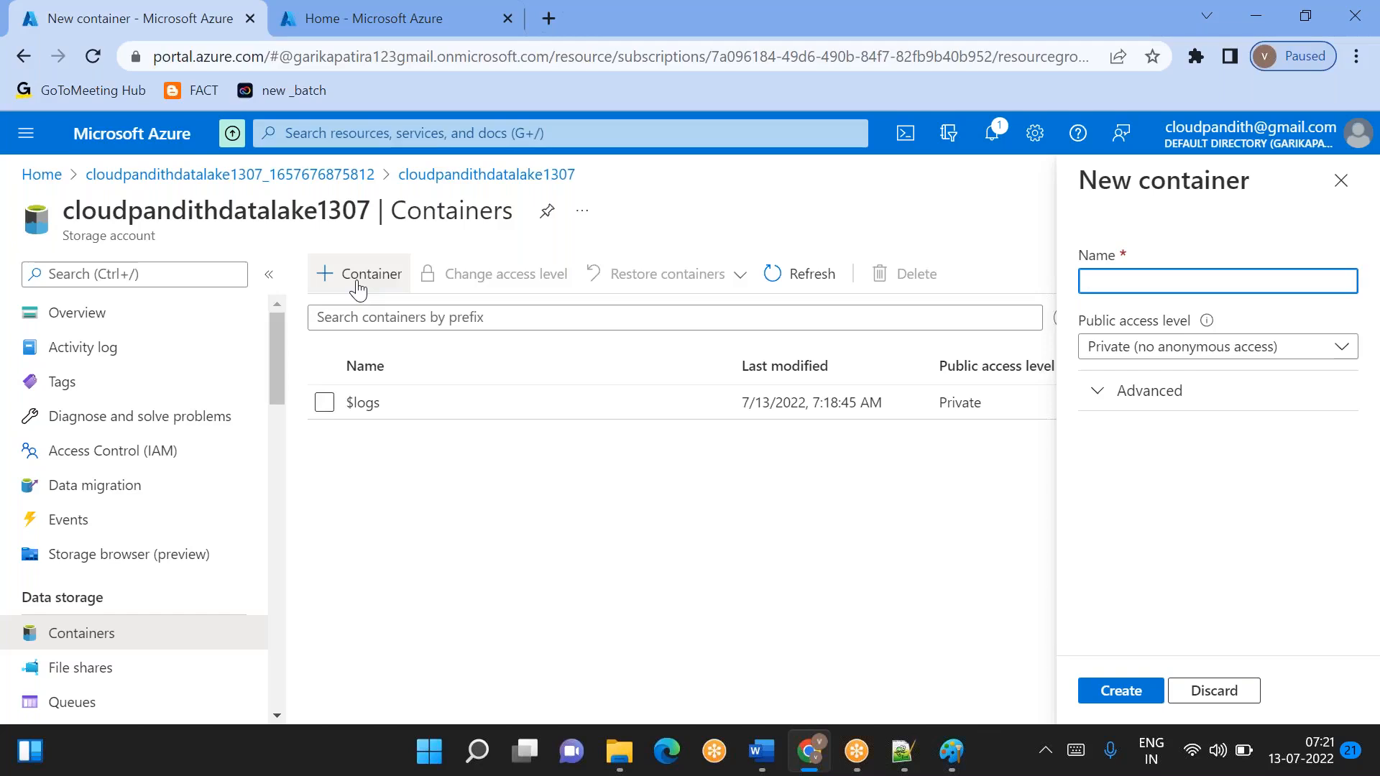
# - Create a storage container named global with the default private access level, and open it
pyautogui.write('global')
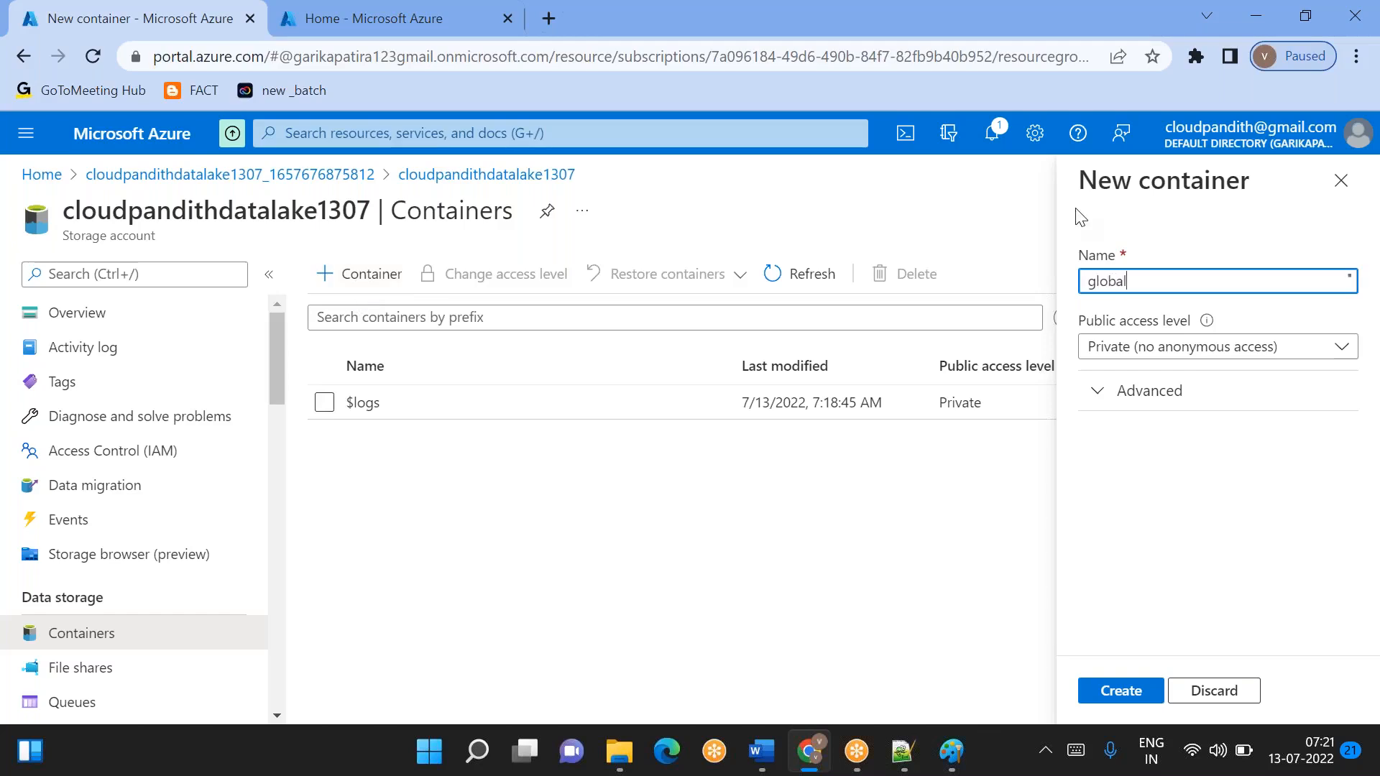
pyautogui.click(1119, 690)
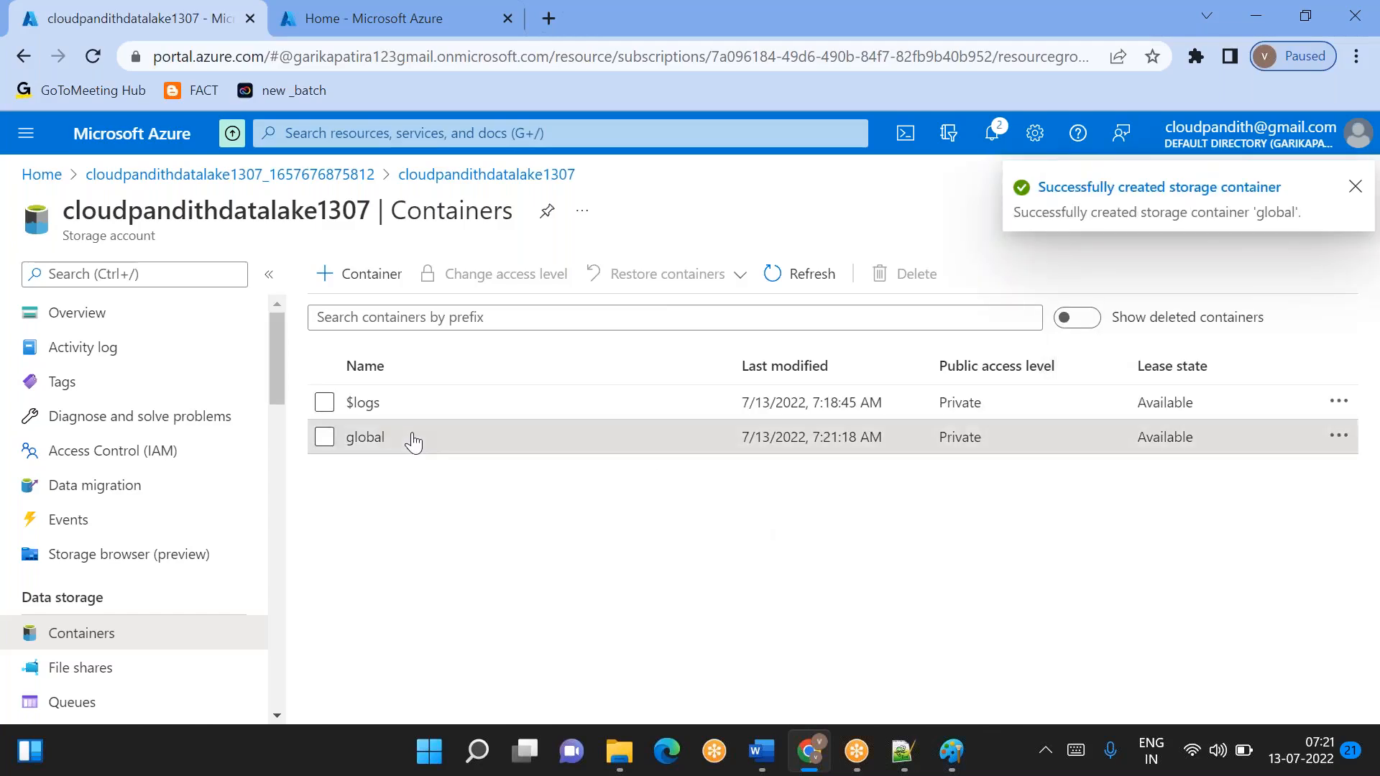
pyautogui.click(413, 440)
# - Upload Dataquality.csv from the CEL-SCD1 folder inside Documents/cloudpandith-datasets to the global container
pyautogui.click(354, 291)
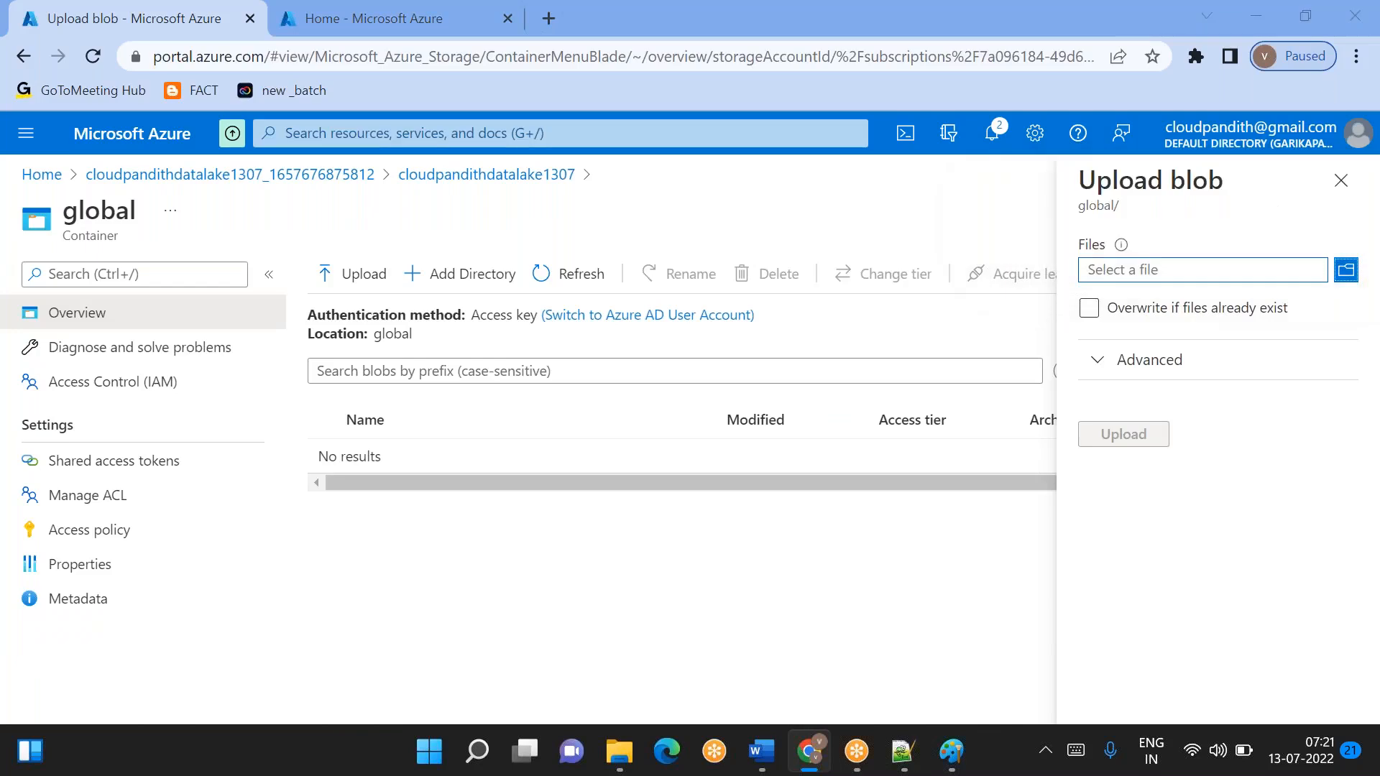
pyautogui.click(1345, 270)
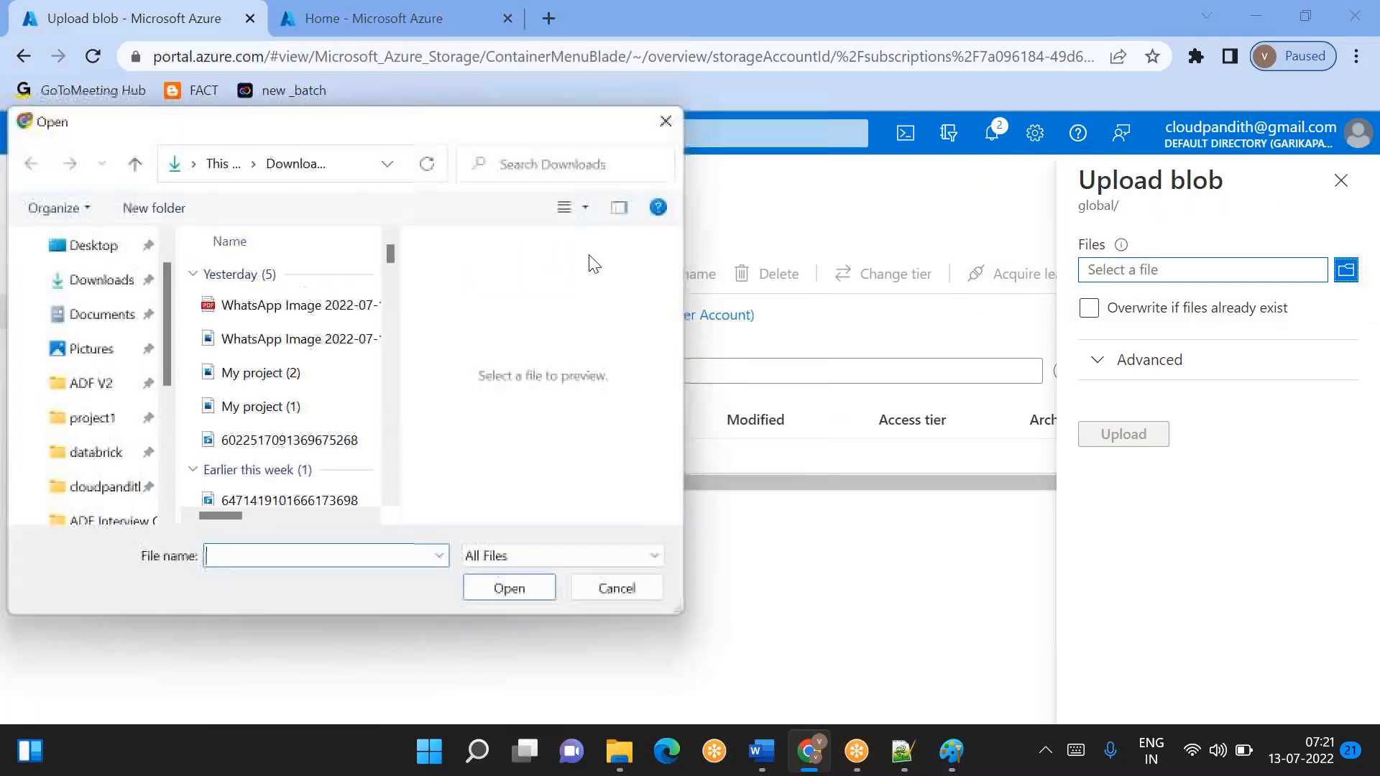
pyautogui.click(110, 319)
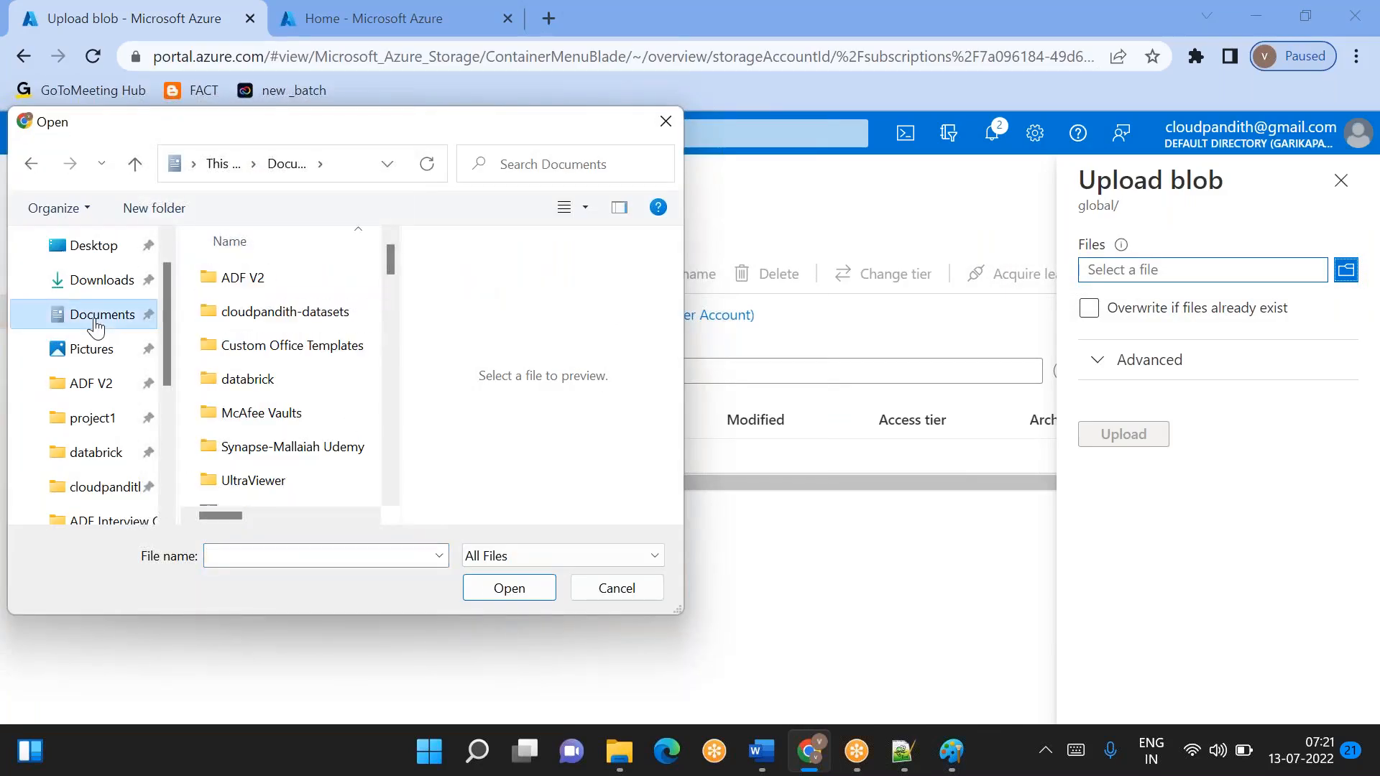
pyautogui.scroll(-5, 325, 399)
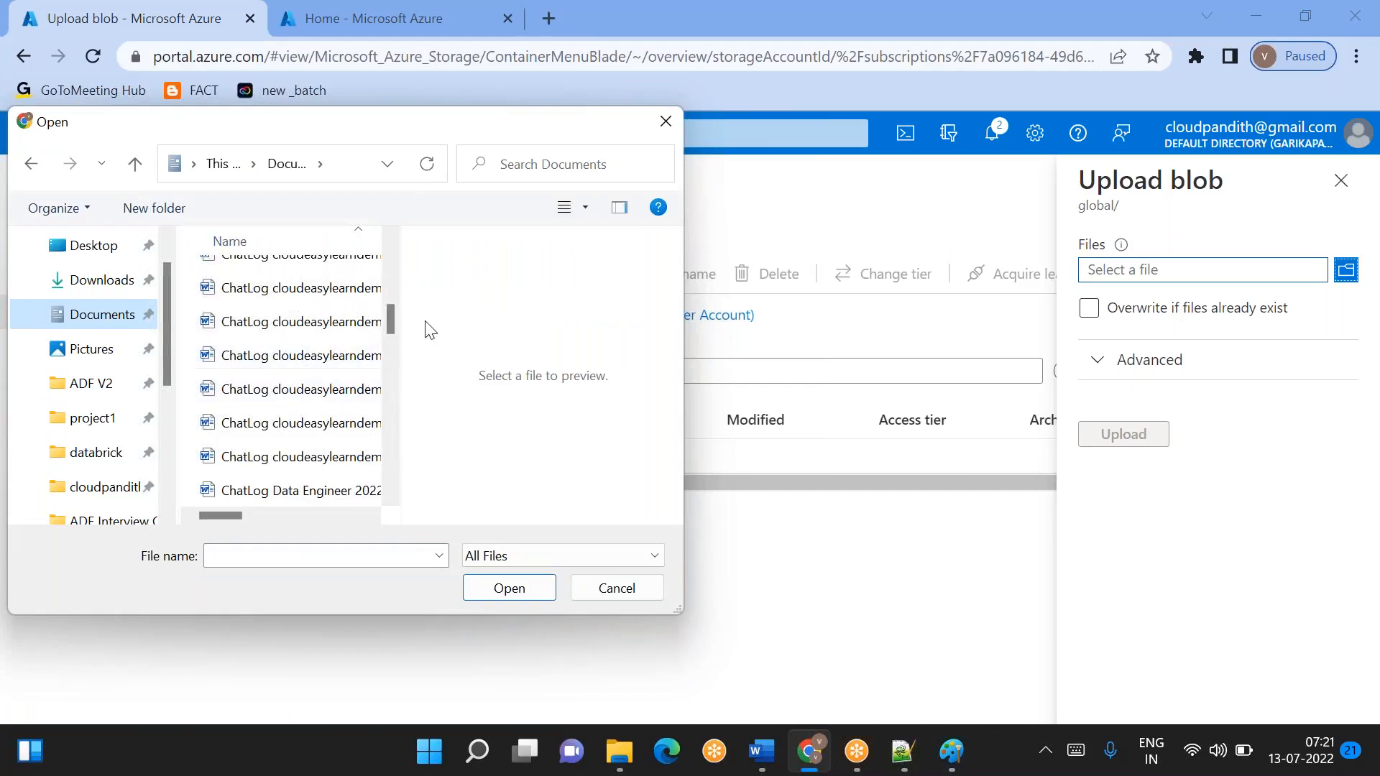
pyautogui.scroll(5, 287, 361)
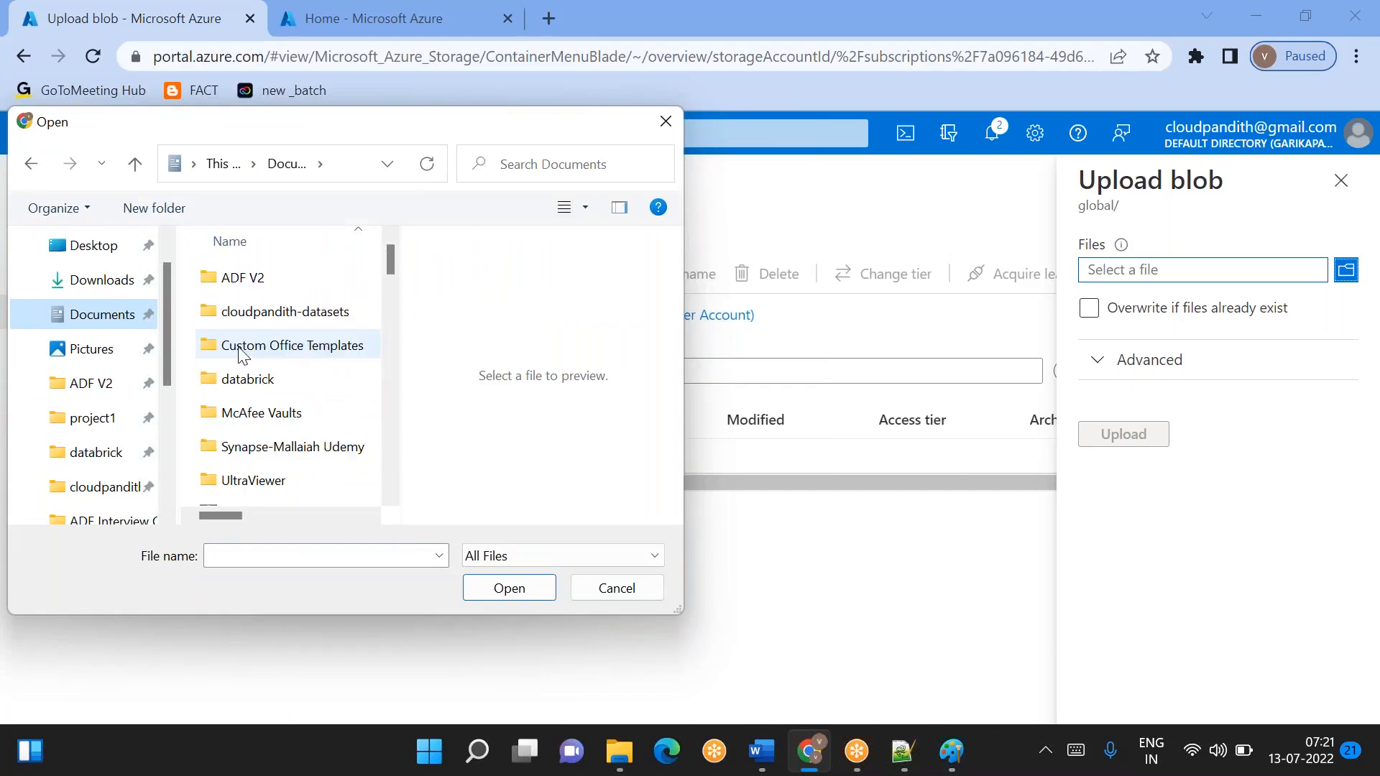
pyautogui.doubleClick(305, 327)
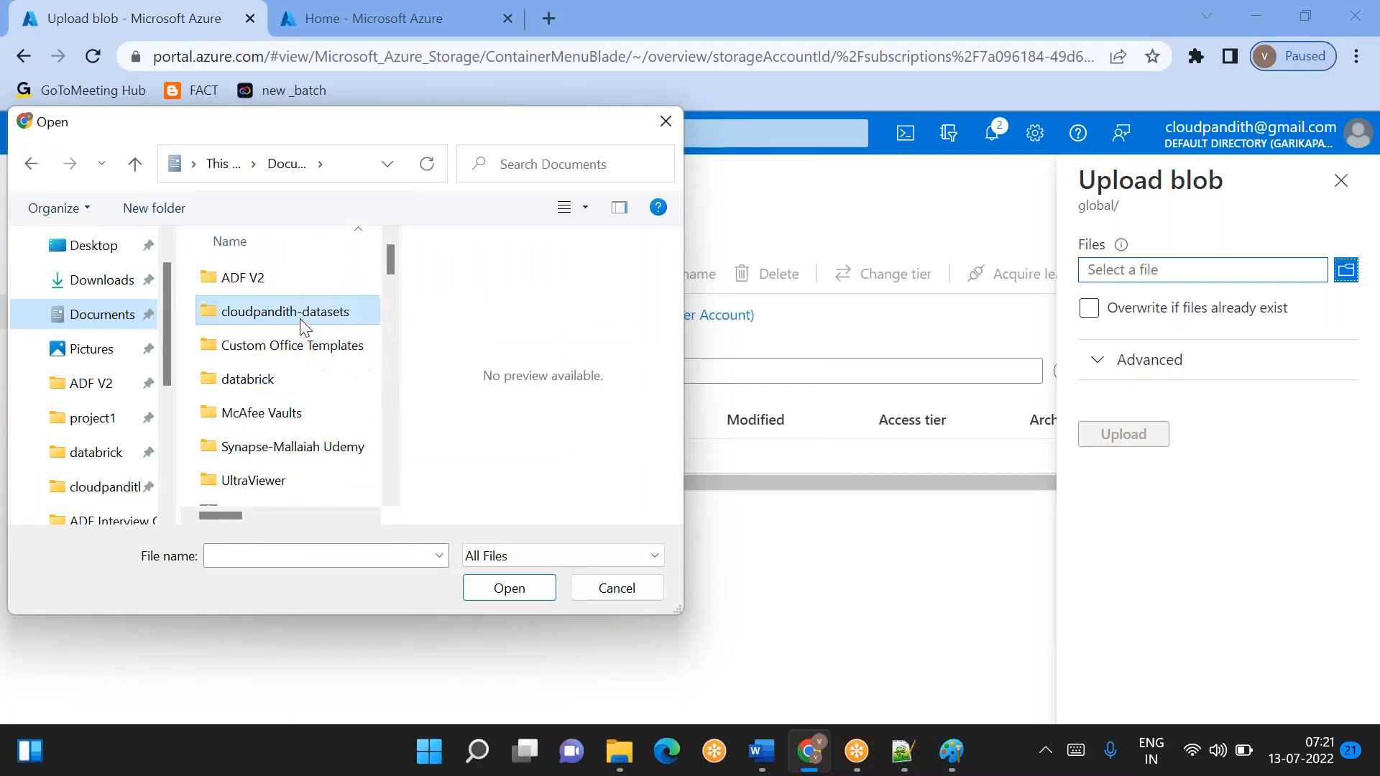
pyautogui.doubleClick(271, 317)
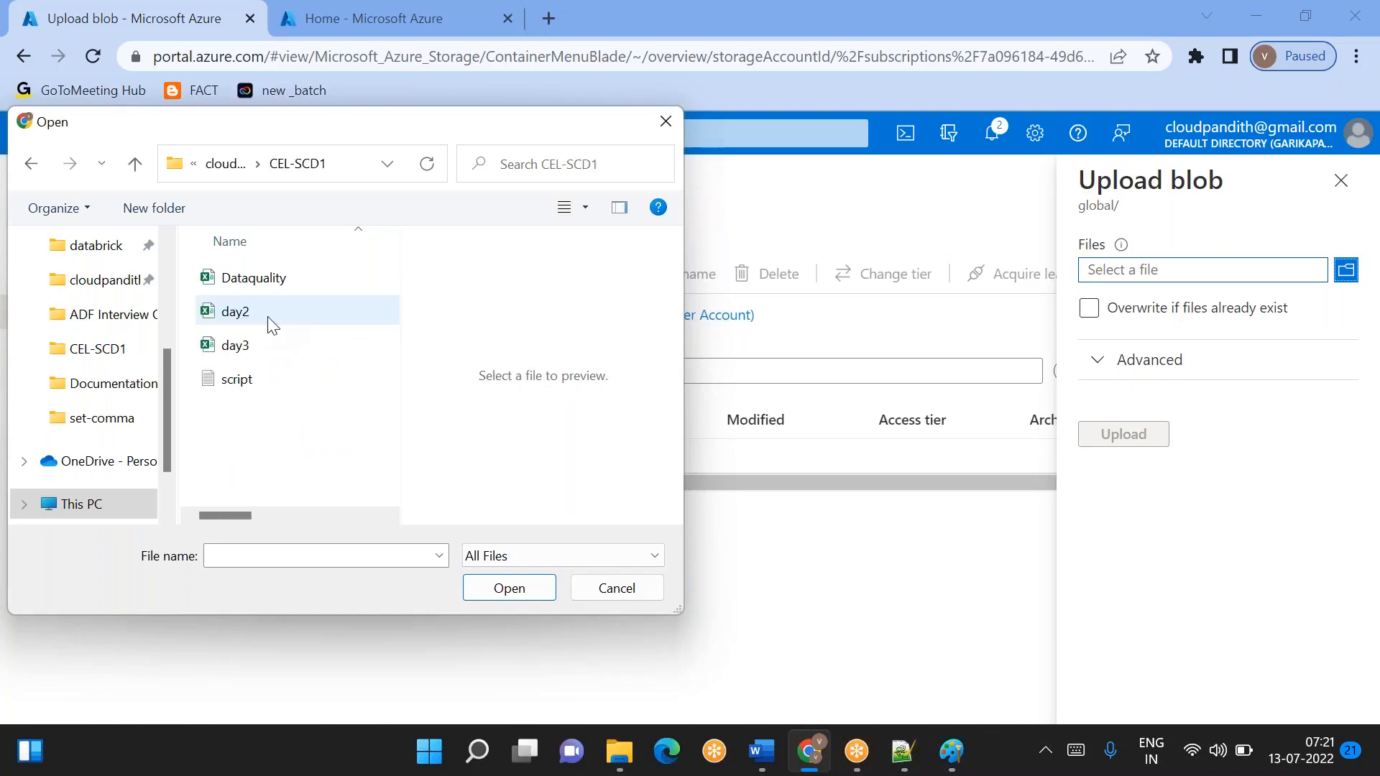
pyautogui.click(237, 284)
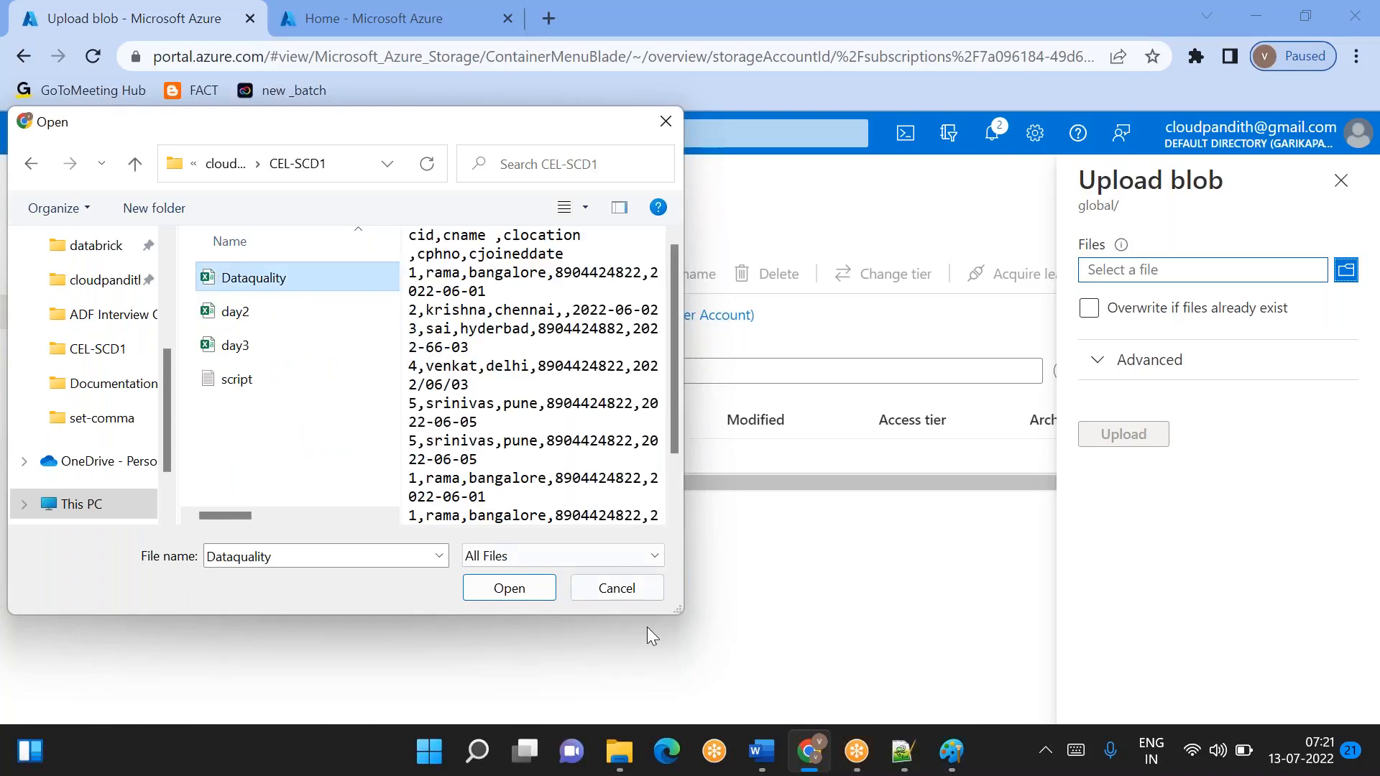
pyautogui.click(515, 591)
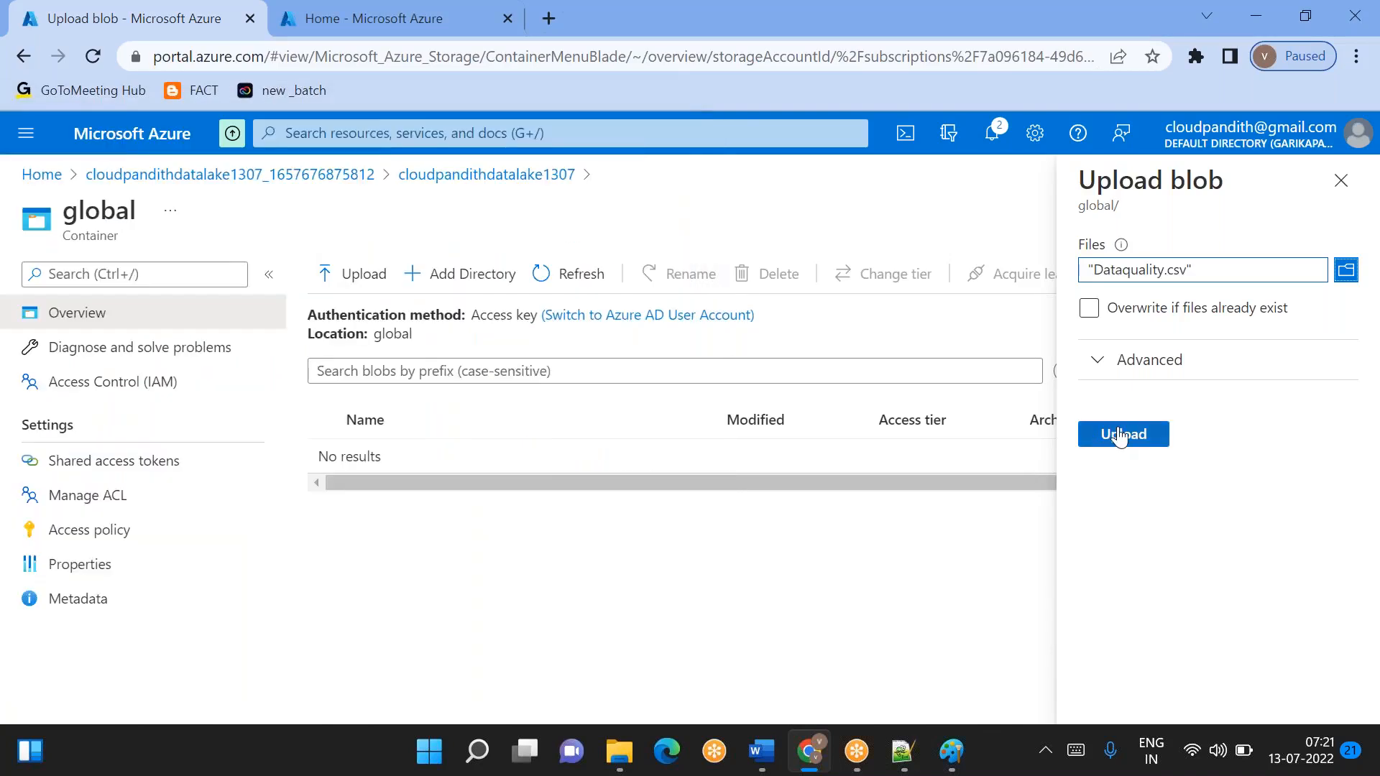
pyautogui.click(1127, 434)
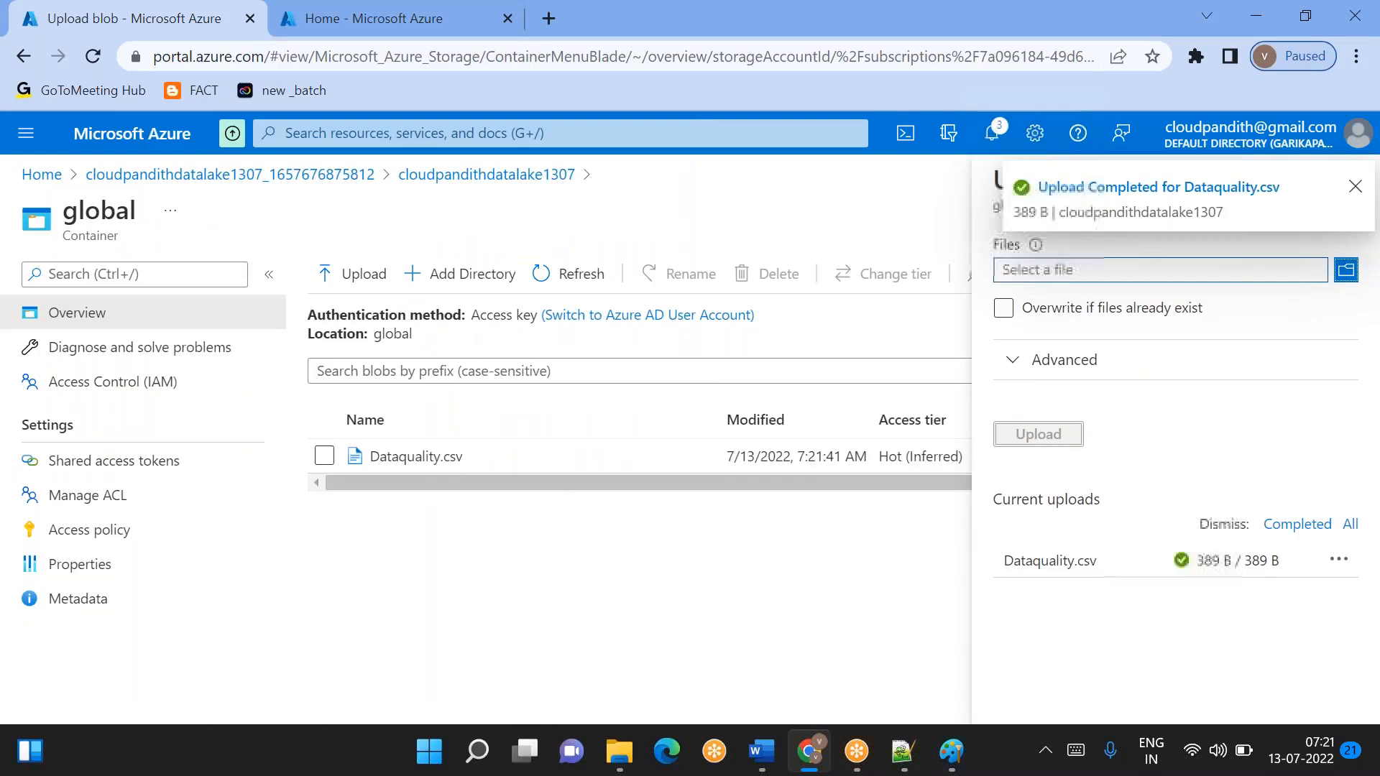
# - Examine the contents of the uploaded Dataquality.csv blob and close it
pyautogui.click(416, 464)
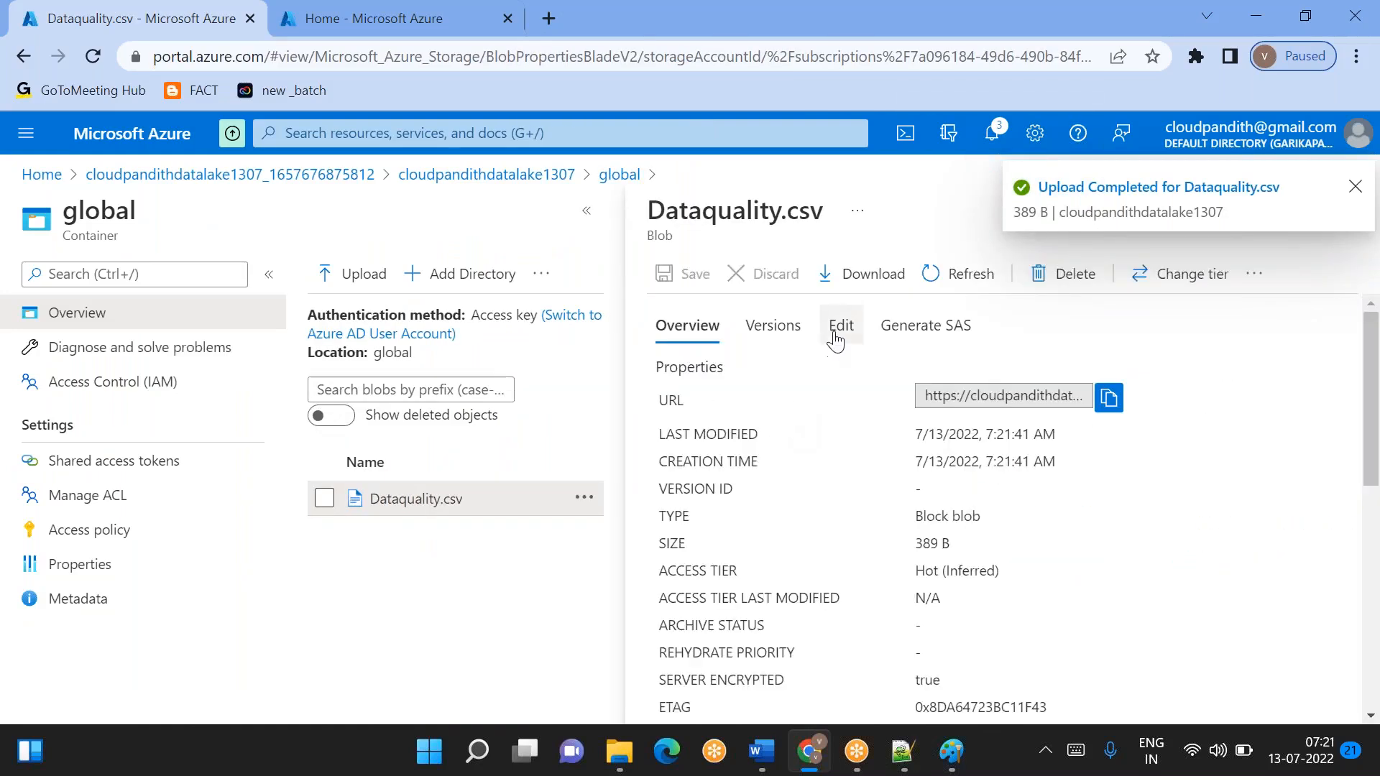
pyautogui.click(840, 327)
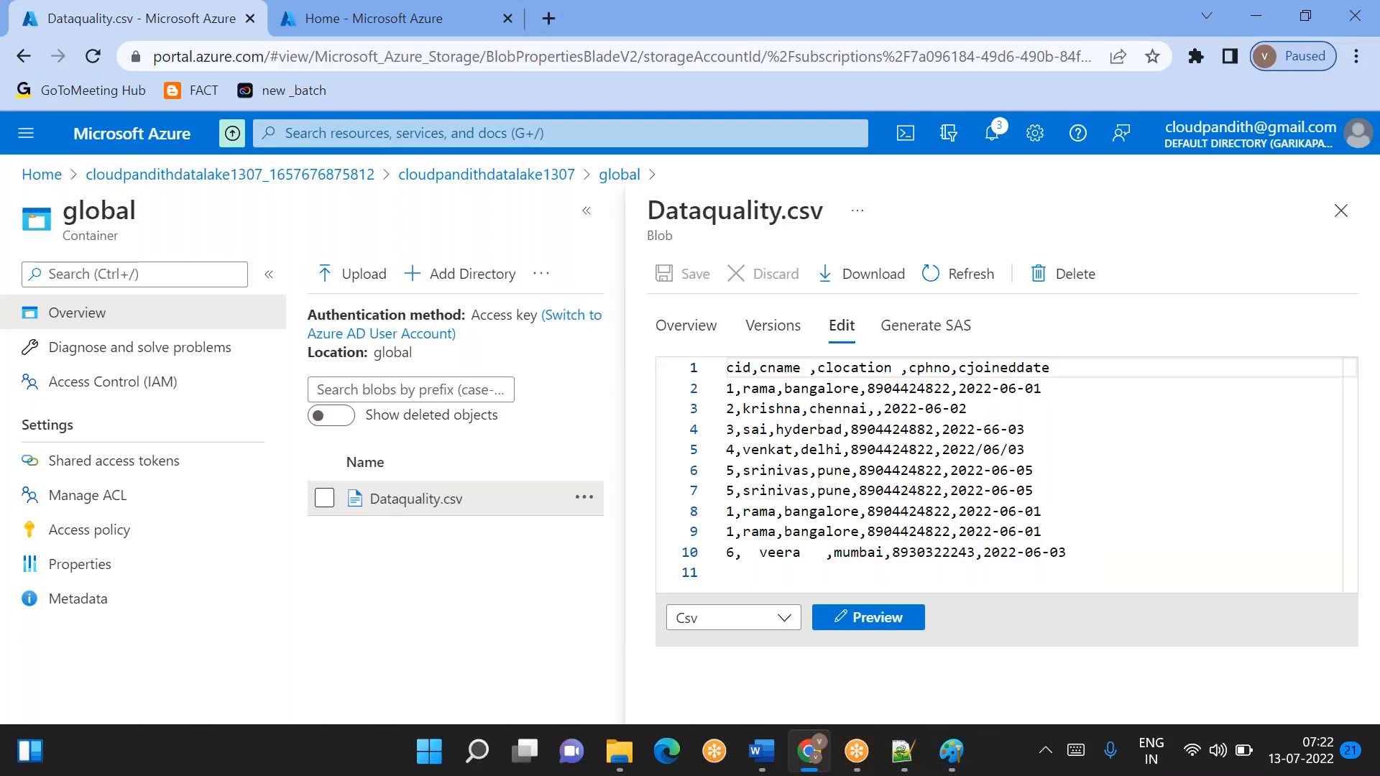
pyautogui.click(1341, 214)
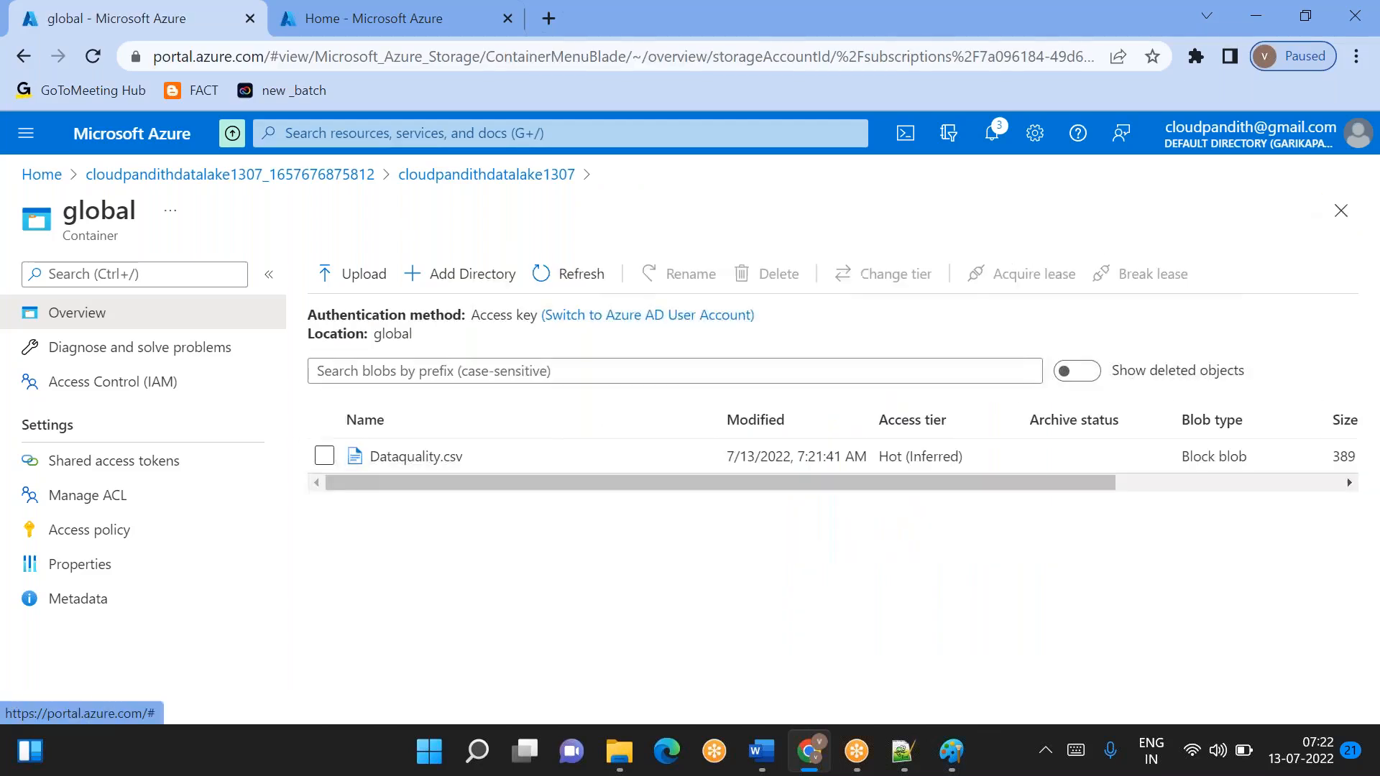
# - Switch to Paint to review the data lake to data factory diagram, and return to the Azure home page in Chrome
pyautogui.click(936, 753)
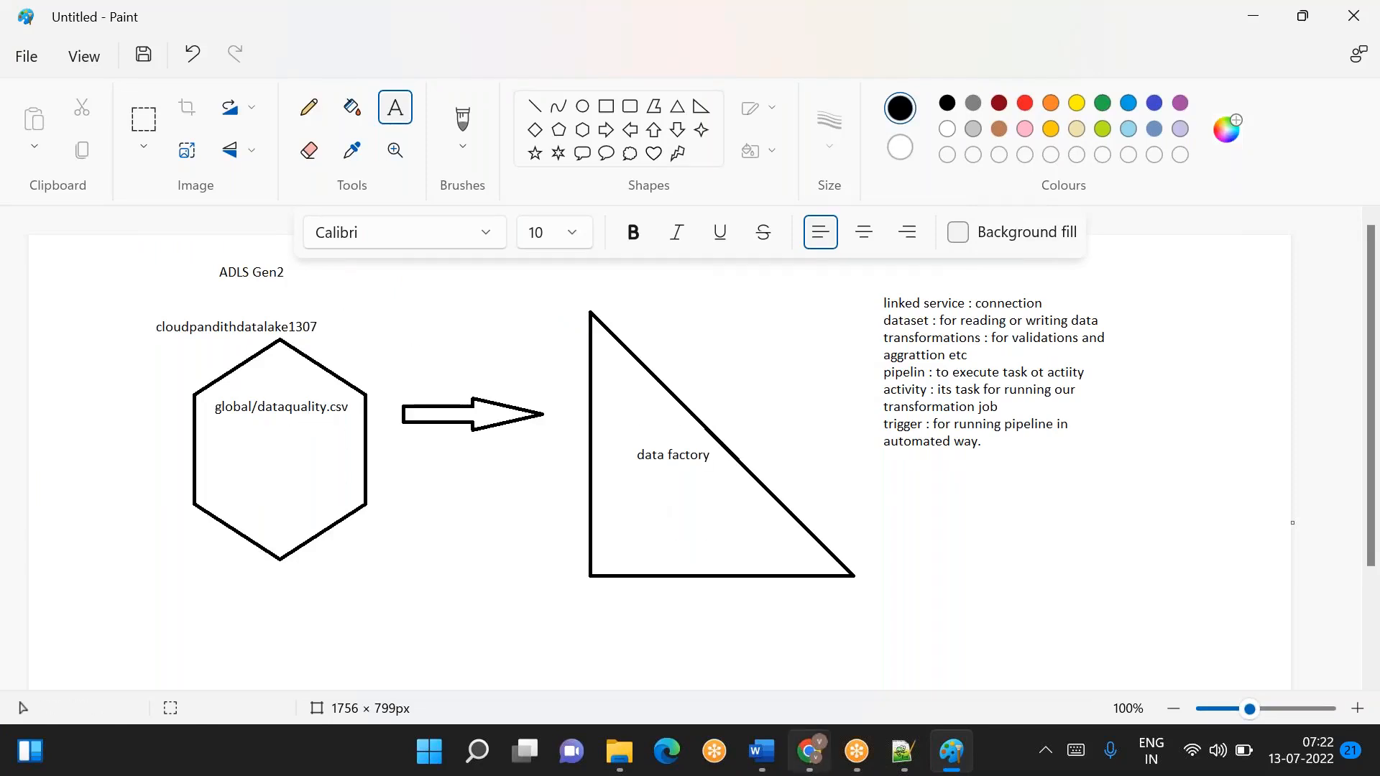
pyautogui.click(810, 751)
pyautogui.click(353, 9)
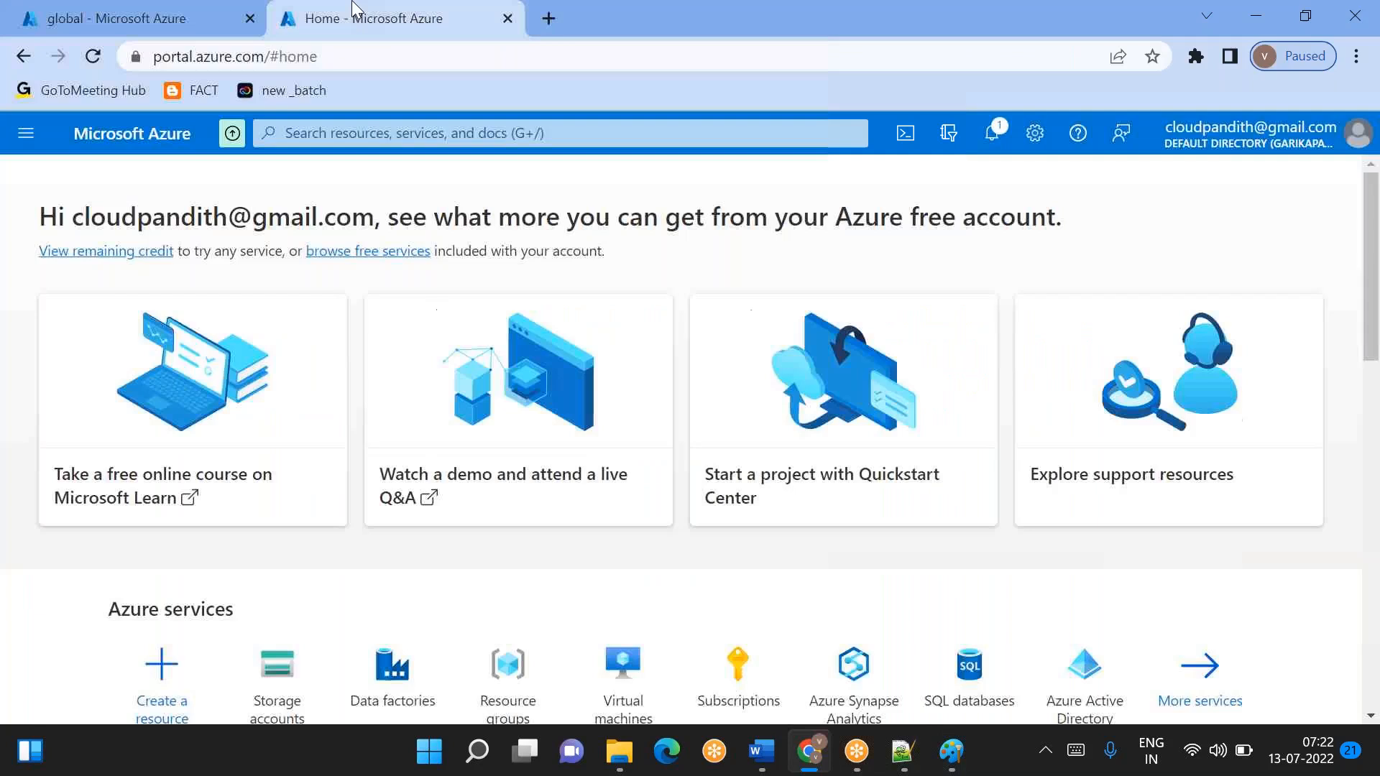
# - Find the Data factories service by searching for "data fac" and start creating a new data factory
pyautogui.click(412, 132)
pyautogui.write('da')
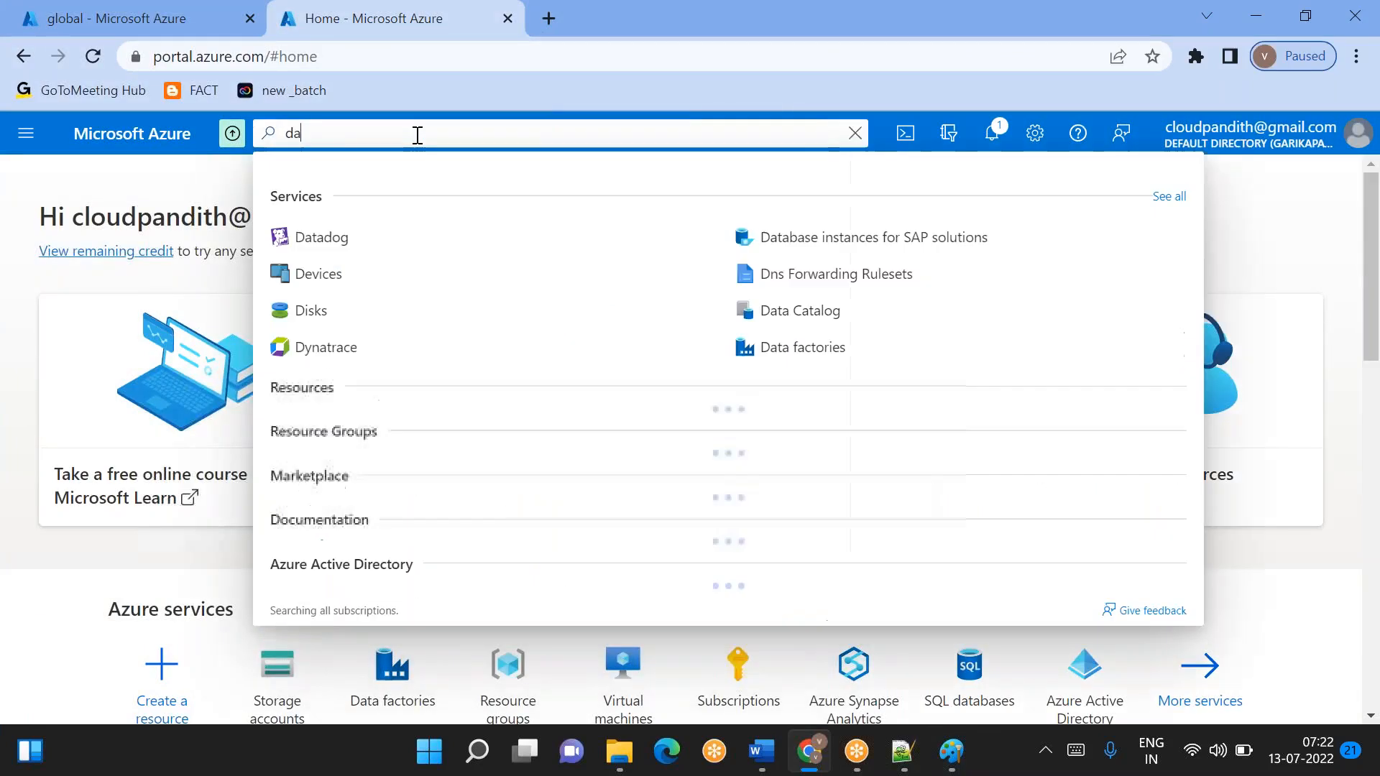
pyautogui.write('ta fac')
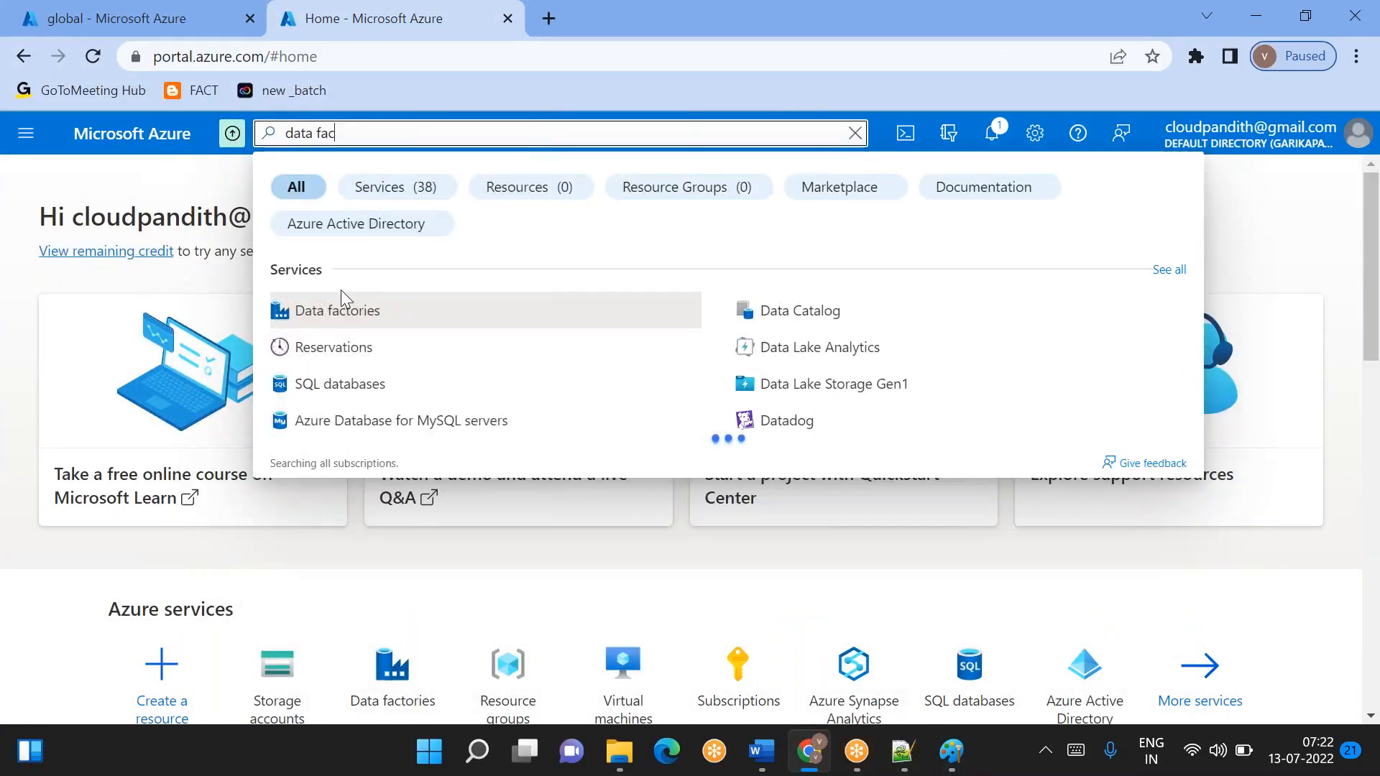
pyautogui.click(335, 319)
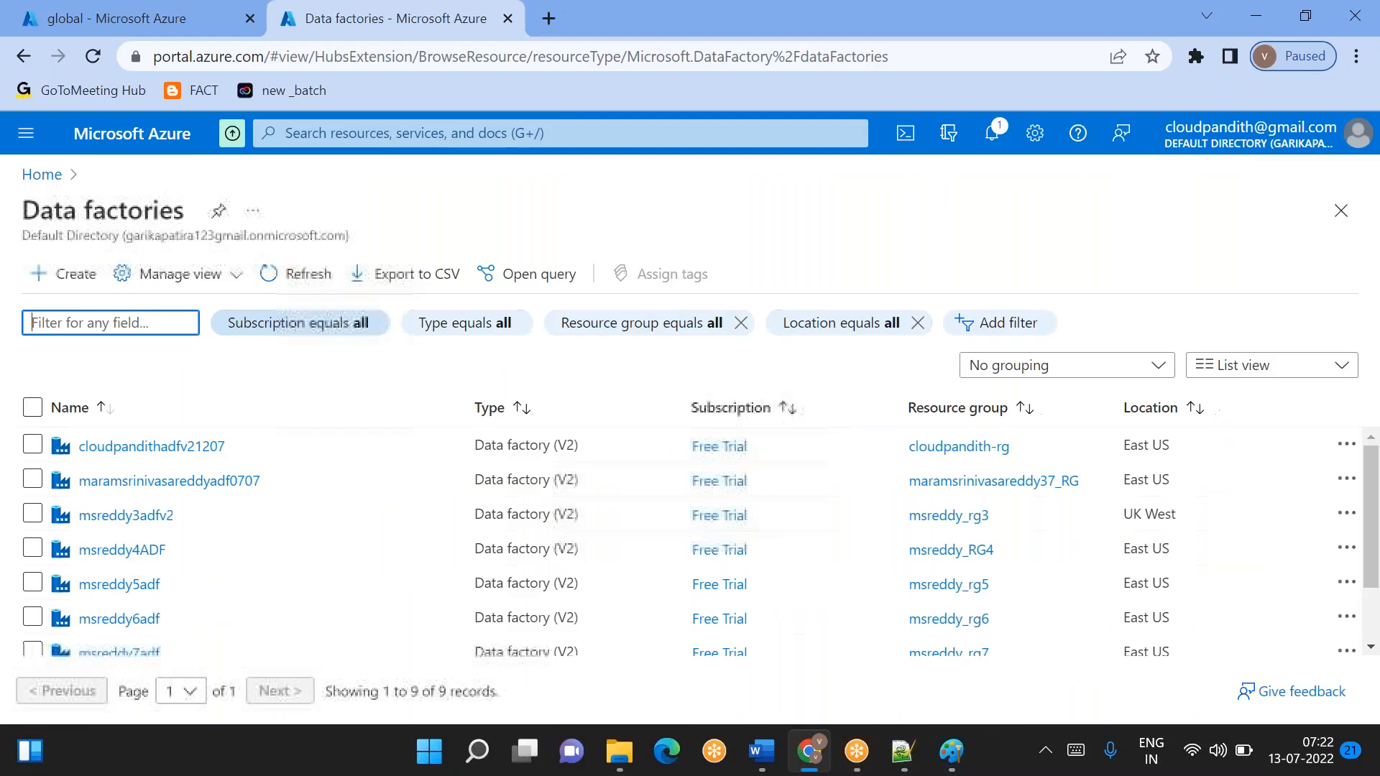
pyautogui.click(72, 274)
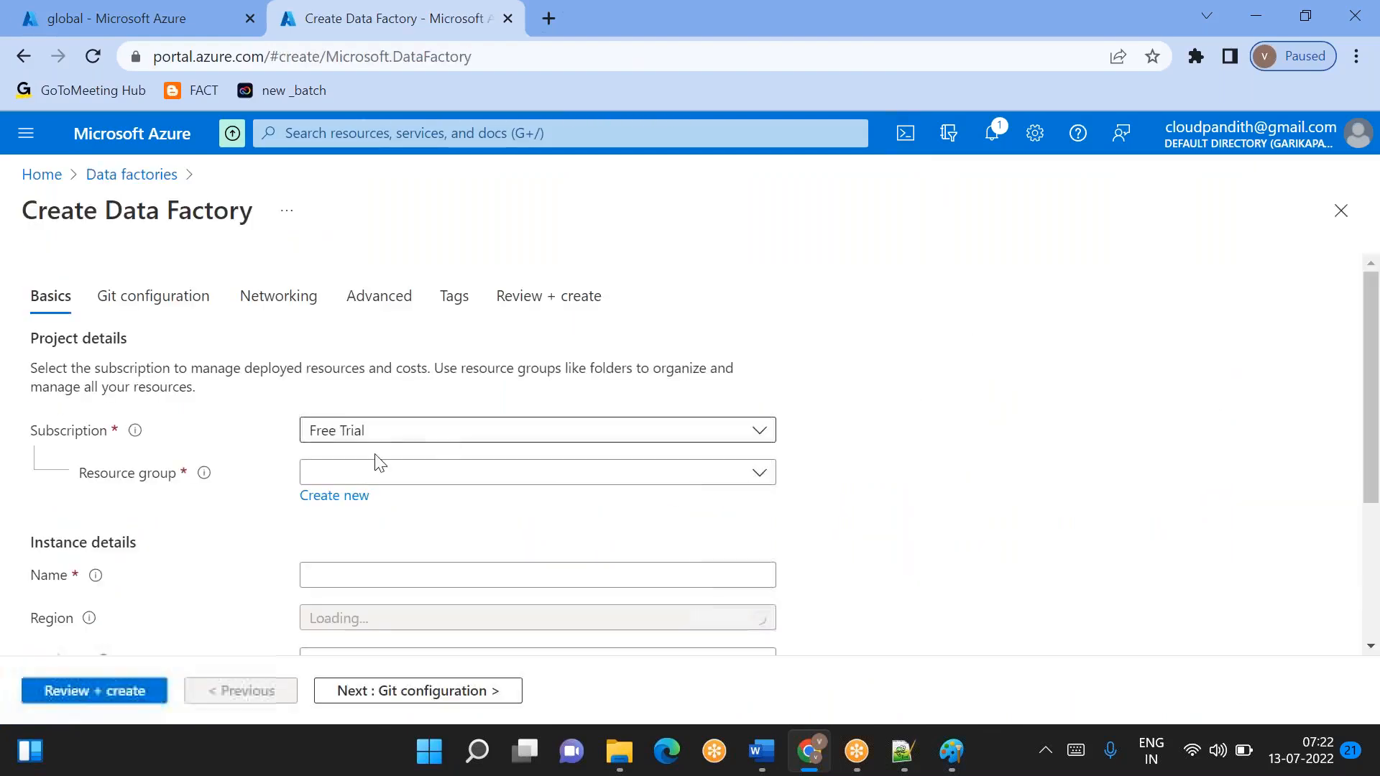
# - Assign the new data factory to resource group cloudpandith-rg2 and name it cloudpandithadf1307
pyautogui.click(394, 476)
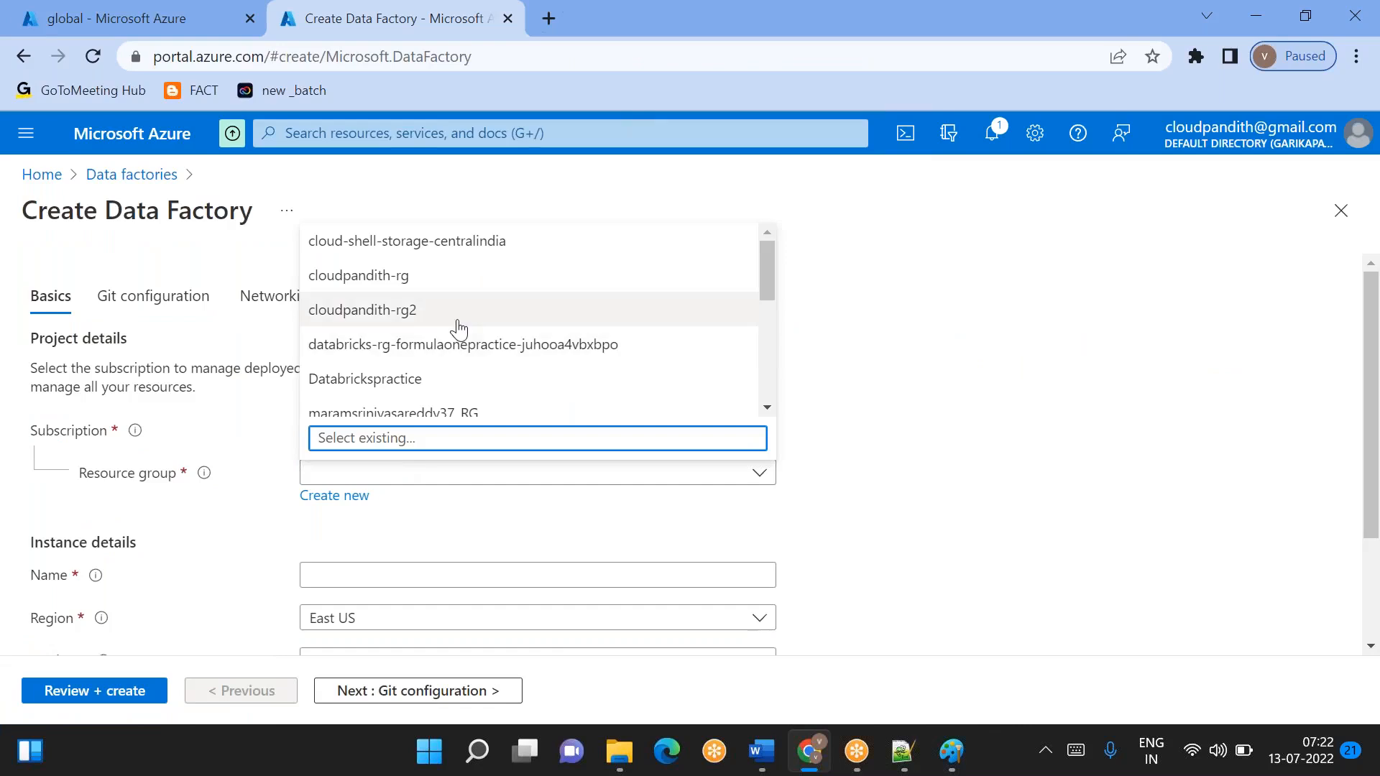
pyautogui.click(440, 316)
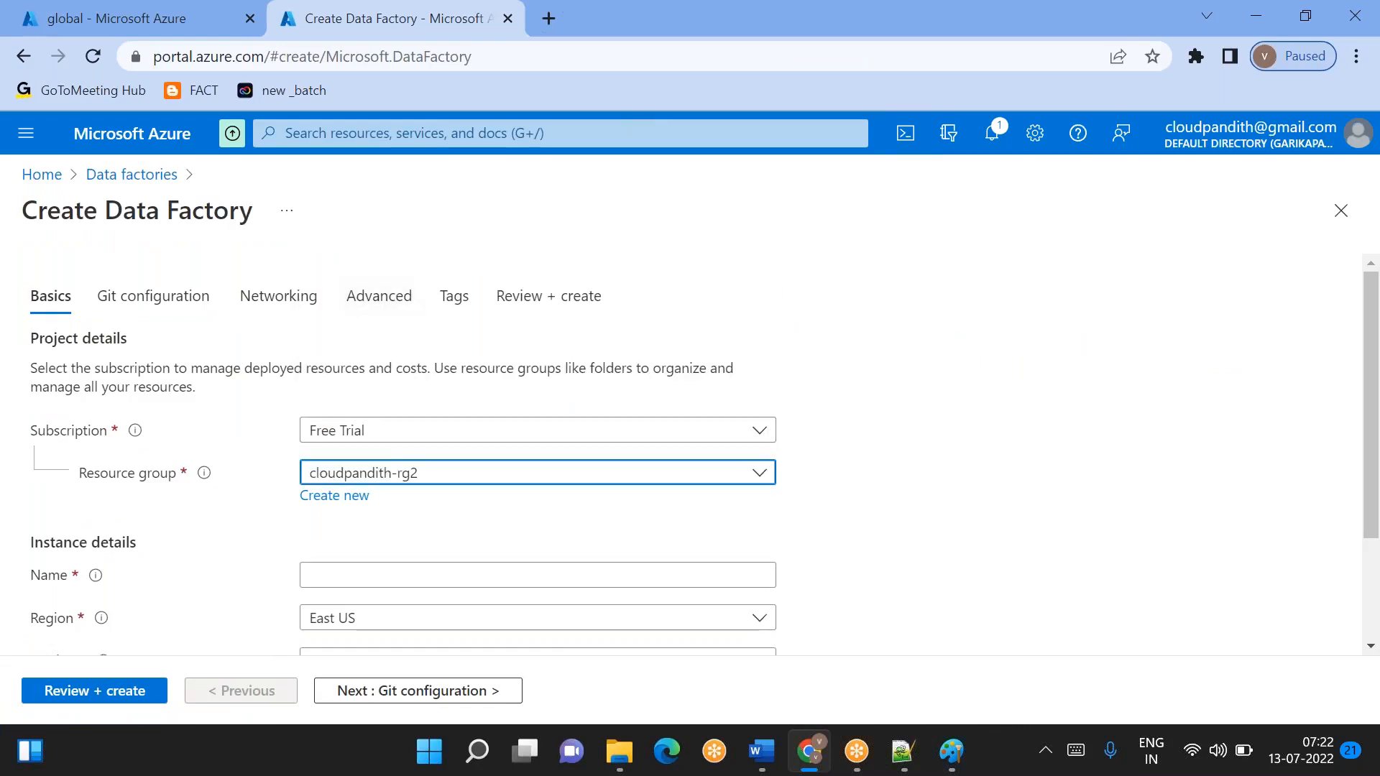
pyautogui.scroll(-2, 385, 517)
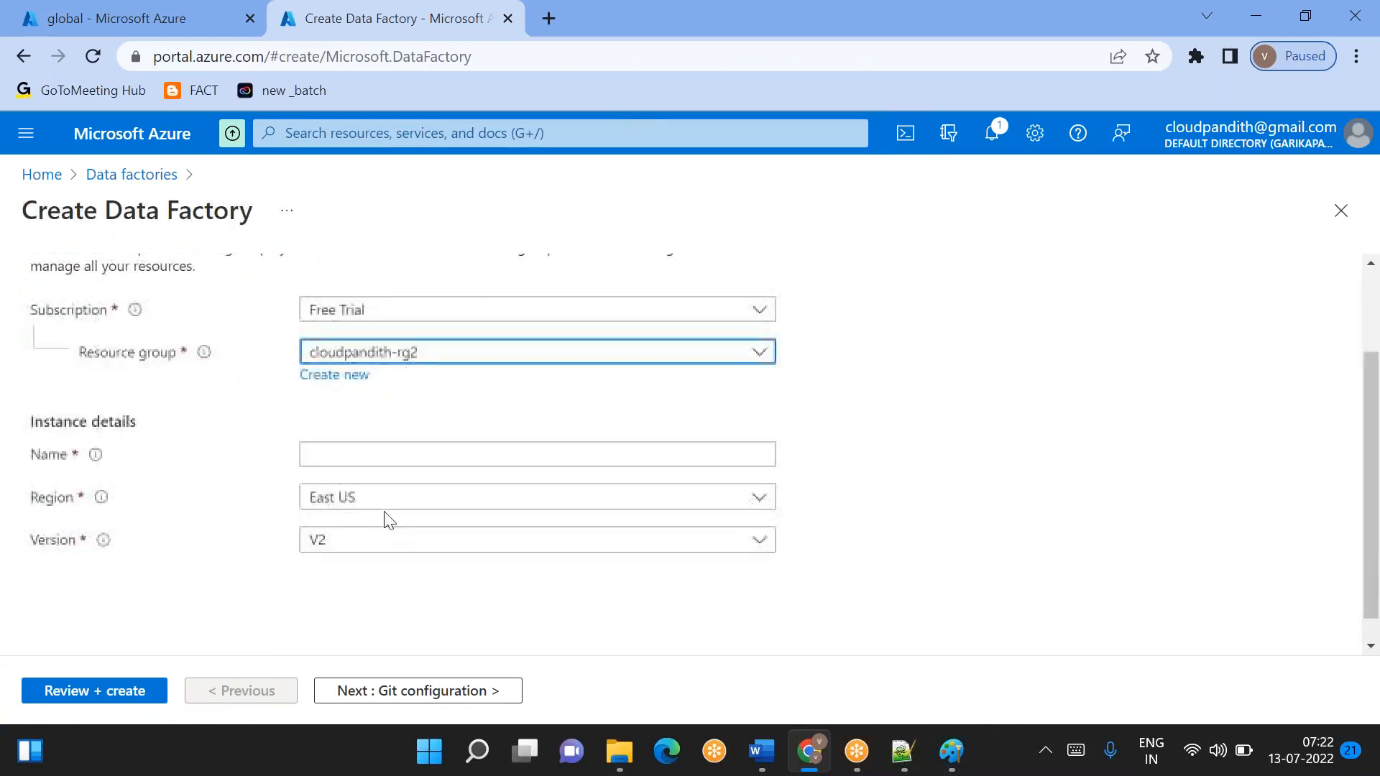
pyautogui.click(349, 460)
pyautogui.write('cloudpand')
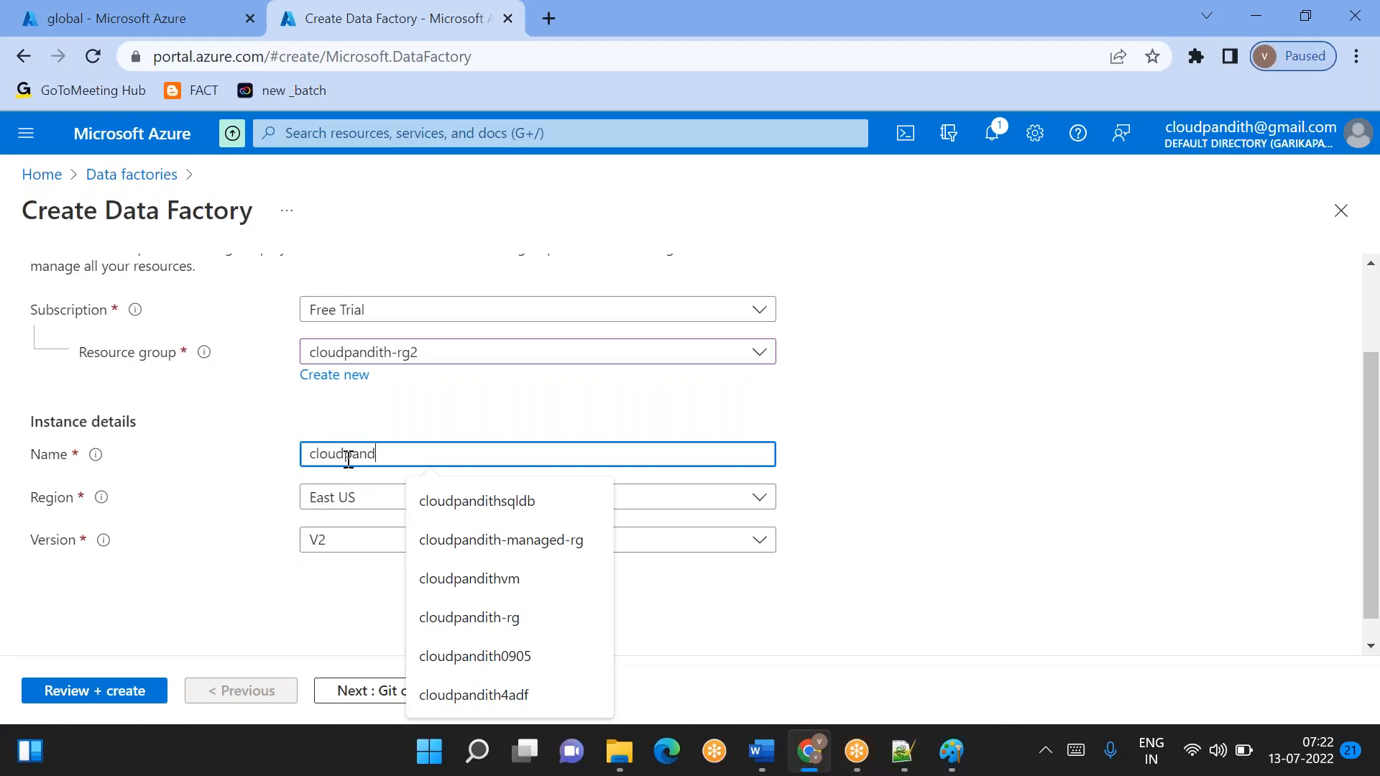
pyautogui.write('ithadf1307')
pyautogui.click(519, 401)
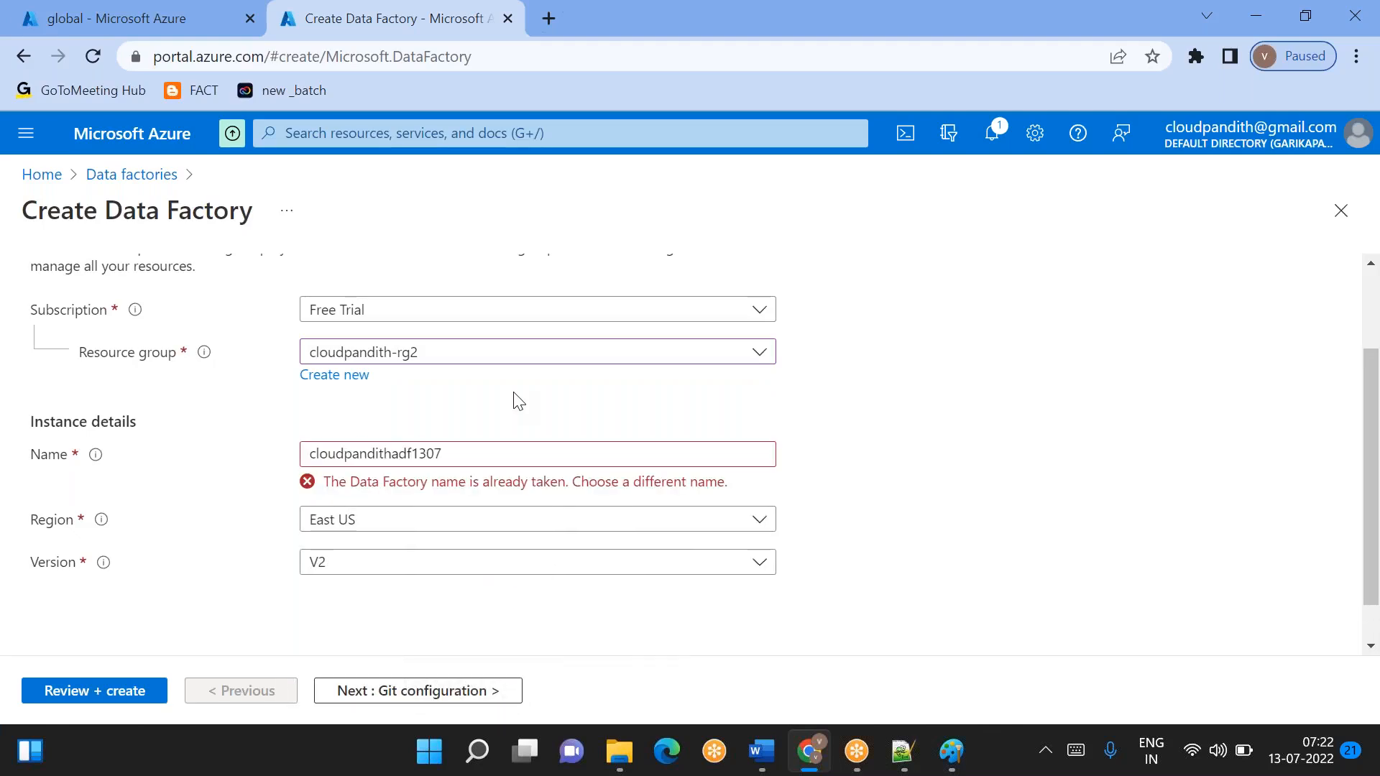
# - Defer the Git configuration, validate the data factory settings and create the factory
pyautogui.click(395, 696)
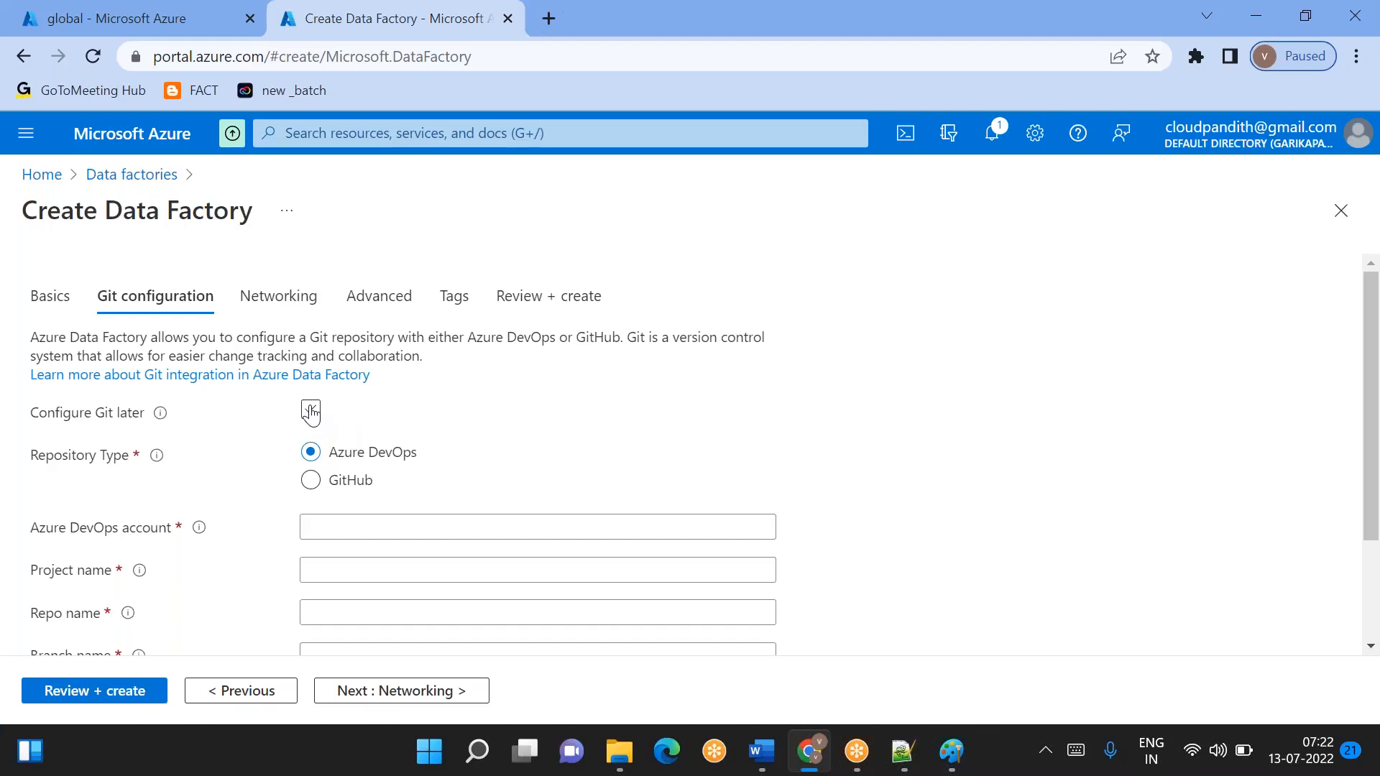
pyautogui.click(310, 413)
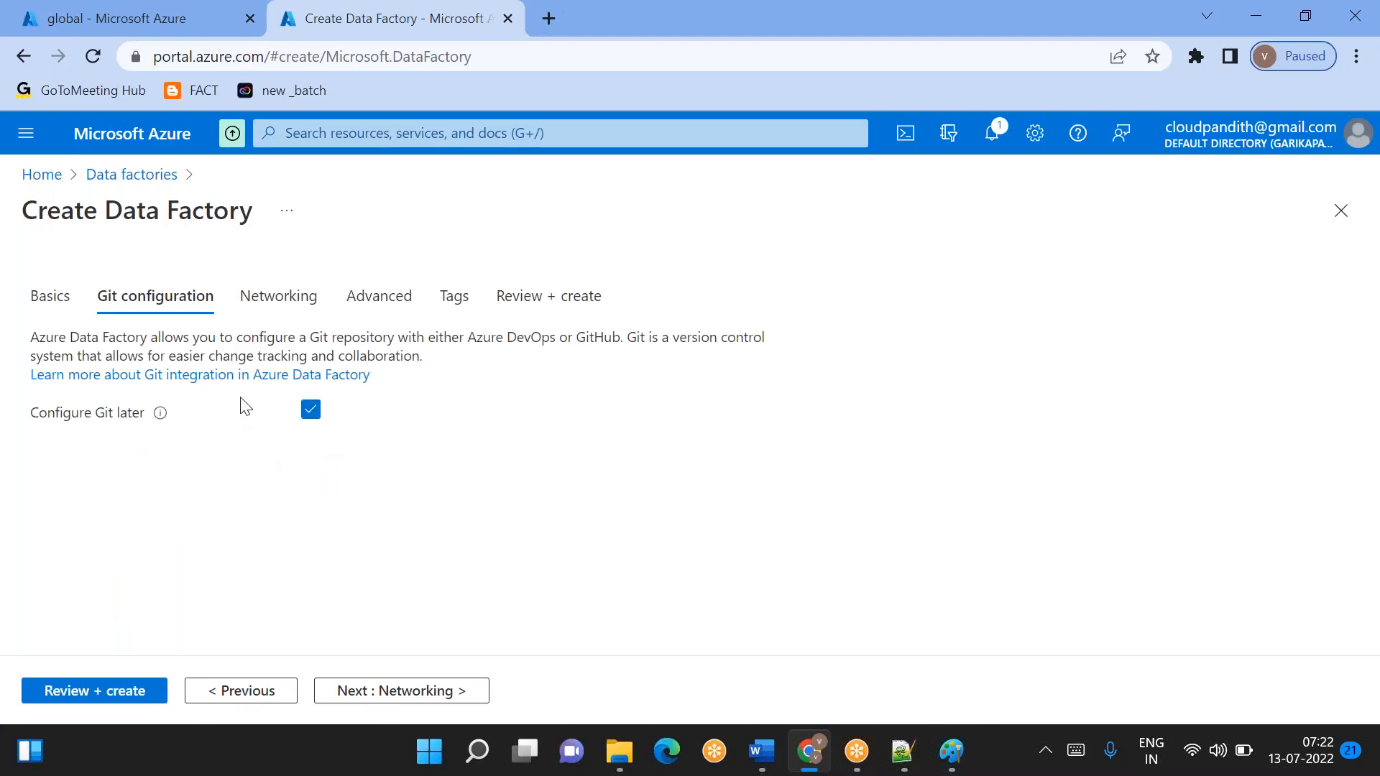
pyautogui.click(80, 691)
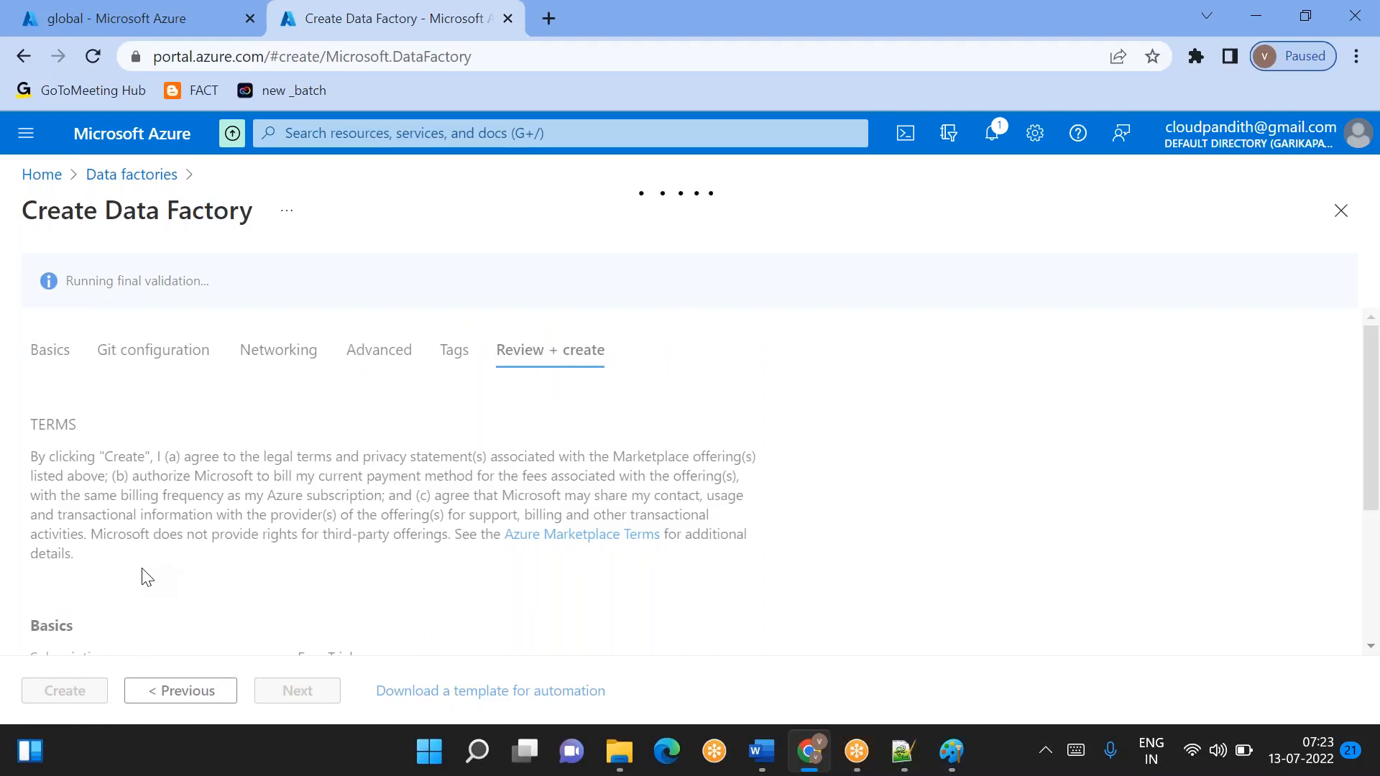
pyautogui.click(66, 694)
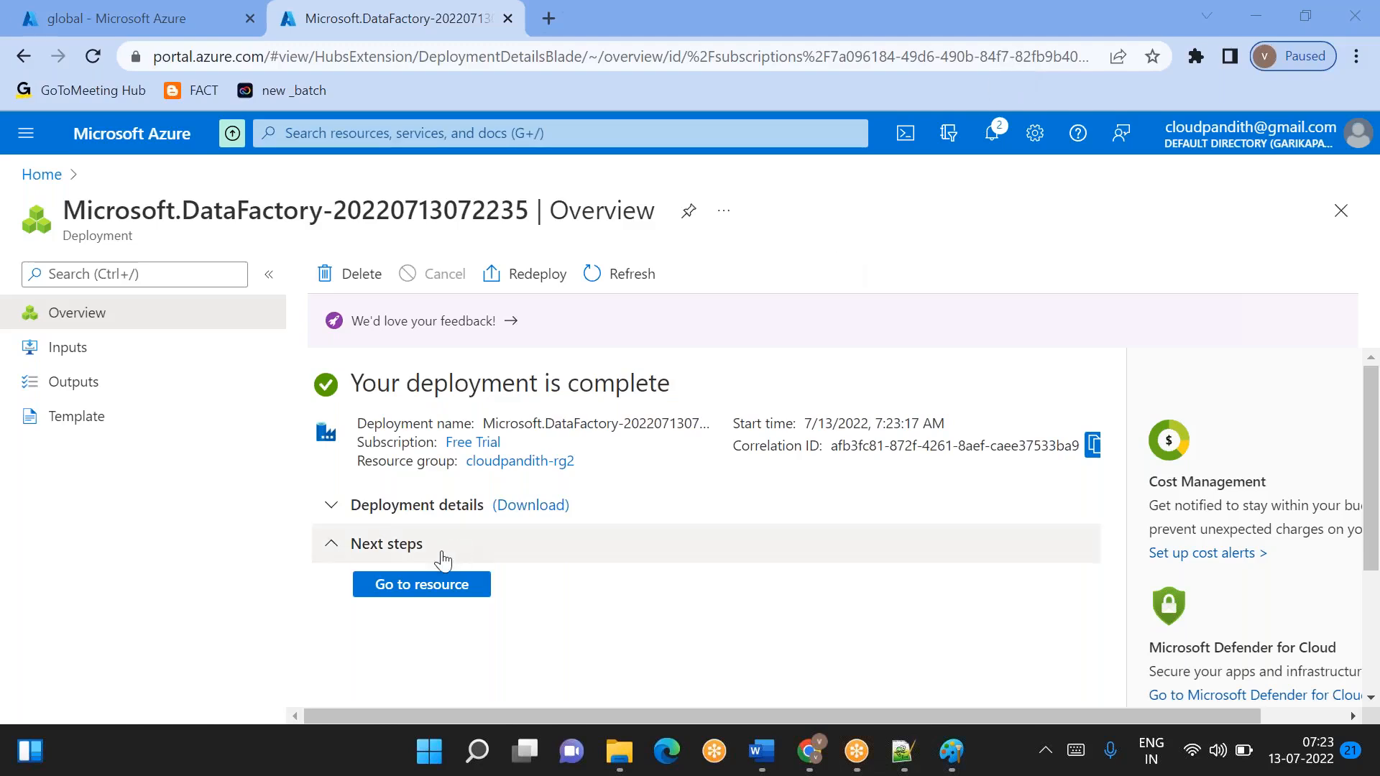
# - Go to the deployed data factory resource and launch Azure Data Factory Studio for it
pyautogui.click(420, 583)
pyautogui.scroll(-3, 488, 477)
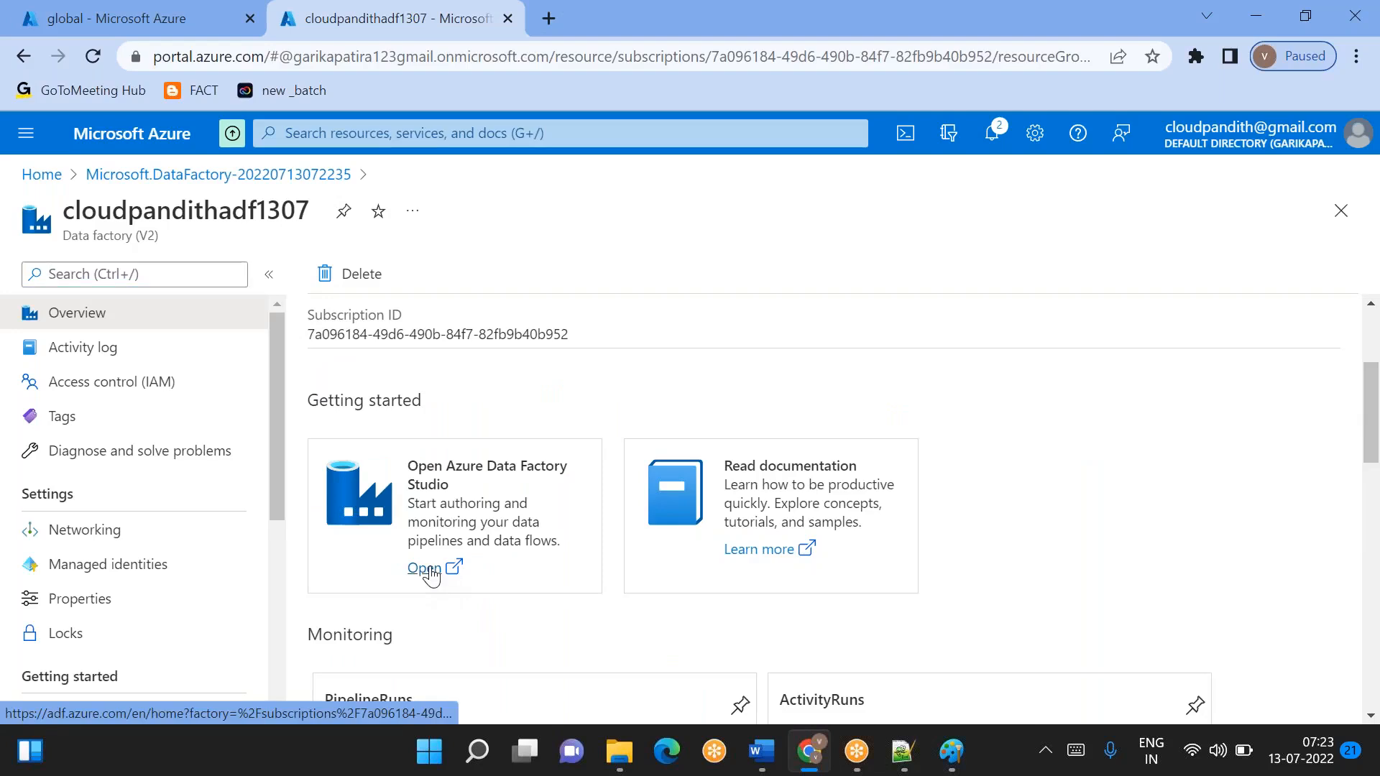
pyautogui.click(424, 569)
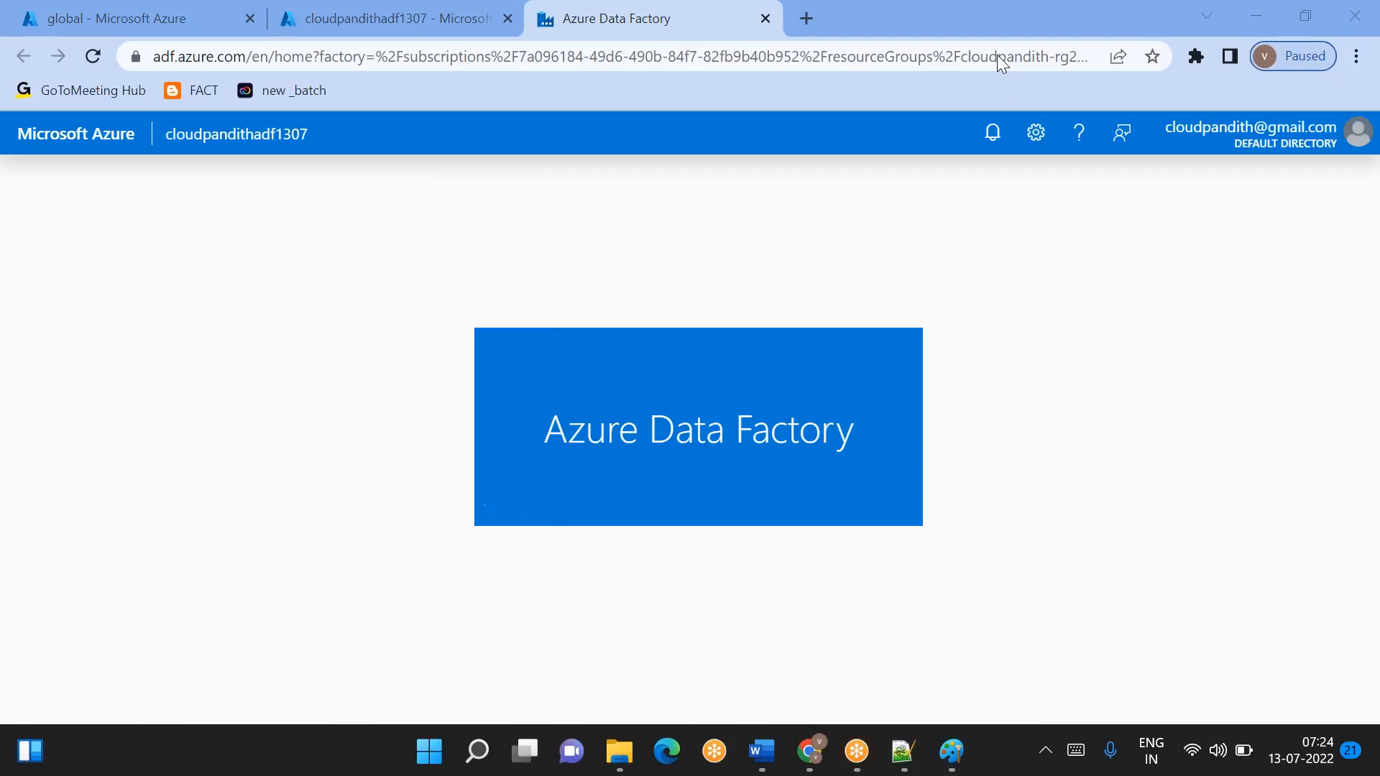
pyautogui.click(314, 10)
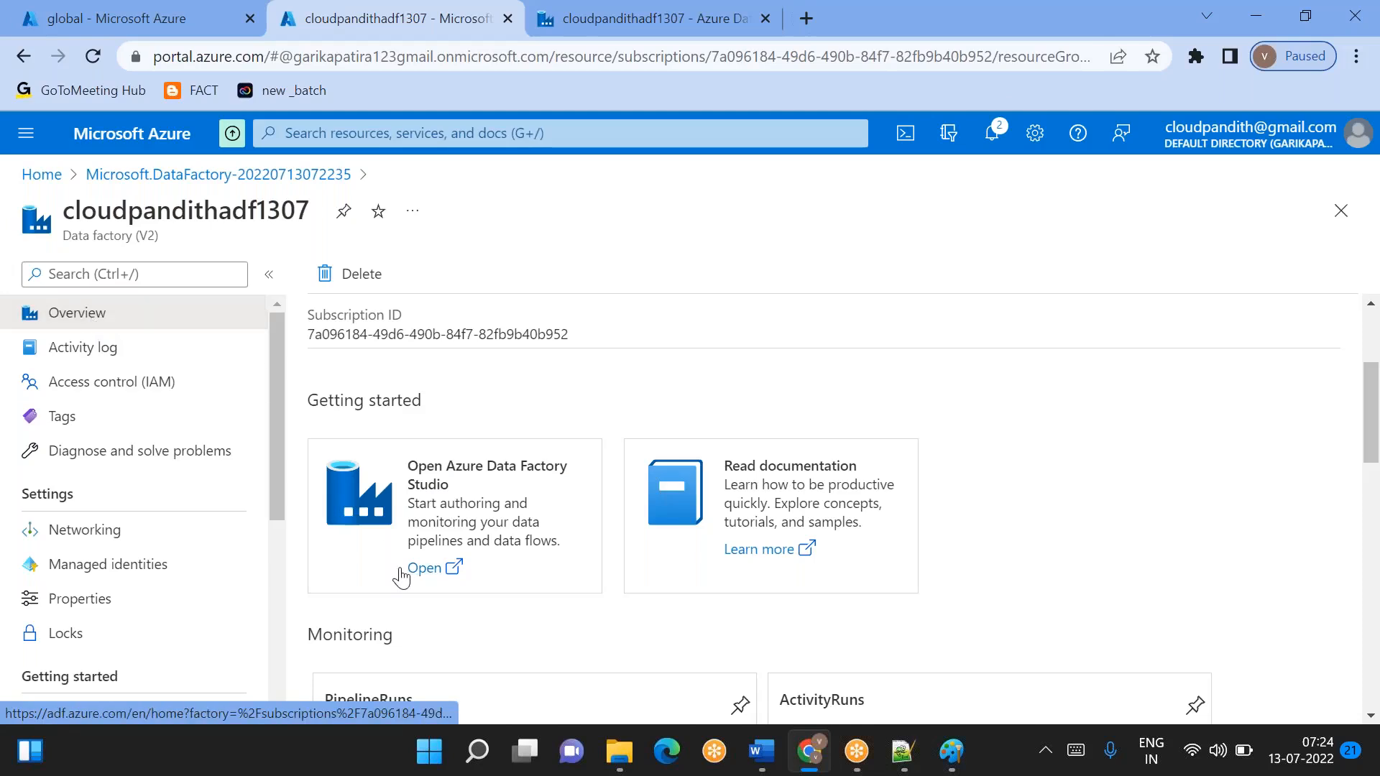
pyautogui.click(559, 34)
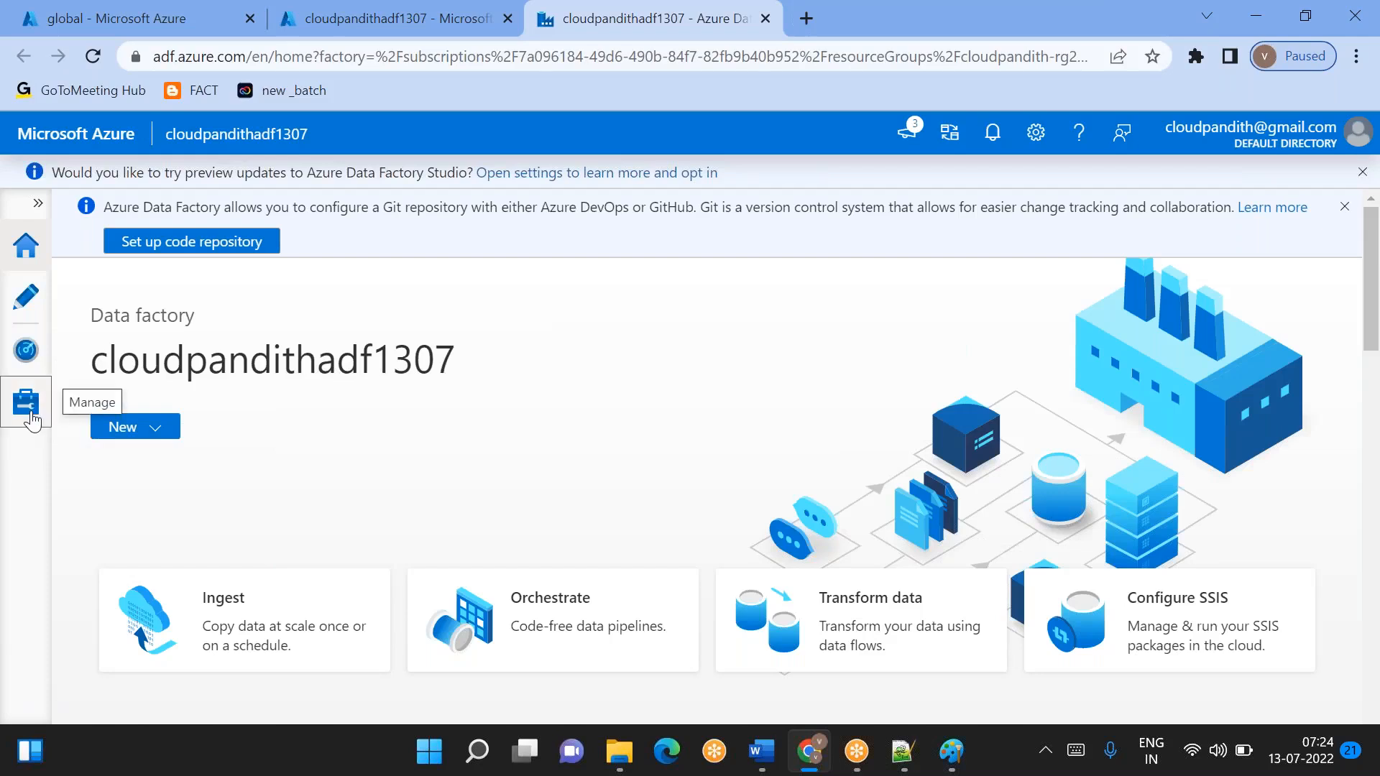
# - Start a new linked service in the data factory's management area, with Azure Data Lake Storage Gen2 as the data store
pyautogui.click(26, 401)
pyautogui.moveTo(385, 333); pyautogui.dragTo(347, 340)
pyautogui.click(347, 339)
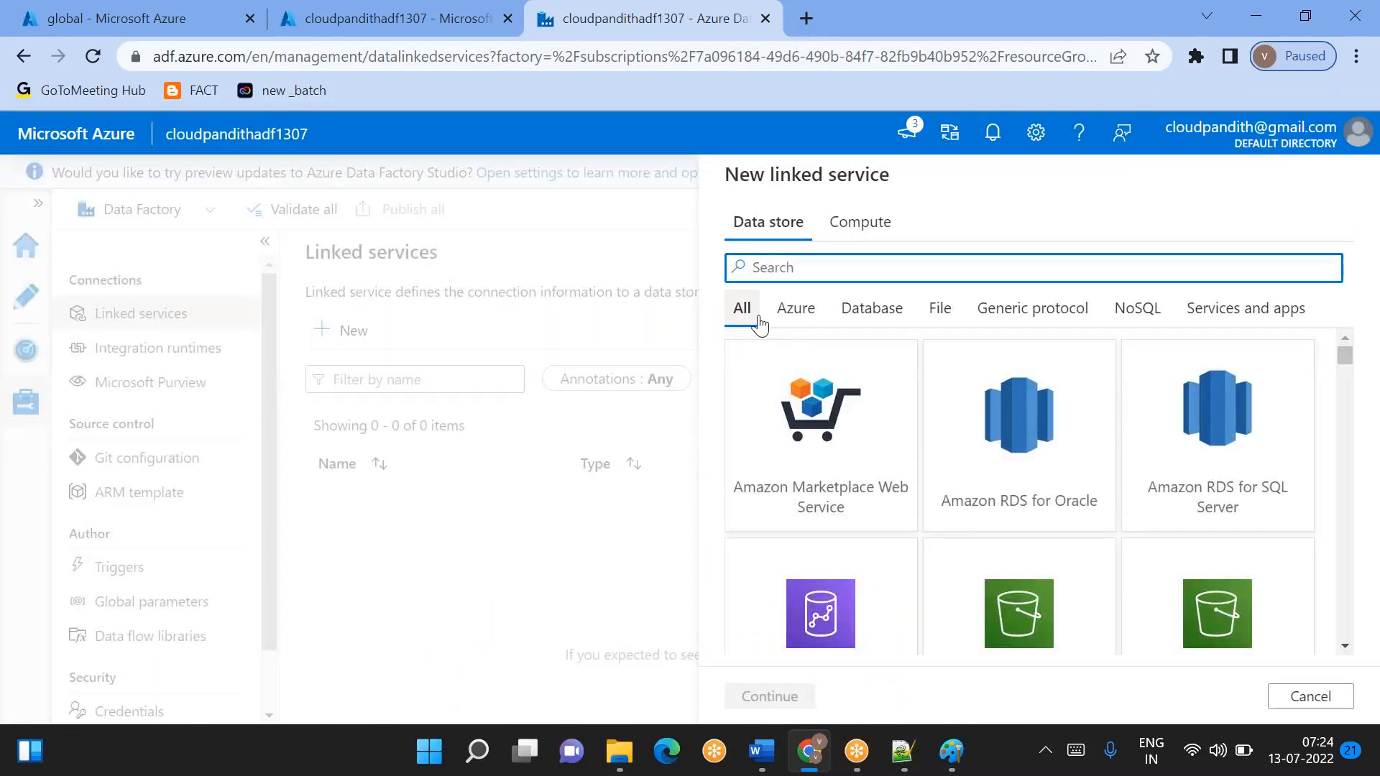
pyautogui.write('2')
pyautogui.doubleClick(814, 442)
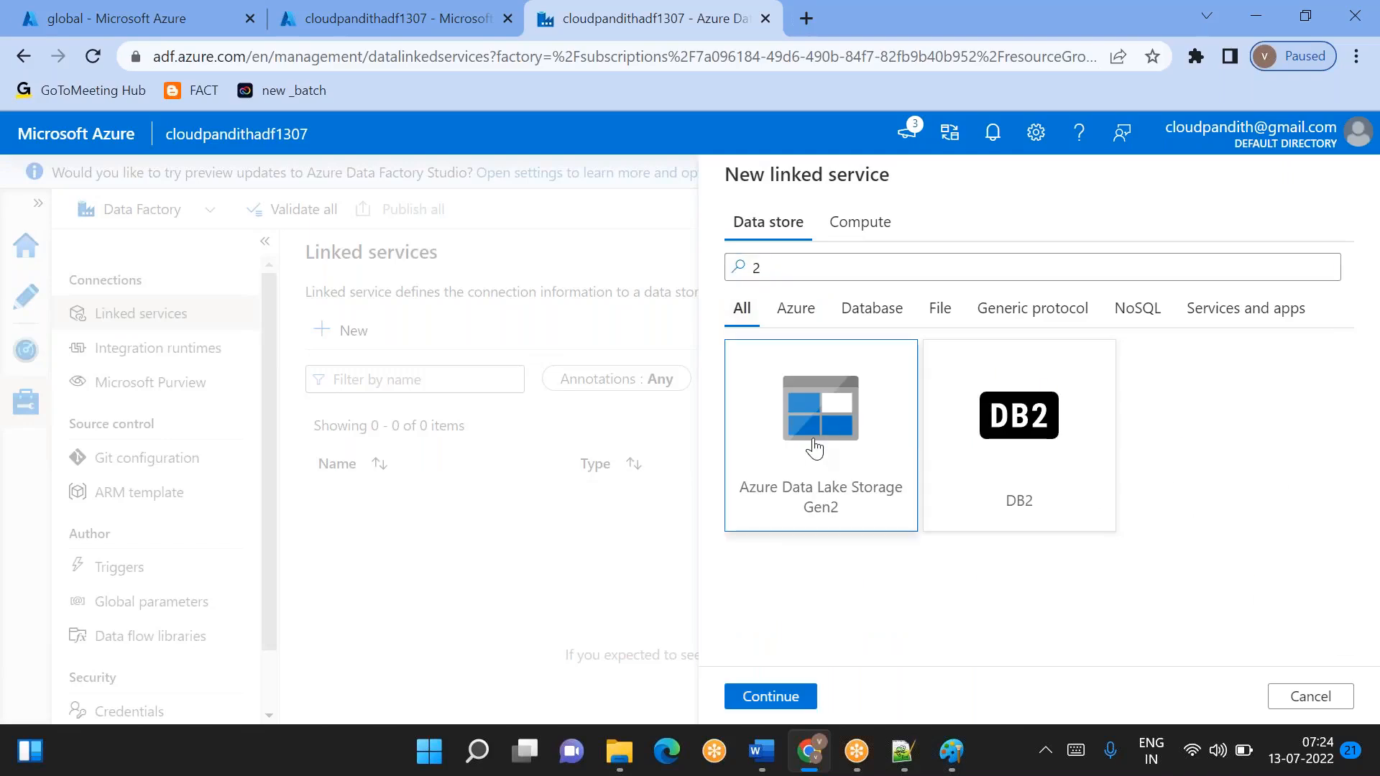
# - Name the linked service LS_ADLSGen2 and point it to storage account cloudpandithdatalake1307 in the Free Trial subscription
pyautogui.moveTo(935, 264); pyautogui.dragTo(727, 265)
pyautogui.press('BackSpace')
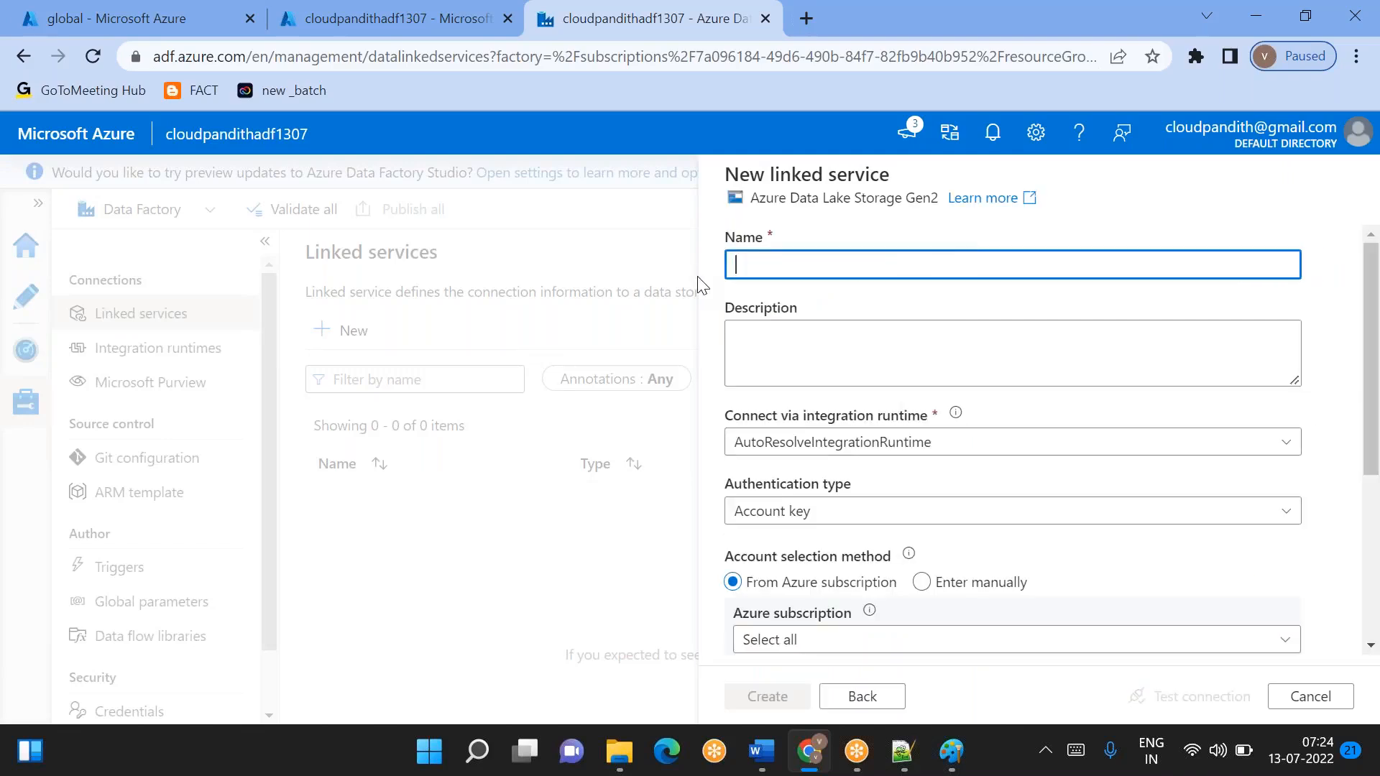
pyautogui.write('LS_ADLSGen2')
pyautogui.scroll(-4, 894, 377)
pyautogui.click(803, 352)
pyautogui.click(791, 411)
pyautogui.click(837, 425)
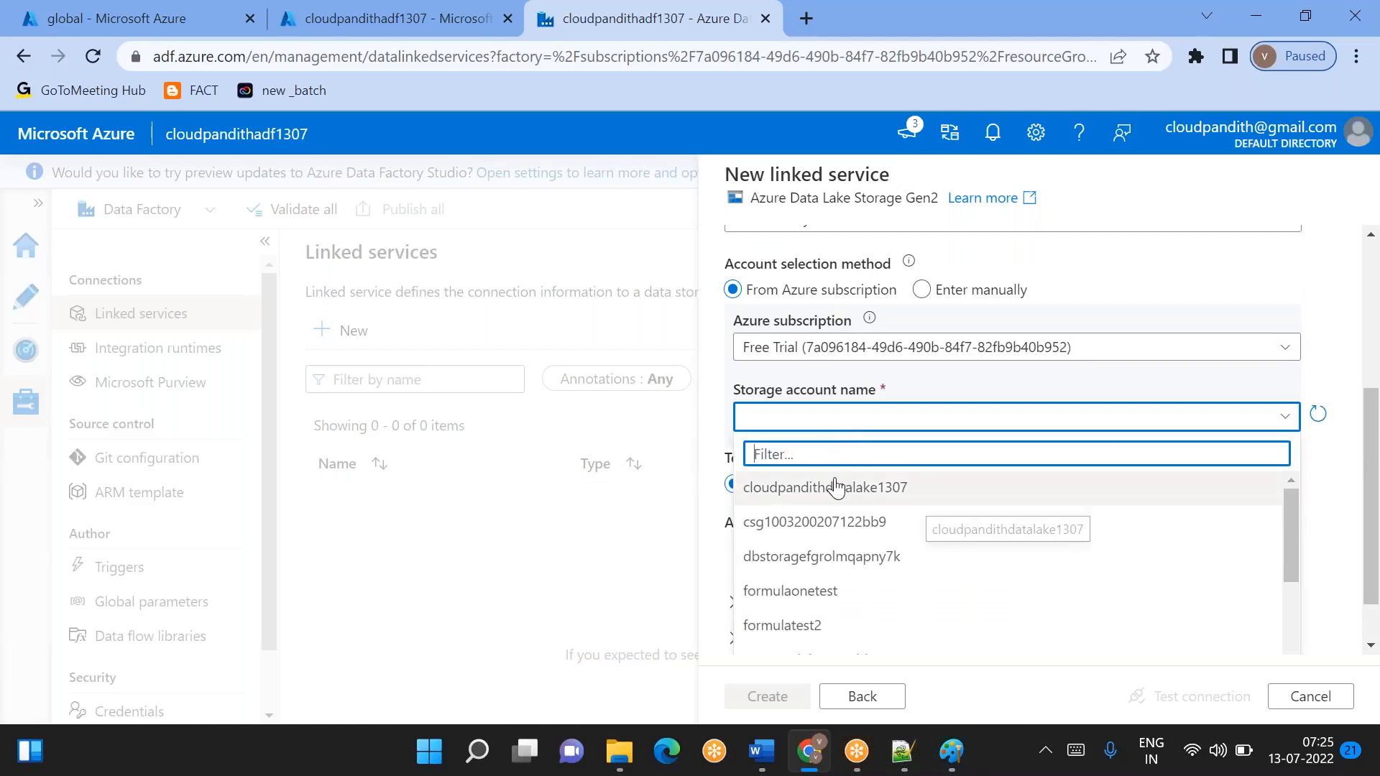
pyautogui.click(766, 489)
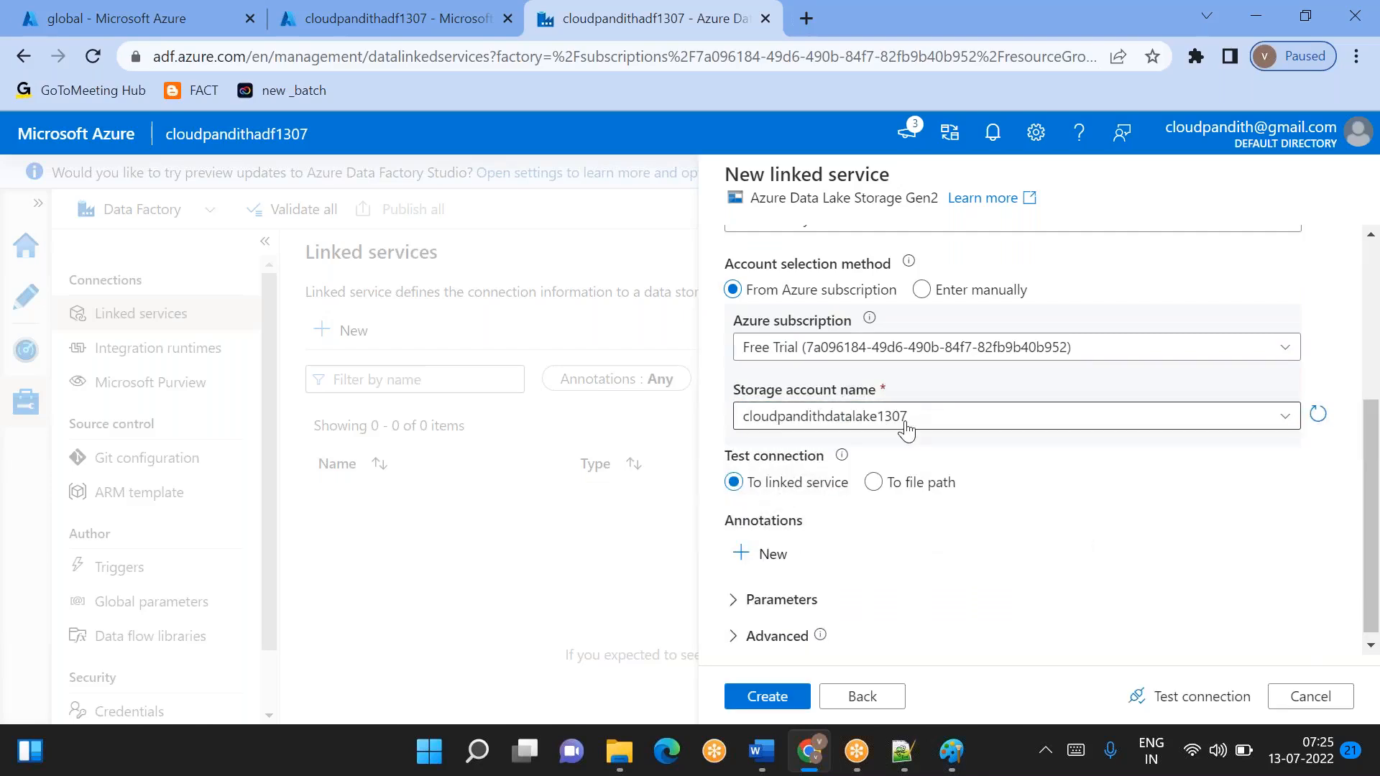
# - After a look at the diagram in Paint, test the linked service's connection in the browser and create it
pyautogui.click(951, 751)
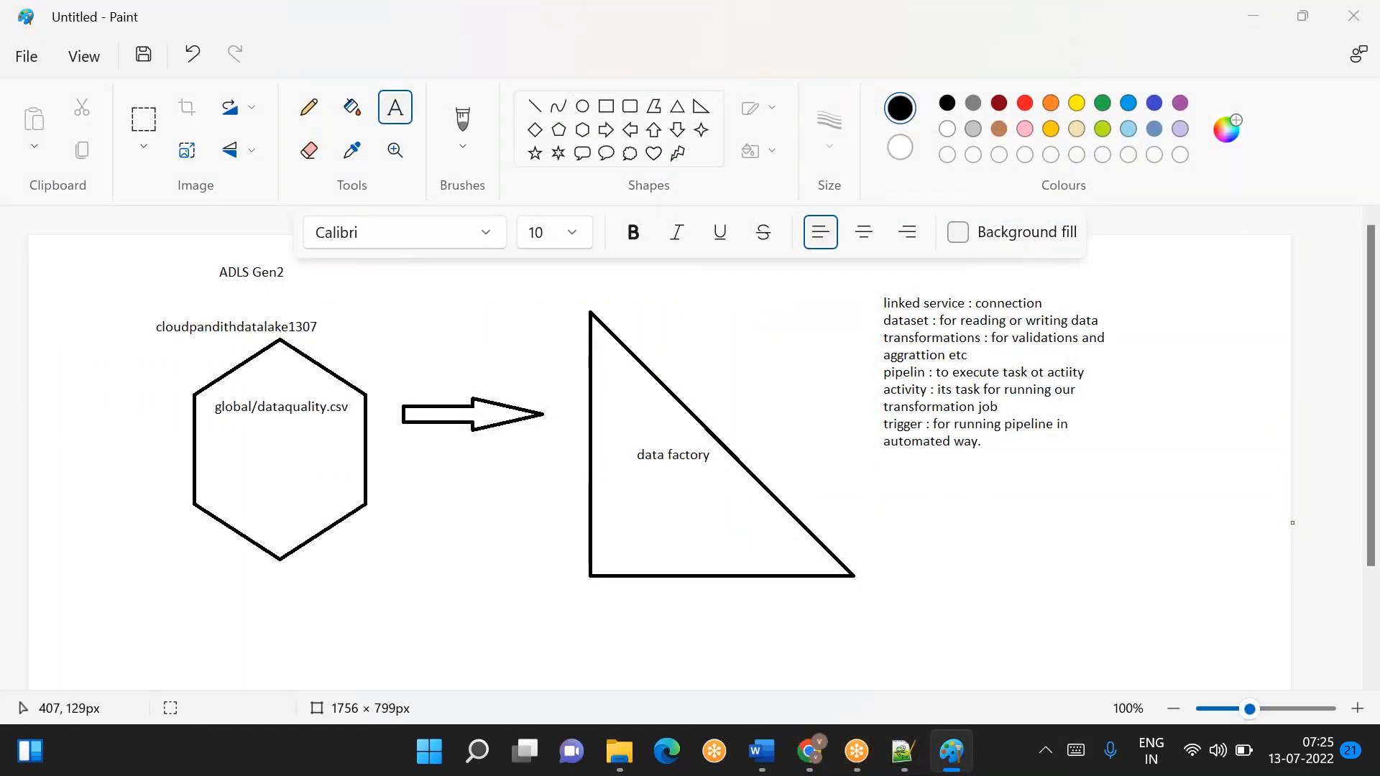
pyautogui.hotkey('alt', 'Tab')
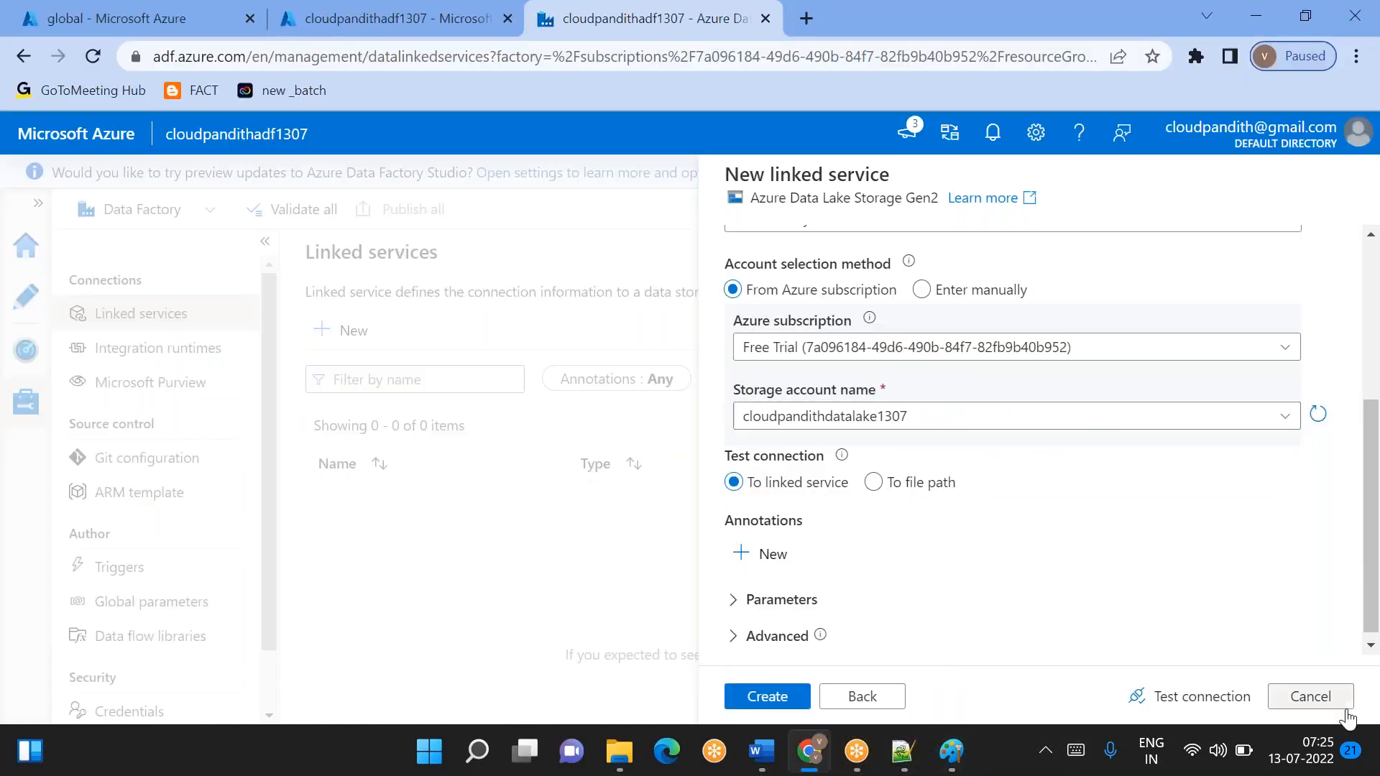
pyautogui.click(1213, 697)
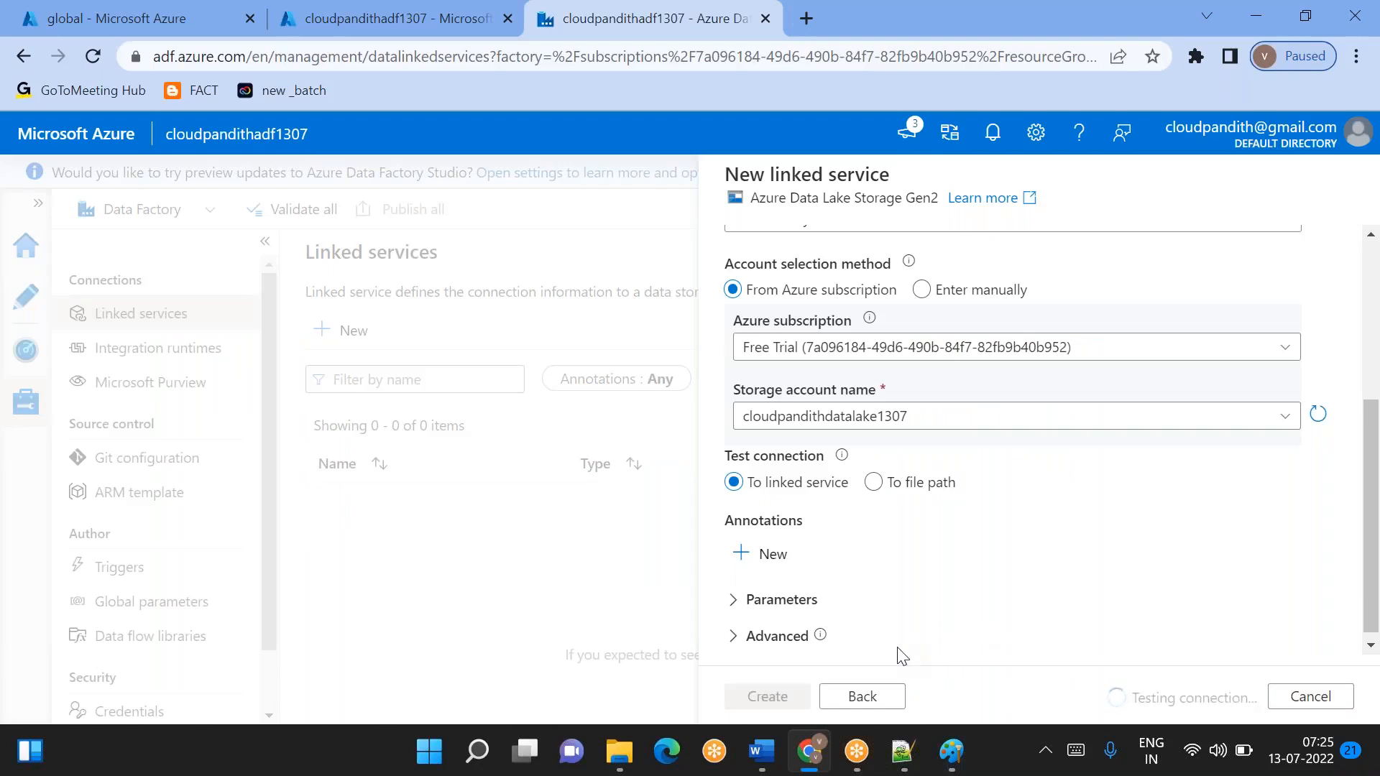
pyautogui.click(755, 696)
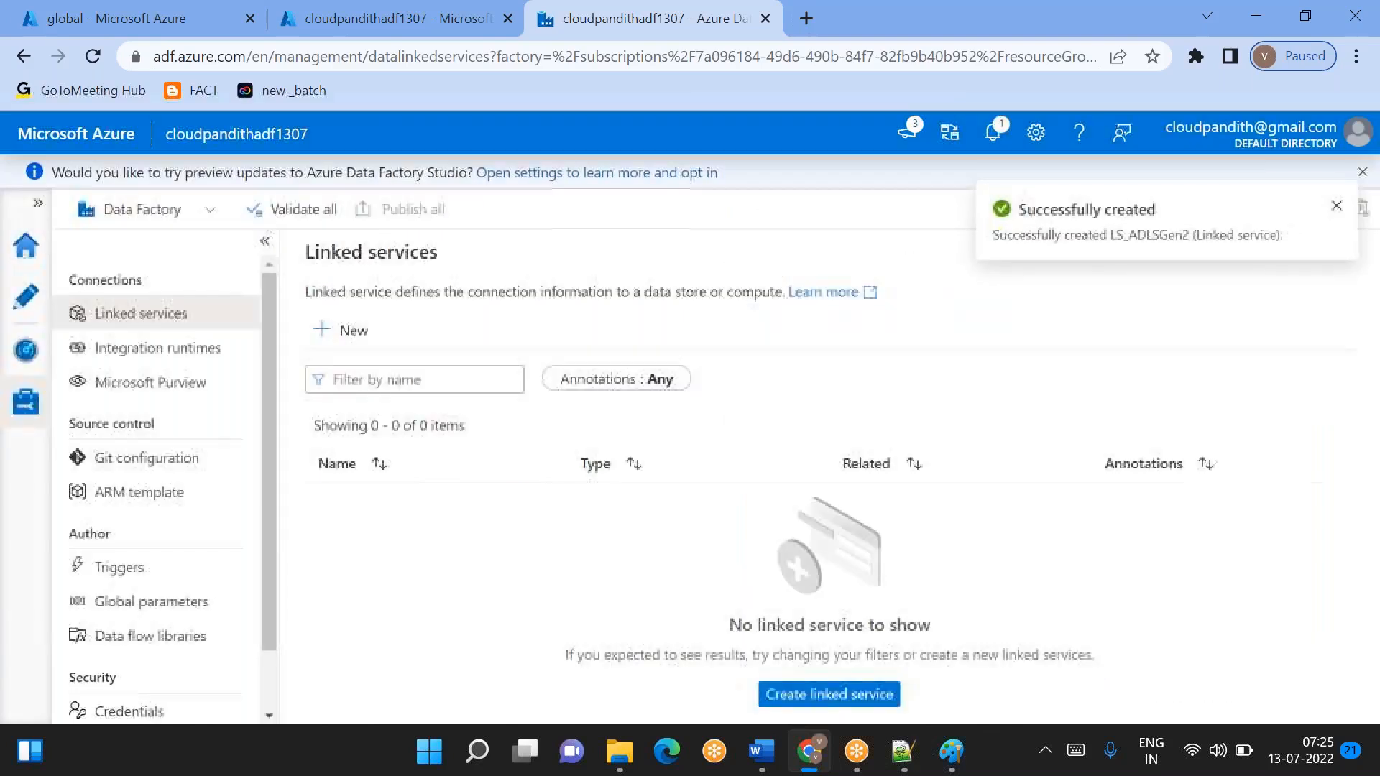
# - Start a new dataset in the authoring area, using Azure Data Lake Storage Gen2 and the DelimitedText format
pyautogui.click(17, 313)
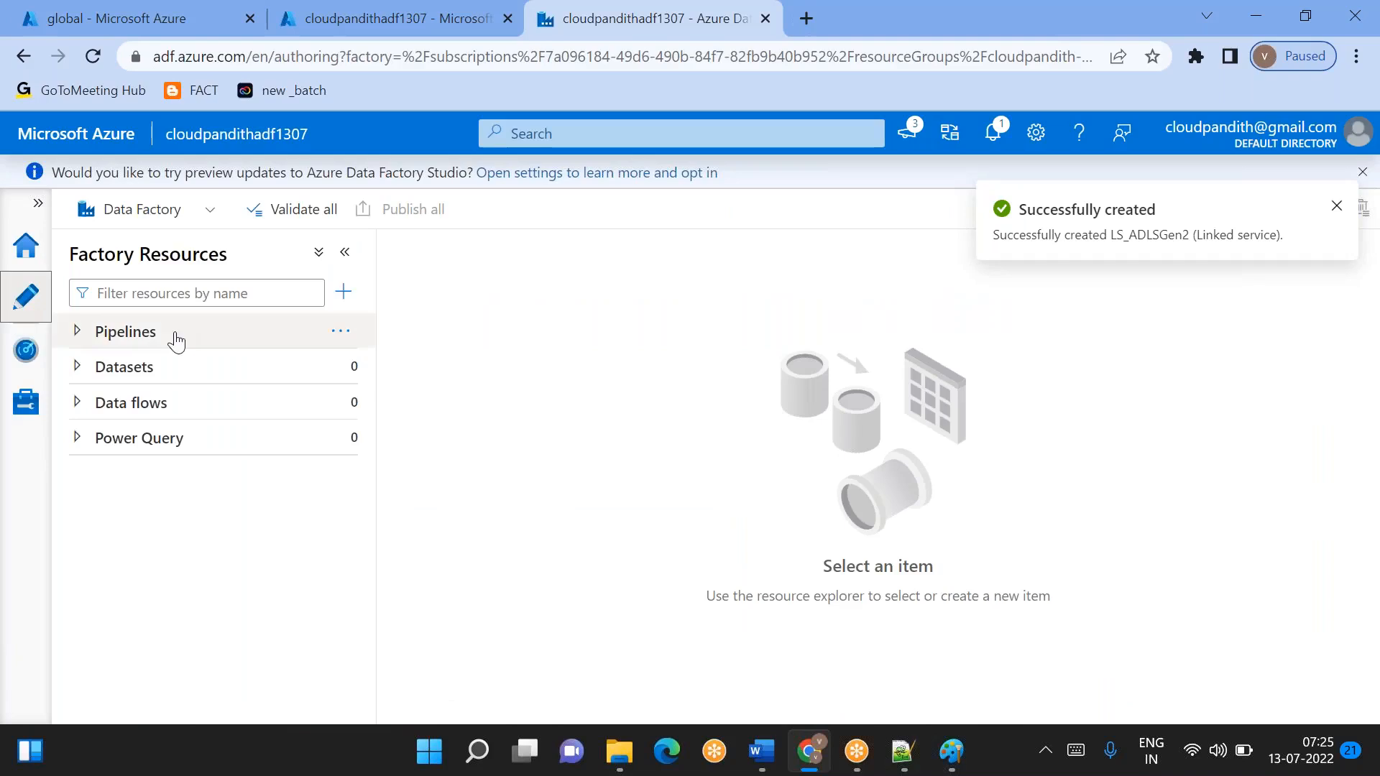
pyautogui.click(346, 372)
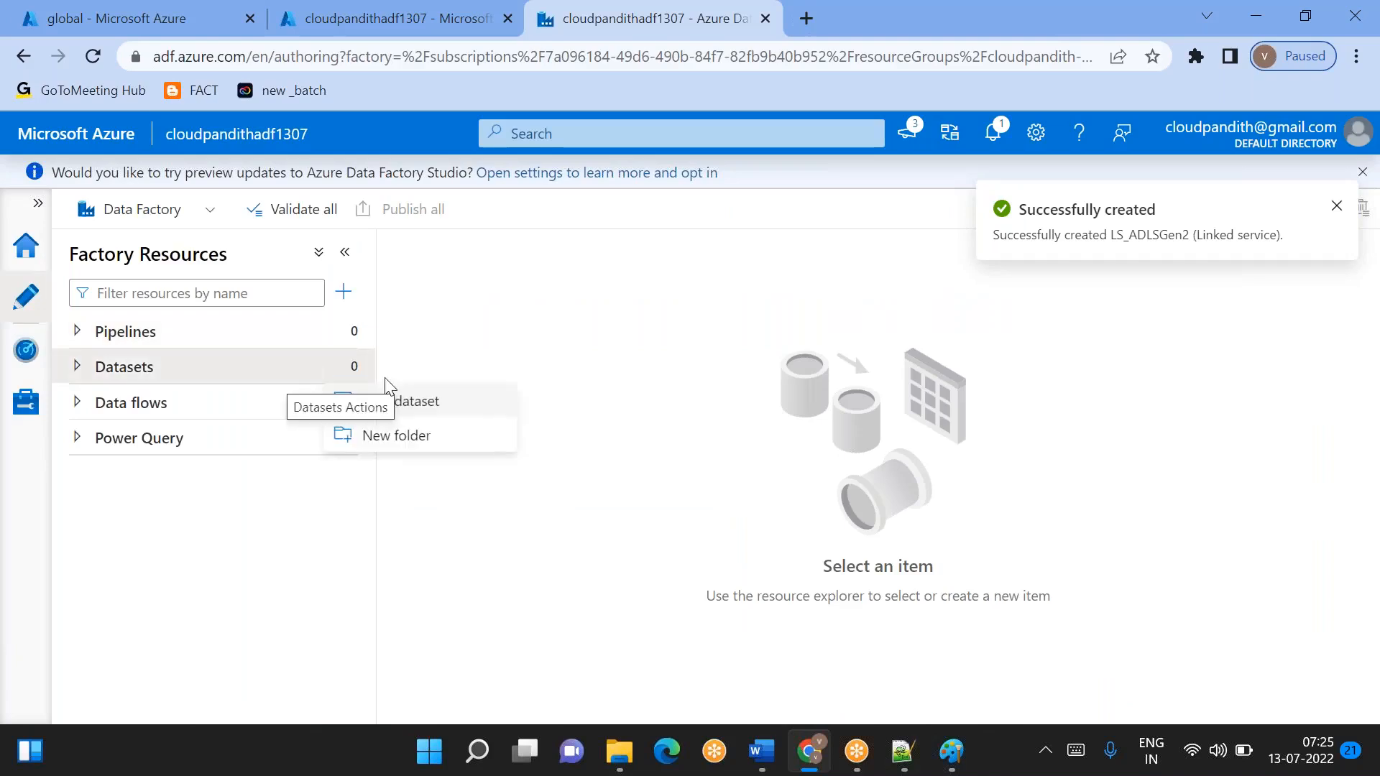
pyautogui.click(441, 400)
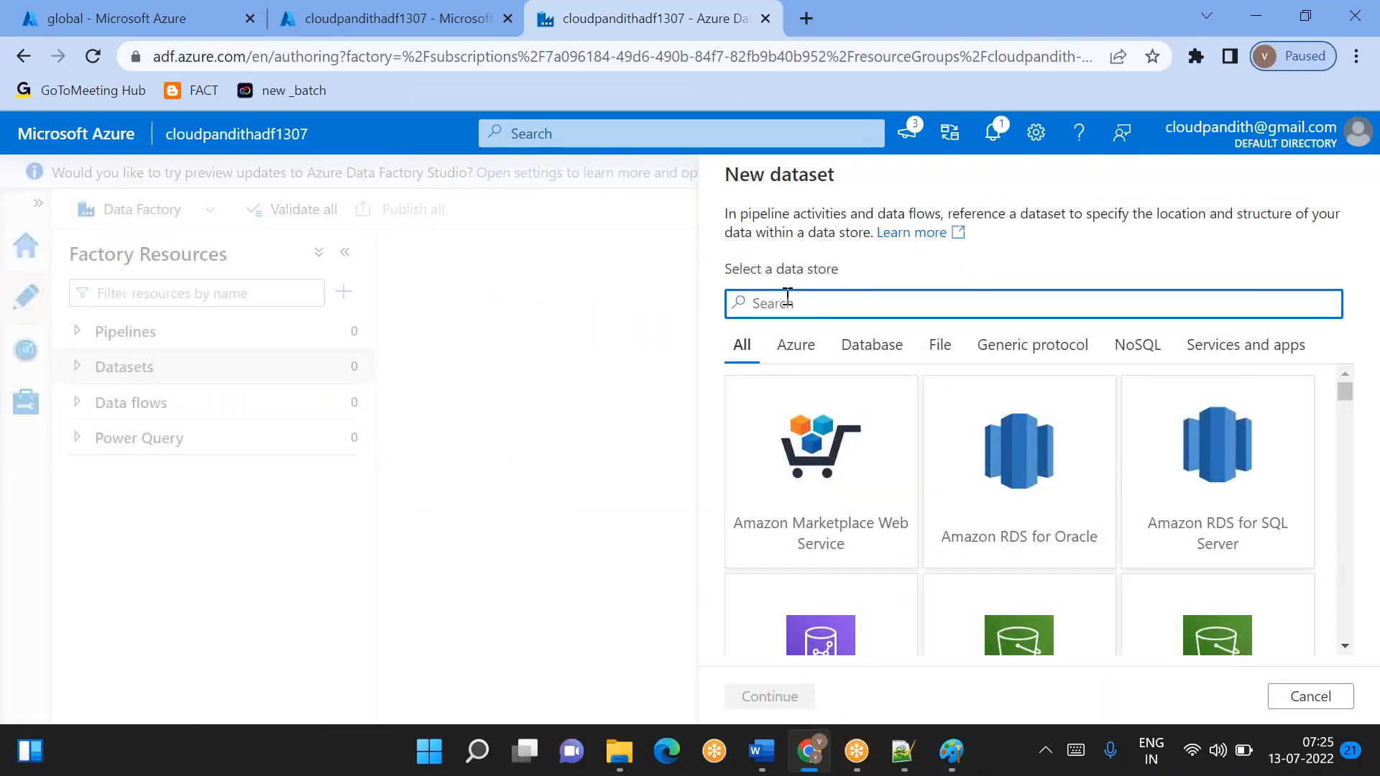
pyautogui.write('2')
pyautogui.doubleClick(851, 521)
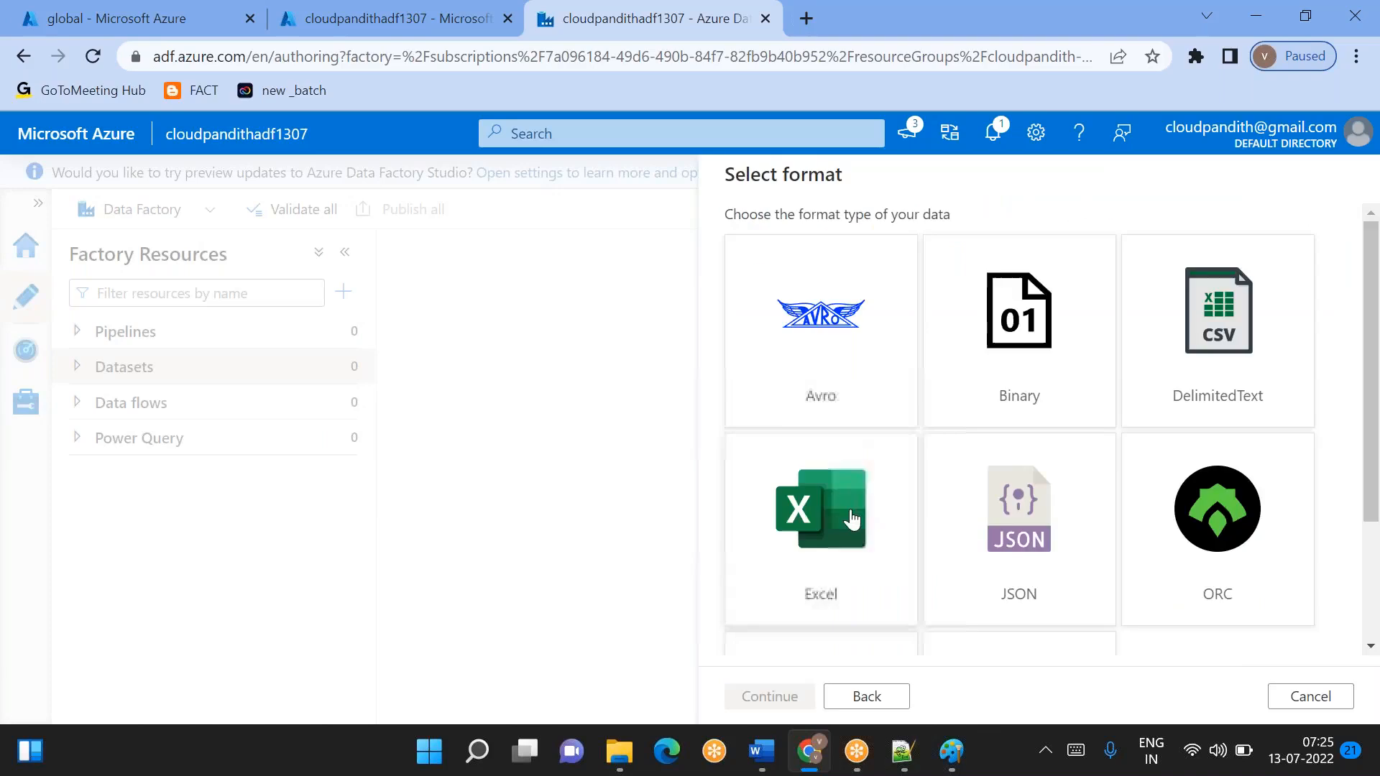
pyautogui.doubleClick(1225, 339)
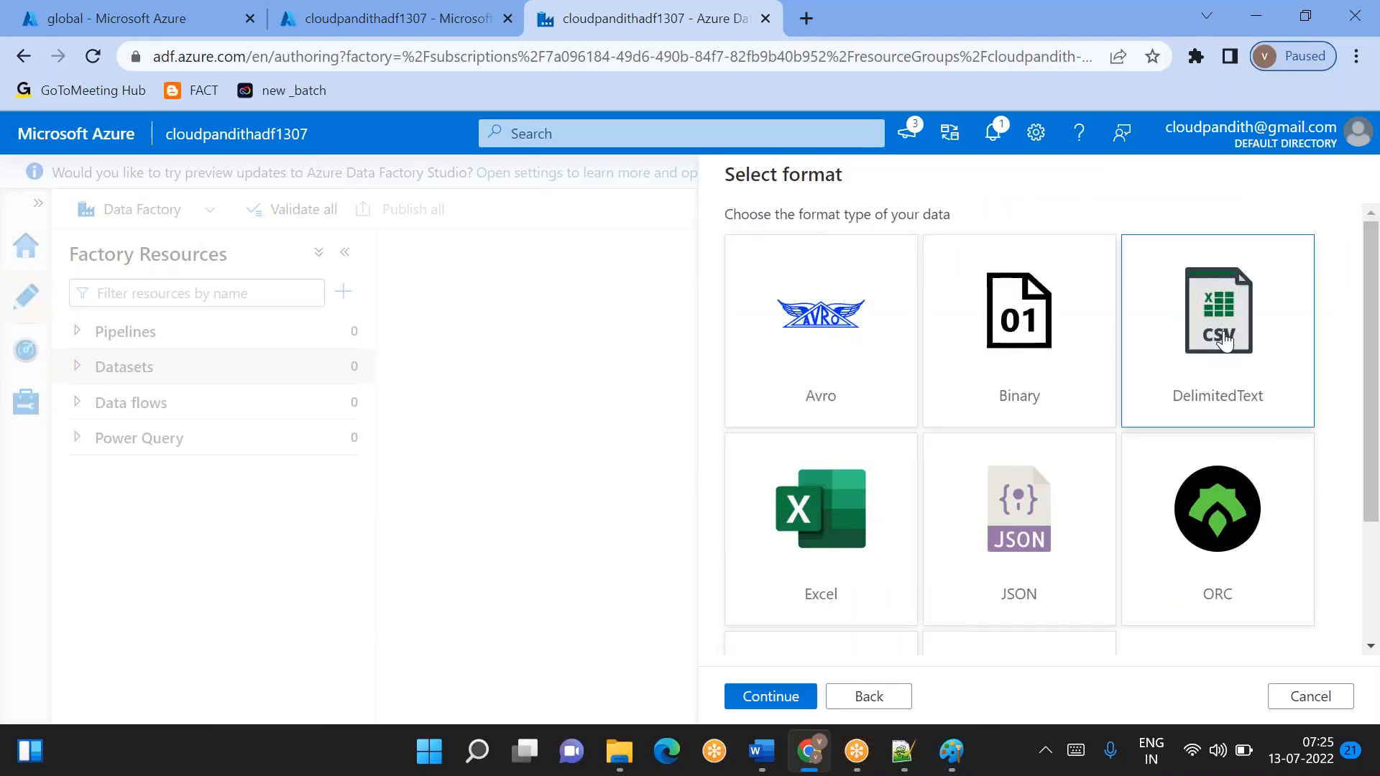
# - Name the dataset DS_ADLSGen2_Source and assign it the linked service LS_ADLSGen2
pyautogui.press('BackSpace')
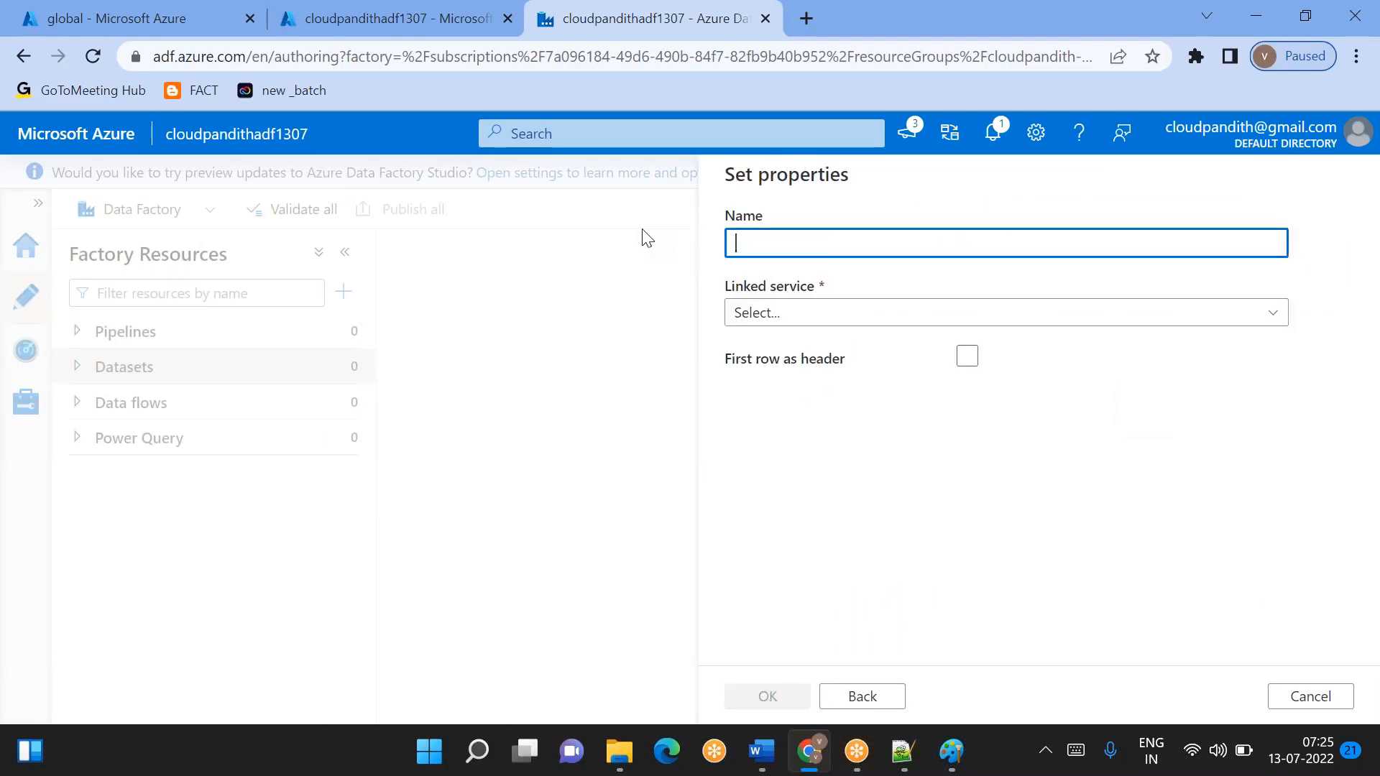
pyautogui.write('DS_ADLSGen2_Source')
pyautogui.click(804, 311)
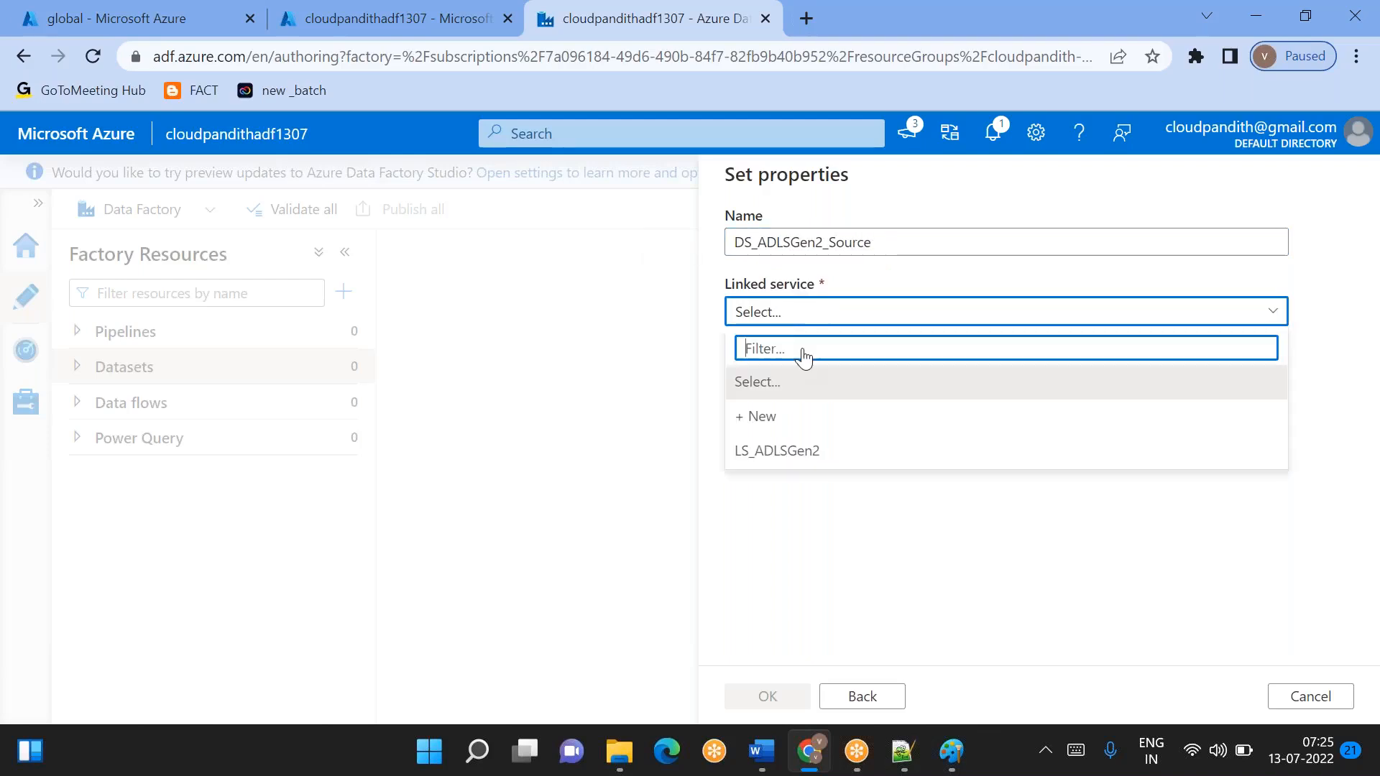
pyautogui.click(770, 457)
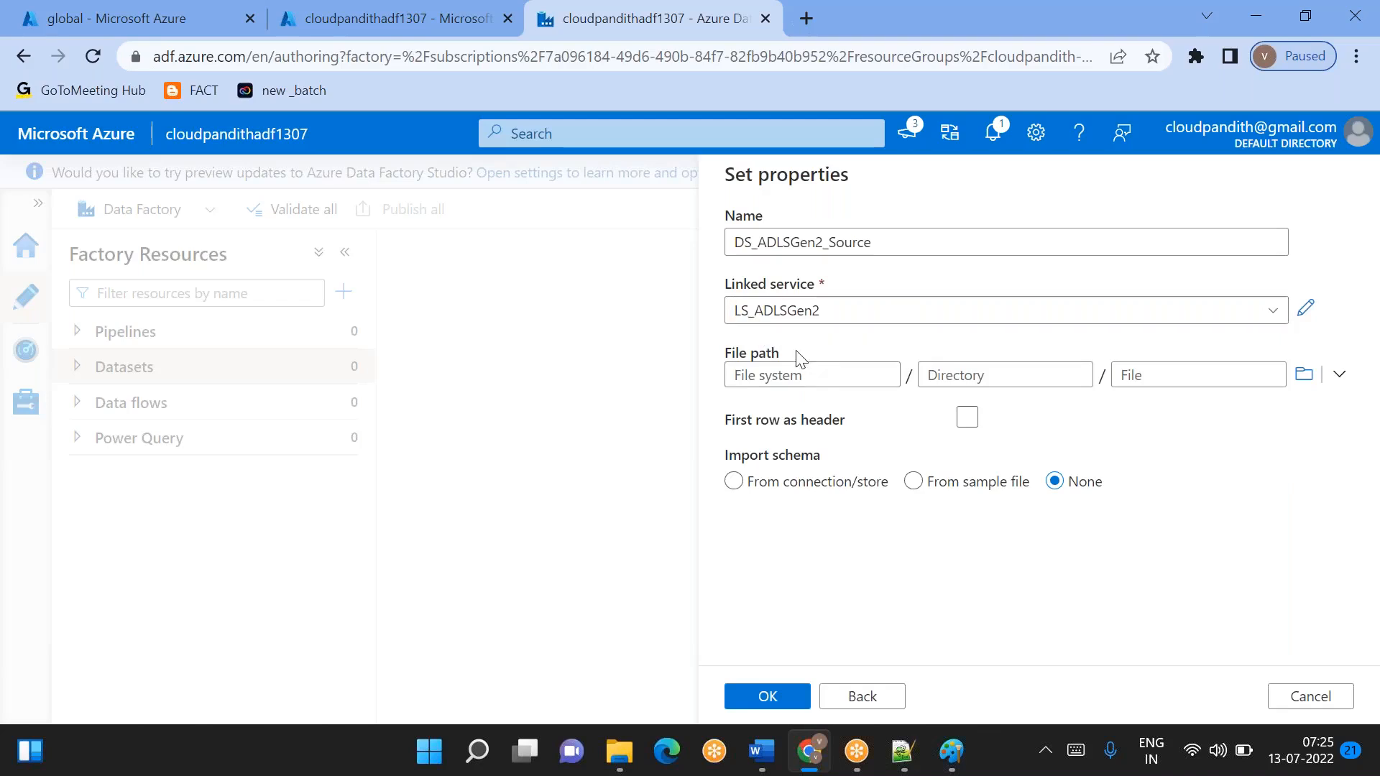
# - Set the dataset's file path to Dataquality.csv in global, treat the first row as header and create the dataset
pyautogui.click(1304, 375)
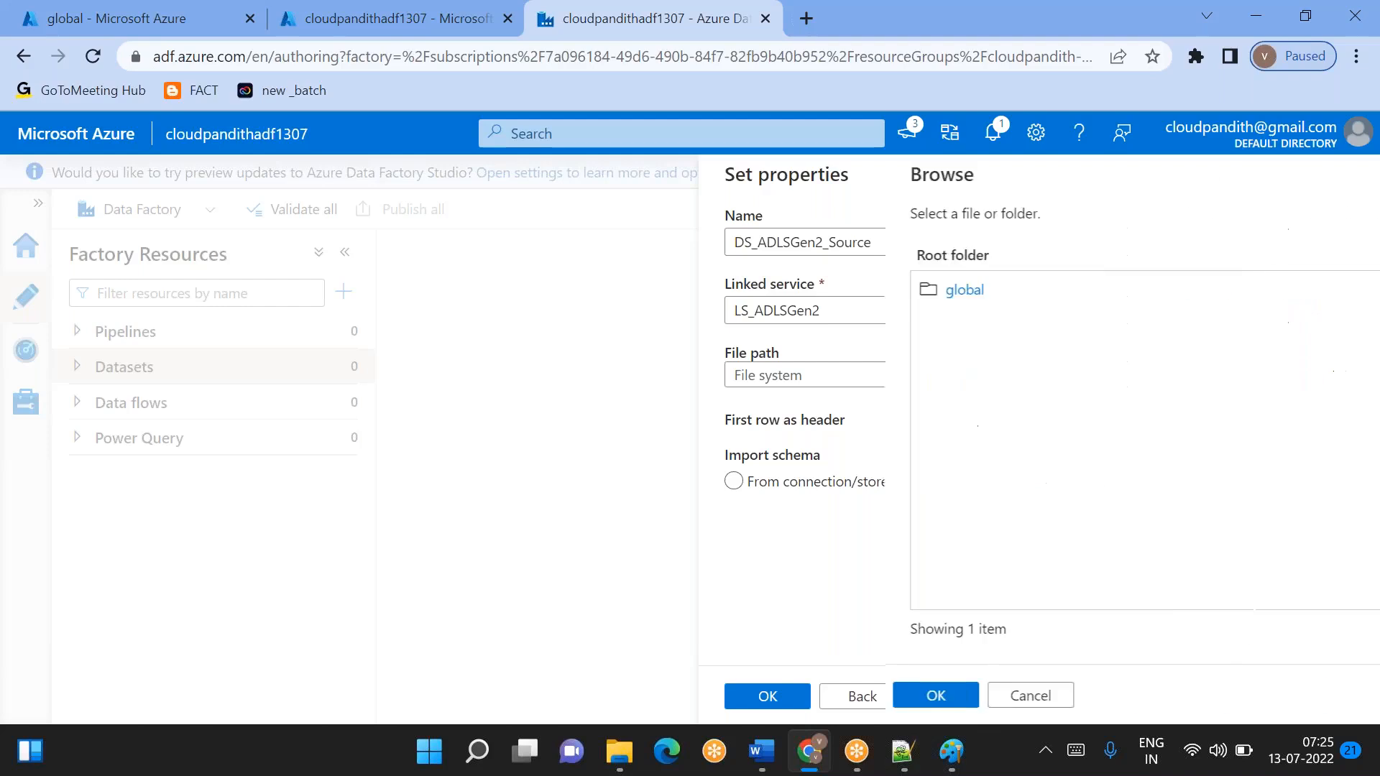
pyautogui.click(783, 291)
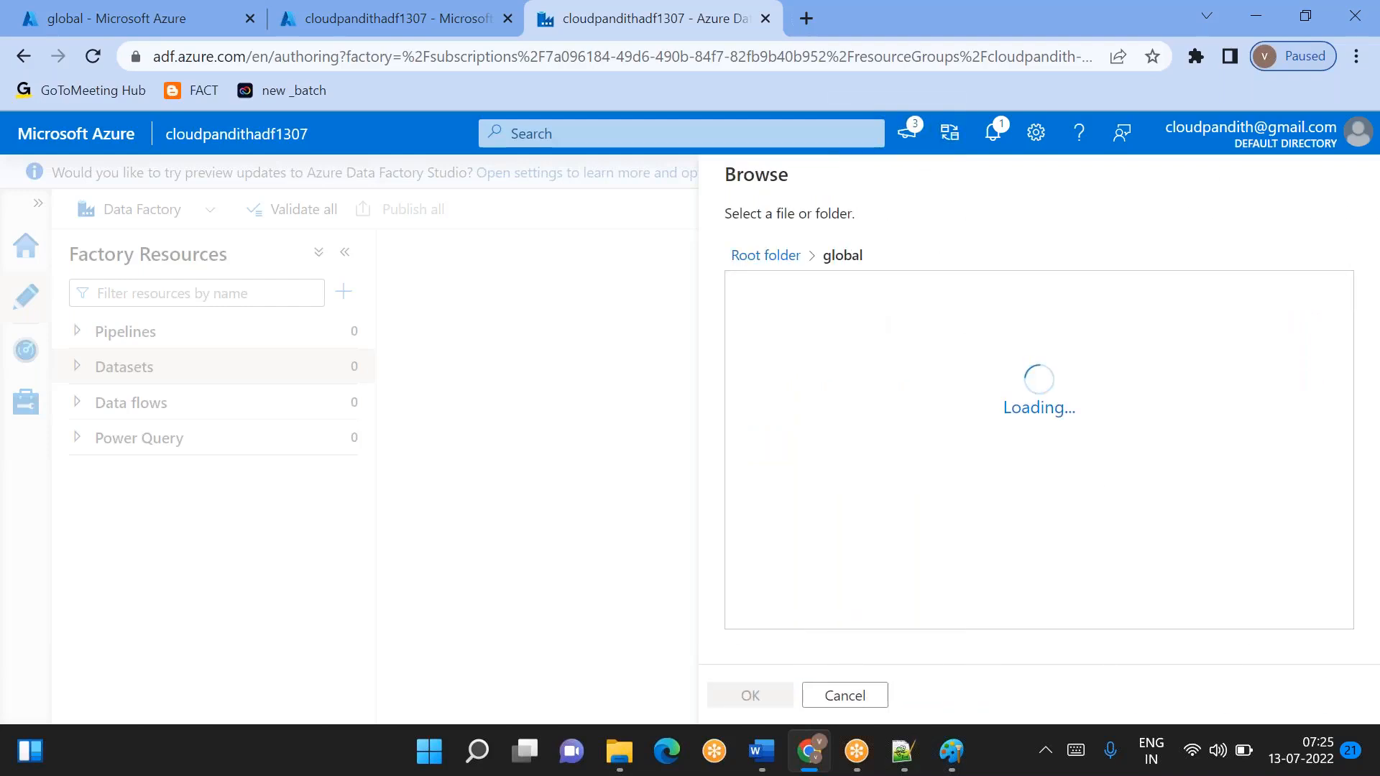
pyautogui.click(844, 294)
pyautogui.click(755, 689)
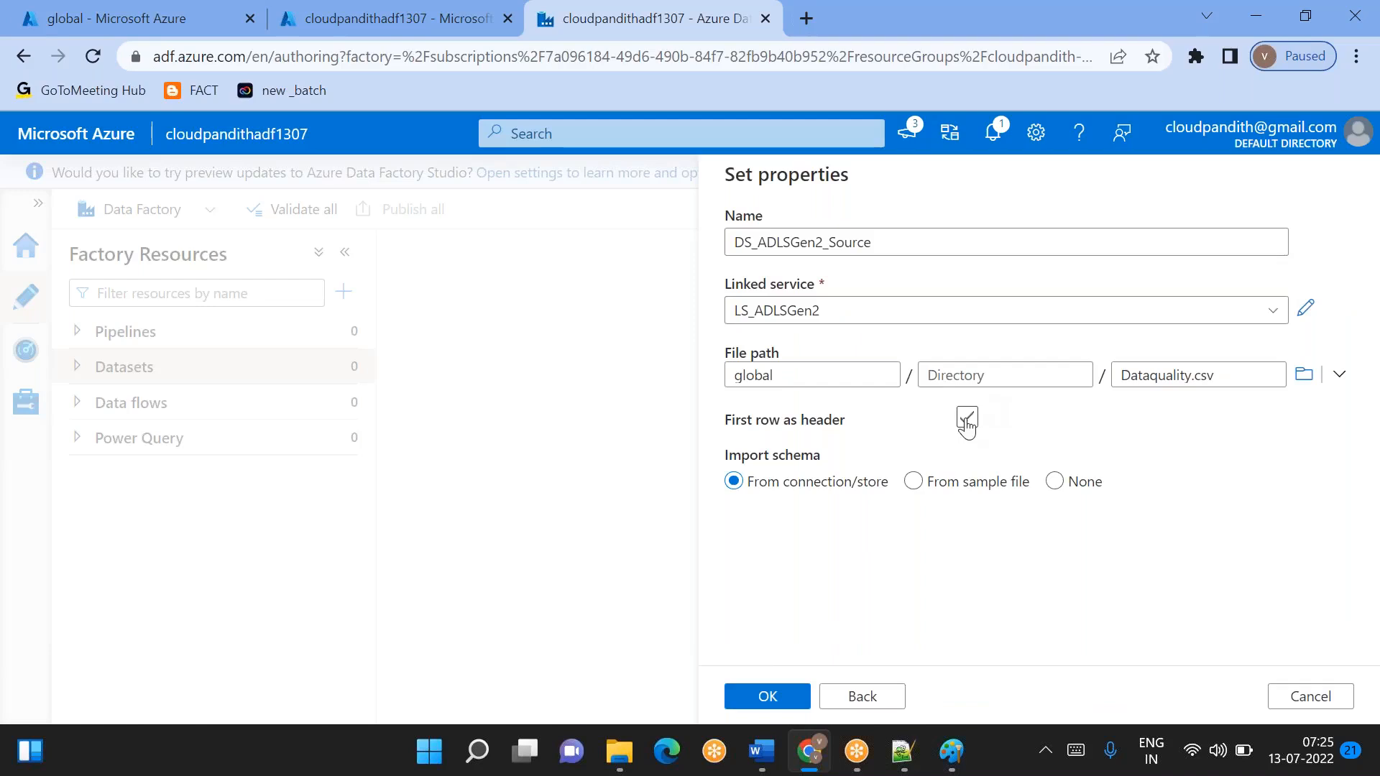
pyautogui.click(966, 423)
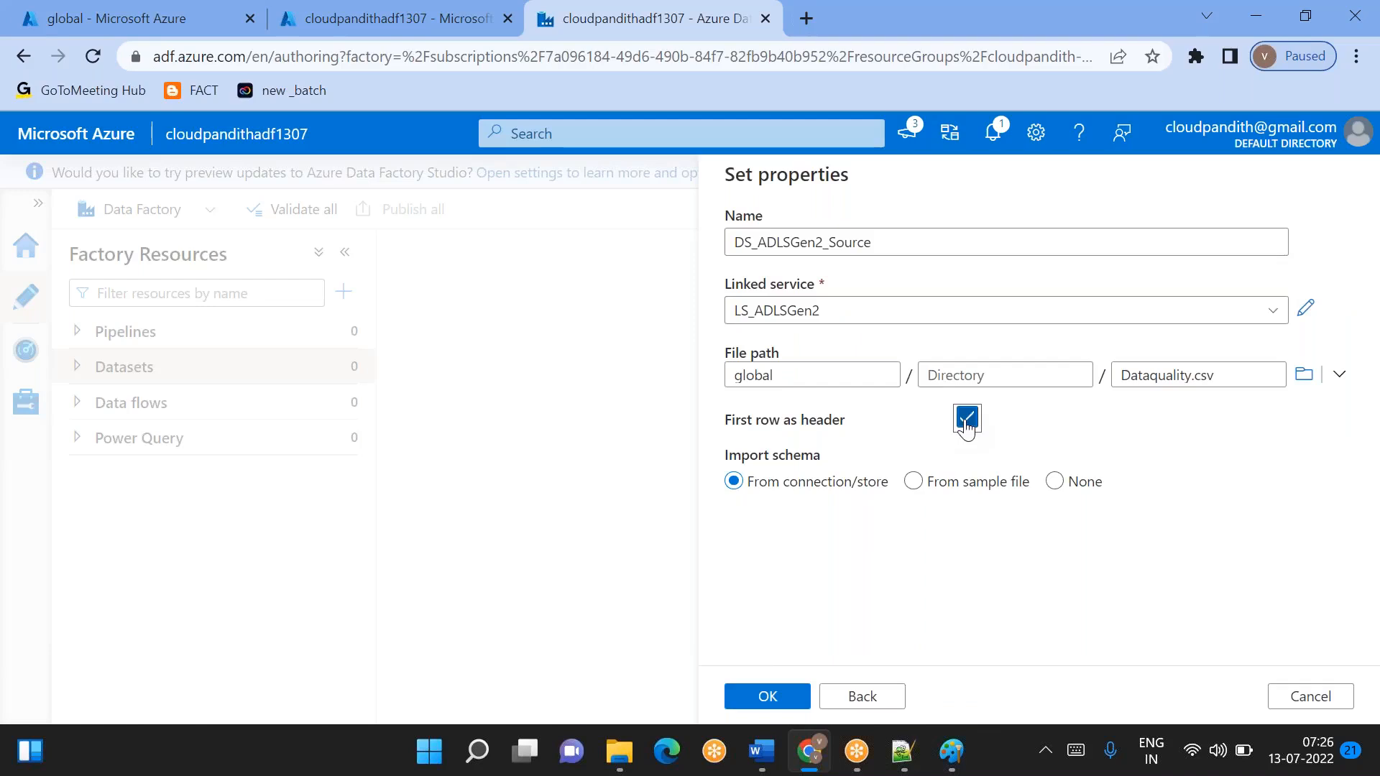
pyautogui.click(768, 697)
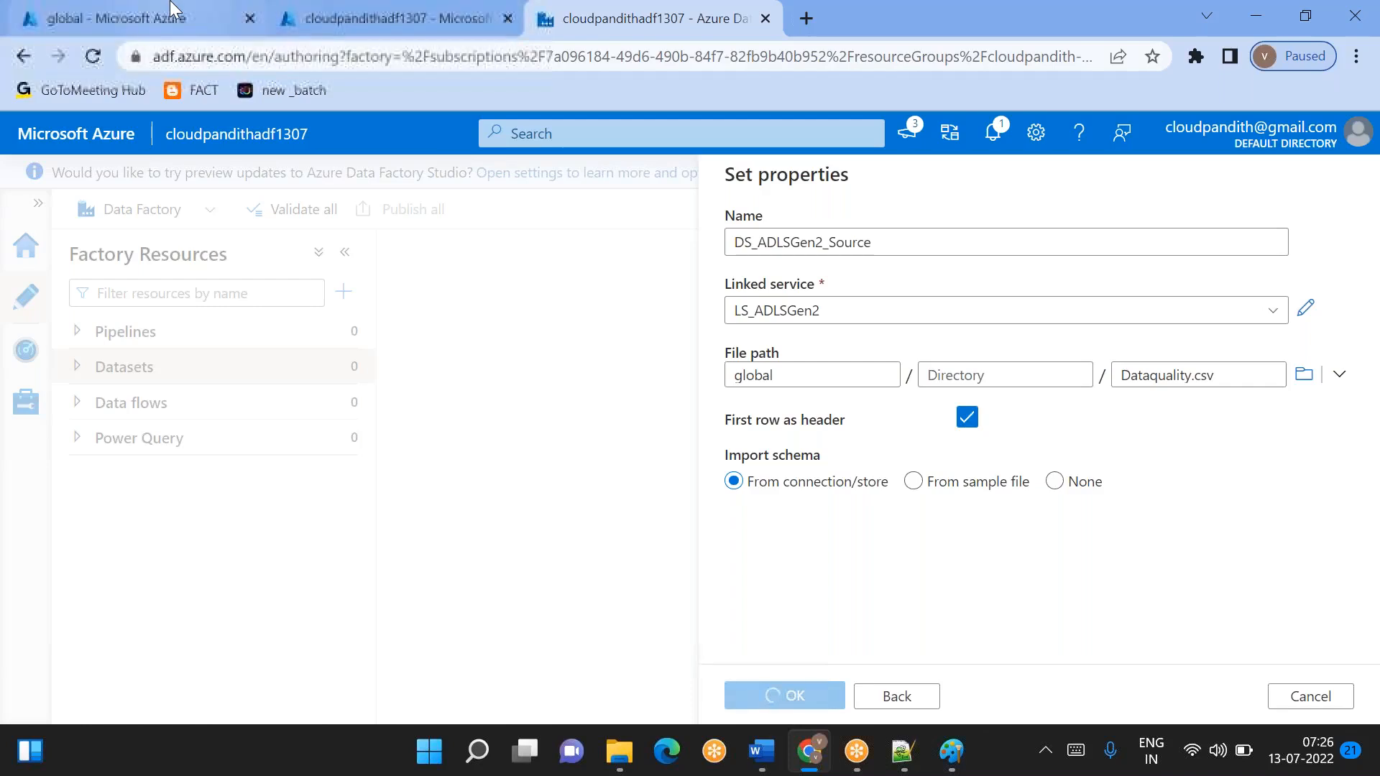
# - Open Dataquality.csv for editing in the storage account's global container and examine its header row
pyautogui.click(158, 18)
pyautogui.click(452, 458)
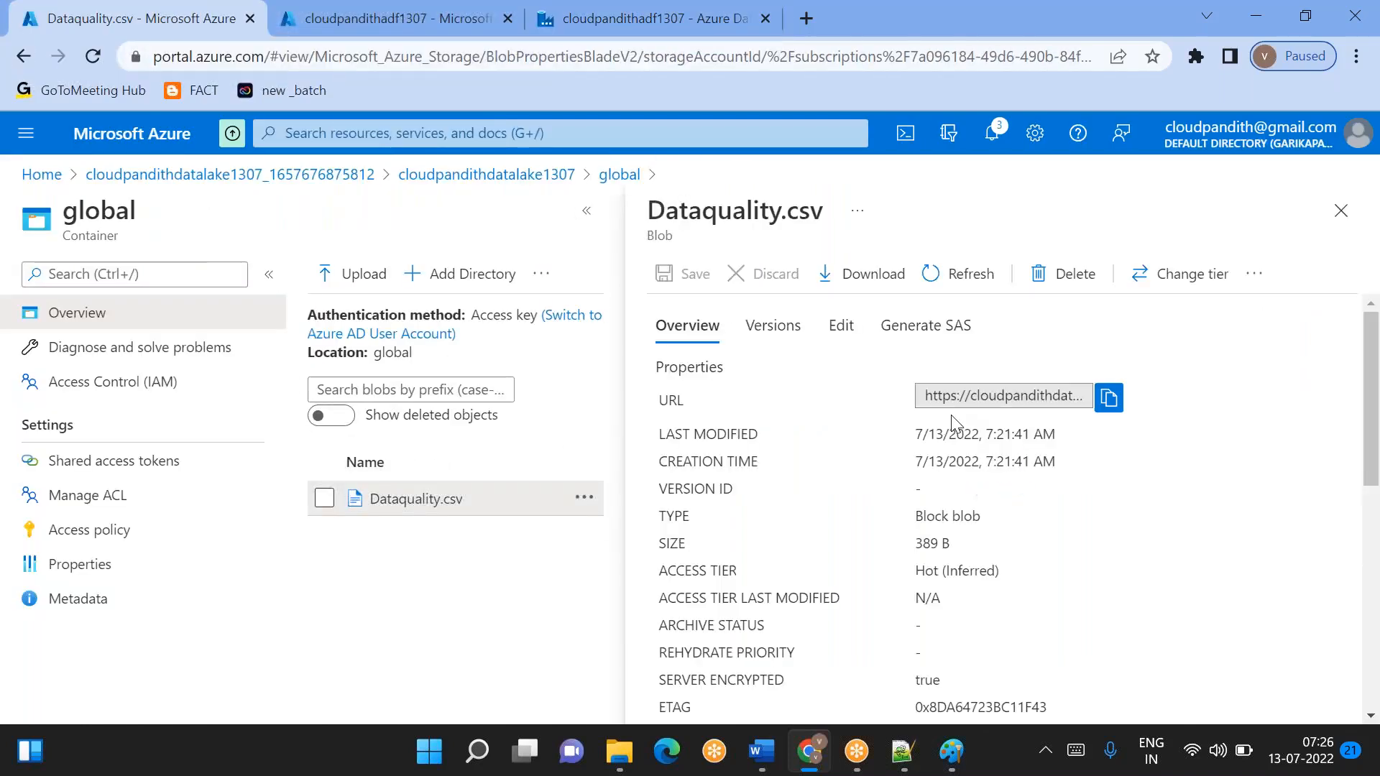
pyautogui.click(840, 335)
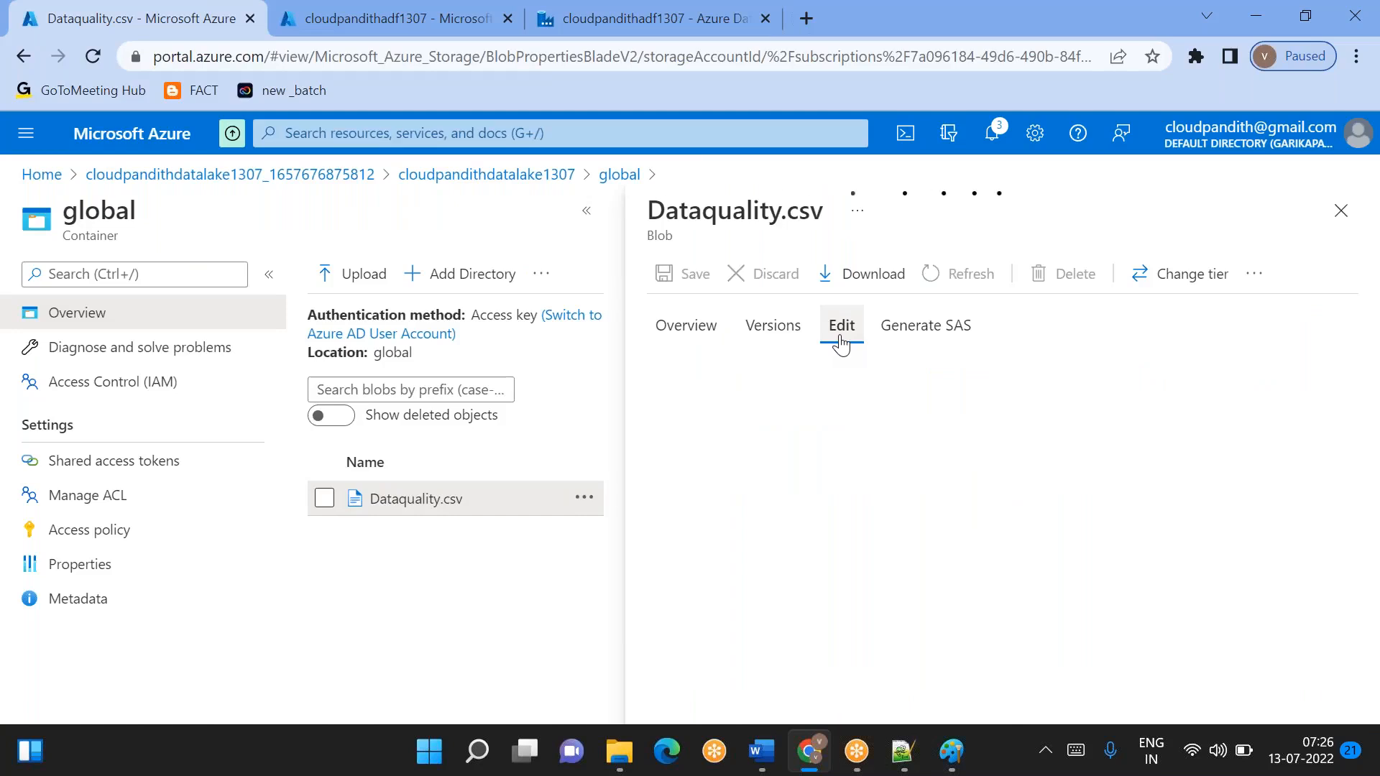
pyautogui.moveTo(1097, 361); pyautogui.dragTo(722, 369)
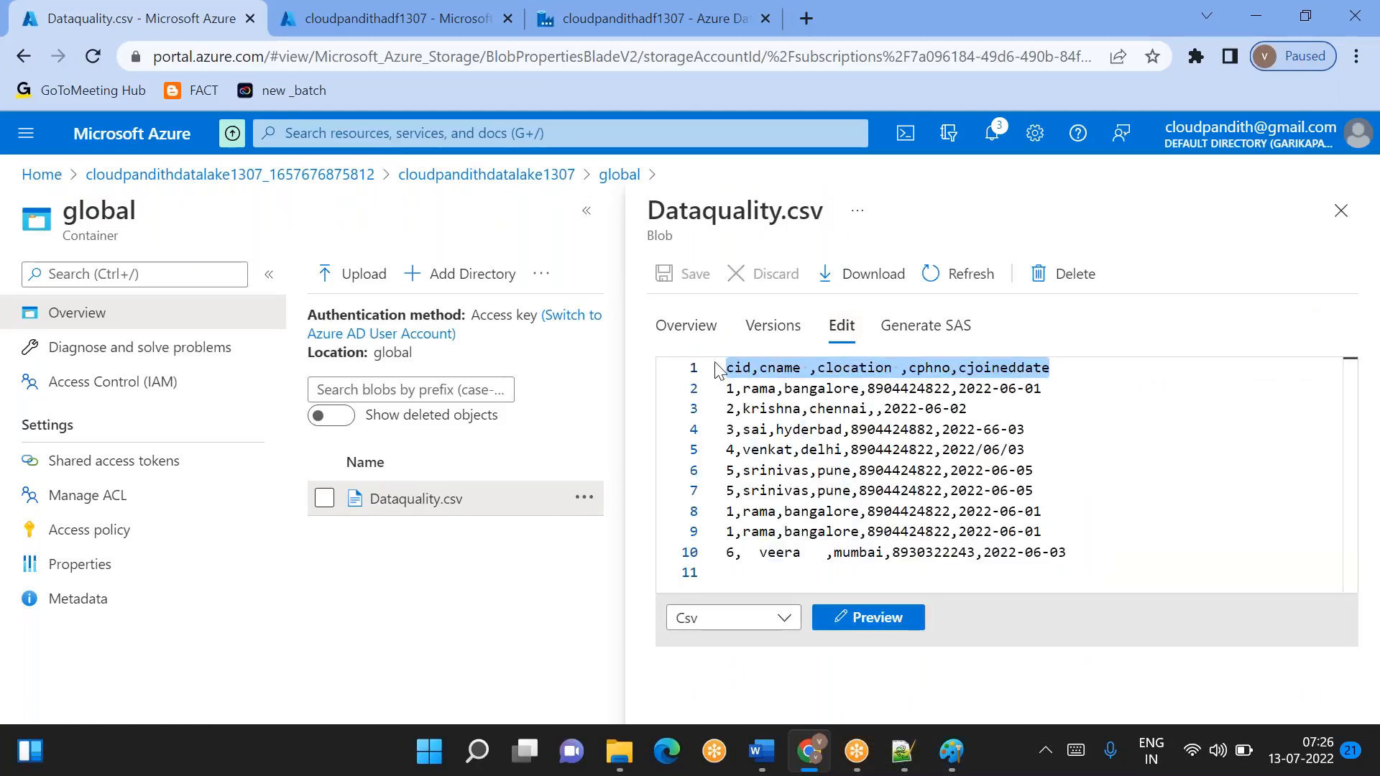
pyautogui.click(747, 373)
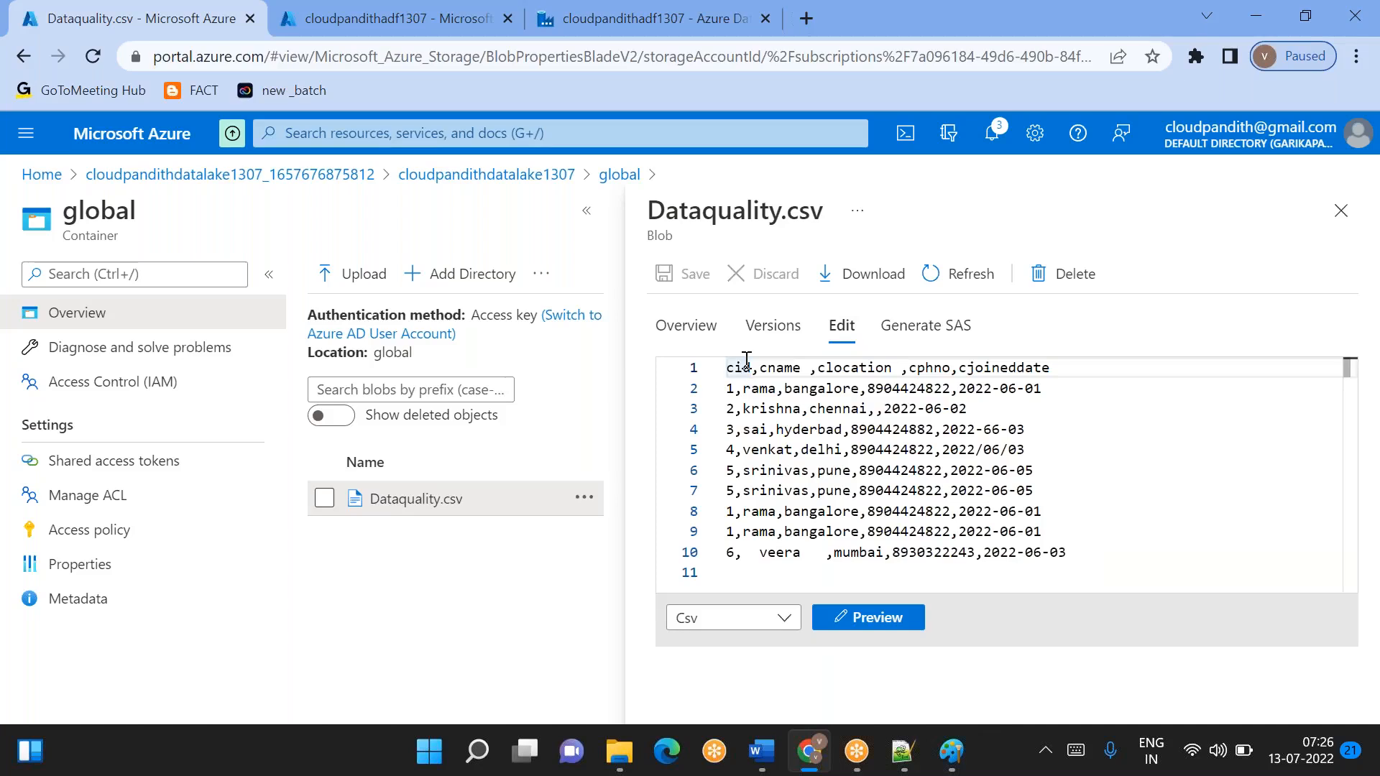
# - Remove the trailing spaces after cname and clocation in the header row, save Dataquality.csv and close it
pyautogui.click(809, 370)
pyautogui.press('BackSpace')
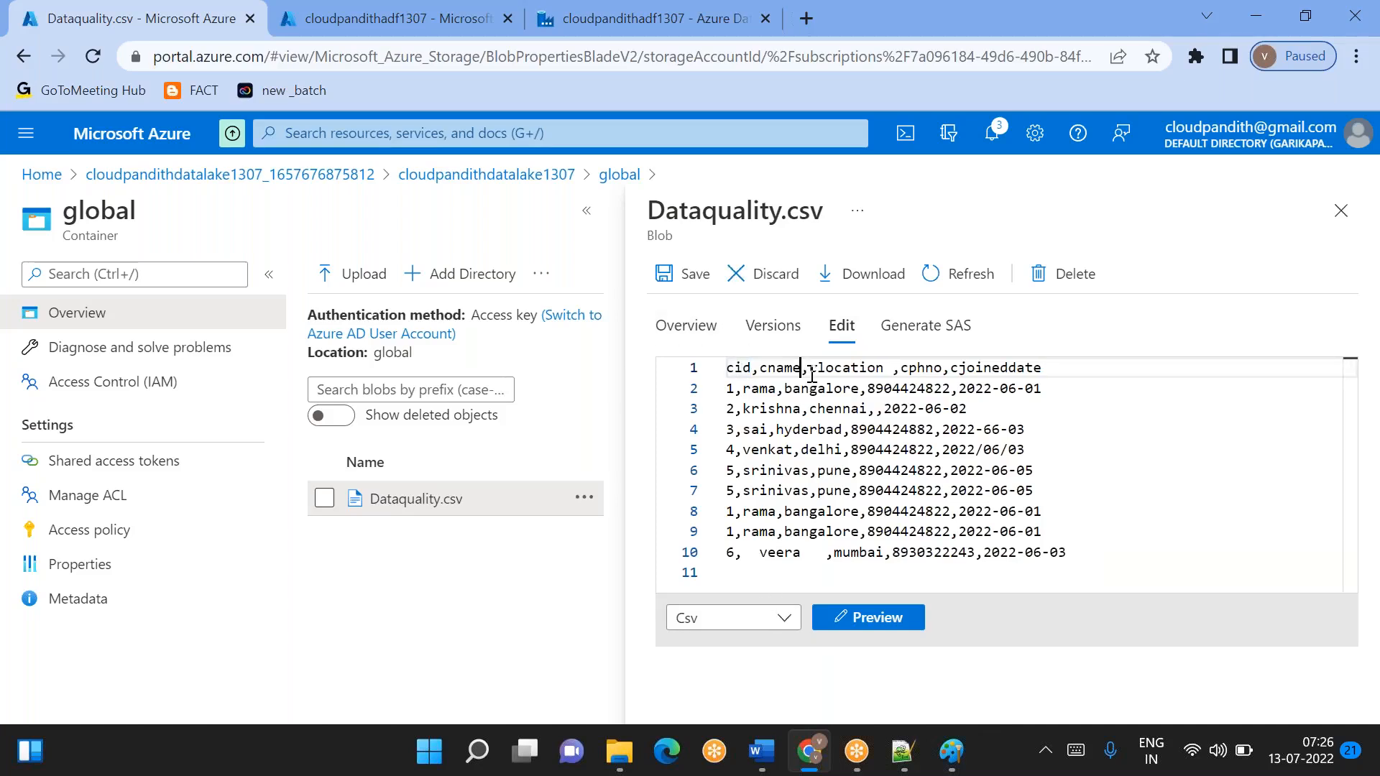
pyautogui.click(894, 370)
pyautogui.press('BackSpace')
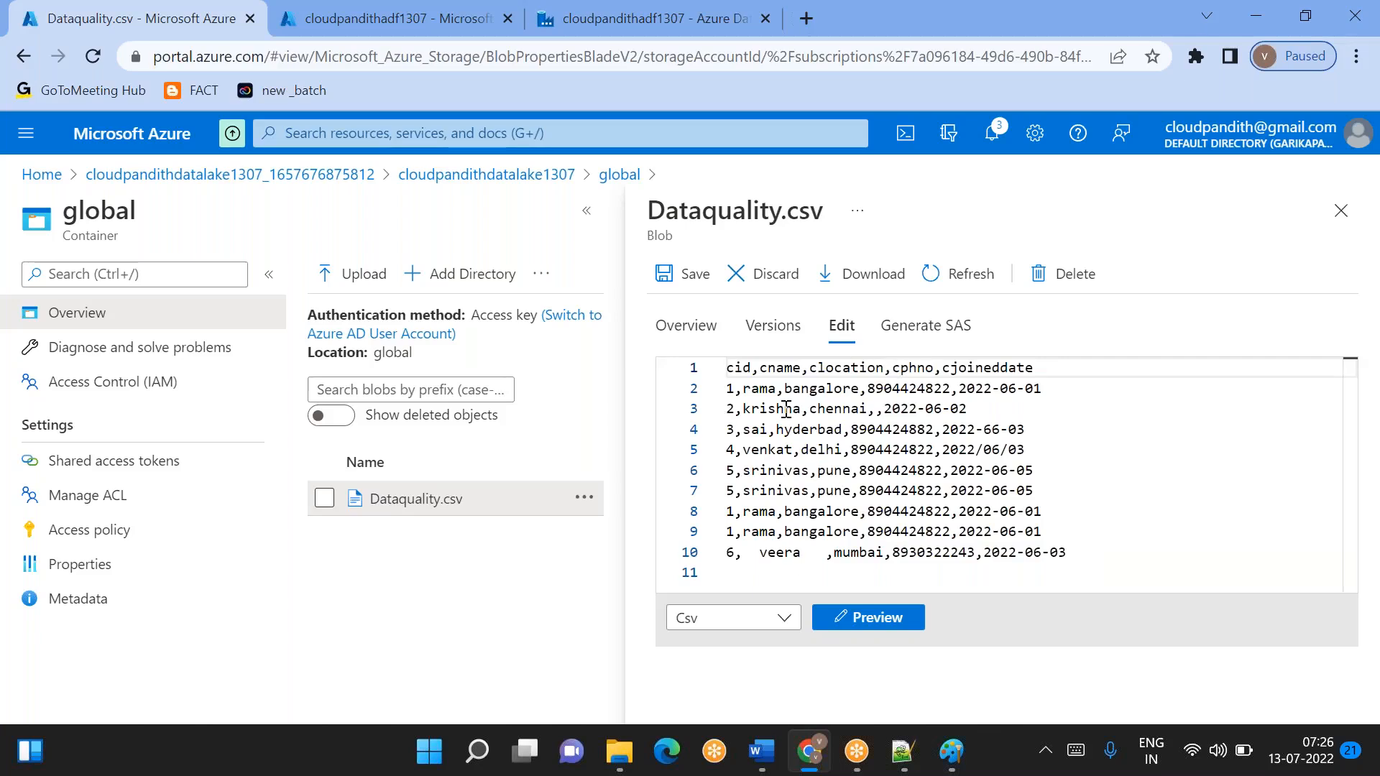
pyautogui.click(685, 281)
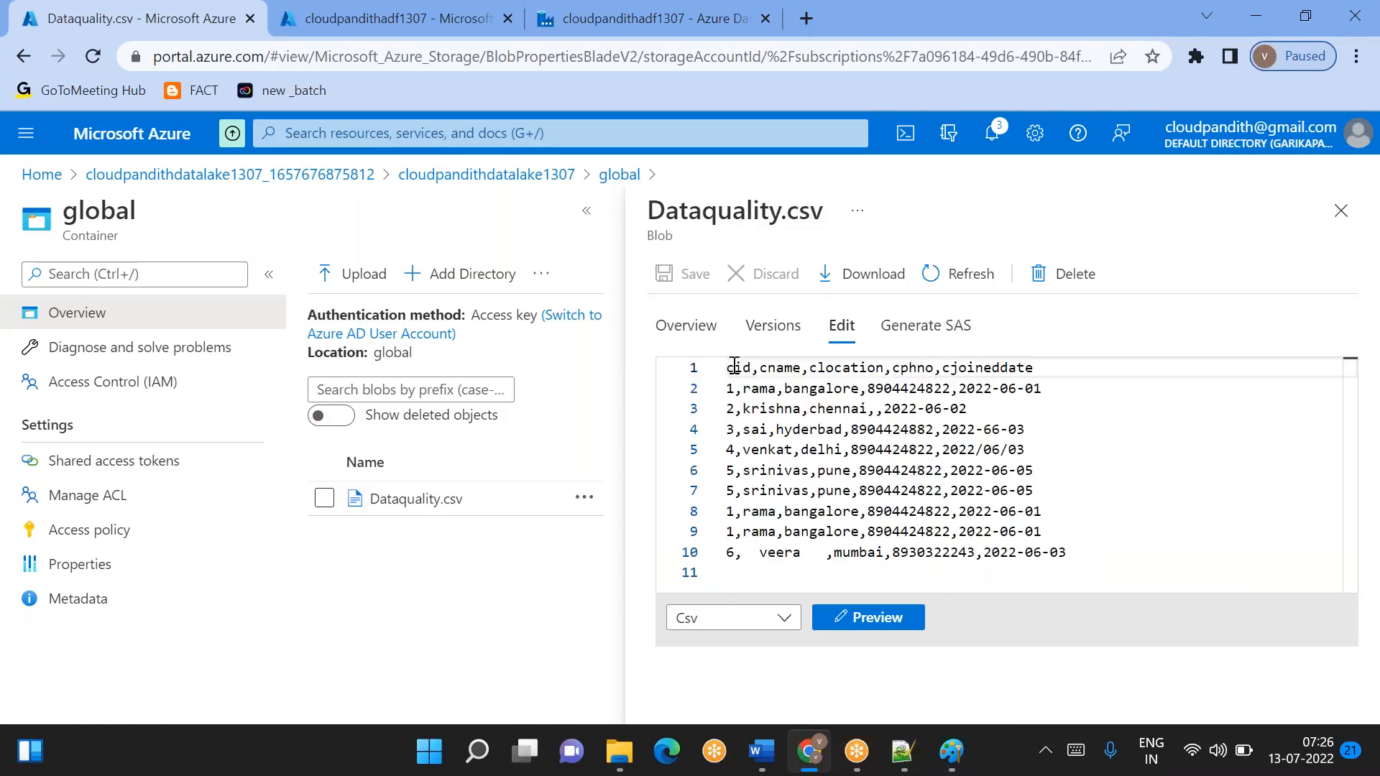
pyautogui.moveTo(728, 369); pyautogui.dragTo(1048, 364)
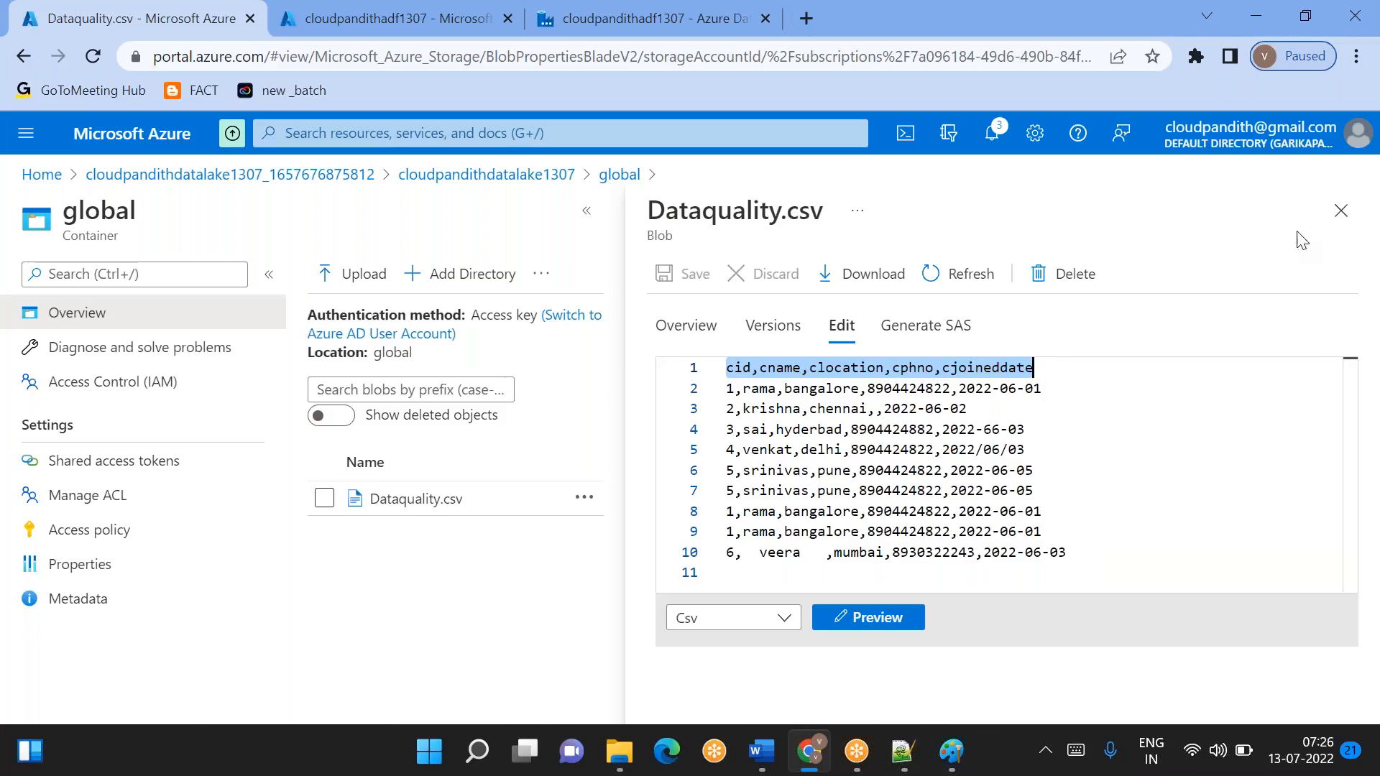
pyautogui.click(1334, 221)
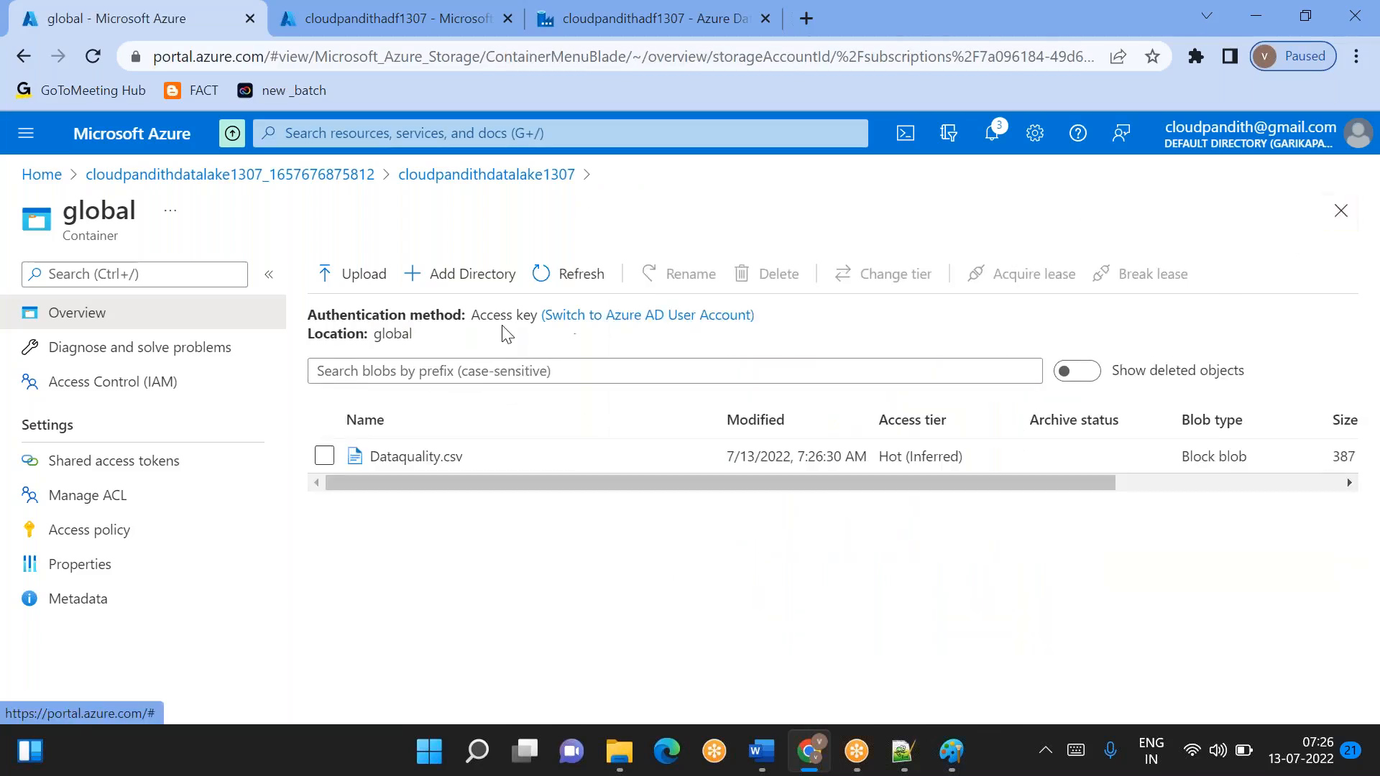
# - Return to the DS_ADLSGen2_Source dataset in Azure Data Factory Studio and hide its properties
pyautogui.click(350, 10)
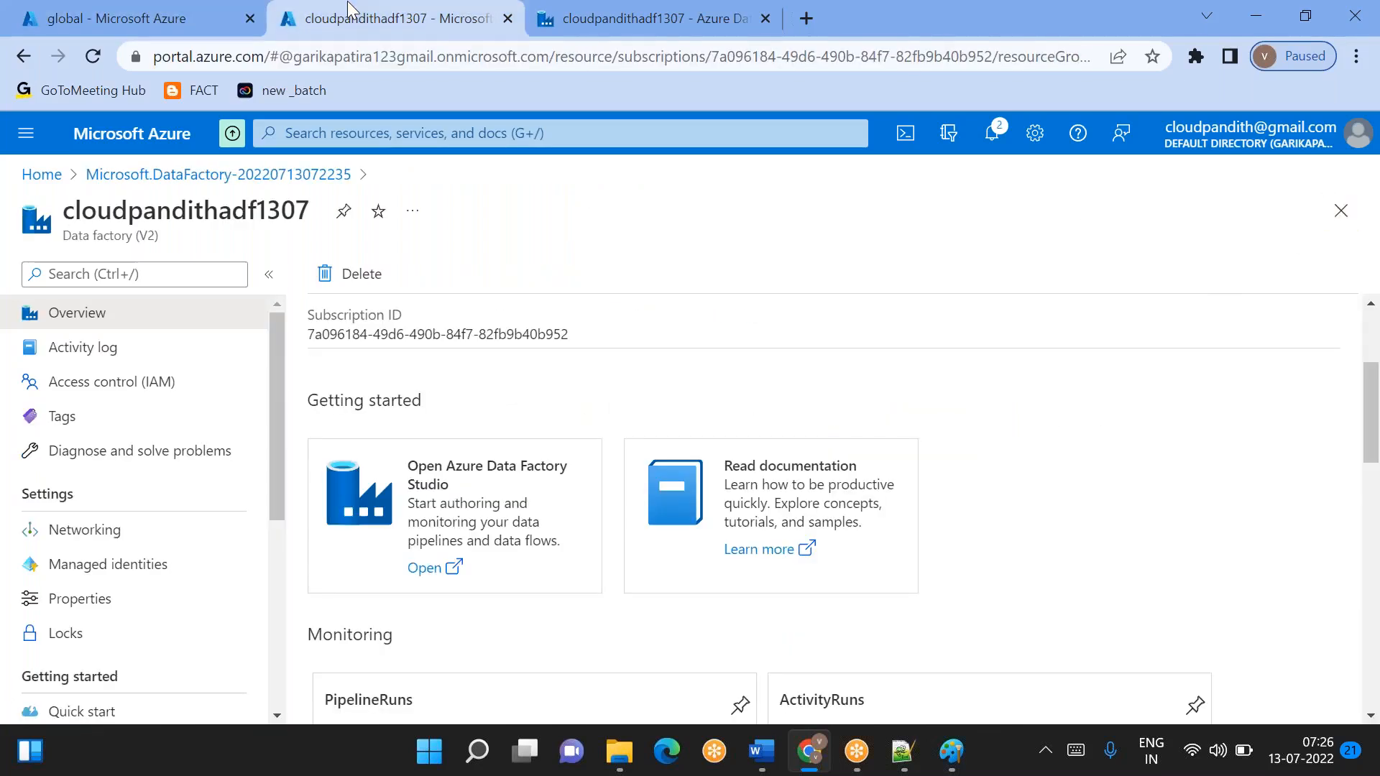
pyautogui.click(588, 29)
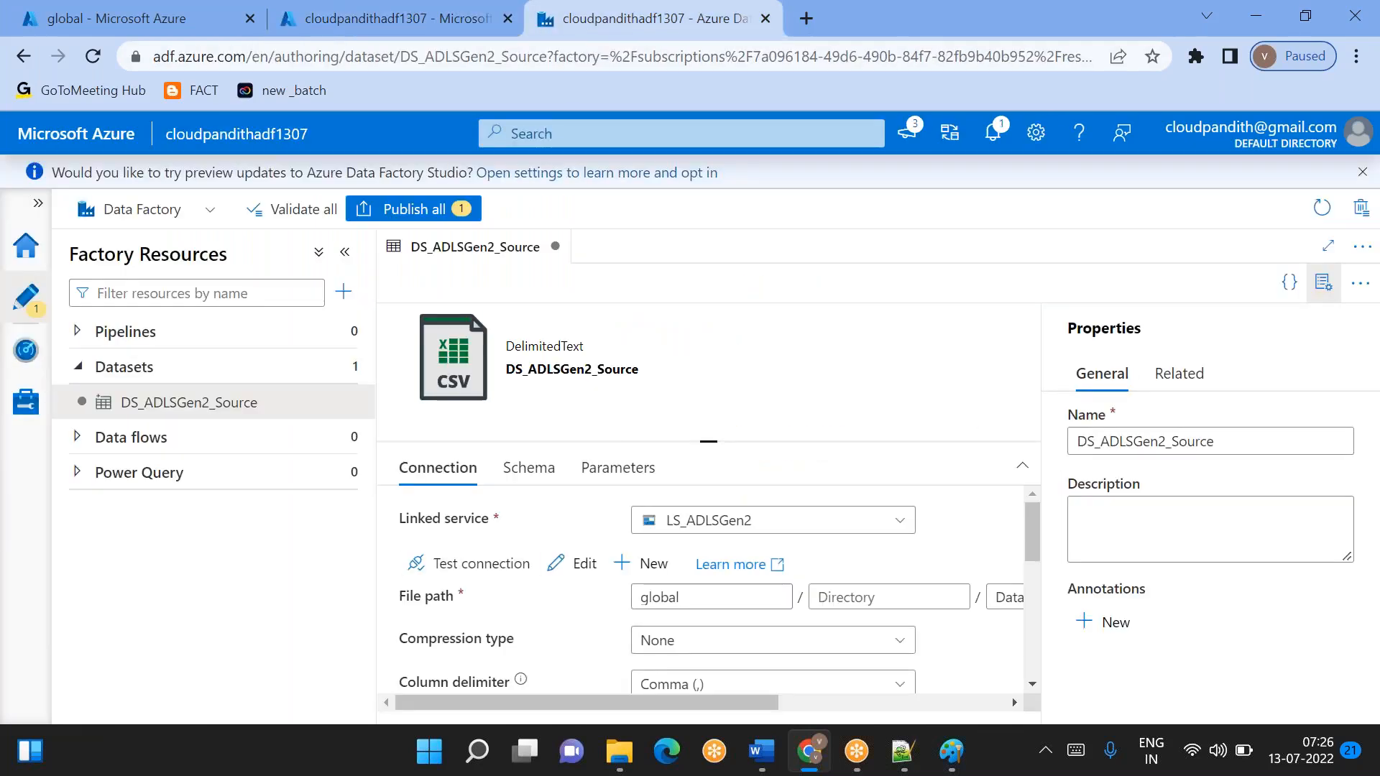
pyautogui.click(1324, 286)
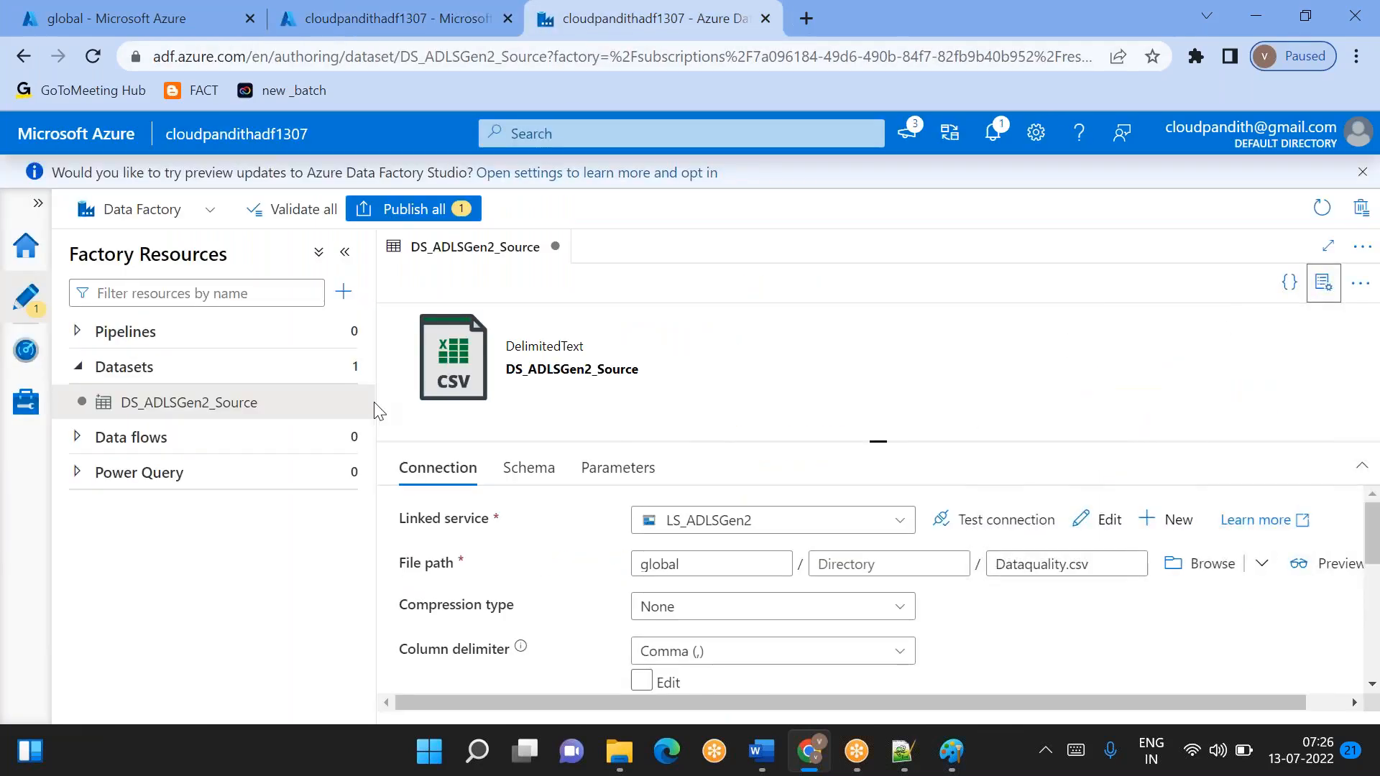
# - Create a new data flow, turn on data flow debug and hide the data flow's properties
pyautogui.click(349, 438)
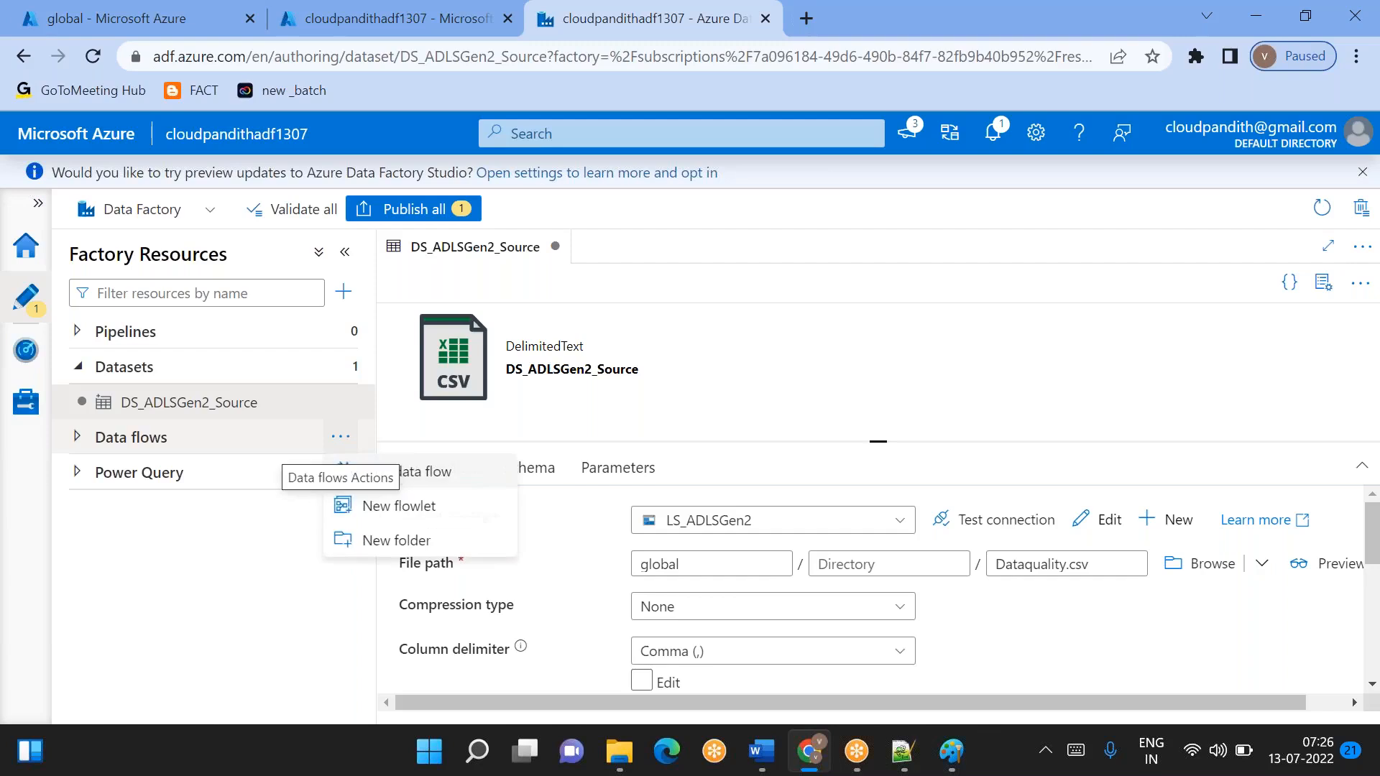
pyautogui.click(421, 474)
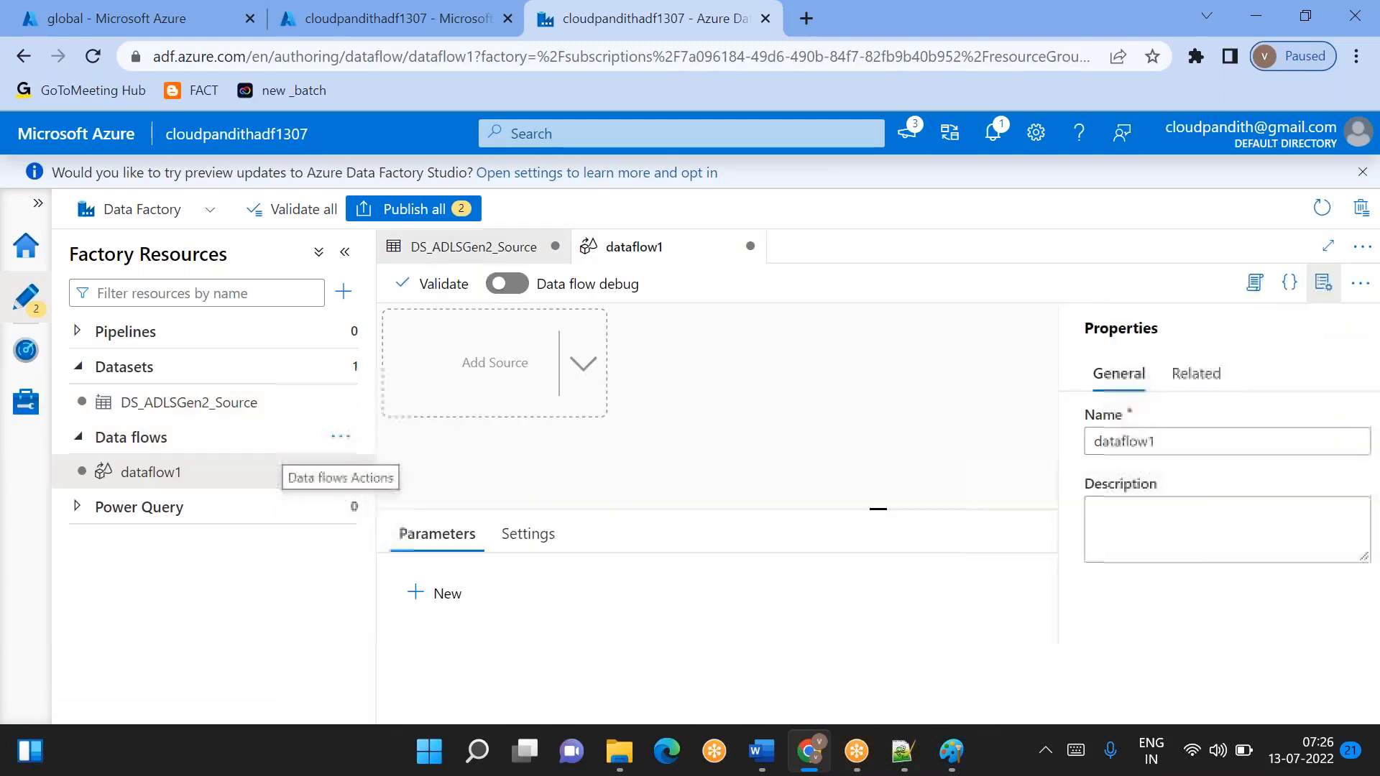
pyautogui.click(507, 284)
pyautogui.click(1107, 695)
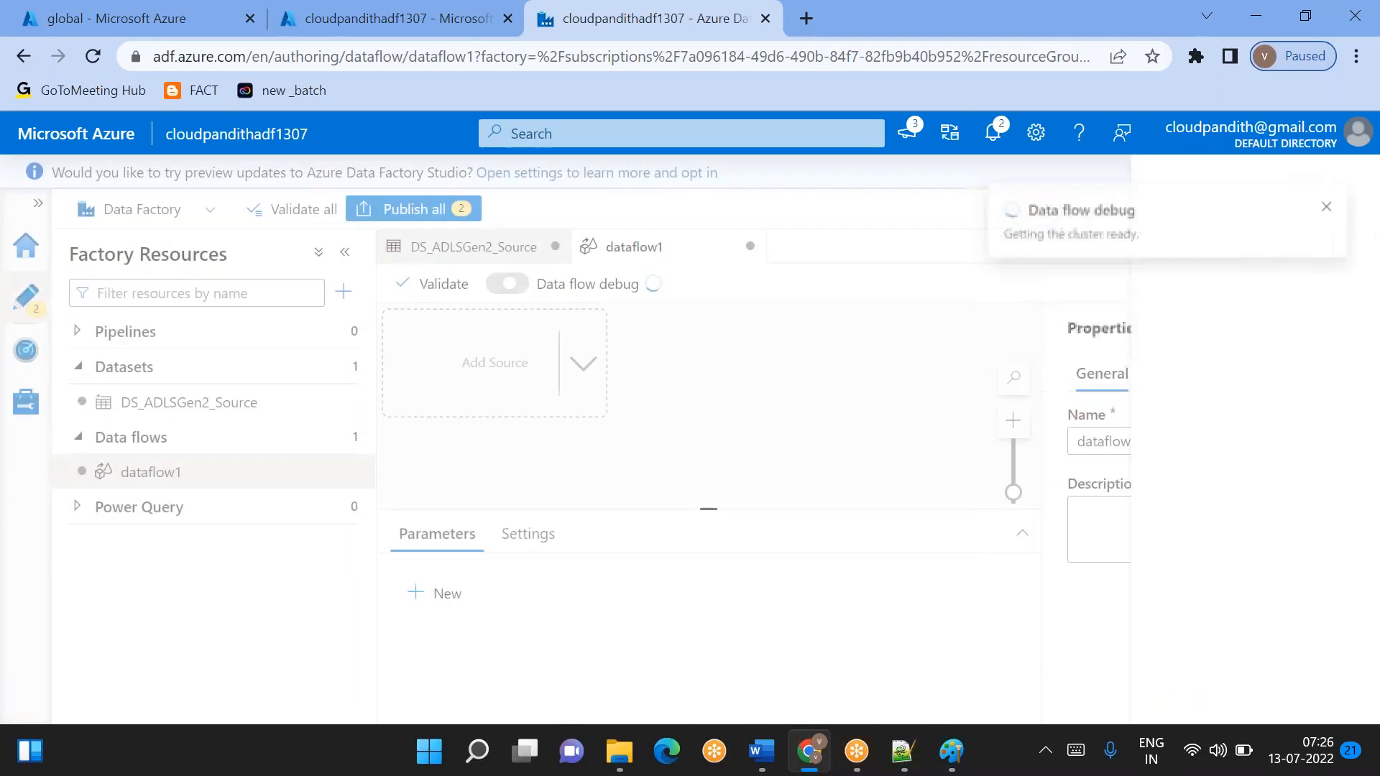
pyautogui.click(1323, 283)
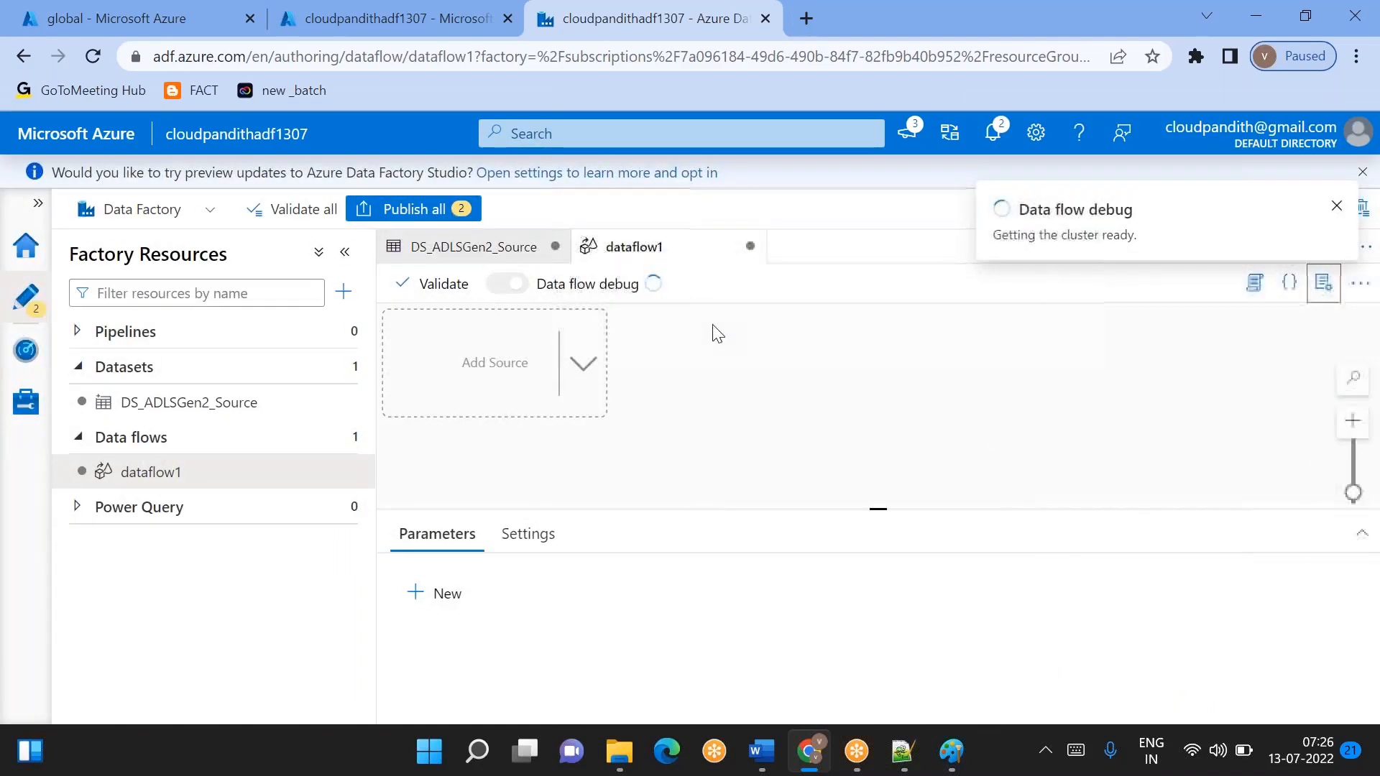
# - Add a source to the data flow and set its dataset to DS_ADLSGen2_Source
pyautogui.click(491, 375)
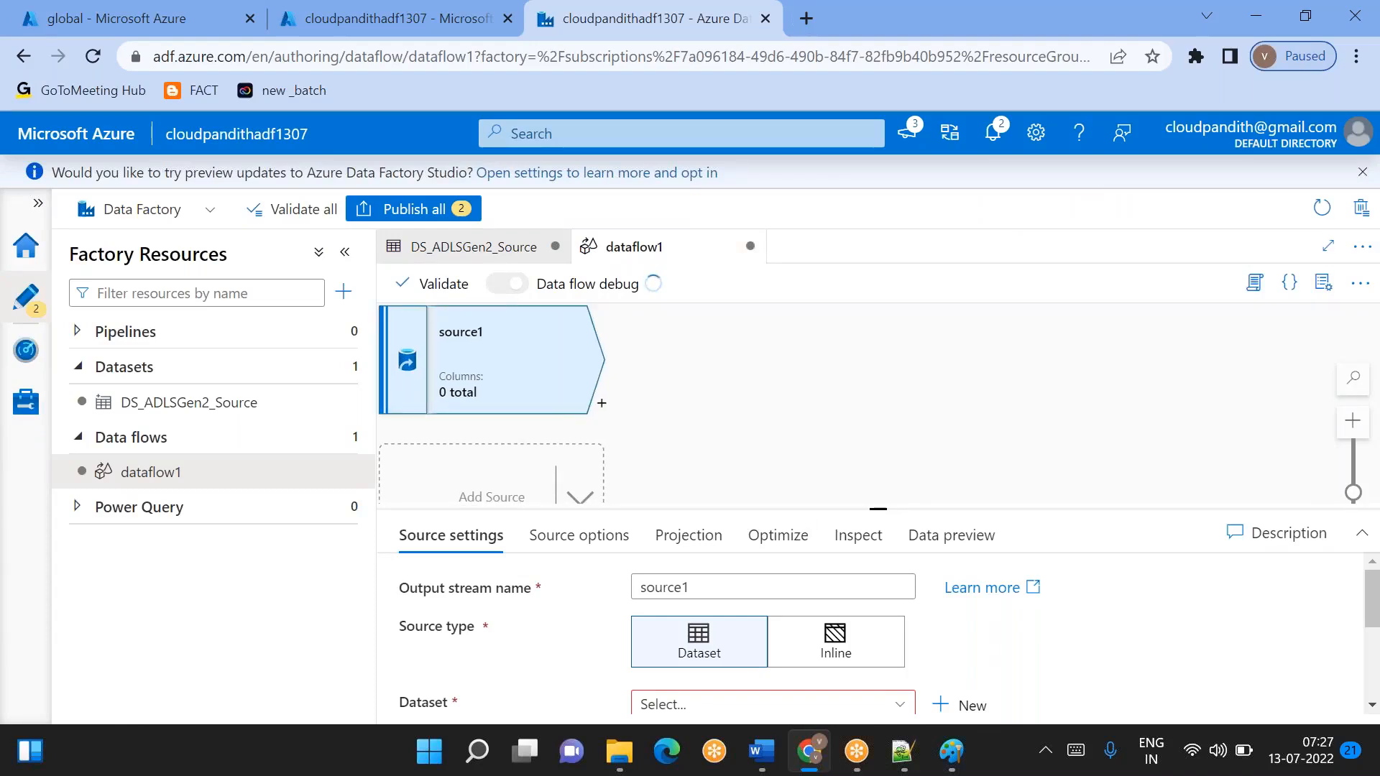
pyautogui.moveTo(878, 509); pyautogui.dragTo(878, 400)
pyautogui.click(725, 483)
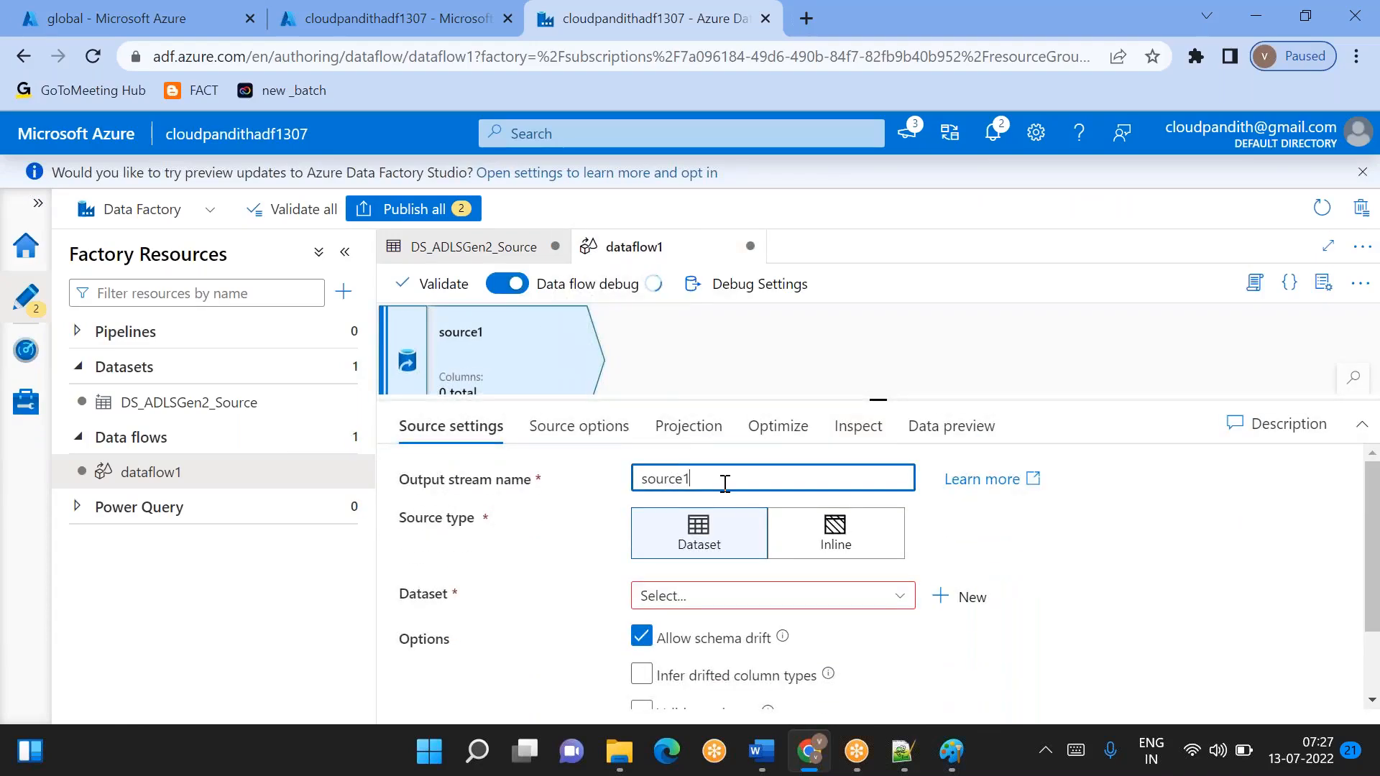
pyautogui.click(790, 596)
pyautogui.scroll(-1, 796, 617)
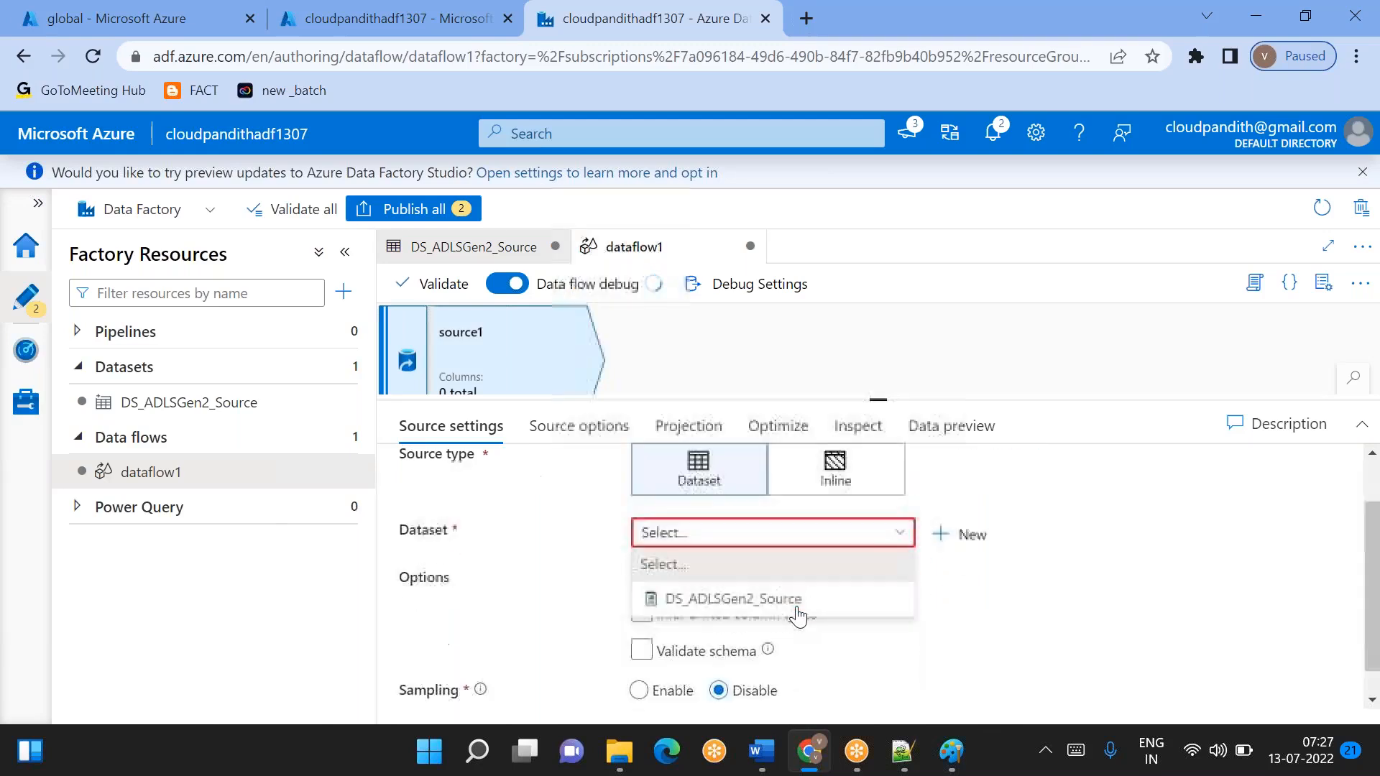
pyautogui.click(744, 595)
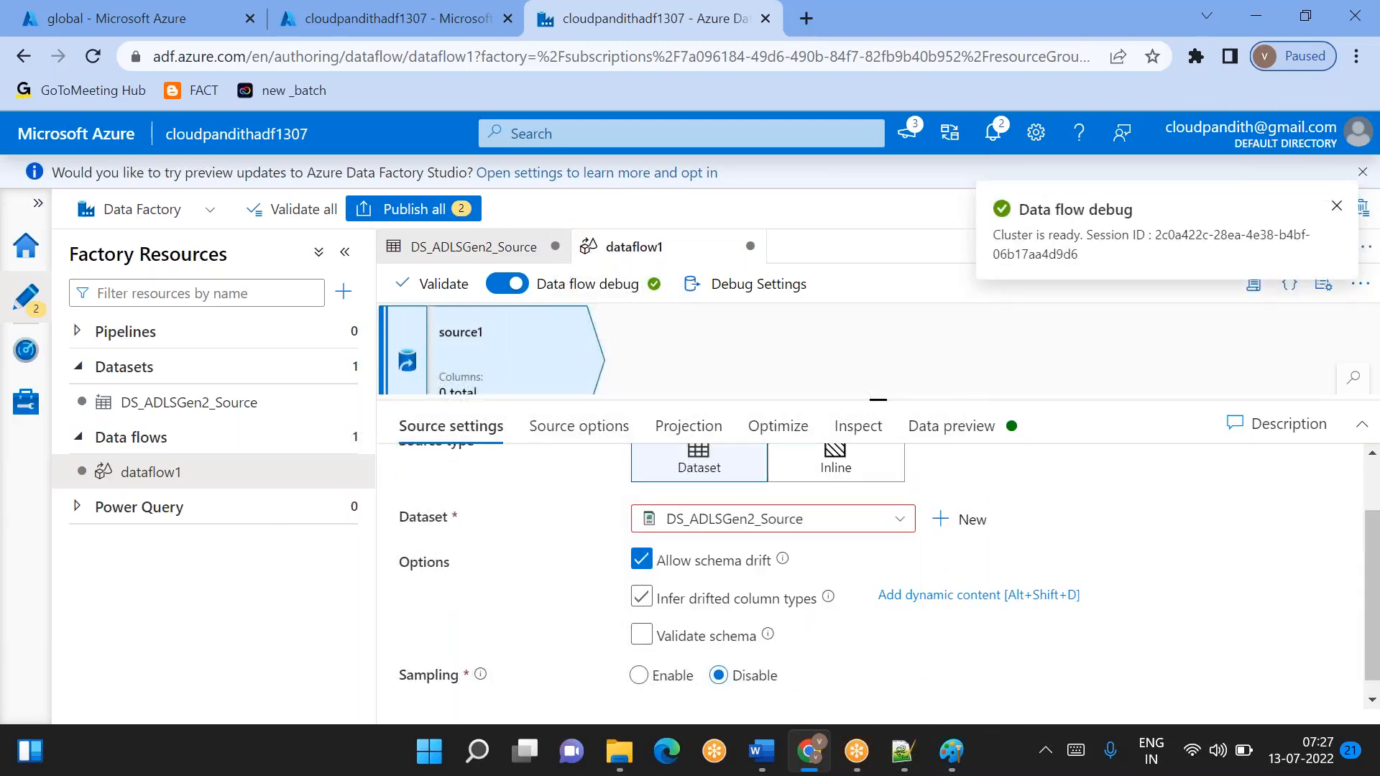
# - Load the source's data preview and check the values in its columns
pyautogui.click(954, 428)
pyautogui.click(462, 513)
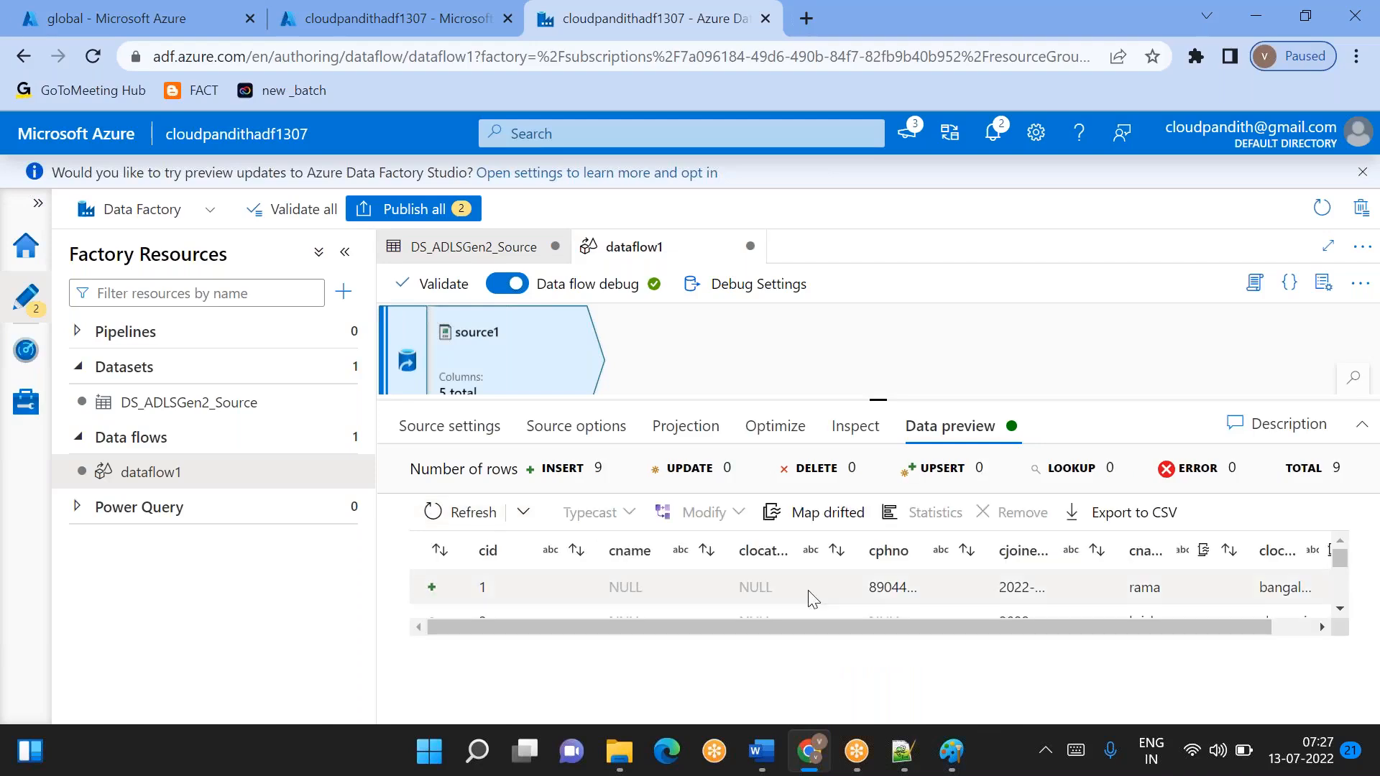
pyautogui.scroll(-3, 762, 600)
pyautogui.scroll(3, 761, 599)
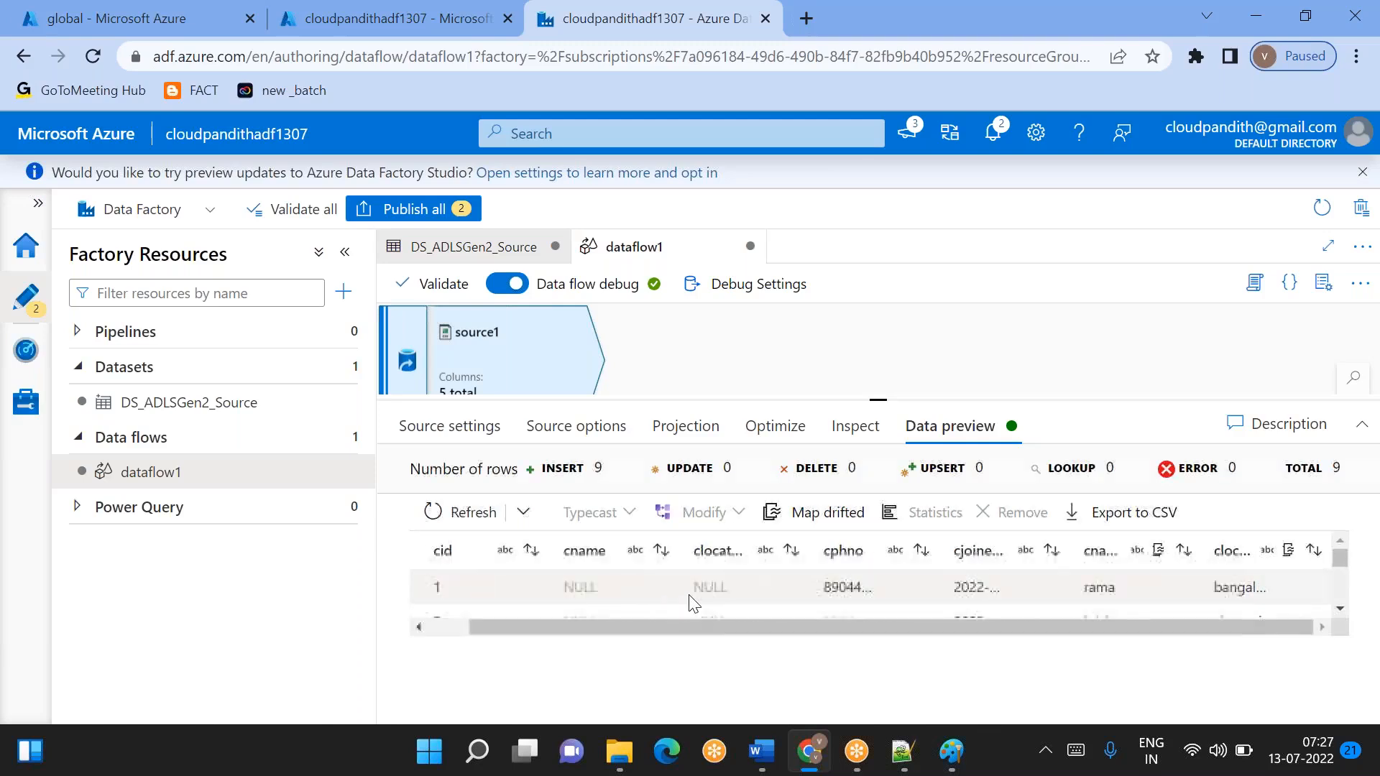
# - Import the source's projection and set the cid column's type to integer
pyautogui.click(685, 423)
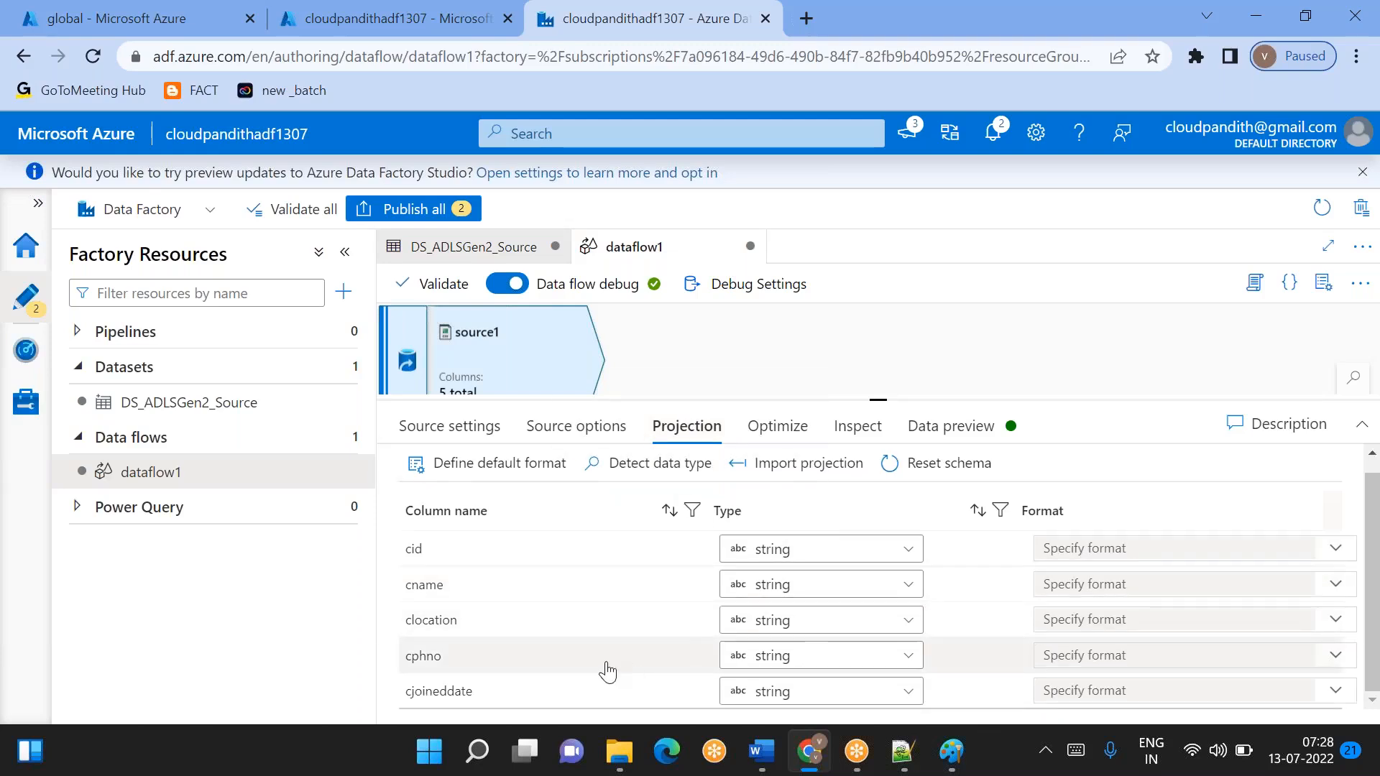
pyautogui.scroll(1, 608, 671)
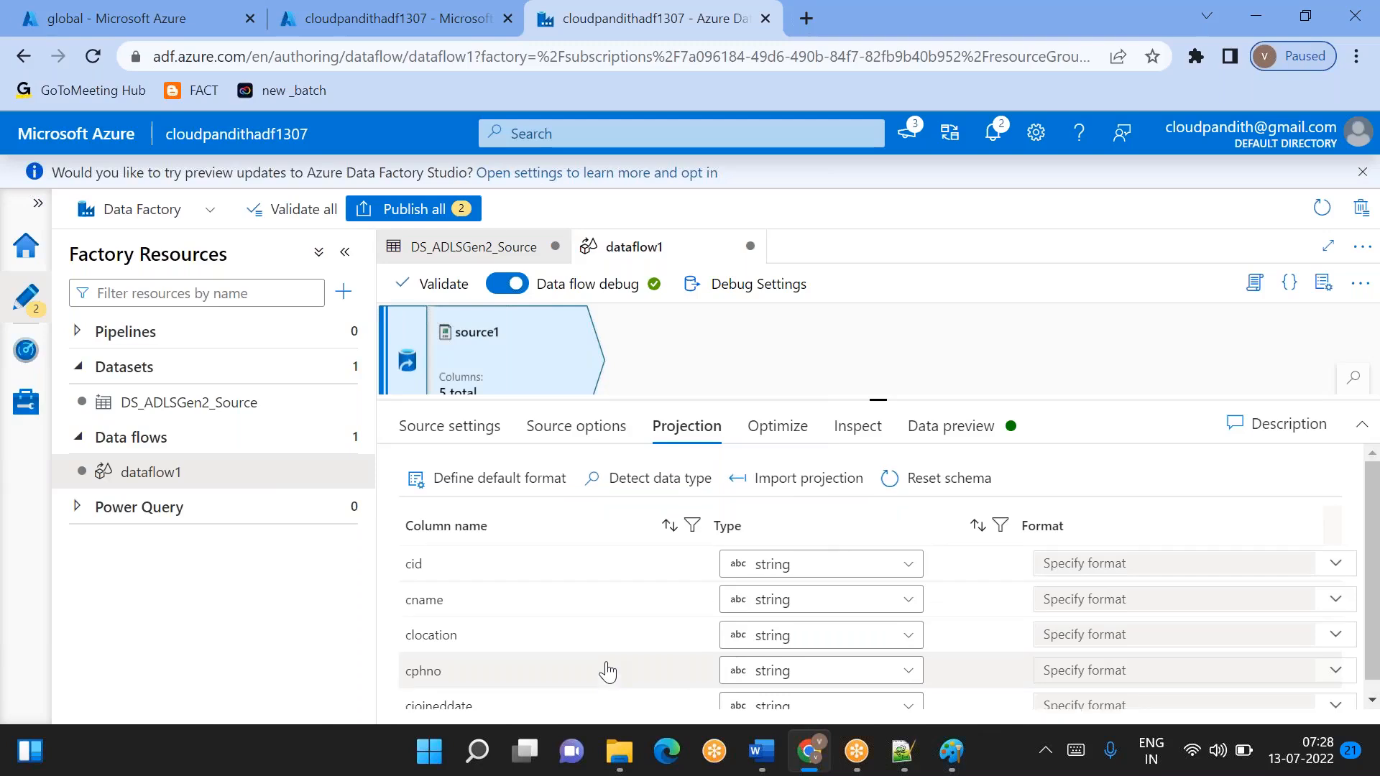
pyautogui.click(807, 483)
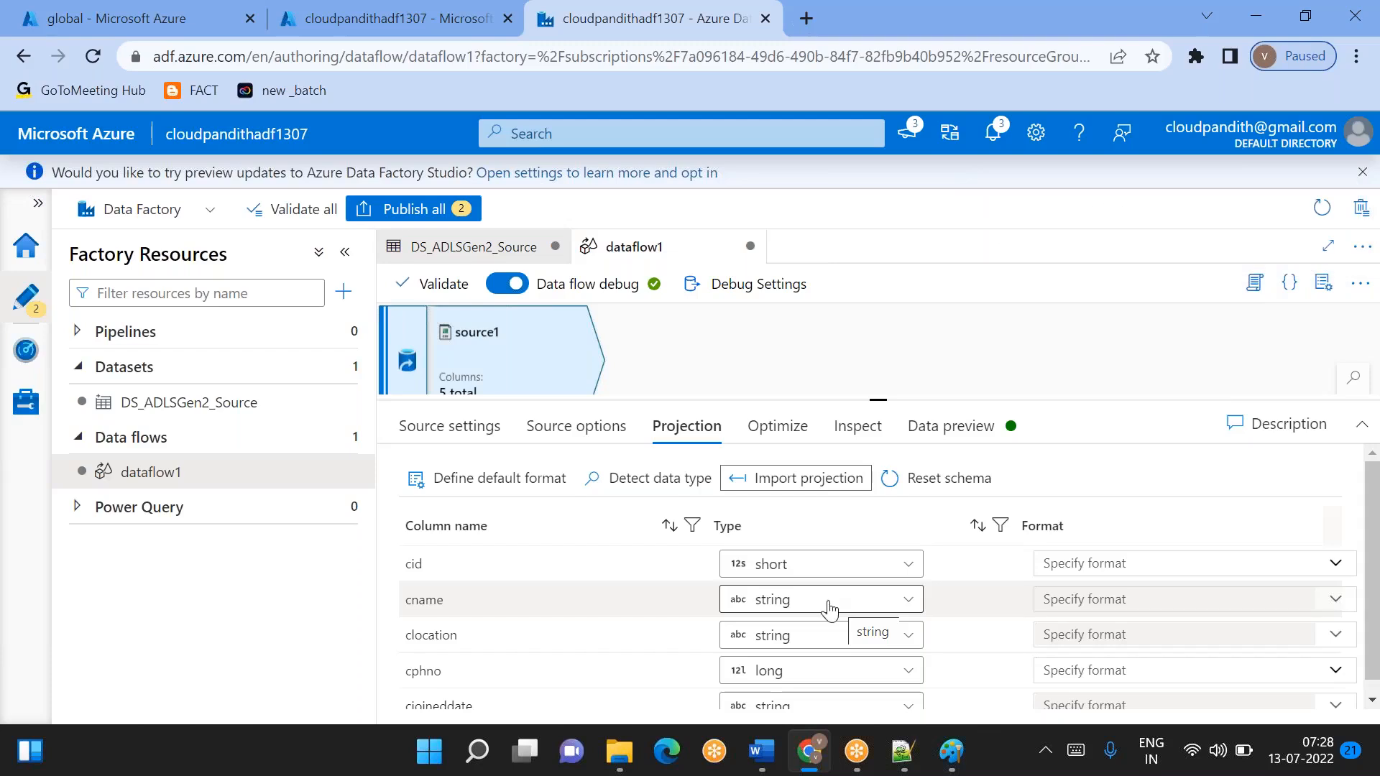
pyautogui.click(792, 566)
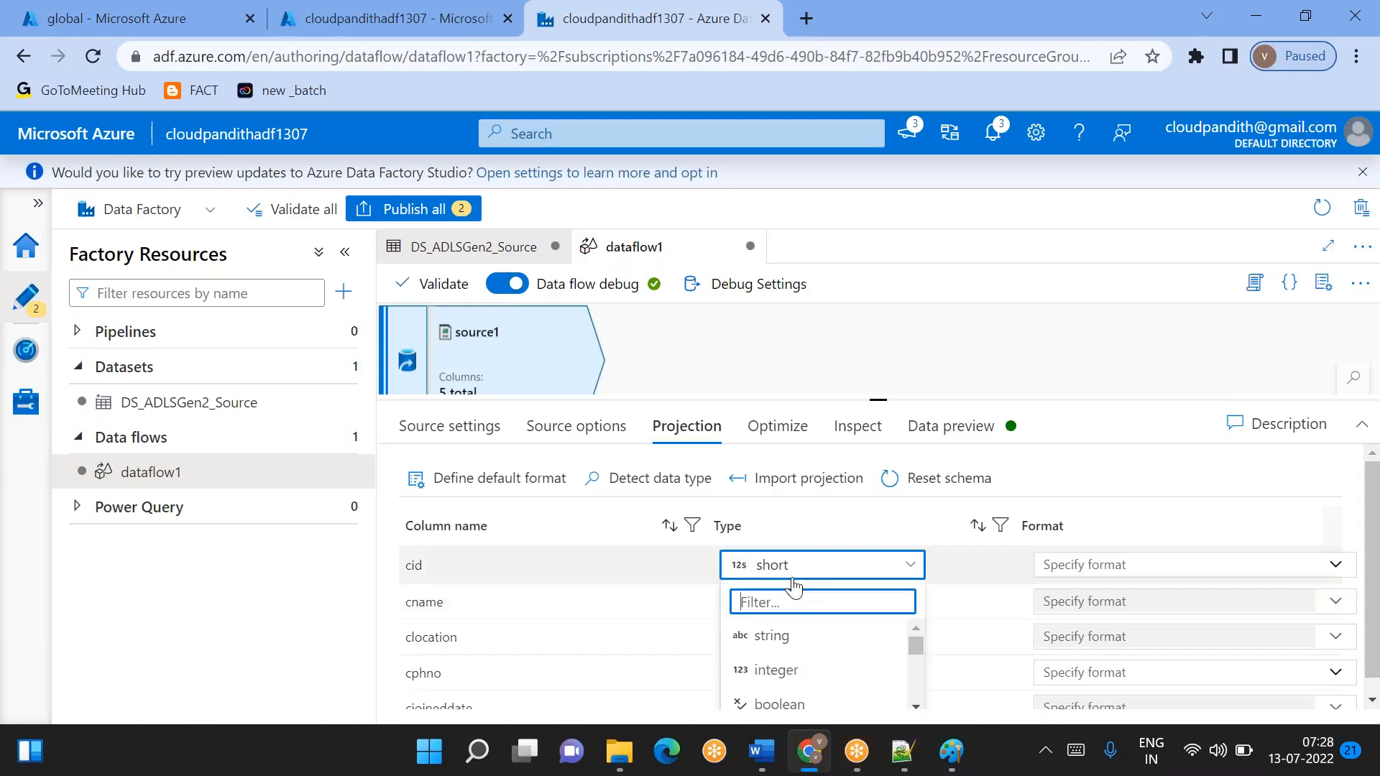
pyautogui.click(774, 673)
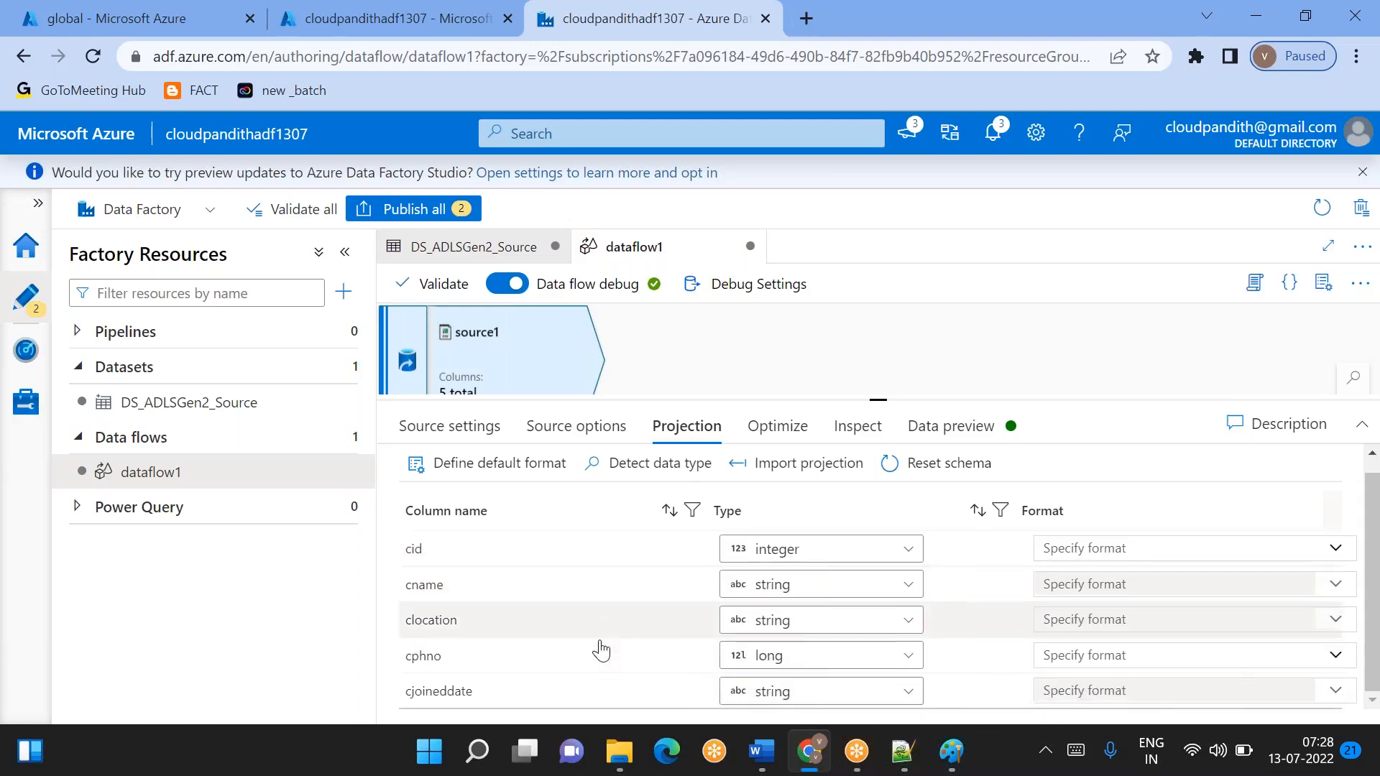
# - Refresh the source's data preview and examine all customer rows for duplicates, nulls and inconsistent date formats
pyautogui.click(950, 427)
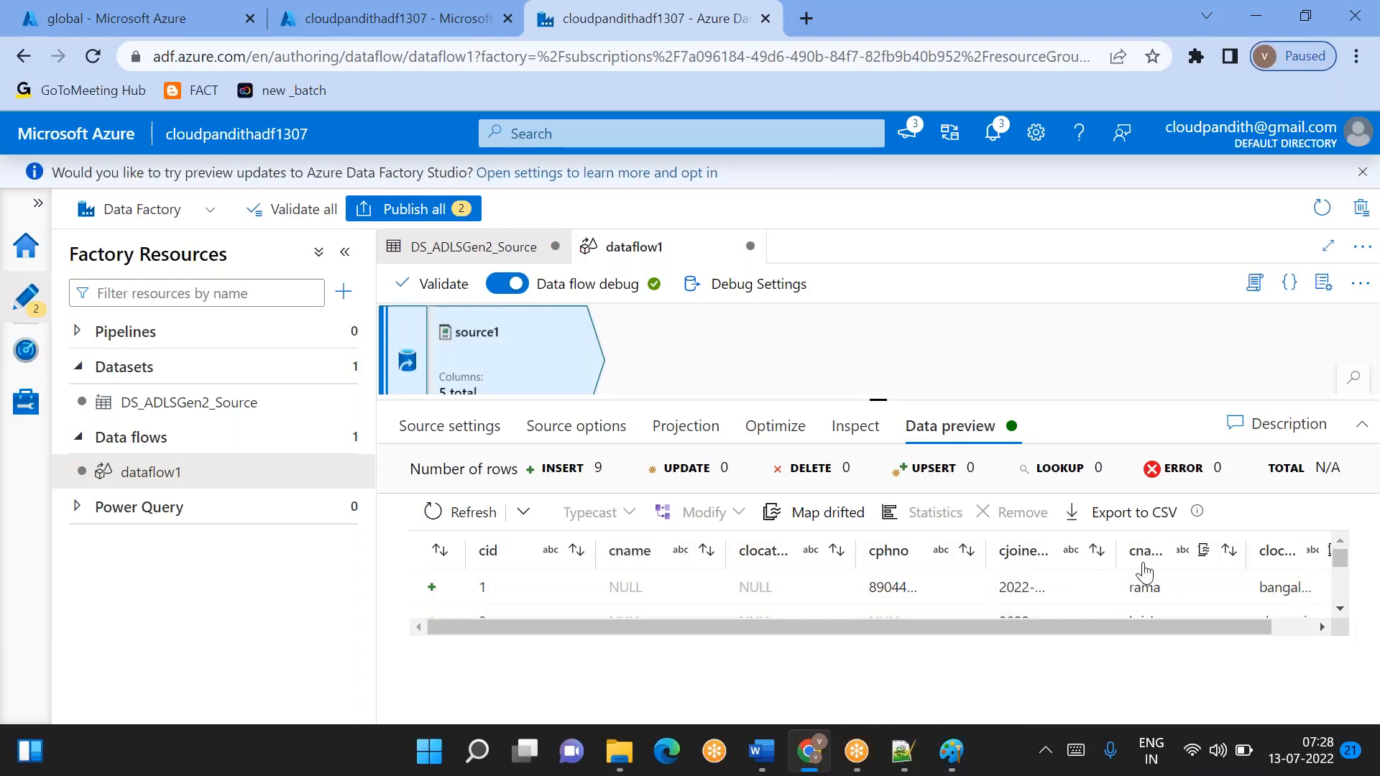
pyautogui.click(672, 437)
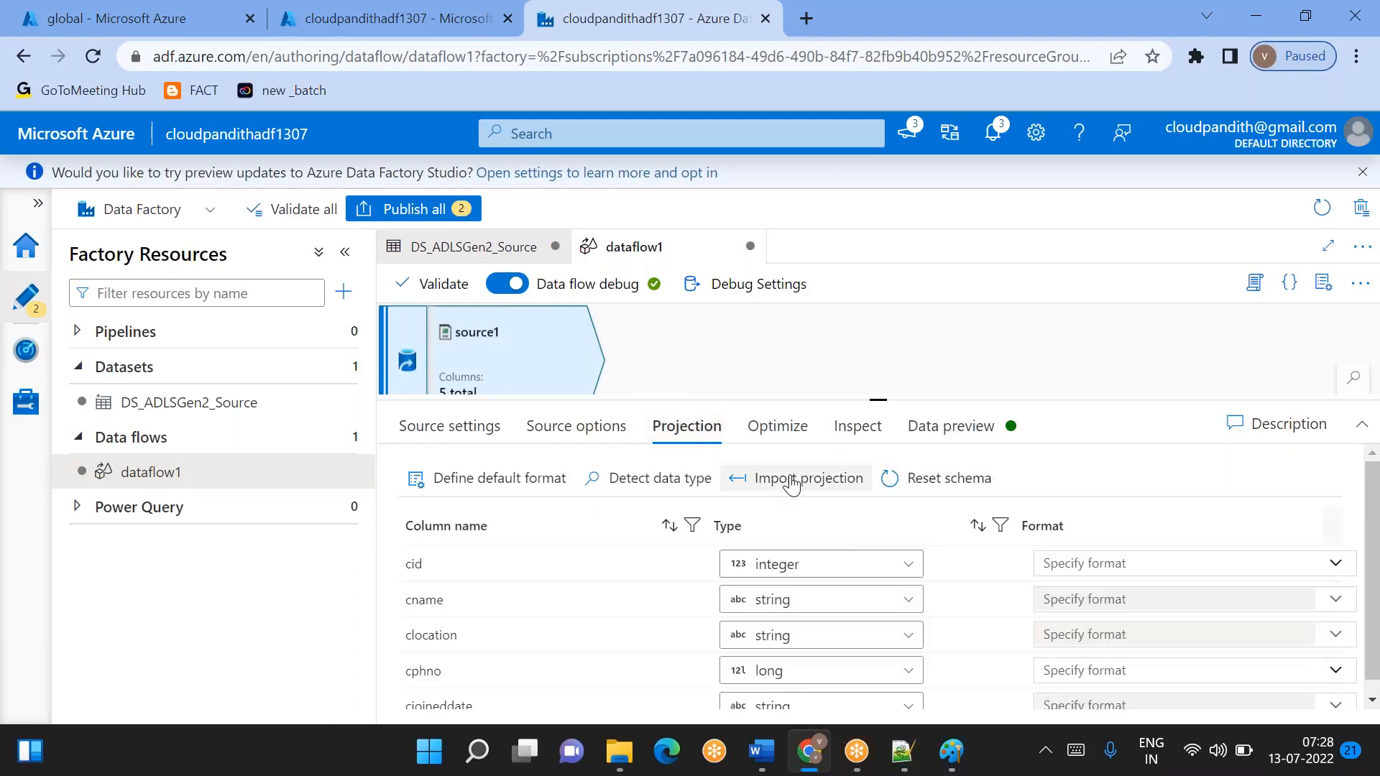
pyautogui.click(975, 427)
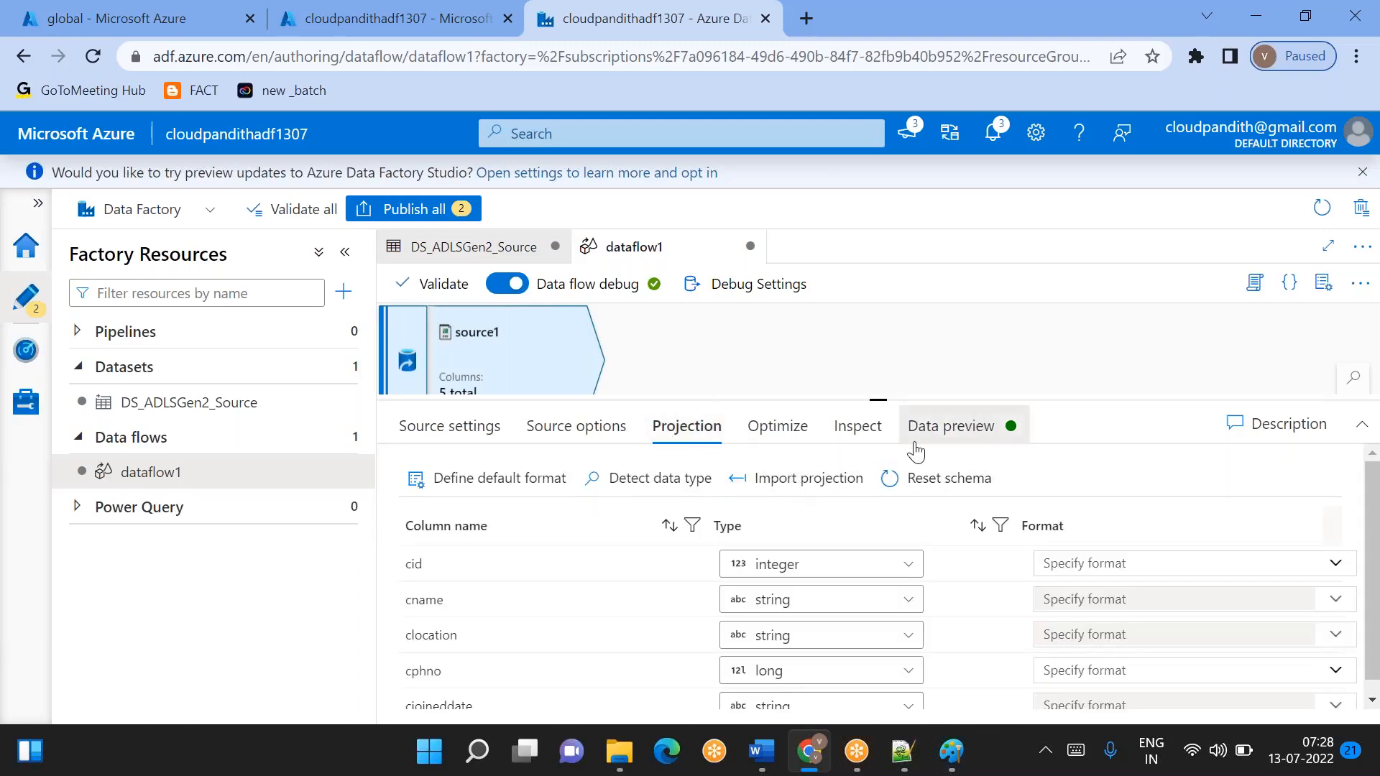
pyautogui.click(474, 524)
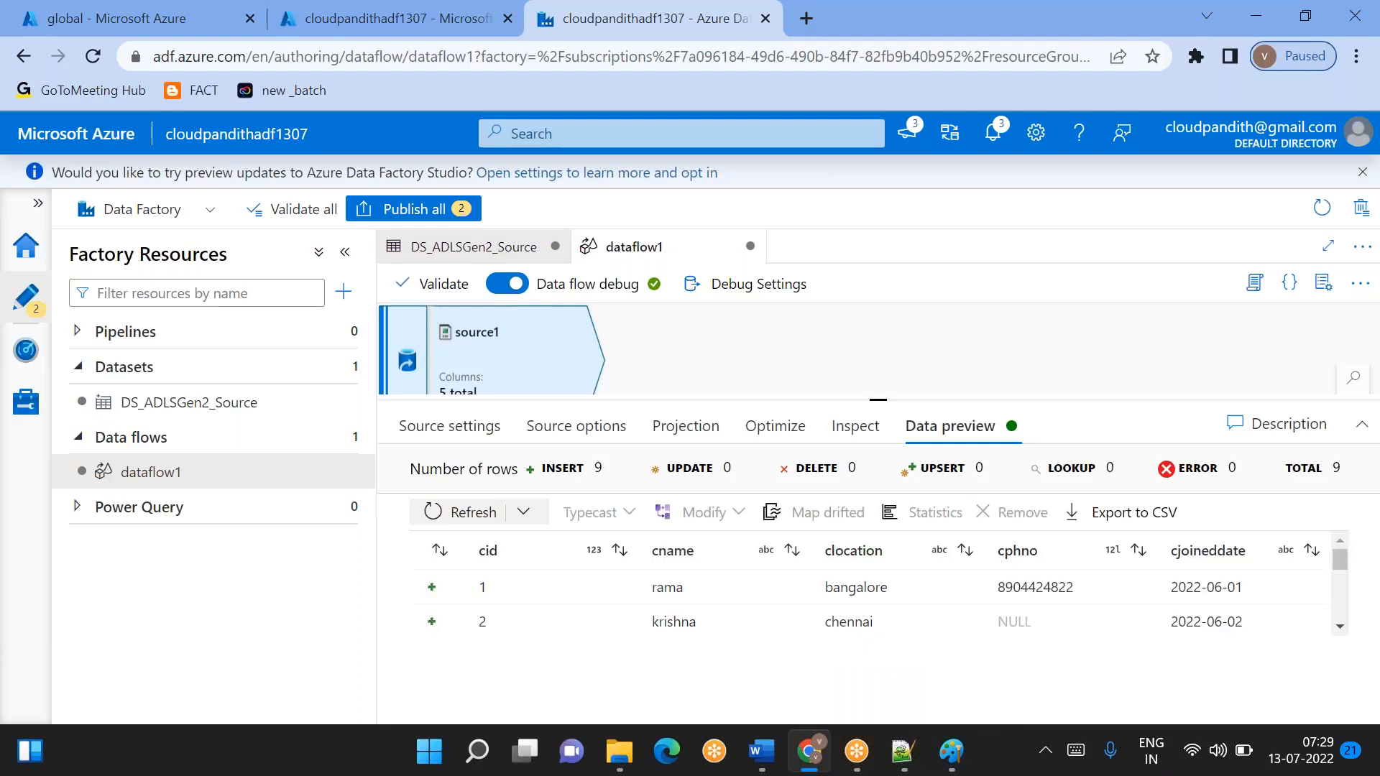
pyautogui.scroll(-5, 759, 616)
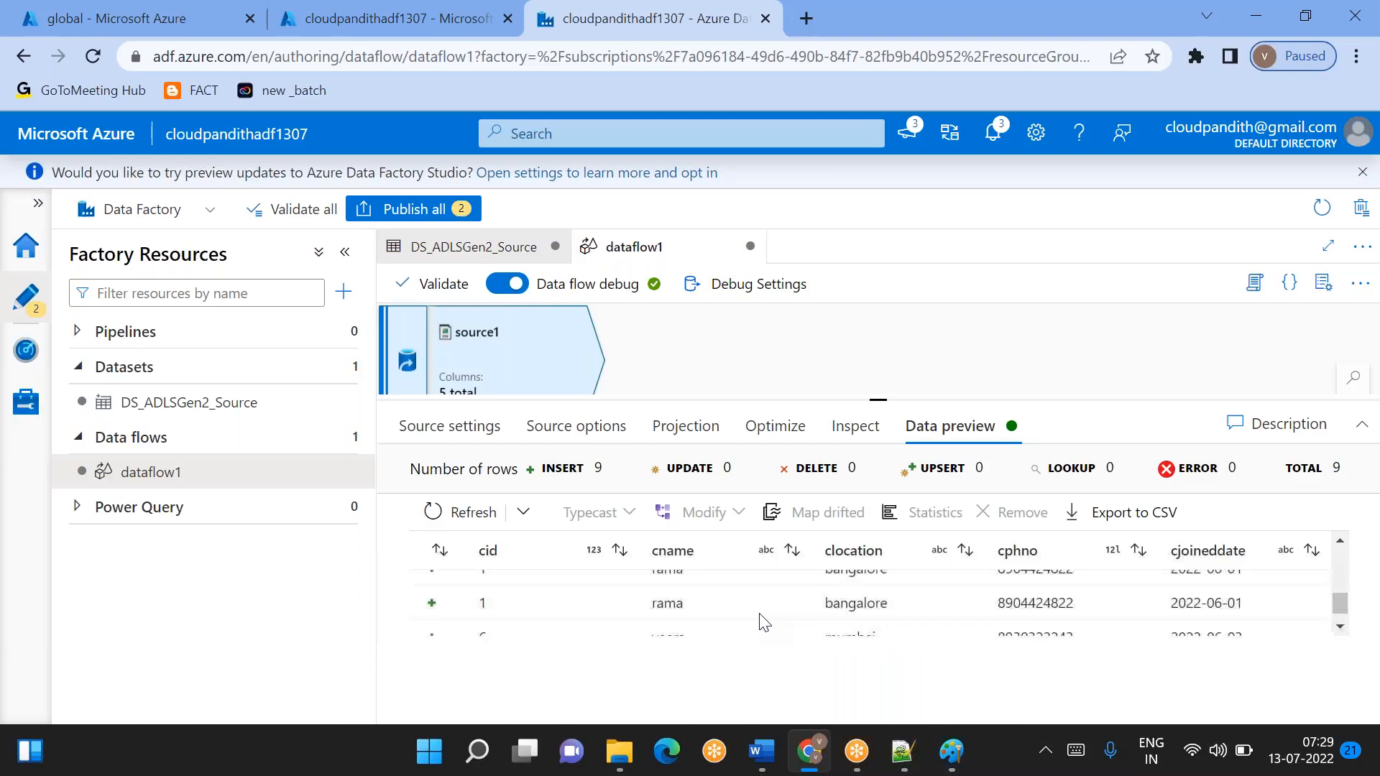
pyautogui.moveTo(877, 399); pyautogui.dragTo(873, 309)
pyautogui.scroll(4, 765, 550)
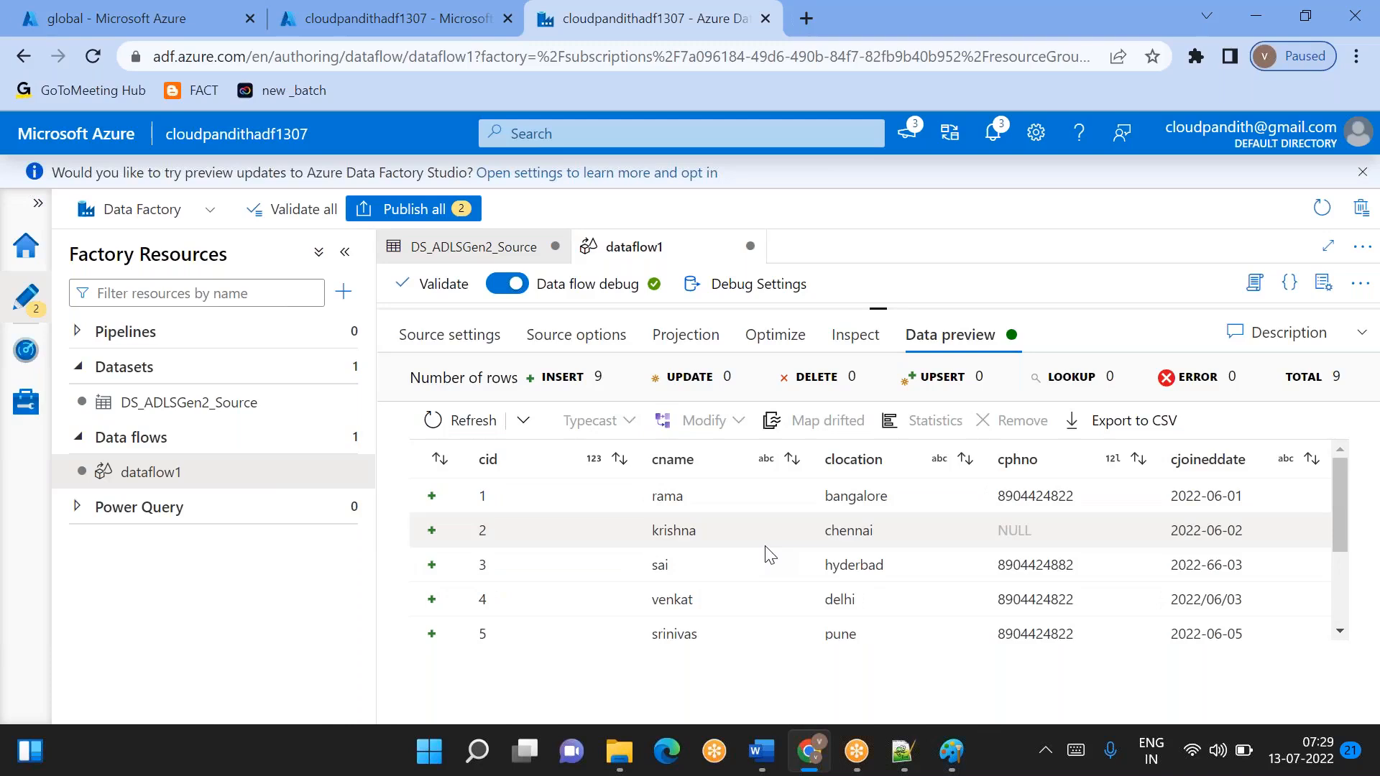
pyautogui.scroll(-1, 769, 553)
pyautogui.scroll(1, 770, 553)
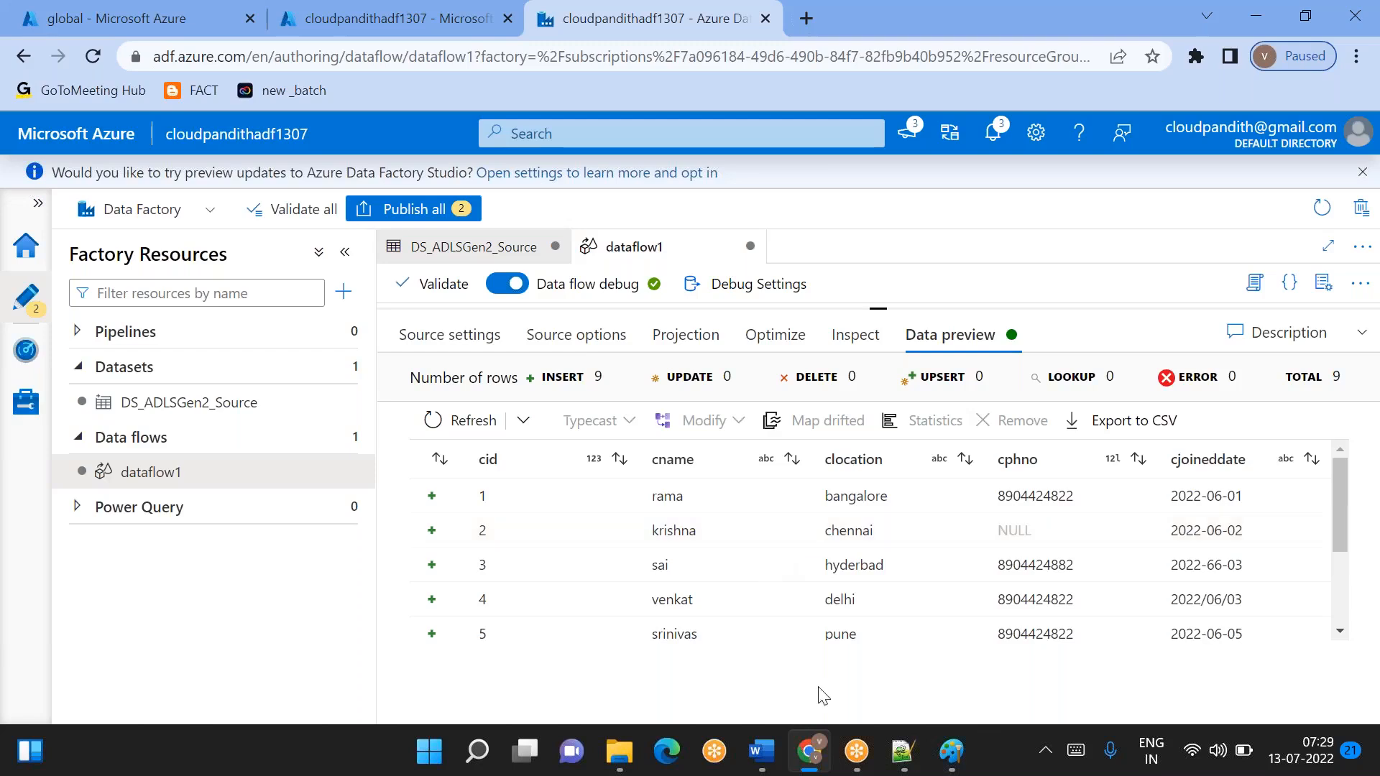
# - Review the data validation checklist in Notepad++ and return to the data flow in Chrome
pyautogui.click(901, 751)
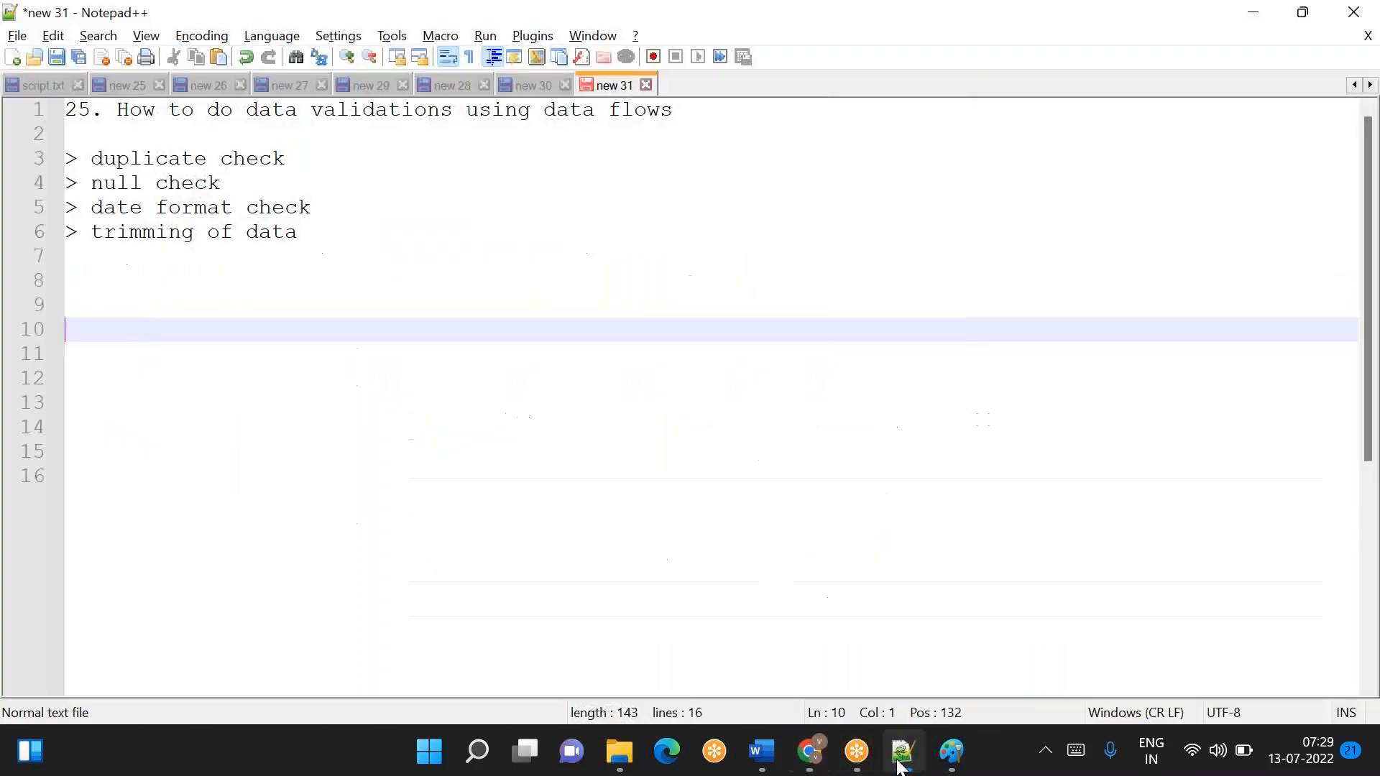
pyautogui.click(961, 762)
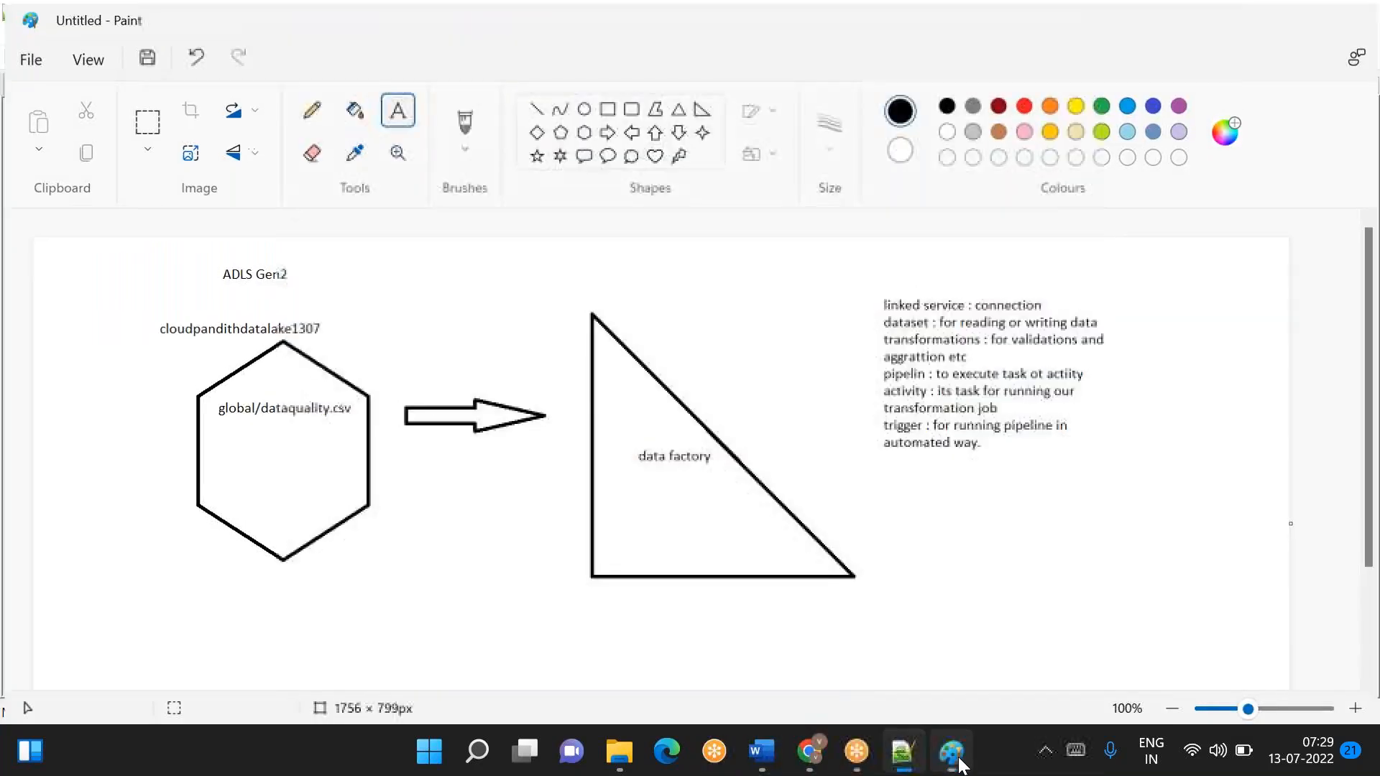
pyautogui.click(961, 762)
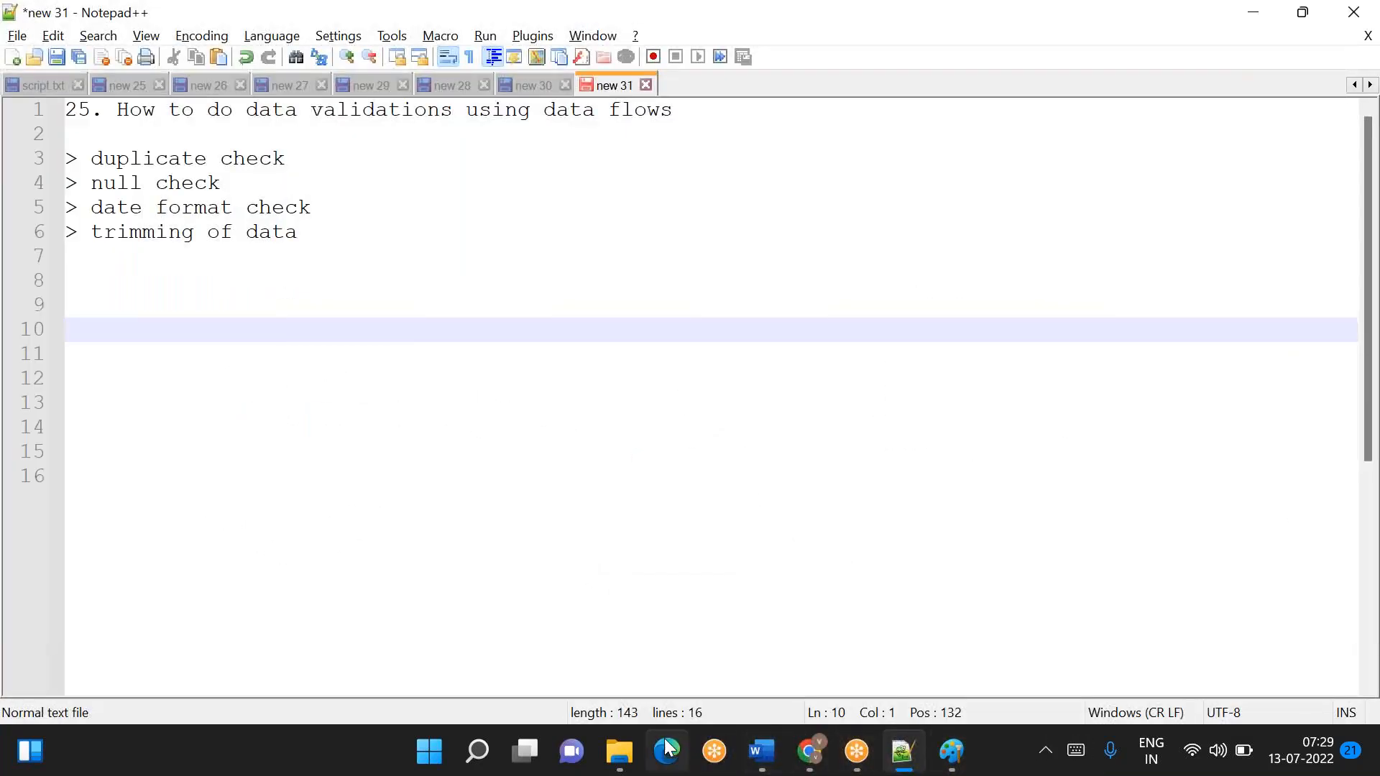
pyautogui.click(622, 754)
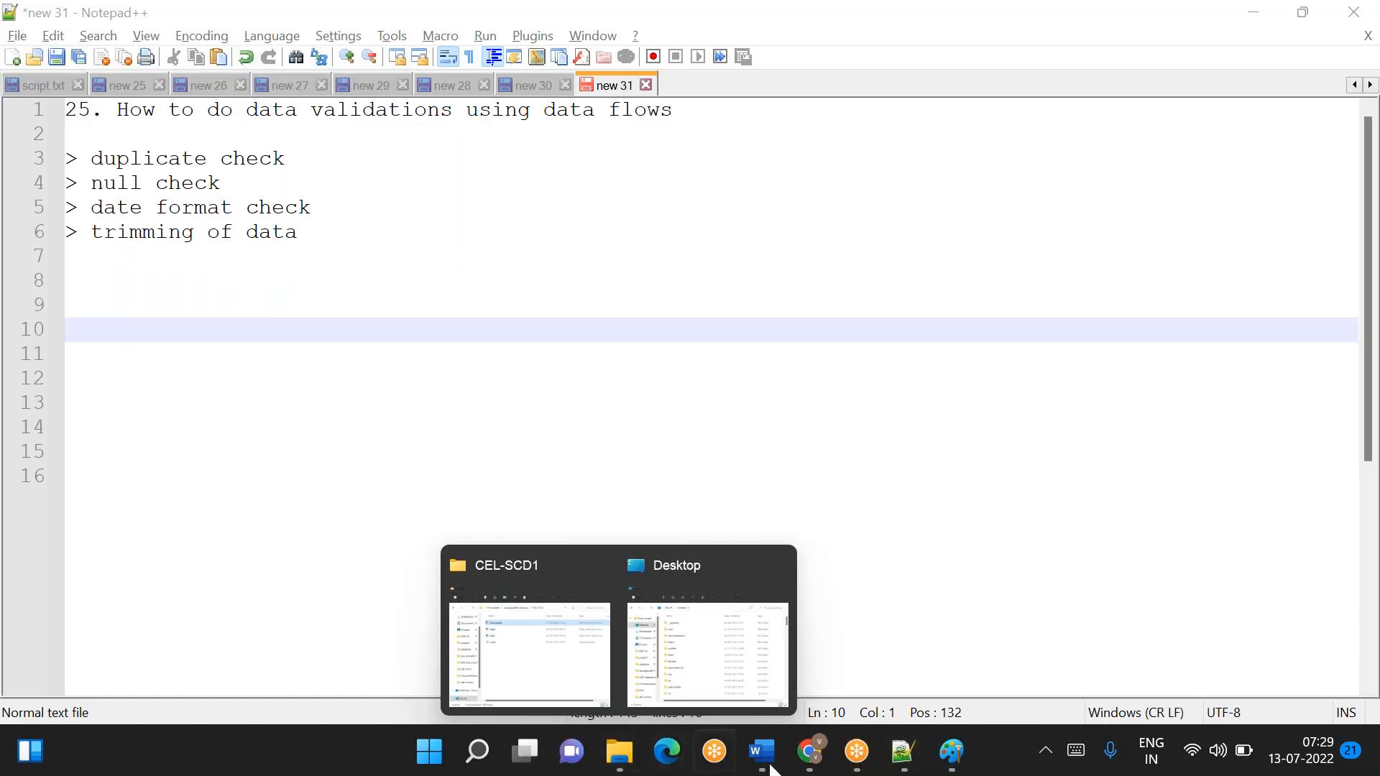
pyautogui.click(810, 751)
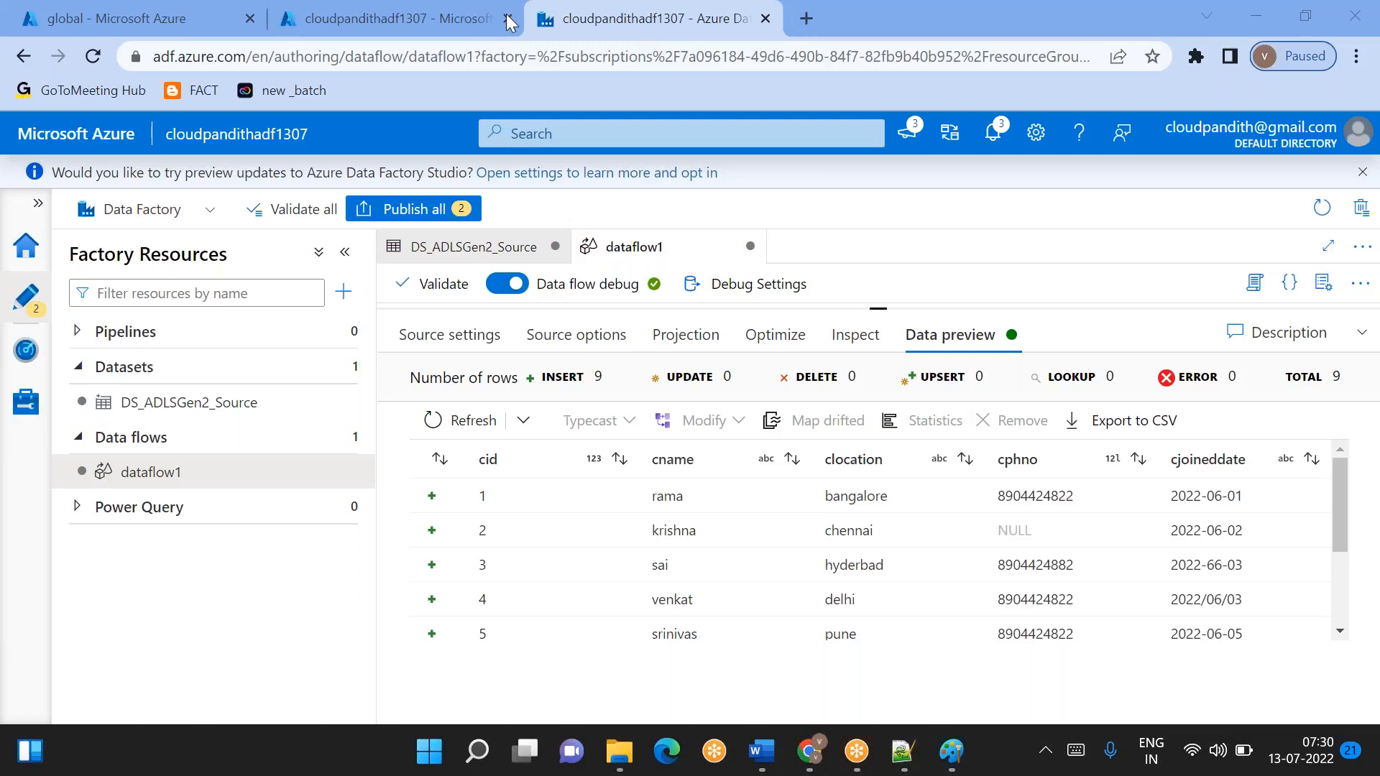
# - Open the W3Schools SQL GROUP BY page and examine the Country values in the Customers demo table
pyautogui.hotkey('ctrl', 'shift', 't')
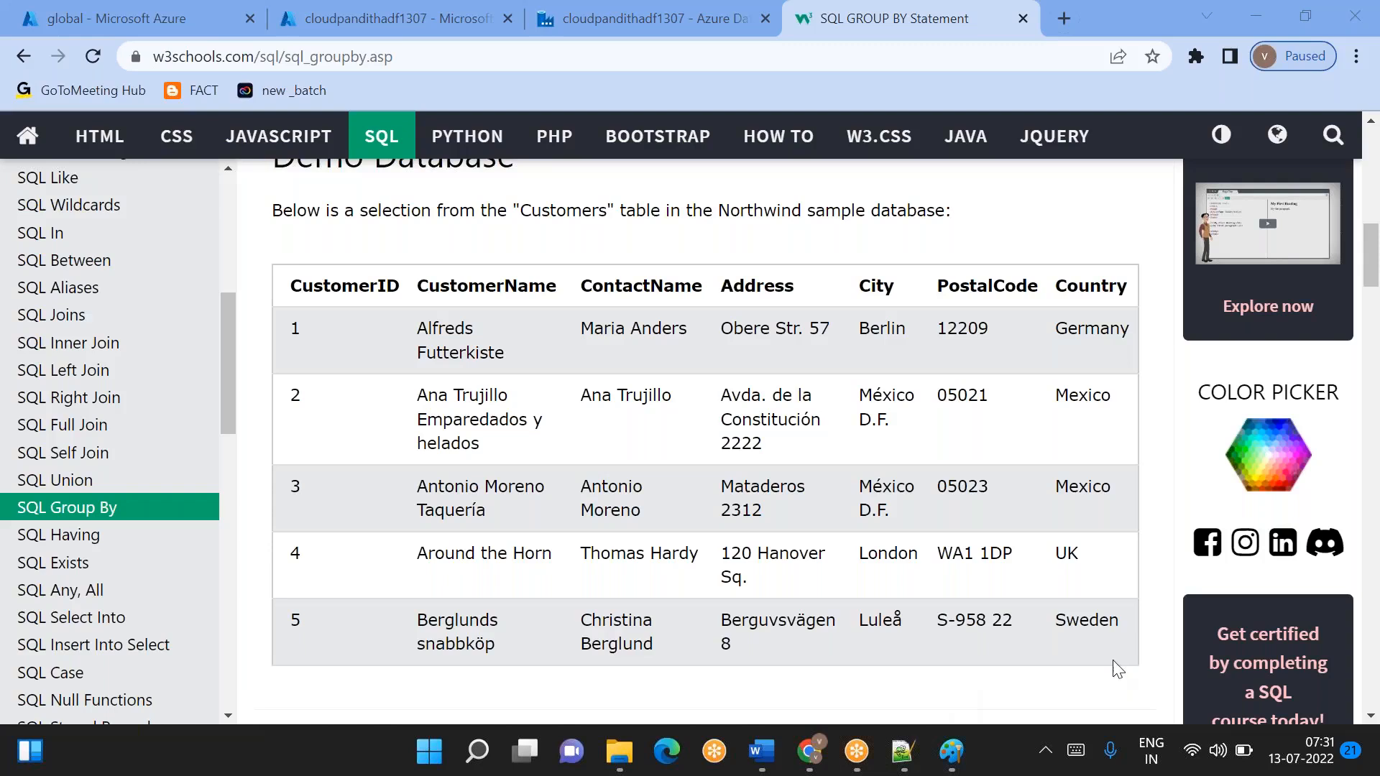
pyautogui.moveTo(1150, 330); pyautogui.dragTo(633, 301)
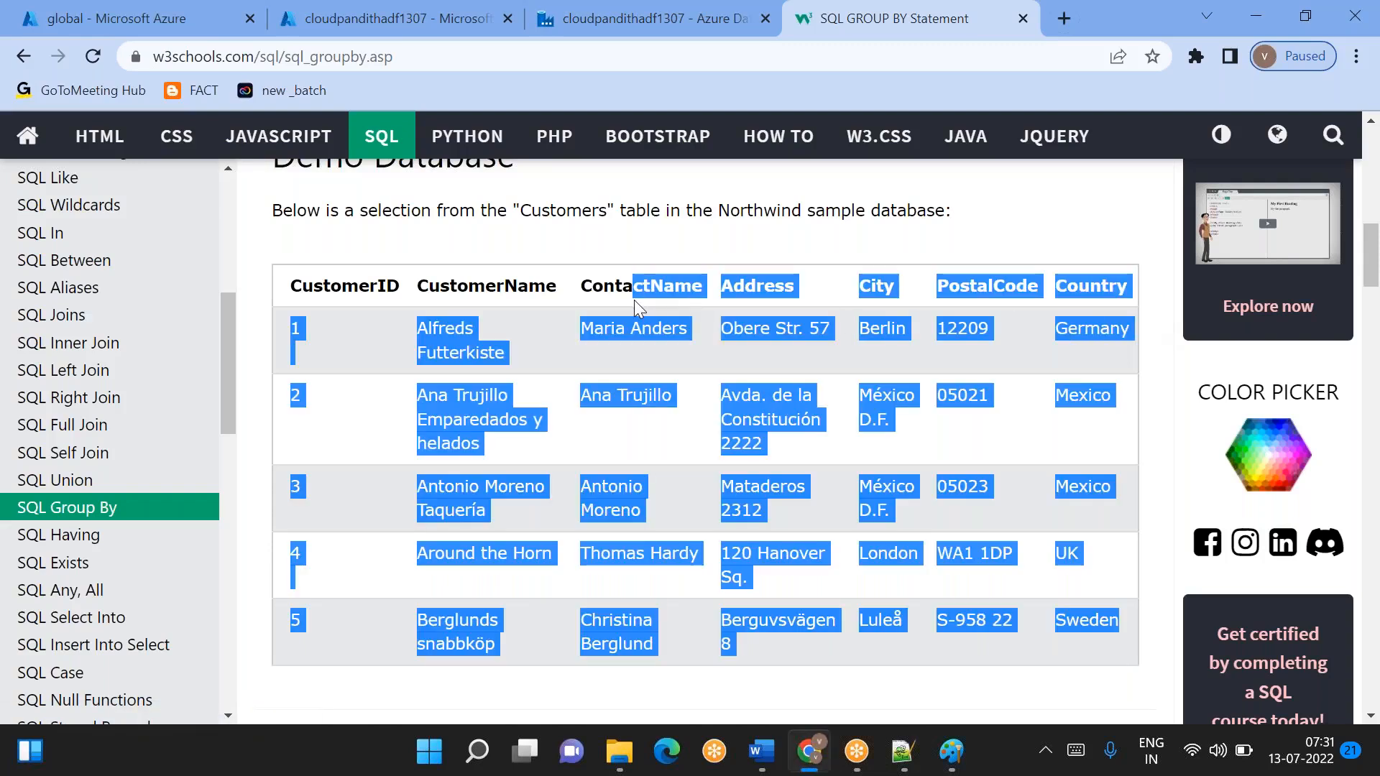
pyautogui.click(1095, 362)
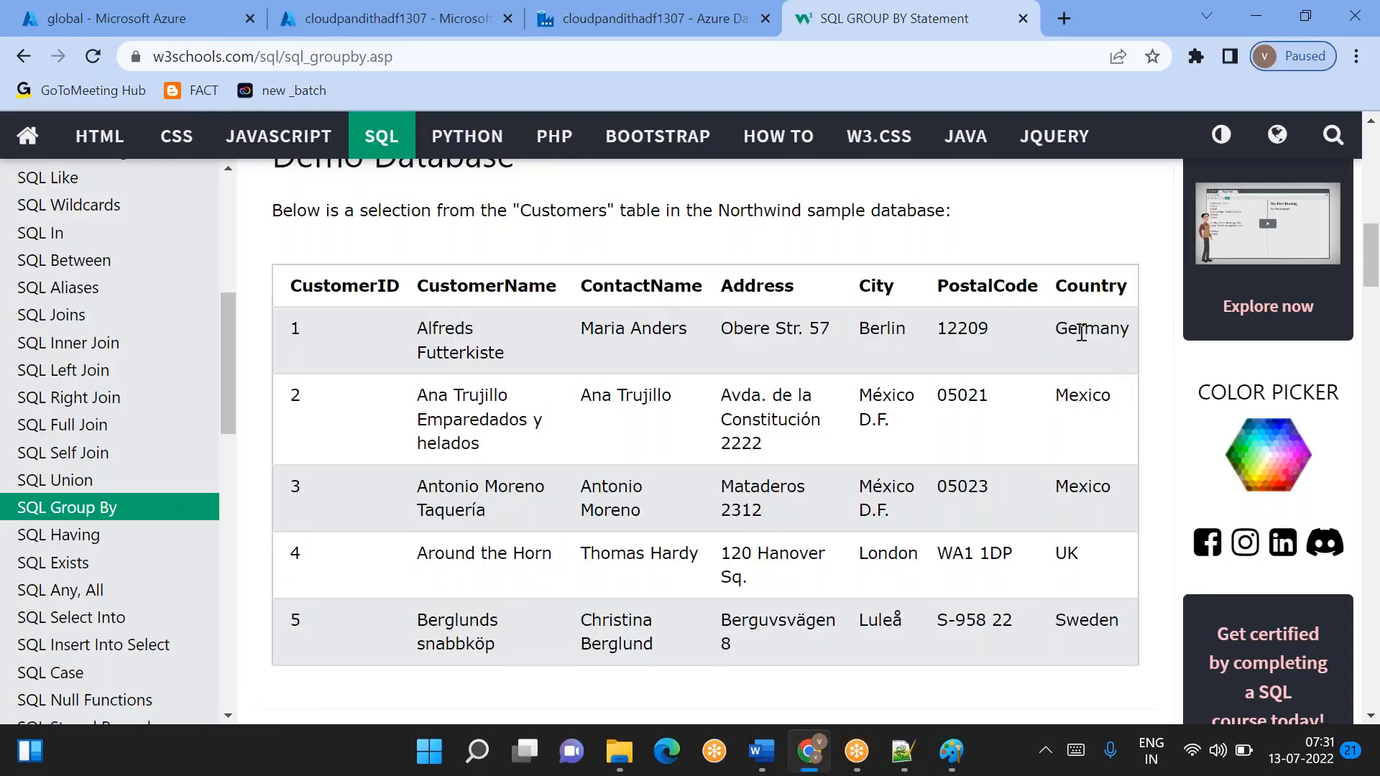
pyautogui.rightClick(1025, 348)
pyautogui.press('Escape')
pyautogui.doubleClick(1083, 394)
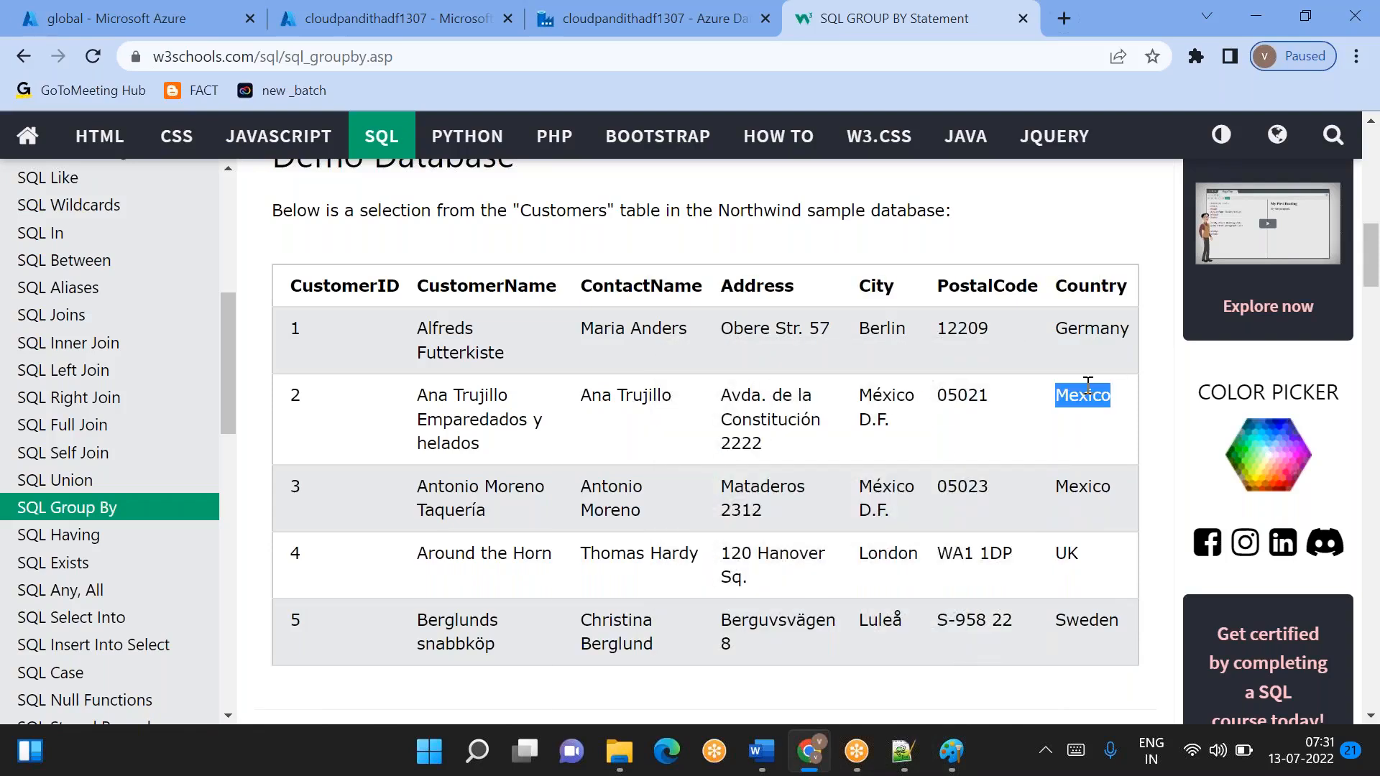
pyautogui.doubleClick(1071, 486)
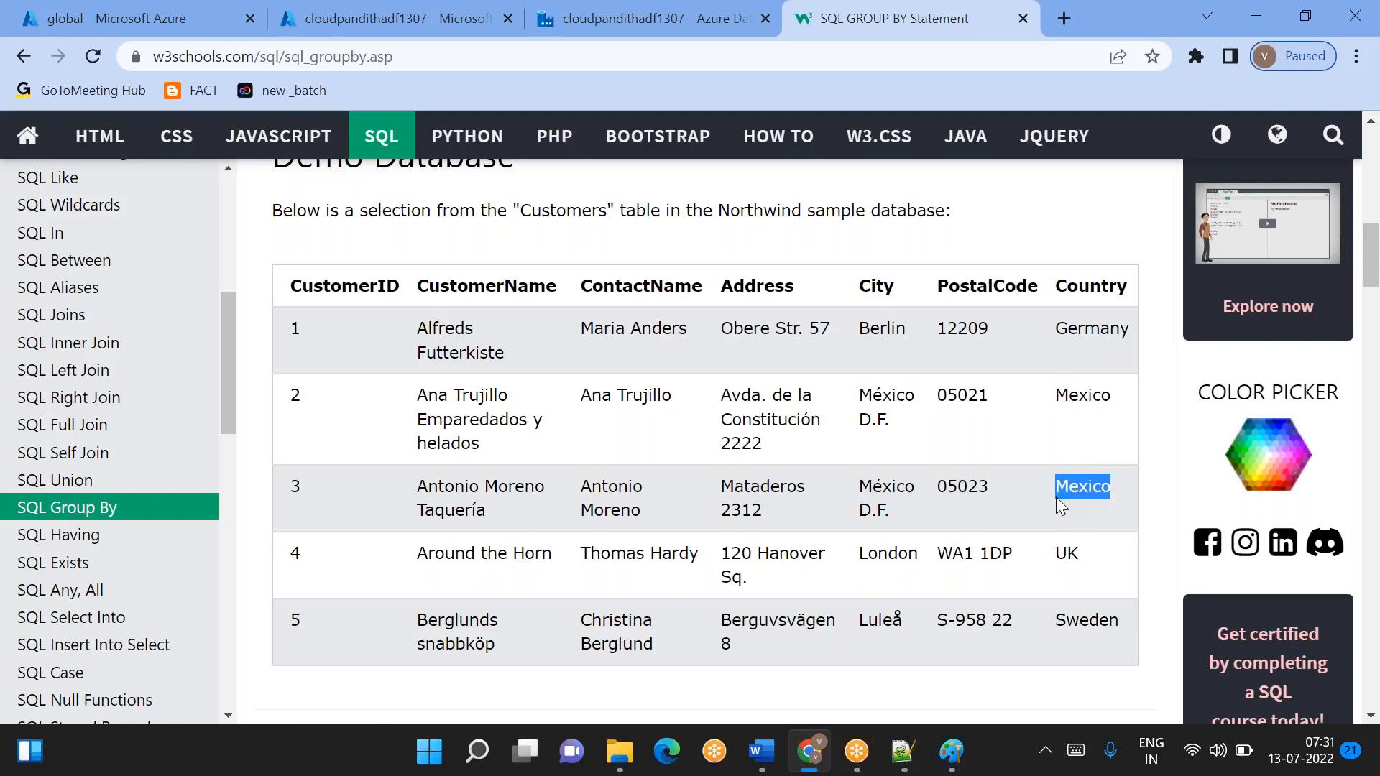
pyautogui.moveTo(1100, 511); pyautogui.dragTo(911, 444)
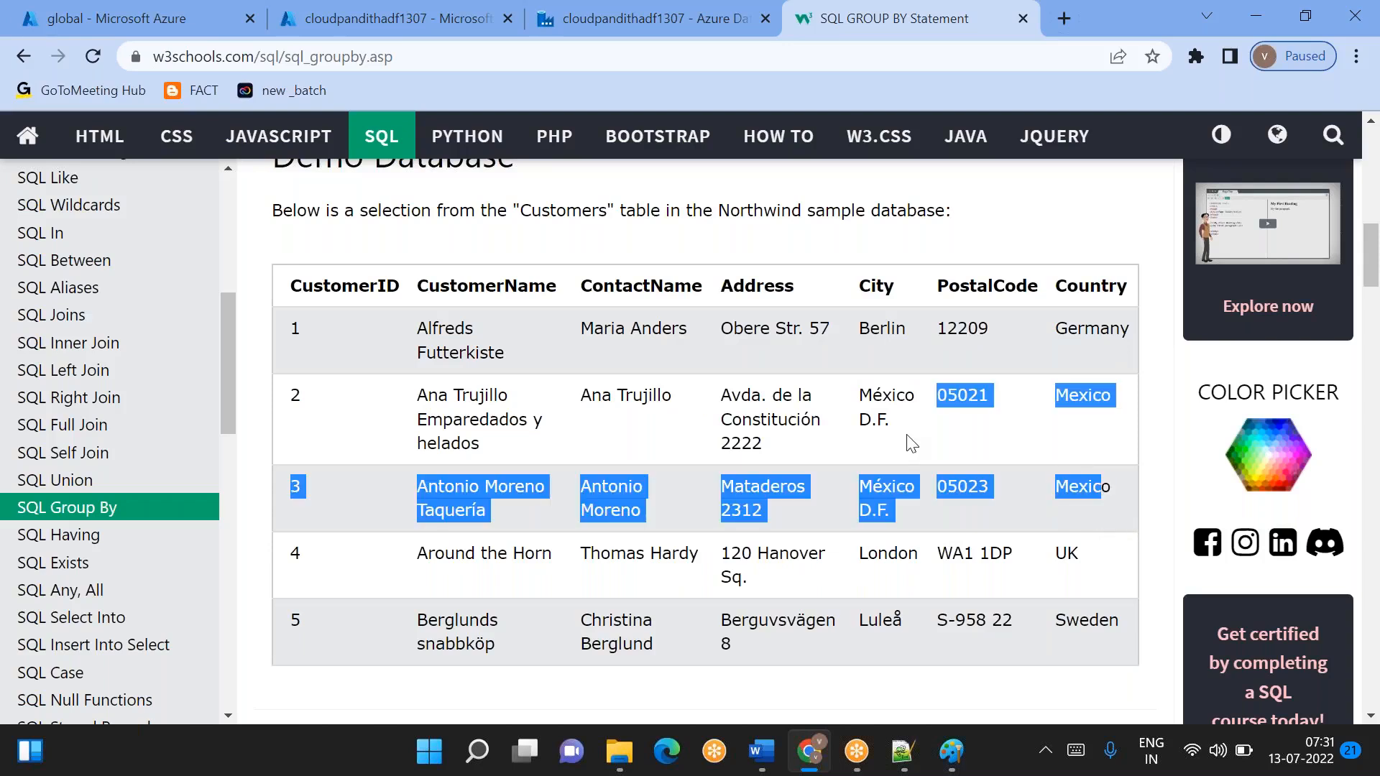
pyautogui.scroll(-1, 1087, 544)
pyautogui.doubleClick(1071, 512)
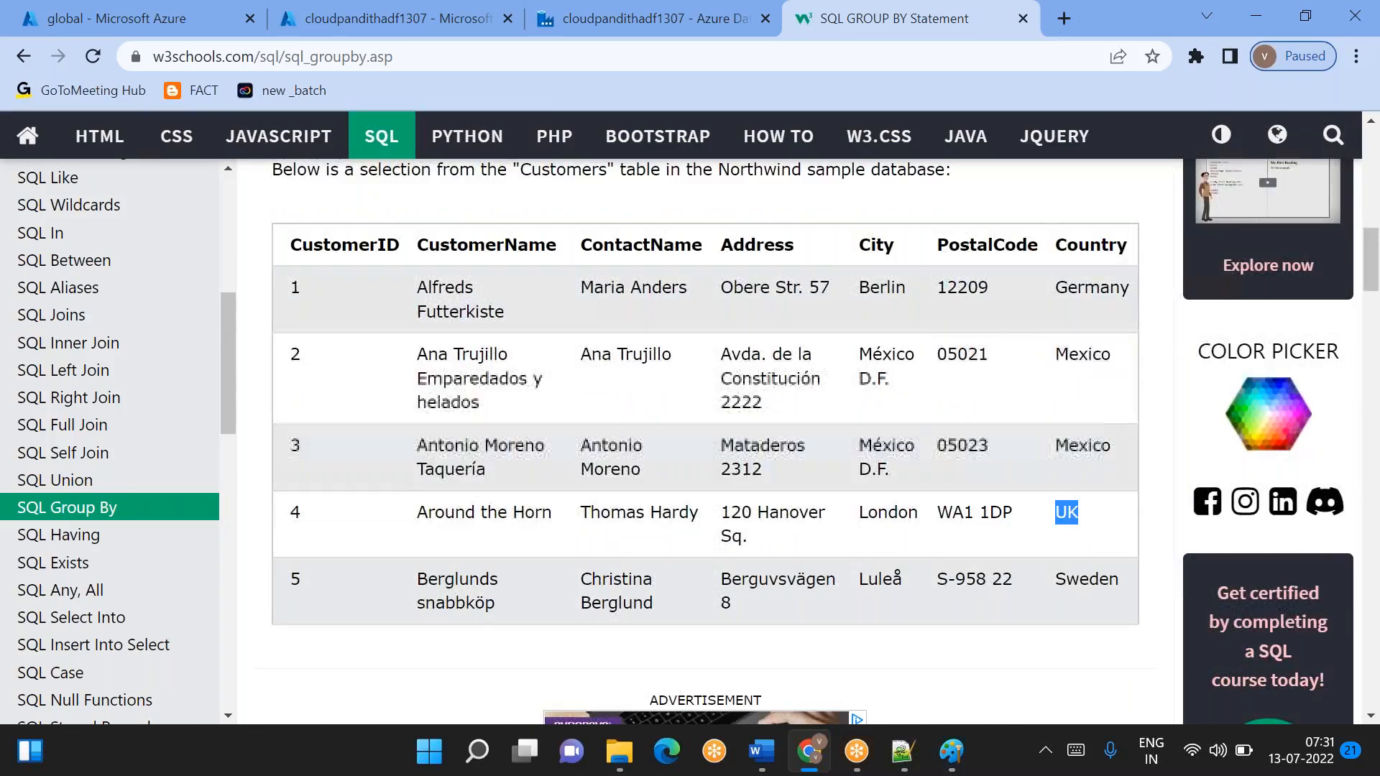
pyautogui.click(1136, 581)
pyautogui.moveTo(1136, 581); pyautogui.dragTo(1066, 577)
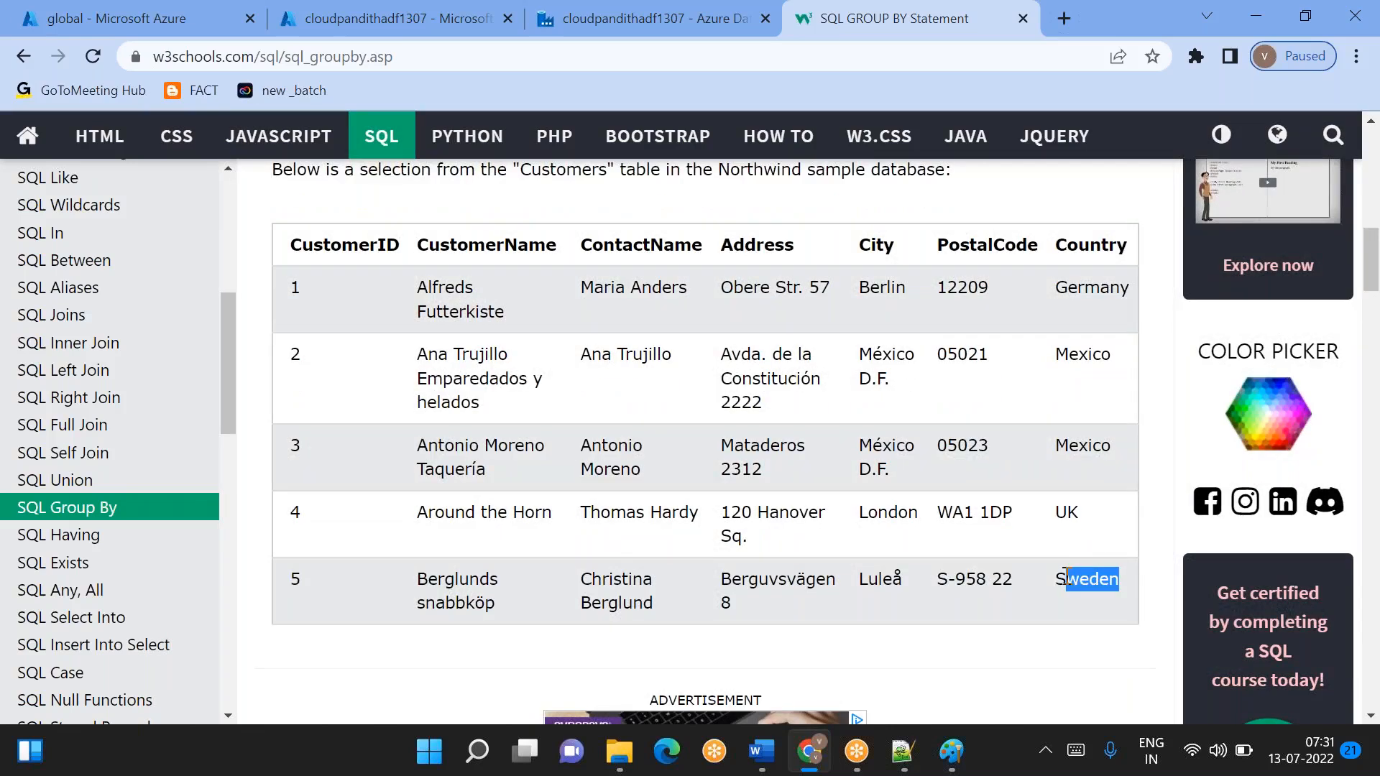
# - Go back to the Google results for "group by in sql" and open the Tutorialspoint SQL Group By page
pyautogui.scroll(-4, 1065, 577)
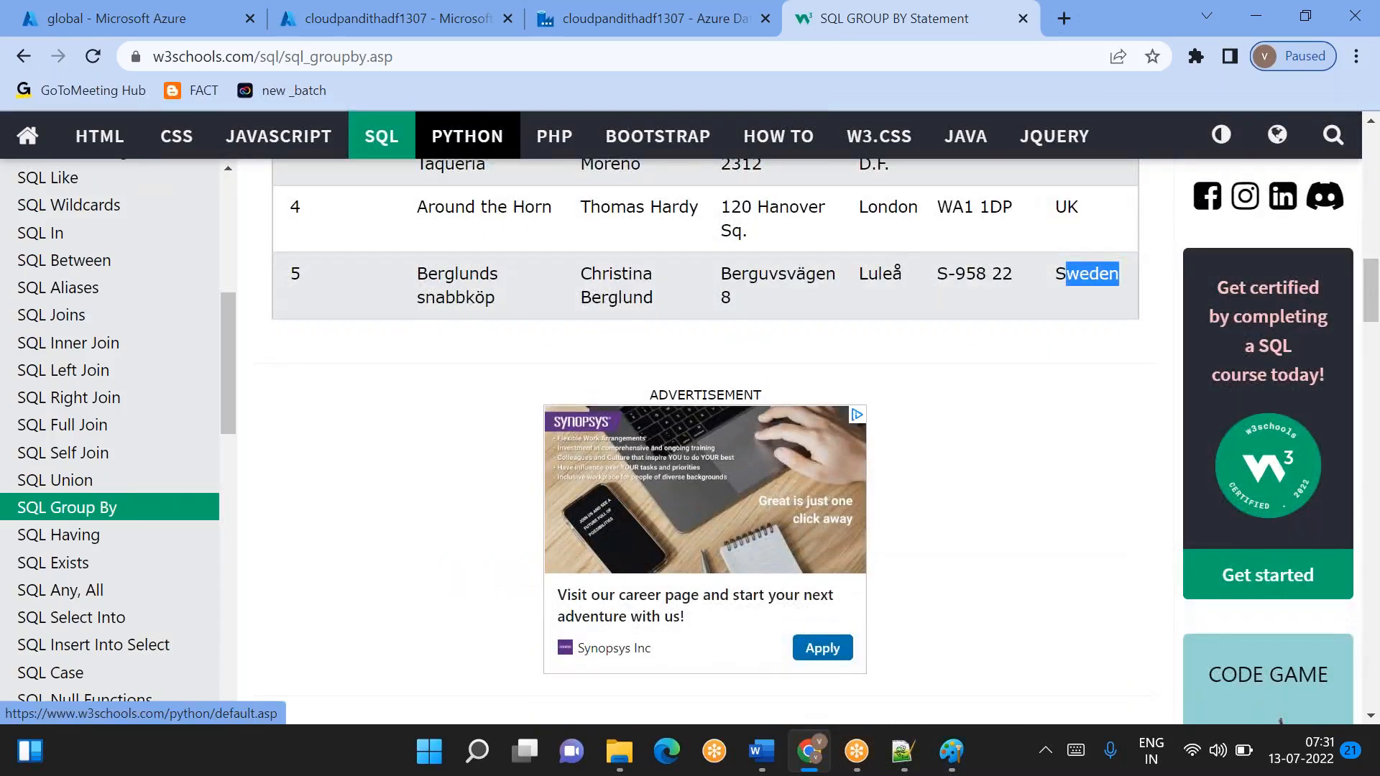
pyautogui.click(23, 56)
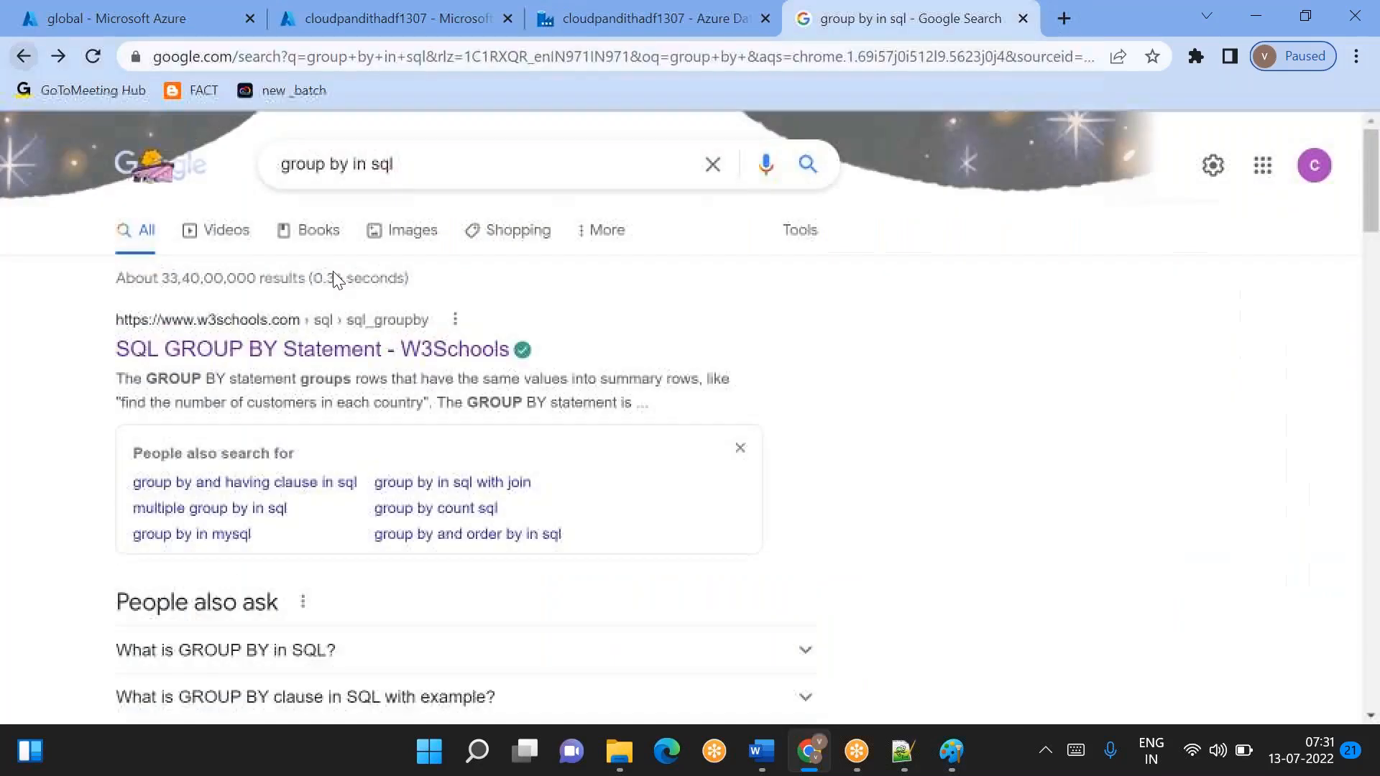
pyautogui.scroll(-5, 277, 447)
pyautogui.click(276, 447)
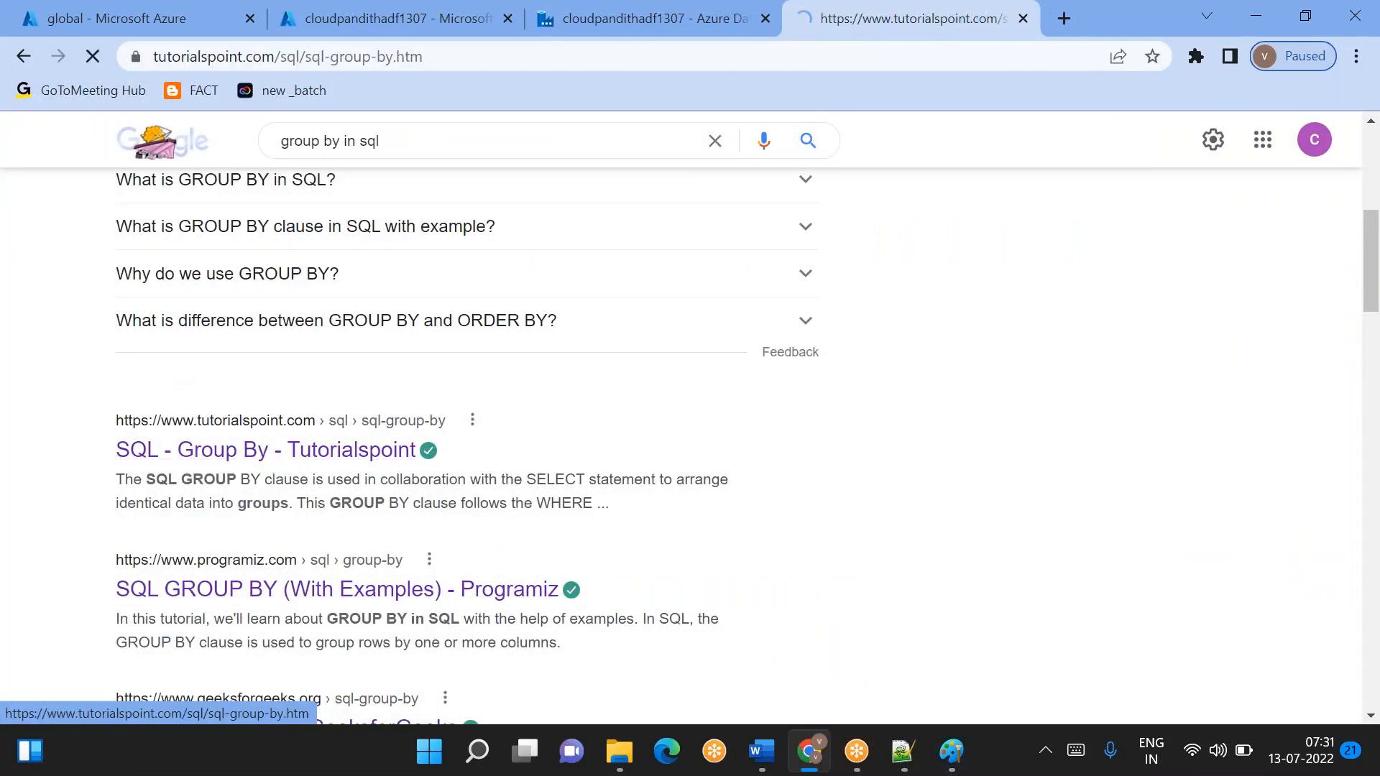
# - Examine the CUSTOMERS table with duplicate names and the GROUP BY query that sums salary per name
pyautogui.scroll(-20, 704, 550)
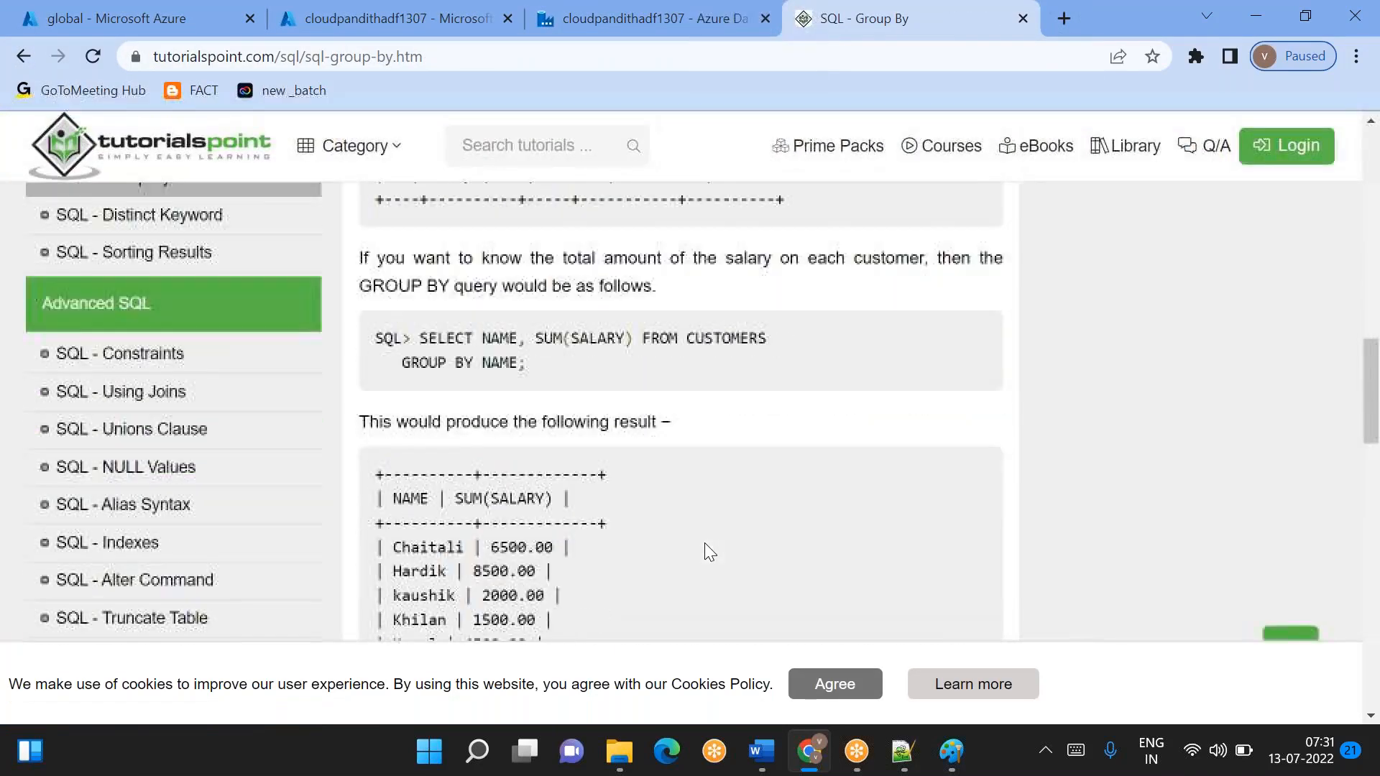
pyautogui.scroll(-3, 704, 551)
pyautogui.scroll(1, 704, 551)
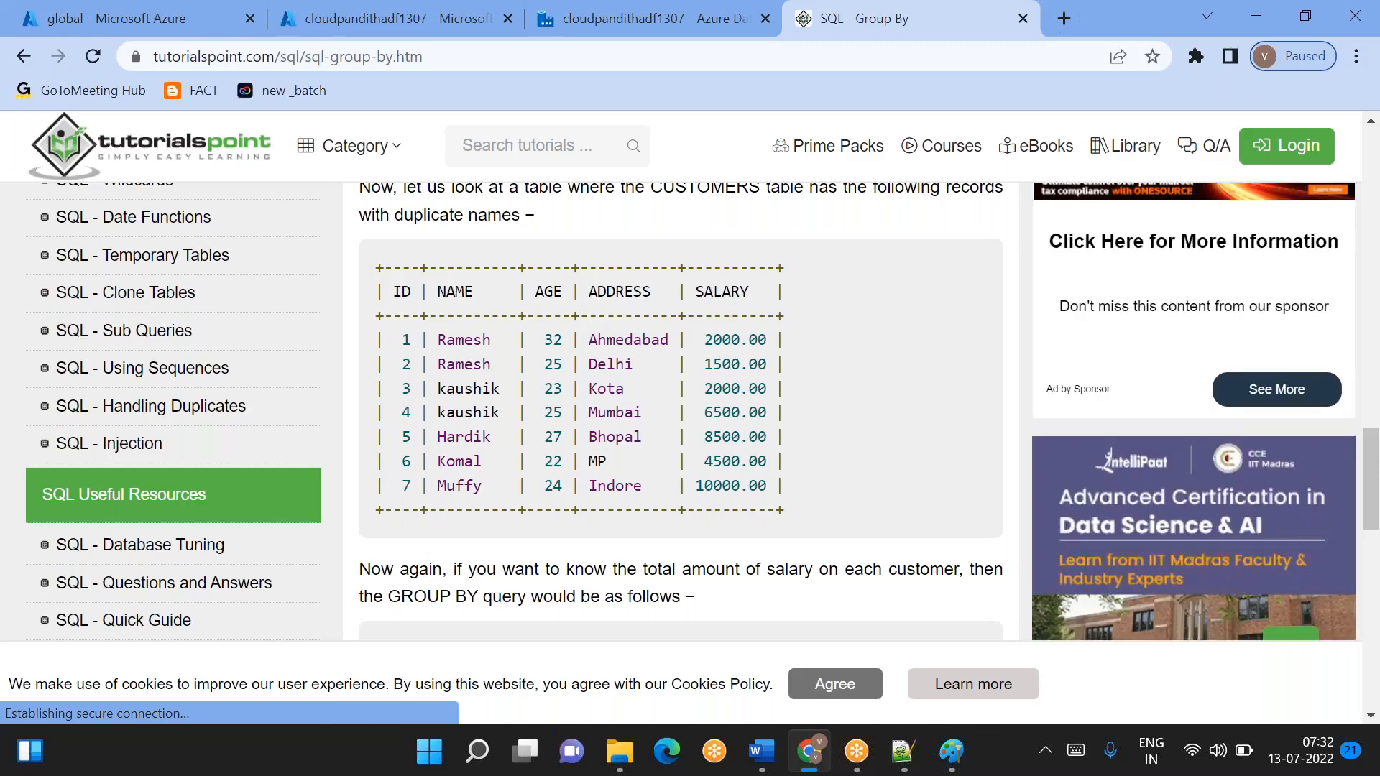
pyautogui.scroll(-1, 681, 402)
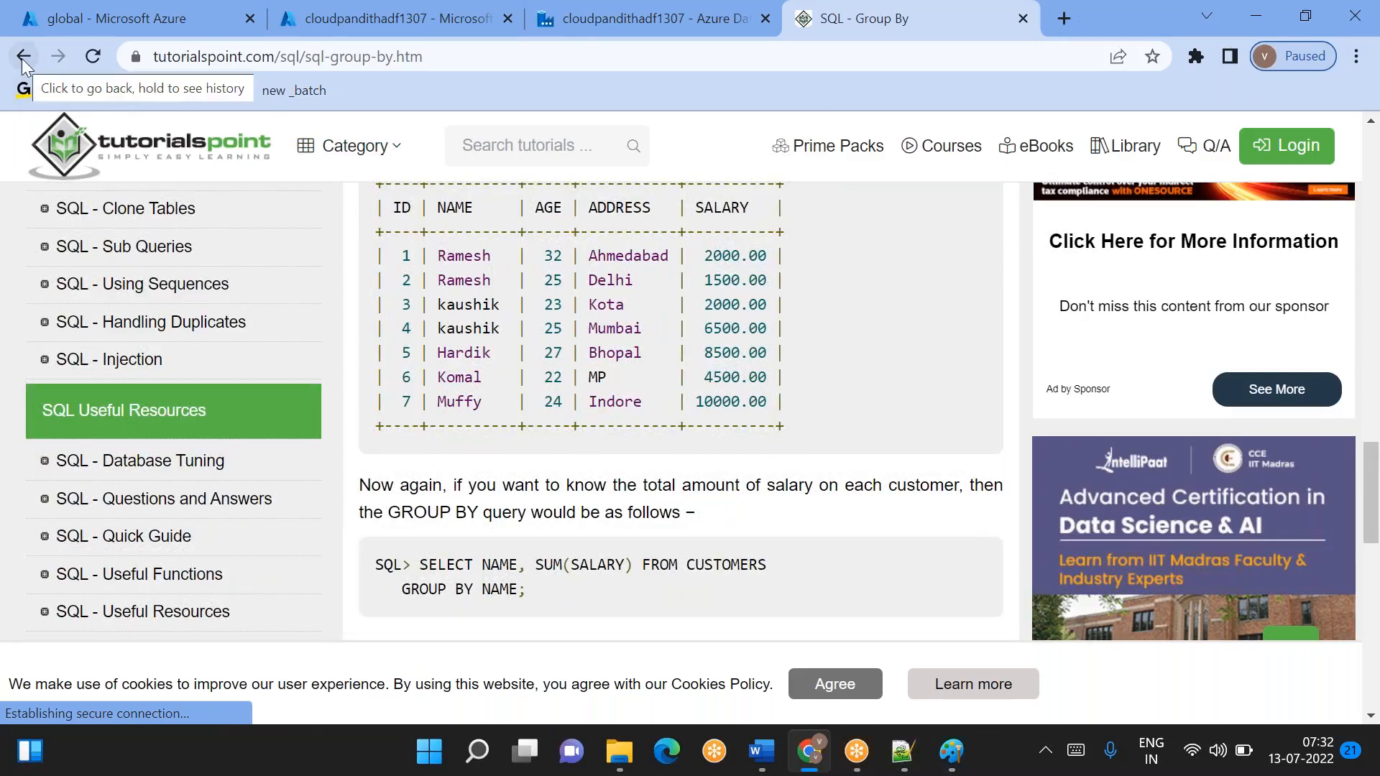
pyautogui.doubleClick(464, 253)
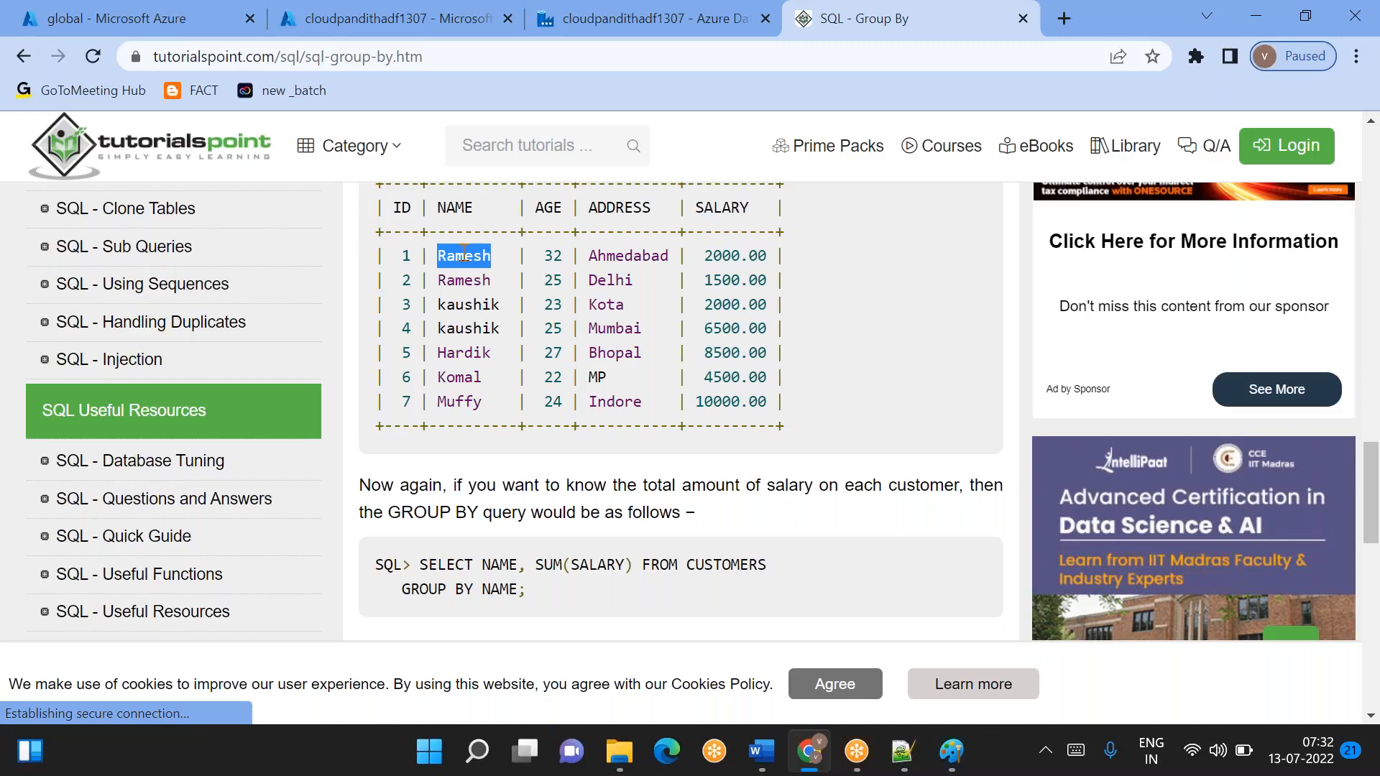
pyautogui.click(903, 751)
pyautogui.write('cid')
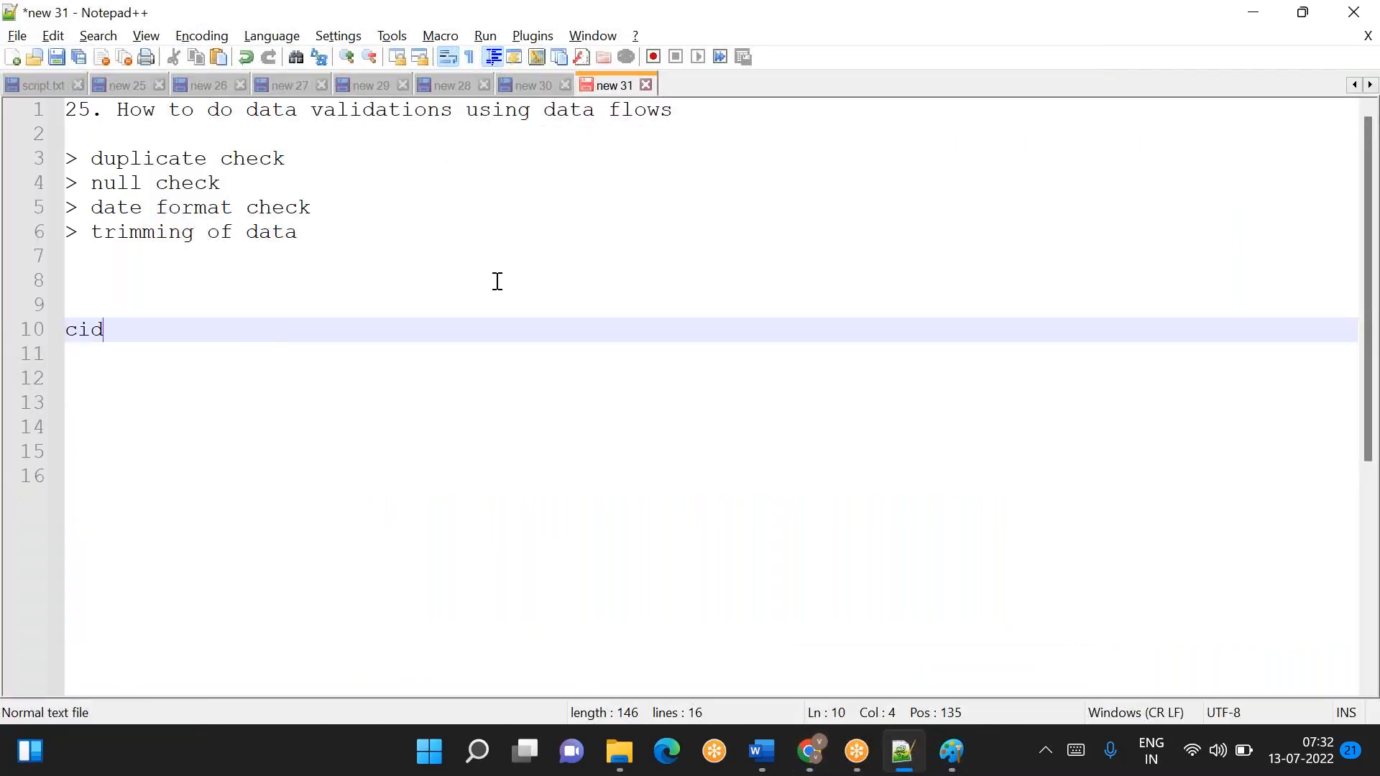
pyautogui.press('BackSpace')
pyautogui.press('BackSpace')
pyautogui.press('BackSpace')
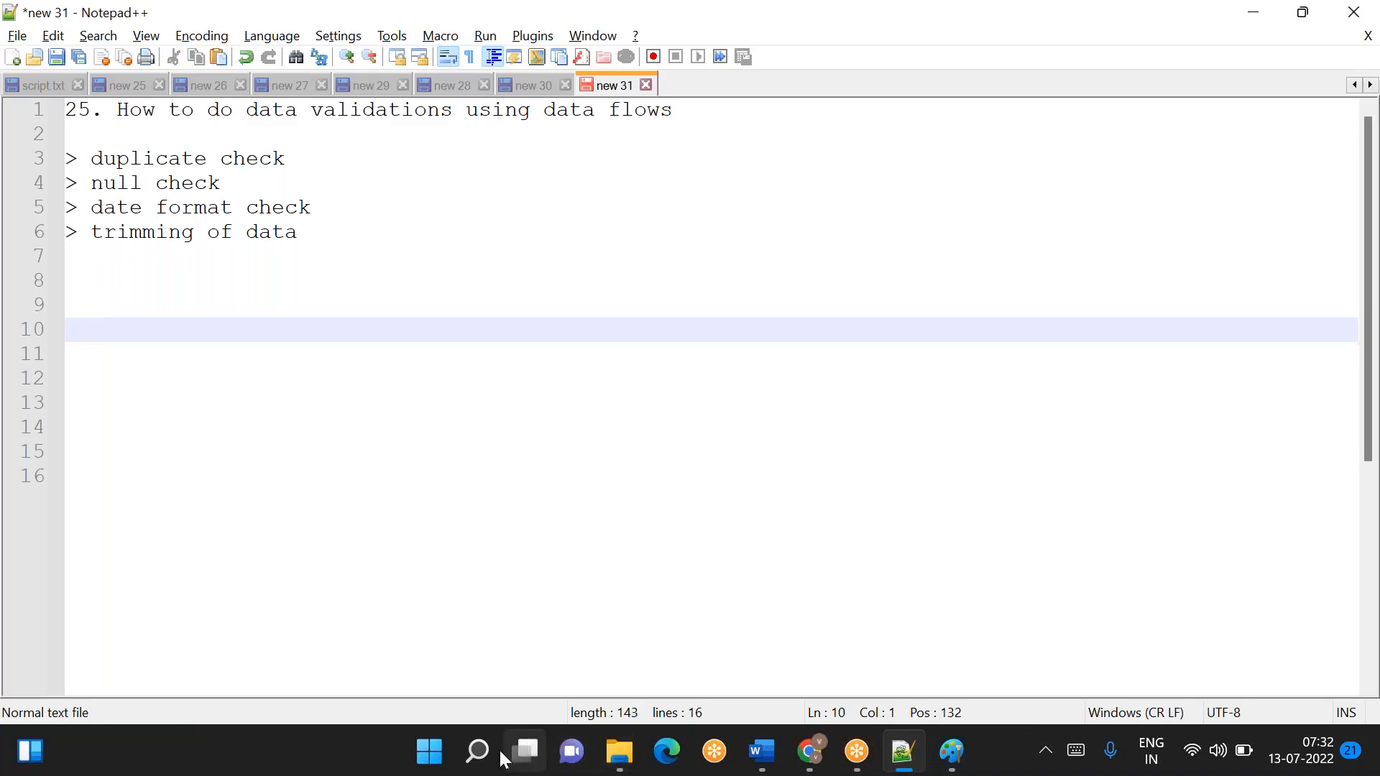
# - Search Windows for Excel and launch it
pyautogui.click(477, 755)
pyautogui.write('excel')
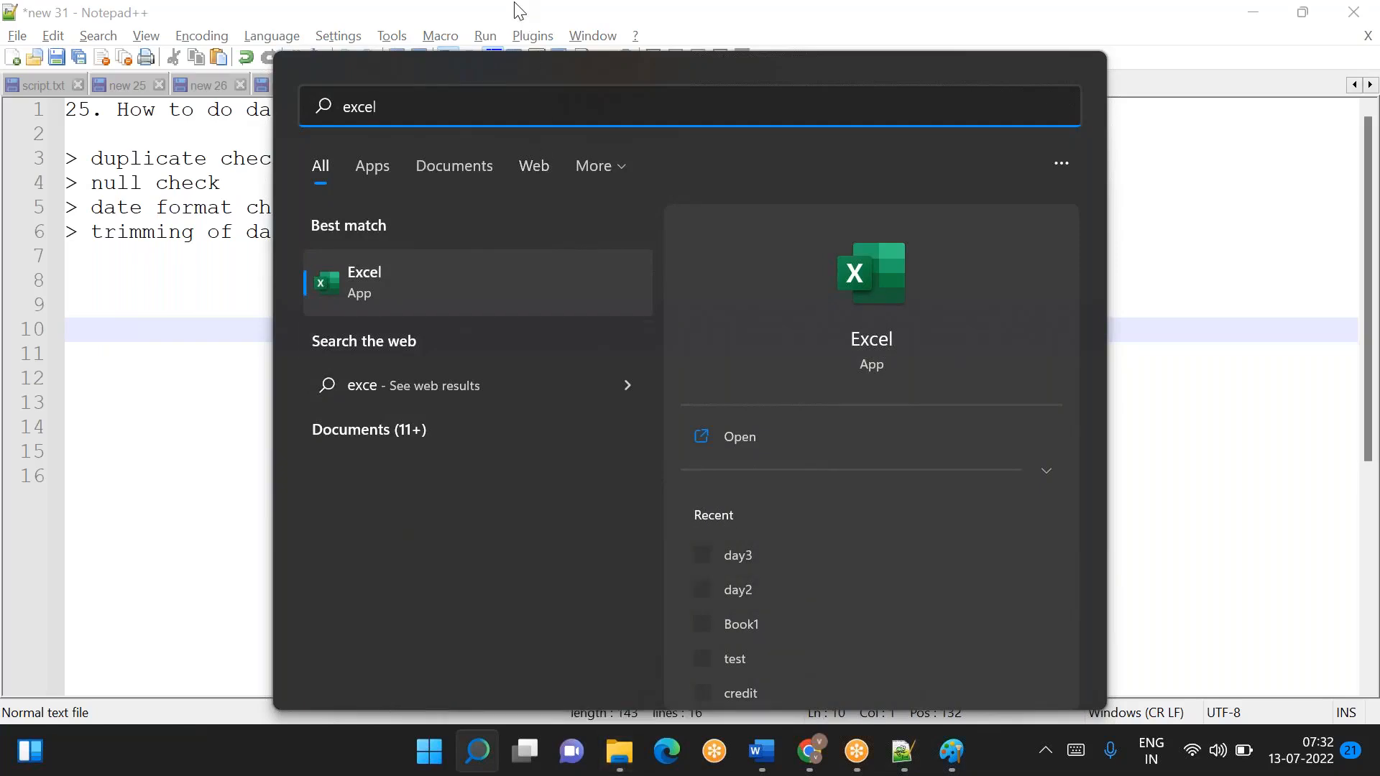
pyautogui.press('Return')
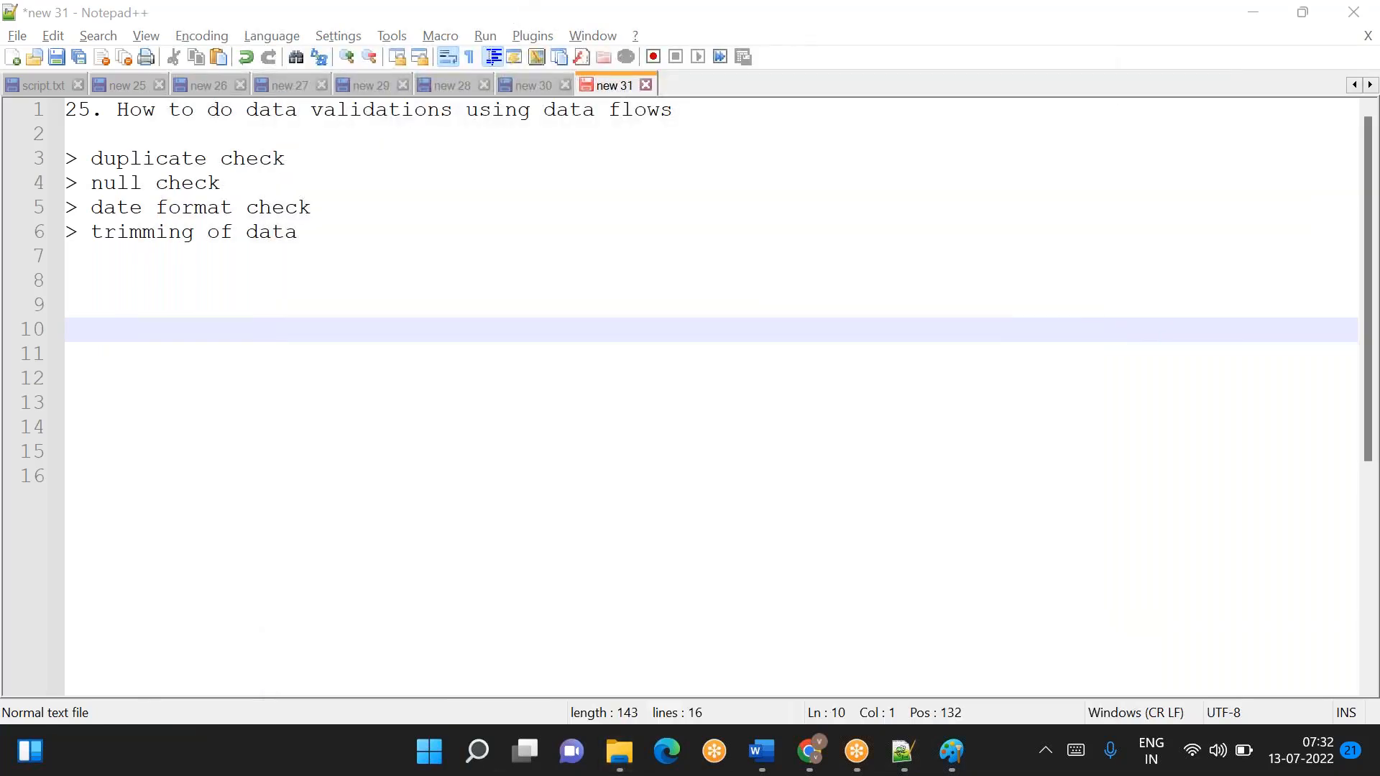
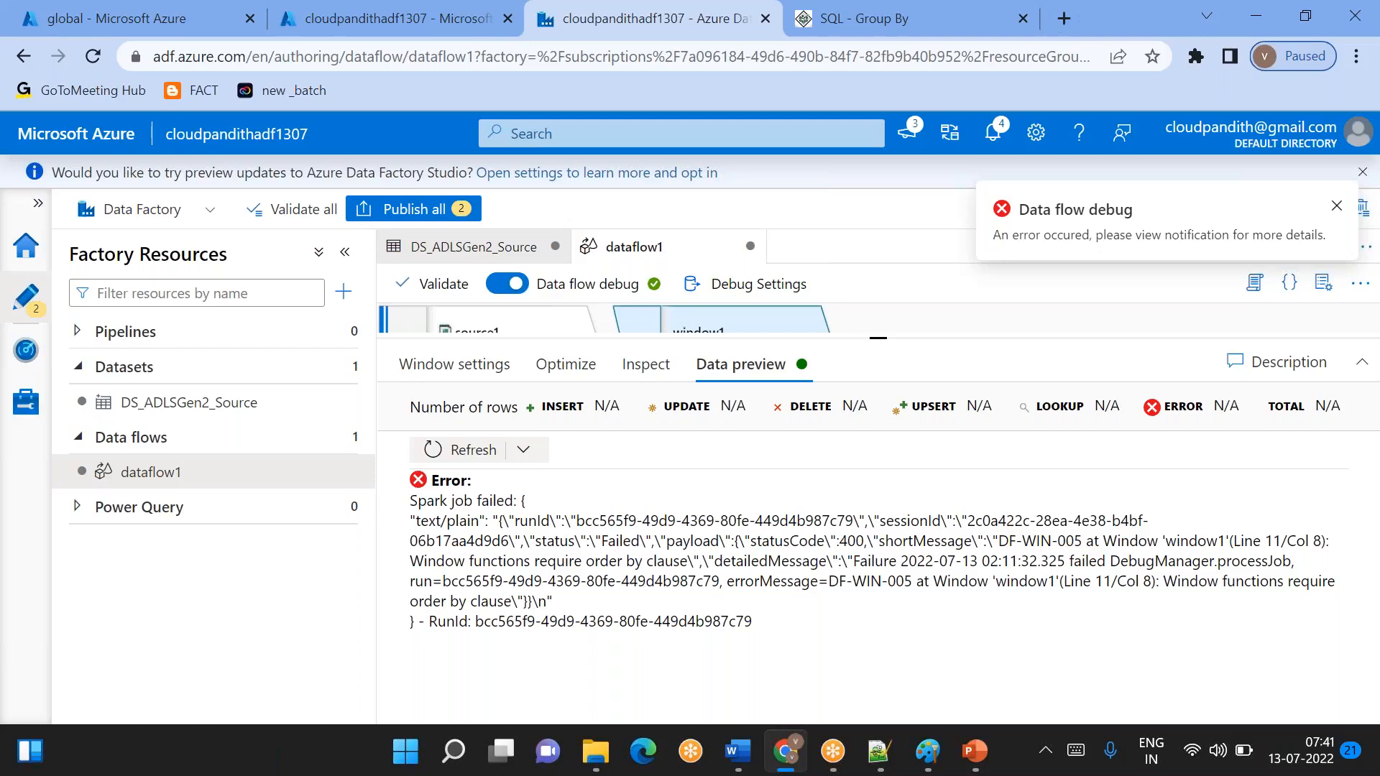
# - Sort the window1 transformation by the cid column in ascending order and review its Over and window column settings
pyautogui.click(470, 372)
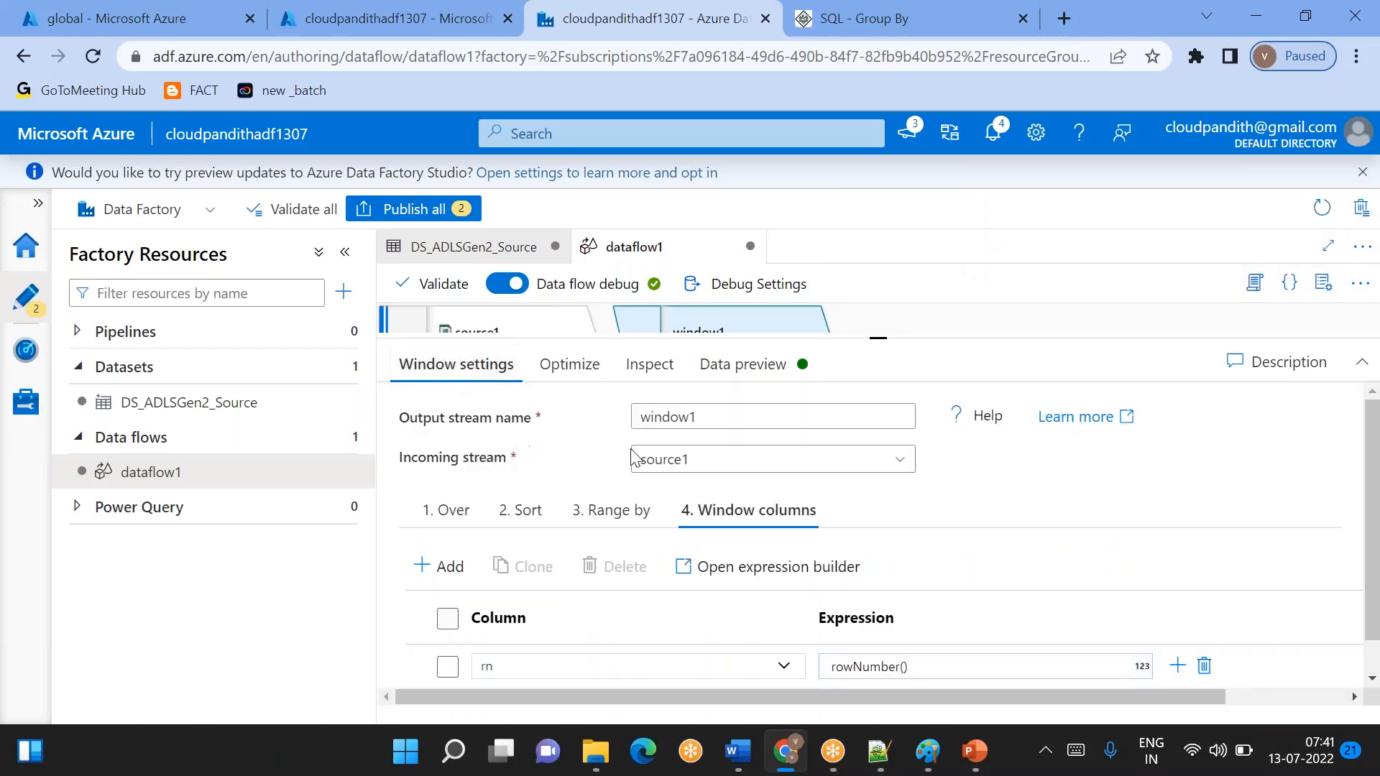
pyautogui.click(514, 519)
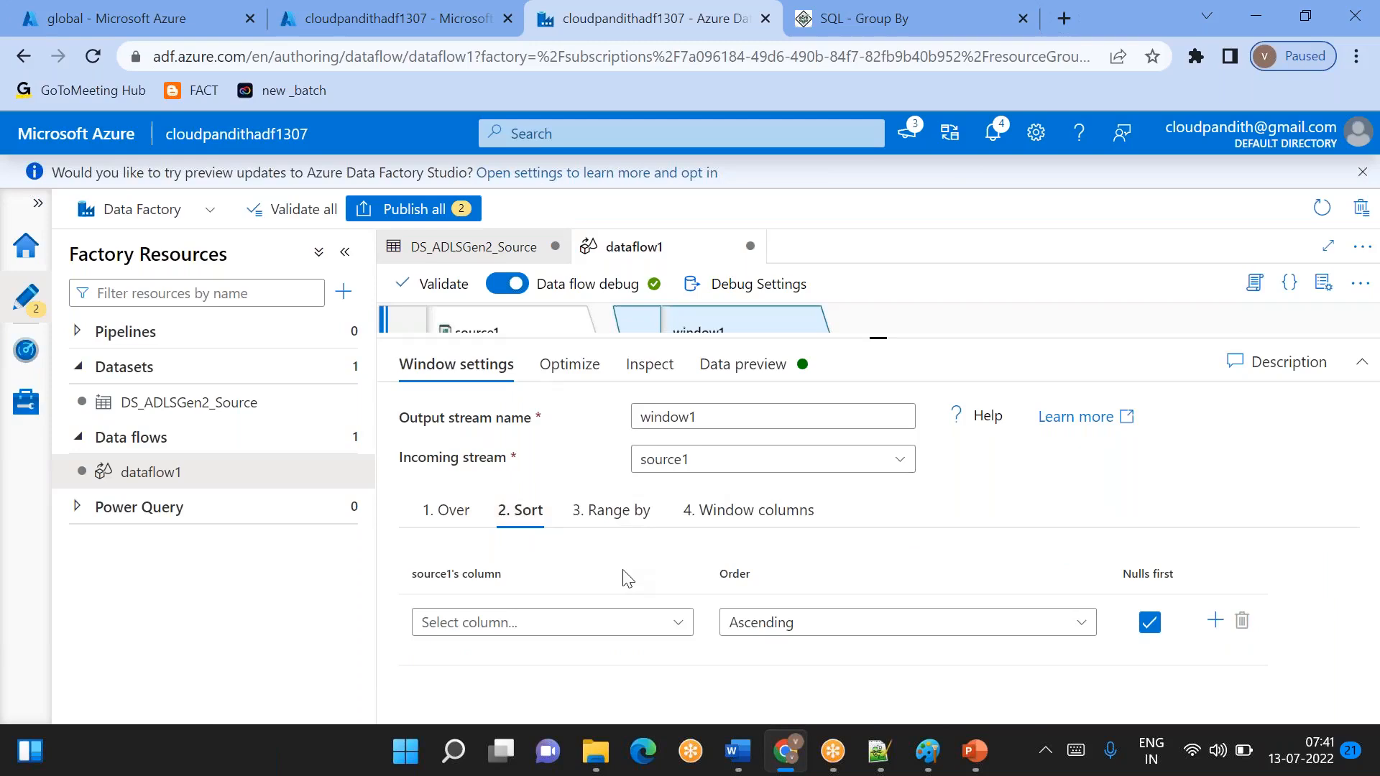
pyautogui.click(553, 629)
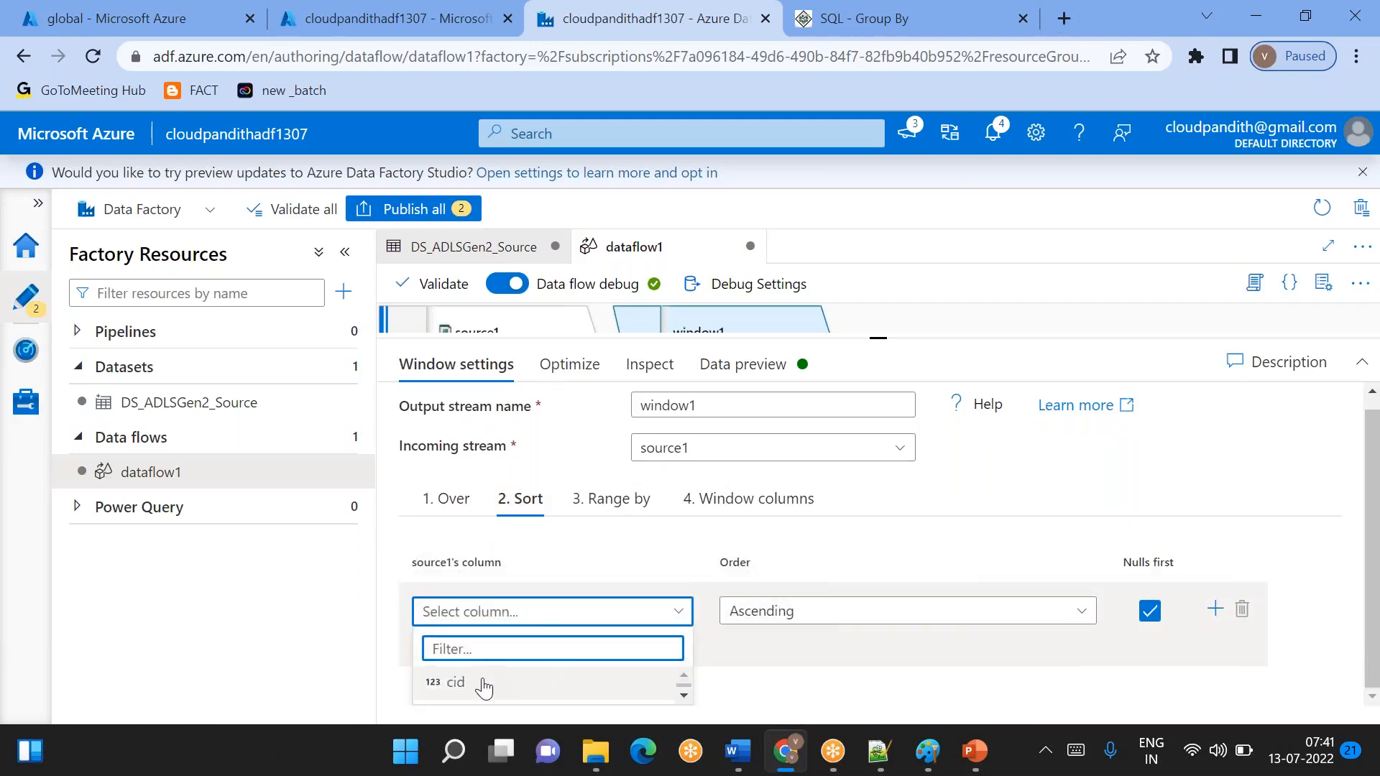
pyautogui.click(454, 683)
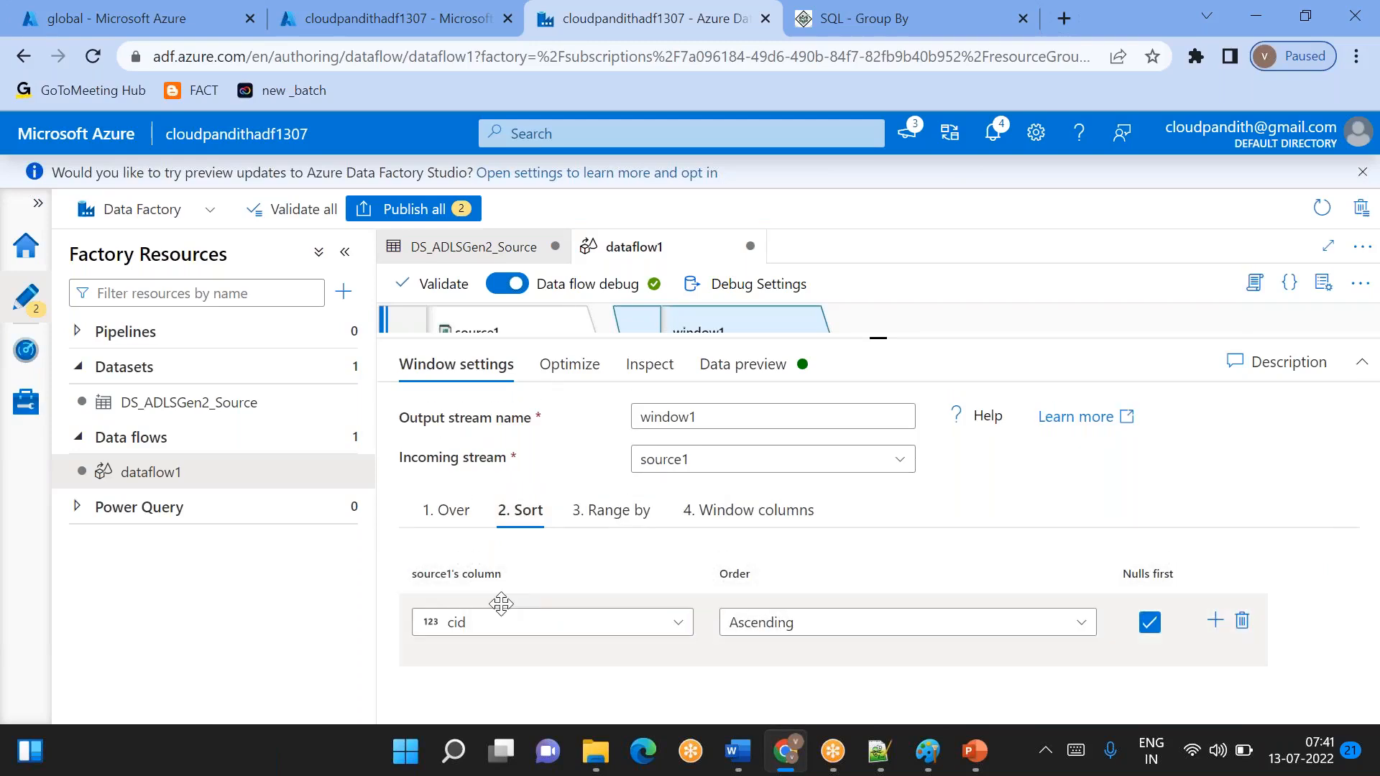
pyautogui.click(753, 519)
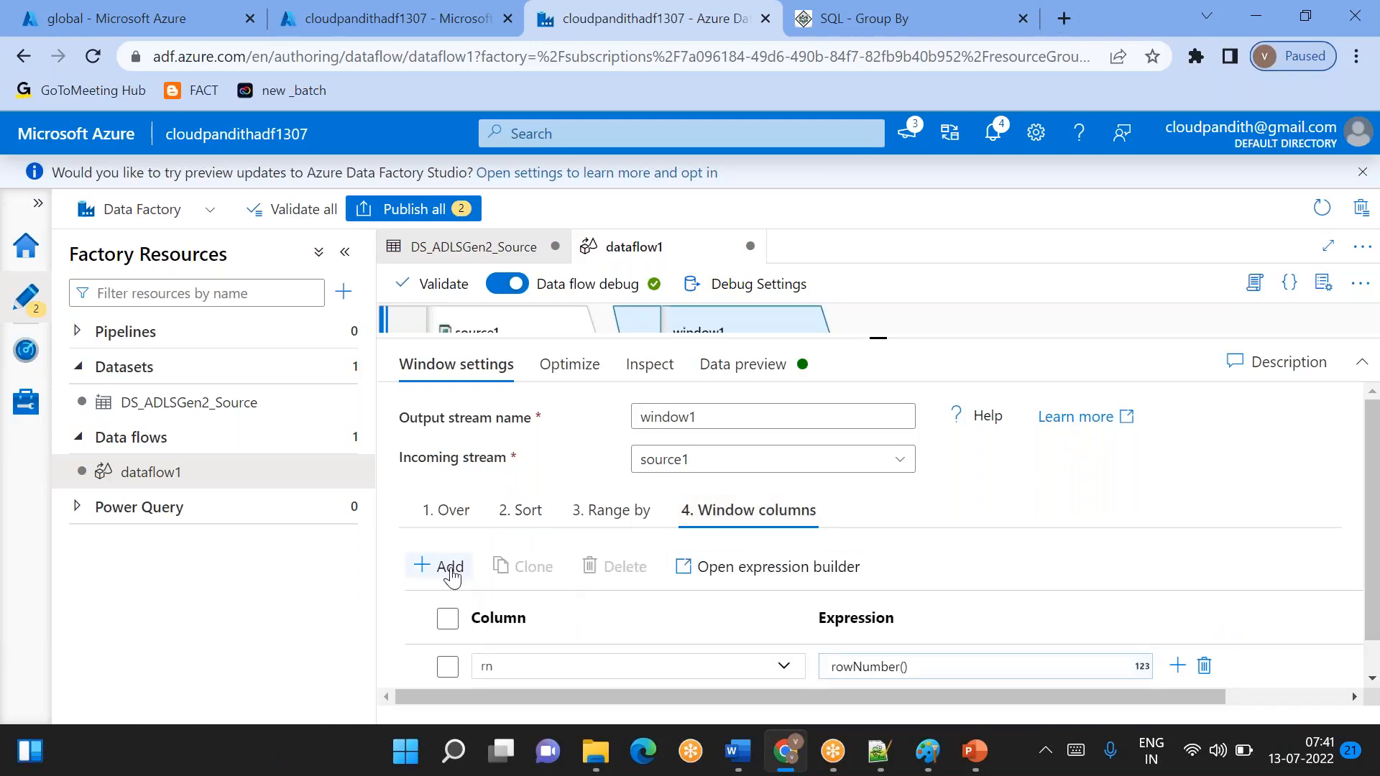
pyautogui.click(521, 512)
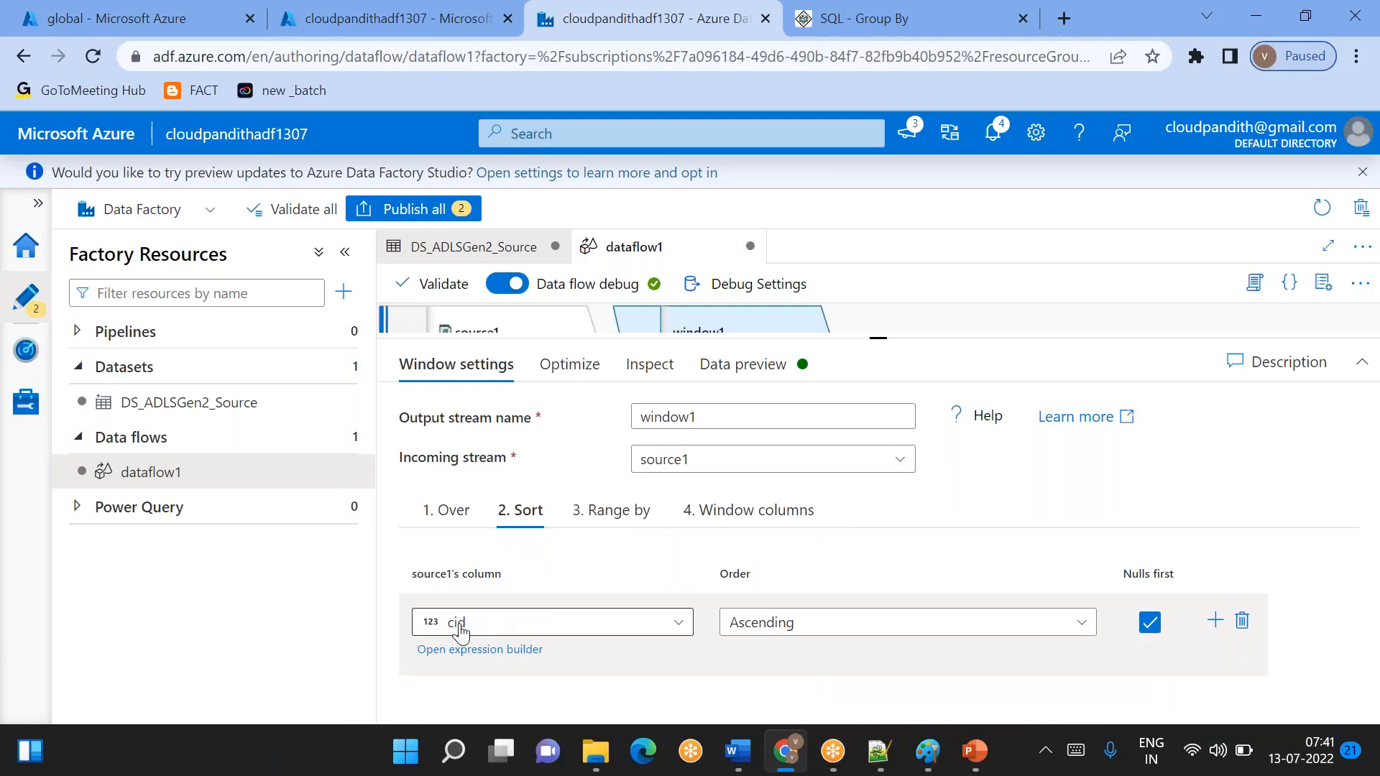
pyautogui.click(448, 523)
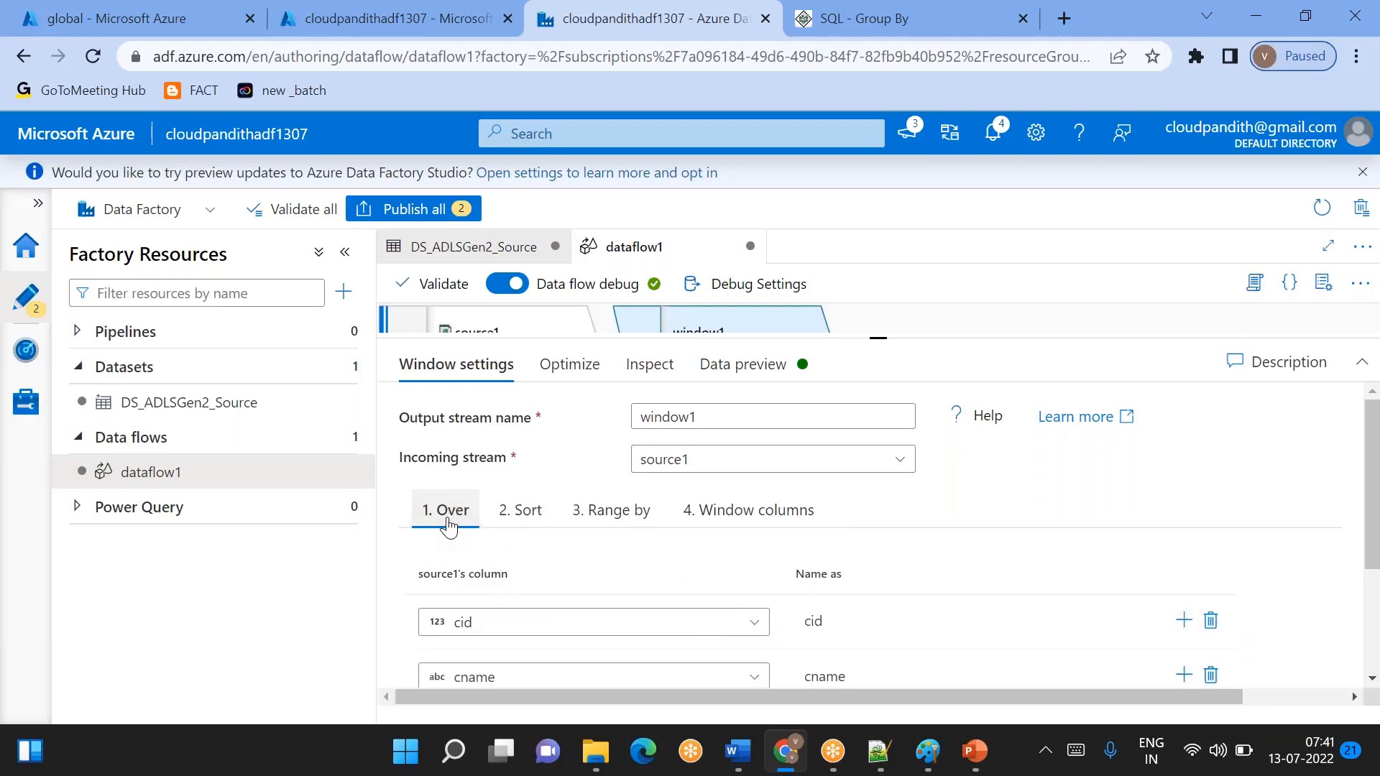
pyautogui.click(523, 513)
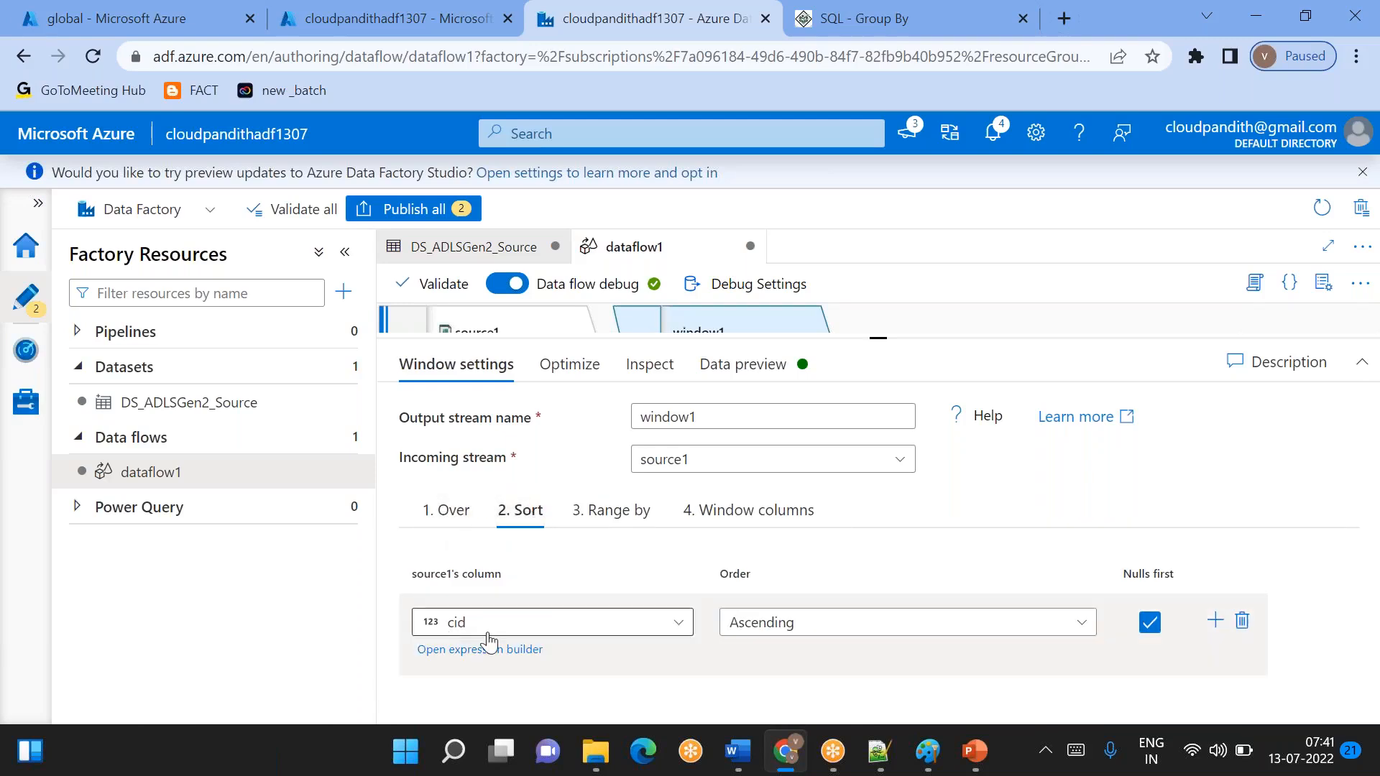
# - Refresh the data preview of window1 and recheck its sort setting
pyautogui.click(748, 379)
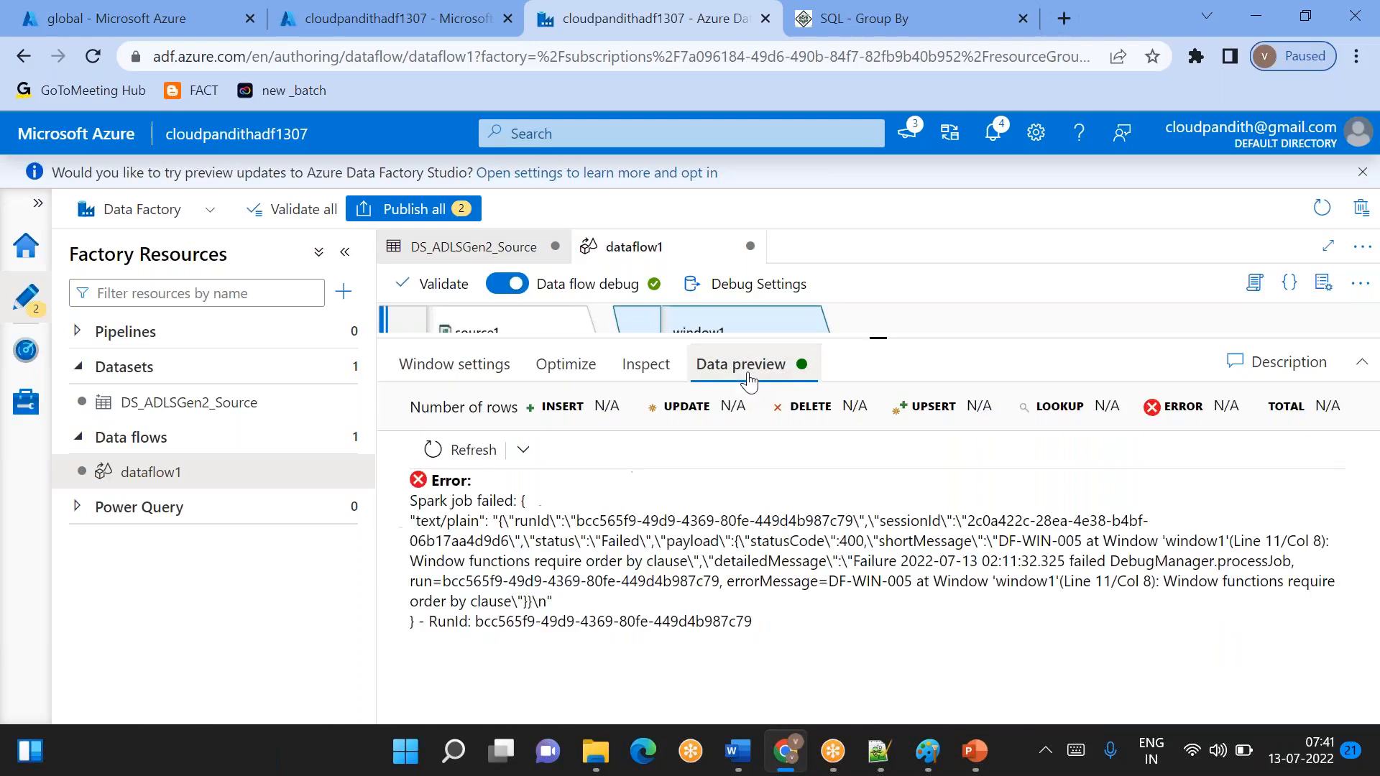
pyautogui.click(466, 450)
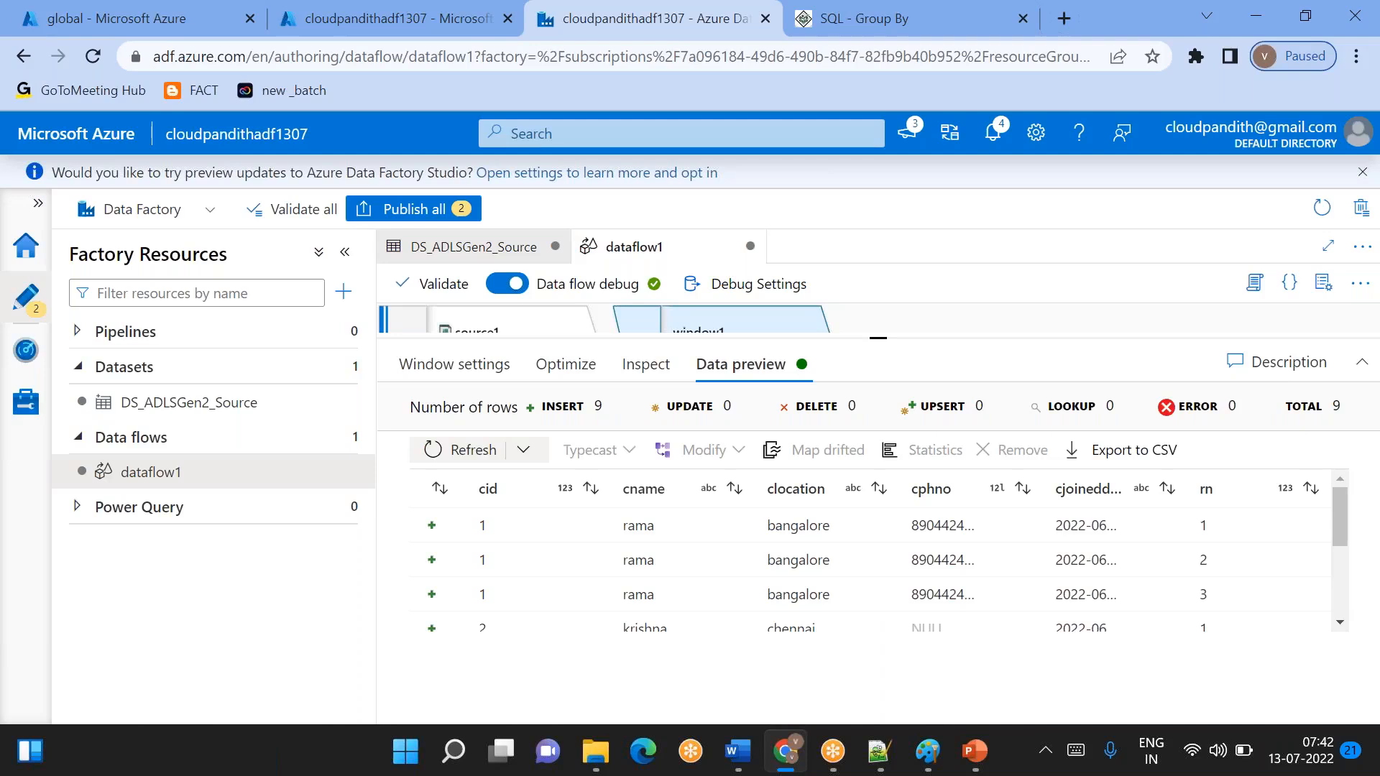
pyautogui.click(438, 365)
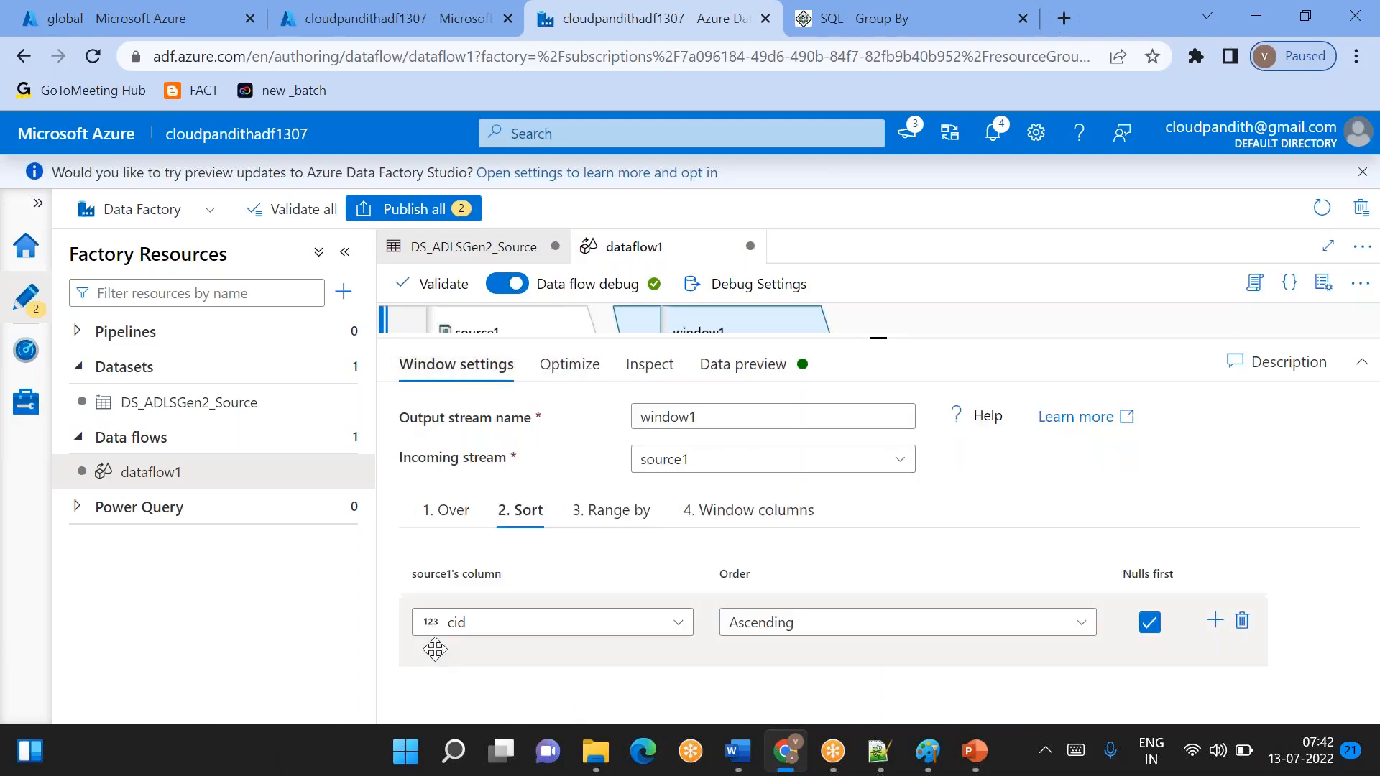
pyautogui.click(719, 364)
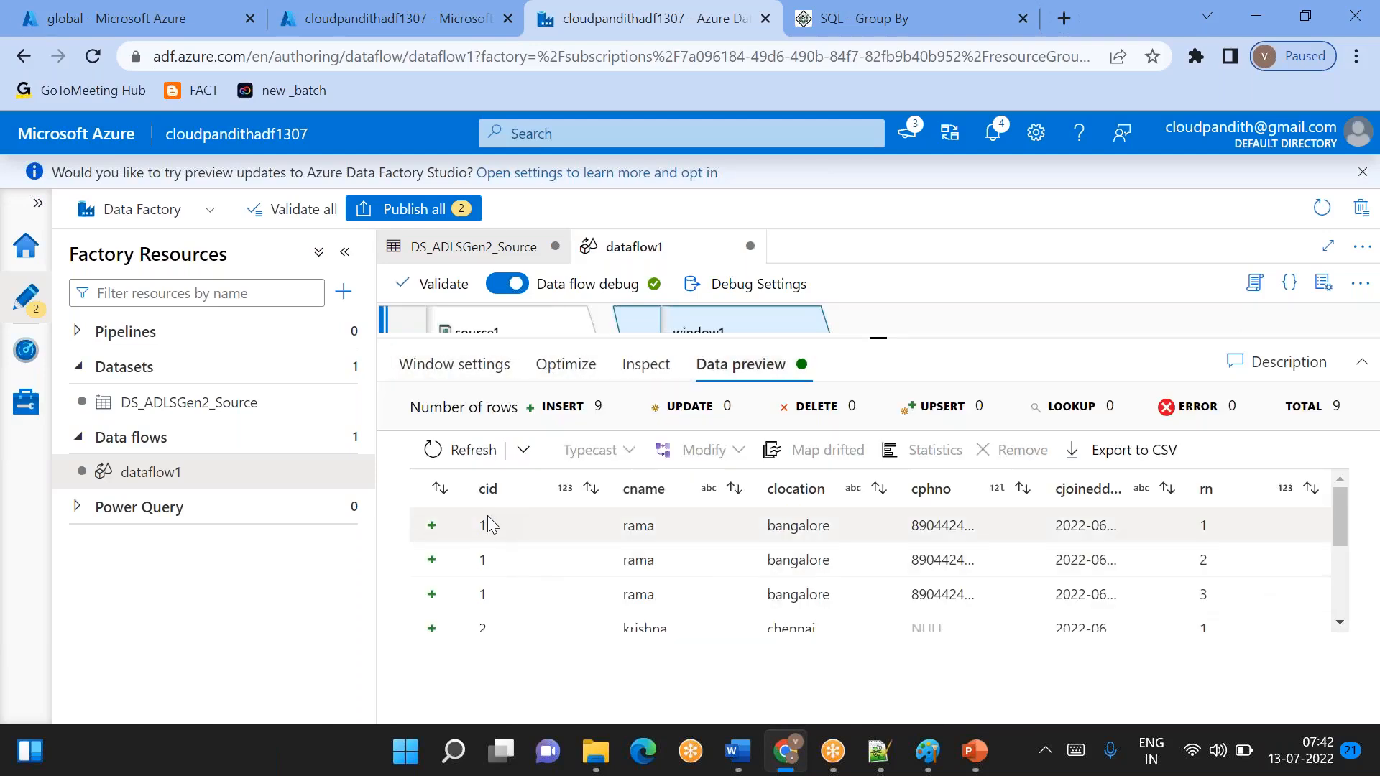
# - Examine the rn row numbers across the previewed rows, comparing repeated cid records with unique ones
pyautogui.scroll(-2, 504, 528)
pyautogui.scroll(1, 513, 528)
pyautogui.scroll(-3, 499, 554)
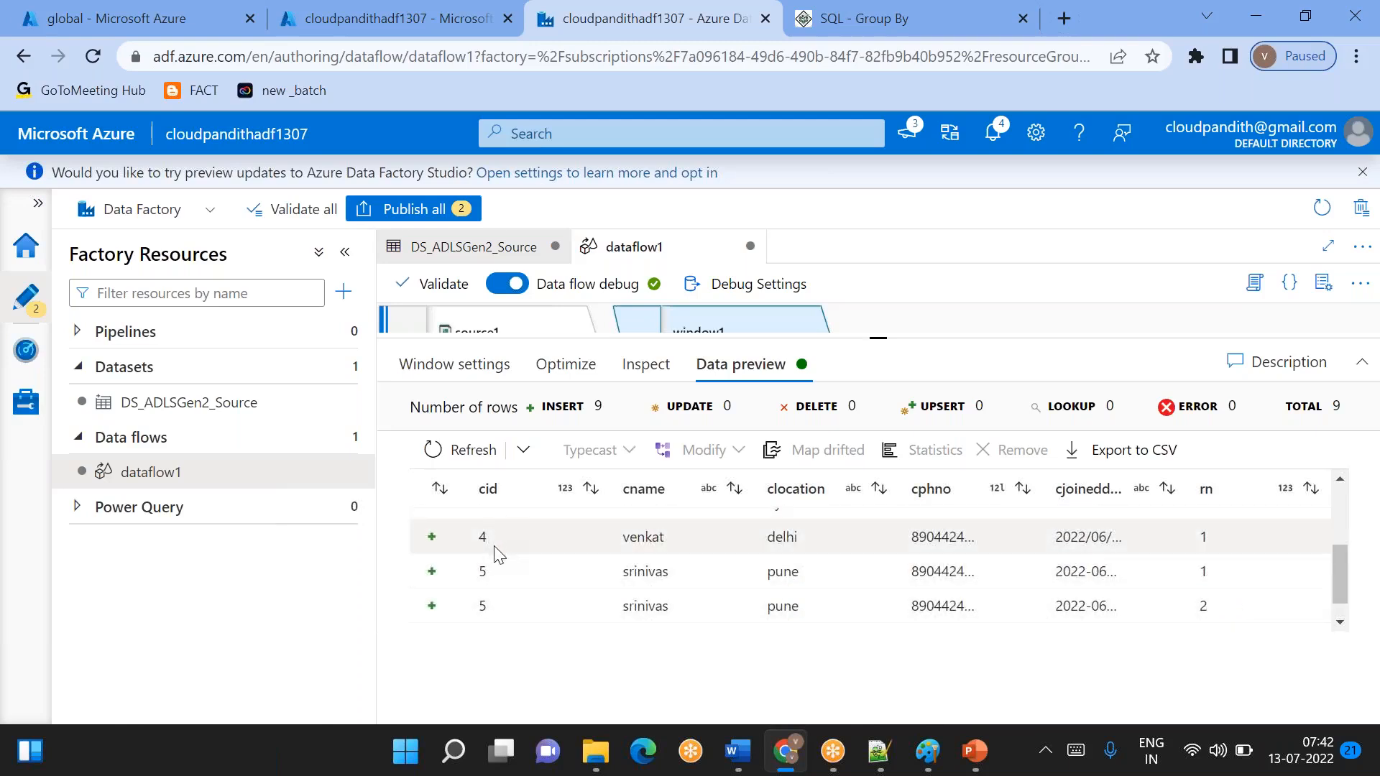
pyautogui.scroll(3, 670, 556)
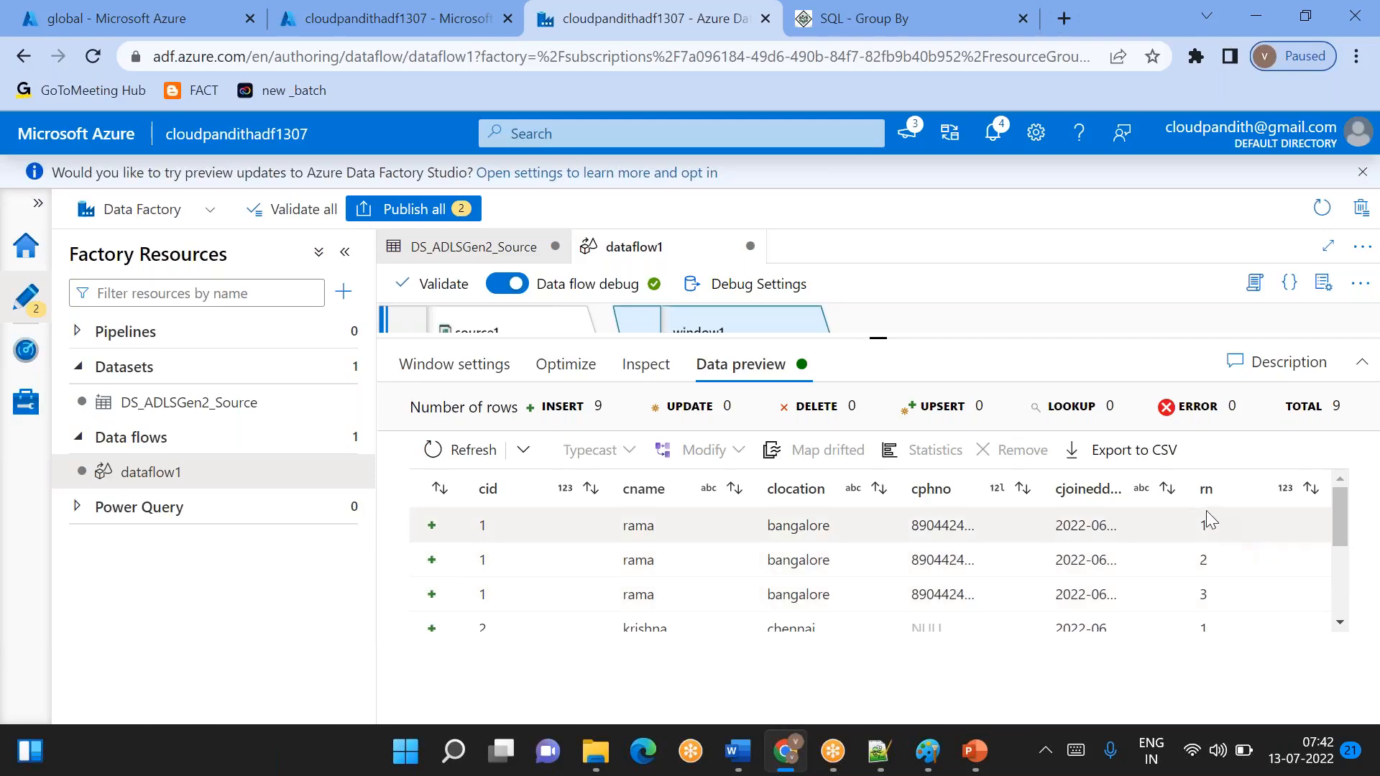
pyautogui.moveTo(474, 525); pyautogui.dragTo(1176, 594)
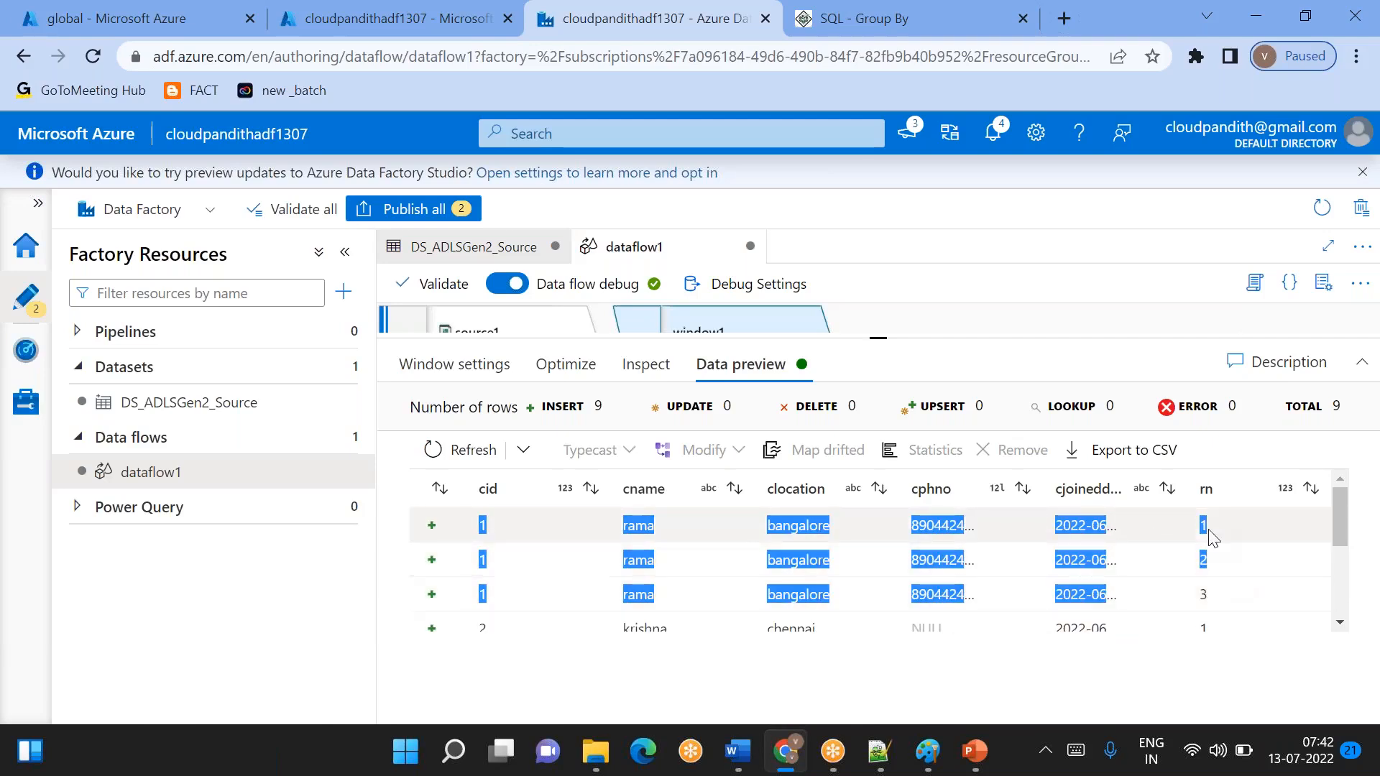
pyautogui.click(1218, 576)
pyautogui.scroll(-1, 1218, 576)
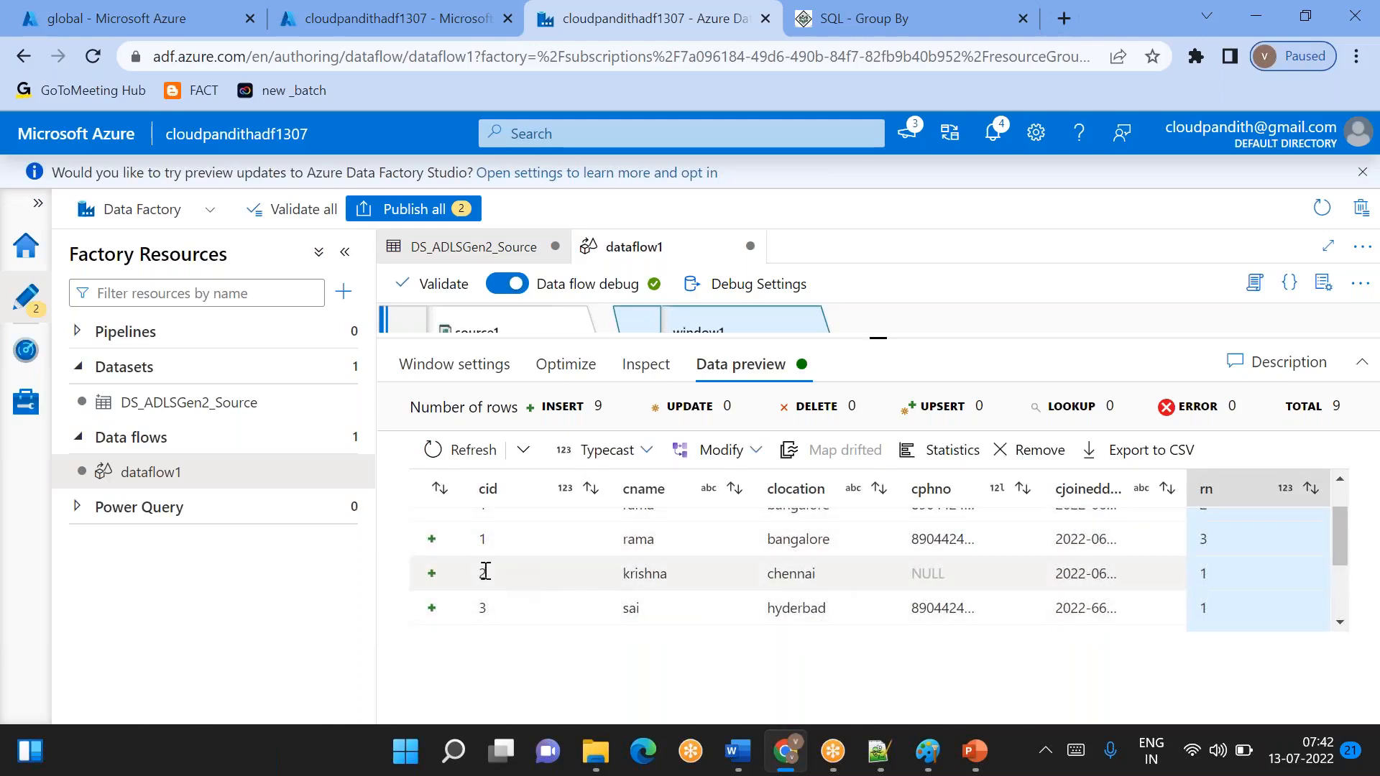
pyautogui.moveTo(484, 572); pyautogui.dragTo(638, 573)
pyautogui.click(1224, 570)
pyautogui.scroll(-2, 898, 568)
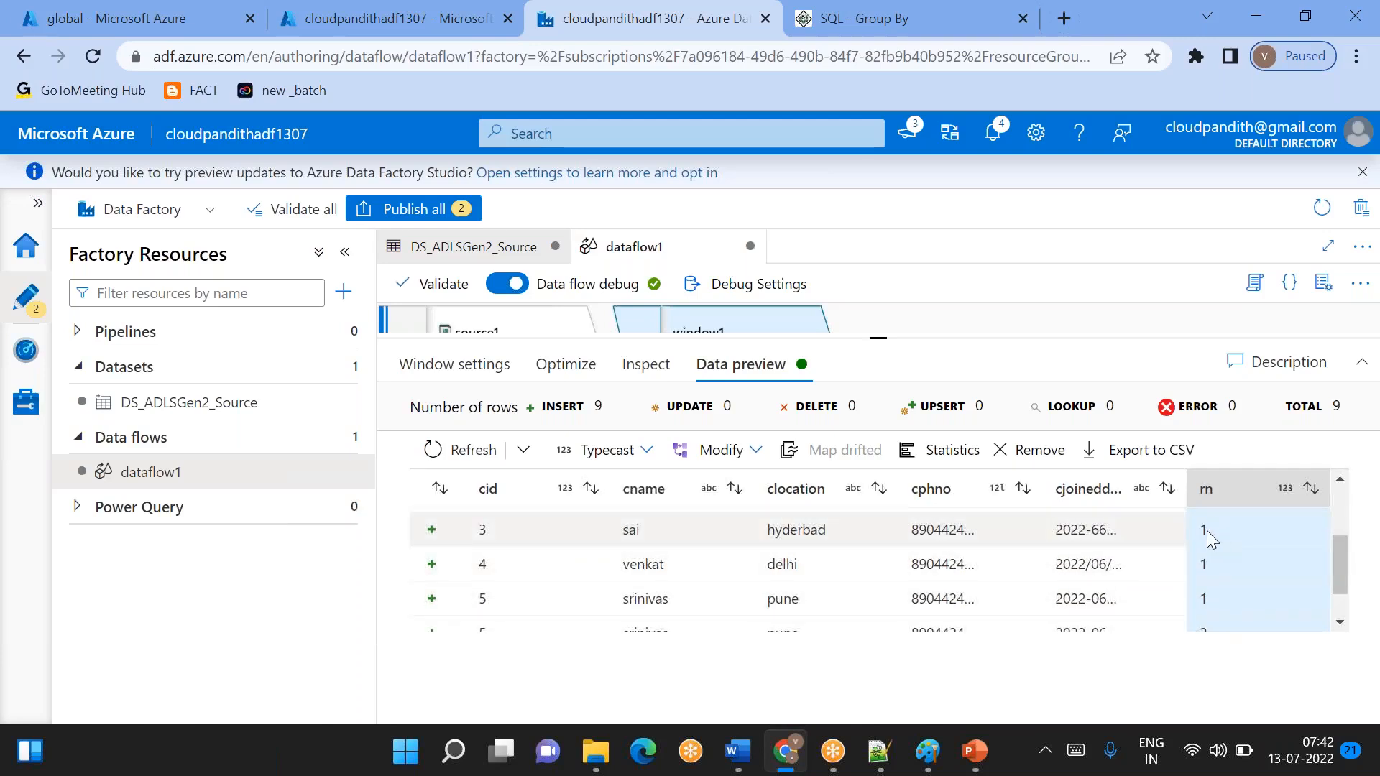
pyautogui.scroll(1, 1227, 575)
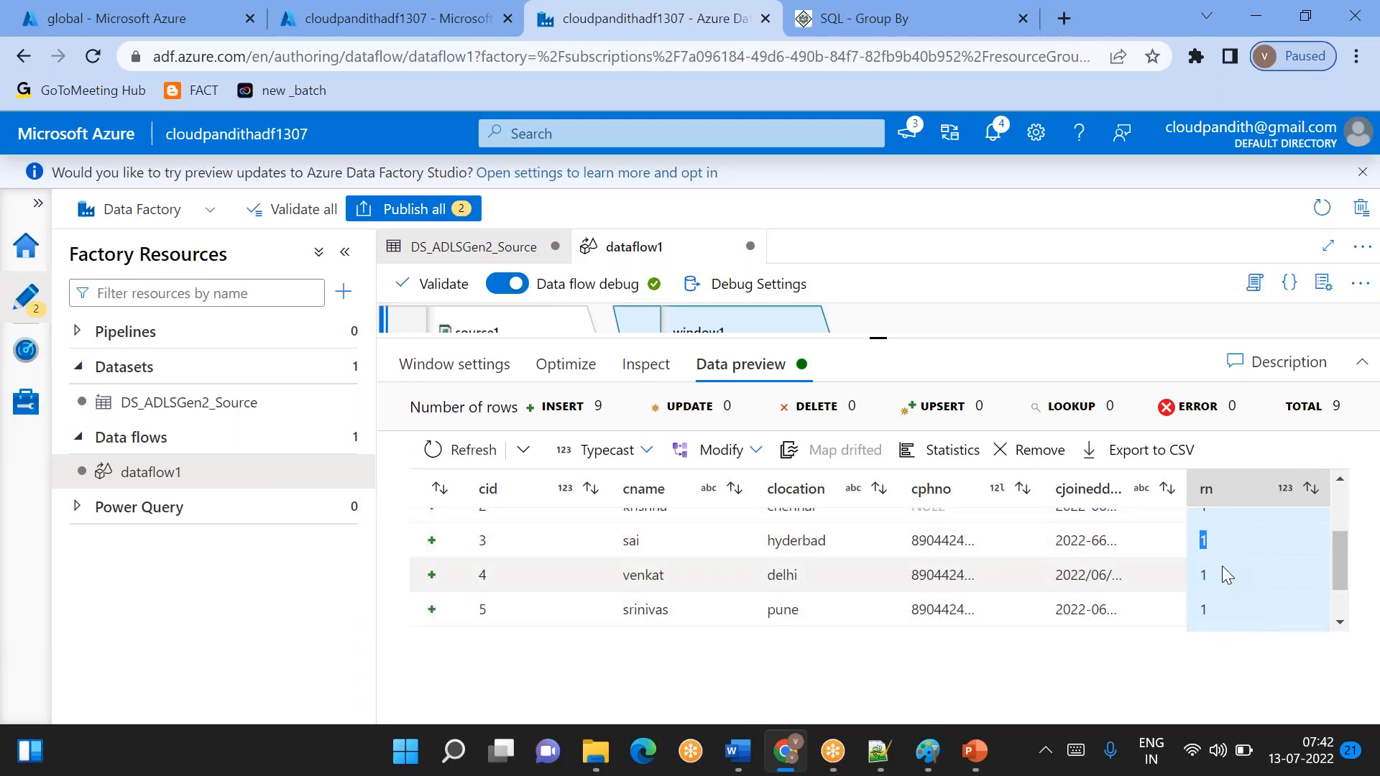
pyautogui.scroll(-2, 1222, 567)
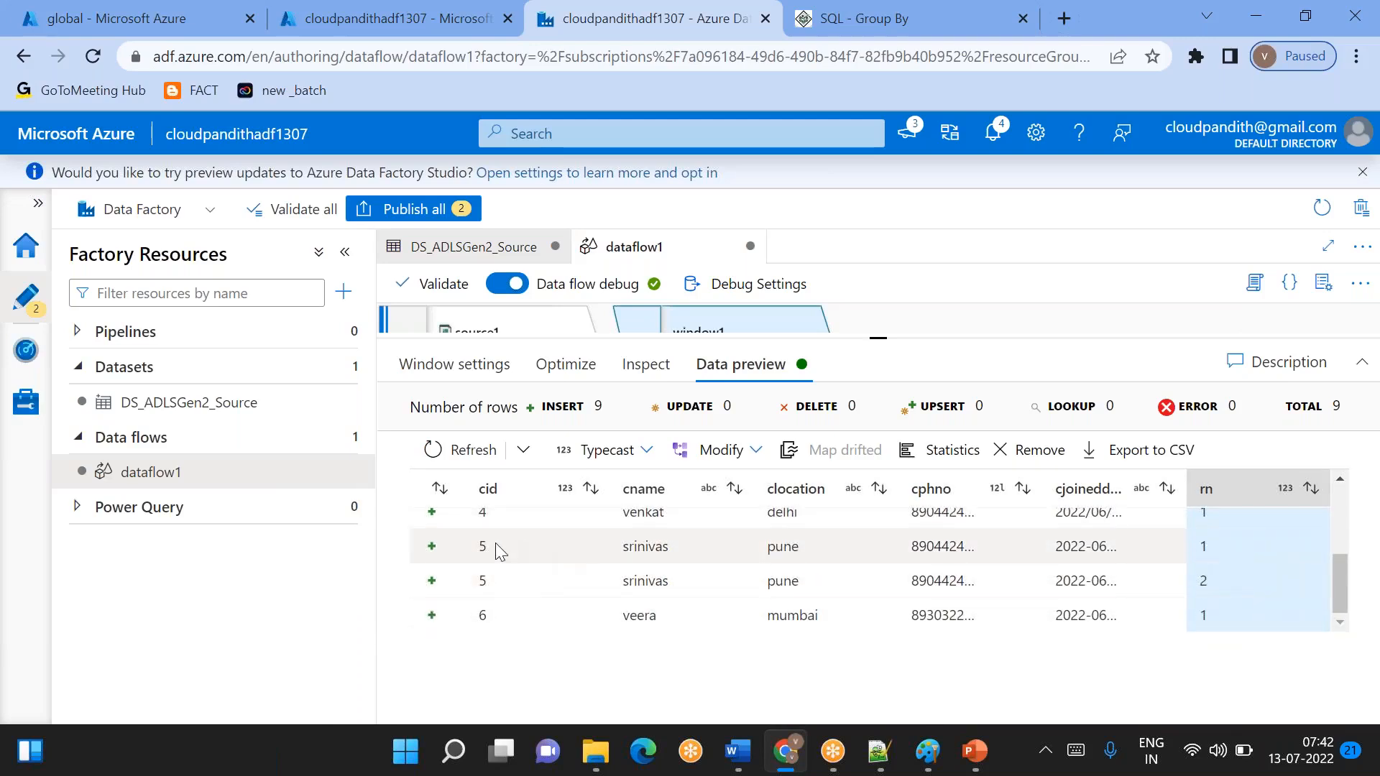
pyautogui.moveTo(475, 552); pyautogui.dragTo(1156, 548)
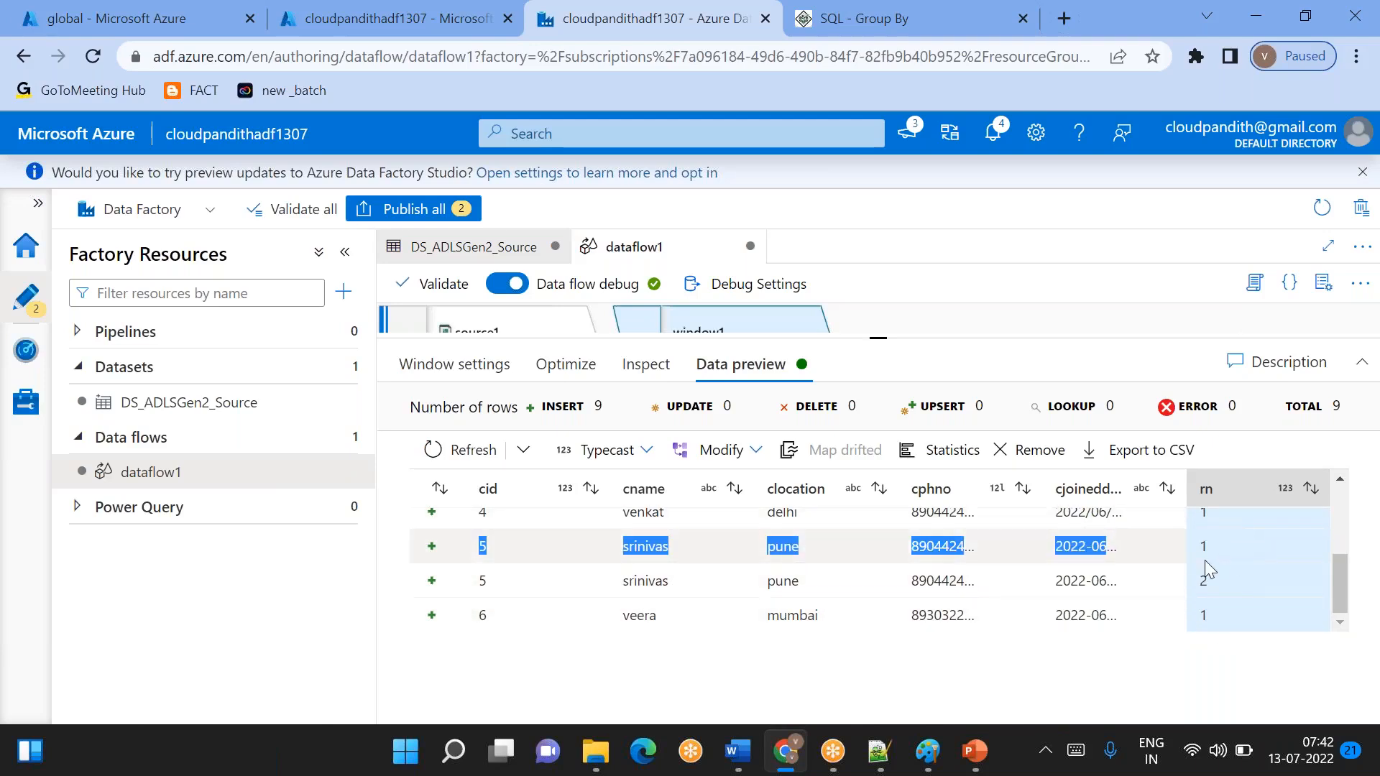
pyautogui.doubleClick(1211, 619)
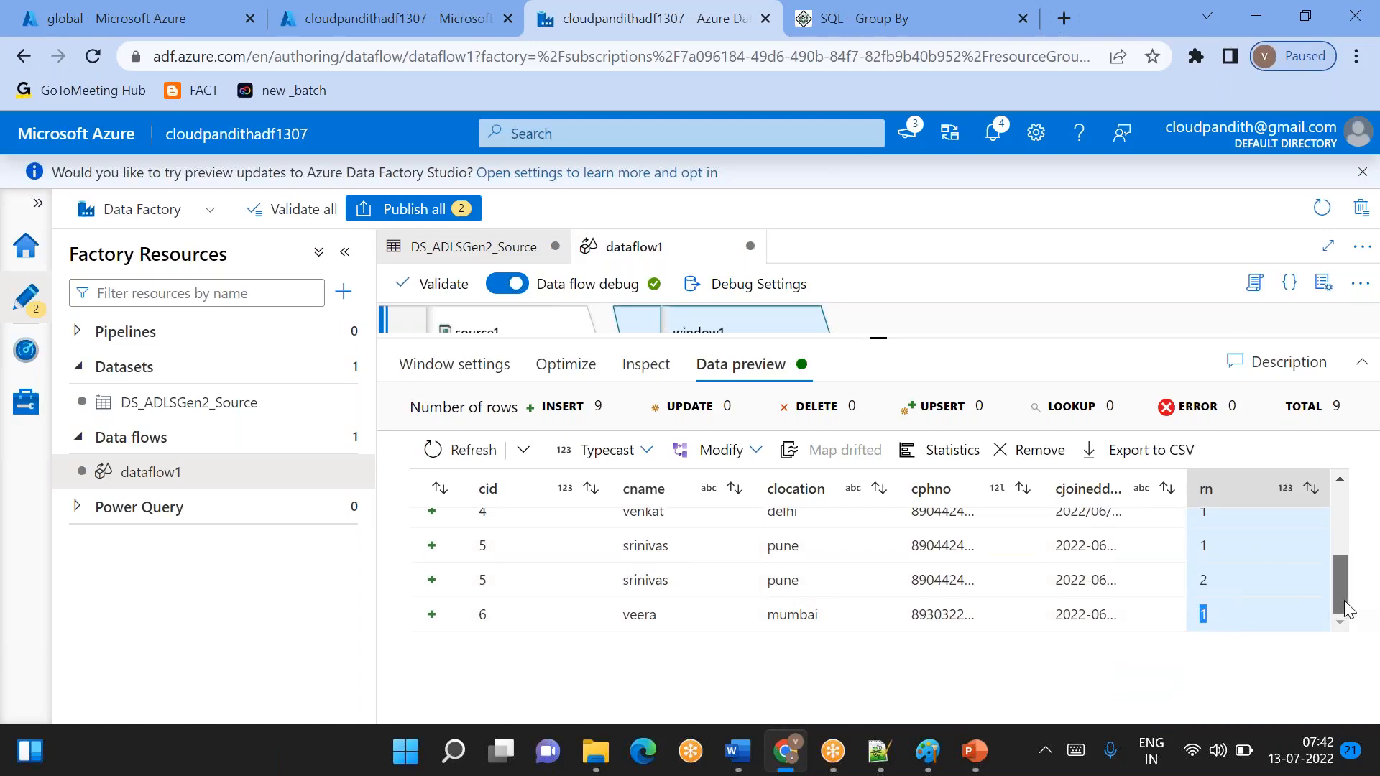
pyautogui.click(1205, 545)
pyautogui.doubleClick(1205, 545)
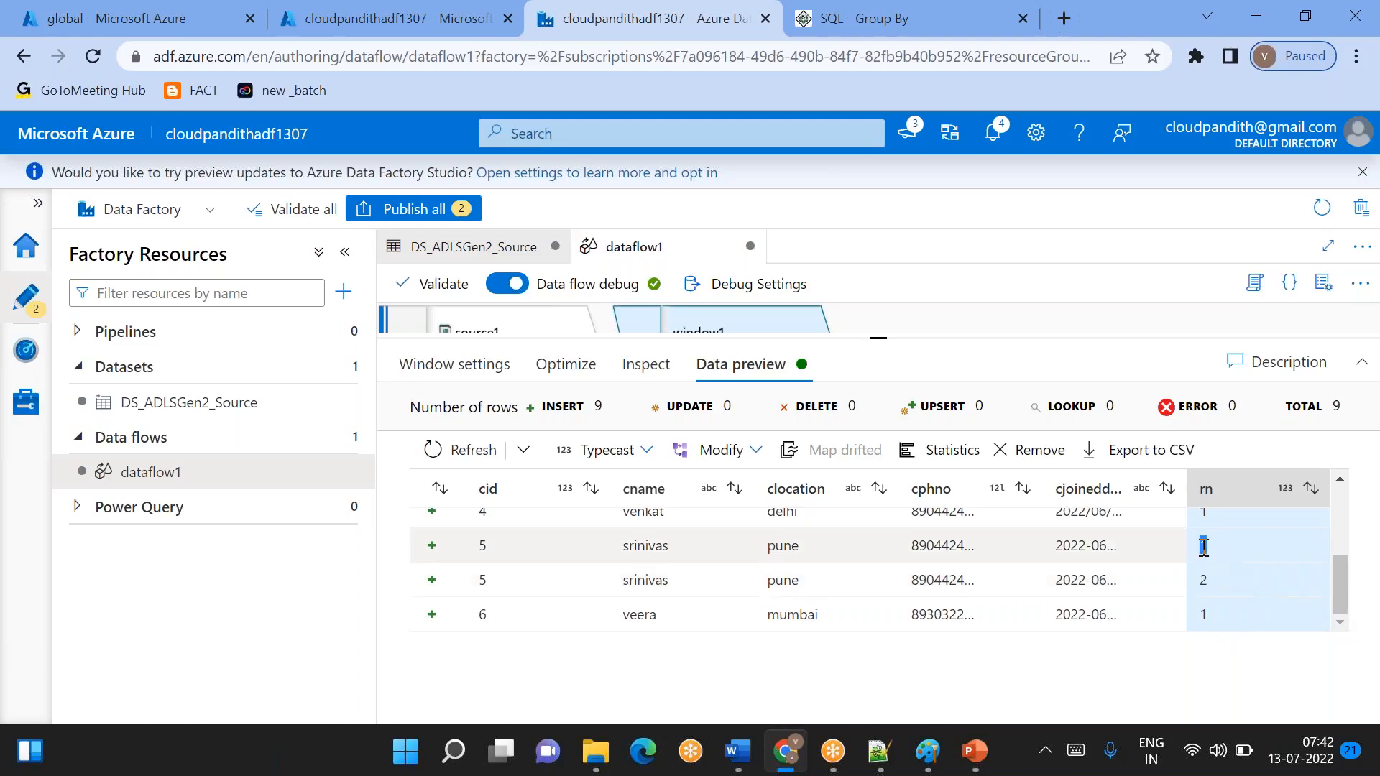
pyautogui.click(1209, 581)
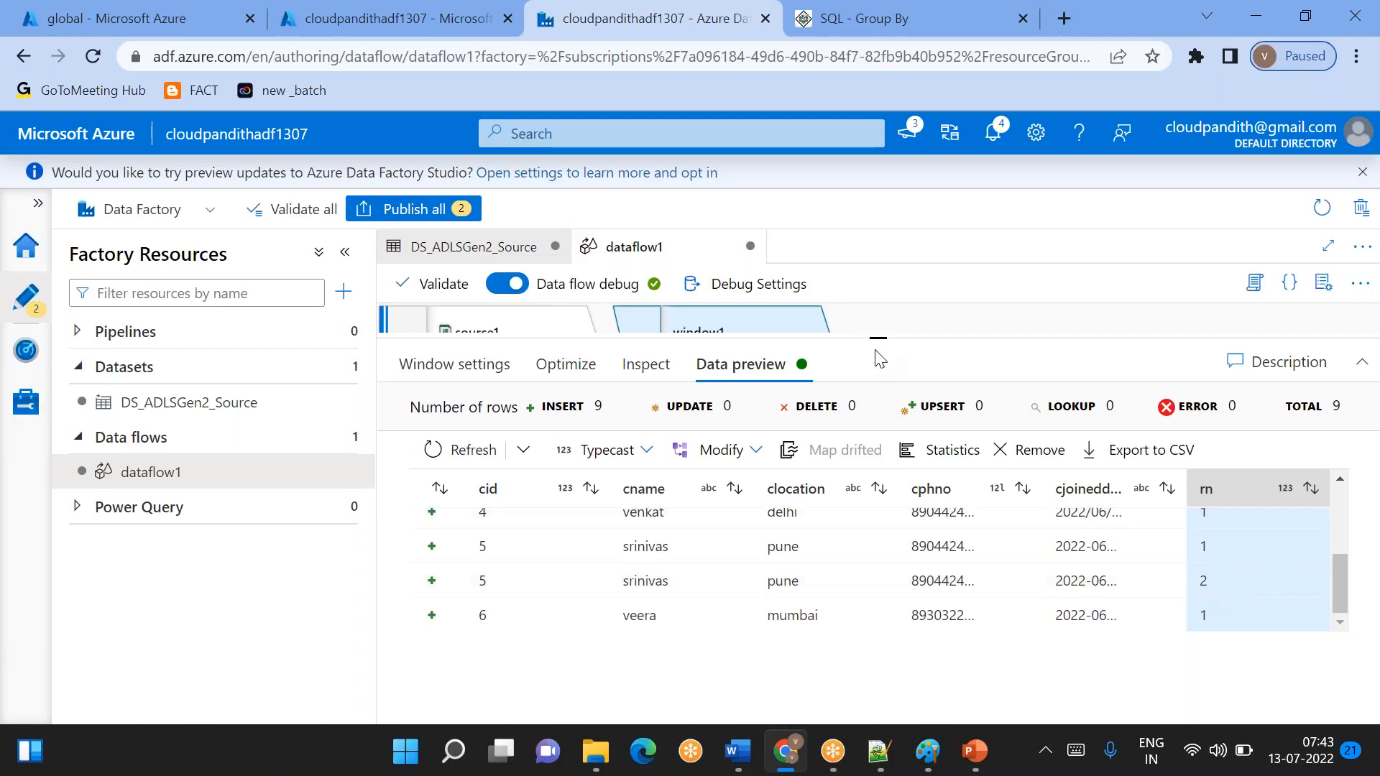
# - Add a Derived Column transformation after window1
pyautogui.moveTo(878, 332); pyautogui.dragTo(877, 435)
pyautogui.click(836, 408)
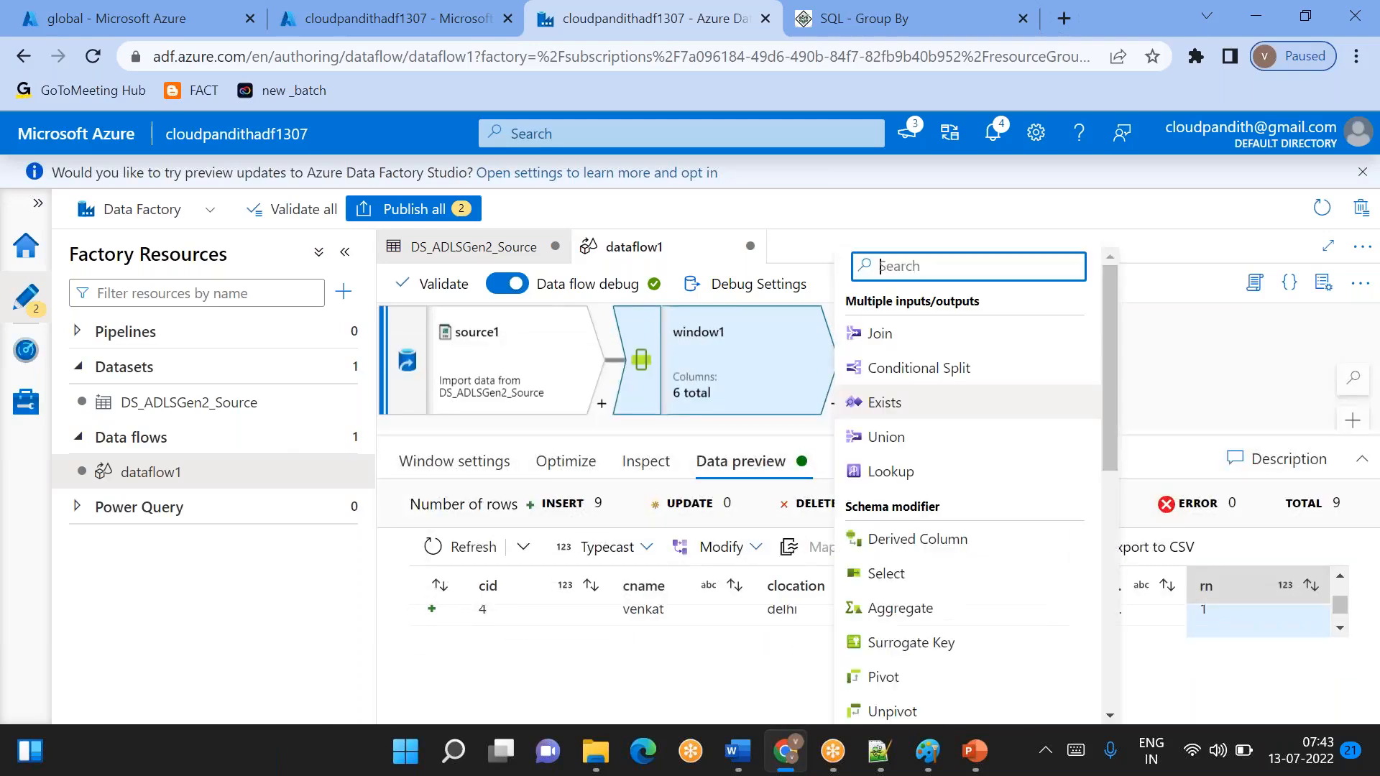
pyautogui.click(920, 550)
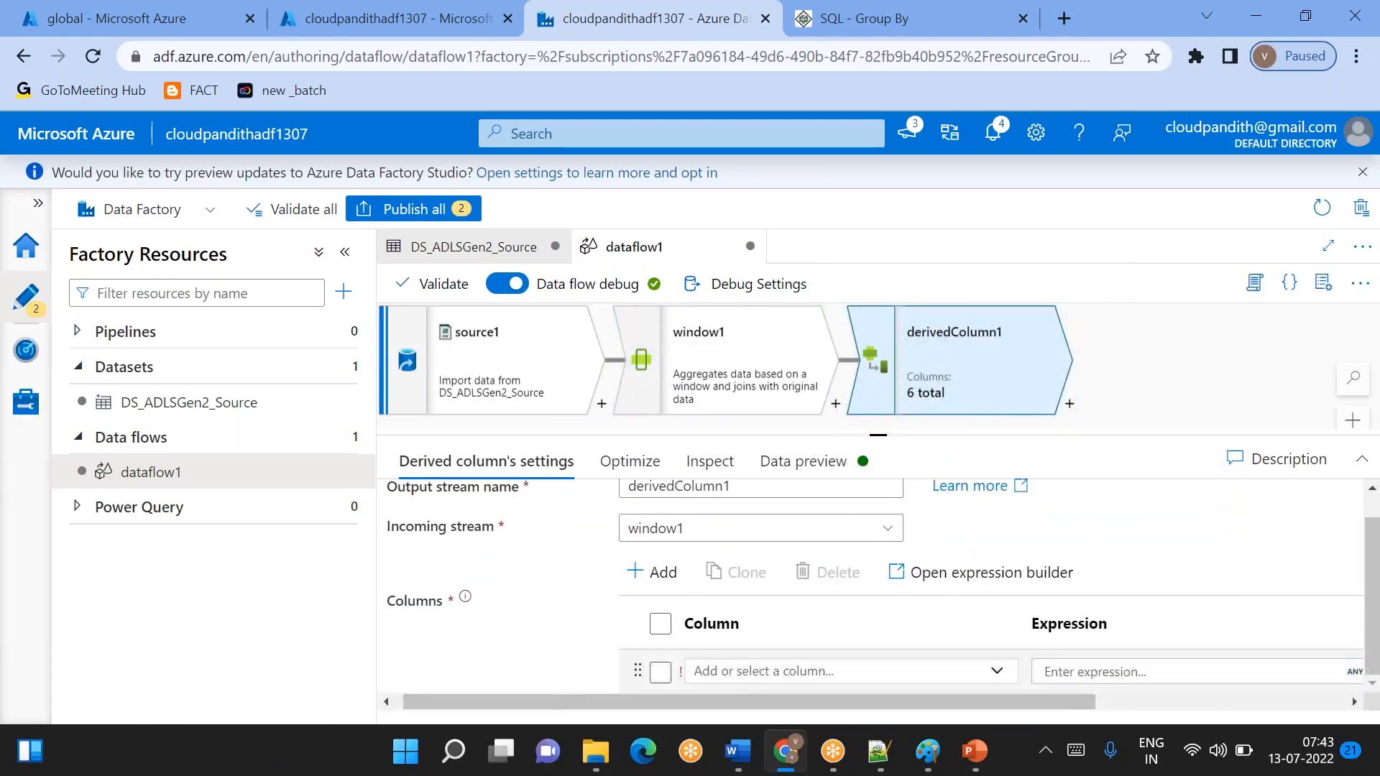
# - Rename window1's rn window column to duplicate_check
pyautogui.click(710, 366)
pyautogui.click(475, 461)
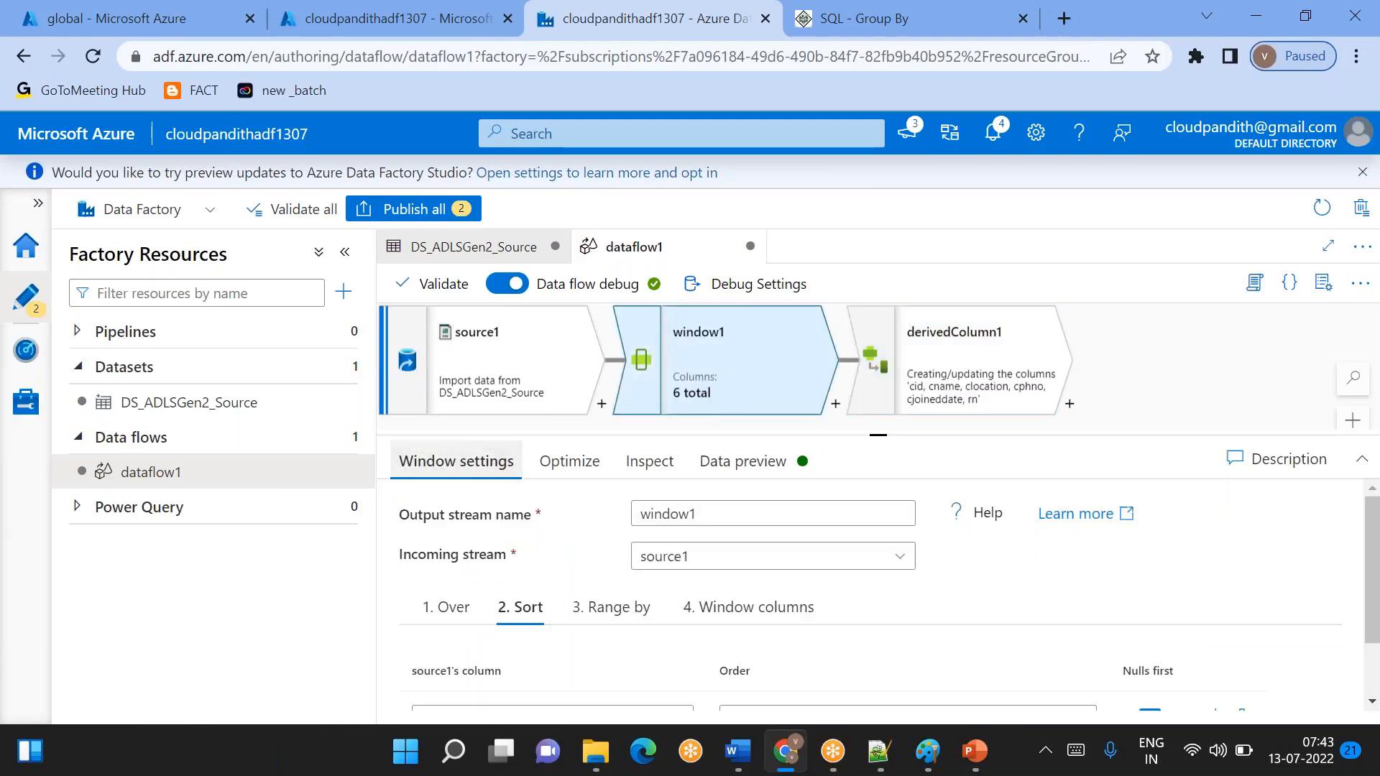
pyautogui.scroll(-1, 654, 618)
pyautogui.click(693, 549)
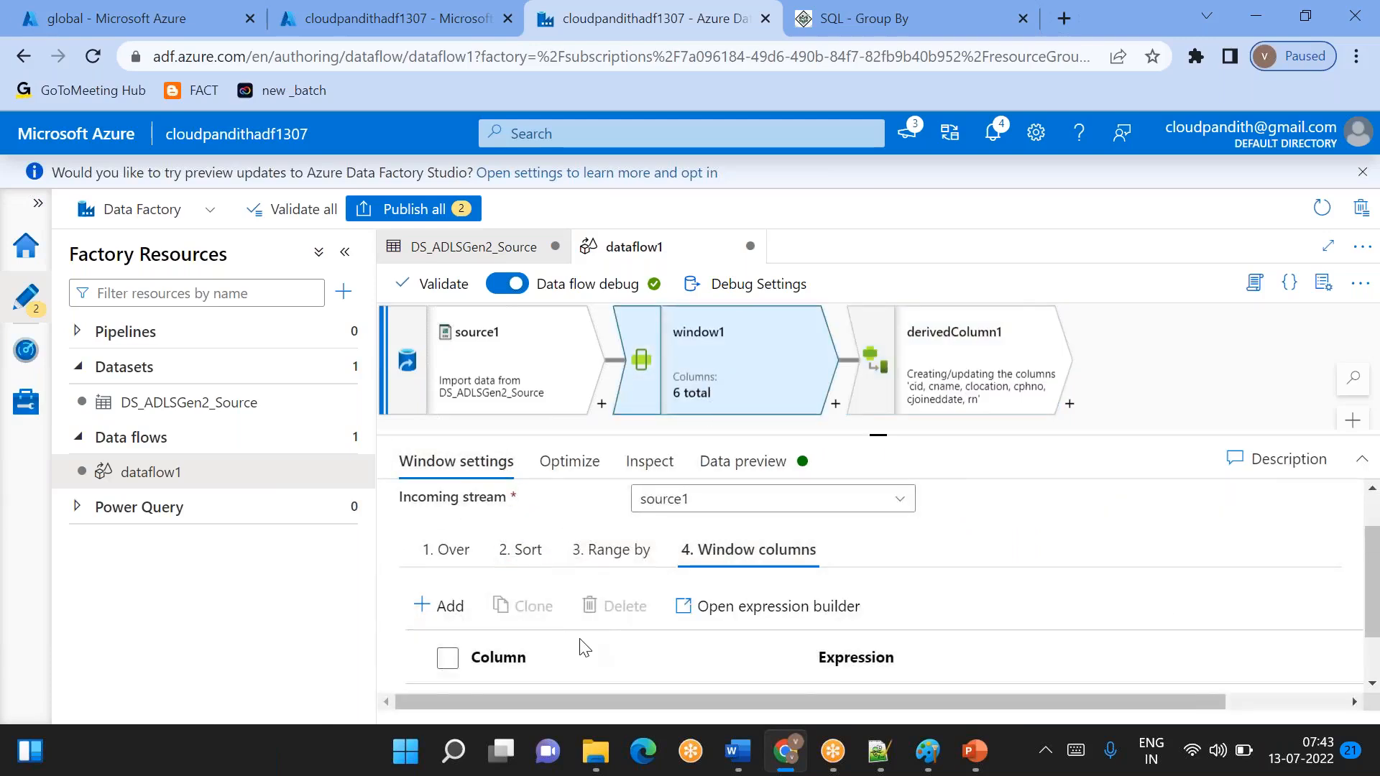
pyautogui.scroll(-1, 583, 647)
pyautogui.click(511, 633)
pyautogui.press('BackSpace')
pyautogui.press('BackSpace')
pyautogui.write('duplicate_check')
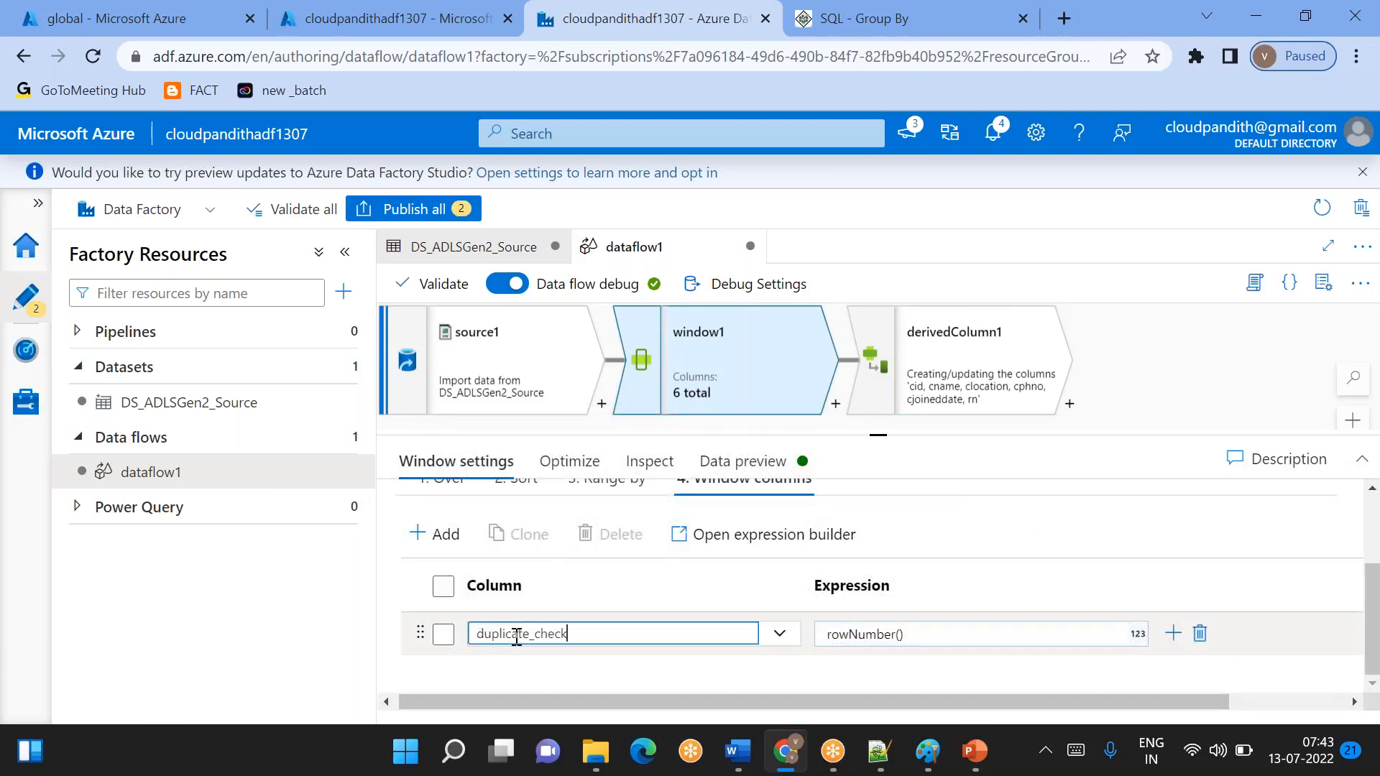
# - Refresh the window1 data preview and examine the duplicate_check values down to the last row
pyautogui.click(741, 462)
pyautogui.click(475, 548)
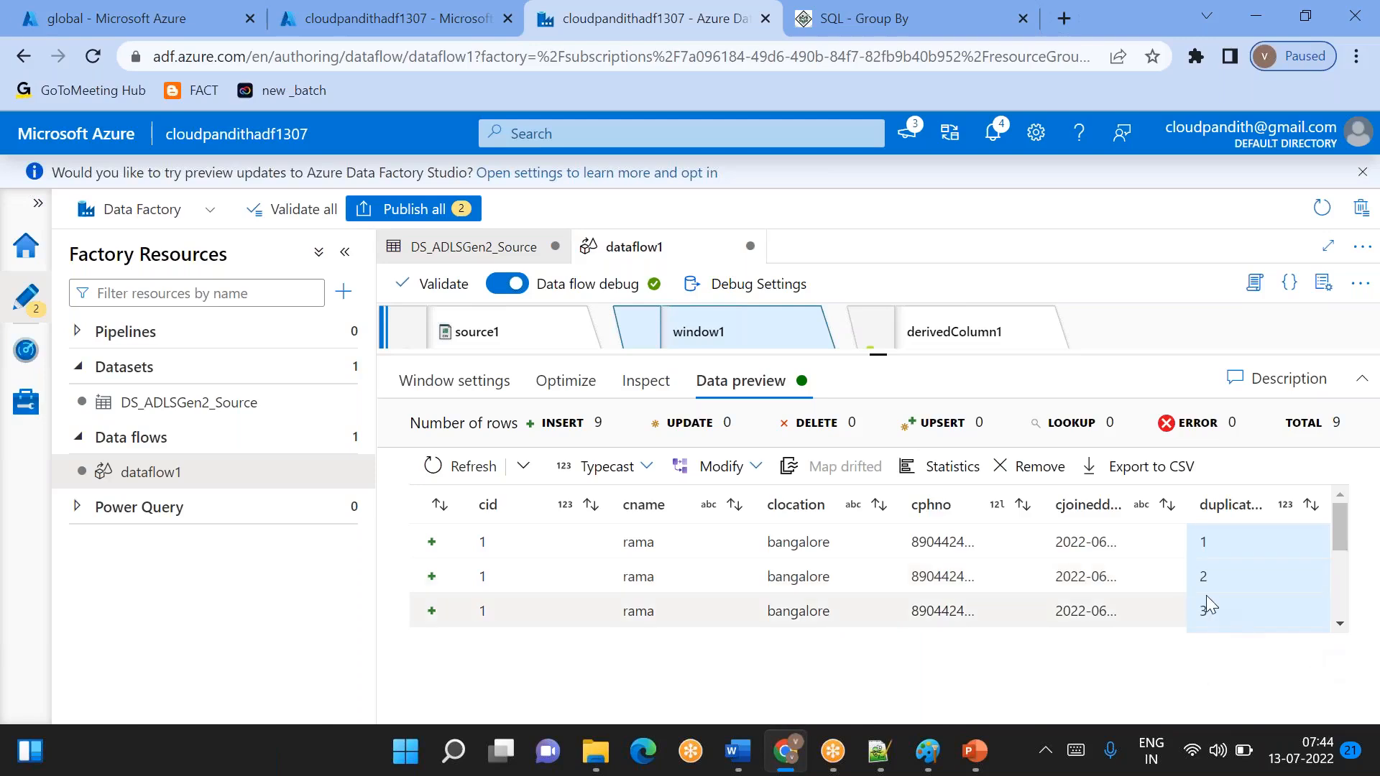
pyautogui.scroll(-1, 1206, 596)
pyautogui.scroll(-3, 1206, 595)
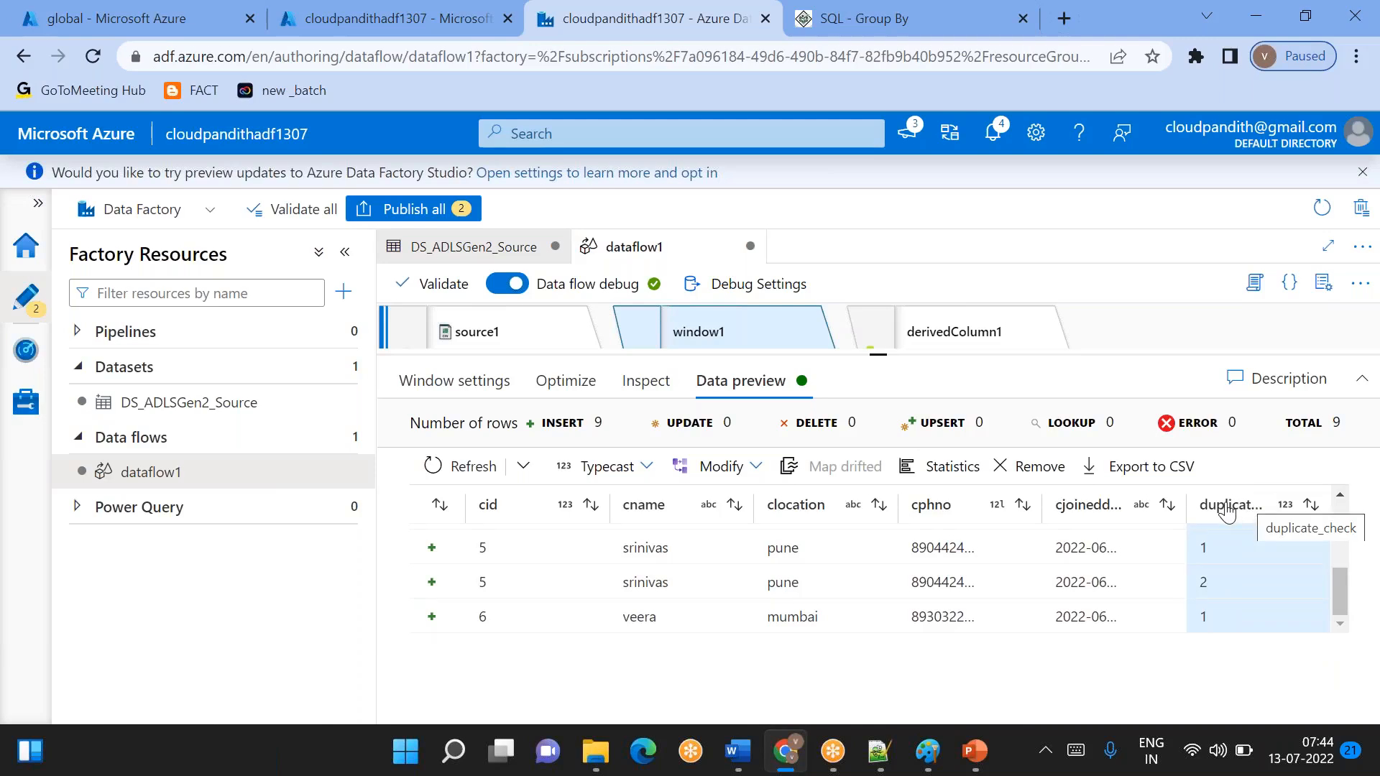
# - Name the new column in derivedColumn1 null_check
pyautogui.click(943, 344)
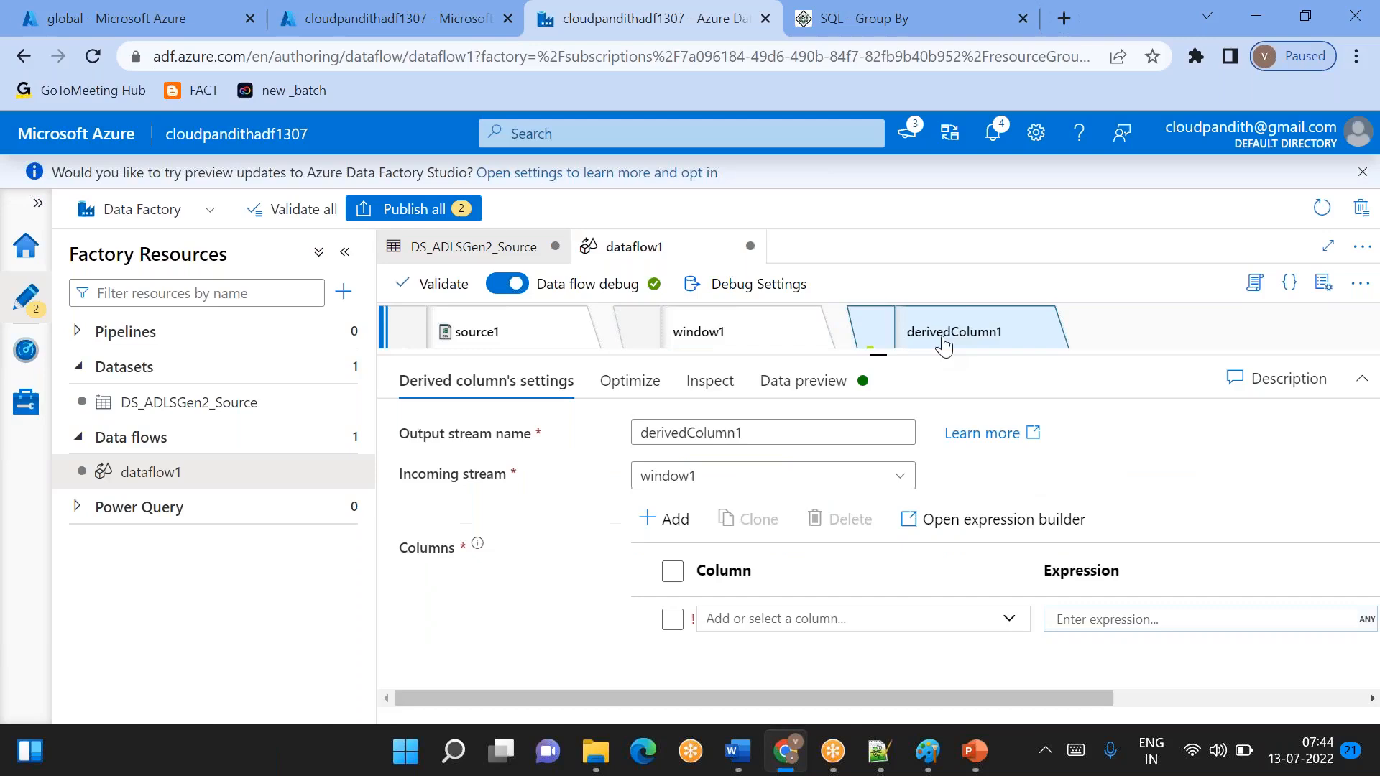
pyautogui.click(730, 621)
pyautogui.write('null_Check')
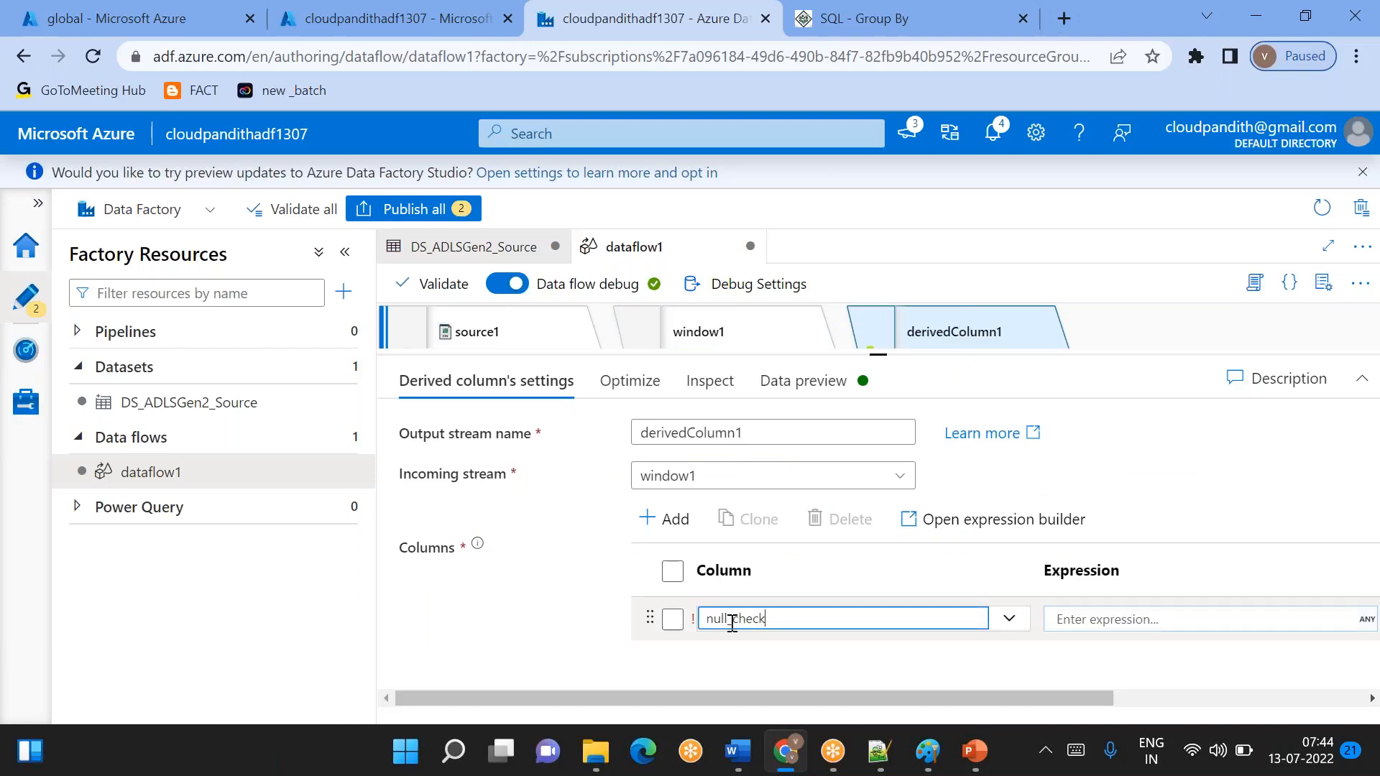
# - Open the expression builder for null_check, enlarge the expression area and insert an iif function template
pyautogui.click(1053, 619)
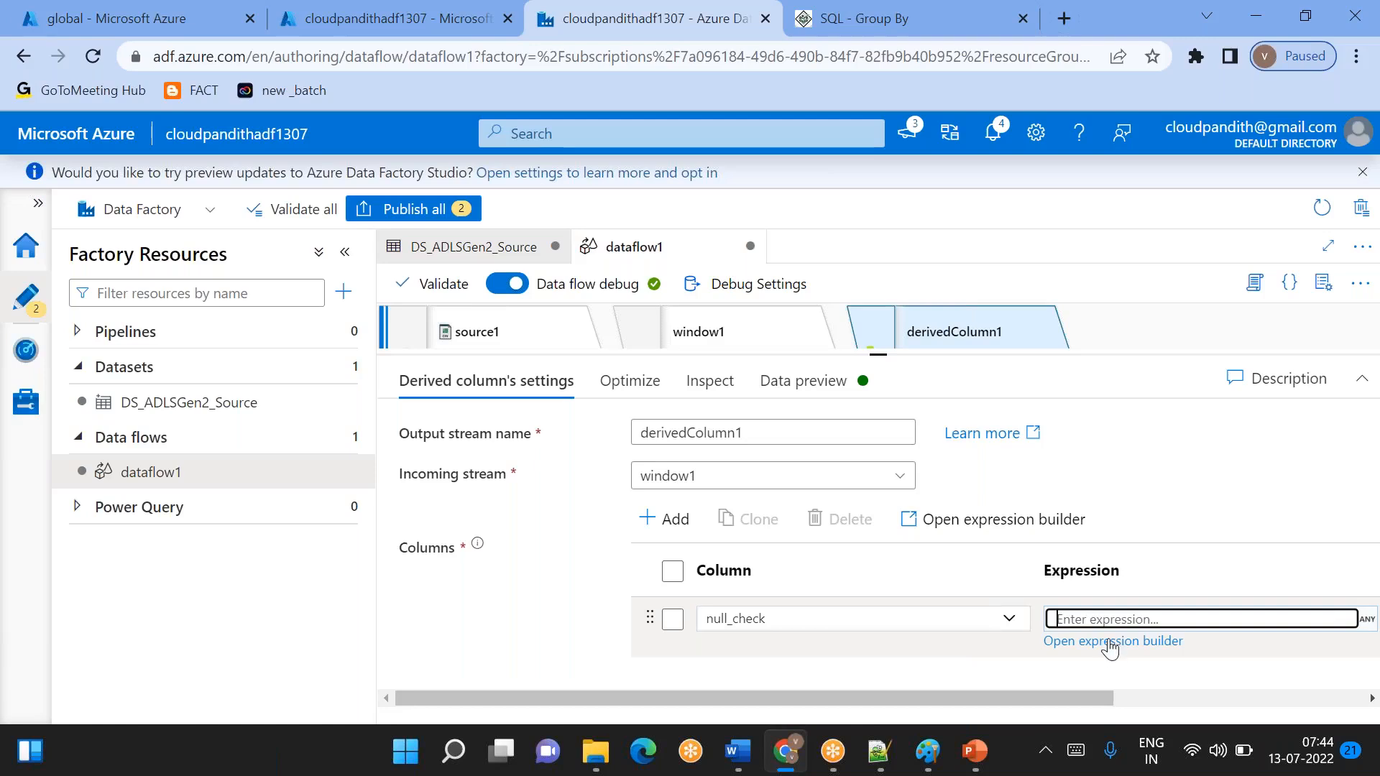
pyautogui.click(1110, 642)
pyautogui.click(1088, 619)
pyautogui.click(1083, 645)
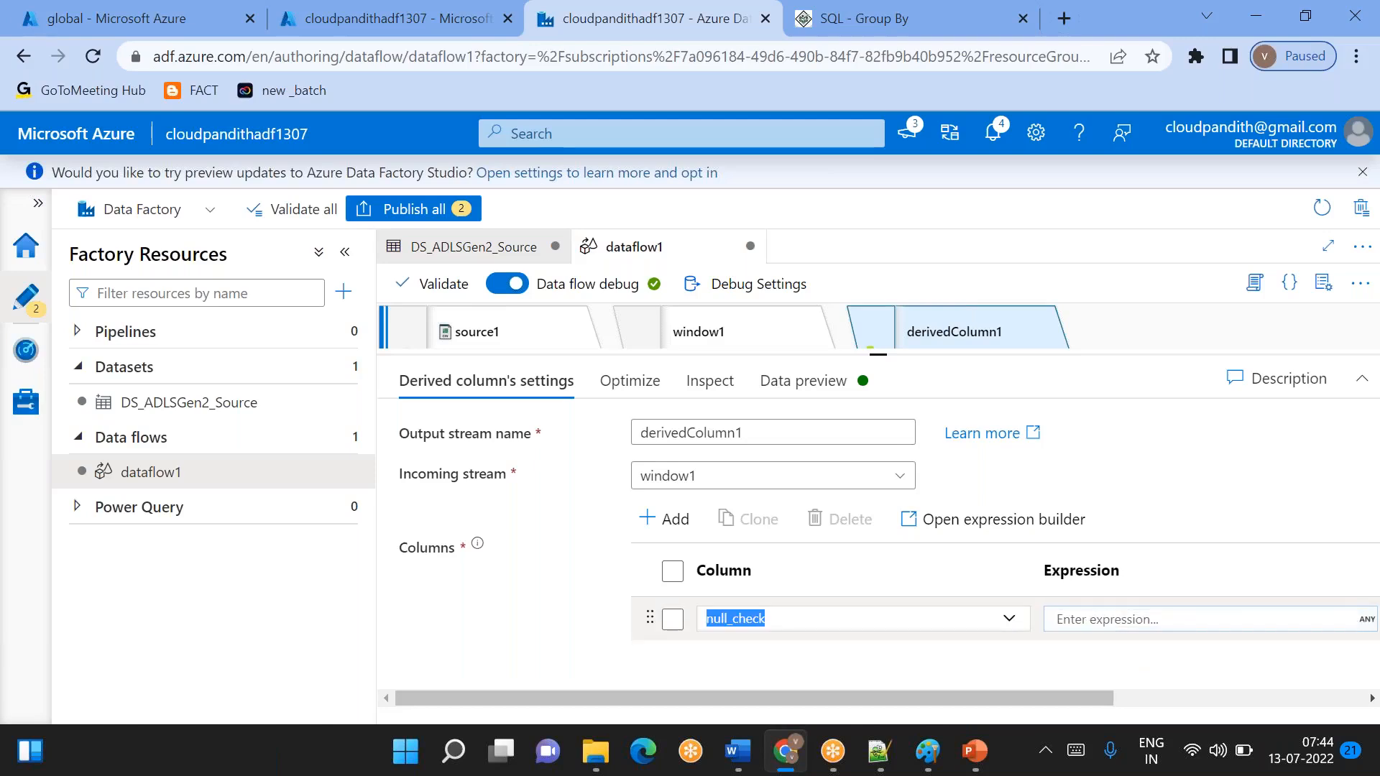
pyautogui.click(1072, 619)
pyautogui.click(1098, 642)
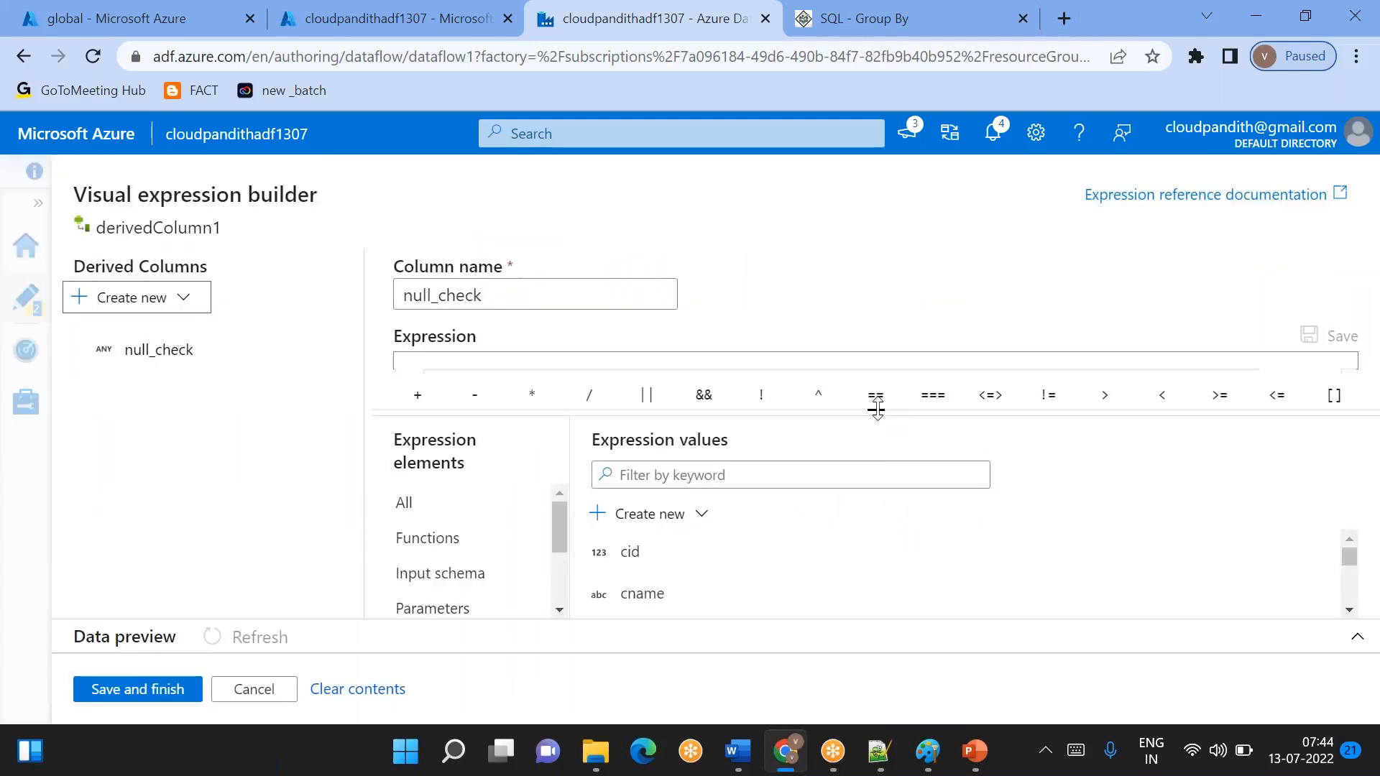
pyautogui.moveTo(878, 410); pyautogui.dragTo(876, 458)
pyautogui.click(662, 375)
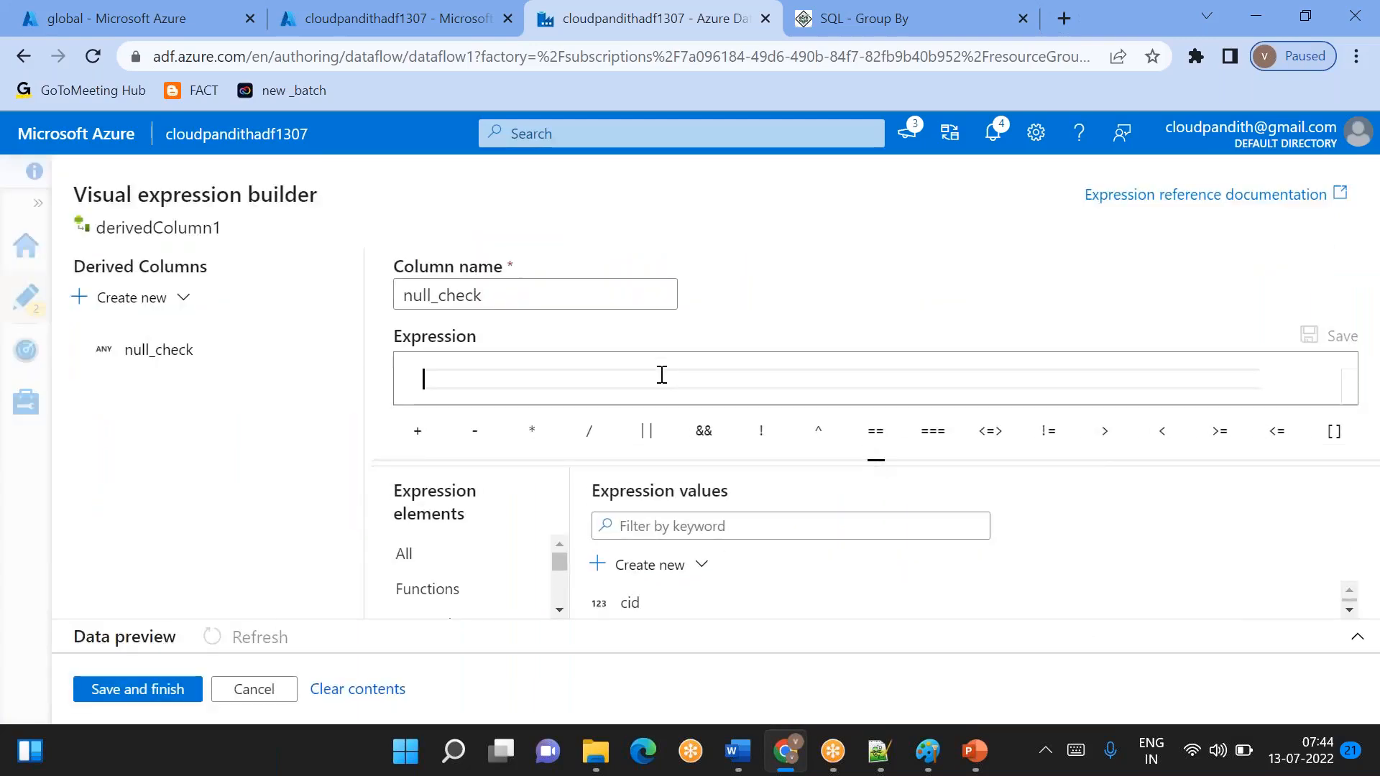
pyautogui.write('i')
pyautogui.press('Return')
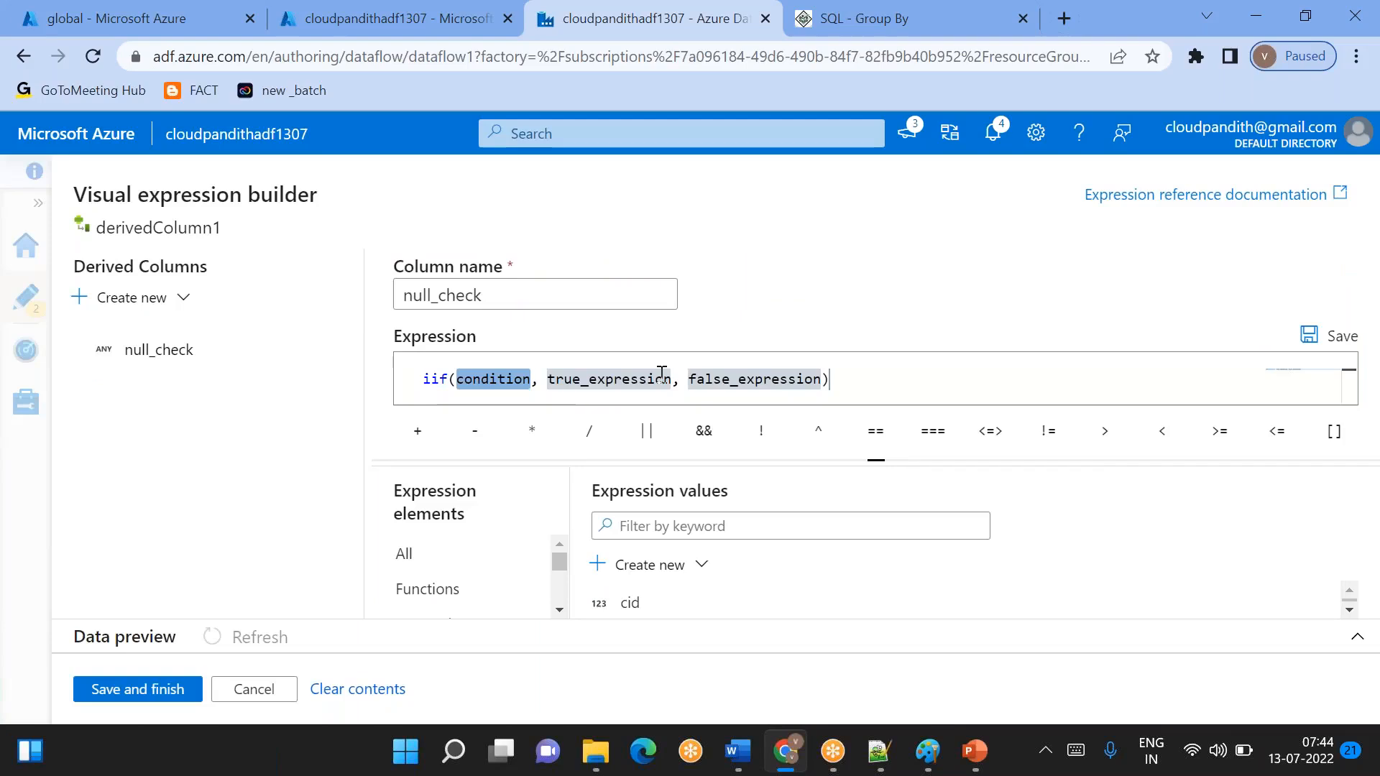
# - Replace the condition in the null_check iif expression with isNull(cphno)
pyautogui.scroll(-3, 703, 608)
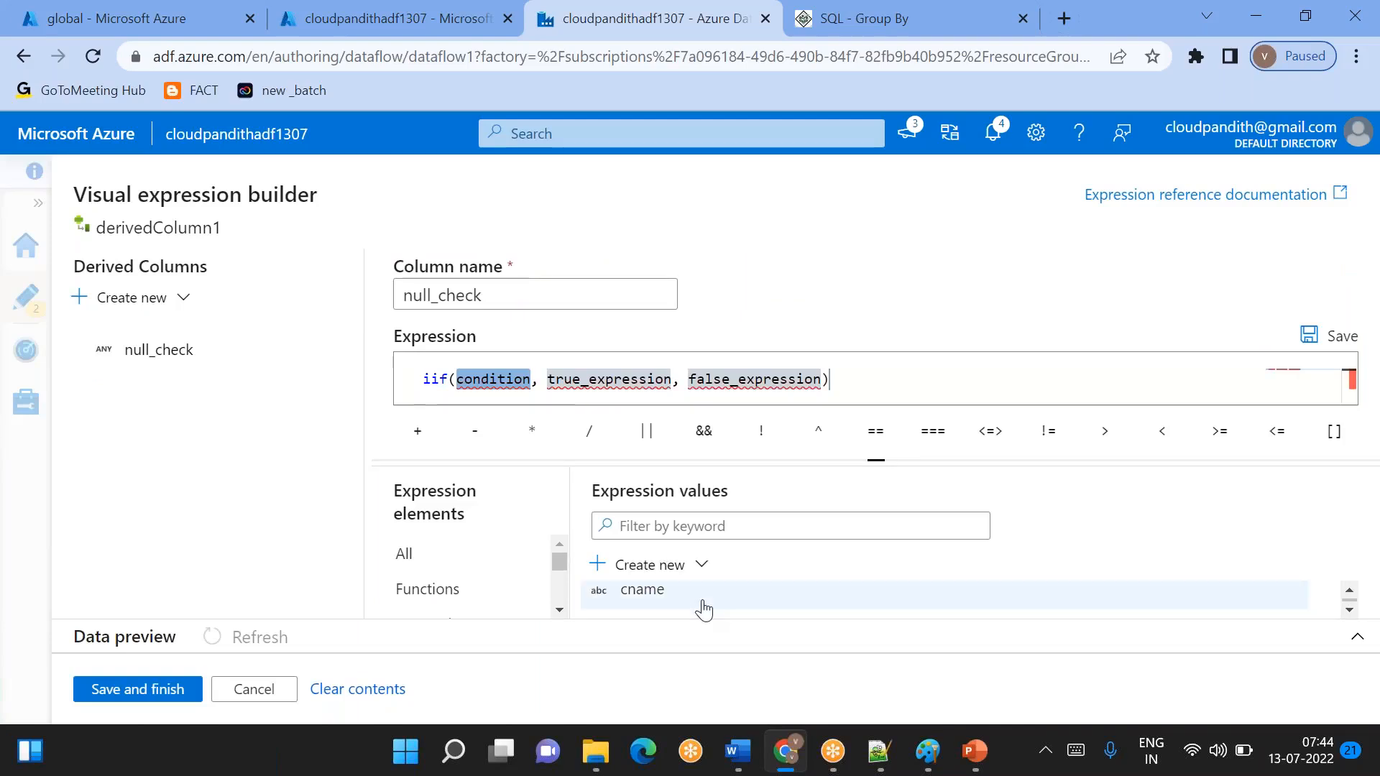
pyautogui.scroll(-2, 703, 609)
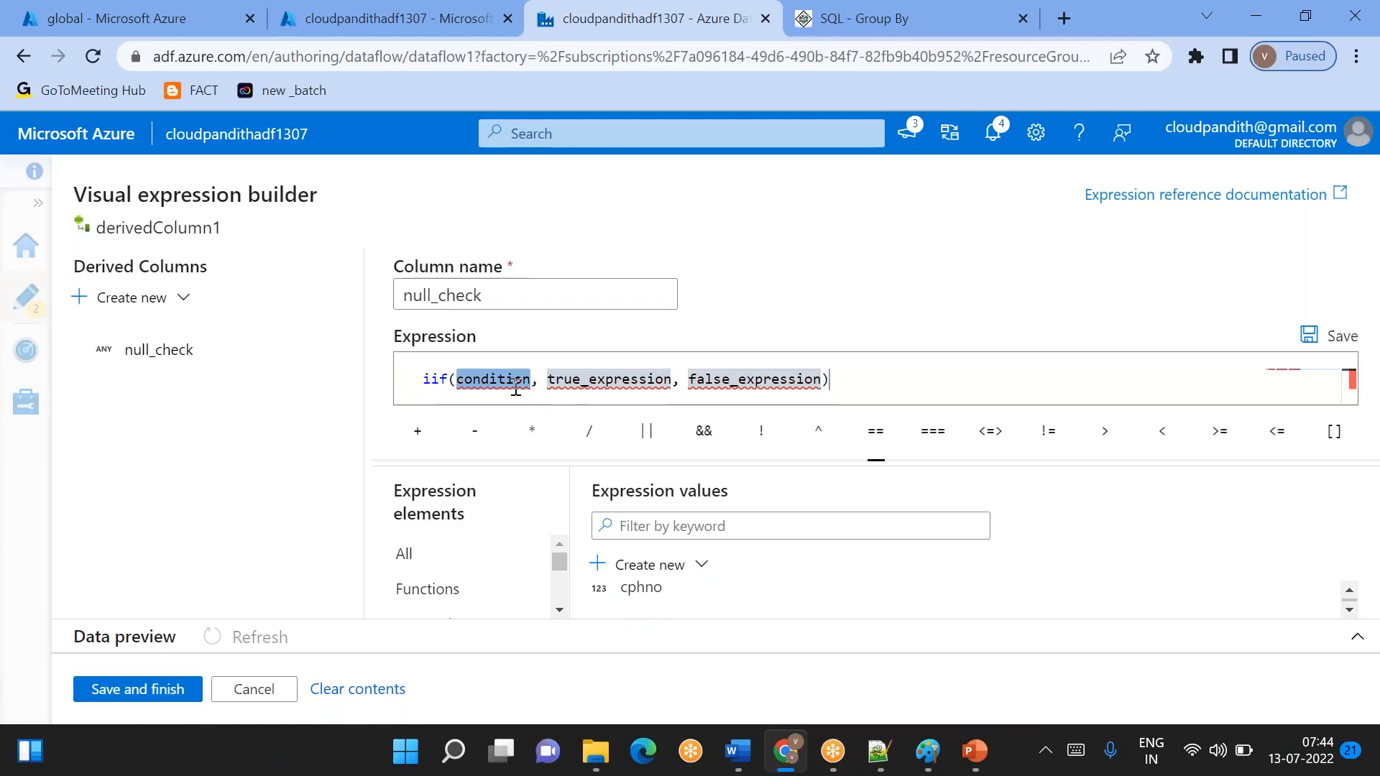
pyautogui.press('BackSpace')
pyautogui.write('isnU')
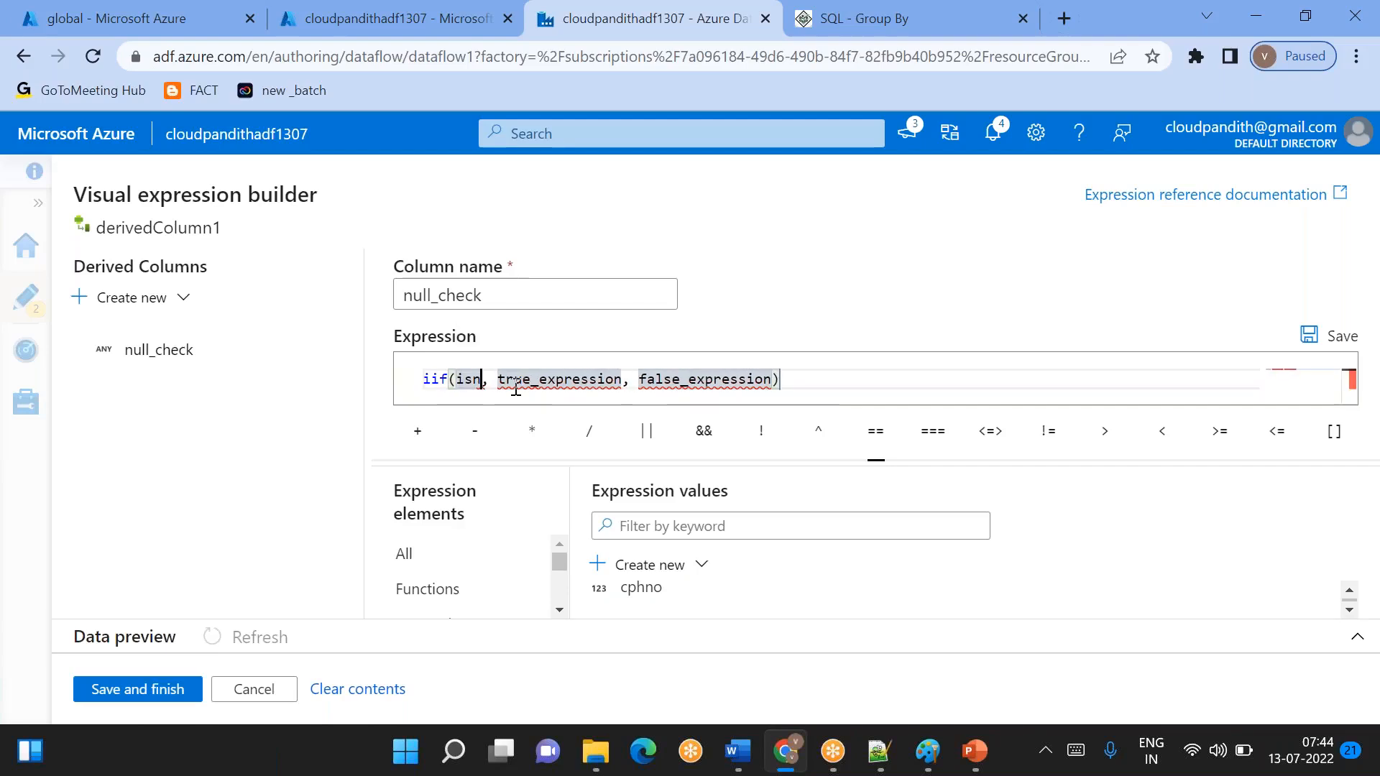
pyautogui.write('LL')
pyautogui.press('BackSpace')
pyautogui.press('BackSpace')
pyautogui.press('BackSpace')
pyautogui.press('BackSpace')
pyautogui.write('N')
pyautogui.press('Tab')
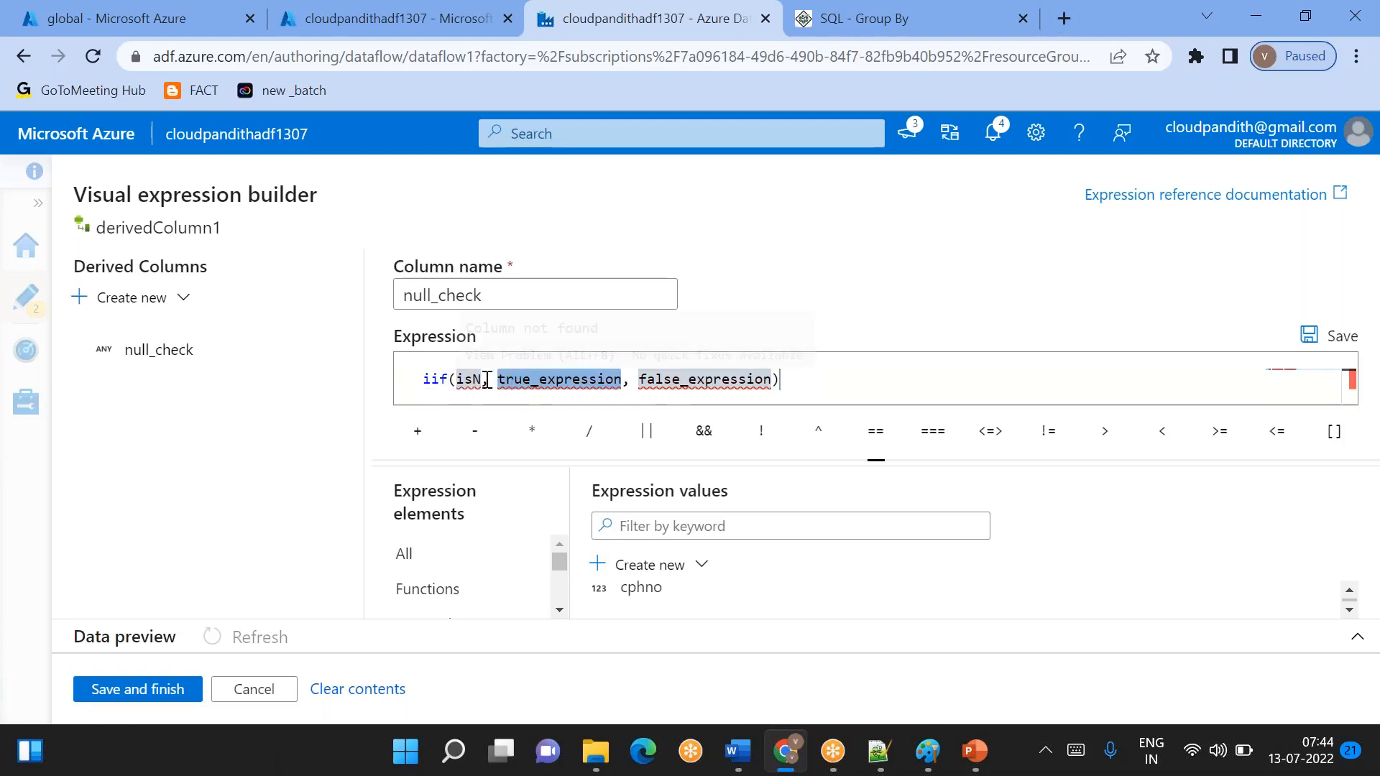
pyautogui.click(489, 379)
pyautogui.write('u')
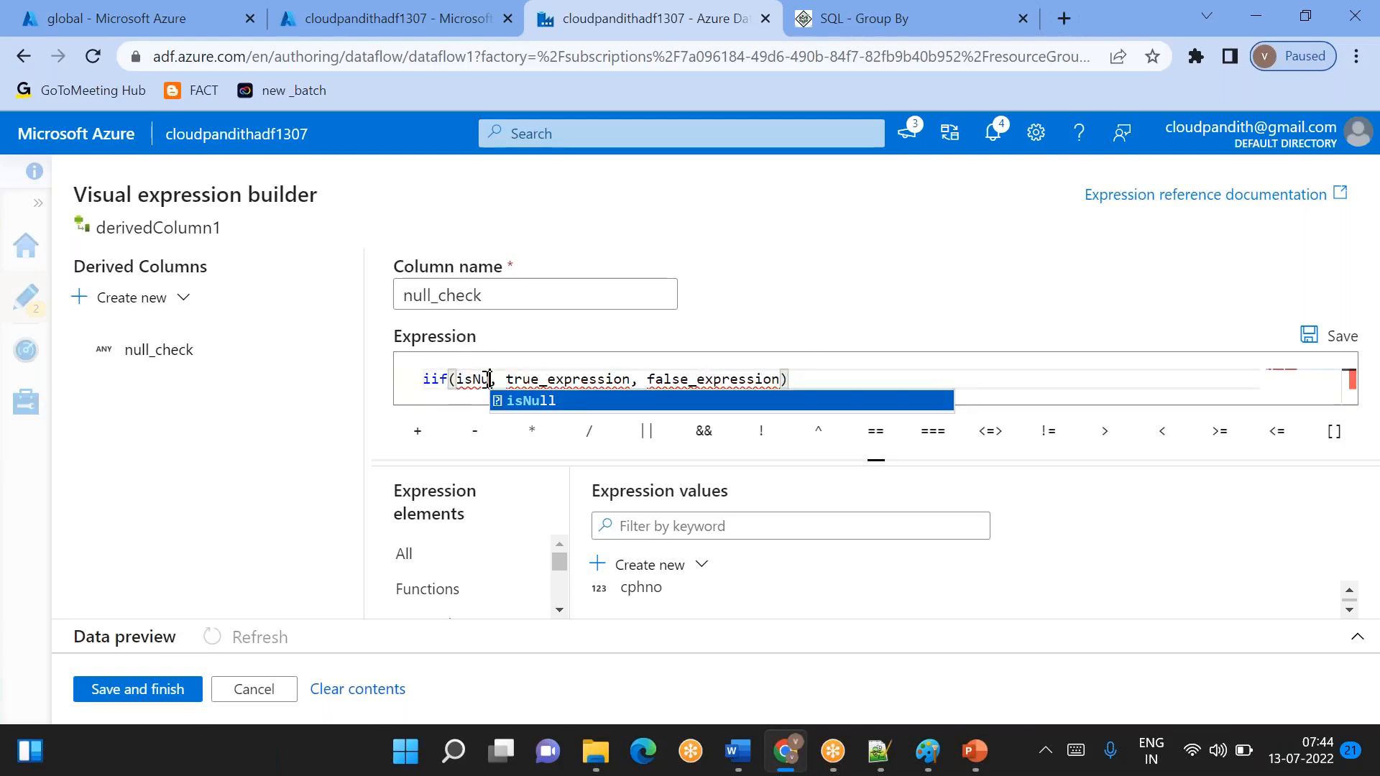
pyautogui.press('Return')
pyautogui.press('BackSpace')
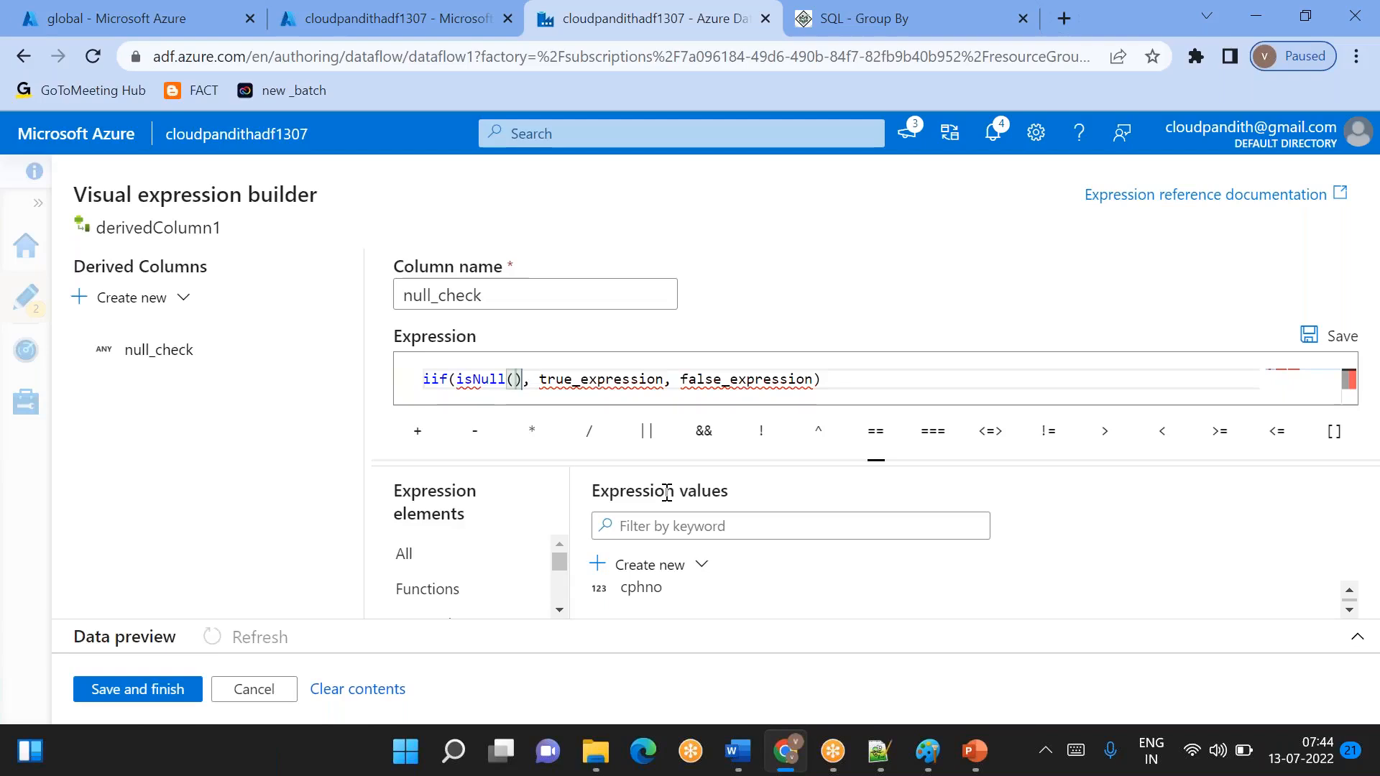
pyautogui.click(641, 592)
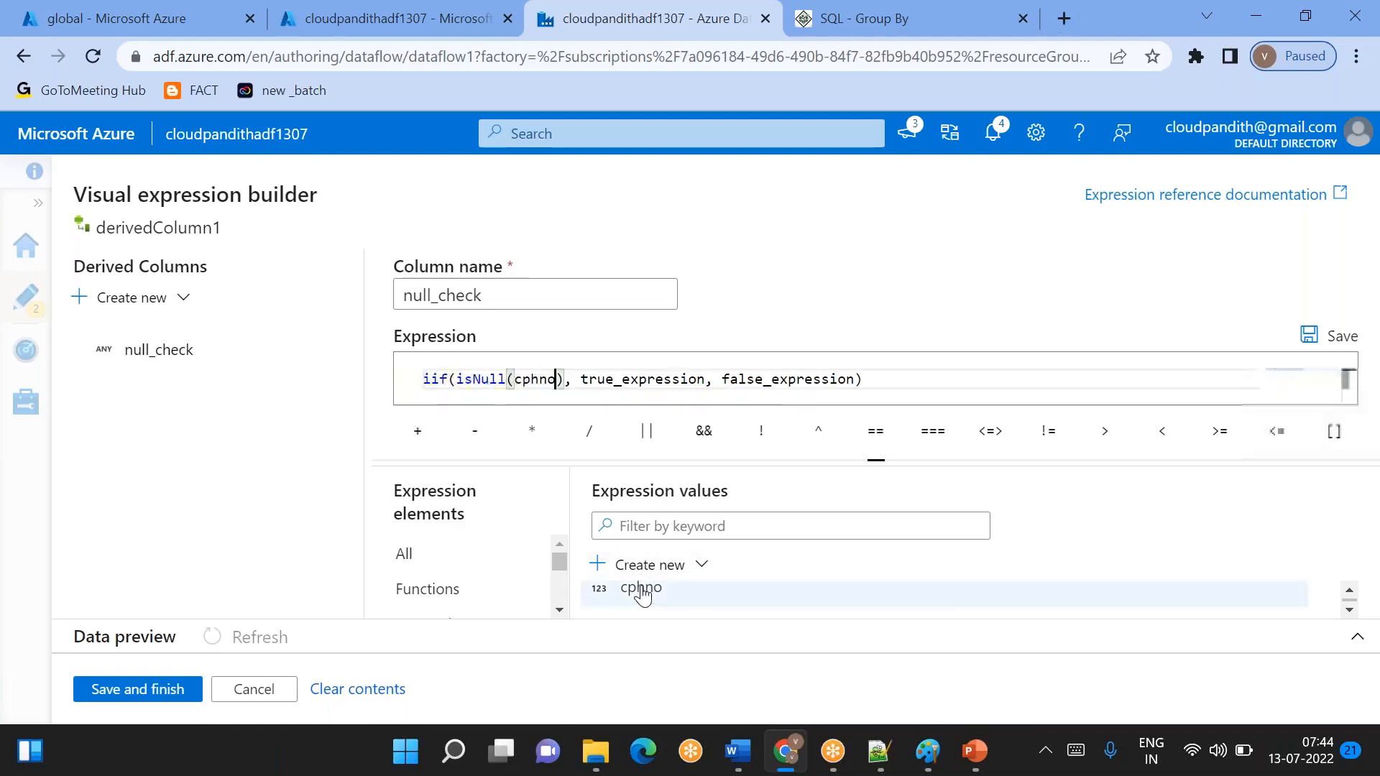
pyautogui.doubleClick(533, 379)
pyautogui.doubleClick(473, 381)
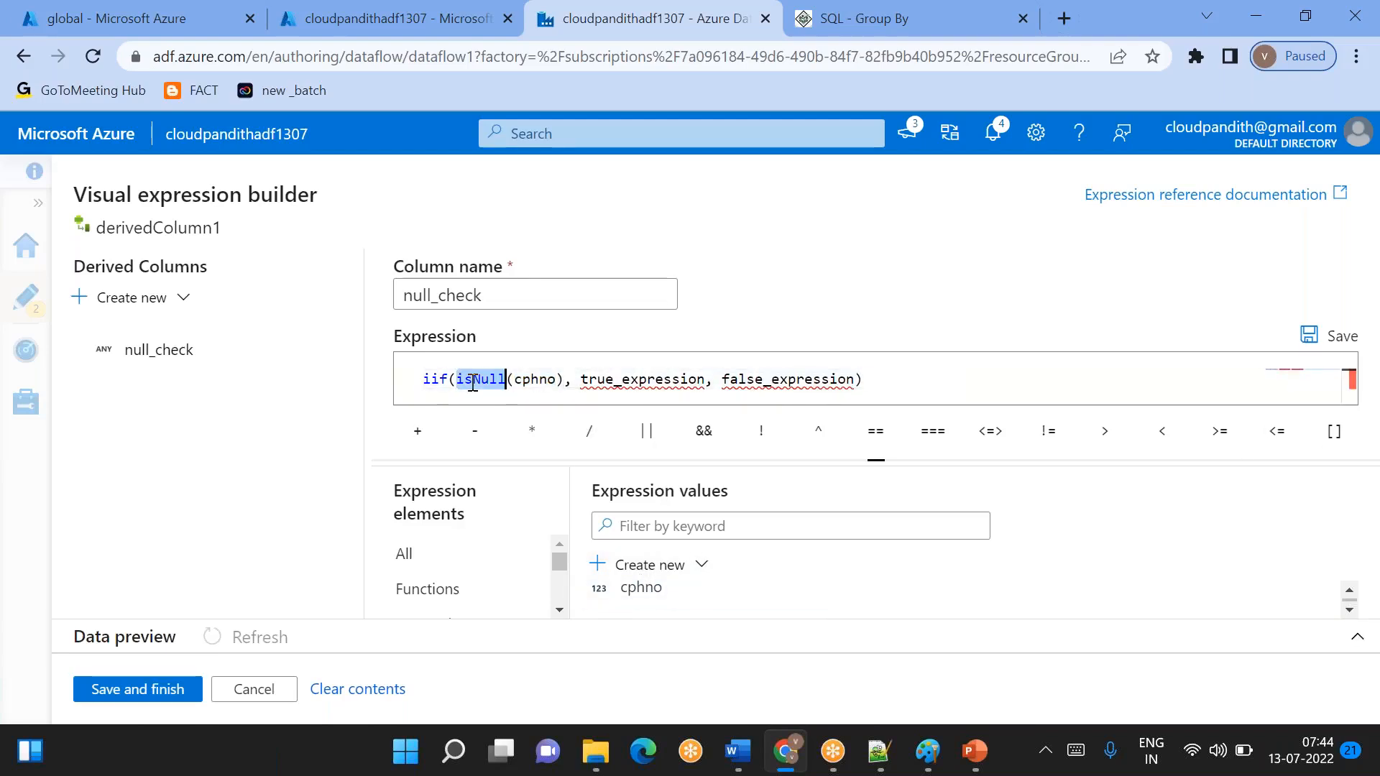
pyautogui.click(530, 381)
# - Set the iif true result to 'yes' and the false result to 'no'
pyautogui.doubleClick(615, 379)
pyautogui.press('BackSpace')
pyautogui.press('BackSpace')
pyautogui.write("'yes")
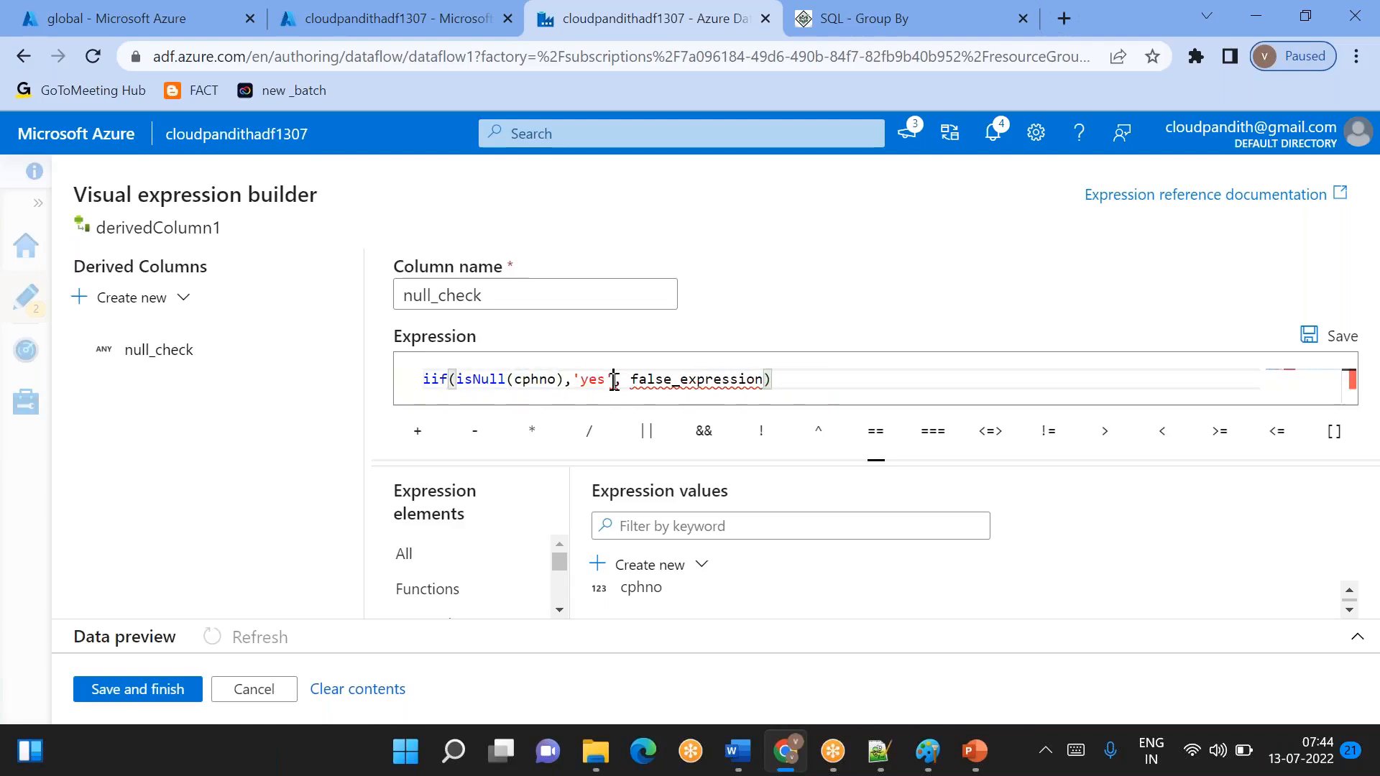
pyautogui.doubleClick(654, 380)
pyautogui.press('BackSpace')
pyautogui.press('BackSpace')
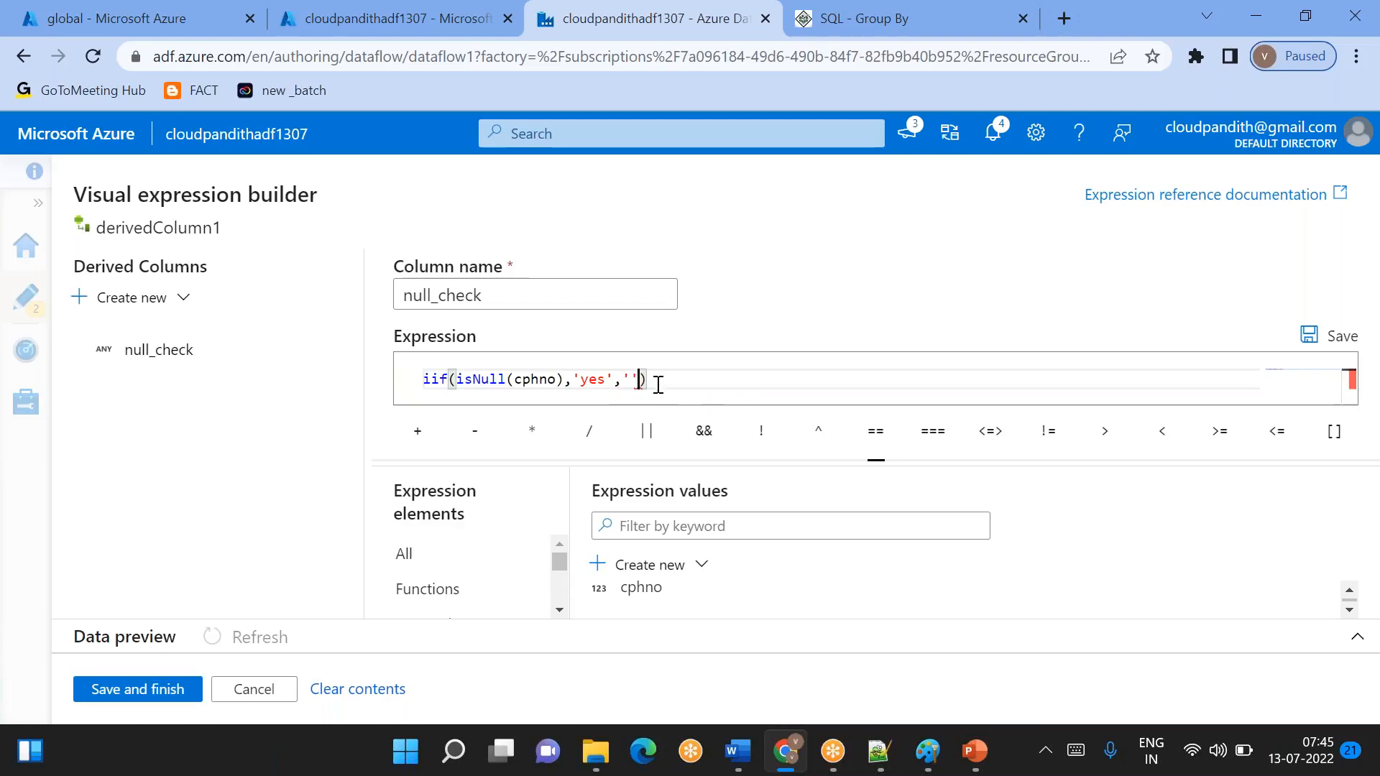
pyautogui.write("'no")
pyautogui.click(682, 387)
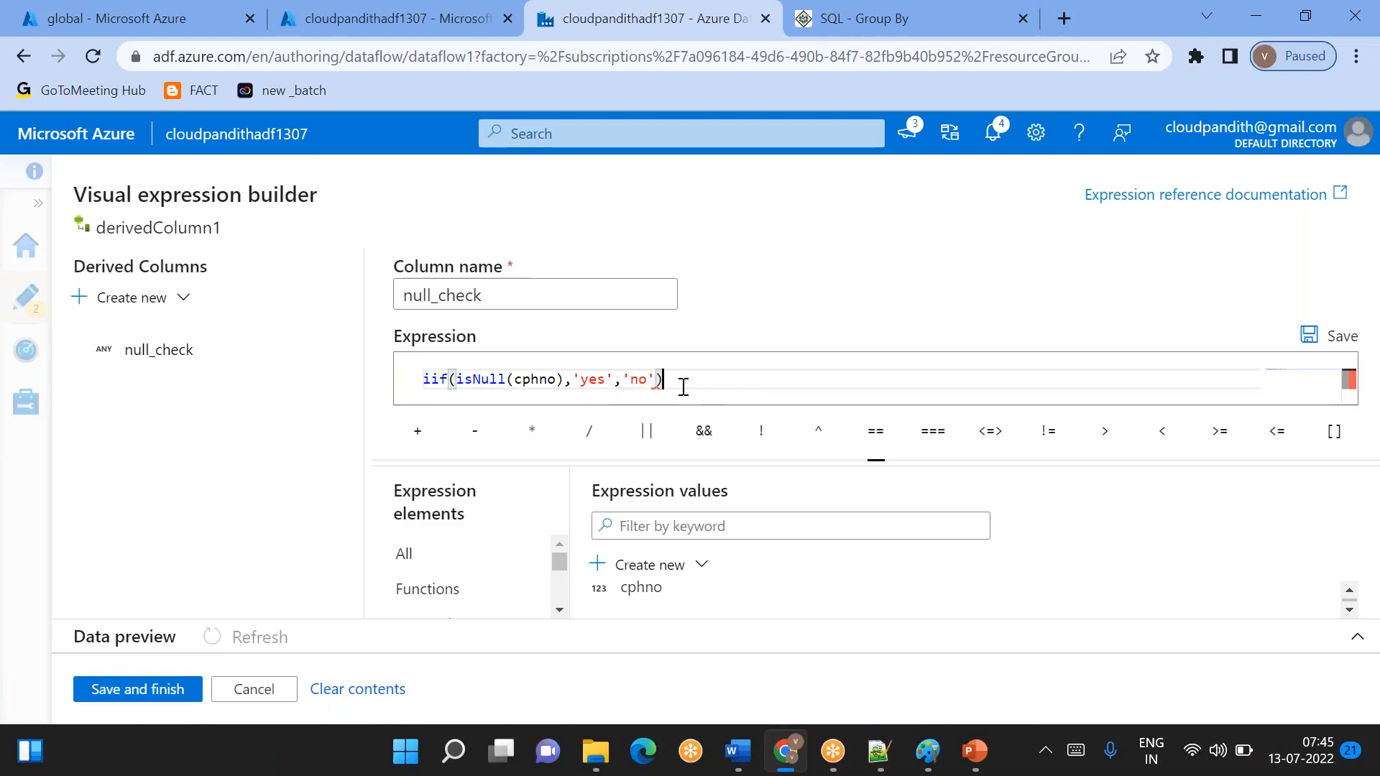
# - Review the column and result arguments of the null_check expression, and save it to derivedColumn1
pyautogui.hotkey('ctrl', 'a')
pyautogui.doubleClick(549, 376)
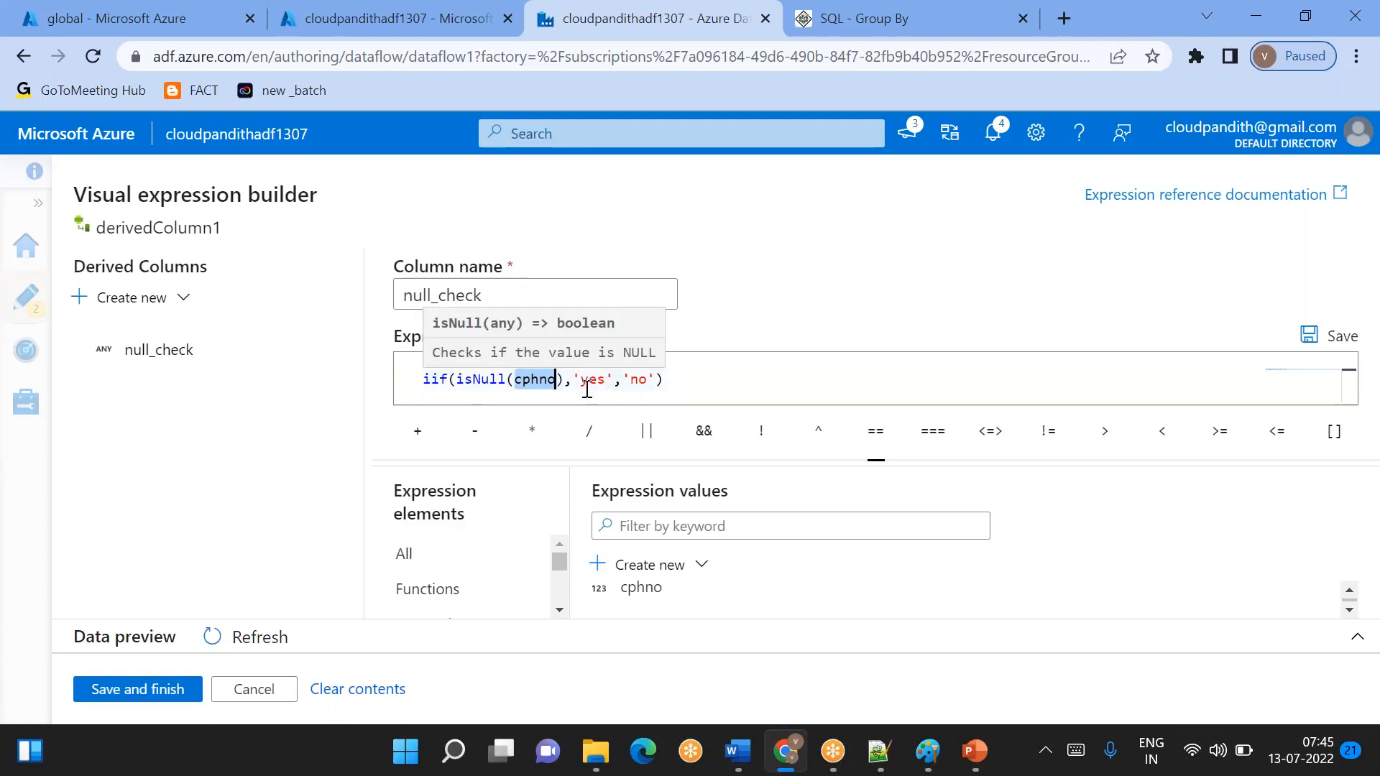
pyautogui.doubleClick(586, 386)
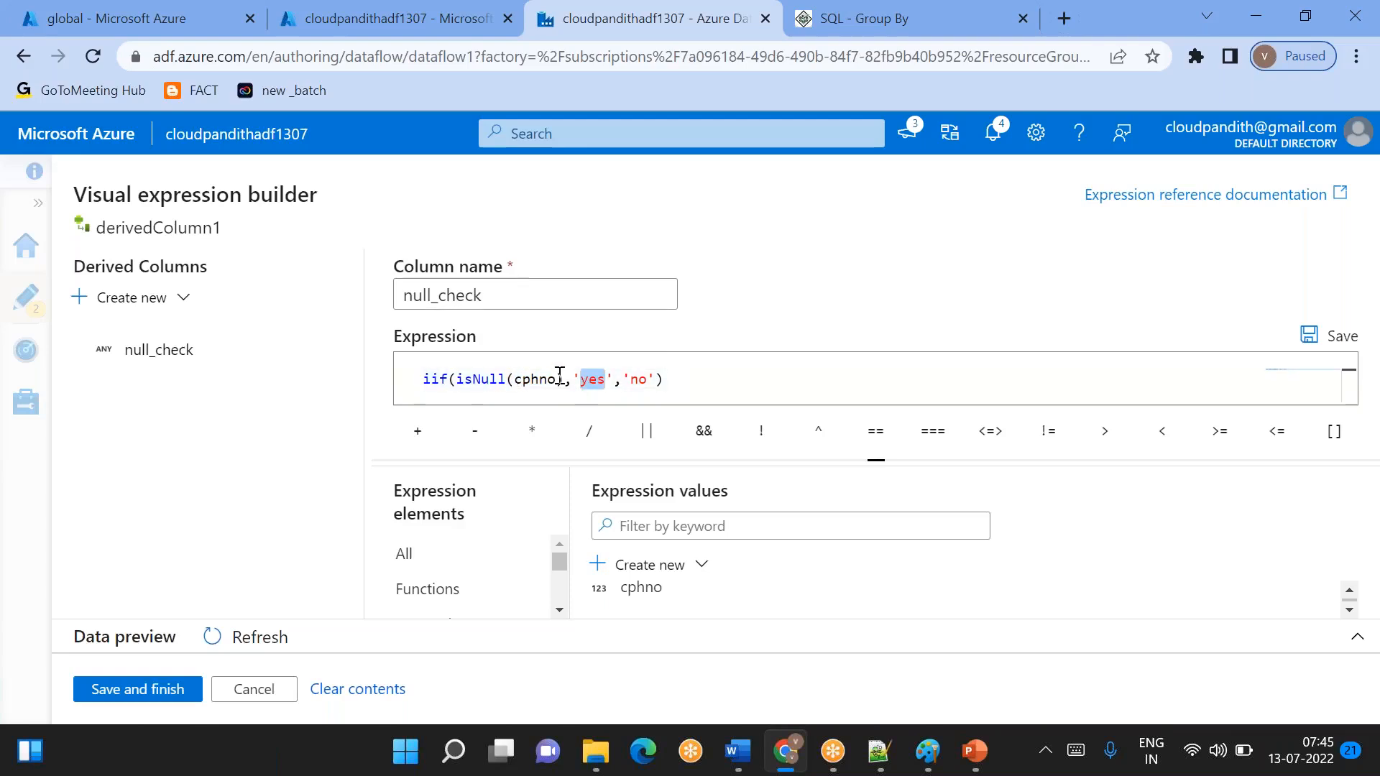
pyautogui.doubleClick(635, 379)
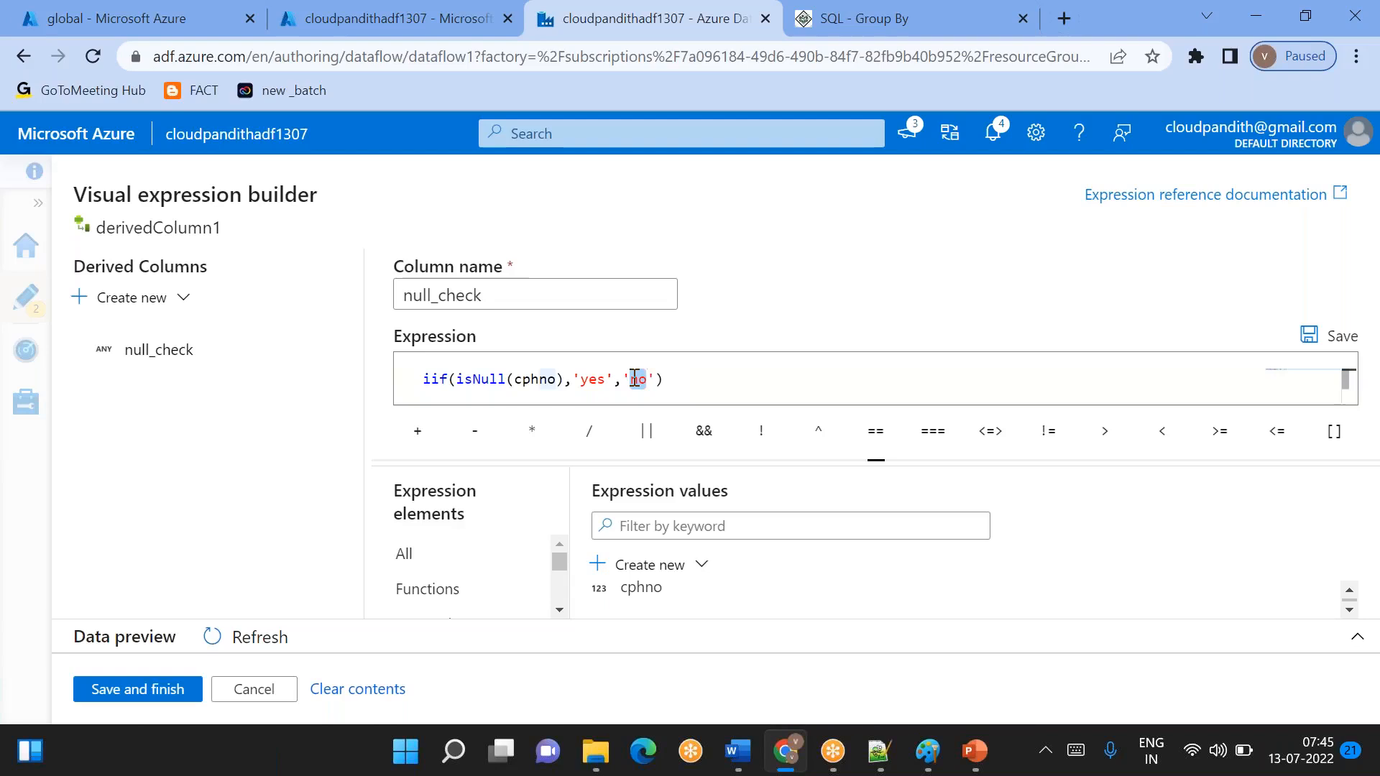
pyautogui.click(145, 692)
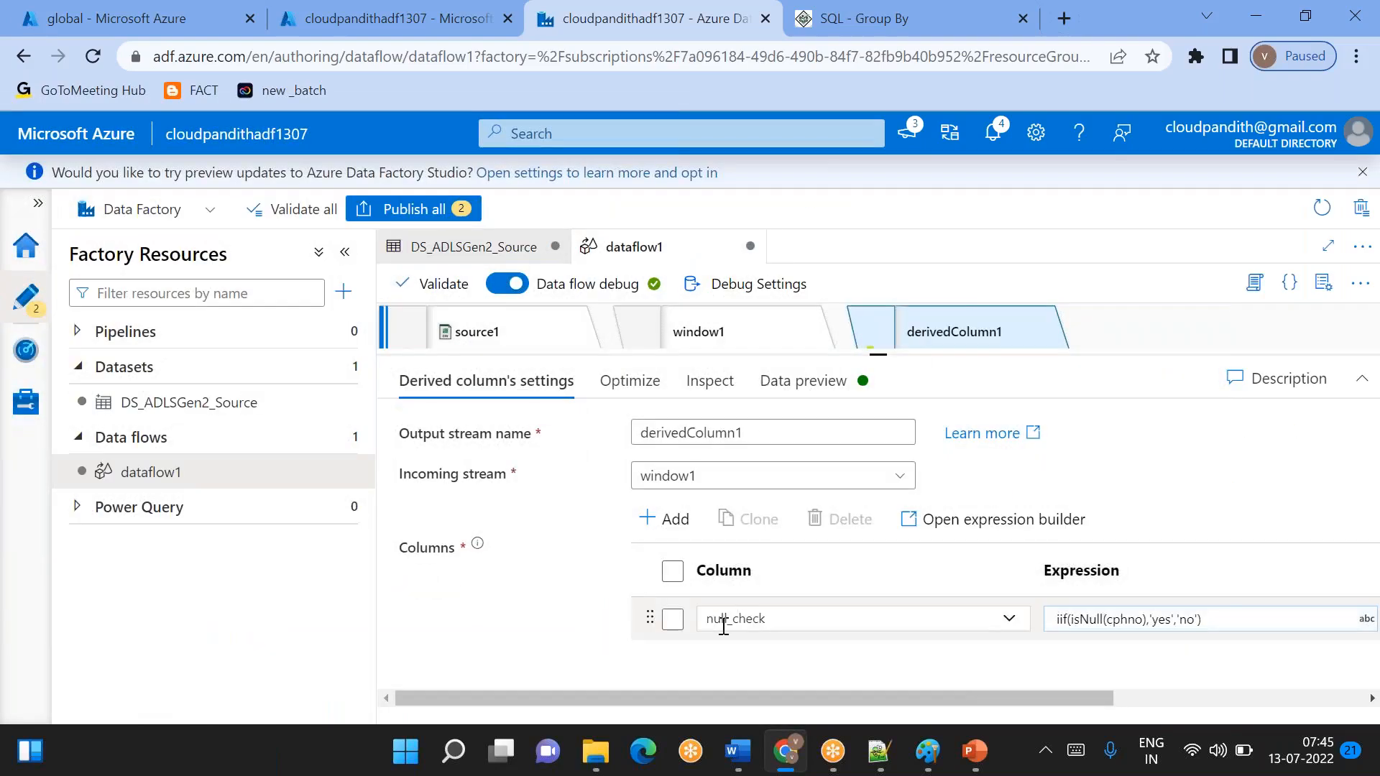
# - Refresh the derivedColumn1 data preview and compare the null_check values with the cphno column row by row
pyautogui.click(794, 385)
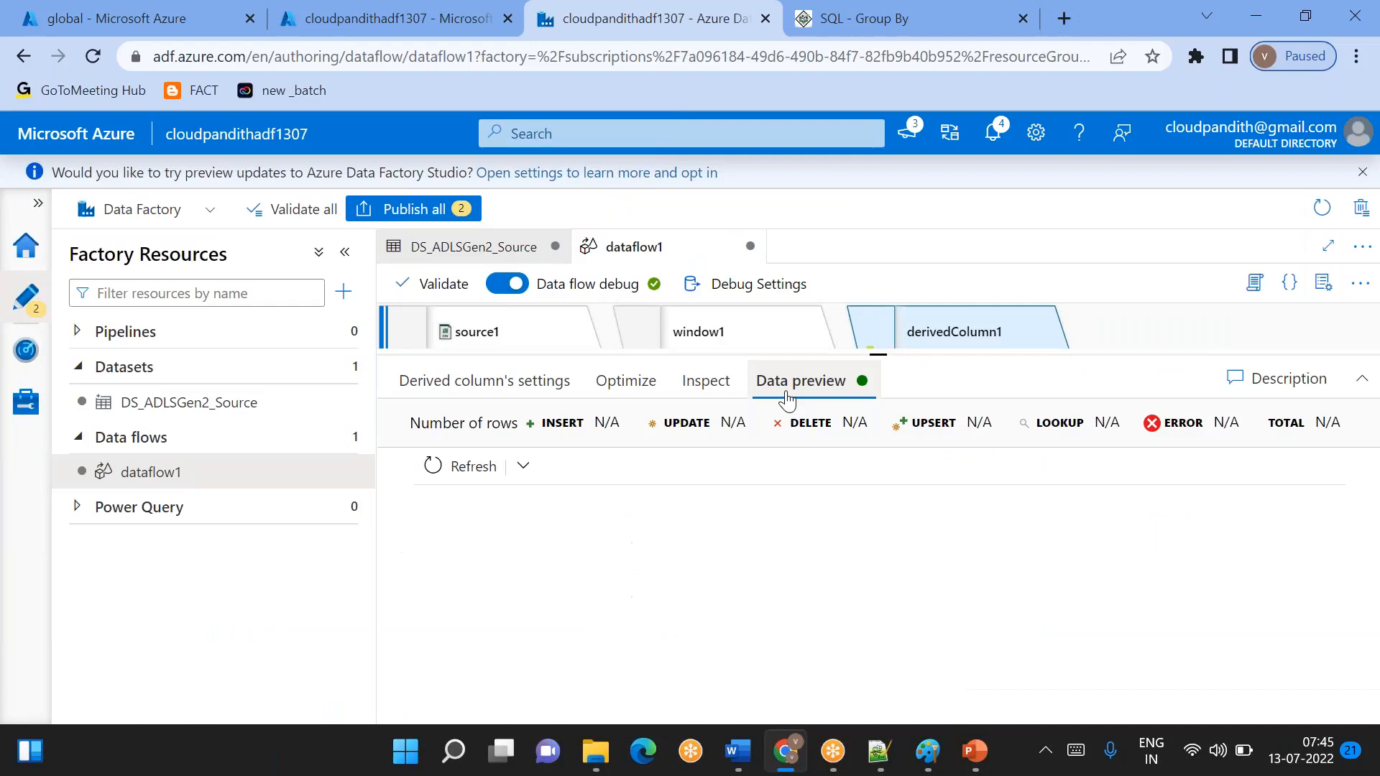
pyautogui.click(471, 467)
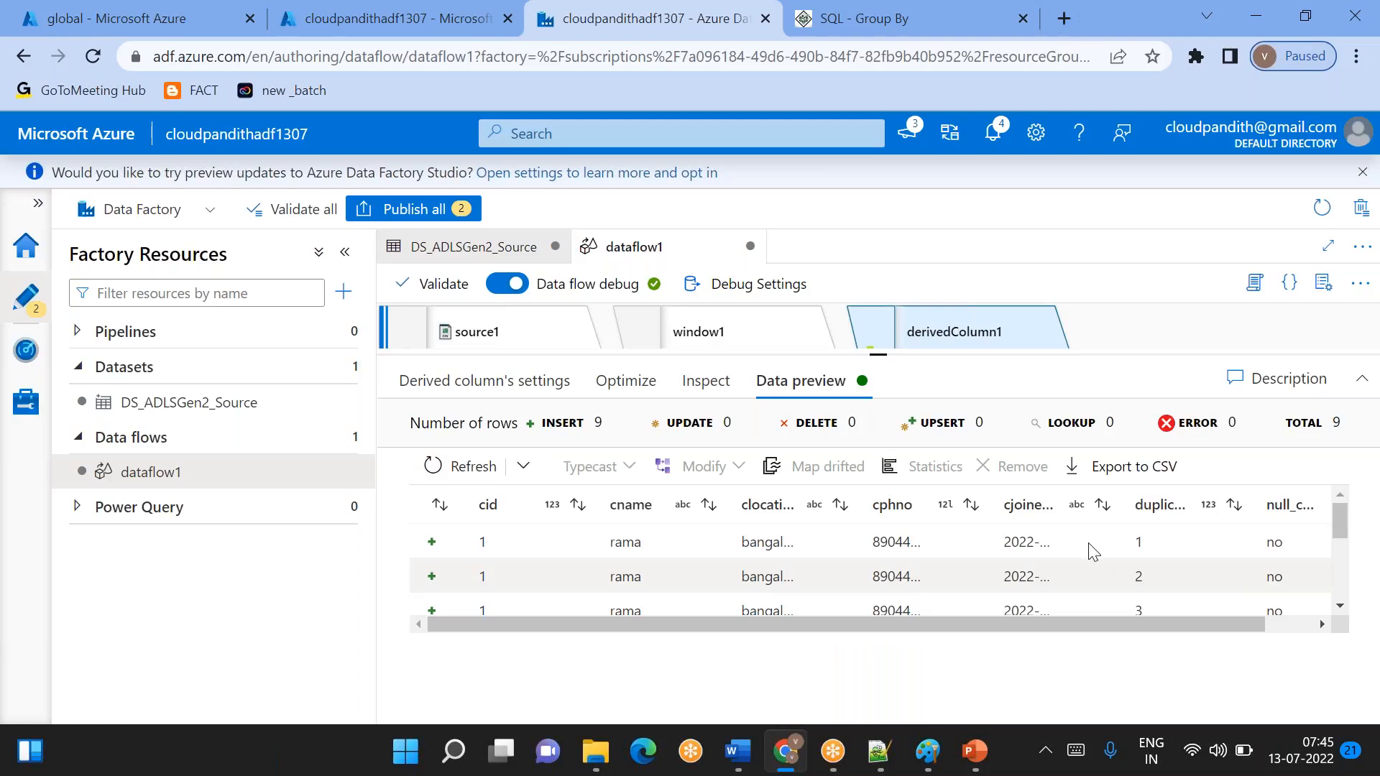
pyautogui.scroll(-1, 1259, 554)
pyautogui.scroll(1, 1255, 547)
pyautogui.scroll(-1, 1254, 547)
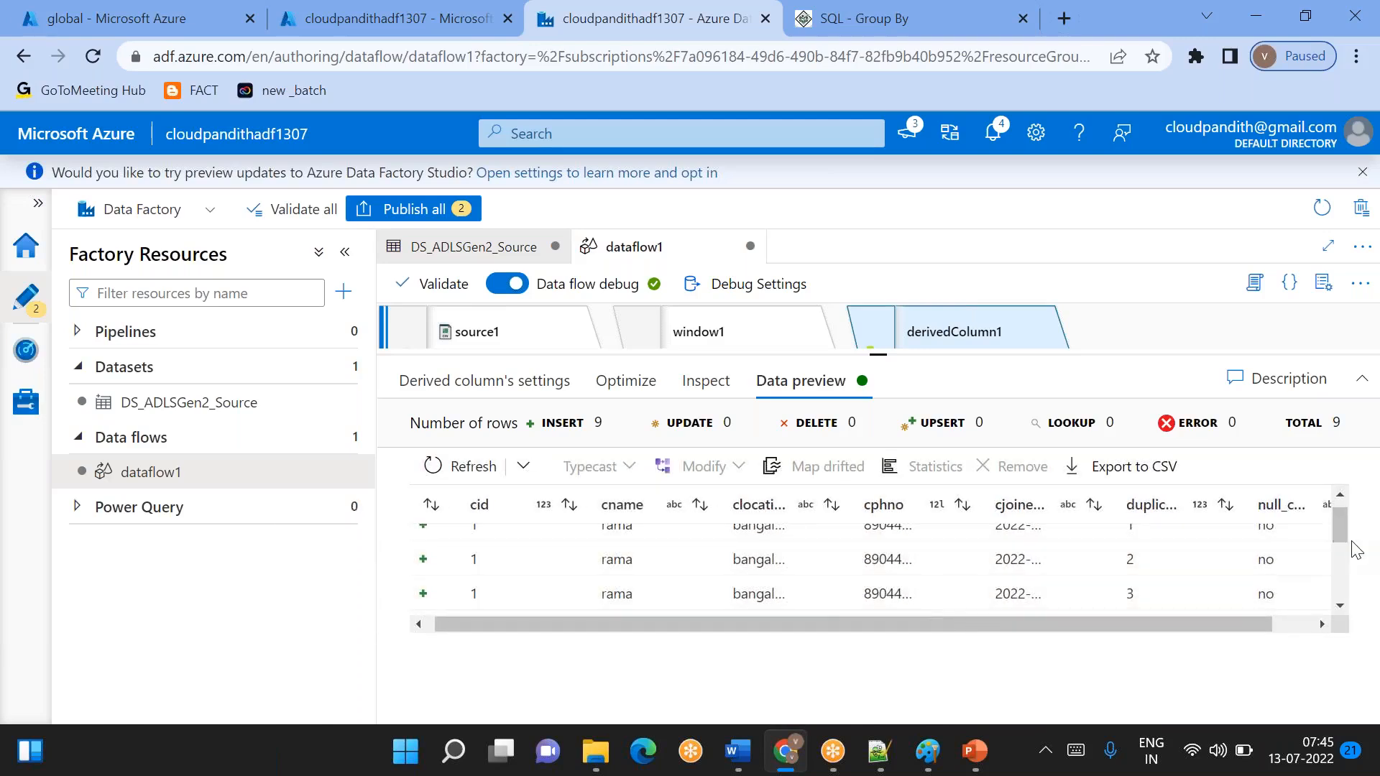
pyautogui.scroll(-2, 1291, 553)
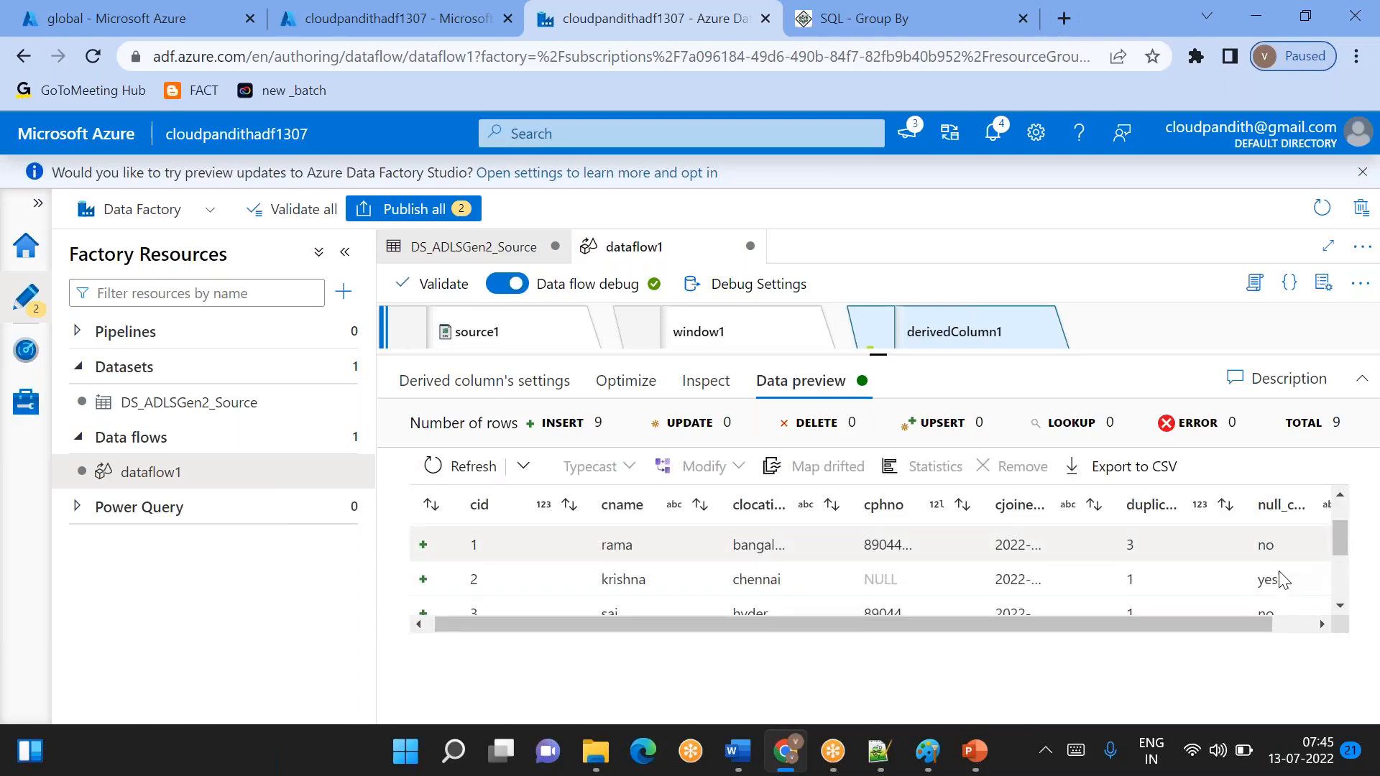
pyautogui.doubleClick(1267, 579)
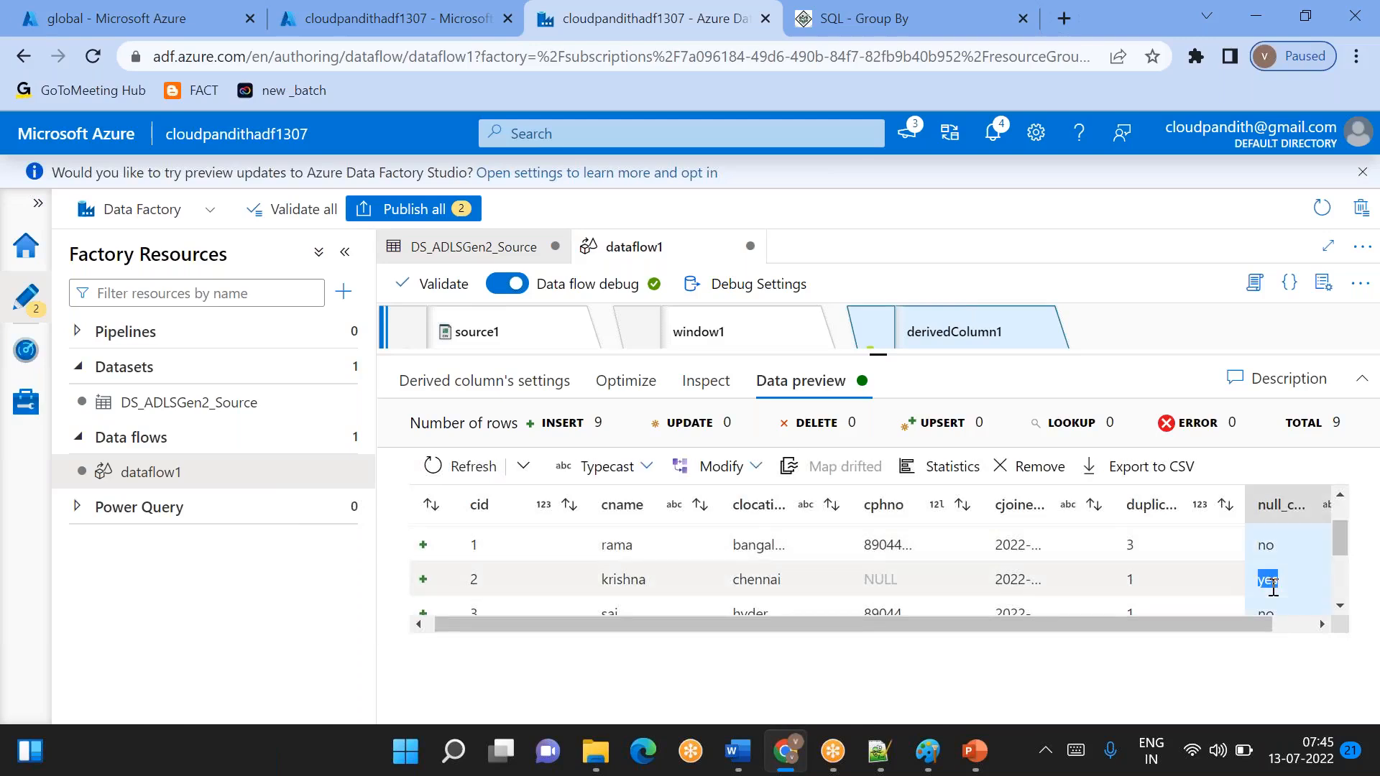
pyautogui.doubleClick(881, 579)
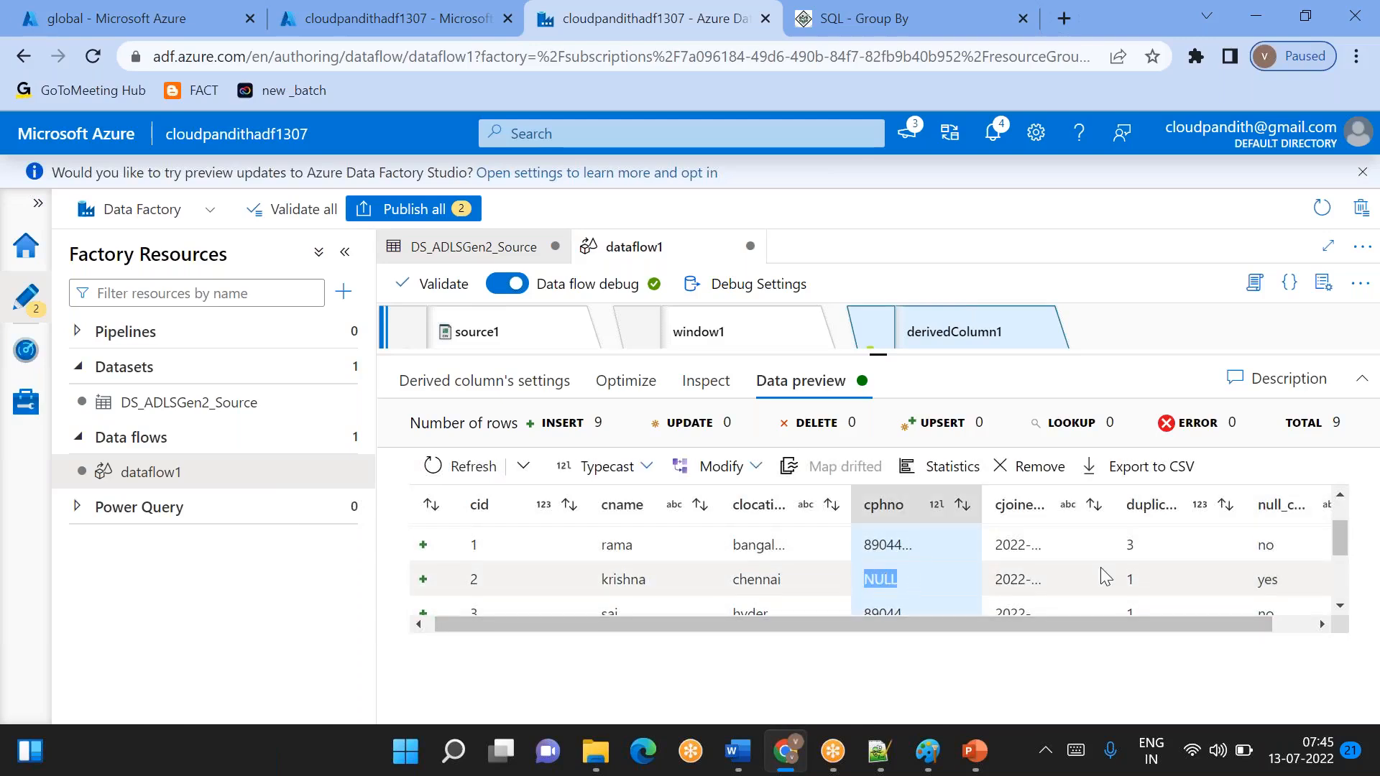
pyautogui.scroll(-3, 1100, 572)
pyautogui.scroll(-2, 1286, 546)
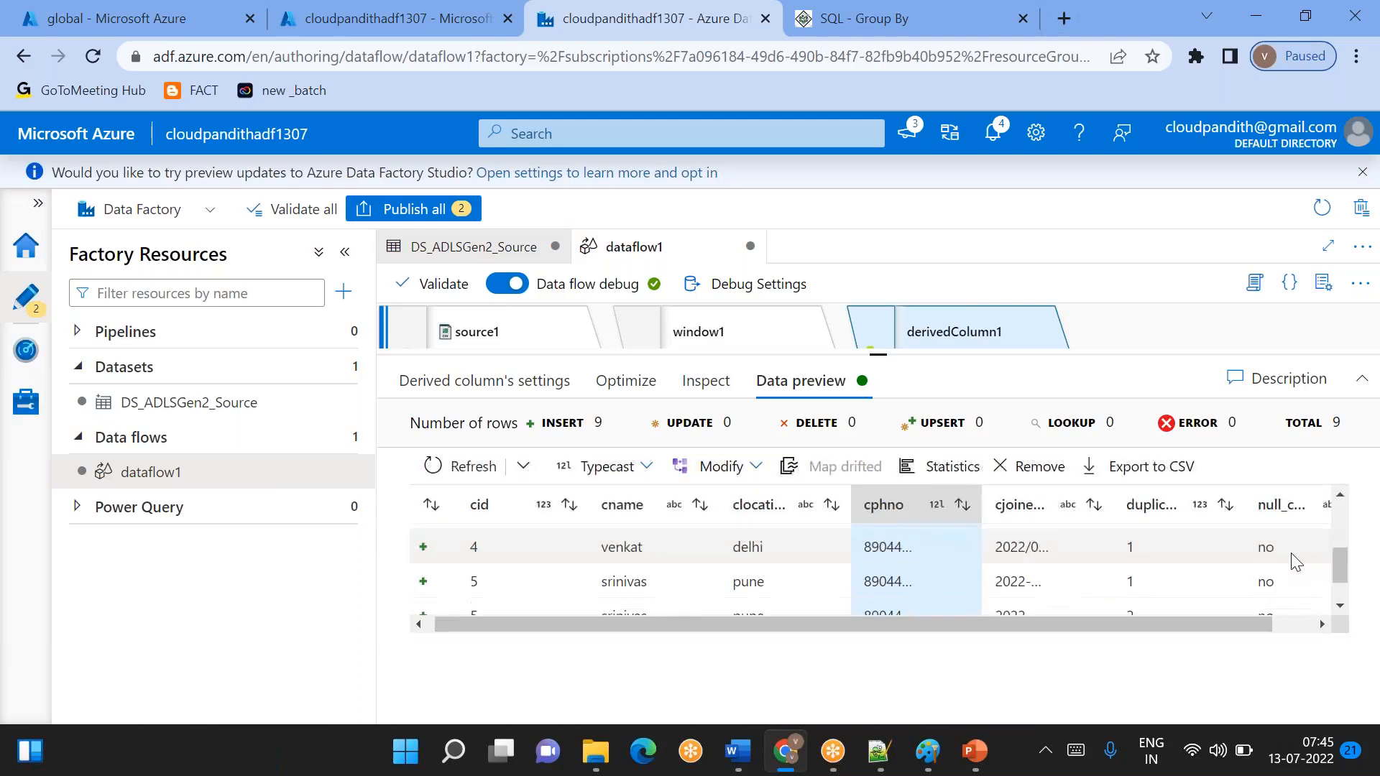
pyautogui.scroll(5, 1291, 553)
pyautogui.scroll(-2, 1295, 561)
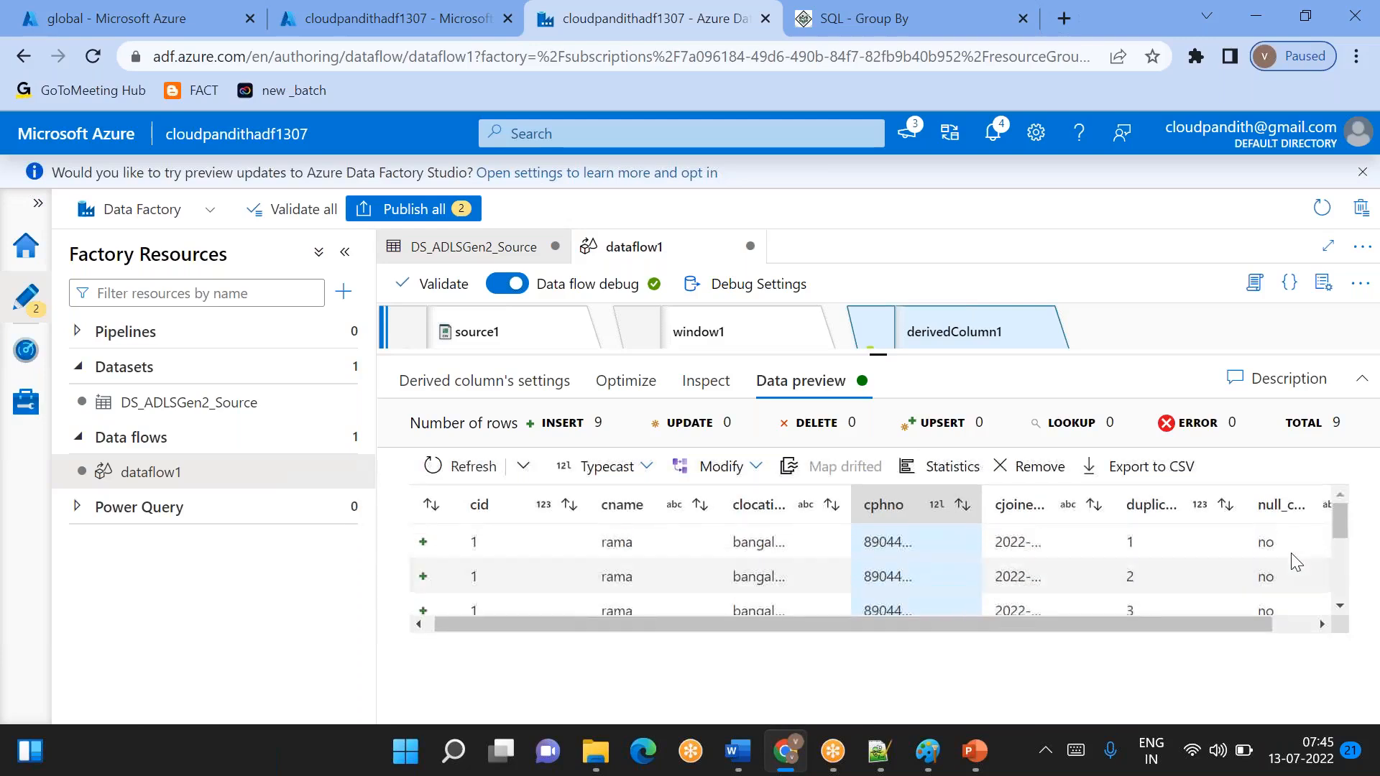
pyautogui.scroll(2, 1295, 561)
# - Check the full null_check column down to the last preview row, and return to derivedColumn1's settings
pyautogui.hscroll(1, 1296, 561)
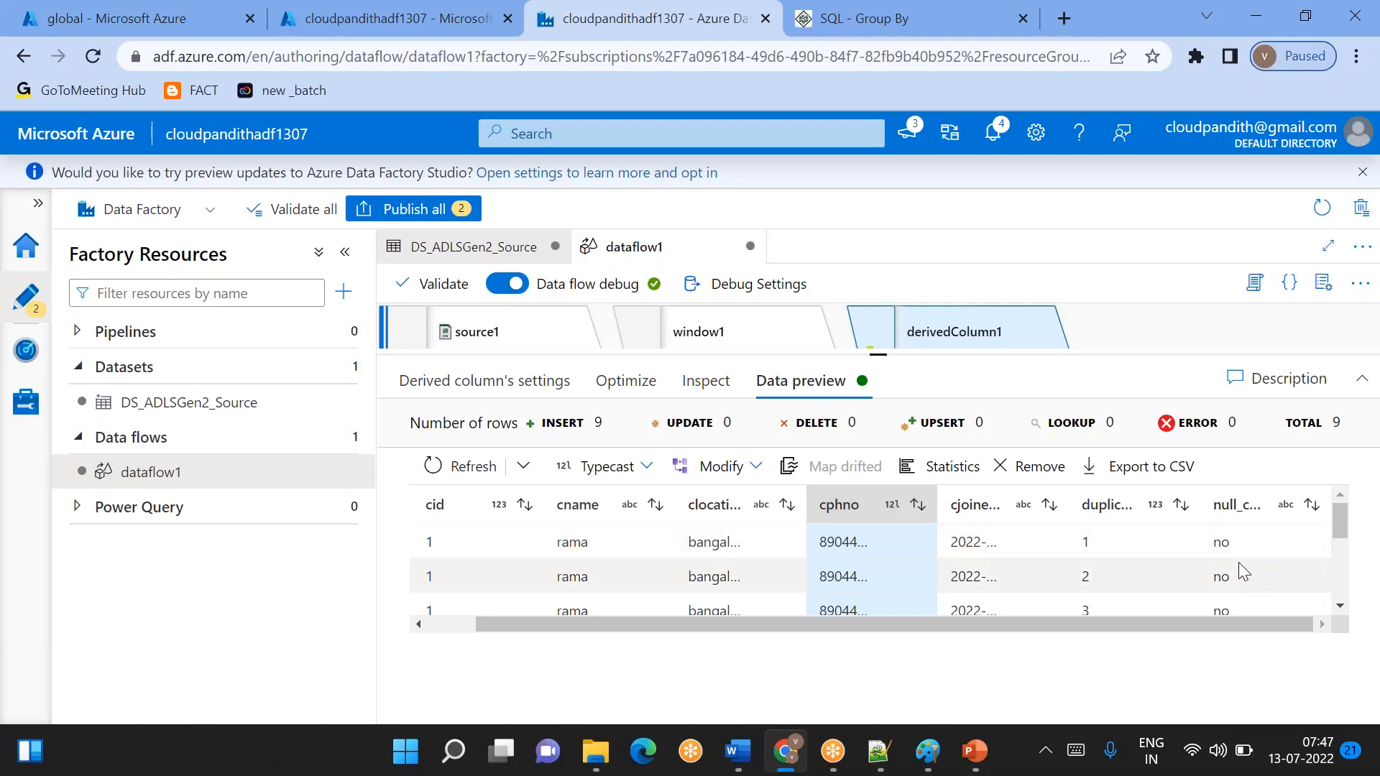
pyautogui.click(1226, 548)
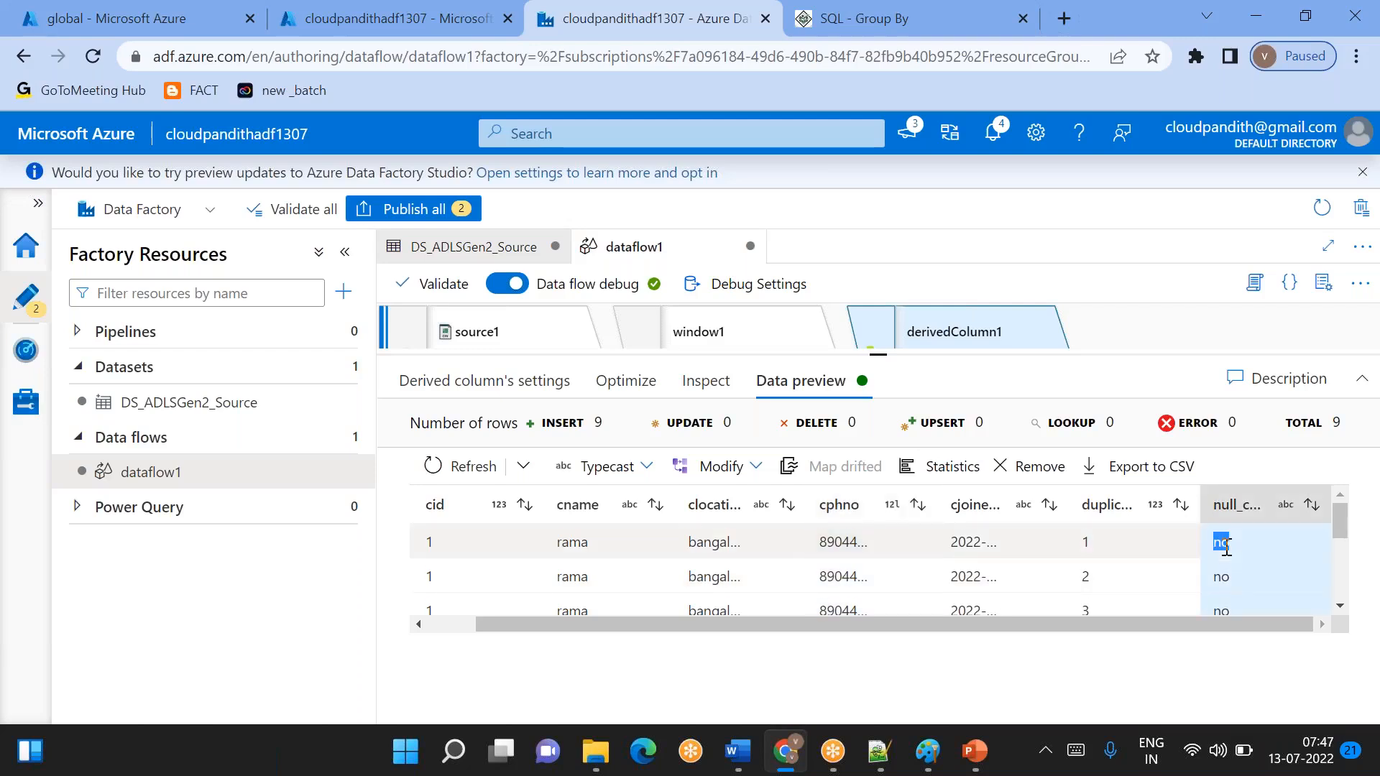
pyautogui.scroll(-3, 1226, 548)
pyautogui.scroll(3, 1226, 567)
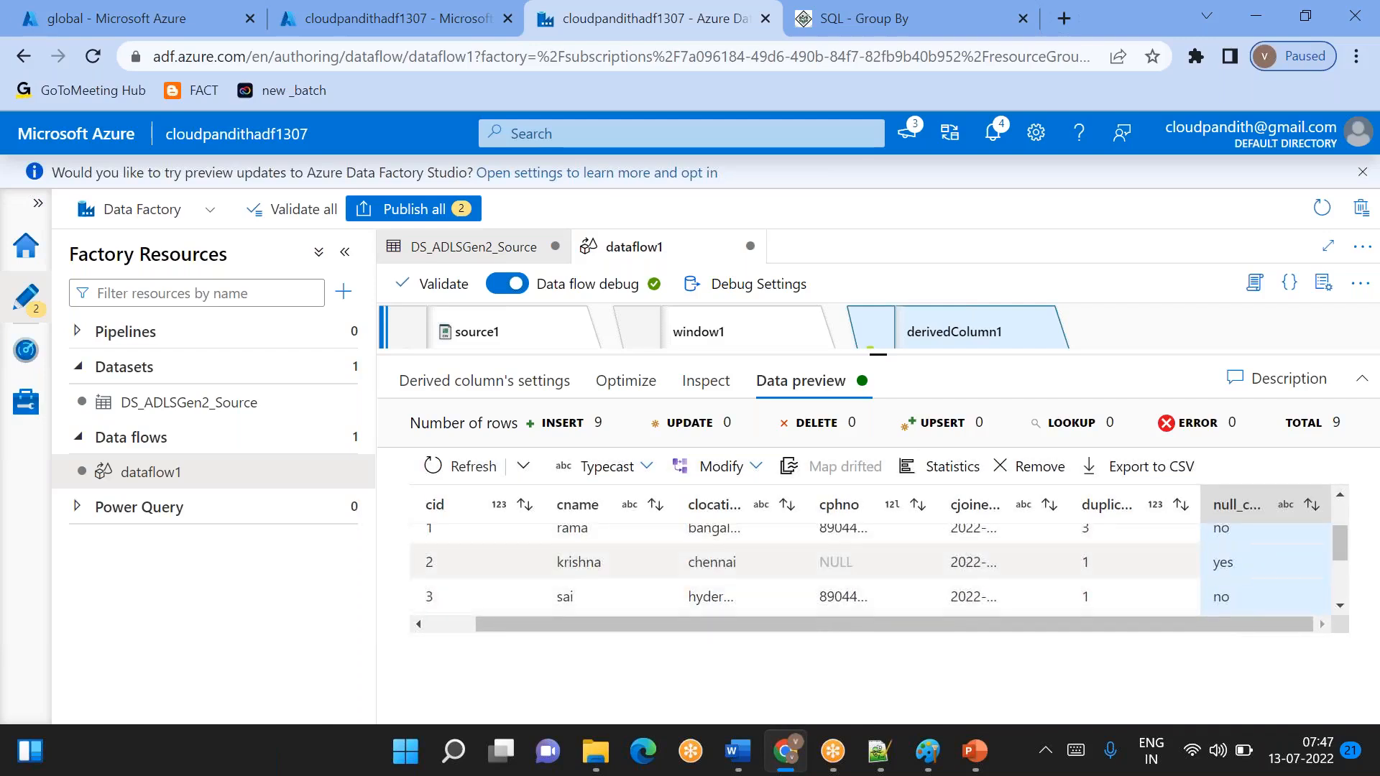
pyautogui.scroll(-4, 877, 567)
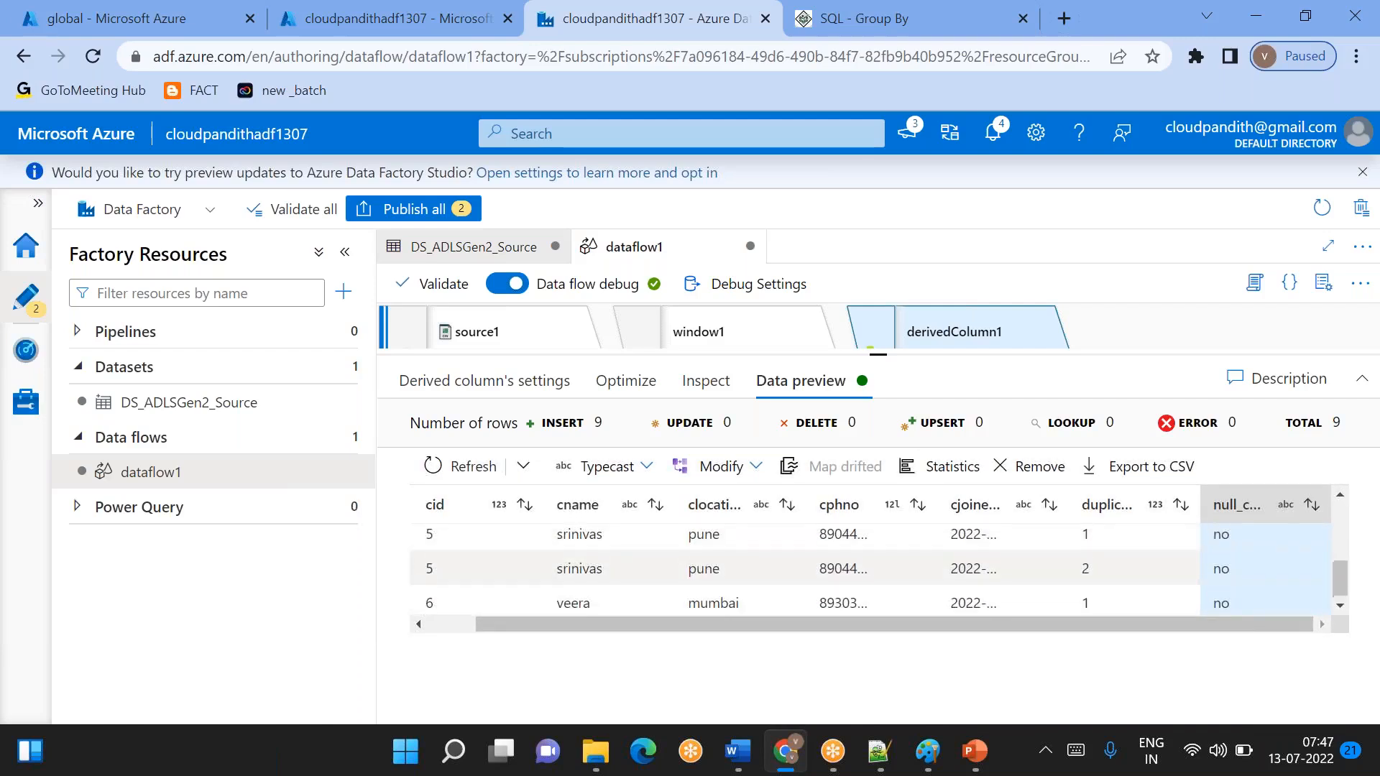
pyautogui.scroll(4, 877, 568)
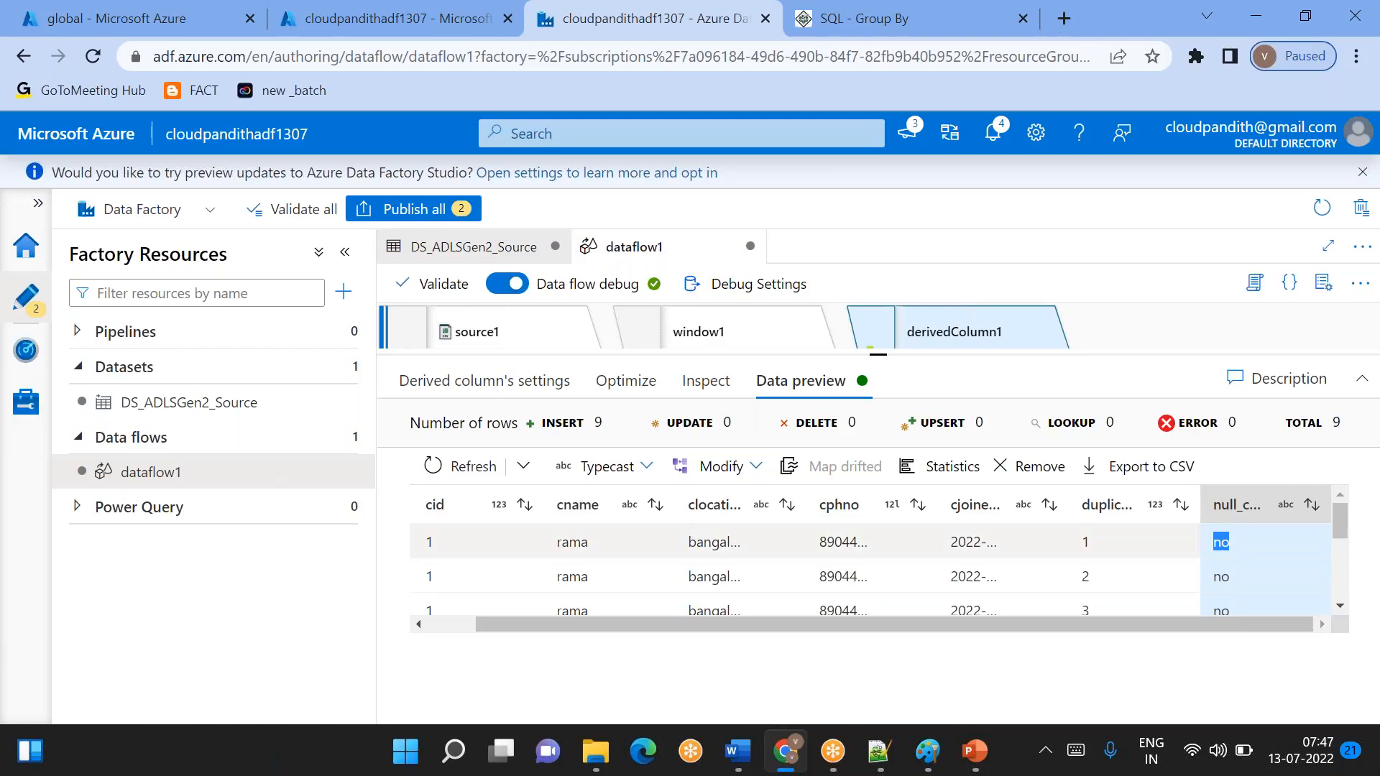
pyautogui.doubleClick(1222, 576)
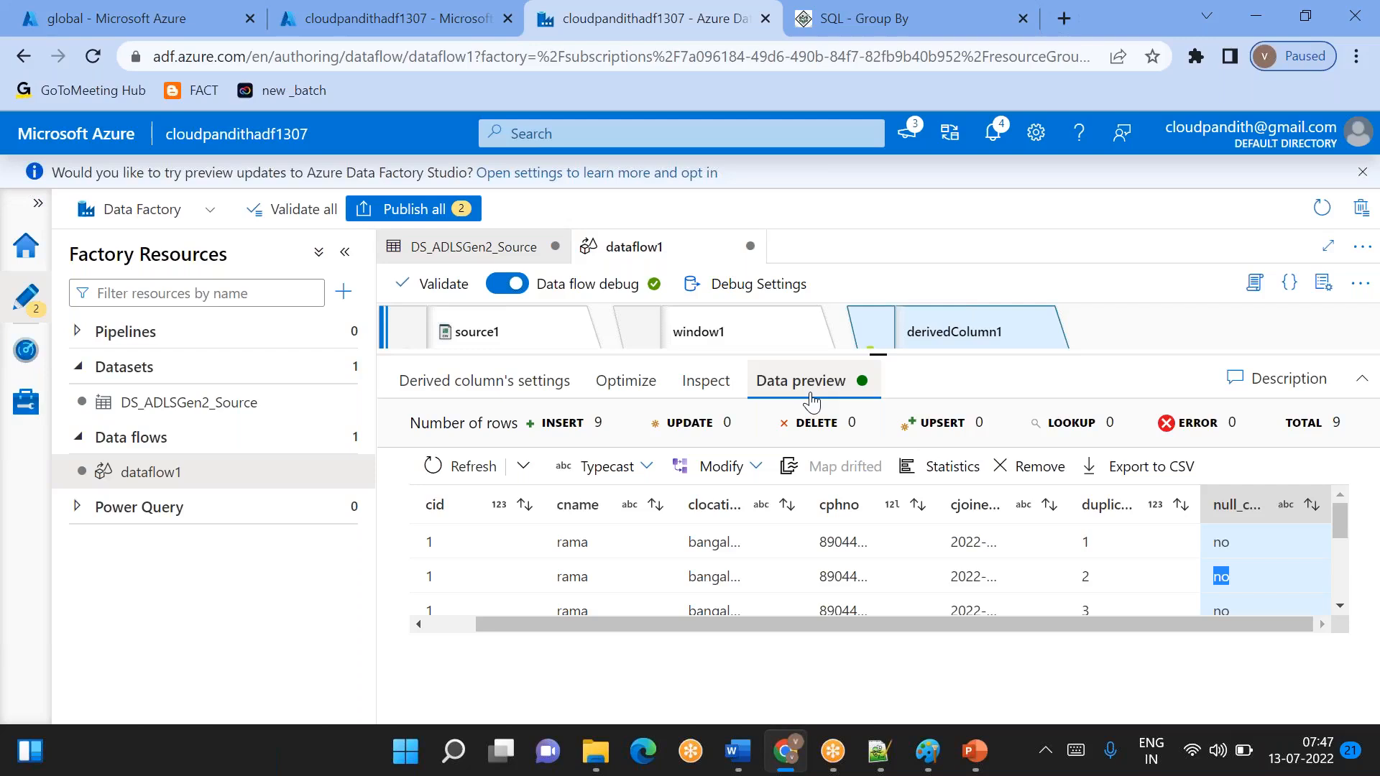
pyautogui.click(483, 397)
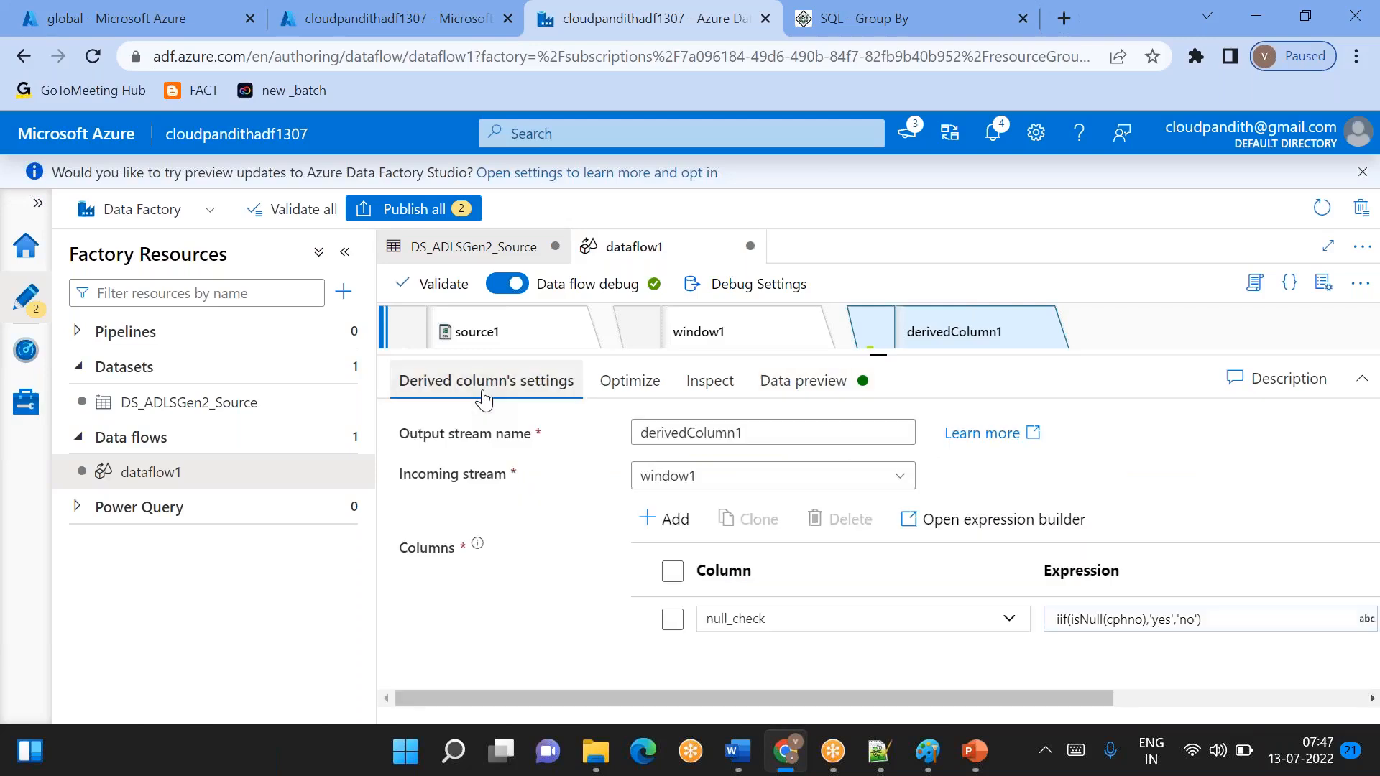
# - Add another column to derivedColumn1 and name it dateformat_check
pyautogui.click(647, 530)
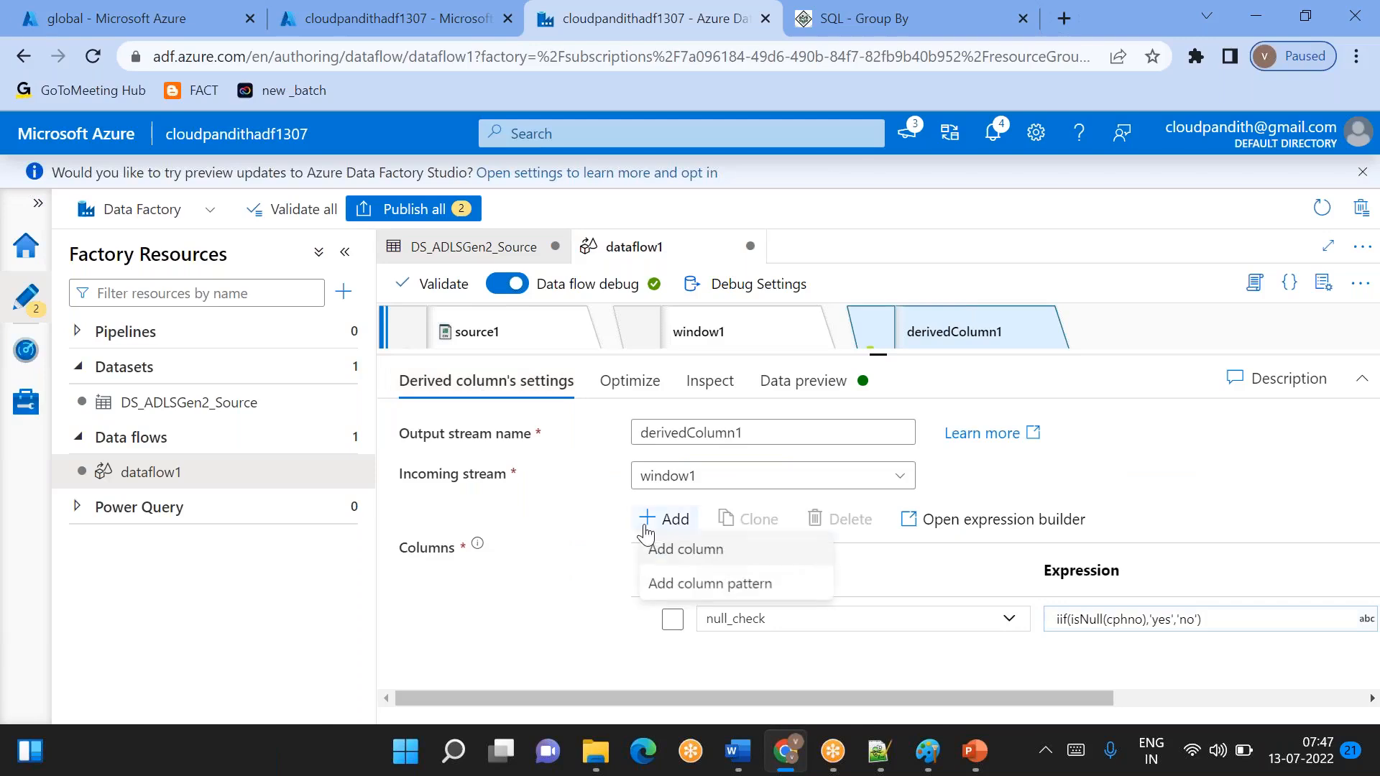
pyautogui.click(692, 550)
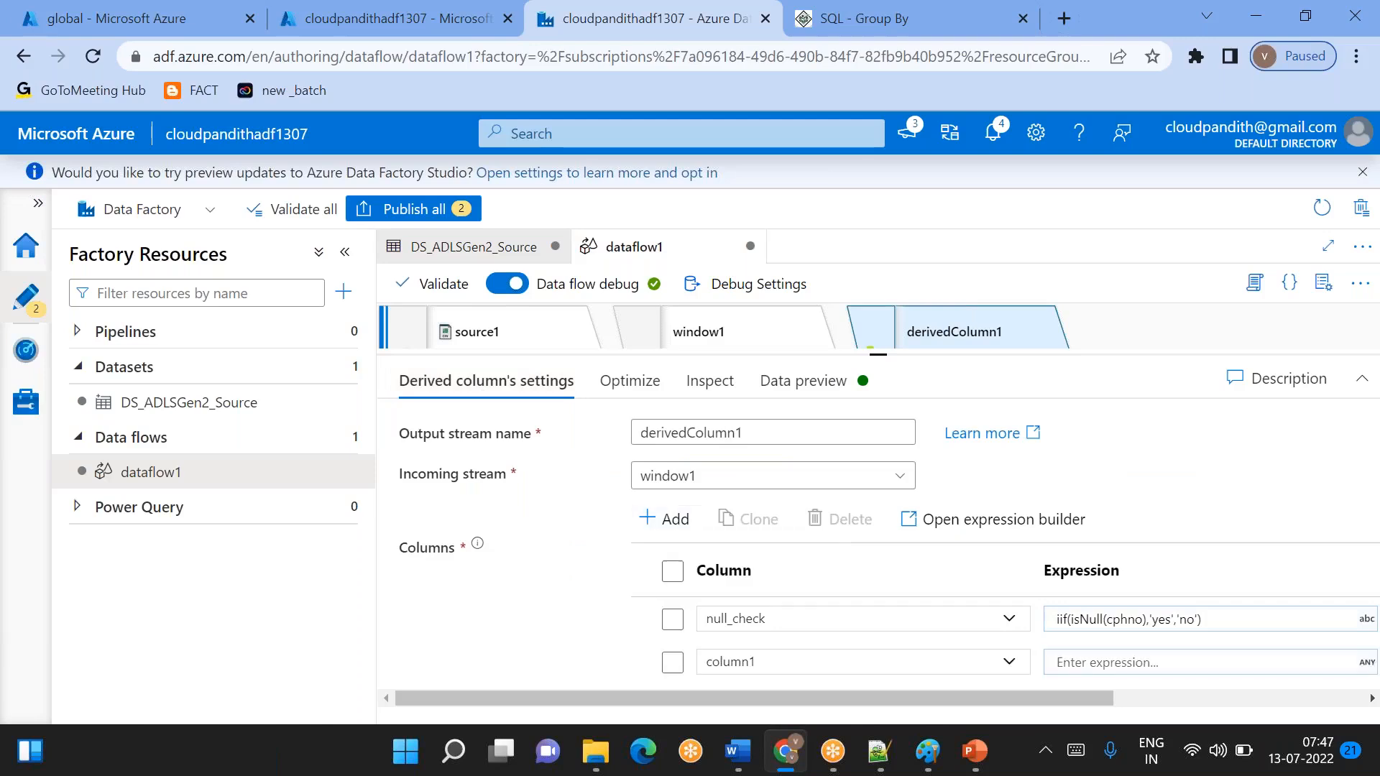
pyautogui.click(738, 665)
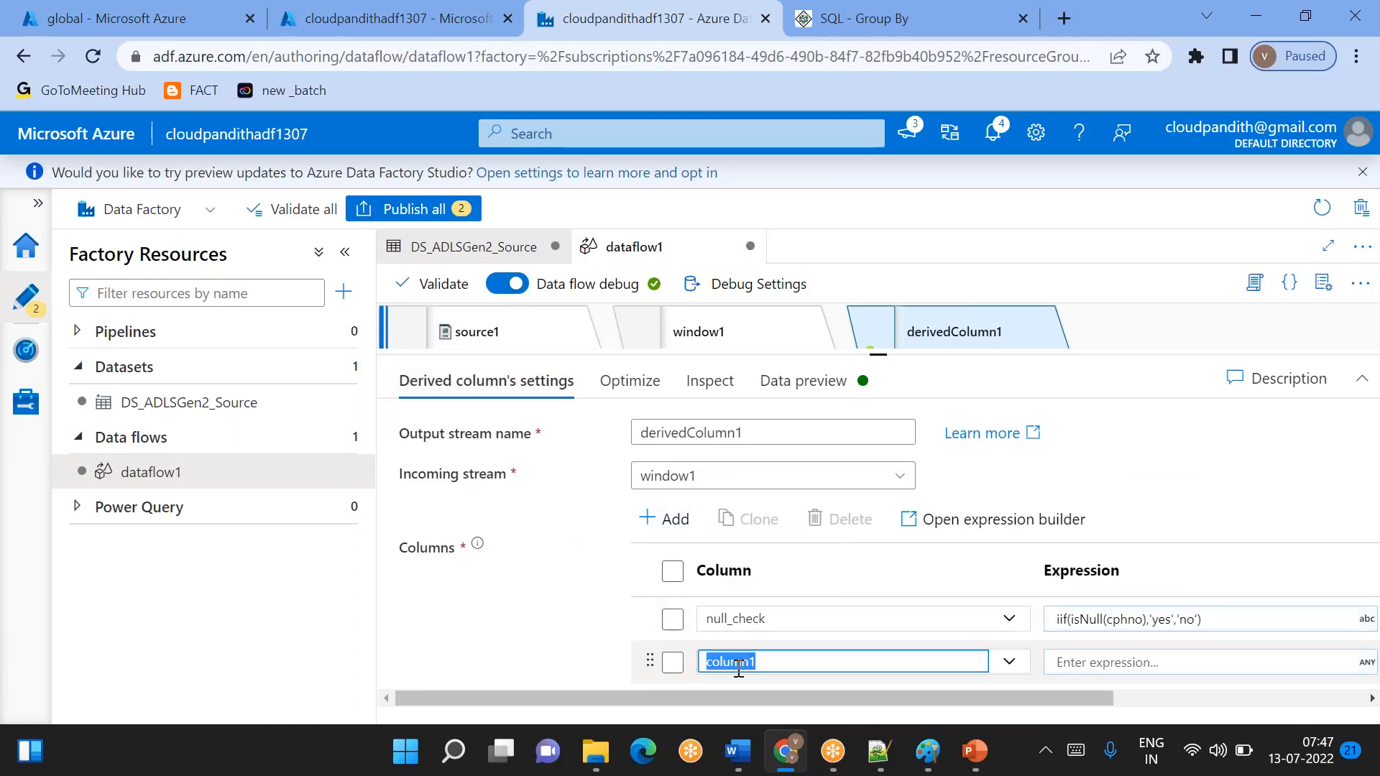
pyautogui.press('BackSpace')
pyautogui.write('dateformat_check')
# - Open the expression builder for dateformat_check and enlarge its expression area
pyautogui.click(1120, 661)
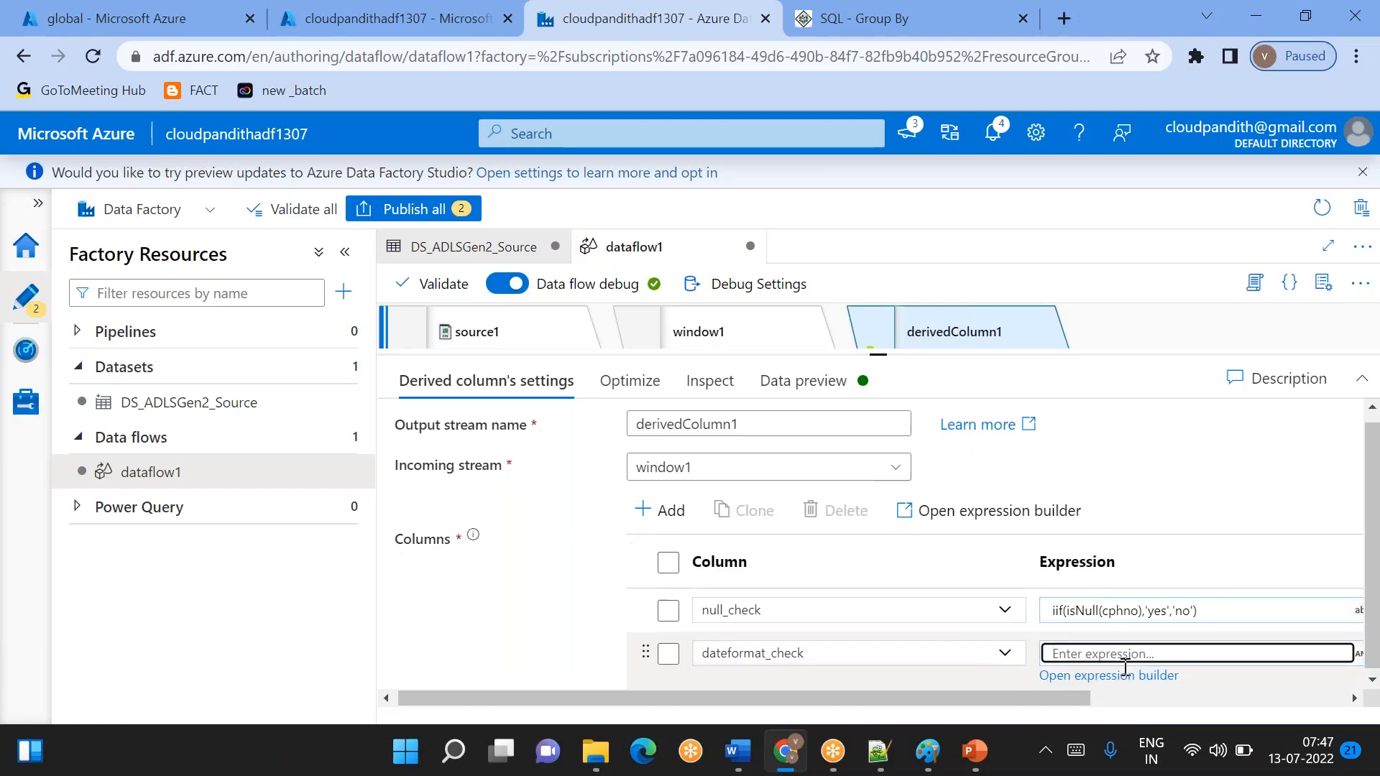
pyautogui.click(1095, 673)
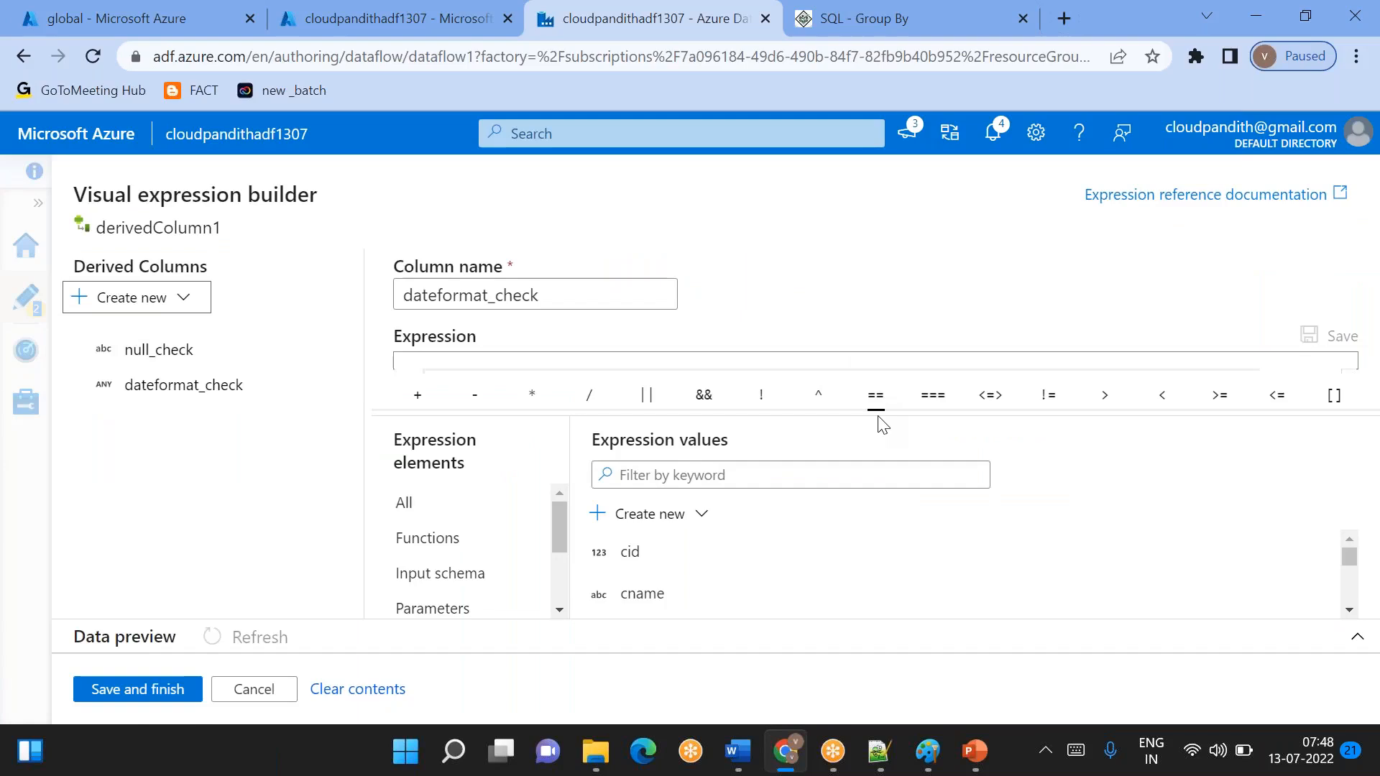
pyautogui.moveTo(876, 411); pyautogui.dragTo(875, 427)
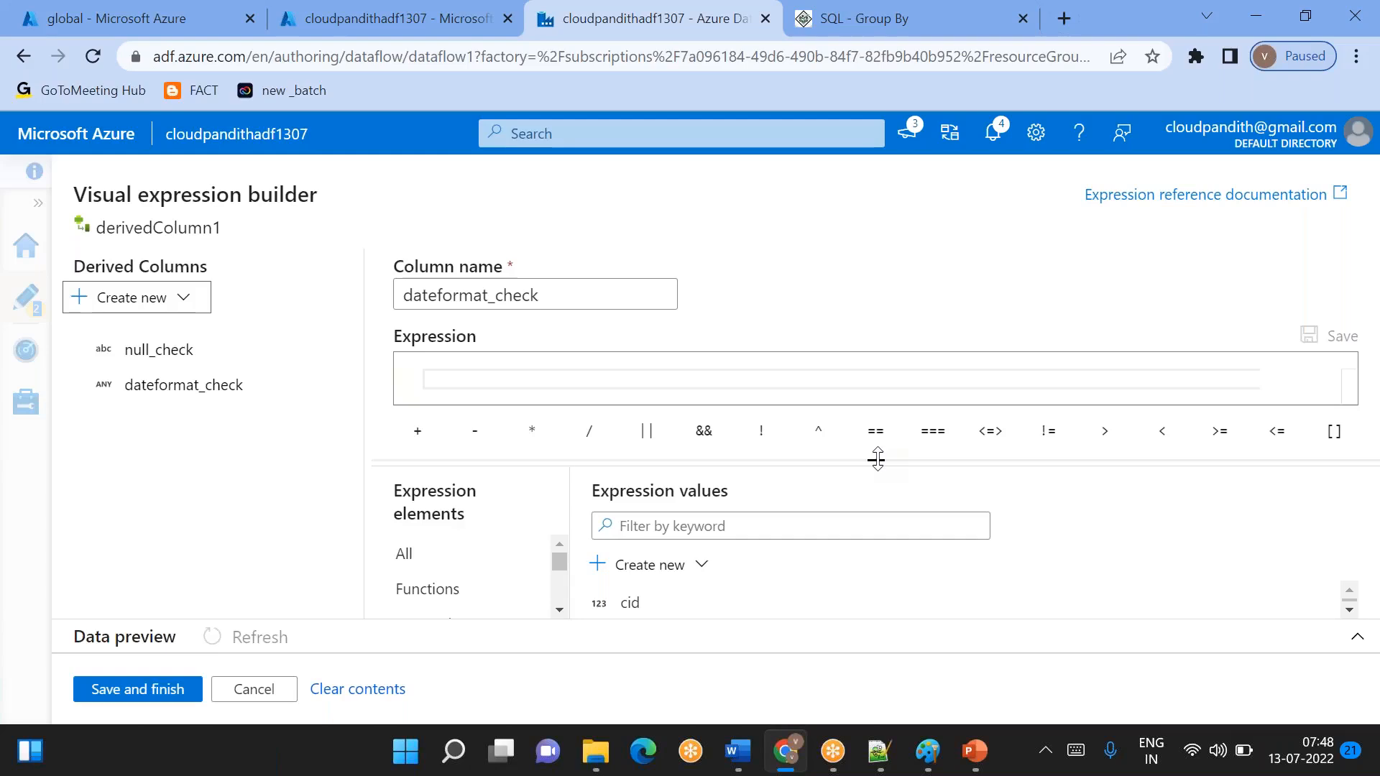
pyautogui.click(654, 380)
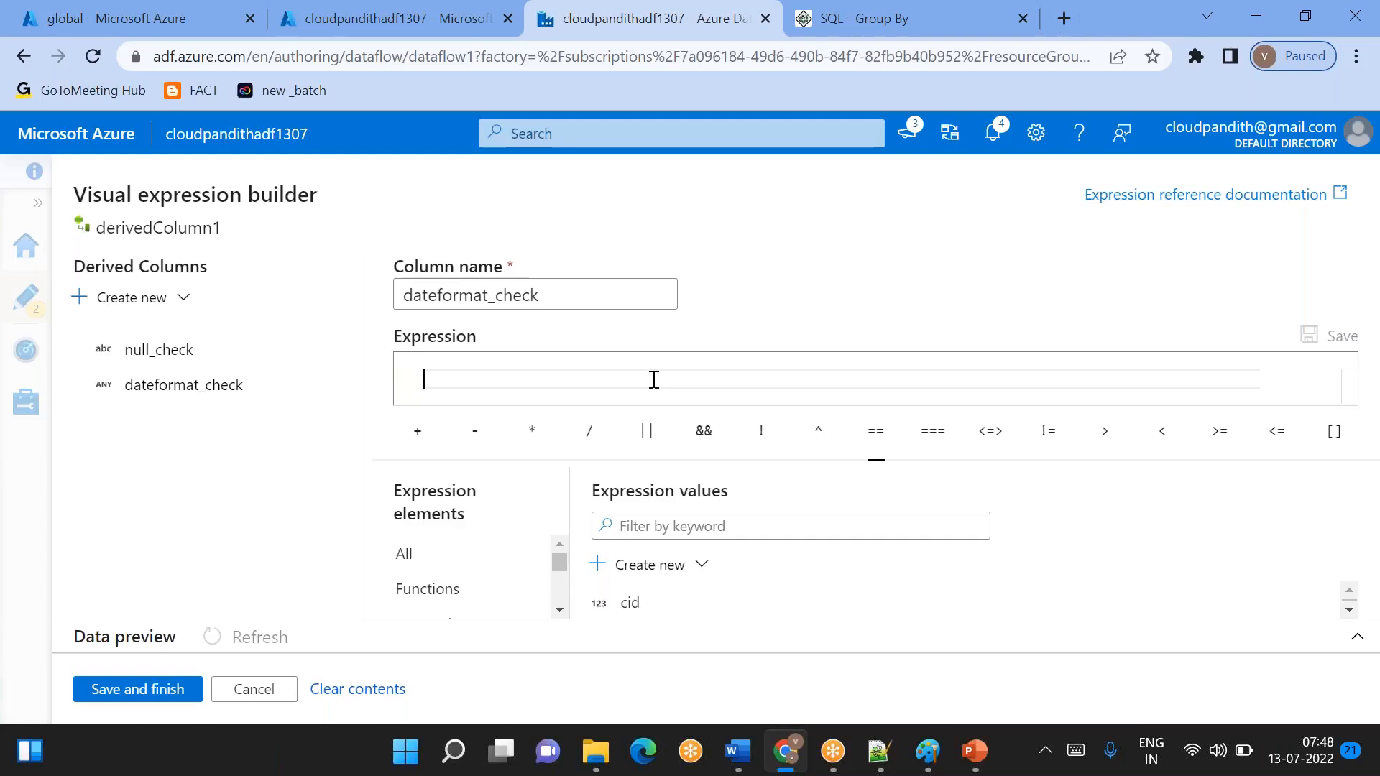
pyautogui.click(654, 528)
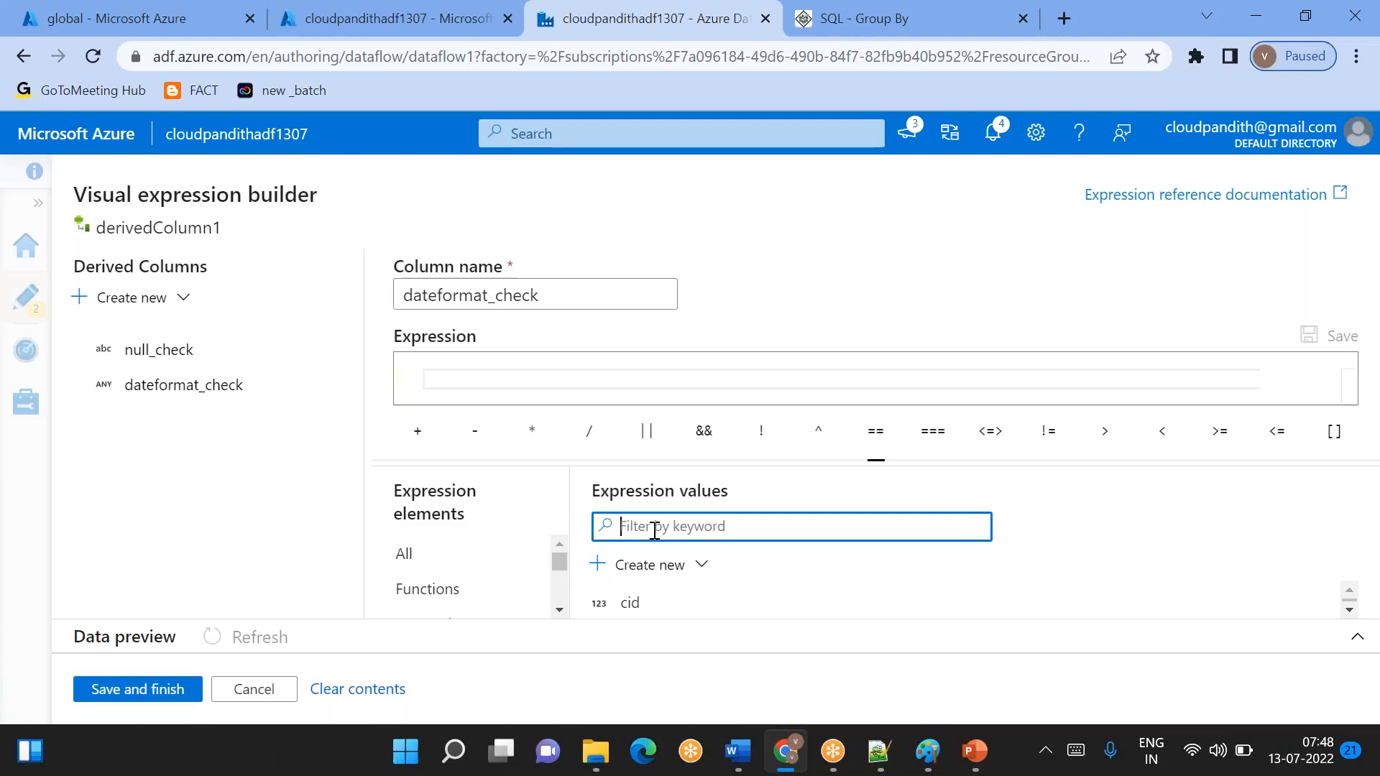
# - Insert a toDate function in the dateformat_check expression with cjoineddate as its string argument
pyautogui.click(526, 381)
pyautogui.write('t')
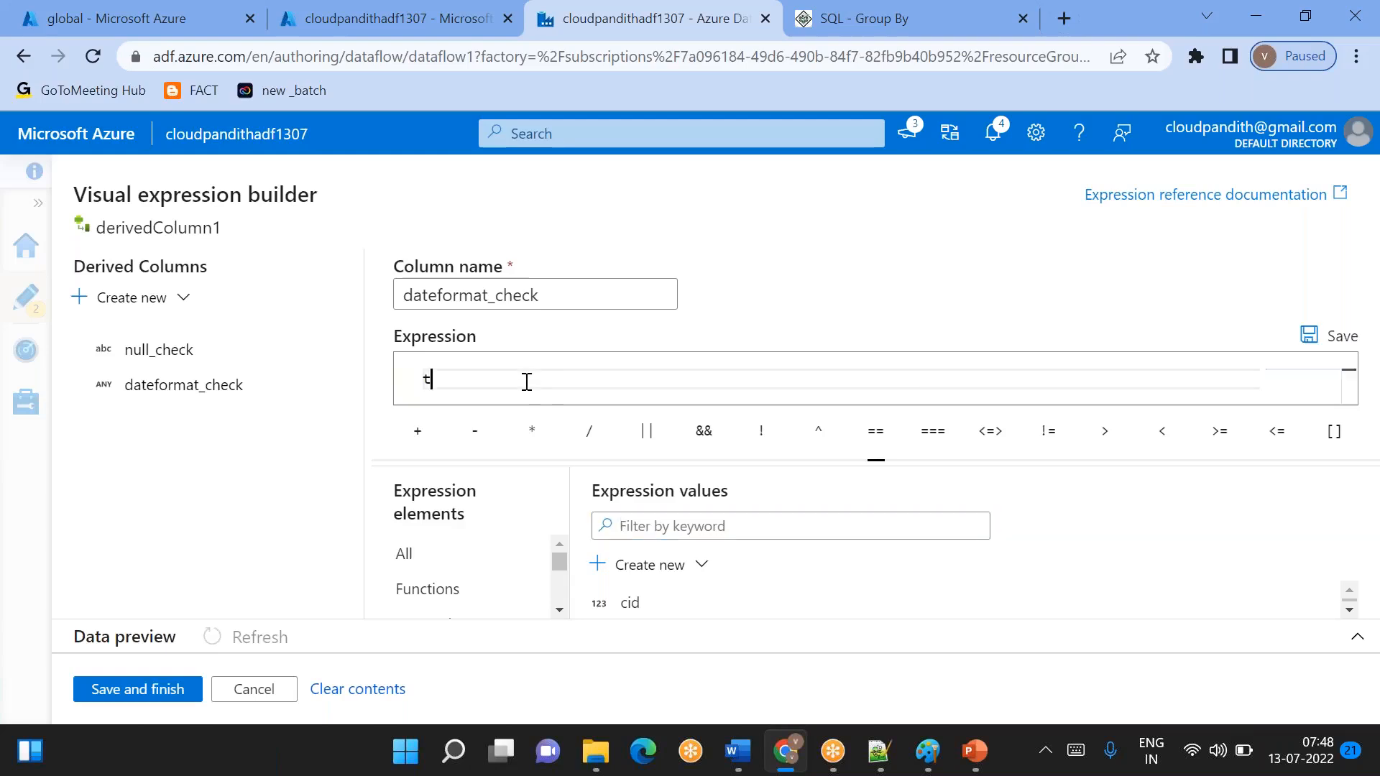
pyautogui.write('oD')
pyautogui.press('Return')
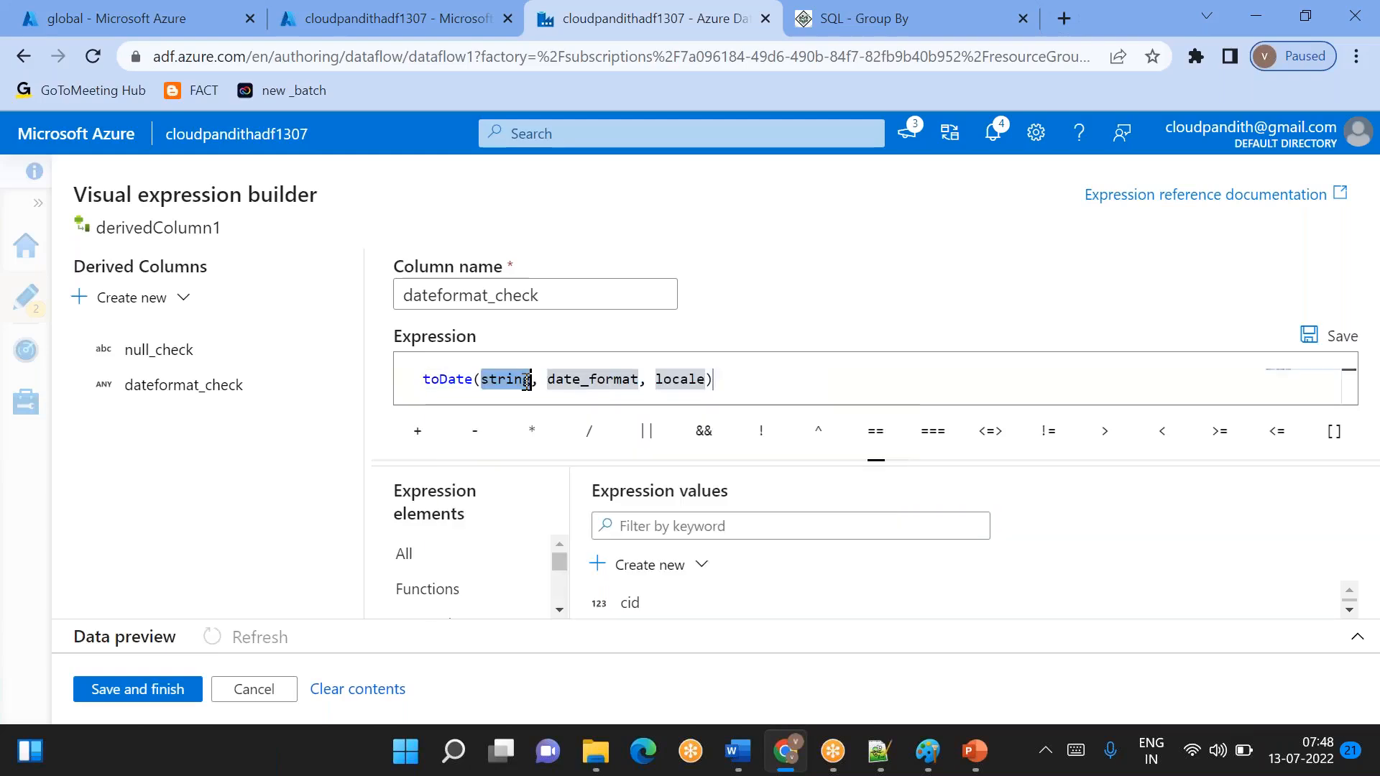
pyautogui.press('BackSpace')
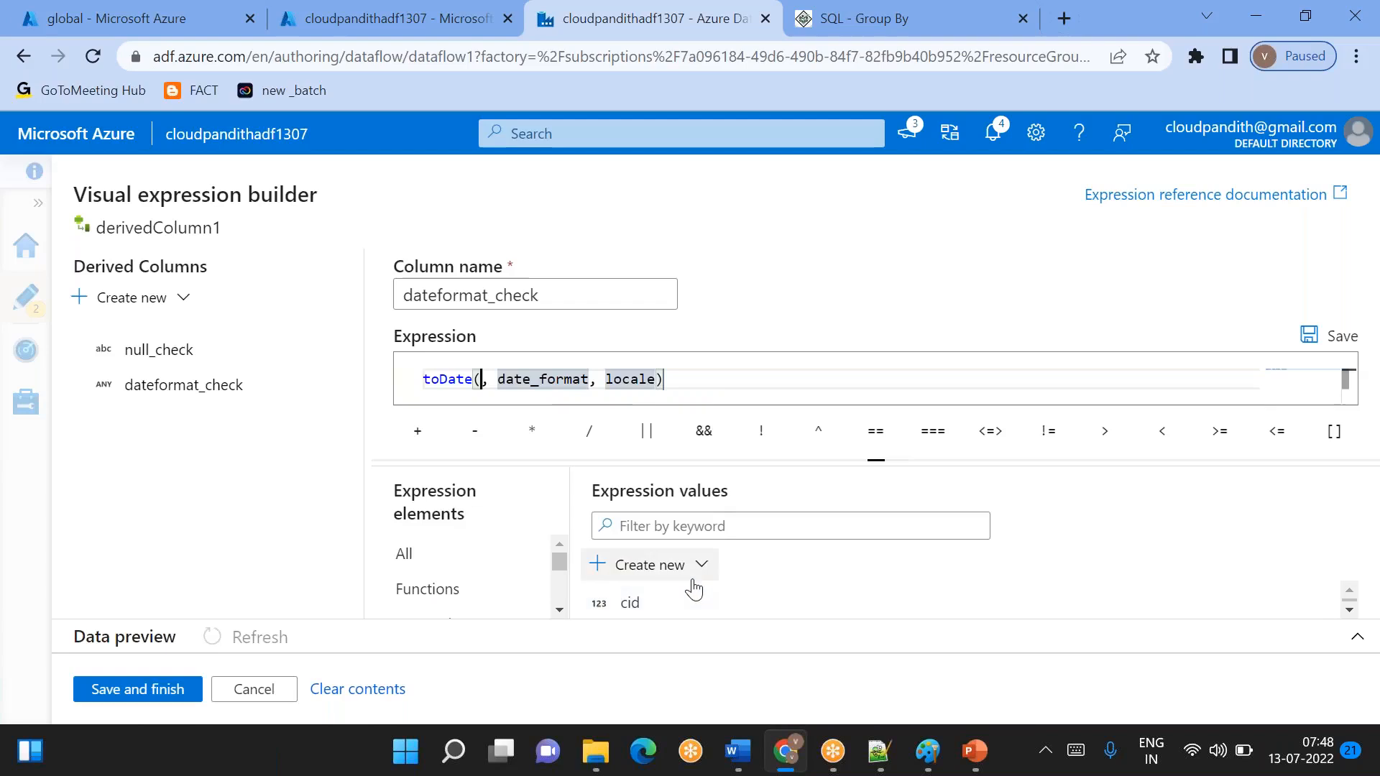
pyautogui.scroll(-2, 669, 606)
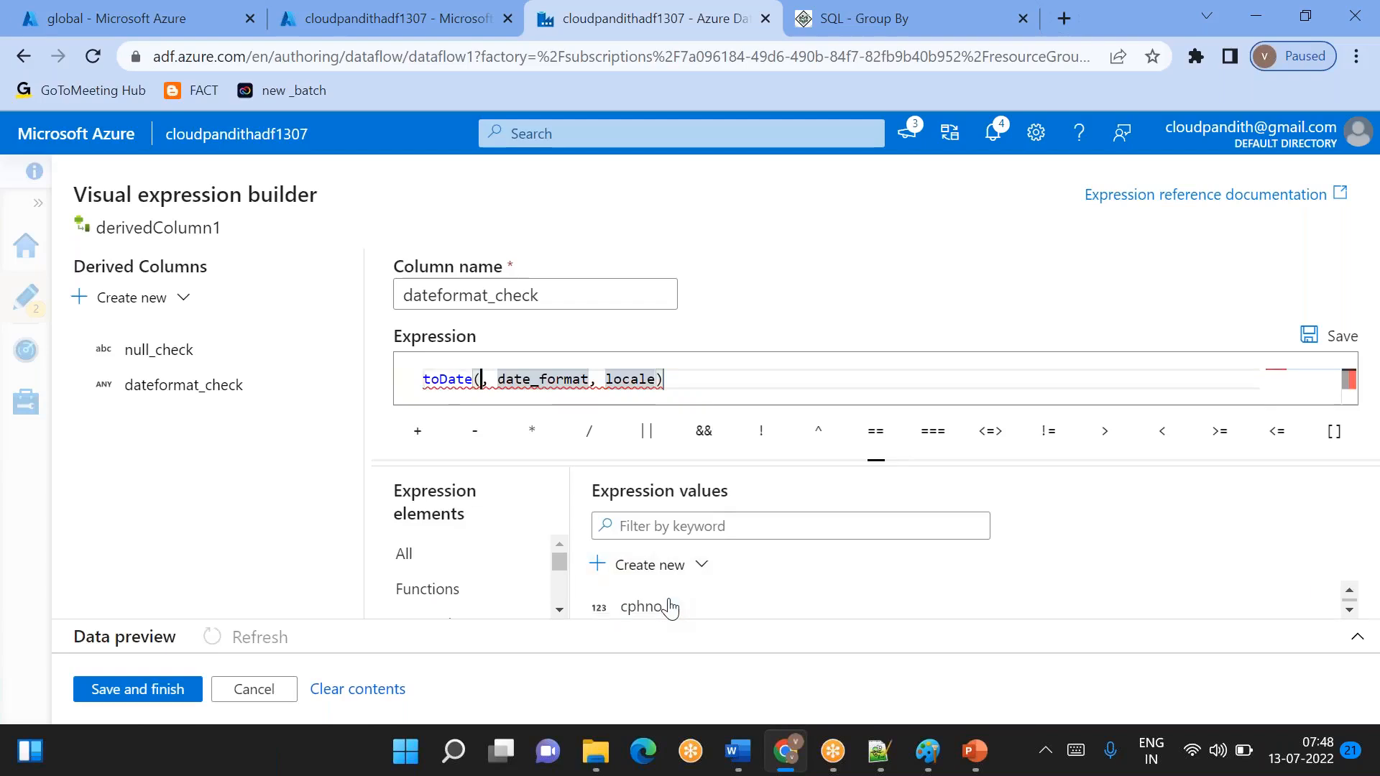
pyautogui.scroll(-1, 670, 607)
pyautogui.click(670, 608)
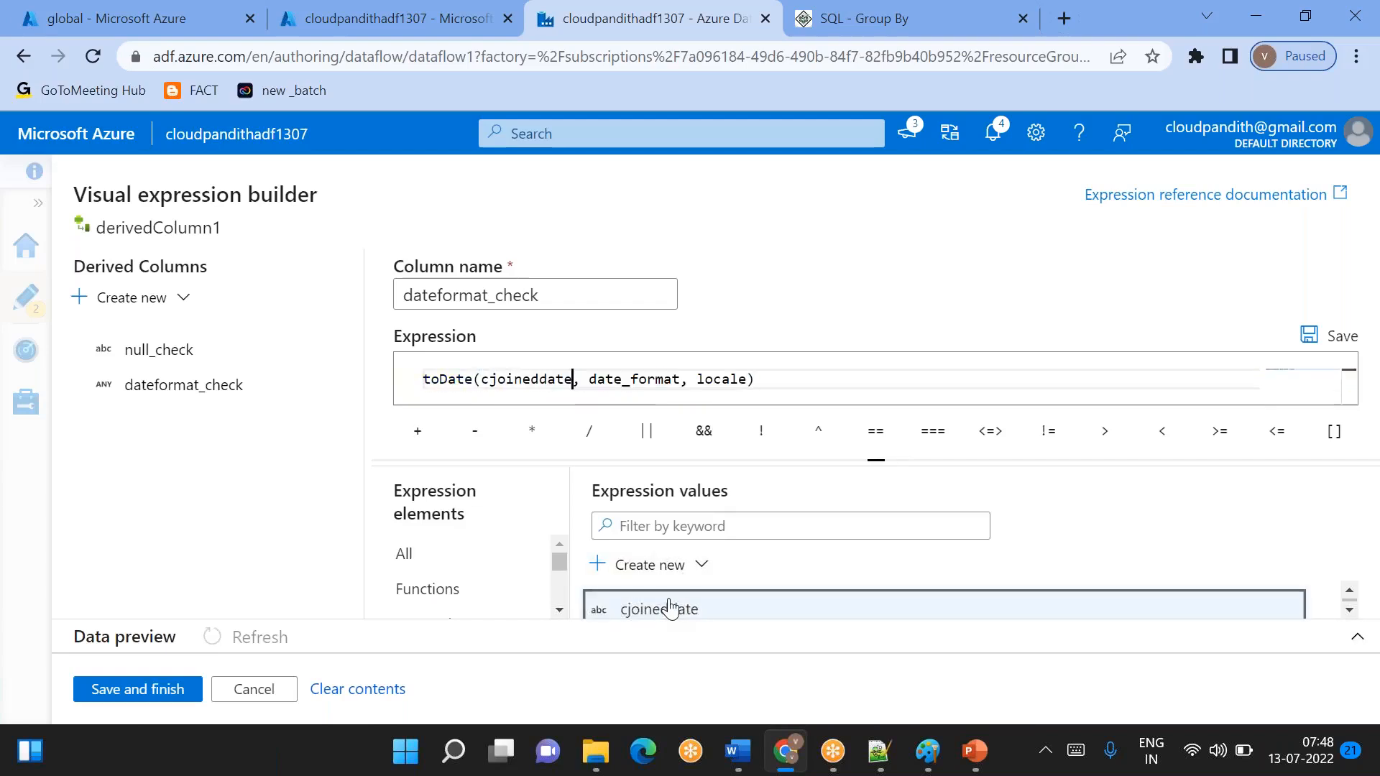
# - Set the toDate date format argument to 'yyyy-MM-dd'
pyautogui.doubleClick(632, 380)
pyautogui.press('BackSpace')
pyautogui.press('BackSpace')
pyautogui.write("'")
pyautogui.write('yyyy')
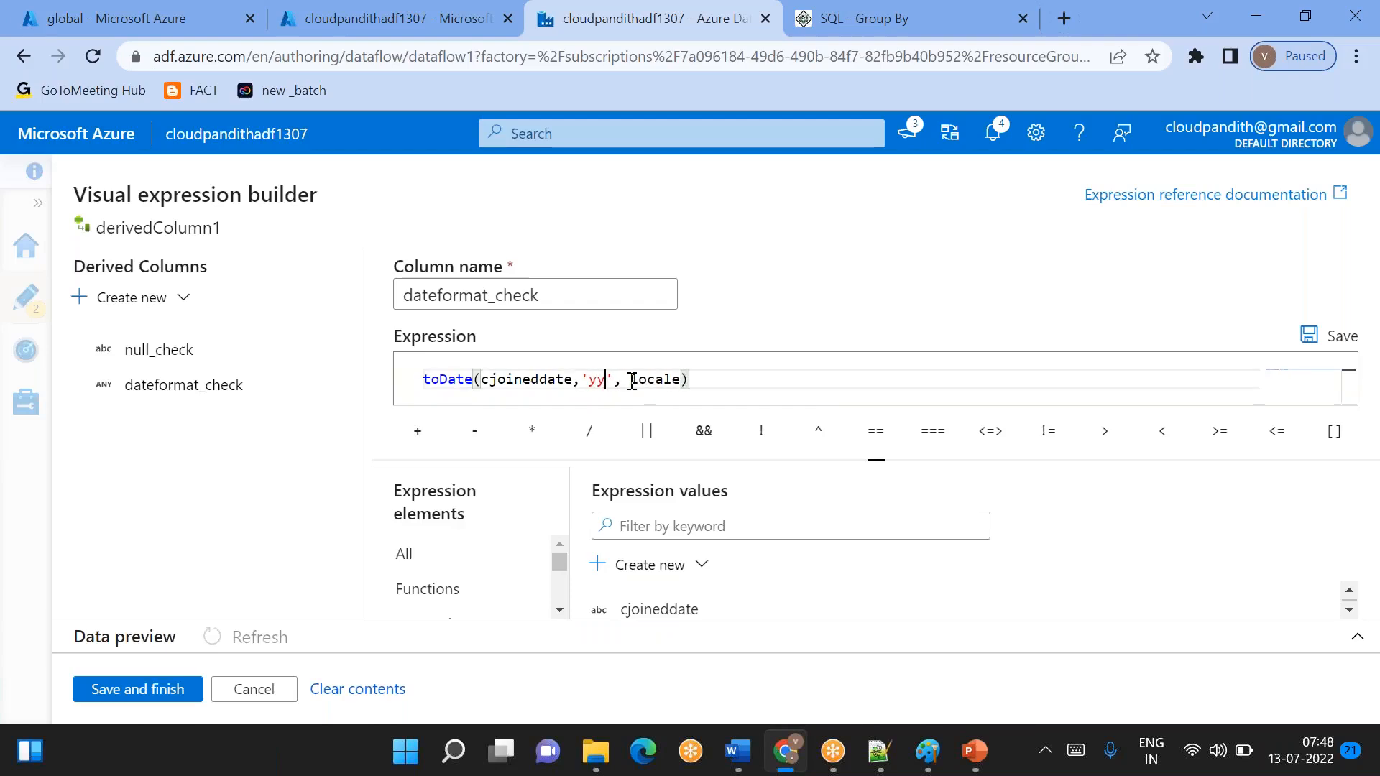
pyautogui.write('-MM')
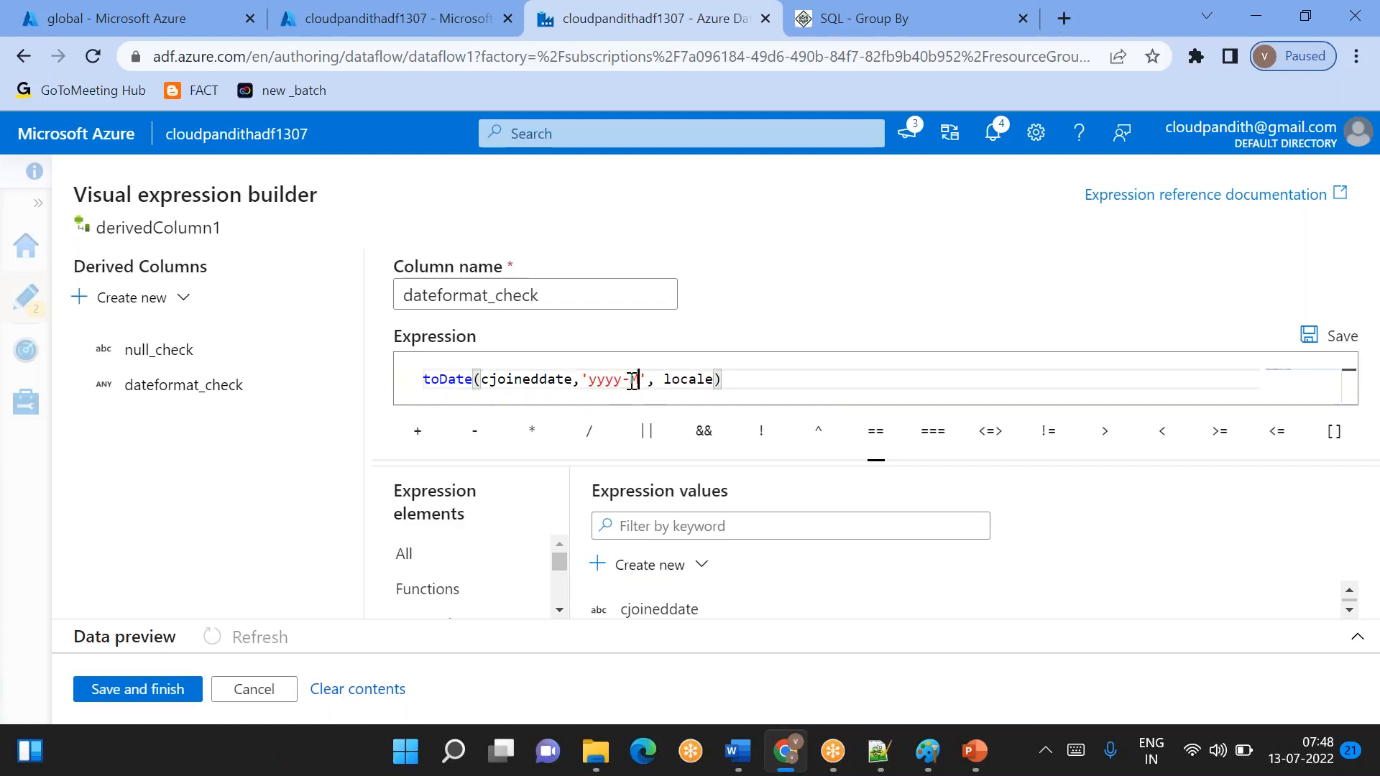
pyautogui.write("-dd'")
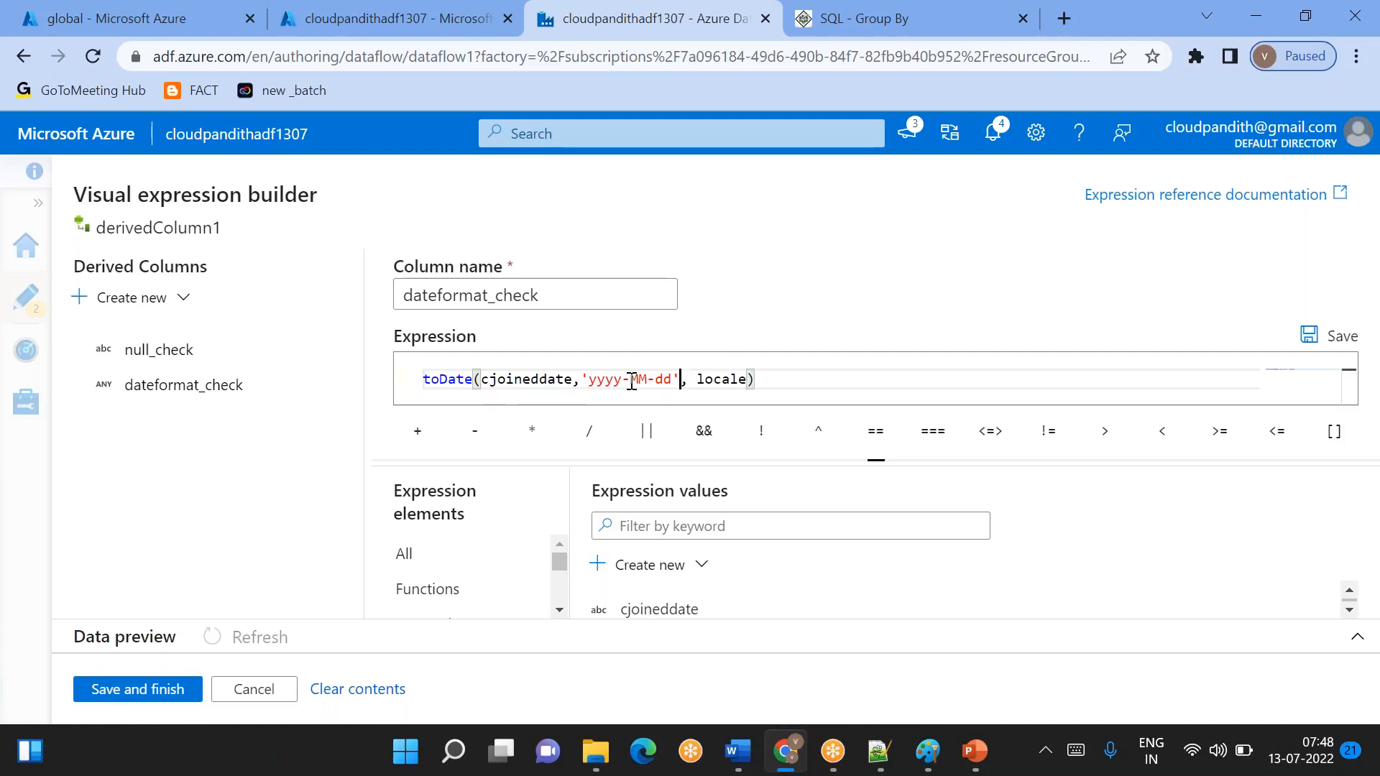
# - Remove the optional locale argument from the toDate expression
pyautogui.hotkey('shift', 'Right')
pyautogui.hotkey('shift', 'Right')
pyautogui.hotkey('shift', 'Right')
pyautogui.hotkey('shift', 'Right')
pyautogui.hotkey('shift', 'Right')
pyautogui.hotkey('shift', 'Right')
pyautogui.hotkey('shift', 'Right')
pyautogui.hotkey('shift', 'Right')
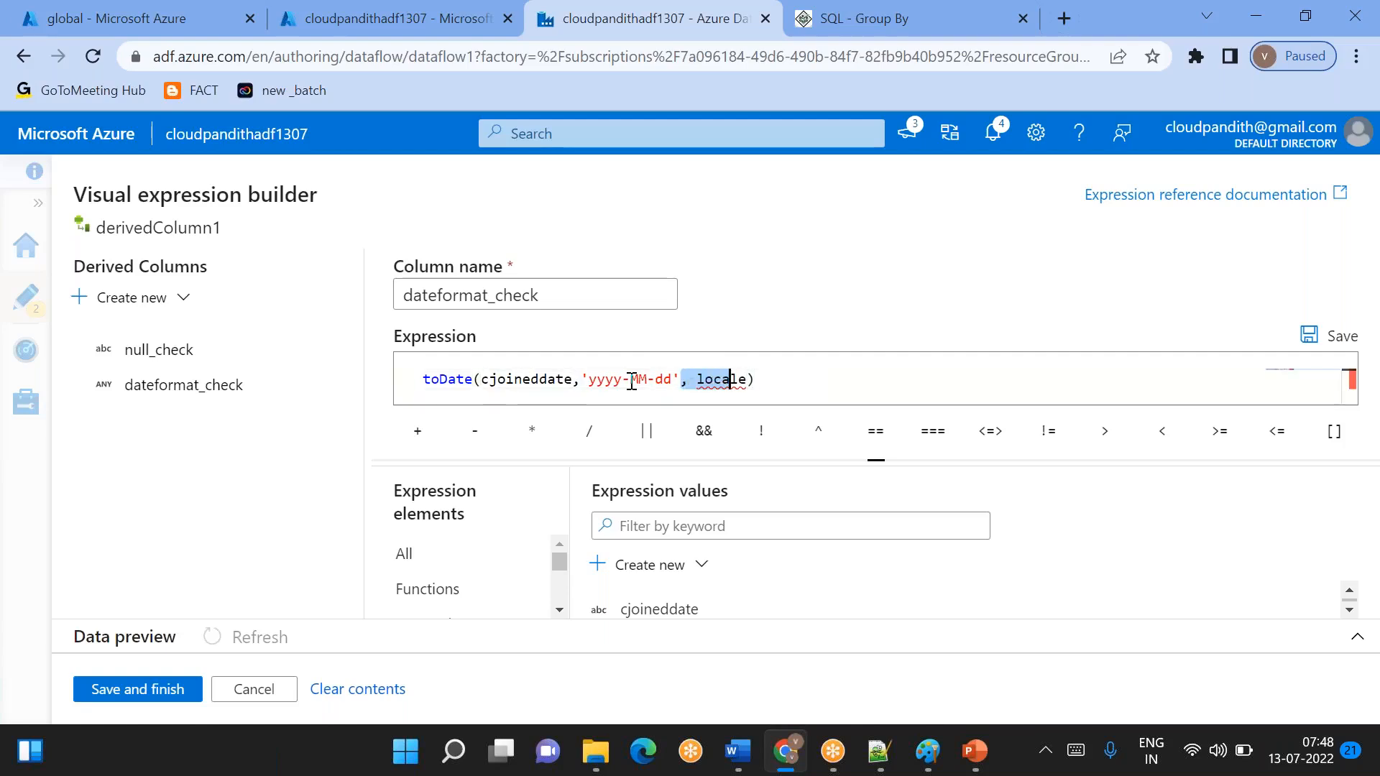
pyautogui.press('Delete')
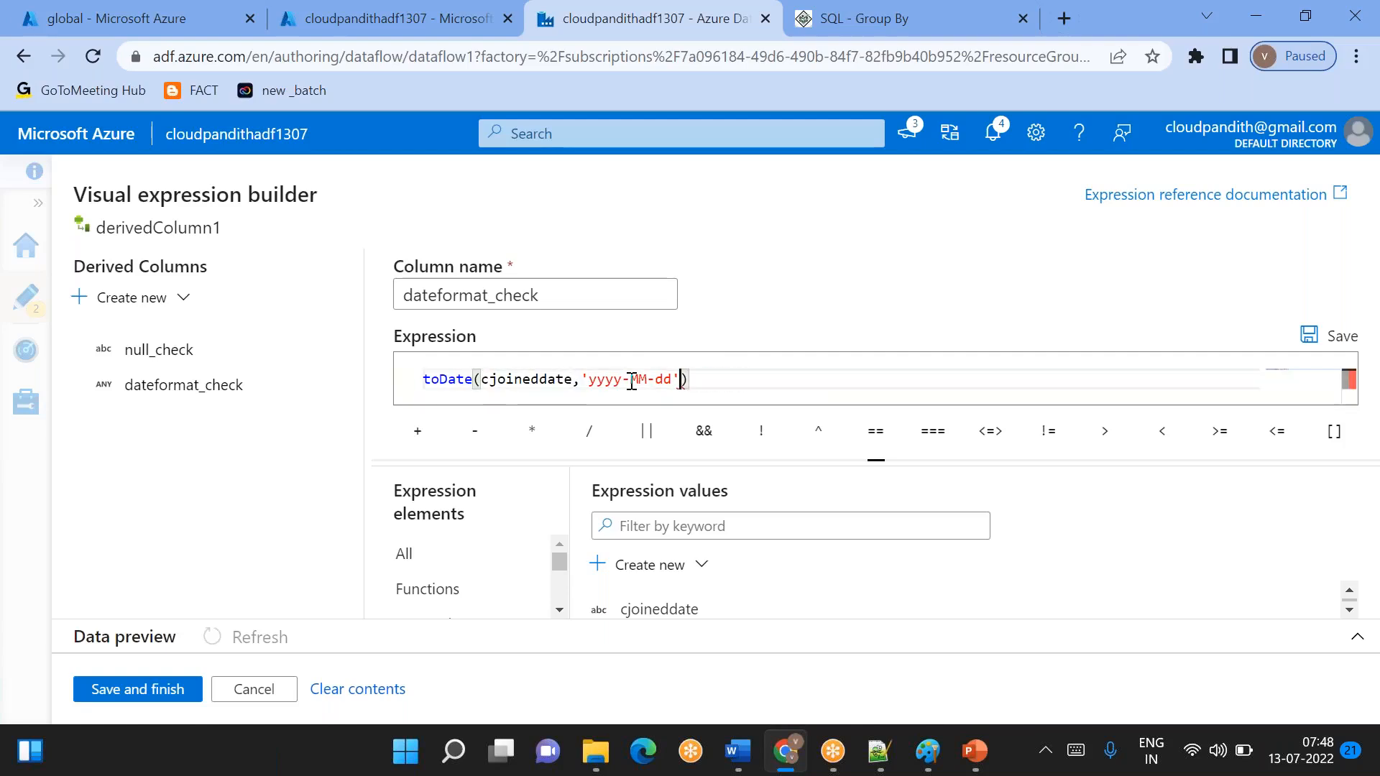
# - Review the column and format arguments of the dateformat_check expression, and save it to derivedColumn1
pyautogui.doubleClick(548, 381)
pyautogui.moveTo(590, 379); pyautogui.dragTo(675, 384)
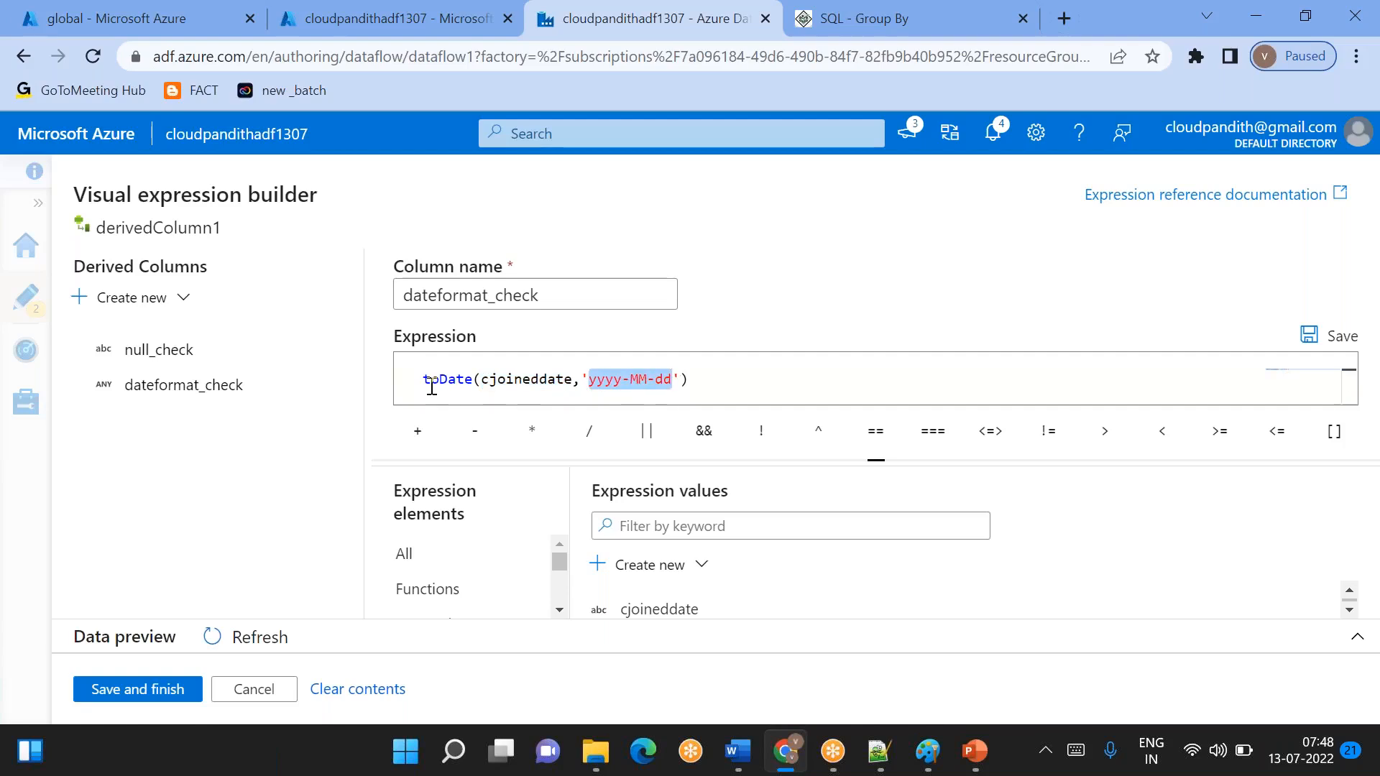
pyautogui.moveTo(424, 379); pyautogui.dragTo(541, 379)
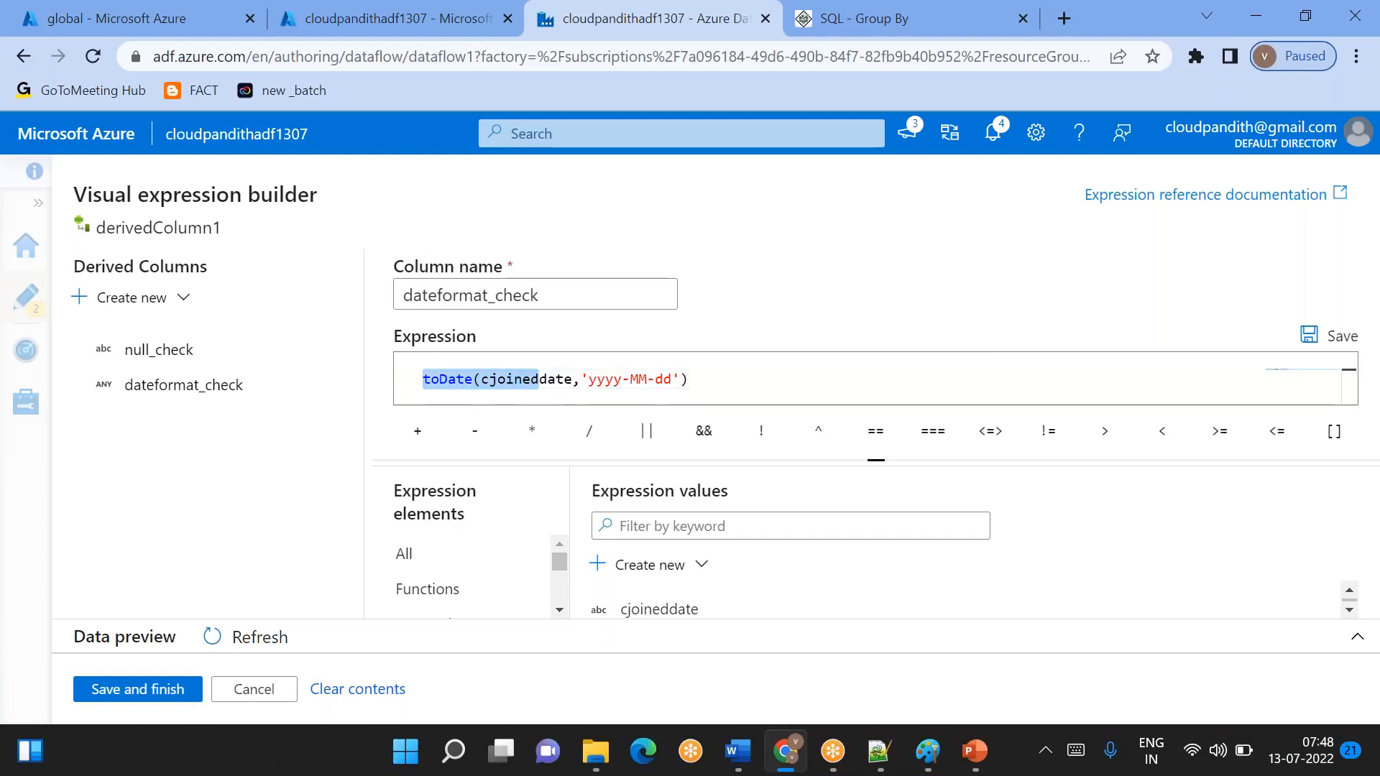
pyautogui.click(138, 690)
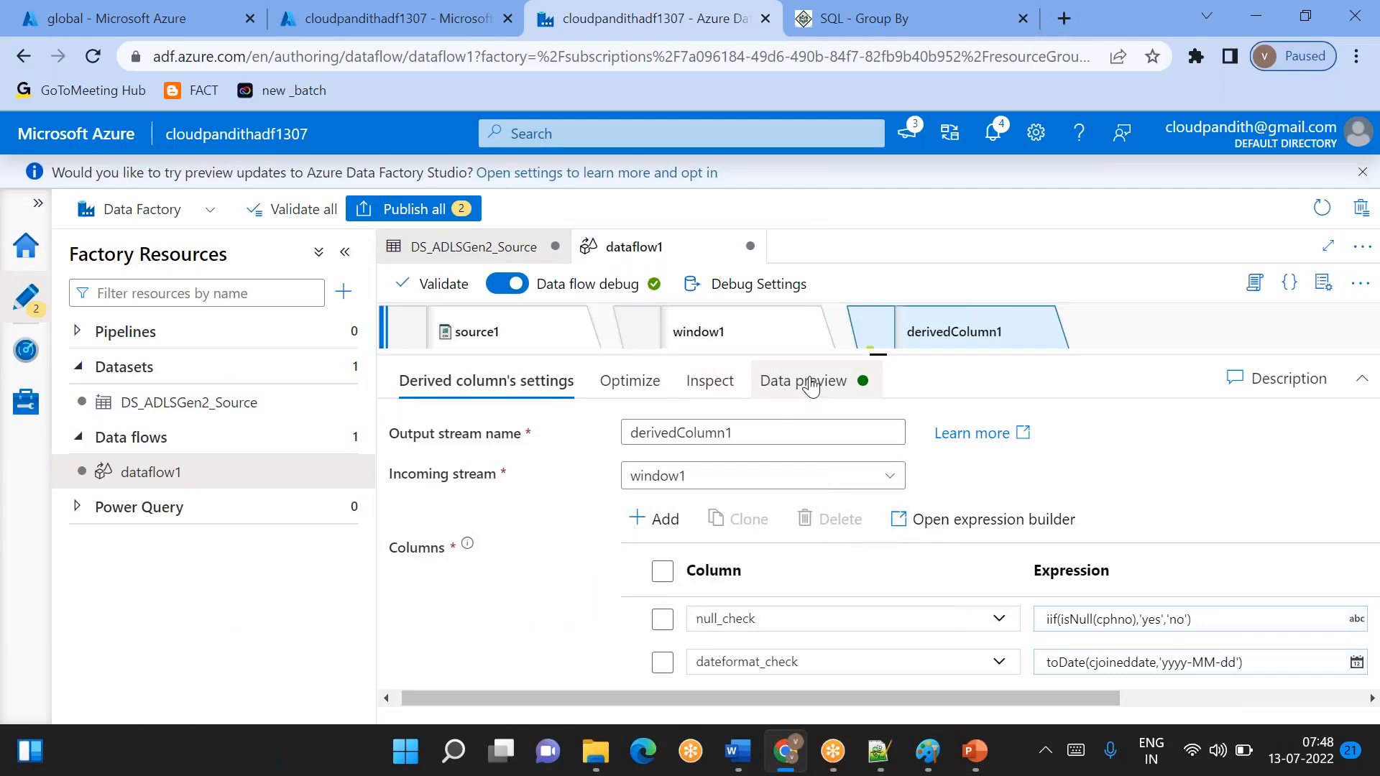
# - Refresh the derivedColumn1 data preview and resize its columns so the full cjoineddate and dateformat_check values are readable
pyautogui.click(811, 386)
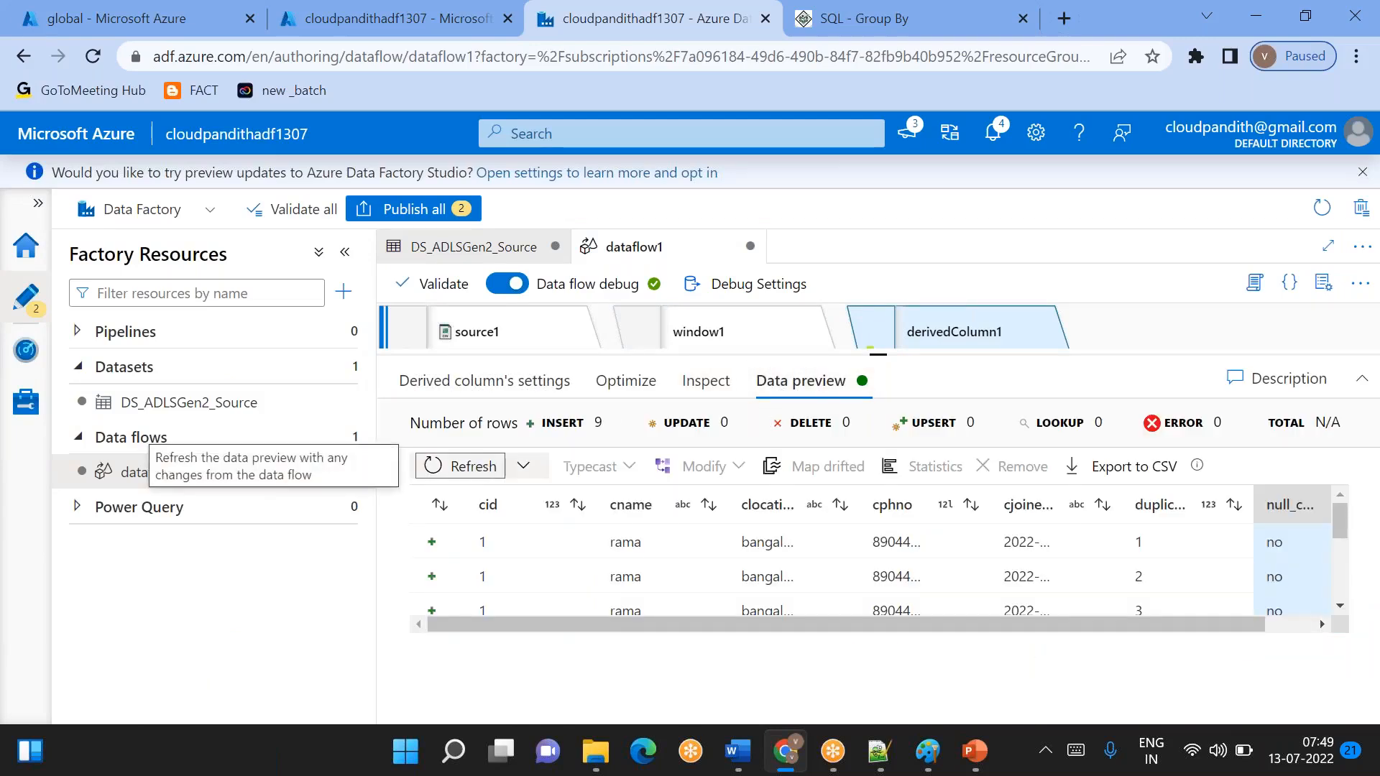
pyautogui.click(453, 466)
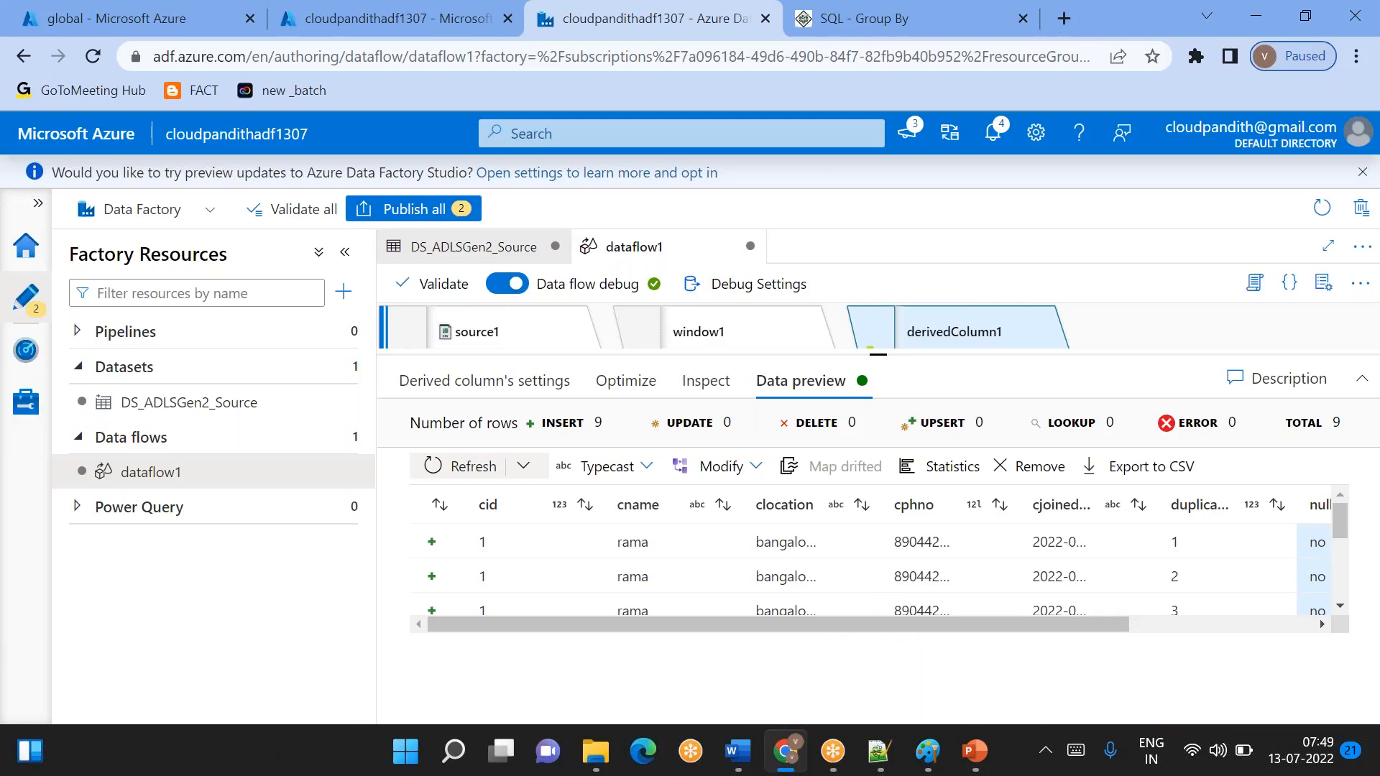
pyautogui.moveTo(899, 632); pyautogui.dragTo(1094, 628)
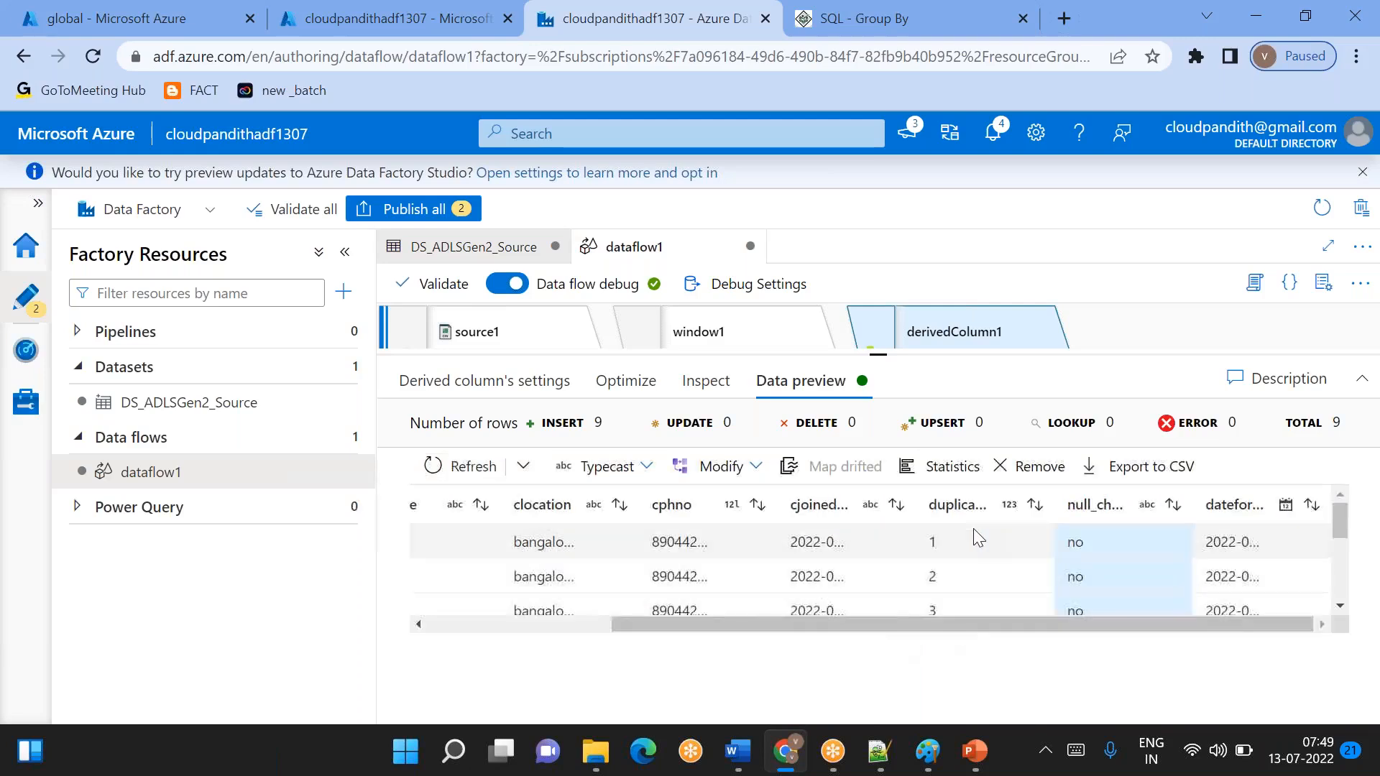
pyautogui.moveTo(921, 503); pyautogui.dragTo(955, 503)
pyautogui.moveTo(1054, 504); pyautogui.dragTo(1017, 512)
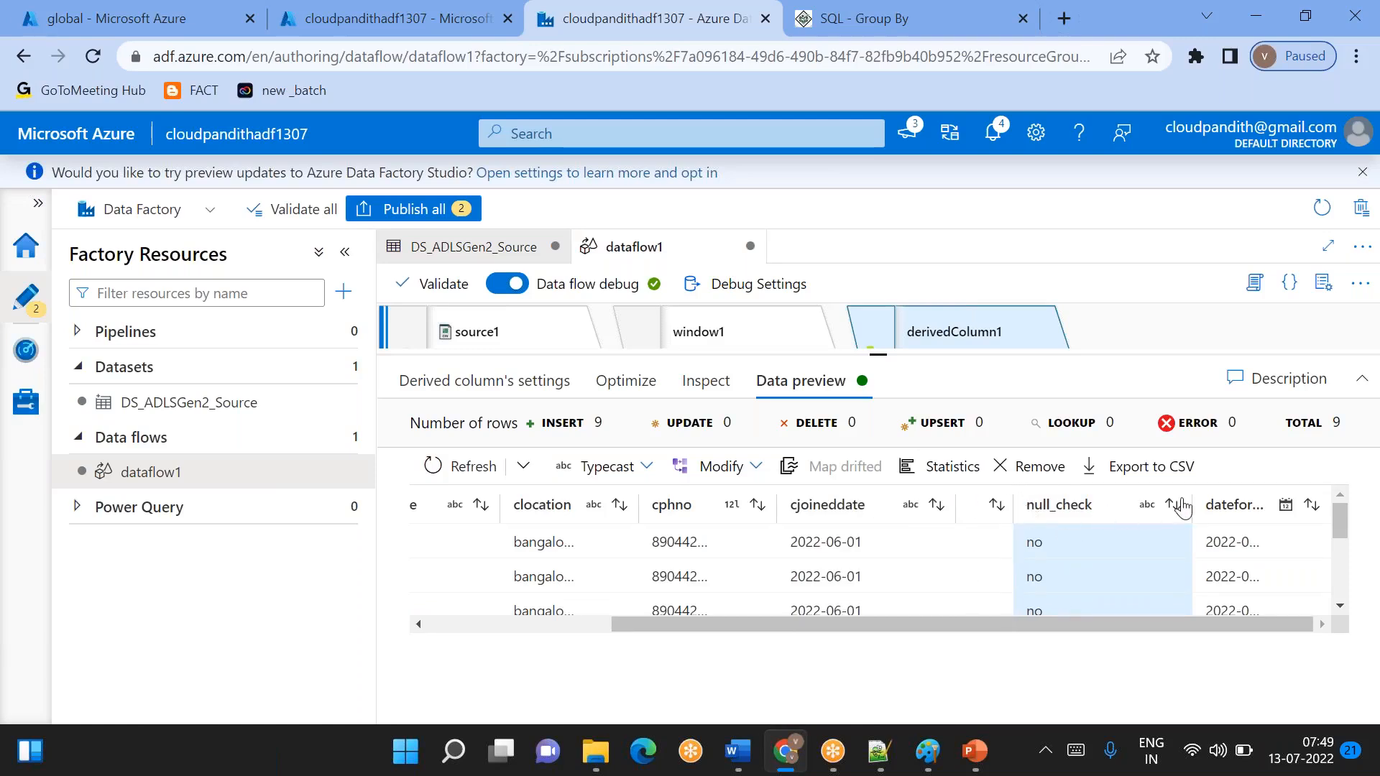
pyautogui.moveTo(1186, 503); pyautogui.dragTo(1114, 505)
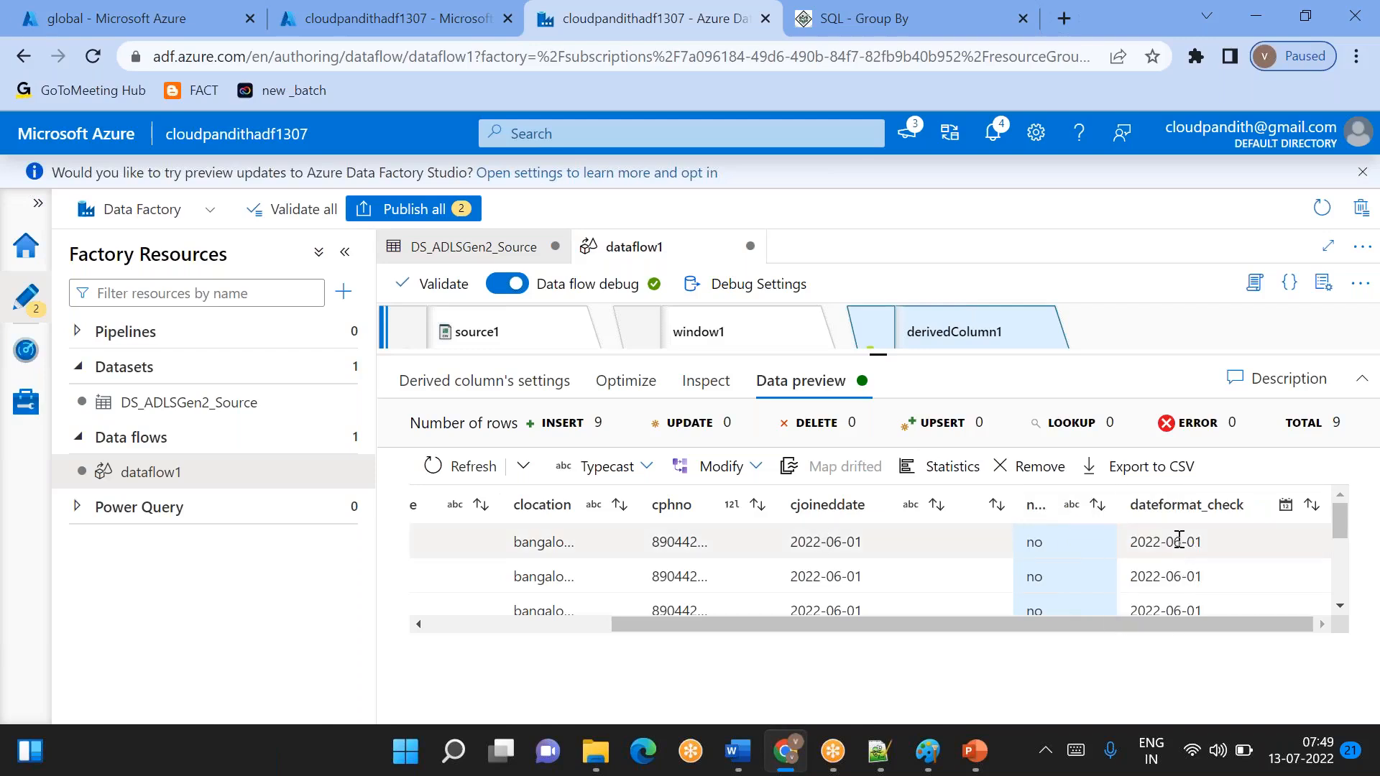
# - Compare the dateformat_check values with cjoineddate row by row, focusing on the hyderbad and delhi rows
pyautogui.scroll(-3, 1165, 560)
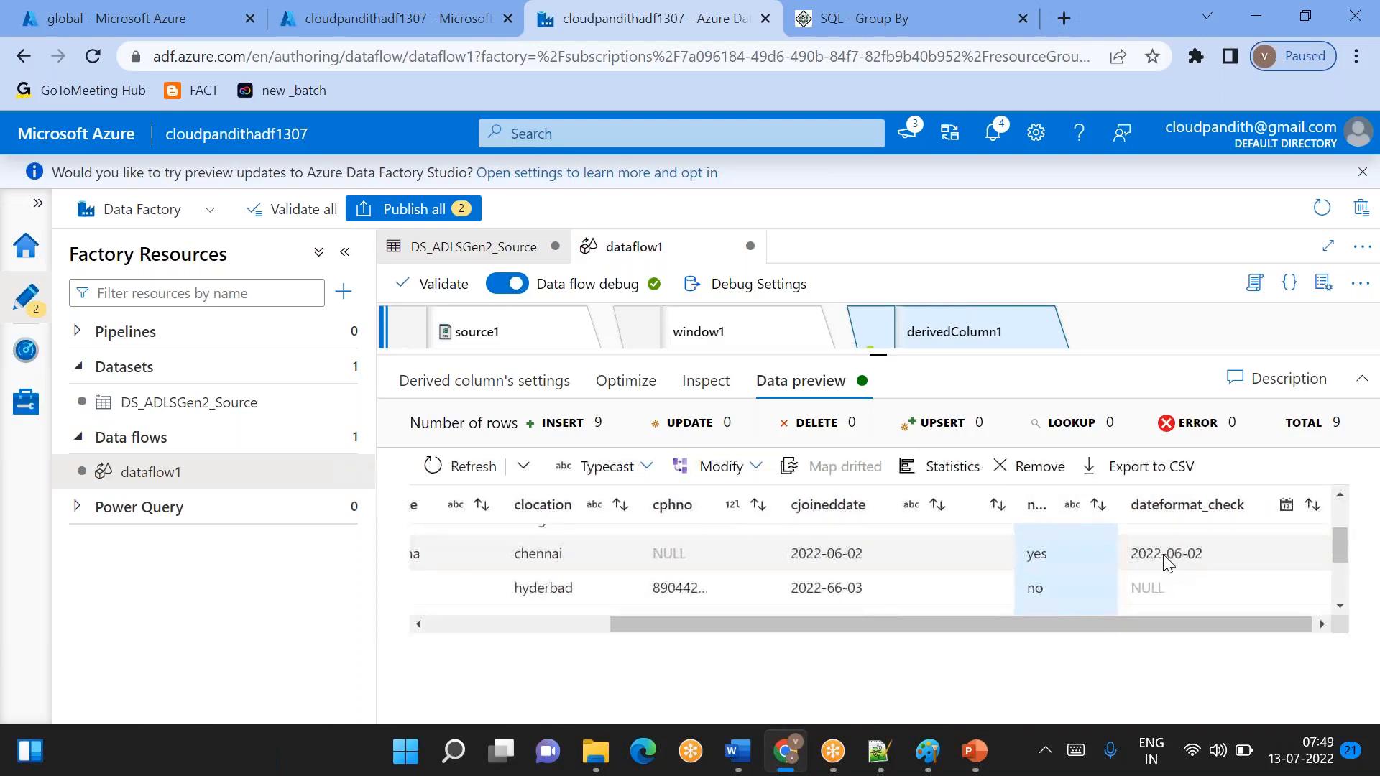
pyautogui.doubleClick(1150, 567)
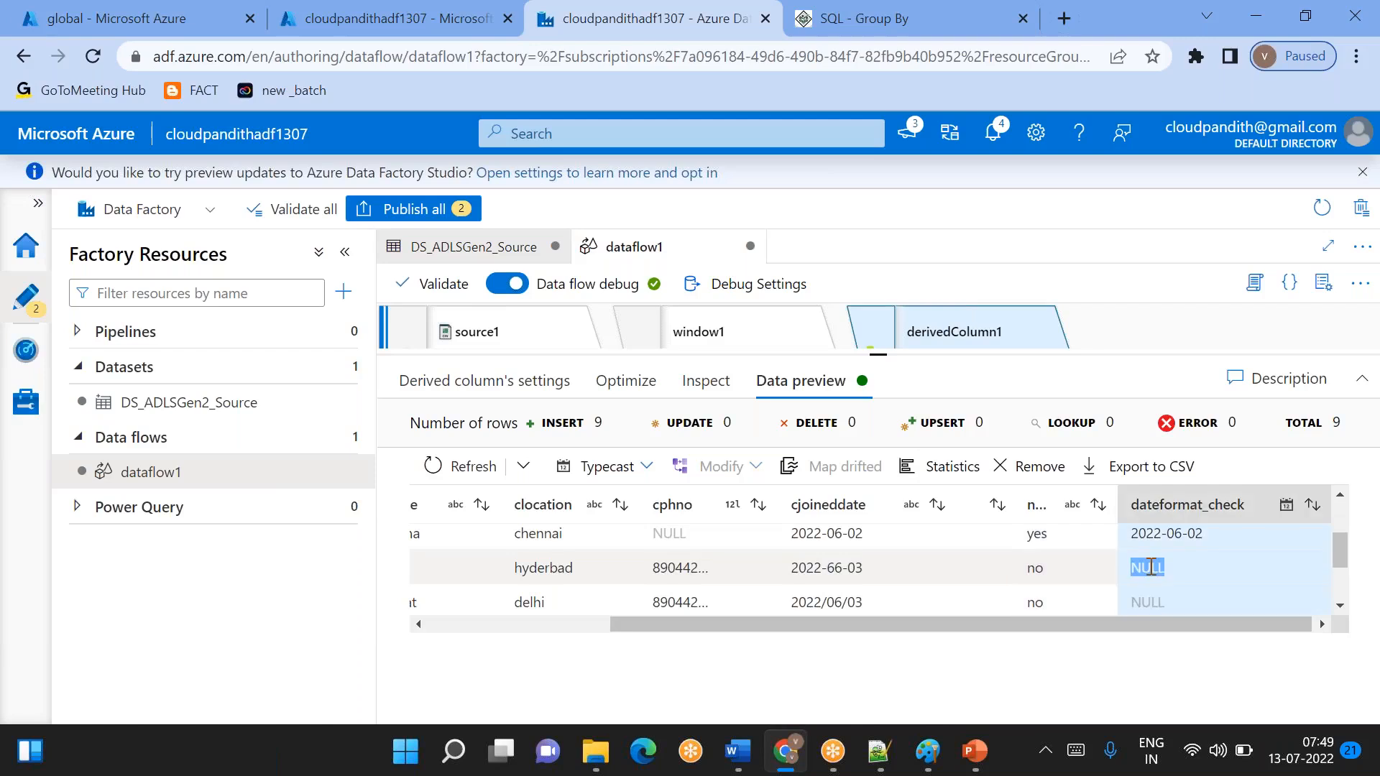
pyautogui.moveTo(791, 568); pyautogui.dragTo(865, 569)
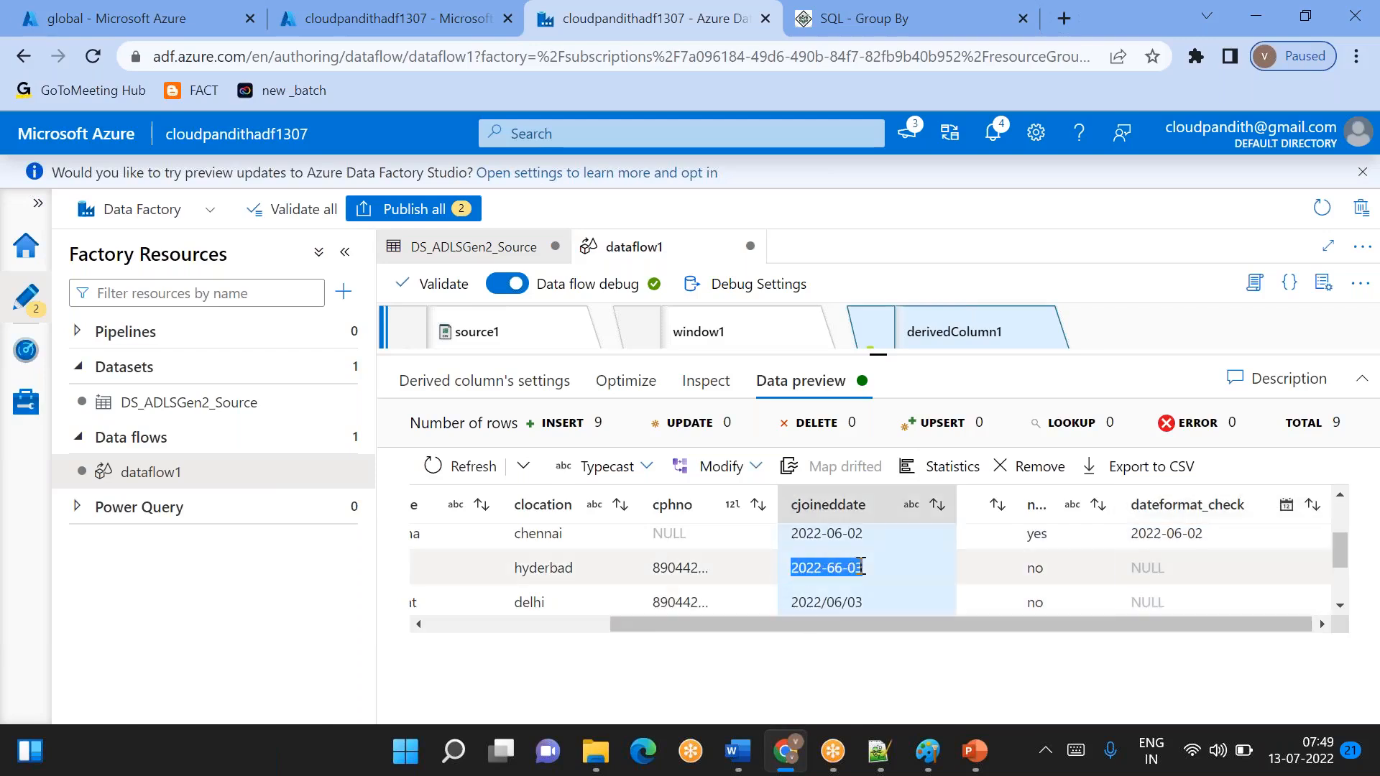
pyautogui.doubleClick(1136, 602)
pyautogui.moveTo(794, 602); pyautogui.dragTo(868, 596)
pyautogui.scroll(3, 867, 595)
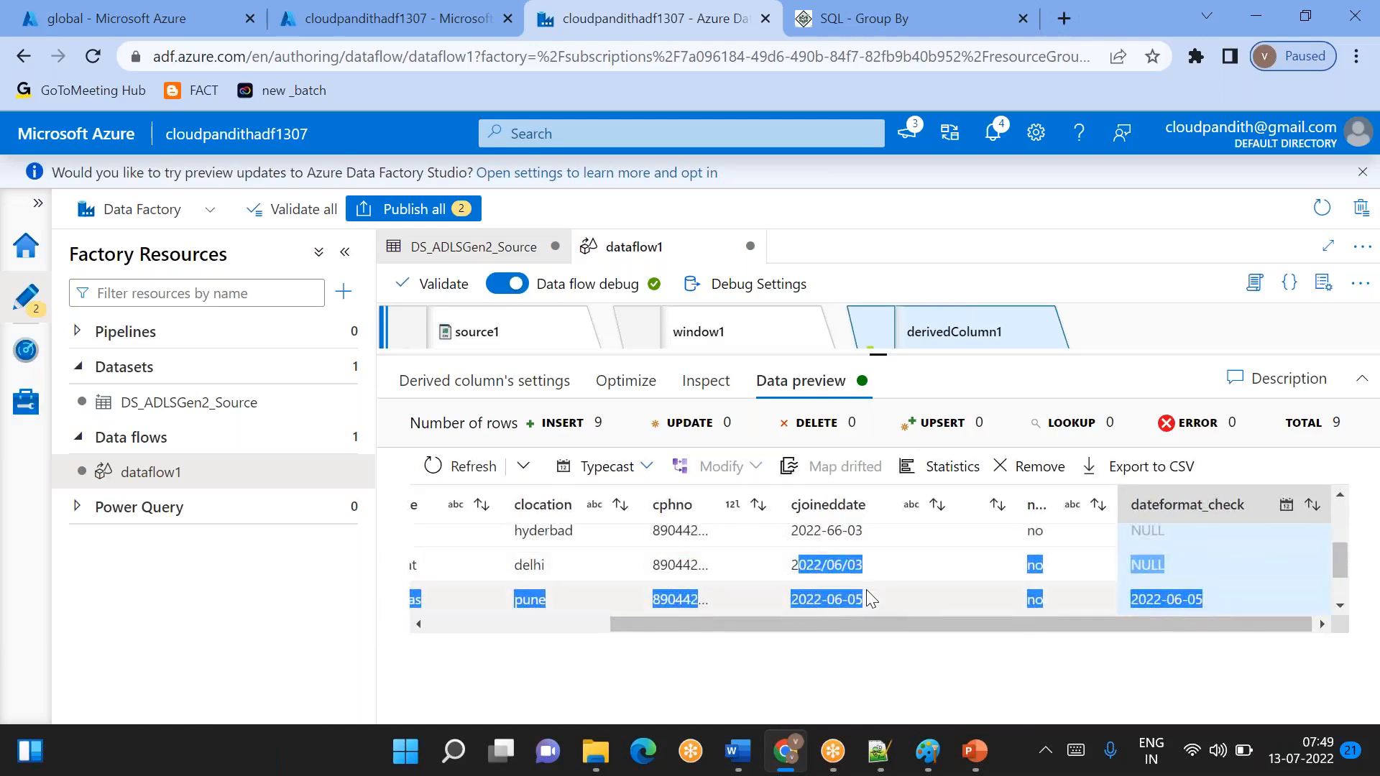
pyautogui.scroll(-1, 855, 585)
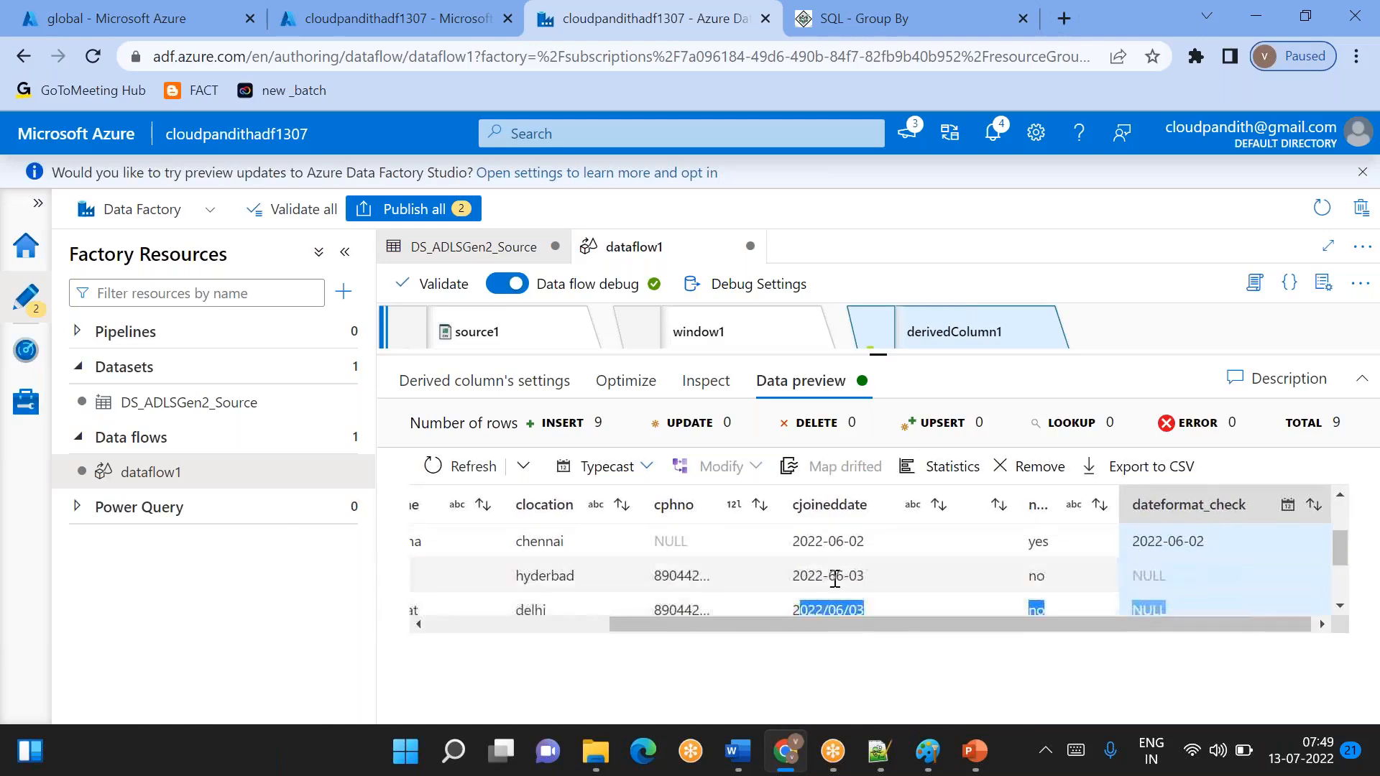
pyautogui.doubleClick(835, 576)
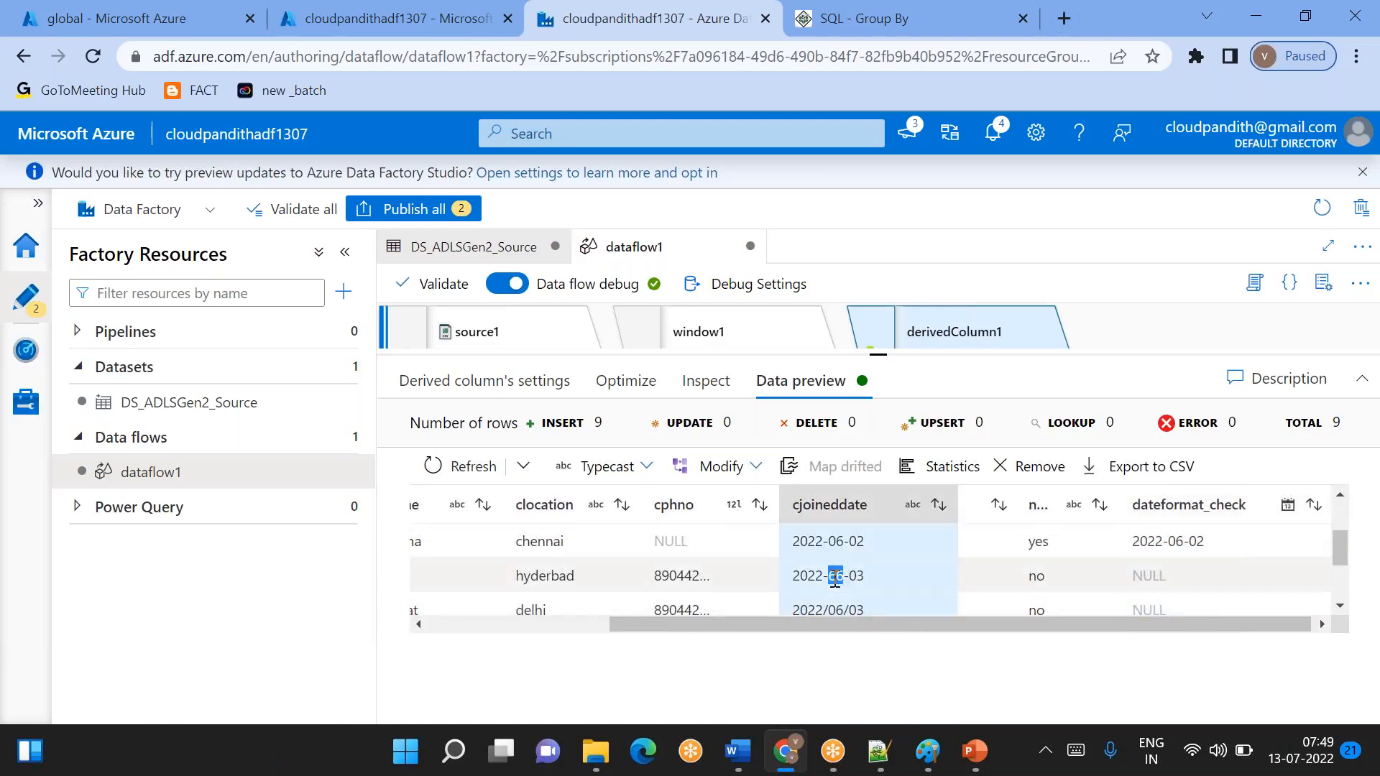
pyautogui.click(1152, 576)
pyautogui.doubleClick(1152, 575)
pyautogui.moveTo(1144, 610); pyautogui.dragTo(1162, 609)
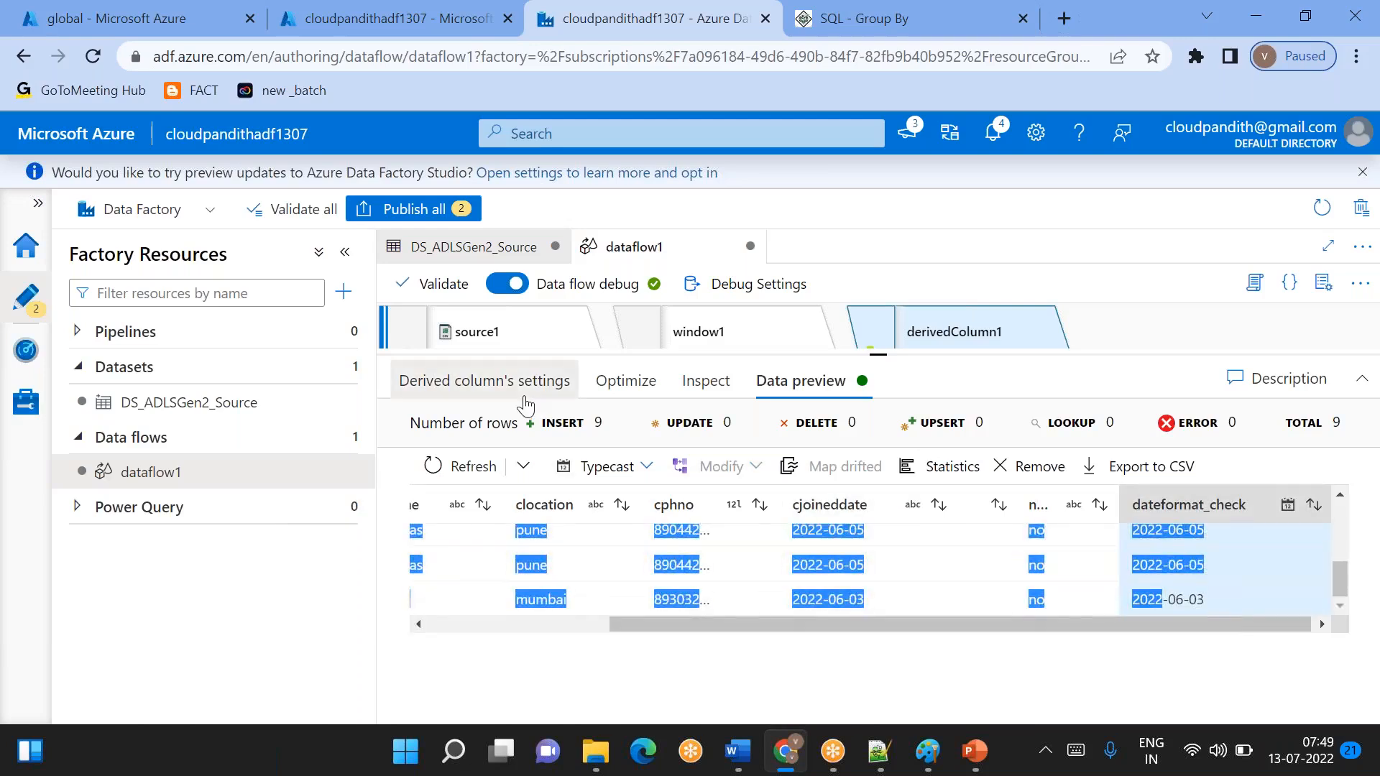
# - Open the dateformat_check expression of derivedColumn1 in the expression builder and wrap the toDate call in iif(isNull(…))
pyautogui.click(484, 381)
pyautogui.click(1085, 659)
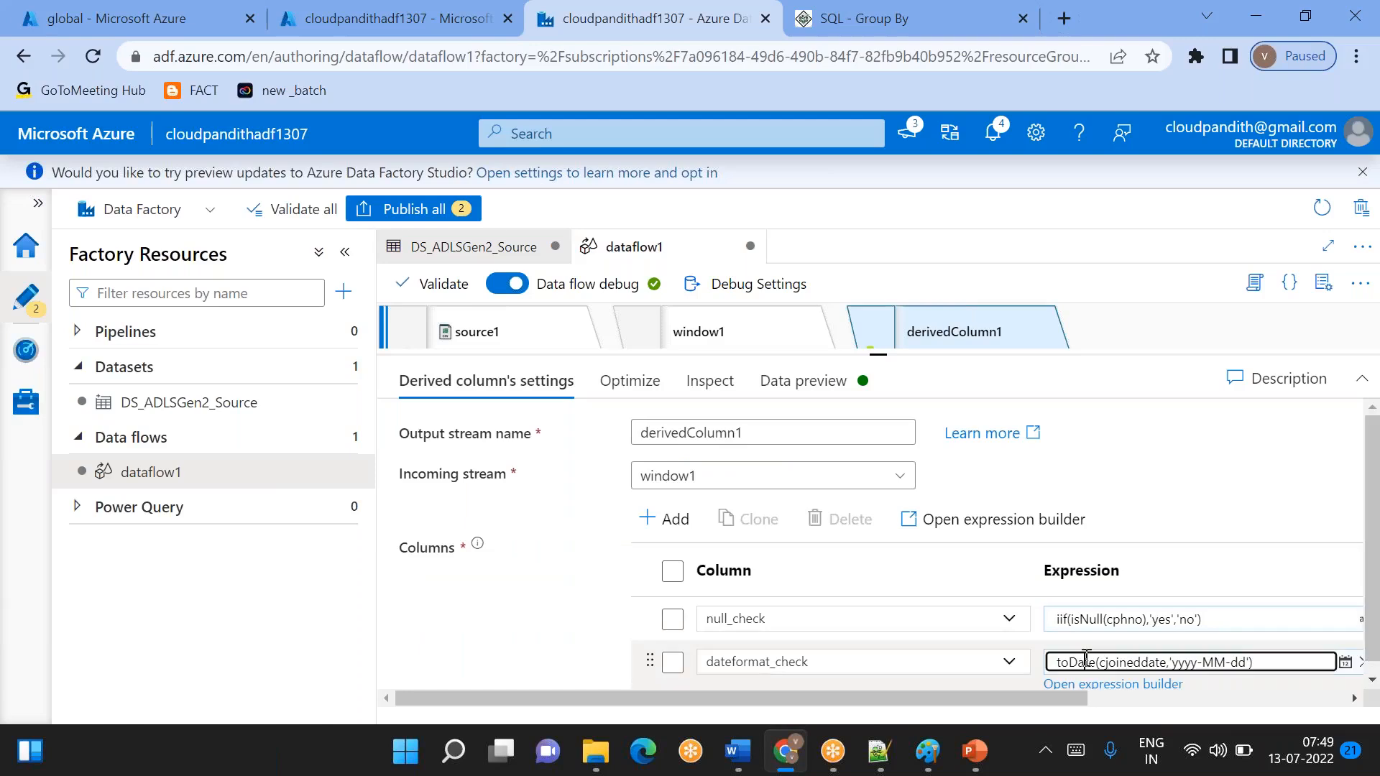
pyautogui.click(1107, 685)
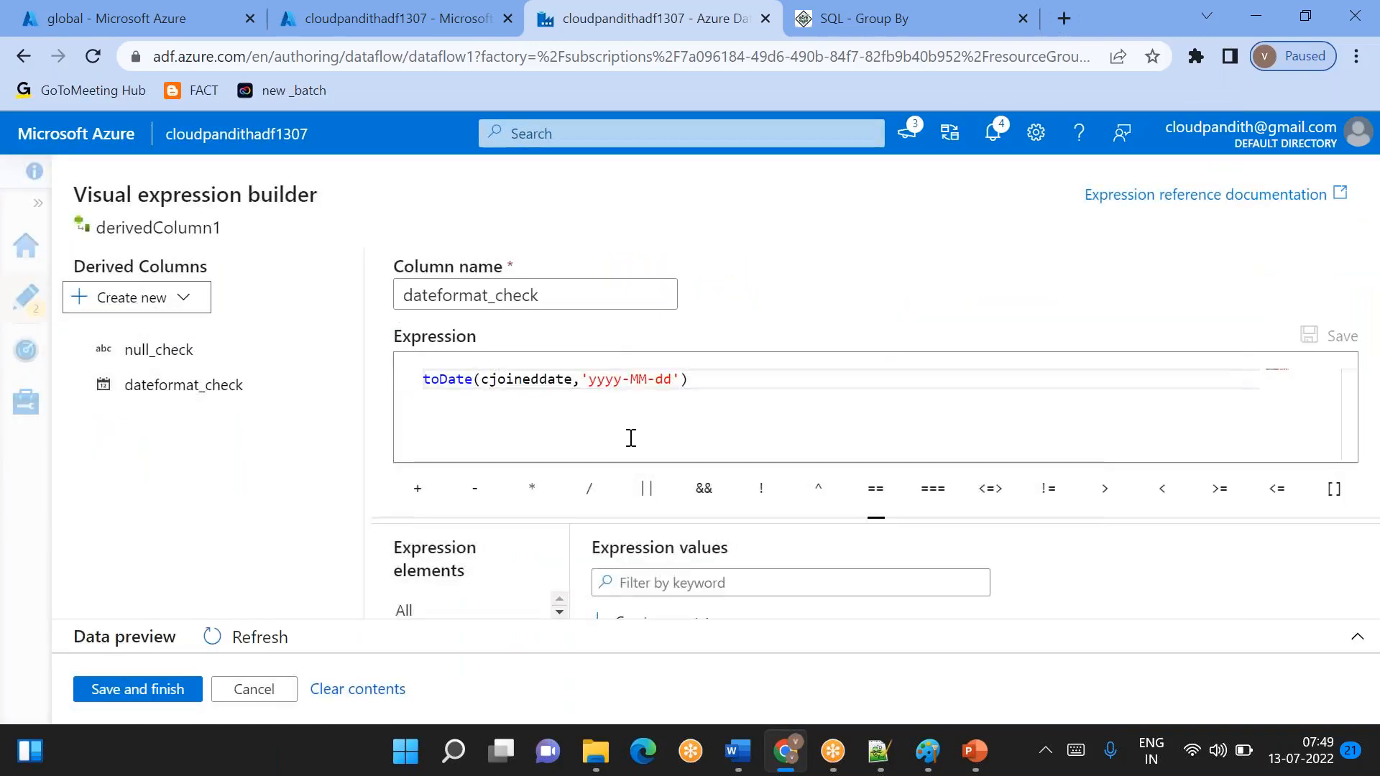
pyautogui.click(424, 379)
pyautogui.write('isNull(')
pyautogui.press('End')
pyautogui.write(')')
pyautogui.click(425, 379)
pyautogui.write('iif(')
# - Complete the dateformat_check iif expression with 'yes' as the true result and 'no' as the false result
pyautogui.moveTo(516, 378); pyautogui.dragTo(771, 376)
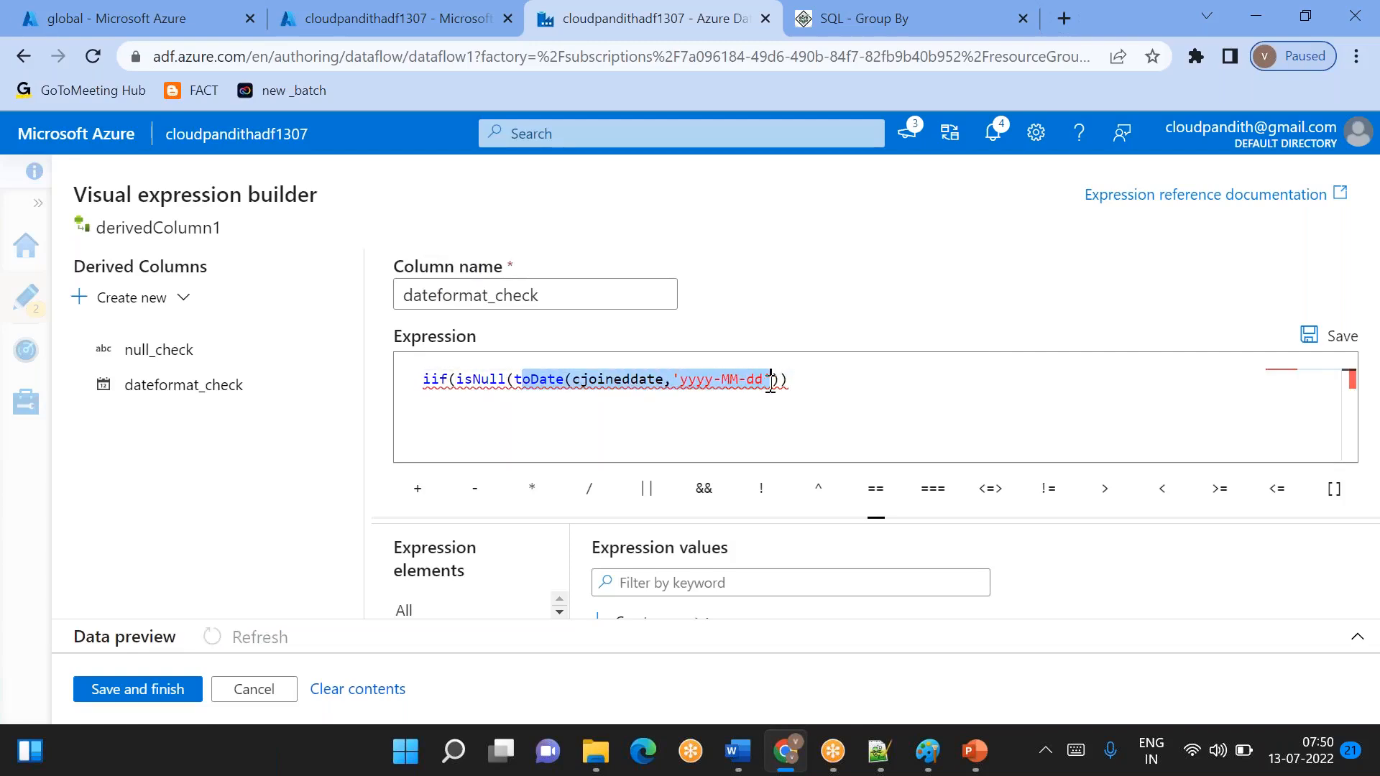
pyautogui.doubleClick(483, 379)
pyautogui.click(796, 381)
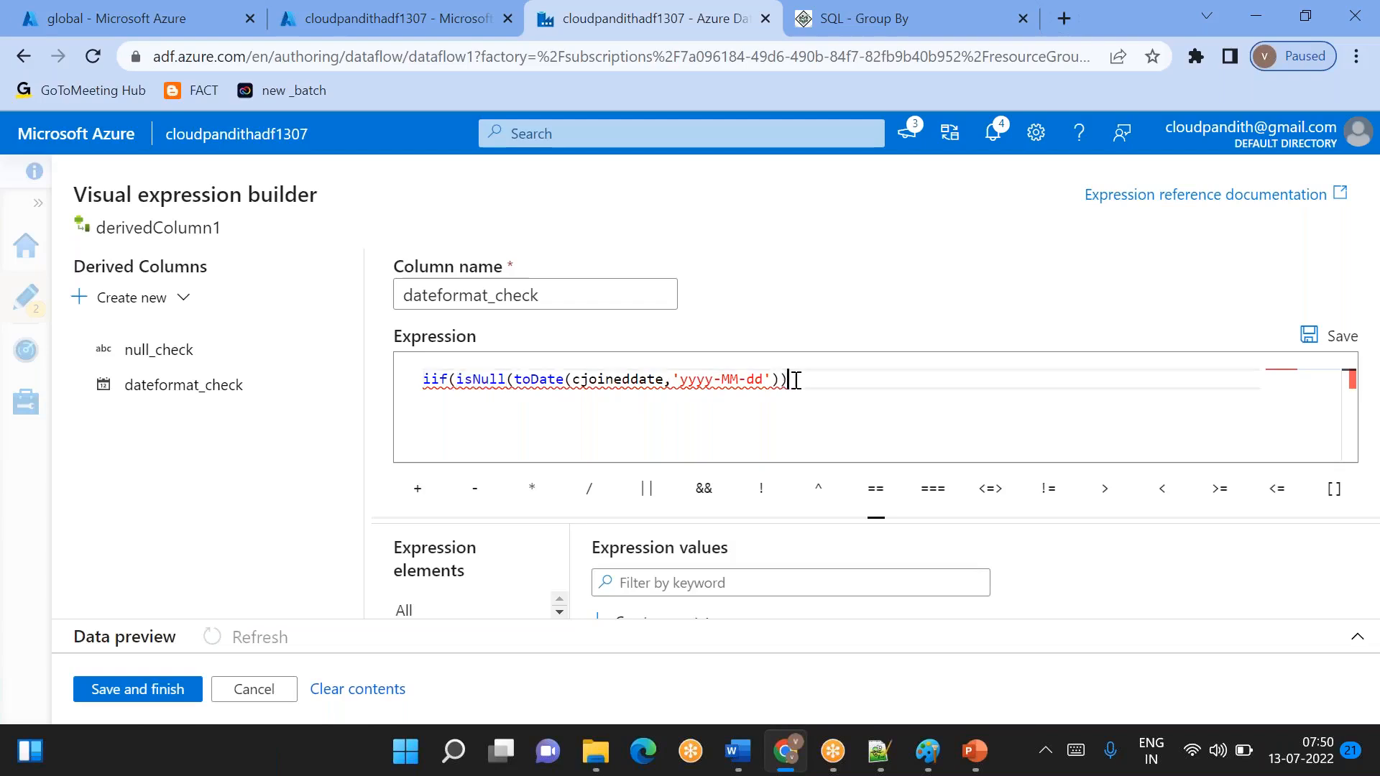
pyautogui.write(",'yes','no')")
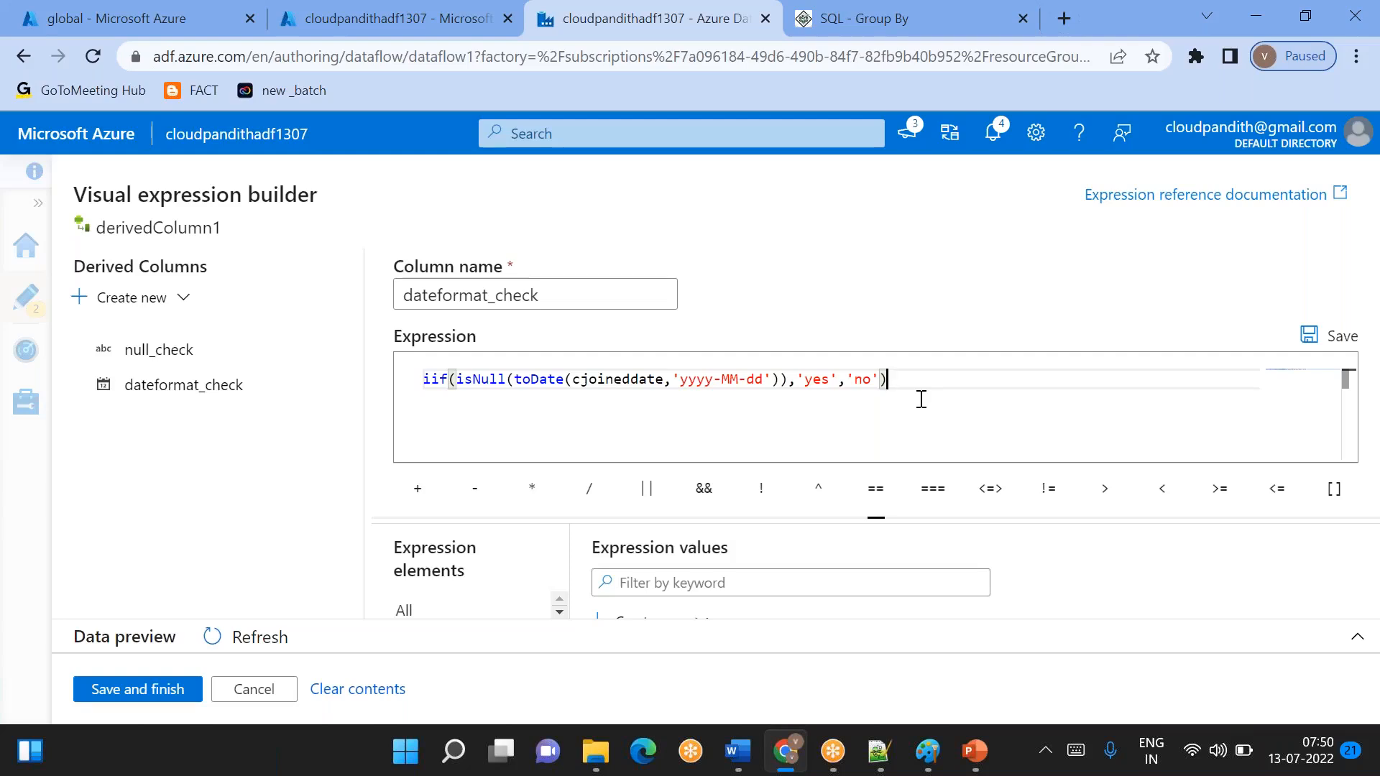
# - Review the toDate, isNull, 'yes' and 'no' parts of the dateformat_check expression, and save it to derivedColumn1
pyautogui.moveTo(515, 379); pyautogui.dragTo(784, 381)
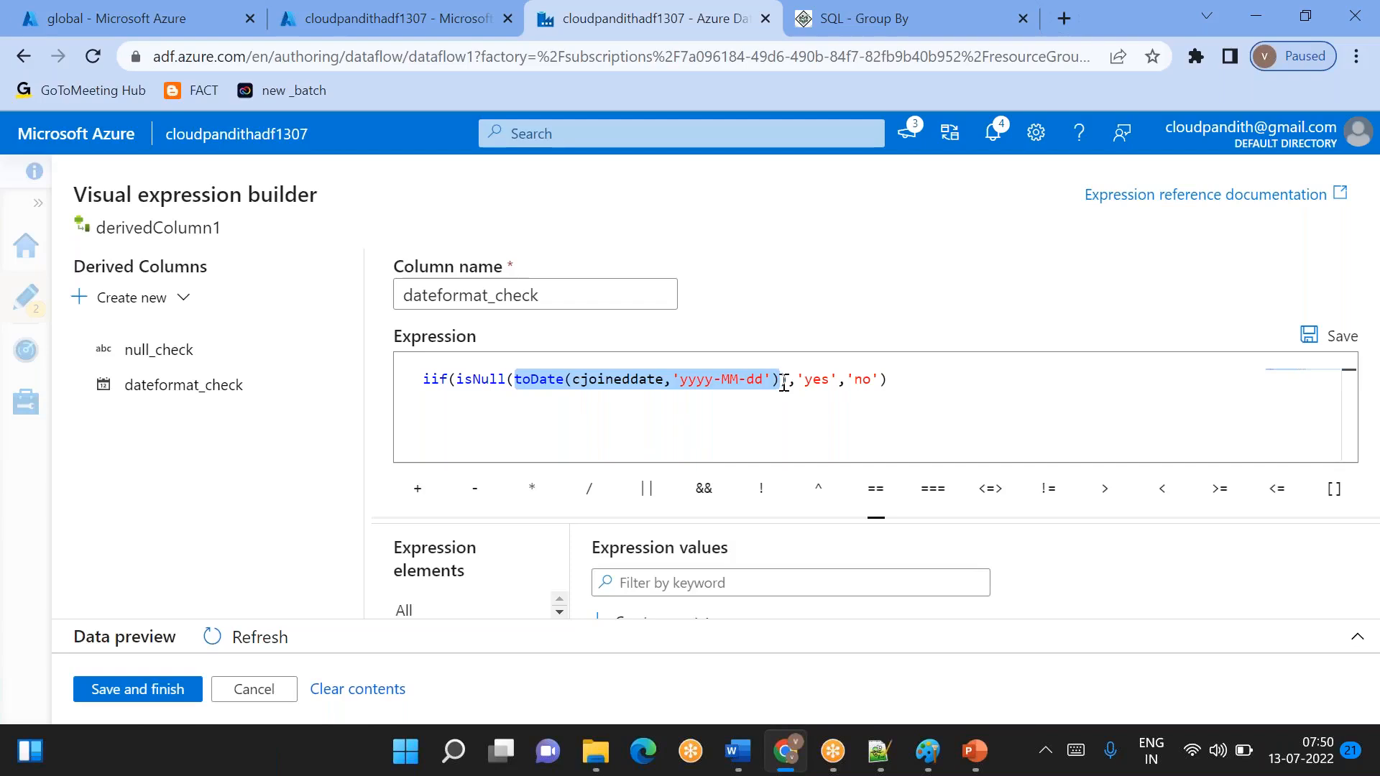
pyautogui.doubleClick(480, 379)
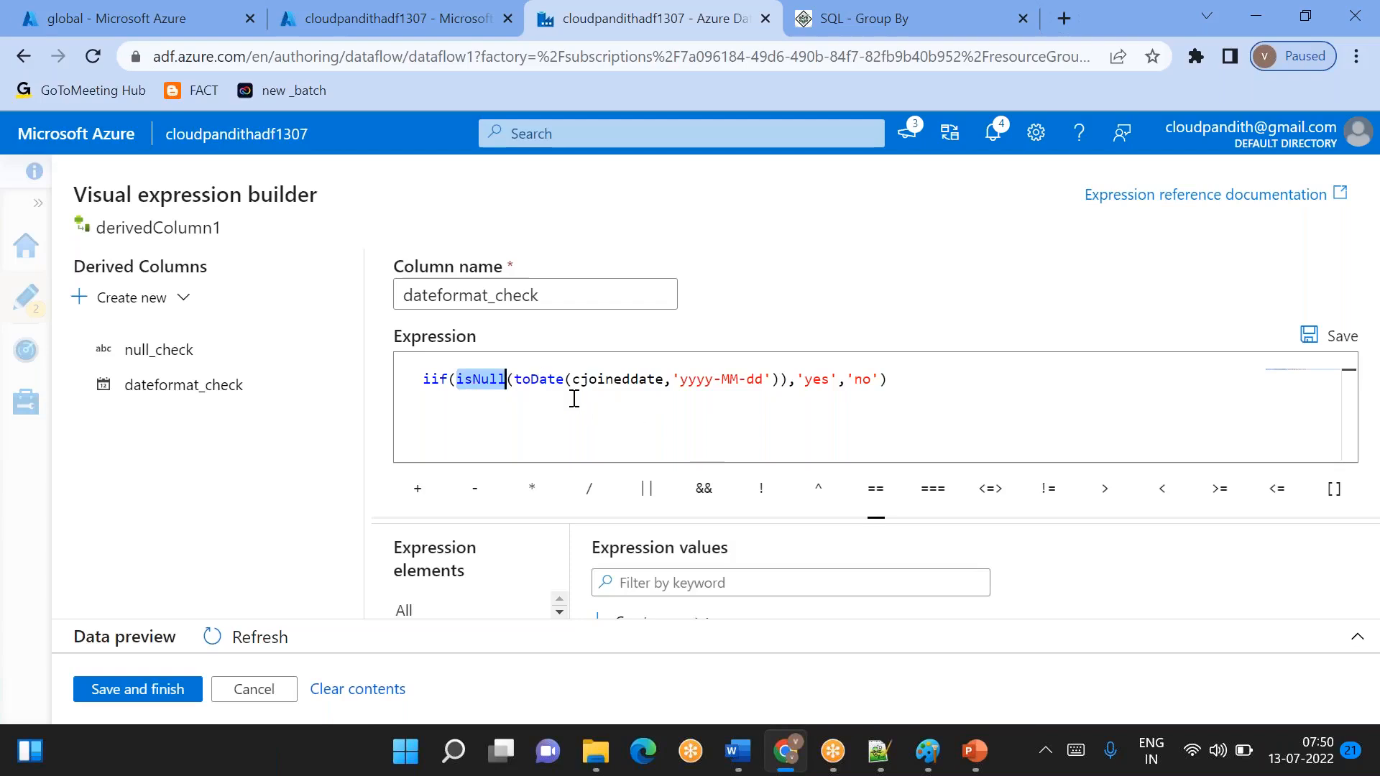
pyautogui.doubleClick(816, 379)
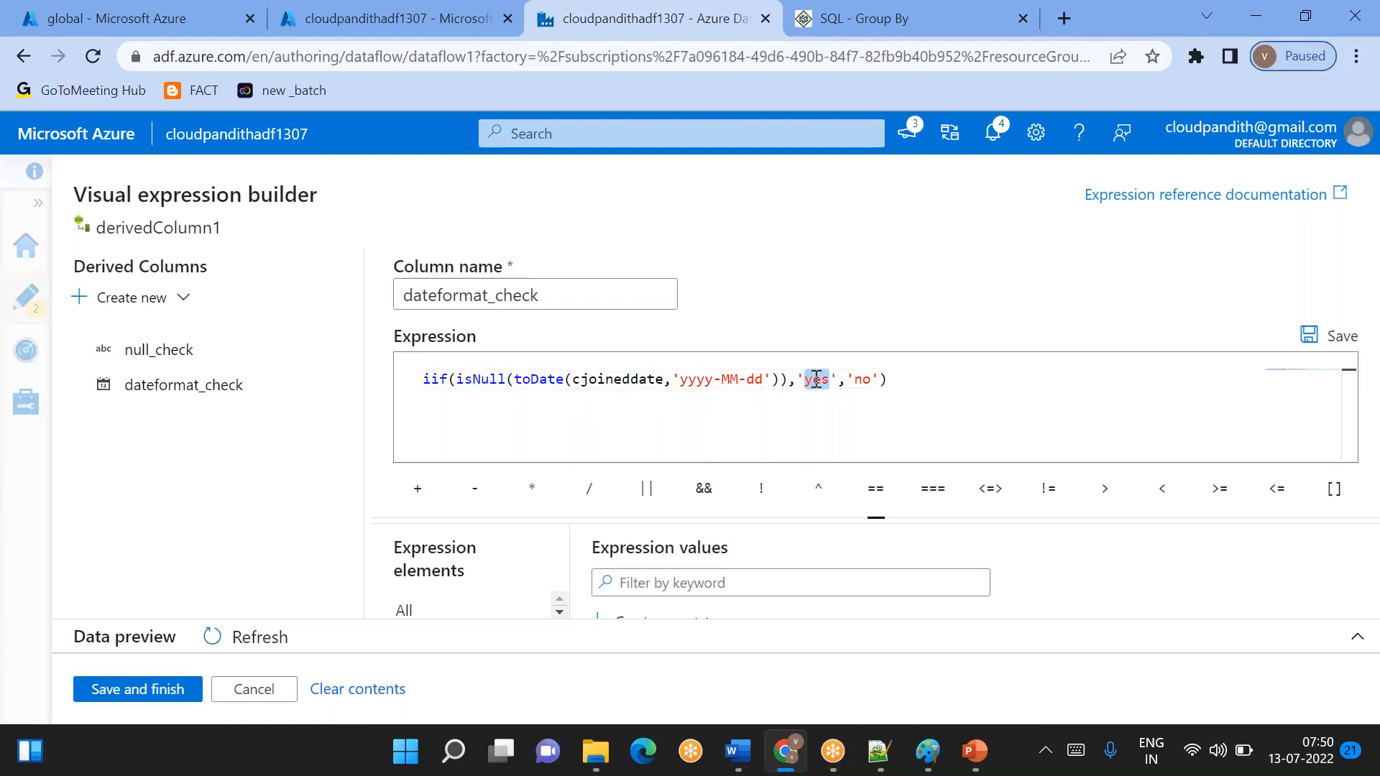
pyautogui.doubleClick(861, 380)
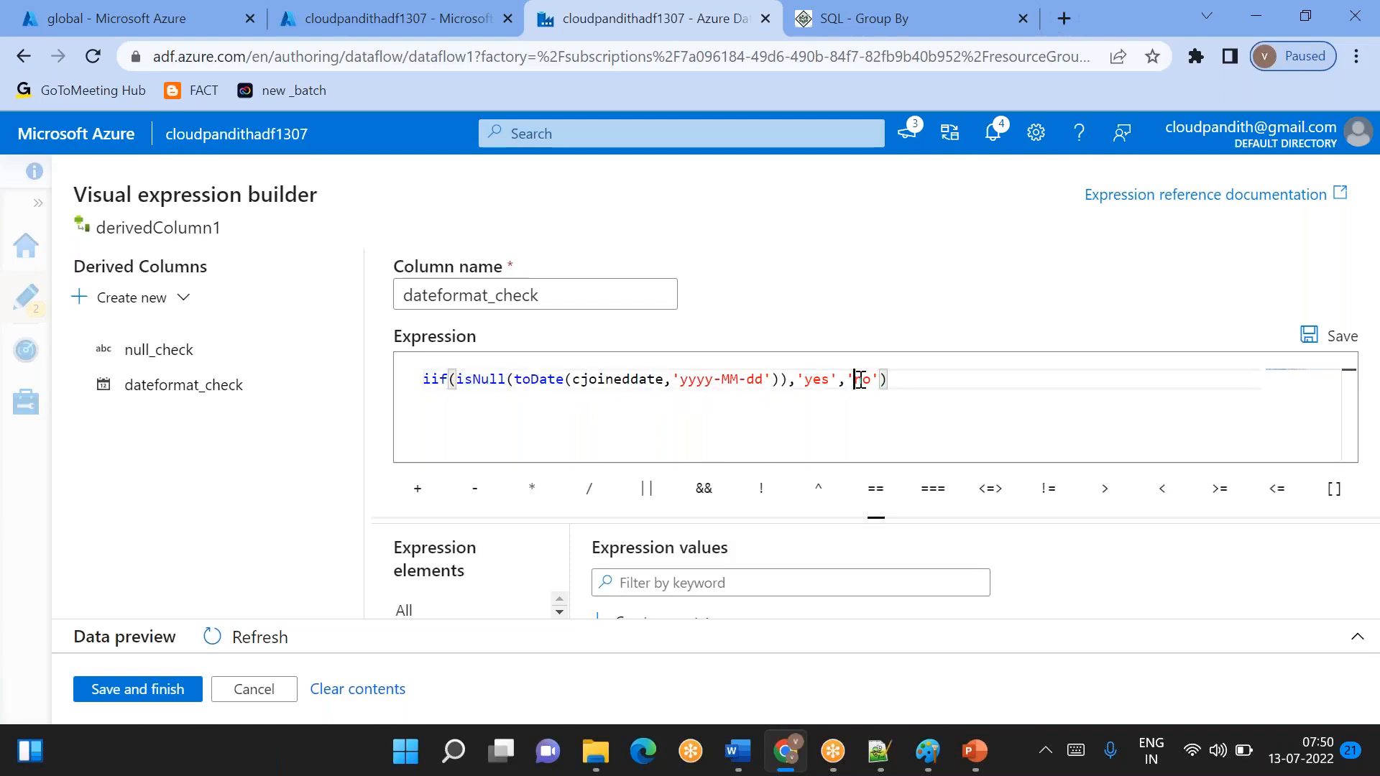
pyautogui.click(160, 694)
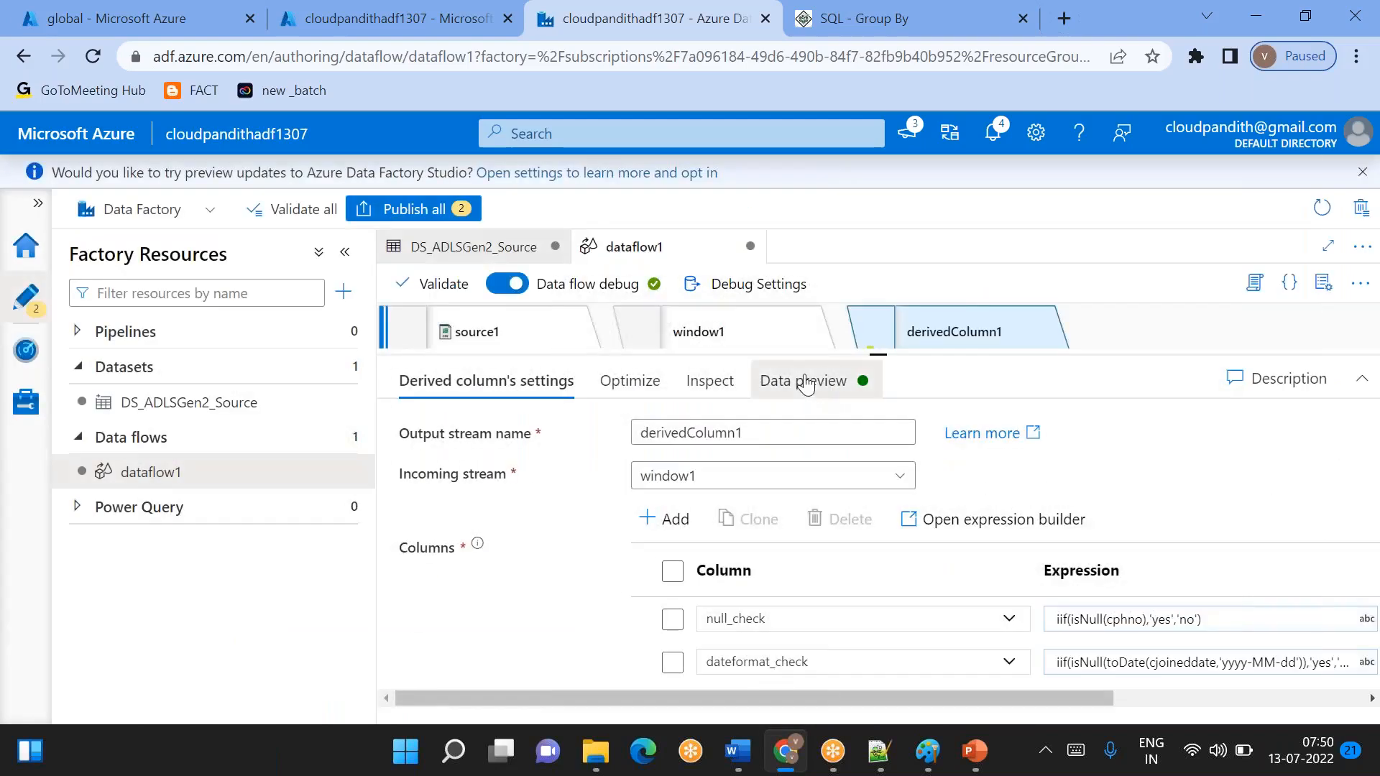
# - Refresh the derivedColumn1 data preview and bring the dateformat_check values of the hyderbad and delhi rows into view
pyautogui.click(802, 381)
pyautogui.click(460, 467)
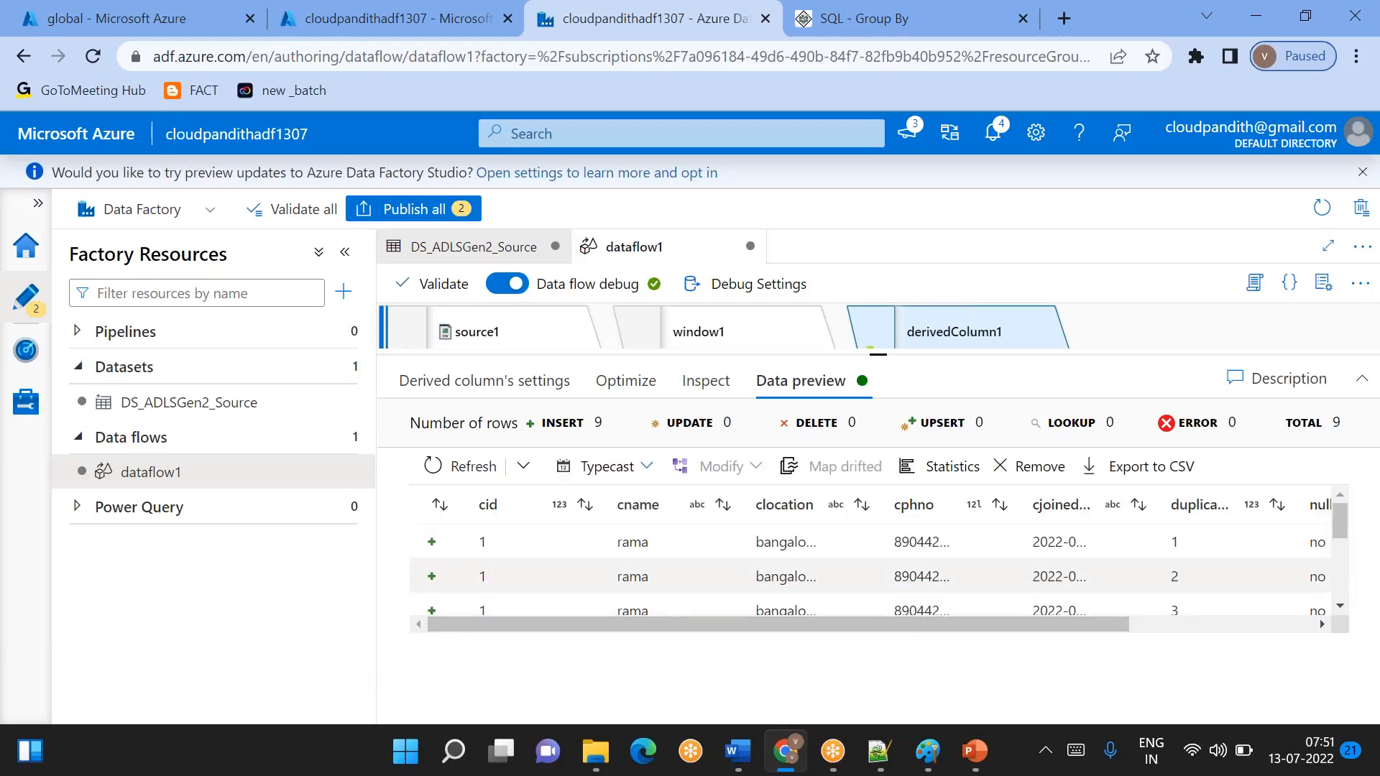
pyautogui.hscroll(5, 1174, 575)
pyautogui.scroll(-1, 1174, 576)
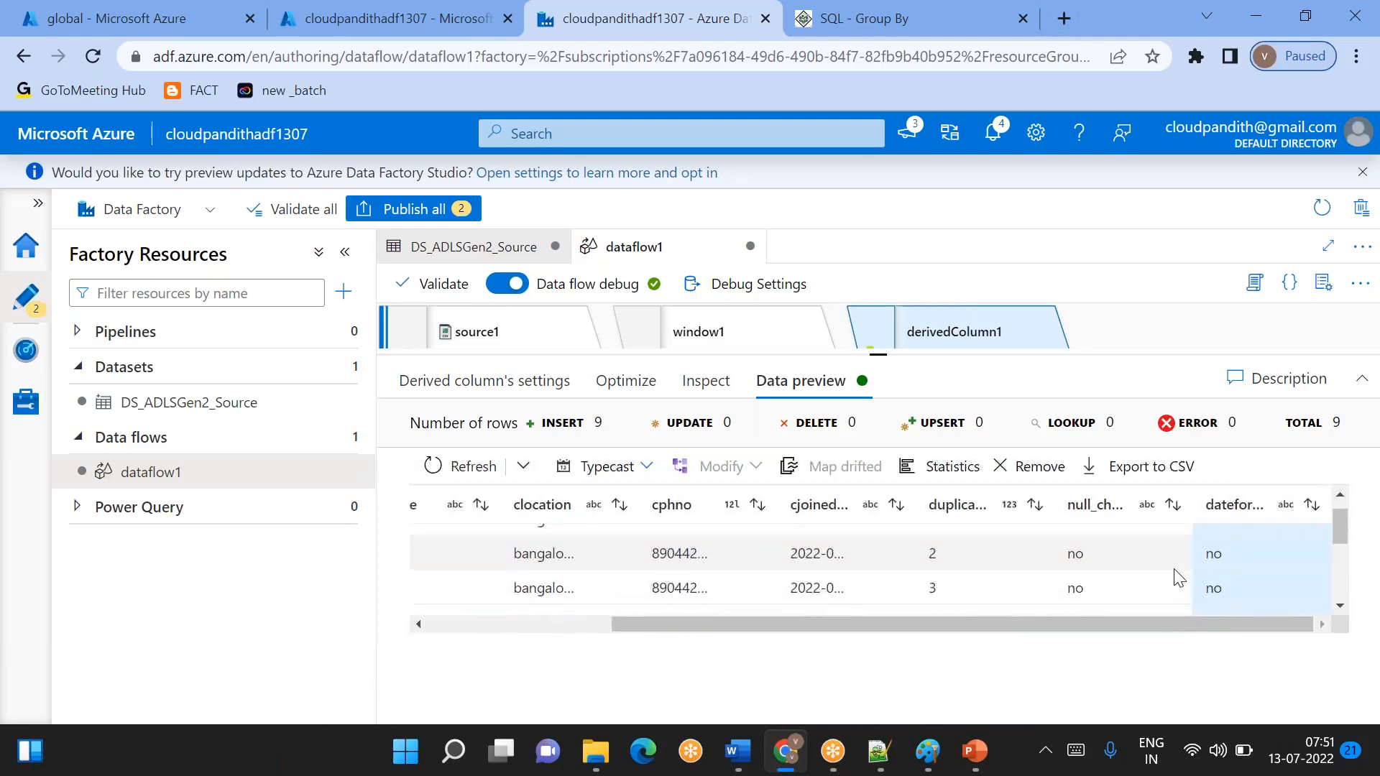
pyautogui.scroll(-3, 1176, 575)
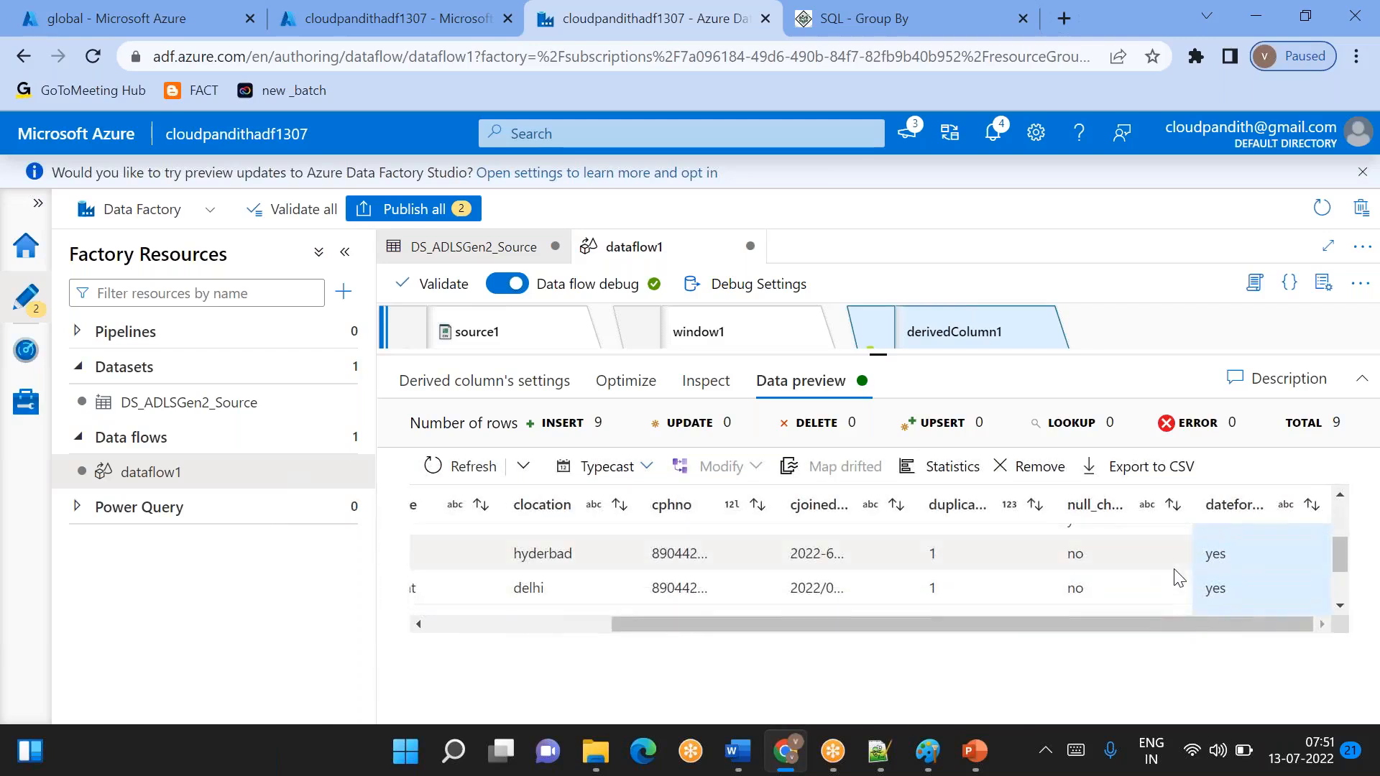
# - Widen the cjoineddate column and compare its dates with the dateformat_check values, focusing on the hyderbad and delhi rows
pyautogui.click(815, 552)
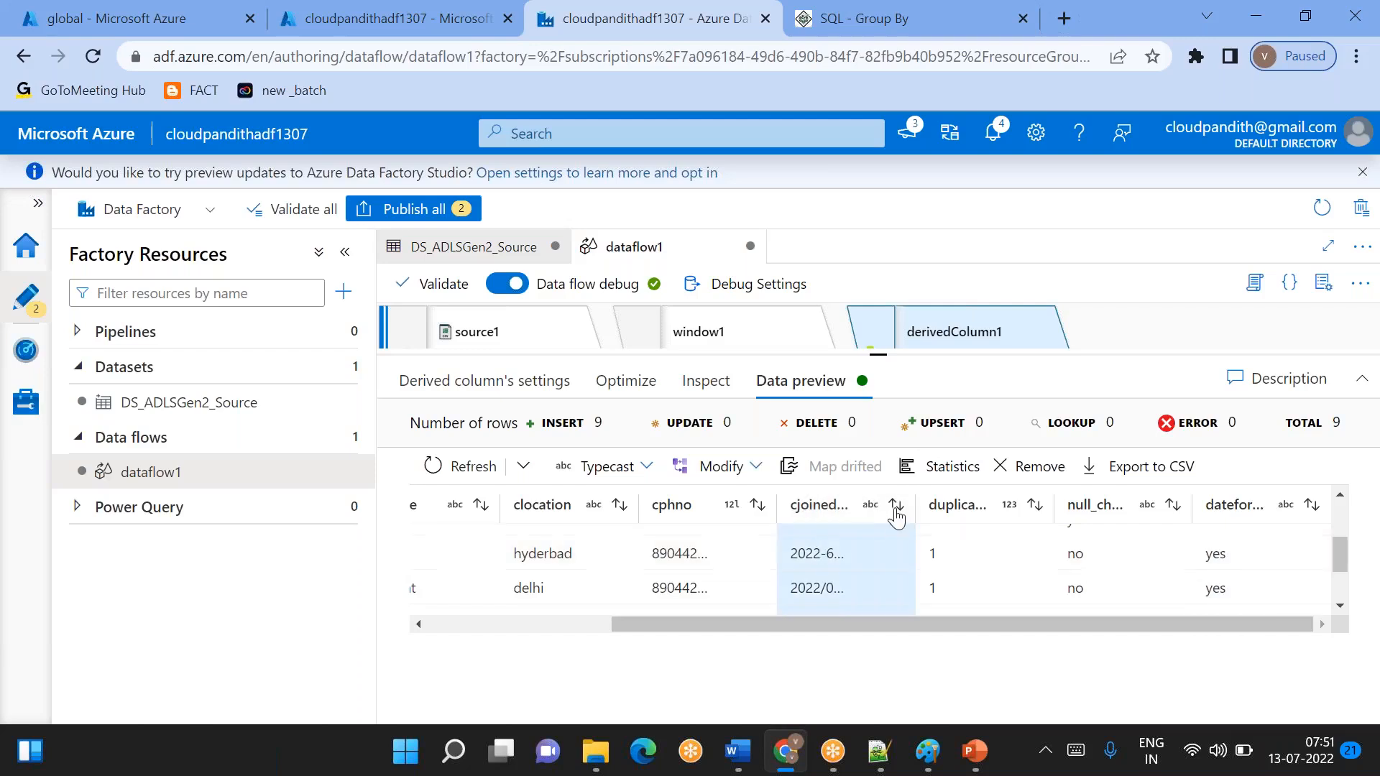
pyautogui.moveTo(913, 505); pyautogui.dragTo(957, 505)
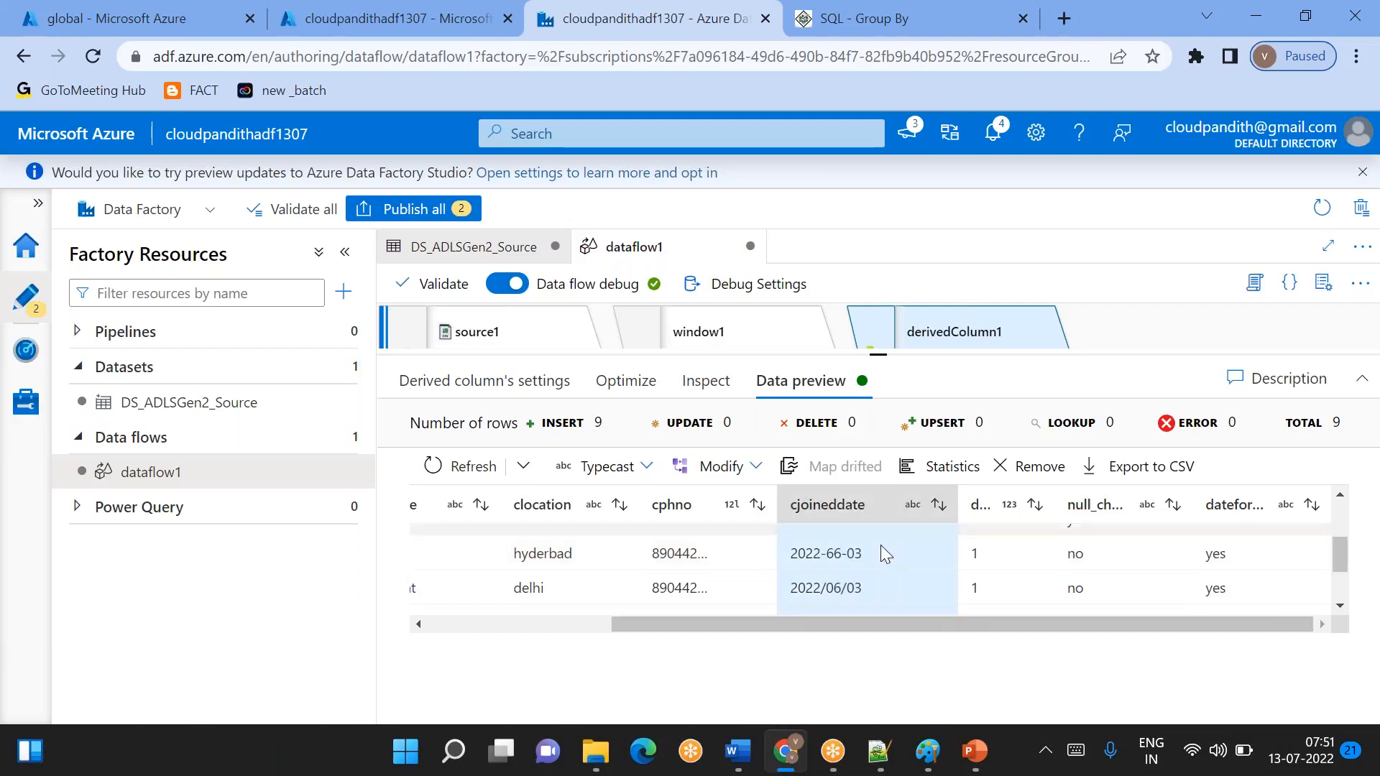
pyautogui.doubleClick(837, 554)
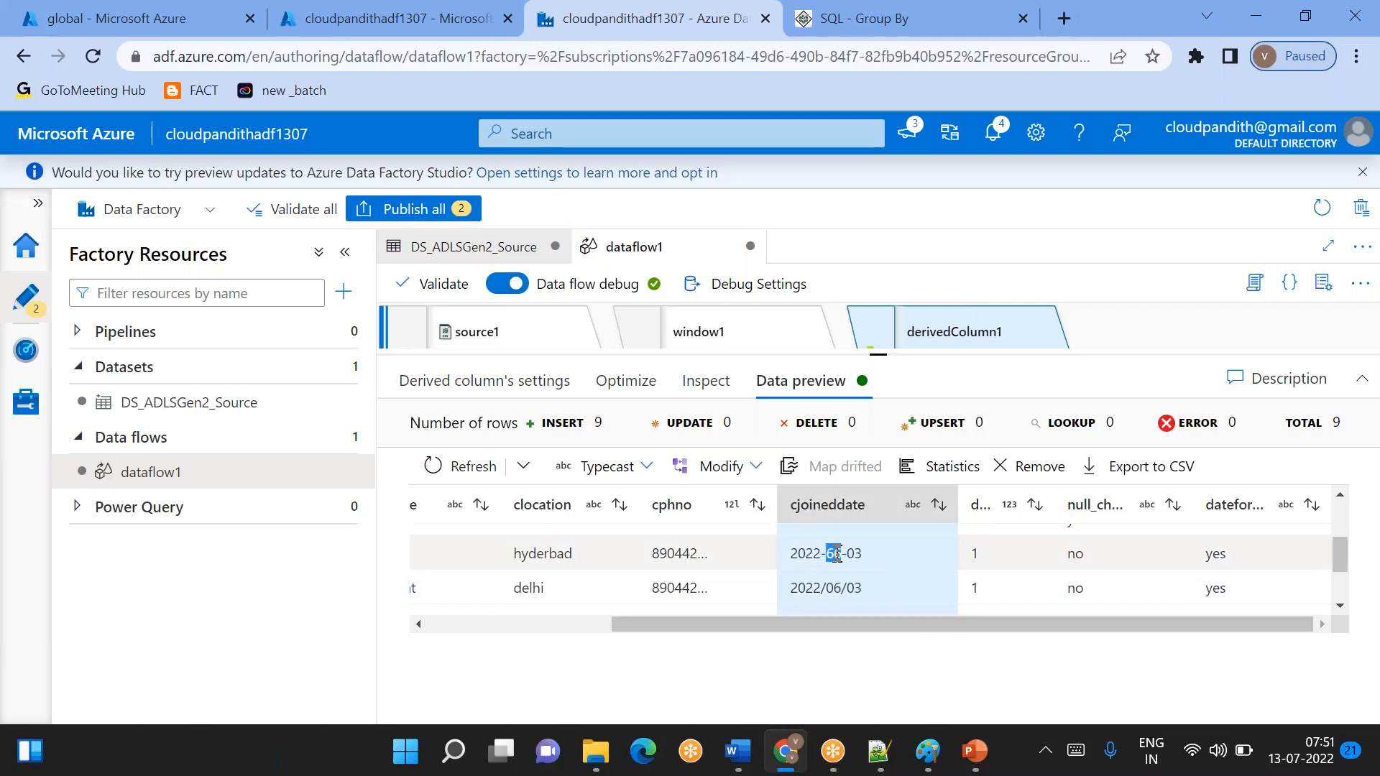
pyautogui.doubleClick(1217, 553)
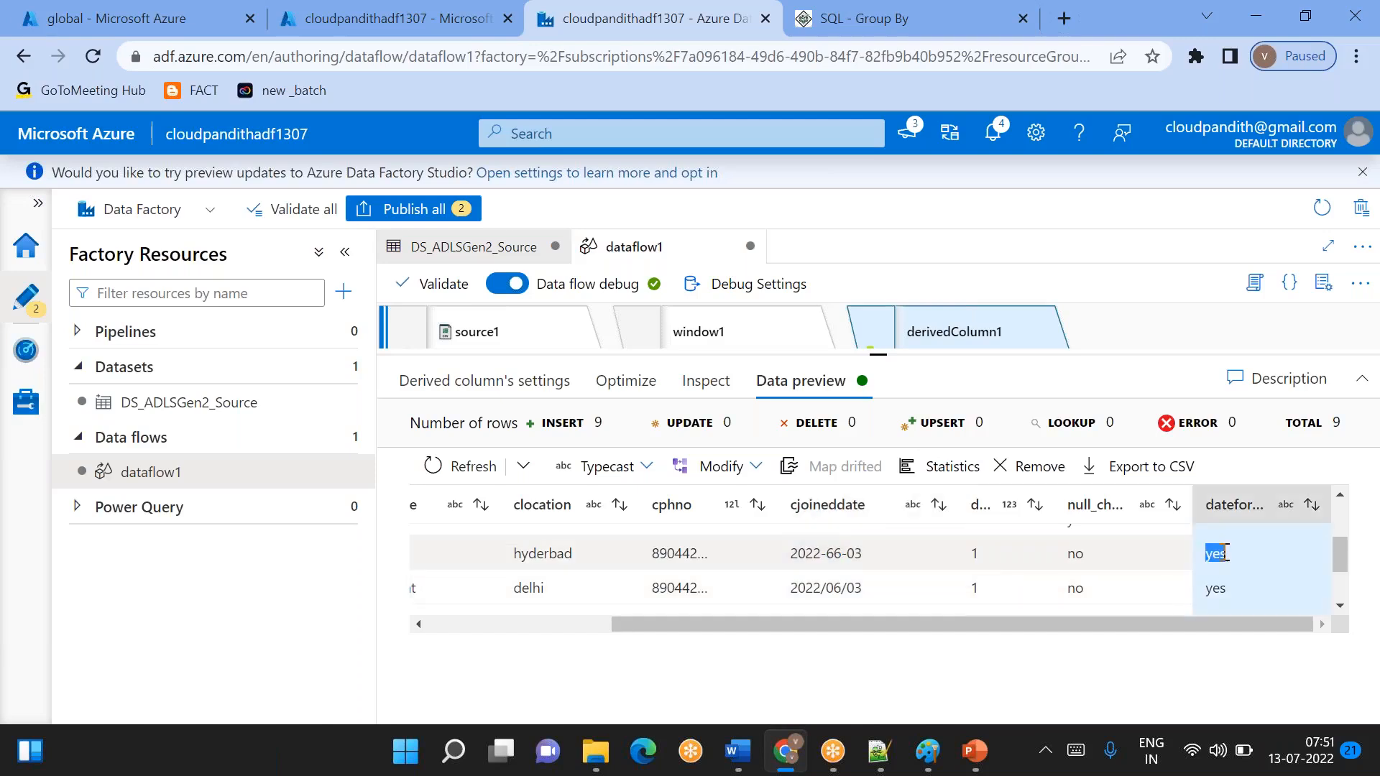
pyautogui.doubleClick(853, 591)
pyautogui.doubleClick(1216, 588)
pyautogui.scroll(-3, 1215, 588)
pyautogui.scroll(5, 1215, 582)
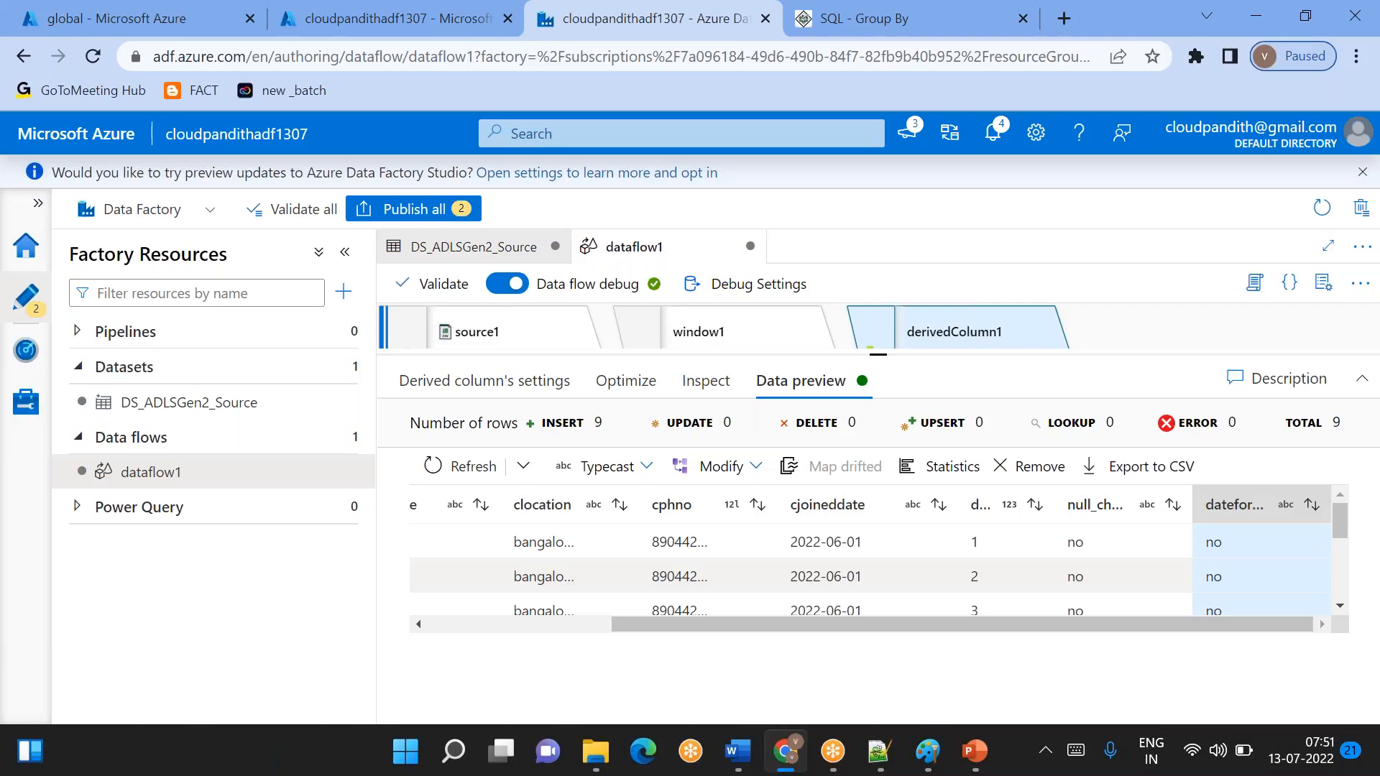
# - Check the row limit for source1 in the data flow's debug settings, and save the settings
pyautogui.click(941, 24)
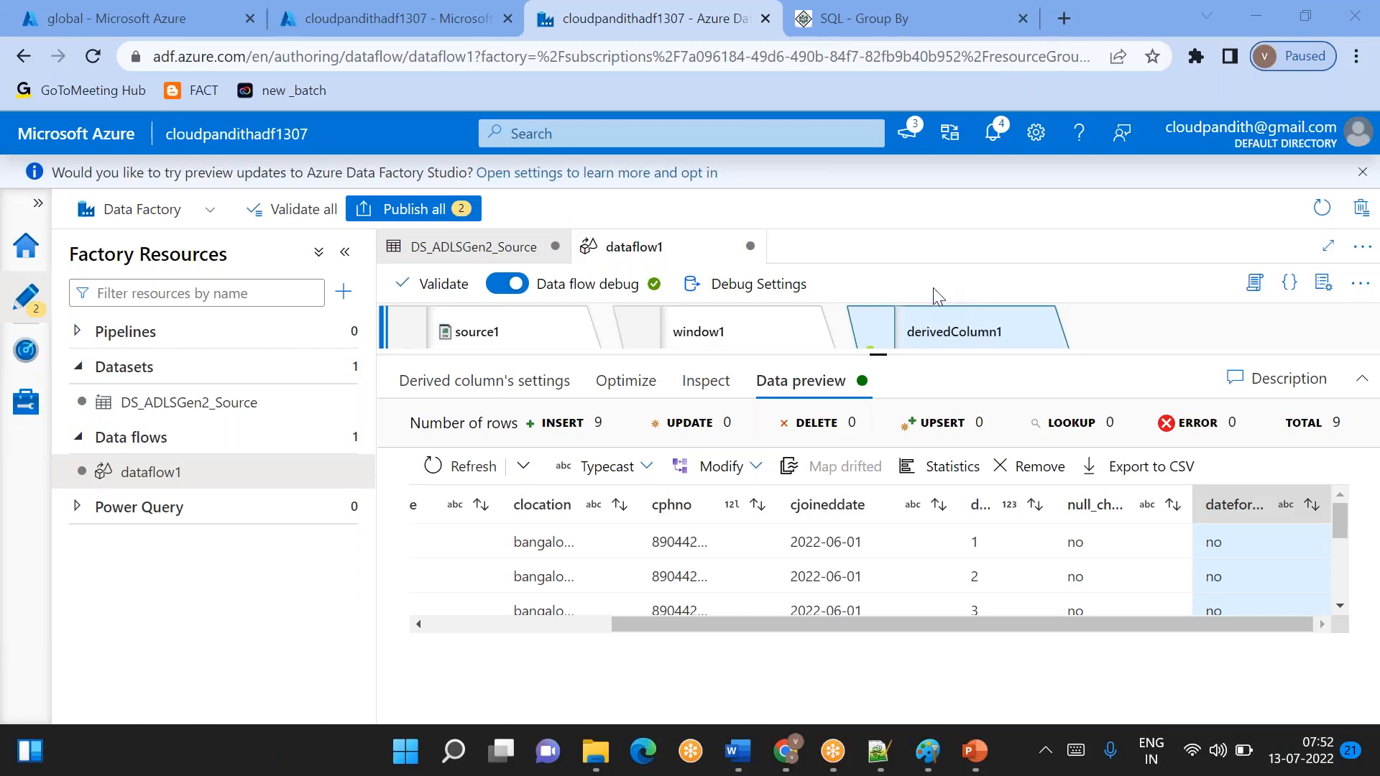
pyautogui.click(741, 289)
pyautogui.click(741, 289)
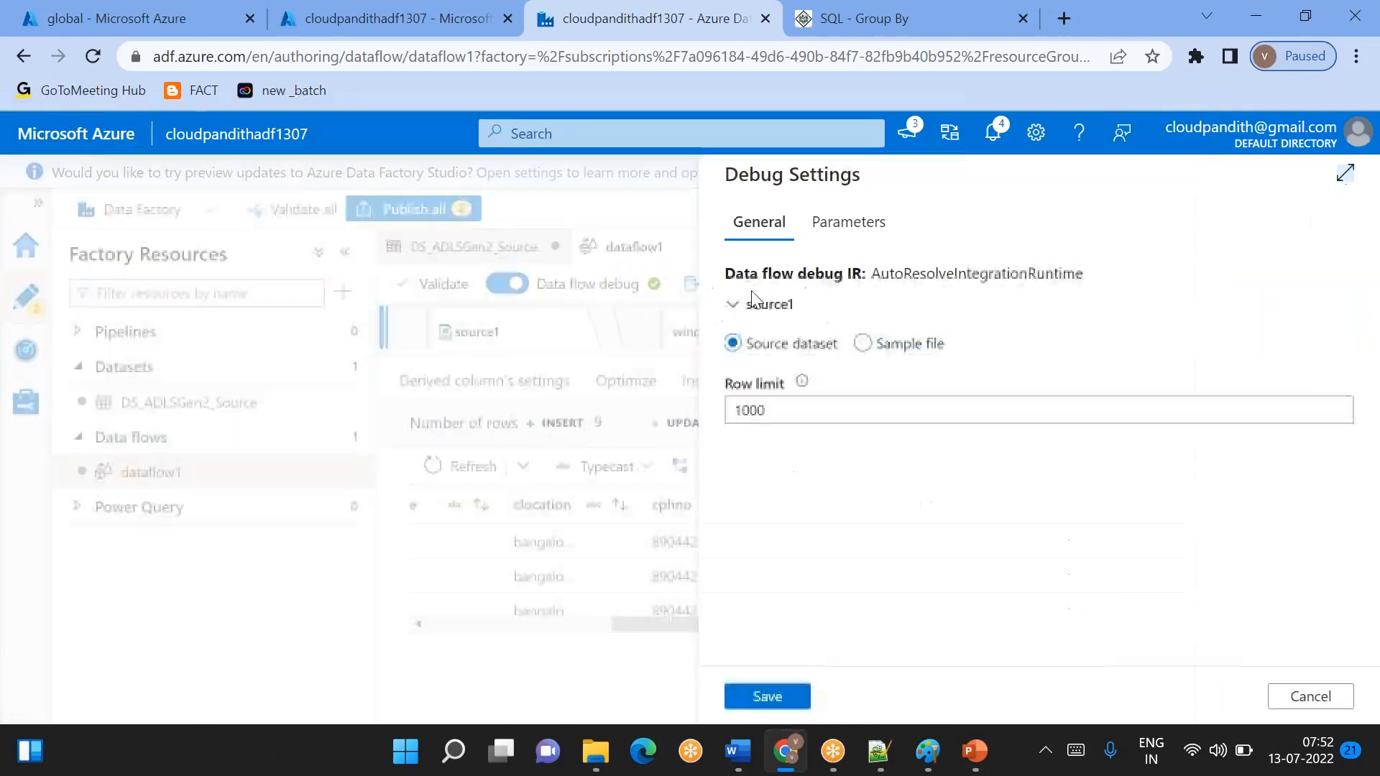
pyautogui.click(758, 409)
pyautogui.doubleClick(758, 410)
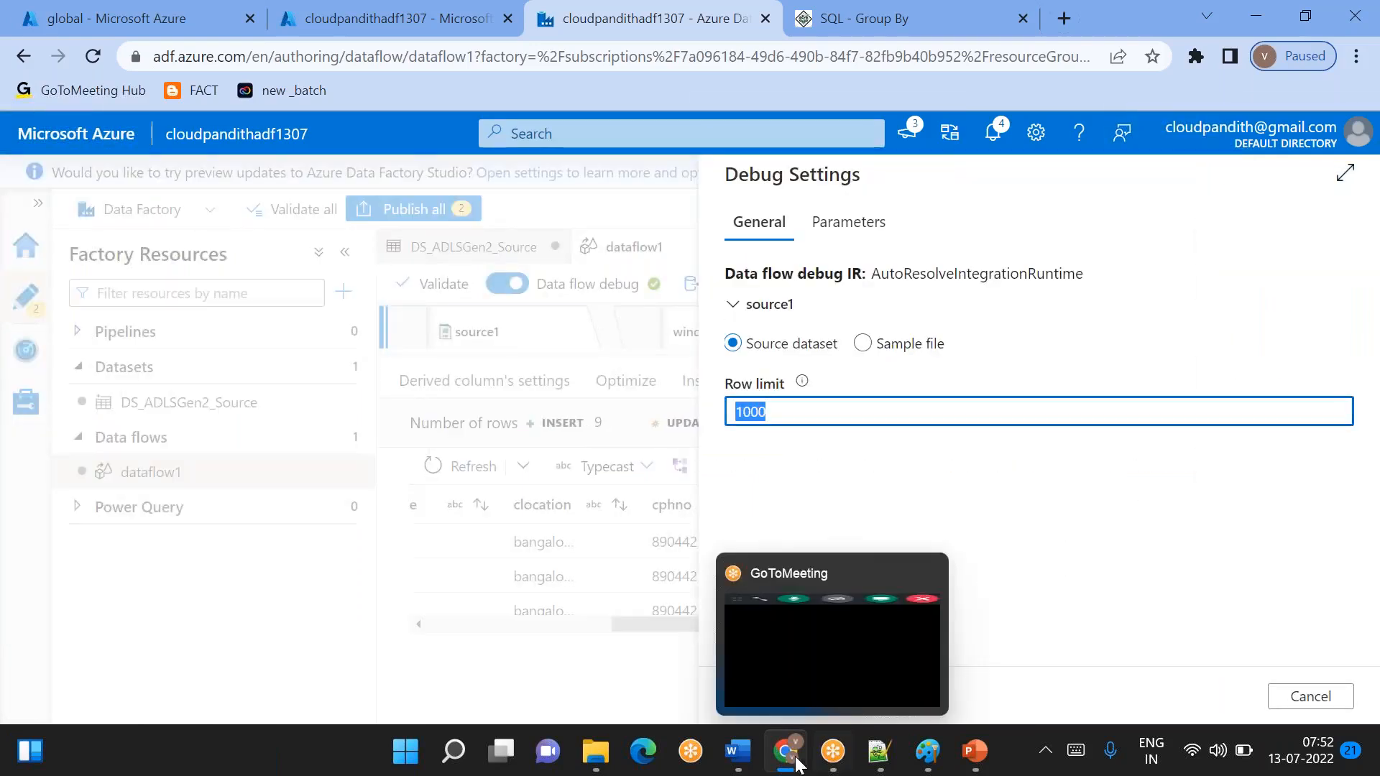
pyautogui.click(1141, 708)
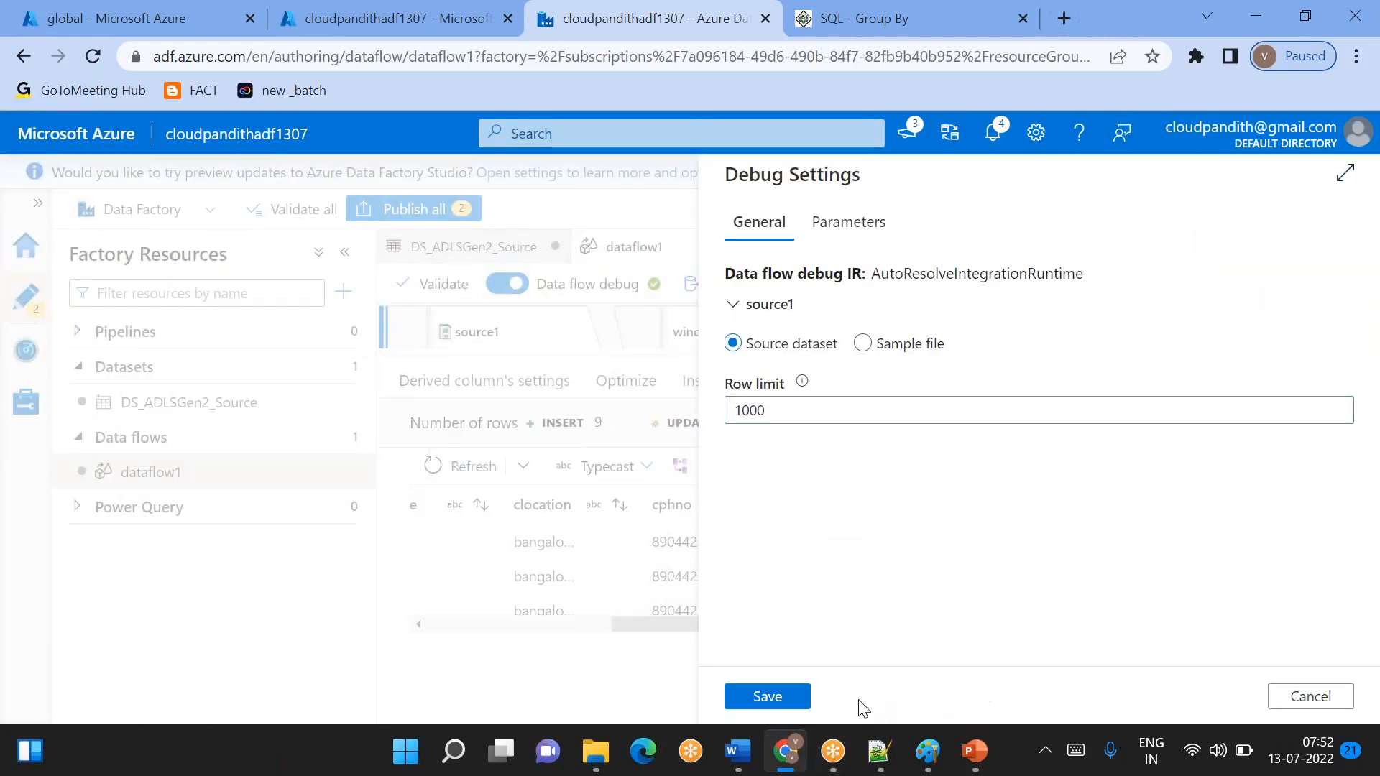
pyautogui.click(775, 698)
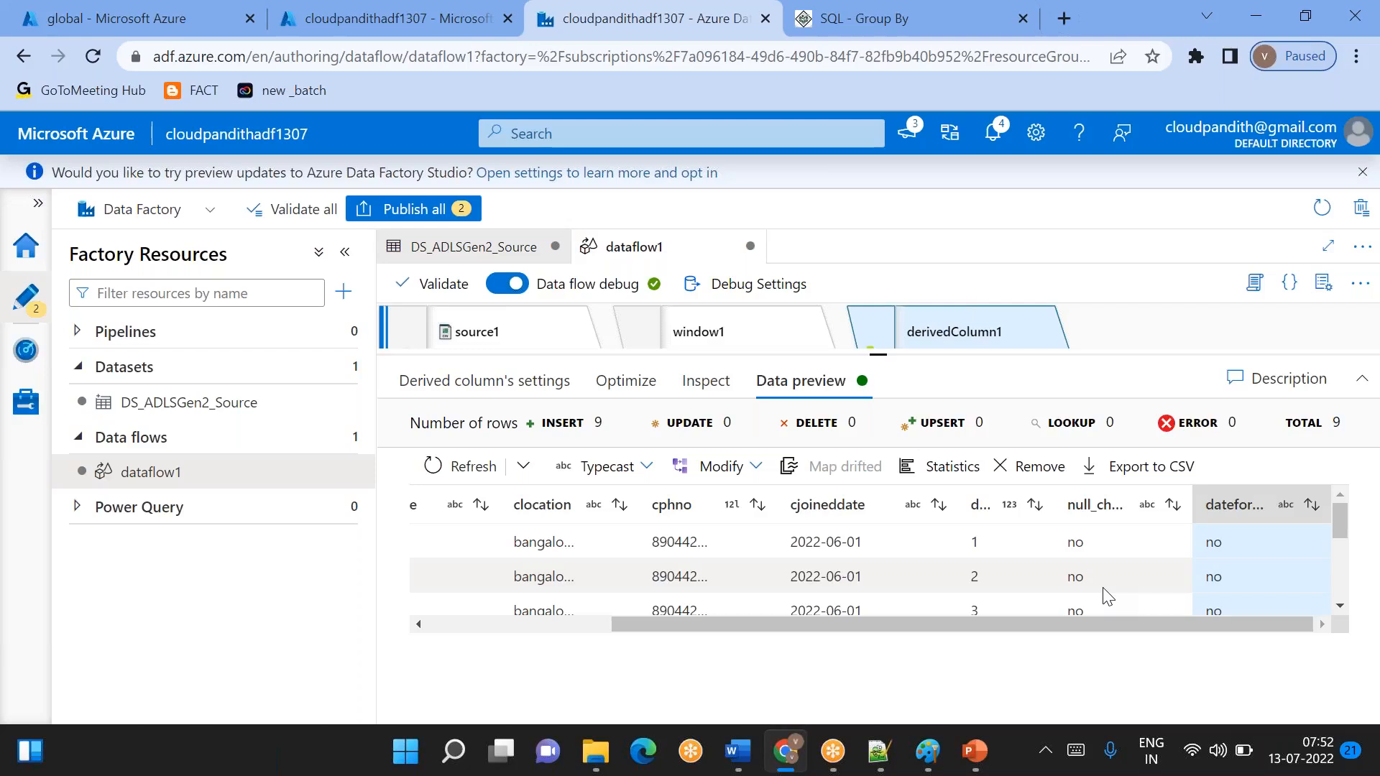
# - Recheck and save the source1 debug settings, and enlarge the data flow graph area around derivedColumn1
pyautogui.scroll(-1, 1108, 597)
pyautogui.scroll(1, 1108, 597)
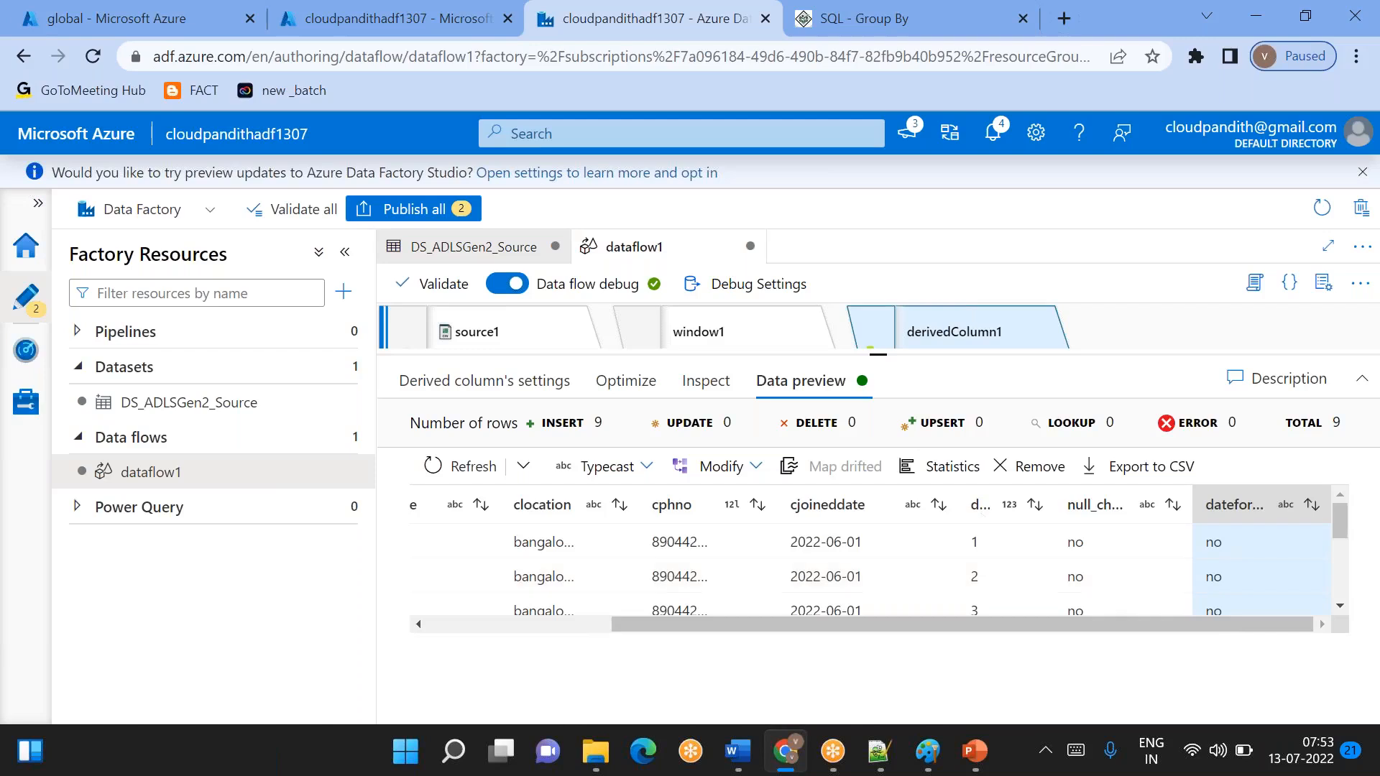
pyautogui.click(796, 287)
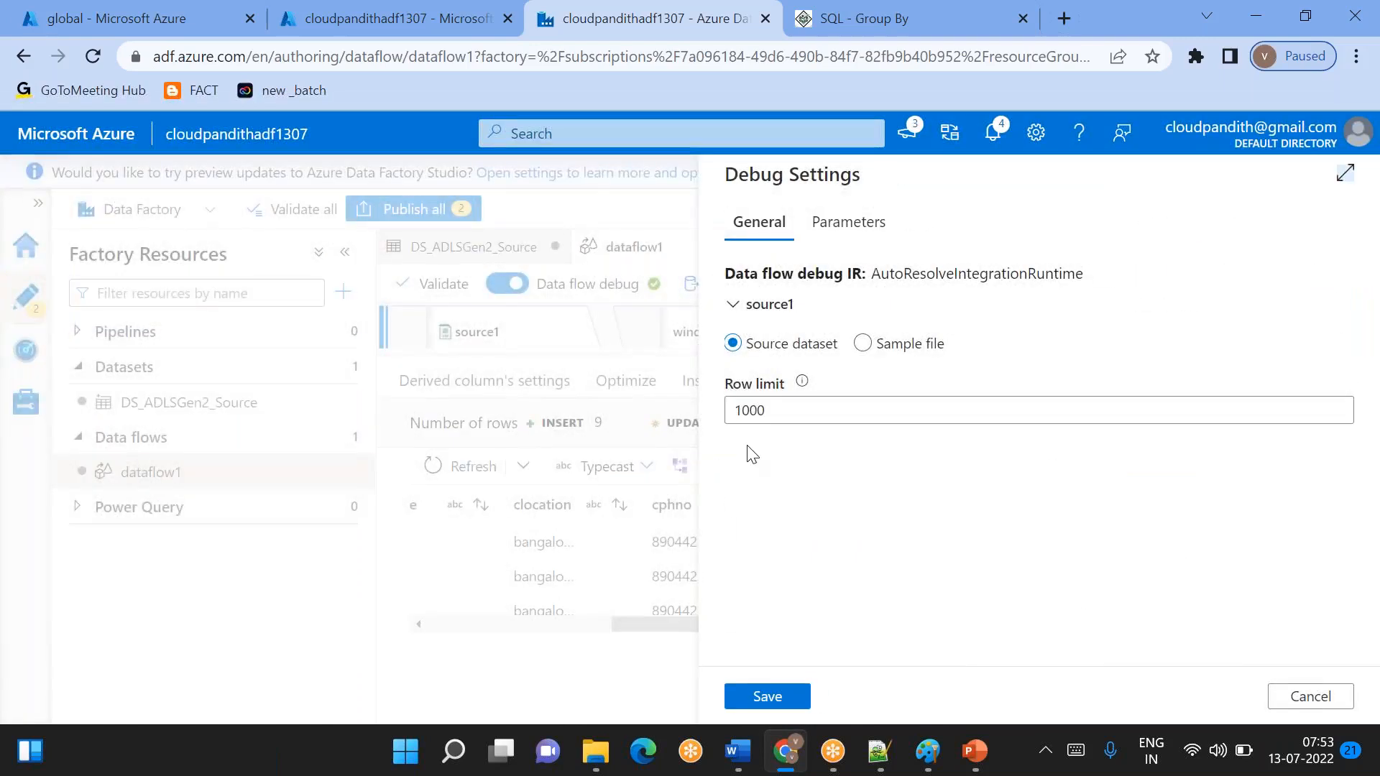
pyautogui.click(768, 696)
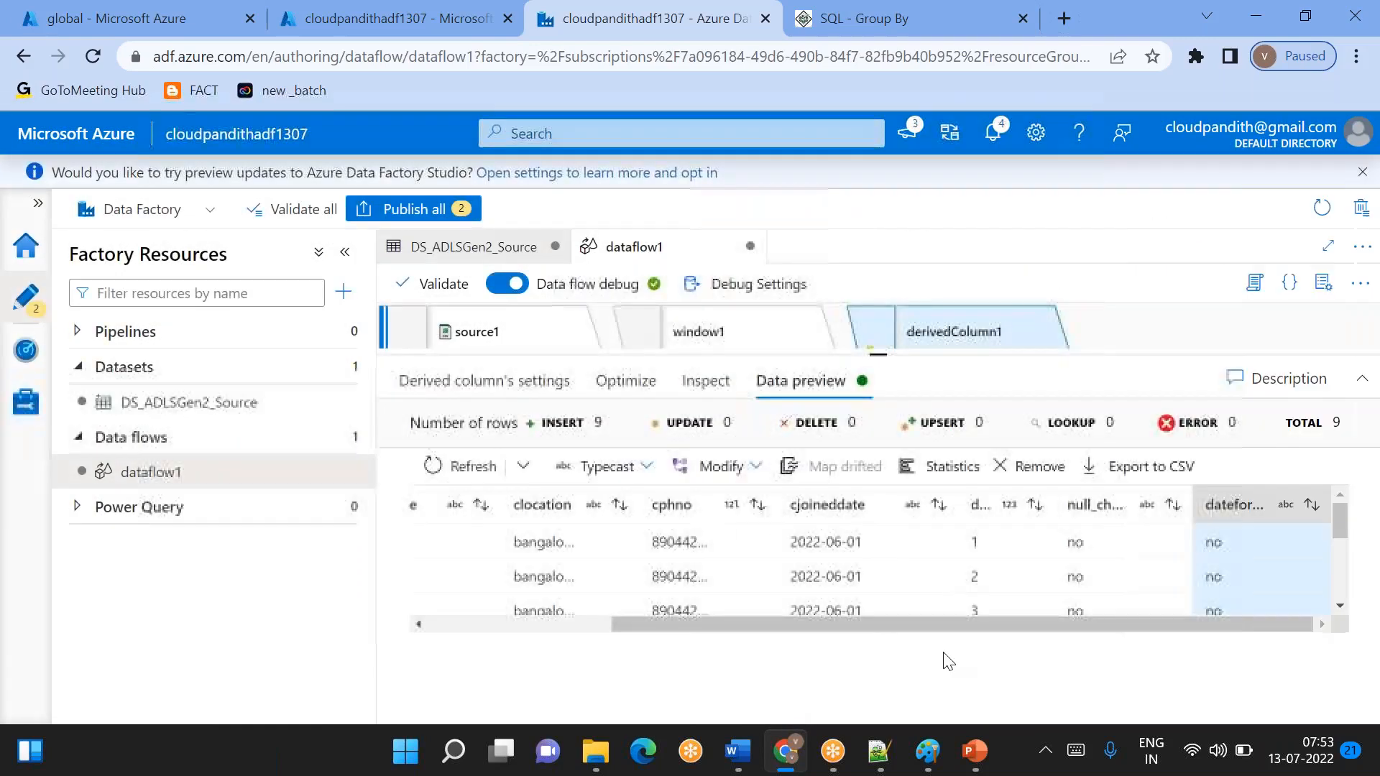
pyautogui.scroll(3, 1035, 558)
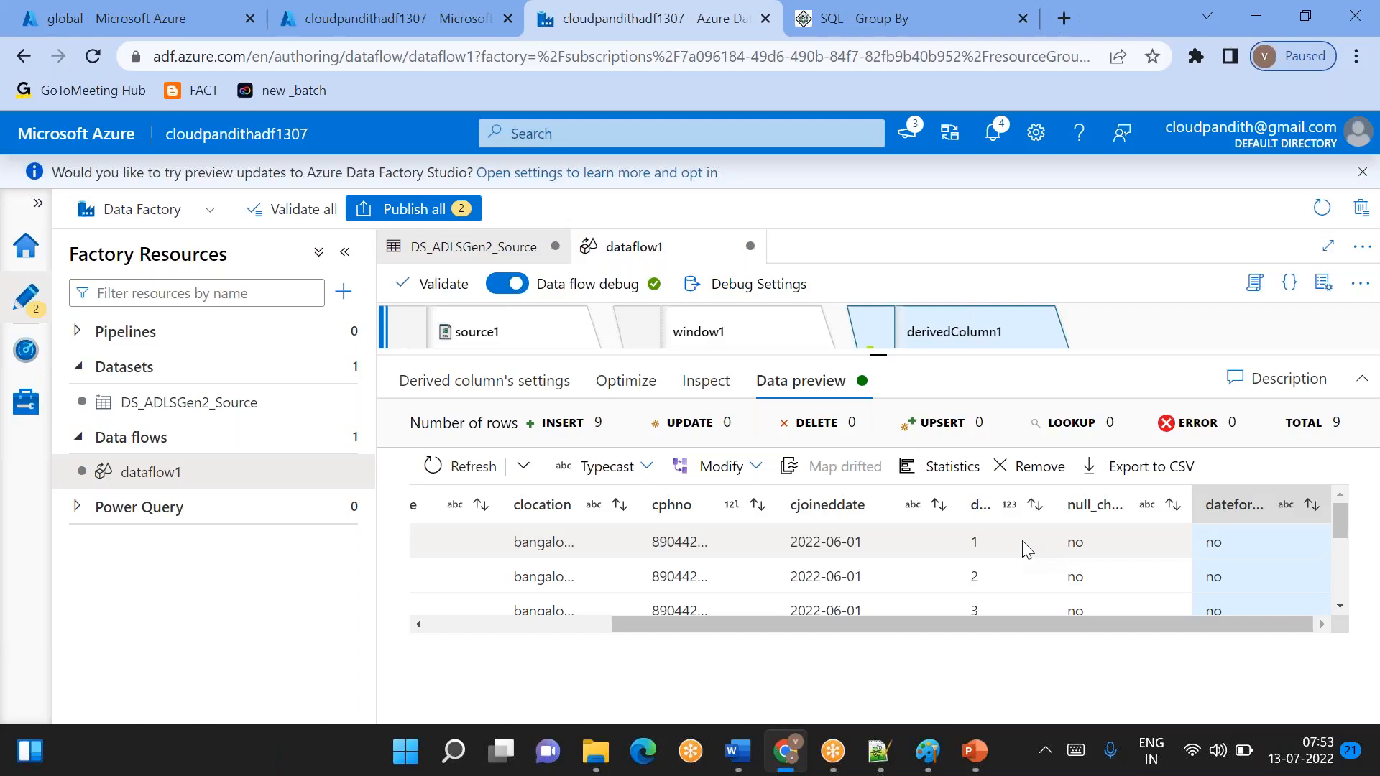
pyautogui.moveTo(889, 355); pyautogui.dragTo(878, 460)
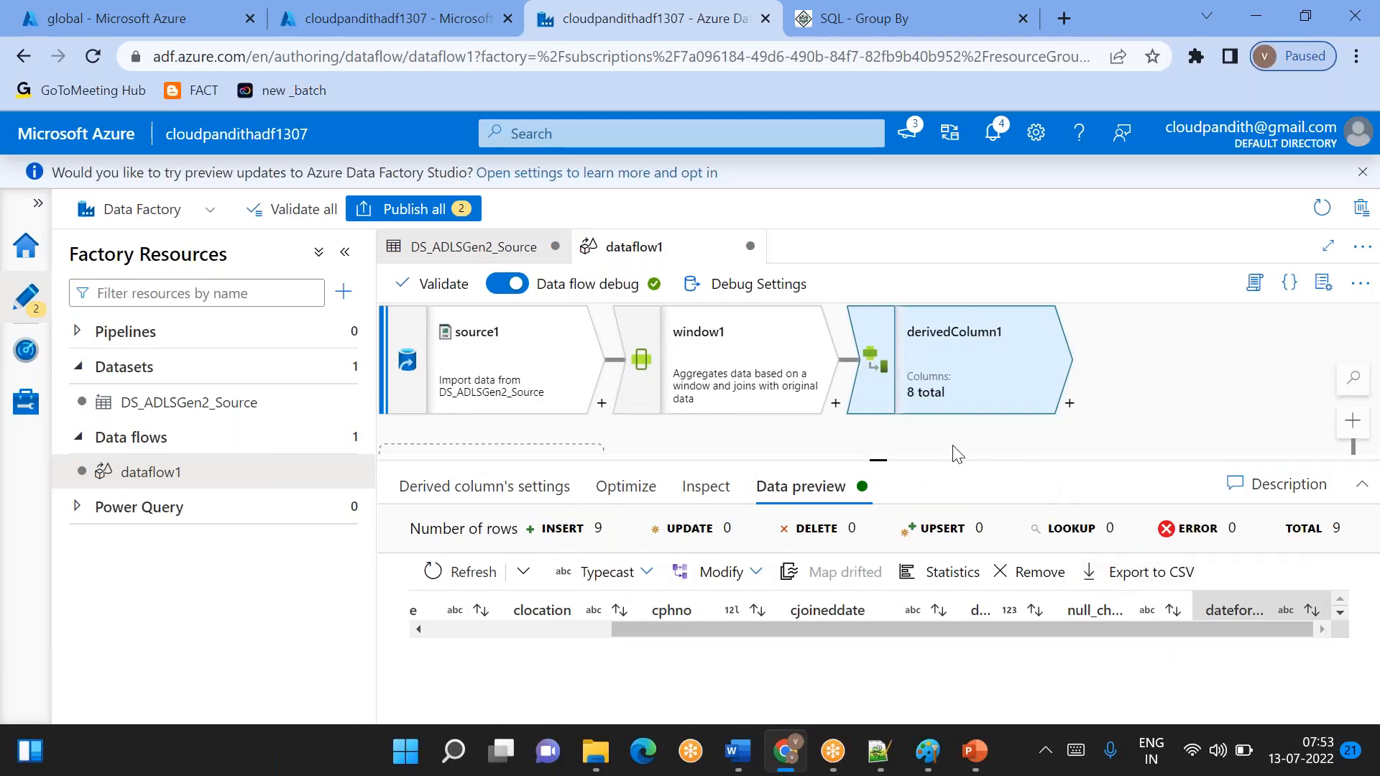
pyautogui.moveTo(957, 454); pyautogui.dragTo(825, 454)
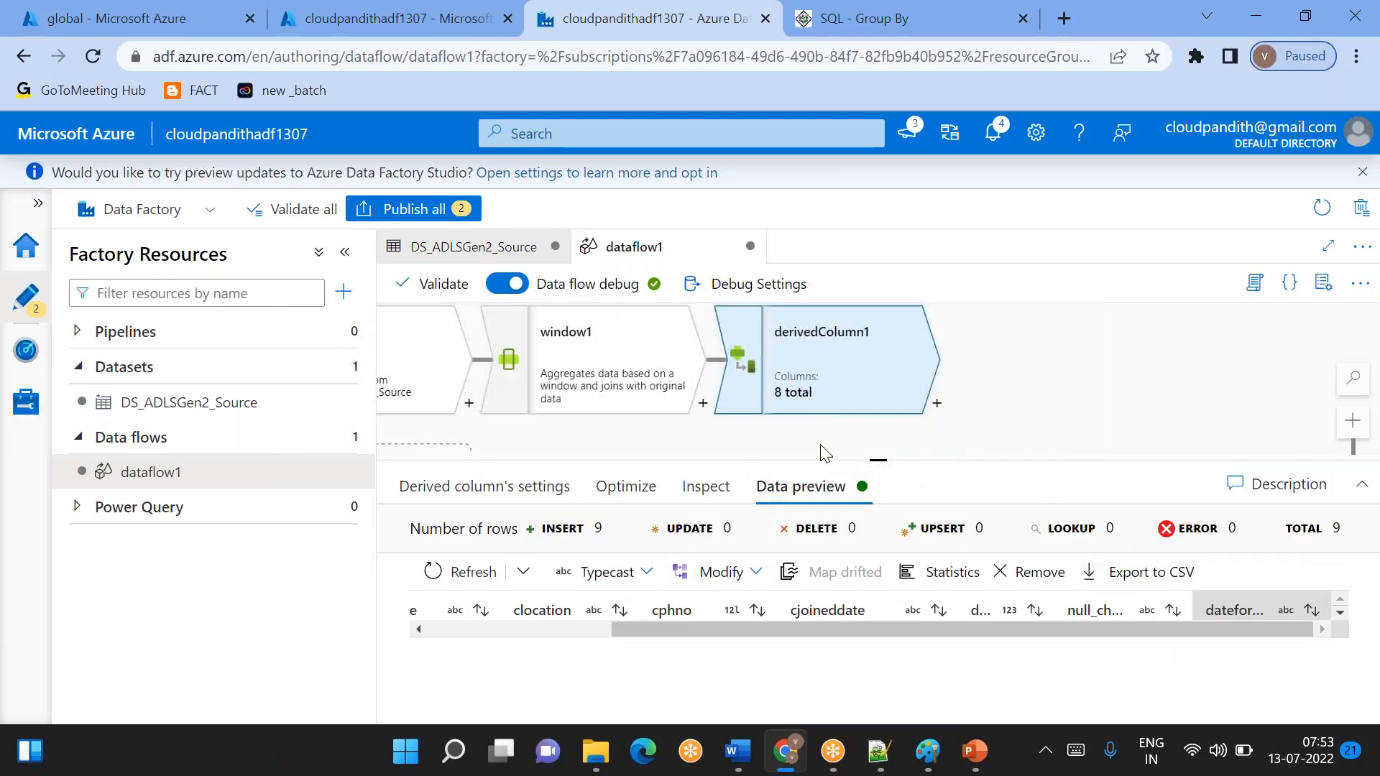
# - Switch to Notepad++ and start a header line for the validation columns on line 10 with dup_check
pyautogui.click(880, 752)
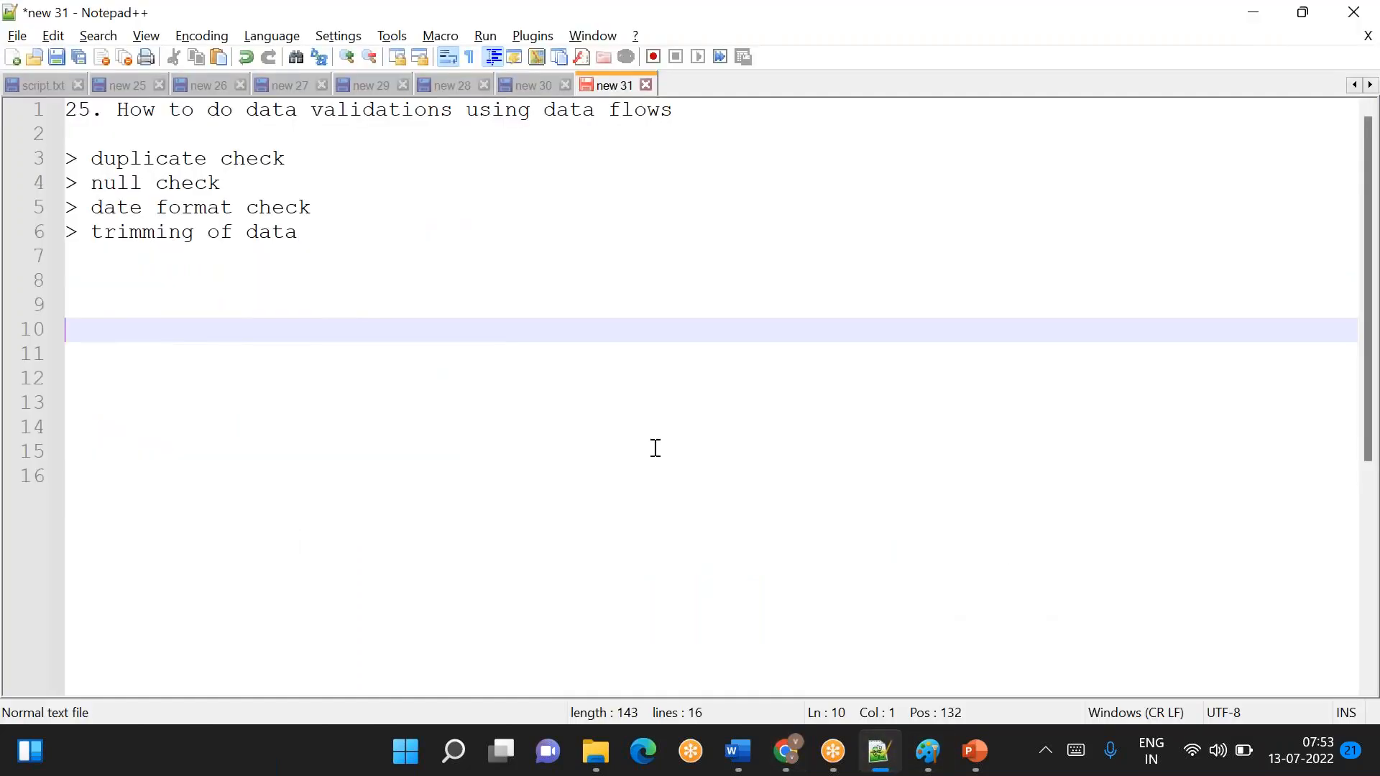
pyautogui.write('du')
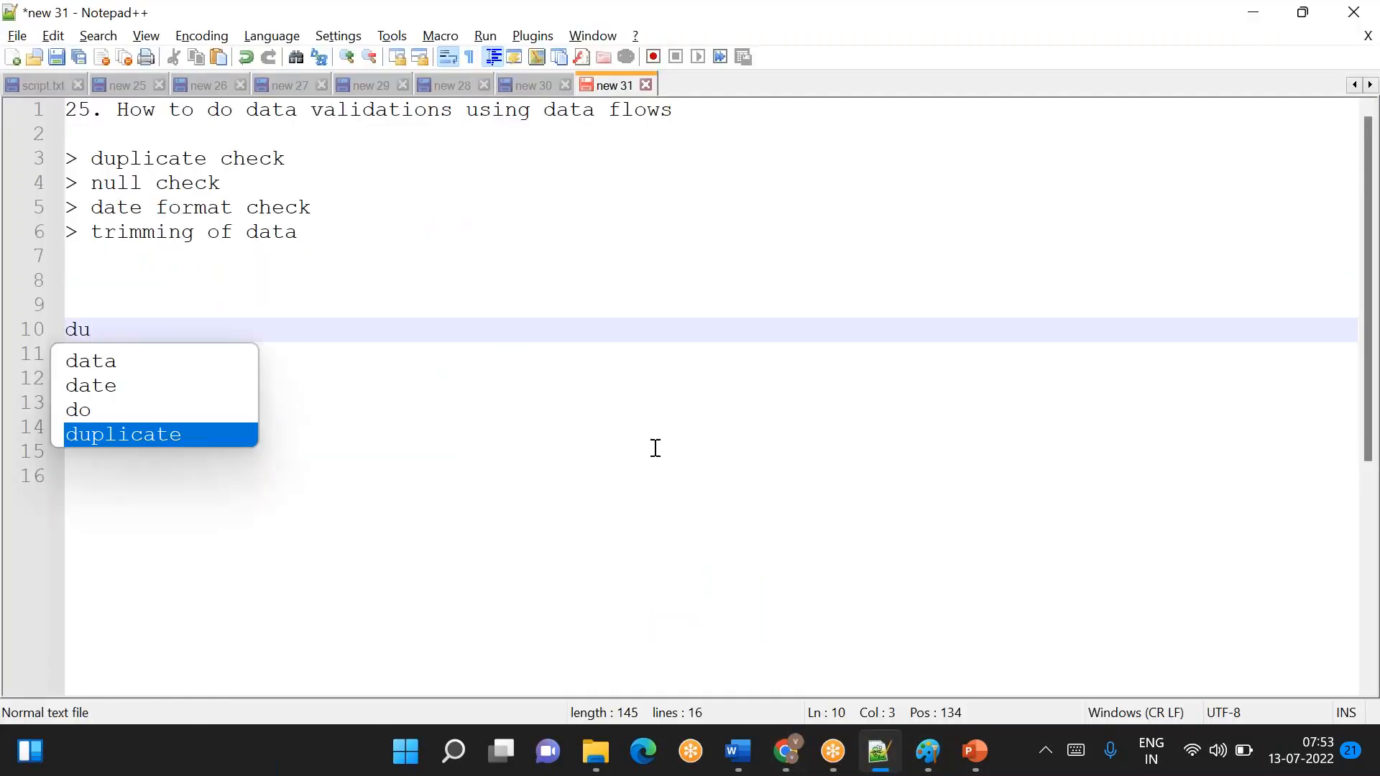
pyautogui.write('p_')
pyautogui.press('BackSpace')
pyautogui.write('p_')
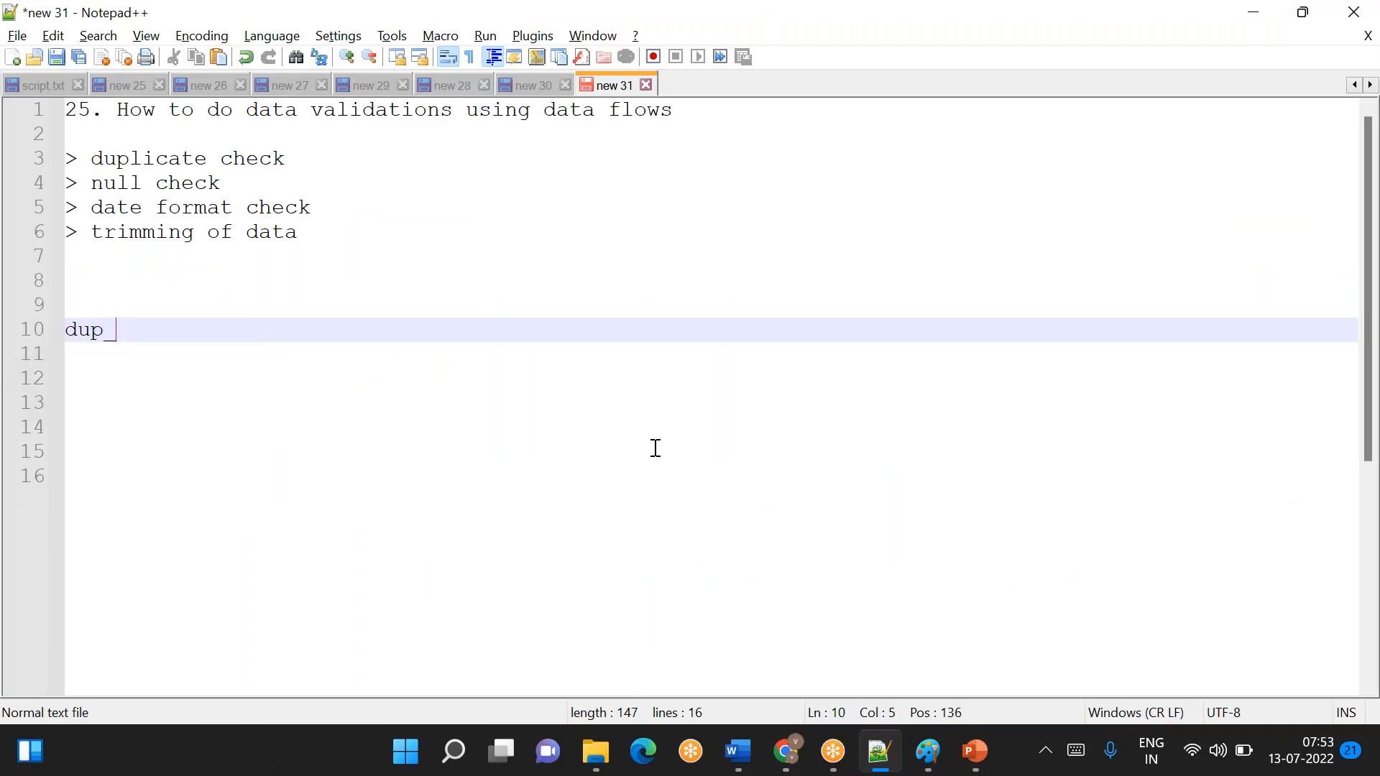
pyautogui.write('checkmnul')
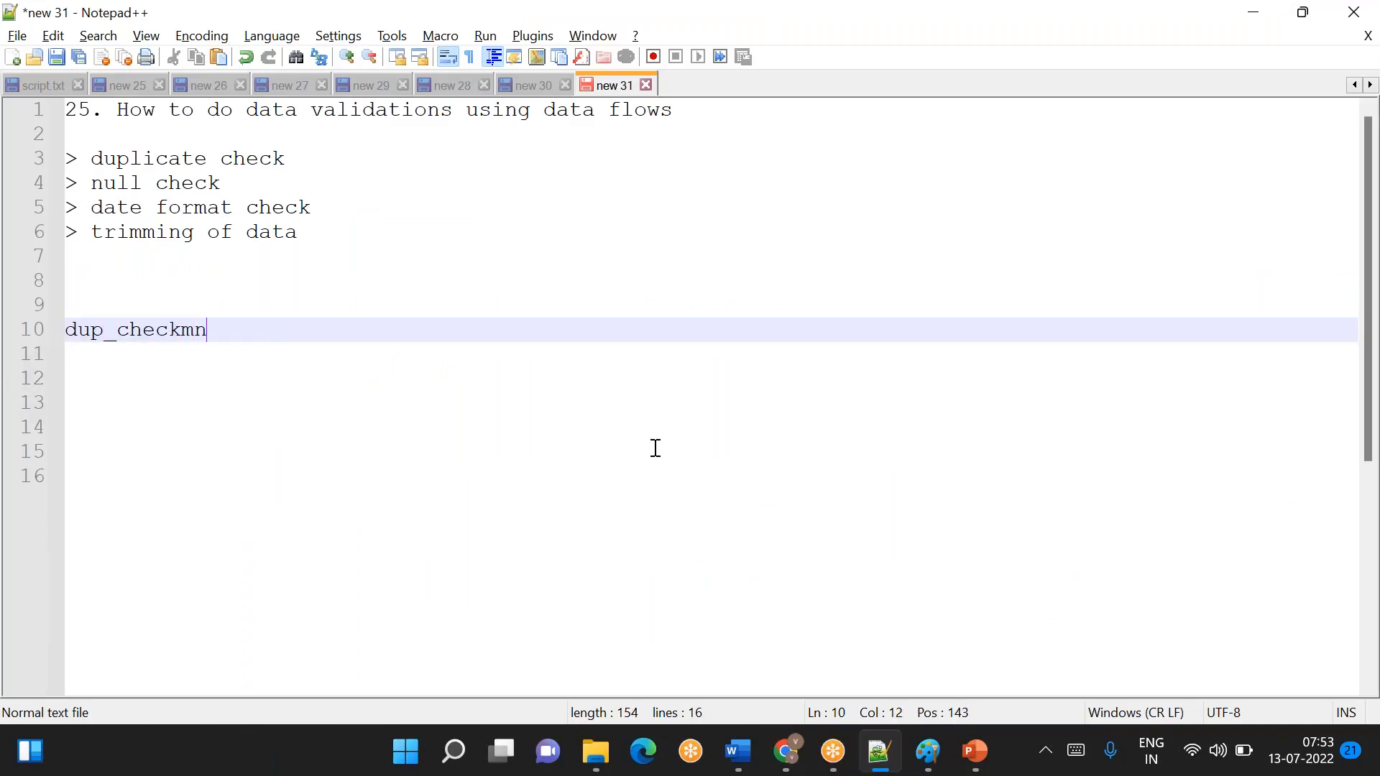
pyautogui.press('BackSpace')
pyautogui.press('BackSpace')
pyautogui.press('BackSpace')
pyautogui.press('BackSpace')
# - Extend the header line with the comma-separated column names null_check and dateformat_check
pyautogui.write(',n')
pyautogui.write('ull_h')
pyautogui.write('ce')
pyautogui.press('BackSpace')
pyautogui.press('BackSpace')
pyautogui.press('BackSpace')
pyautogui.write('check,')
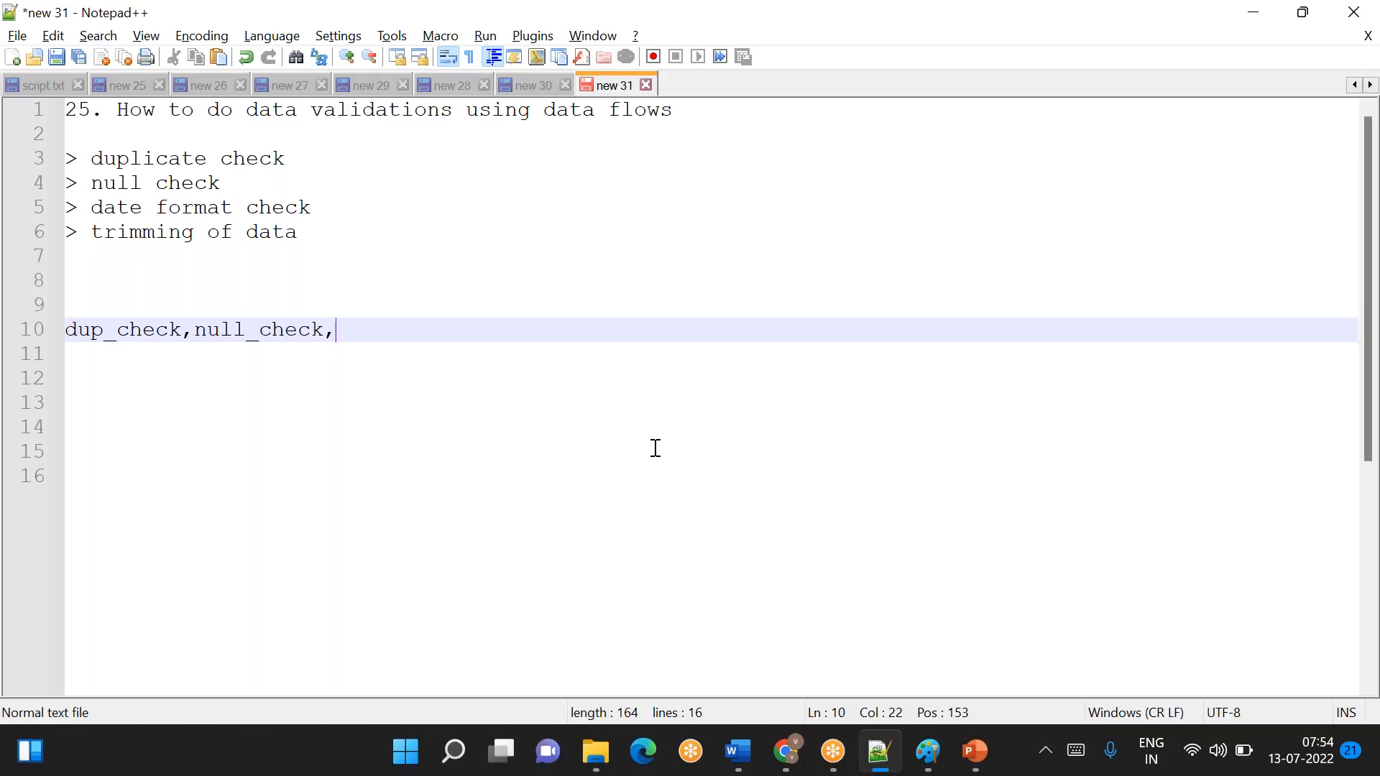
pyautogui.write('dateformat_check')
# - Add the sample row 2,no,no below the header line of validation columns
pyautogui.press('Return')
pyautogui.write('2,no,no')
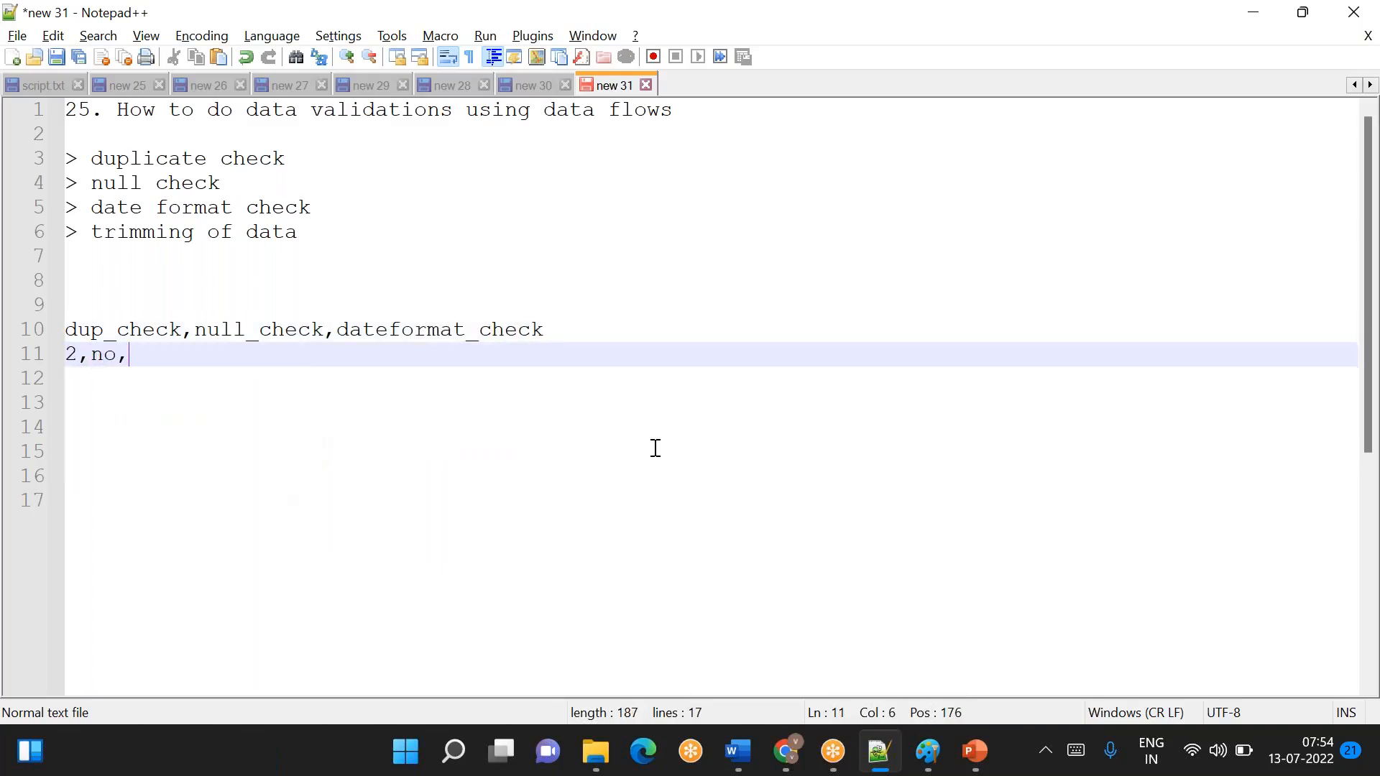
# - Add the sample row 1,yes,no on line 12, directly below the row 2,no,no
pyautogui.press('Return')
pyautogui.press('Return')
pyautogui.press('Return')
pyautogui.press('Return')
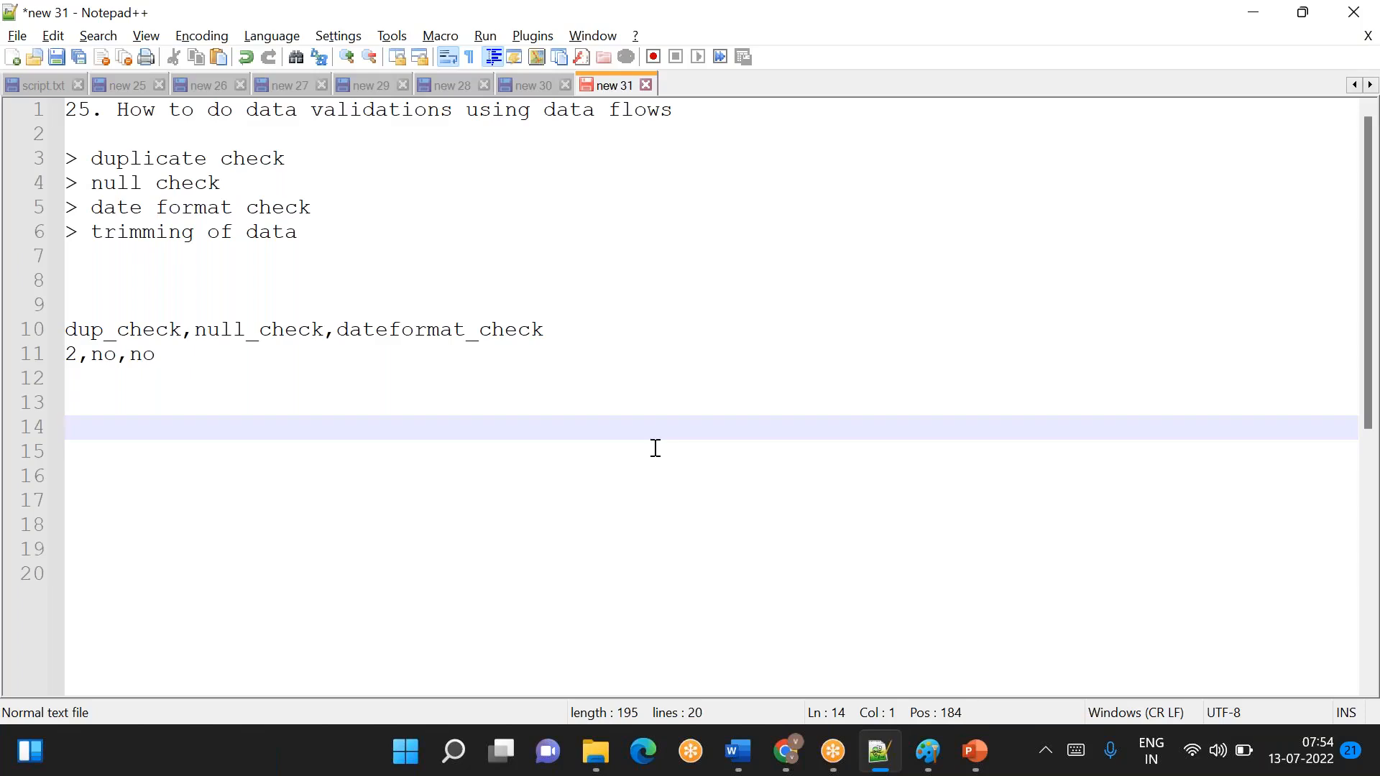
pyautogui.press('Up')
pyautogui.press('Up')
pyautogui.write('1,yes,no')
# - Add the sample row 1,no,yes on line 13 of the validation example
pyautogui.press('Return')
pyautogui.press('Return')
pyautogui.press('Return')
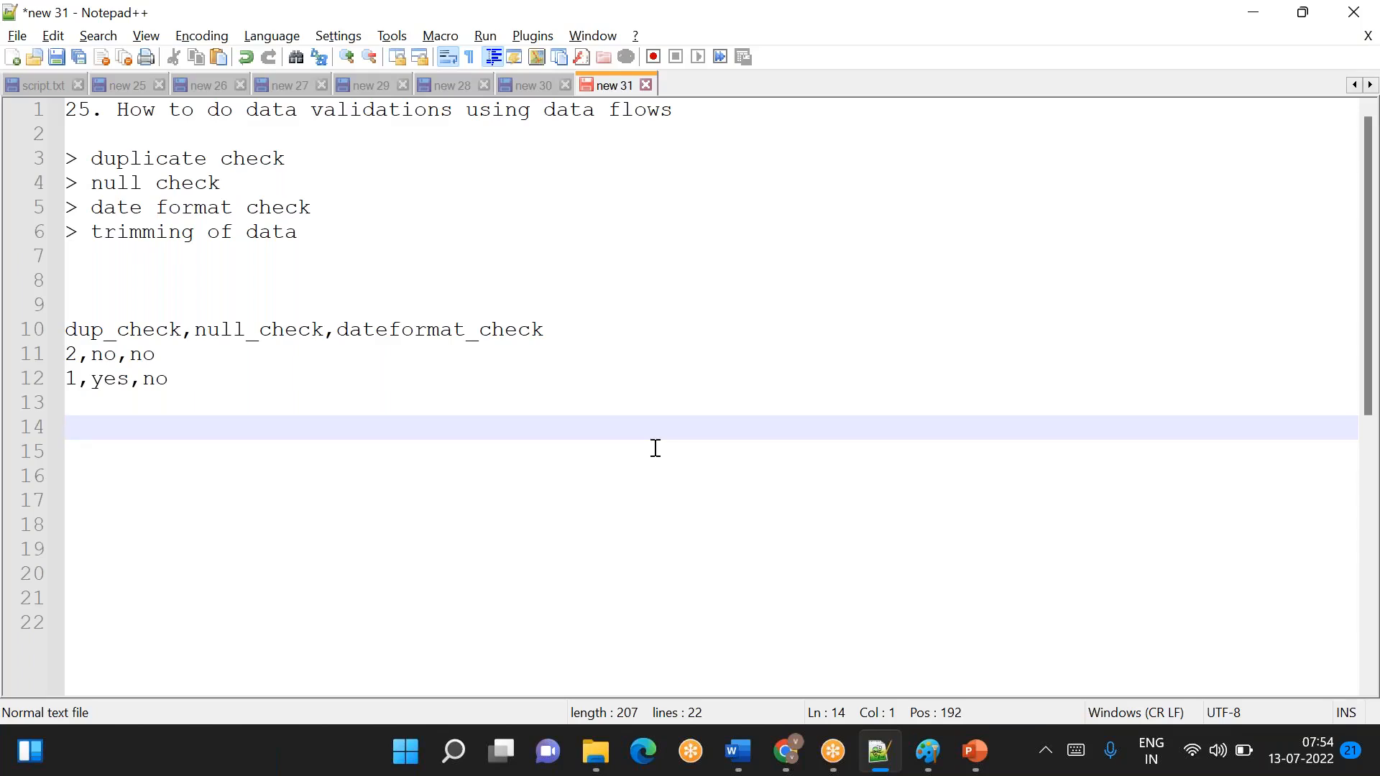
pyautogui.press('Up')
pyautogui.write('1,')
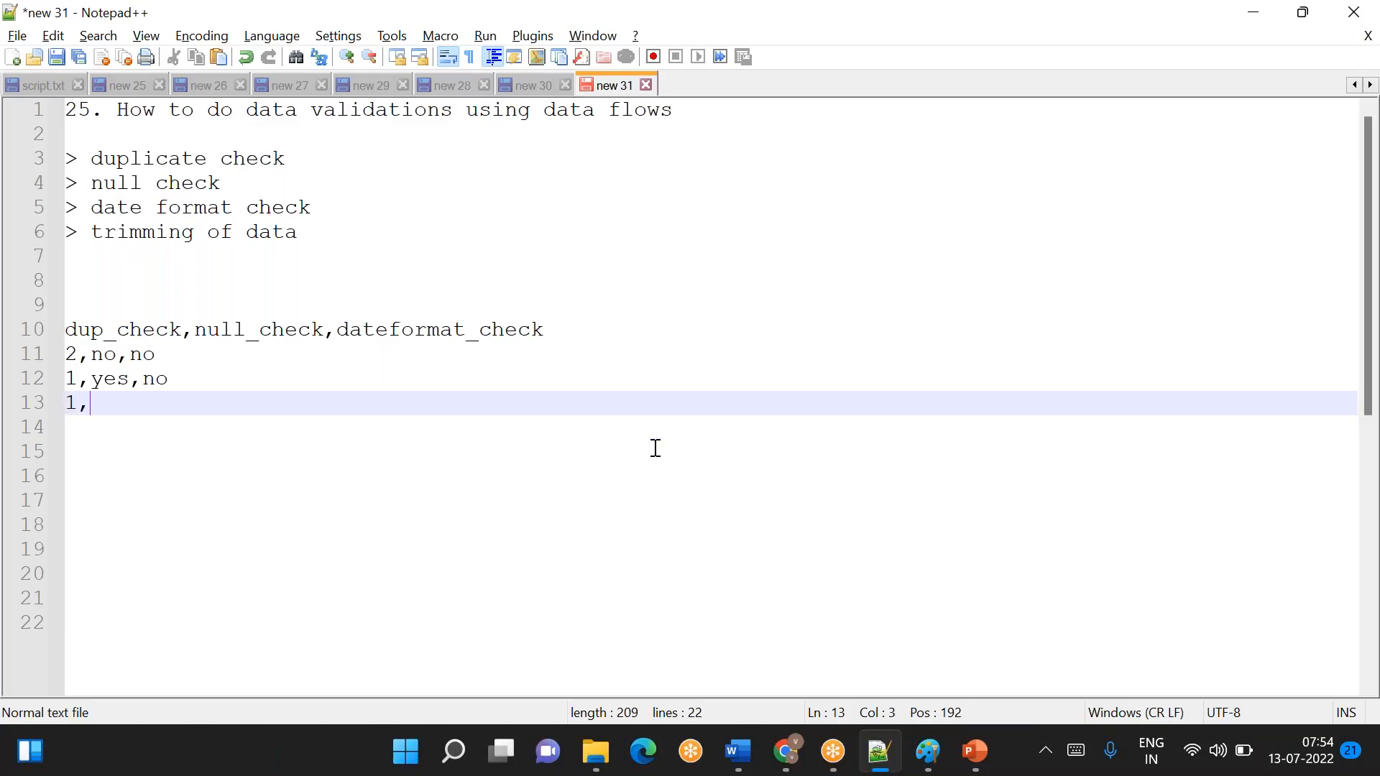
pyautogui.write('no,yes')
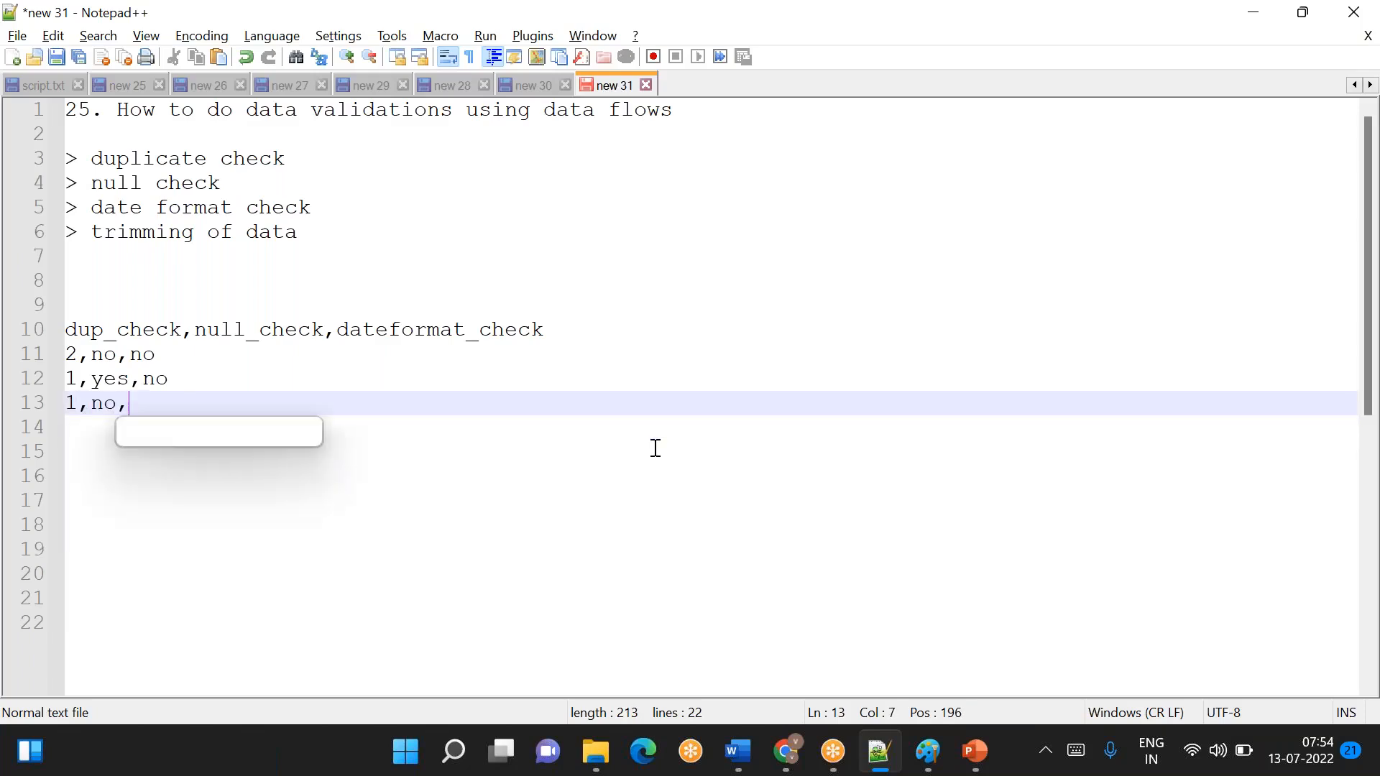
# - Add the sample row 2,yes,yes on line 14, followed by blank lines
pyautogui.press('Return')
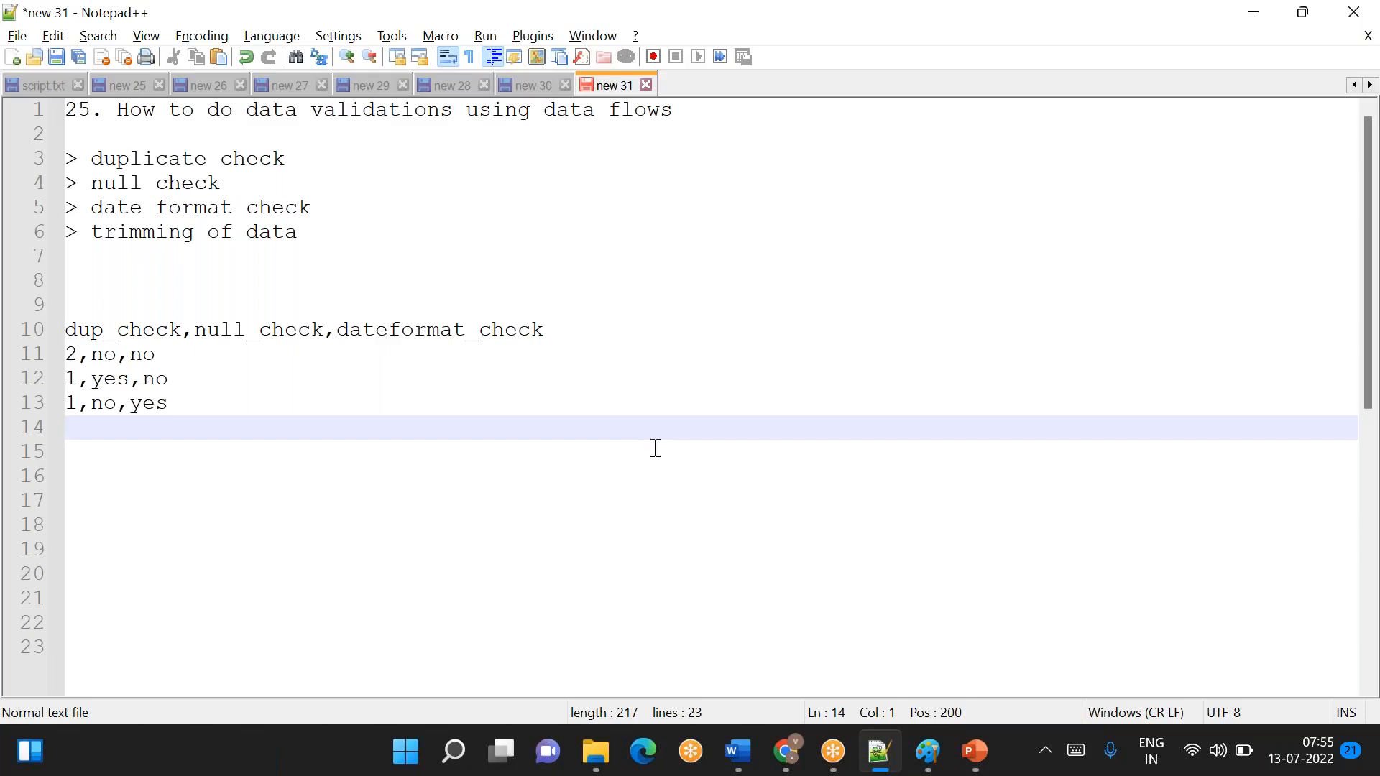
pyautogui.write('2,yes,yes')
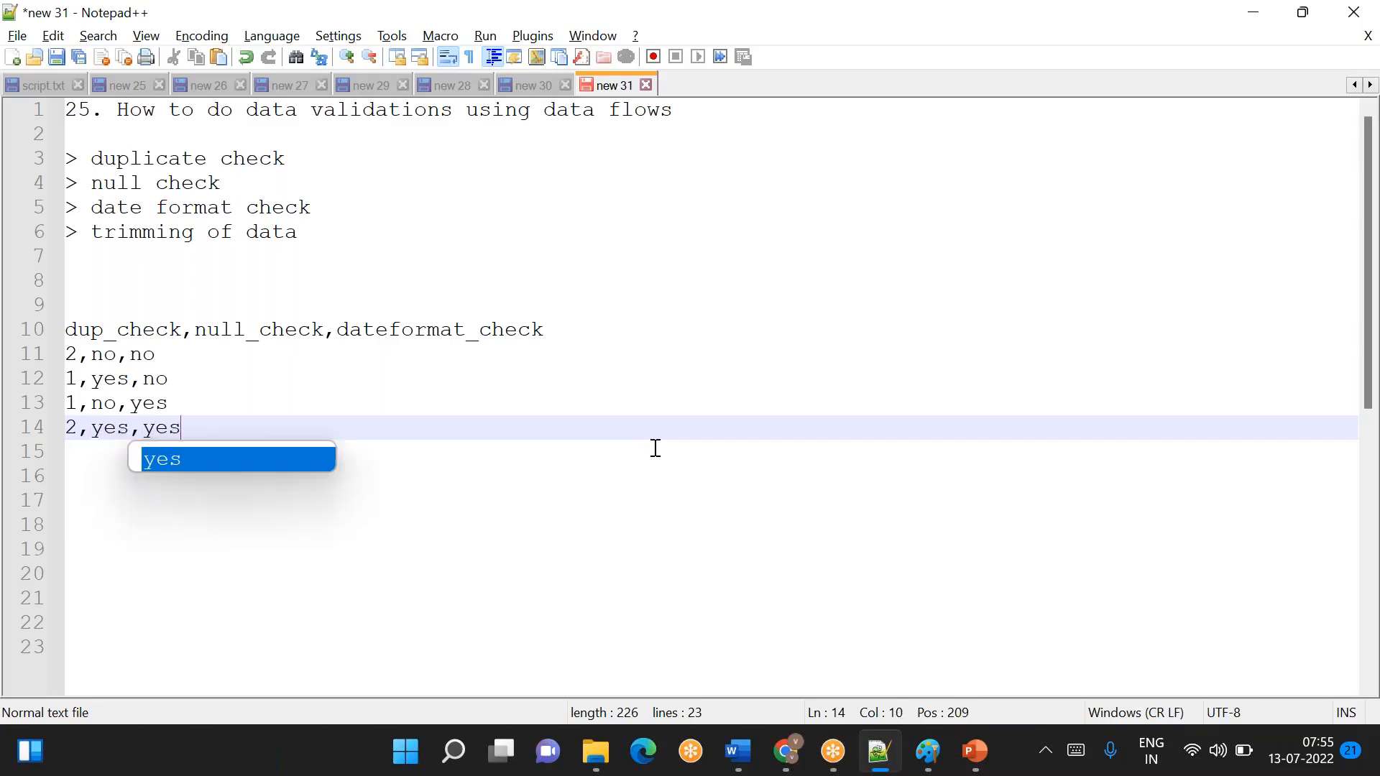
pyautogui.press('Return')
pyautogui.press('Return')
pyautogui.press('Return')
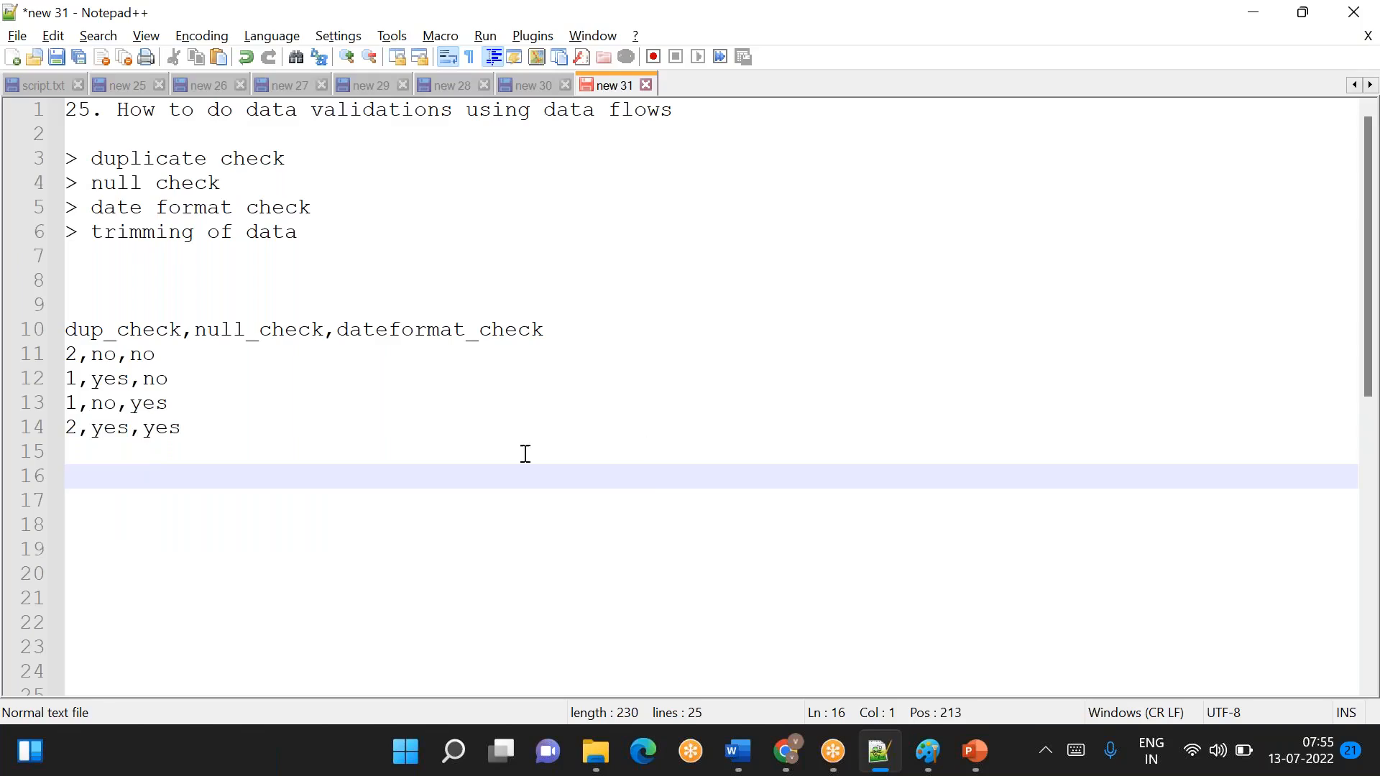
# - Examine the duplicate, null and date format values in the sample rows on lines 11 to 14
pyautogui.doubleClick(78, 429)
pyautogui.doubleClick(105, 430)
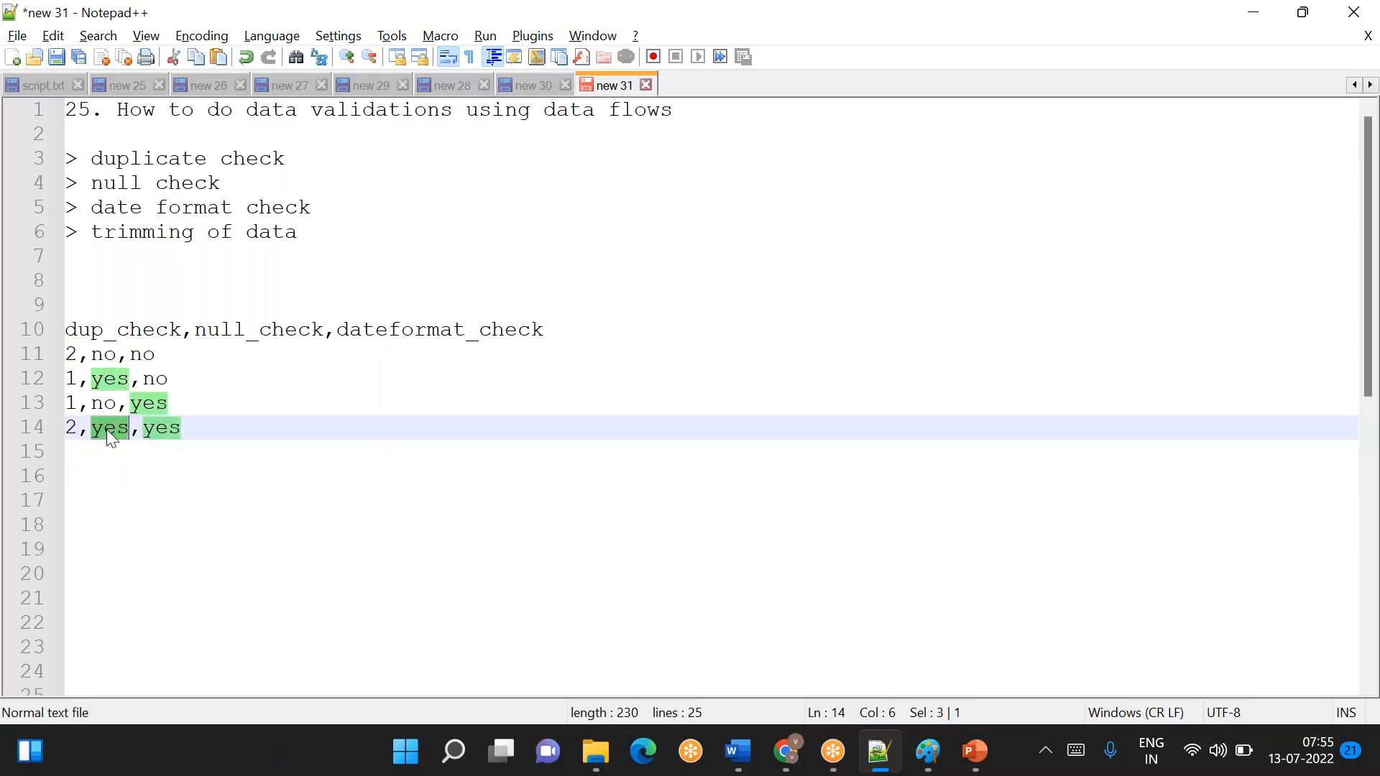
pyautogui.doubleClick(168, 429)
pyautogui.moveTo(200, 429); pyautogui.dragTo(55, 351)
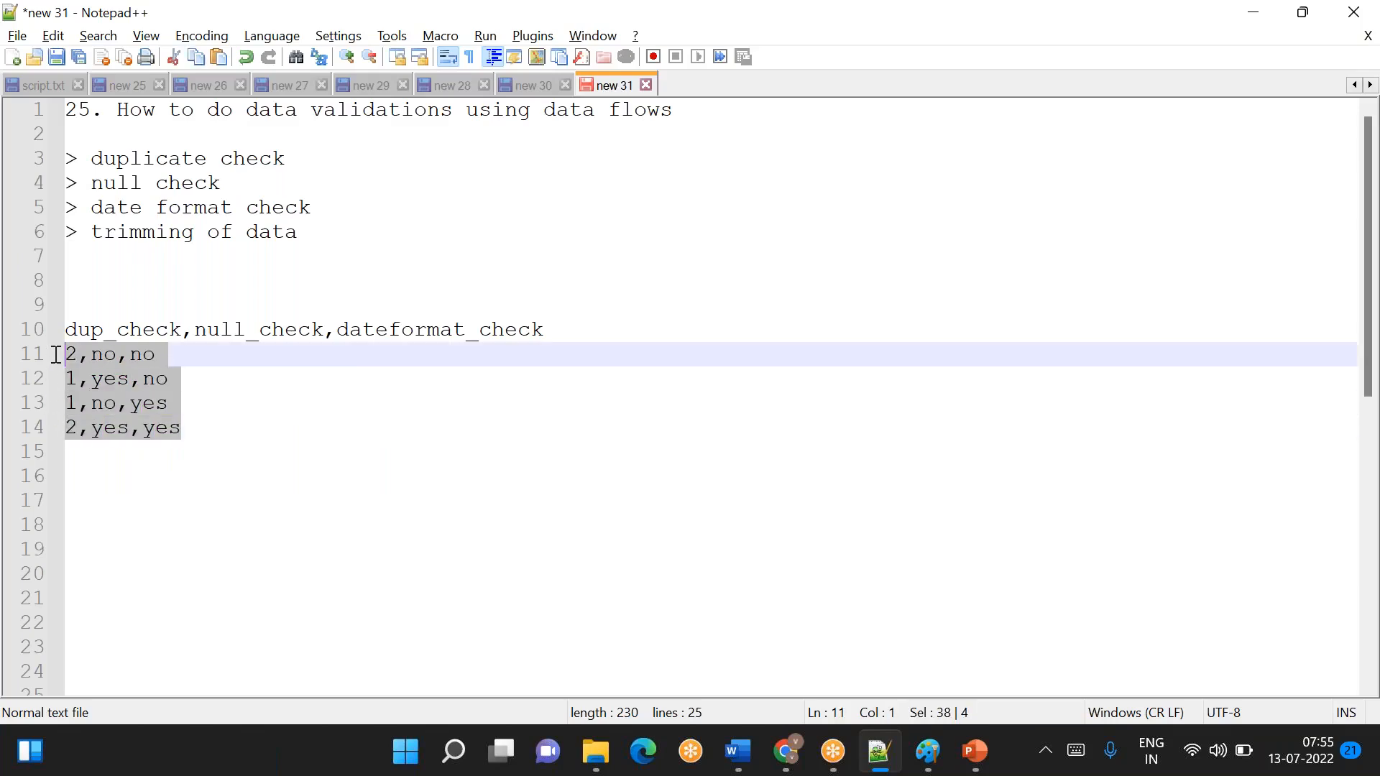
pyautogui.click(184, 426)
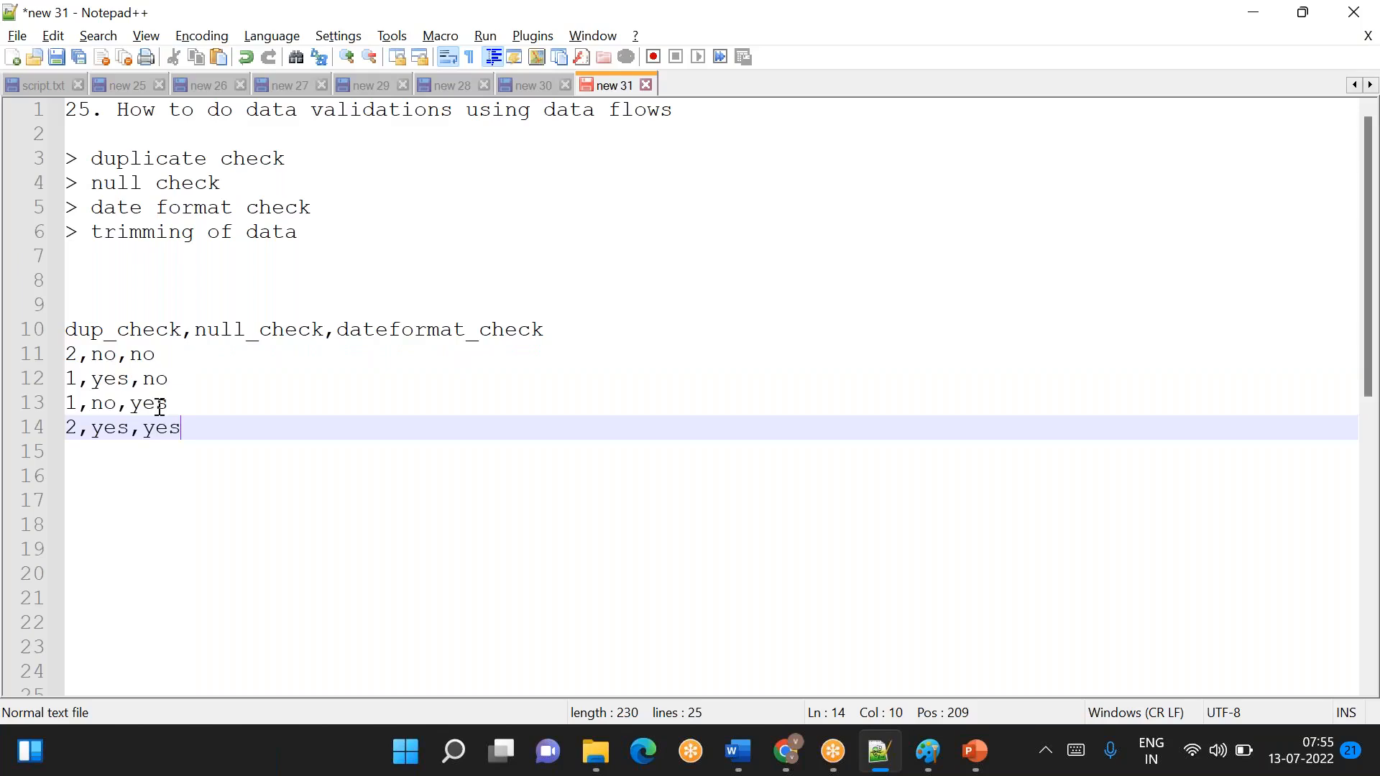
pyautogui.click(68, 352)
pyautogui.keyDown('shift'); pyautogui.click(195, 429); pyautogui.keyUp('shift')
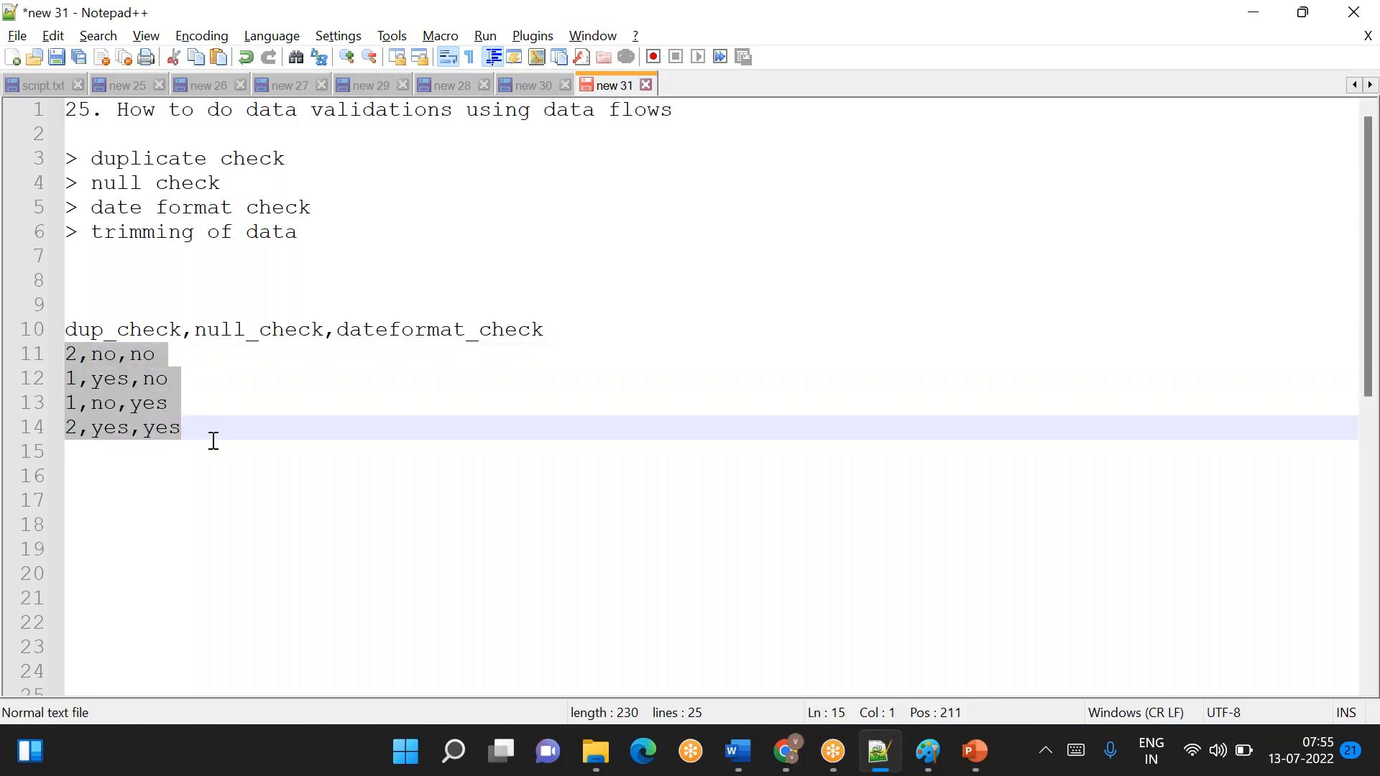
pyautogui.click(212, 442)
pyautogui.click(83, 362)
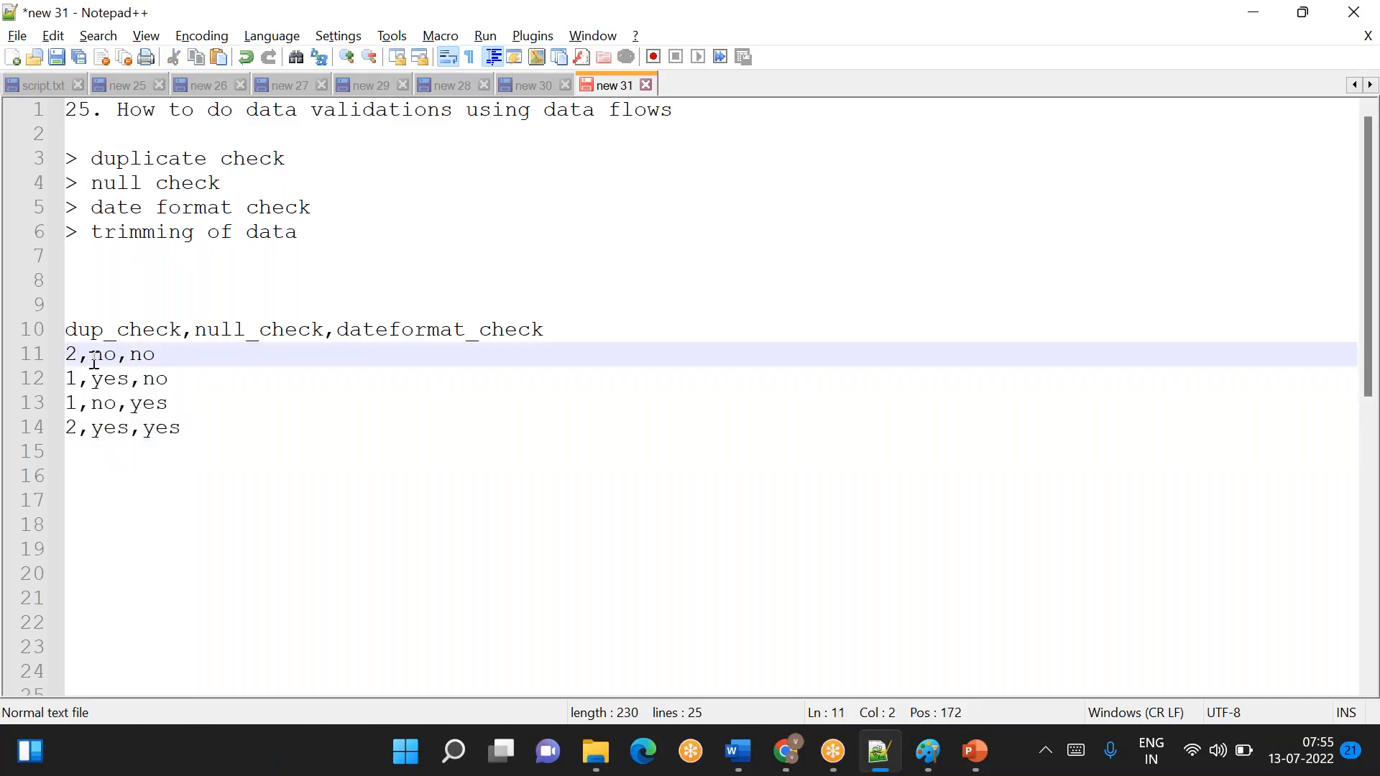
pyautogui.doubleClick(108, 356)
pyautogui.doubleClick(142, 356)
pyautogui.click(177, 364)
# - Start a bad-data condition on line 17, below the sample rows, with dup_check>1
pyautogui.click(191, 435)
pyautogui.press('Return')
pyautogui.press('Return')
pyautogui.press('Return')
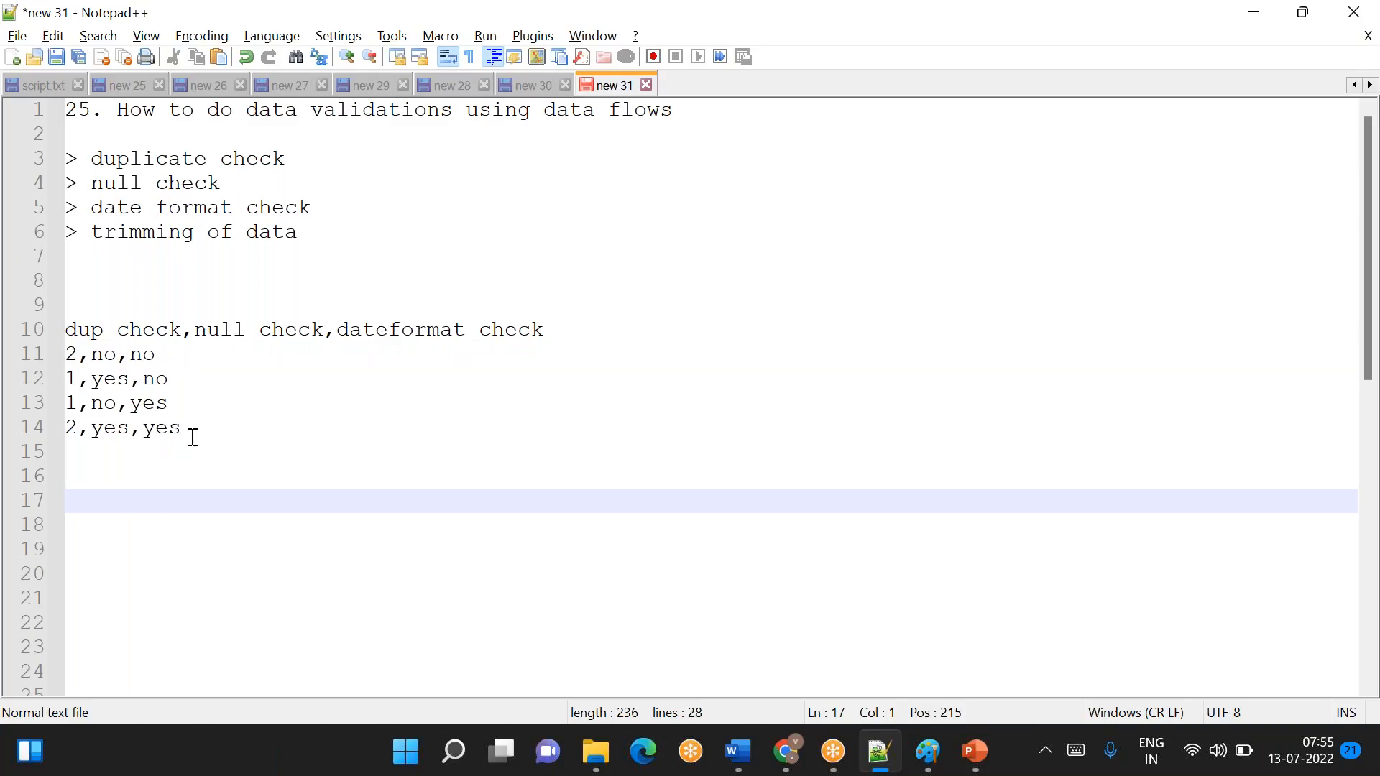
pyautogui.write('dup')
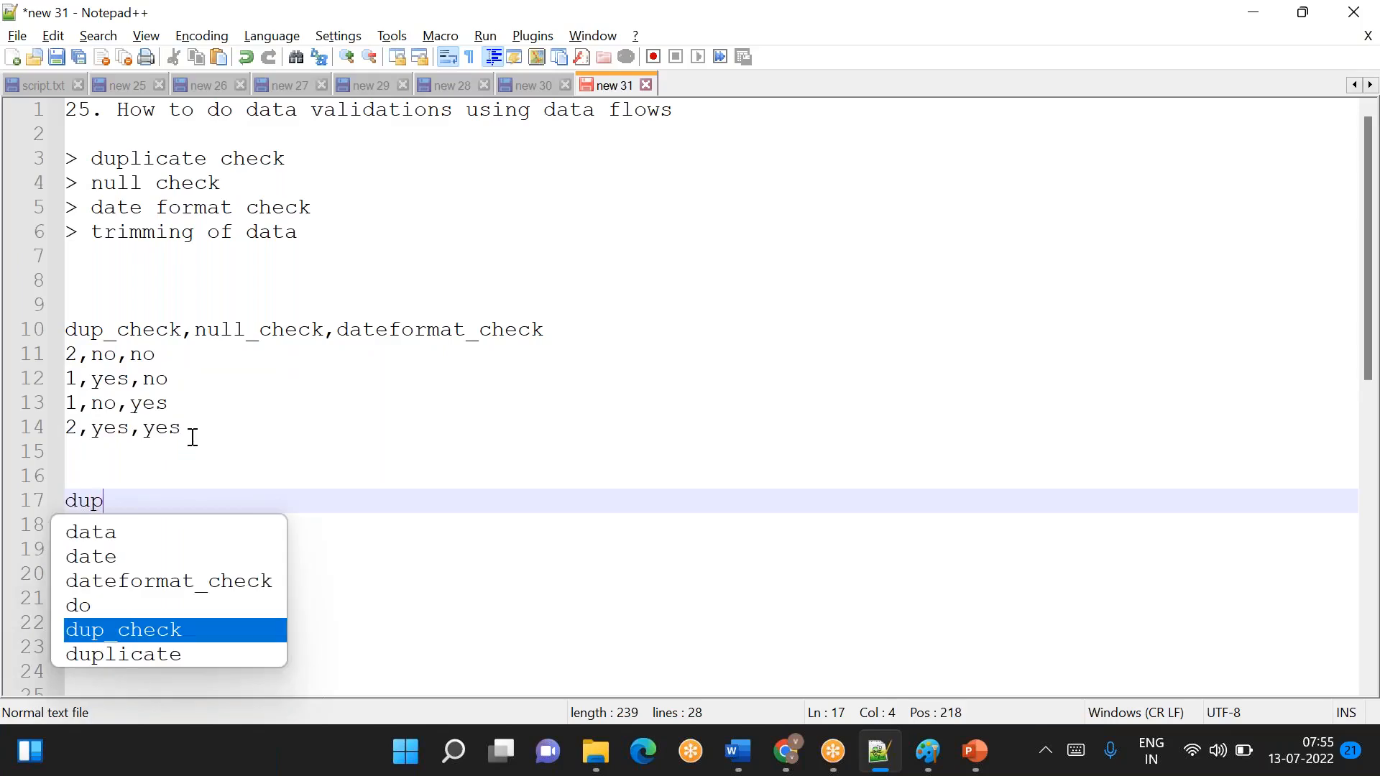
pyautogui.write('_check>1 ')
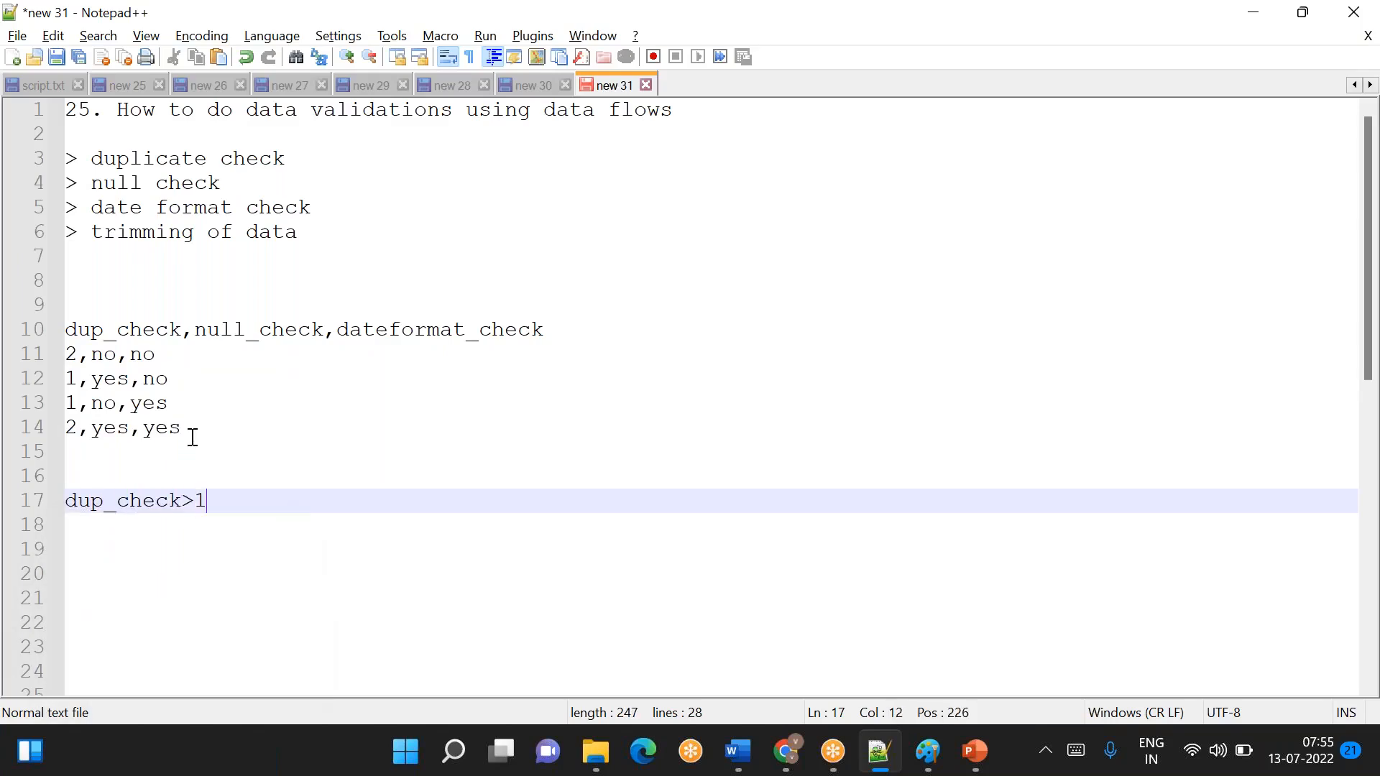
pyautogui.write("or null_check='yes' or dateformat_check='yes'")
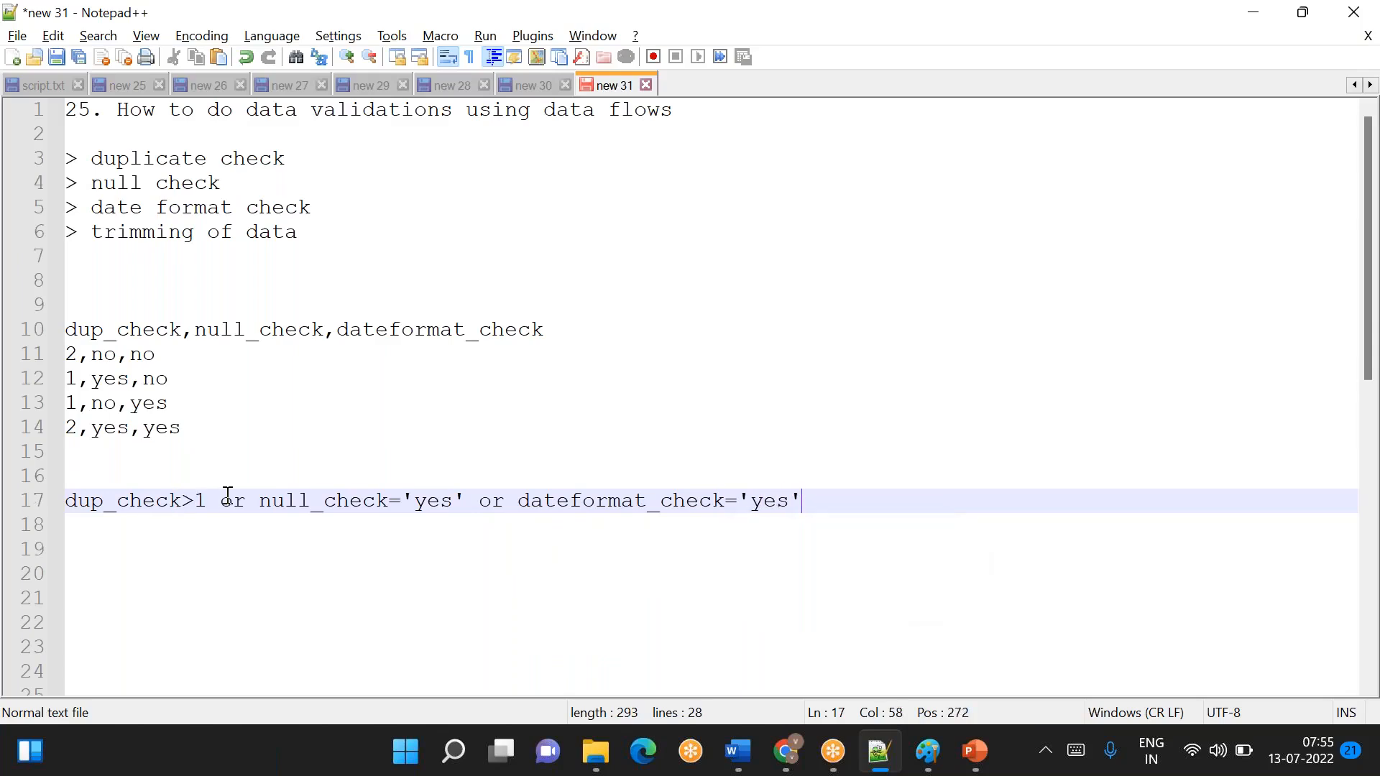
# - Compare the row 2,no,no with the dup_check>1 part and append ===> True to the condition line
pyautogui.doubleClick(226, 496)
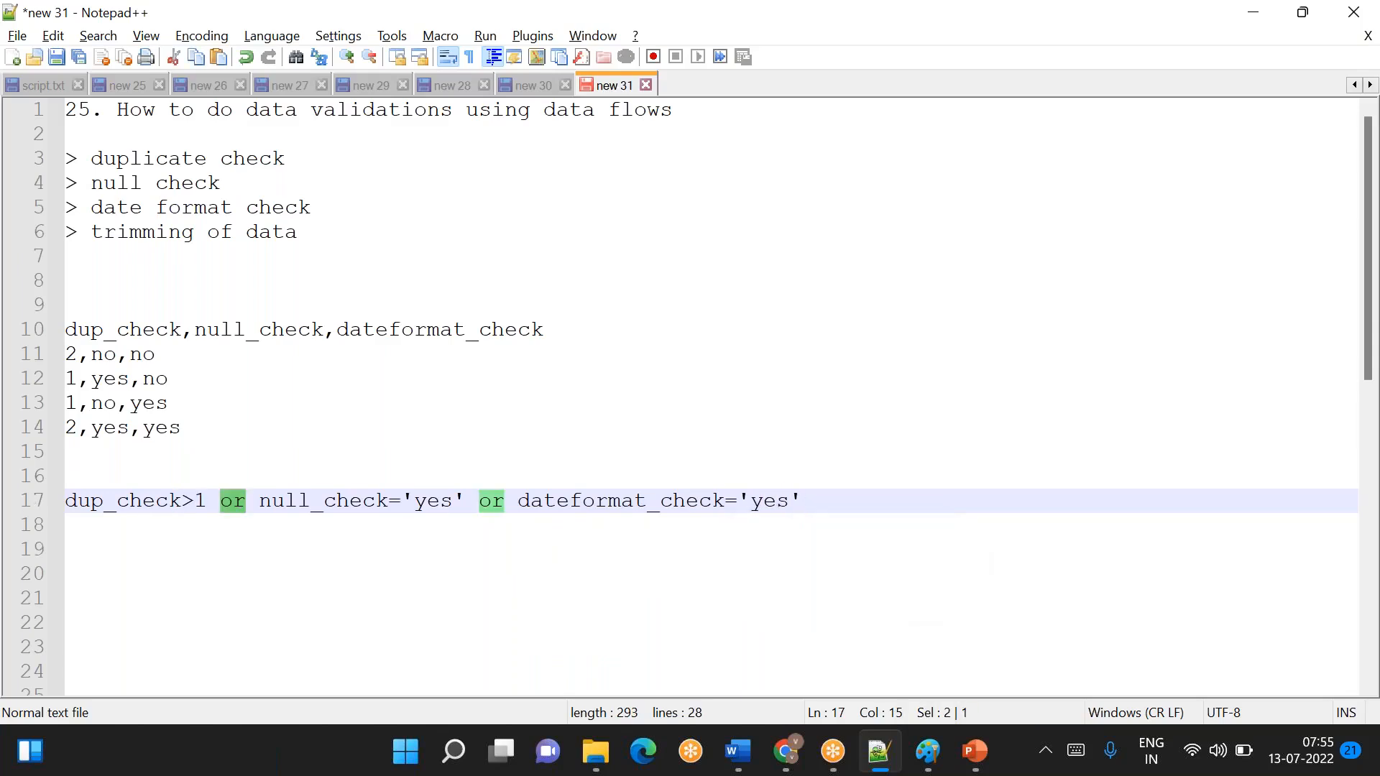
pyautogui.moveTo(67, 358); pyautogui.dragTo(158, 355)
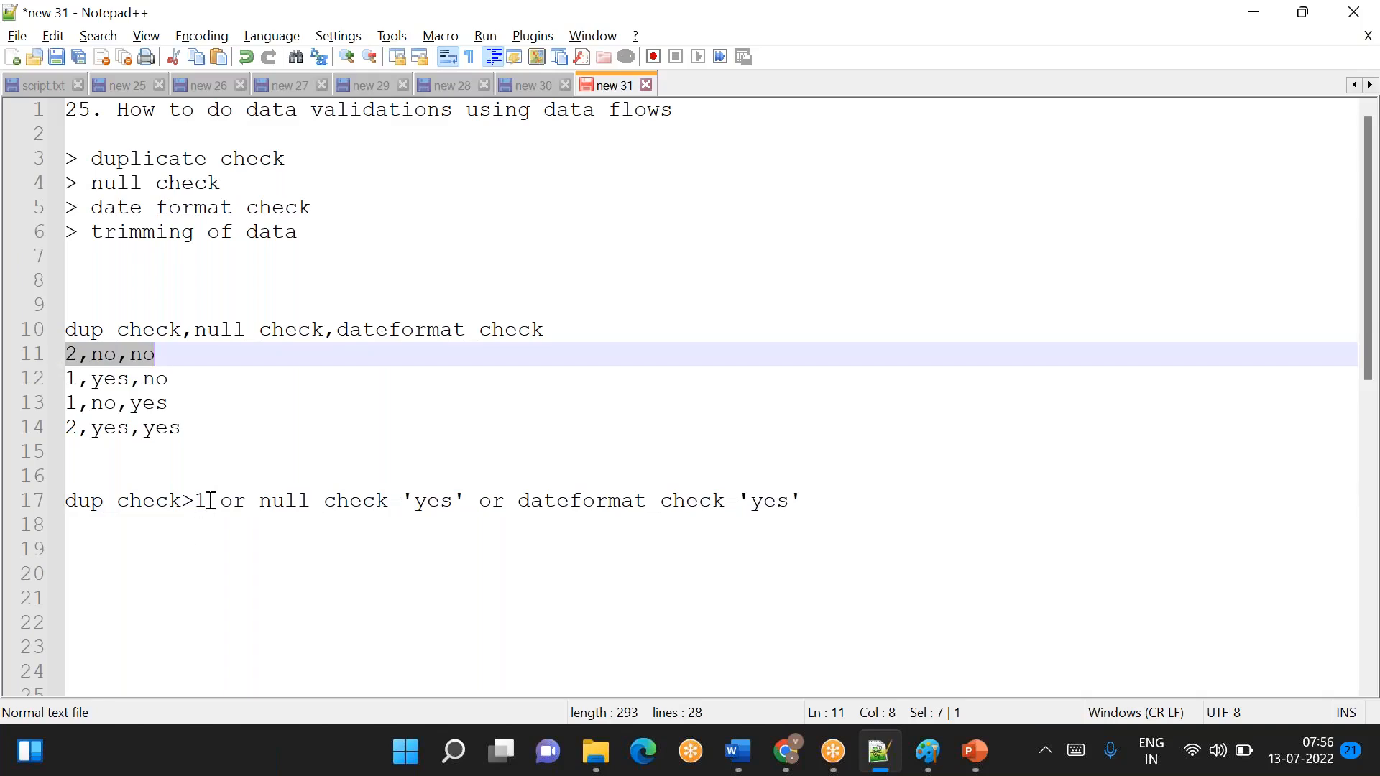
pyautogui.click(81, 362)
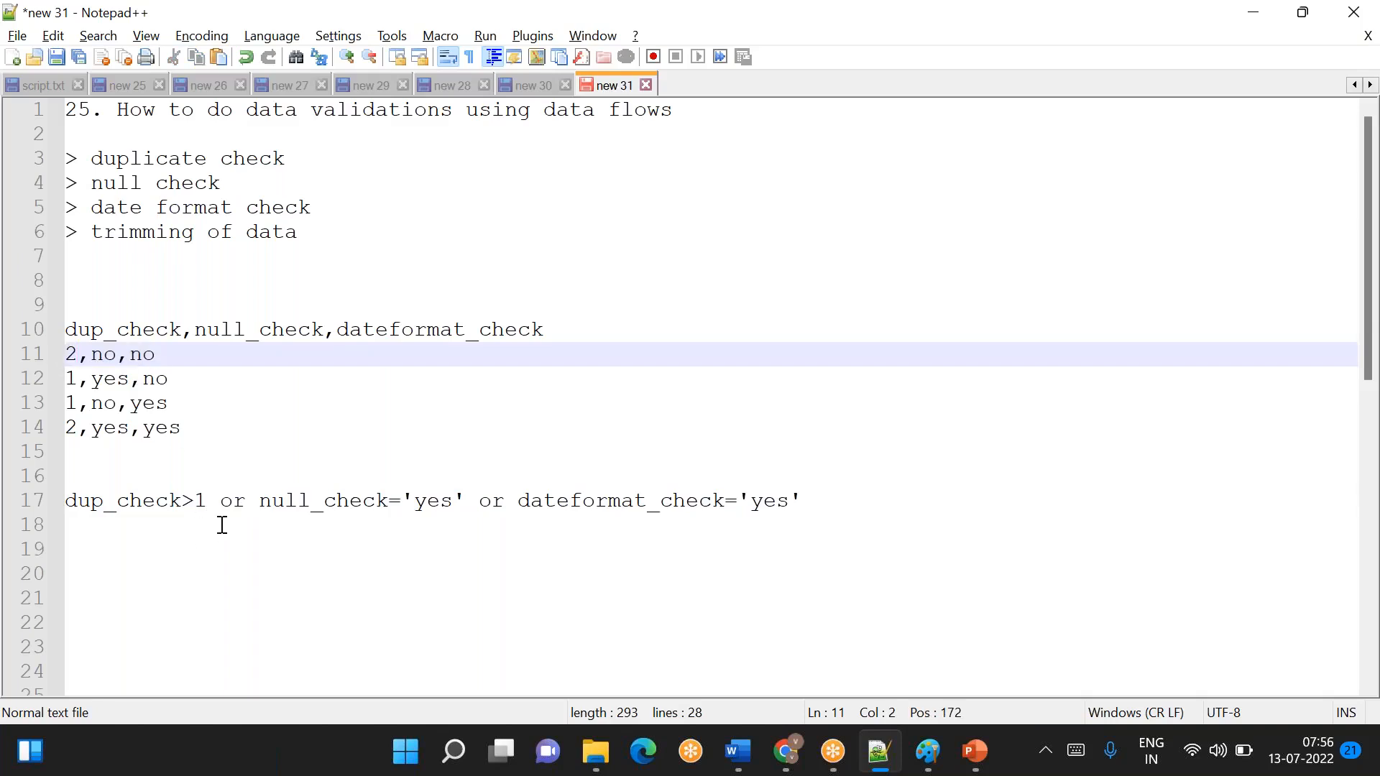
pyautogui.moveTo(207, 501); pyautogui.dragTo(59, 501)
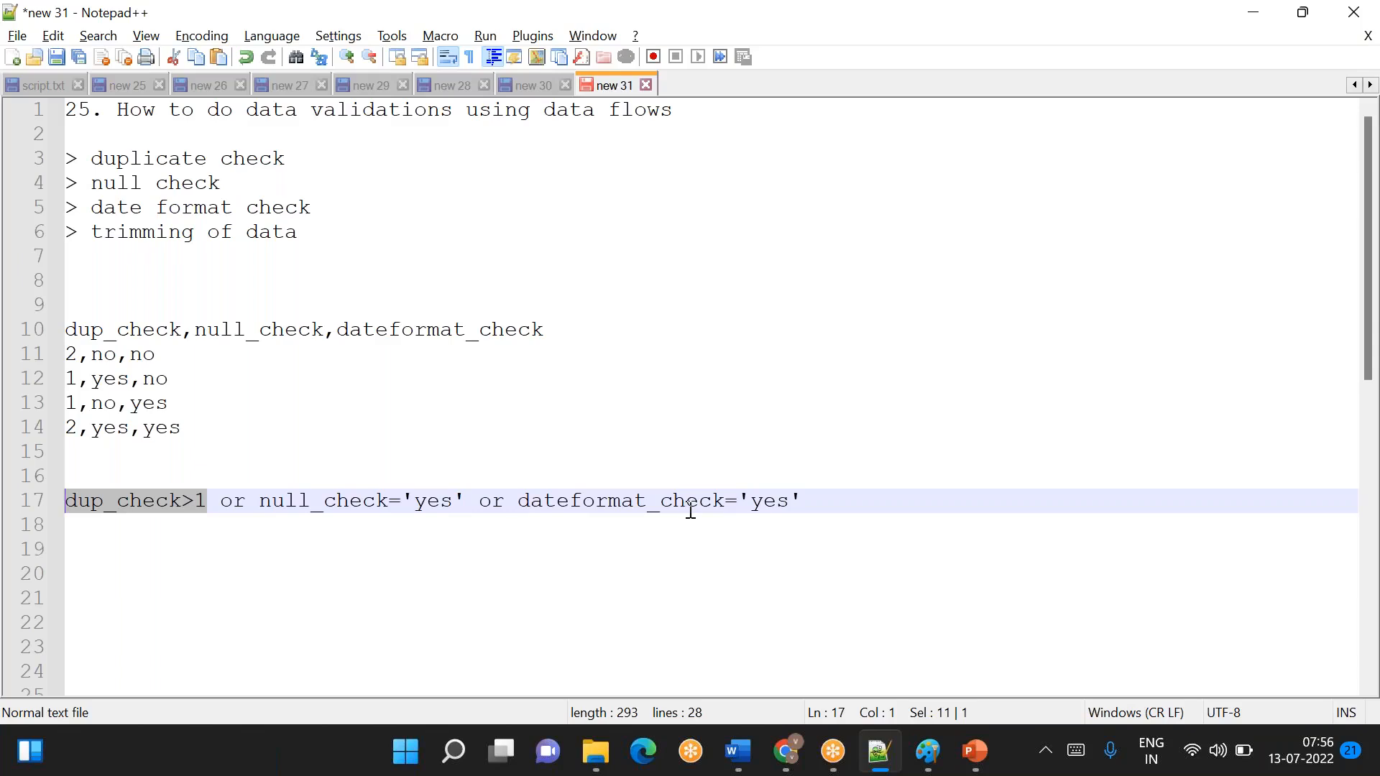
pyautogui.click(828, 501)
pyautogui.write('==')
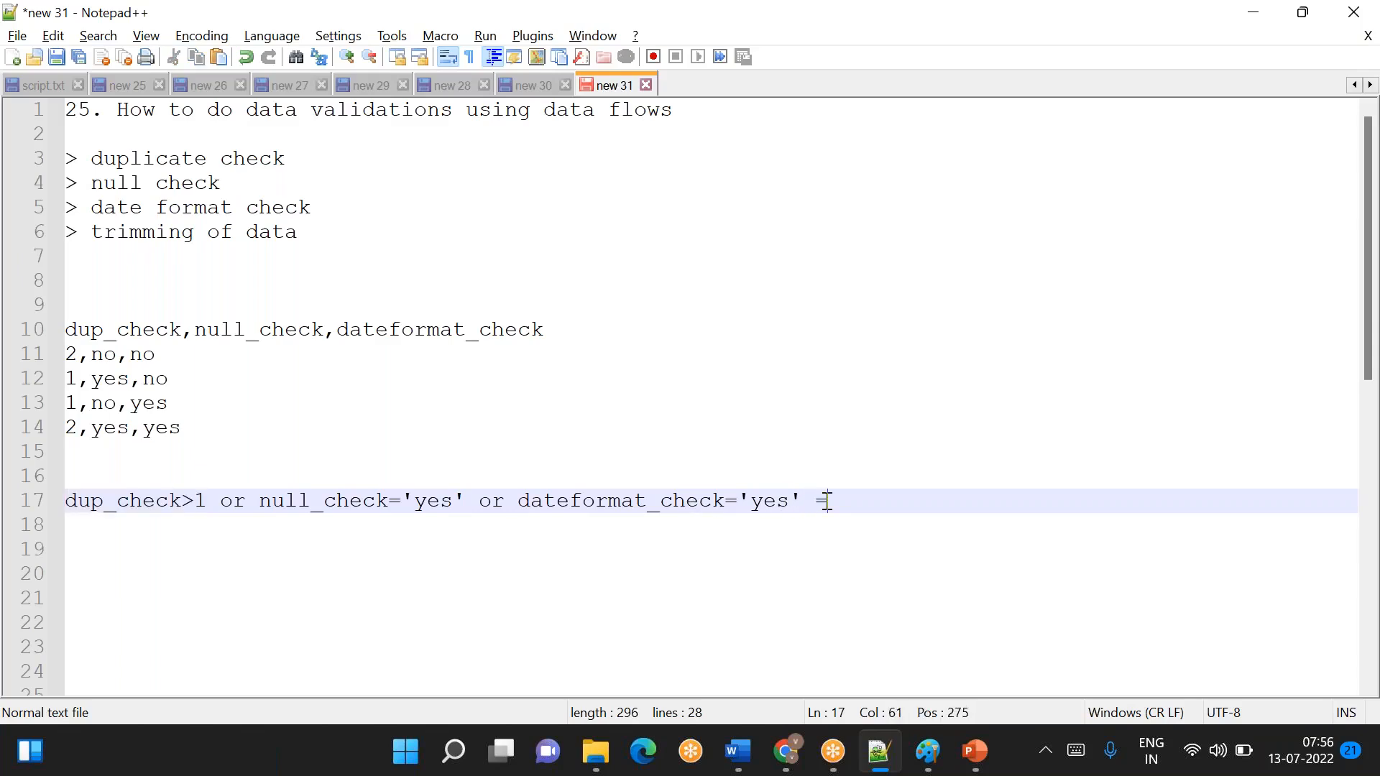
pyautogui.write('=> True')
pyautogui.press('Return')
pyautogui.press('Return')
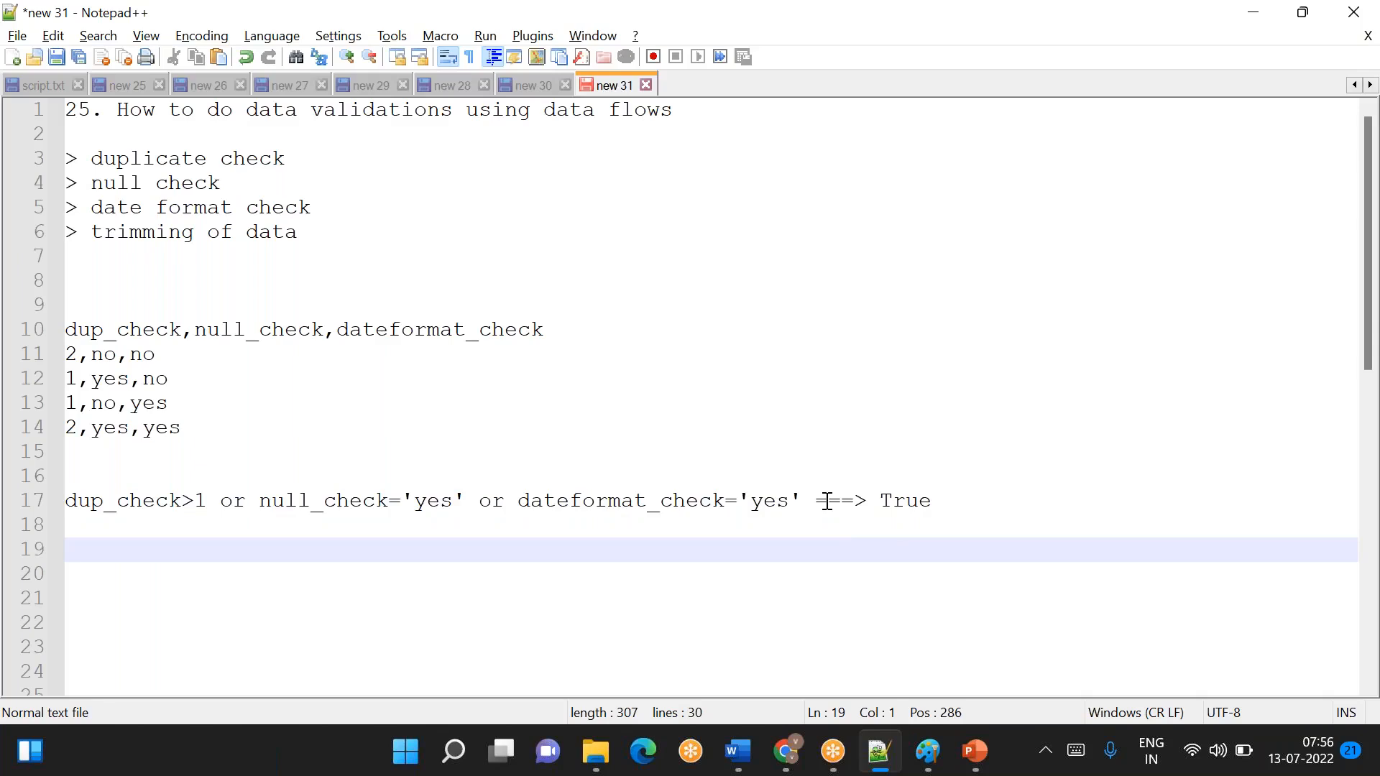
# - Check the row 1,yes,no against the dup_check, null_check and dateformat_check parts of the condition
pyautogui.moveTo(67, 379); pyautogui.dragTo(169, 378)
pyautogui.moveTo(207, 500); pyautogui.dragTo(64, 496)
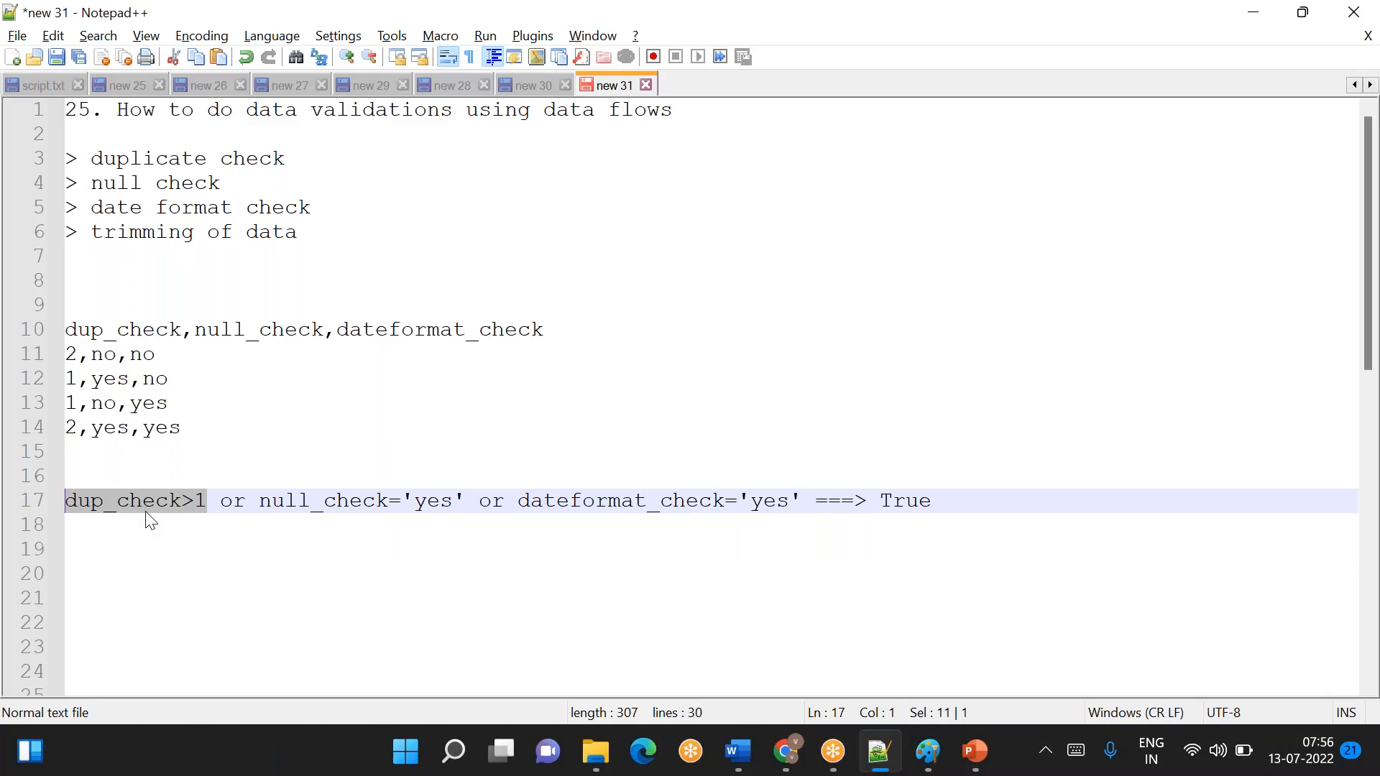
pyautogui.moveTo(299, 511); pyautogui.dragTo(443, 518)
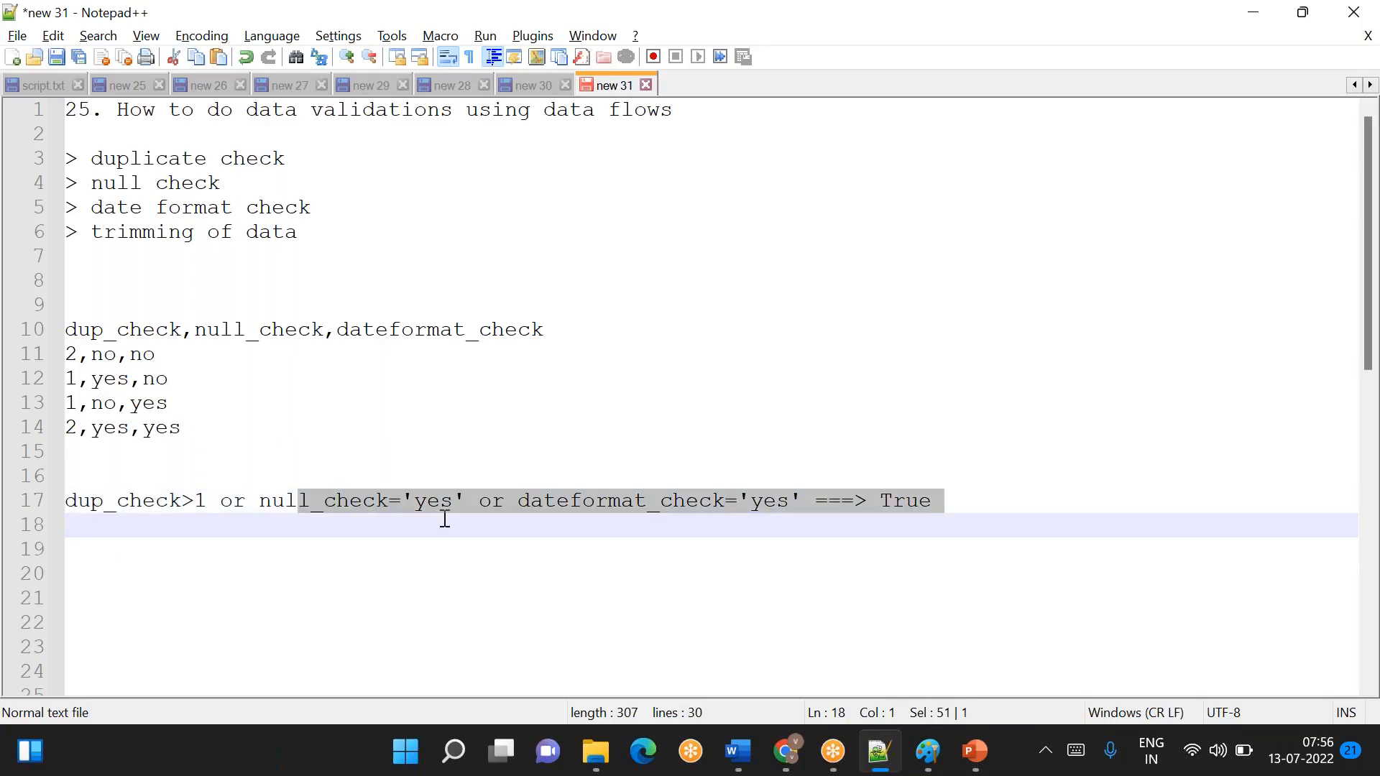
pyautogui.doubleClick(115, 381)
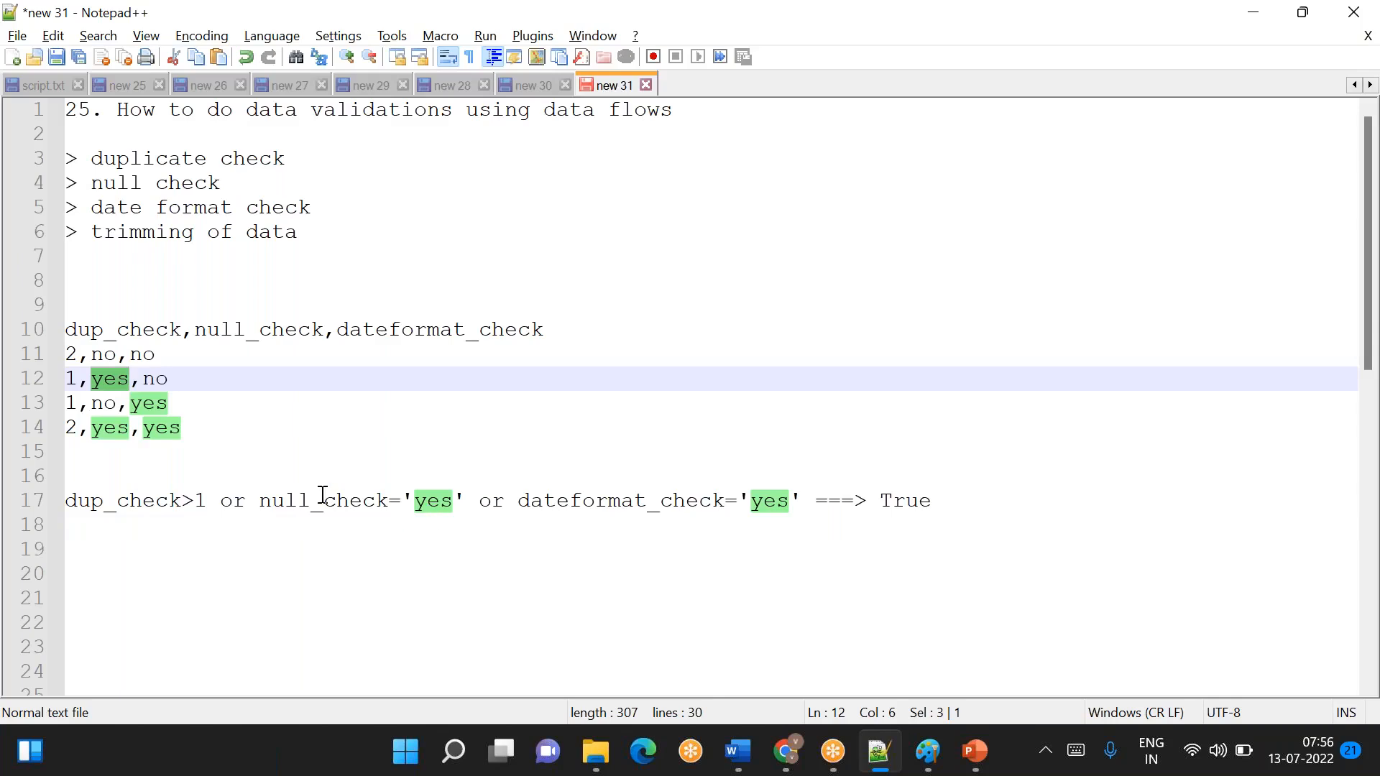
pyautogui.moveTo(323, 501); pyautogui.dragTo(452, 501)
pyautogui.click(931, 505)
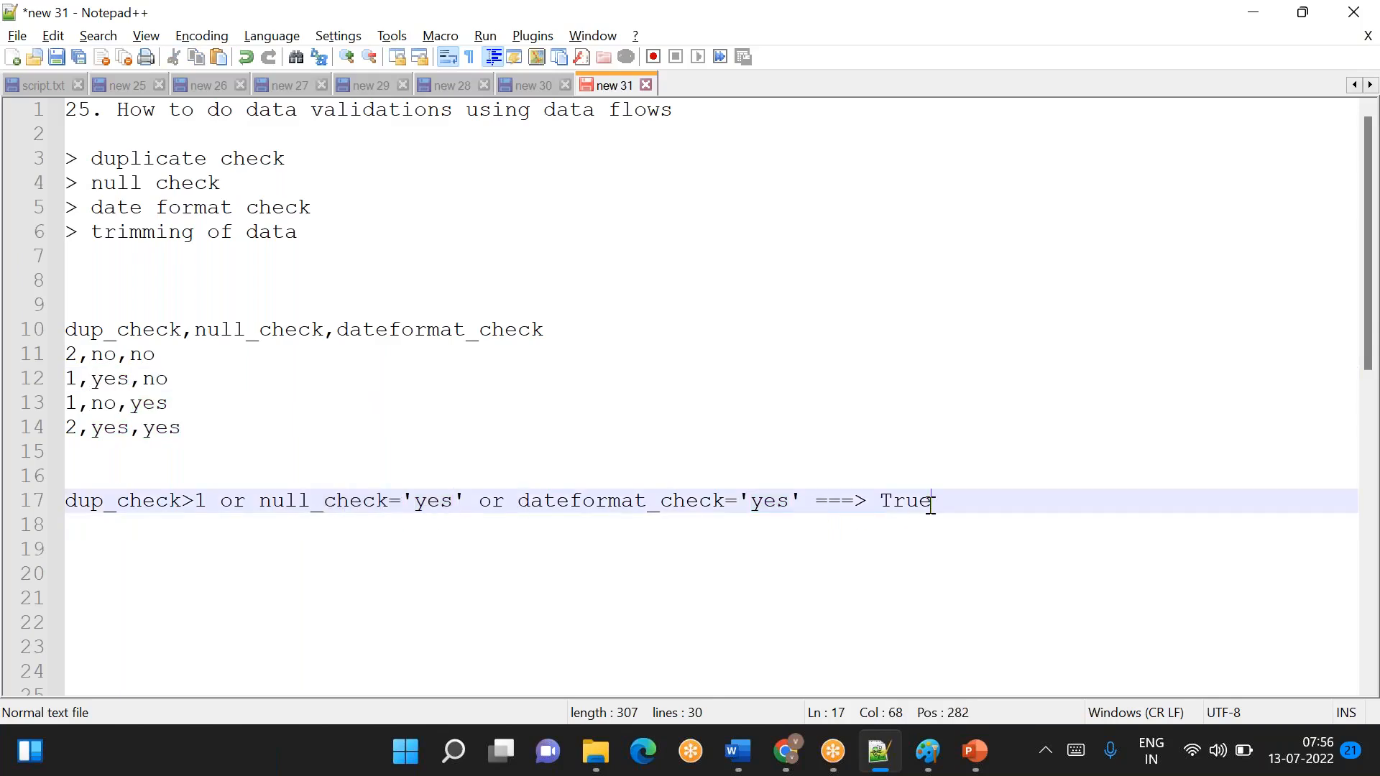
pyautogui.click(138, 516)
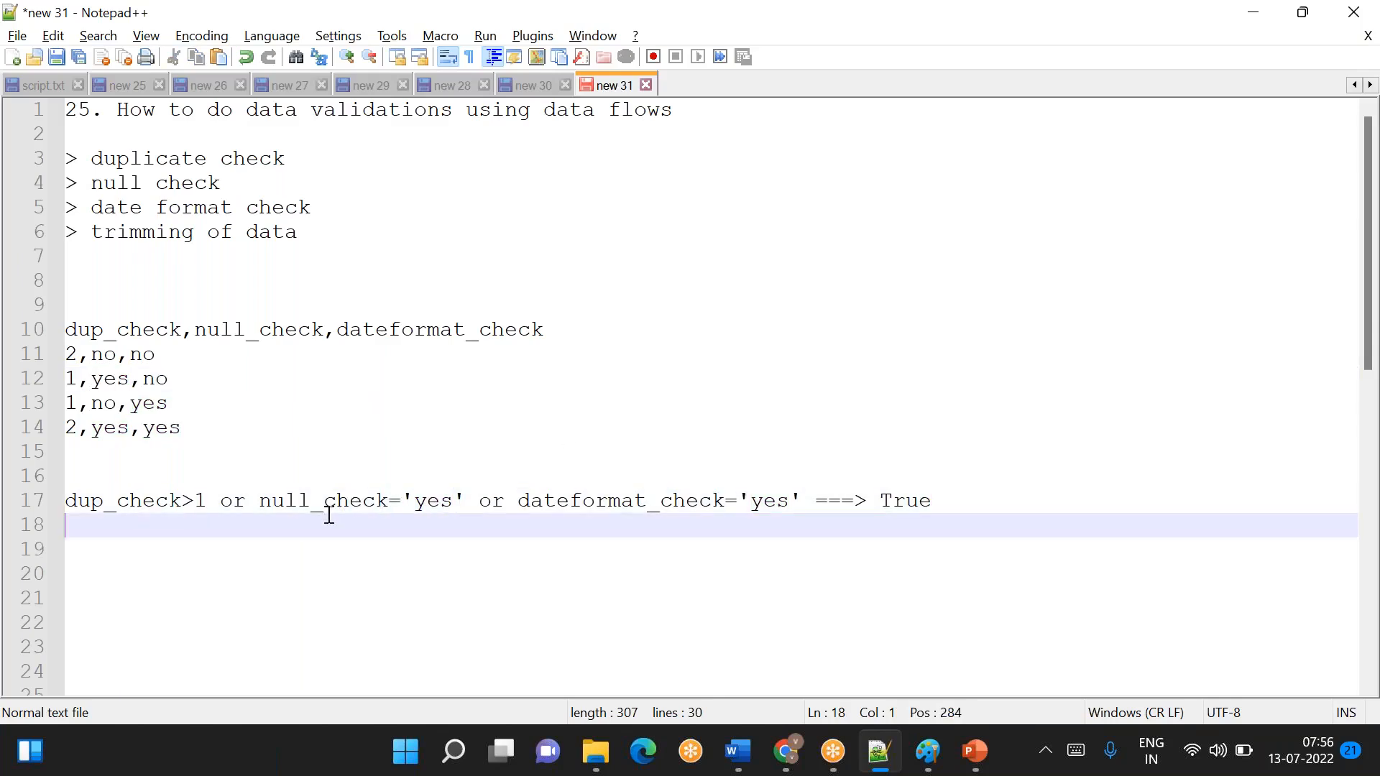
pyautogui.doubleClick(649, 511)
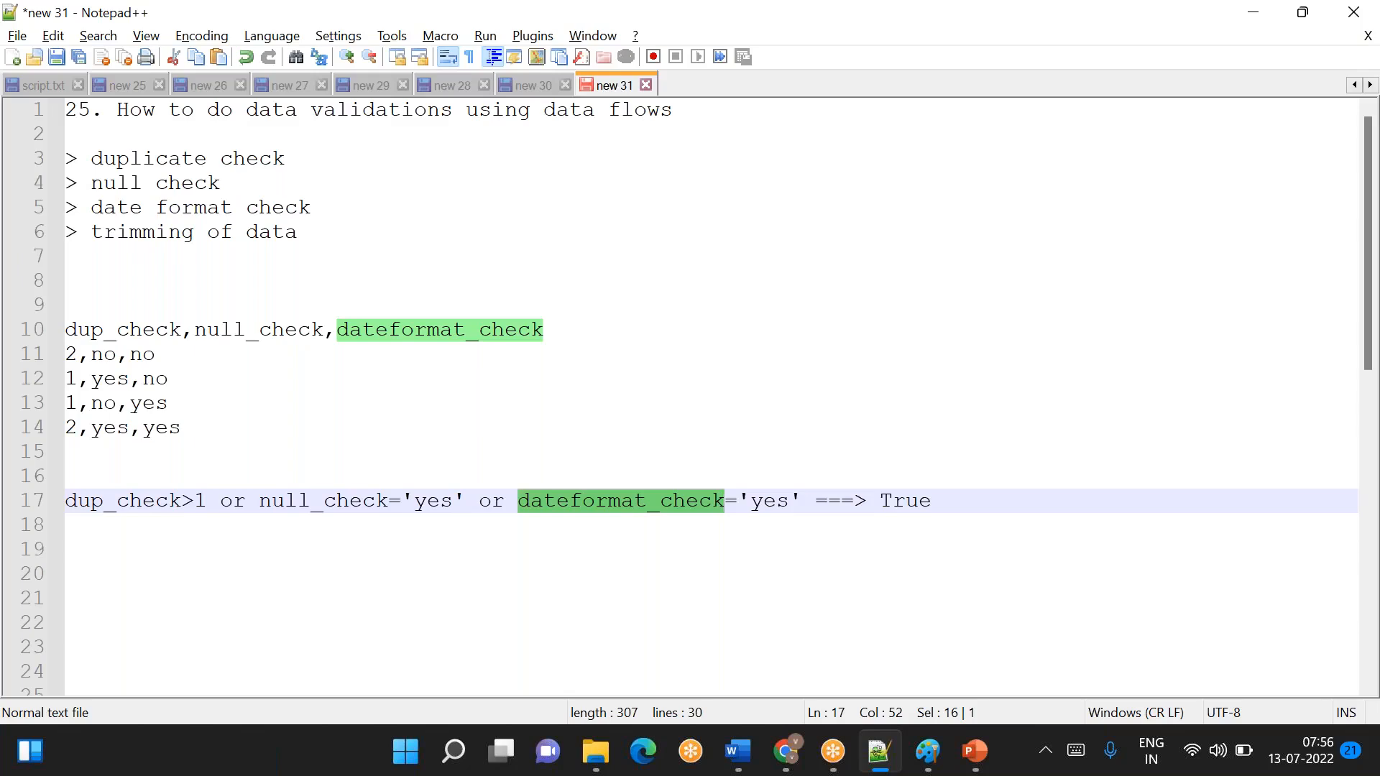
pyautogui.click(932, 501)
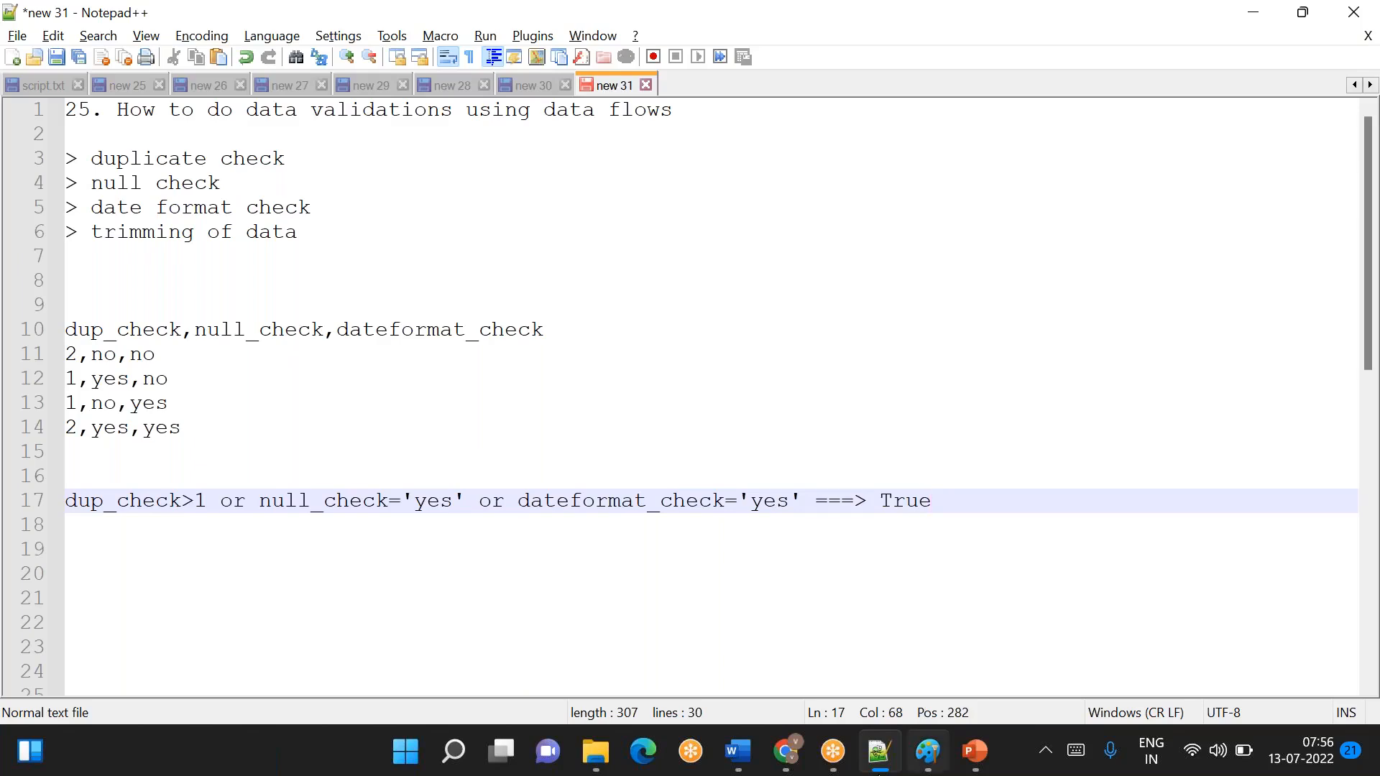
# - Switch to Azure Data Factory in Chrome and add a Conditional Split transformation after derivedColumn1
pyautogui.moveTo(786, 751)
pyautogui.click(798, 631)
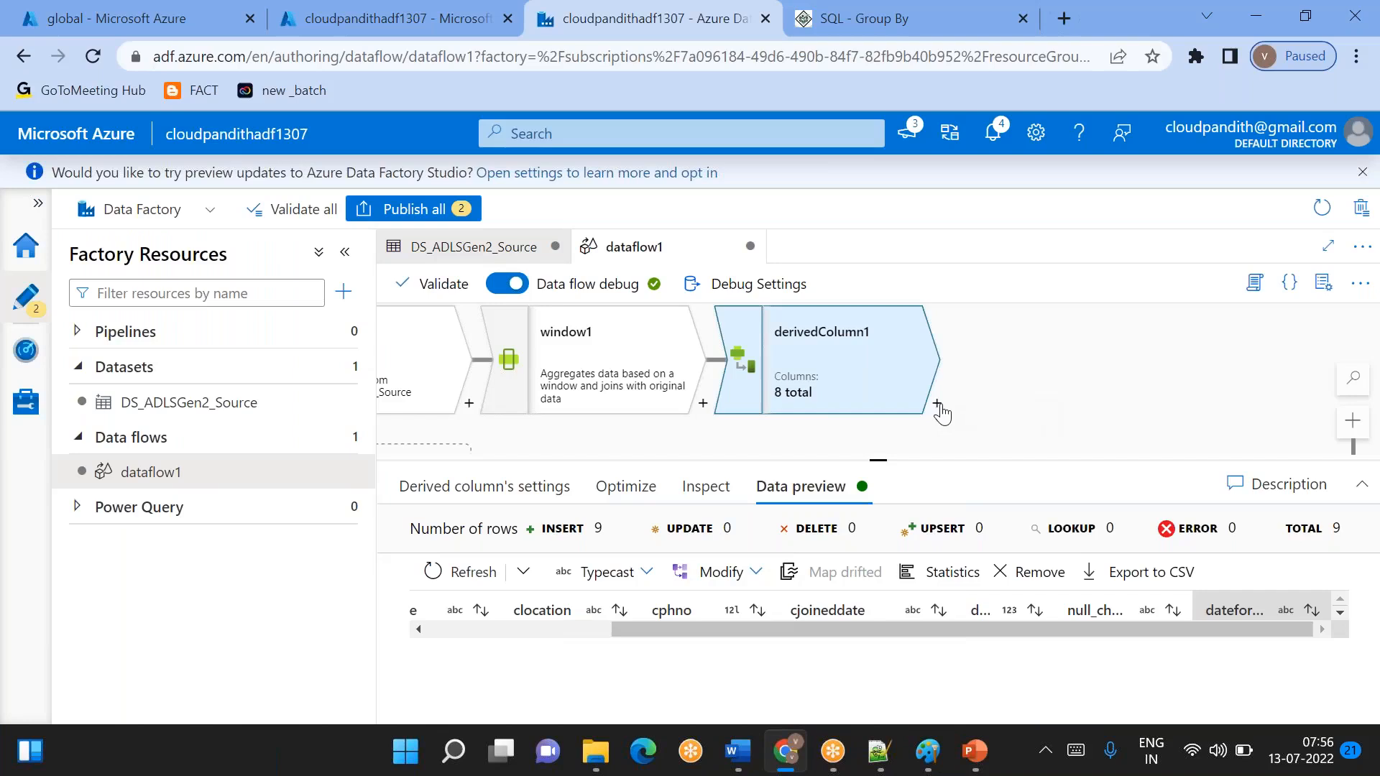
pyautogui.click(937, 404)
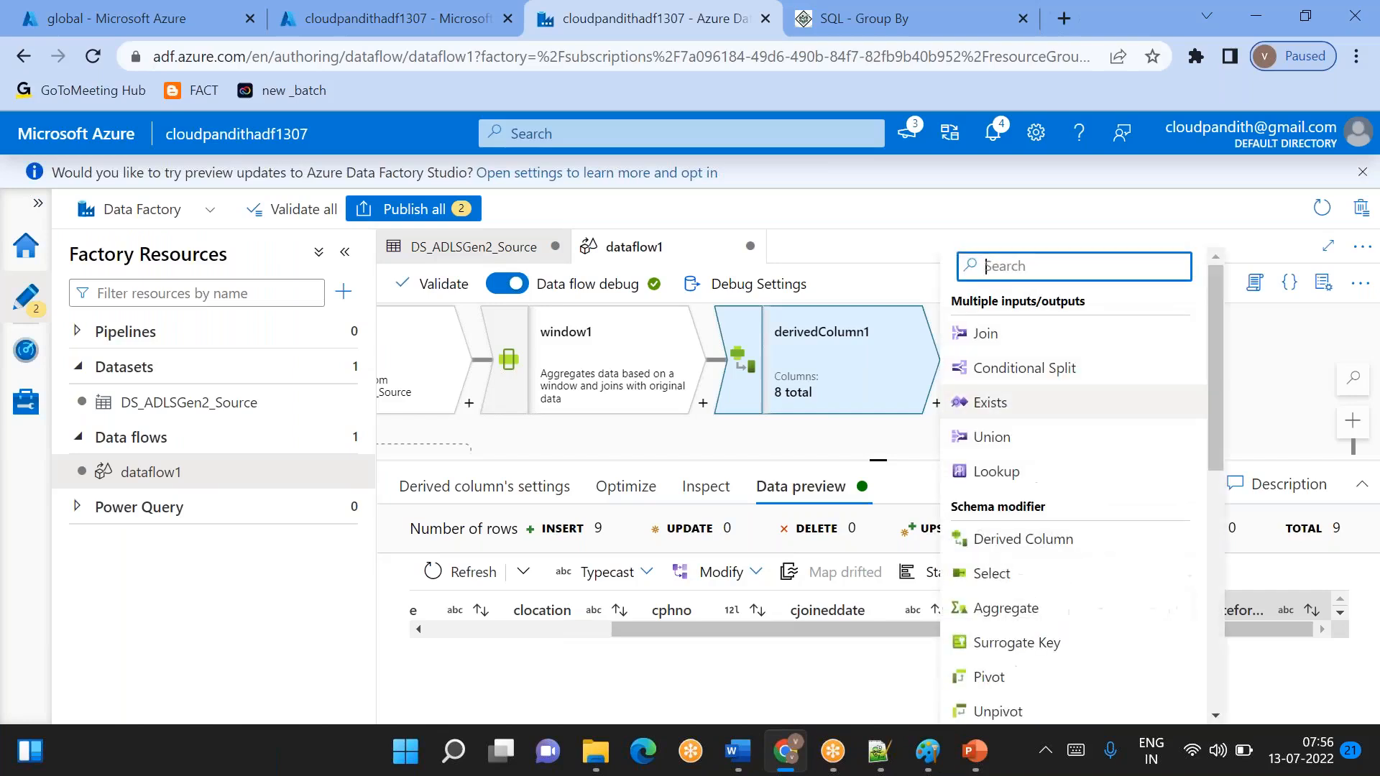
pyautogui.click(1035, 371)
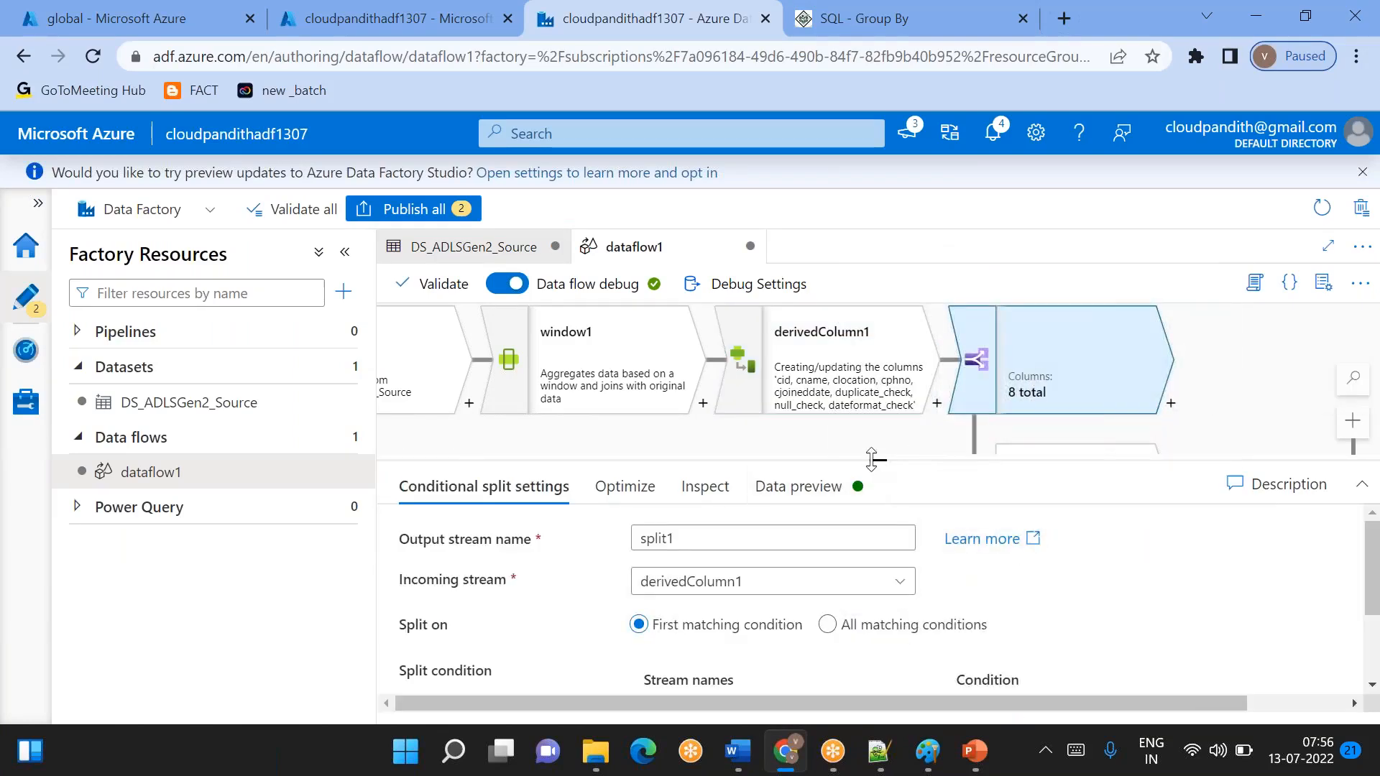
# - Name the first output stream of the conditional split BadData
pyautogui.moveTo(871, 459); pyautogui.dragTo(833, 357)
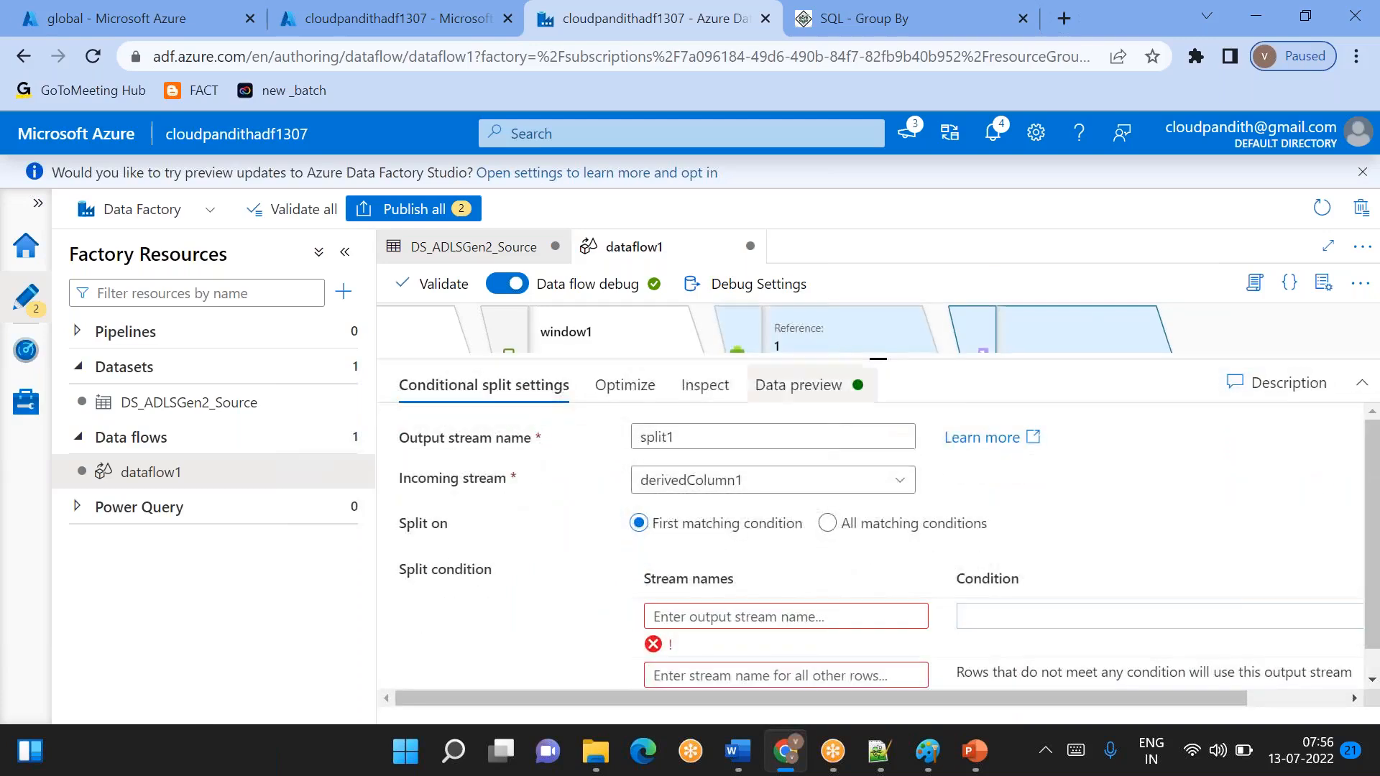
pyautogui.click(673, 612)
pyautogui.write('BadData')
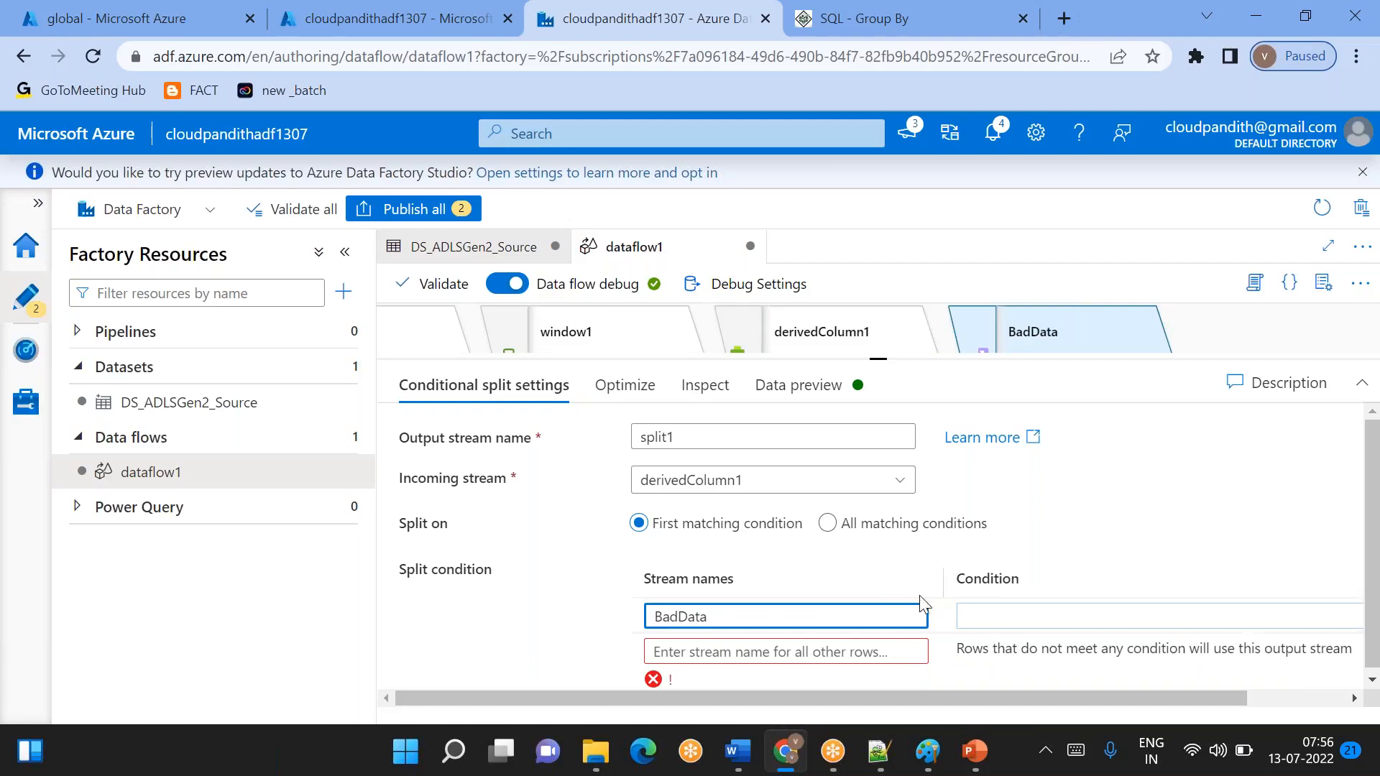
# - Open the expression builder for the BadData condition and enter duplicate_check>1
pyautogui.click(976, 610)
pyautogui.click(1006, 641)
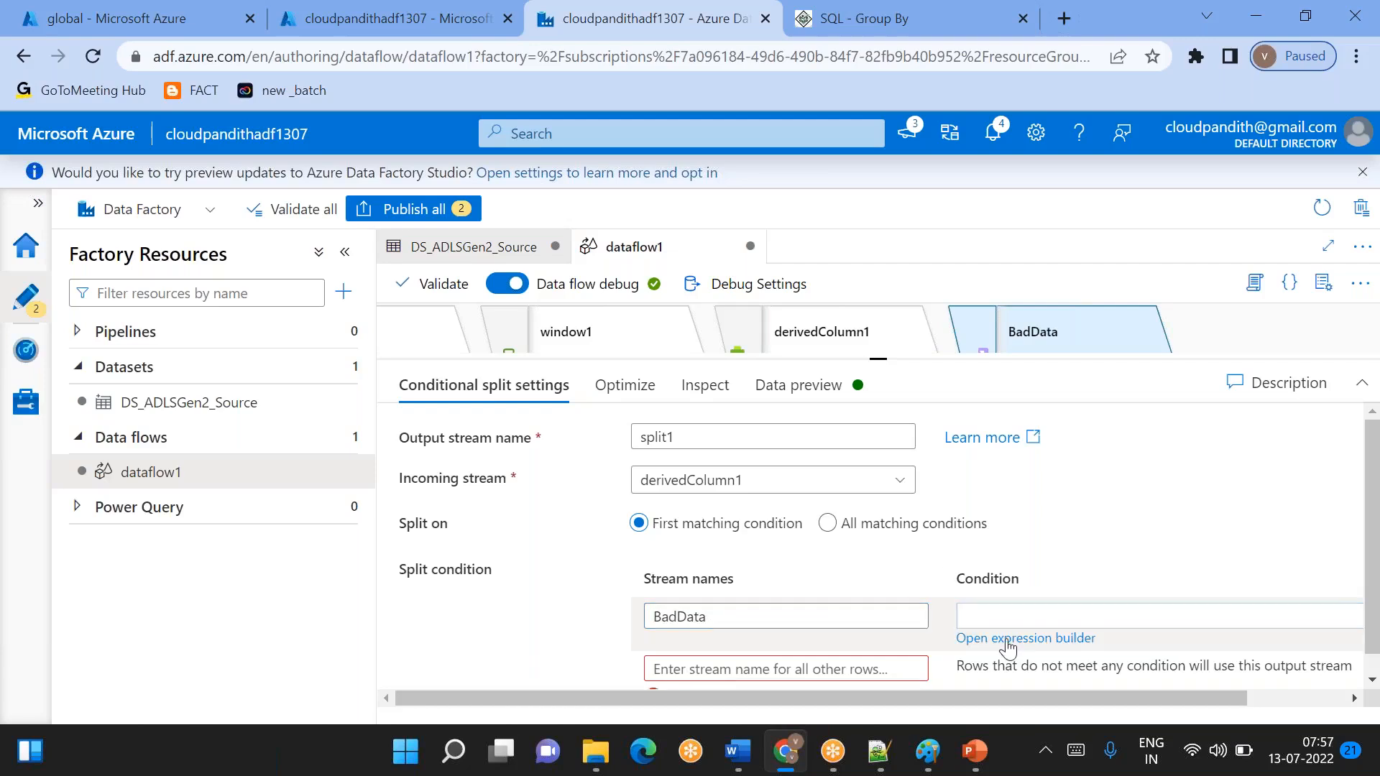
pyautogui.moveTo(722, 405); pyautogui.dragTo(722, 453)
pyautogui.scroll(-3, 417, 601)
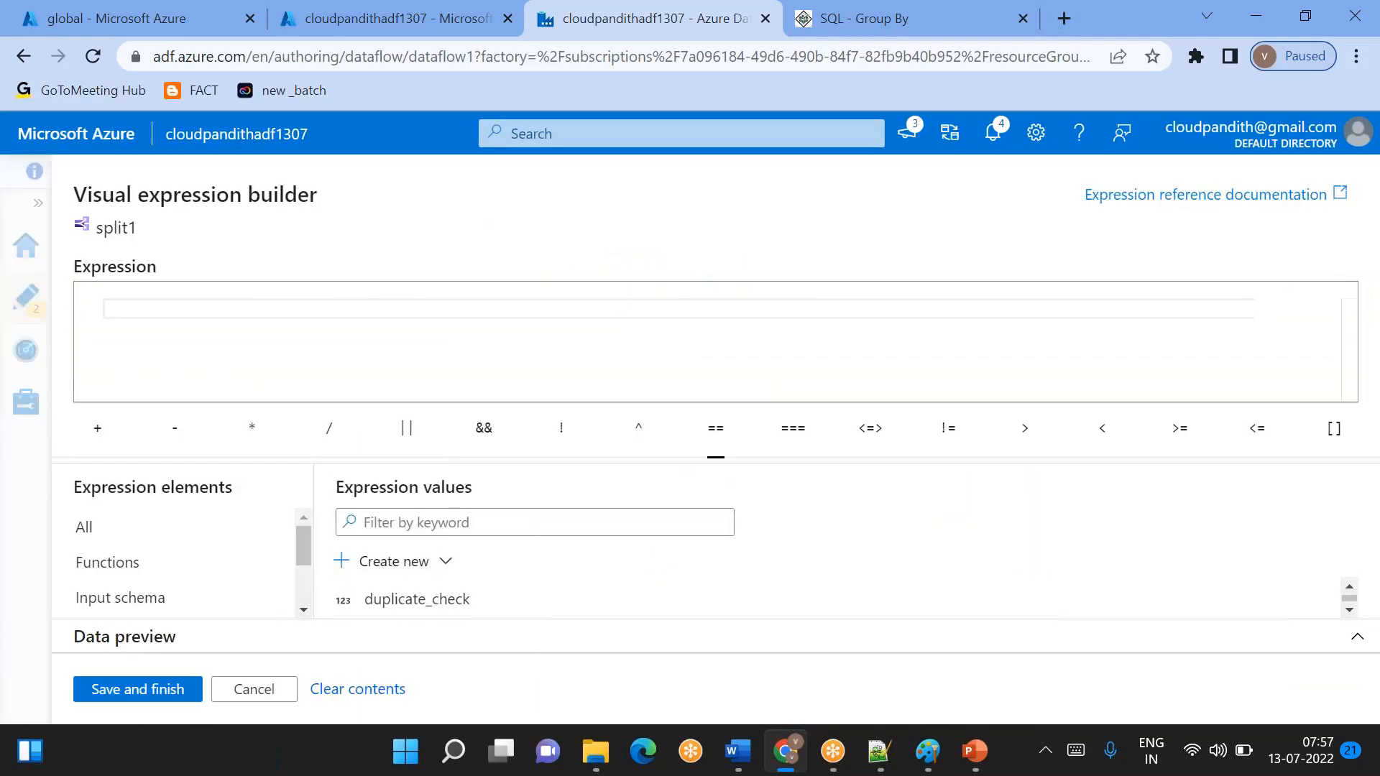
pyautogui.click(484, 608)
pyautogui.write('>1')
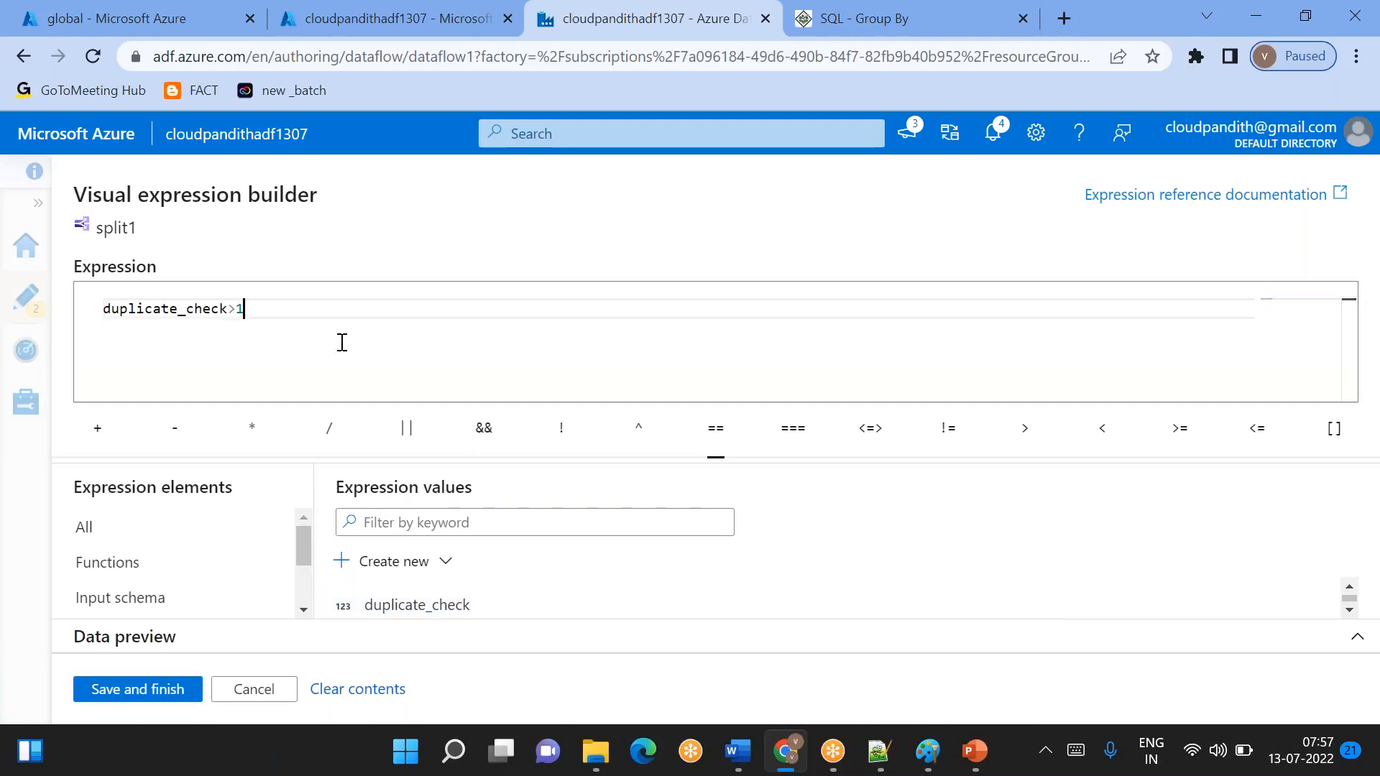
# - Extend the BadData condition with ||null_check='yes' and add another || operator after it
pyautogui.click(398, 431)
pyautogui.scroll(-2, 456, 603)
pyautogui.click(453, 598)
pyautogui.write("='yes'")
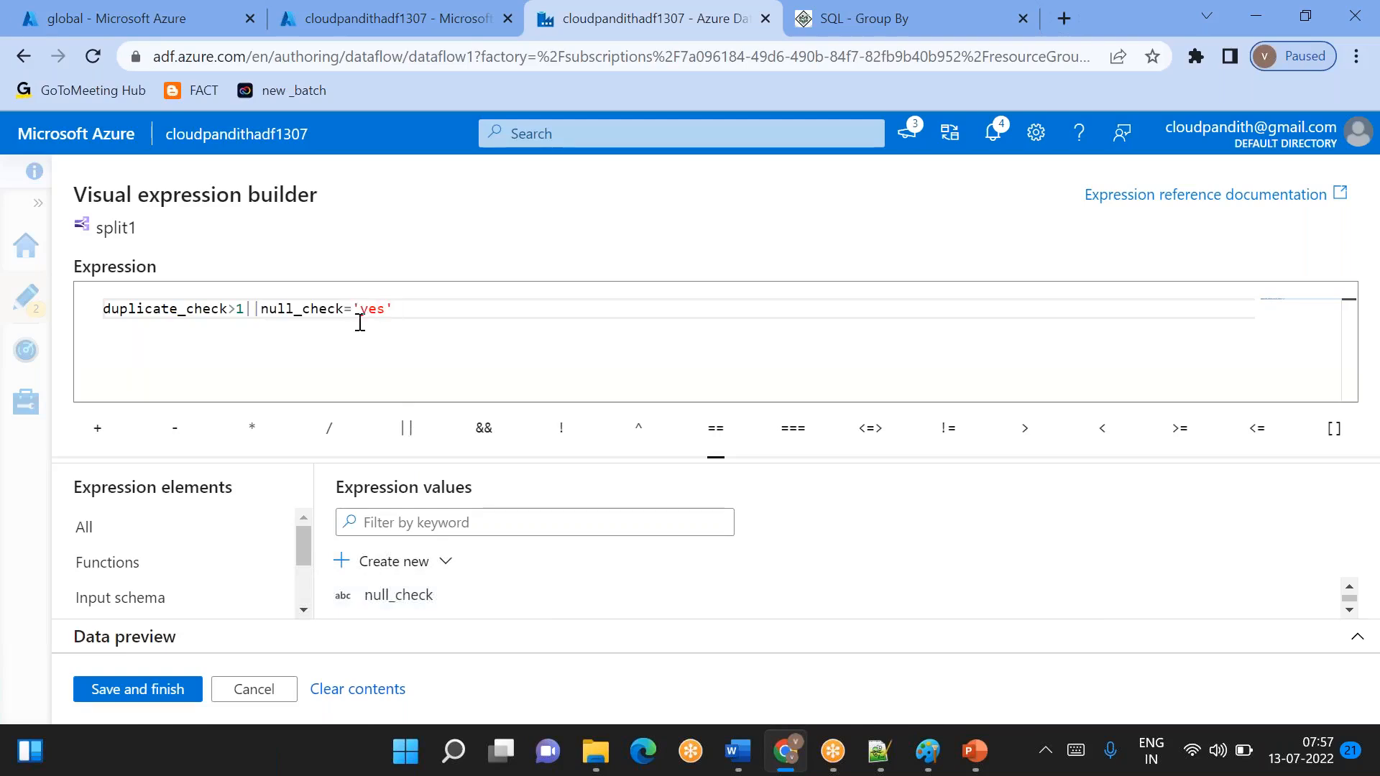
pyautogui.click(407, 428)
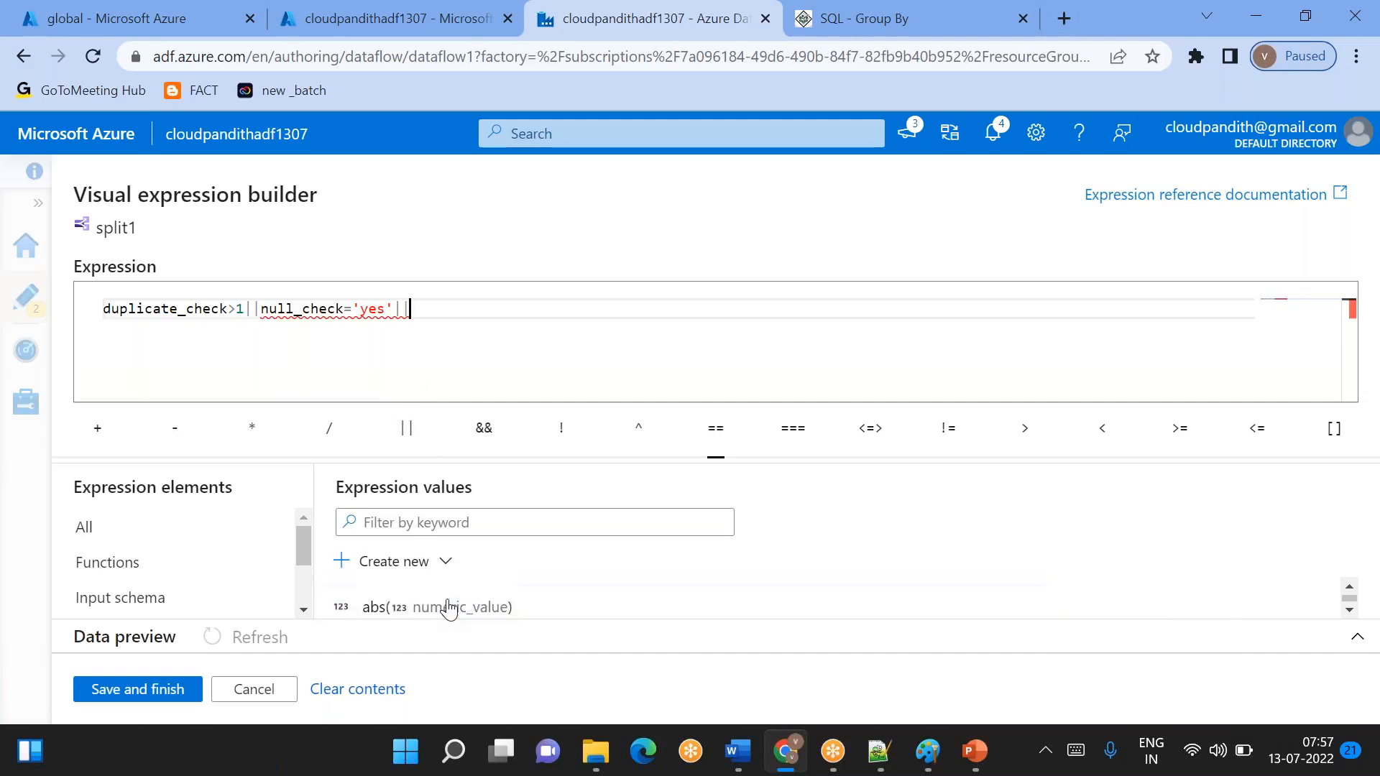
pyautogui.click(448, 610)
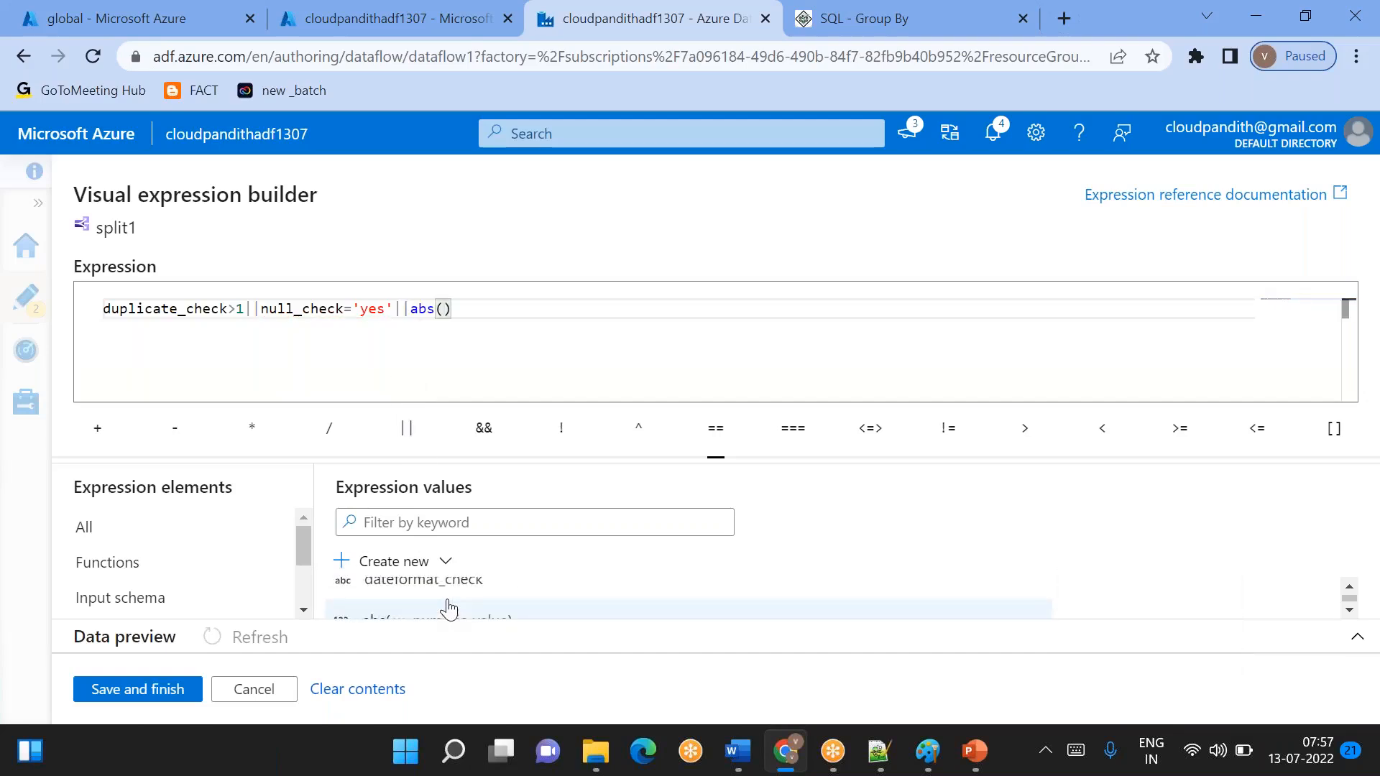
pyautogui.press('BackSpace')
pyautogui.press('BackSpace')
pyautogui.press('BackSpace')
pyautogui.press('BackSpace')
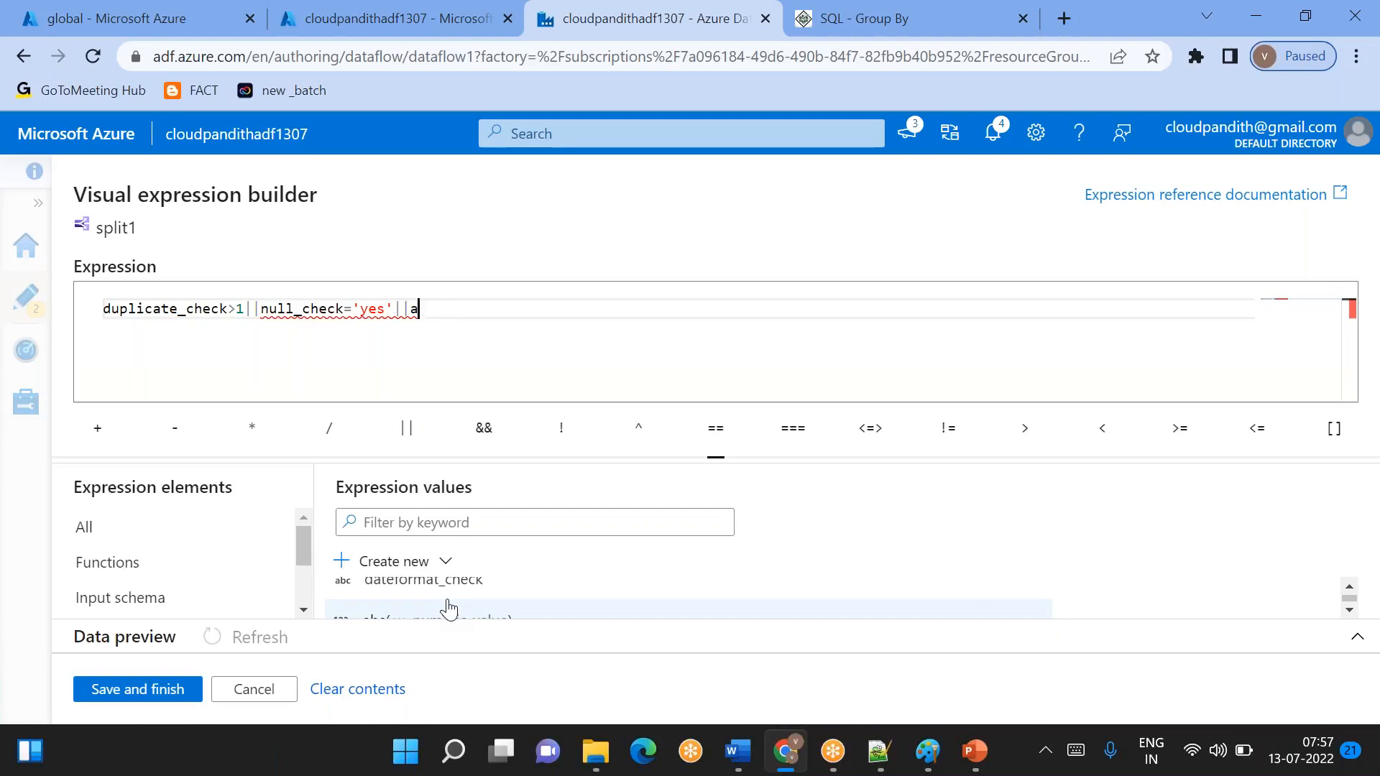
# - Complete the last part of the condition with dateformat_check='yes'
pyautogui.click(433, 591)
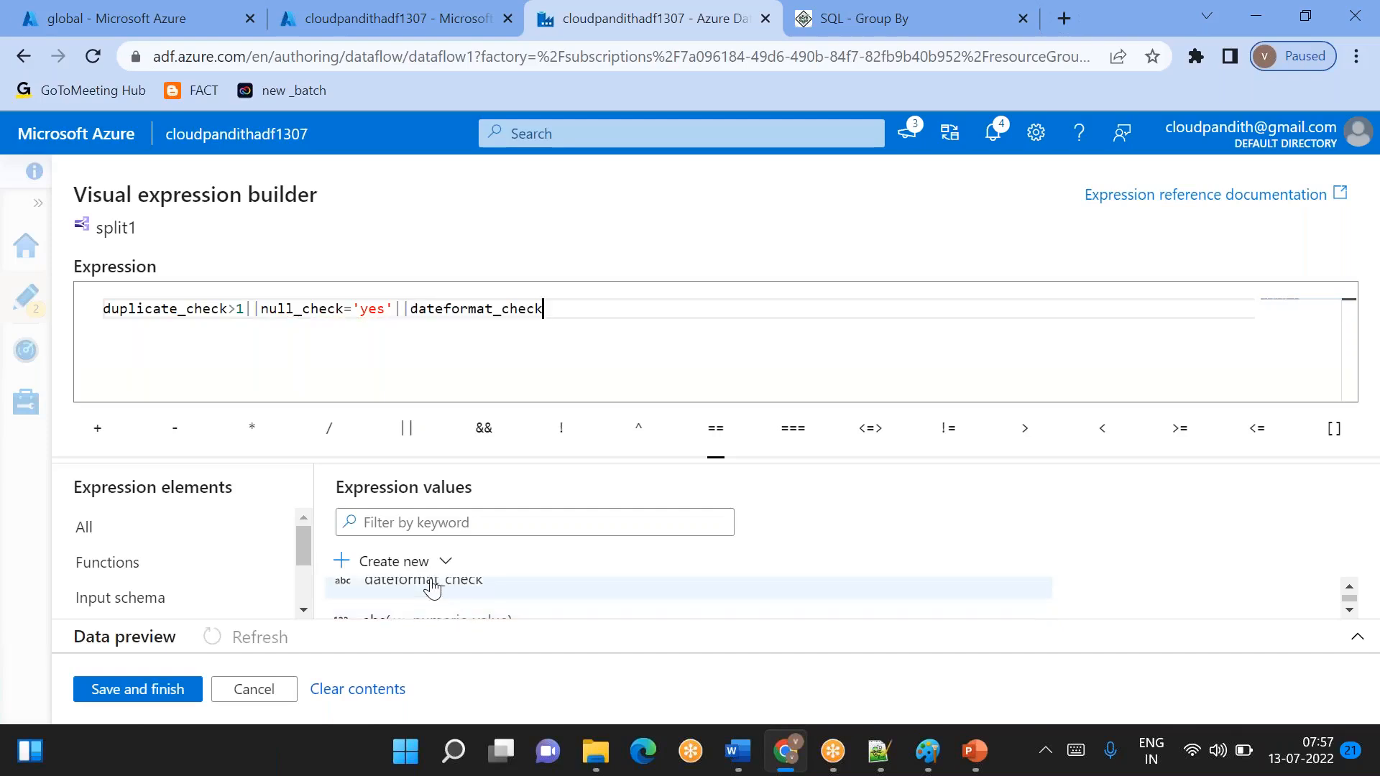
pyautogui.write('=')
pyautogui.press('Left')
pyautogui.press('Left')
pyautogui.press('Right')
pyautogui.press('Right')
pyautogui.write("'yes")
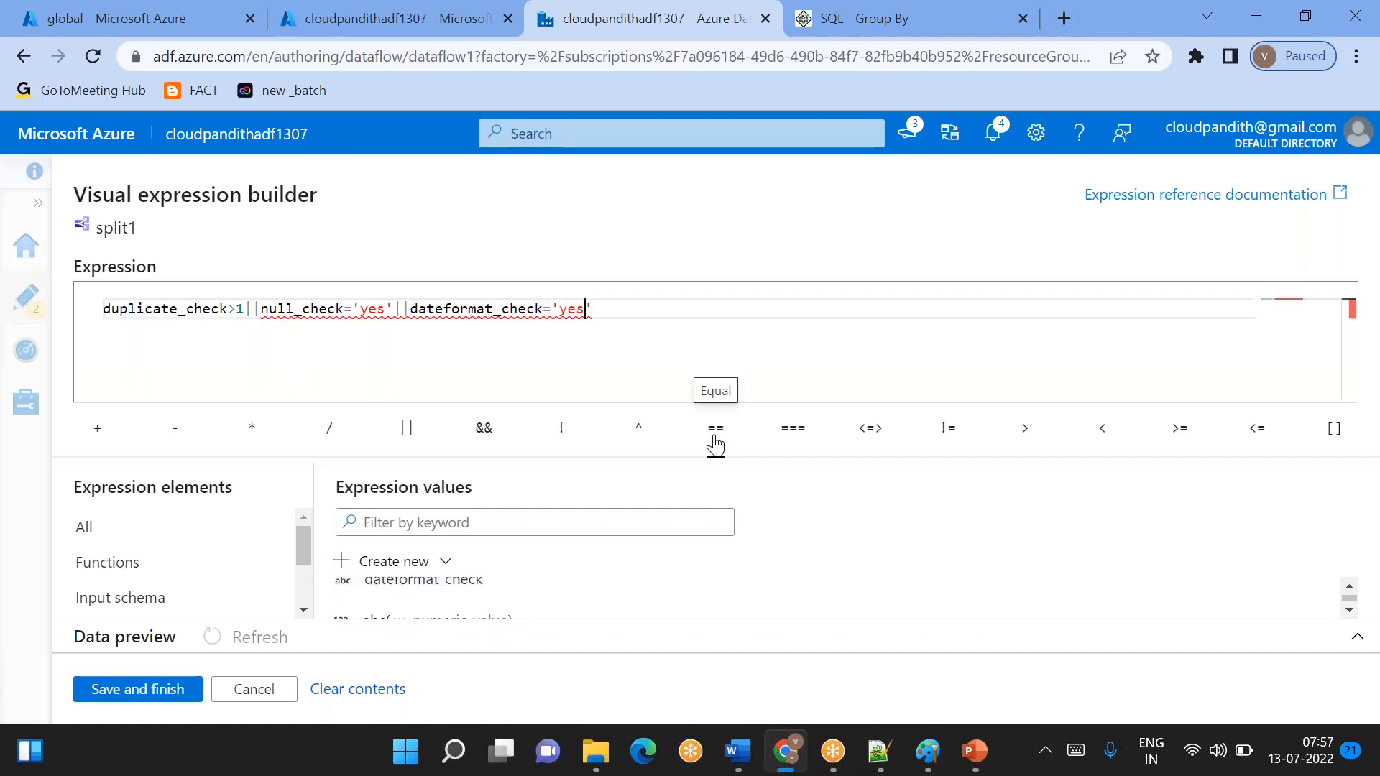
# - Change the null_check and dateformat_check comparisons to == and save the expression
pyautogui.click(551, 309)
pyautogui.write('=')
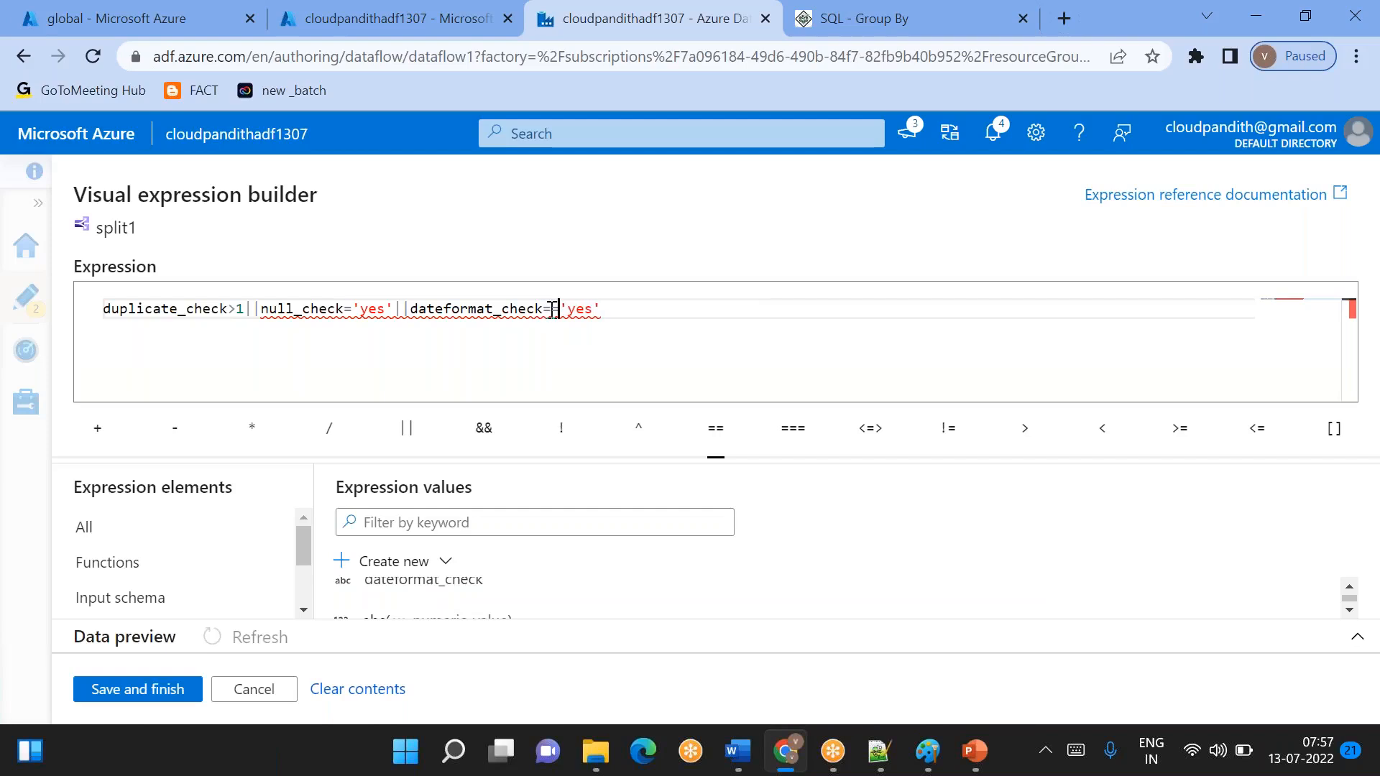
pyautogui.click(351, 309)
pyautogui.write('=')
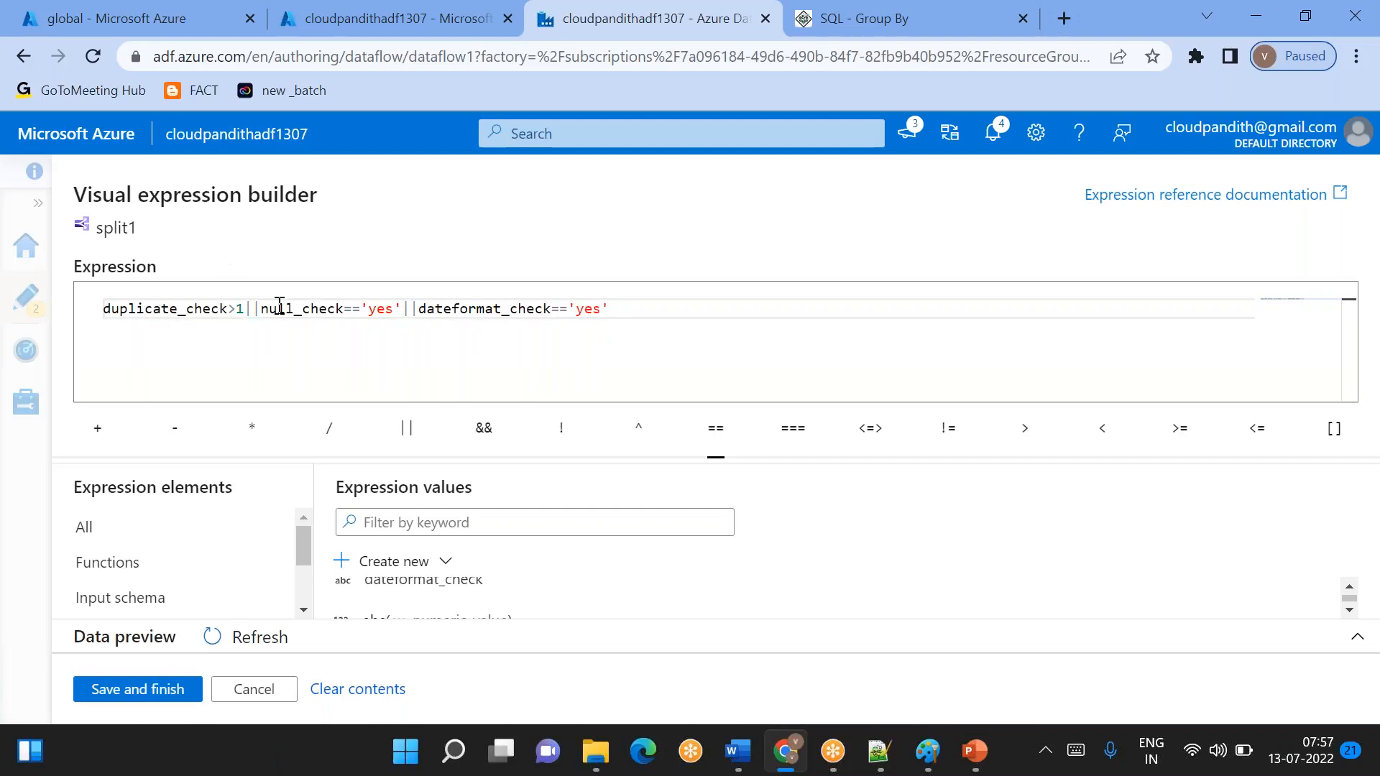
pyautogui.click(144, 690)
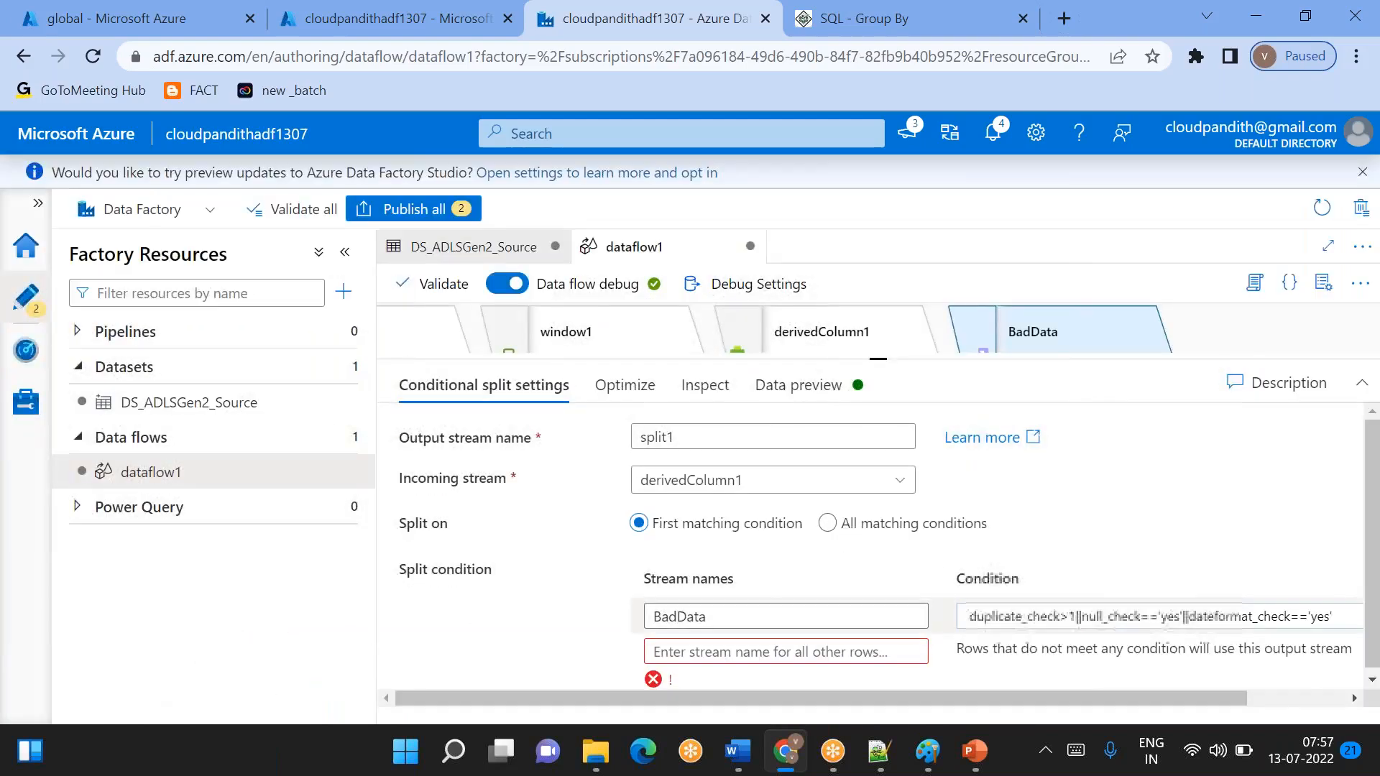
# - Name the stream for all other rows GoodData and load the split's data preview
pyautogui.write('GoodData')
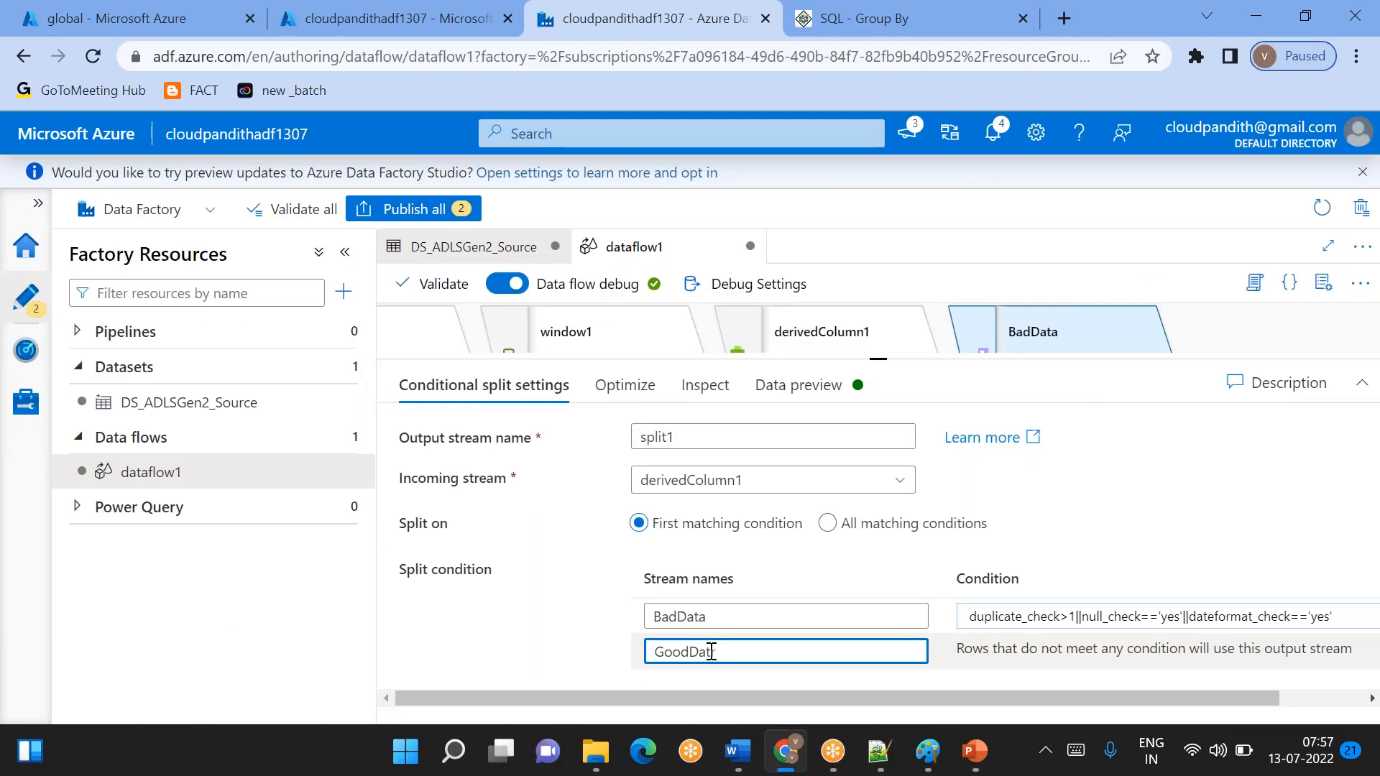
pyautogui.click(799, 386)
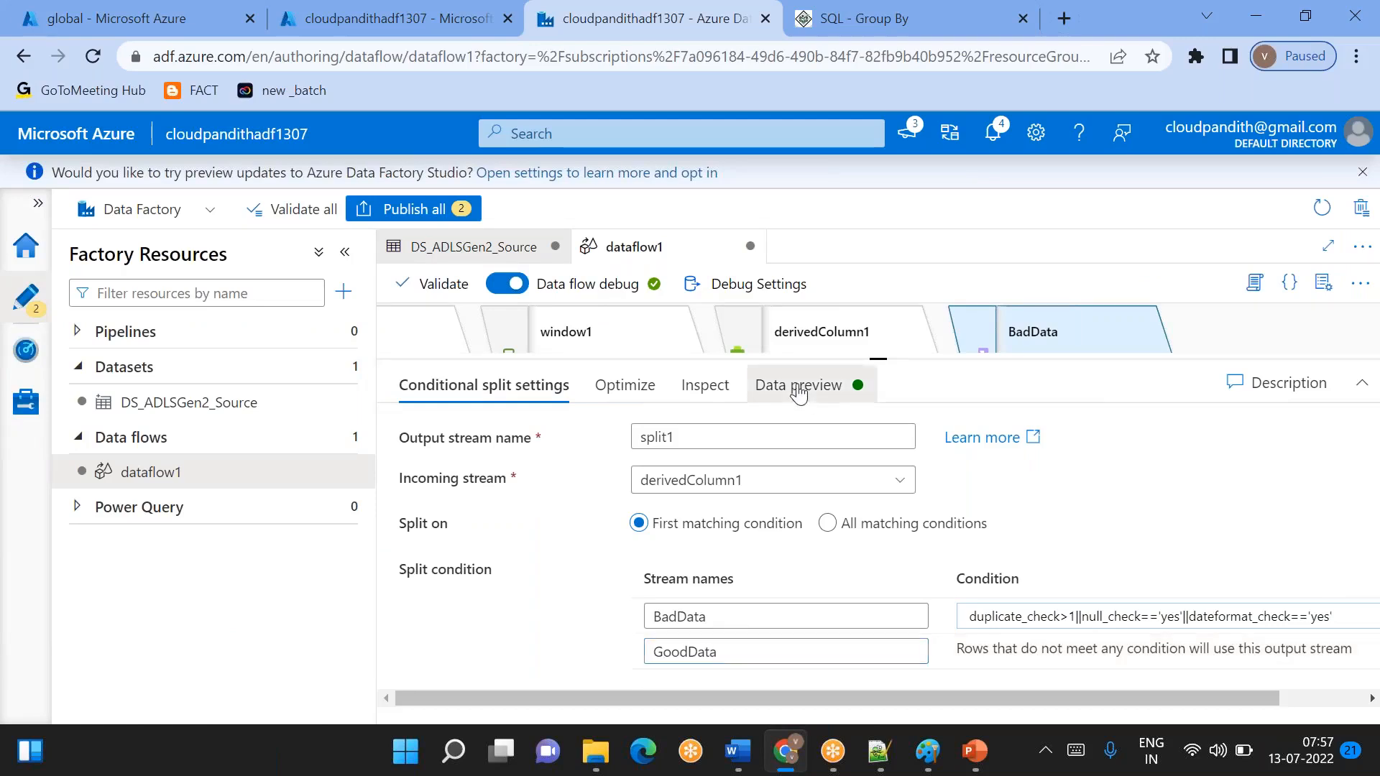
pyautogui.click(463, 476)
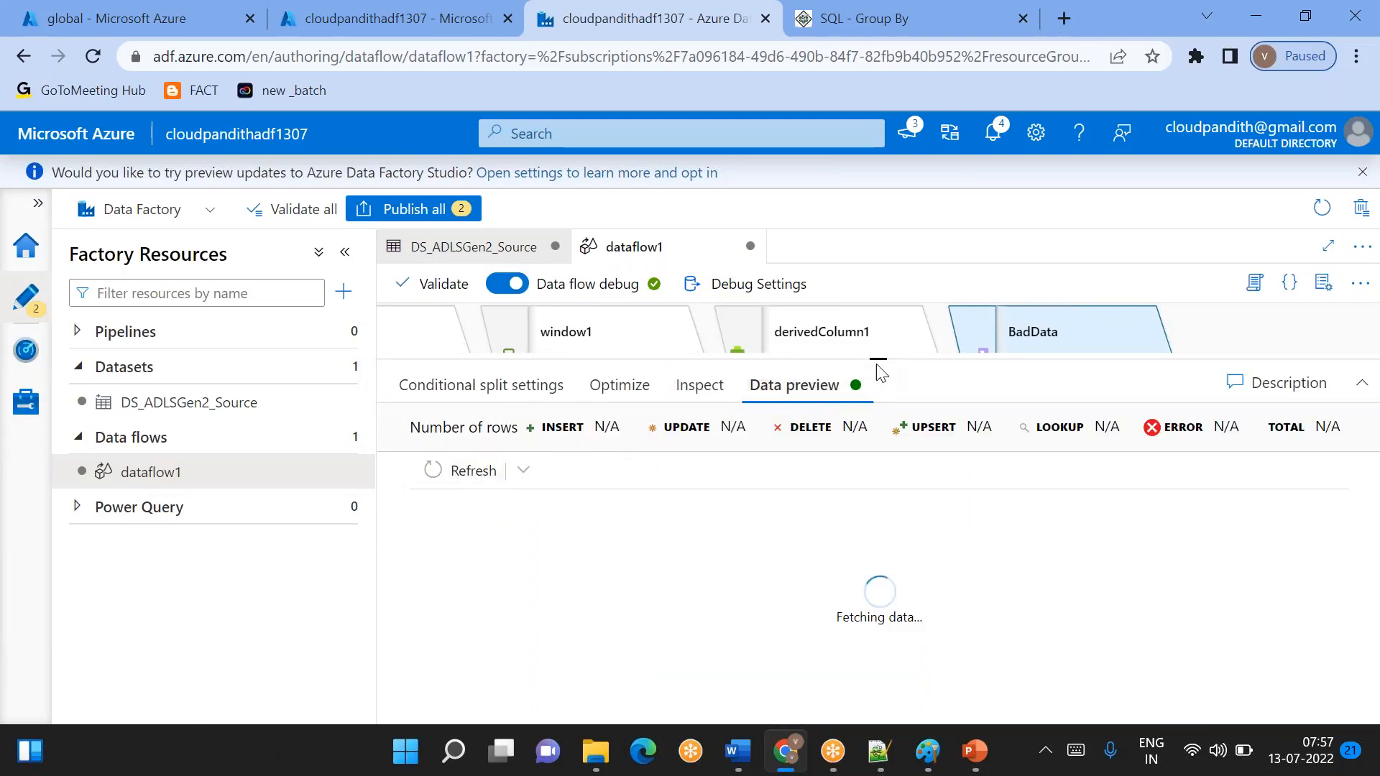
pyautogui.moveTo(881, 359); pyautogui.dragTo(857, 309)
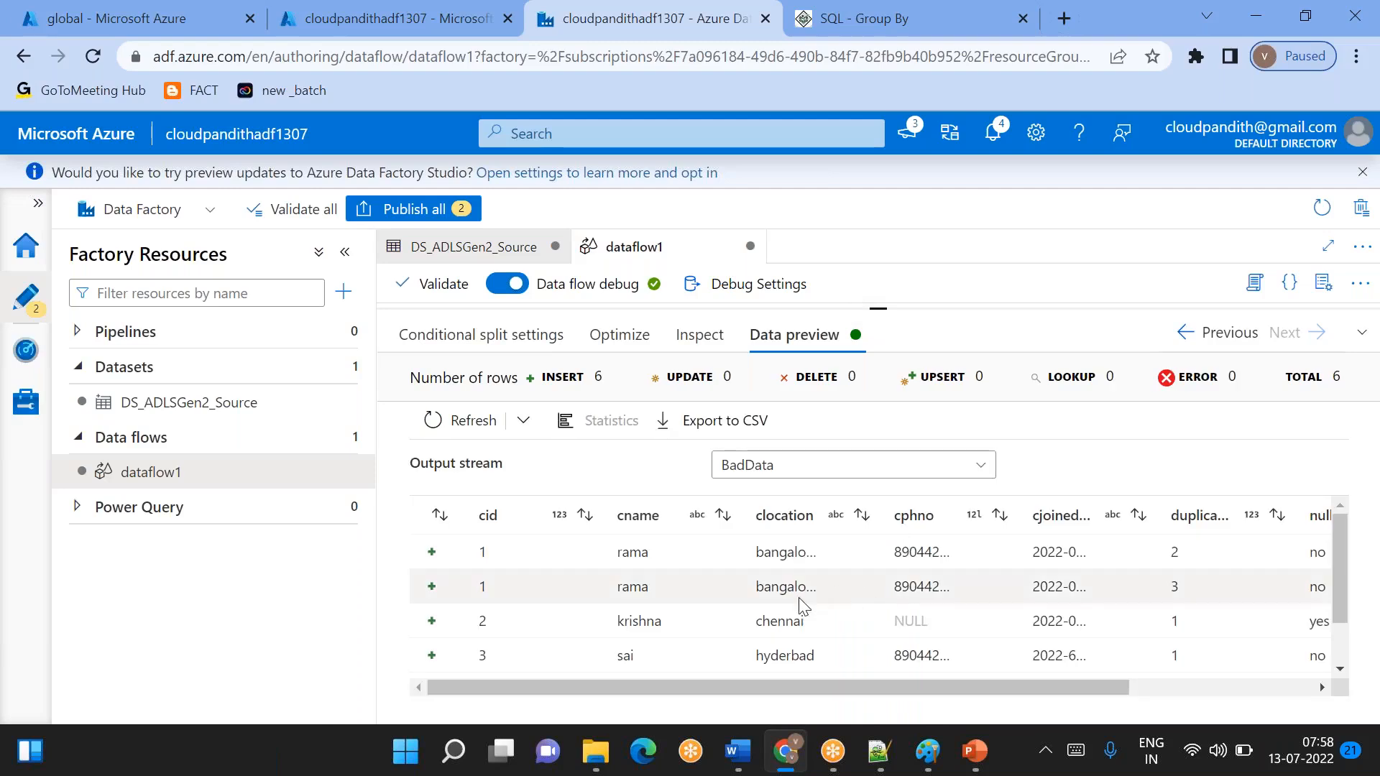
# - Examine the duplicate_check values of the rows in the BadData preview
pyautogui.hscroll(3, 799, 598)
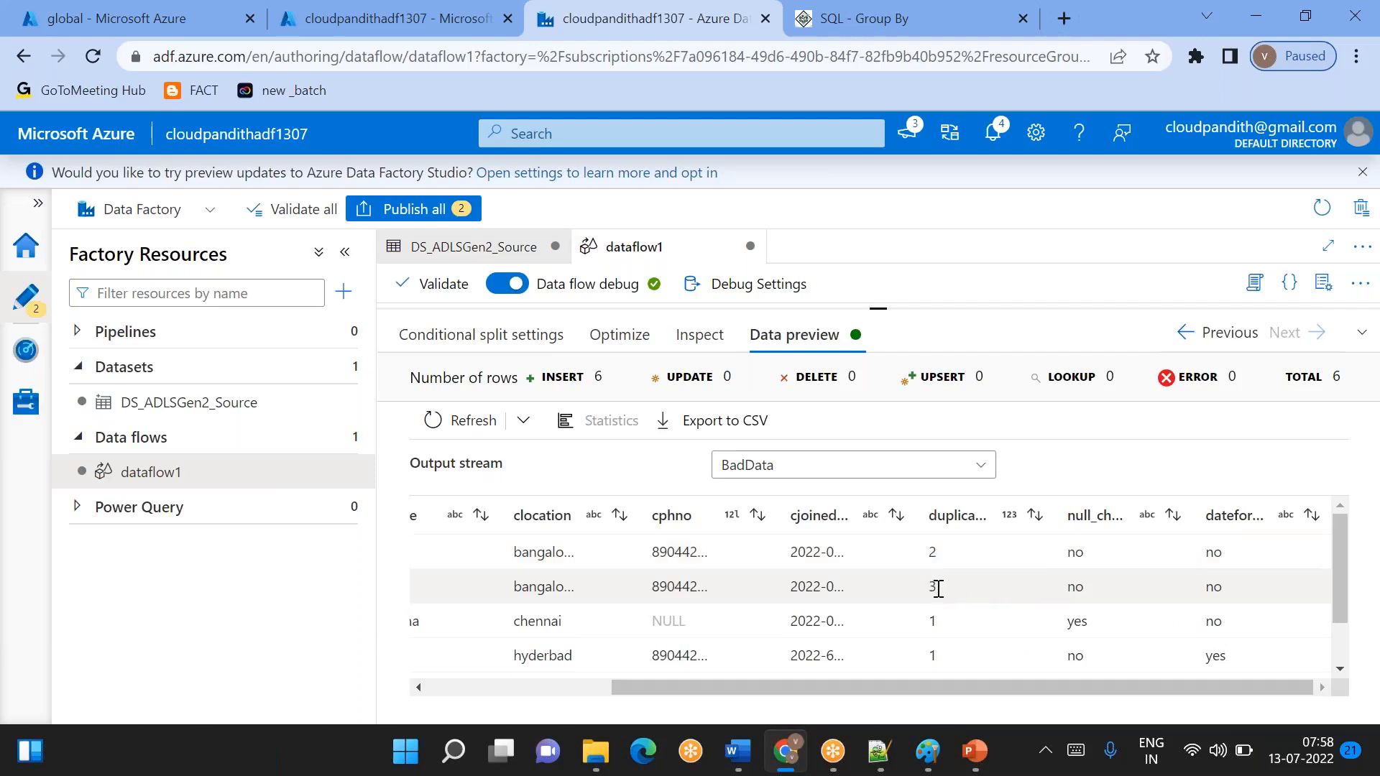
pyautogui.scroll(-2, 938, 588)
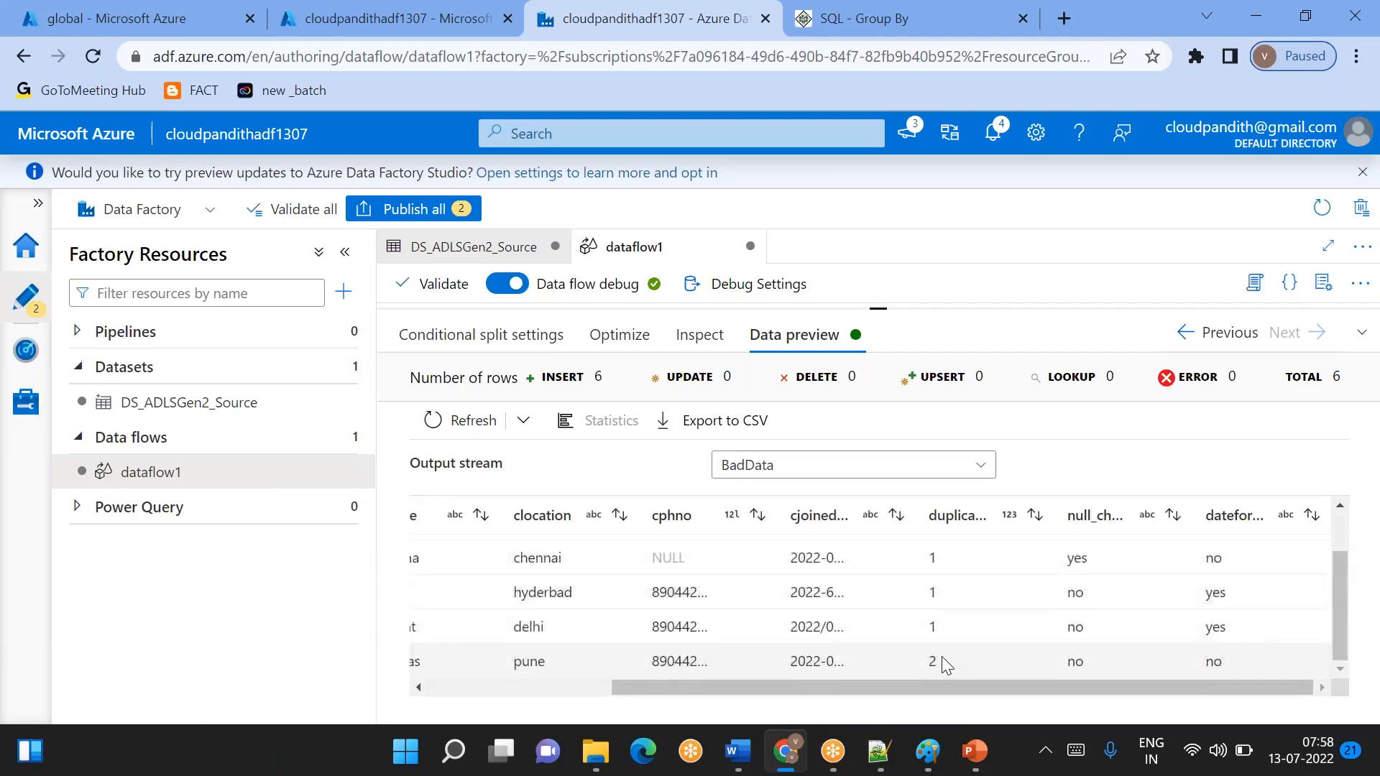
pyautogui.click(928, 661)
pyautogui.scroll(2, 921, 665)
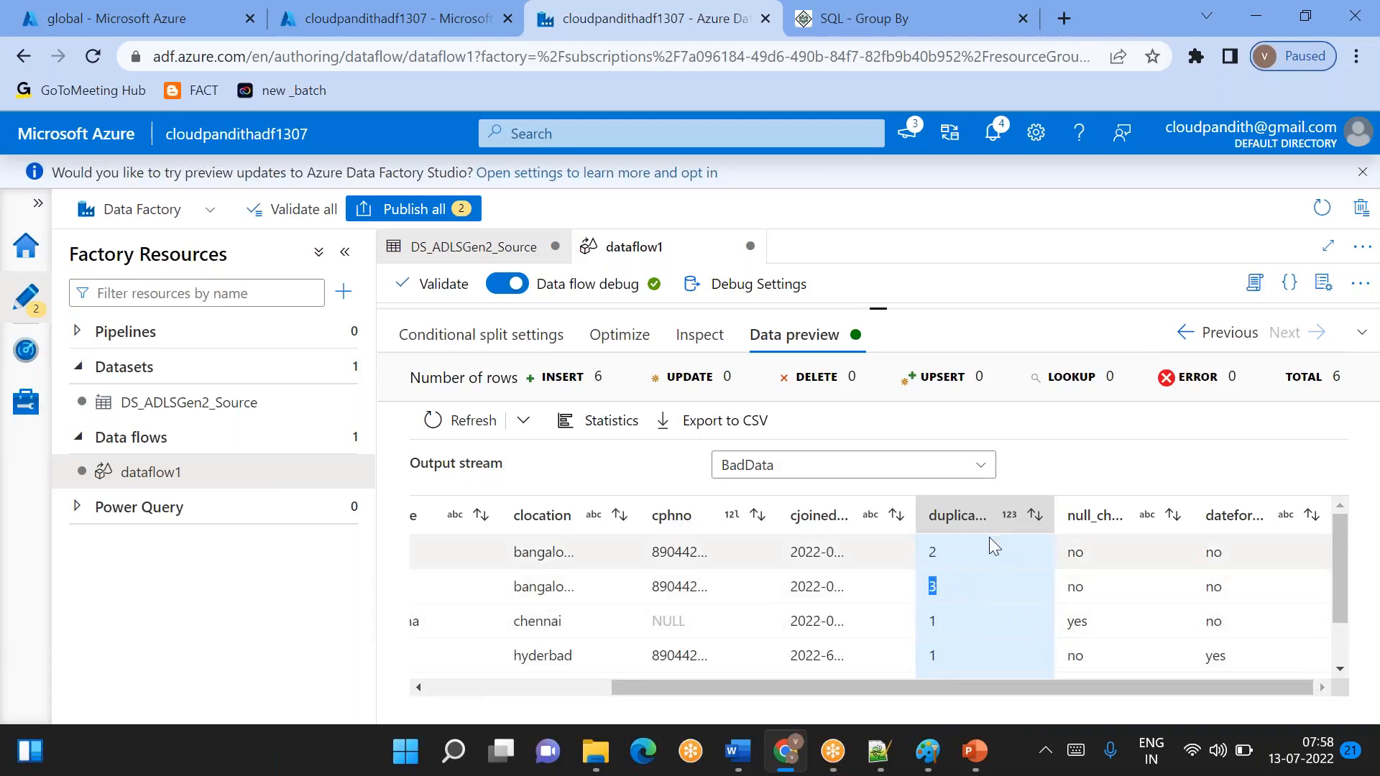
pyautogui.doubleClick(941, 550)
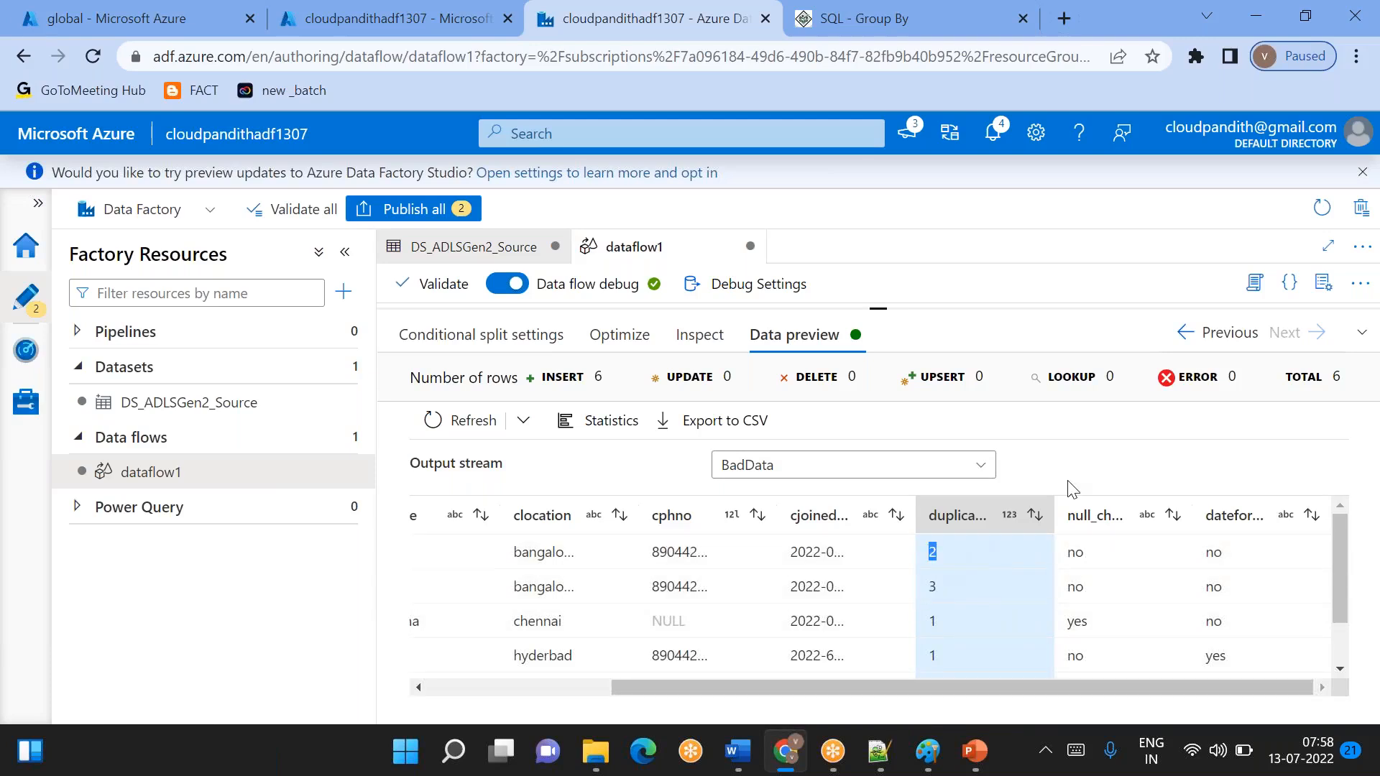
pyautogui.click(1006, 29)
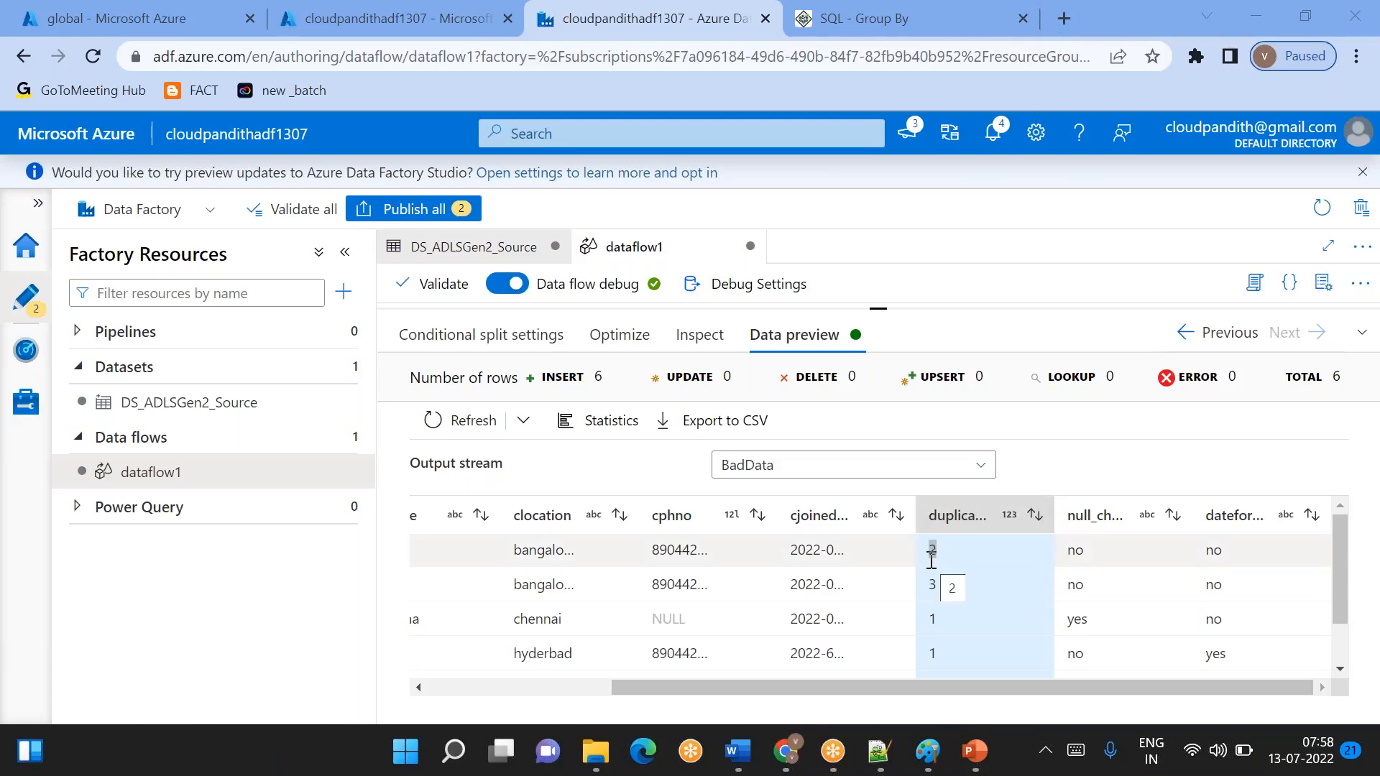
# - Compare the null_check and dateformat_check flags in the BadData preview with the cphno and joined date values
pyautogui.scroll(-1, 930, 560)
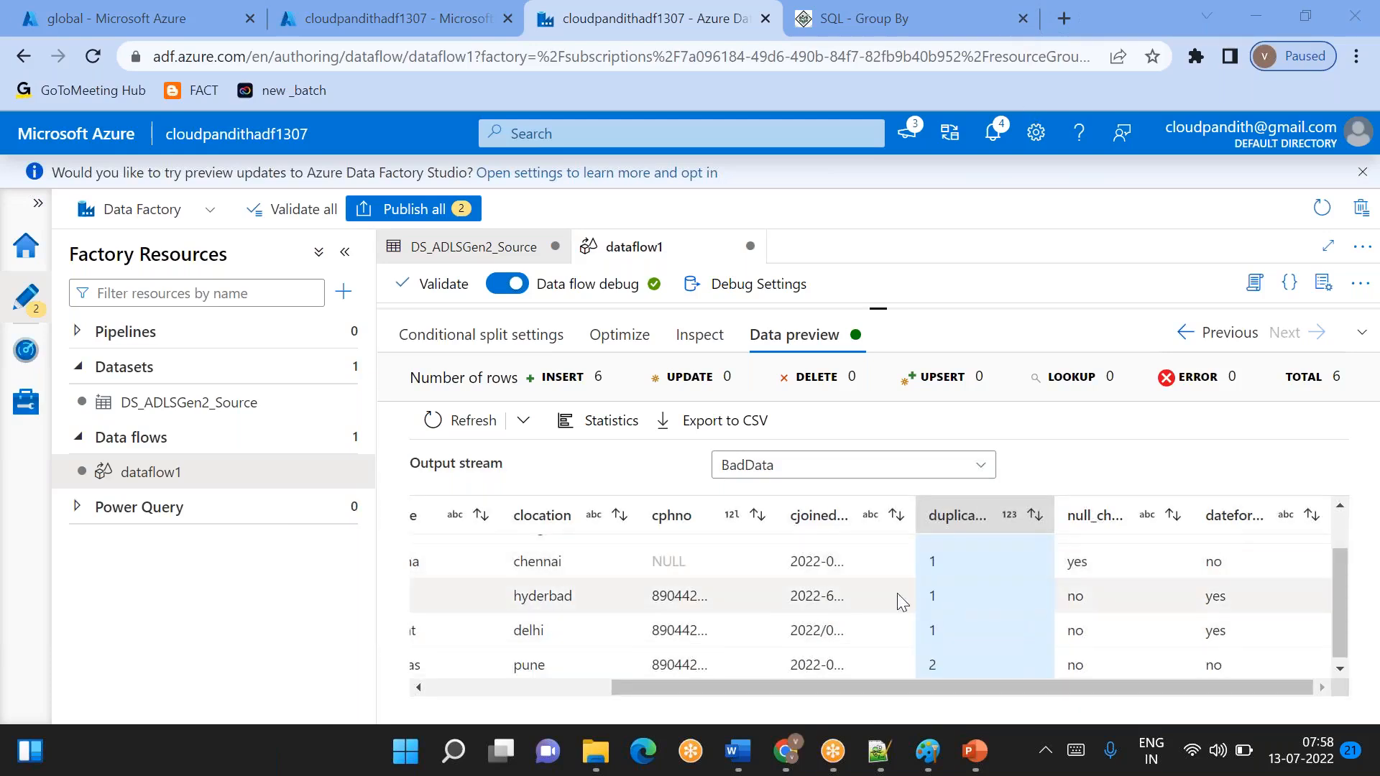
pyautogui.doubleClick(1078, 562)
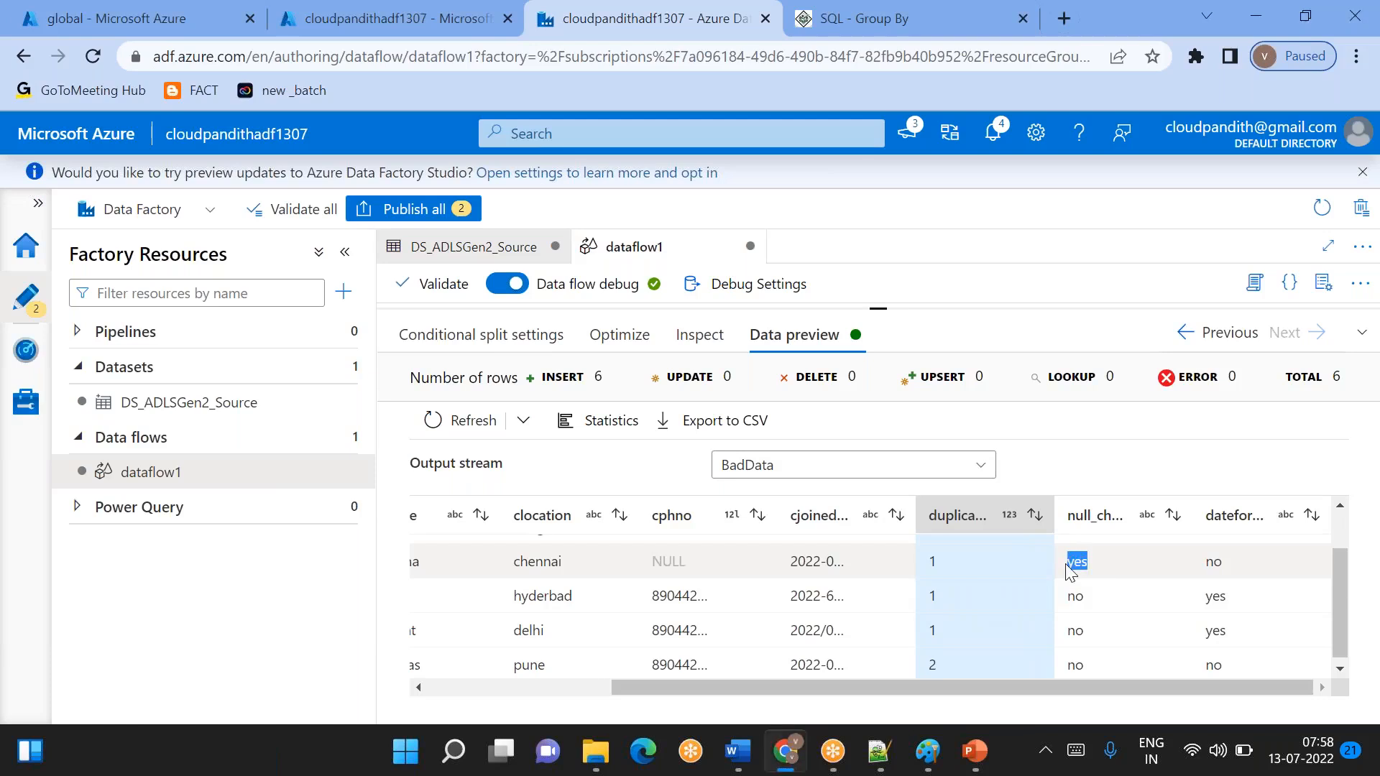
pyautogui.click(836, 565)
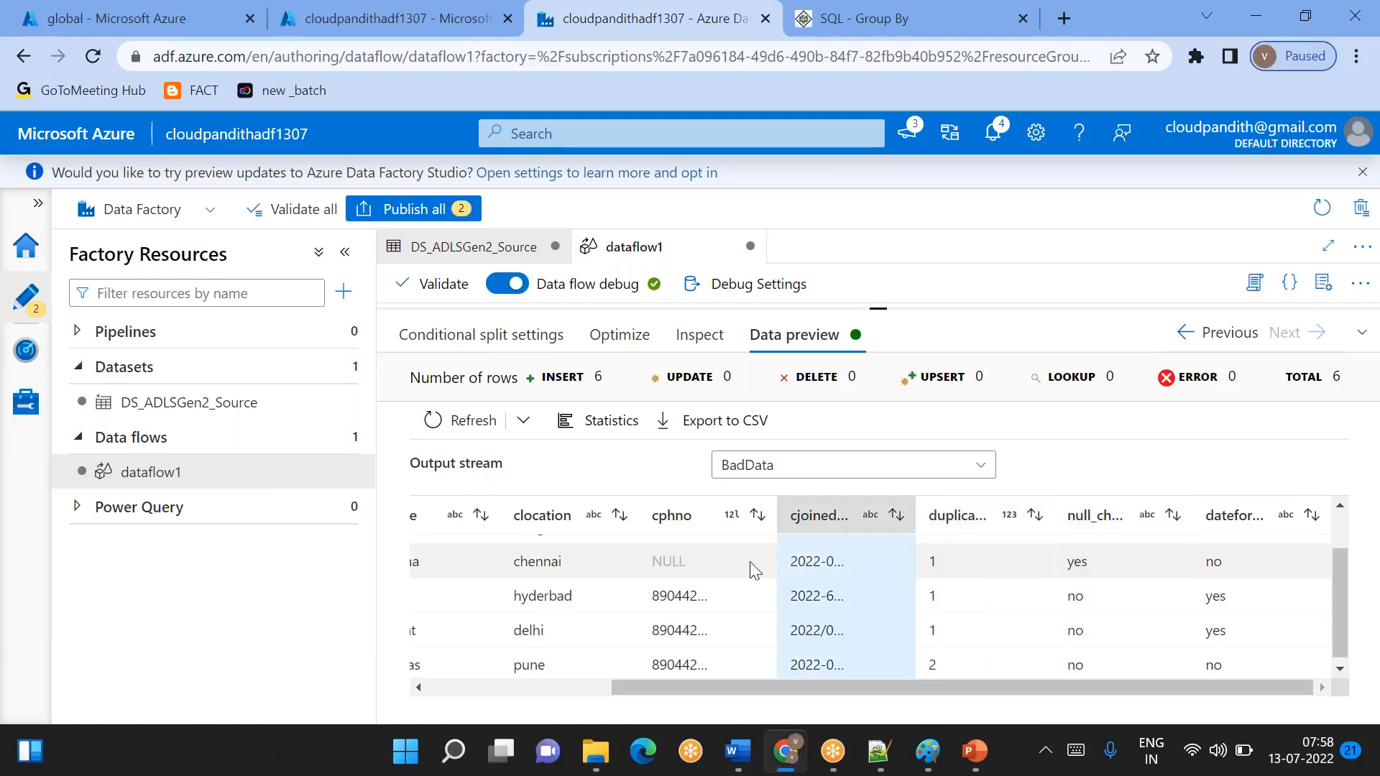
pyautogui.doubleClick(678, 562)
pyautogui.moveTo(841, 567); pyautogui.dragTo(657, 555)
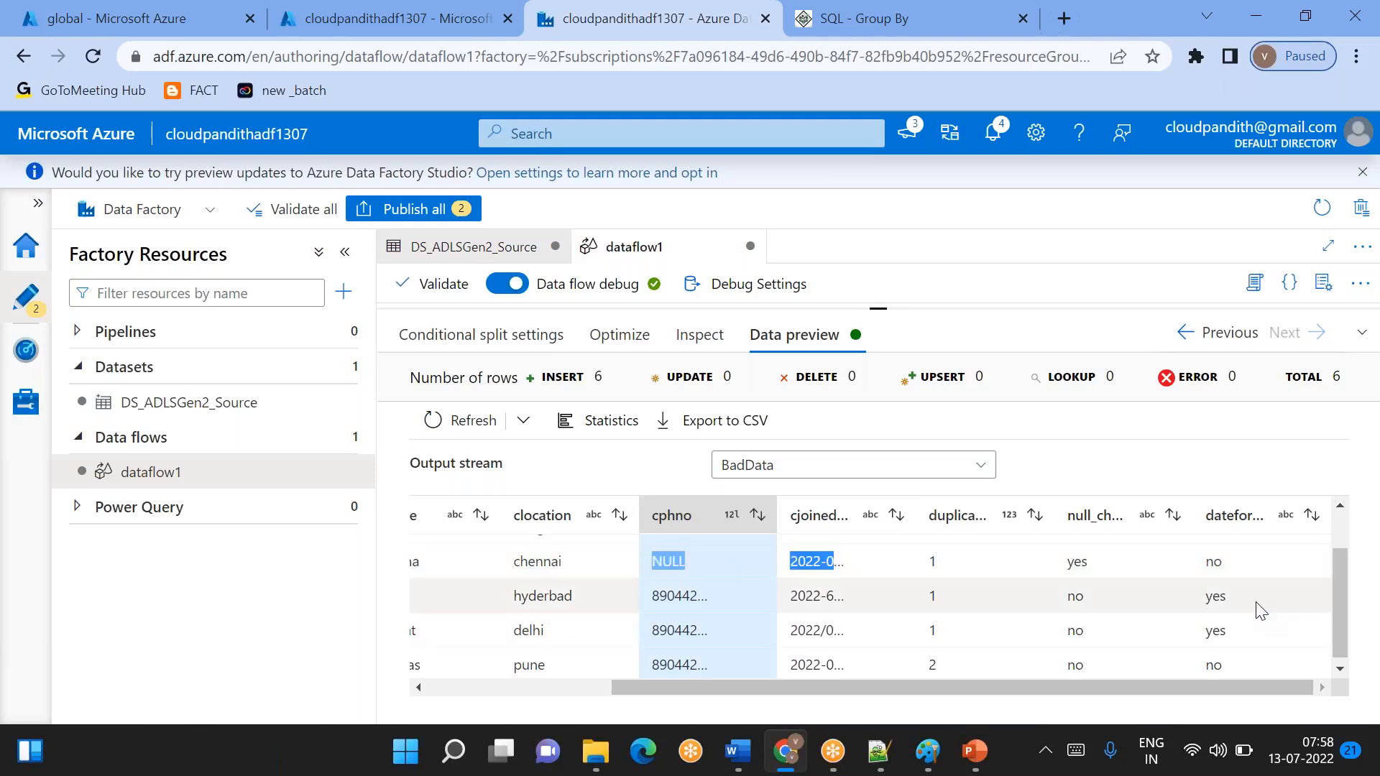
pyautogui.moveTo(1233, 604); pyautogui.dragTo(1205, 638)
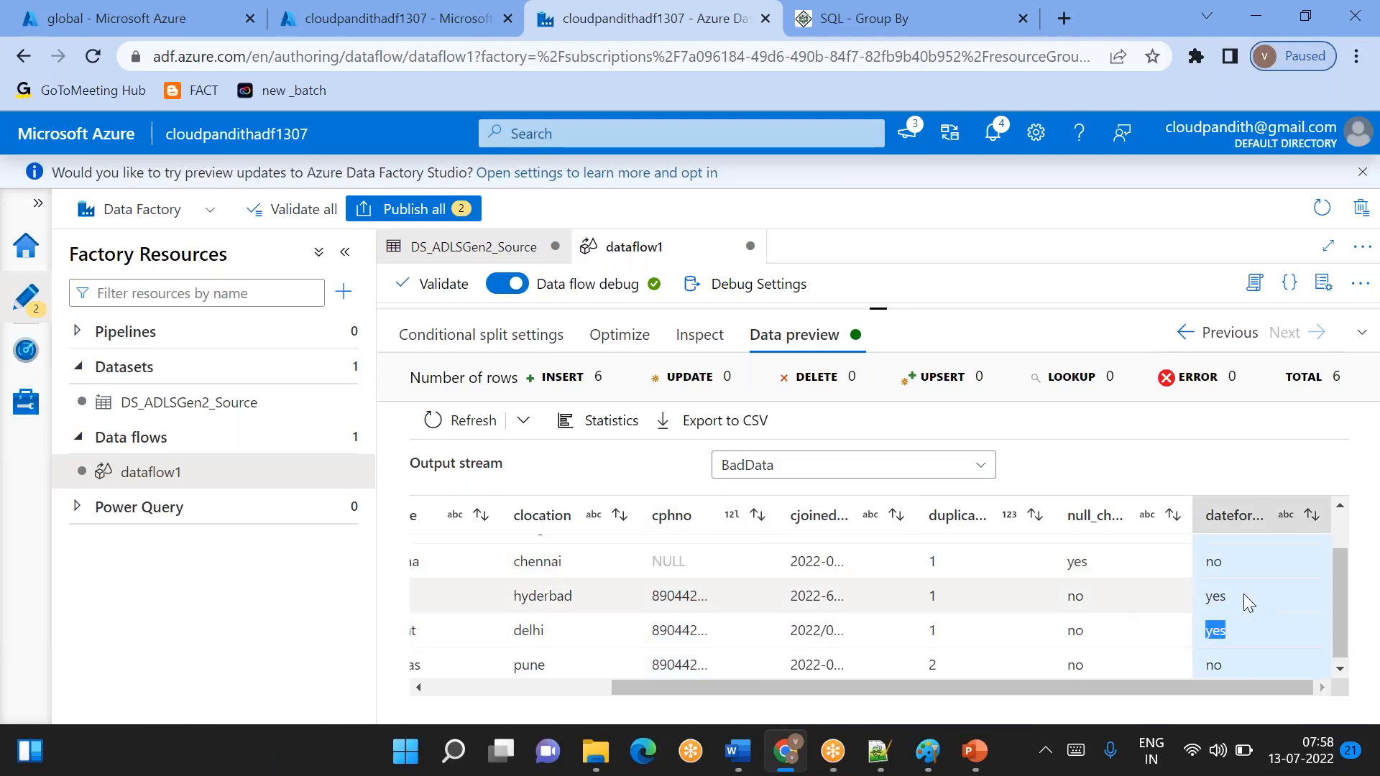
pyautogui.doubleClick(816, 596)
pyautogui.click(820, 633)
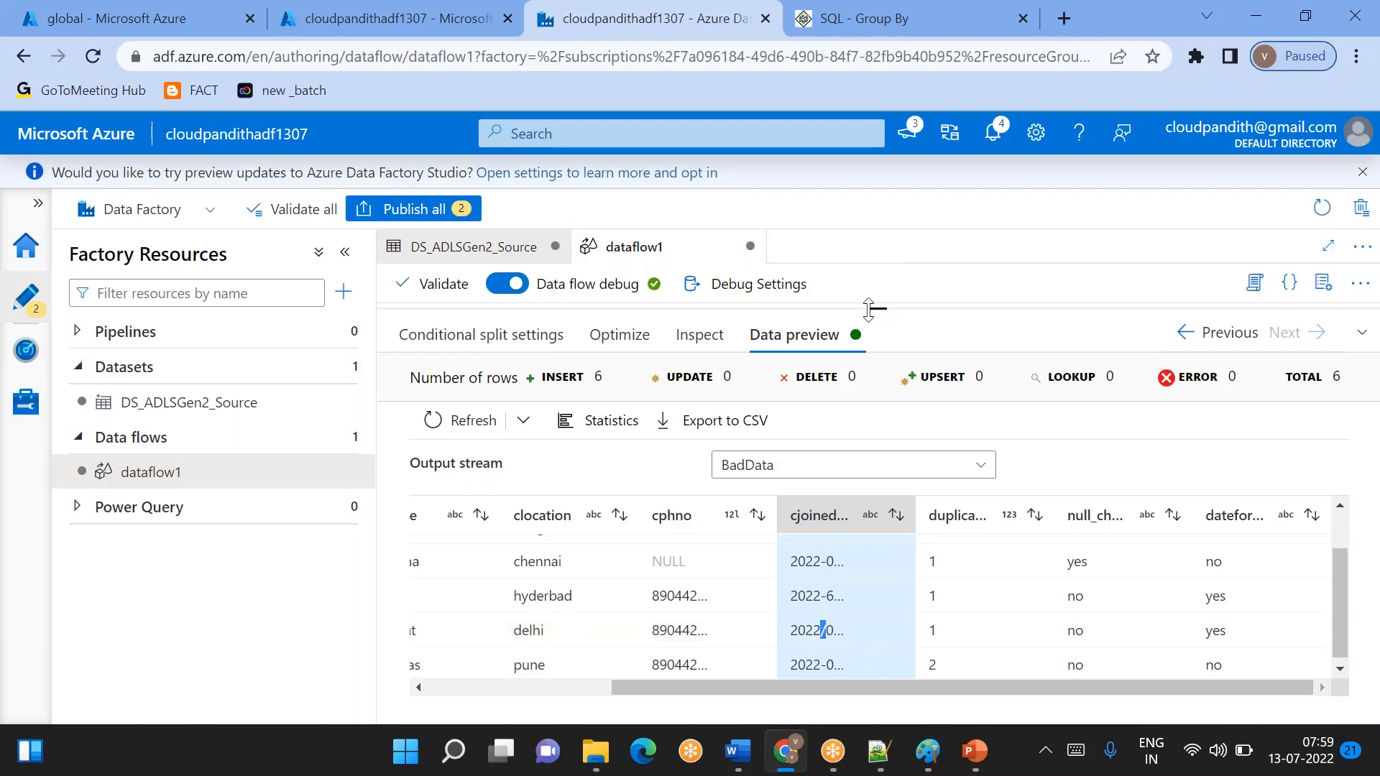
# - Switch the previewed output stream to GoodData
pyautogui.click(744, 467)
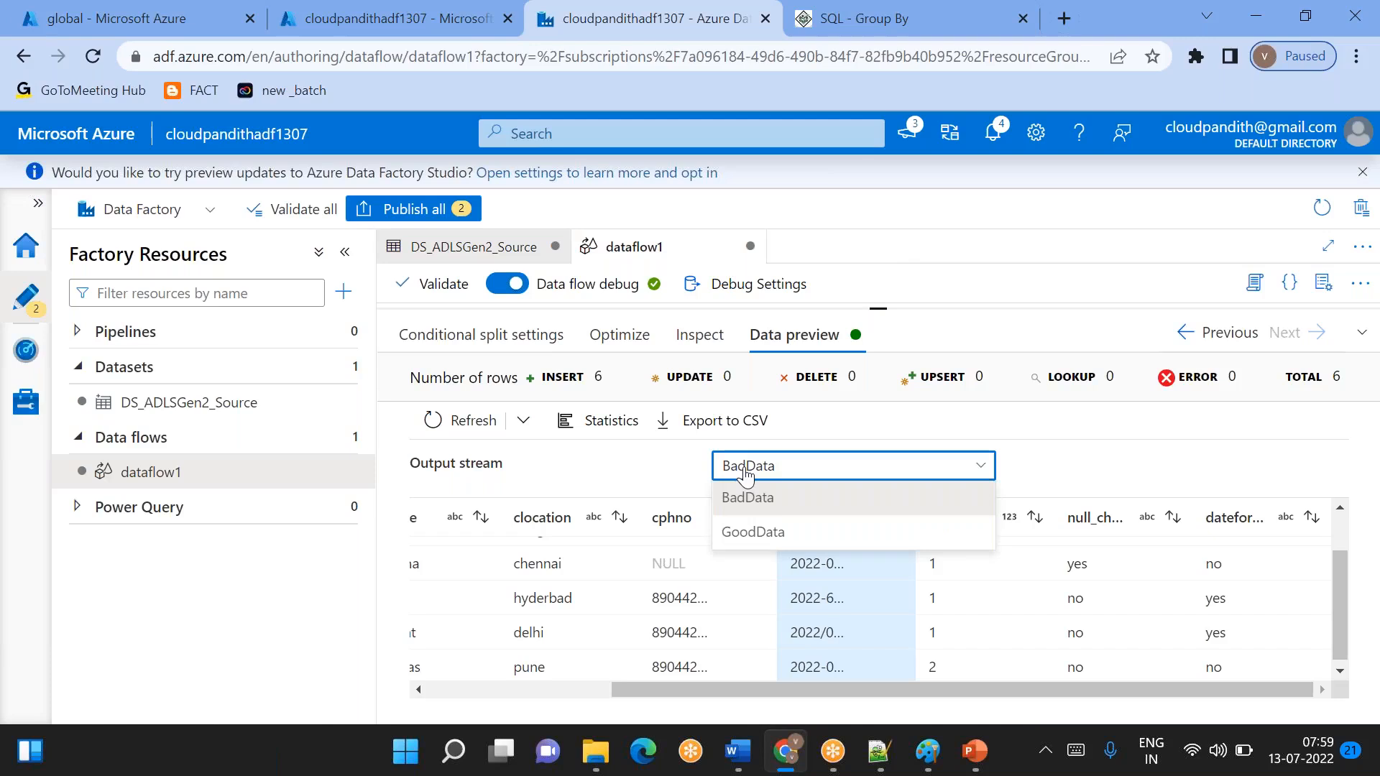
pyautogui.click(744, 474)
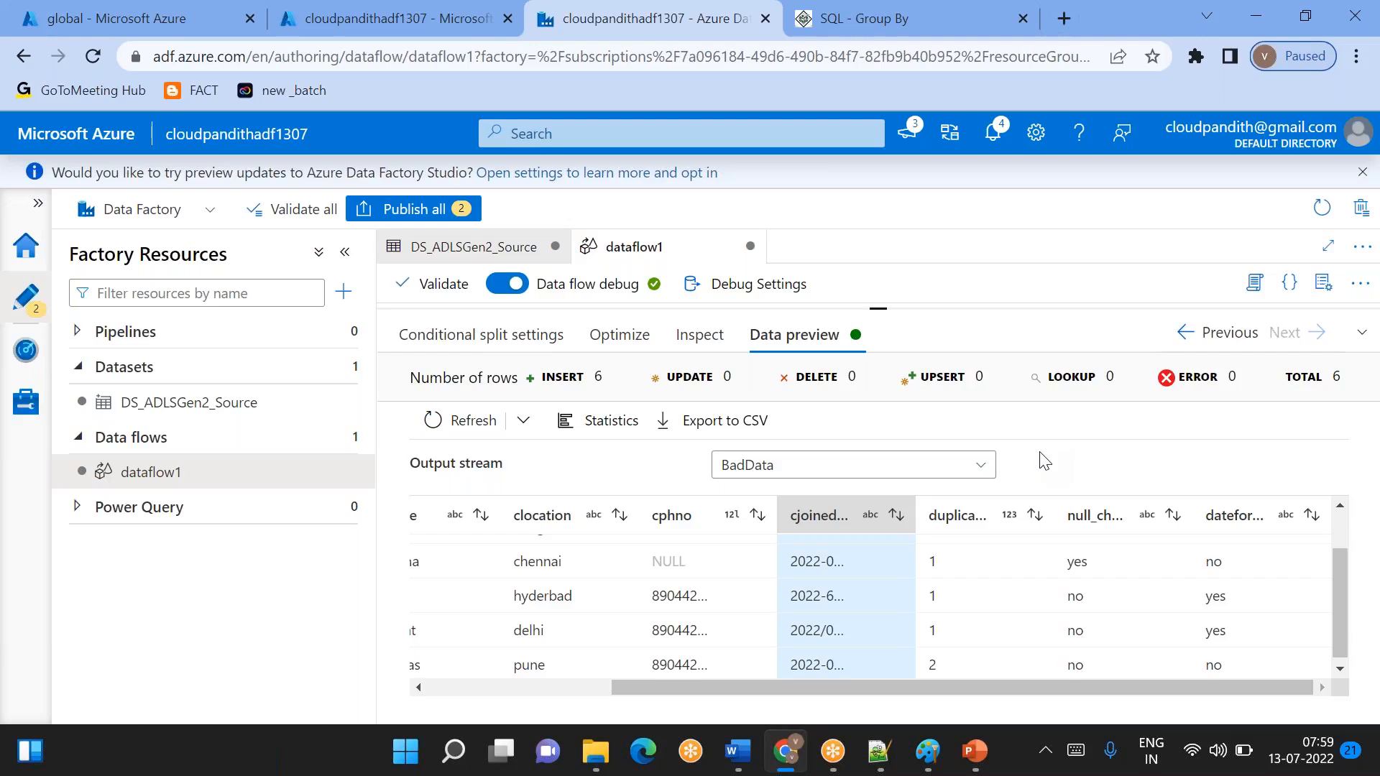
pyautogui.click(899, 473)
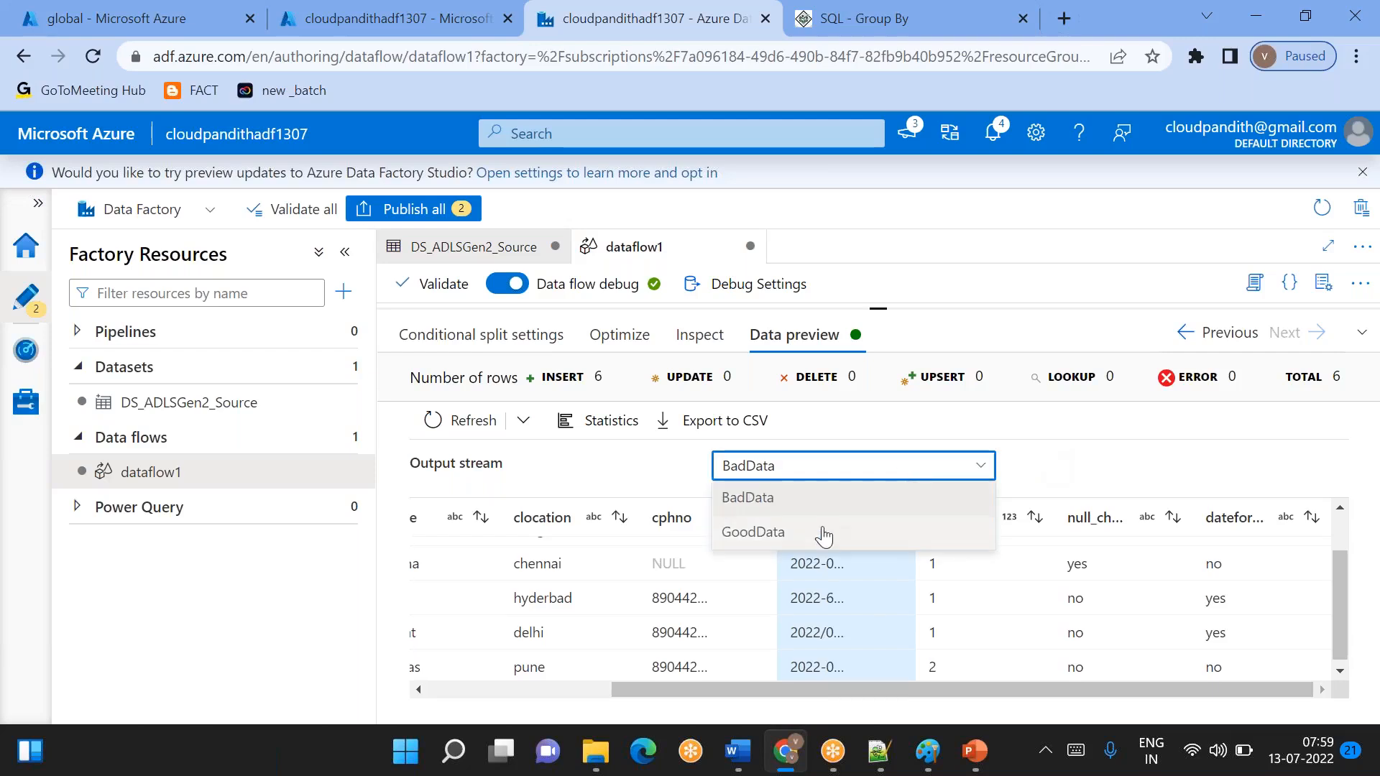
pyautogui.click(800, 536)
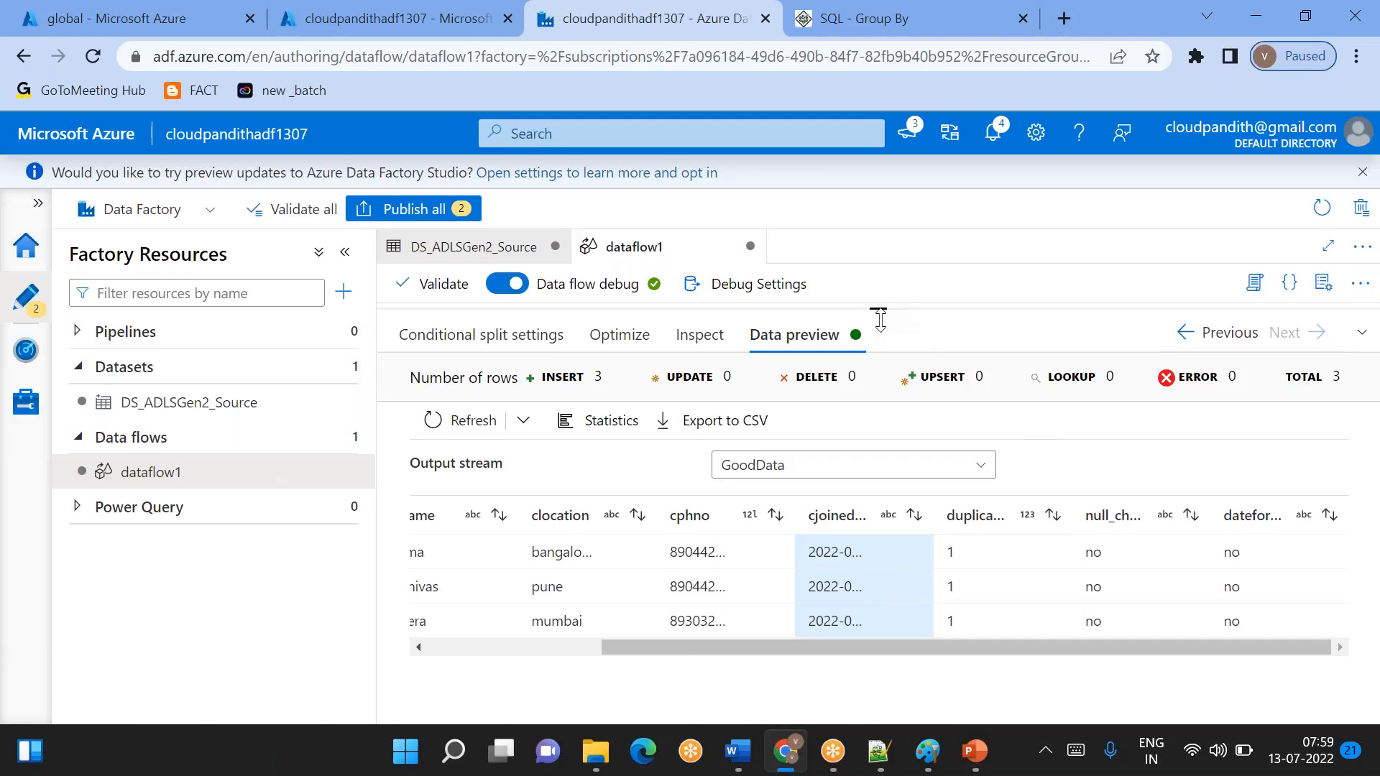
# - Add a Select transformation to the GoodData branch of the conditional split
pyautogui.moveTo(878, 308); pyautogui.dragTo(878, 337)
pyautogui.moveTo(897, 386); pyautogui.dragTo(905, 575)
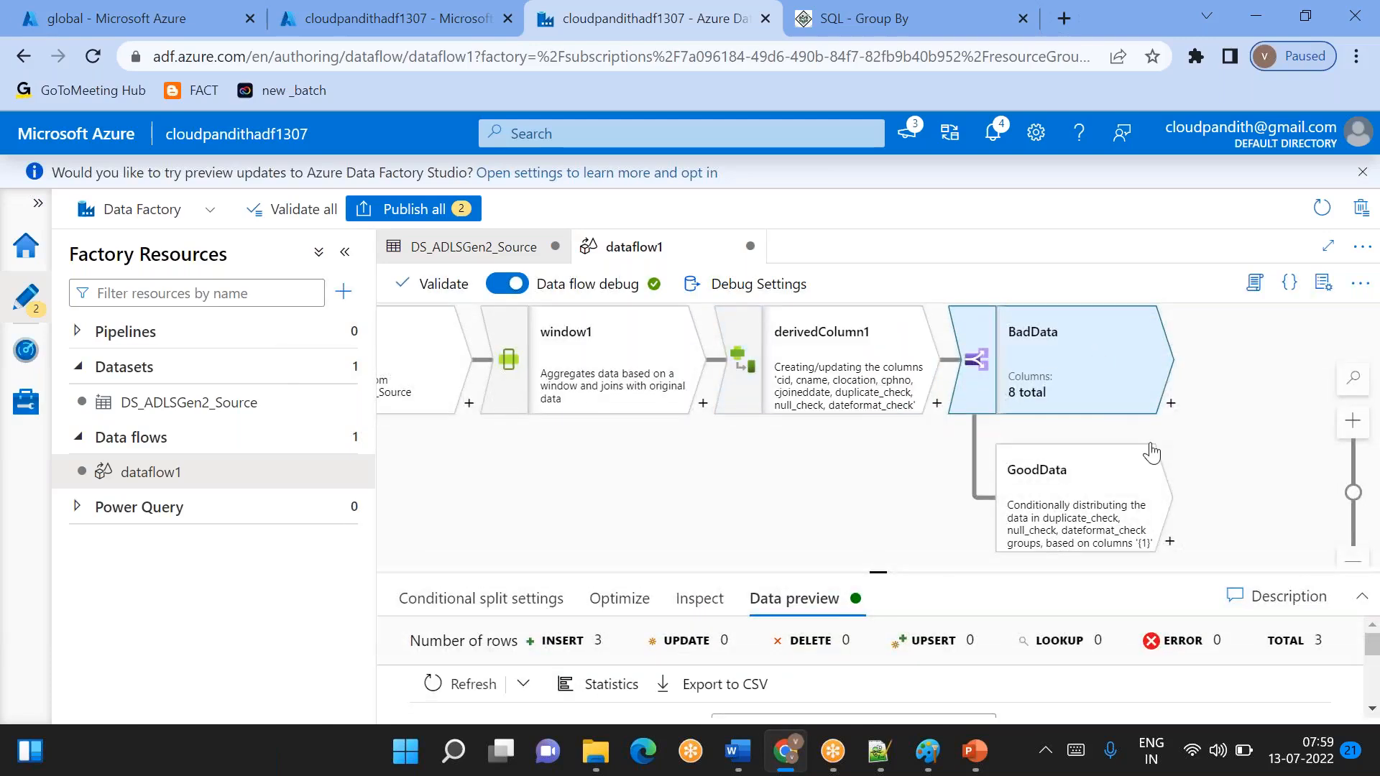
pyautogui.moveTo(884, 476); pyautogui.dragTo(683, 436)
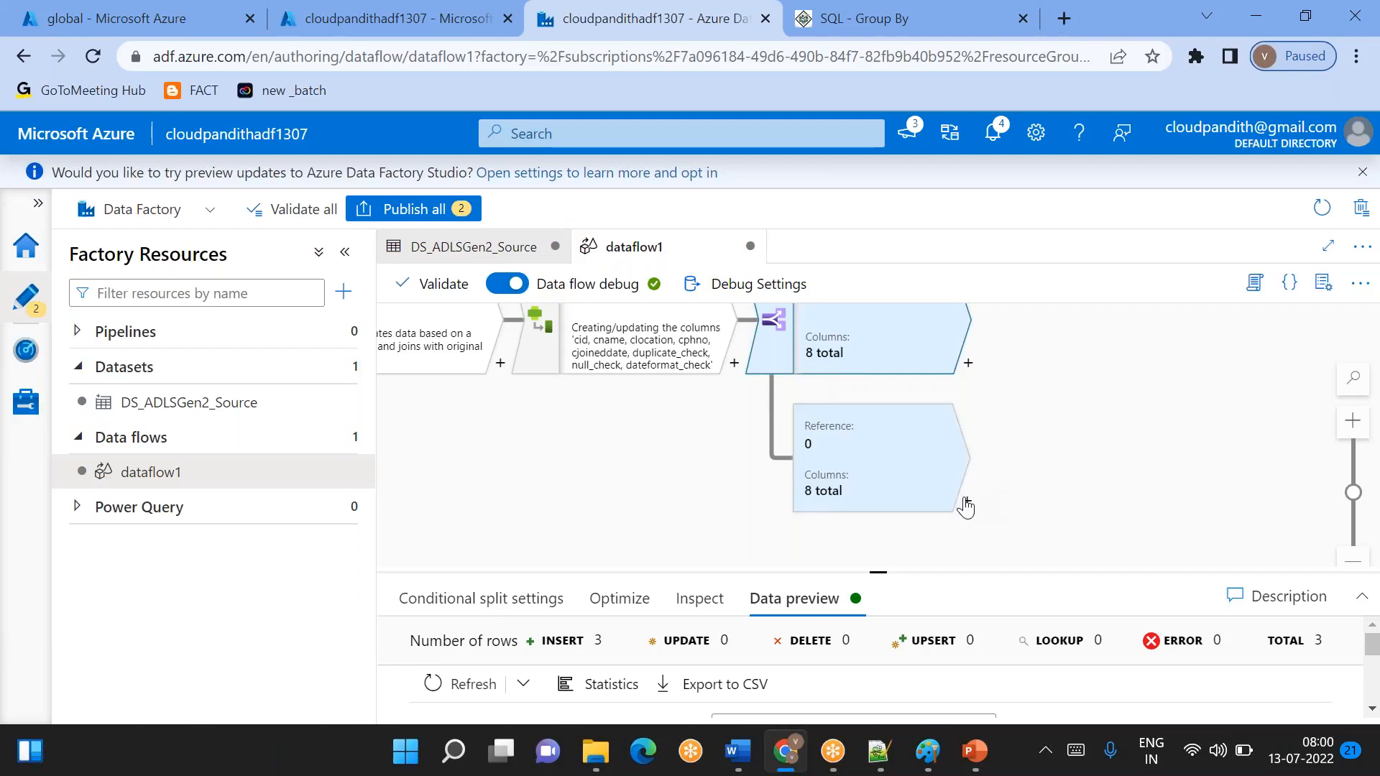
pyautogui.click(965, 506)
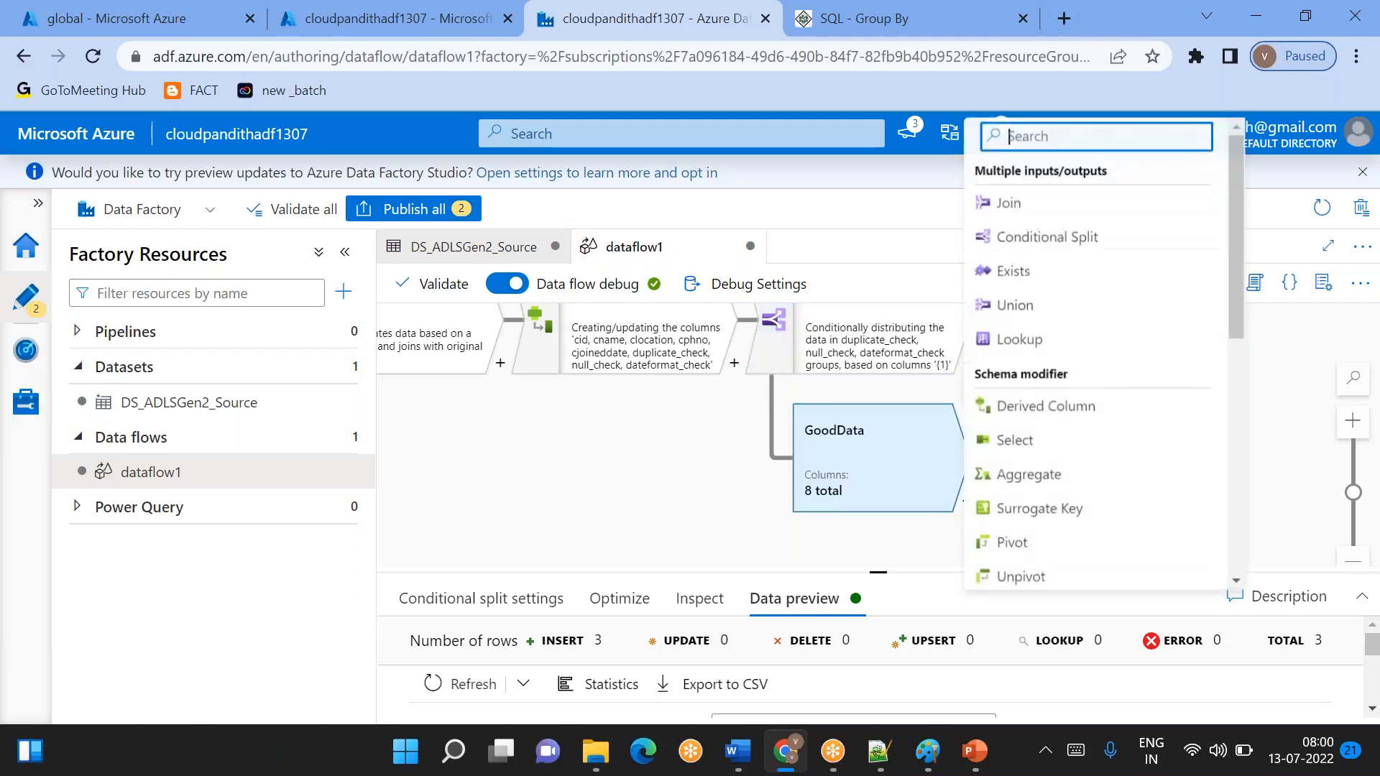
pyautogui.click(1064, 450)
# - Remove the duplicate_check, null_check and dateformat_check mappings from the Select transformation's input columns
pyautogui.moveTo(877, 573); pyautogui.dragTo(878, 447)
pyautogui.scroll(-5, 994, 619)
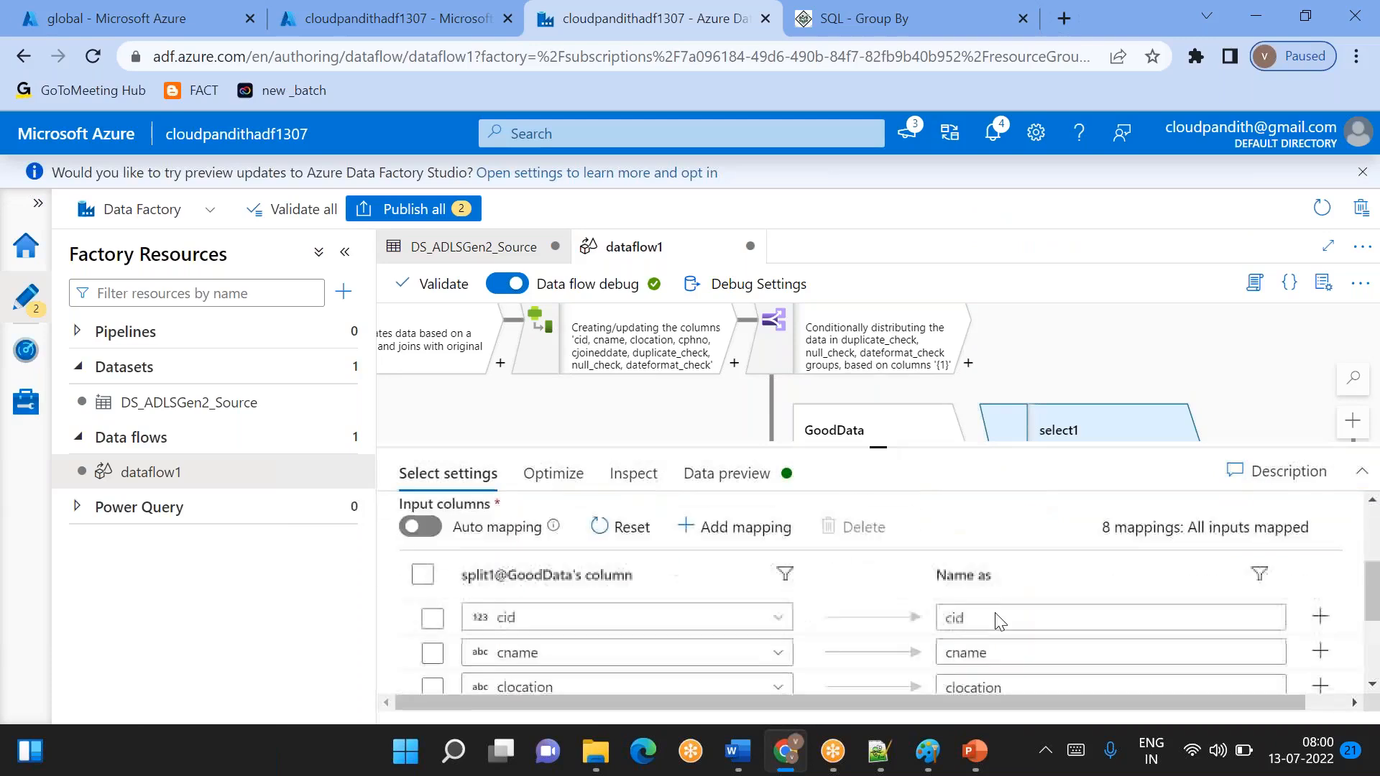
pyautogui.scroll(-2, 568, 603)
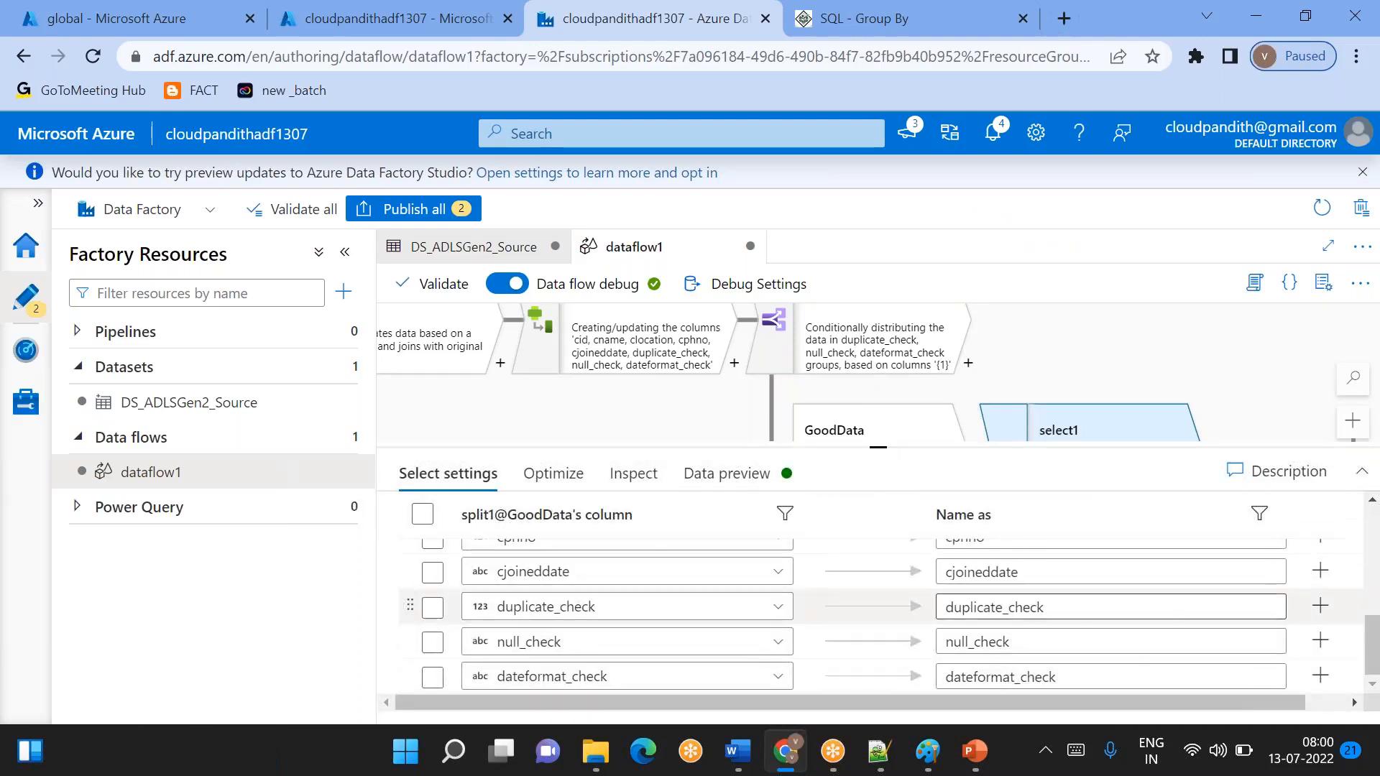
pyautogui.click(432, 608)
pyautogui.click(433, 645)
pyautogui.click(432, 677)
pyautogui.scroll(3, 756, 663)
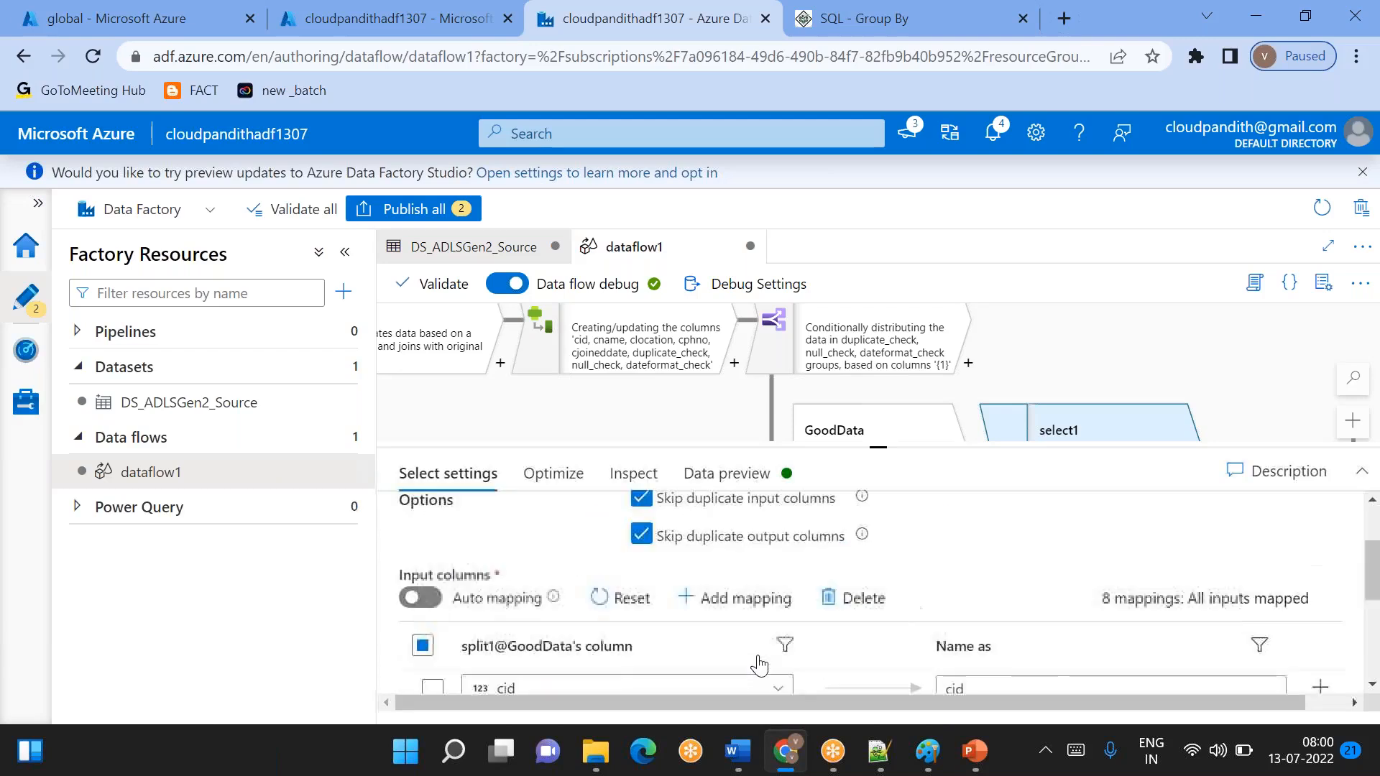
pyautogui.click(862, 603)
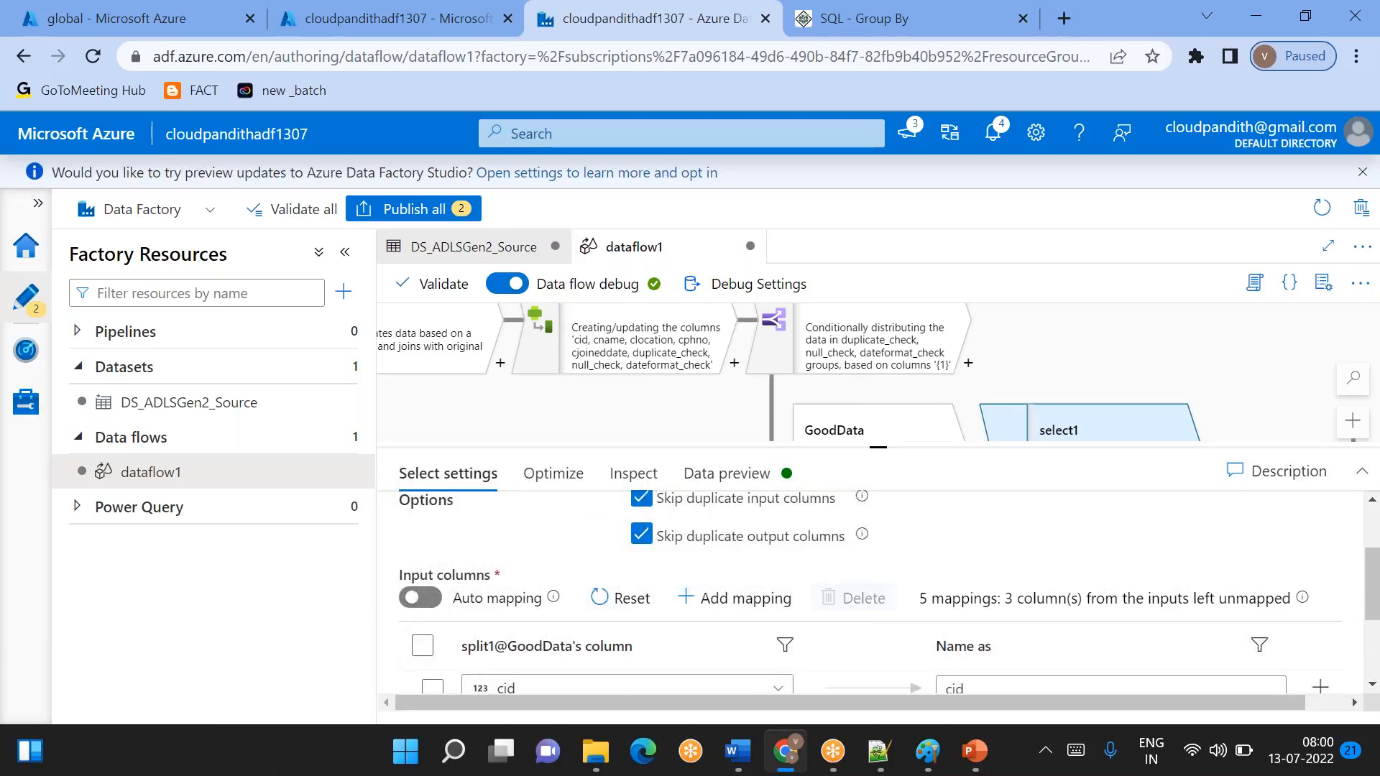
# - Check the remaining column mappings of select1 and load its data preview
pyautogui.scroll(-5, 803, 659)
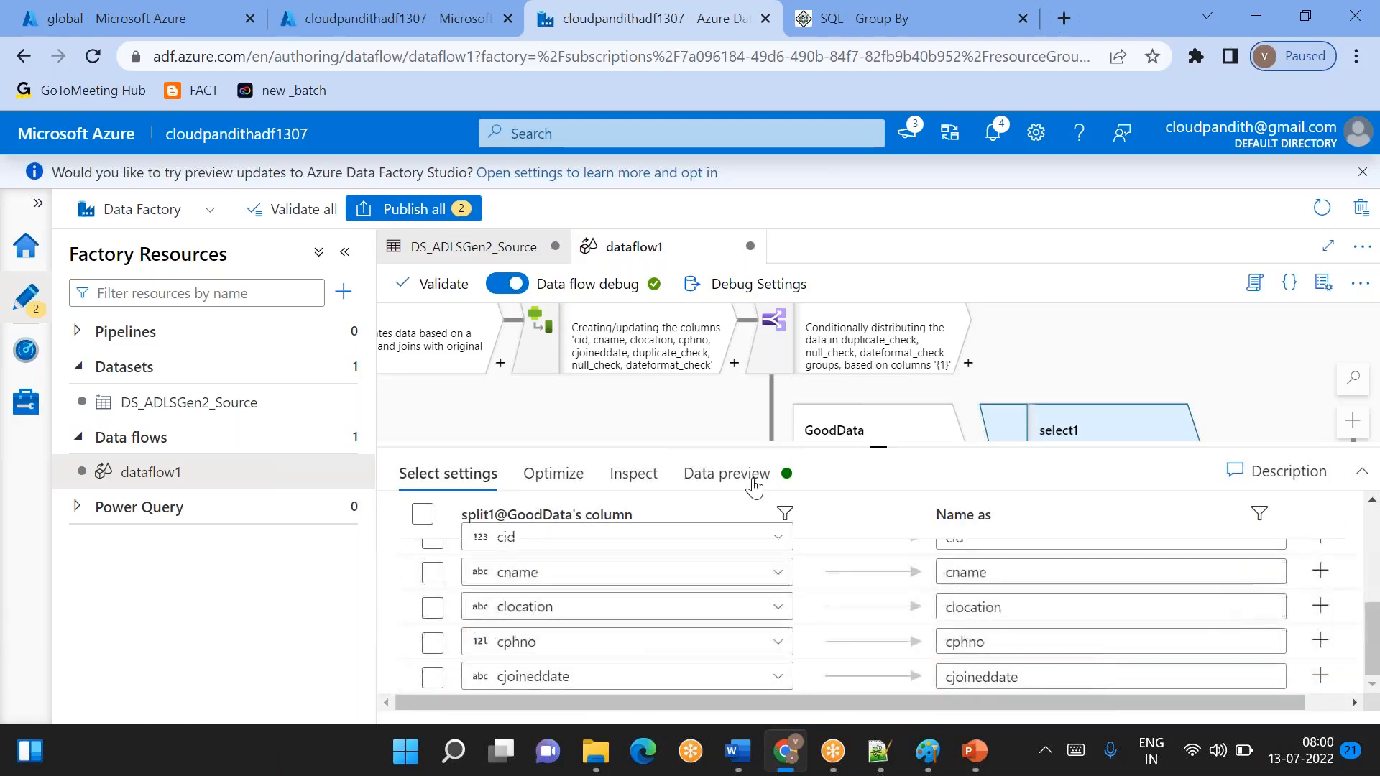
pyautogui.click(728, 473)
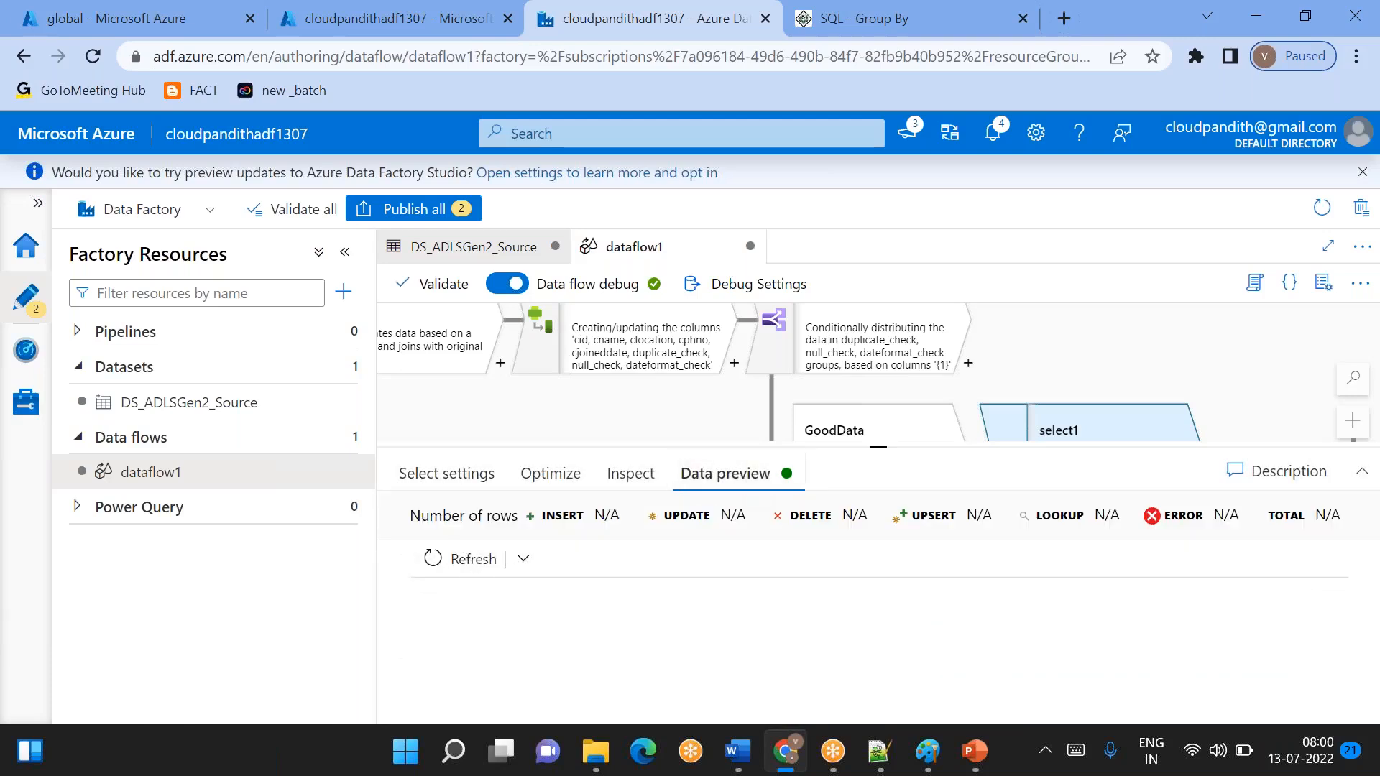
pyautogui.click(474, 560)
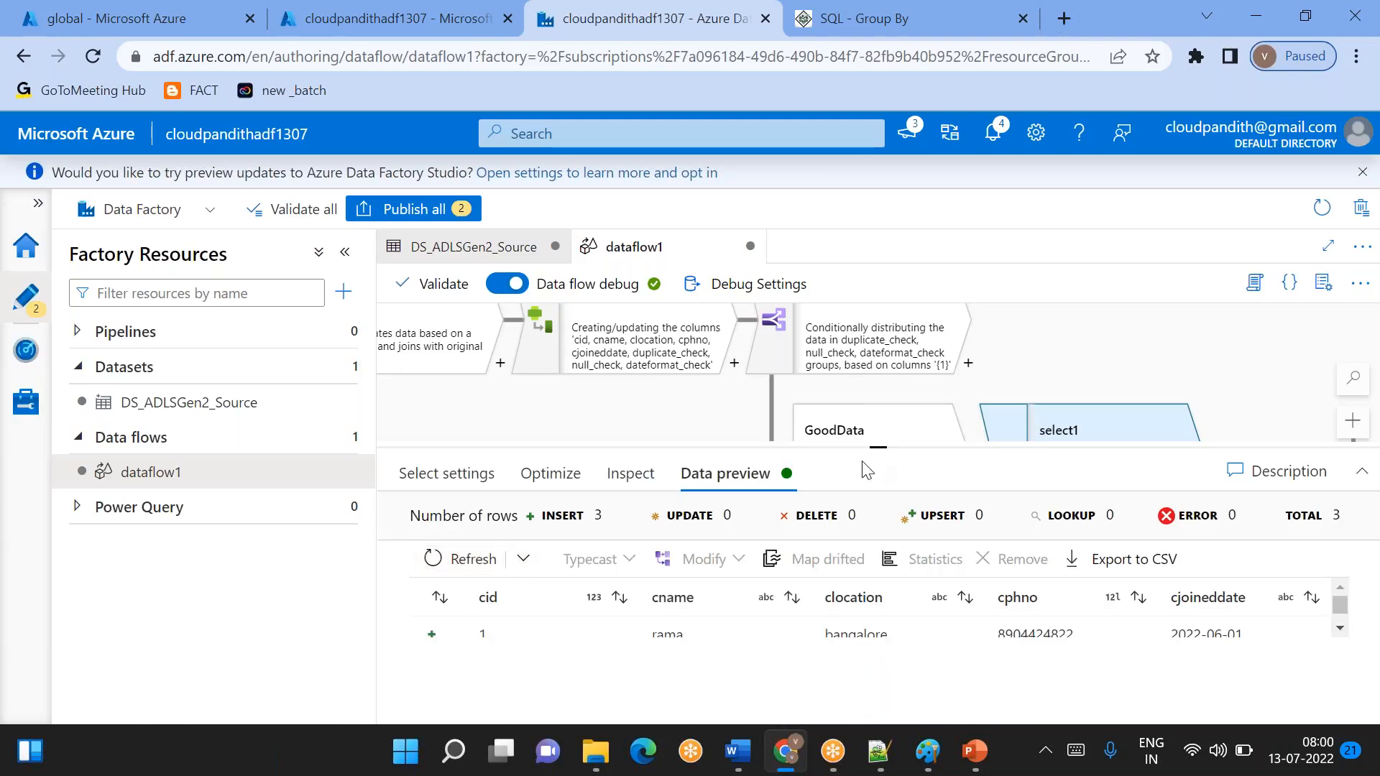
pyautogui.moveTo(870, 446); pyautogui.dragTo(878, 389)
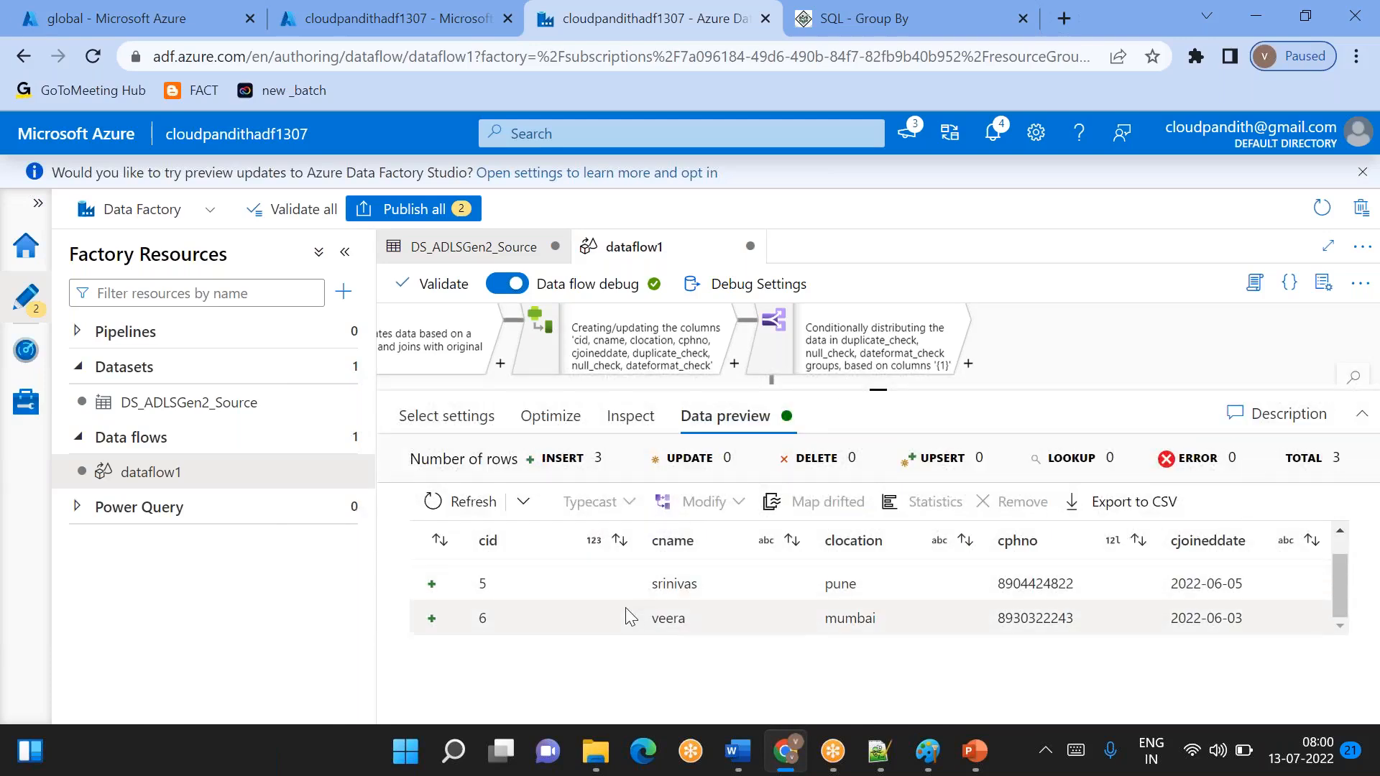
# - Examine the rows and columns that select1 passes on in its data preview
pyautogui.scroll(1, 628, 610)
pyautogui.scroll(-1, 628, 611)
pyautogui.scroll(1, 627, 611)
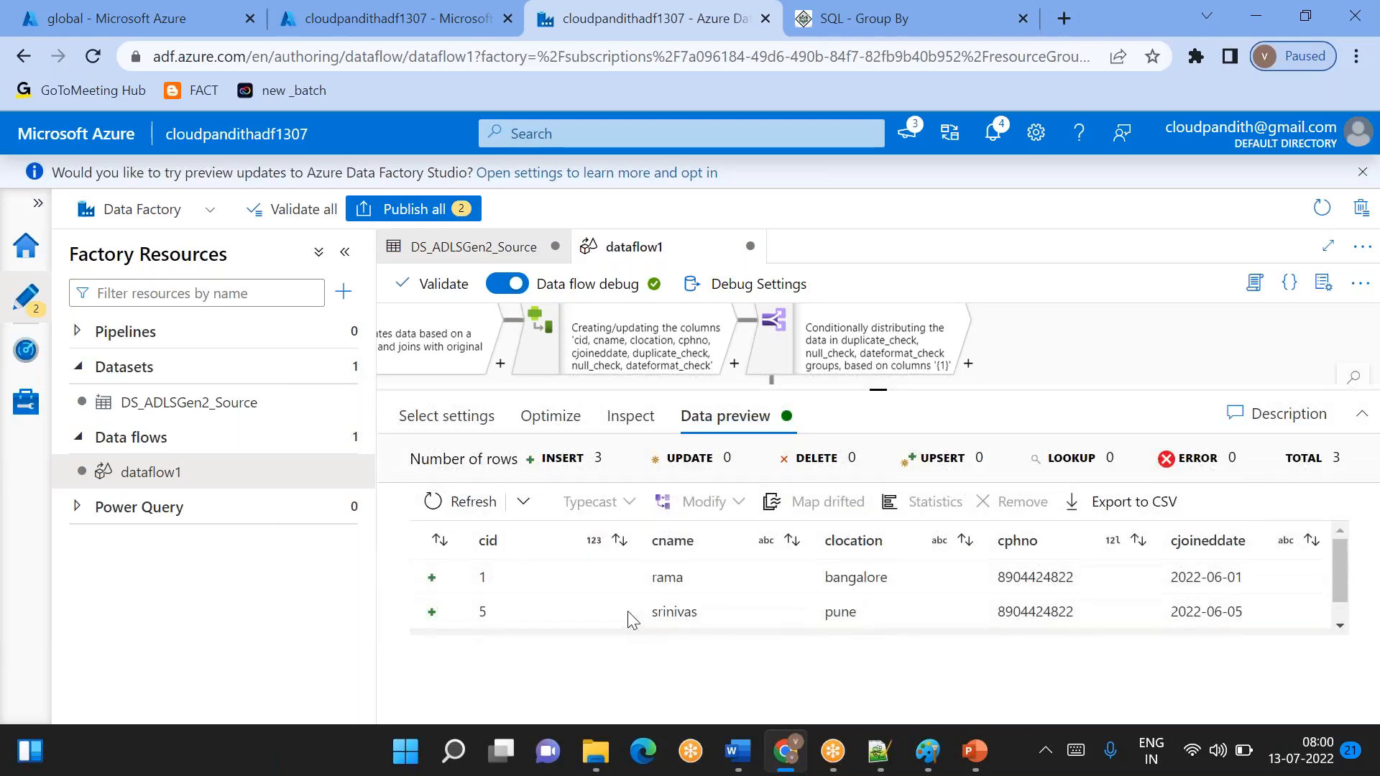
pyautogui.scroll(-1, 627, 611)
pyautogui.scroll(1, 627, 611)
pyautogui.scroll(-1, 628, 620)
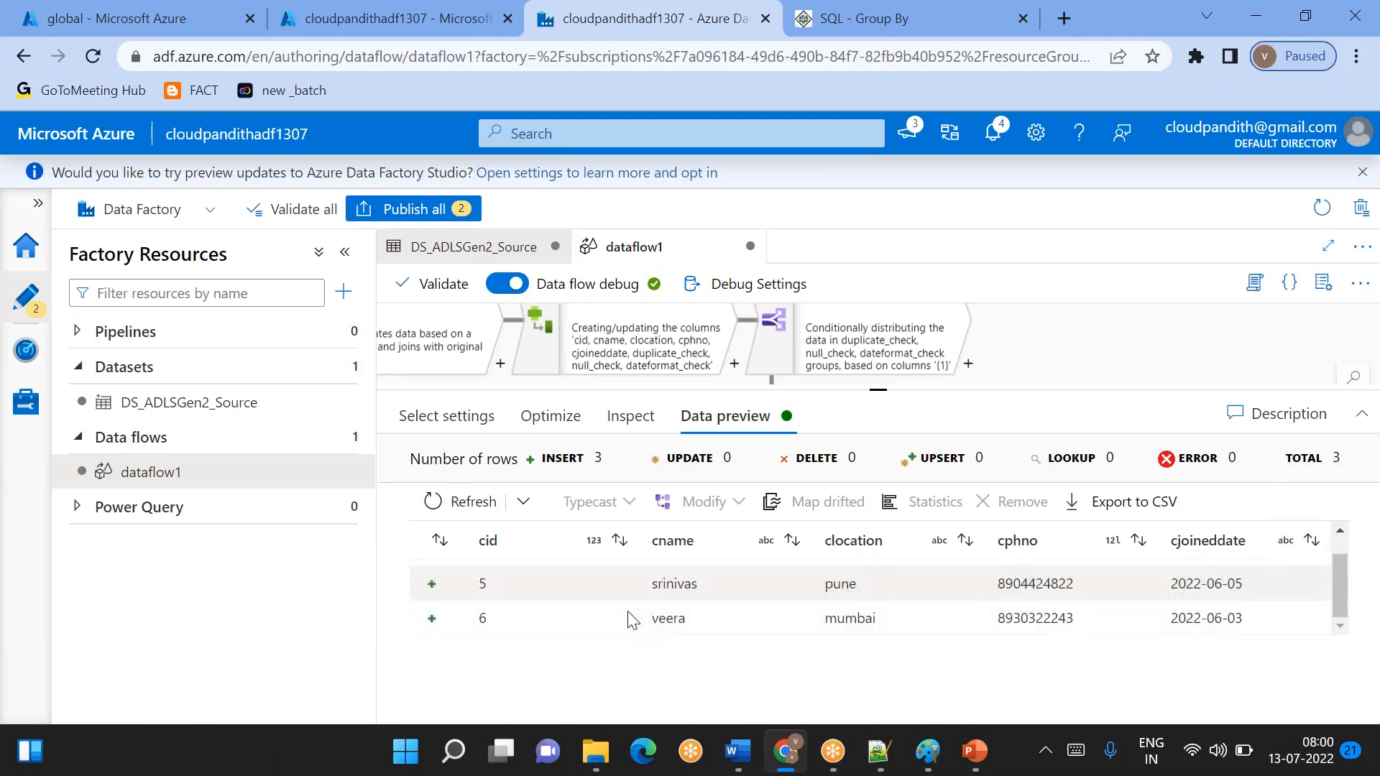
pyautogui.scroll(1, 627, 620)
pyautogui.scroll(-1, 627, 619)
pyautogui.scroll(1, 627, 620)
pyautogui.scroll(-1, 629, 618)
pyautogui.scroll(1, 629, 619)
pyautogui.scroll(-1, 628, 618)
pyautogui.scroll(1, 629, 618)
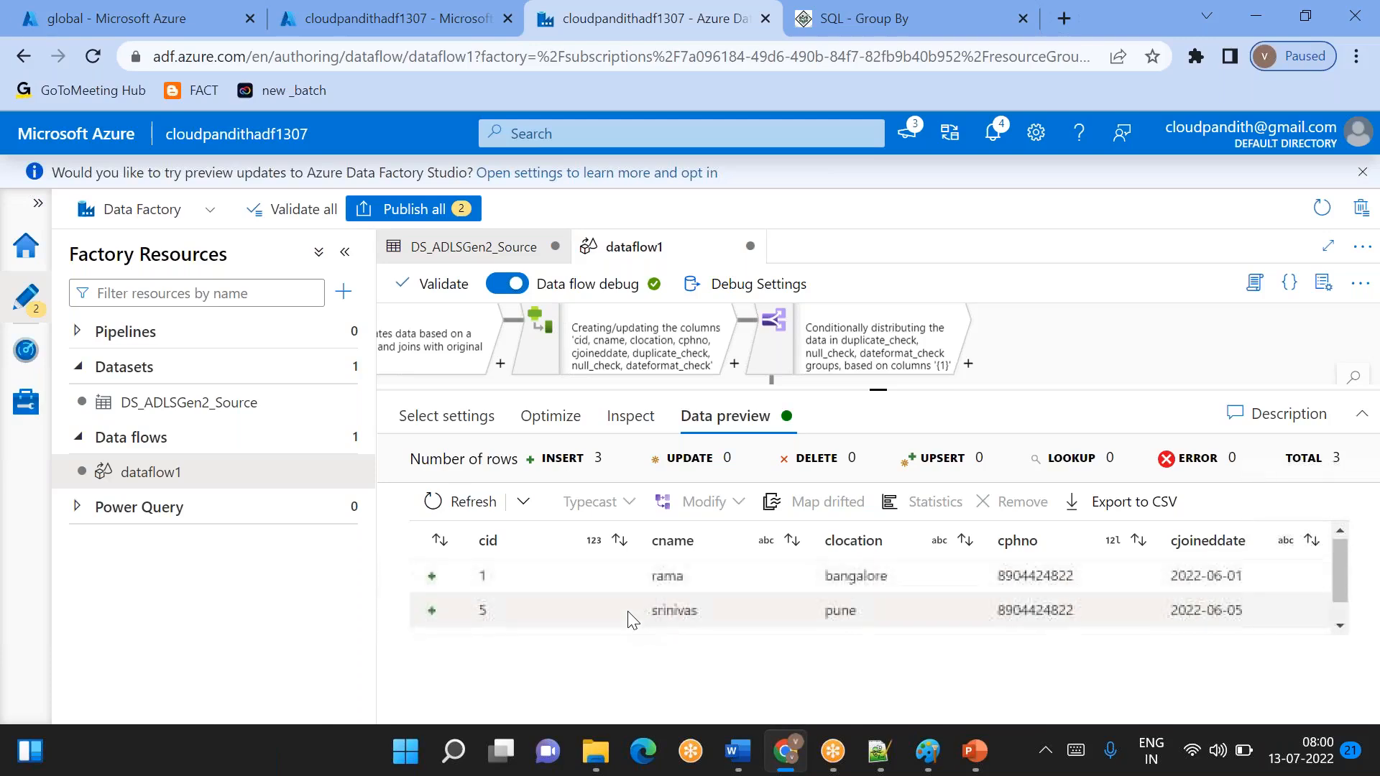
pyautogui.scroll(-1, 629, 618)
pyautogui.scroll(1, 629, 618)
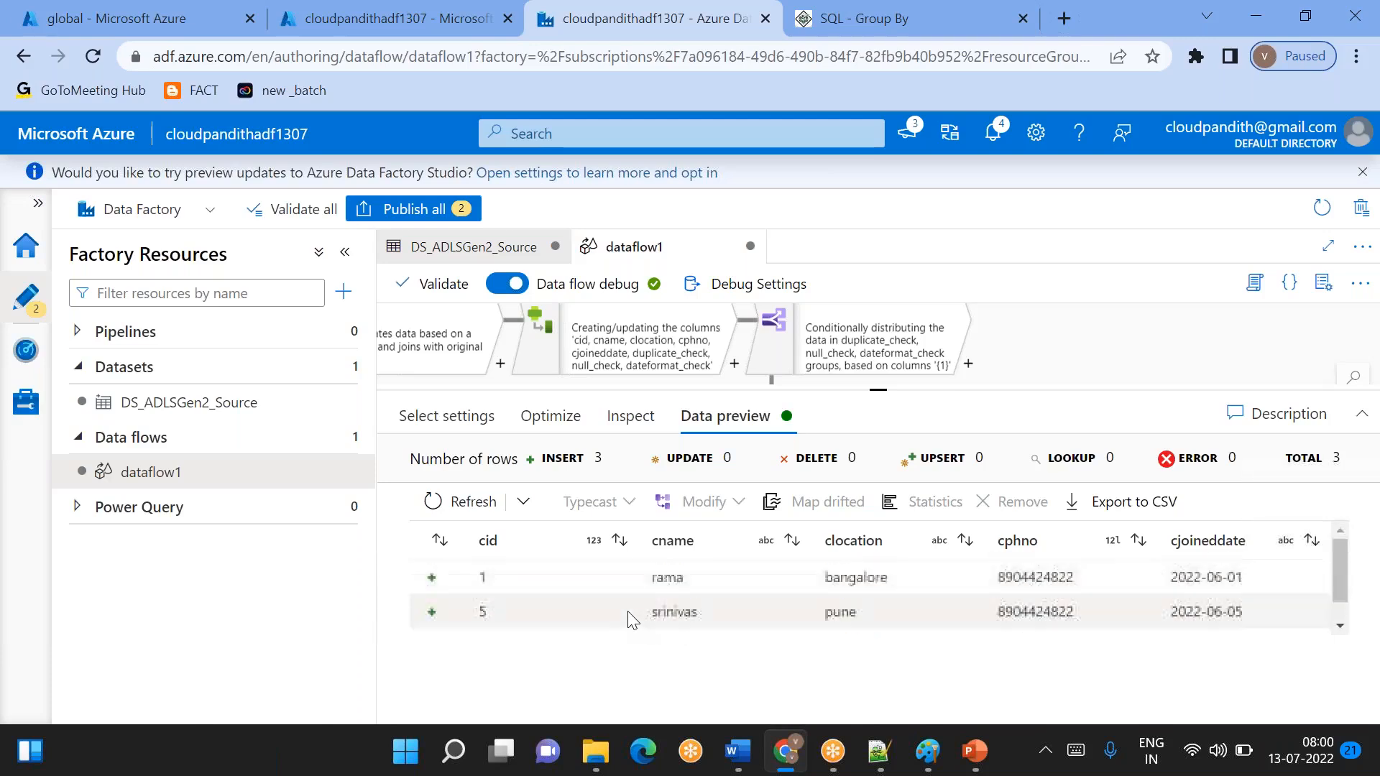
pyautogui.moveTo(872, 386); pyautogui.dragTo(866, 434)
pyautogui.scroll(-2, 657, 616)
pyautogui.scroll(2, 657, 616)
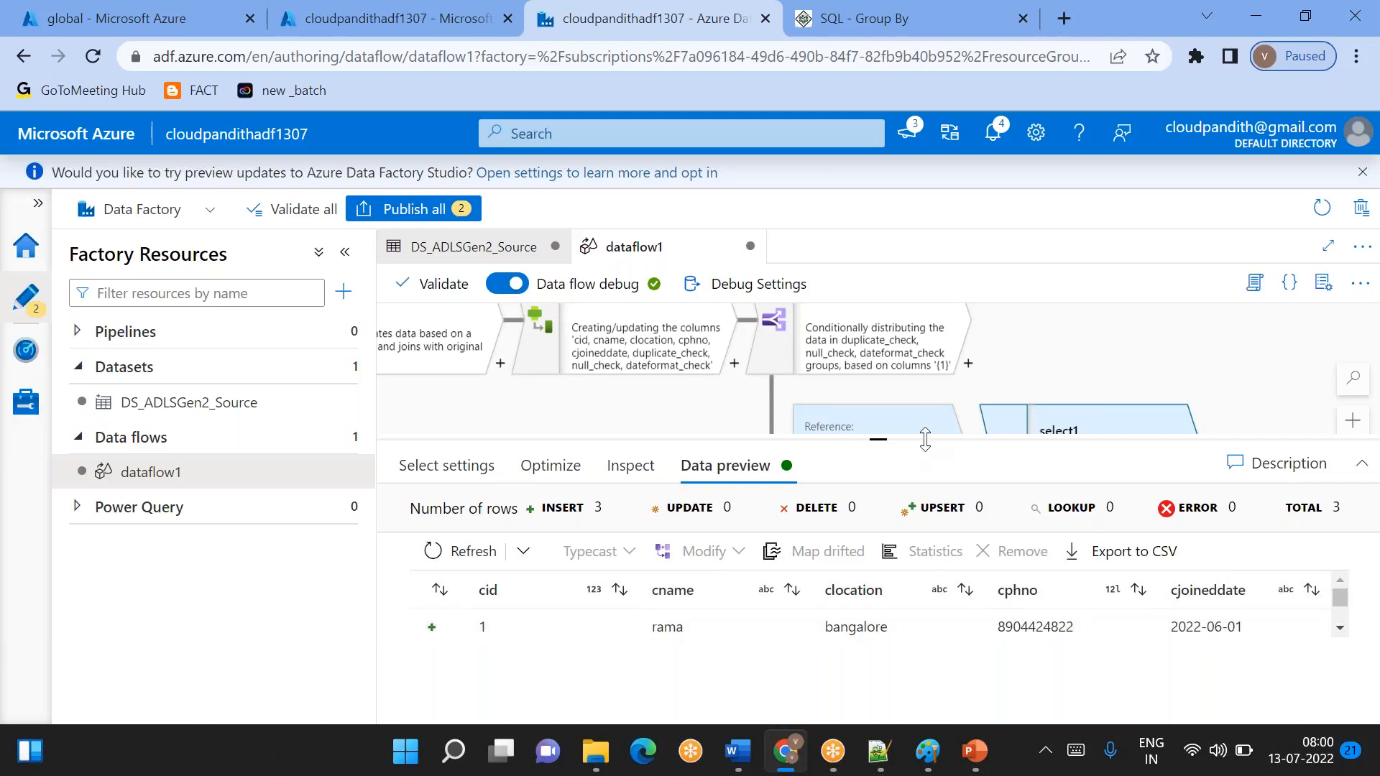
# - Add a Sink destination after select1
pyautogui.moveTo(894, 442); pyautogui.dragTo(894, 525)
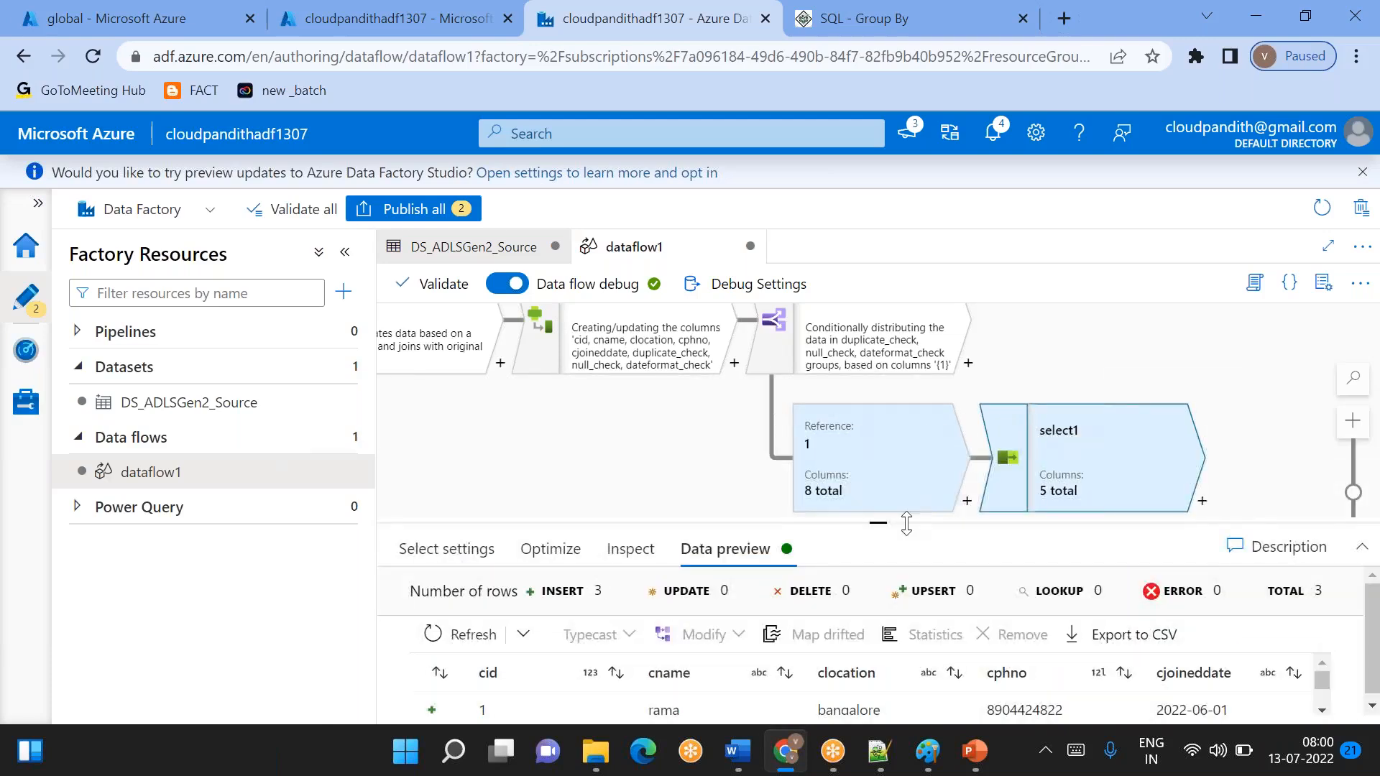
pyautogui.moveTo(1102, 372); pyautogui.dragTo(942, 368)
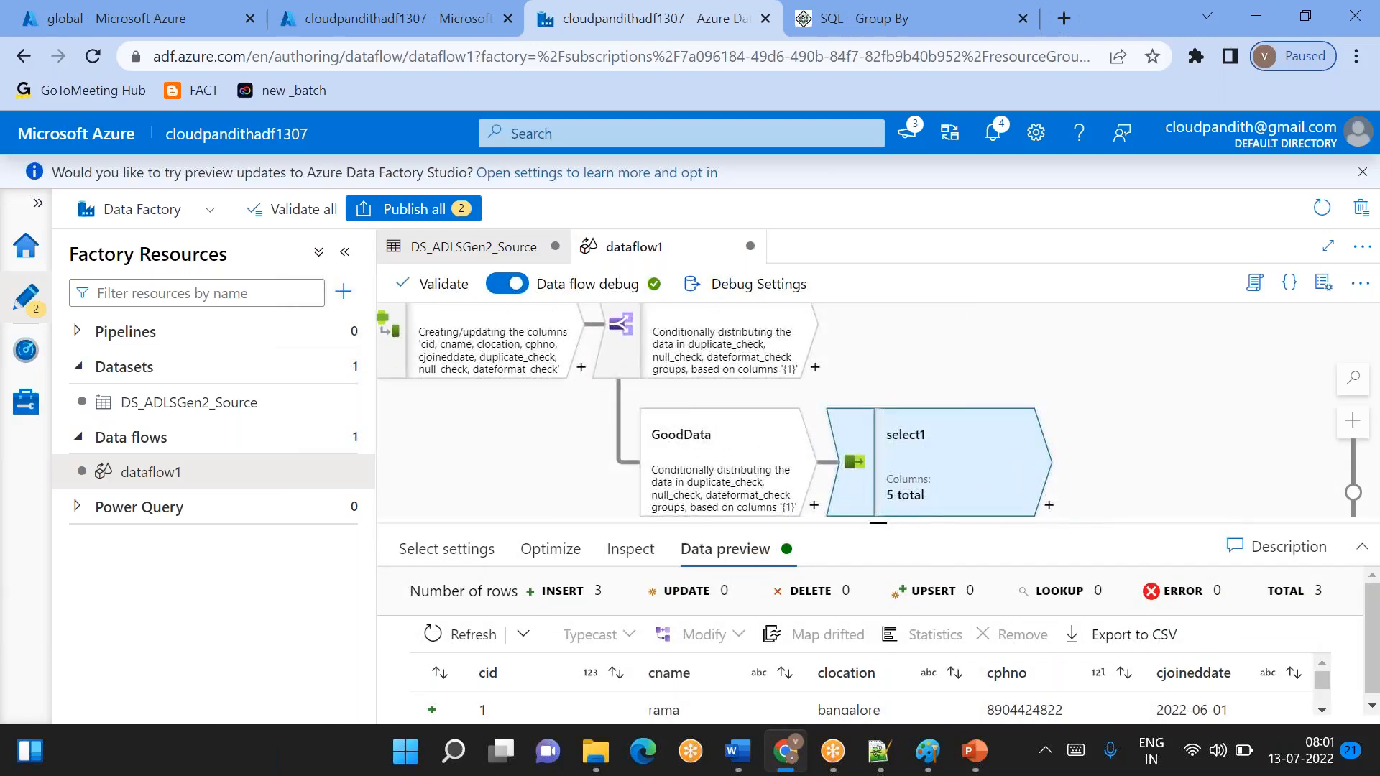
pyautogui.click(1050, 506)
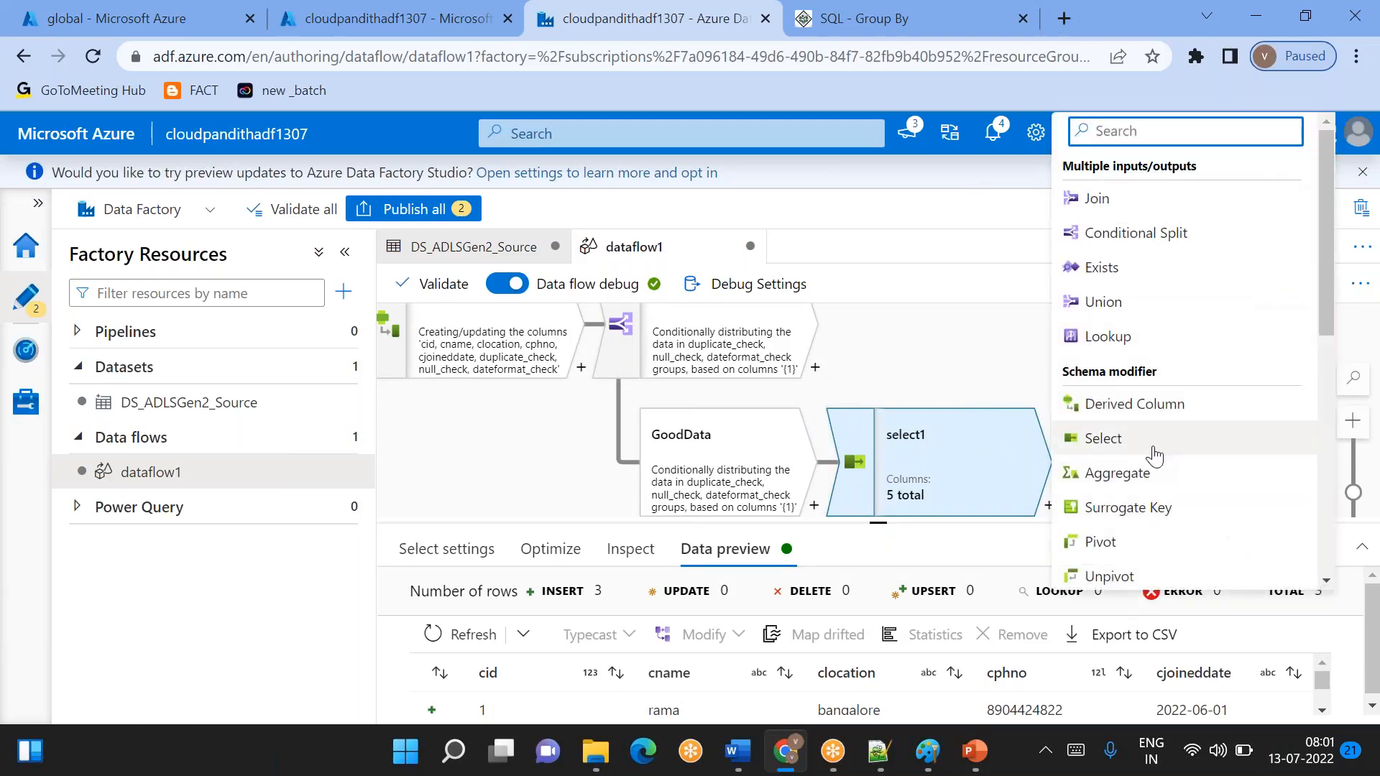
pyautogui.scroll(-8, 1125, 464)
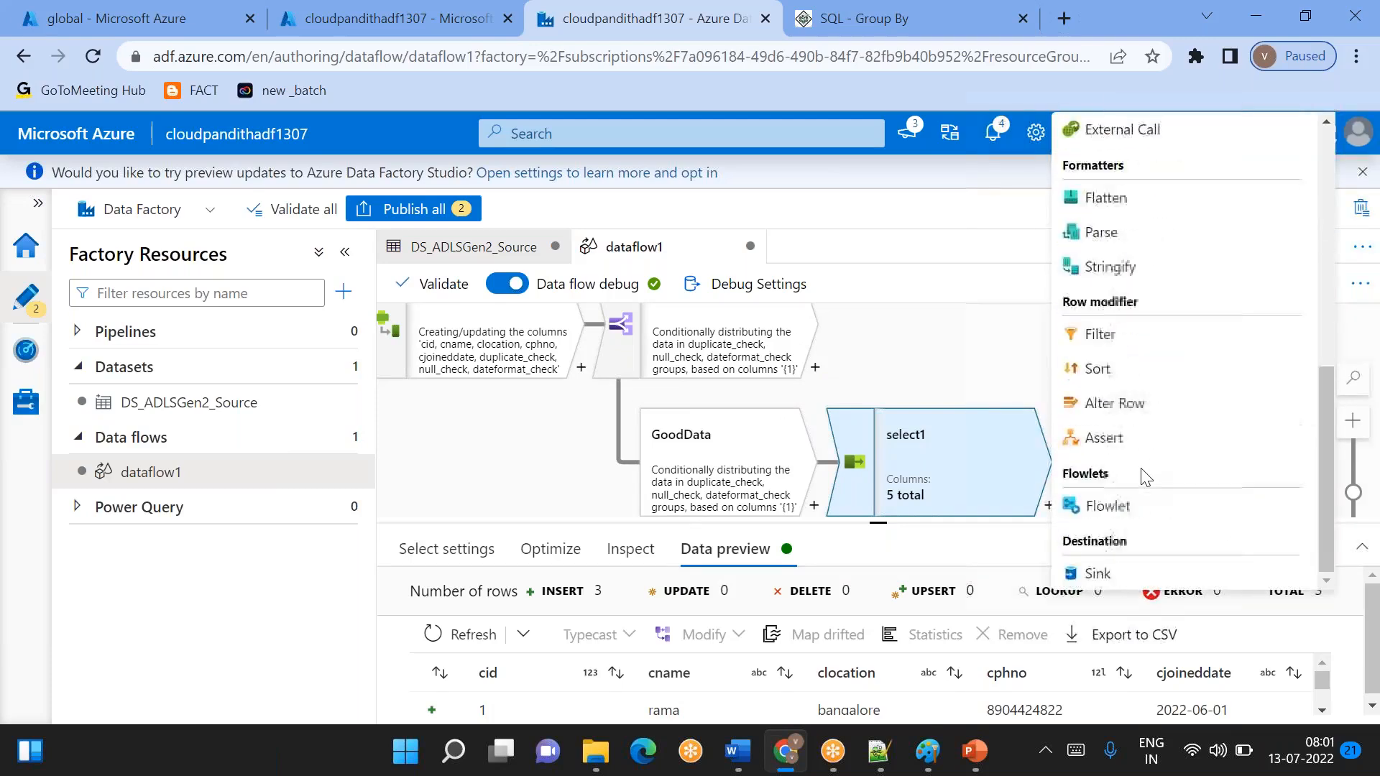
pyautogui.click(1098, 574)
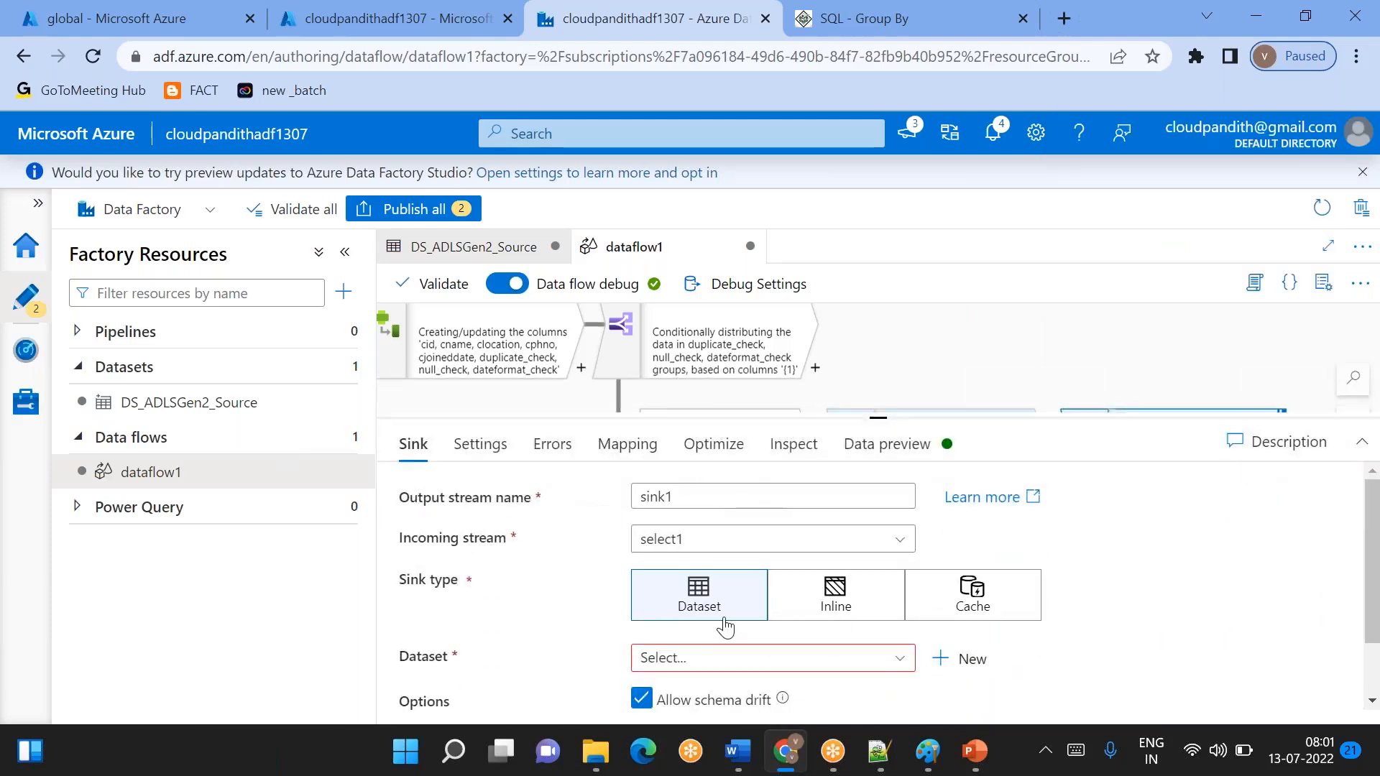
# - Start a new sink dataset stored in Azure Data Lake Storage Gen2 with the DelimitedText format
pyautogui.click(955, 660)
pyautogui.write('2')
pyautogui.doubleClick(820, 556)
pyautogui.click(1035, 343)
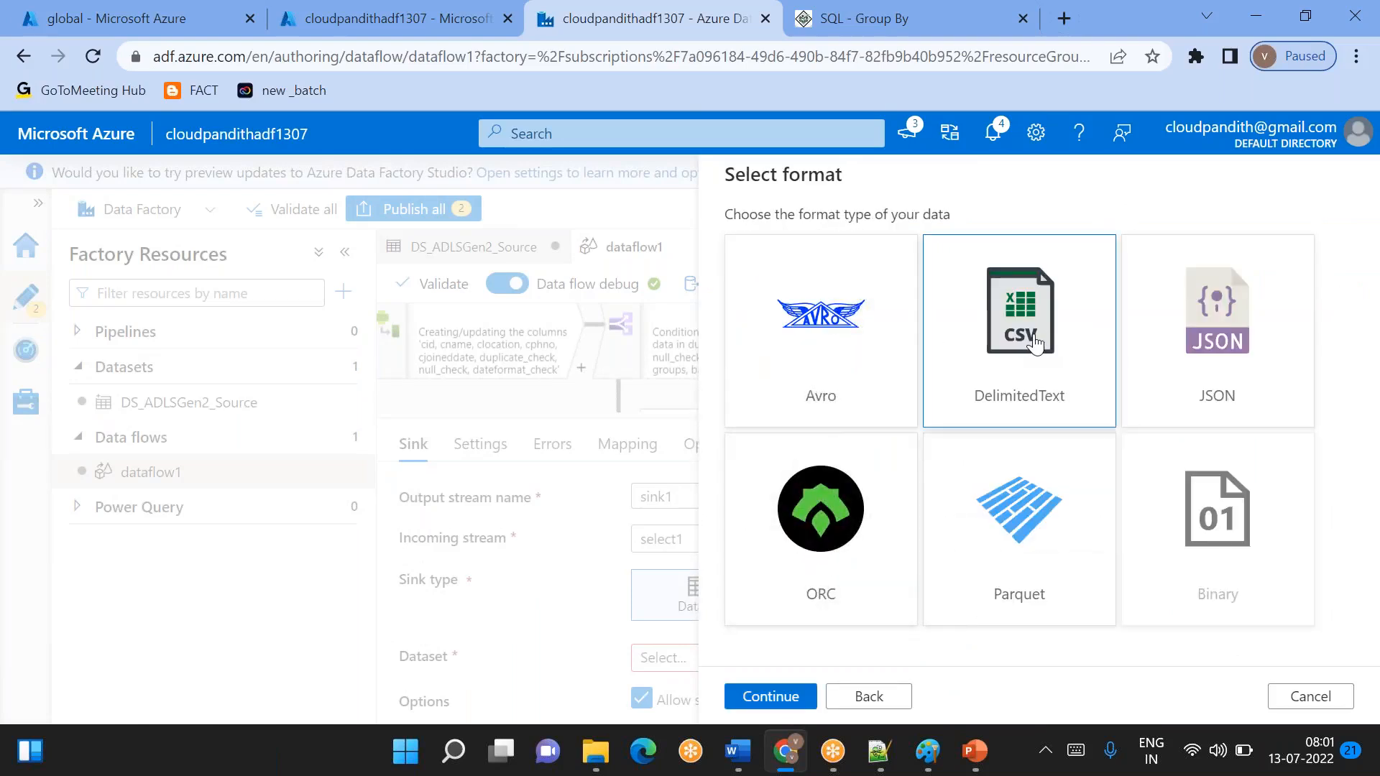
pyautogui.click(1035, 344)
# - Name the sink dataset DS_ADLSGen2_GoodData and assign it the linked service LS_ADLSGen2
pyautogui.moveTo(845, 246); pyautogui.dragTo(663, 234)
pyautogui.press('BackSpace')
pyautogui.write('DS_ADLSGen2_Sink')
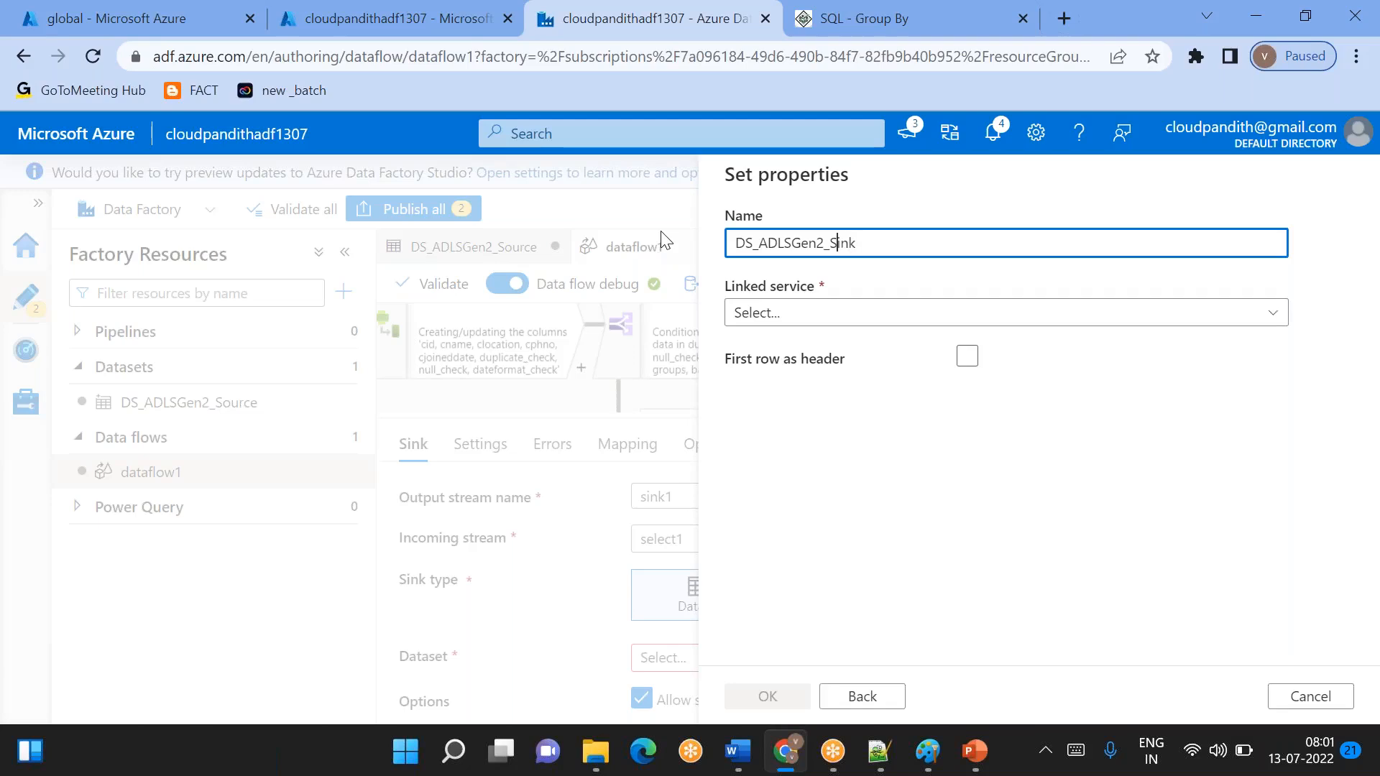
pyautogui.press('Left')
pyautogui.write('Good')
pyautogui.click(816, 316)
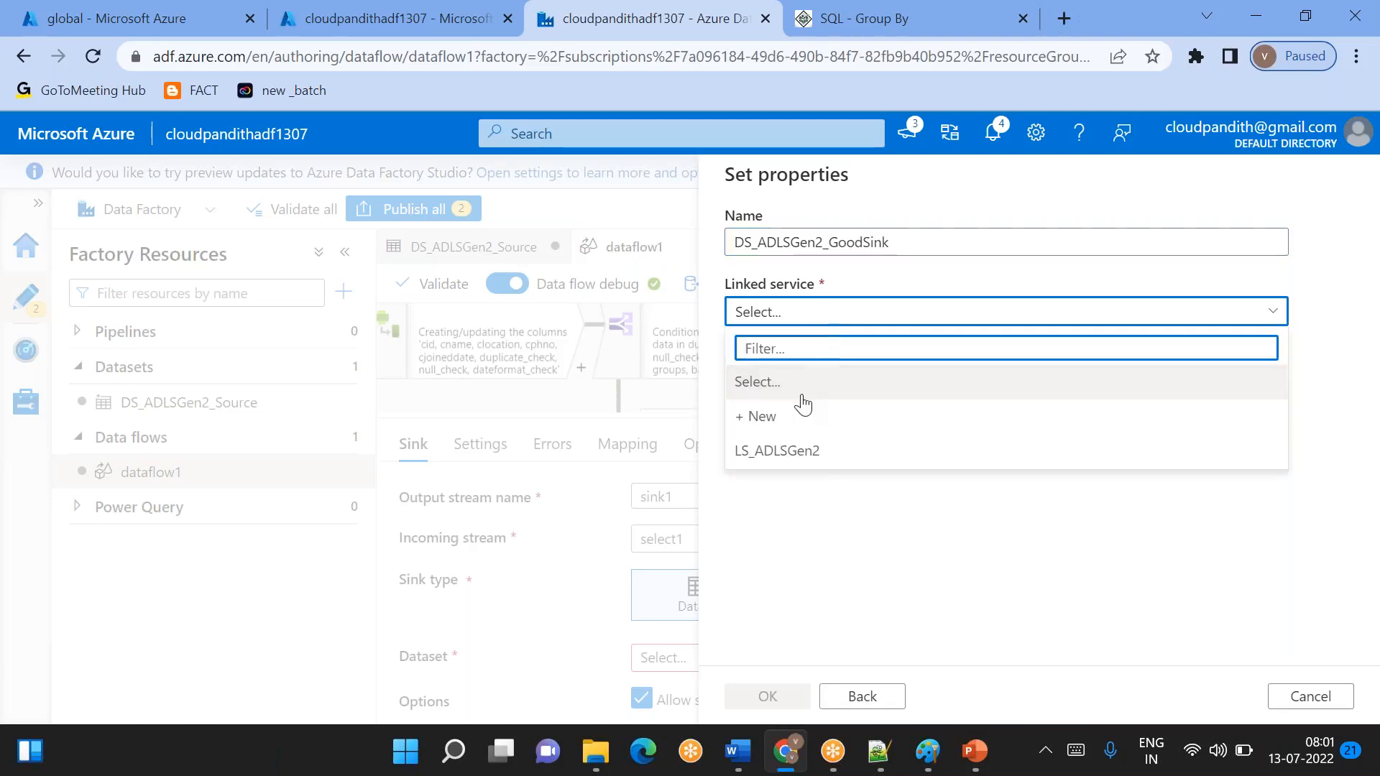
pyautogui.click(777, 451)
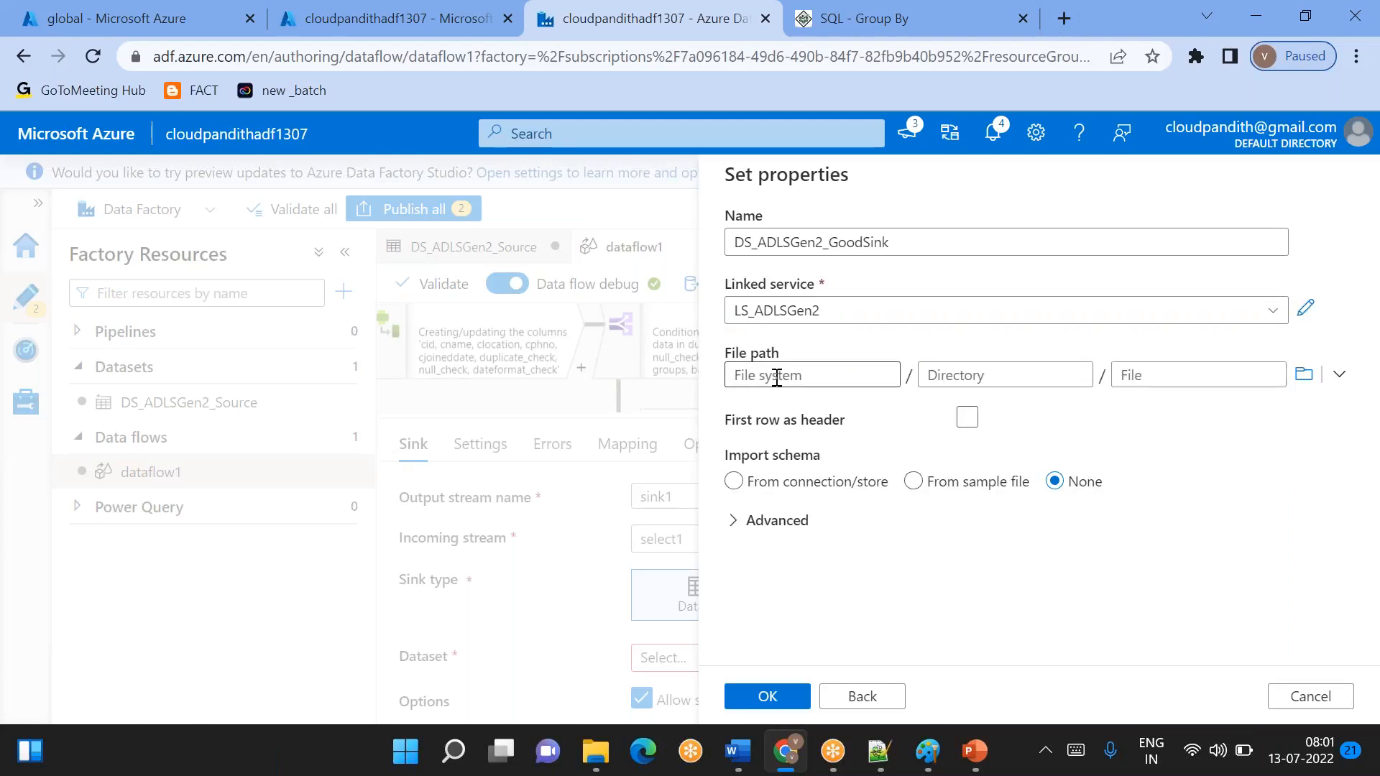
pyautogui.click(913, 245)
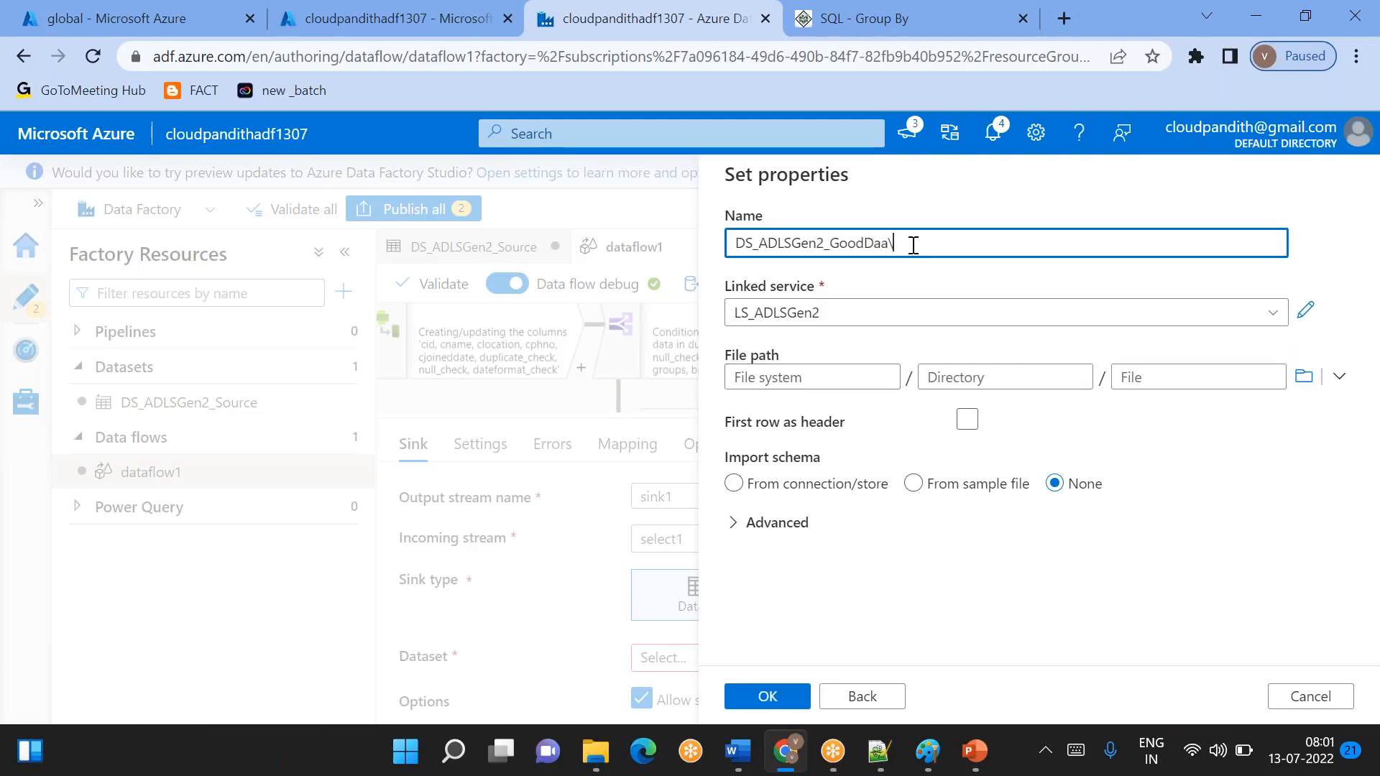
pyautogui.write('Data')
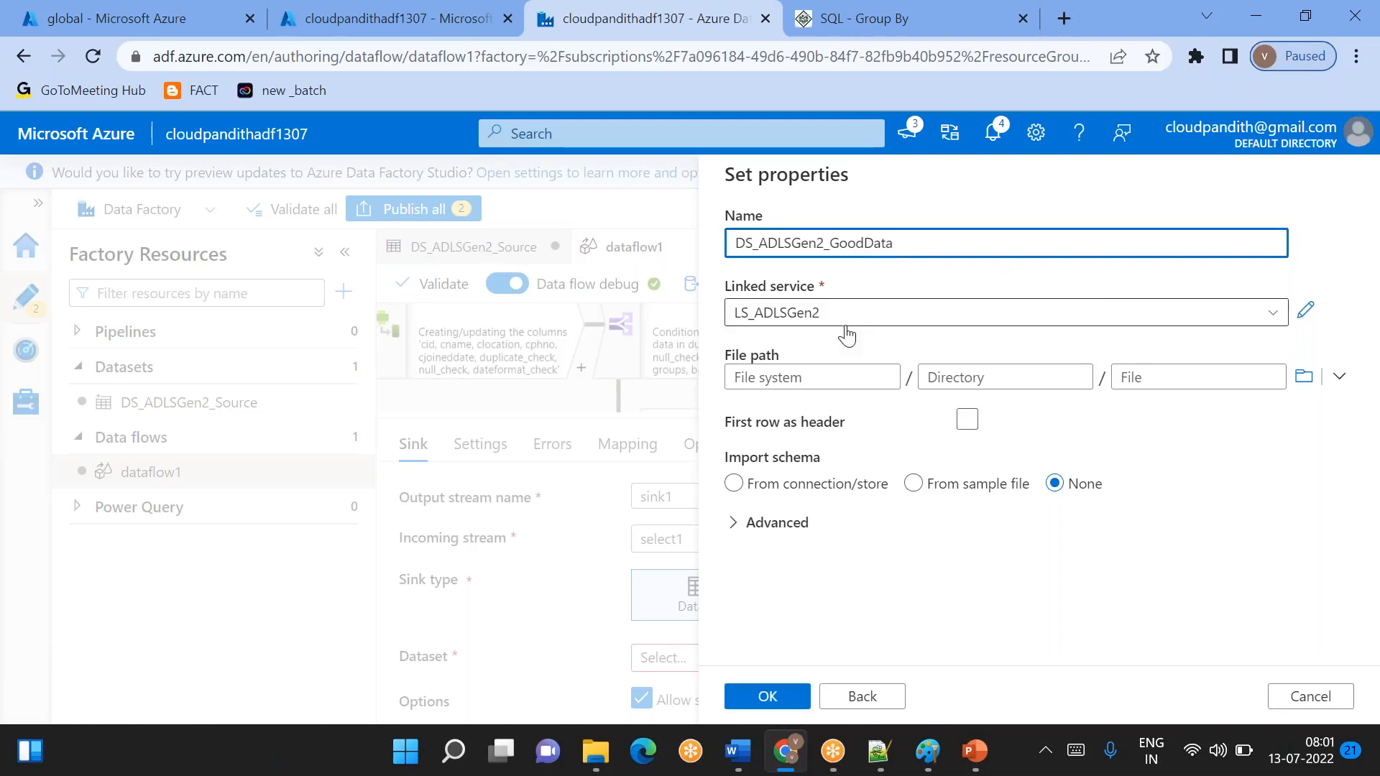
# - Set the dataset's file path to the global file system and the gooddata directory
pyautogui.click(1303, 376)
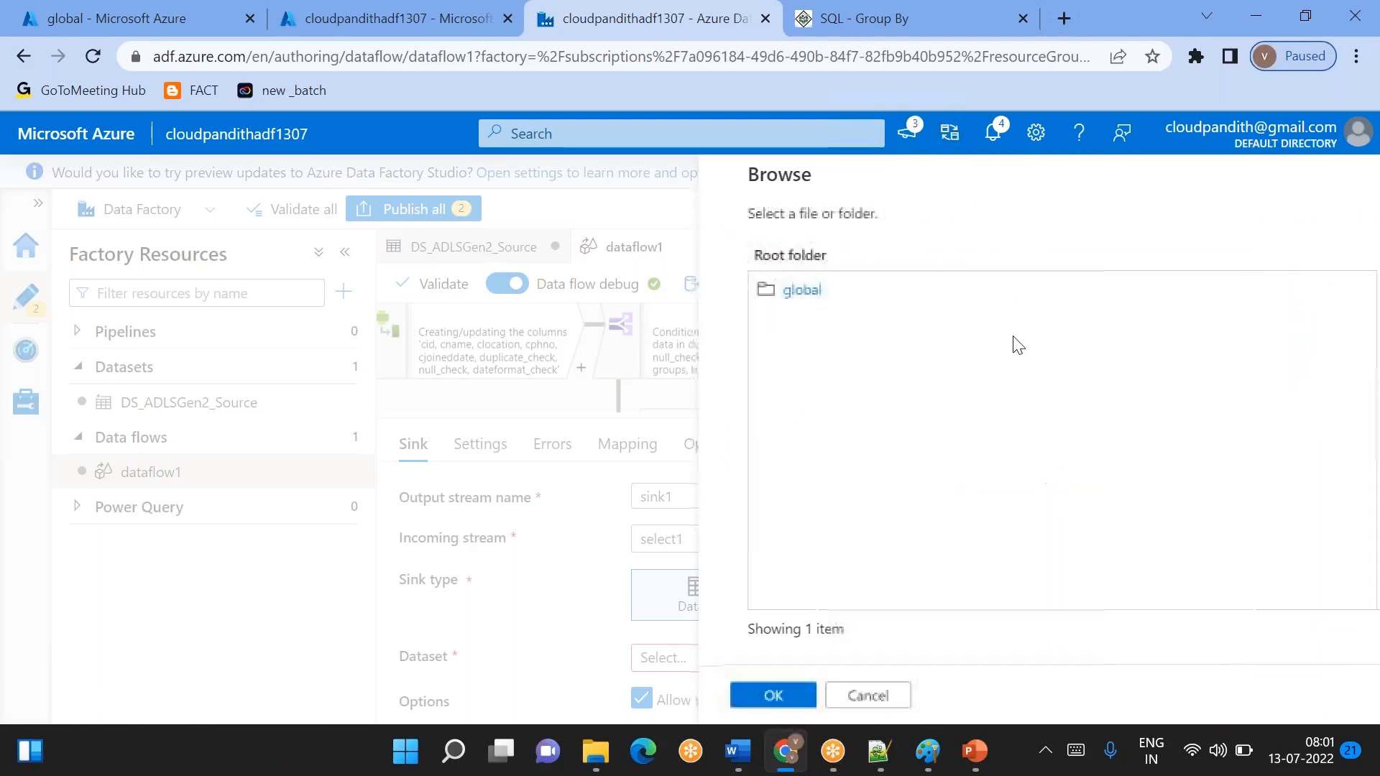
pyautogui.click(799, 301)
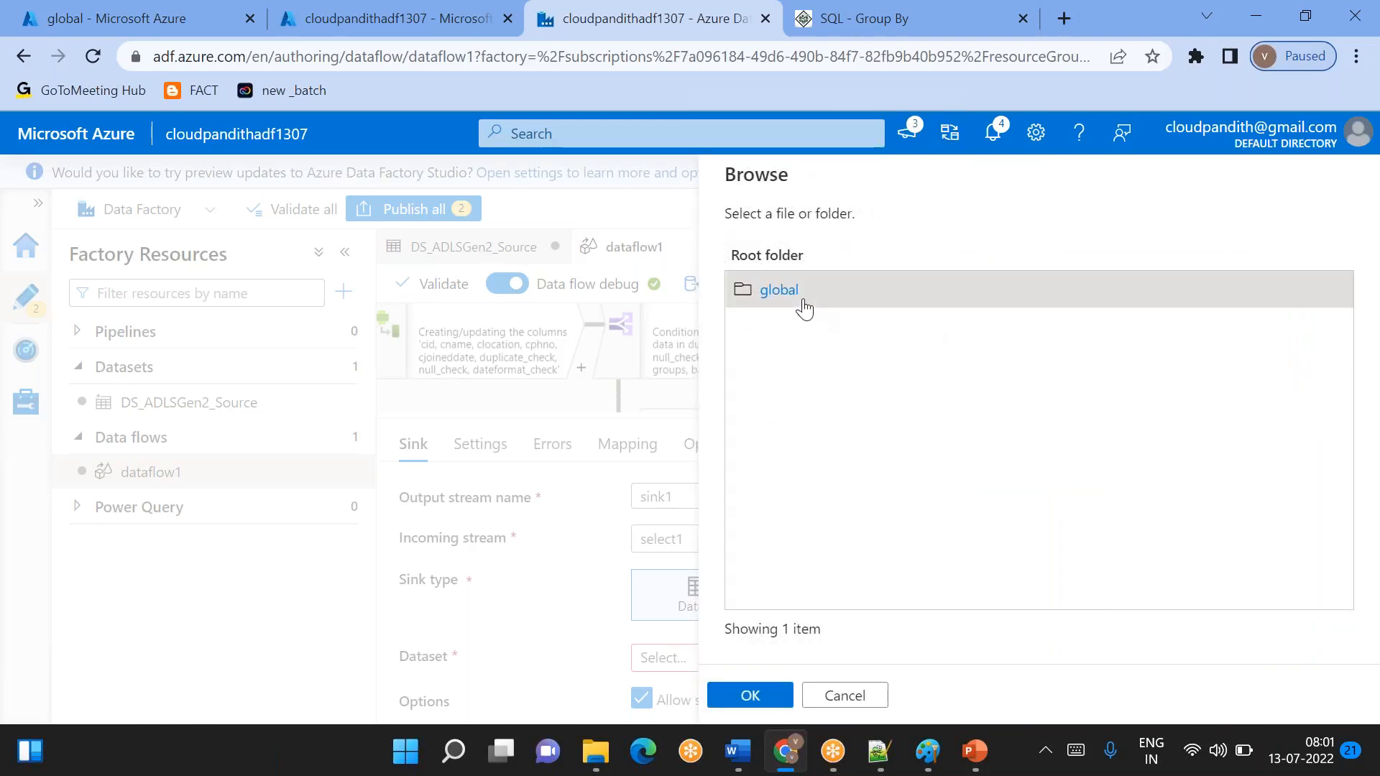
pyautogui.click(750, 696)
pyautogui.click(965, 381)
pyautogui.write('good')
pyautogui.press('BackSpace')
pyautogui.press('BackSpace')
pyautogui.press('BackSpace')
pyautogui.write('ata')
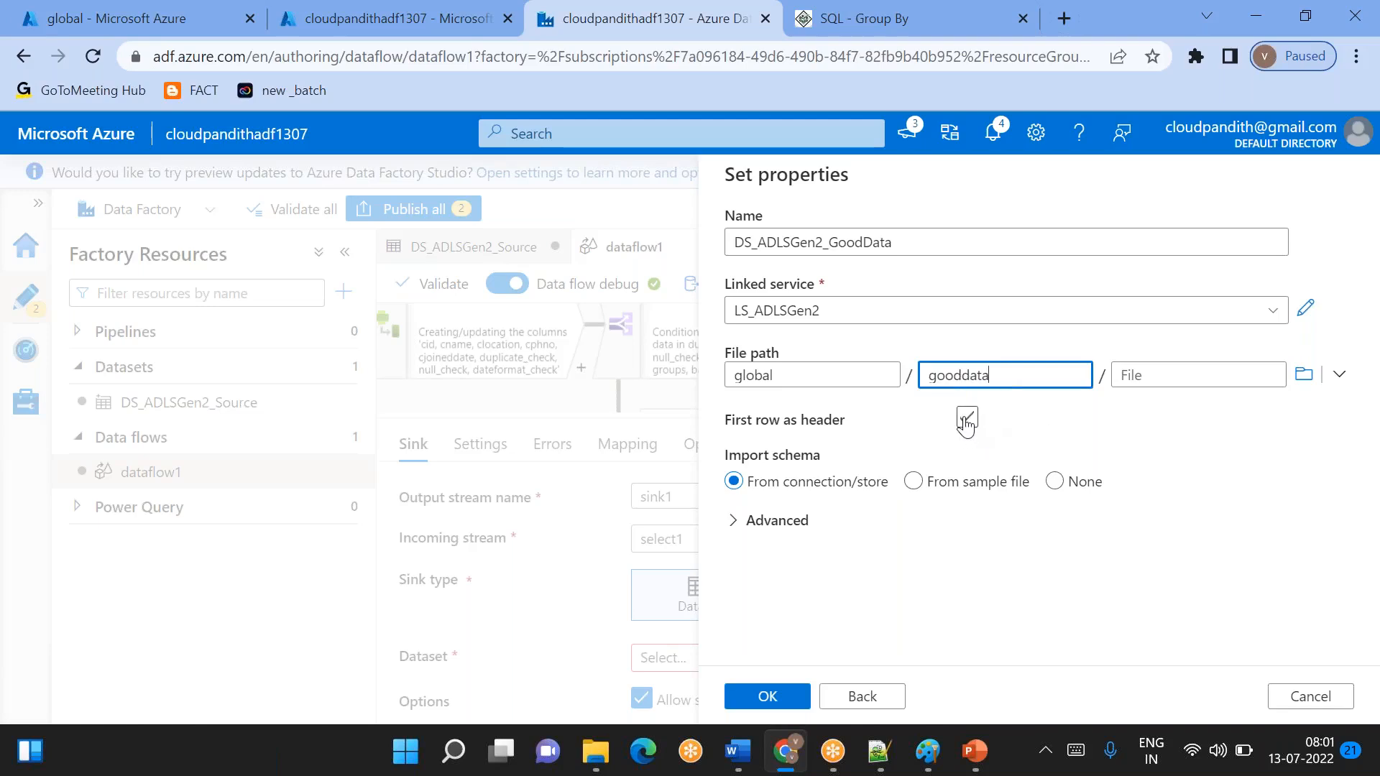
# - Treat the first row as header, set the schema import to None and create the dataset
pyautogui.click(967, 418)
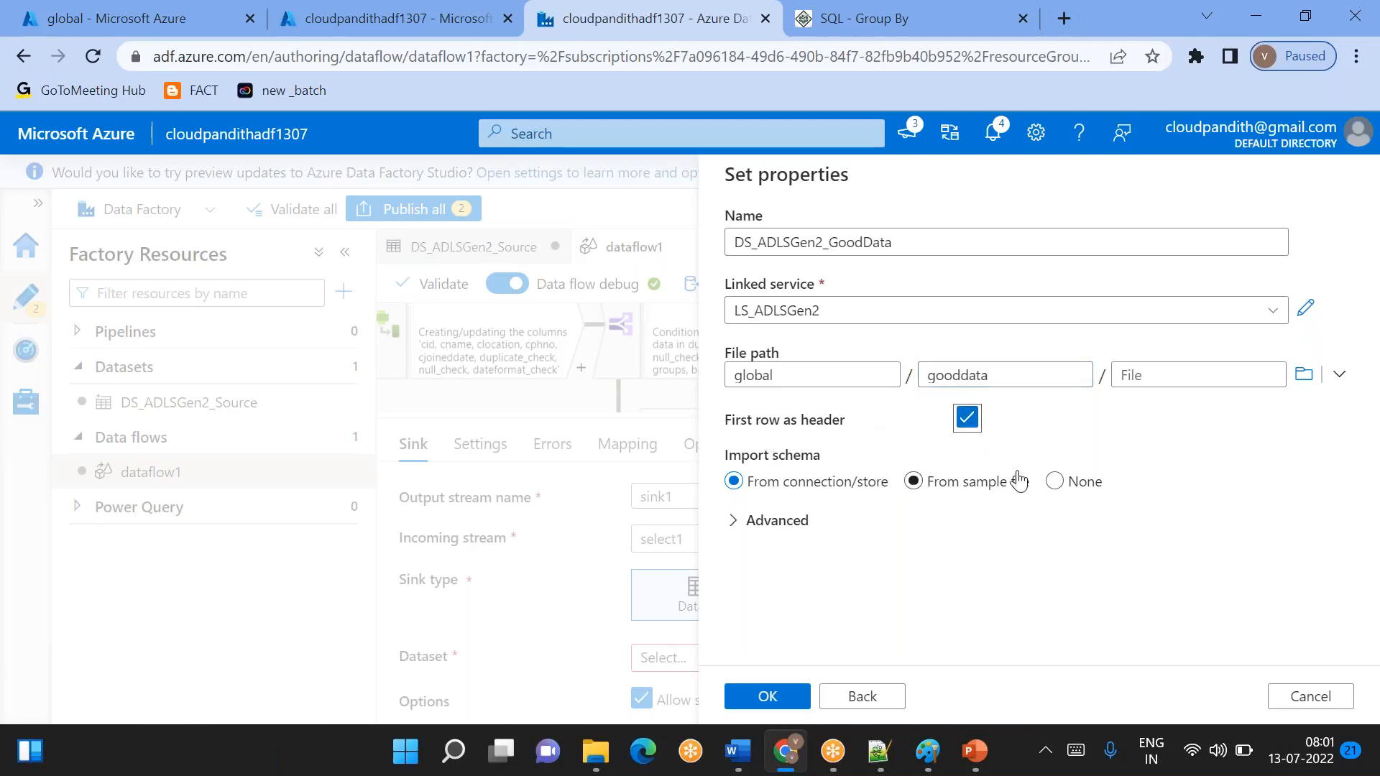
pyautogui.doubleClick(949, 373)
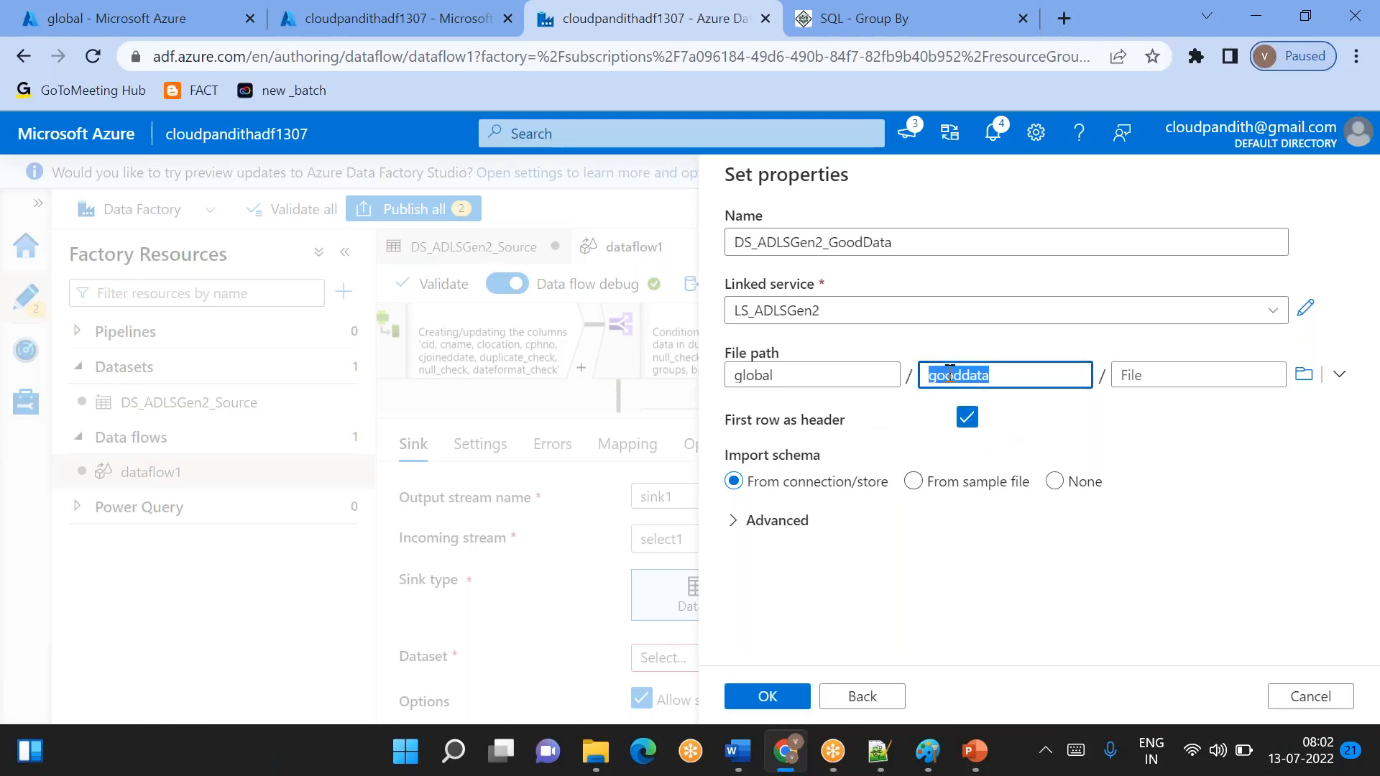
pyautogui.click(1056, 486)
pyautogui.click(790, 703)
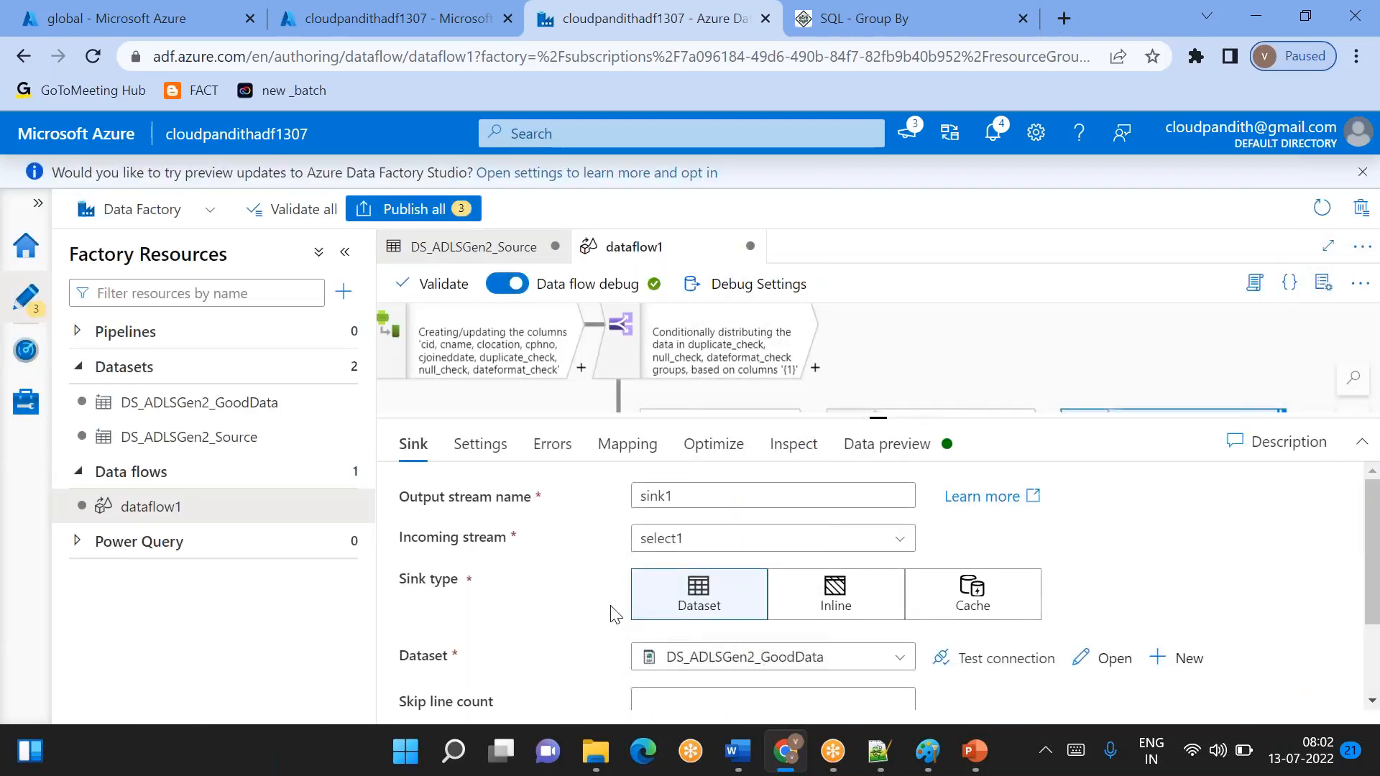
# - Set the file name option of sink1 to Output to single file
pyautogui.scroll(-2, 612, 615)
pyautogui.scroll(2, 614, 611)
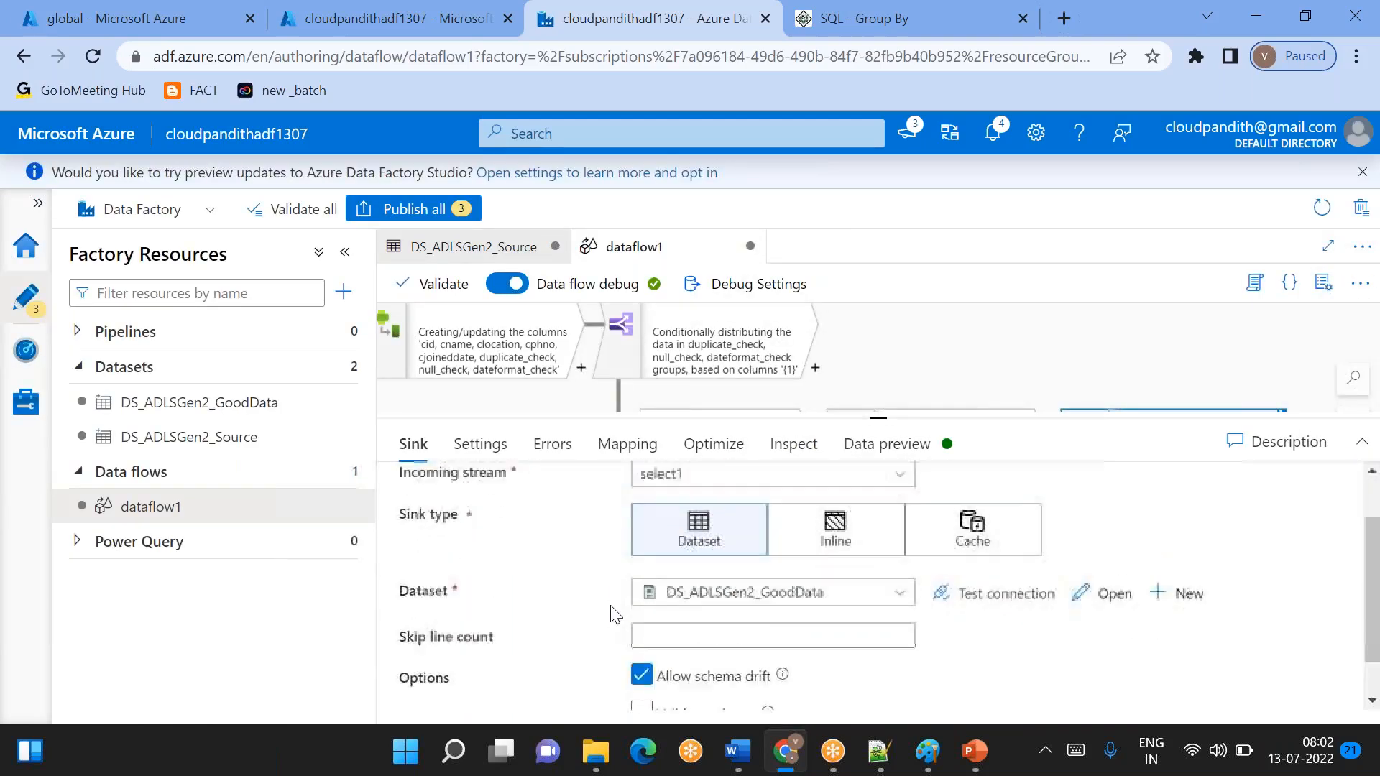
pyautogui.click(511, 458)
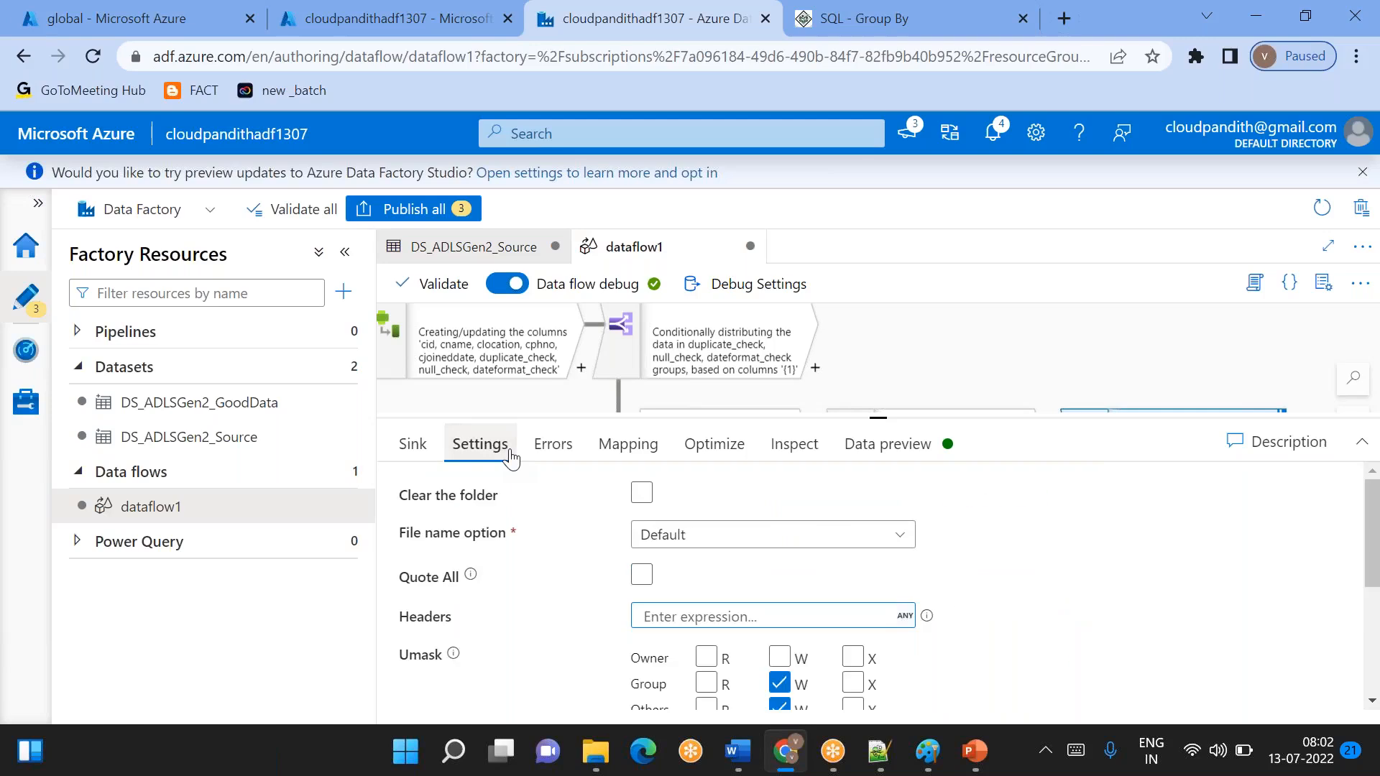
pyautogui.click(725, 547)
pyautogui.scroll(-2, 718, 546)
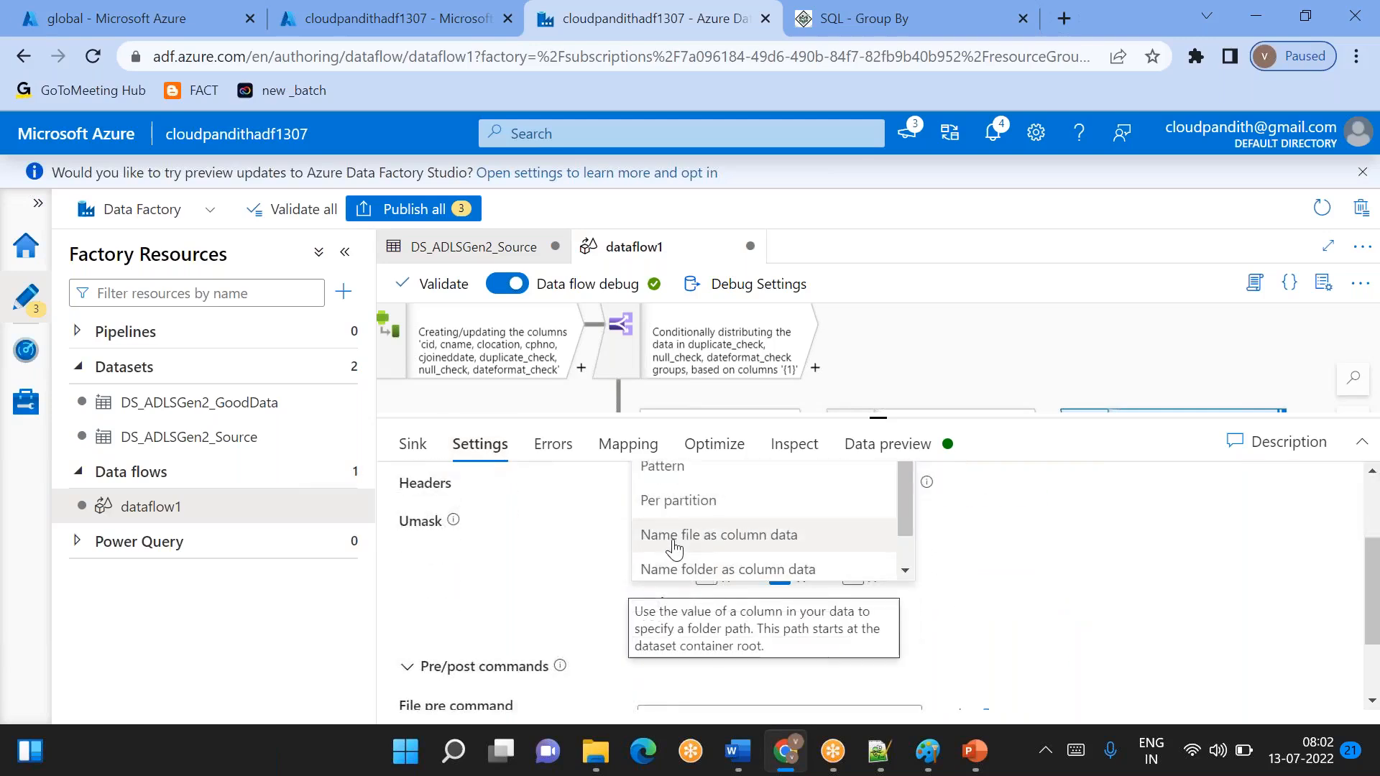
pyautogui.scroll(-1, 672, 546)
pyautogui.scroll(1, 715, 539)
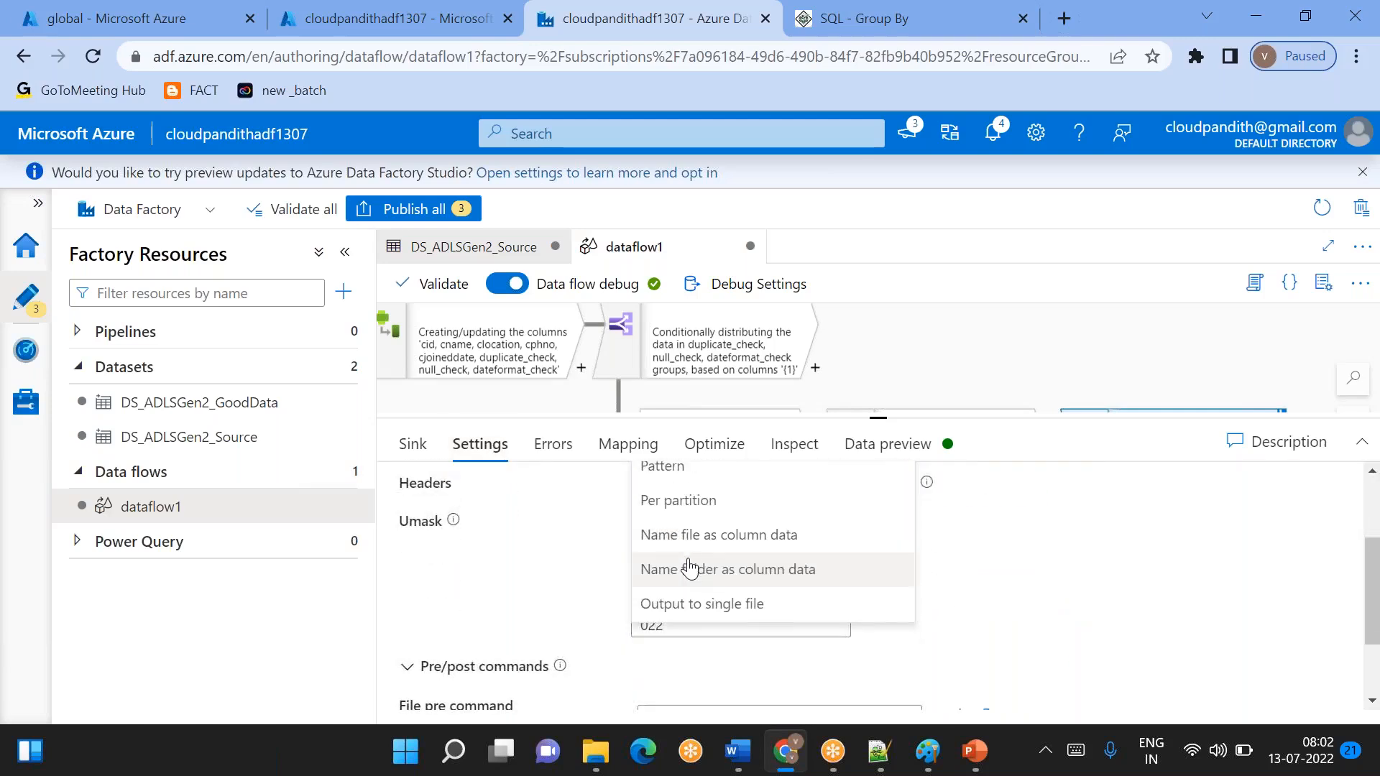
pyautogui.scroll(-1, 676, 608)
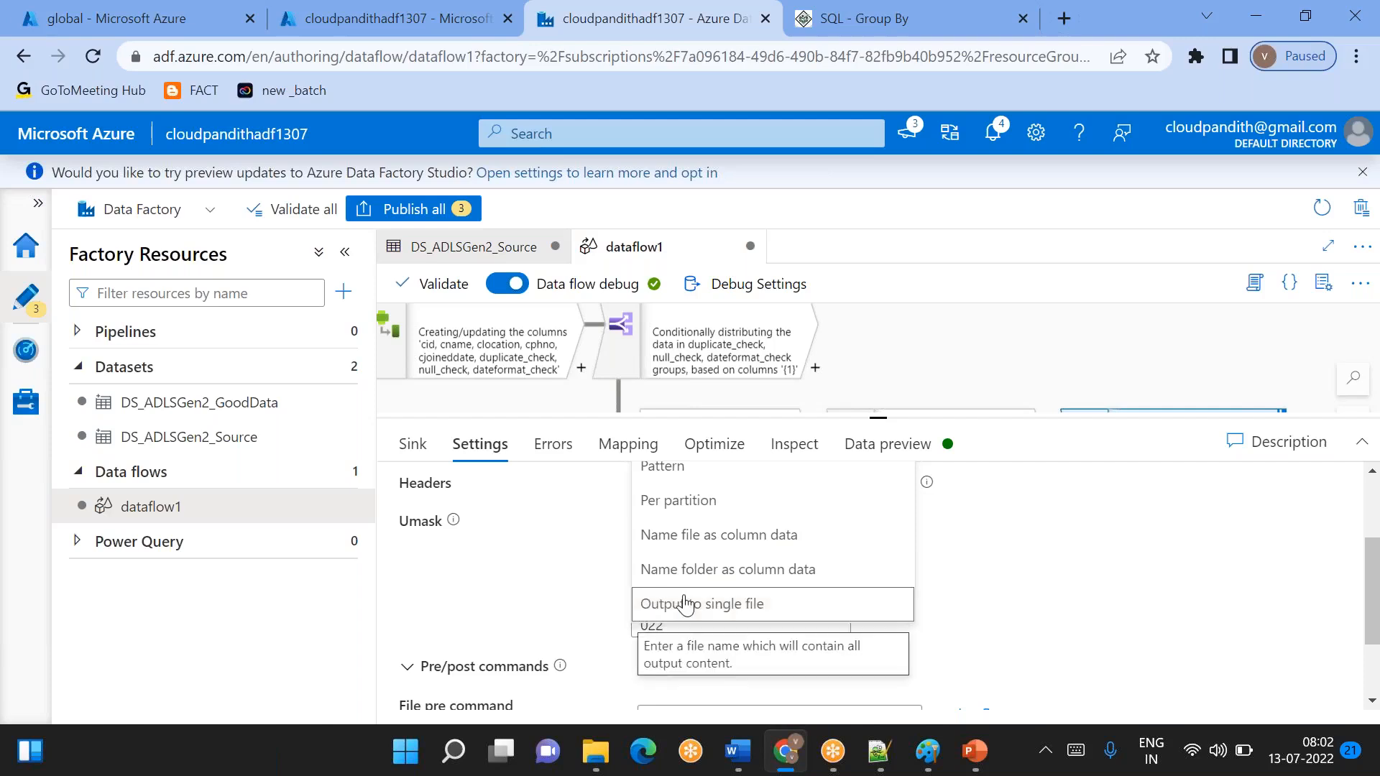
pyautogui.click(686, 602)
pyautogui.scroll(3, 696, 560)
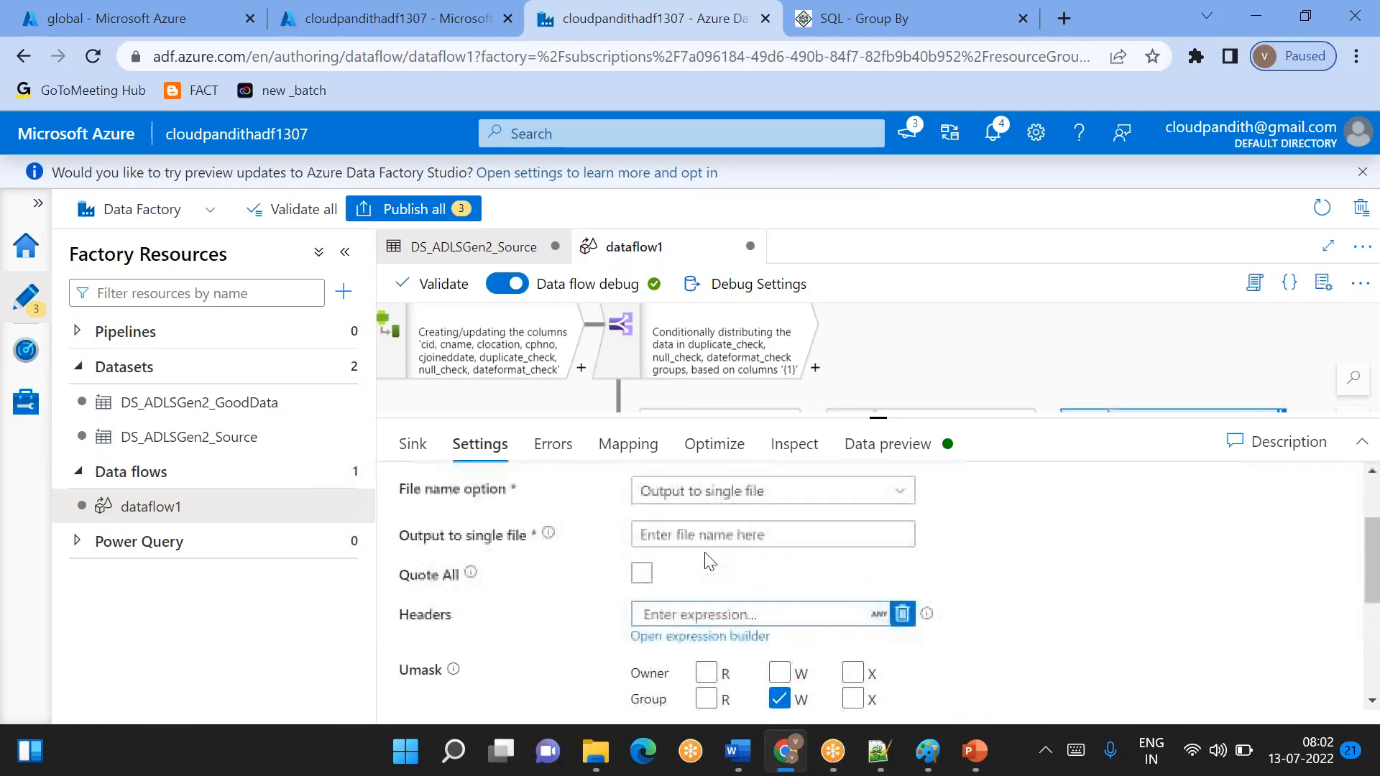
# - Name the sink's single output file refineddata.csv and apply single partitioning
pyautogui.click(660, 576)
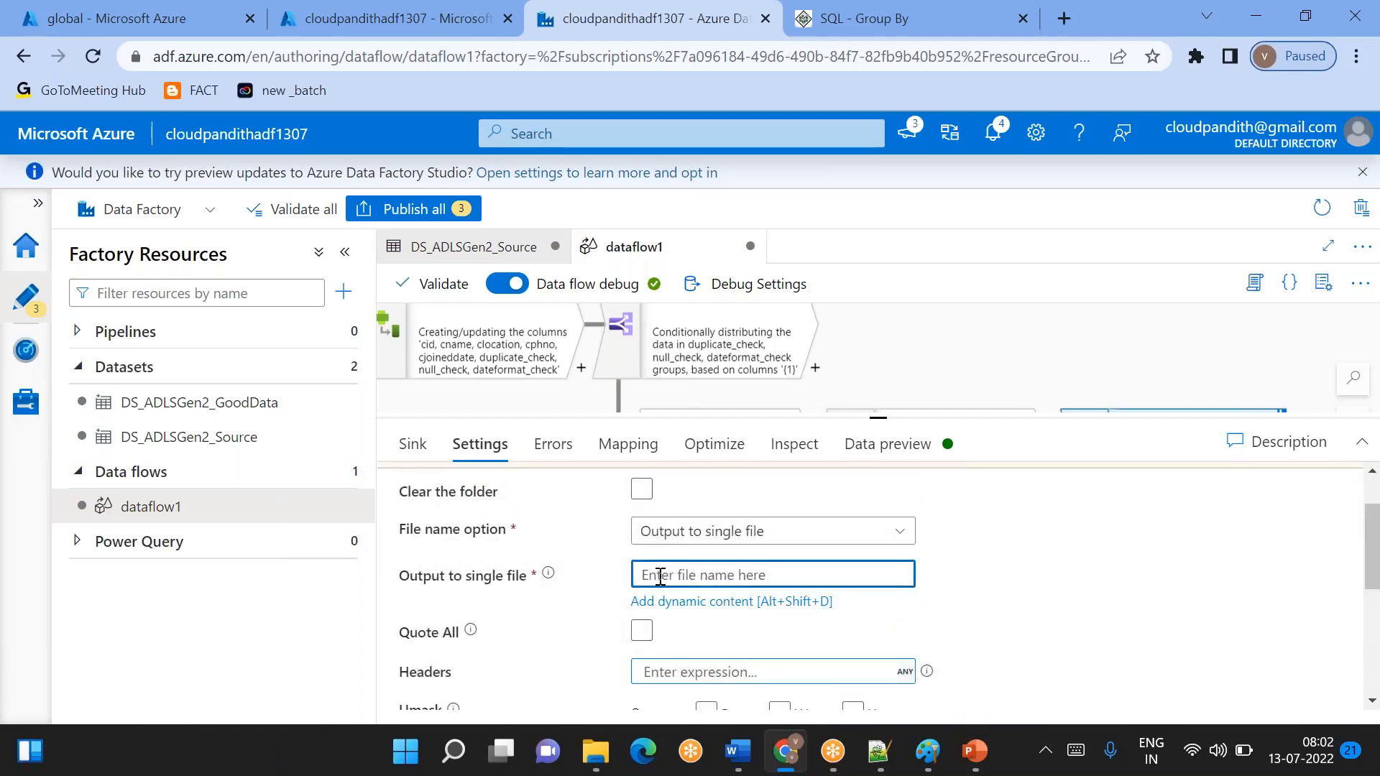
pyautogui.write('output')
pyautogui.press('BackSpace')
pyautogui.press('BackSpace')
pyautogui.press('BackSpace')
pyautogui.press('BackSpace')
pyautogui.press('BackSpace')
pyautogui.write('good')
pyautogui.write('data')
pyautogui.hotkey('ctrl', 'a')
pyautogui.press('BackSpace')
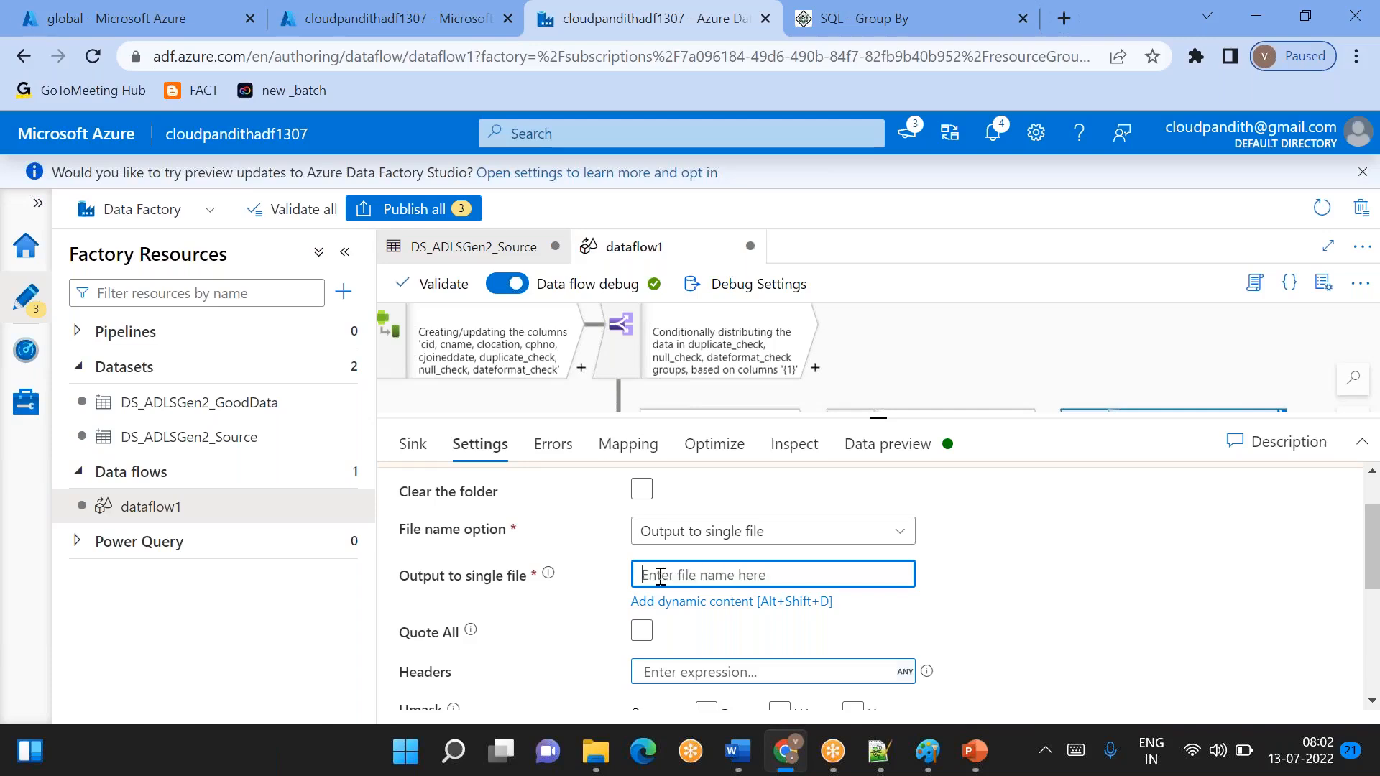
pyautogui.write('refineddata')
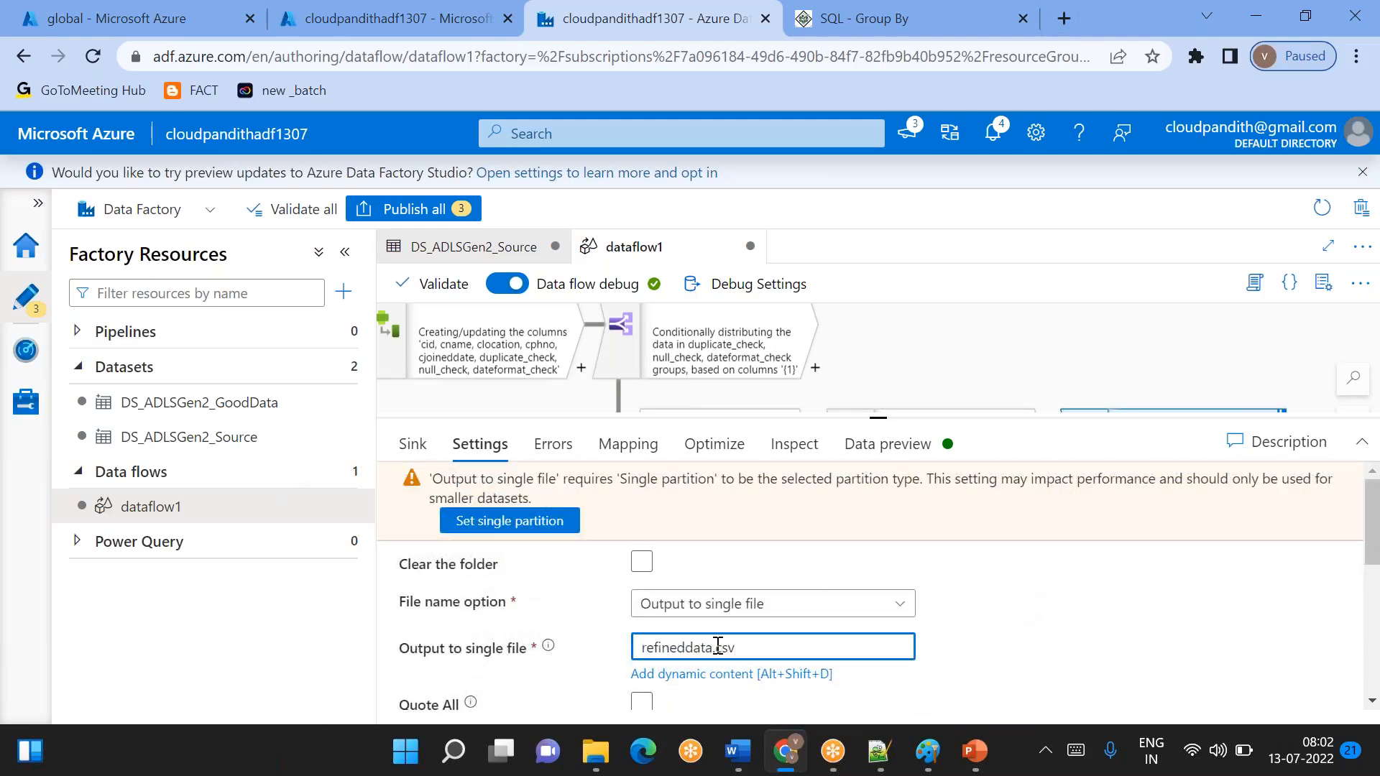
pyautogui.click(511, 523)
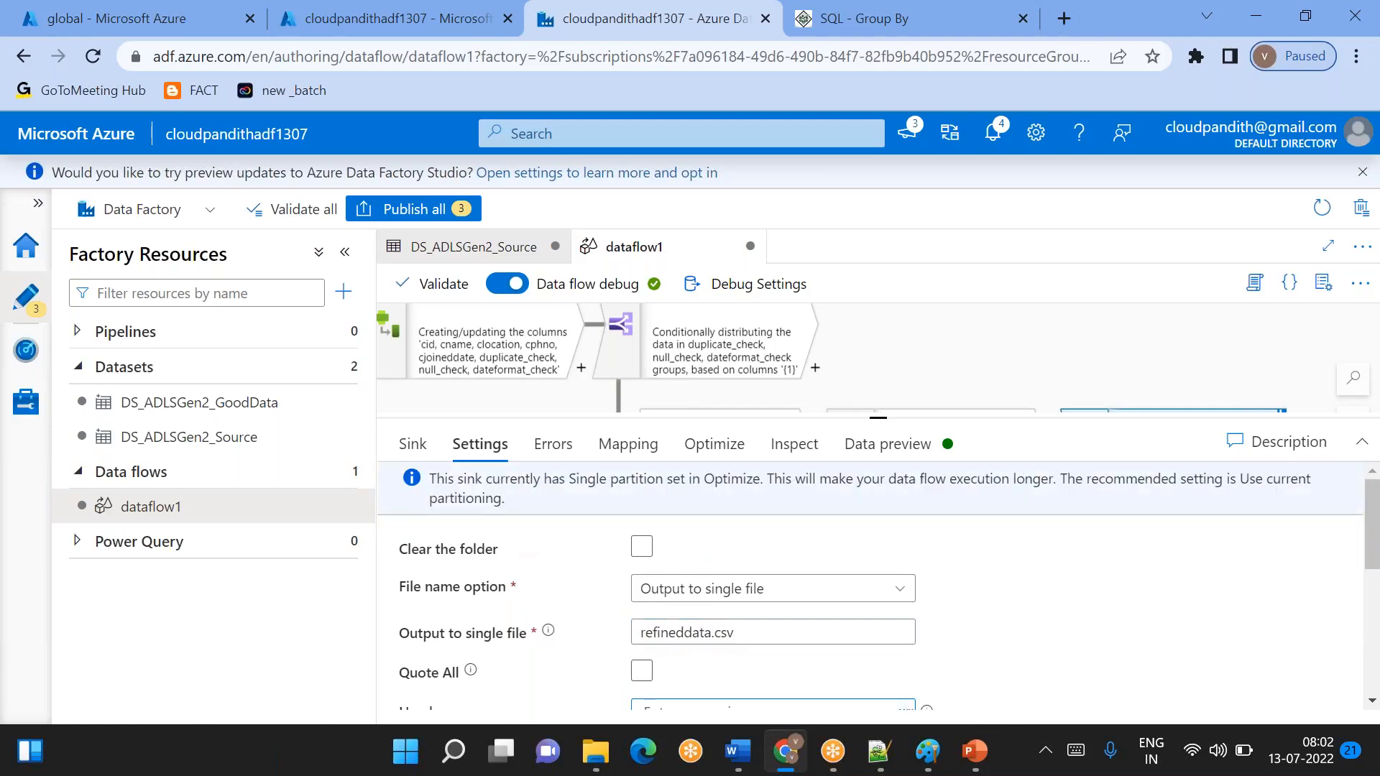
pyautogui.click(714, 445)
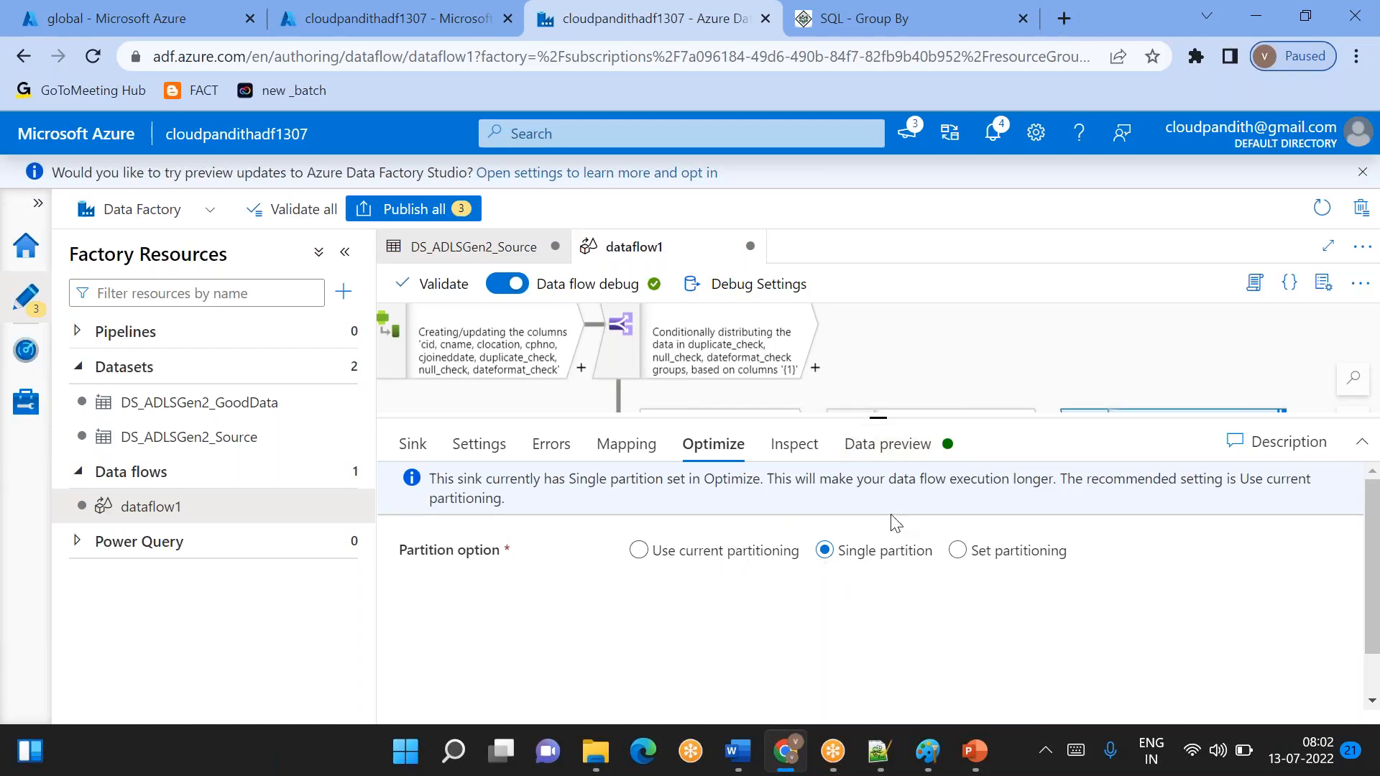
# - Preview the conditional split's GoodData and BadData output streams, examining the duplicate, null and date format check columns
pyautogui.moveTo(877, 418); pyautogui.dragTo(877, 544)
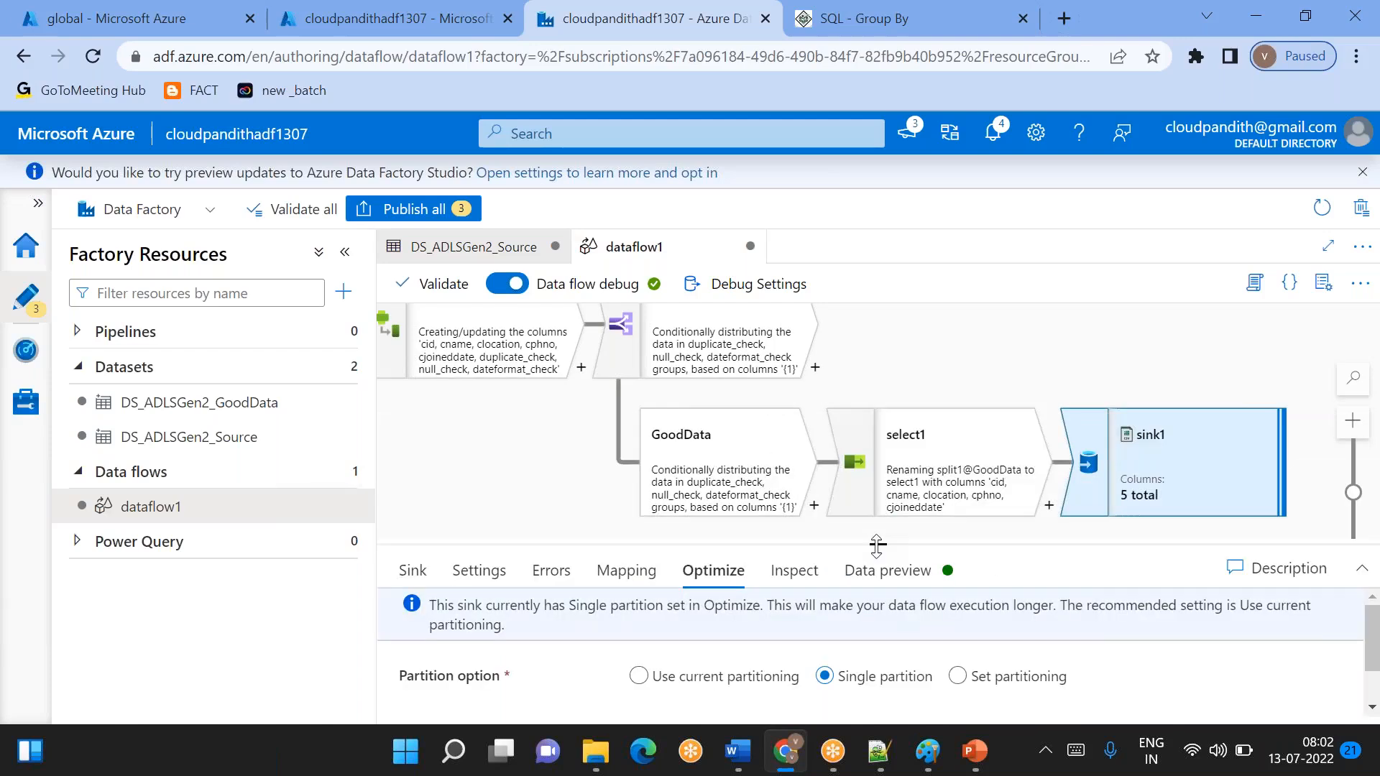
pyautogui.moveTo(967, 375); pyautogui.dragTo(946, 420)
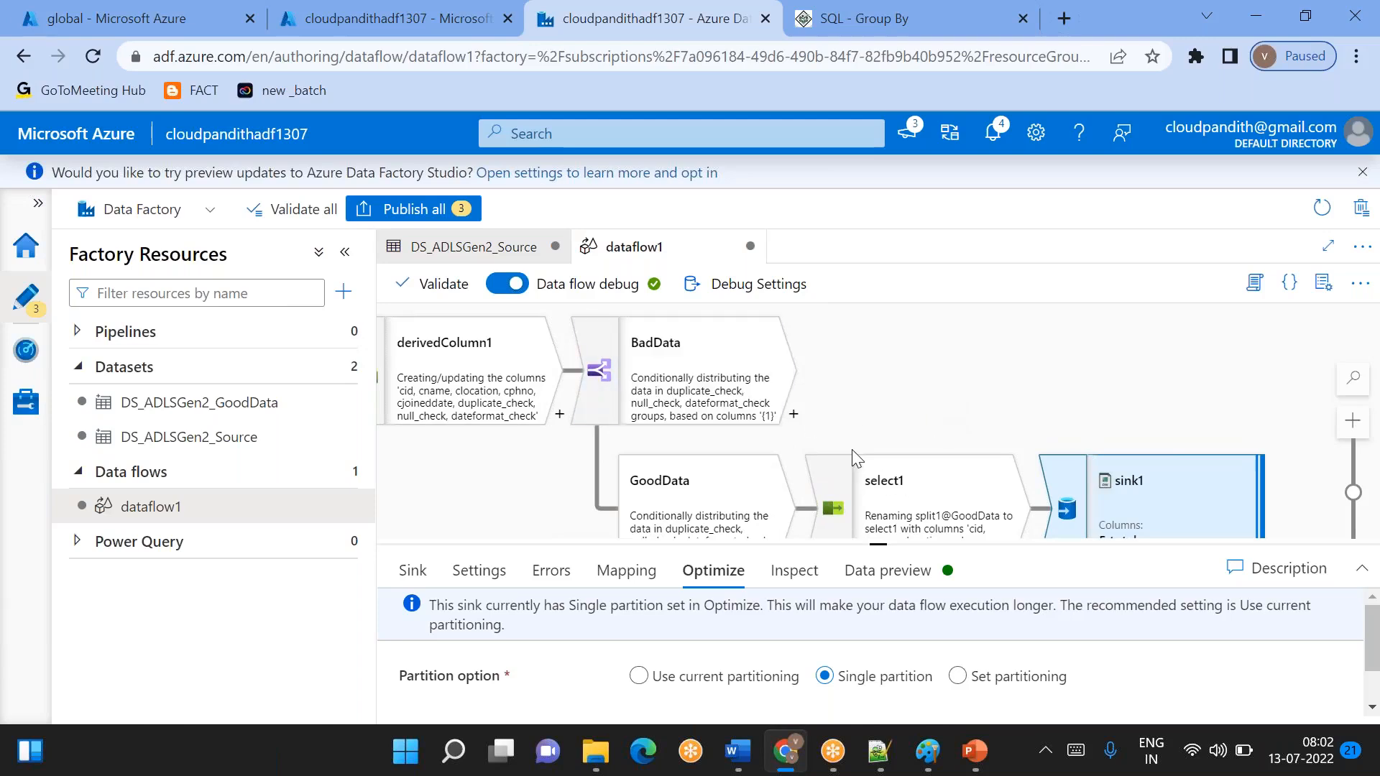
pyautogui.click(720, 381)
pyautogui.moveTo(882, 546); pyautogui.dragTo(876, 363)
pyautogui.hscroll(5, 1079, 601)
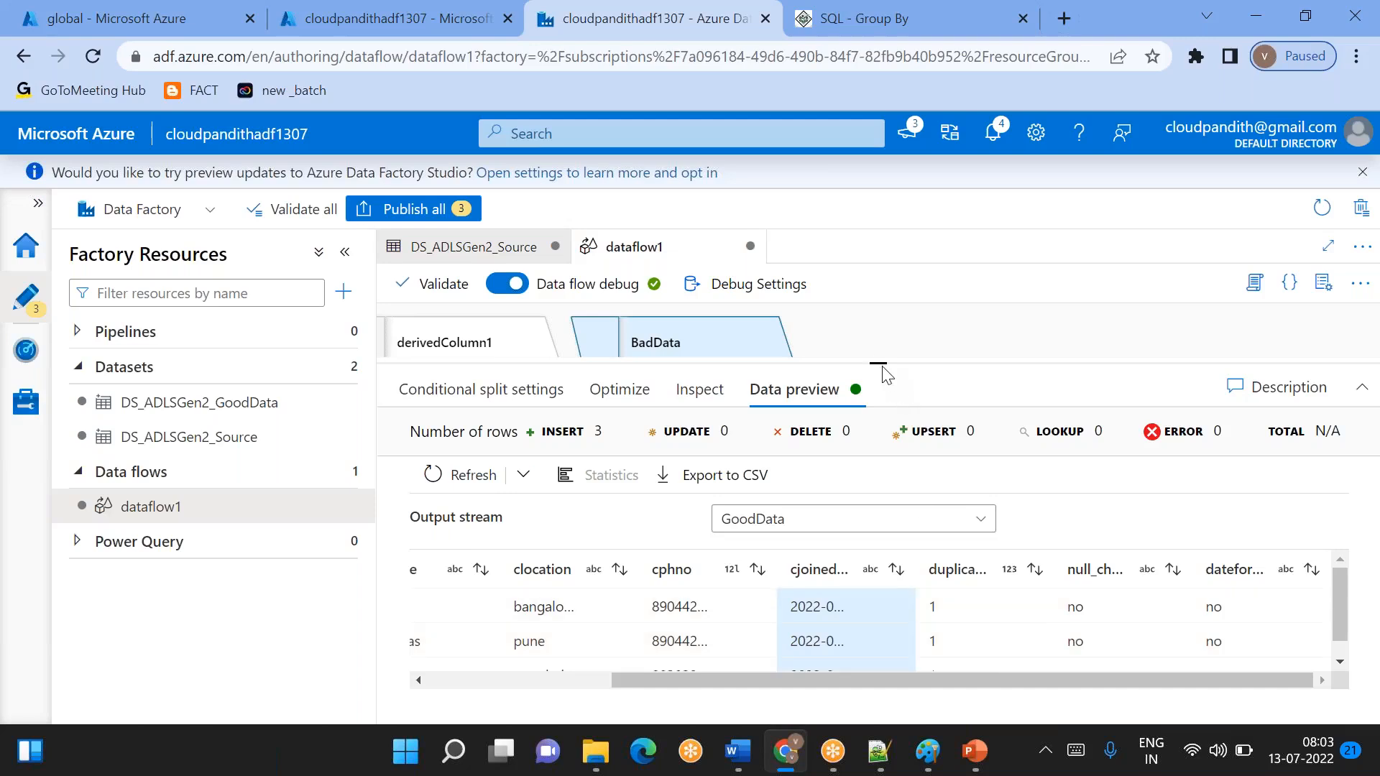
pyautogui.moveTo(880, 361)
pyautogui.mouseDown()
pyautogui.moveTo(879, 426)
pyautogui.moveTo(880, 345)
pyautogui.mouseUp()
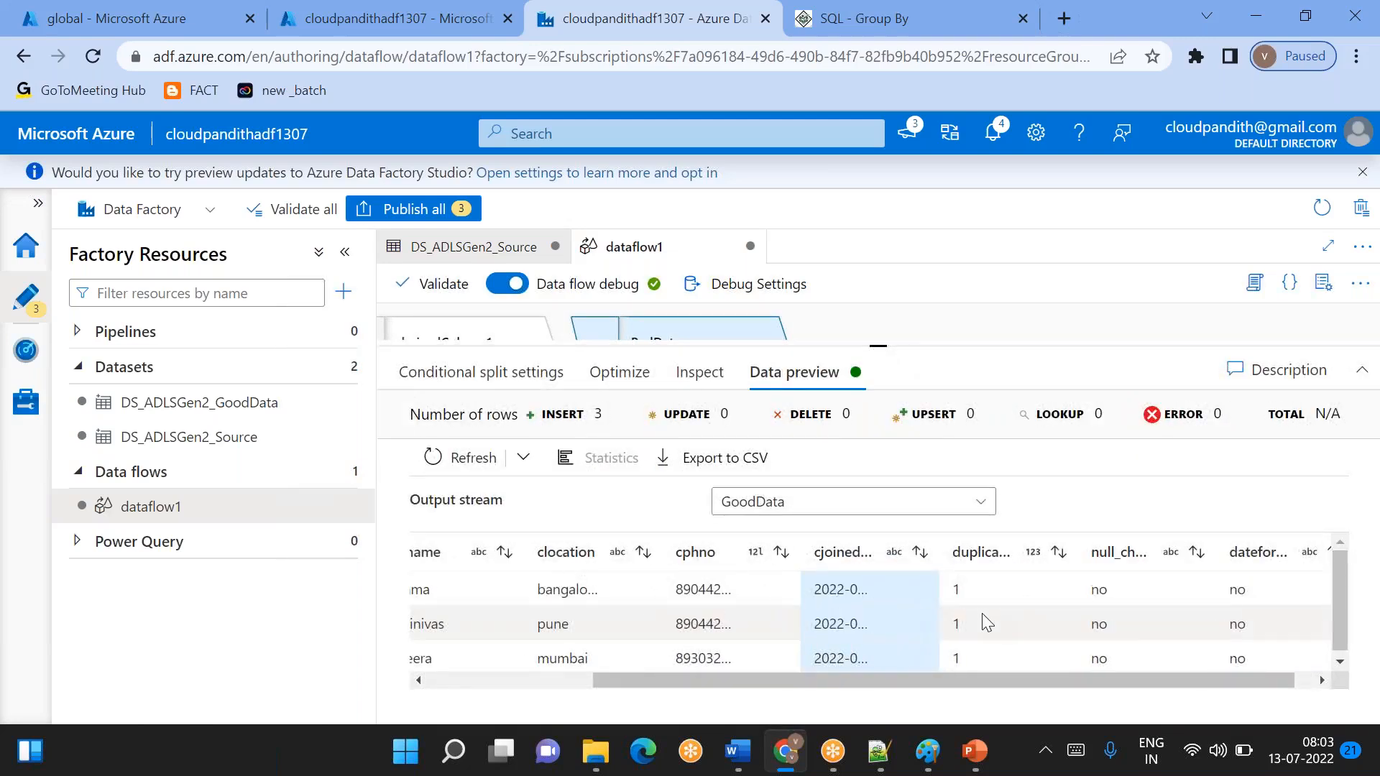
pyautogui.click(1114, 631)
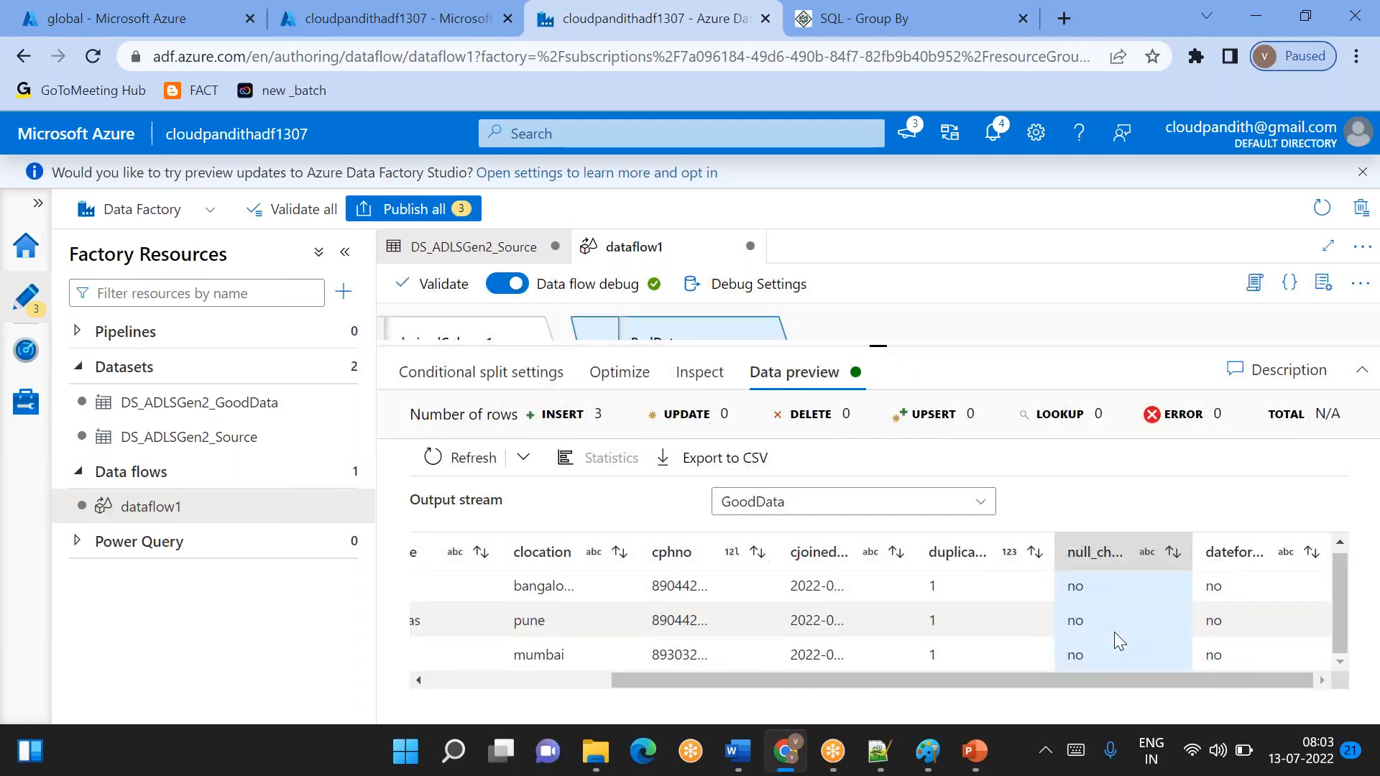
pyautogui.click(905, 503)
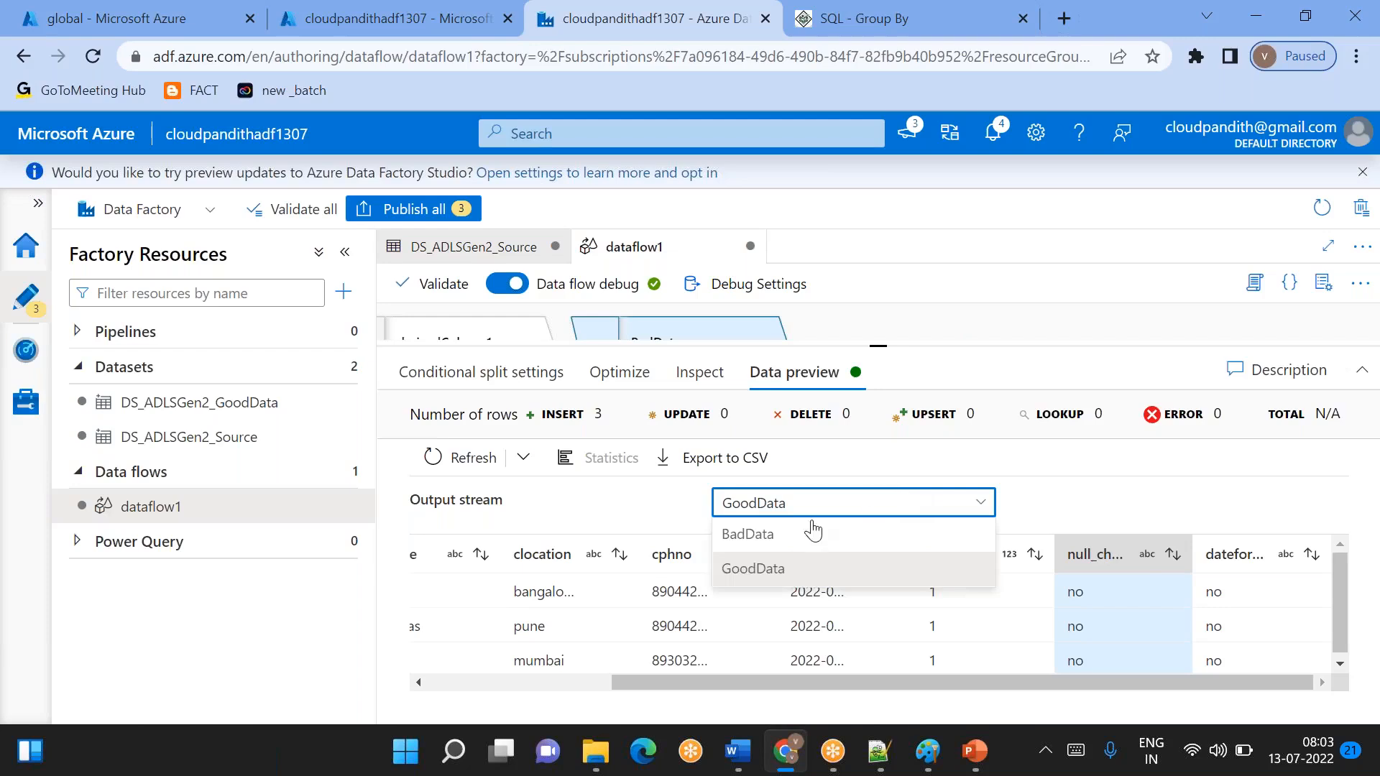
pyautogui.click(768, 538)
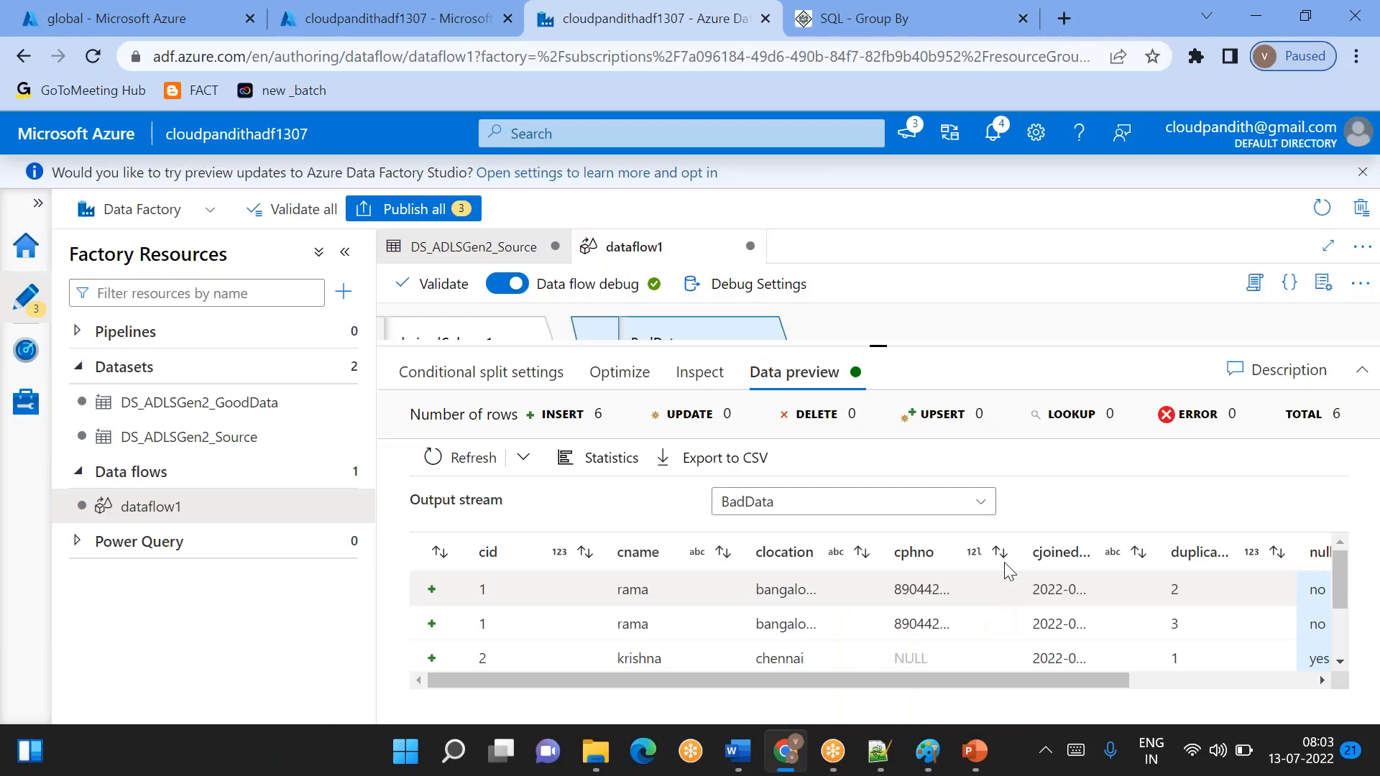
# - Add a Derived Column transformation to the BadData stream and name its column reject_reason
pyautogui.moveTo(889, 347); pyautogui.dragTo(878, 454)
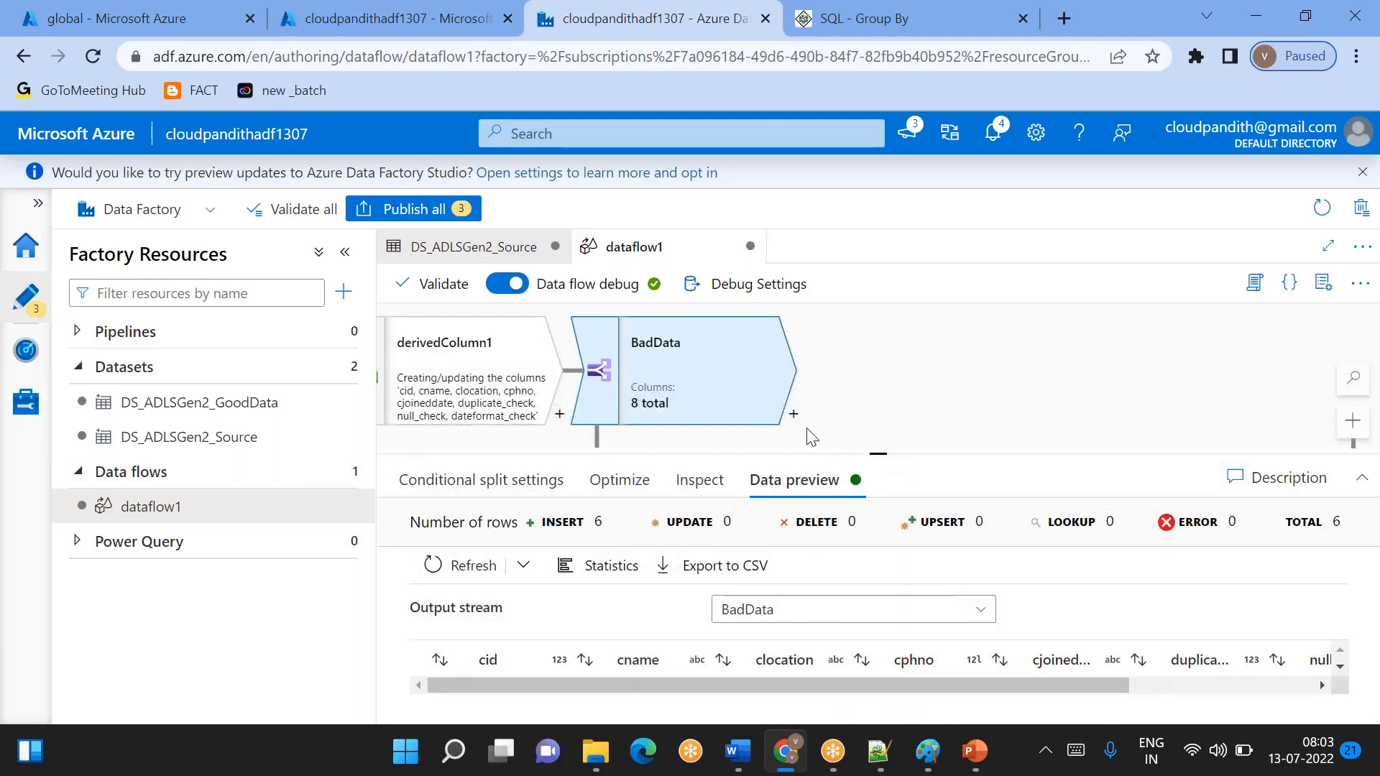
pyautogui.click(794, 415)
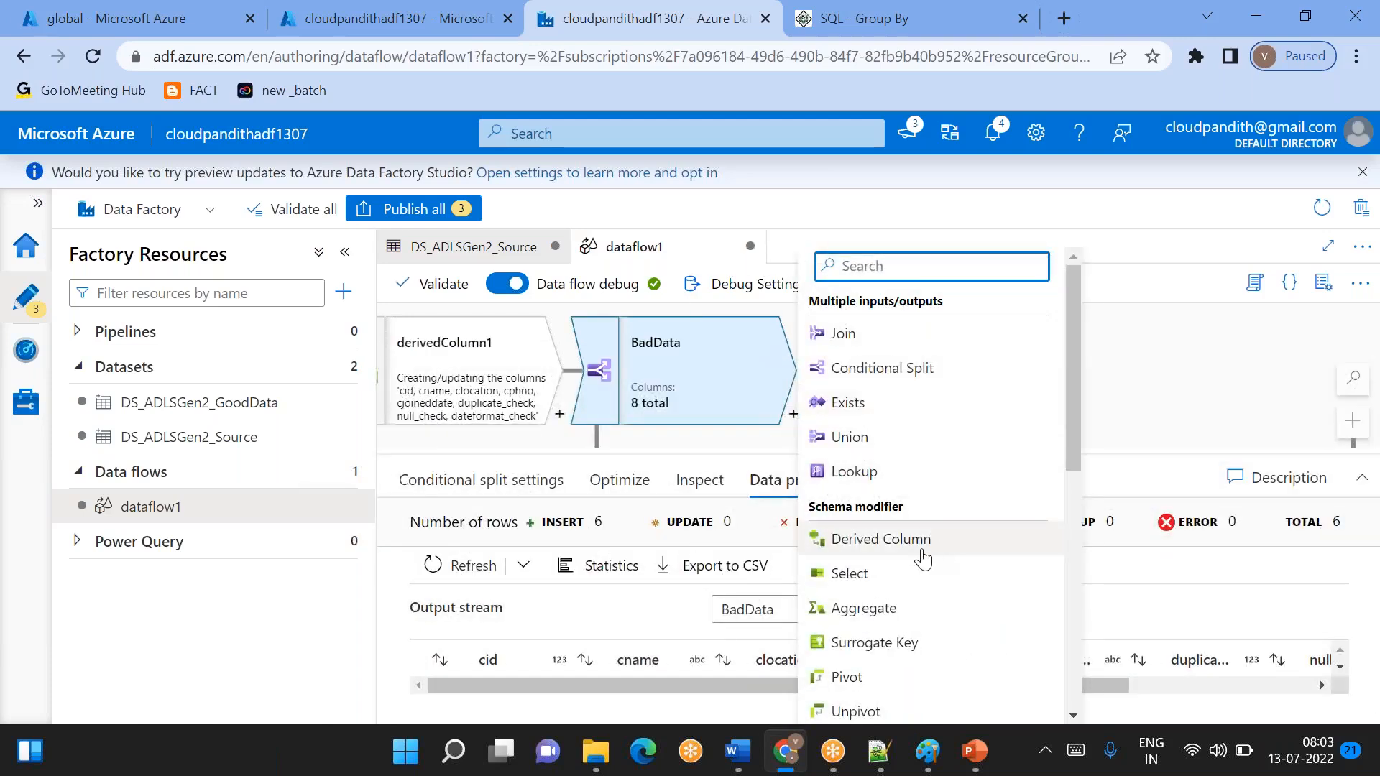
pyautogui.click(880, 539)
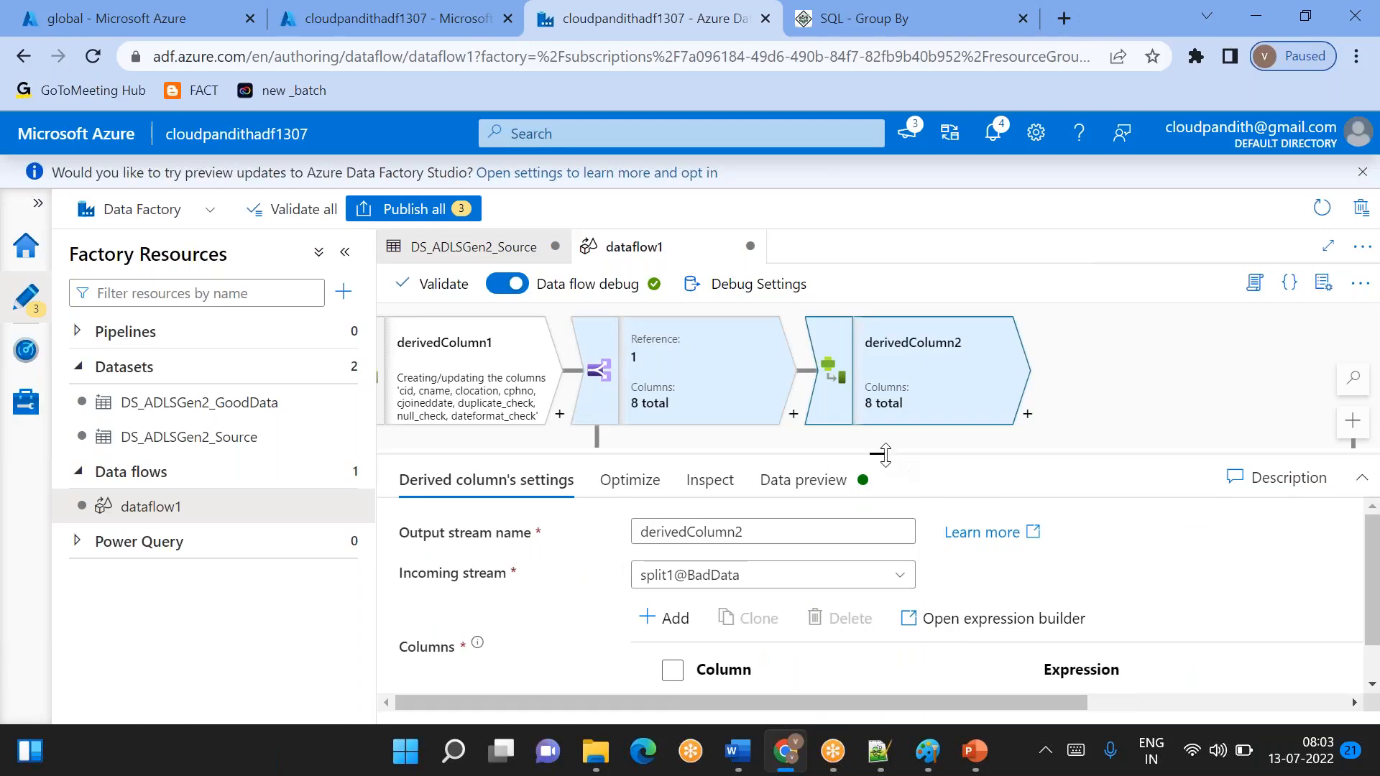
pyautogui.moveTo(883, 453); pyautogui.dragTo(878, 356)
pyautogui.click(705, 613)
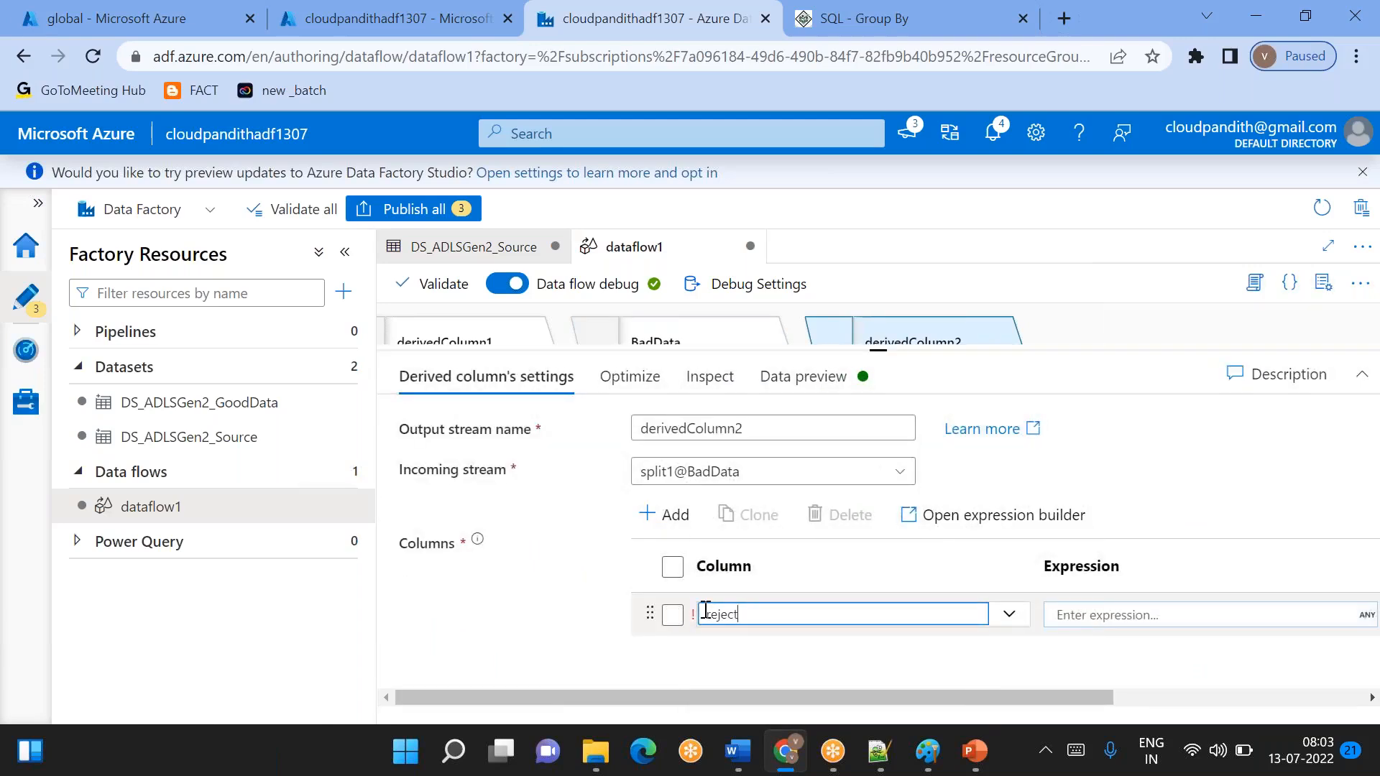
pyautogui.write('reject_reason')
# - Start the reject_reason expression in the expression builder with an iif function whose condition is duplicate_check>1
pyautogui.click(1075, 616)
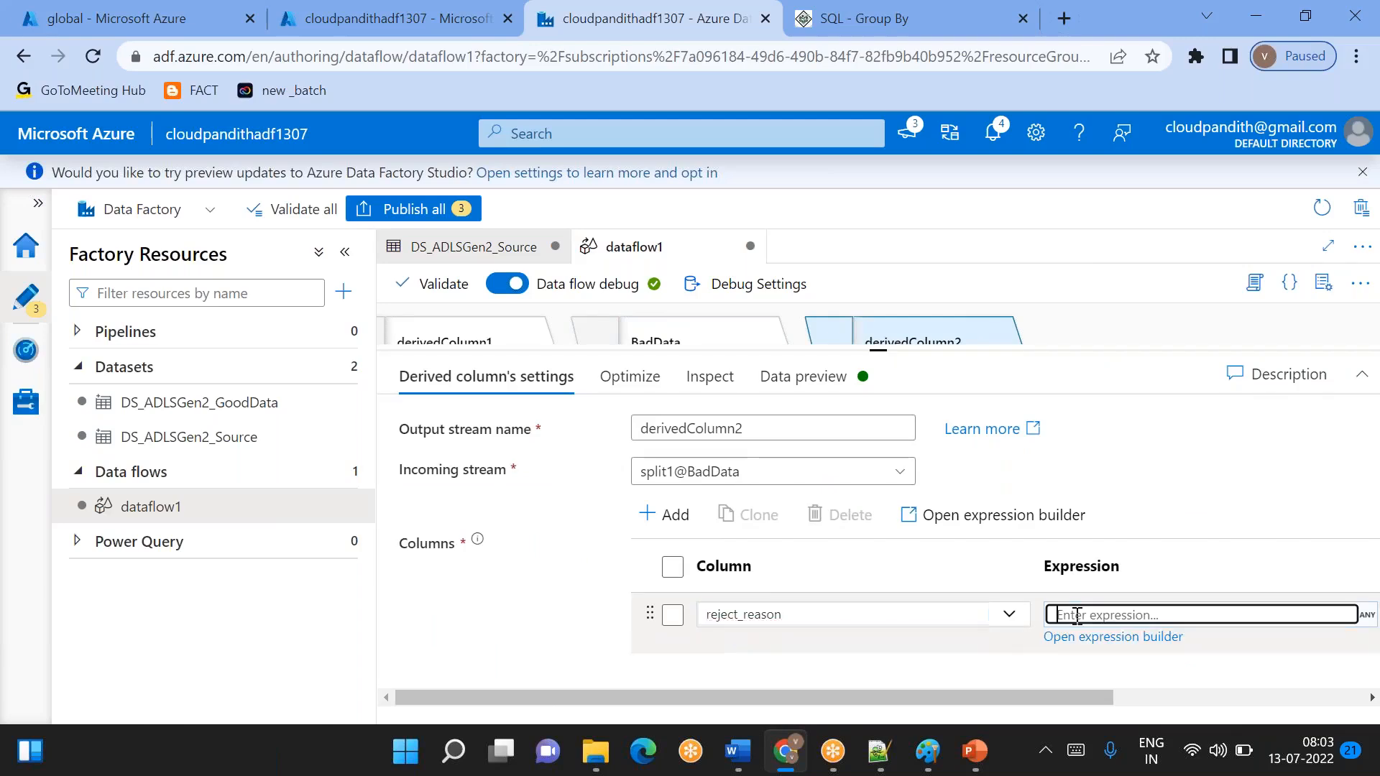
pyautogui.click(1112, 638)
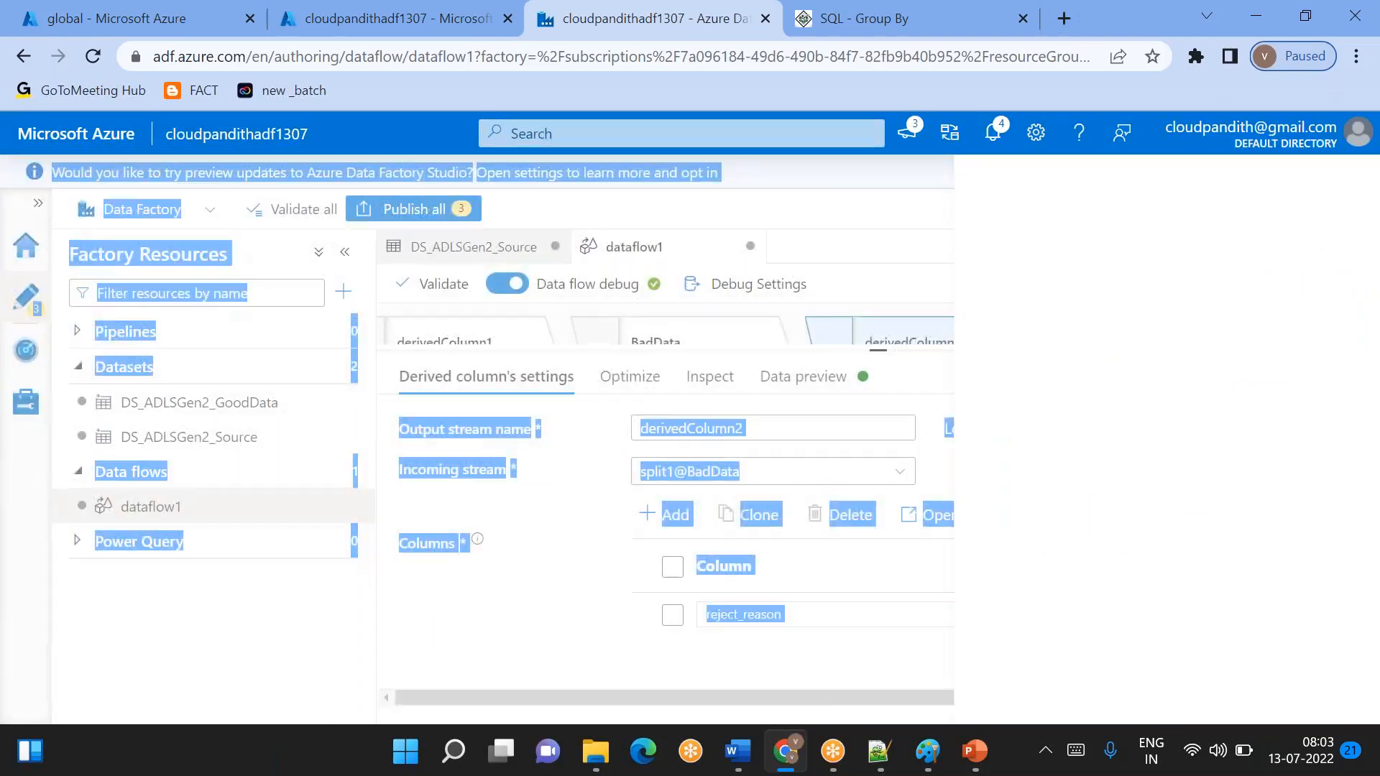
pyautogui.moveTo(874, 410); pyautogui.dragTo(877, 467)
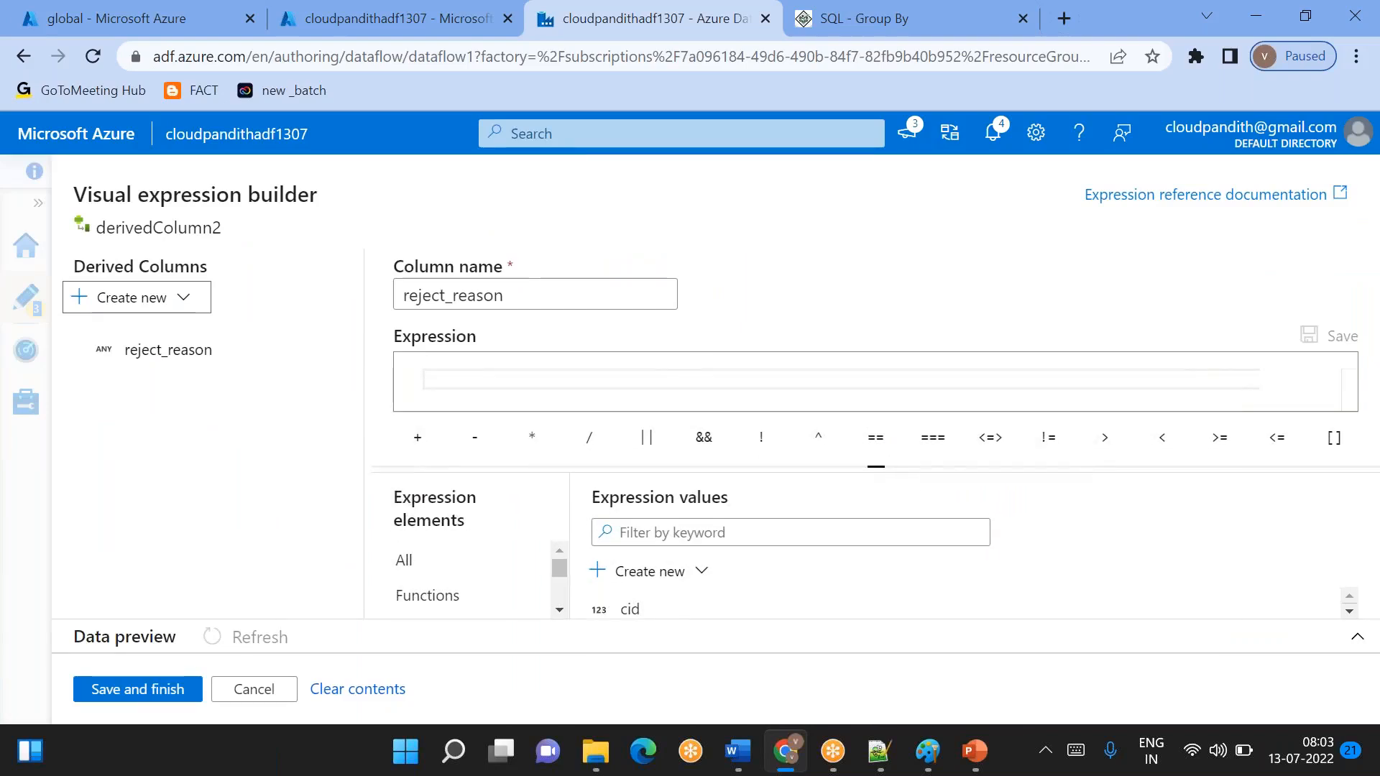
pyautogui.click(638, 373)
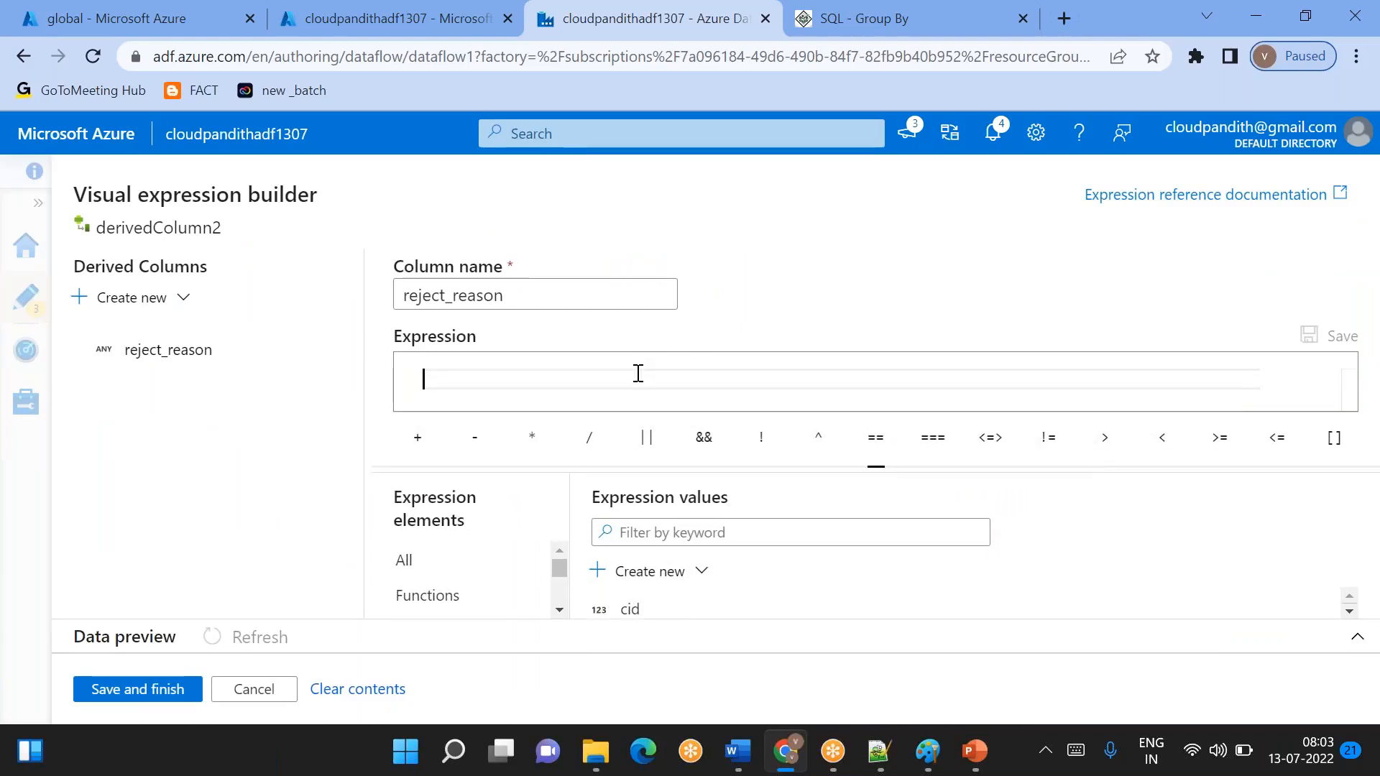
pyautogui.write('ii')
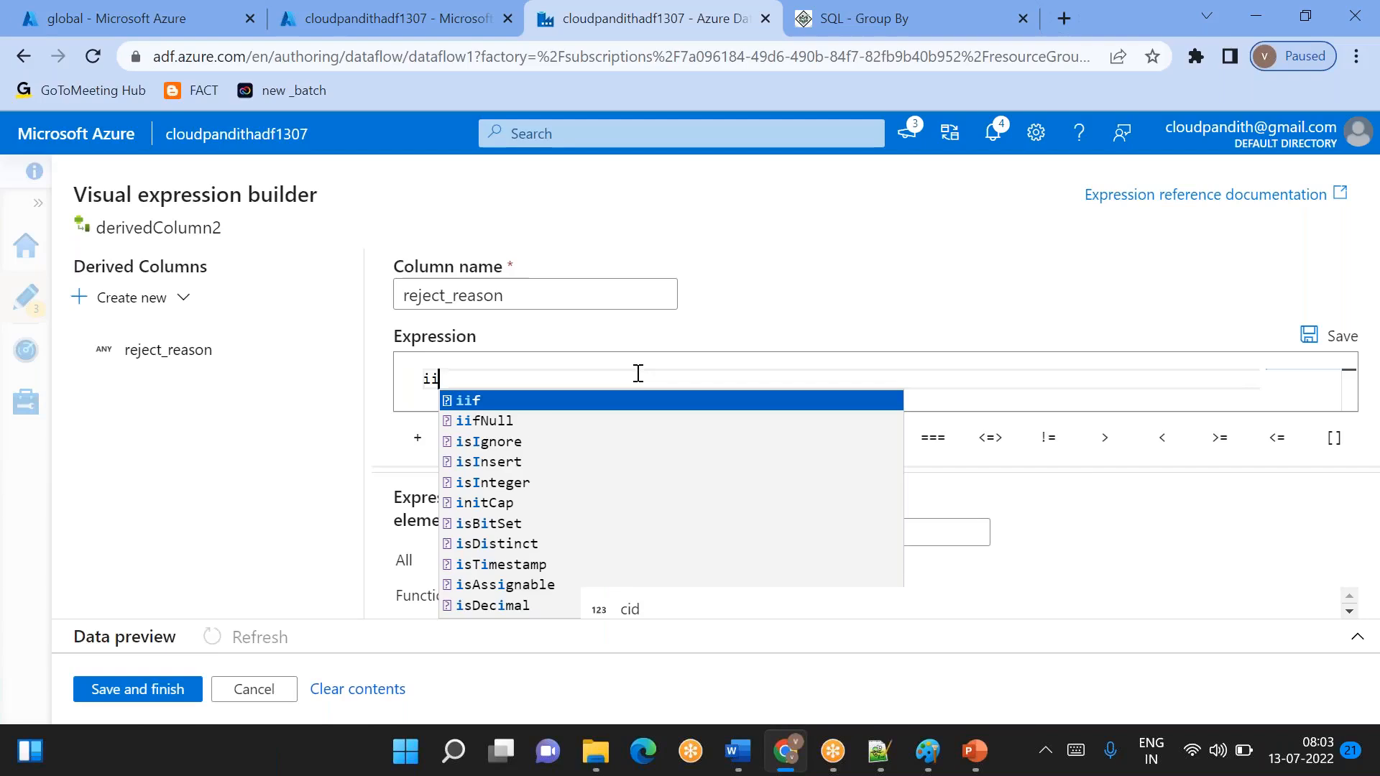
pyautogui.press('Return')
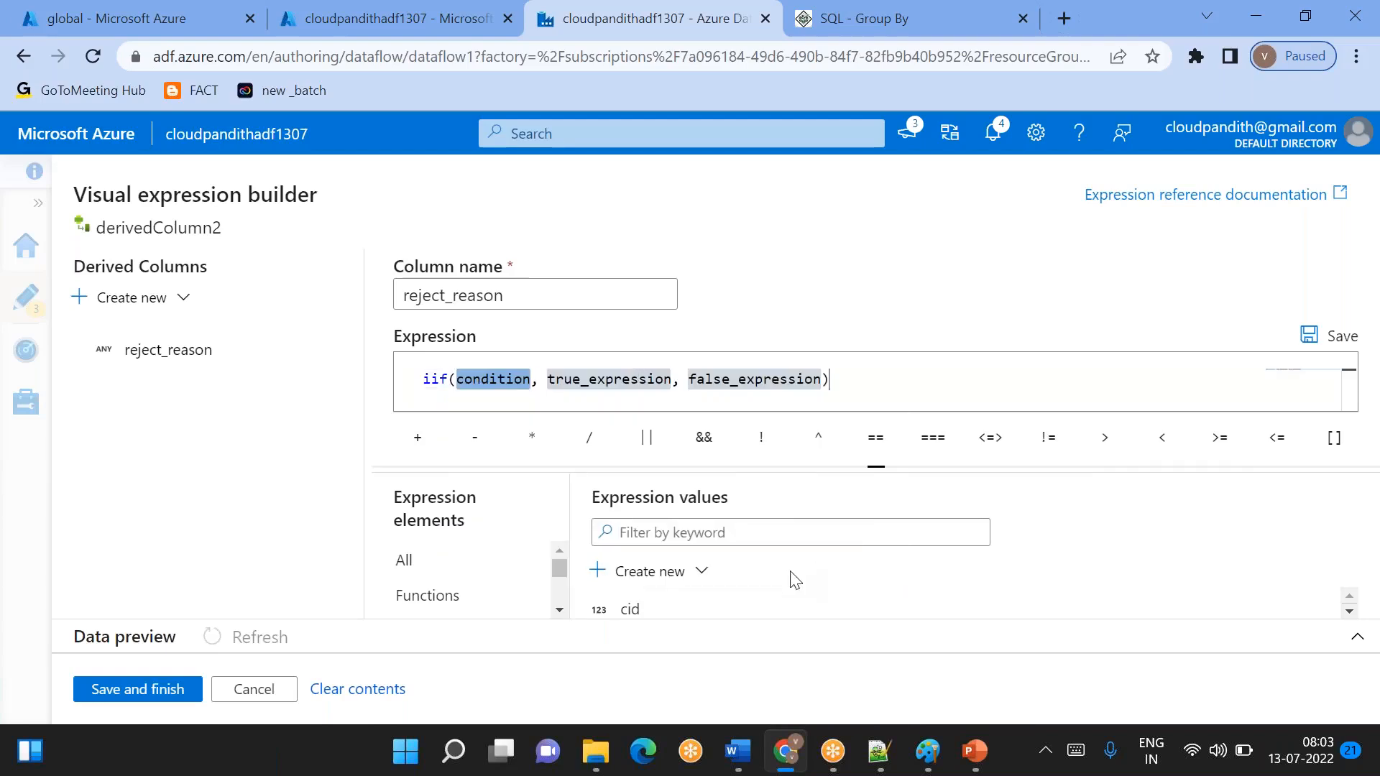
pyautogui.scroll(-2, 704, 609)
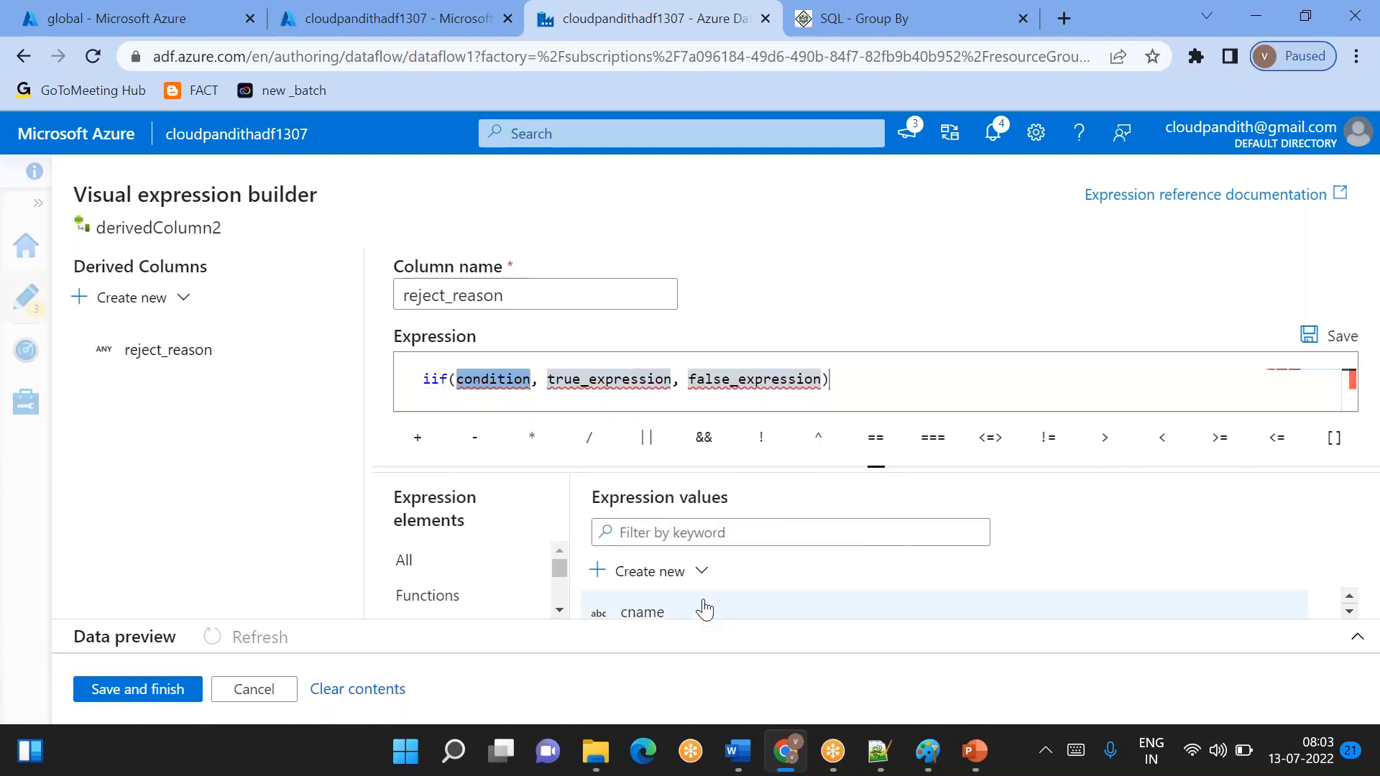
pyautogui.scroll(-4, 705, 609)
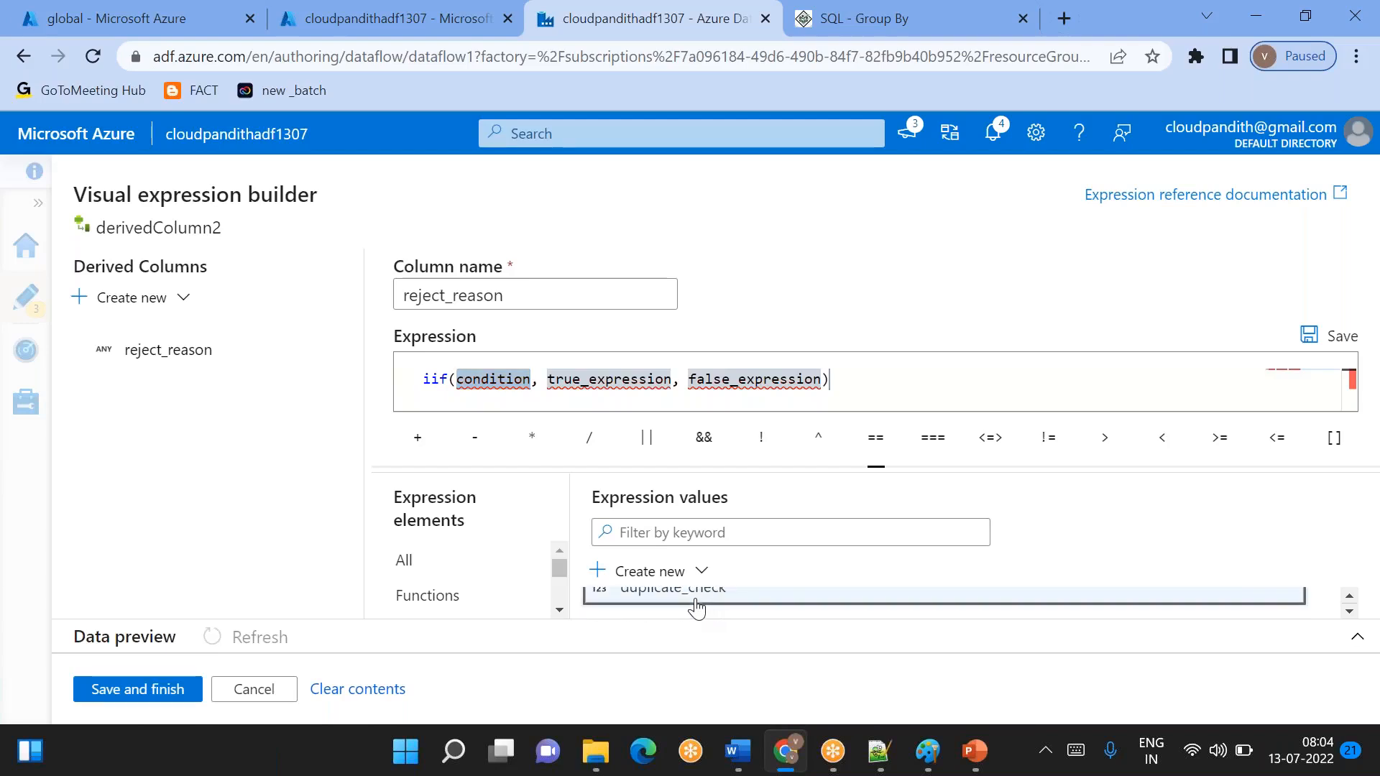
pyautogui.click(701, 606)
pyautogui.write('>')
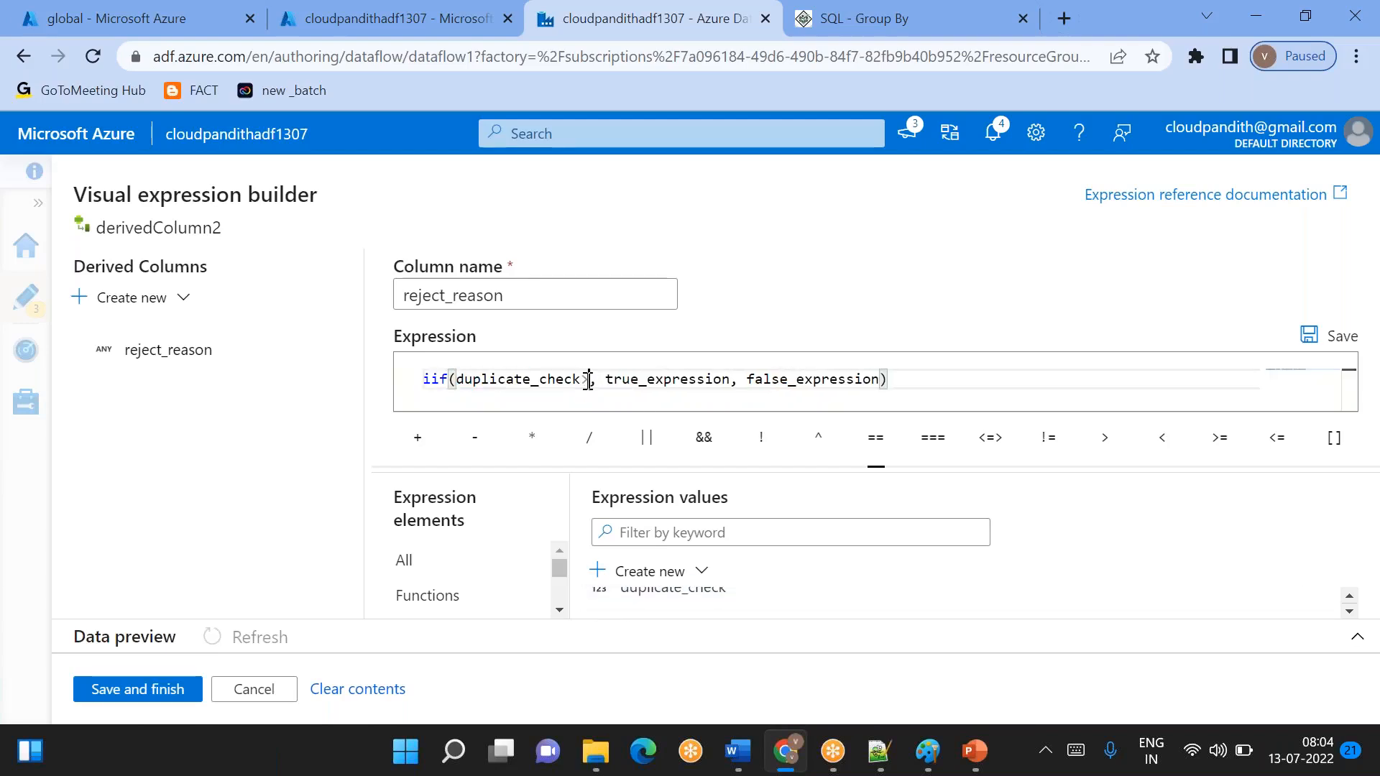
pyautogui.write('1')
# - Replace the iif function's true expression with the text 'Duplucate Record Found'
pyautogui.doubleClick(645, 381)
pyautogui.press('BackSpace')
pyautogui.write("''")
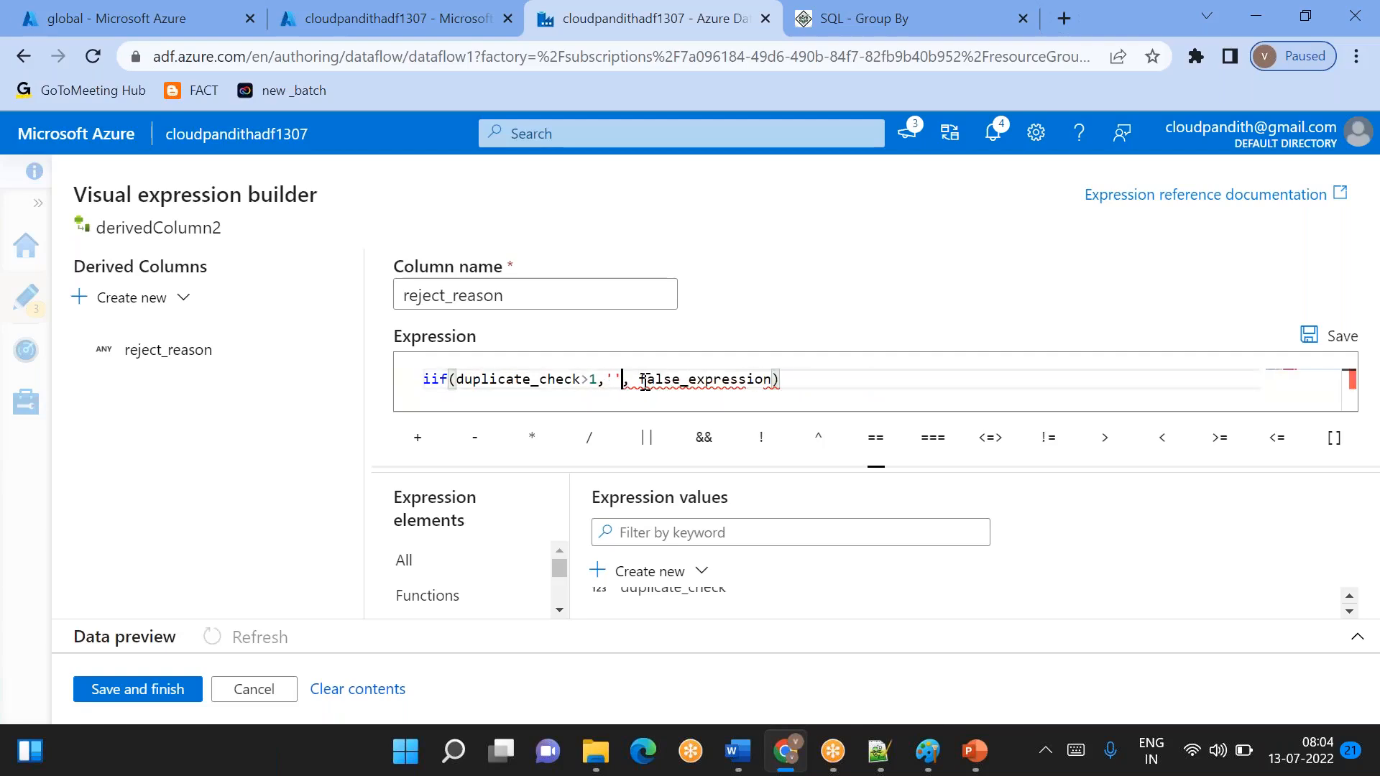
pyautogui.press('Left')
pyautogui.write('Duplicate')
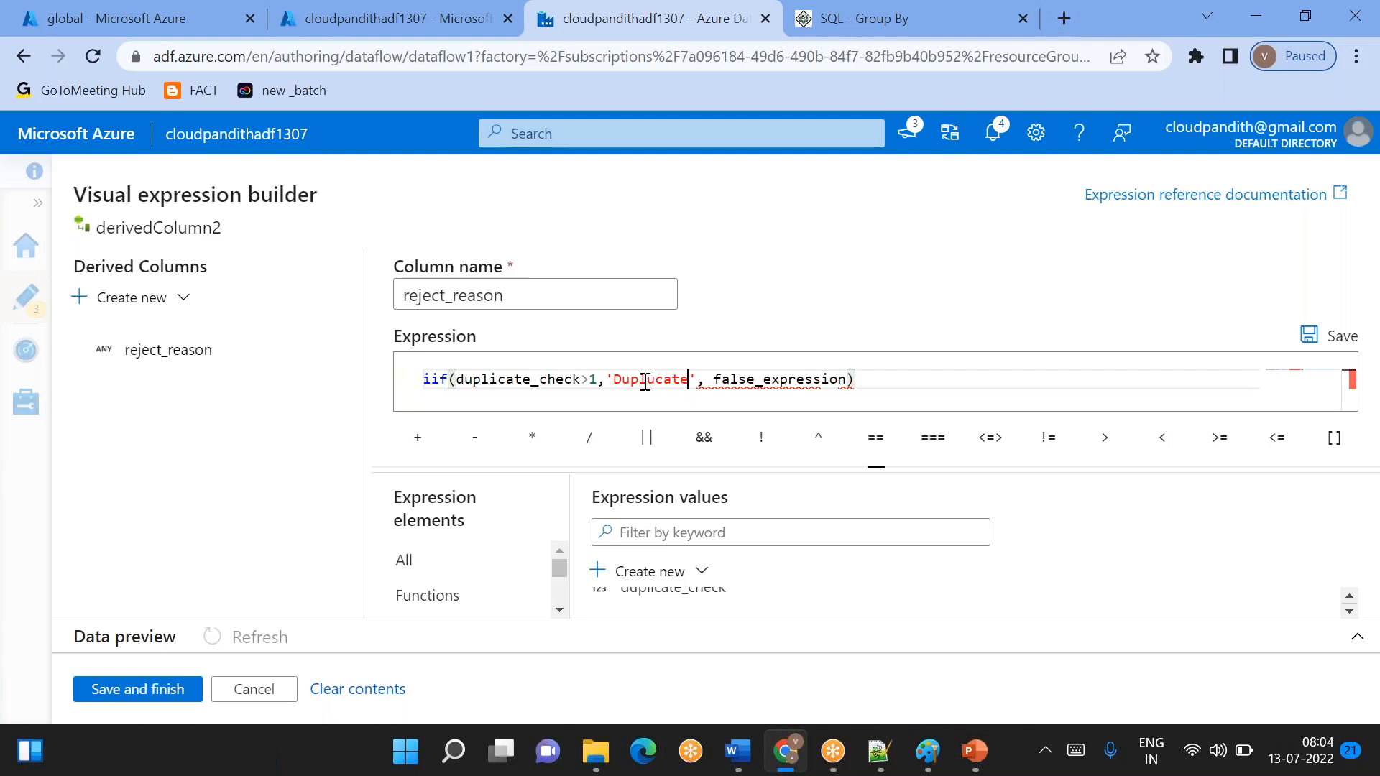
pyautogui.write(' Rec')
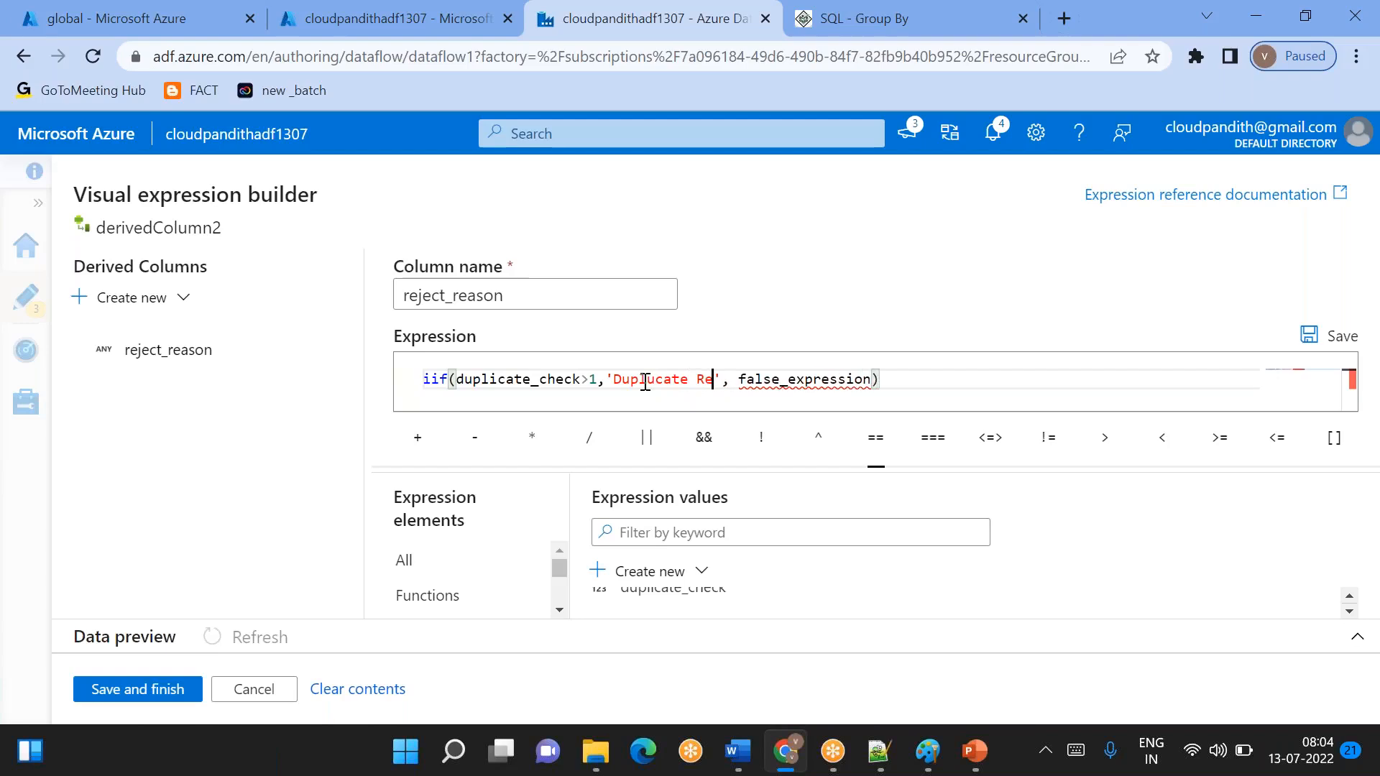
pyautogui.write('ord Found')
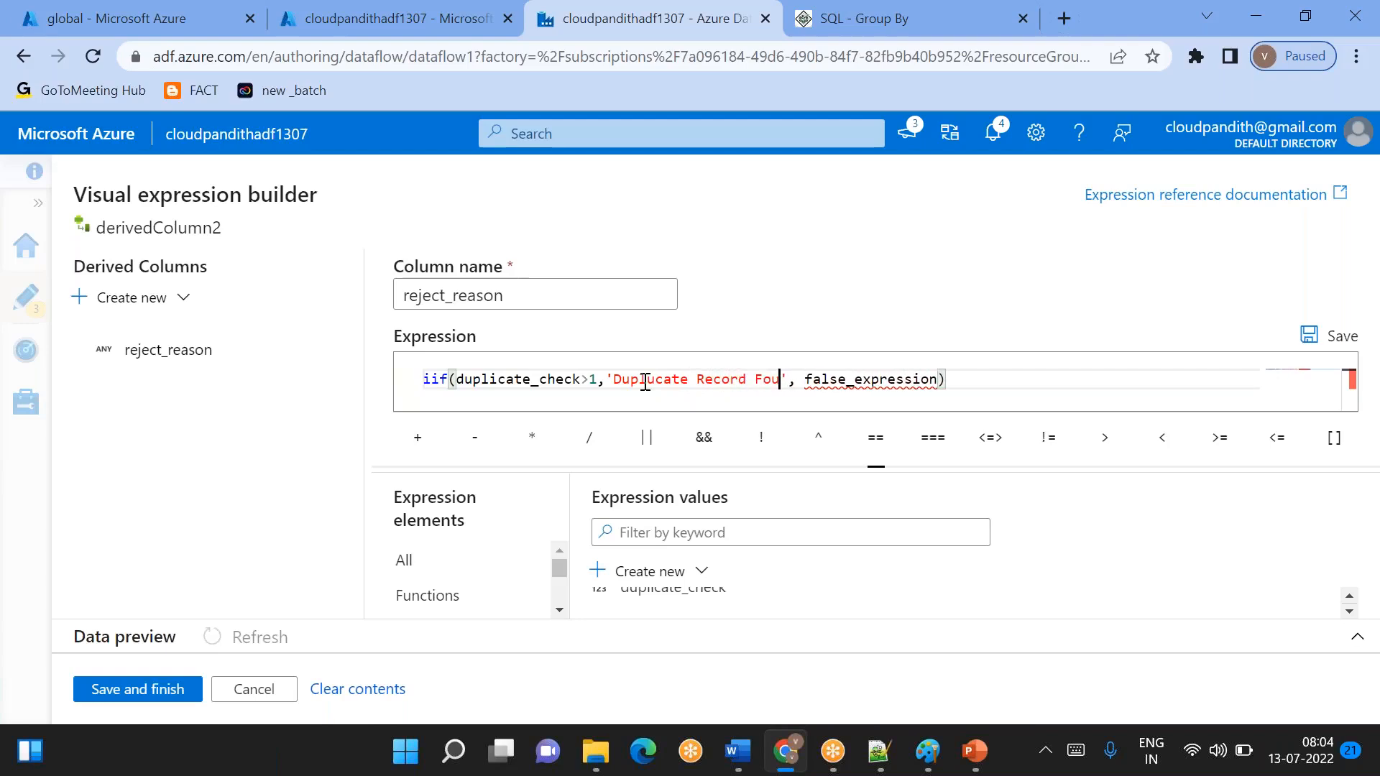
# - Replace the iif function's false expression with an empty string ''
pyautogui.doubleClick(867, 378)
pyautogui.press('BackSpace')
pyautogui.press('BackSpace')
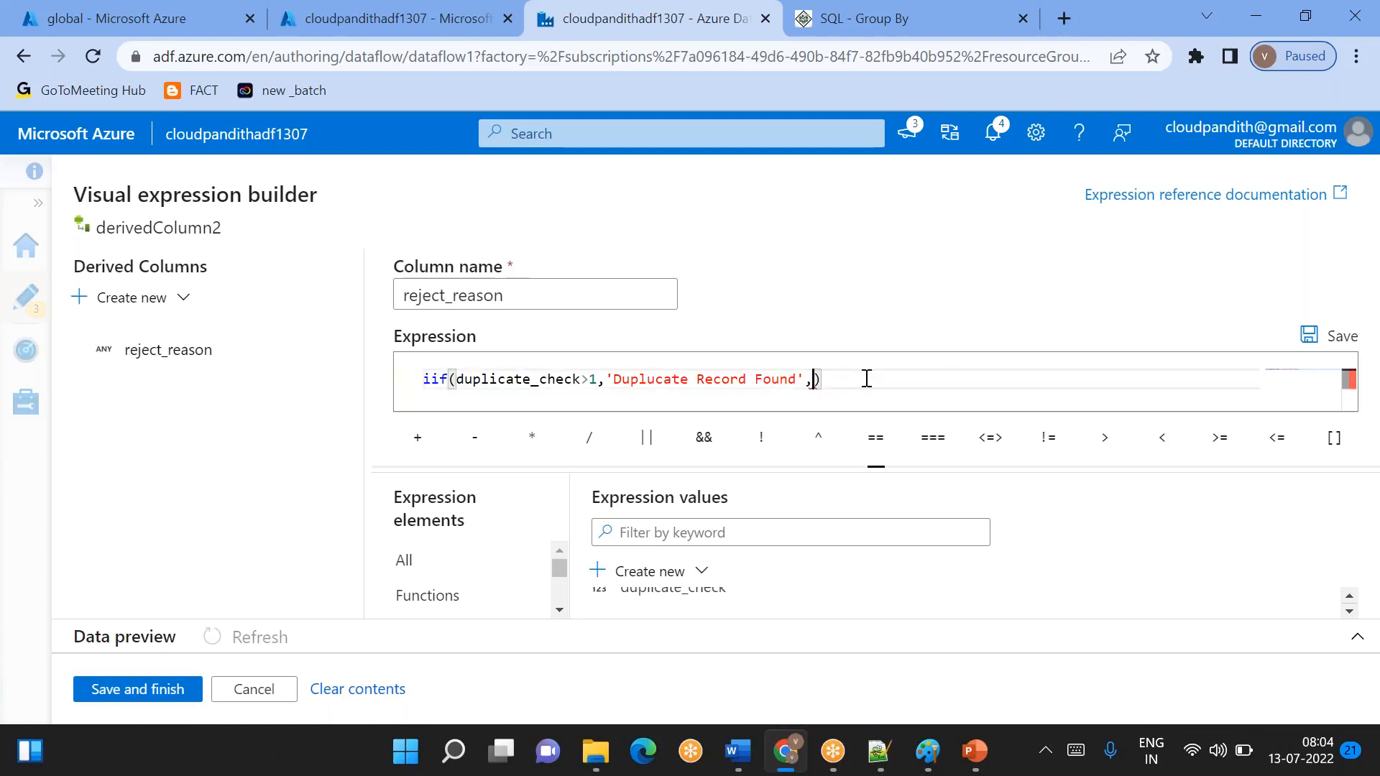
pyautogui.write("''")
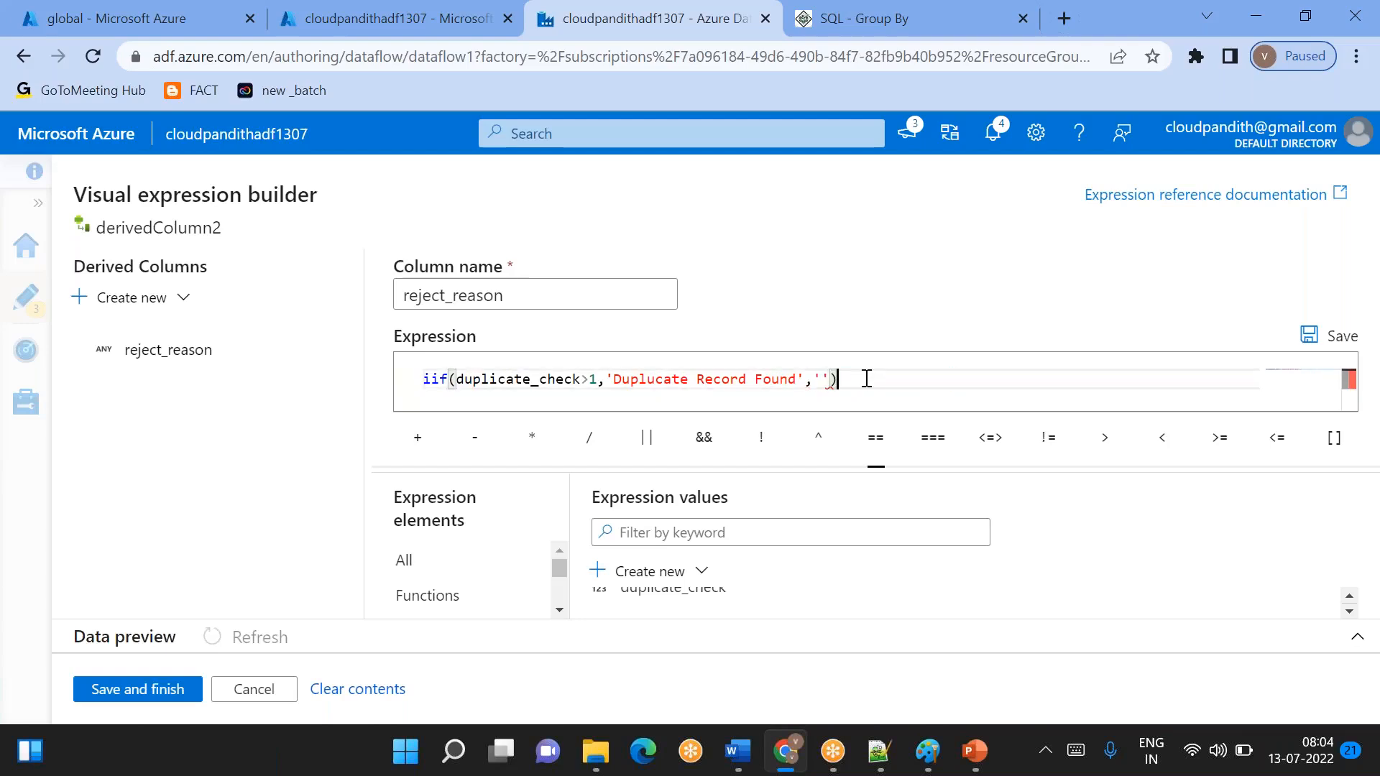
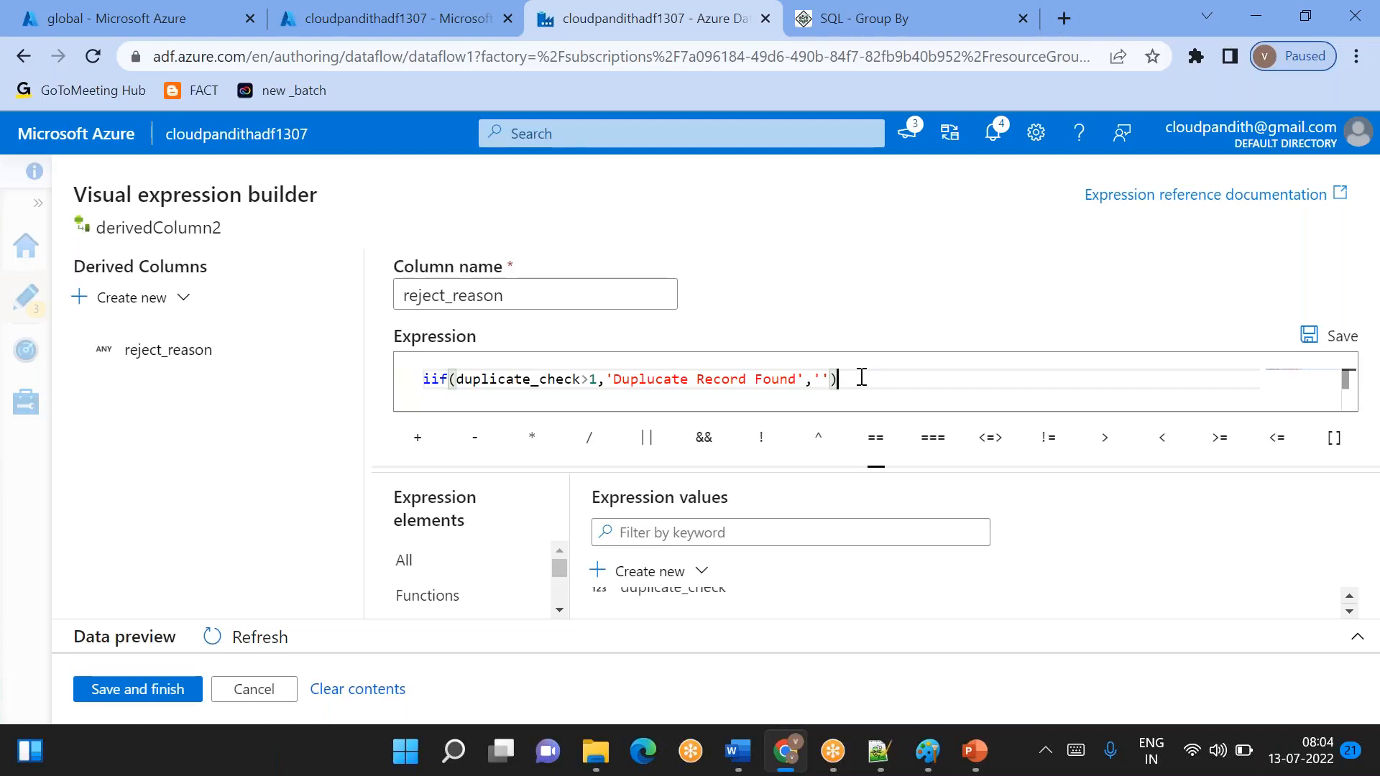
# - Correct the spelling in the duplicate_check message so it reads 'Duplicate Record Found'
pyautogui.click(656, 378)
pyautogui.press('BackSpace')
pyautogui.write('i')
pyautogui.click(848, 376)
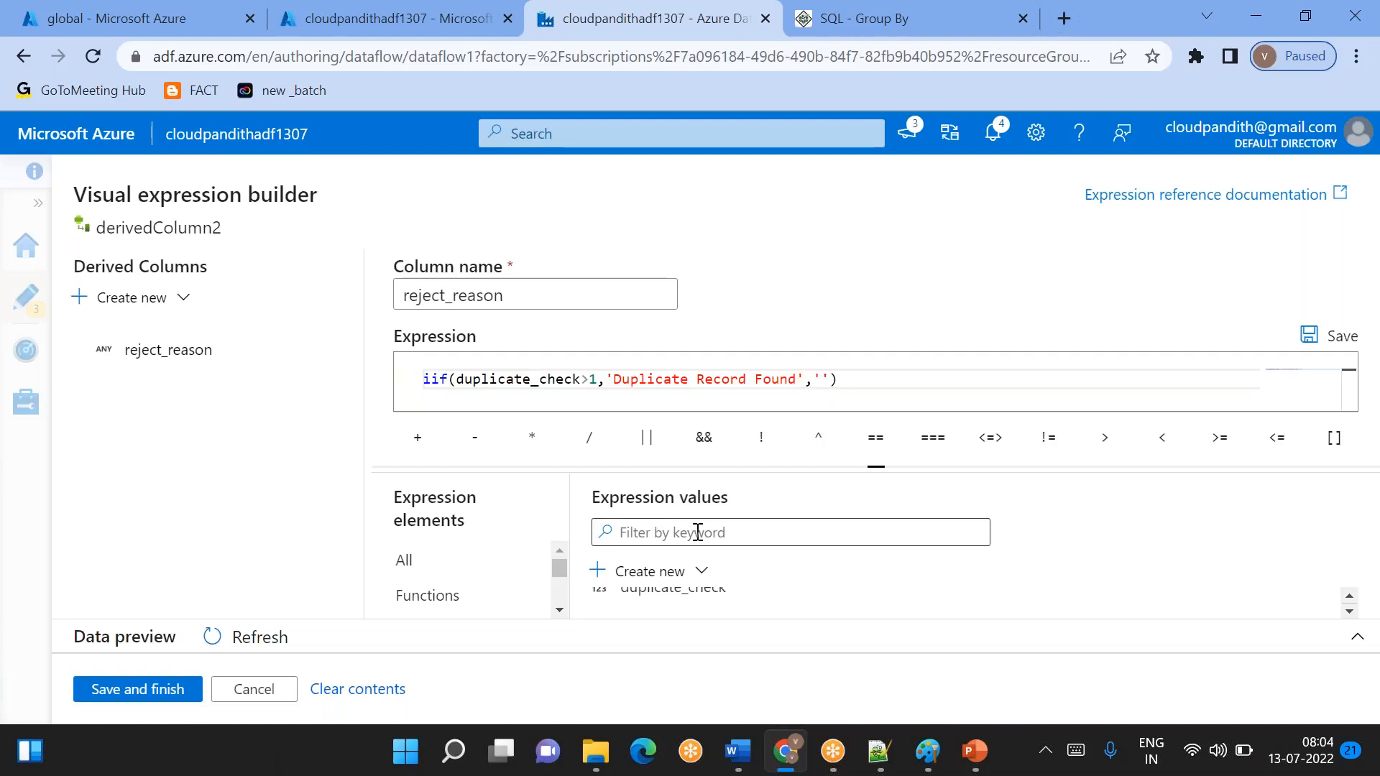
# - Add a second iif function on a new line of the reject_reason expression with the condition null_check=='yes'
pyautogui.hotkey('ctrl', 'a')
pyautogui.press('BackSpace')
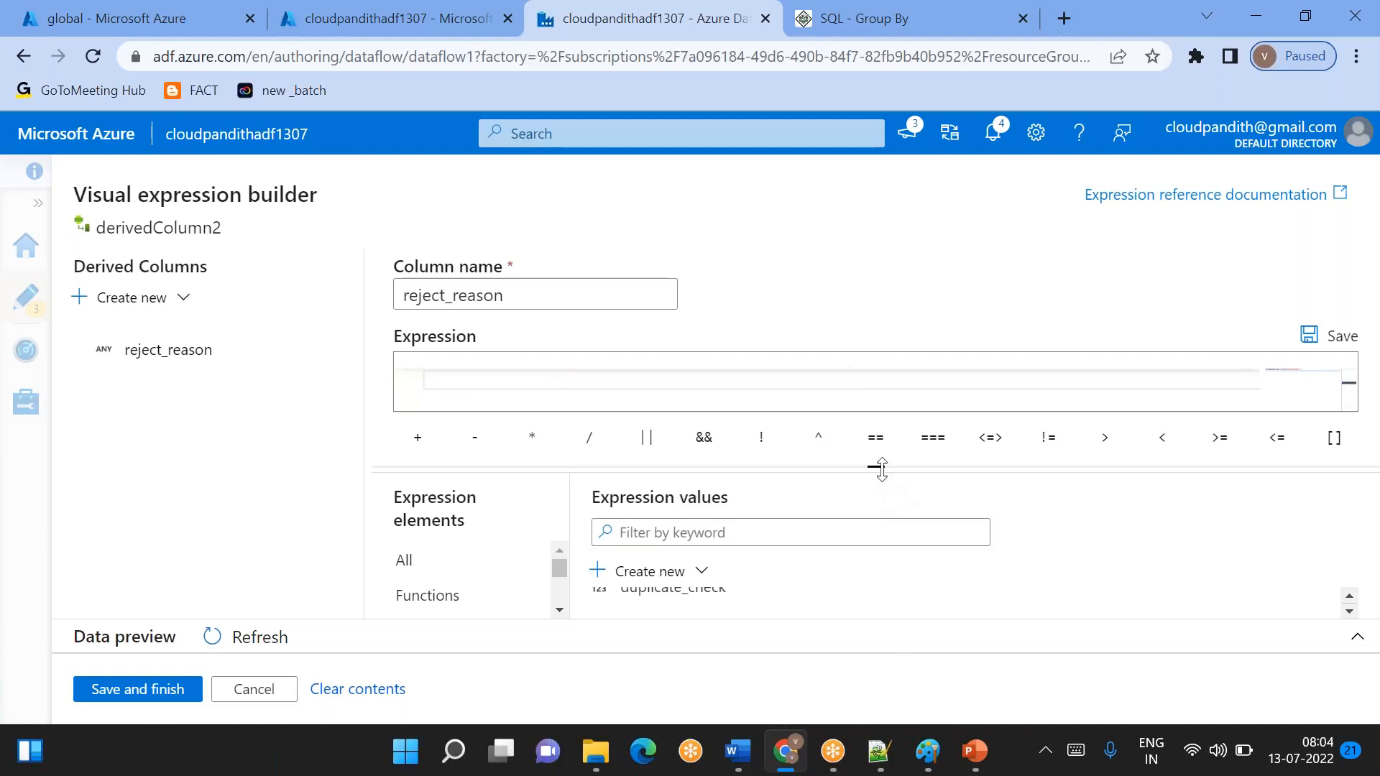
pyautogui.moveTo(881, 470); pyautogui.dragTo(877, 518)
pyautogui.write("iif(duplicate_check>1,'Duplicate Record Found','')")
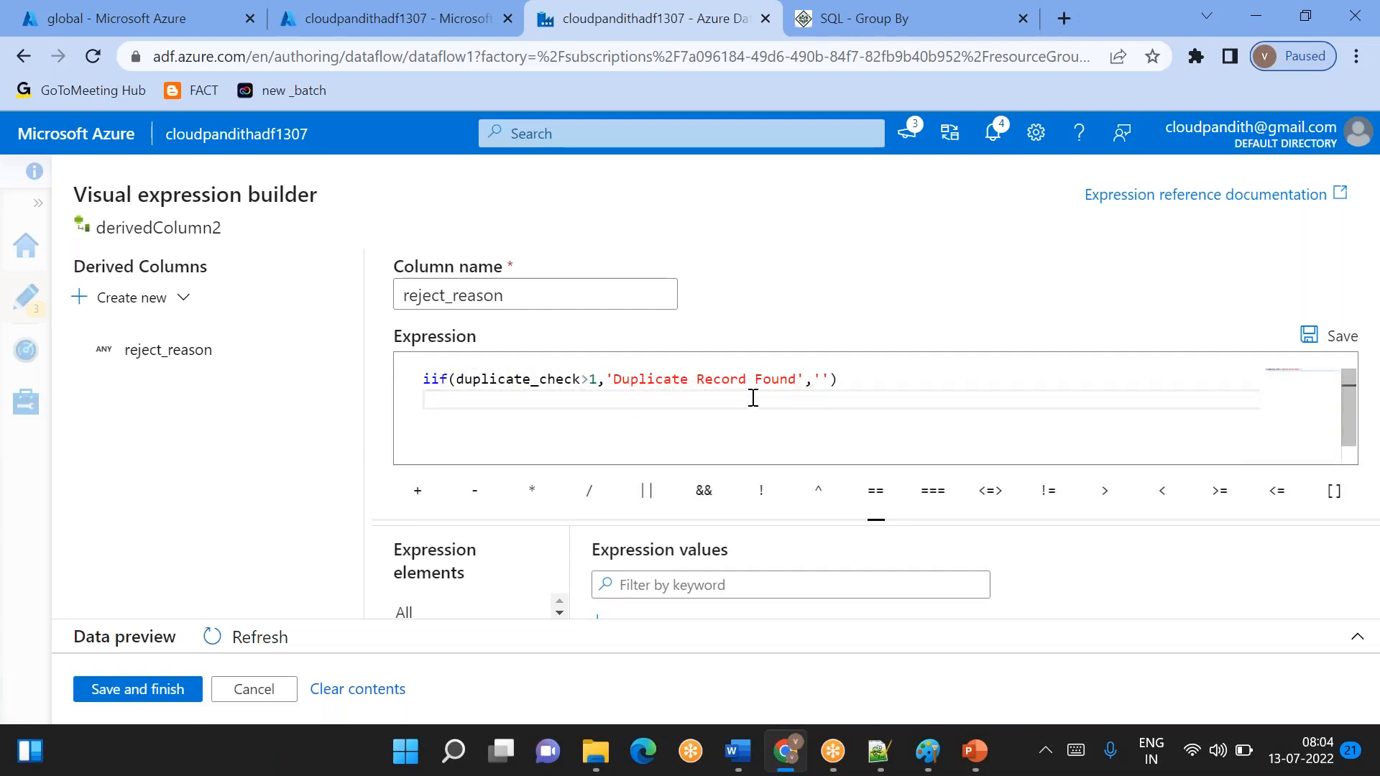
pyautogui.write('iif(')
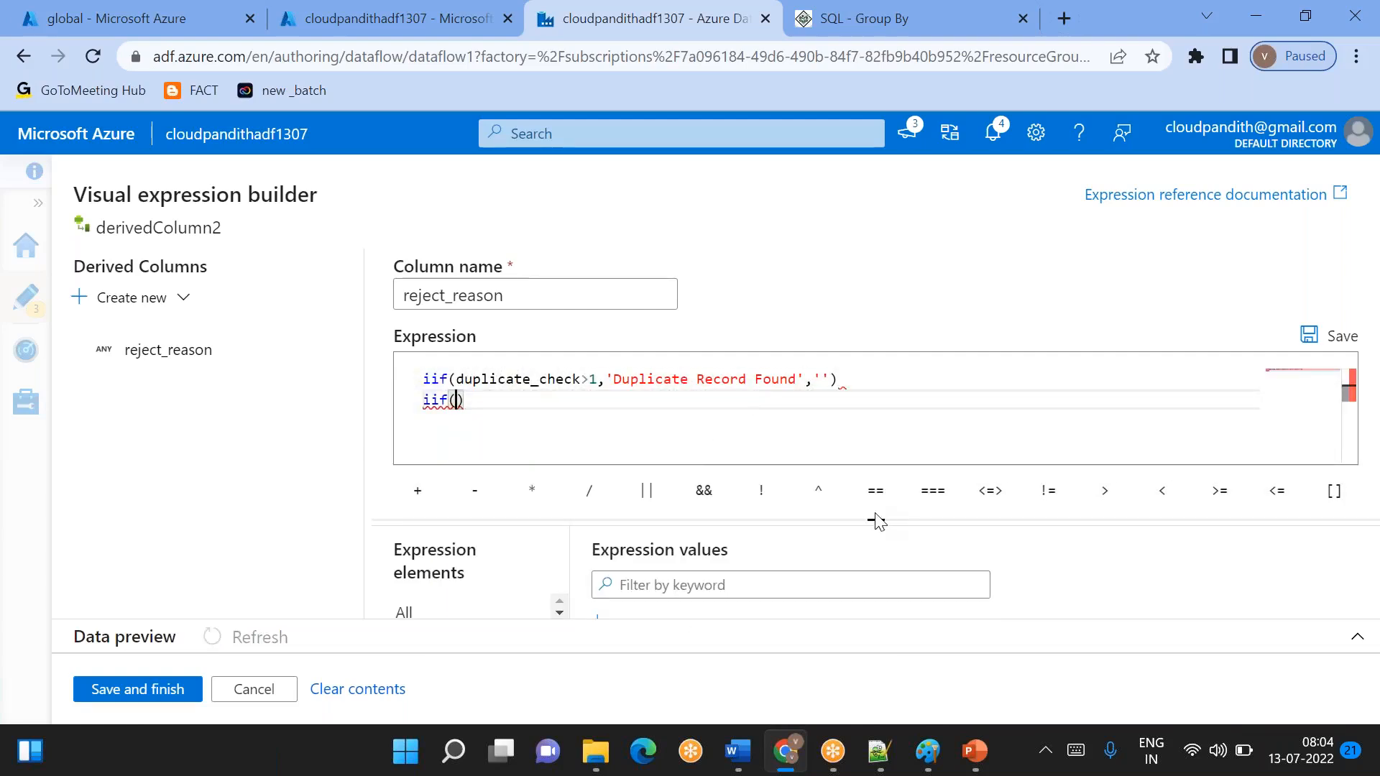
pyautogui.moveTo(874, 523); pyautogui.dragTo(872, 483)
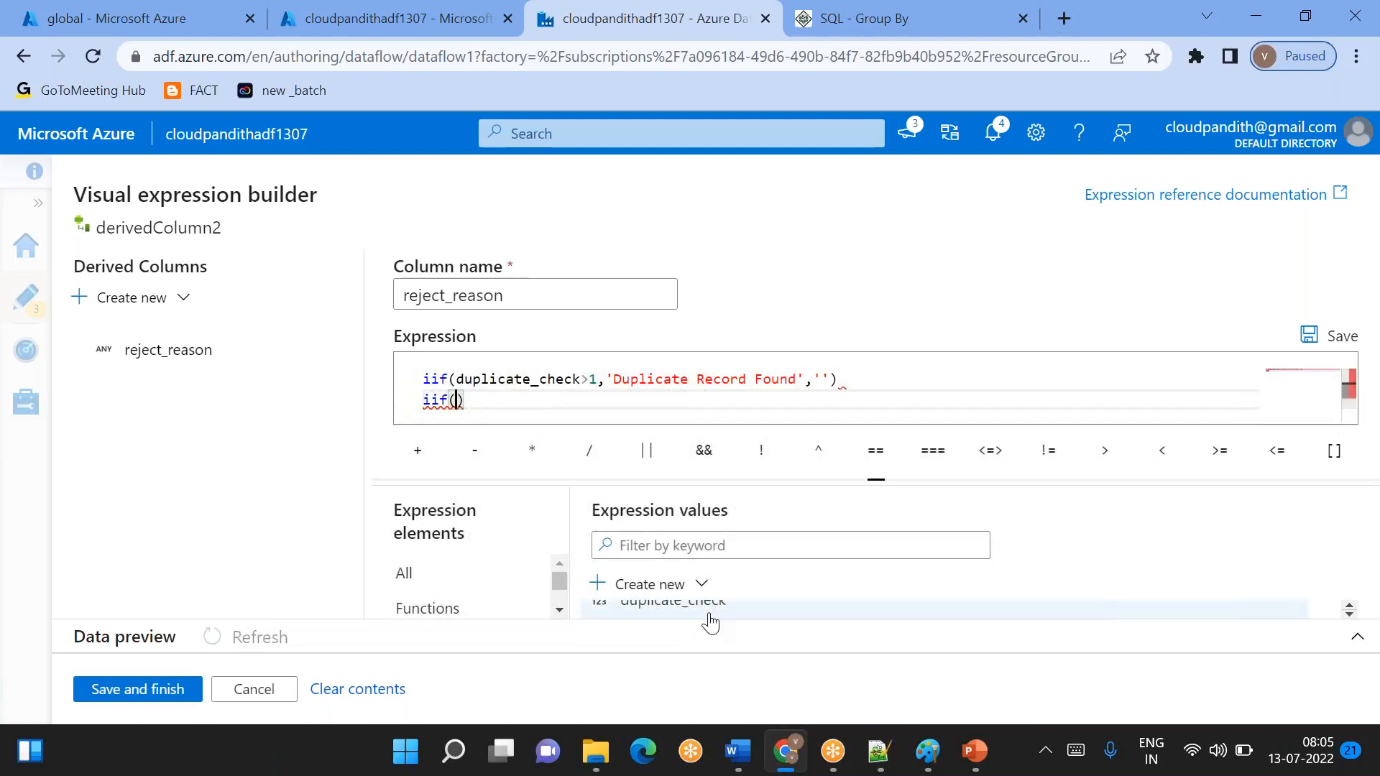
pyautogui.scroll(-2, 710, 614)
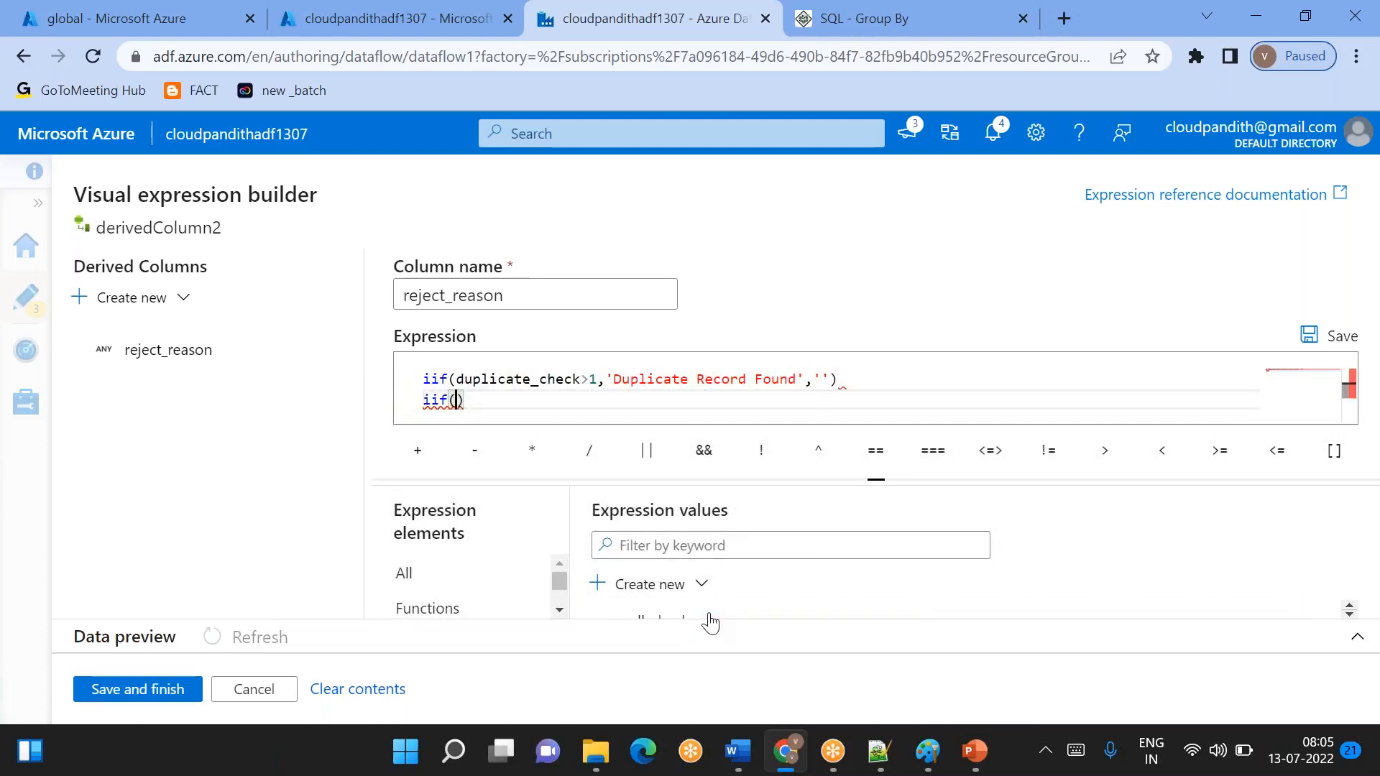
pyautogui.click(710, 615)
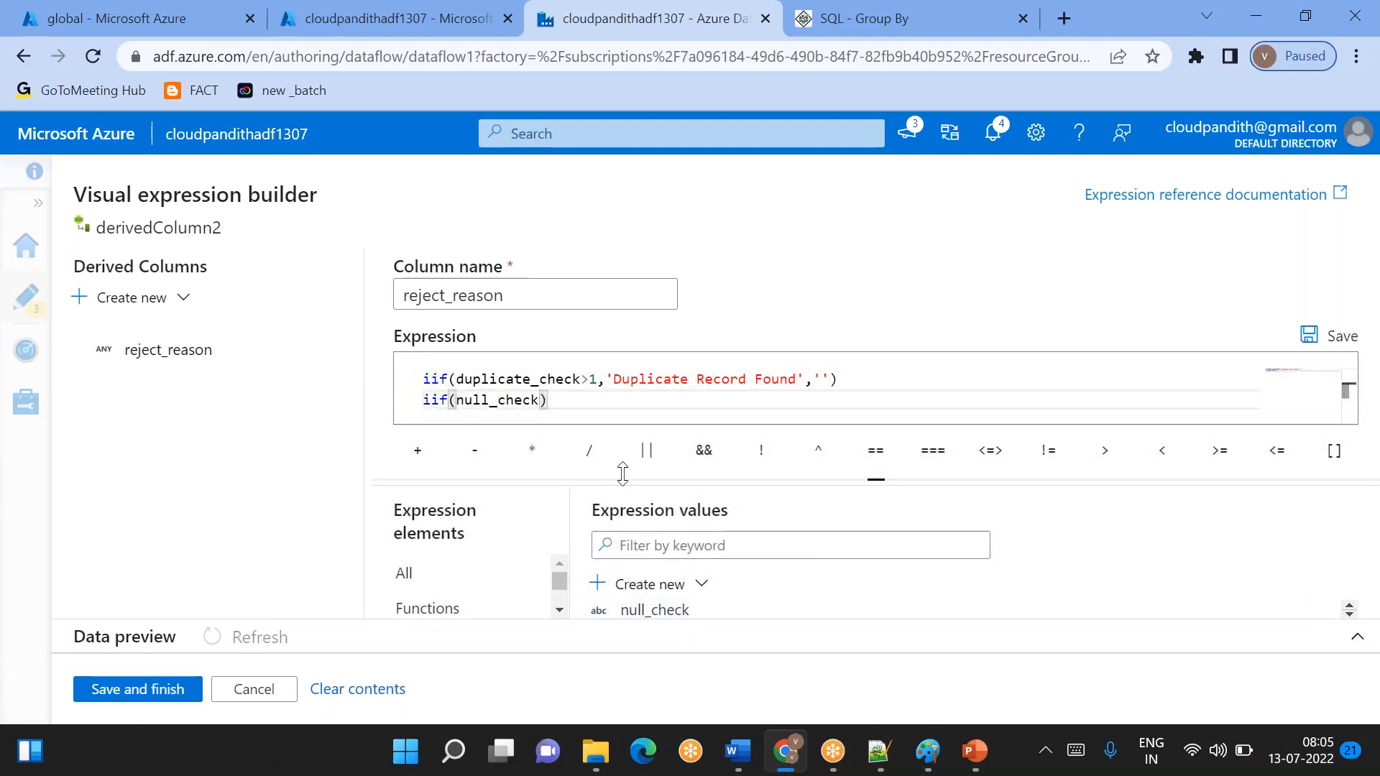
pyautogui.write("=='yes',''")
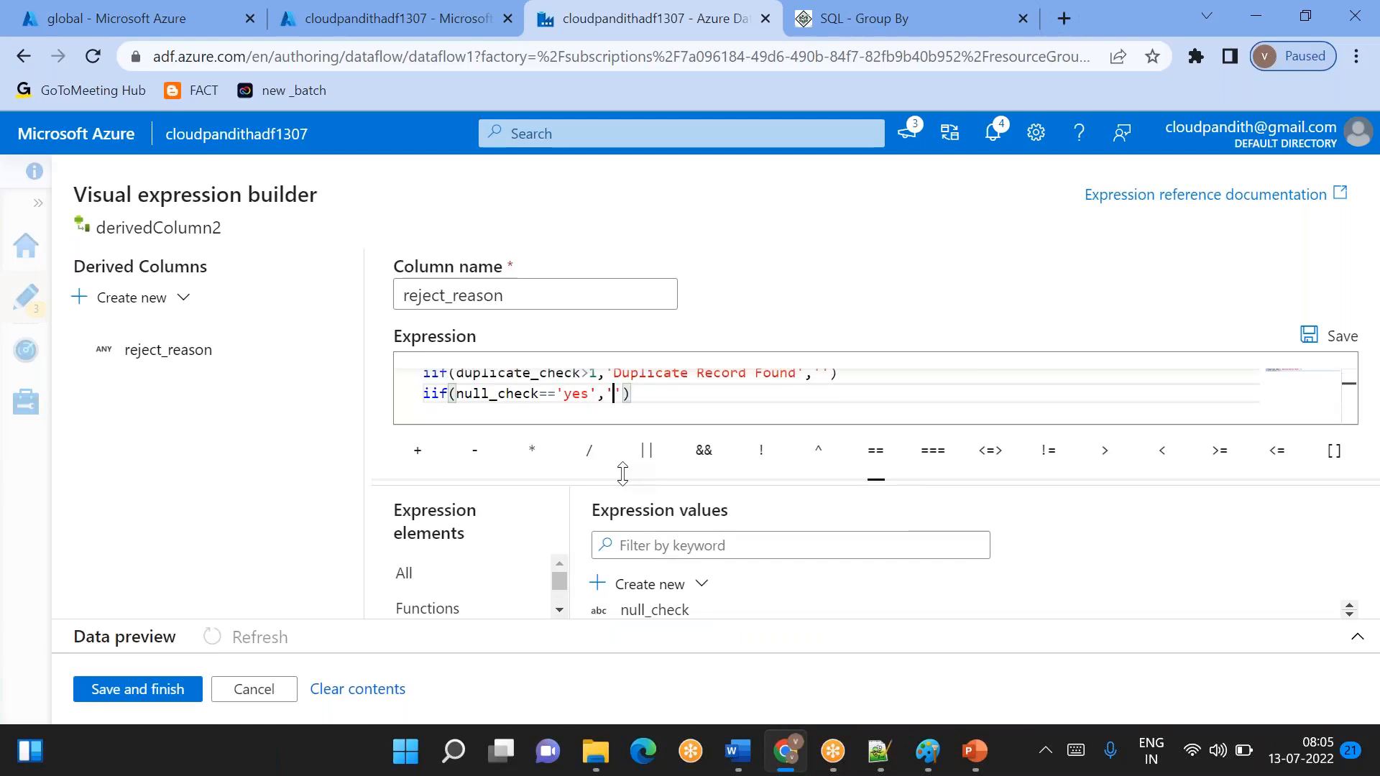
pyautogui.press('Left')
pyautogui.write('Nu')
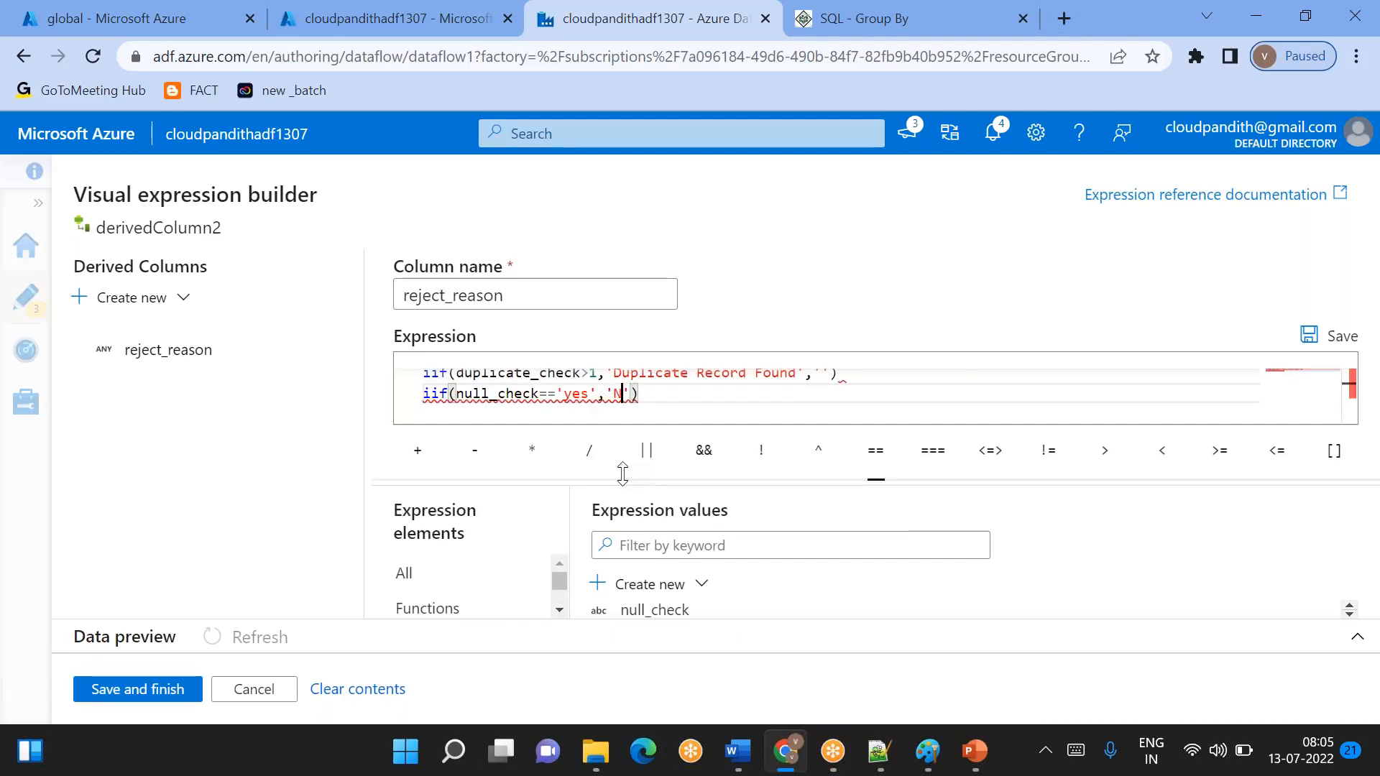
pyautogui.press('BackSpace')
pyautogui.press('BackSpace')
pyautogui.write('Ph')
pyautogui.press('BackSpace')
pyautogui.press('BackSpace')
pyautogui.write('Record F')
pyautogui.write('ound')
pyautogui.press('BackSpace')
pyautogui.press('BackSpace')
pyautogui.press('BackSpace')
pyautogui.press('BackSpace')
pyautogui.press('BackSpace')
pyautogui.press('BackSpace')
pyautogui.press('BackSpace')
pyautogui.press('BackSpace')
pyautogui.press('BackSpace')
pyautogui.press('BackSpace')
pyautogui.press('BackSpace')
pyautogui.press('BackSpace')
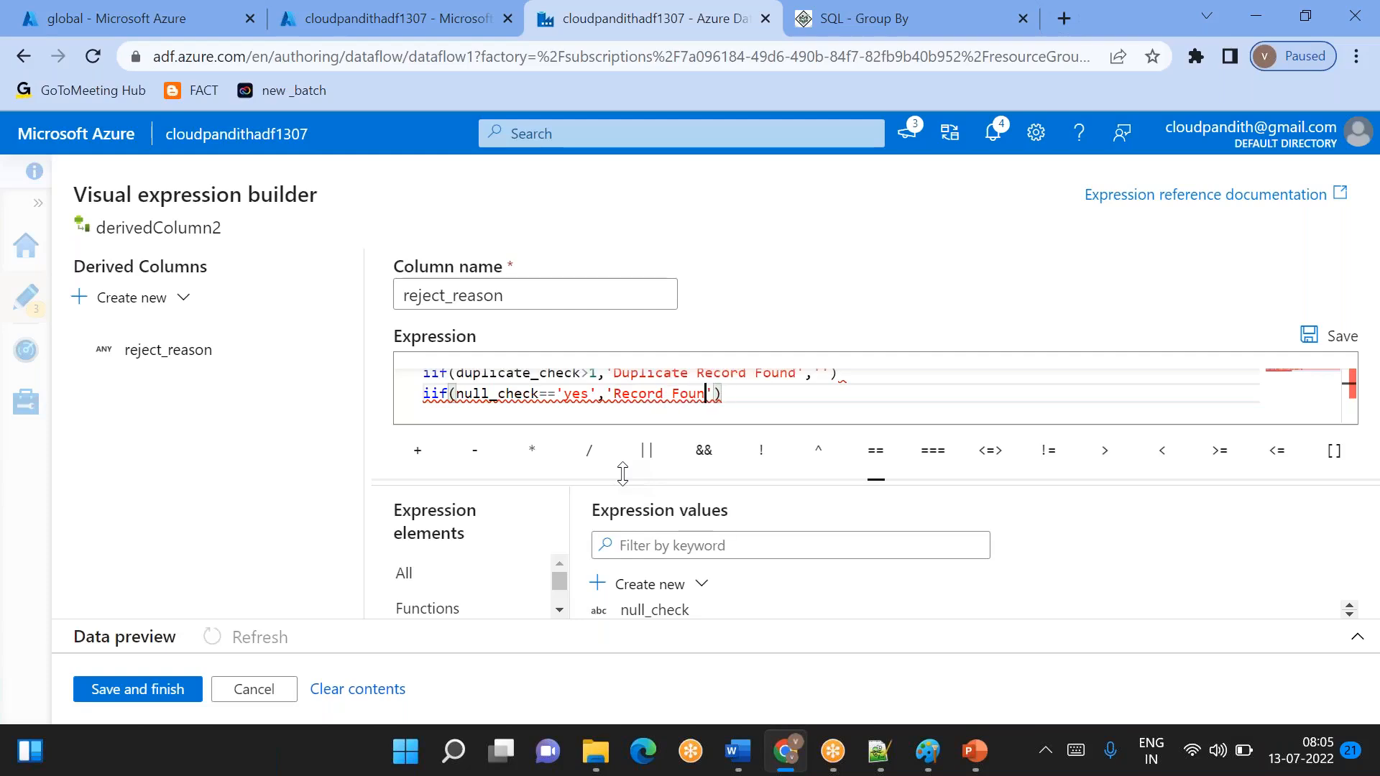
# - Complete the null_check iif function with the true text 'Mandatory column is found as null' and an empty string '' as the false expression
pyautogui.write('Mandatory c')
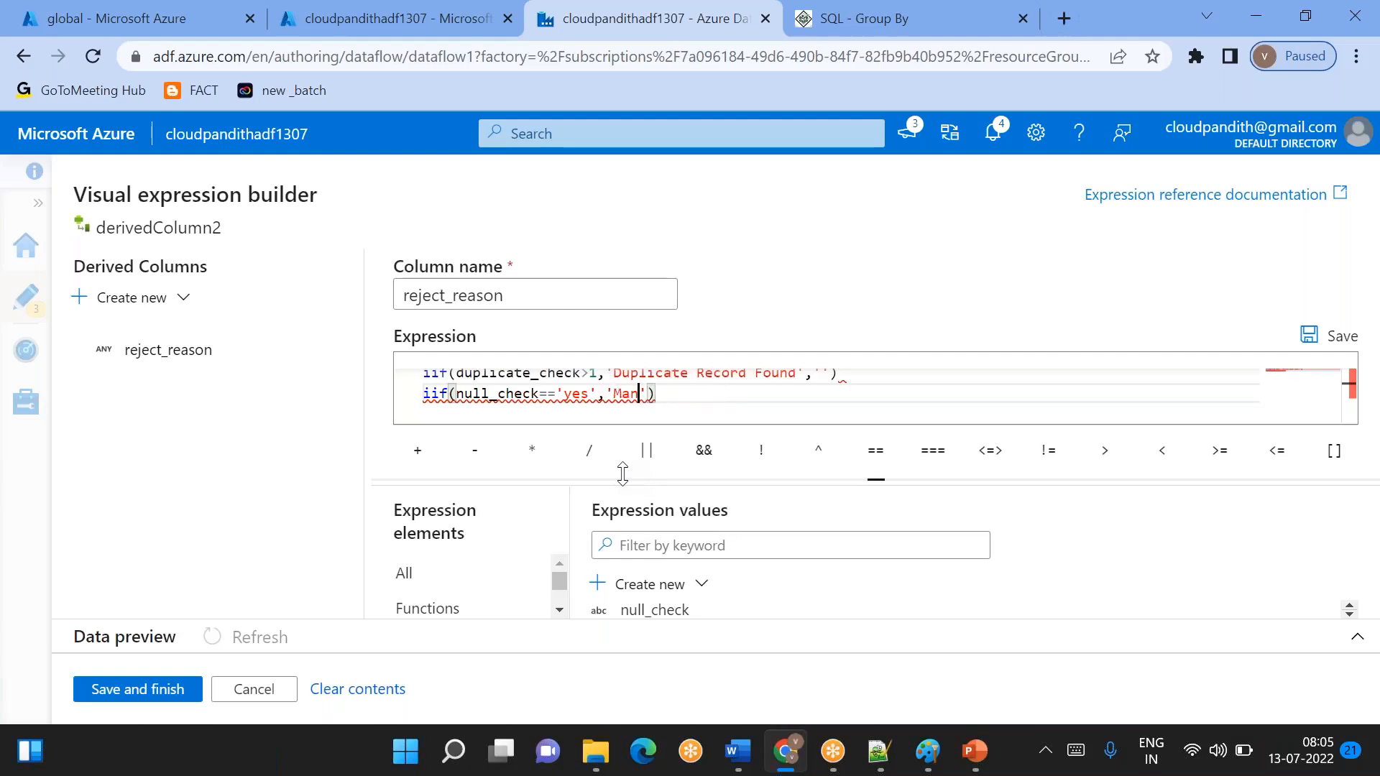
pyautogui.write('olumn is fo')
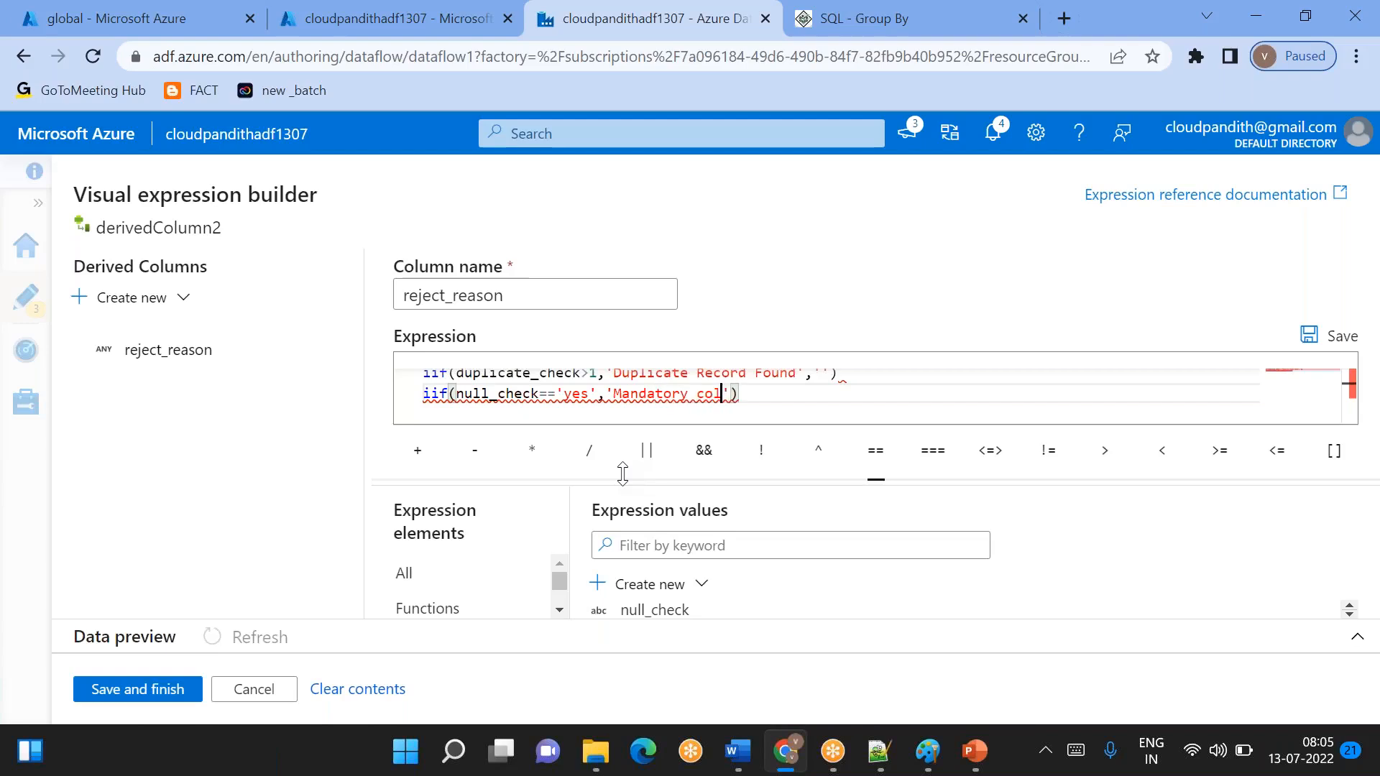
pyautogui.write('und as nu')
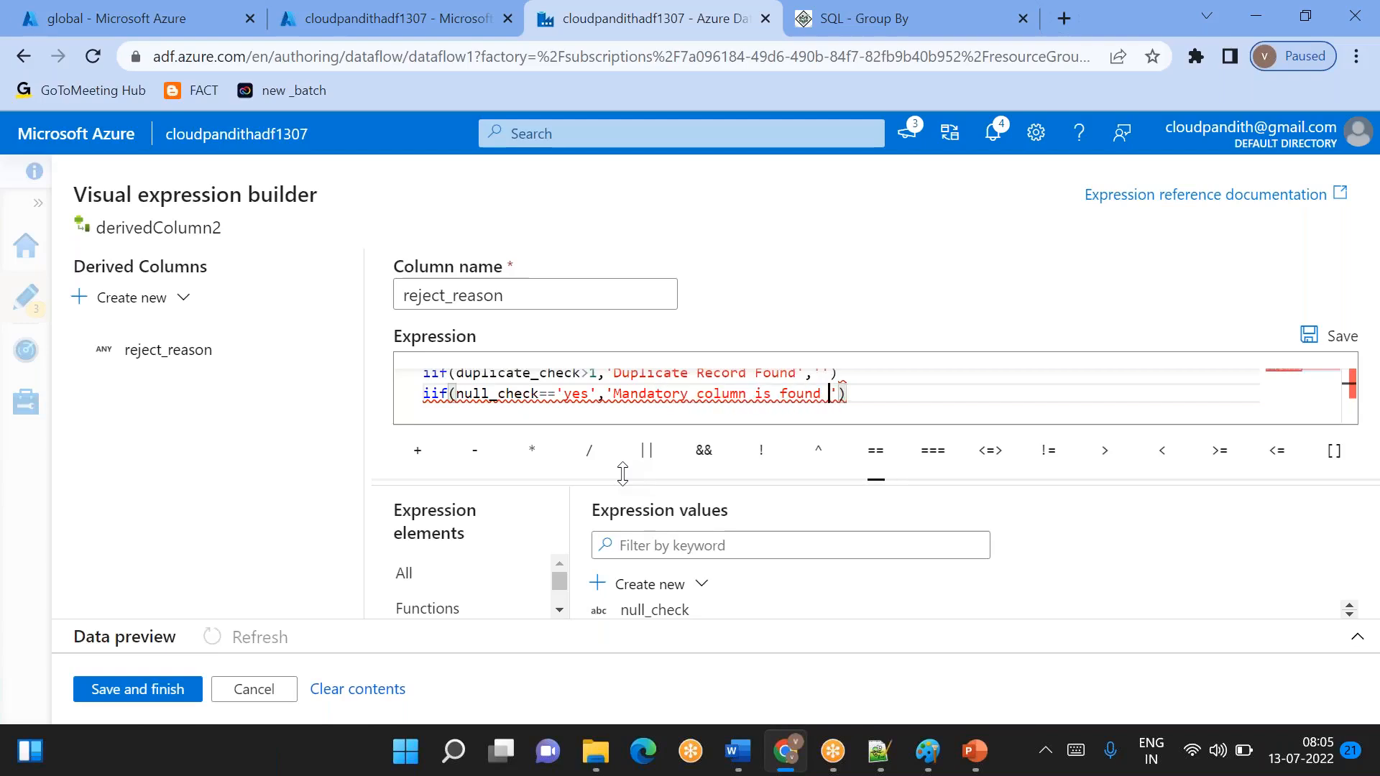
pyautogui.write("ll',''")
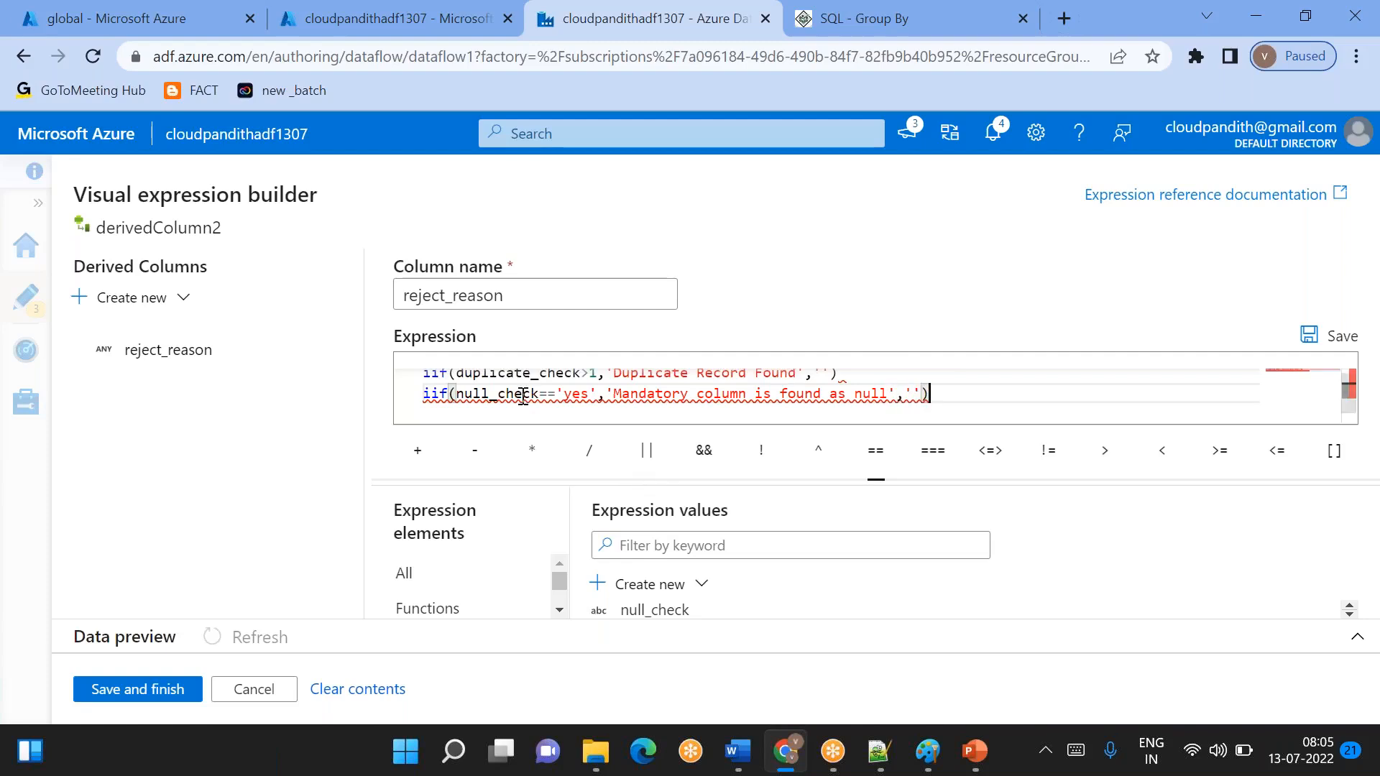
# - Duplicate the null_check iif line onto a new line below it in the expression
pyautogui.hotkey('shift', 'Home')
pyautogui.hotkey('ctrl', 'c')
pyautogui.press('End')
pyautogui.press('Return')
pyautogui.hotkey('ctrl', 'v')
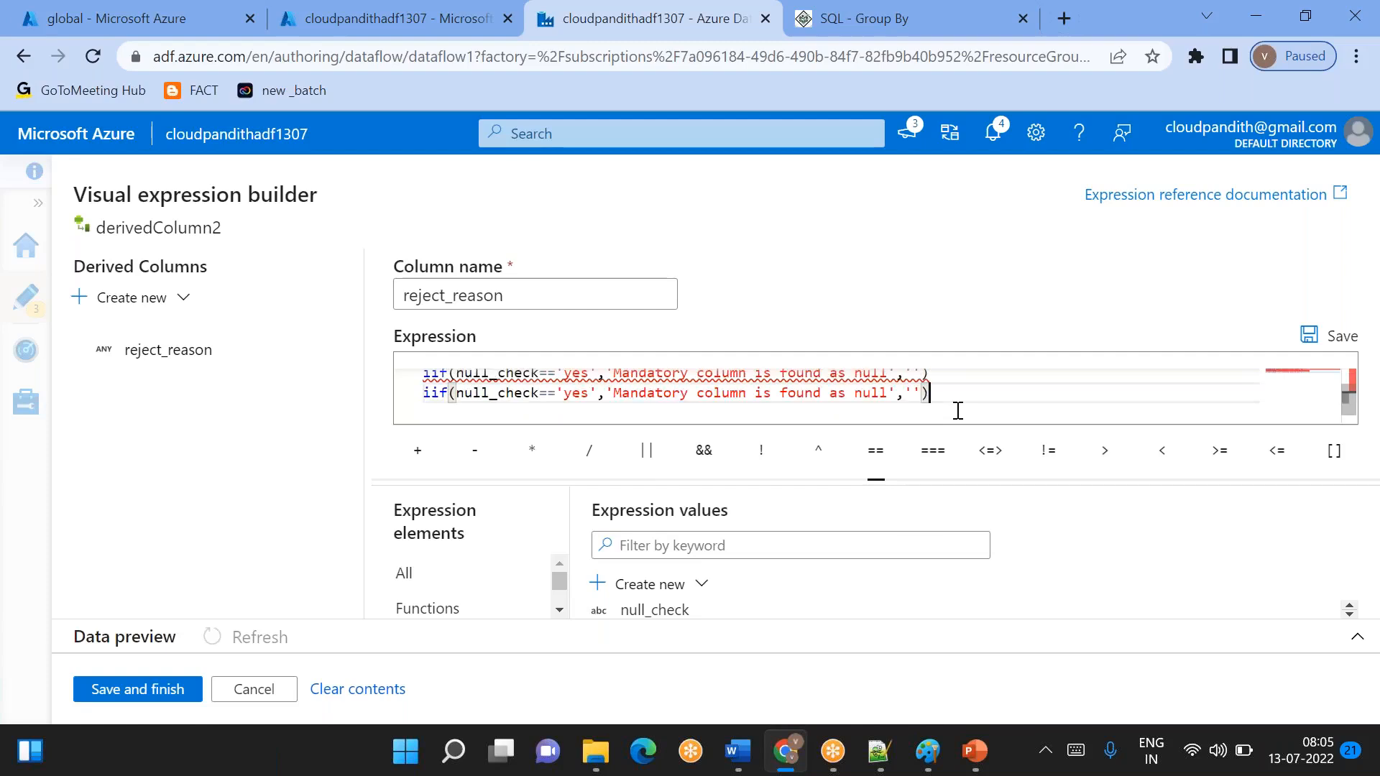
# - Replace null_check with the dateformat_check column in the condition of the copied iif function
pyautogui.scroll(1, 958, 411)
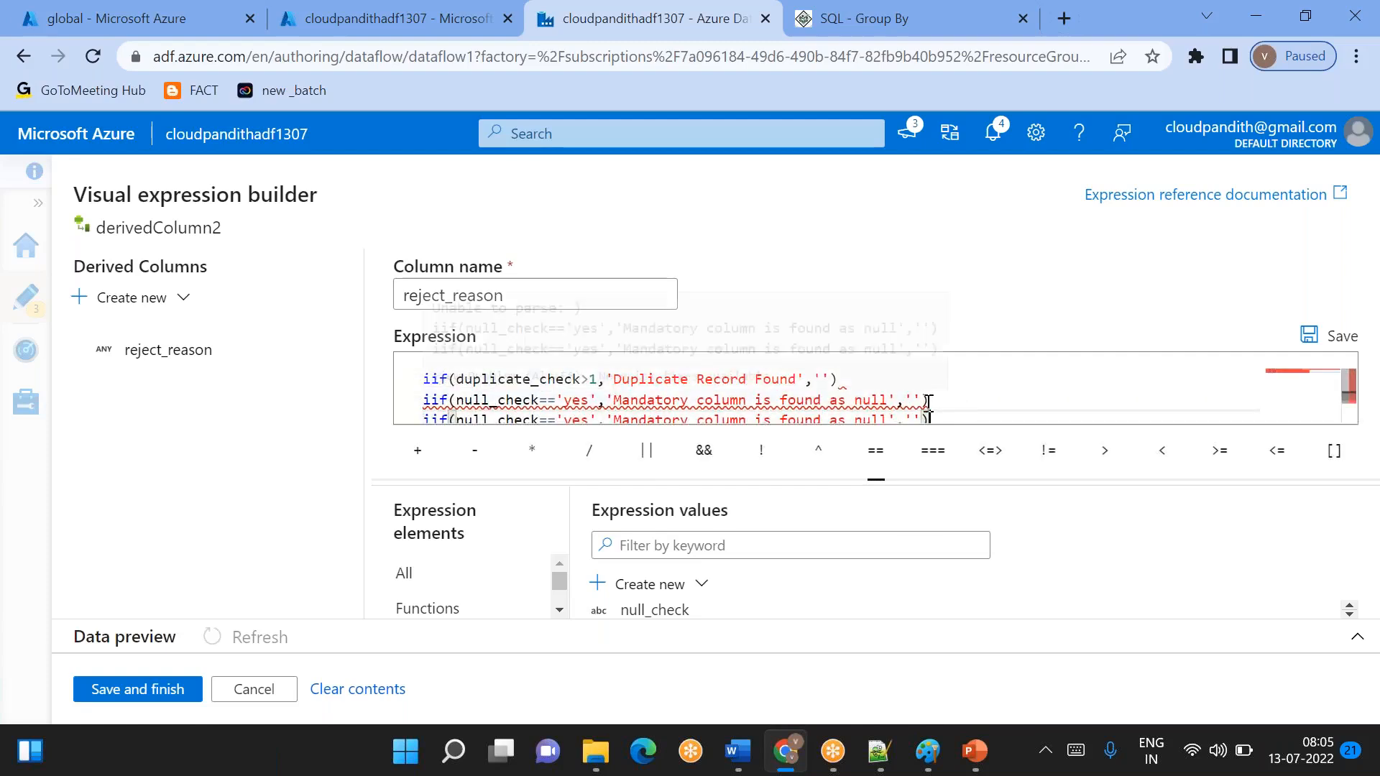
pyautogui.scroll(-1, 934, 402)
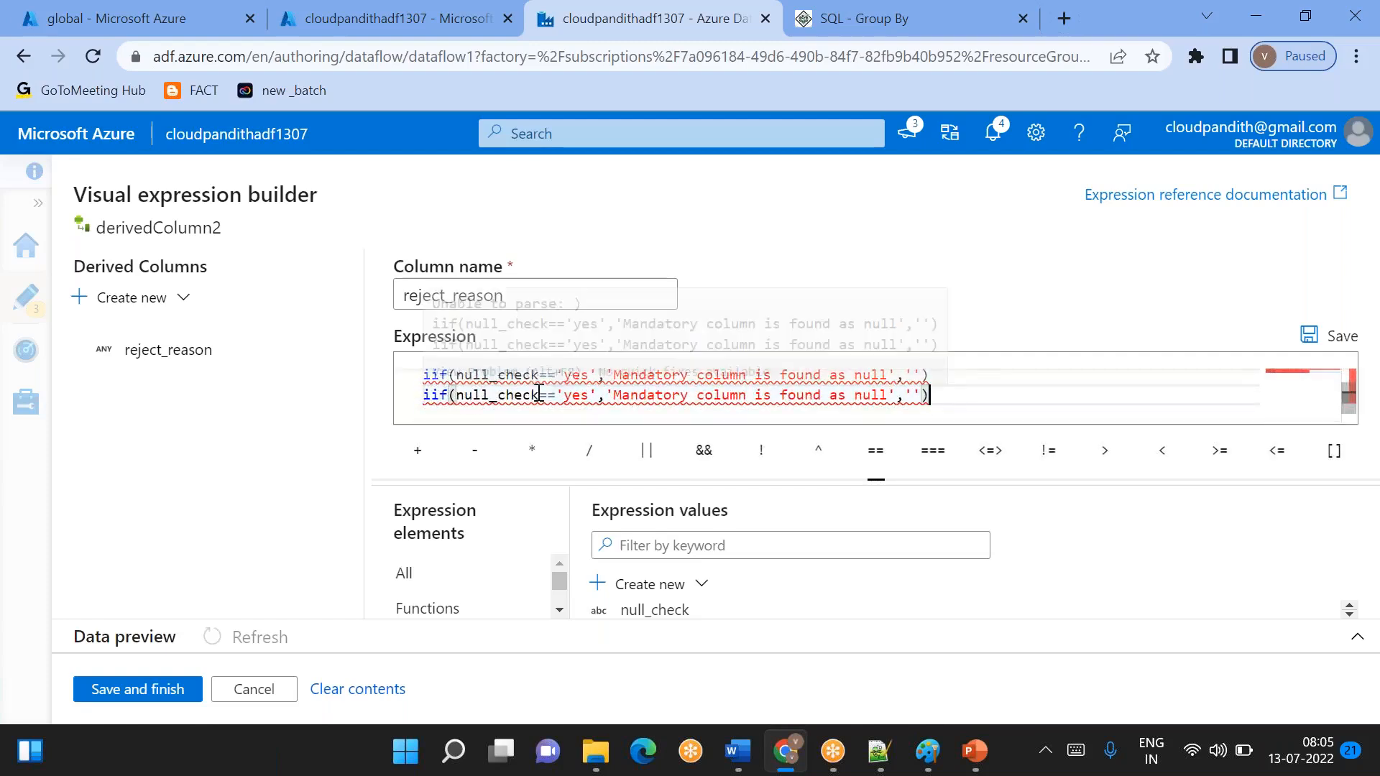
pyautogui.scroll(-1, 681, 603)
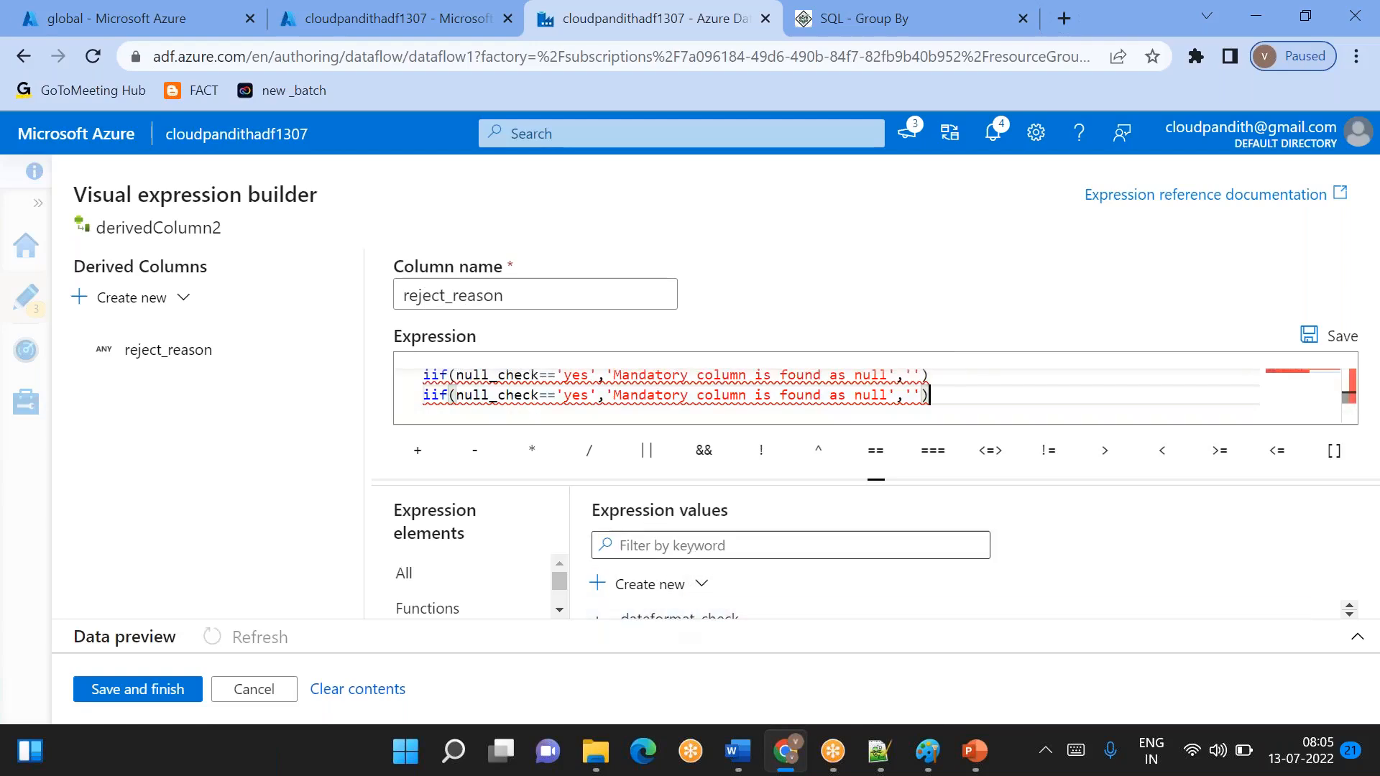
pyautogui.click(481, 394)
pyautogui.doubleClick(480, 395)
pyautogui.press('BackSpace')
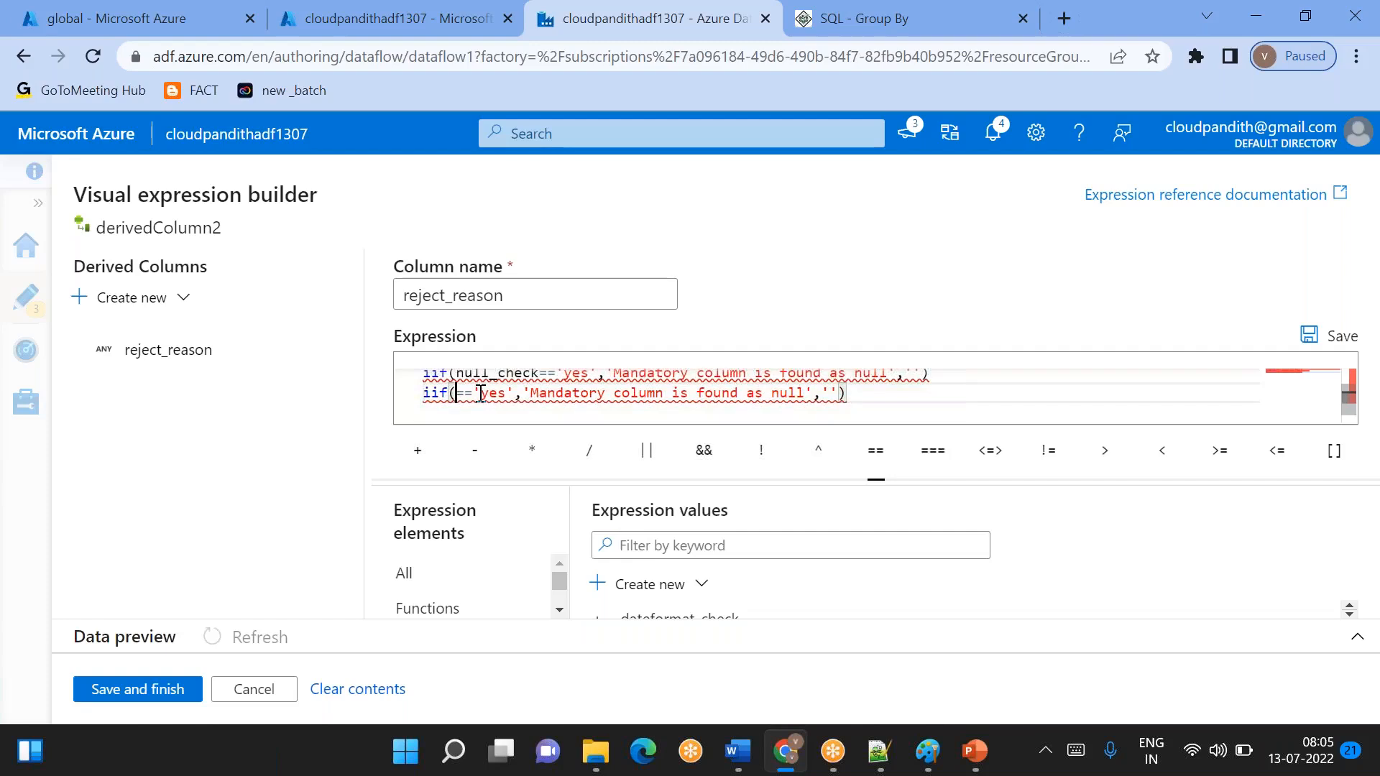
pyautogui.click(649, 619)
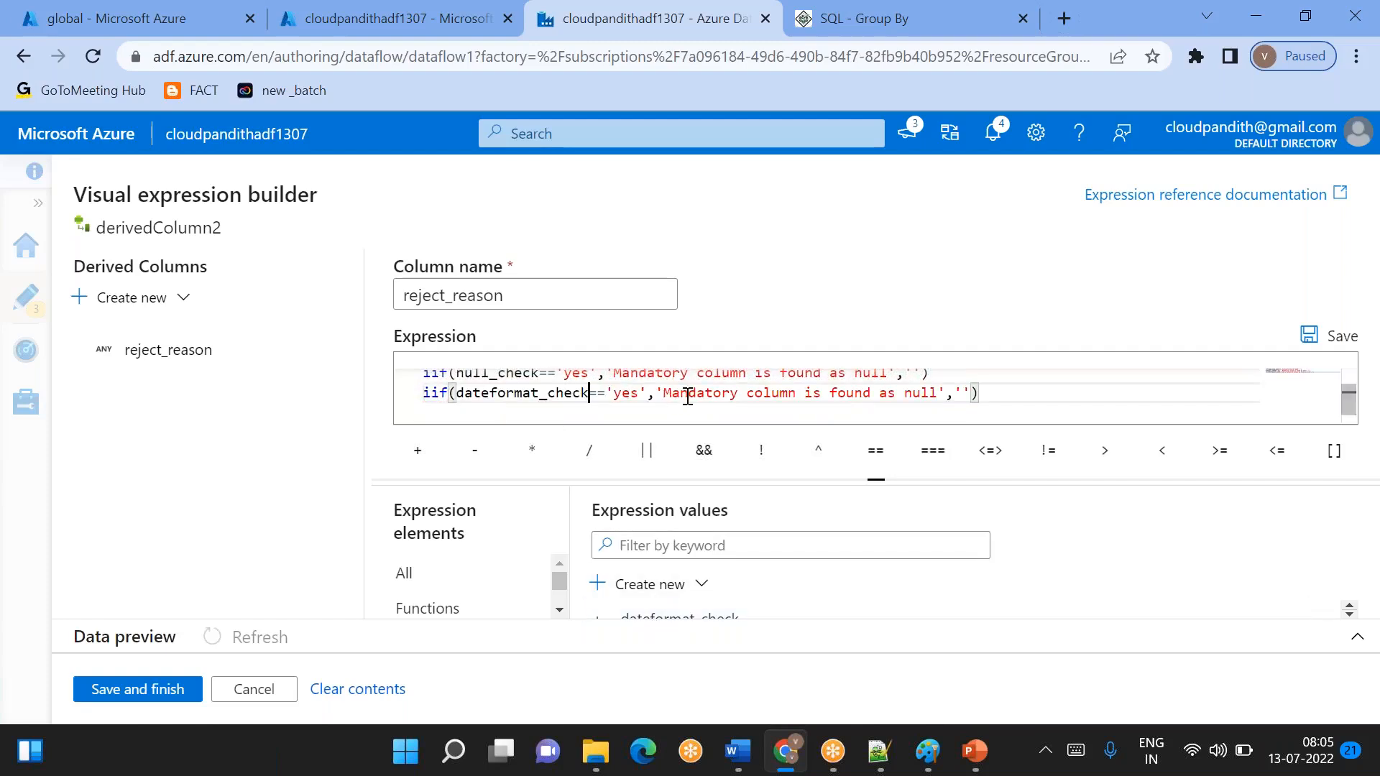
# - Replace the word Mandatory with date in the message of the dateformat_check iif function
pyautogui.moveTo(742, 396)
pyautogui.click(742, 395)
pyautogui.press('BackSpace')
pyautogui.press('BackSpace')
pyautogui.press('BackSpace')
pyautogui.press('BackSpace')
pyautogui.press('BackSpace')
pyautogui.press('BackSpace')
pyautogui.press('BackSpace')
pyautogui.press('BackSpace')
pyautogui.press('BackSpace')
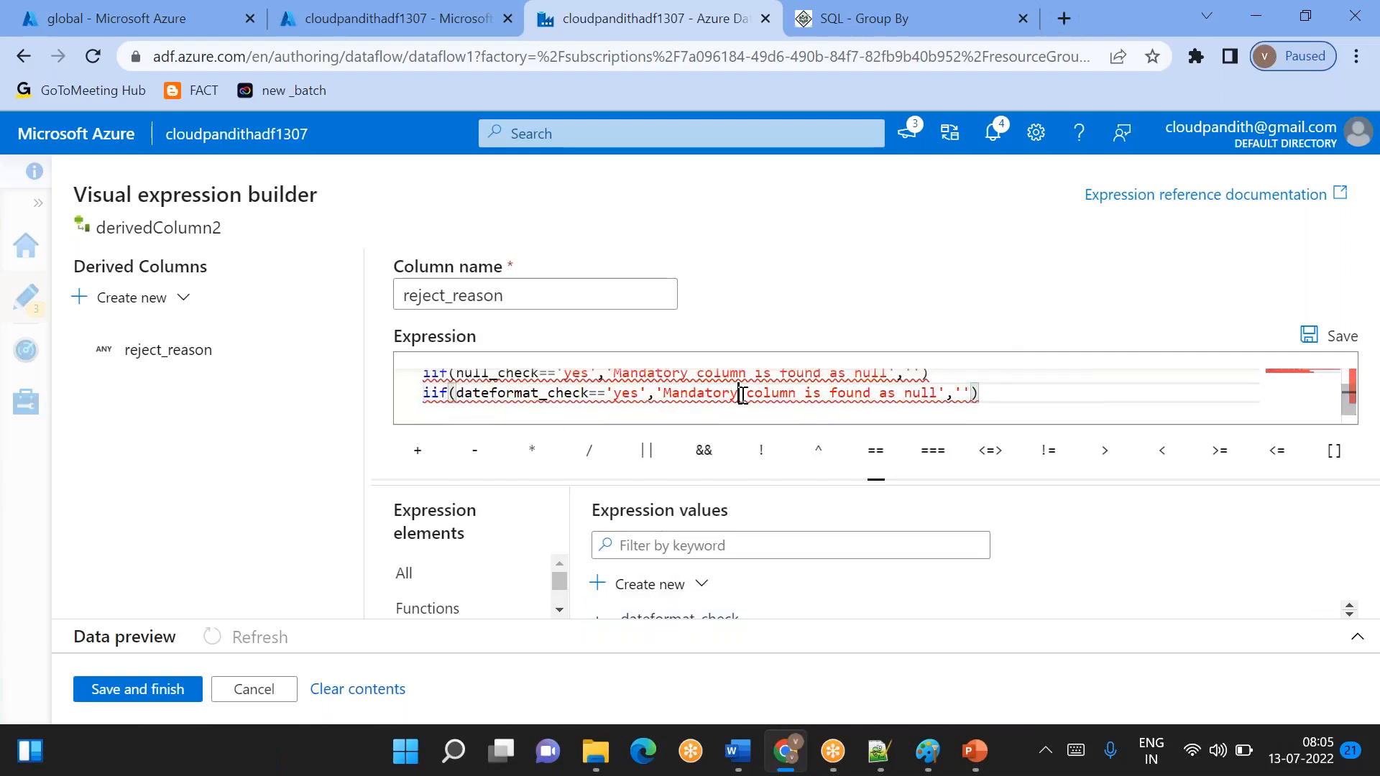
pyautogui.write('date')
# - Change the ending of the dateformat_check message so it reads 'date column is found as incorrect format or invalid date'
pyautogui.doubleClick(814, 394)
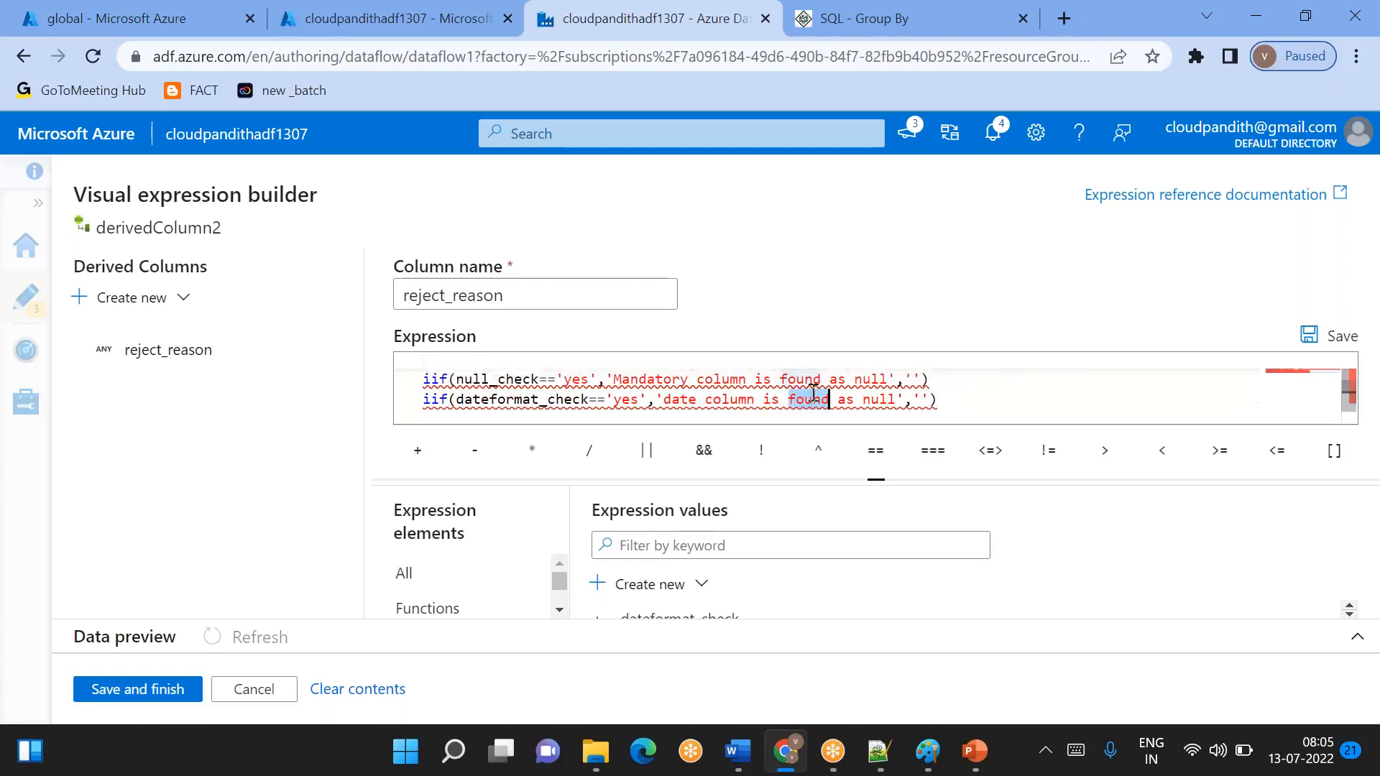
pyautogui.press('BackSpace')
pyautogui.write('found')
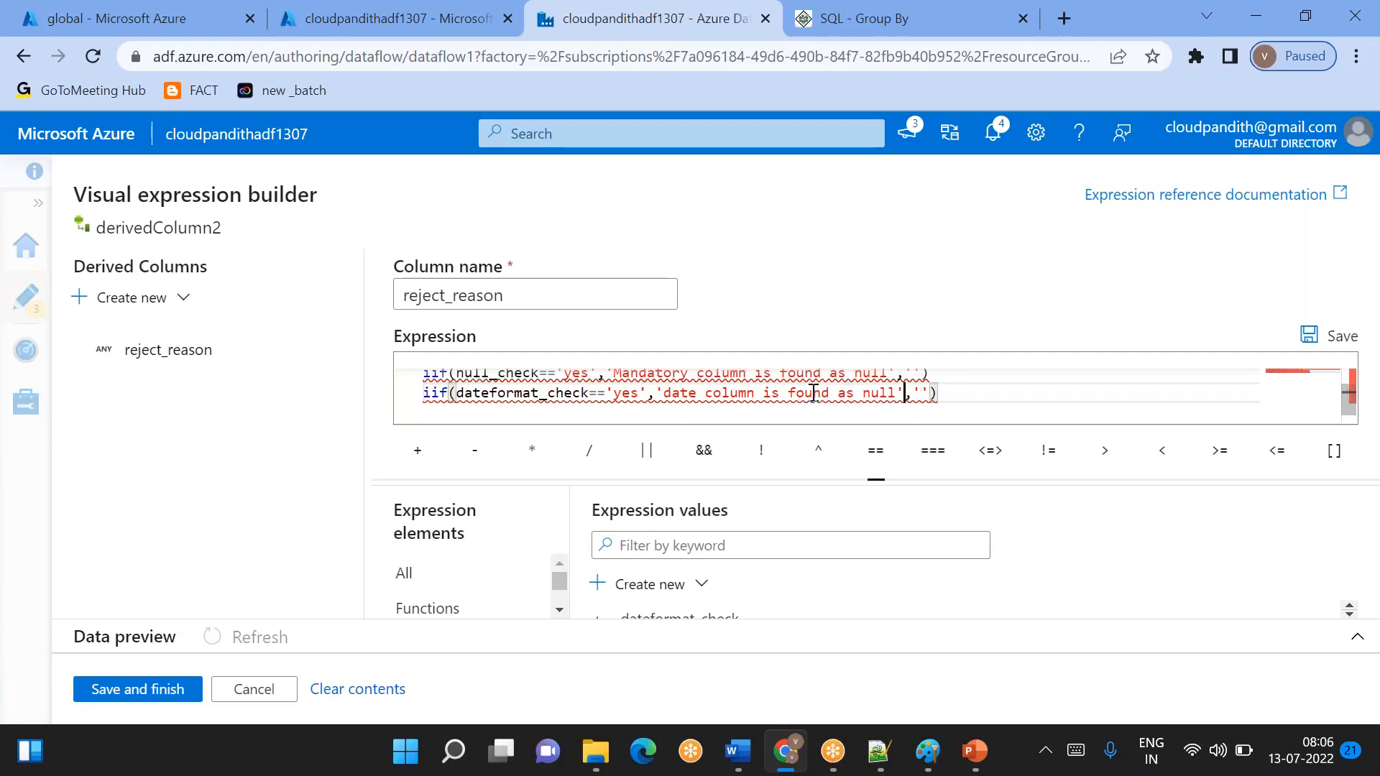
pyautogui.press('BackSpace')
pyautogui.press('BackSpace')
pyautogui.press('BackSpace')
pyautogui.press('BackSpace')
pyautogui.write('incorrect format')
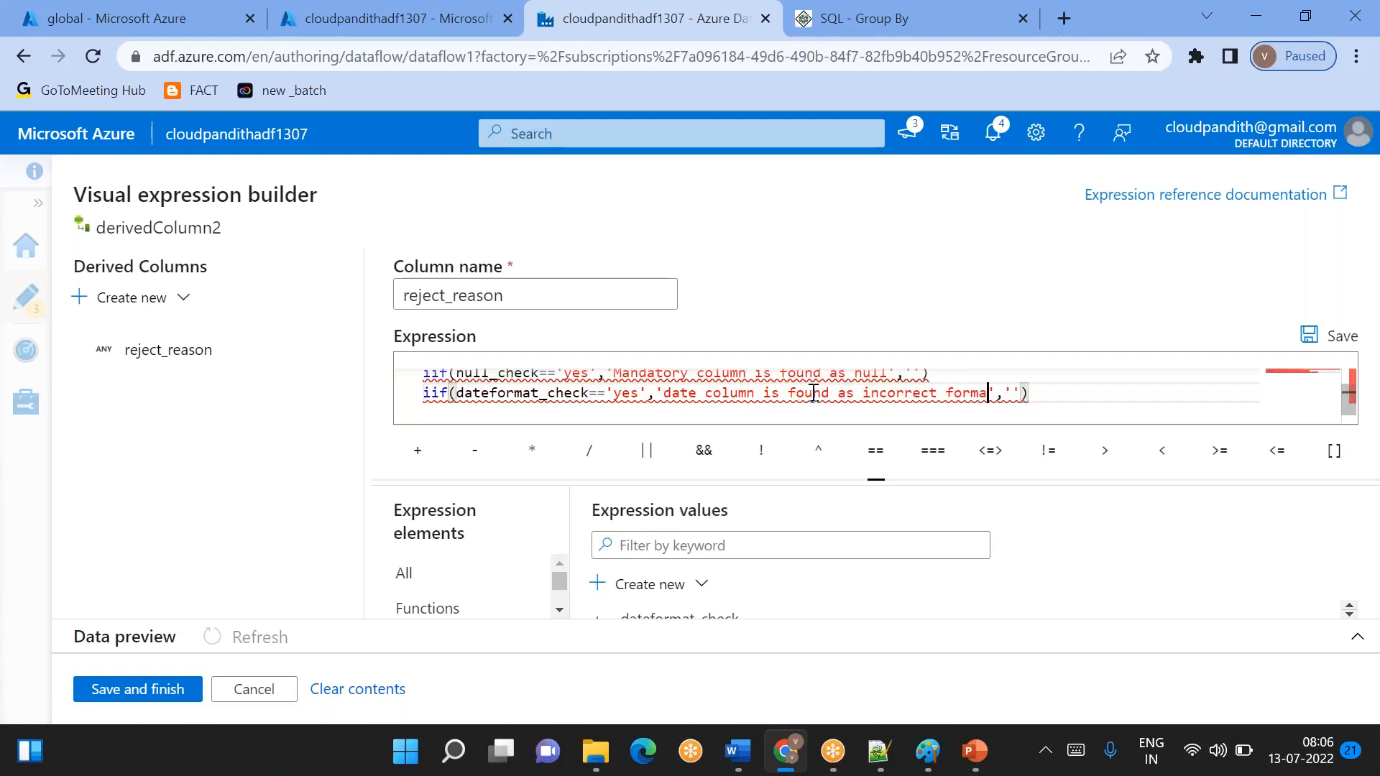
pyautogui.write(' or invalud')
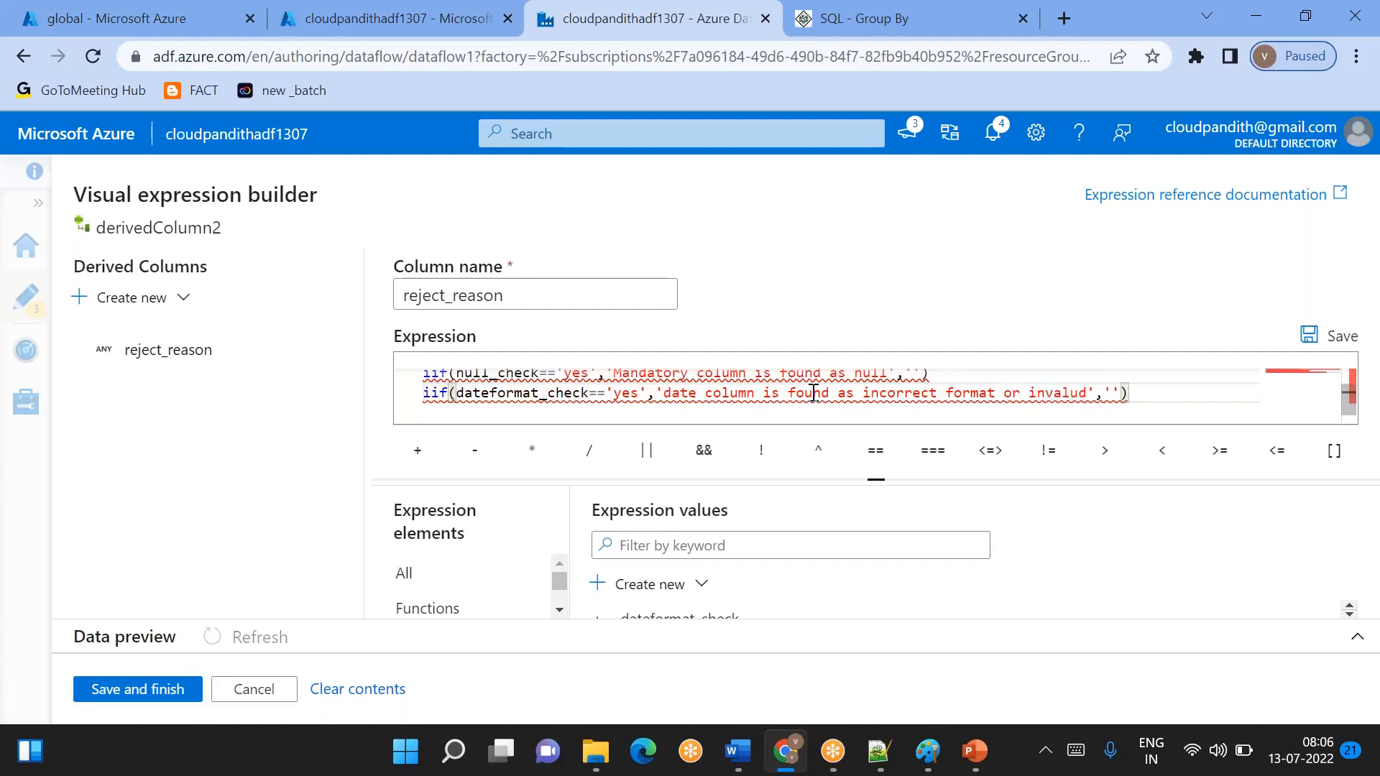
pyautogui.press('BackSpace')
pyautogui.write('id date')
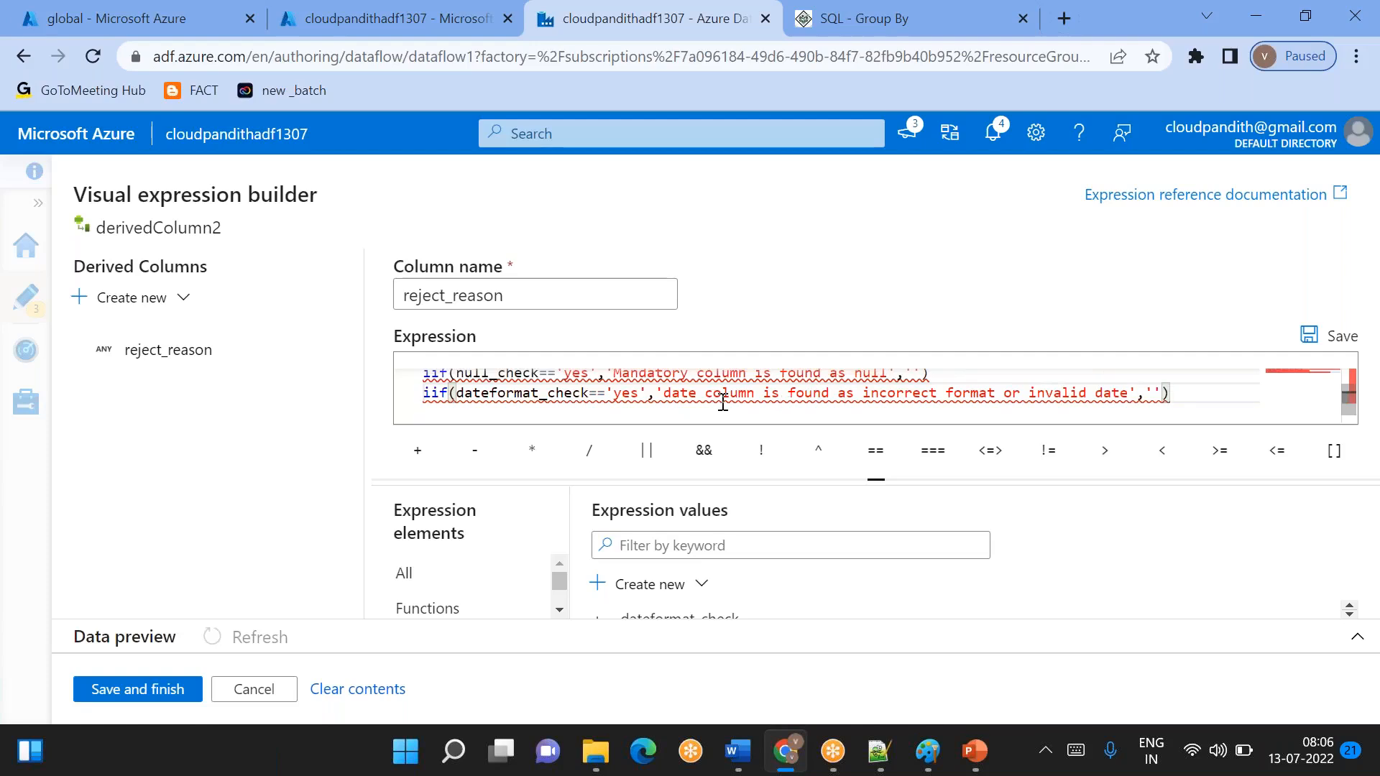
# - Wrap the three iif functions in one concat function, separating them with commas and adding the closing parenthesis
pyautogui.scroll(1, 720, 402)
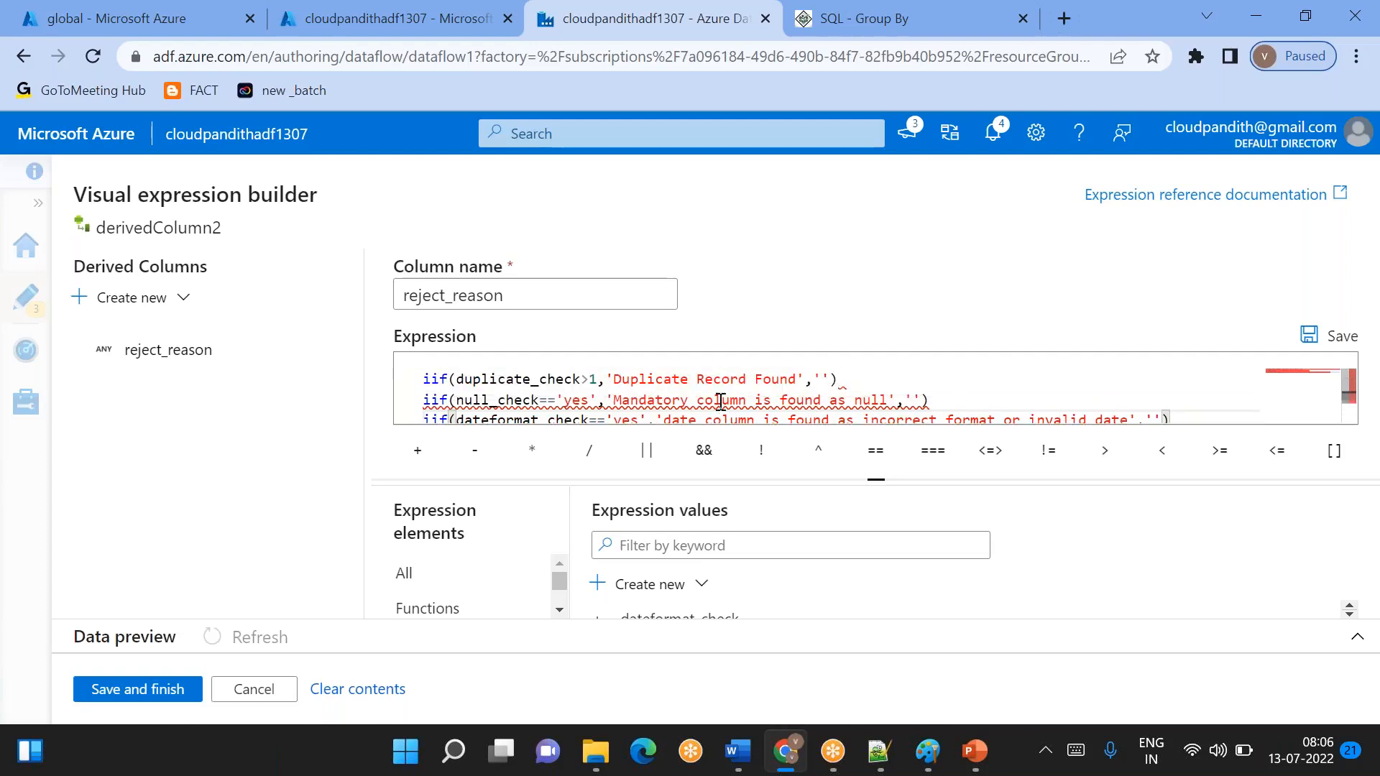
pyautogui.doubleClick(651, 381)
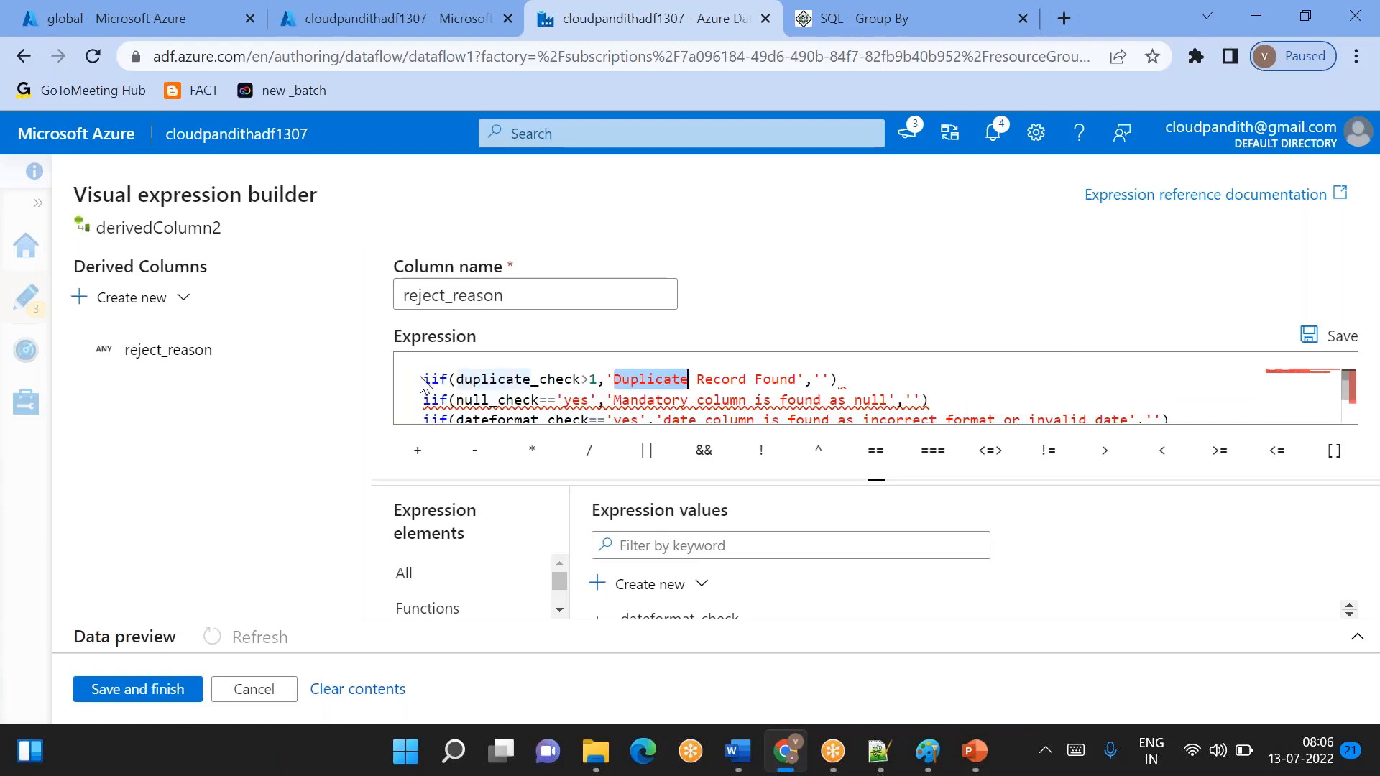
pyautogui.click(424, 380)
pyautogui.write('concat(')
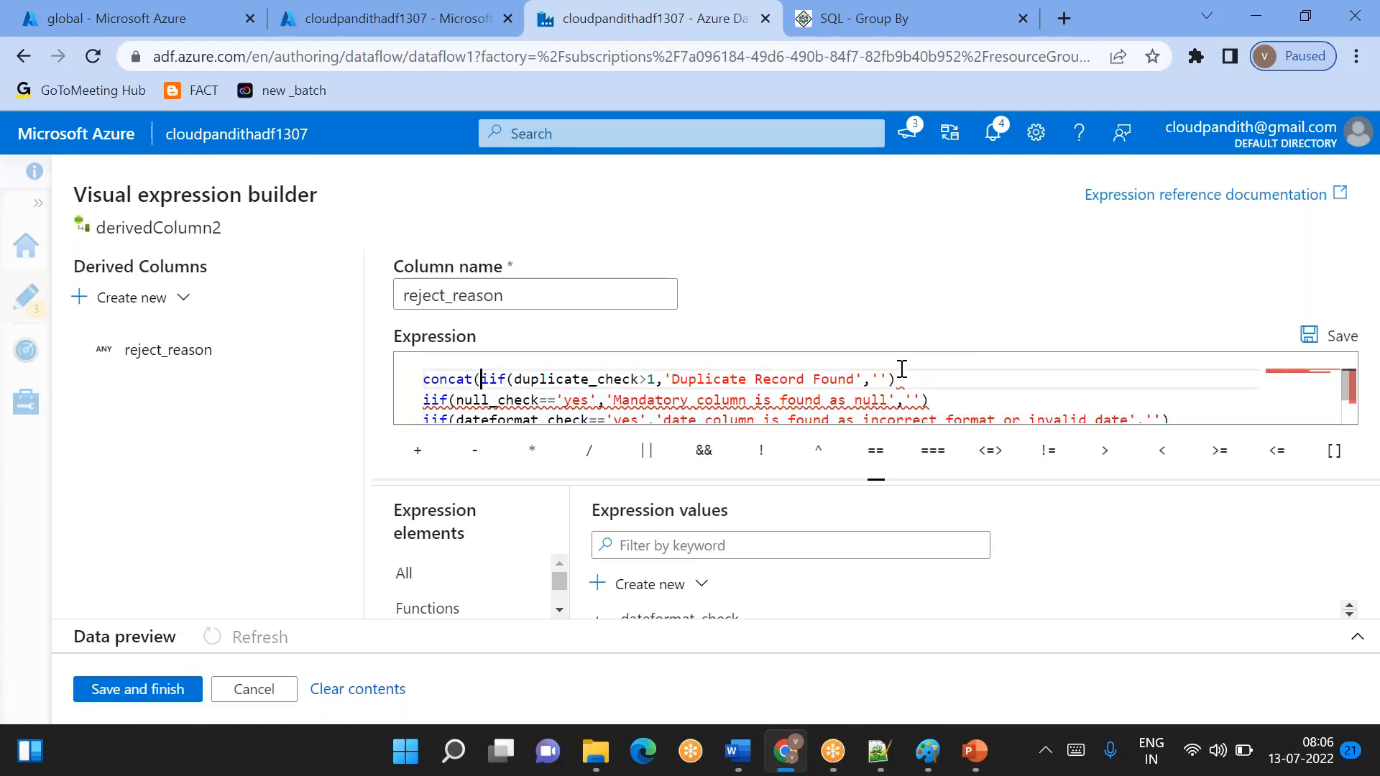
pyautogui.click(901, 374)
pyautogui.write(',')
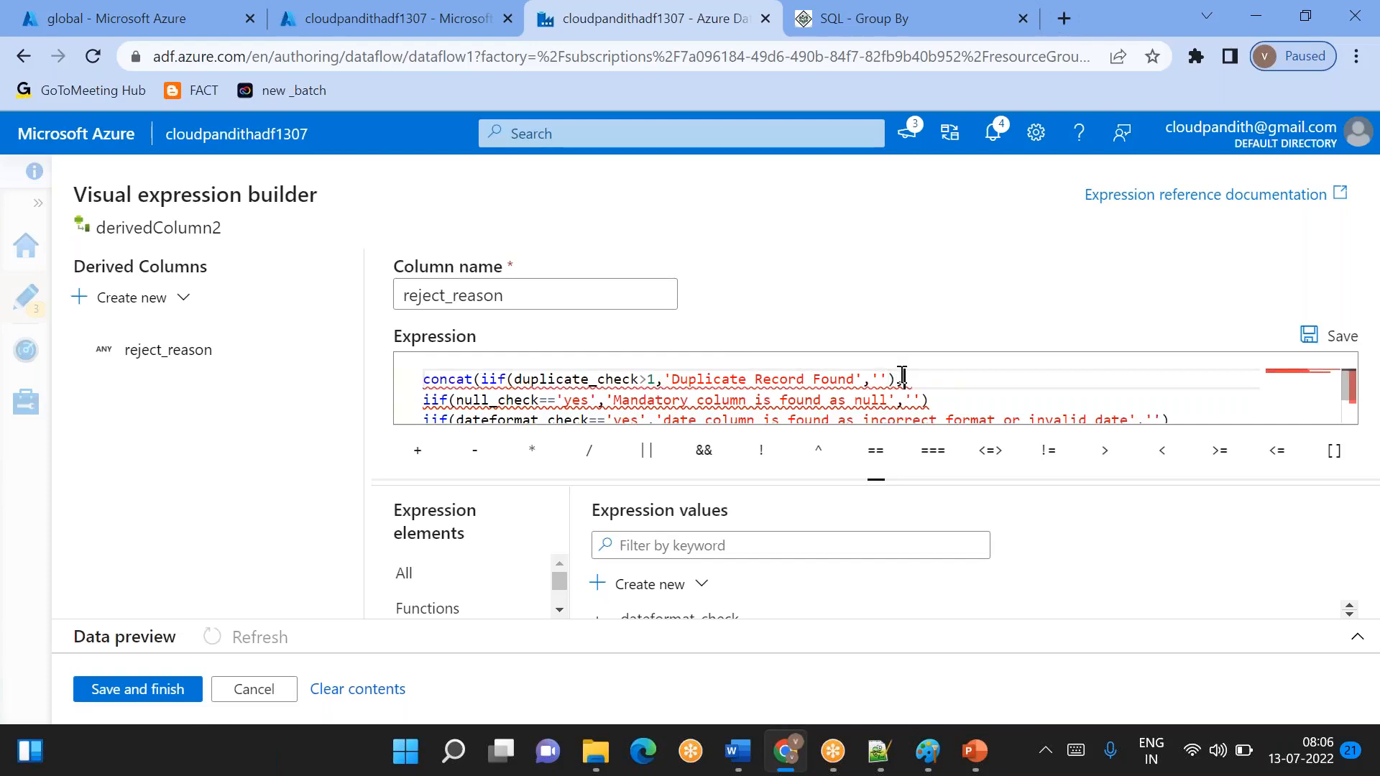
pyautogui.click(948, 401)
pyautogui.write(',')
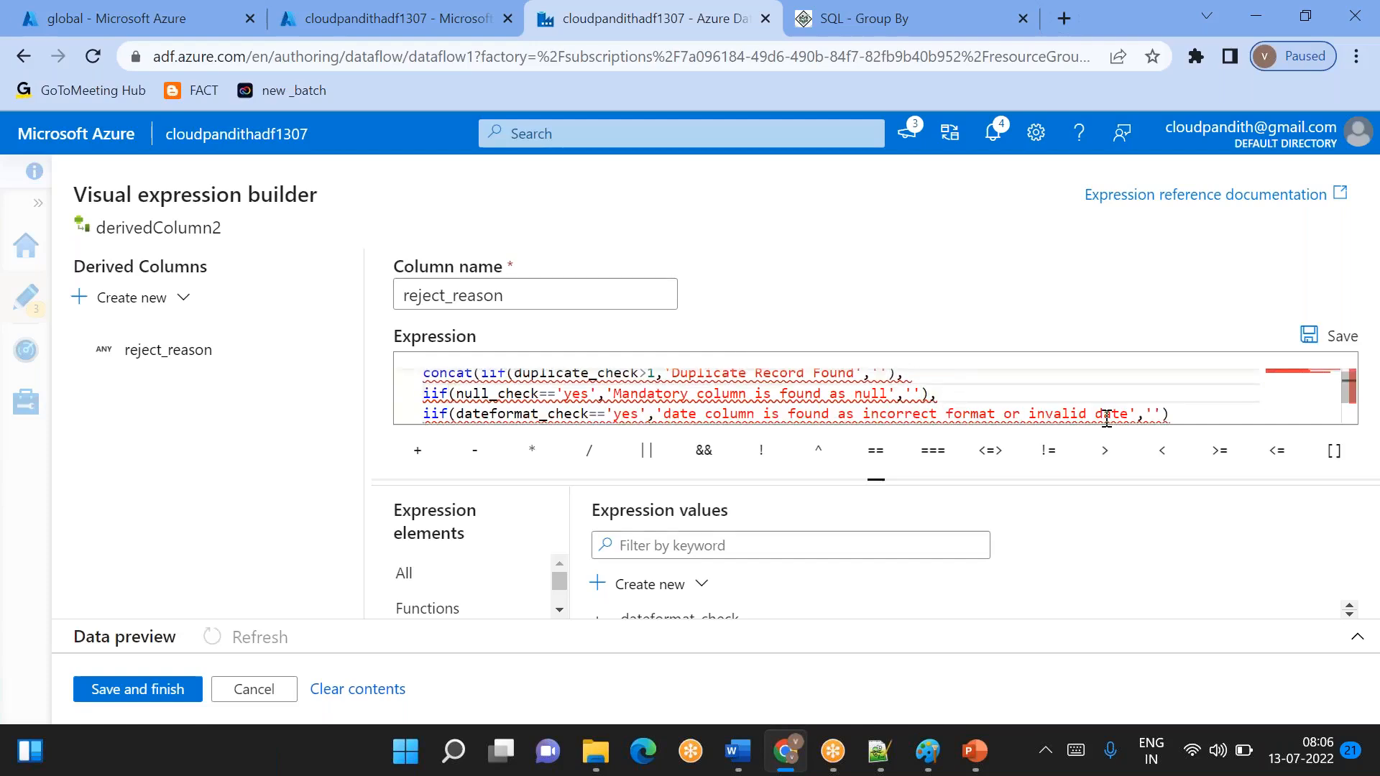
pyautogui.click(1166, 417)
pyautogui.write(')')
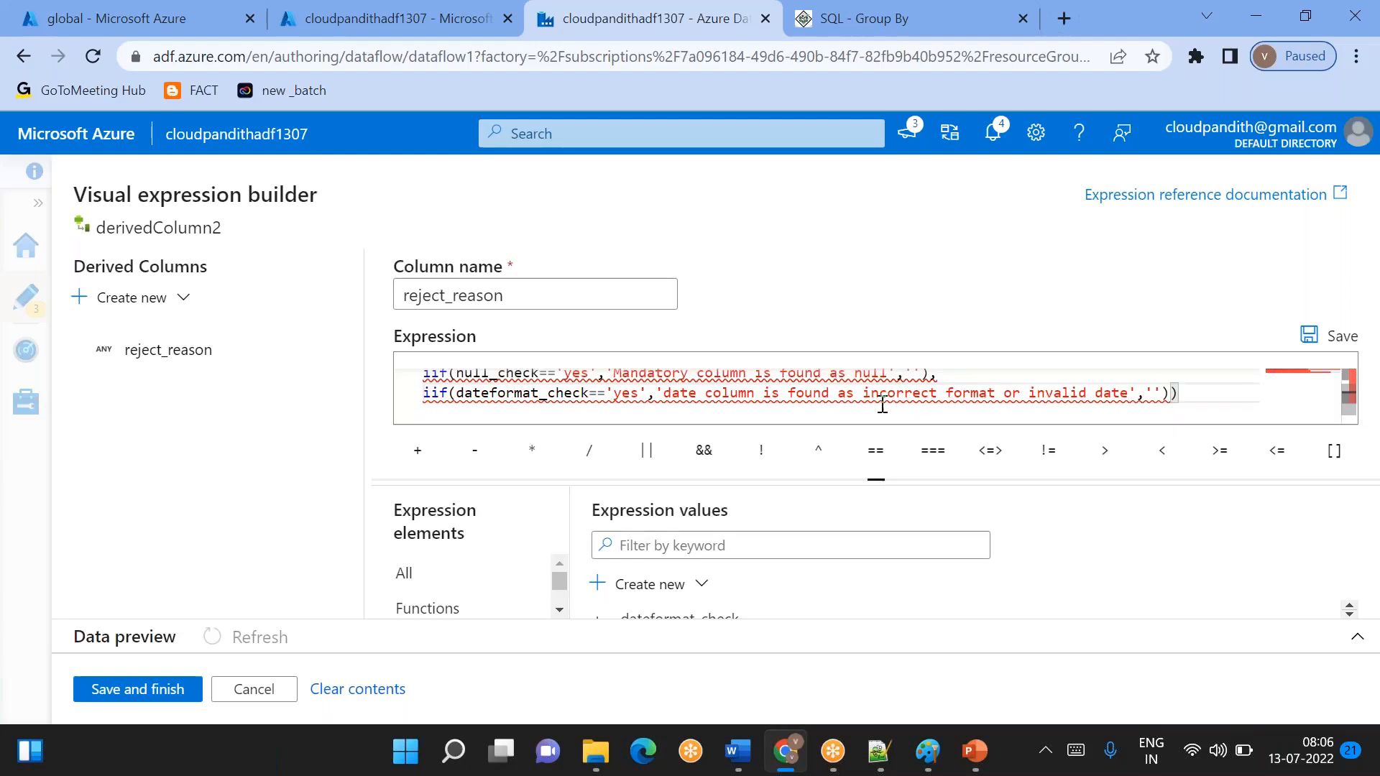
# - Review the complete reject_reason expression, then save it and close the expression builder
pyautogui.scroll(2, 819, 413)
pyautogui.scroll(-1, 757, 421)
pyautogui.scroll(1, 757, 420)
pyautogui.click(167, 692)
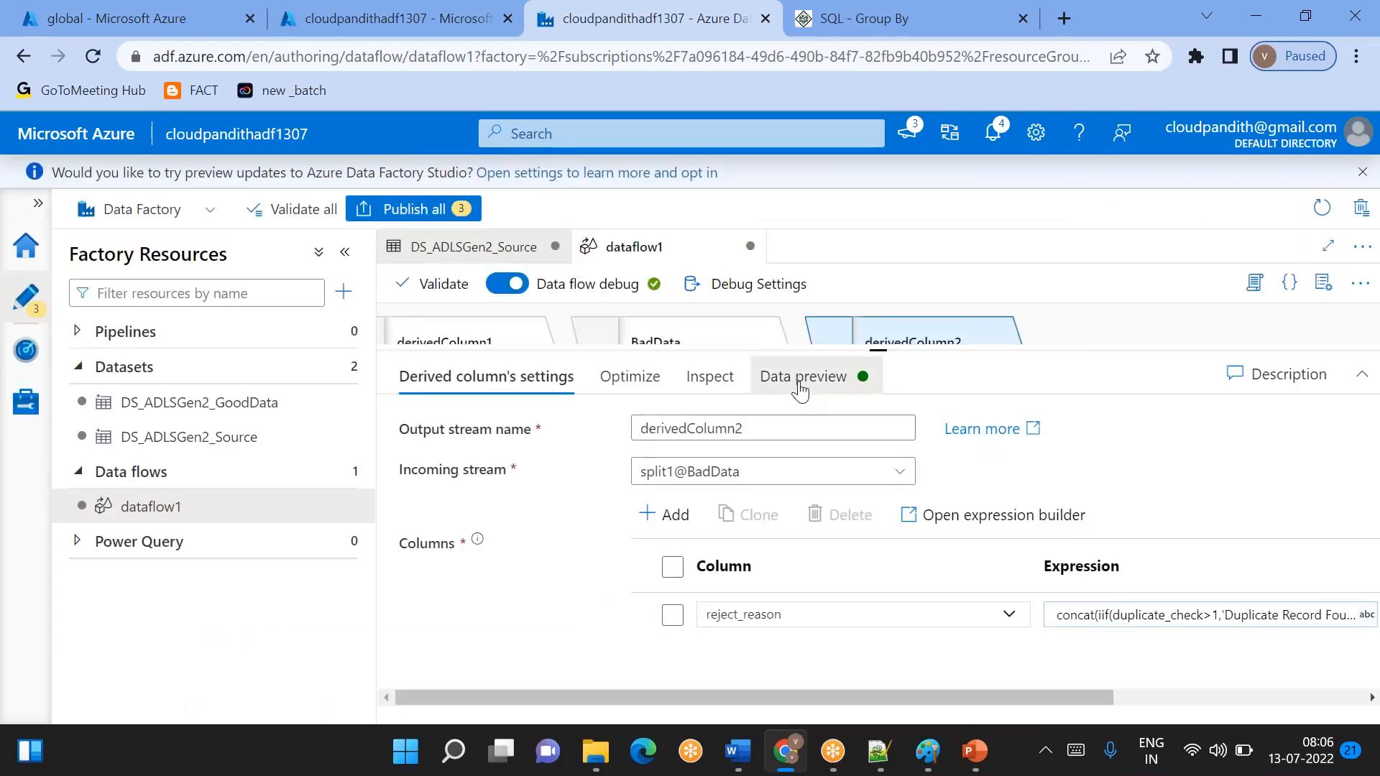
# - Refresh the data preview of derivedColumn2 and check the values in the reject_reason column
pyautogui.click(800, 390)
pyautogui.click(463, 461)
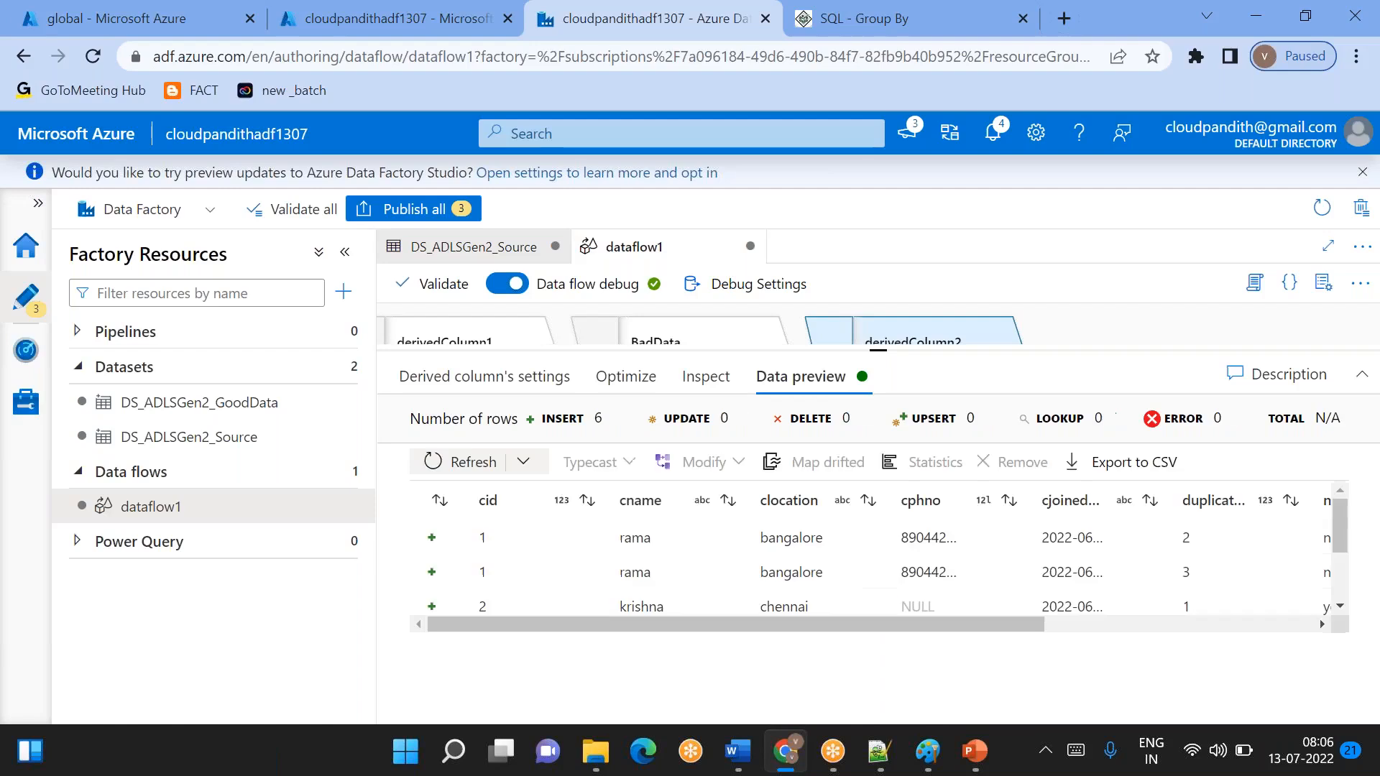
pyautogui.hscroll(5, 755, 570)
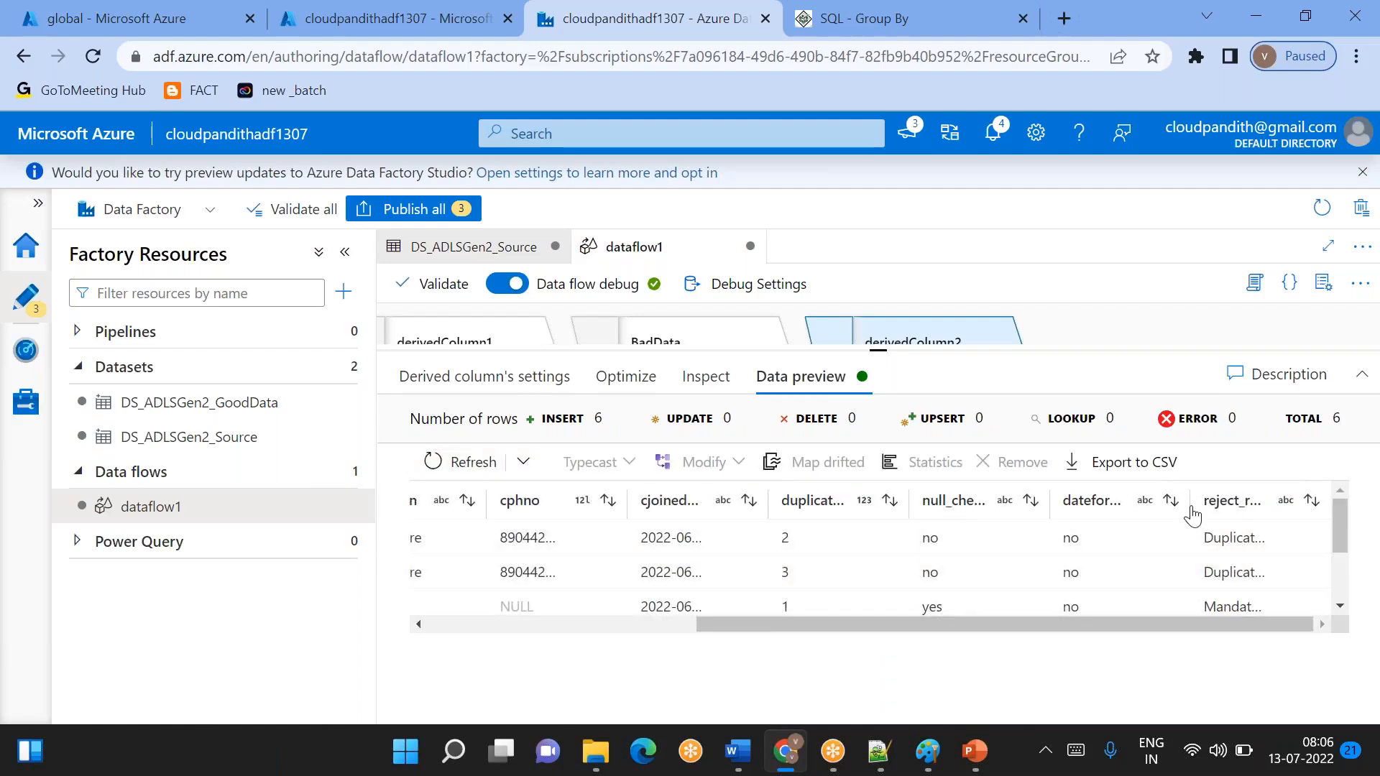
# - Widen the reject_reason column in the derivedColumn2 data preview and narrow the neighbouring columns to make its messages readable
pyautogui.moveTo(1193, 512)
pyautogui.mouseDown()
pyautogui.moveTo(1121, 521)
pyautogui.moveTo(1282, 499)
pyautogui.moveTo(1215, 507)
pyautogui.mouseUp()
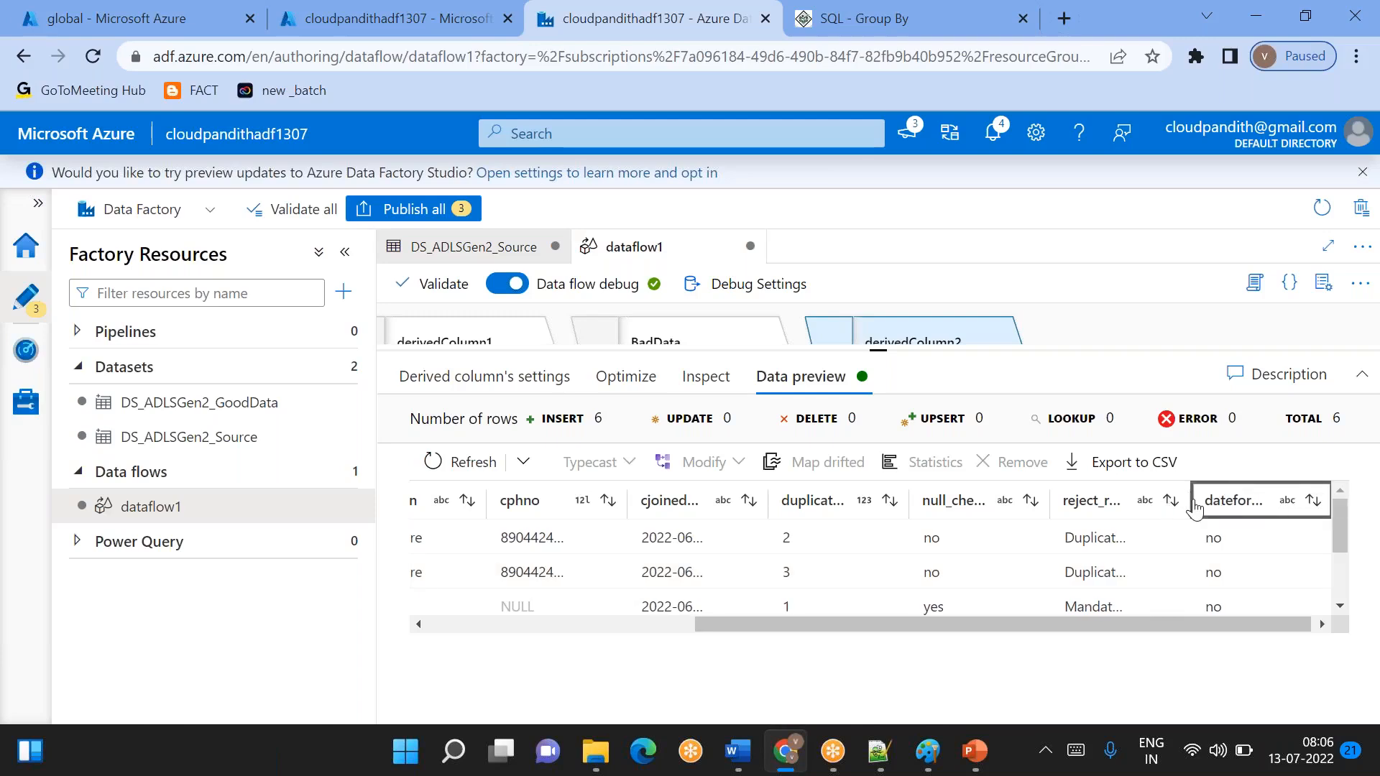
pyautogui.moveTo(1047, 491); pyautogui.dragTo(985, 491)
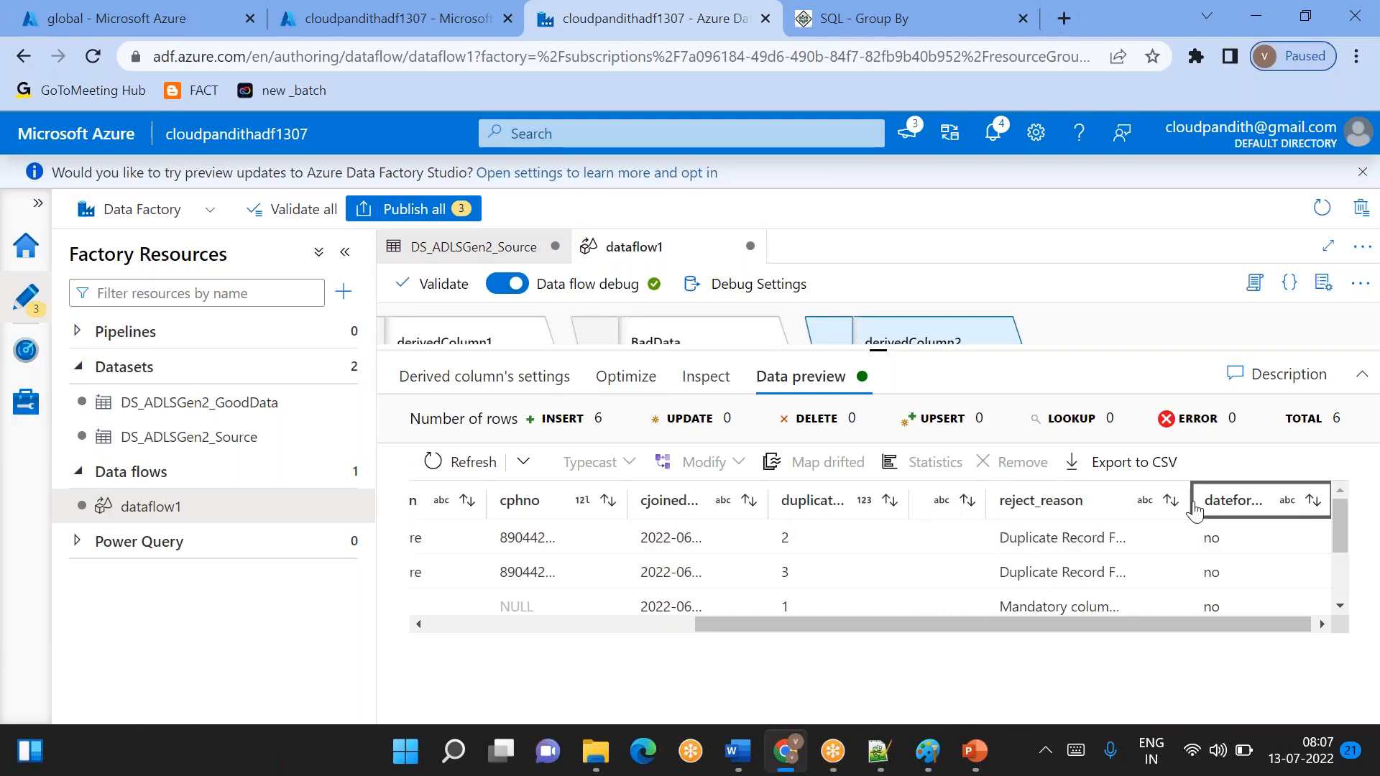
pyautogui.moveTo(1192, 508); pyautogui.dragTo(1268, 507)
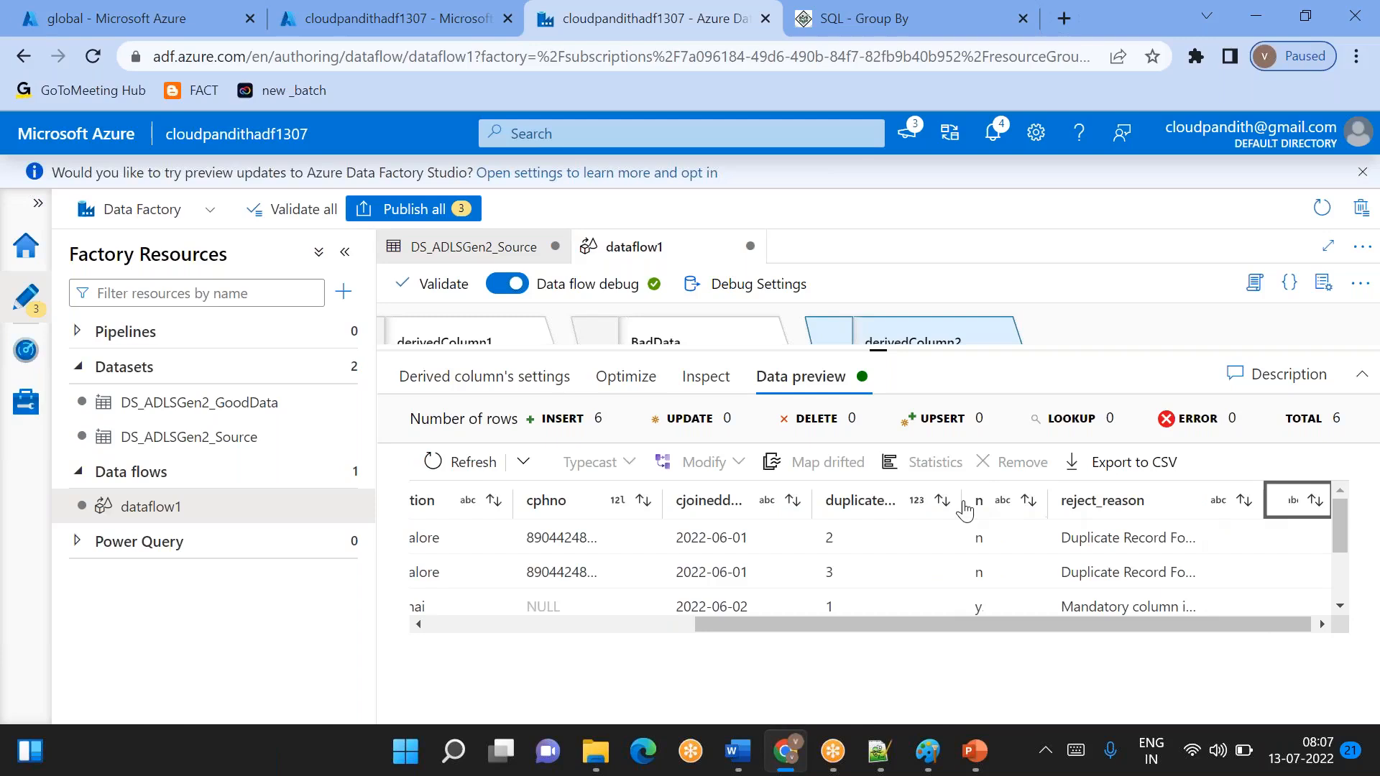
pyautogui.moveTo(963, 505); pyautogui.dragTo(885, 506)
pyautogui.moveTo(1046, 505); pyautogui.dragTo(943, 505)
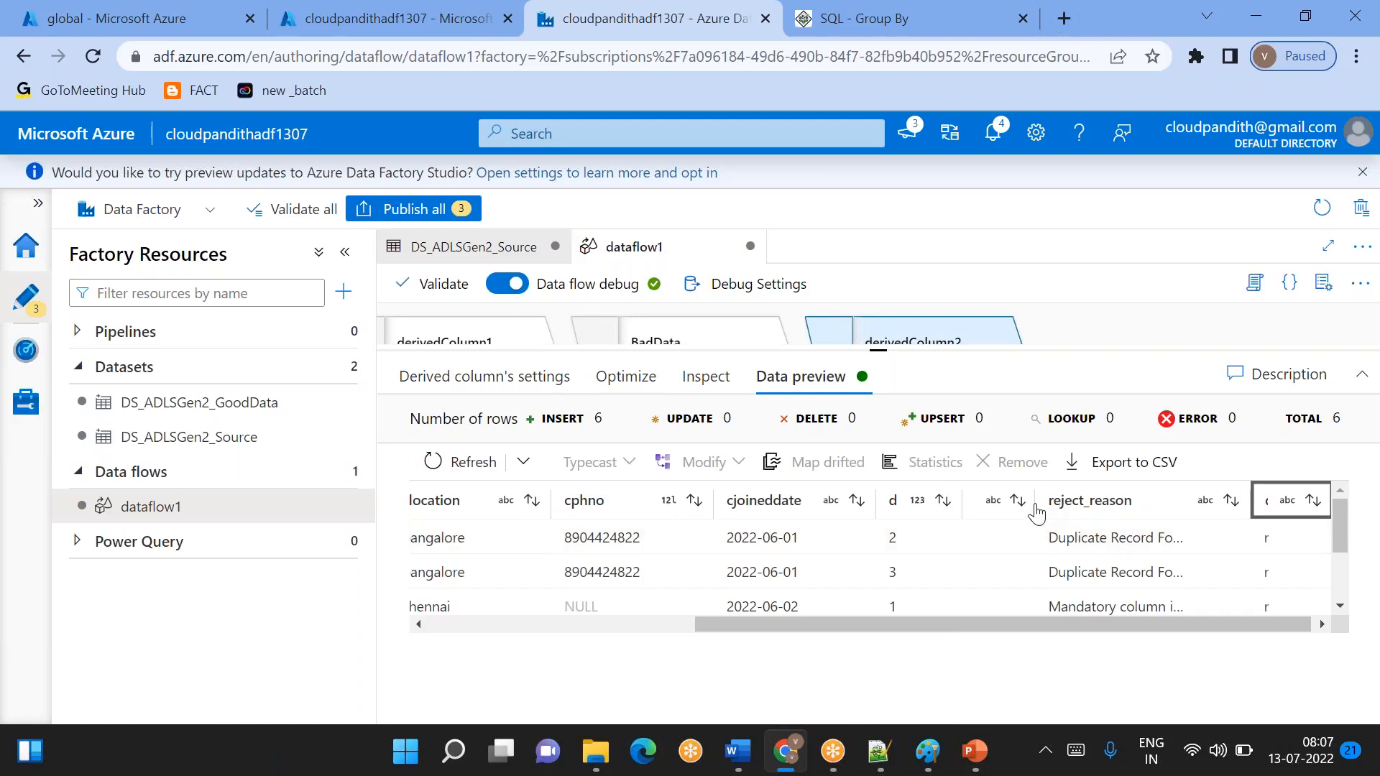
pyautogui.moveTo(1034, 506); pyautogui.dragTo(947, 505)
pyautogui.moveTo(713, 502); pyautogui.dragTo(650, 502)
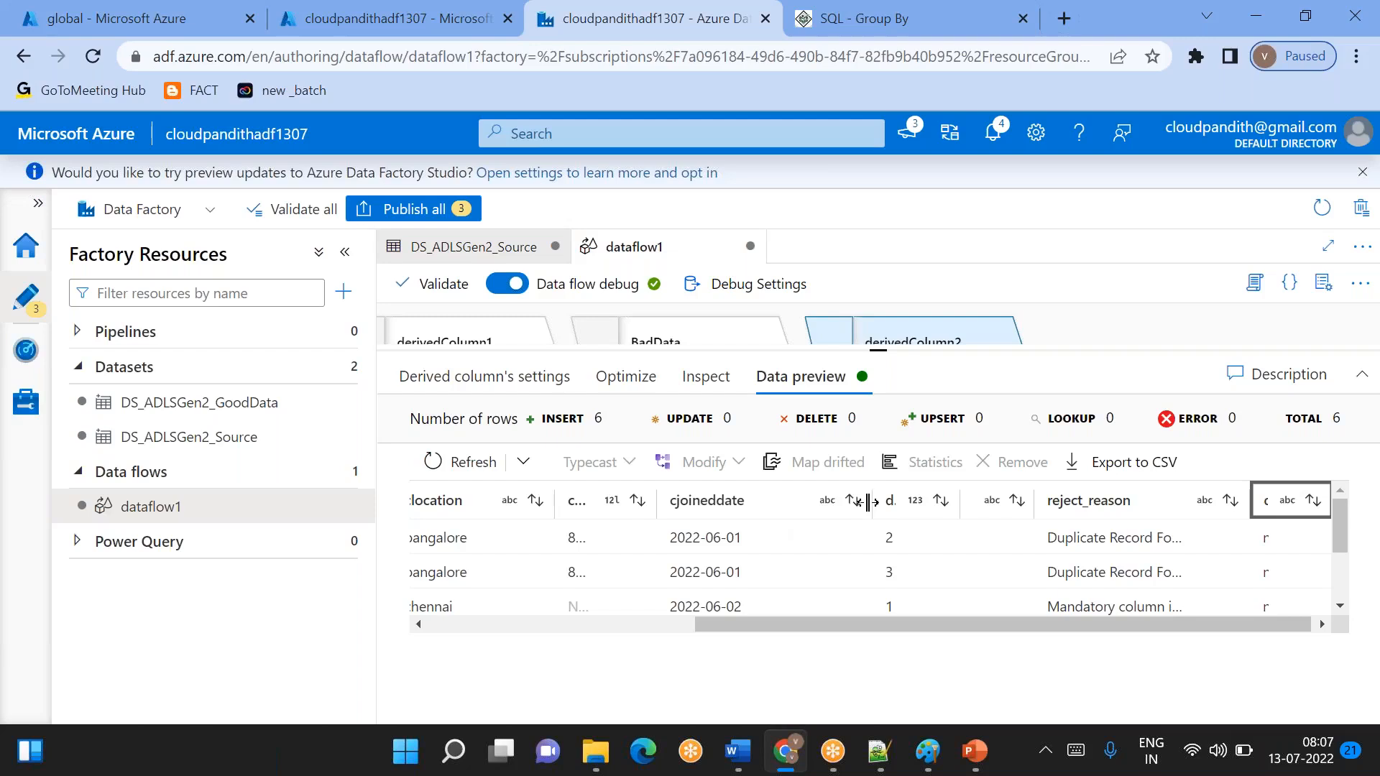
pyautogui.moveTo(869, 502); pyautogui.dragTo(787, 501)
pyautogui.moveTo(961, 502); pyautogui.dragTo(892, 502)
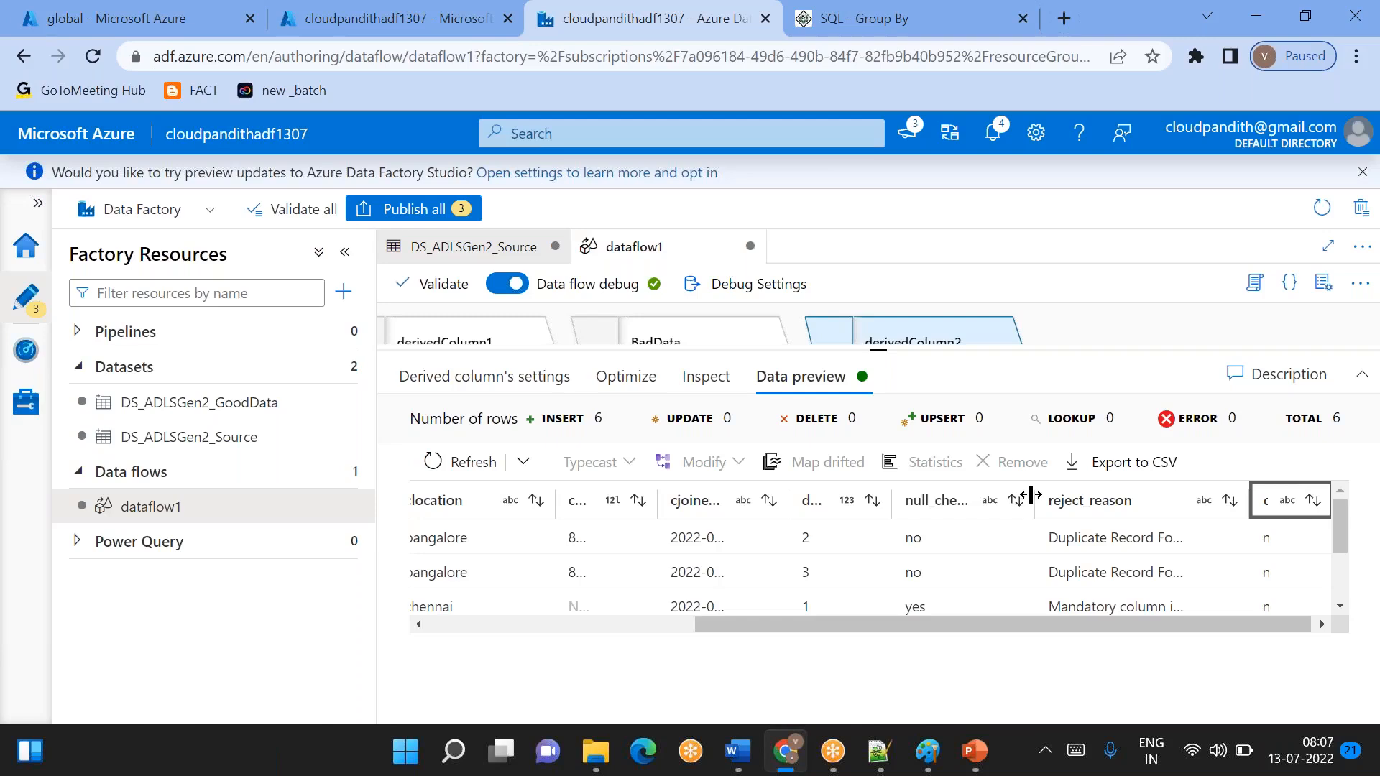
pyautogui.moveTo(1033, 496); pyautogui.dragTo(983, 496)
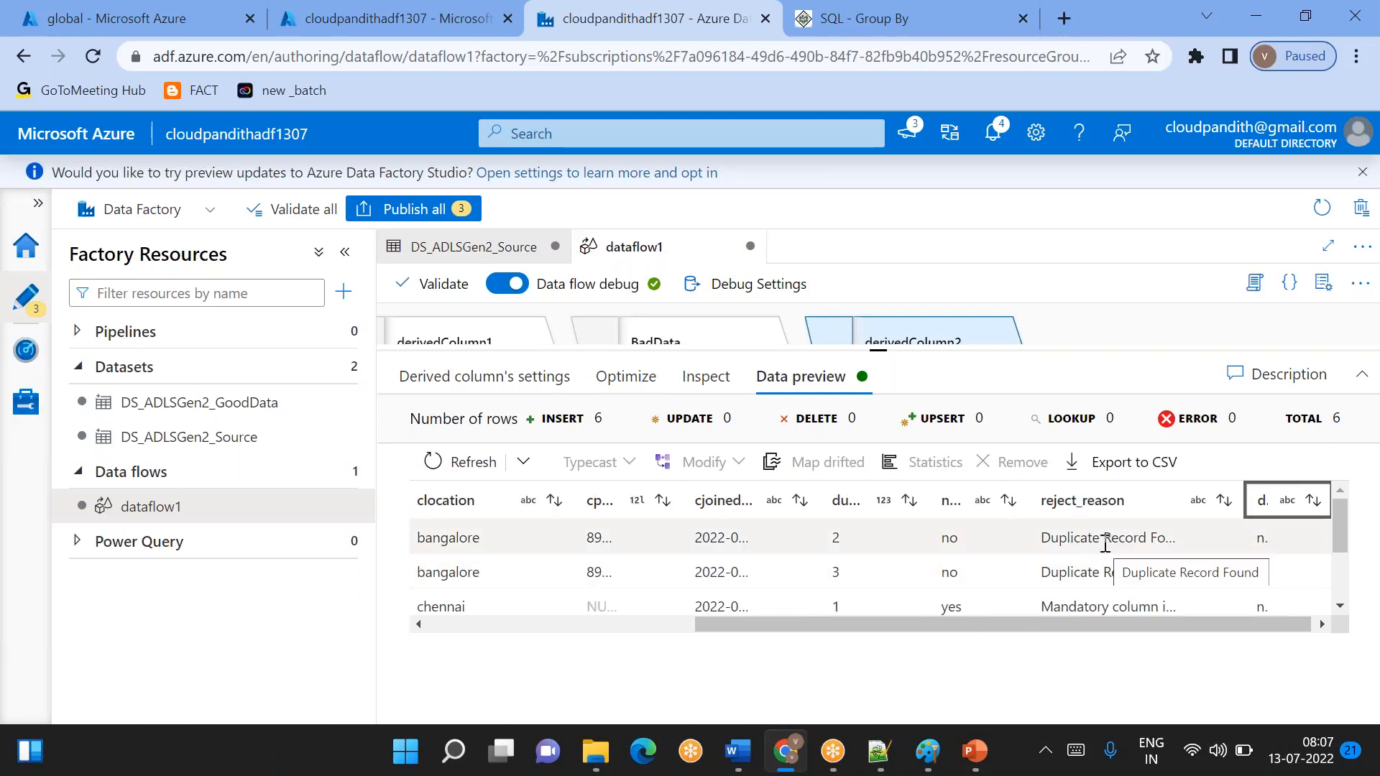
# - Compare each previewed row's cphno and date values with its reject_reason message
pyautogui.scroll(-1, 1104, 544)
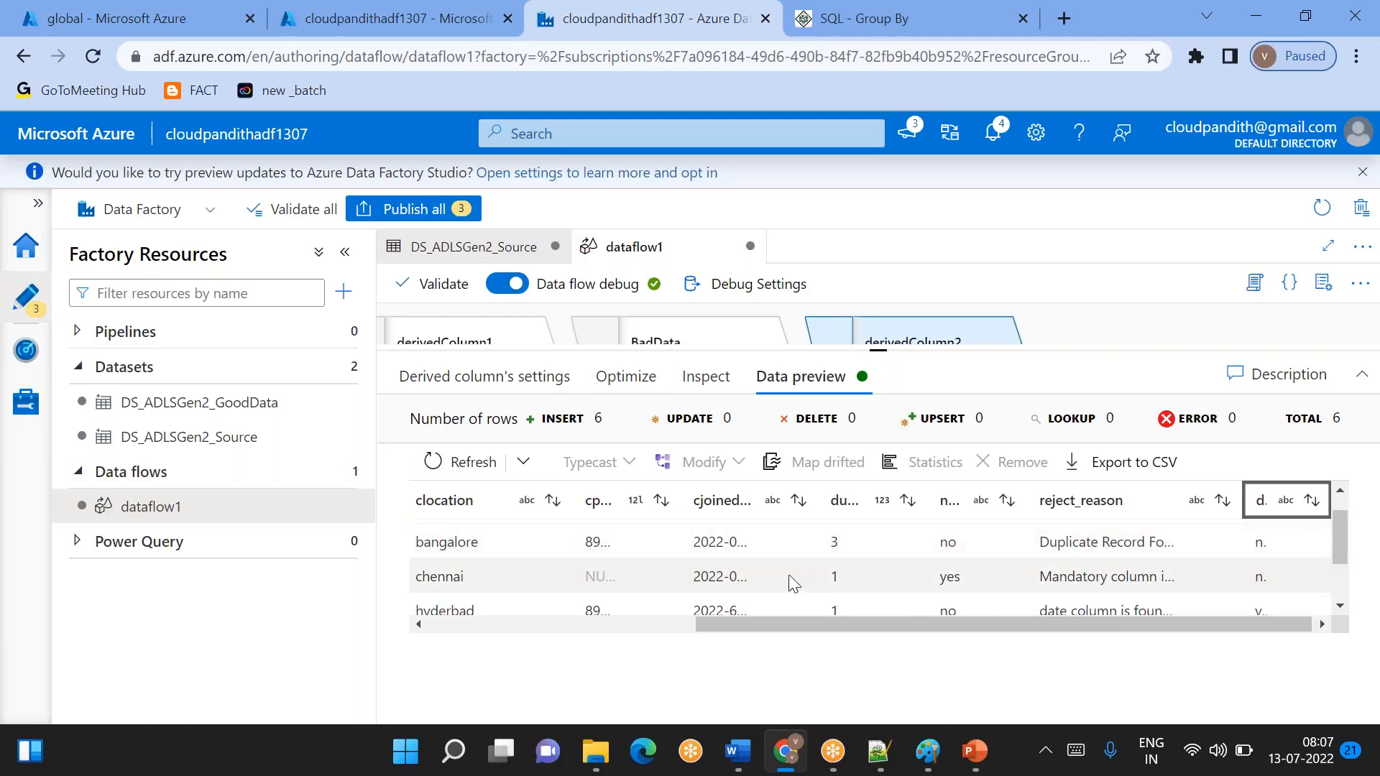
pyautogui.doubleClick(586, 571)
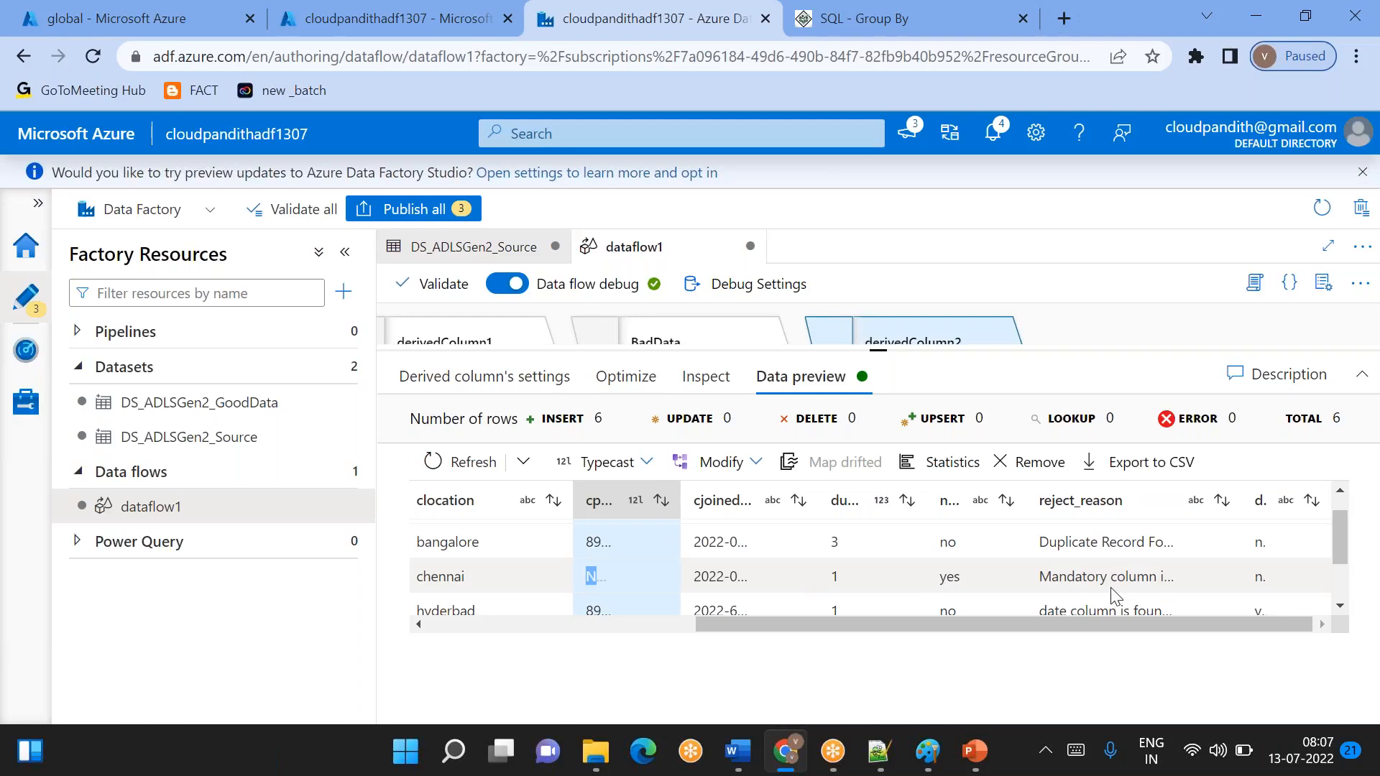
pyautogui.scroll(-2, 1113, 595)
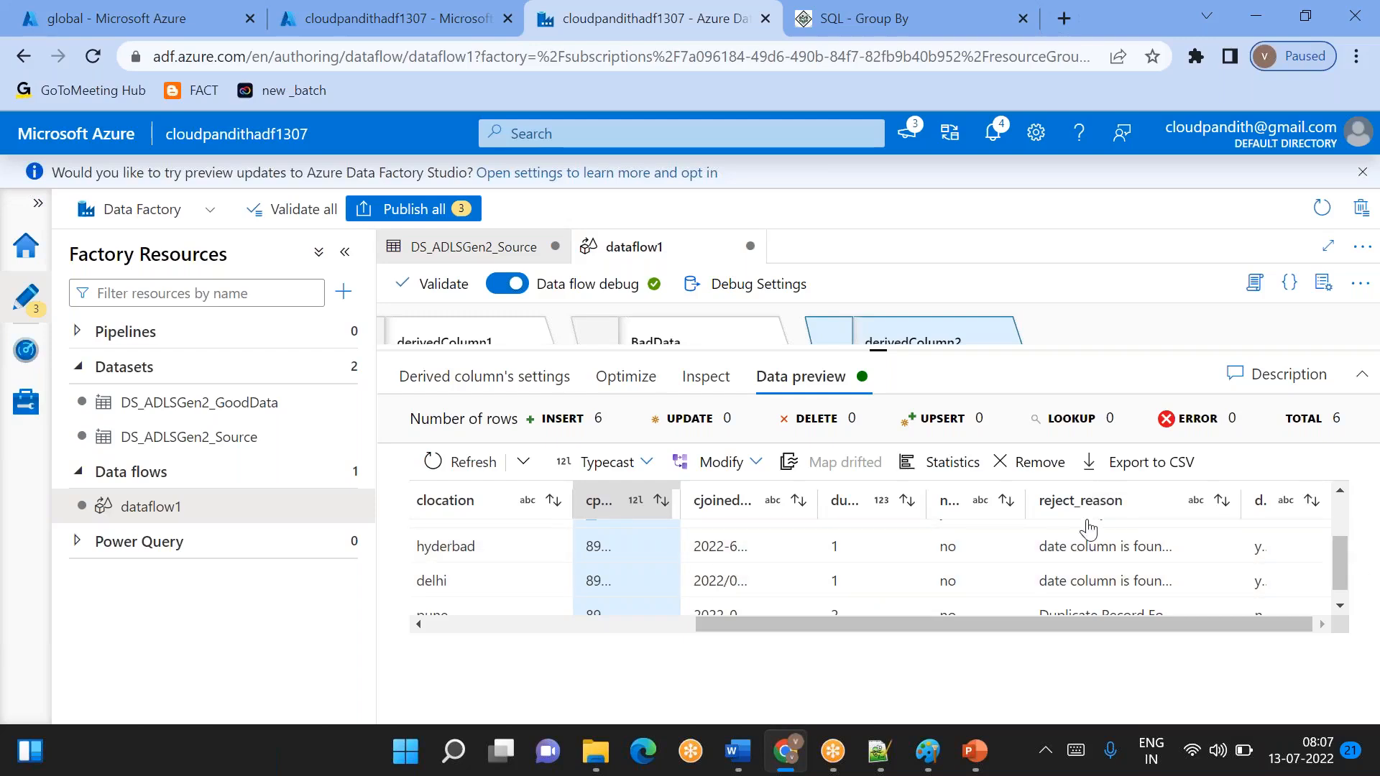
pyautogui.click(1078, 586)
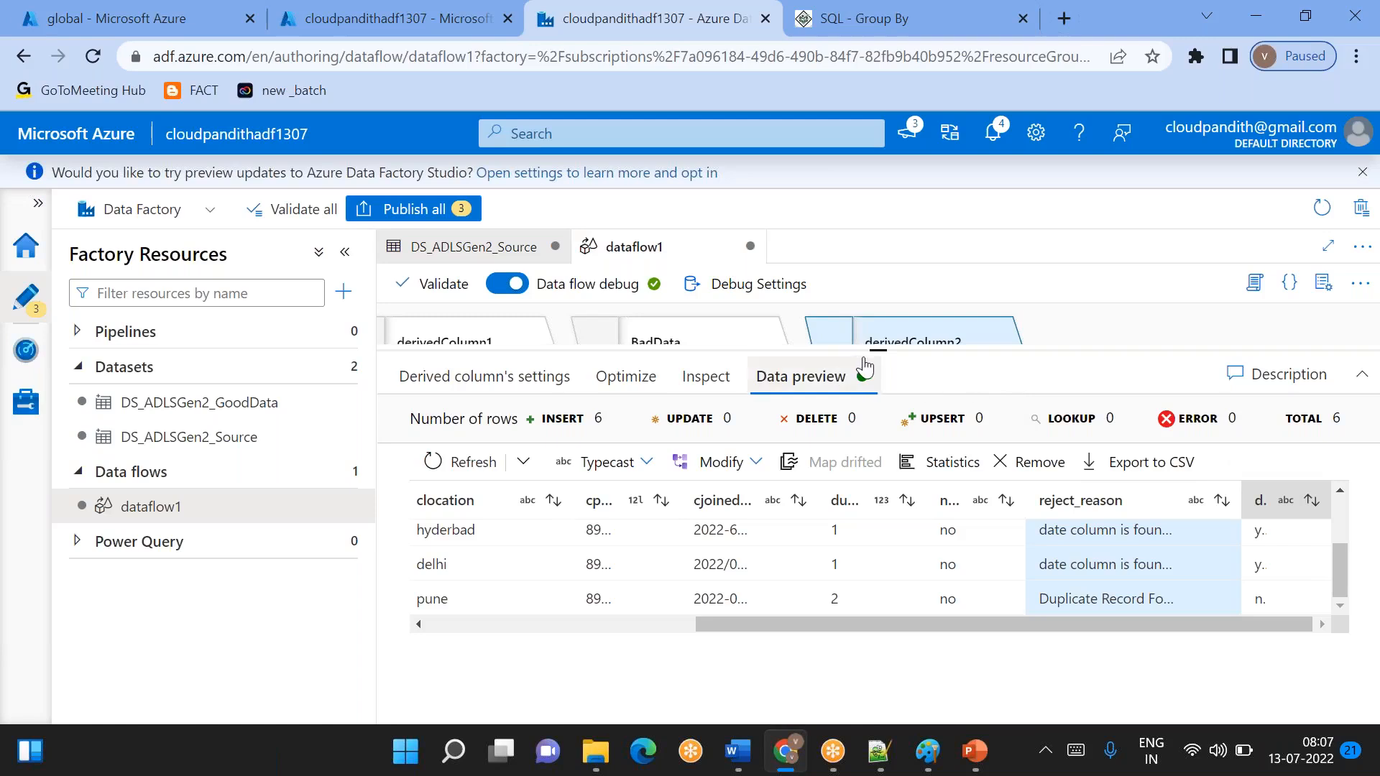
# - Add a Select transformation after derivedColumn2 in the bad-data branch
pyautogui.moveTo(878, 351); pyautogui.dragTo(891, 452)
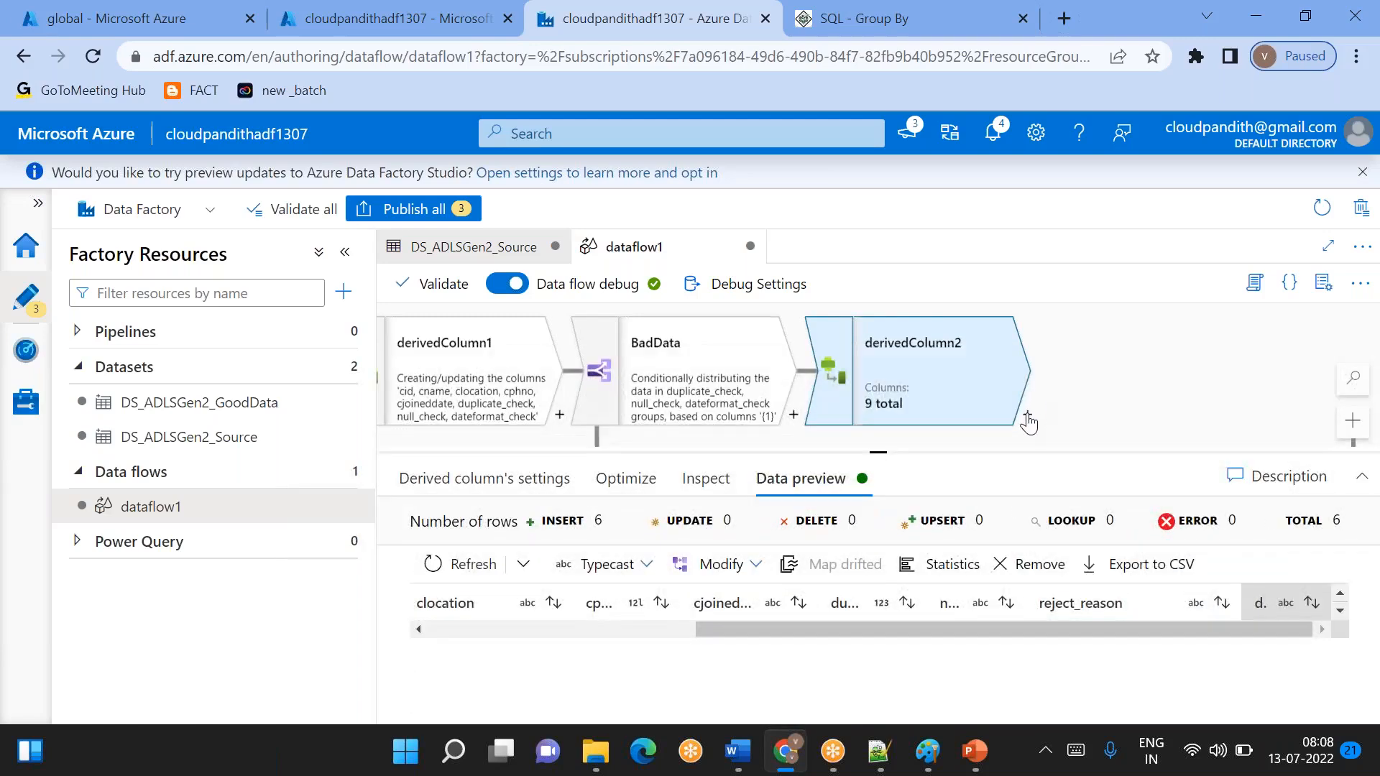
pyautogui.click(1027, 414)
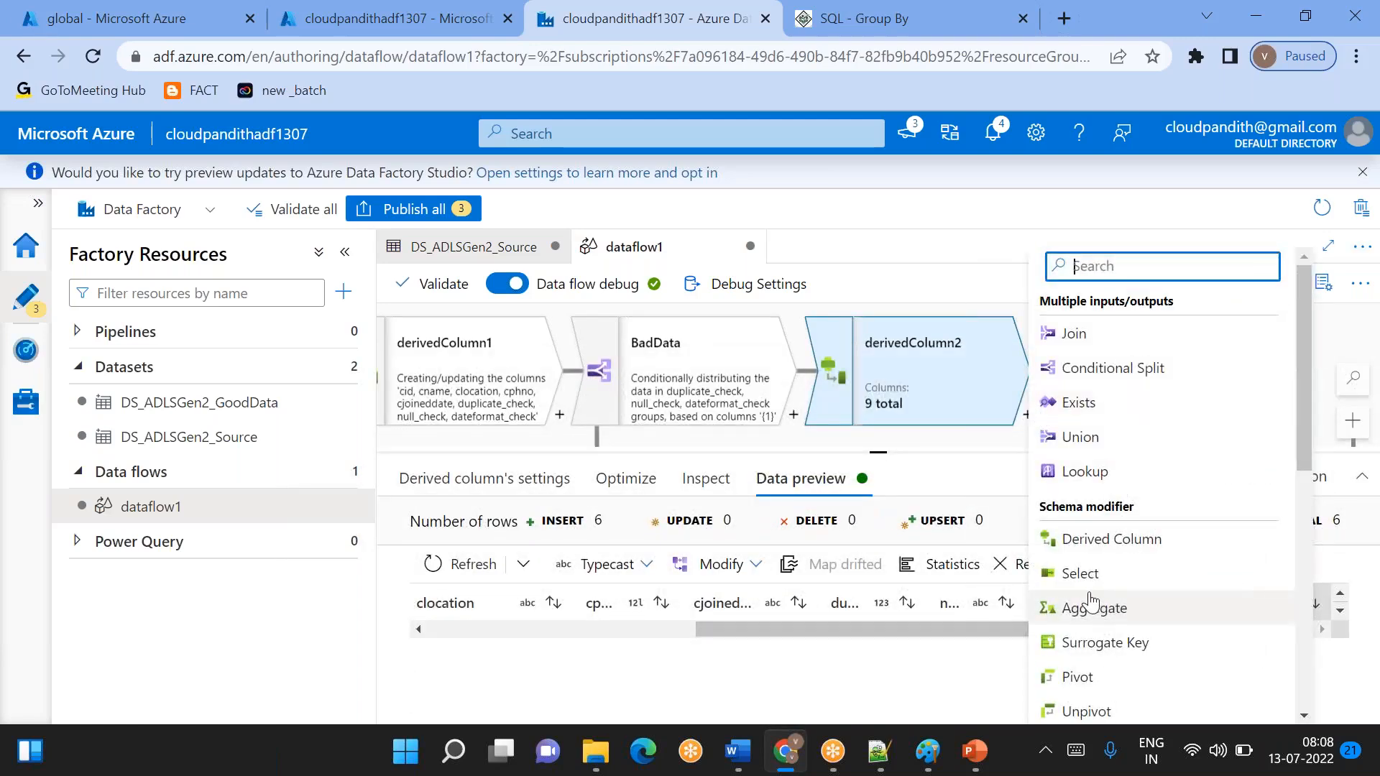
pyautogui.scroll(-1, 826, 618)
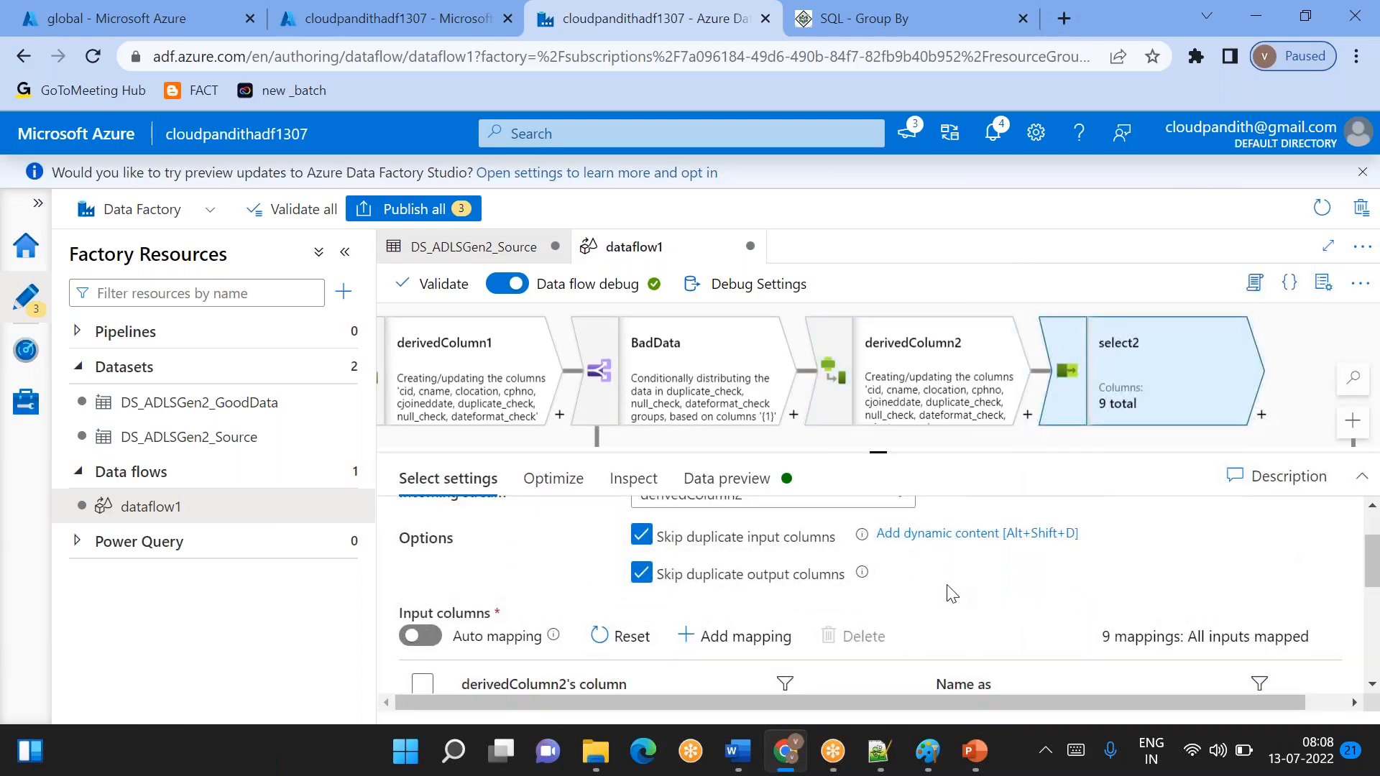
# - Remove the duplicate_check, null_check and dateformat_check mappings from select2, keeping reject_reason
pyautogui.scroll(-5, 951, 594)
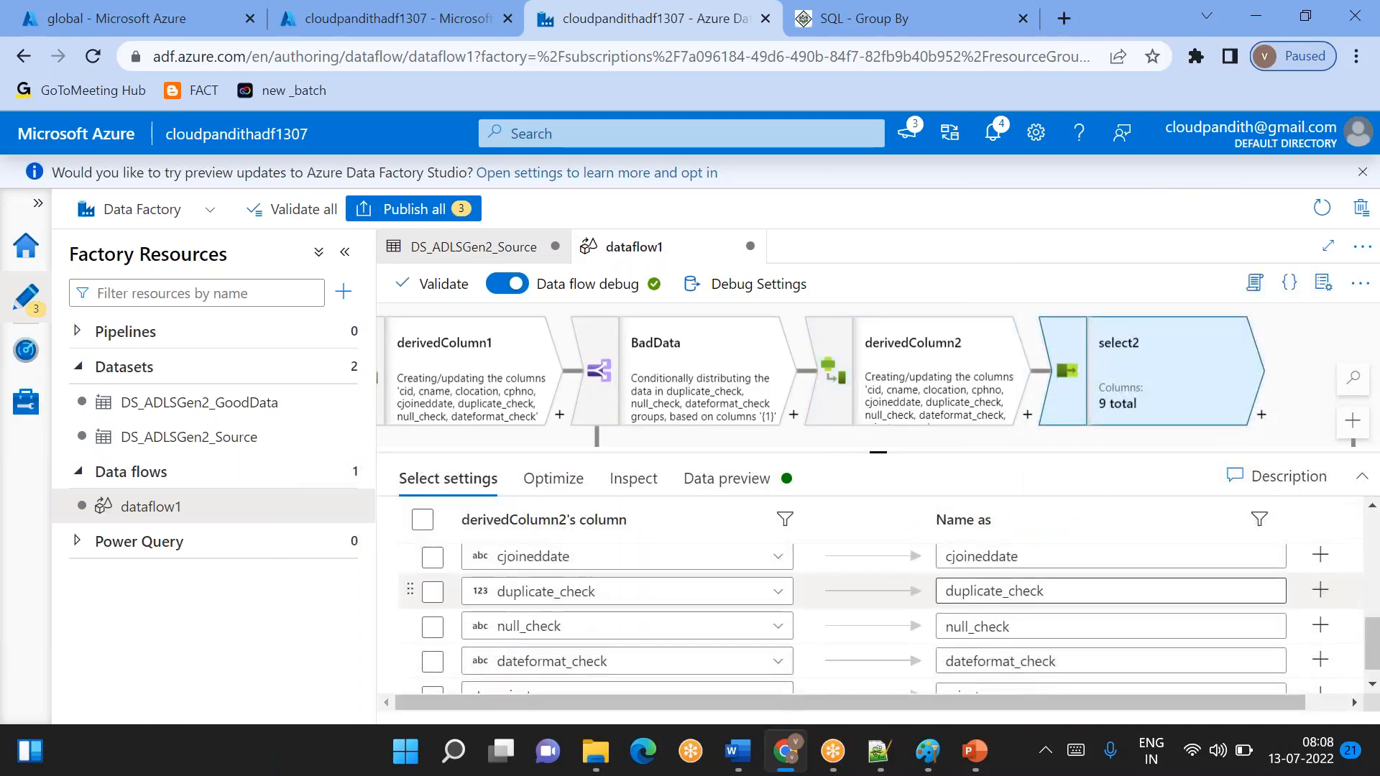
pyautogui.scroll(-1, 435, 633)
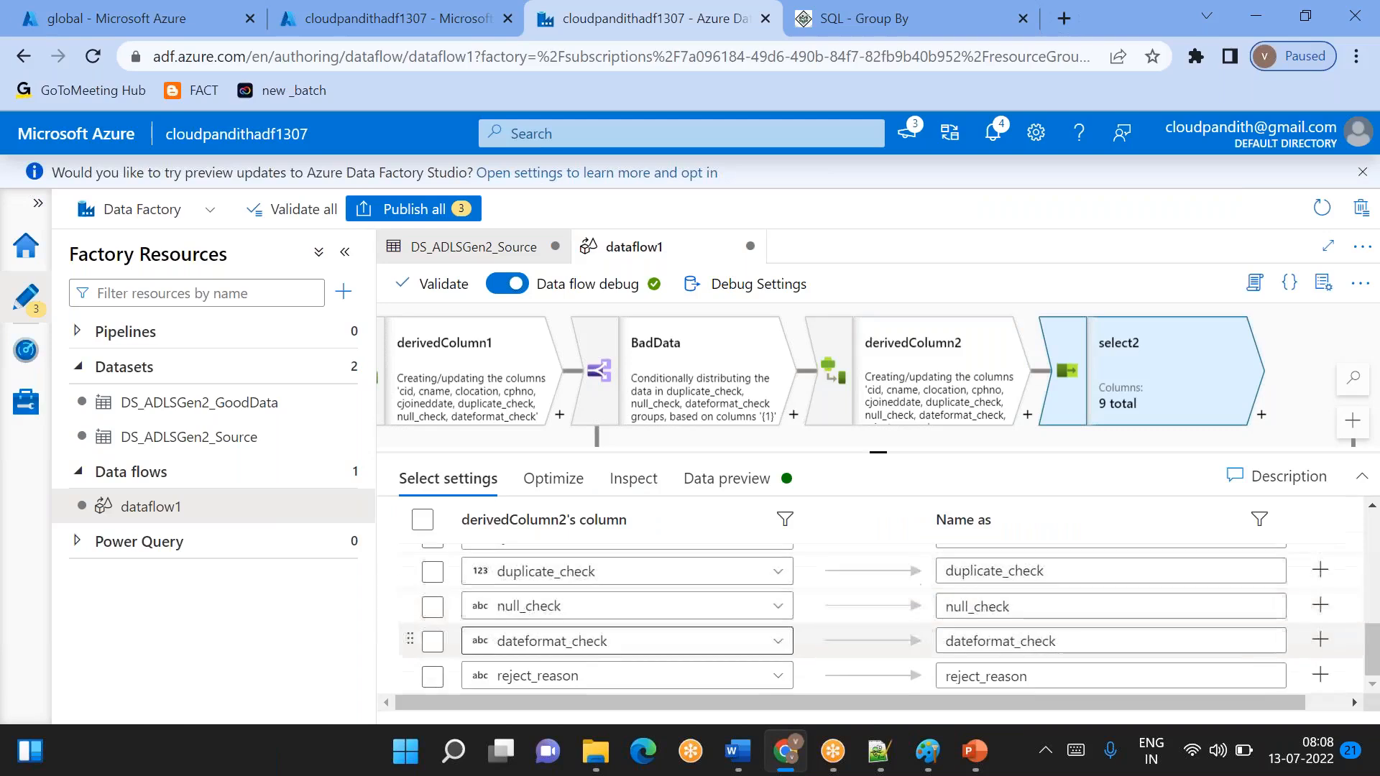
pyautogui.click(432, 649)
pyautogui.click(432, 607)
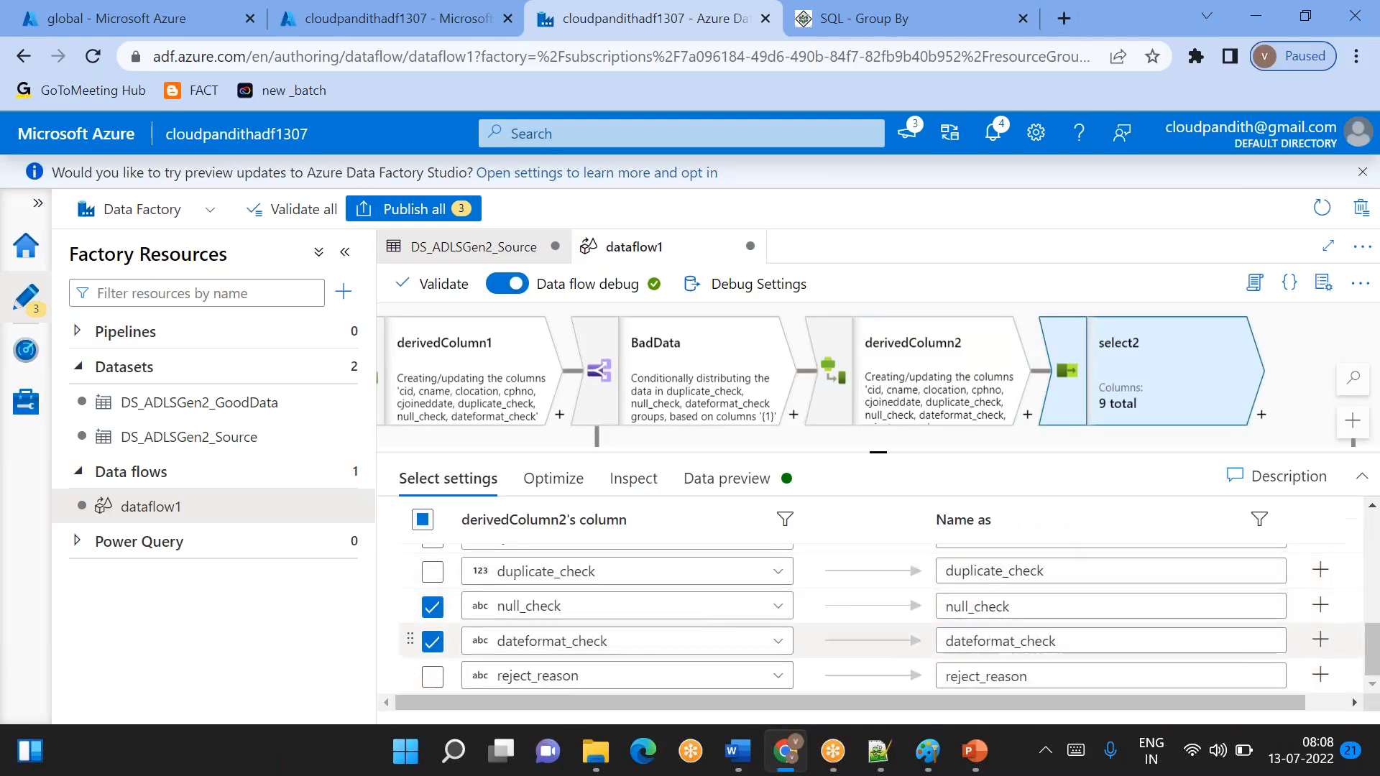
pyautogui.click(434, 578)
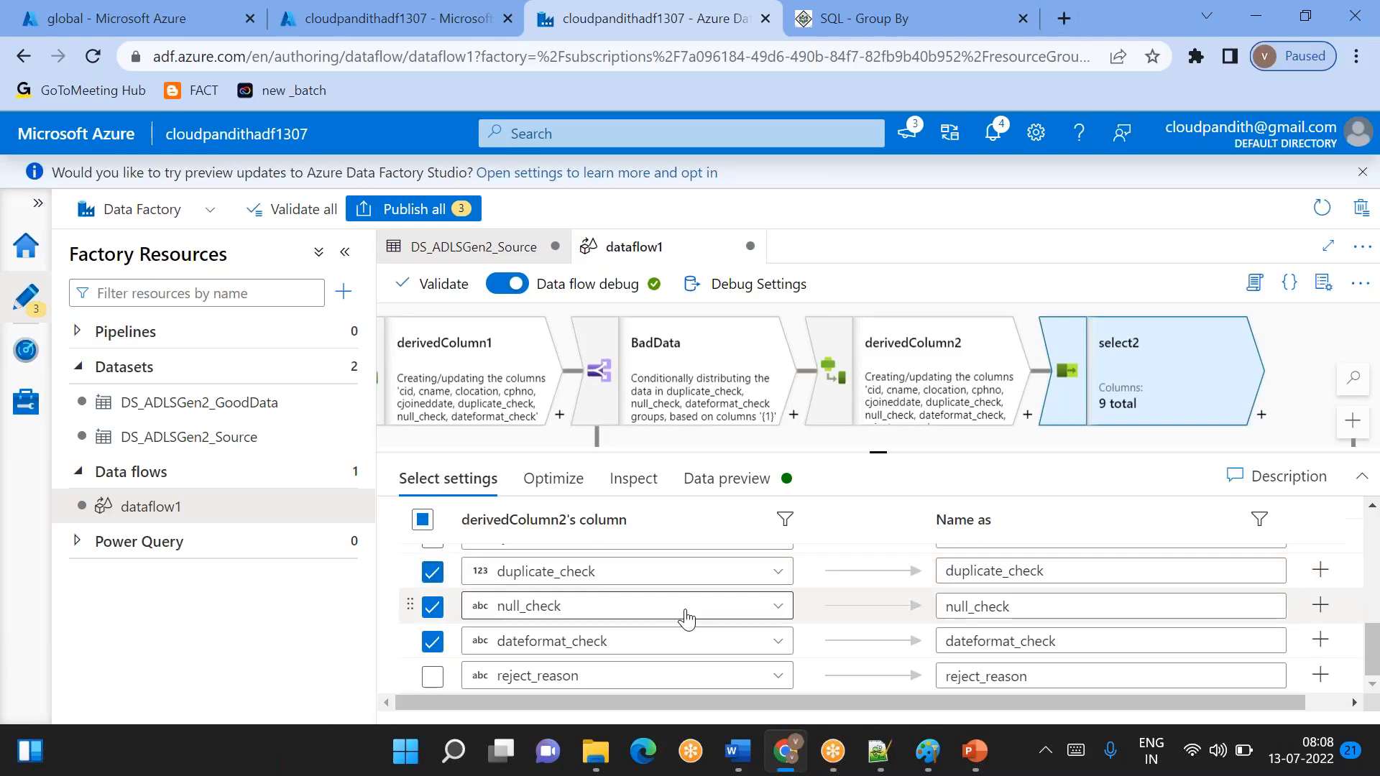
pyautogui.scroll(4, 684, 616)
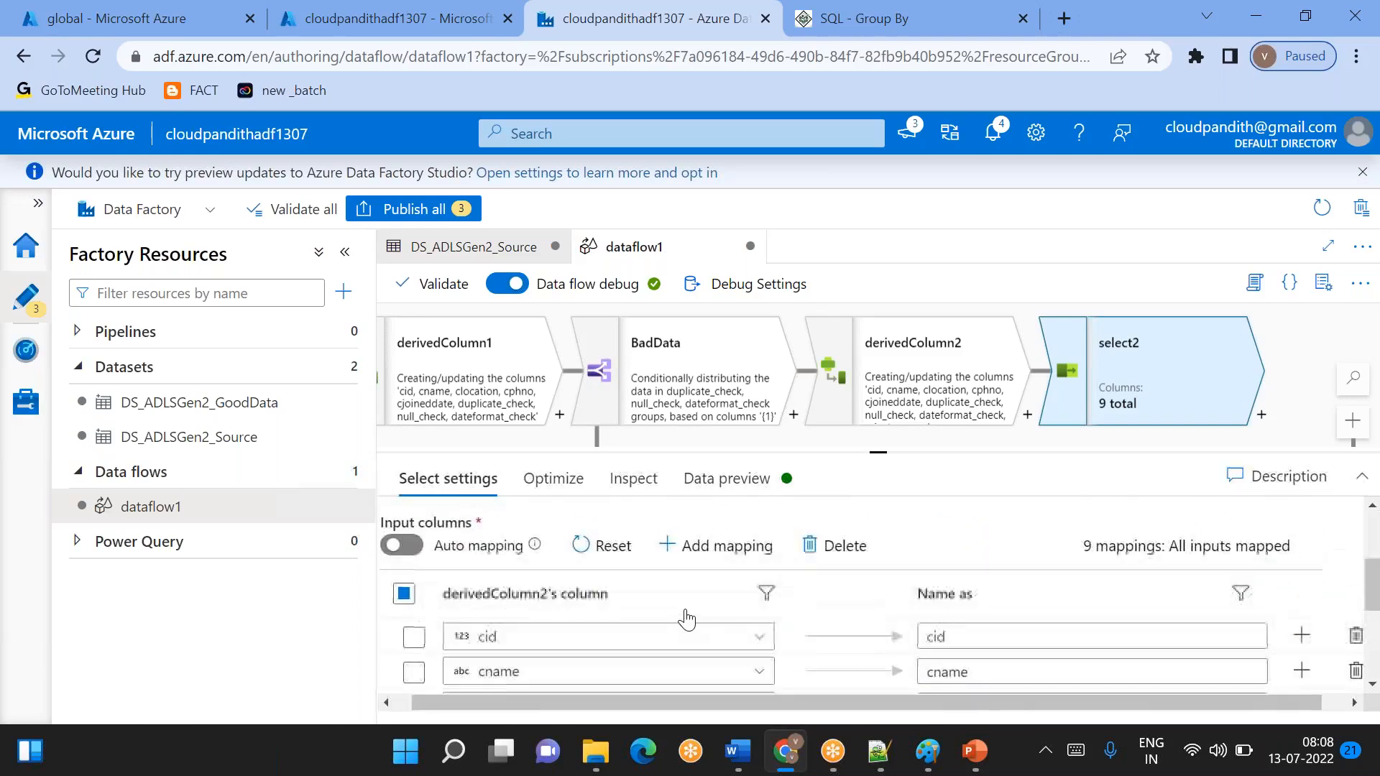
pyautogui.click(856, 552)
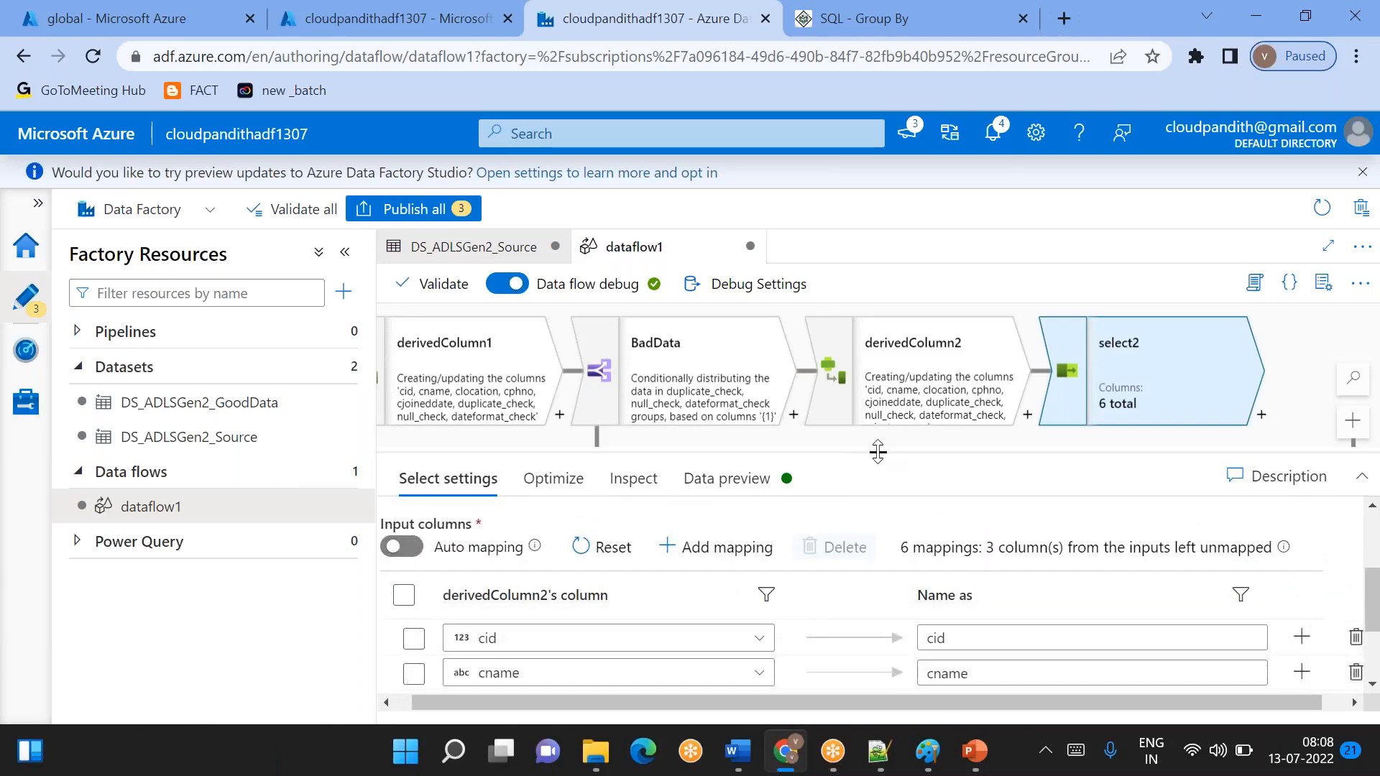
# - Refresh the data preview of select2 and enlarge the preview area to show its rows
pyautogui.moveTo(877, 447); pyautogui.dragTo(878, 409)
pyautogui.click(715, 440)
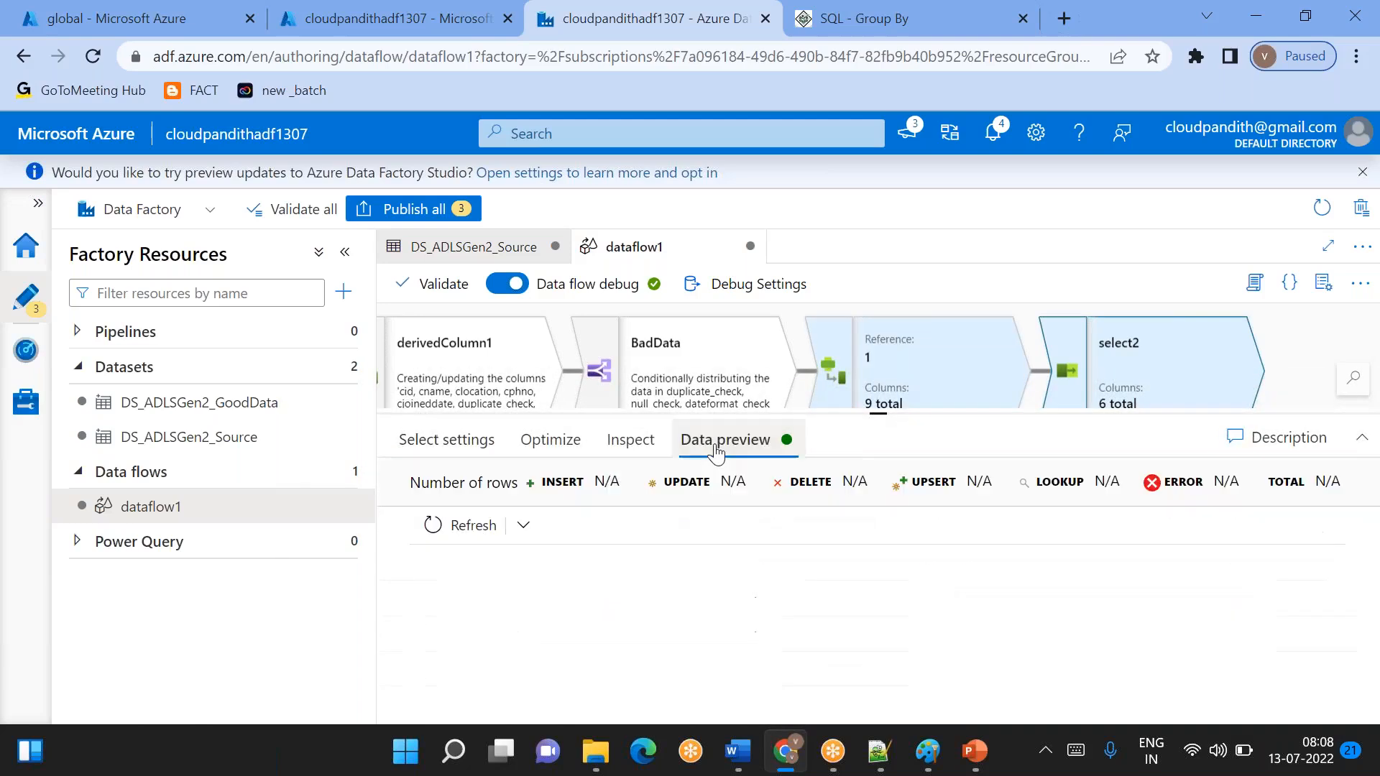
pyautogui.click(460, 525)
pyautogui.moveTo(868, 412); pyautogui.dragTo(862, 373)
pyautogui.rightClick(861, 378)
pyautogui.click(827, 521)
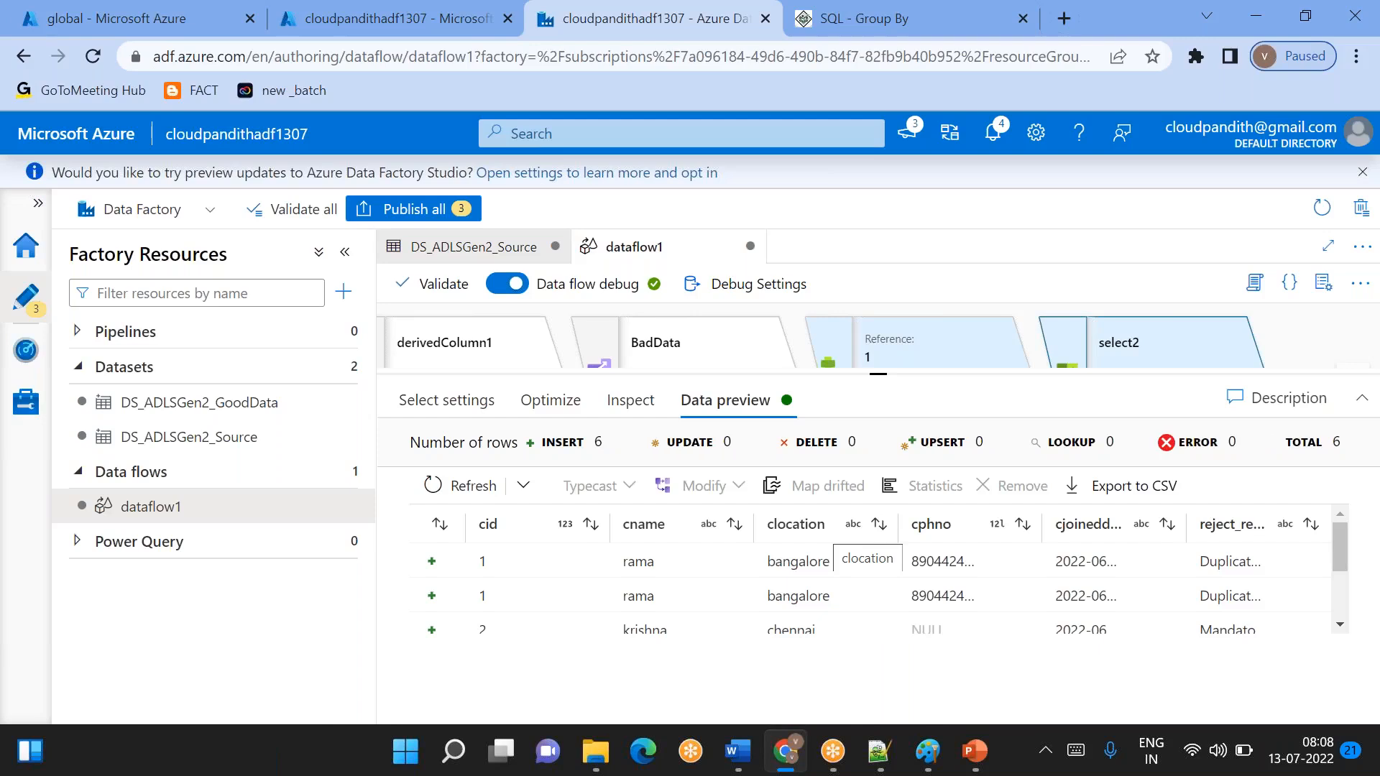
# - Look through all bad rows in the select2 preview, checking the cjoineddate and reject_reason columns
pyautogui.scroll(-3, 821, 550)
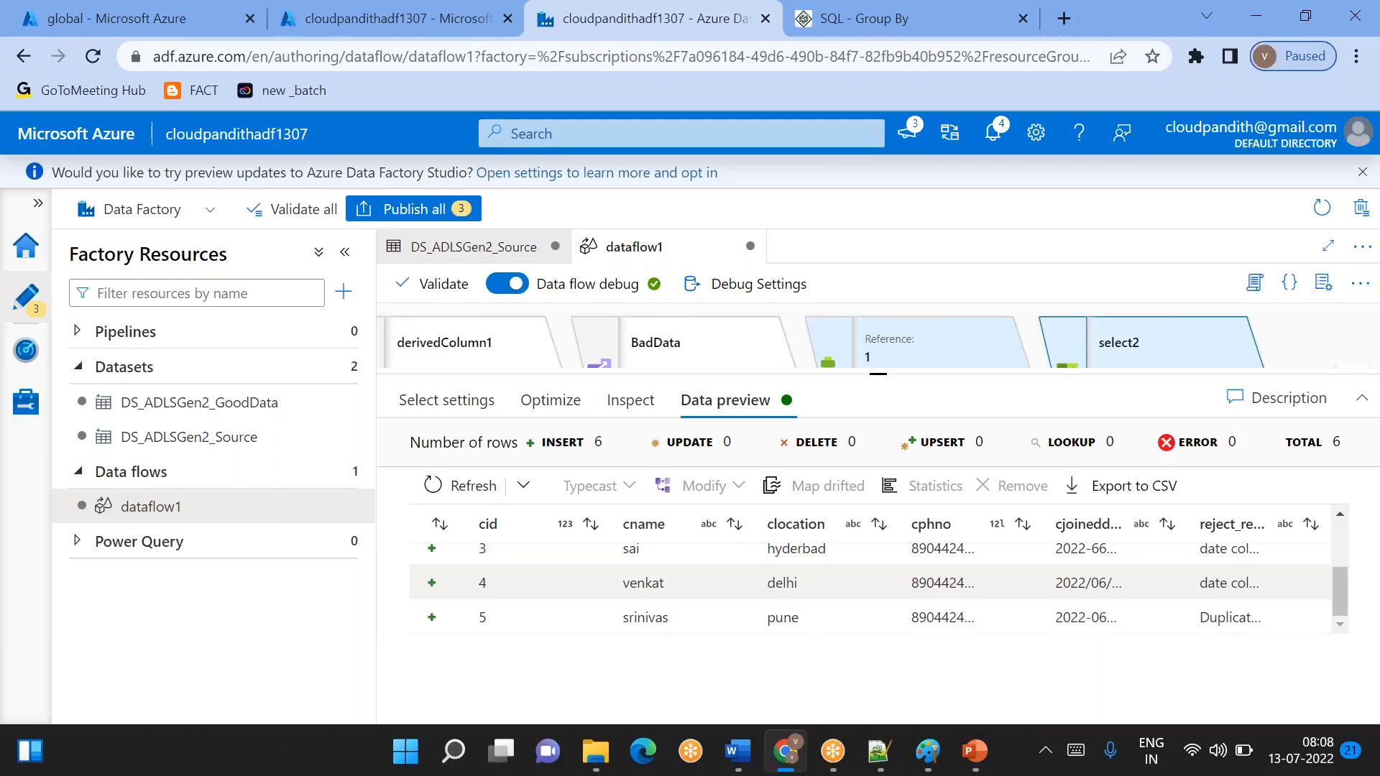
pyautogui.scroll(3, 869, 582)
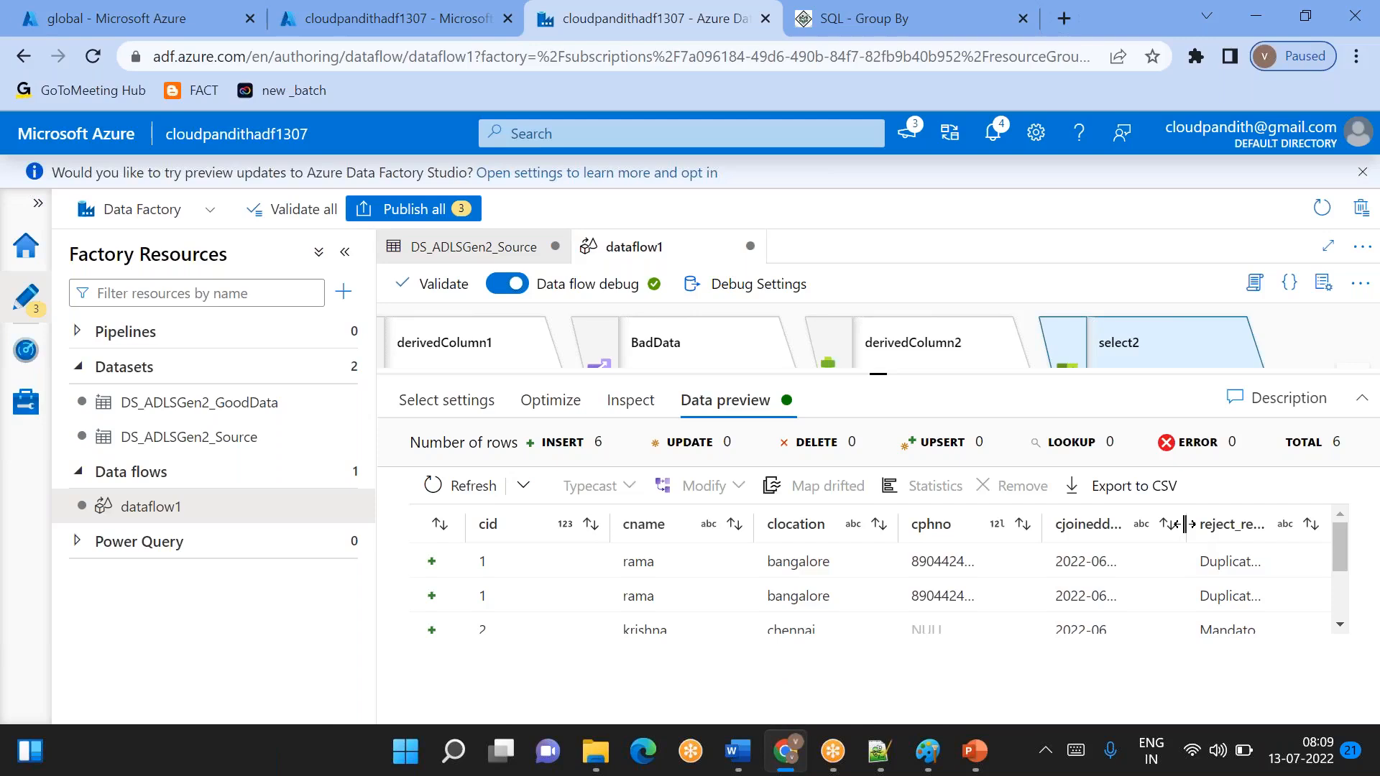
pyautogui.rightClick(1162, 526)
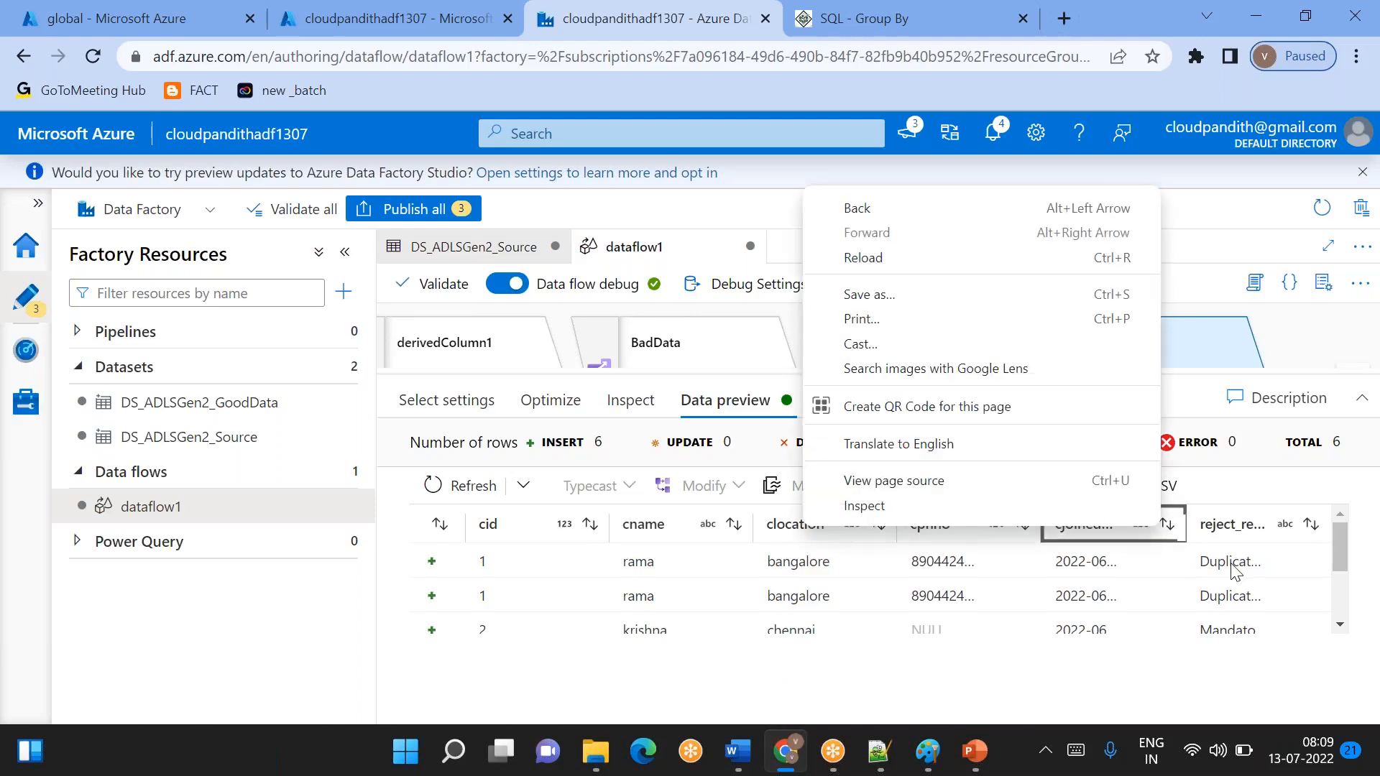
pyautogui.click(1112, 600)
pyautogui.scroll(-2, 1112, 600)
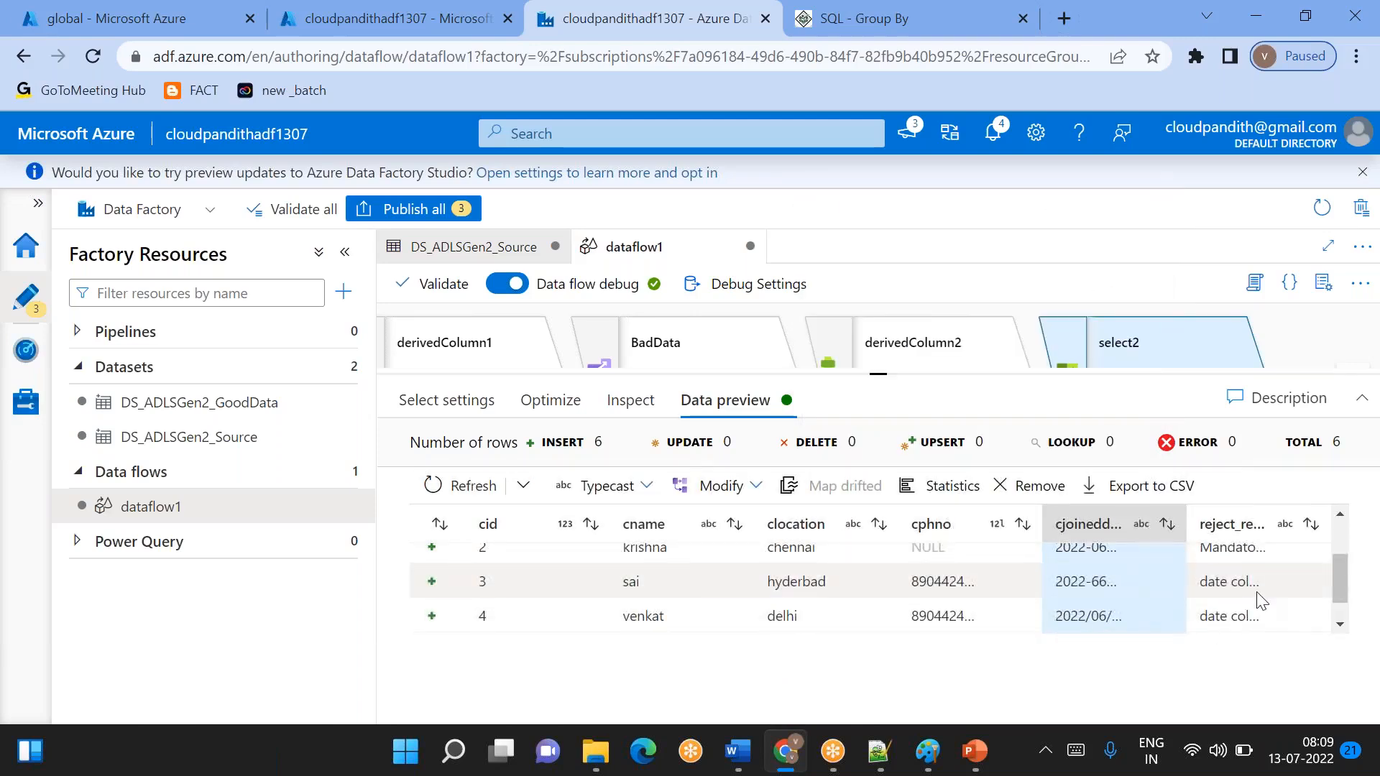
pyautogui.scroll(2, 1188, 606)
pyautogui.scroll(-3, 1187, 606)
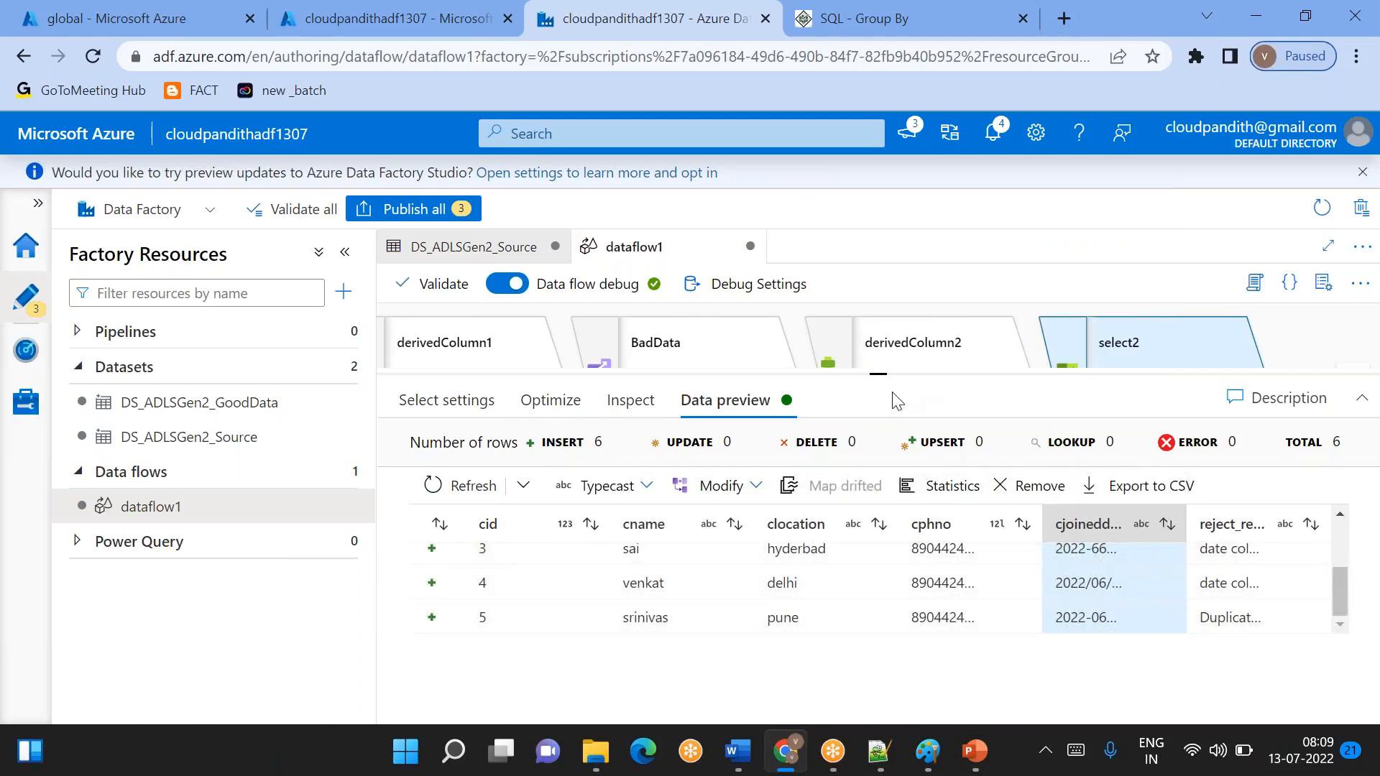
# - Add a Sink transformation after select2 for the bad data
pyautogui.moveTo(868, 372); pyautogui.dragTo(877, 494)
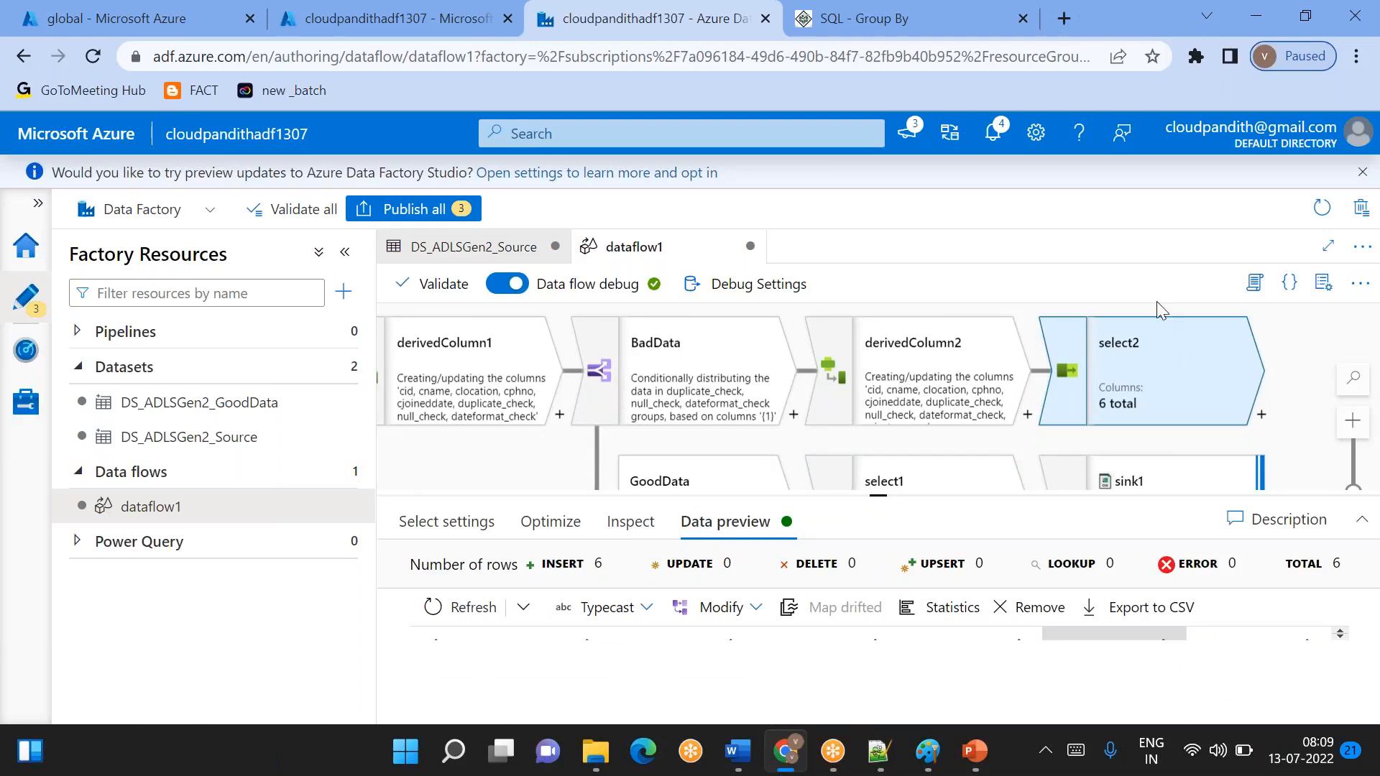
pyautogui.rightClick(1137, 305)
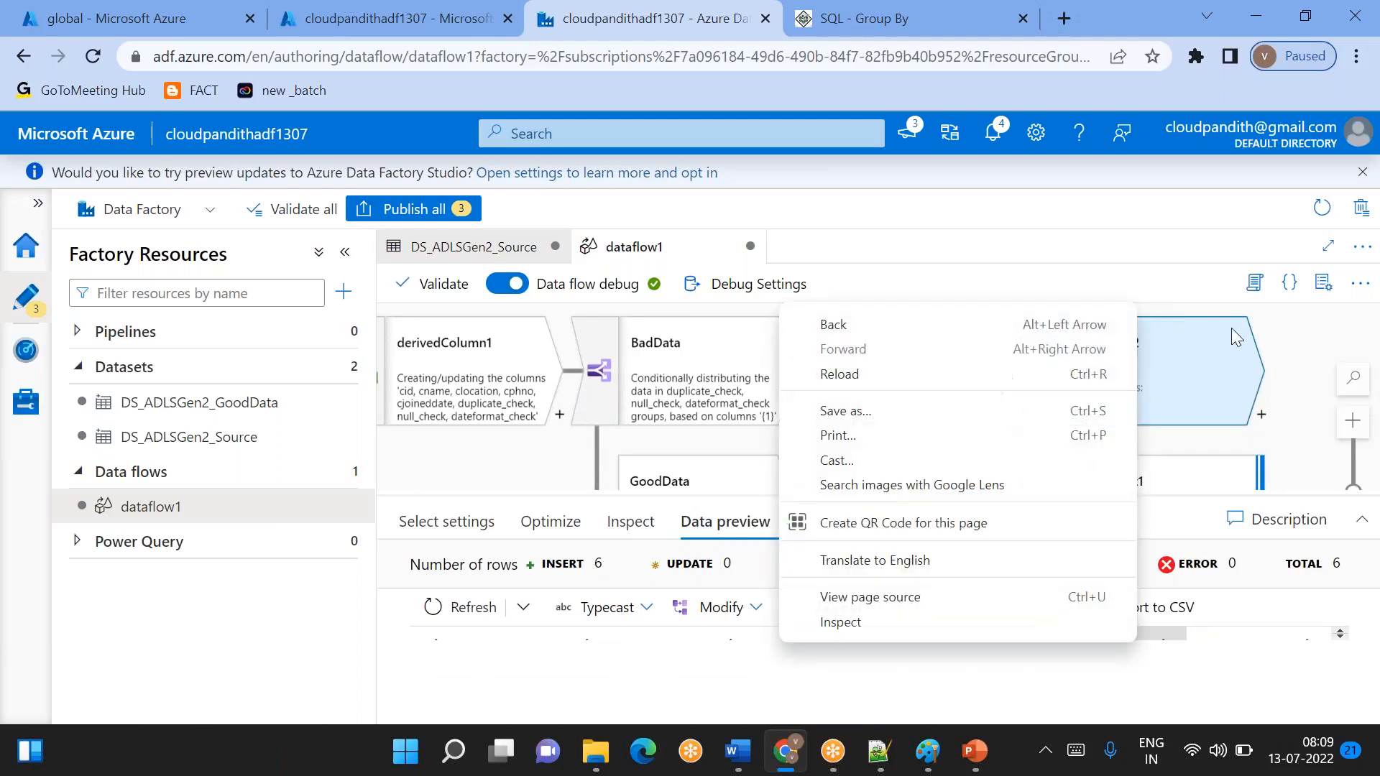
pyautogui.press('Escape')
pyautogui.click(1261, 416)
pyautogui.scroll(-5, 1176, 626)
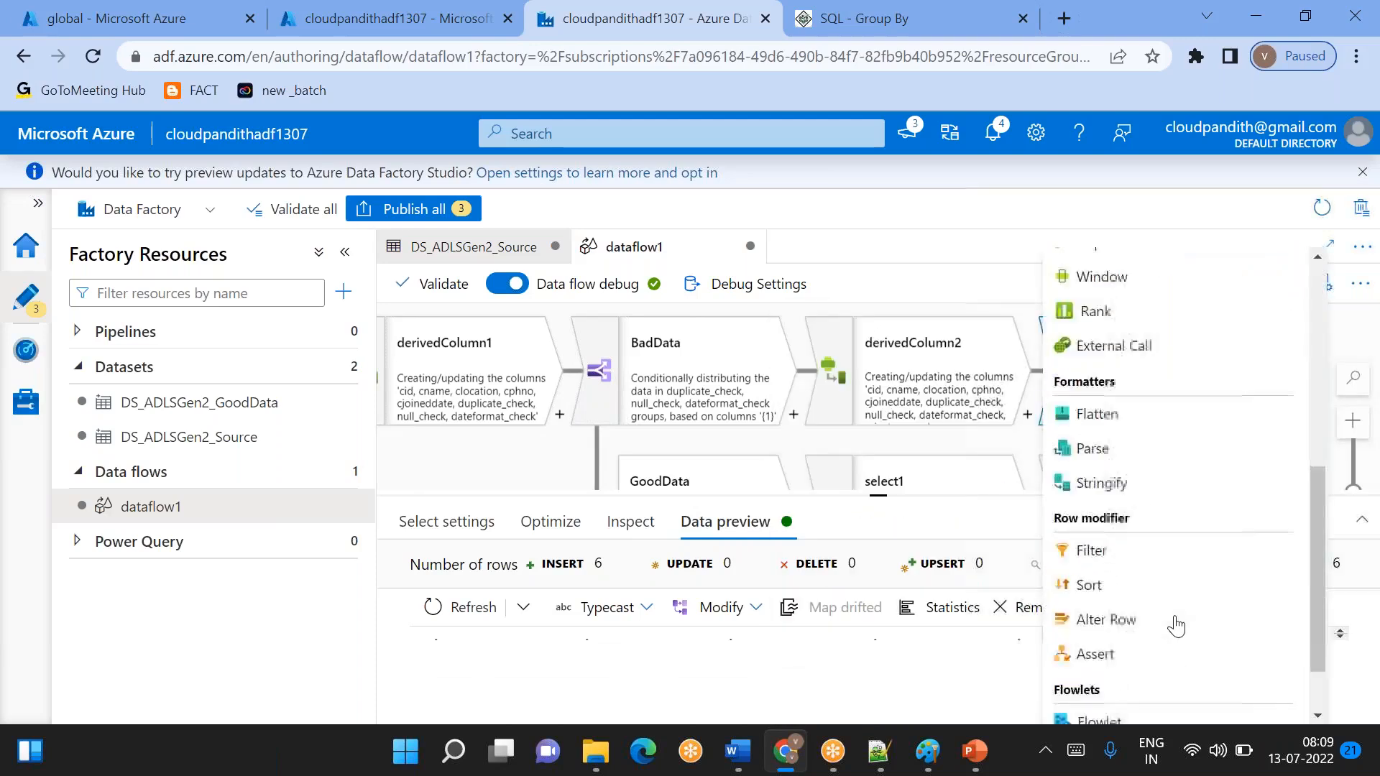
pyautogui.scroll(-2, 1176, 626)
pyautogui.click(1089, 710)
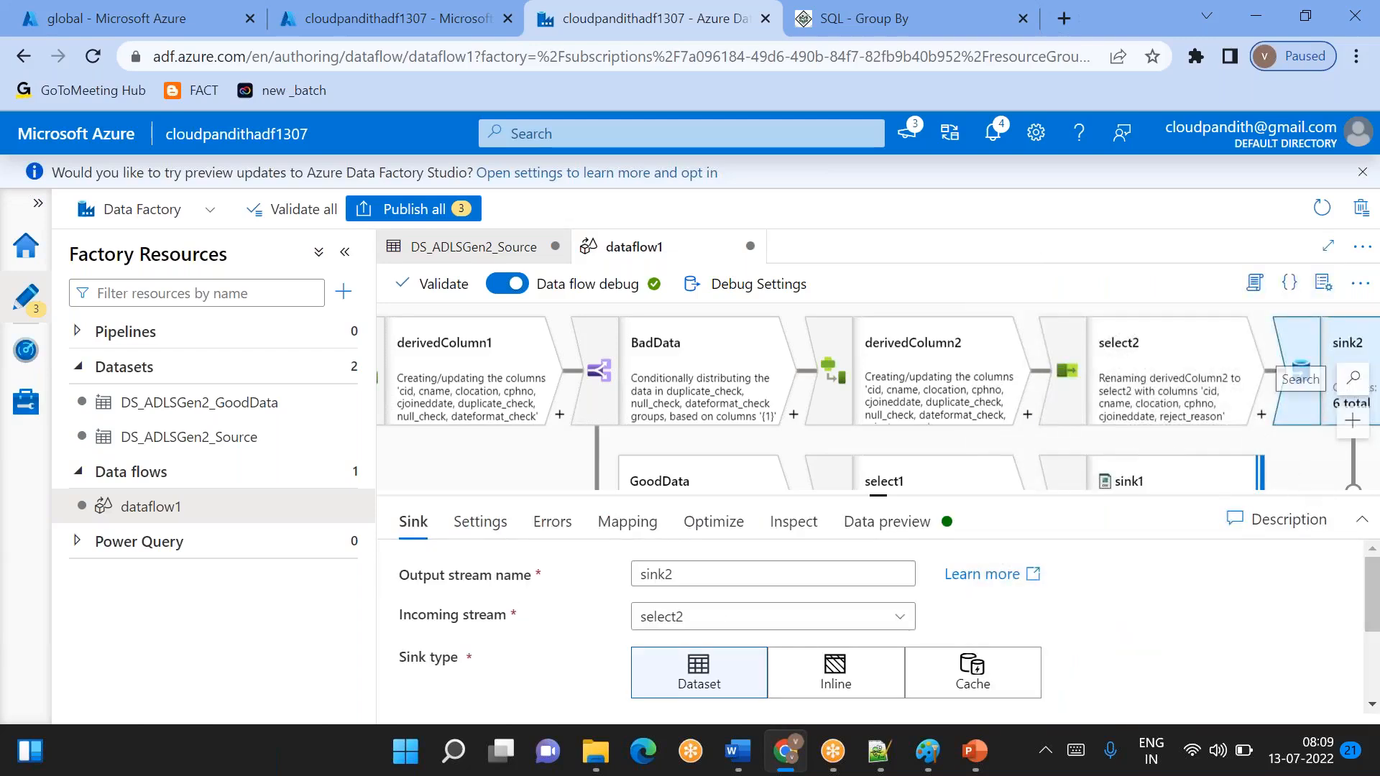
# - Start a new dataset for sink2, choosing Azure Data Lake Storage Gen2 as the data store and DelimitedText as the format
pyautogui.scroll(-2, 711, 600)
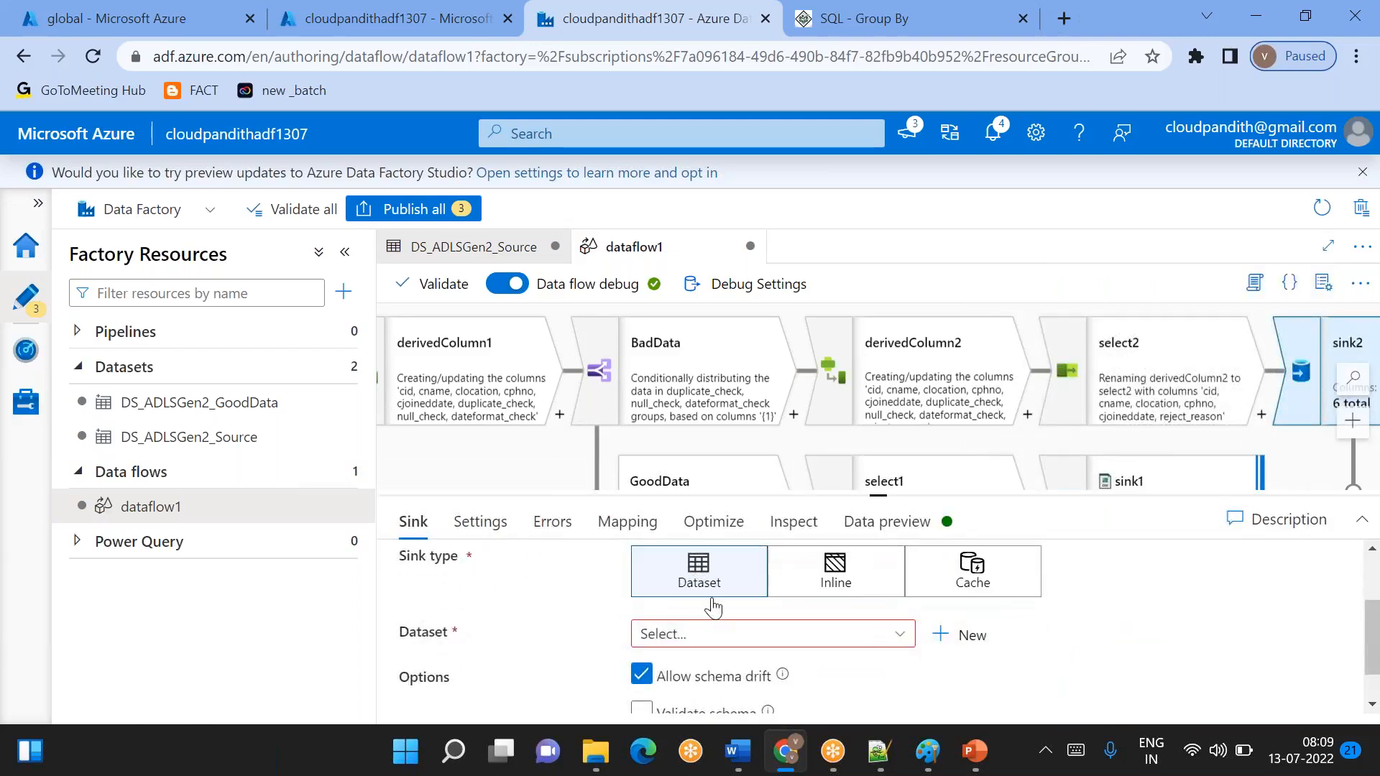
pyautogui.click(941, 635)
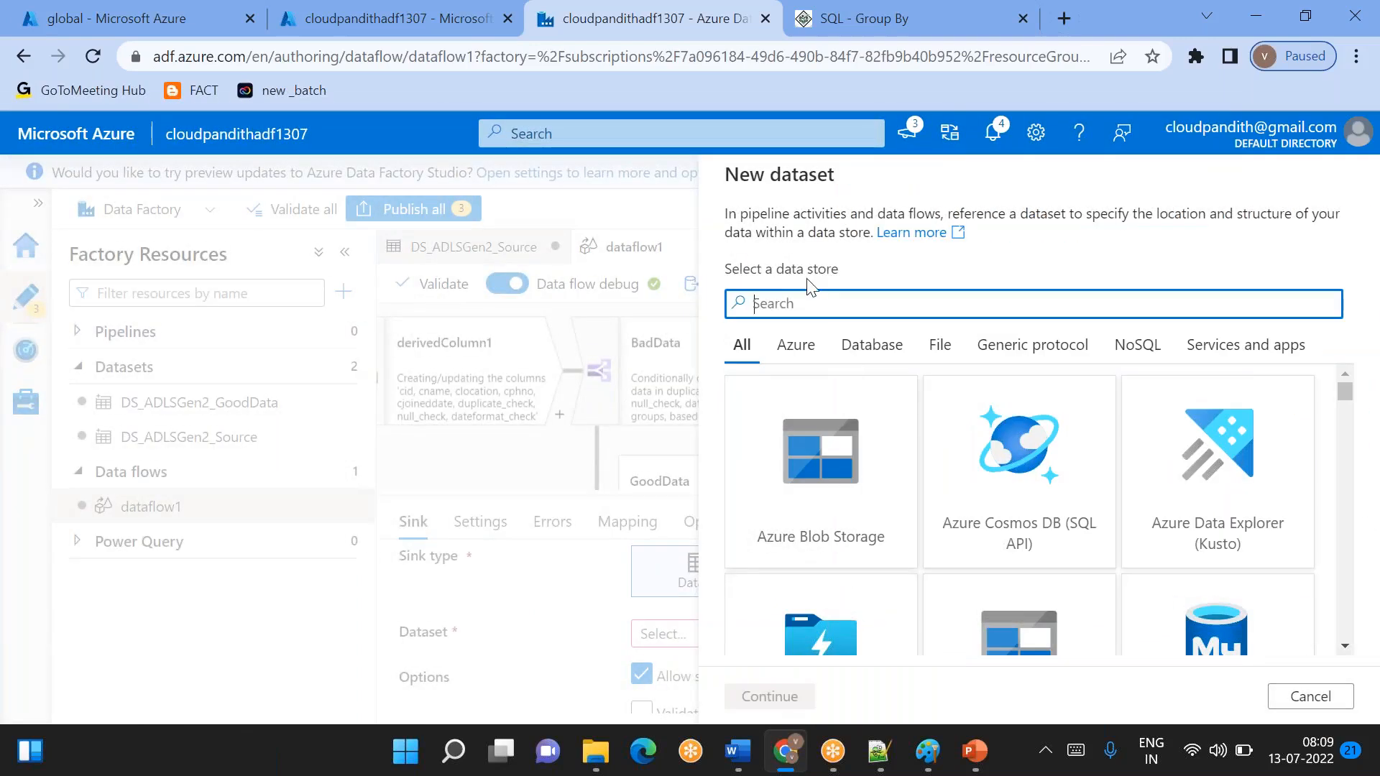
pyautogui.write('2')
pyautogui.doubleClick(825, 457)
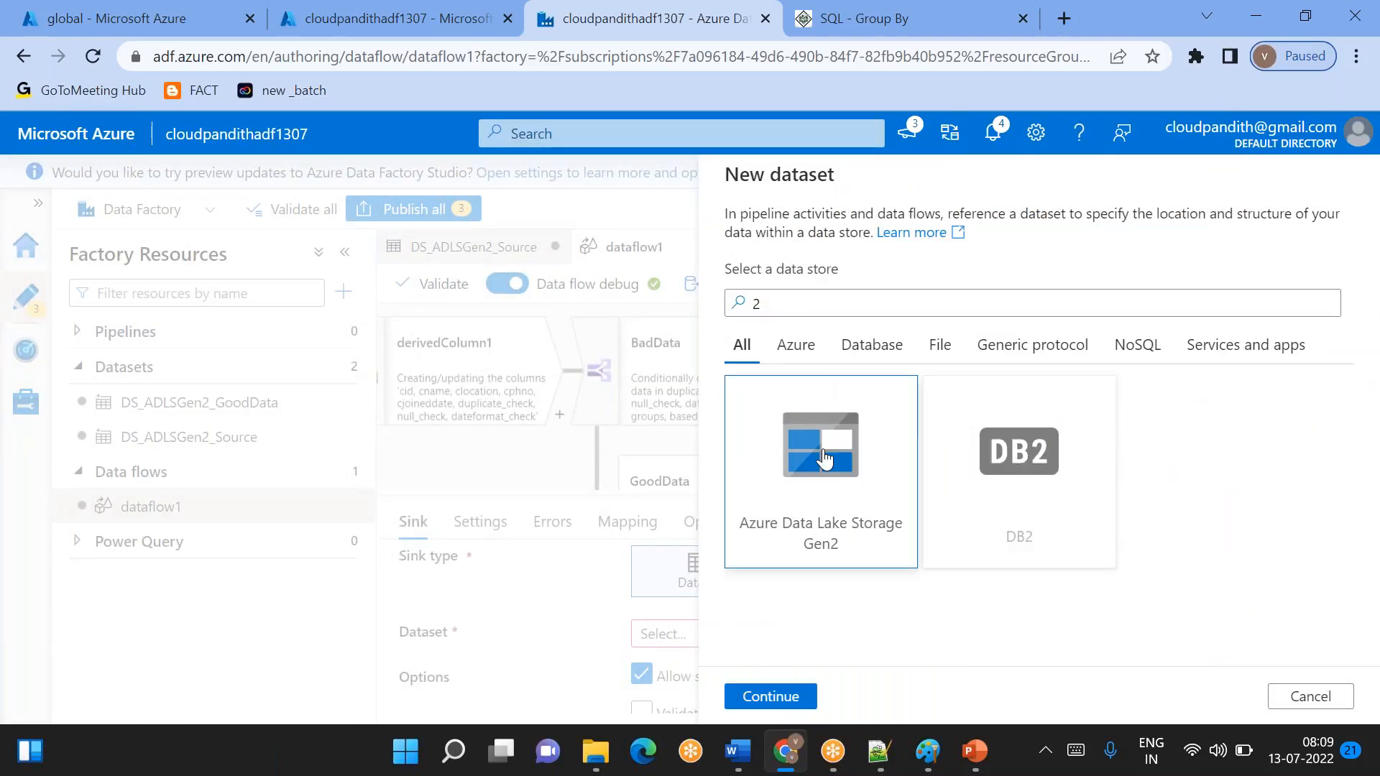
pyautogui.click(1014, 343)
pyautogui.click(1015, 345)
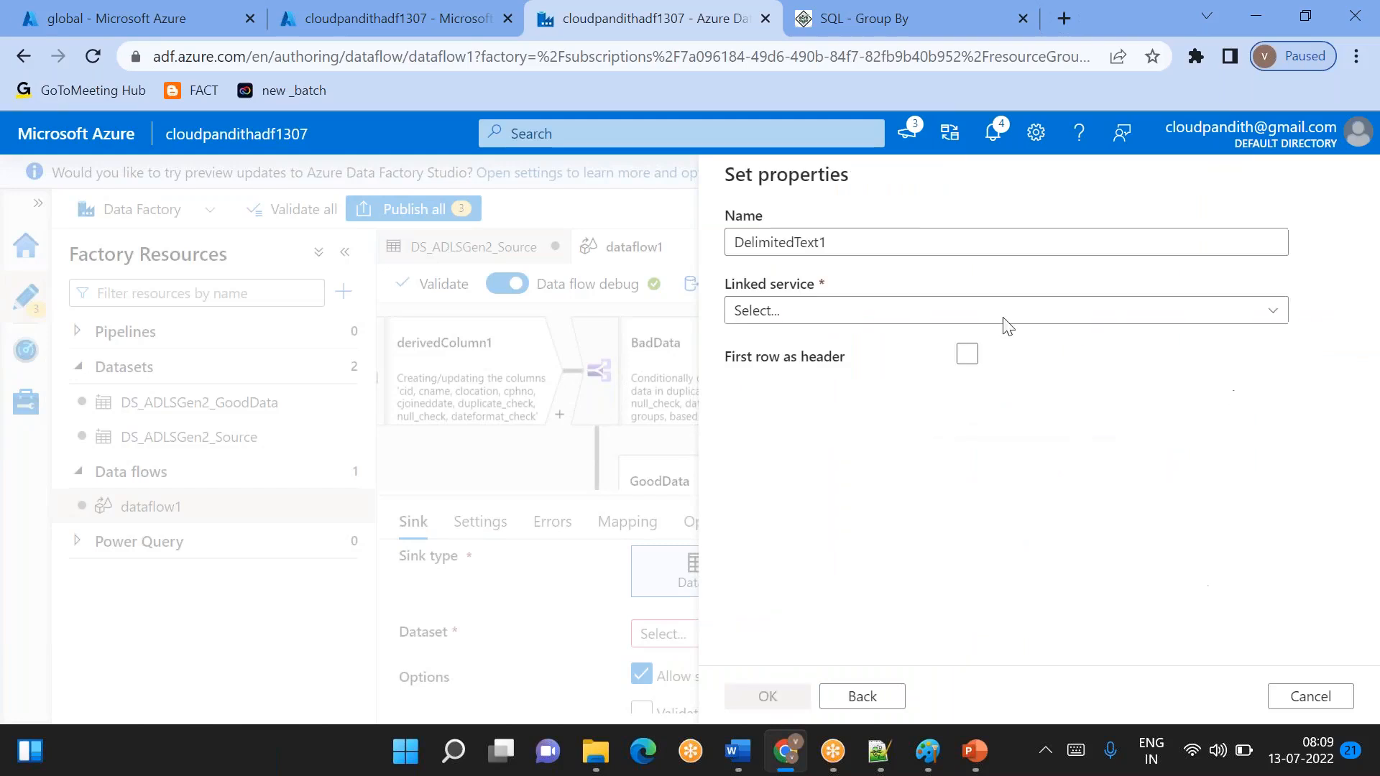
# - Name the new dataset DS_ADLSGen2_Rejectdata and assign it the LS_ADLSGen2 linked service
pyautogui.moveTo(862, 244); pyautogui.dragTo(631, 247)
pyautogui.press('BackSpace')
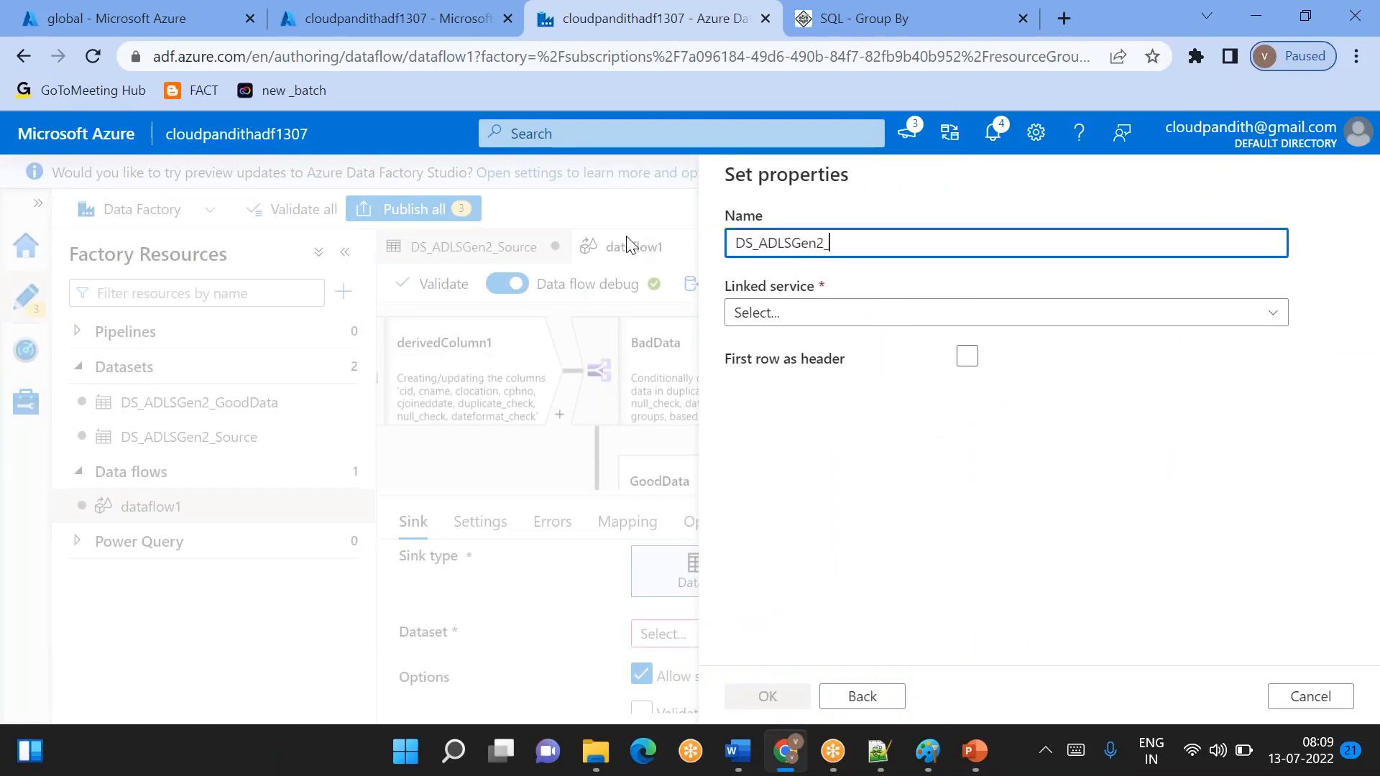
pyautogui.write('DS_ADLSGen2_Rejectdata')
pyautogui.click(795, 311)
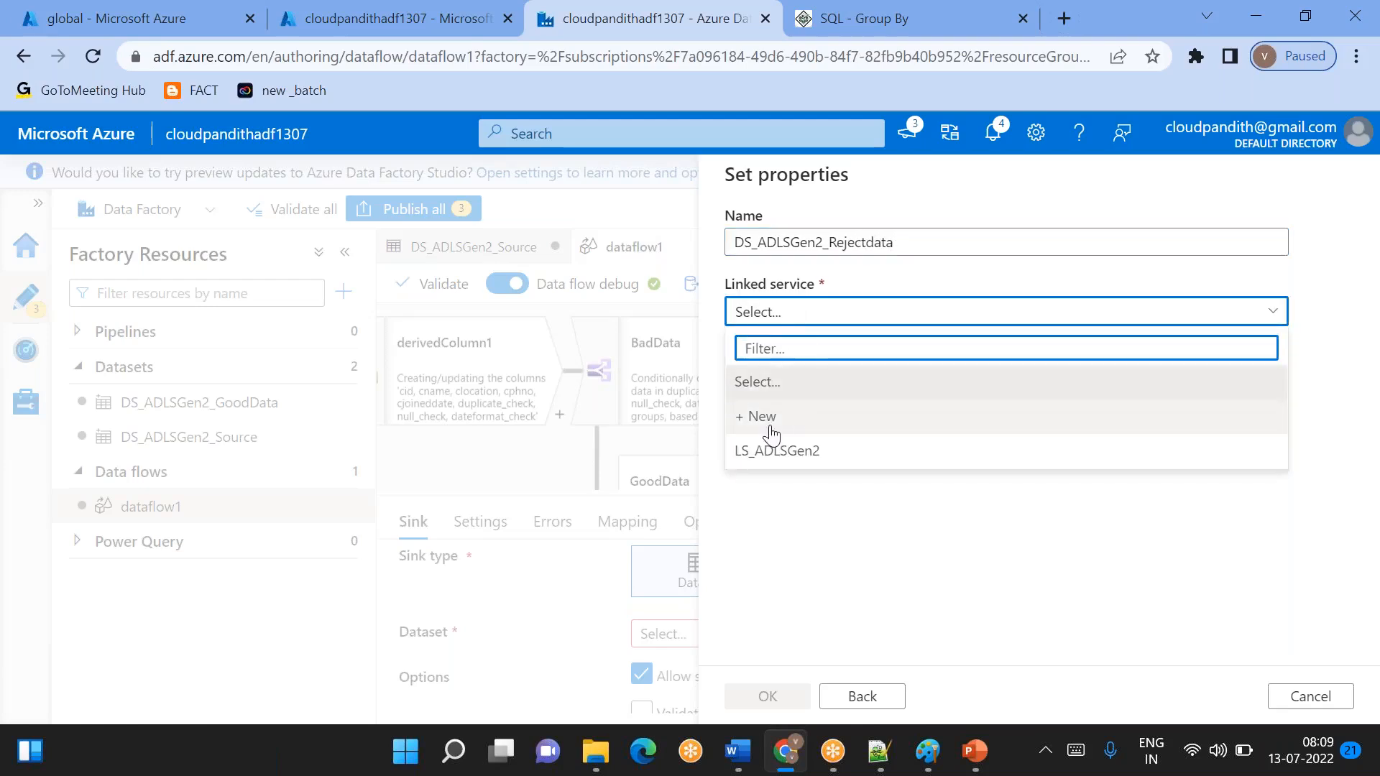
pyautogui.click(773, 449)
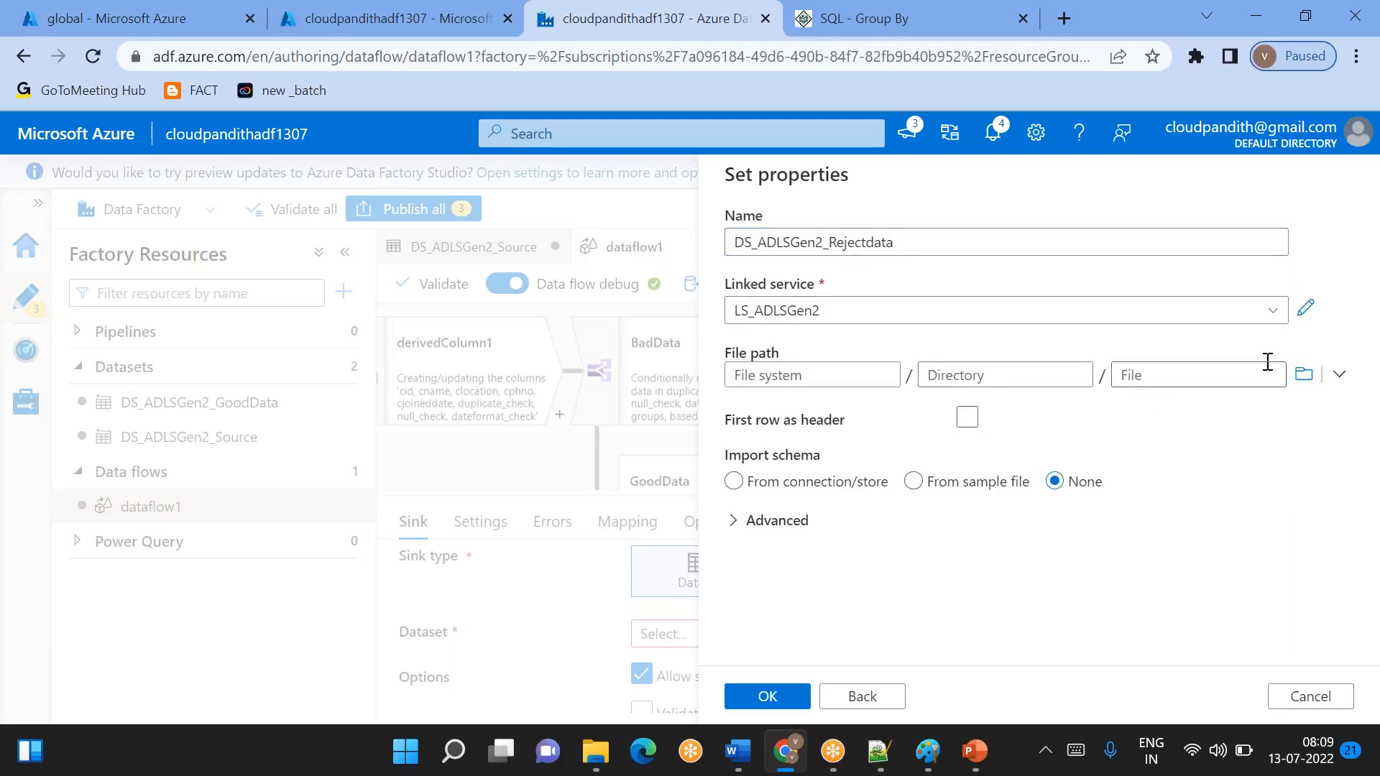
# - Set the dataset's file path to the global file system with directory rejectdata, and treat the first row as header
pyautogui.click(1303, 374)
pyautogui.click(821, 311)
pyautogui.click(750, 696)
pyautogui.click(963, 376)
pyautogui.write('rejectdata')
pyautogui.click(967, 417)
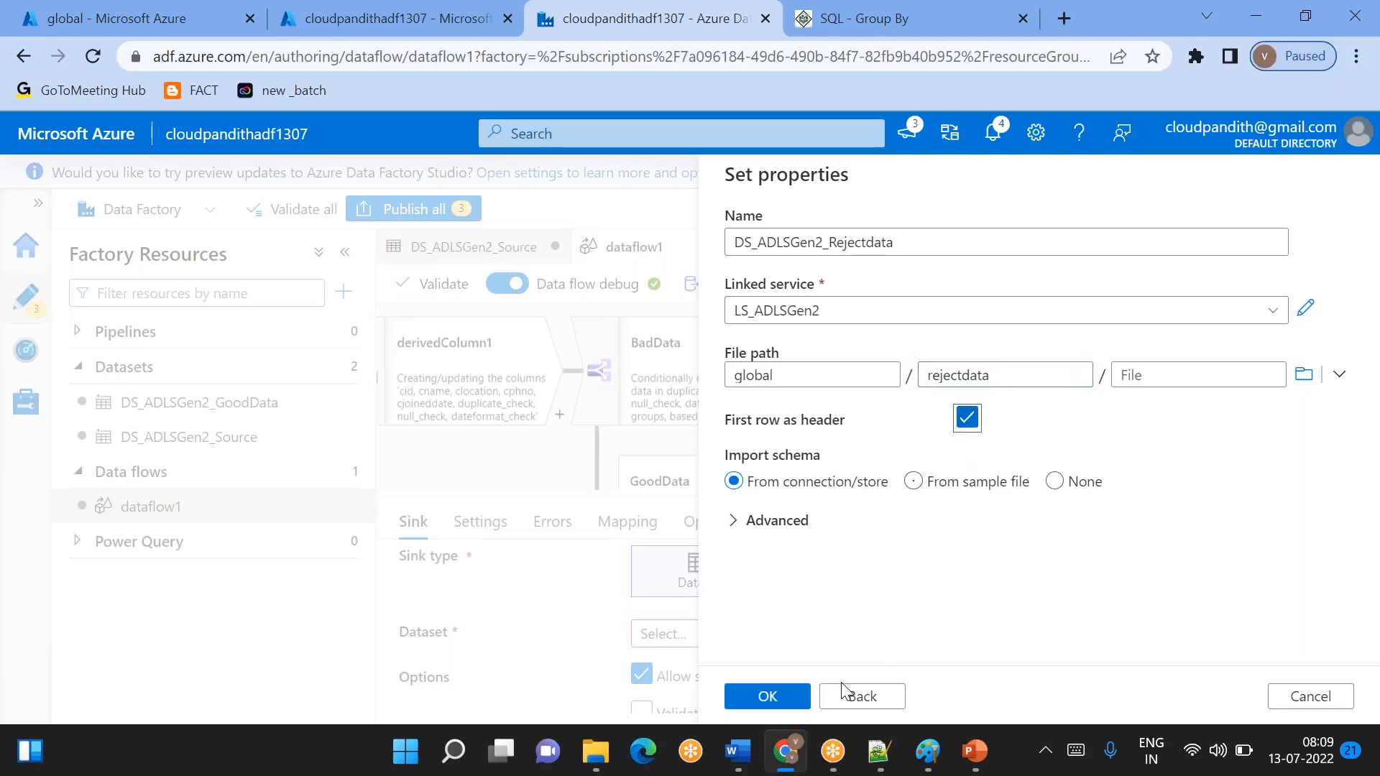
# - Set the dataset's schema import to None and create the dataset for sink2
pyautogui.click(774, 700)
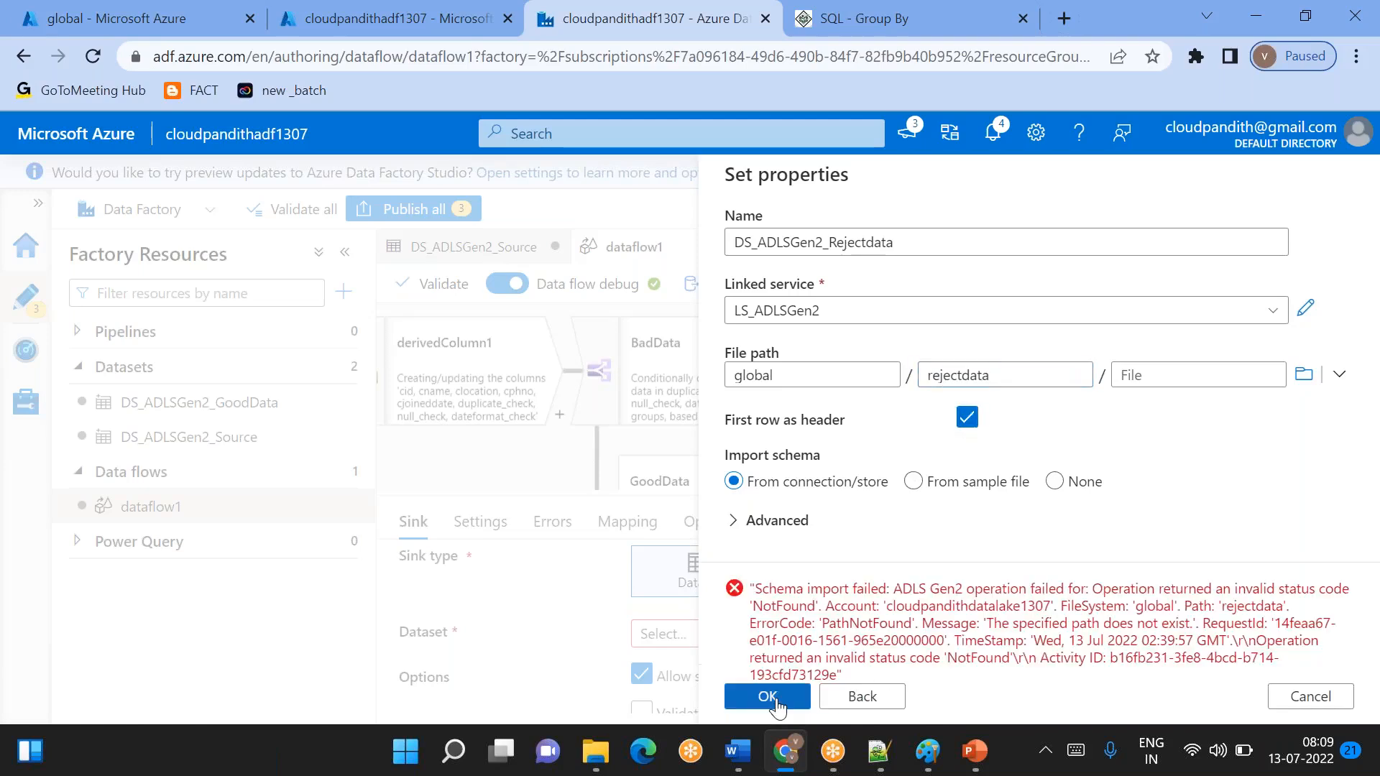
pyautogui.click(1054, 483)
pyautogui.click(779, 702)
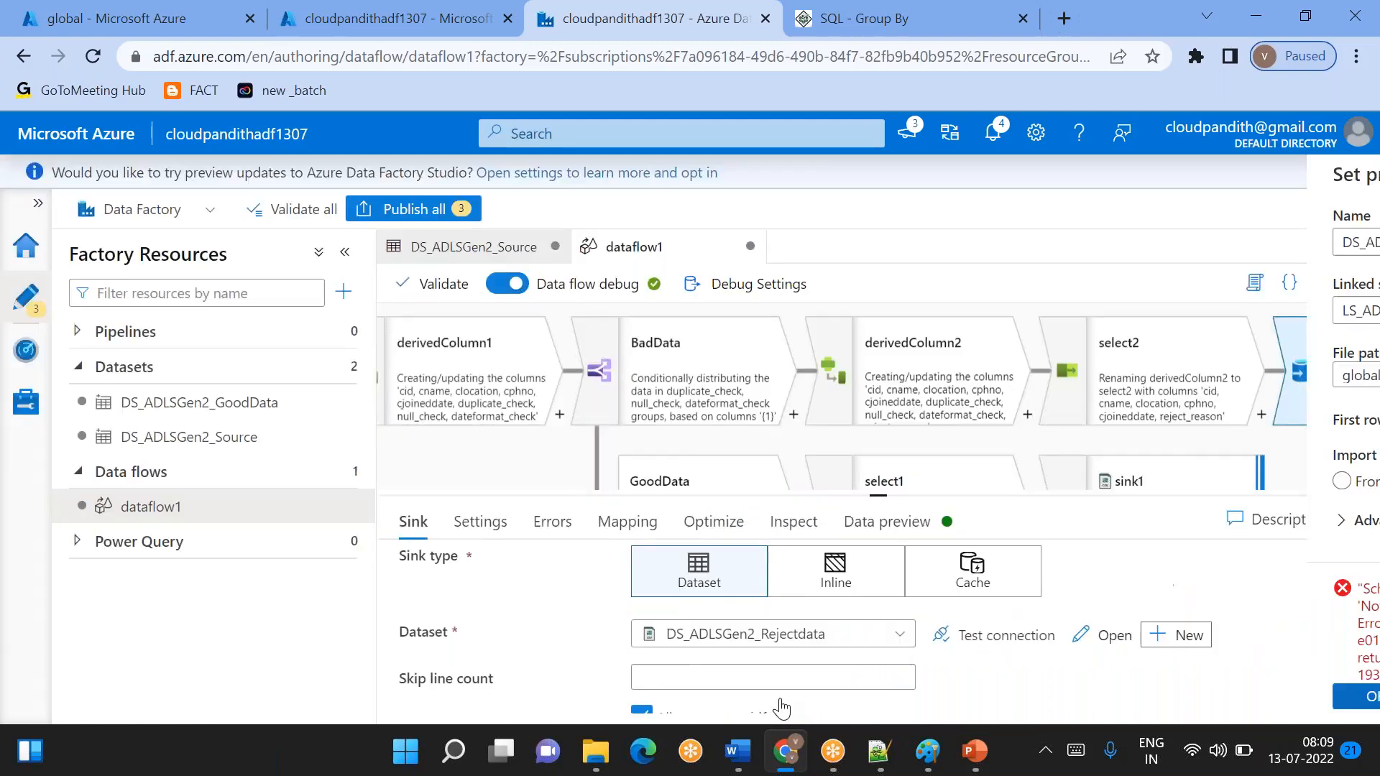
# - Set sink2's partition option to Single partition
pyautogui.click(496, 528)
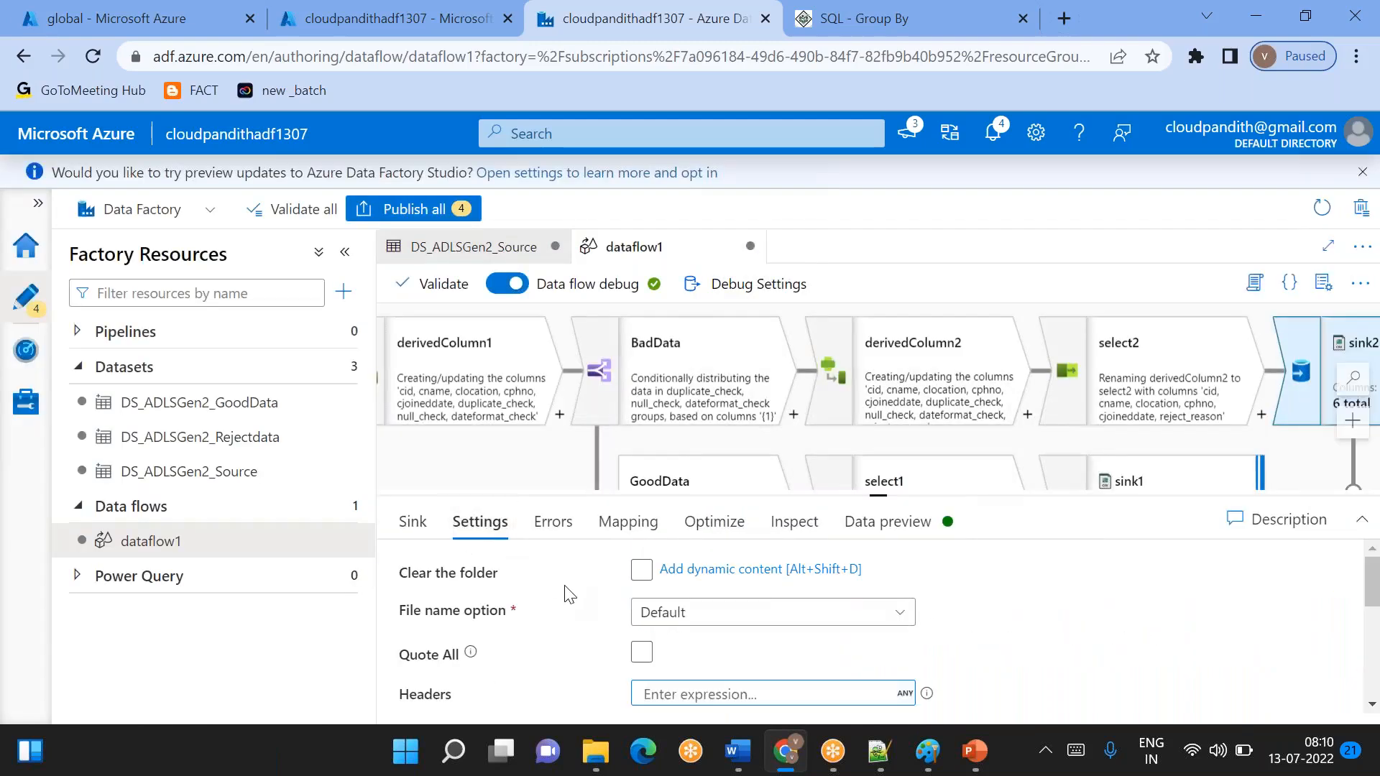
pyautogui.click(670, 615)
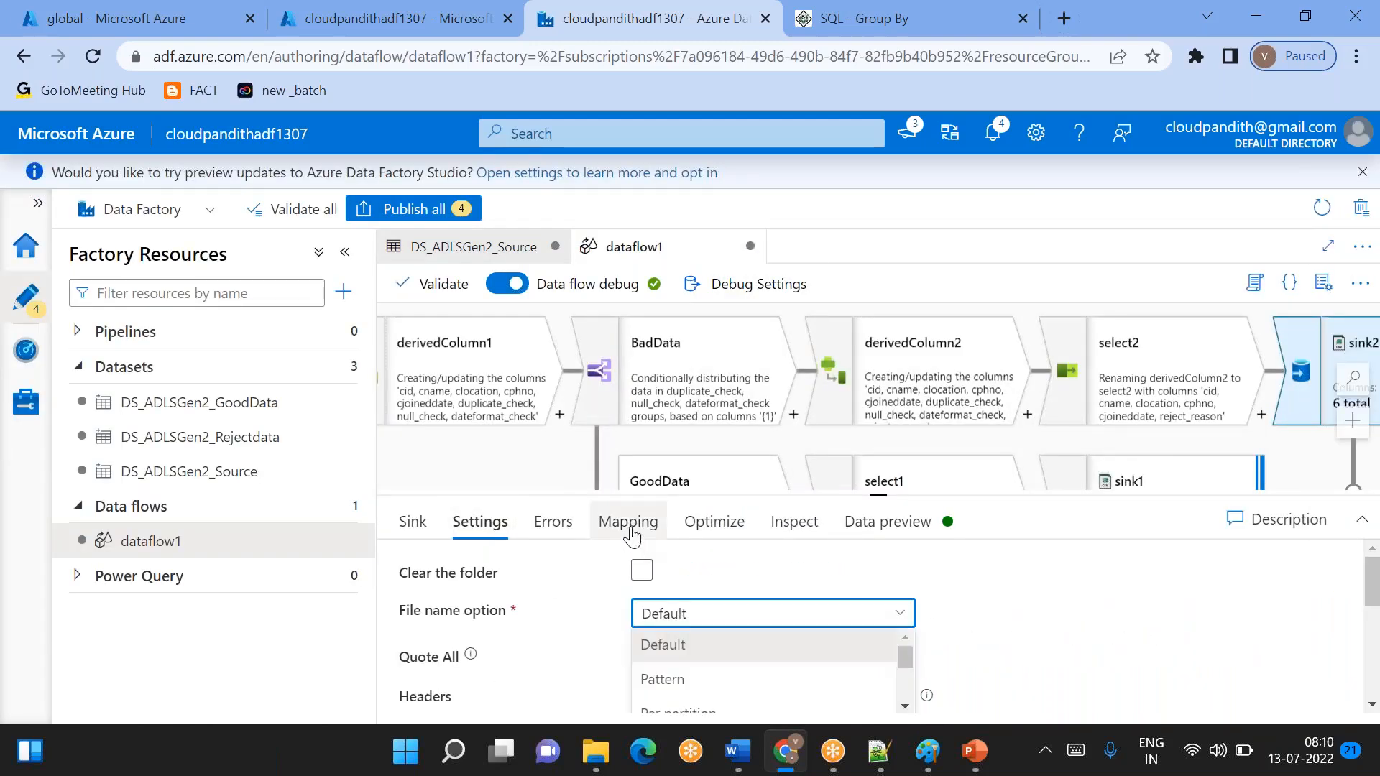
pyautogui.click(710, 523)
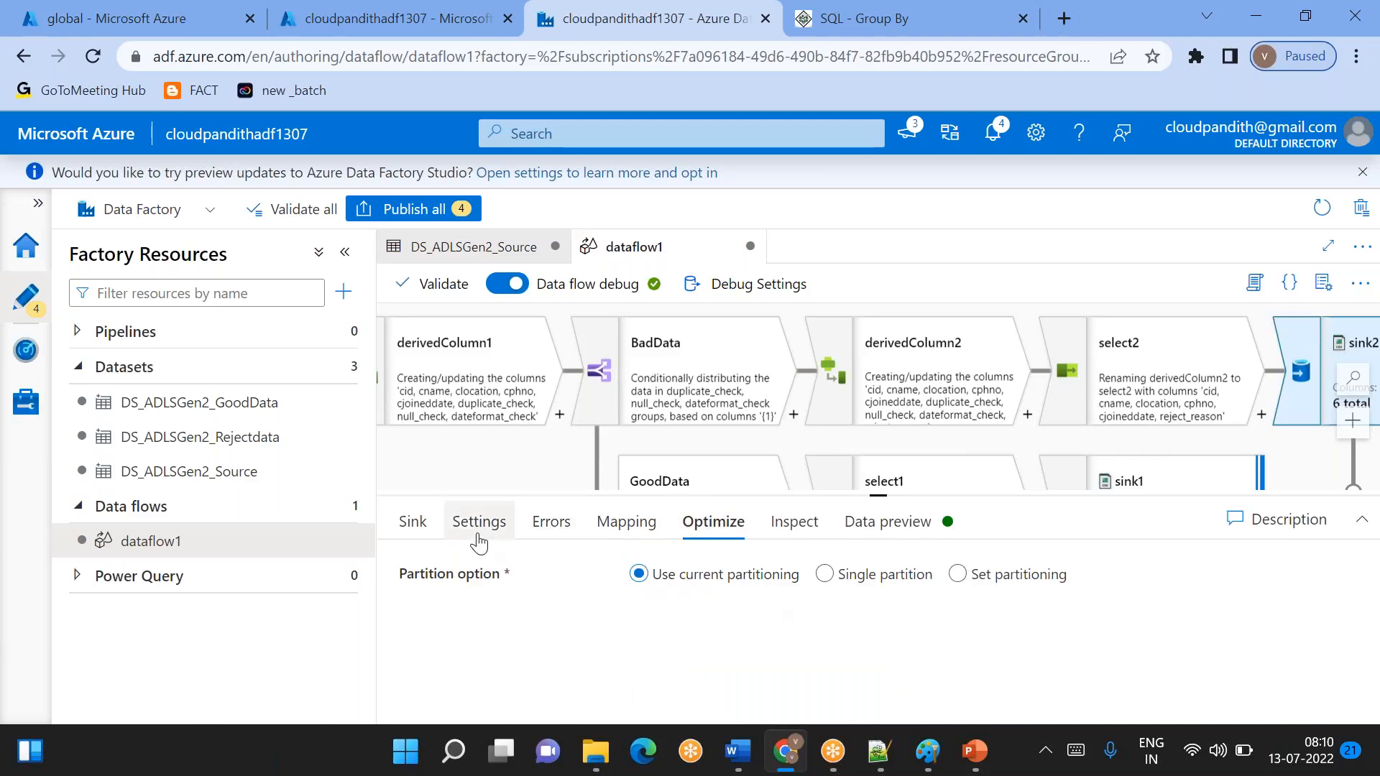
pyautogui.click(823, 575)
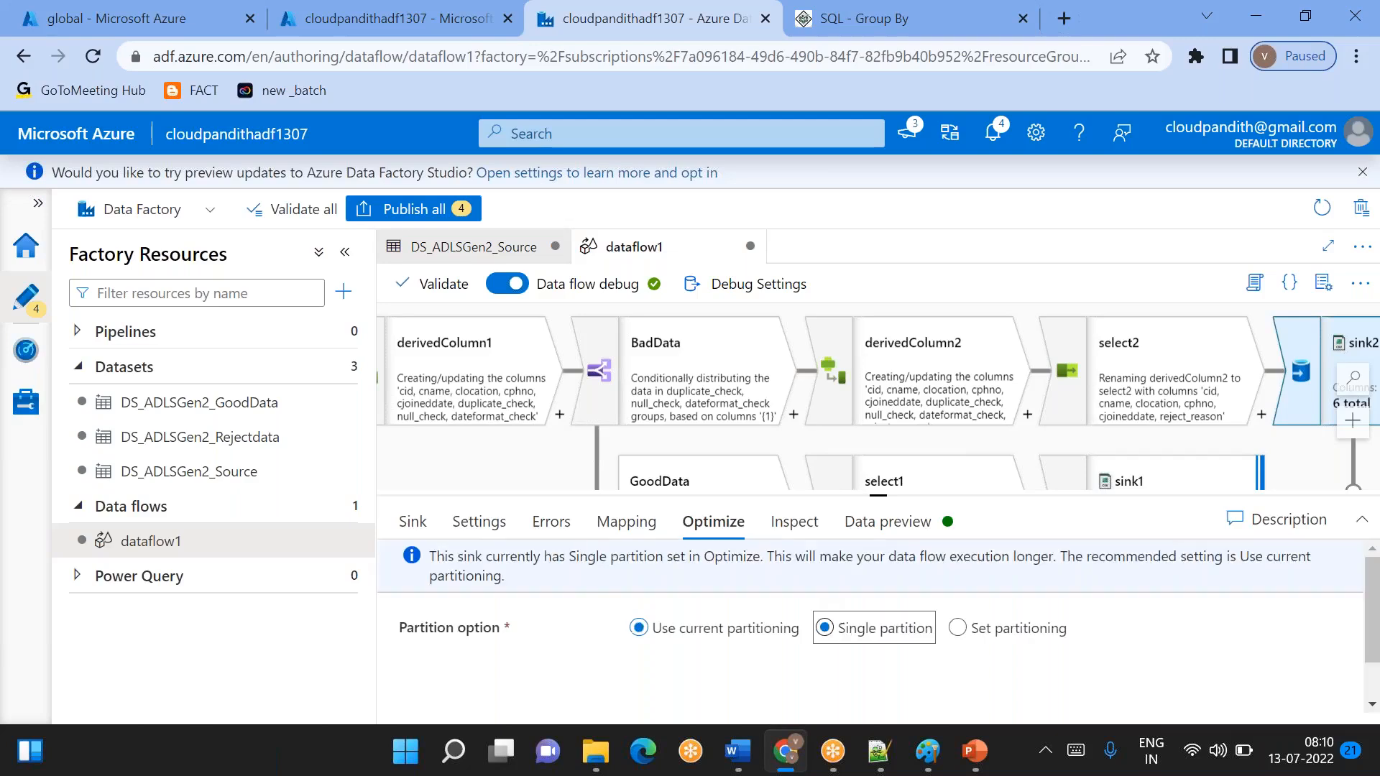
# - Set sink2's file name option to Output to single file, with rejectdata.csv as the file name
pyautogui.click(480, 522)
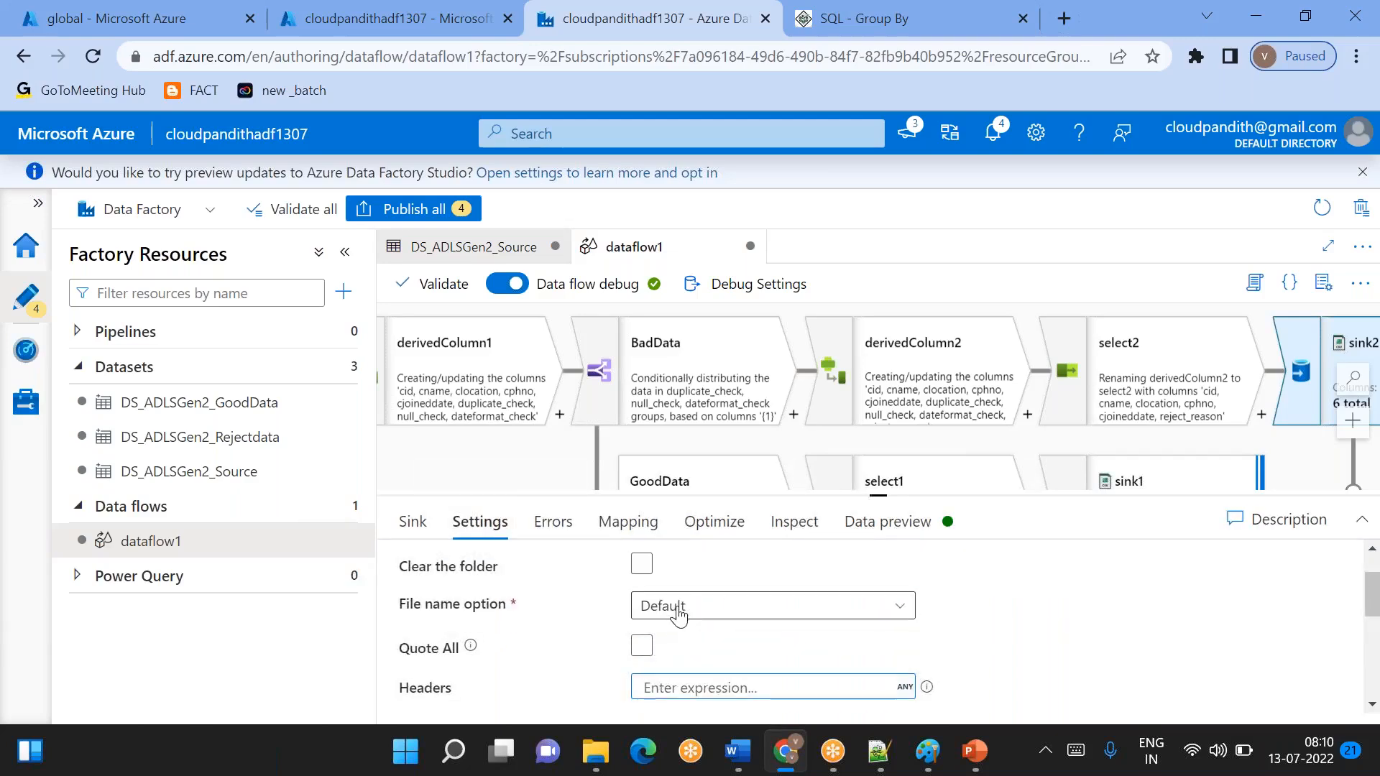
pyautogui.click(641, 608)
pyautogui.scroll(-2, 671, 606)
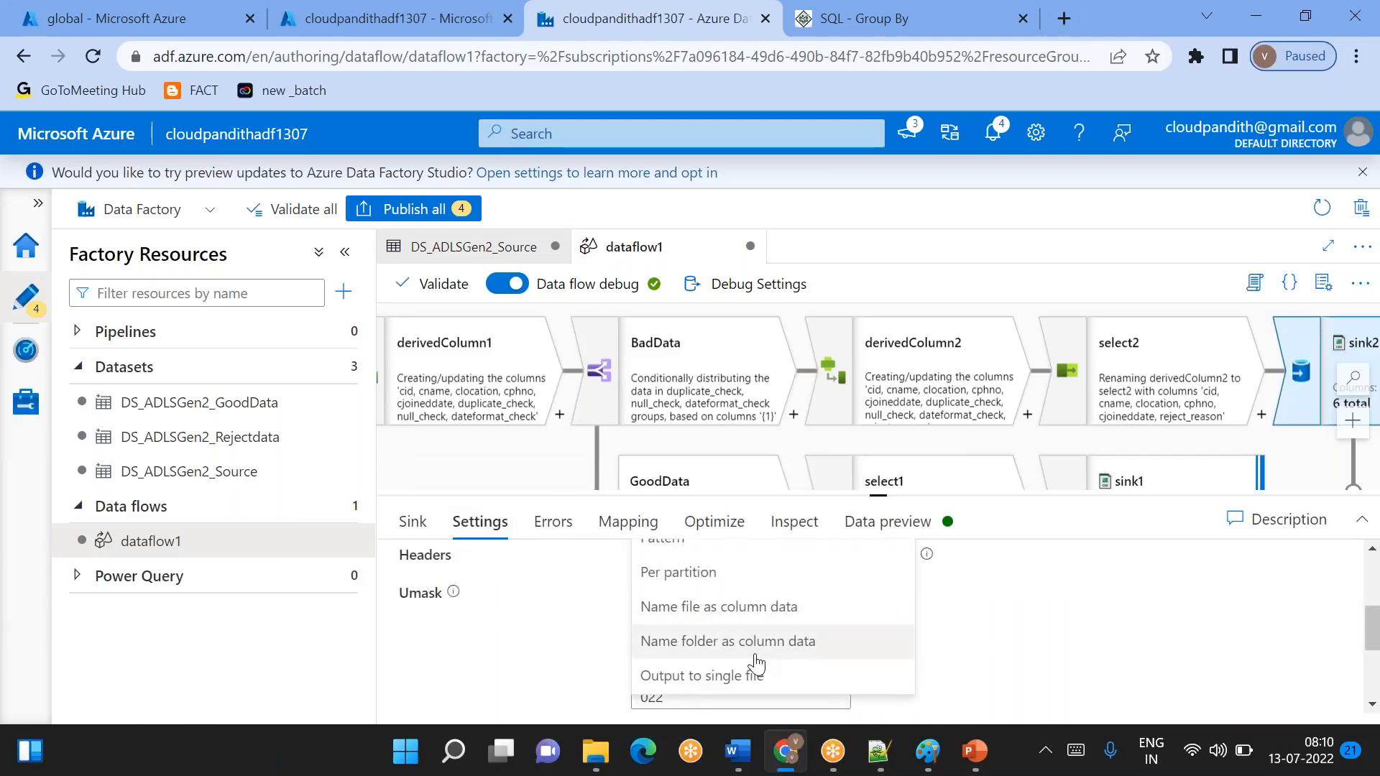
pyautogui.click(718, 679)
pyautogui.scroll(3, 595, 663)
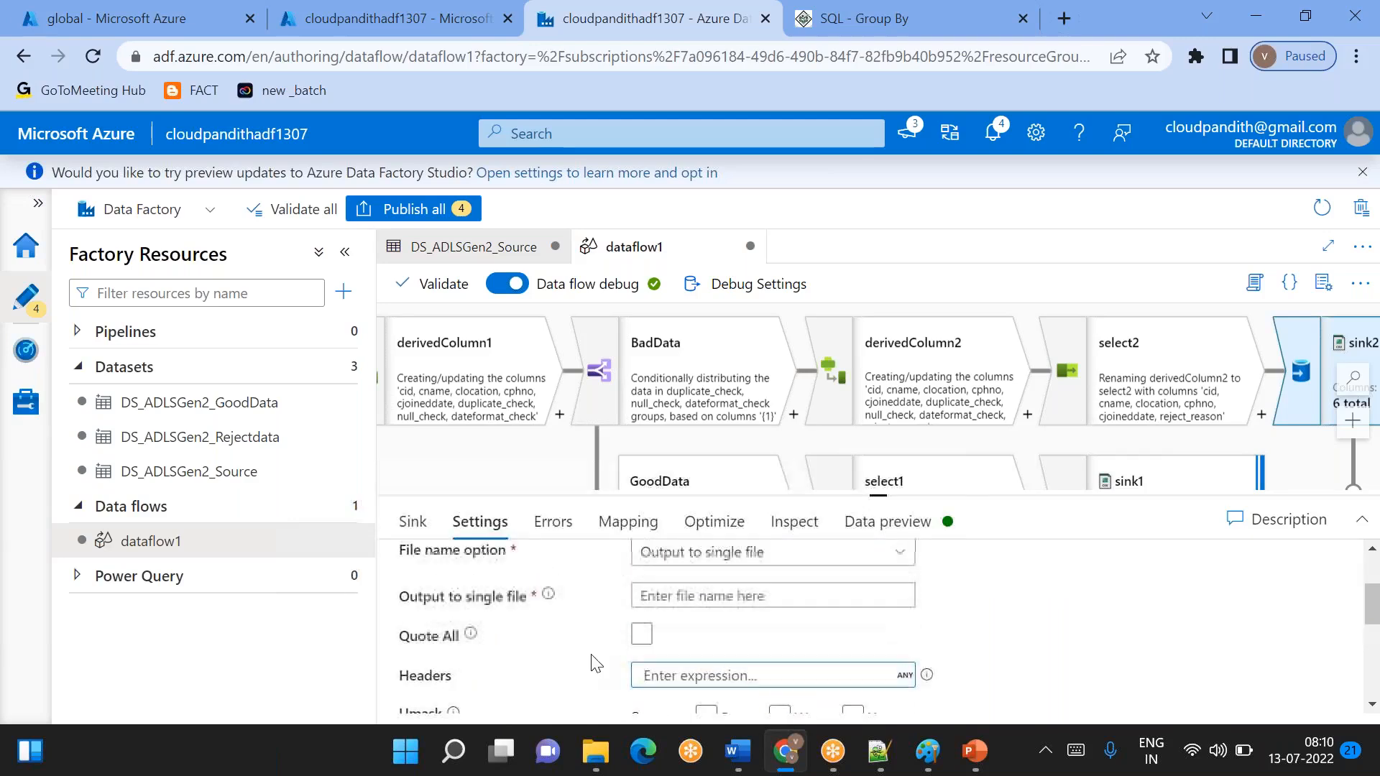
pyautogui.click(661, 625)
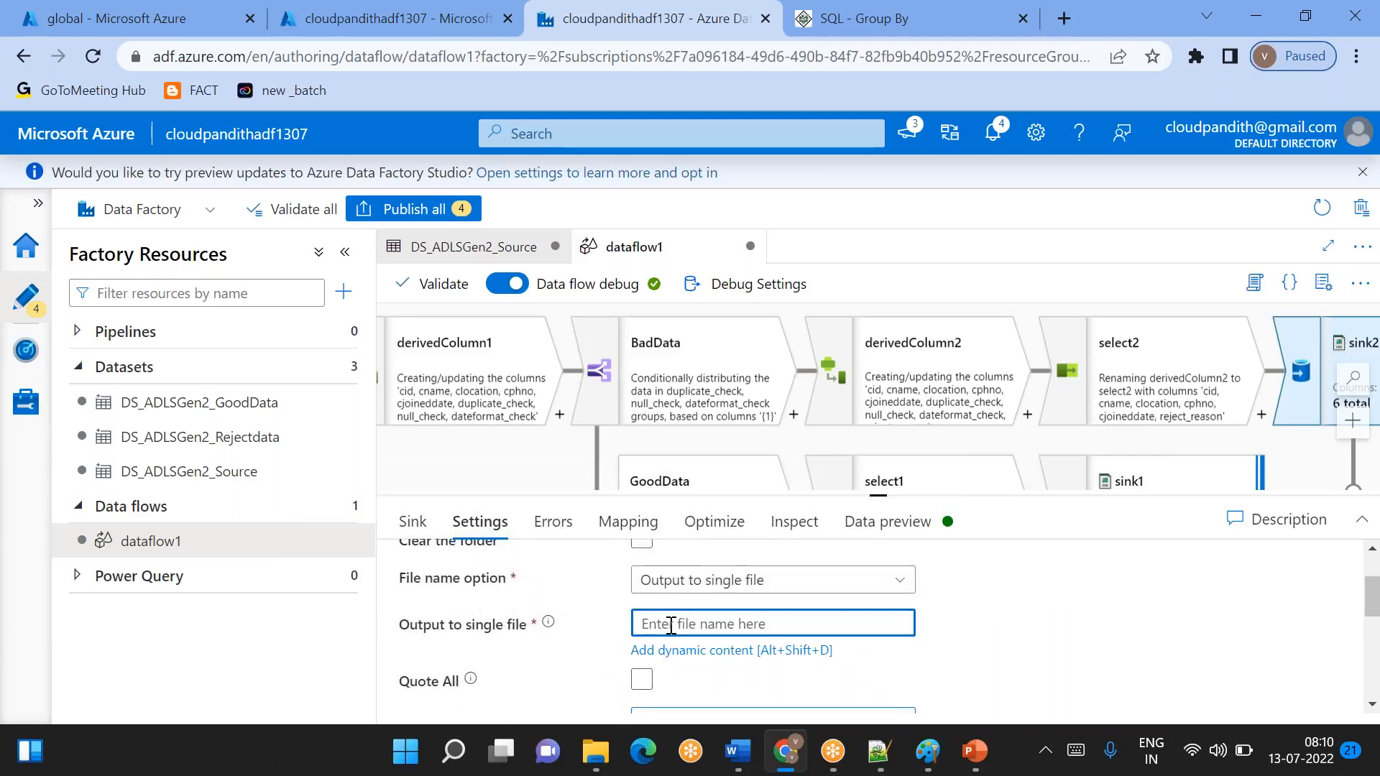
pyautogui.write('rejectda')
pyautogui.press('BackSpace')
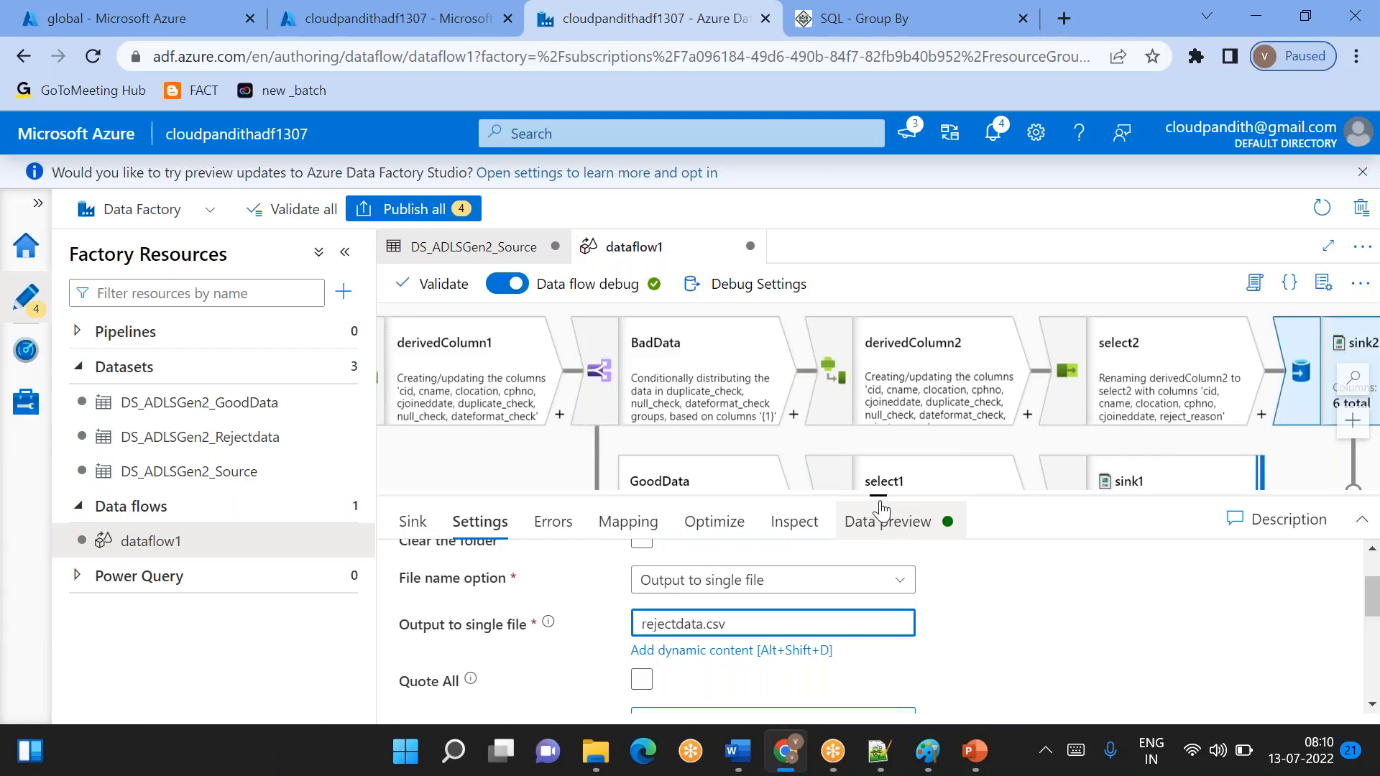
# - Select derivedColumn1 in the data flow and open its settings with the list of derived columns
pyautogui.moveTo(880, 496); pyautogui.dragTo(878, 638)
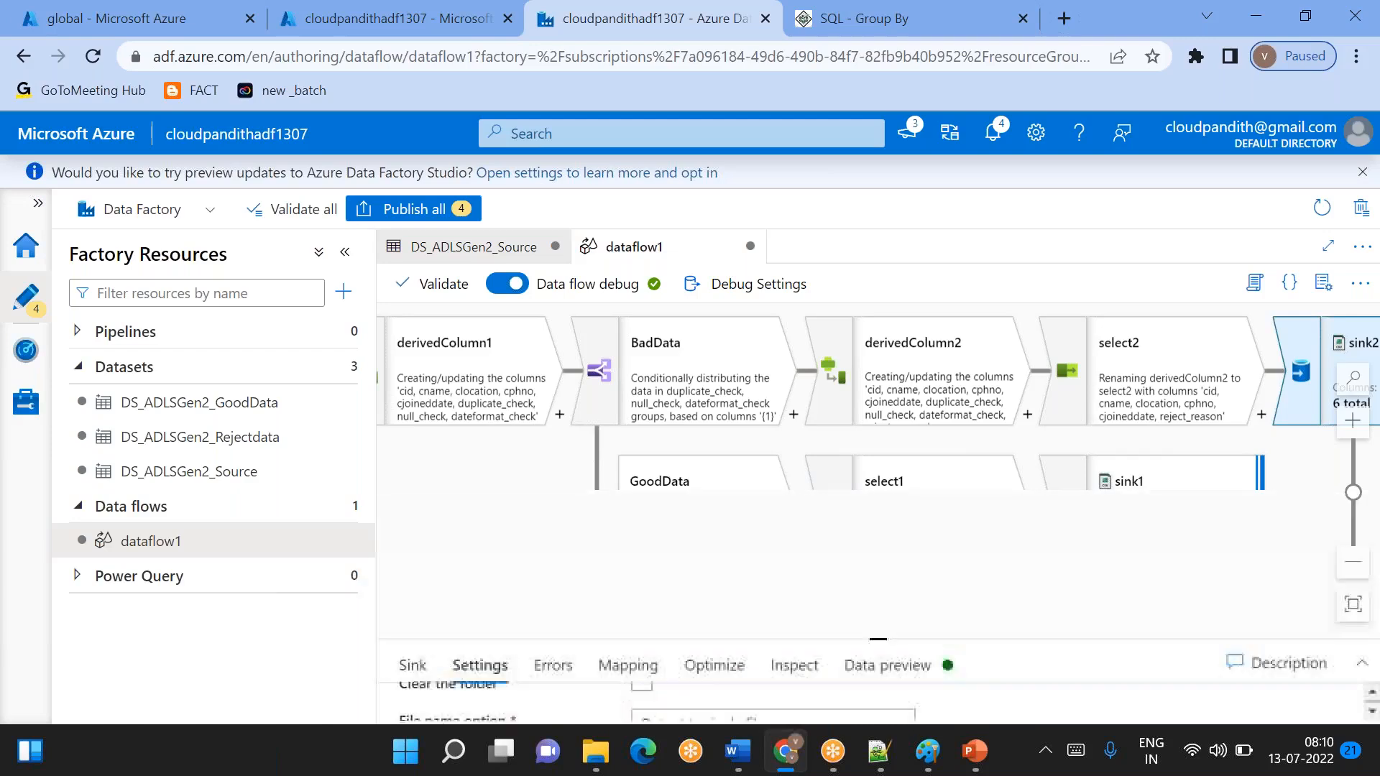
pyautogui.moveTo(549, 576); pyautogui.dragTo(1077, 575)
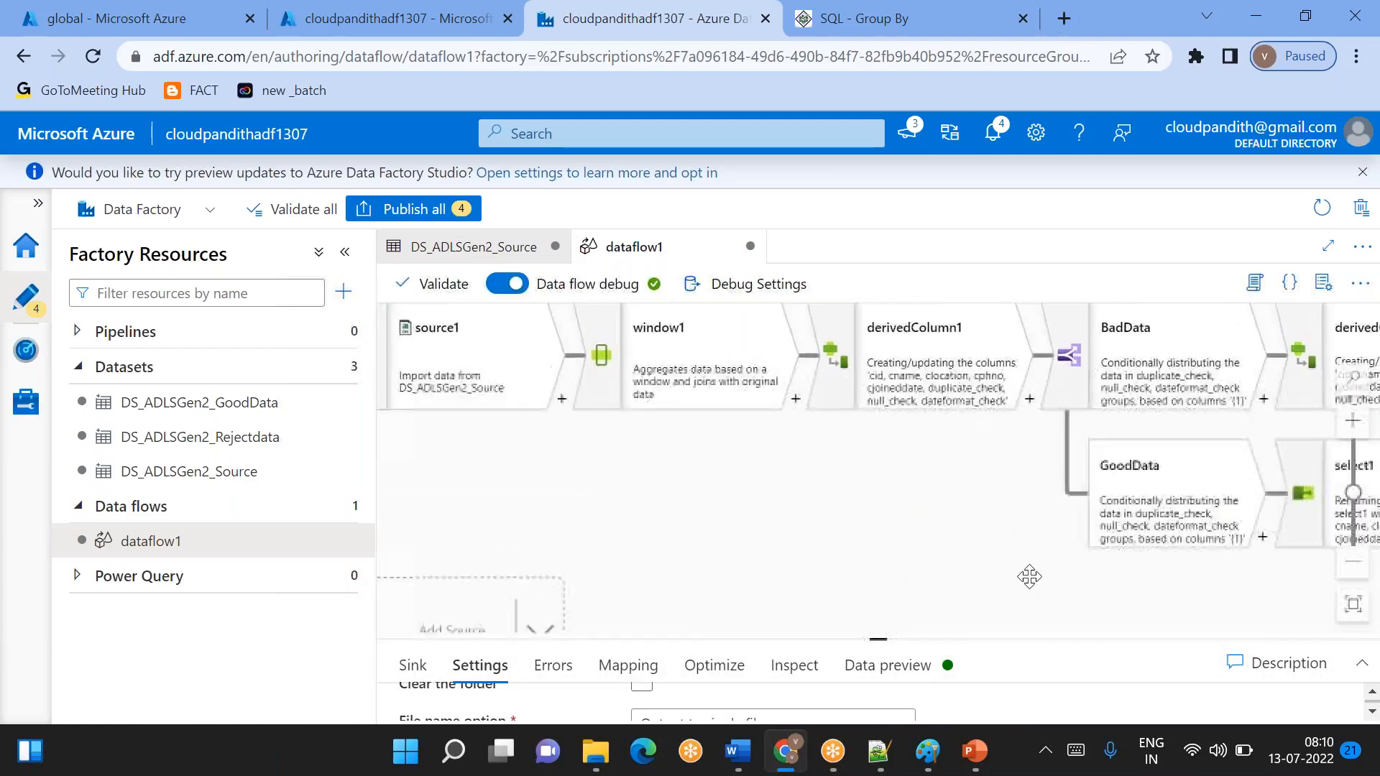
pyautogui.moveTo(733, 416)
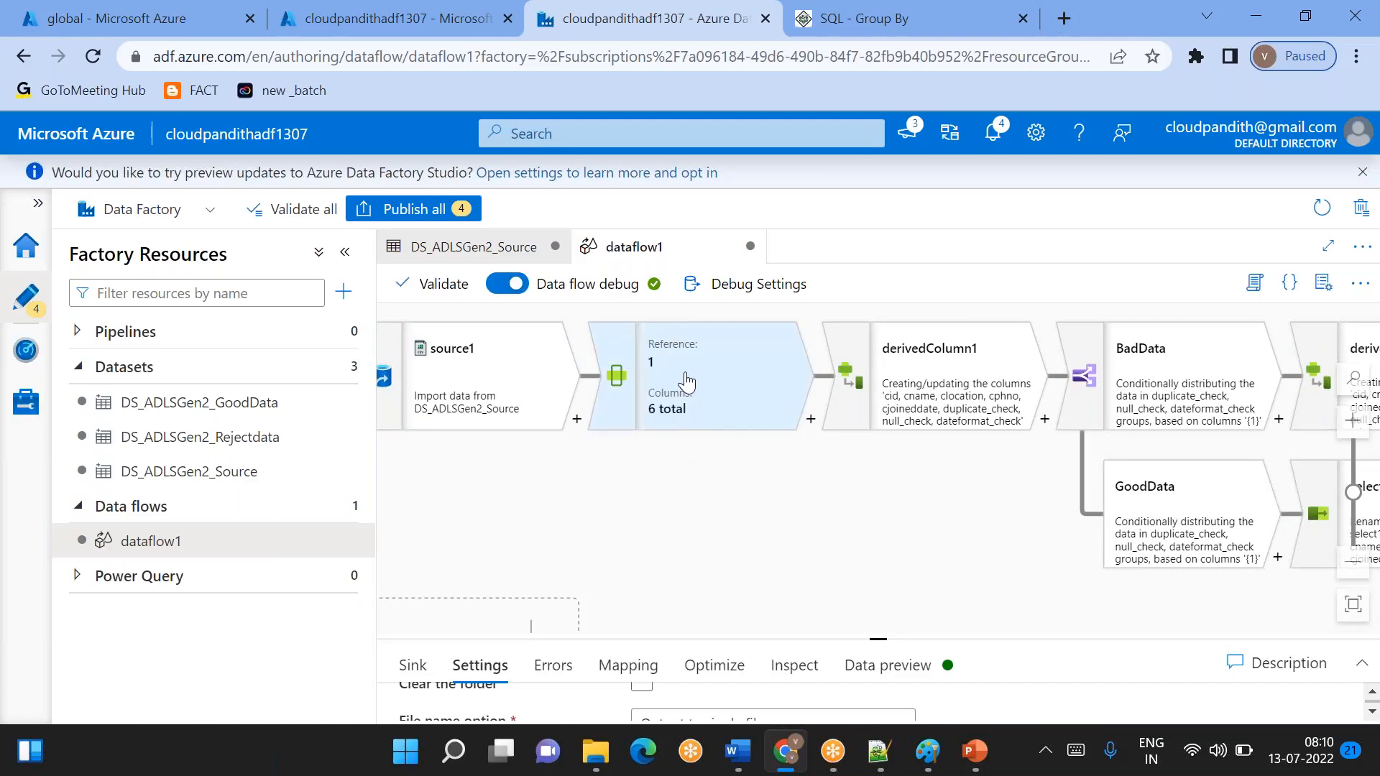
pyautogui.click(926, 366)
pyautogui.moveTo(879, 639); pyautogui.dragTo(870, 579)
pyautogui.rightClick(869, 578)
pyautogui.click(932, 510)
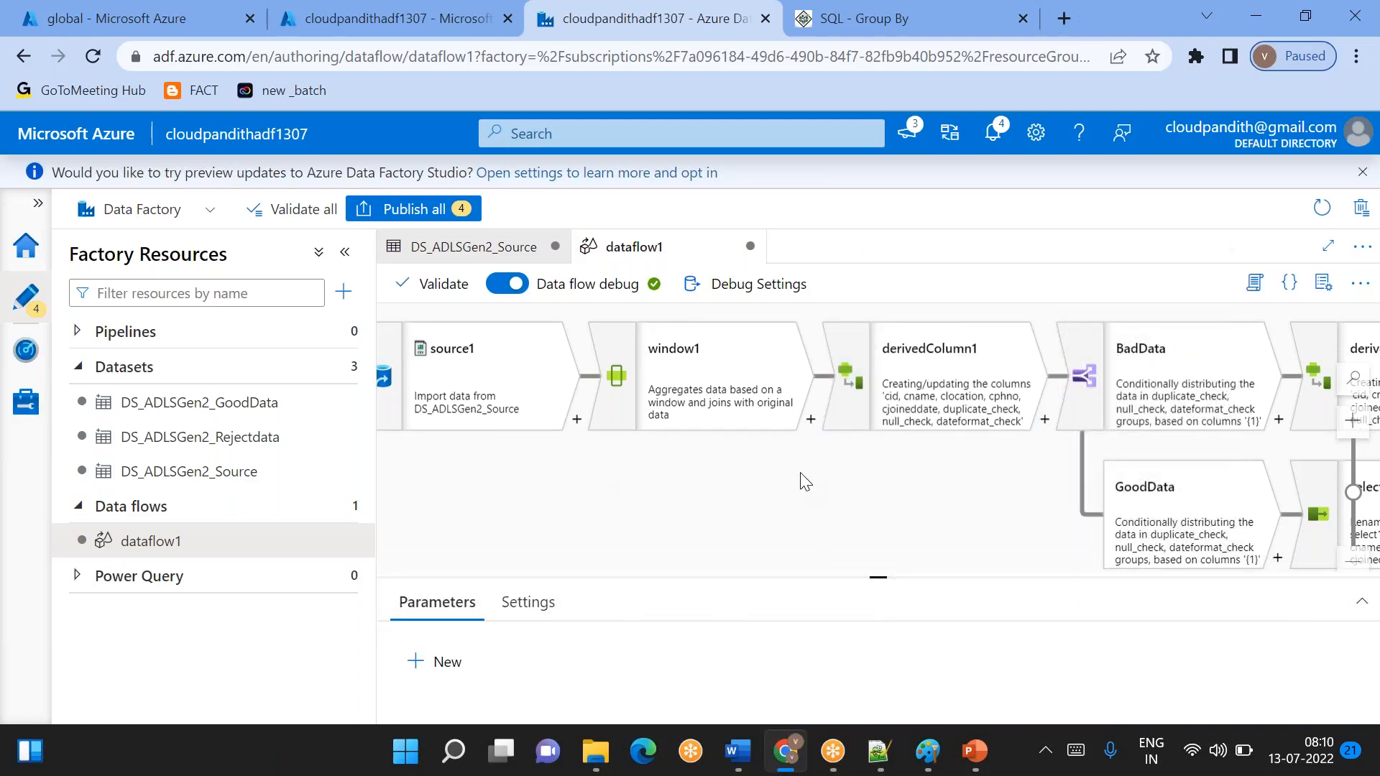
pyautogui.moveTo(973, 484); pyautogui.dragTo(812, 460)
pyautogui.click(791, 388)
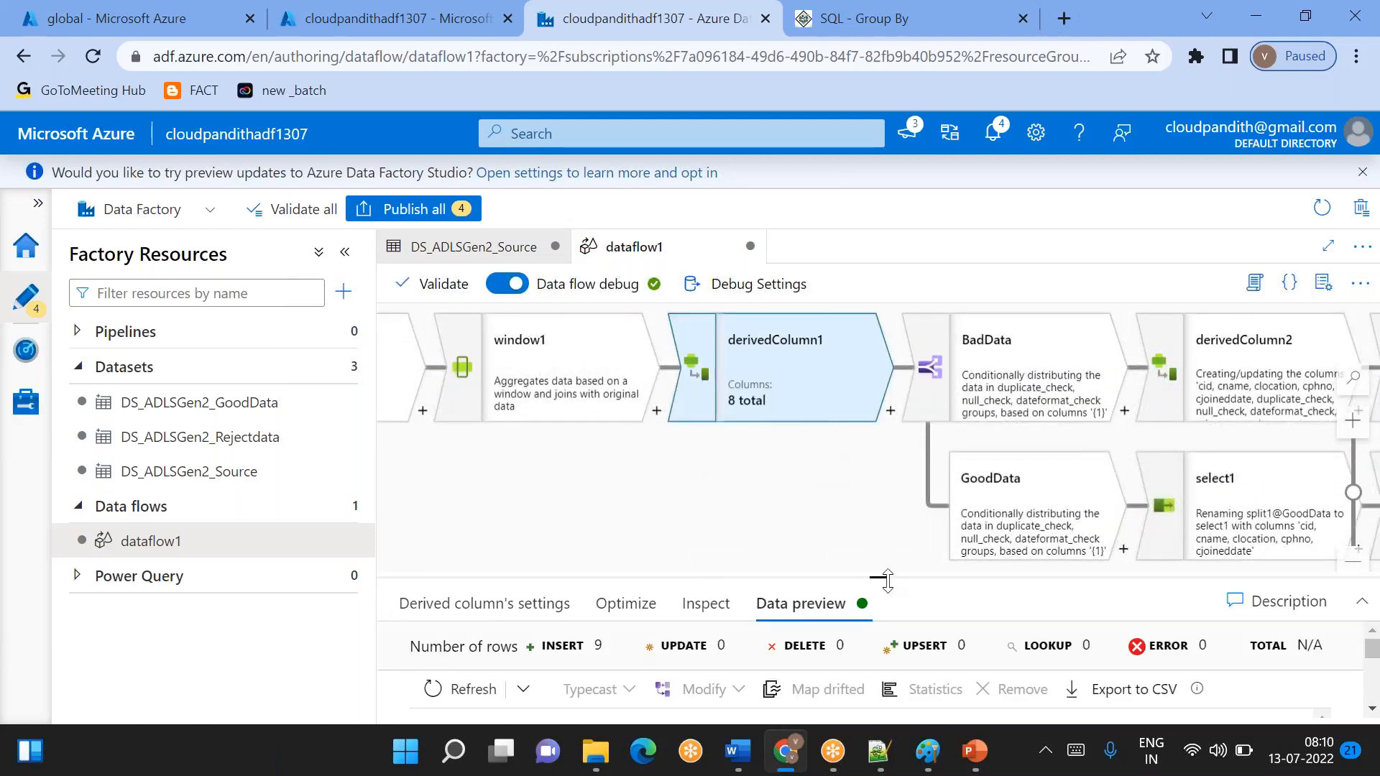
pyautogui.moveTo(887, 579); pyautogui.dragTo(878, 425)
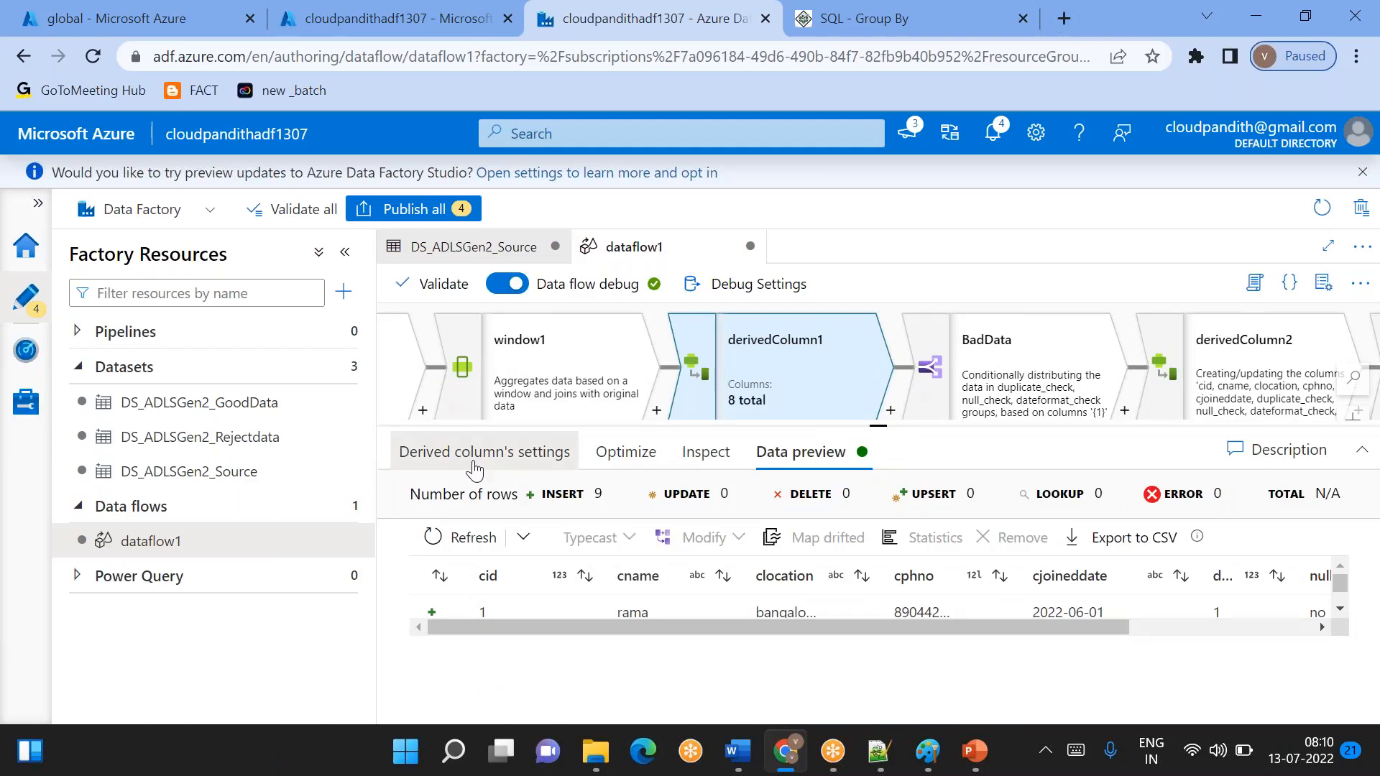
pyautogui.click(532, 460)
pyautogui.scroll(-1, 711, 611)
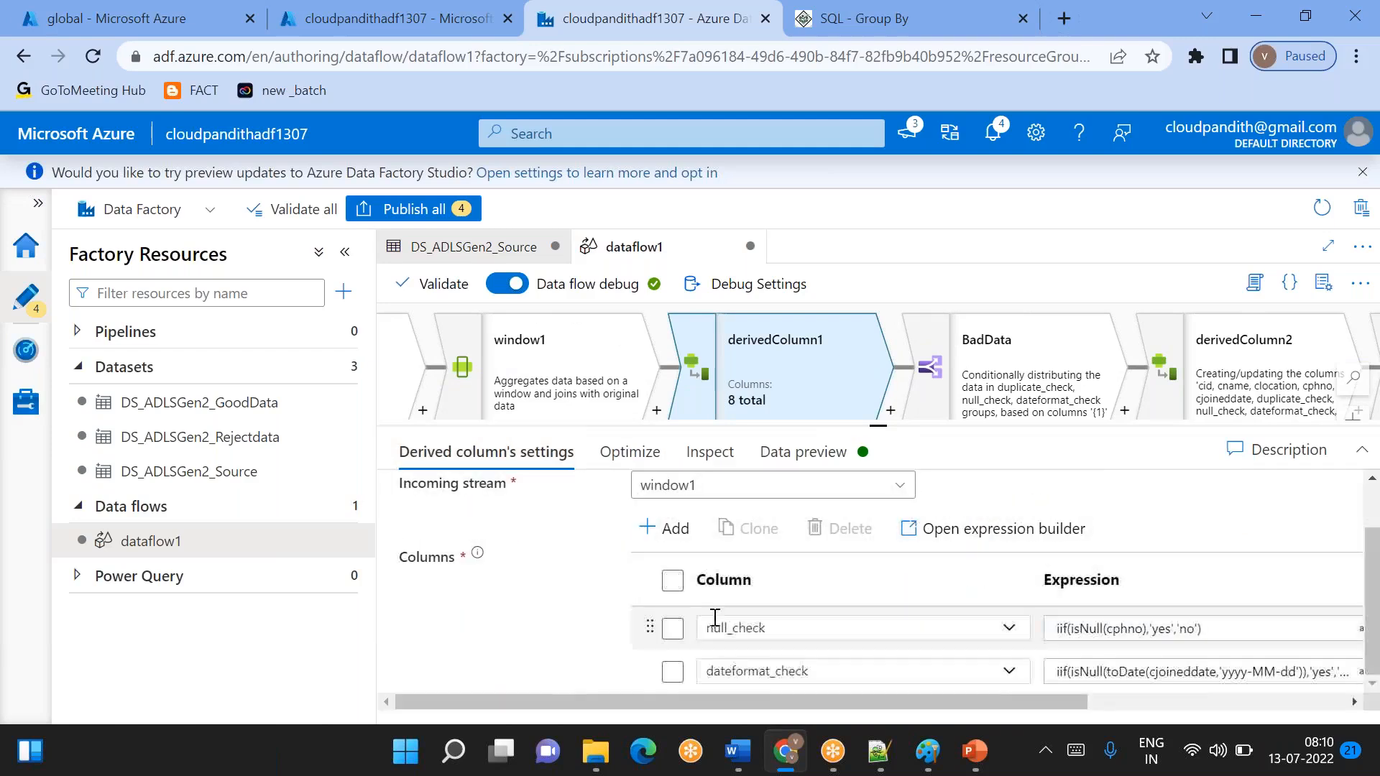
# - Add another column to derivedColumn1 and choose cname as the column it updates
pyautogui.click(668, 532)
pyautogui.click(717, 559)
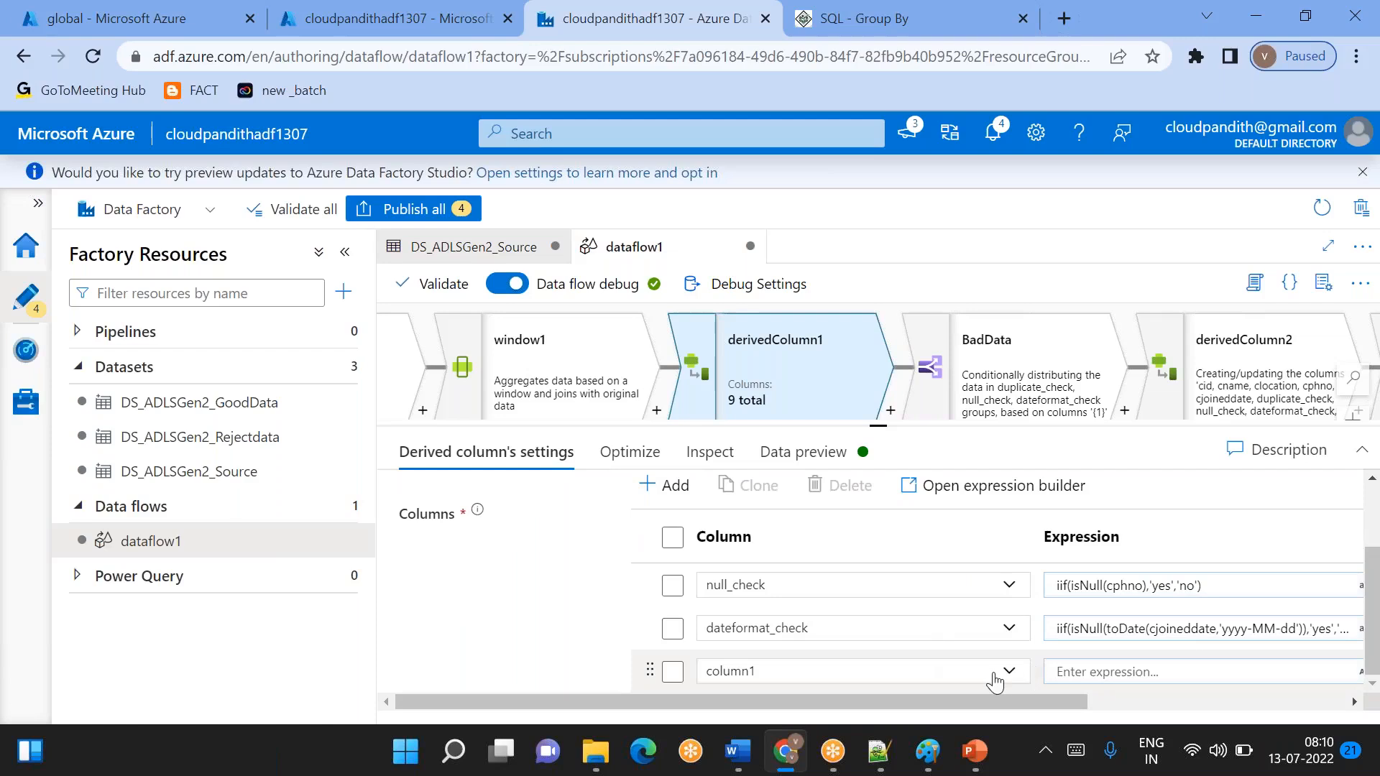
pyautogui.click(994, 675)
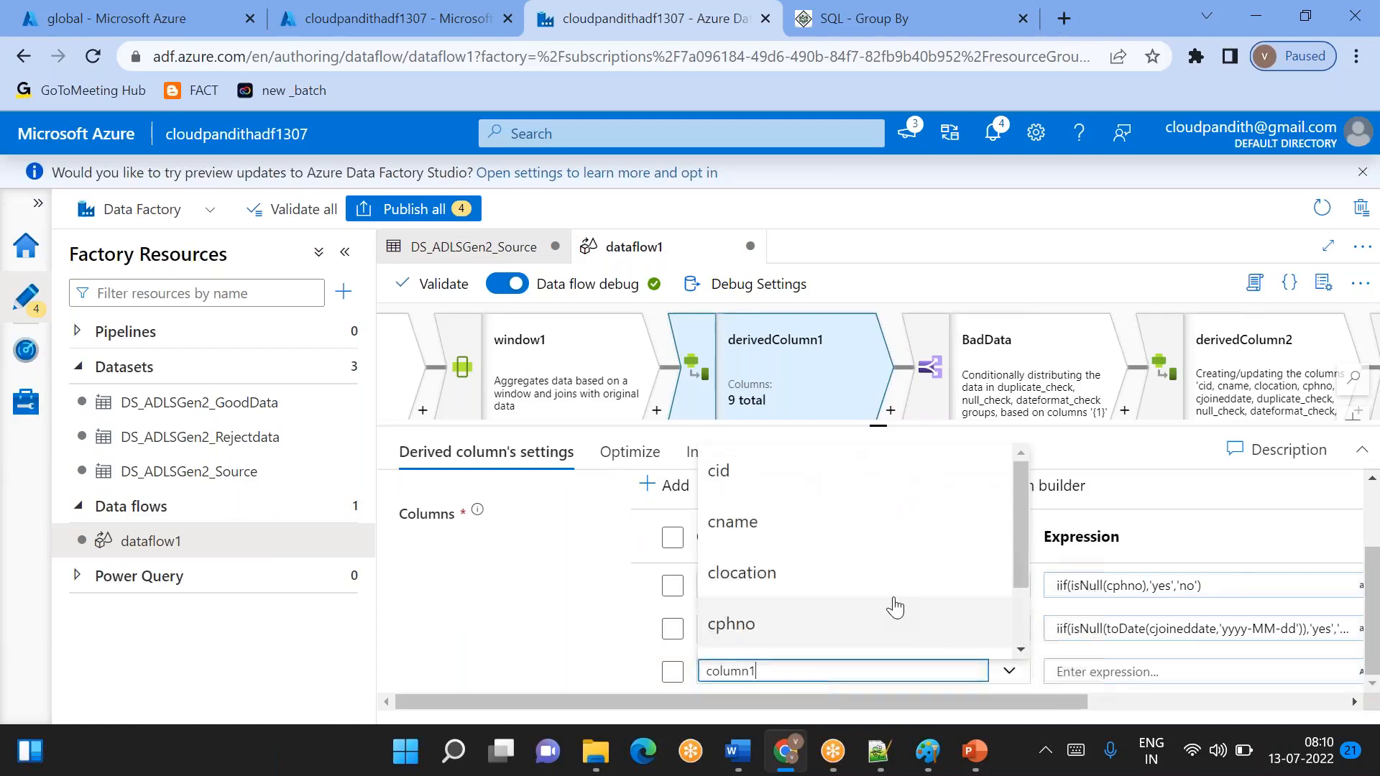
pyautogui.click(751, 523)
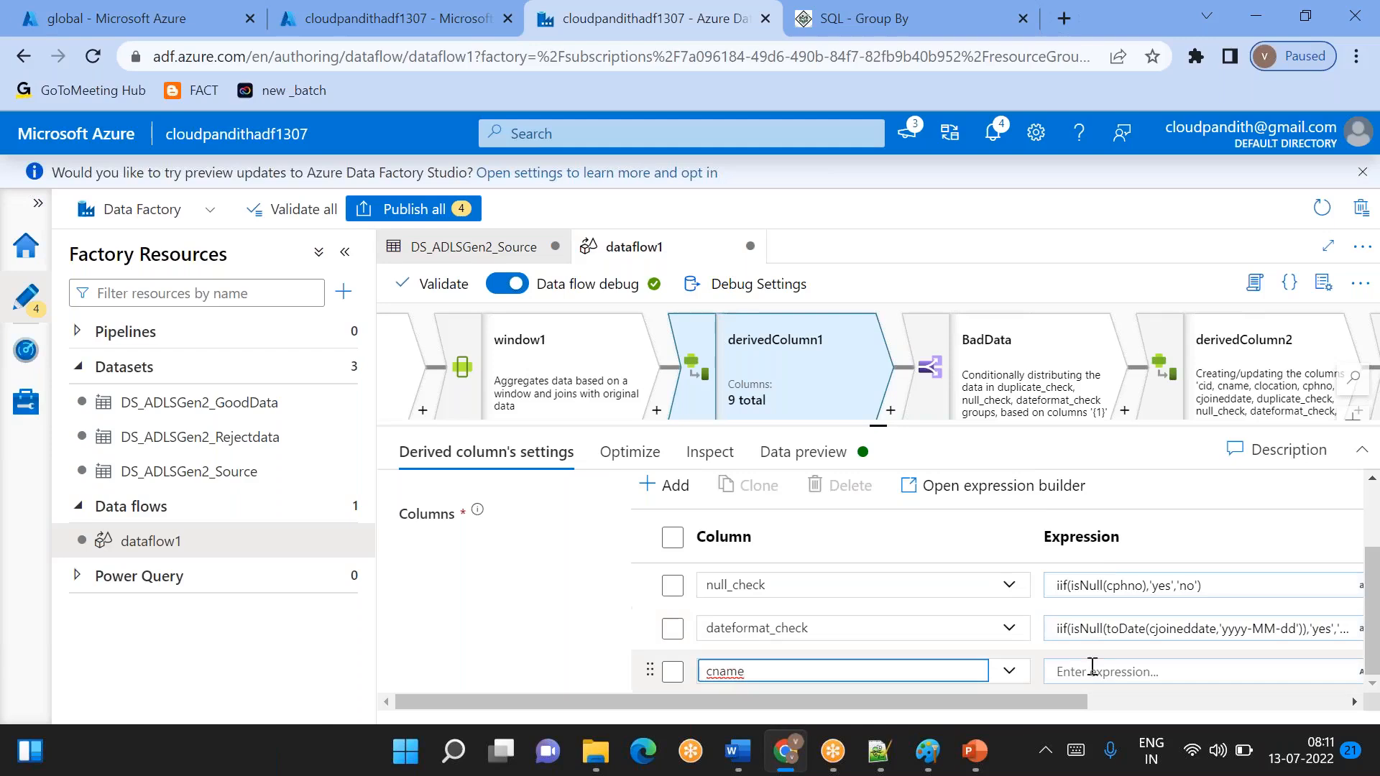
# - Open the expression builder for cname and insert the trim() function without its placeholder arguments
pyautogui.click(1094, 667)
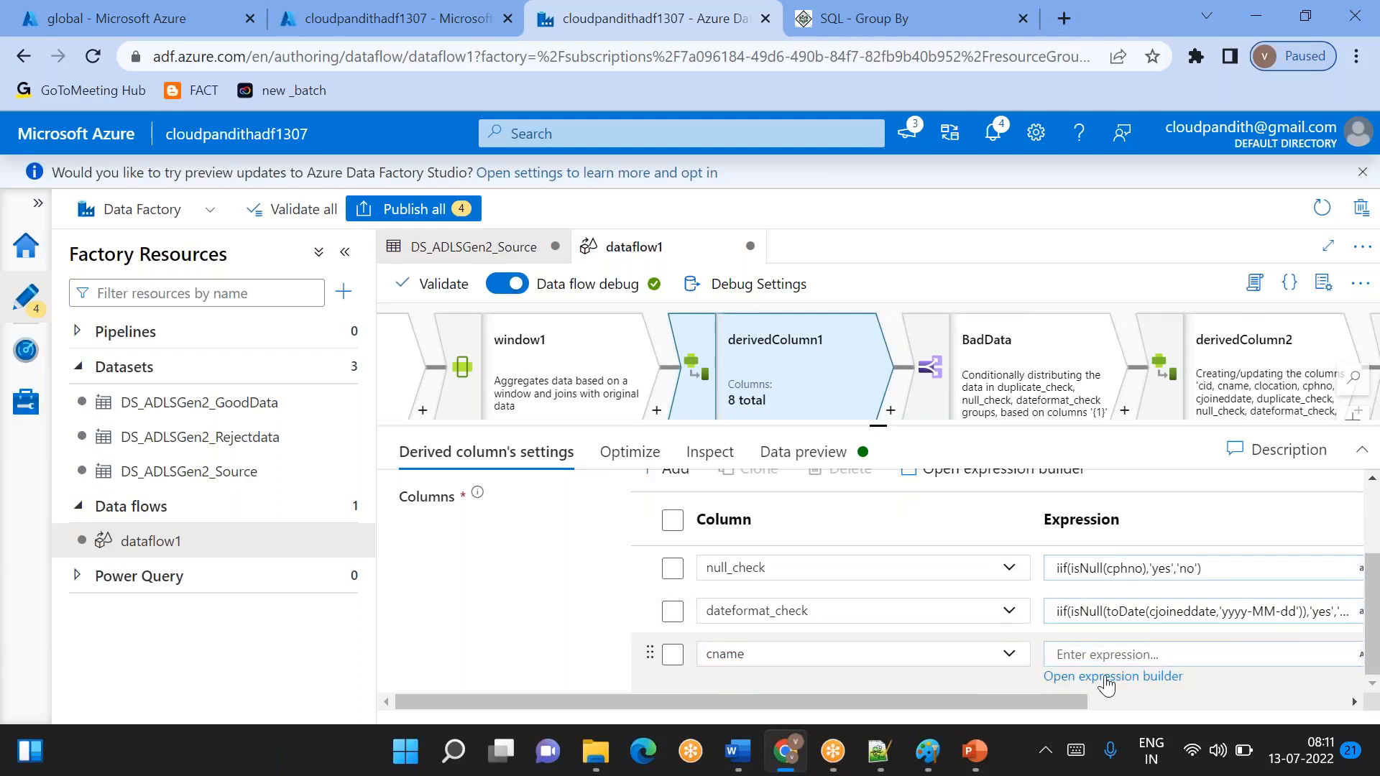
pyautogui.click(1107, 673)
pyautogui.doubleClick(1103, 681)
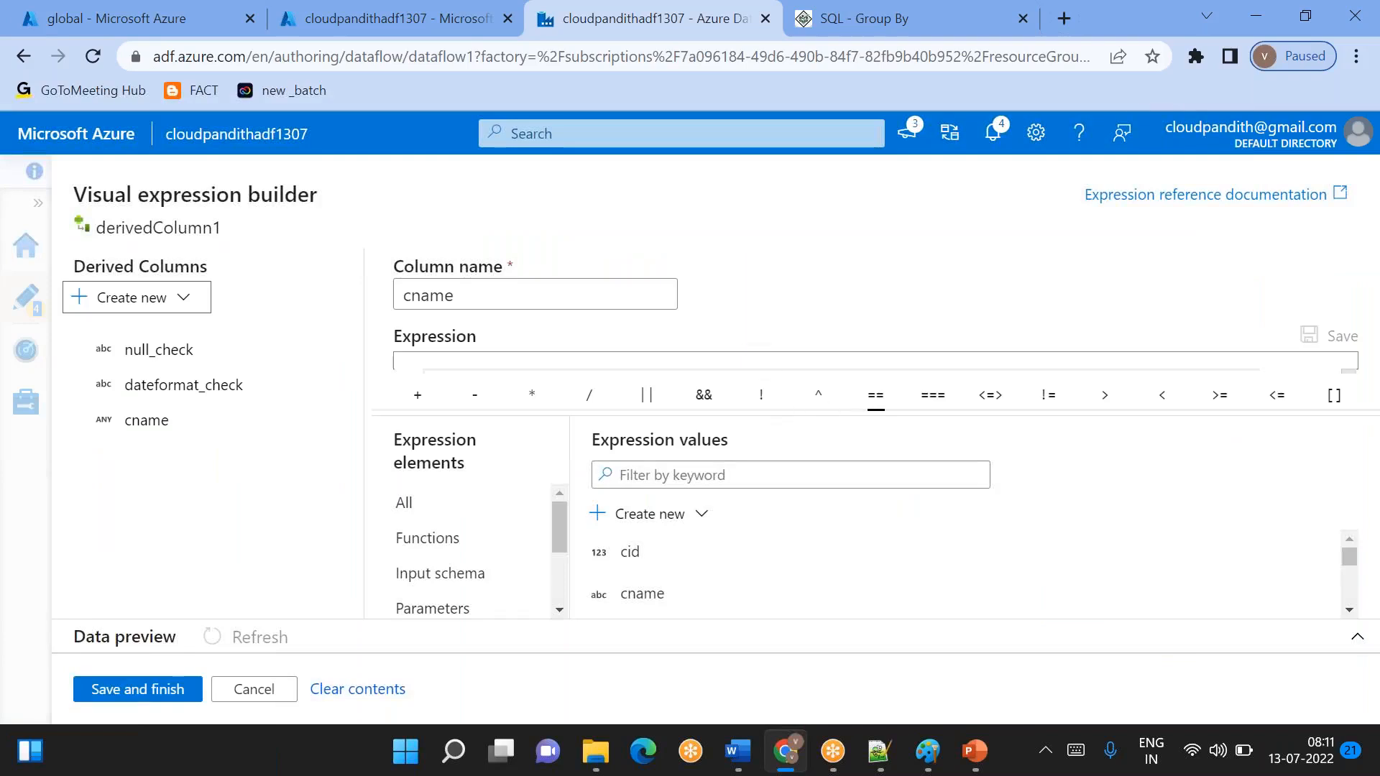
pyautogui.moveTo(881, 407); pyautogui.dragTo(863, 477)
pyautogui.click(672, 380)
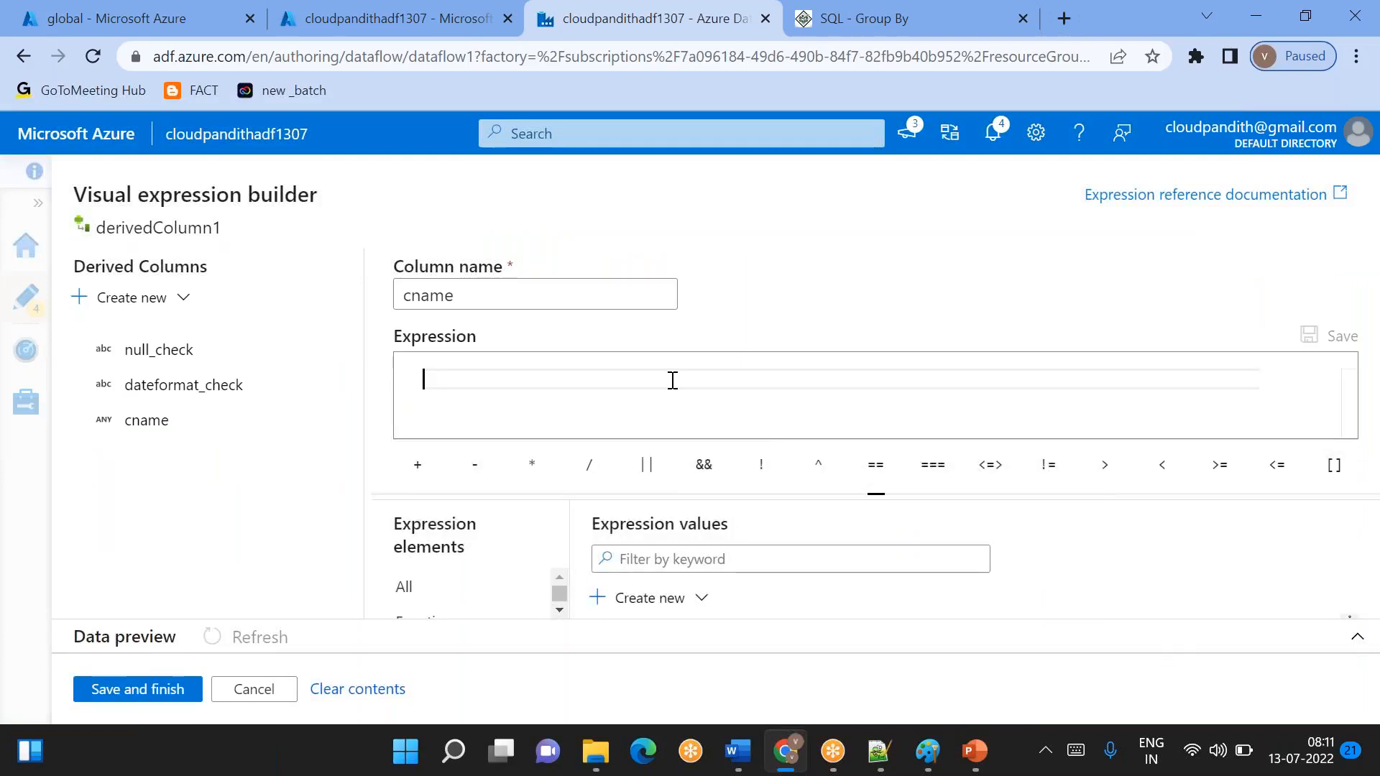
pyautogui.write('trim')
pyautogui.press('Return')
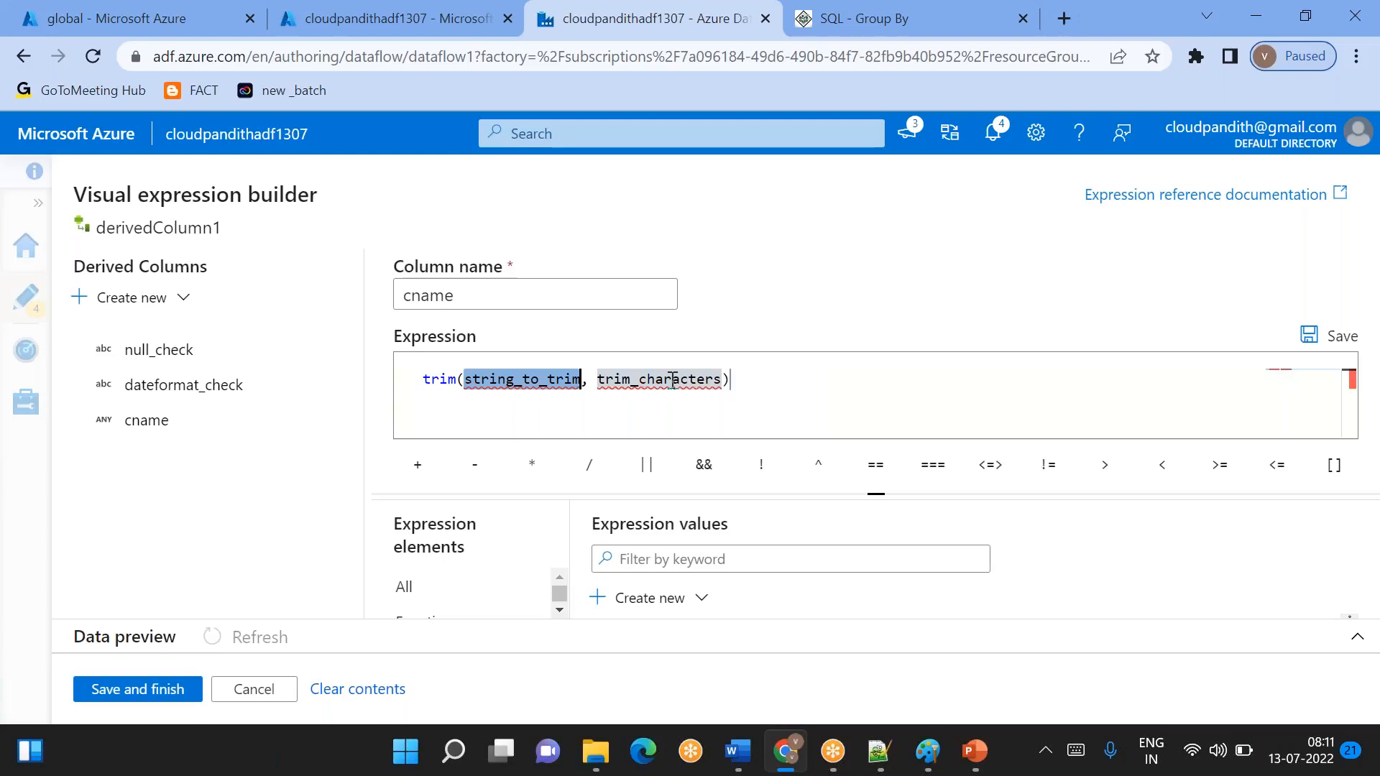
pyautogui.press('BackSpace')
pyautogui.press('Tab')
pyautogui.press('BackSpace')
pyautogui.press('BackSpace')
pyautogui.press('BackSpace')
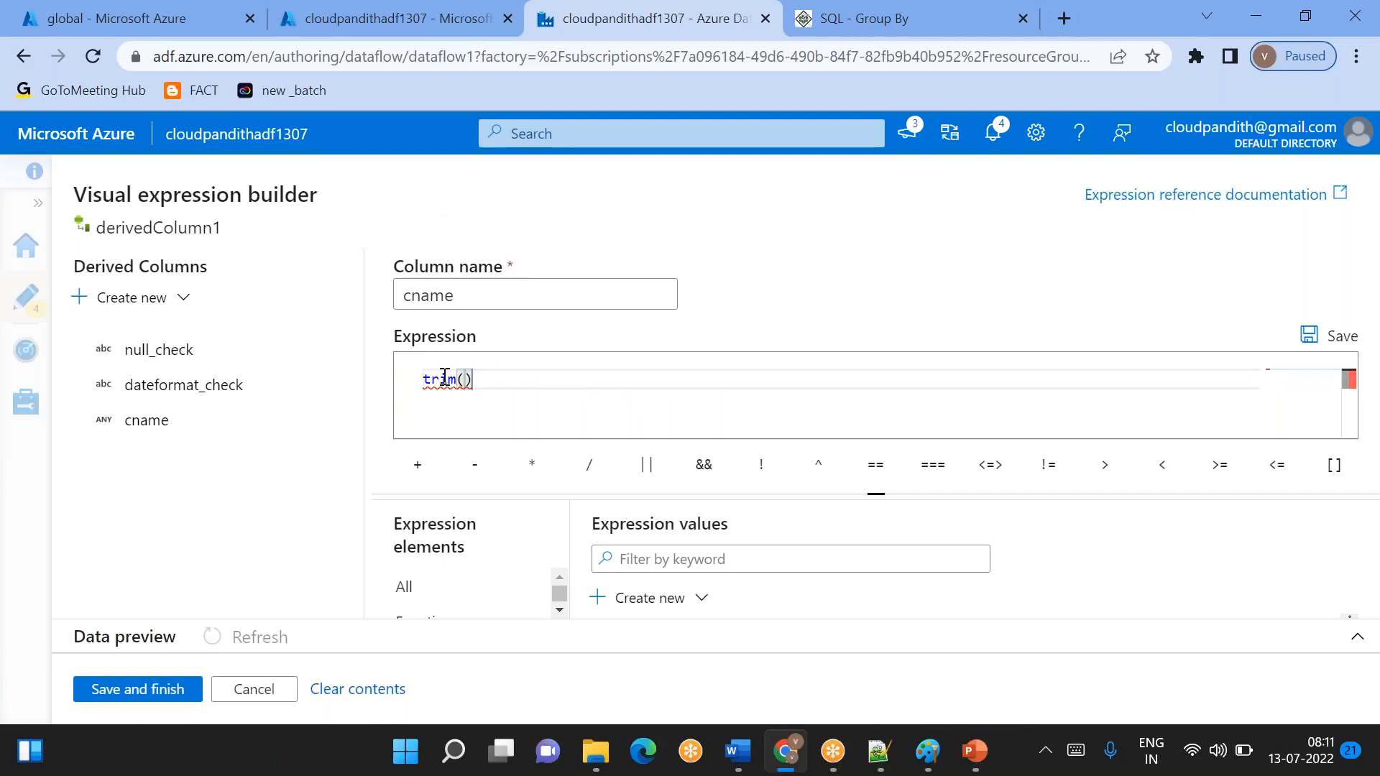
# - Insert the cname column as the argument of trim() and save the finished expression trim(cname)
pyautogui.moveTo(445, 377)
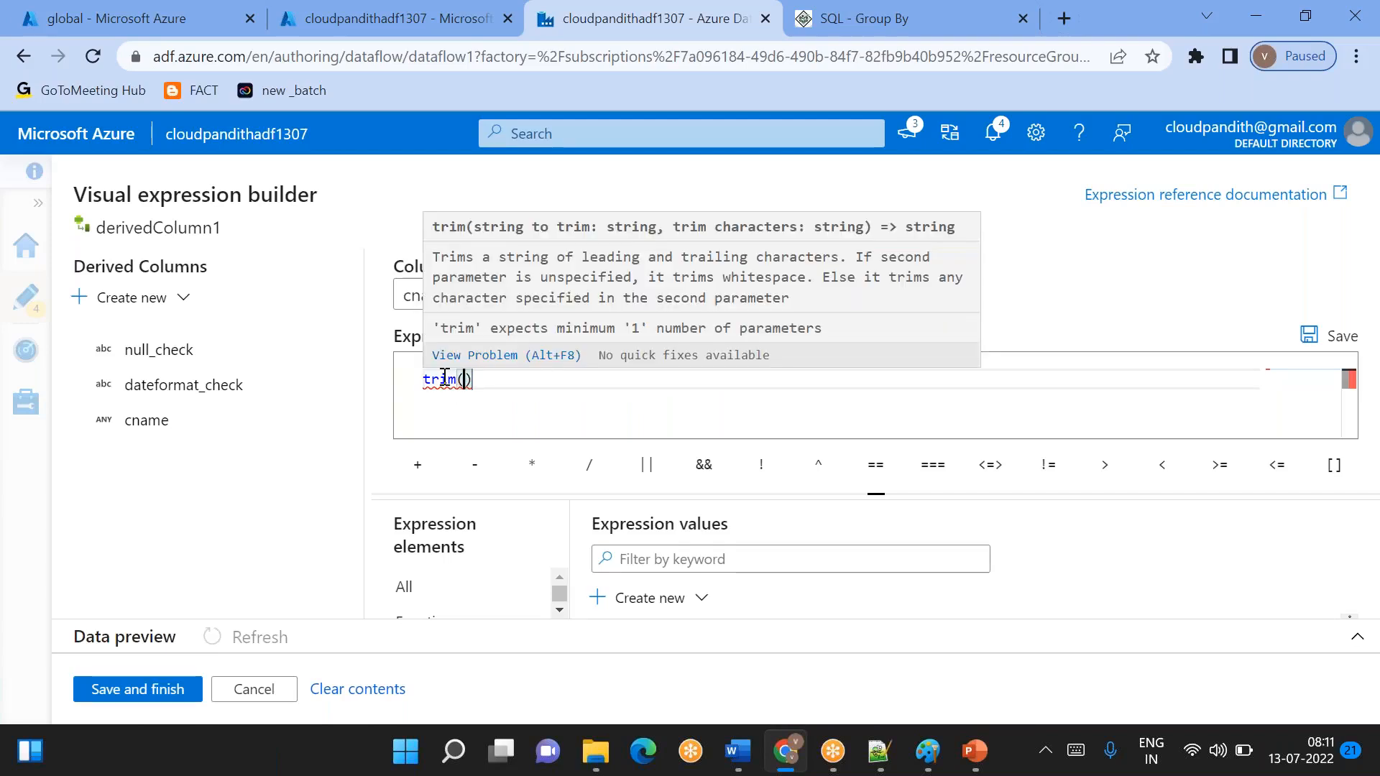
pyautogui.press('Left')
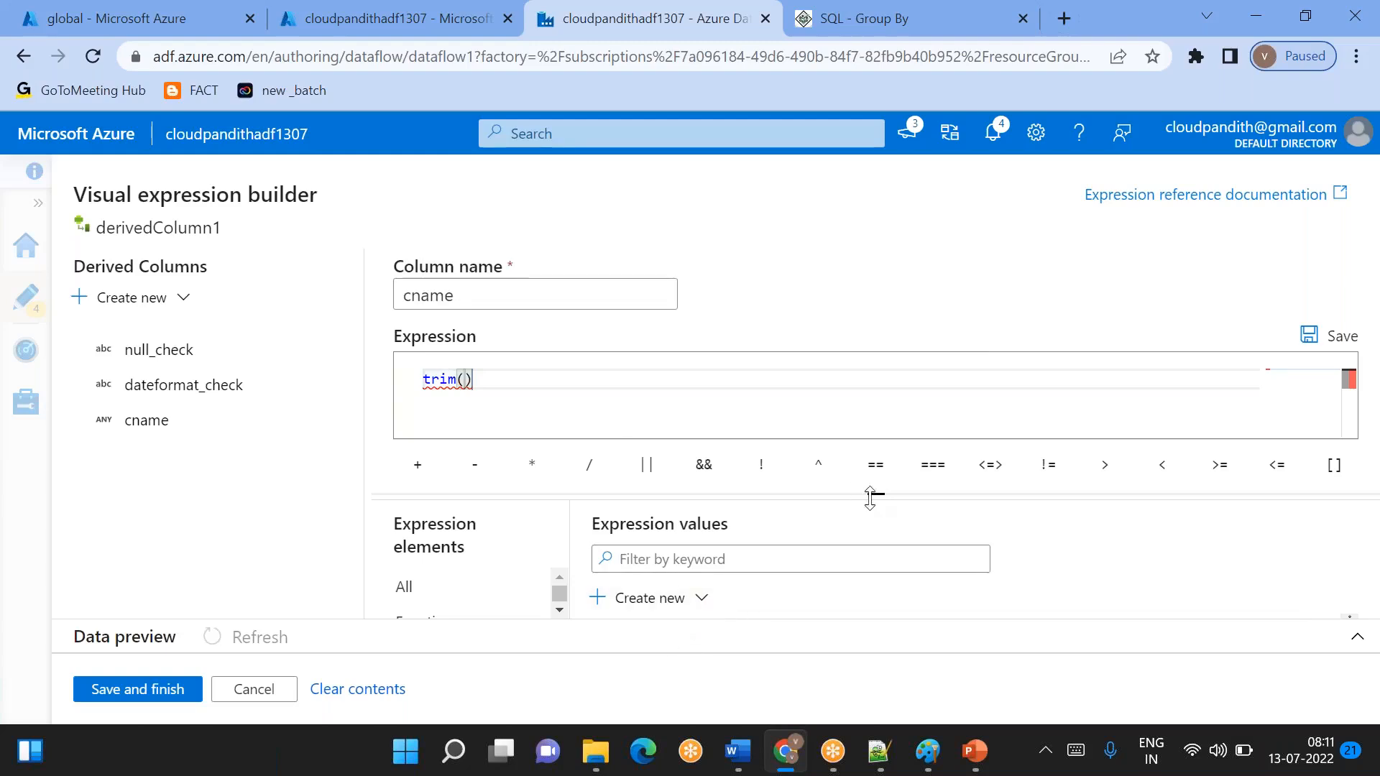
pyautogui.moveTo(871, 496); pyautogui.dragTo(872, 452)
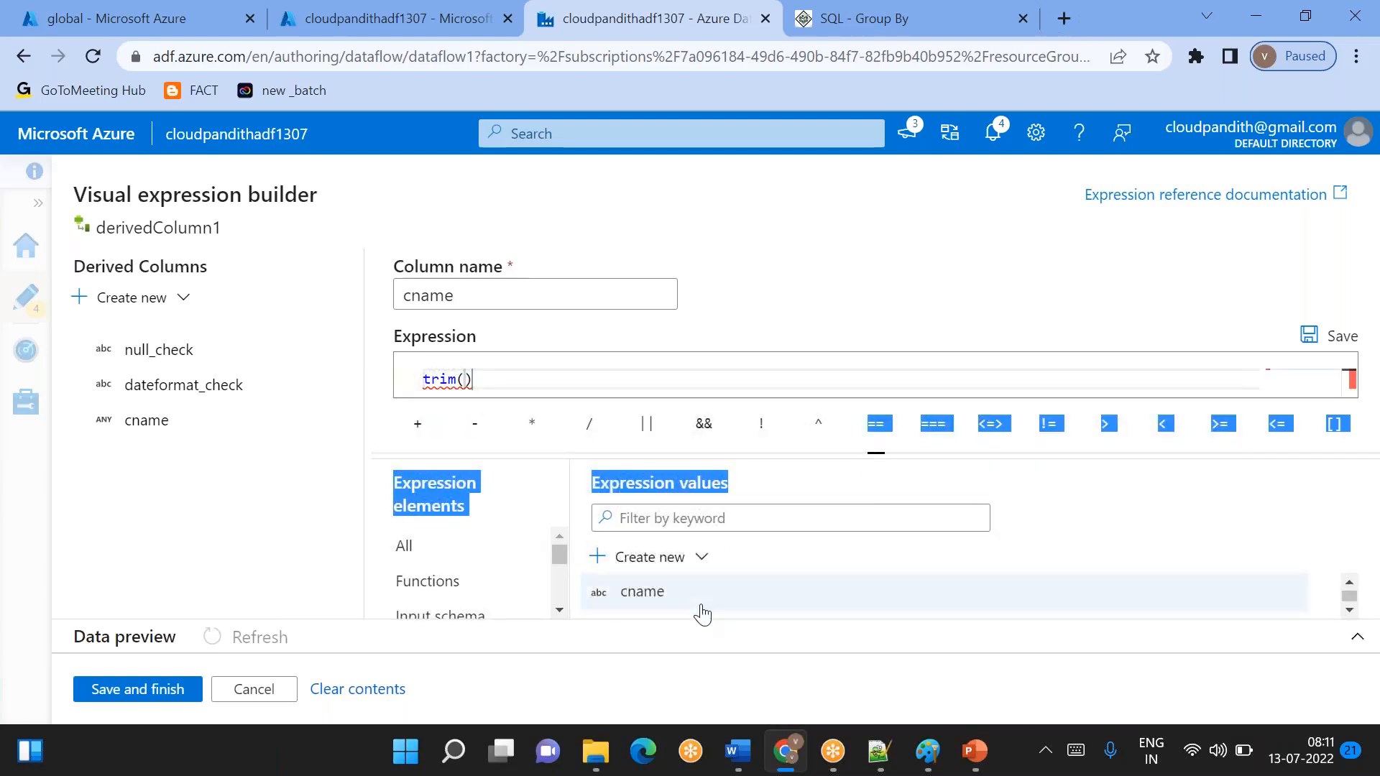
pyautogui.click(683, 603)
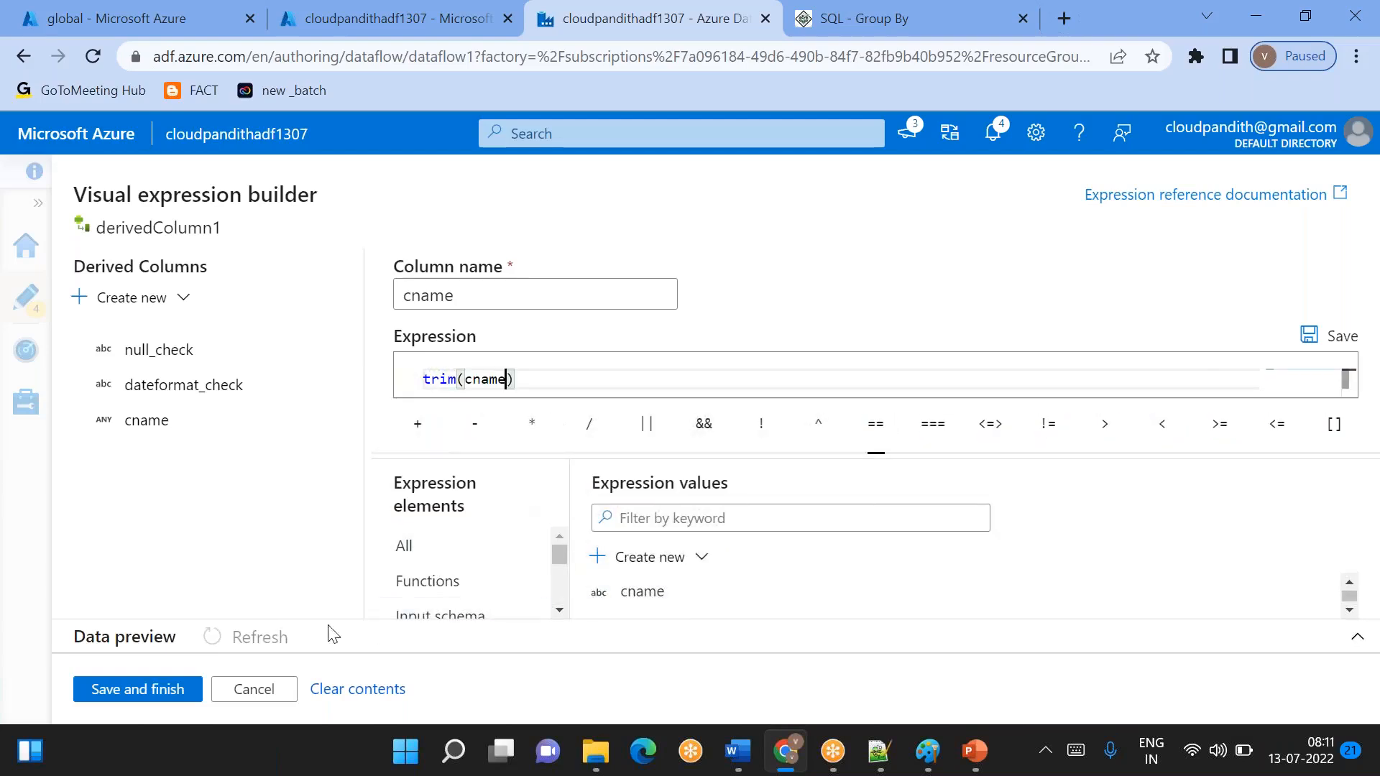
pyautogui.click(166, 690)
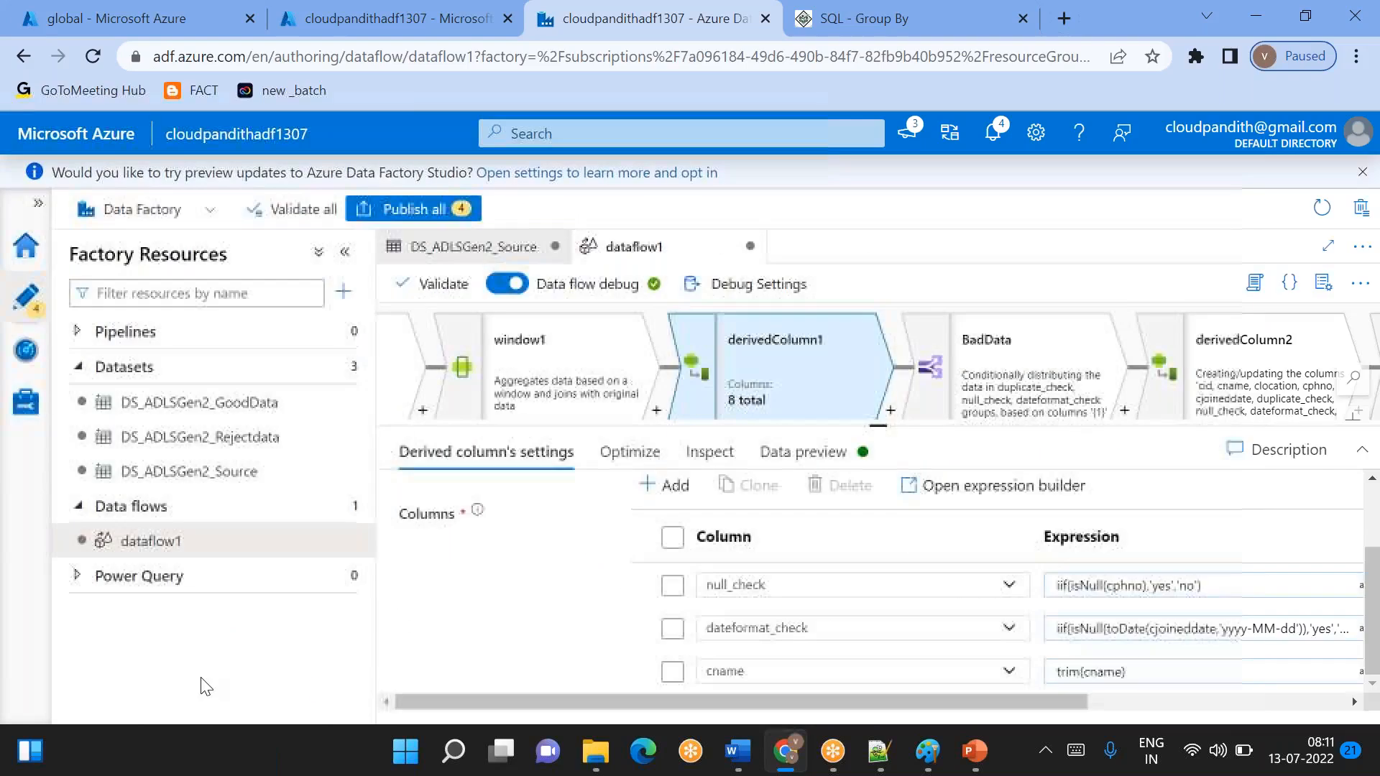
# - Create a new pipeline and place a Data flow activity on its canvas, with the properties pane hidden
pyautogui.doubleClick(734, 669)
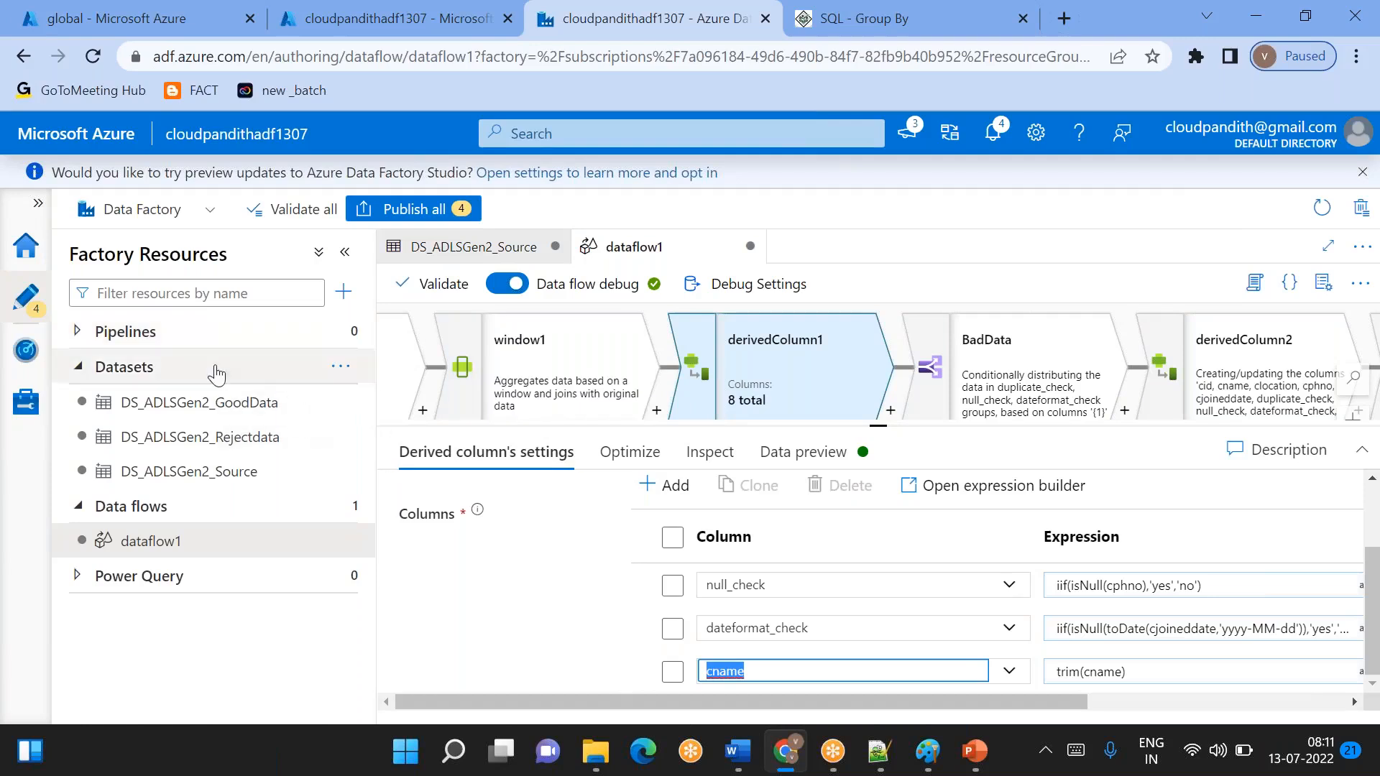
pyautogui.click(340, 332)
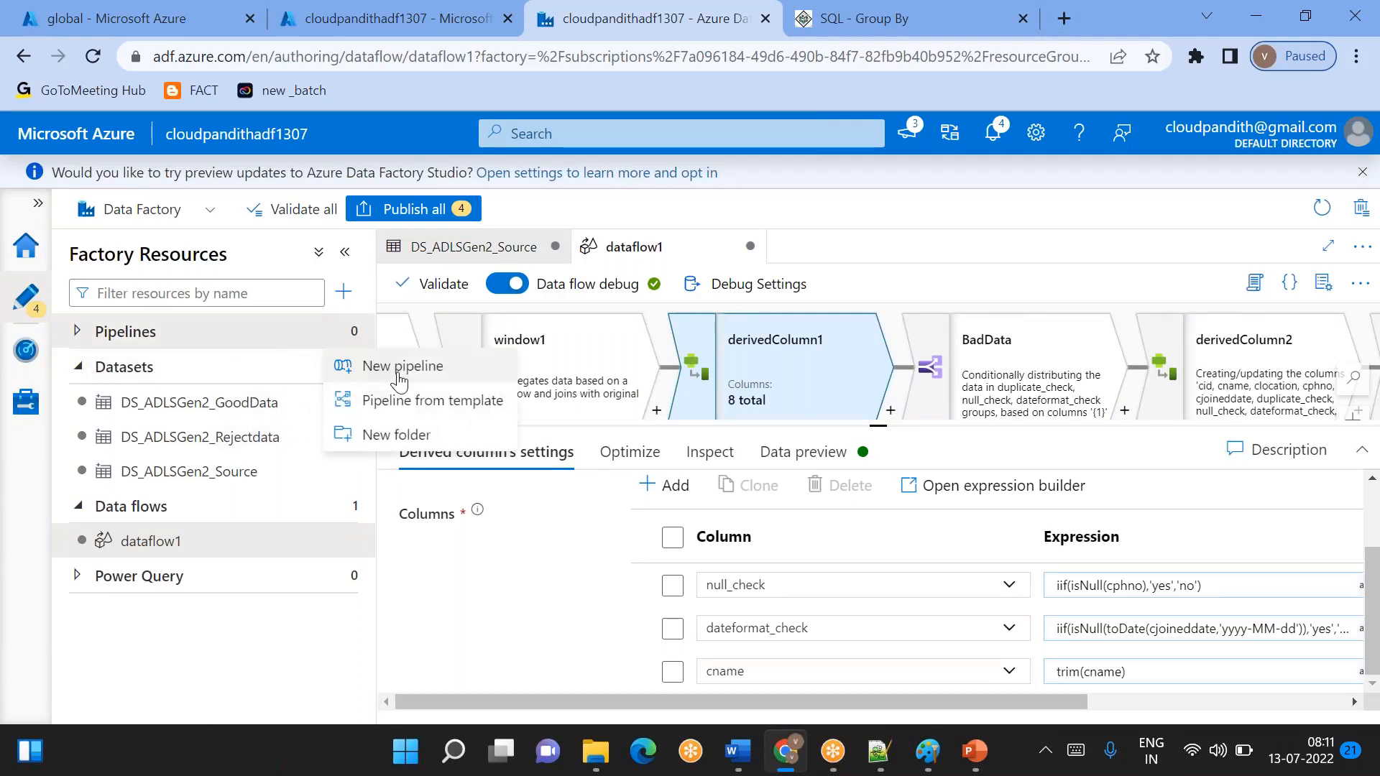
pyautogui.click(399, 368)
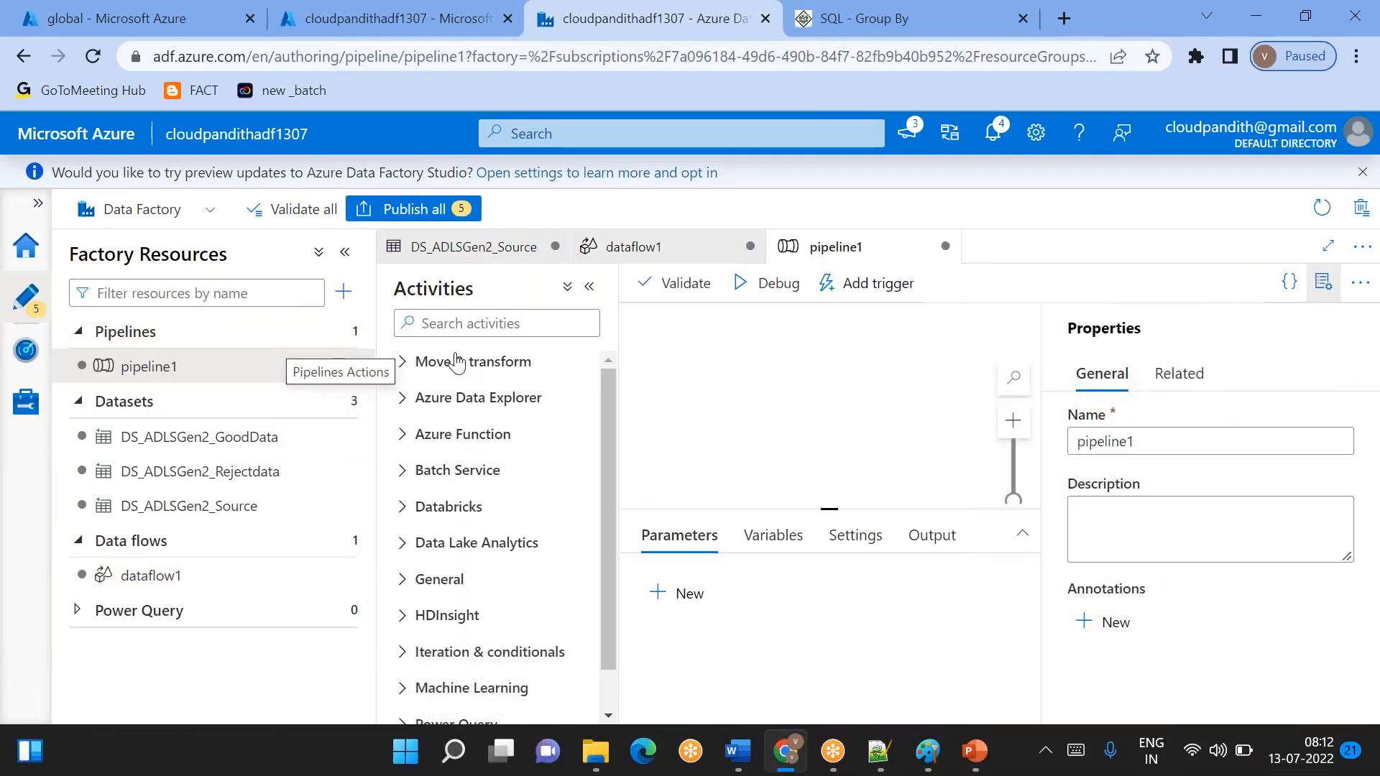
pyautogui.moveTo(425, 446); pyautogui.dragTo(805, 402)
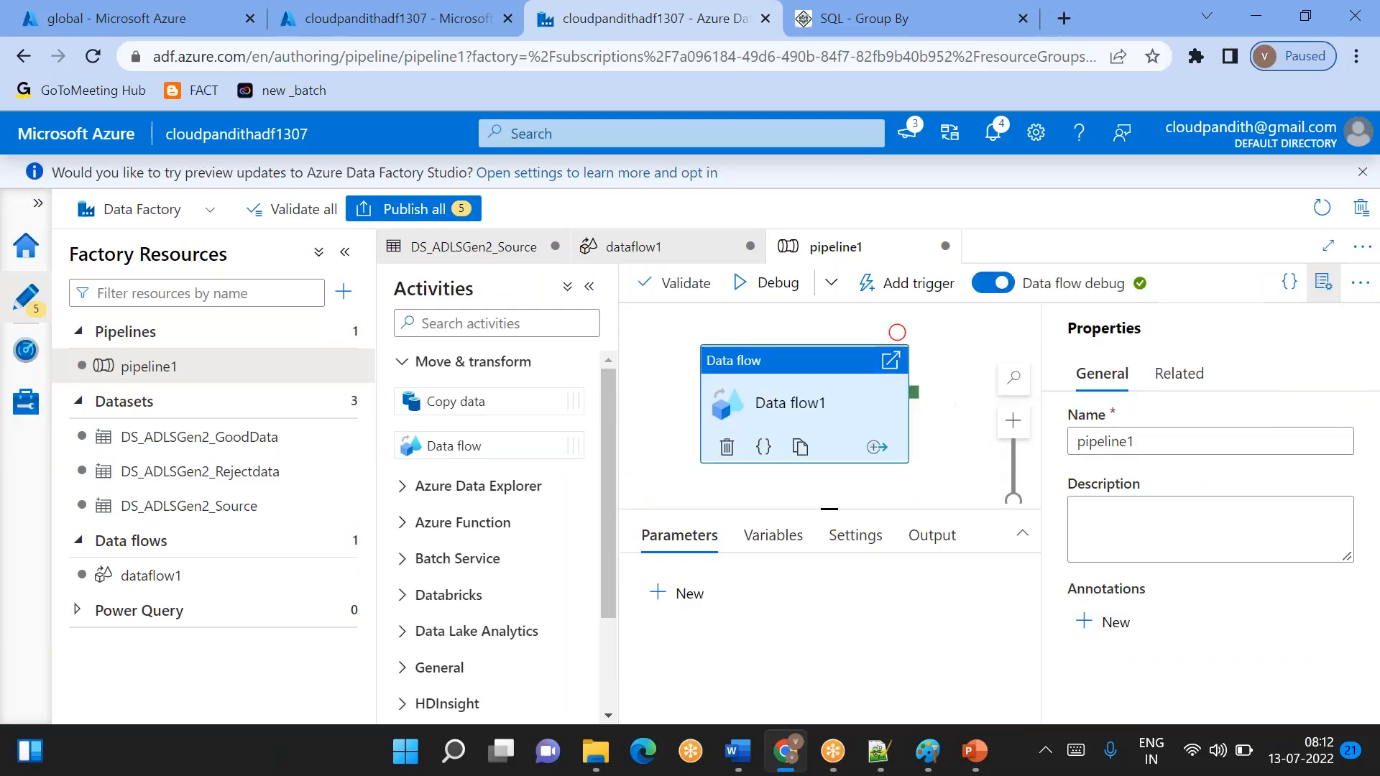
pyautogui.click(1321, 287)
pyautogui.moveTo(810, 398); pyautogui.dragTo(911, 385)
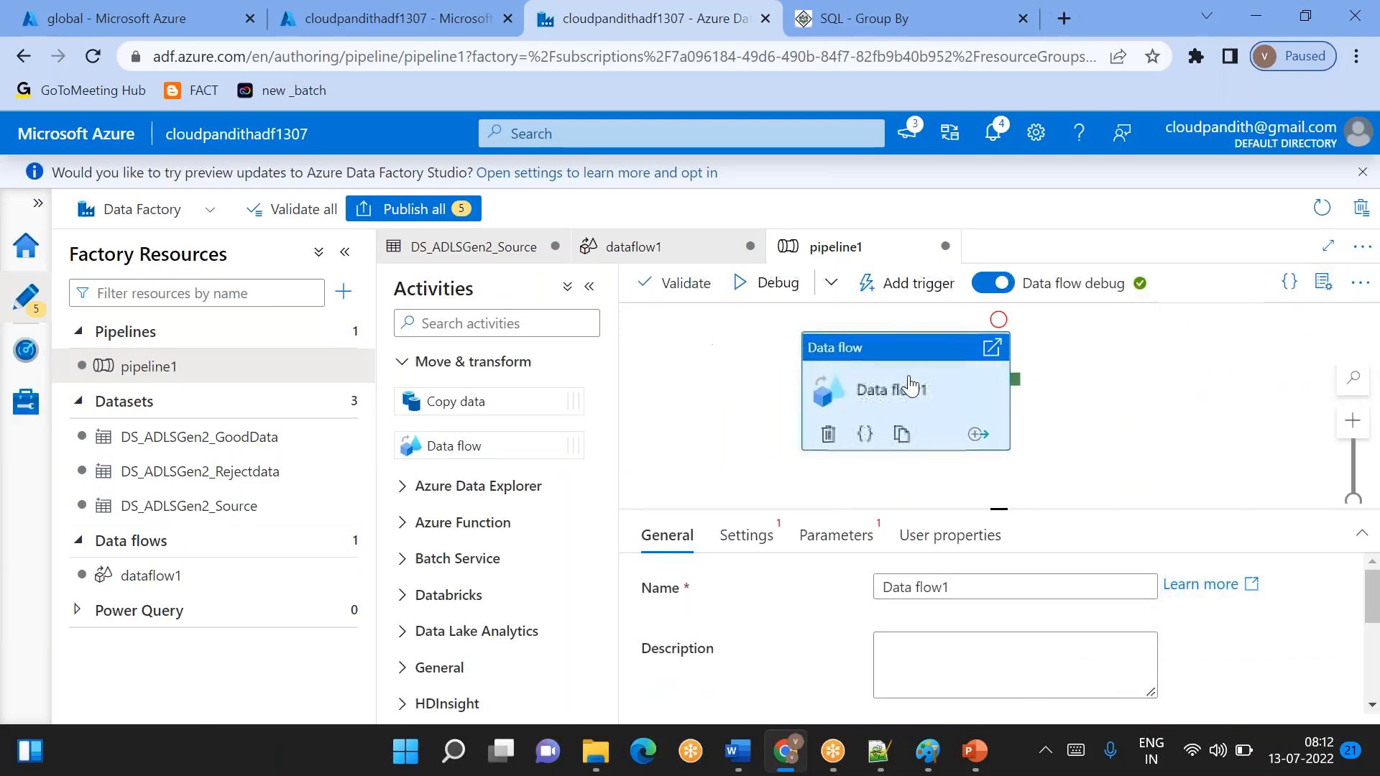
# - Reopen the cname expression of derivedColumn1 in dataflow1 and try the rtrim function in place of trim(cname)
pyautogui.click(146, 575)
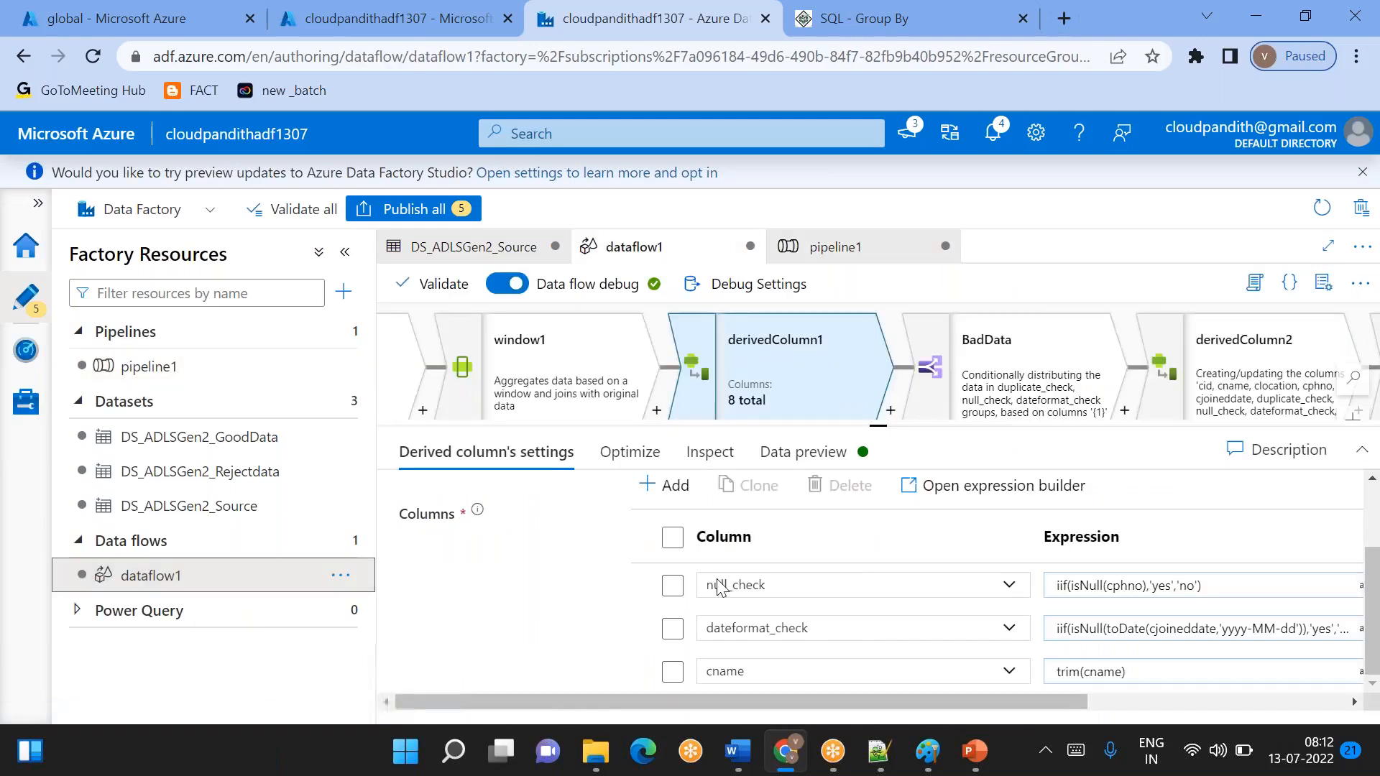
pyautogui.click(1069, 672)
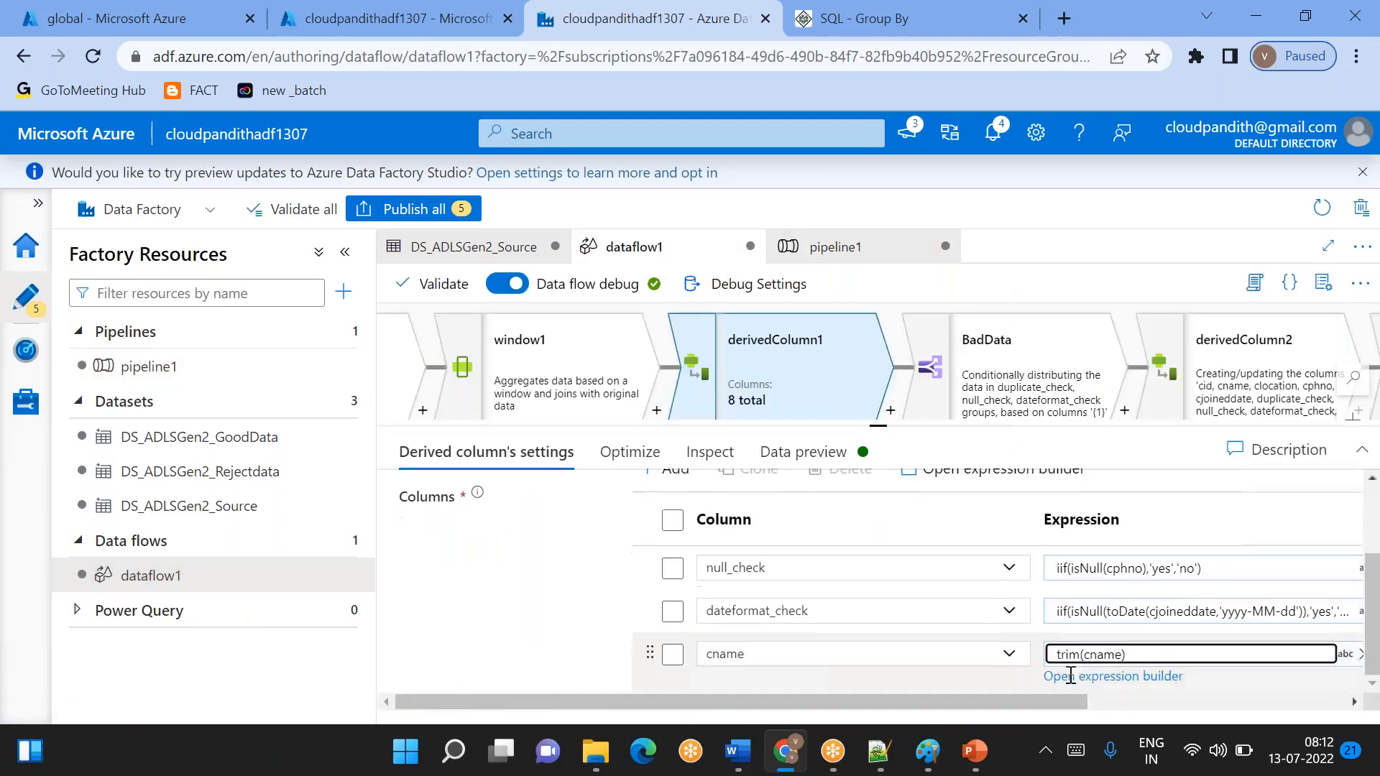
pyautogui.click(1099, 678)
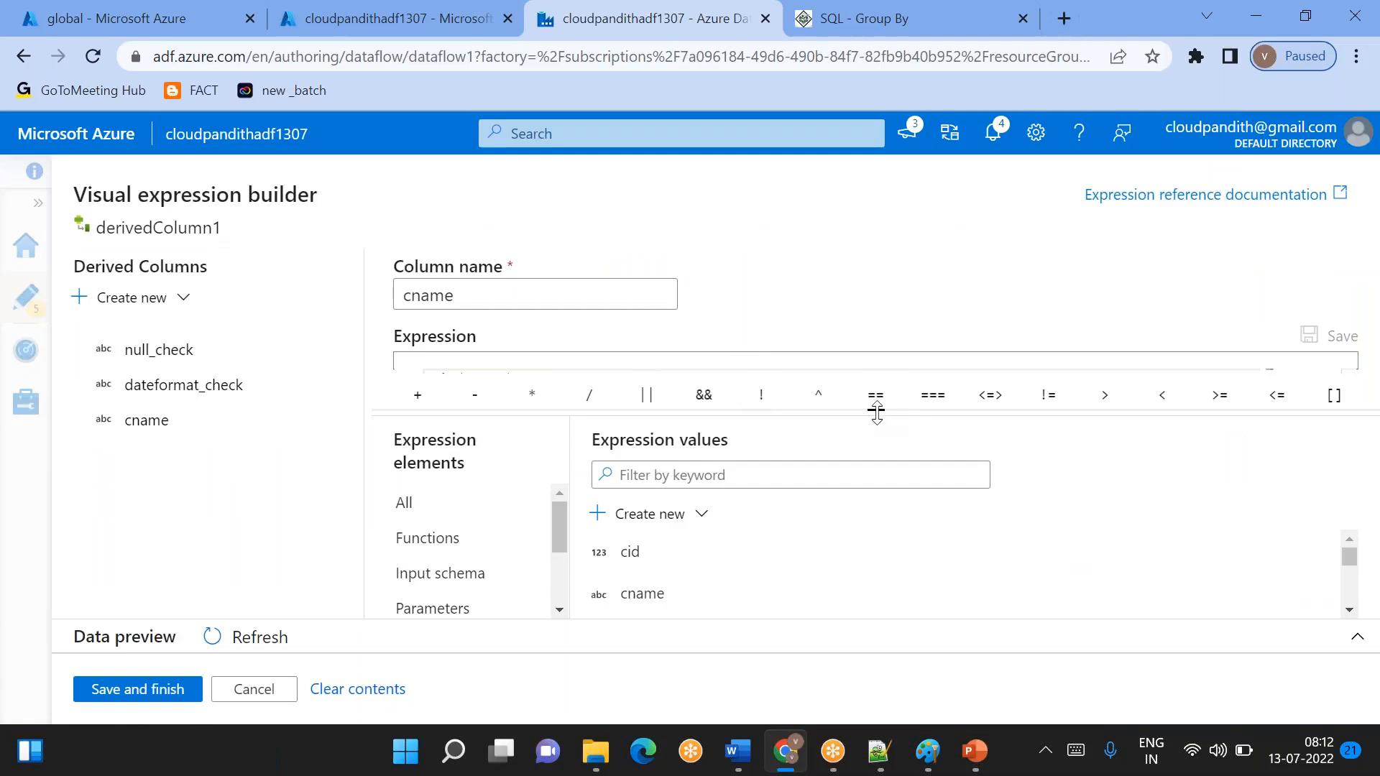
pyautogui.click(506, 379)
pyautogui.moveTo(511, 379); pyautogui.dragTo(378, 375)
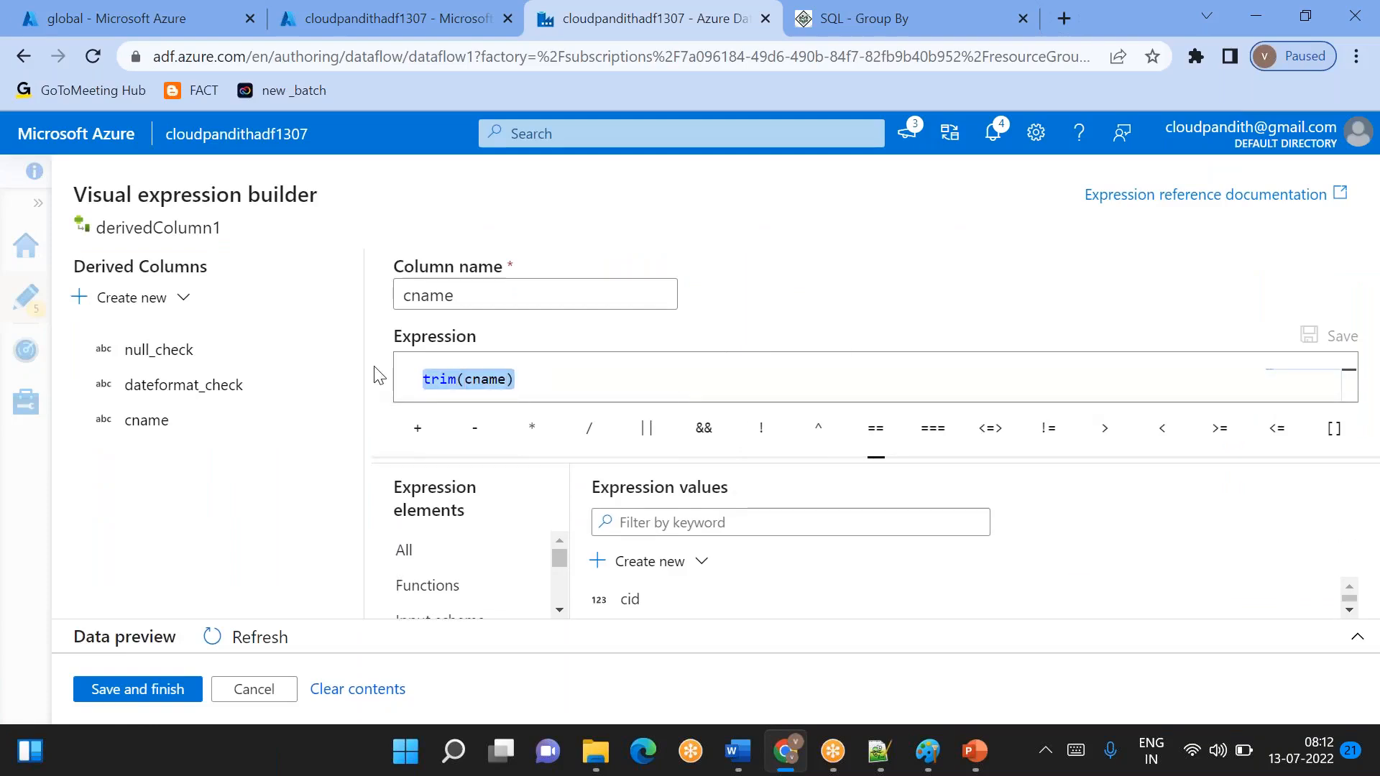
pyautogui.press('BackSpace')
pyautogui.write('rtr')
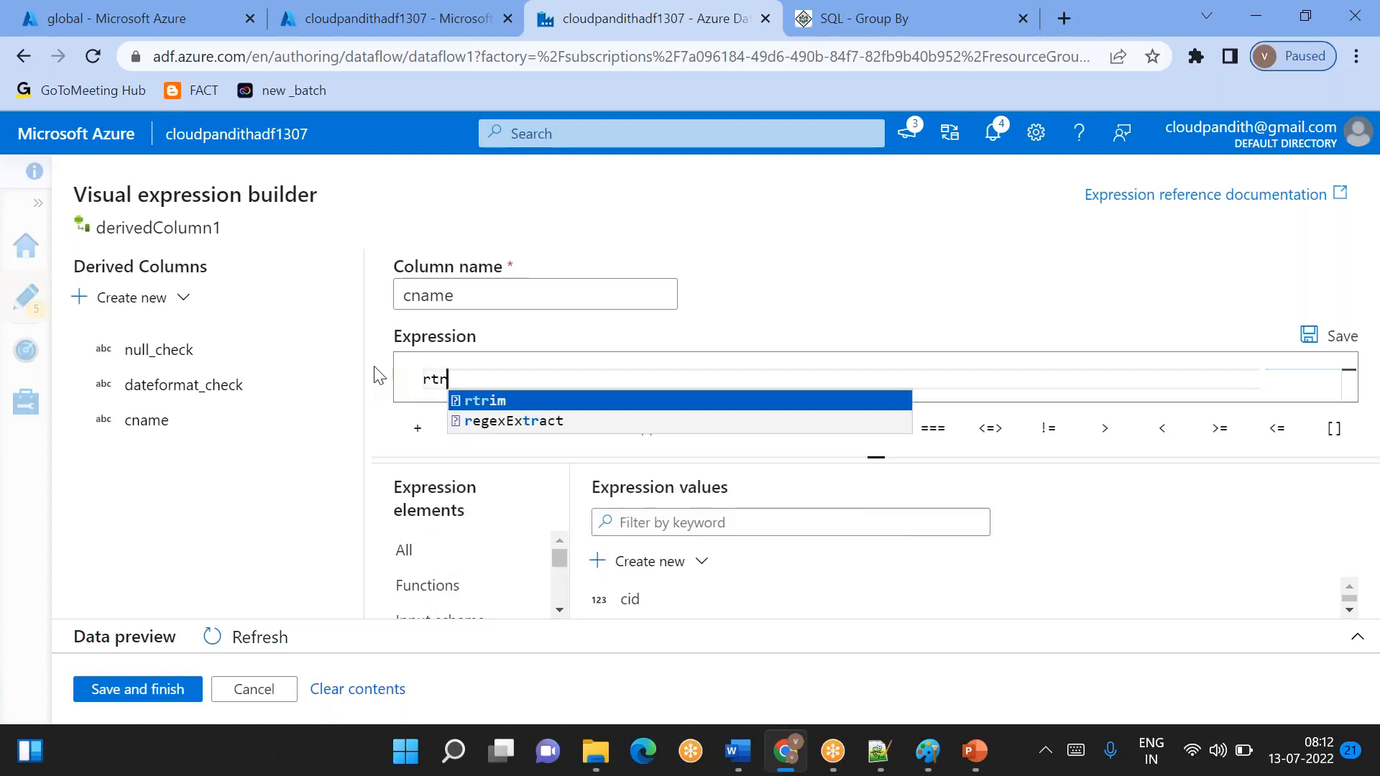
pyautogui.hotkey('ctrl', 'a')
pyautogui.press('BackSpace')
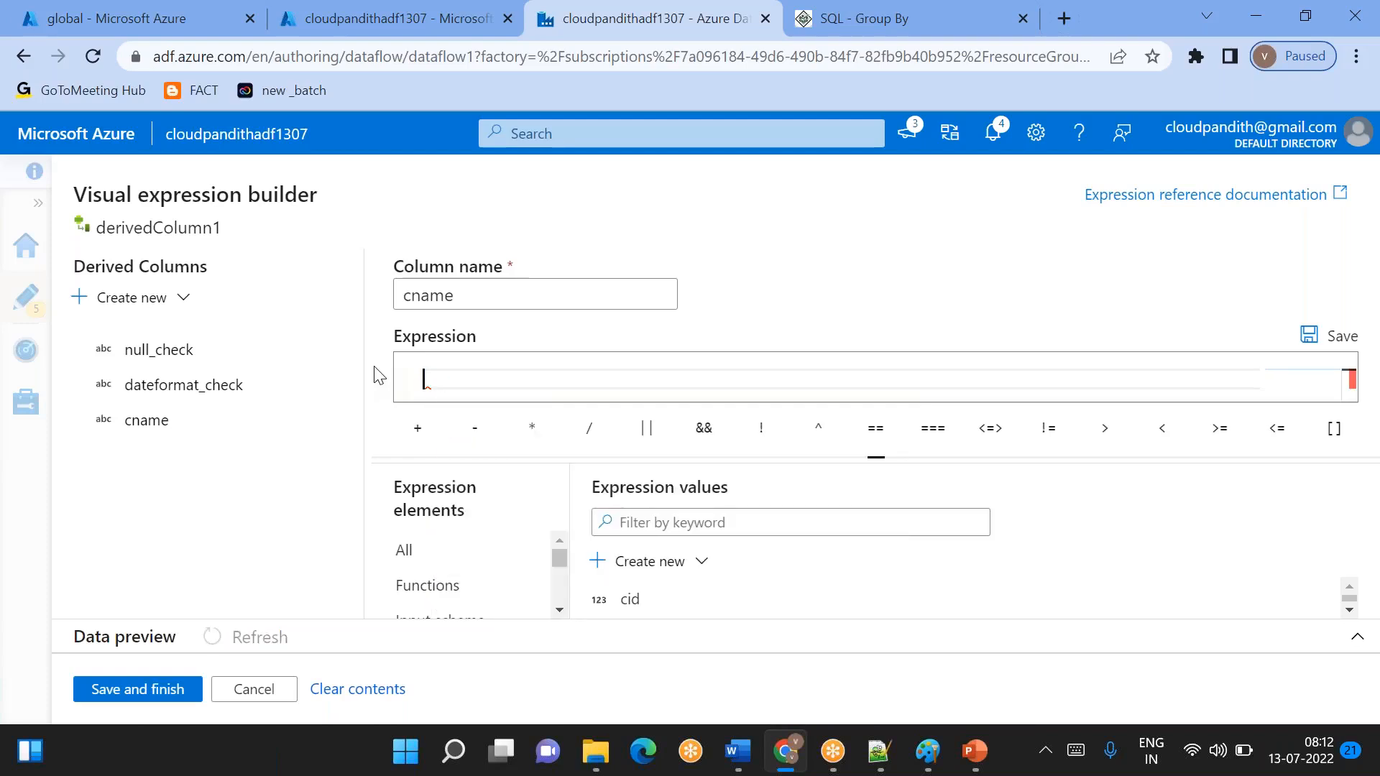
# - Try ltrim as the cname expression, restore trim(cname) and save it
pyautogui.write('ltru')
pyautogui.press('BackSpace')
pyautogui.write('im')
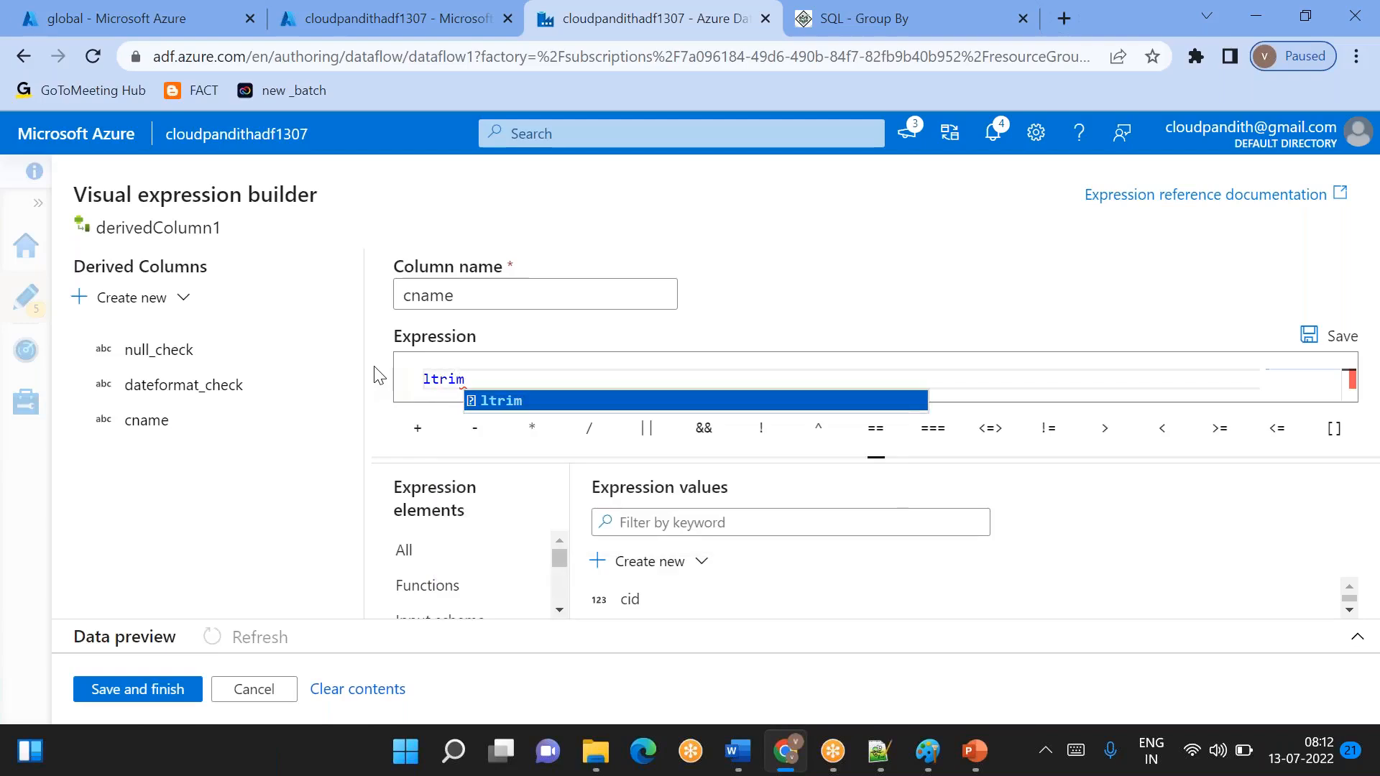
pyautogui.hotkey('ctrl', 'a')
pyautogui.write('trim(cname)')
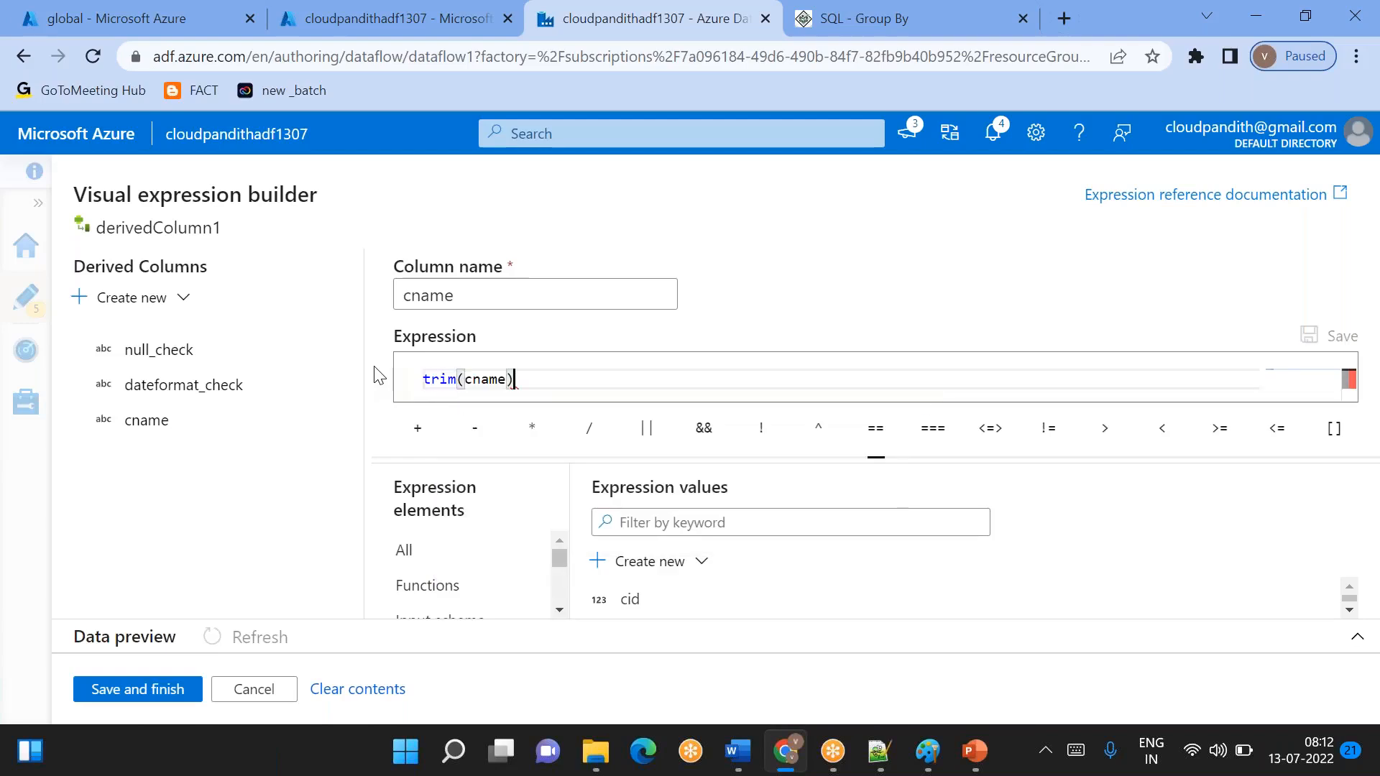
pyautogui.click(138, 692)
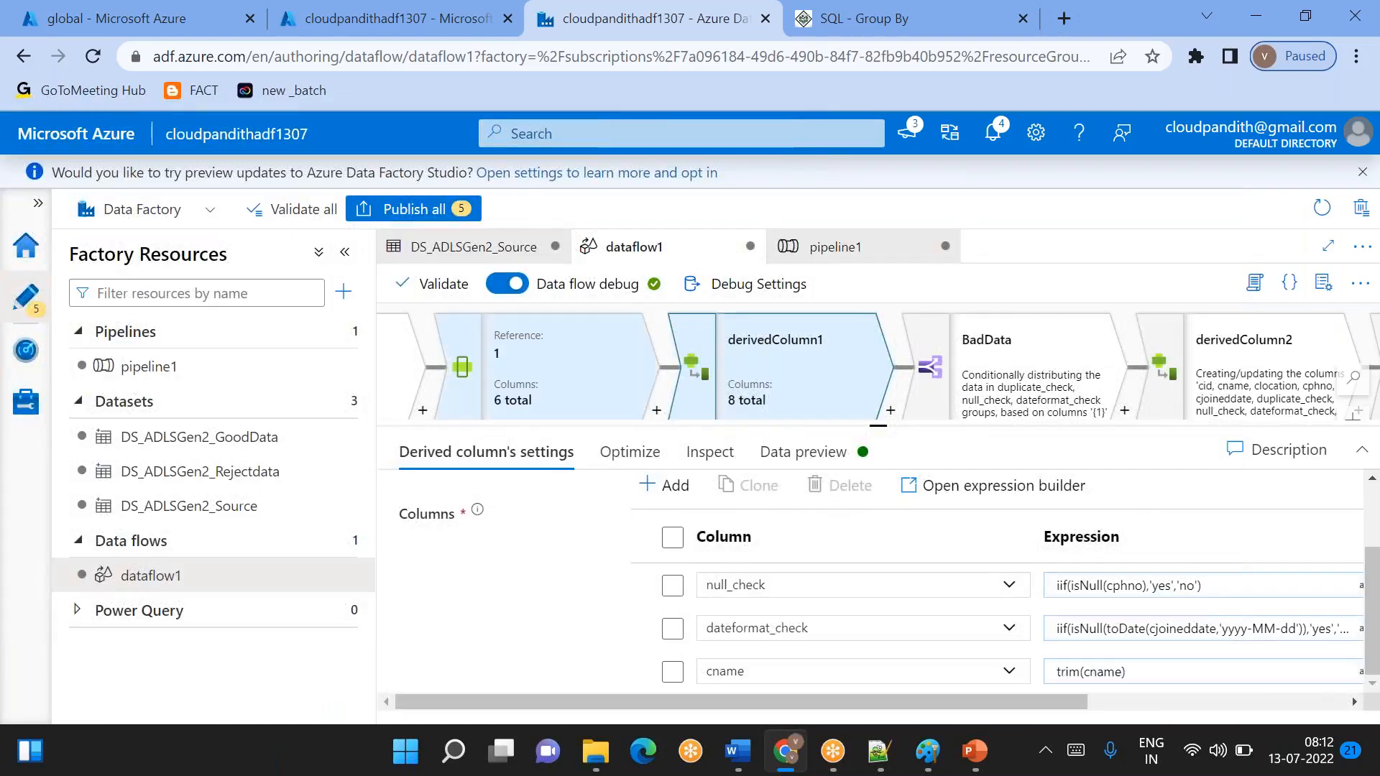
pyautogui.click(273, 366)
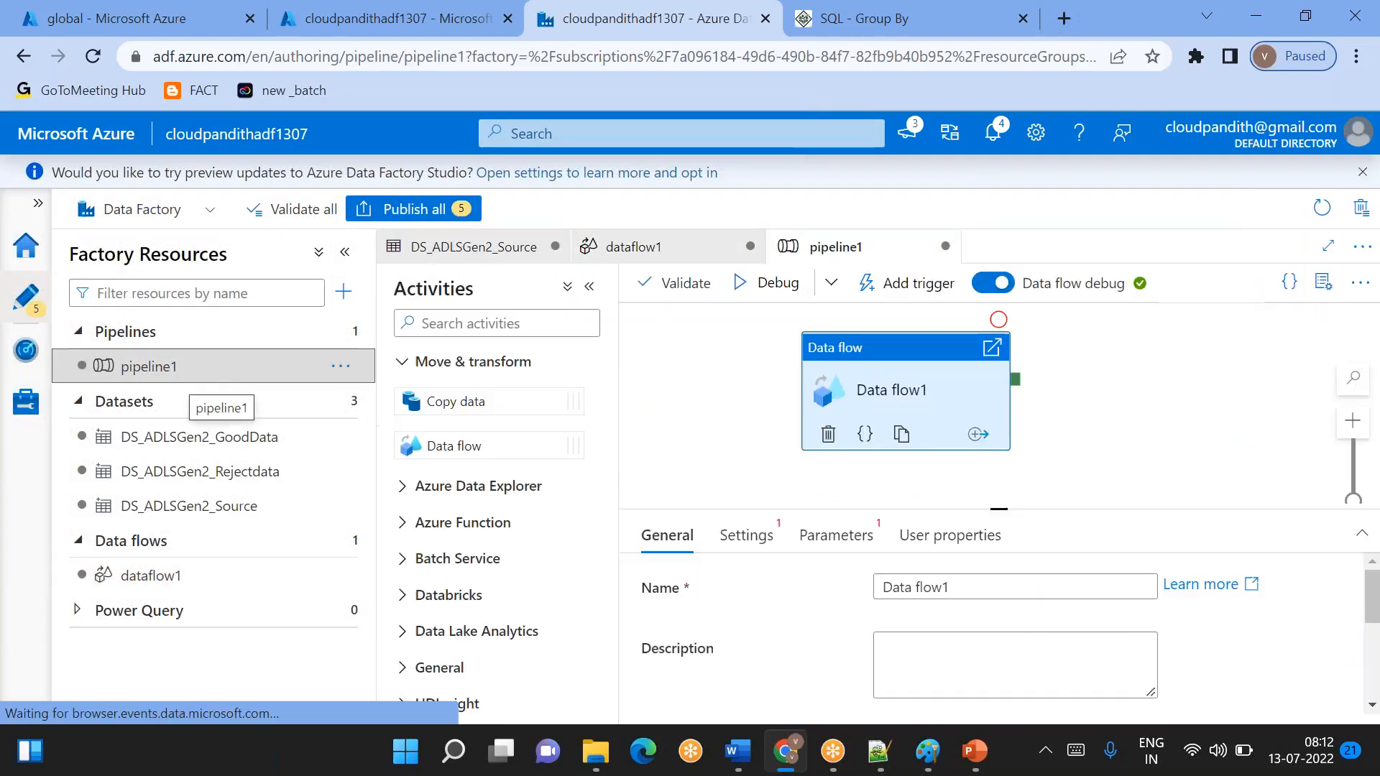
pyautogui.click(216, 579)
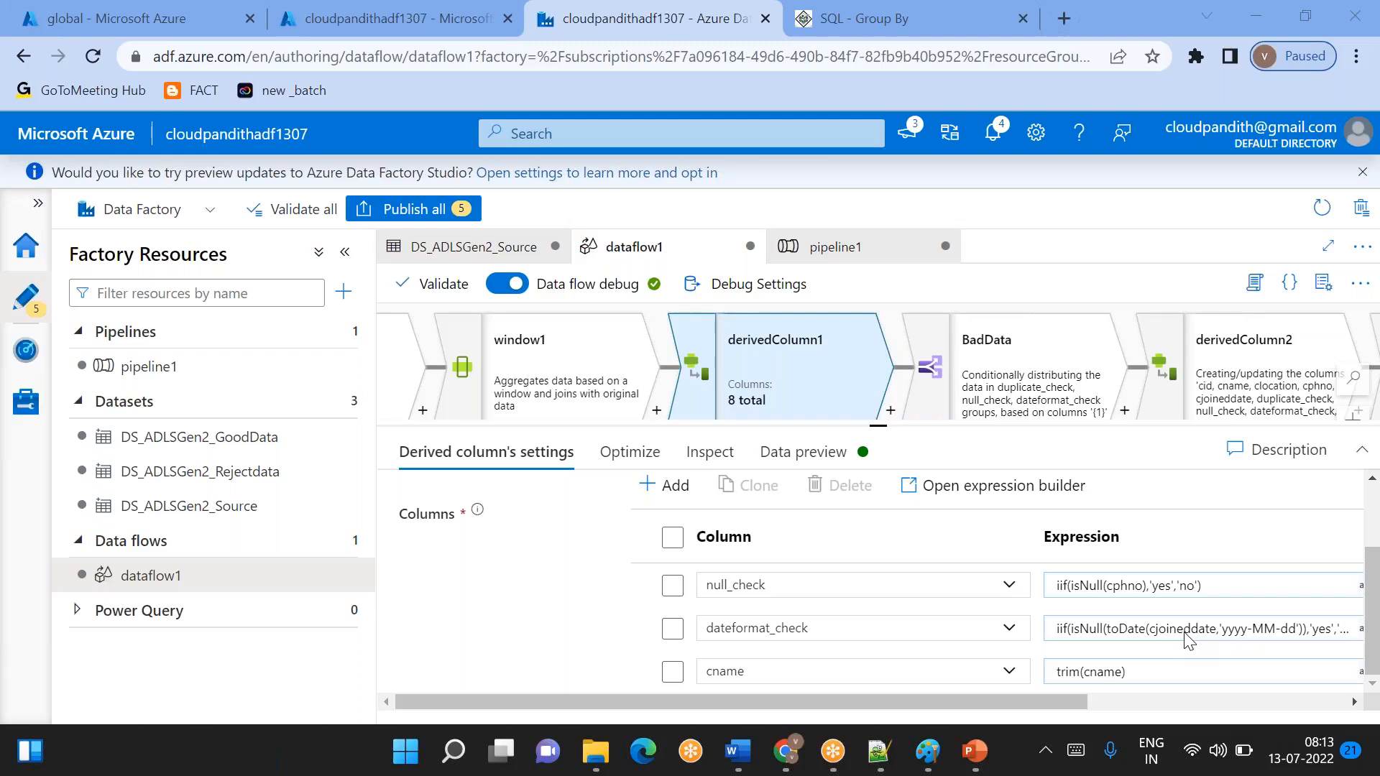
# - Switch to Notepad++ and write a two-word sample name in double quotes, padded with spaces, below the dup_check condition
pyautogui.click(889, 766)
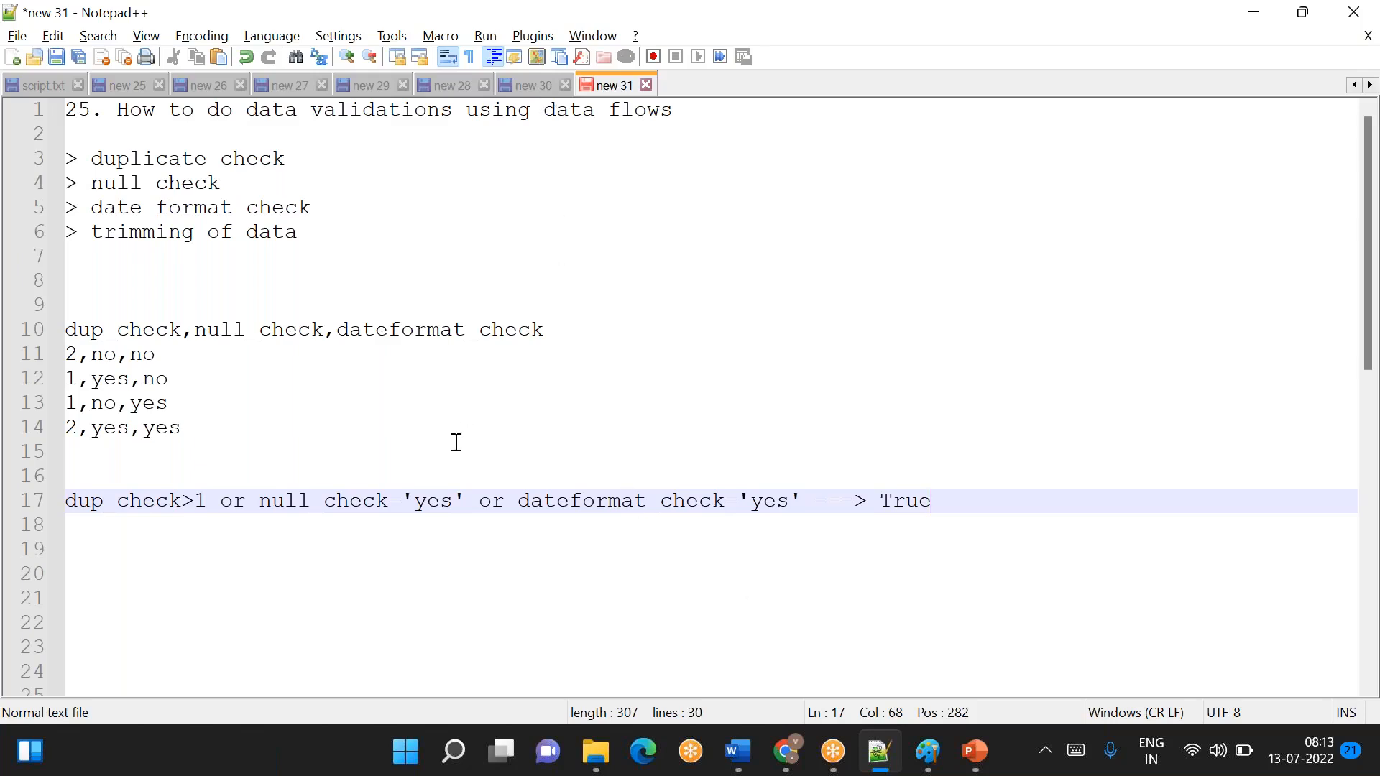
pyautogui.press('Return')
pyautogui.press('Return')
pyautogui.press('Return')
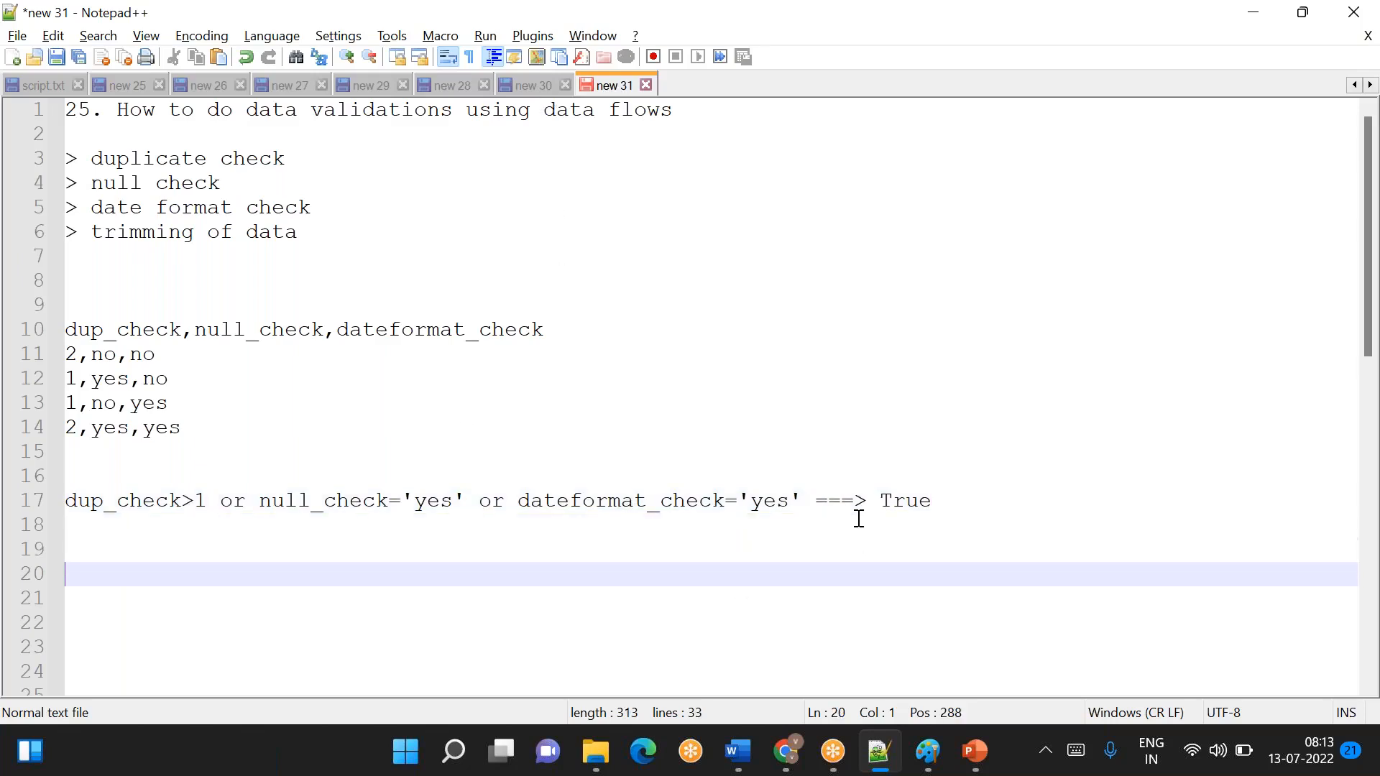
pyautogui.write('"ra')
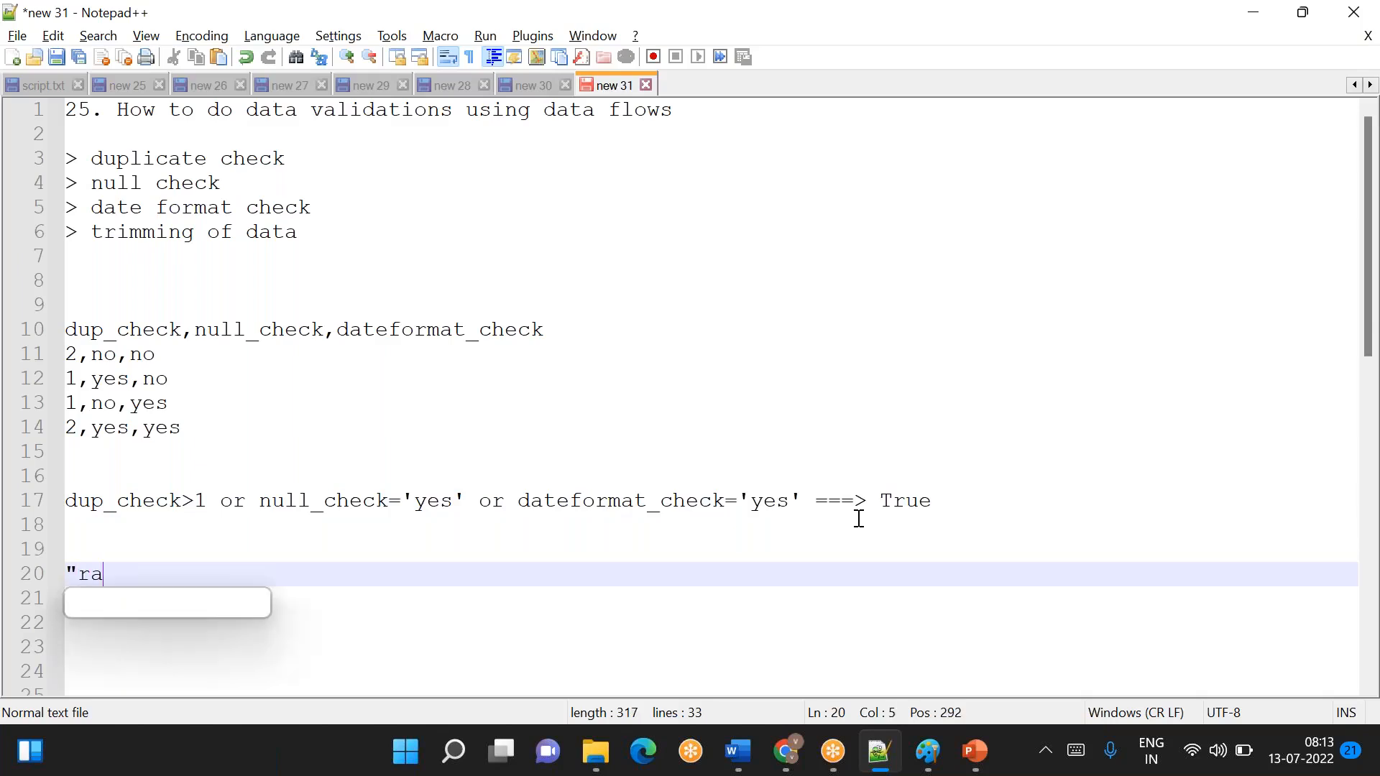
pyautogui.write('ma "')
pyautogui.press('Left')
pyautogui.press('Left')
pyautogui.press('Left')
pyautogui.press('Left')
pyautogui.press('Left')
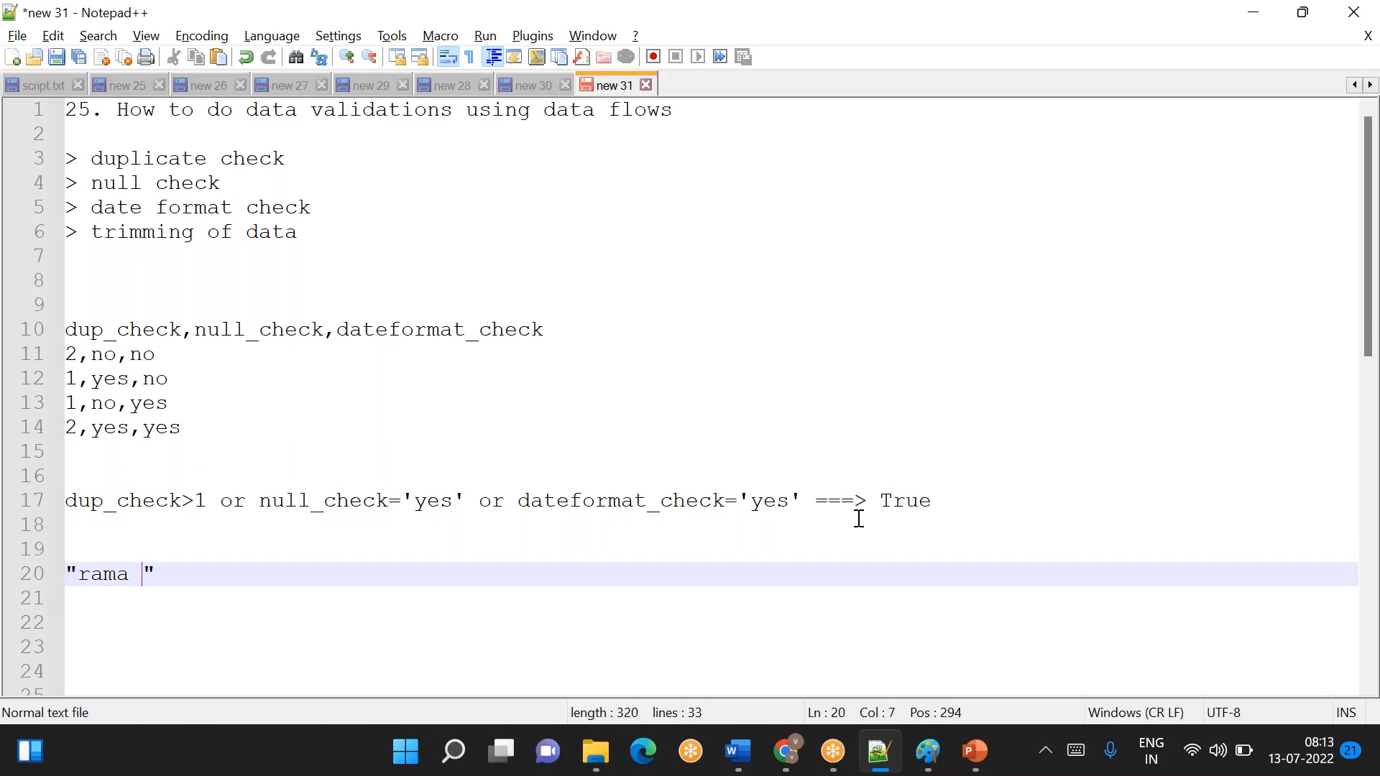
pyautogui.press('Left')
pyautogui.press('Right')
pyautogui.press('Right')
pyautogui.press('Right')
pyautogui.press('Right')
pyautogui.press('Right')
pyautogui.write('krishna')
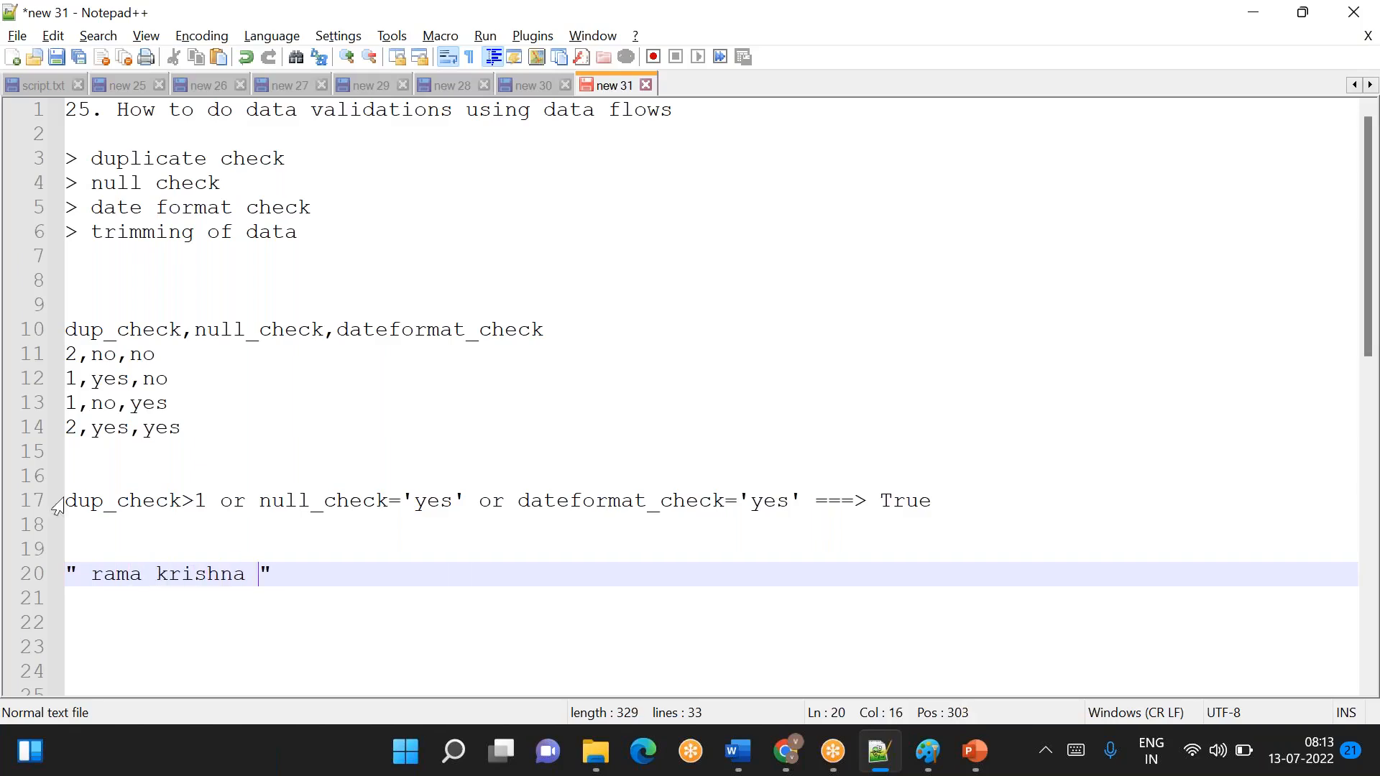
# - Remove the leading and trailing spaces inside the quotes of the sample name and start a new line below it
pyautogui.click(87, 577)
pyautogui.press('BackSpace')
pyautogui.click(246, 573)
pyautogui.press('BackSpace')
pyautogui.click(248, 575)
pyautogui.press('Return')
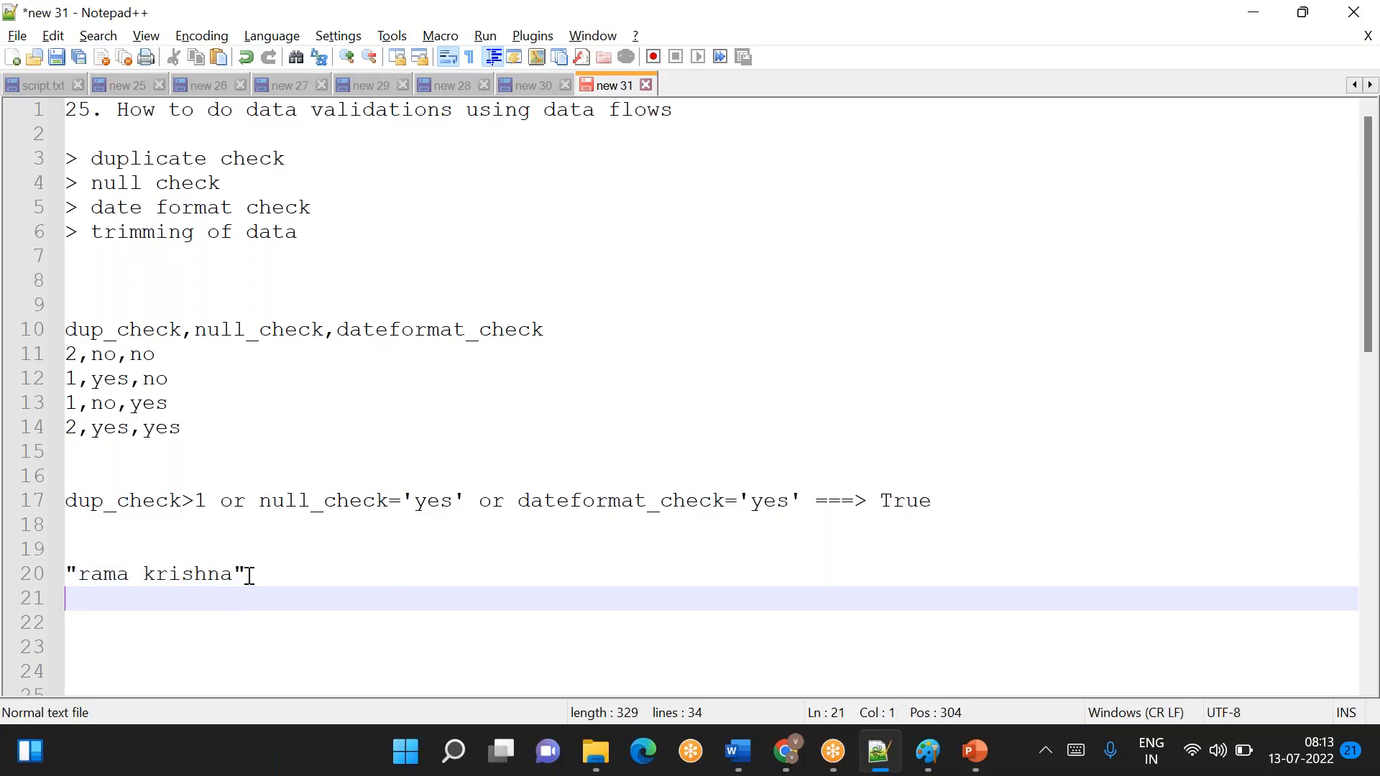
pyautogui.hotkey('alt', 'Tab')
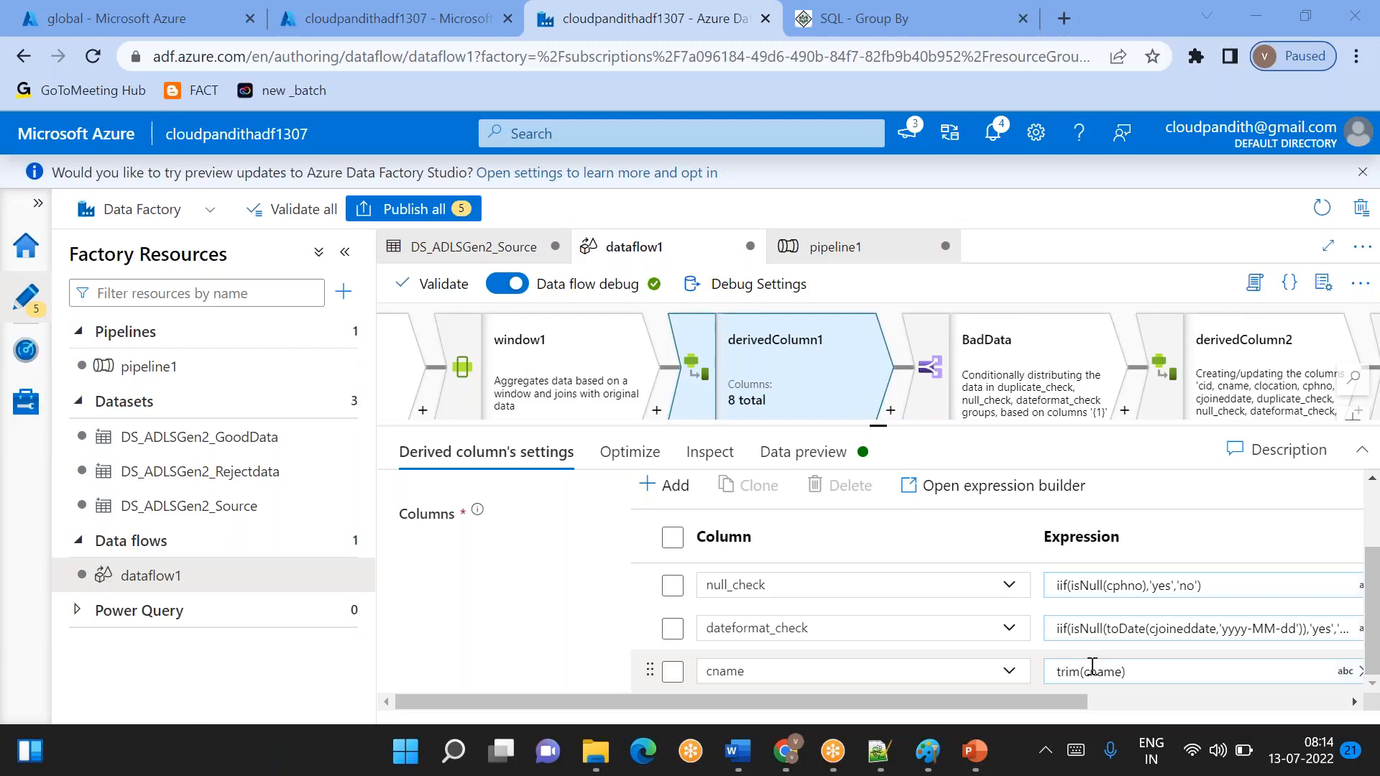
pyautogui.click(879, 751)
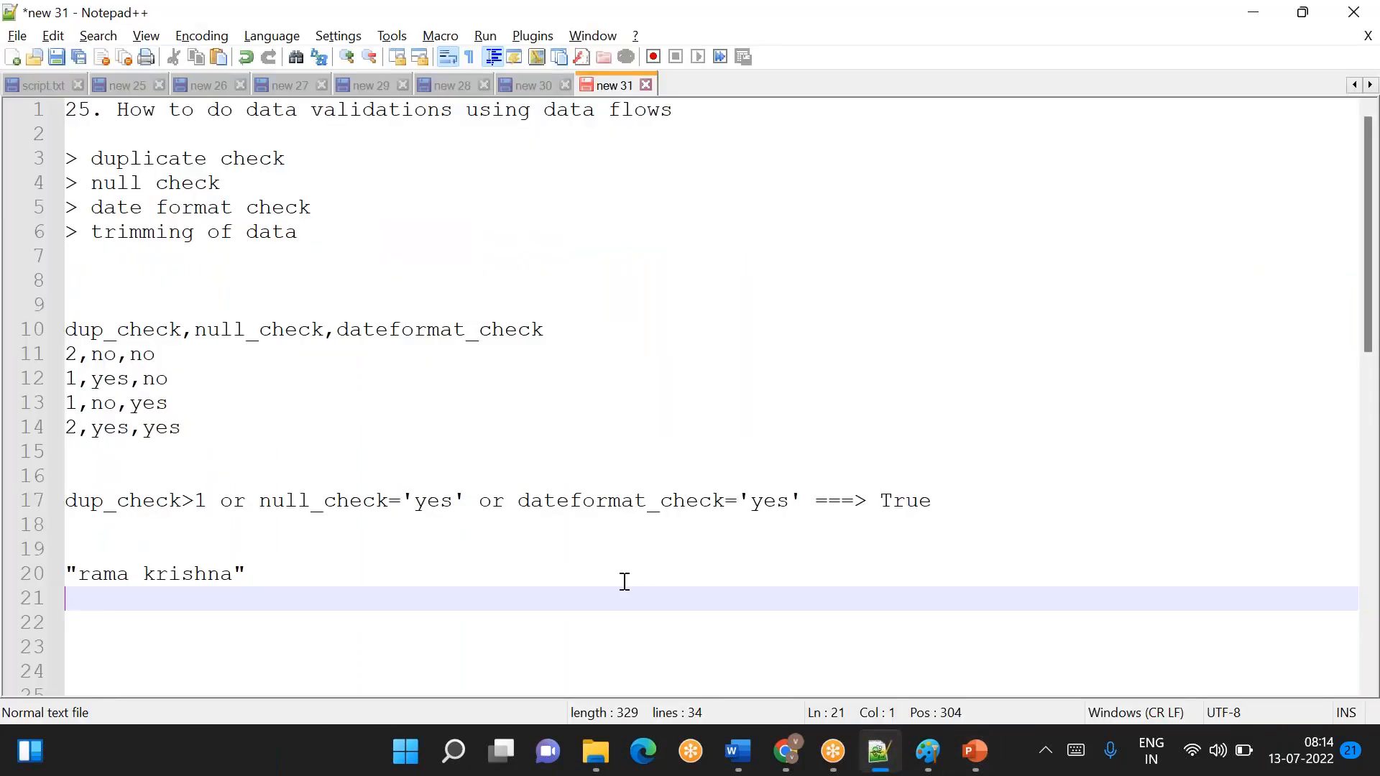
pyautogui.press('Return')
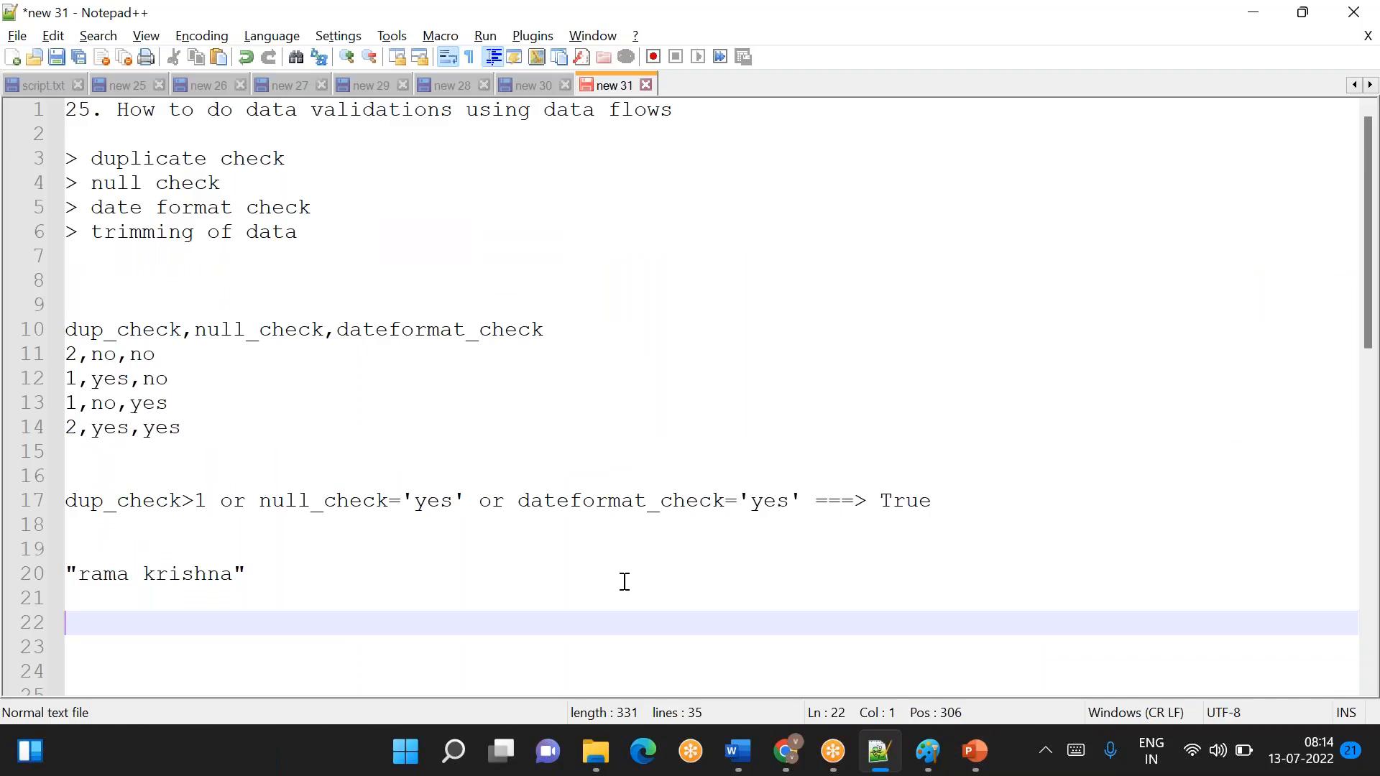
pyautogui.hotkey('alt', 'Tab')
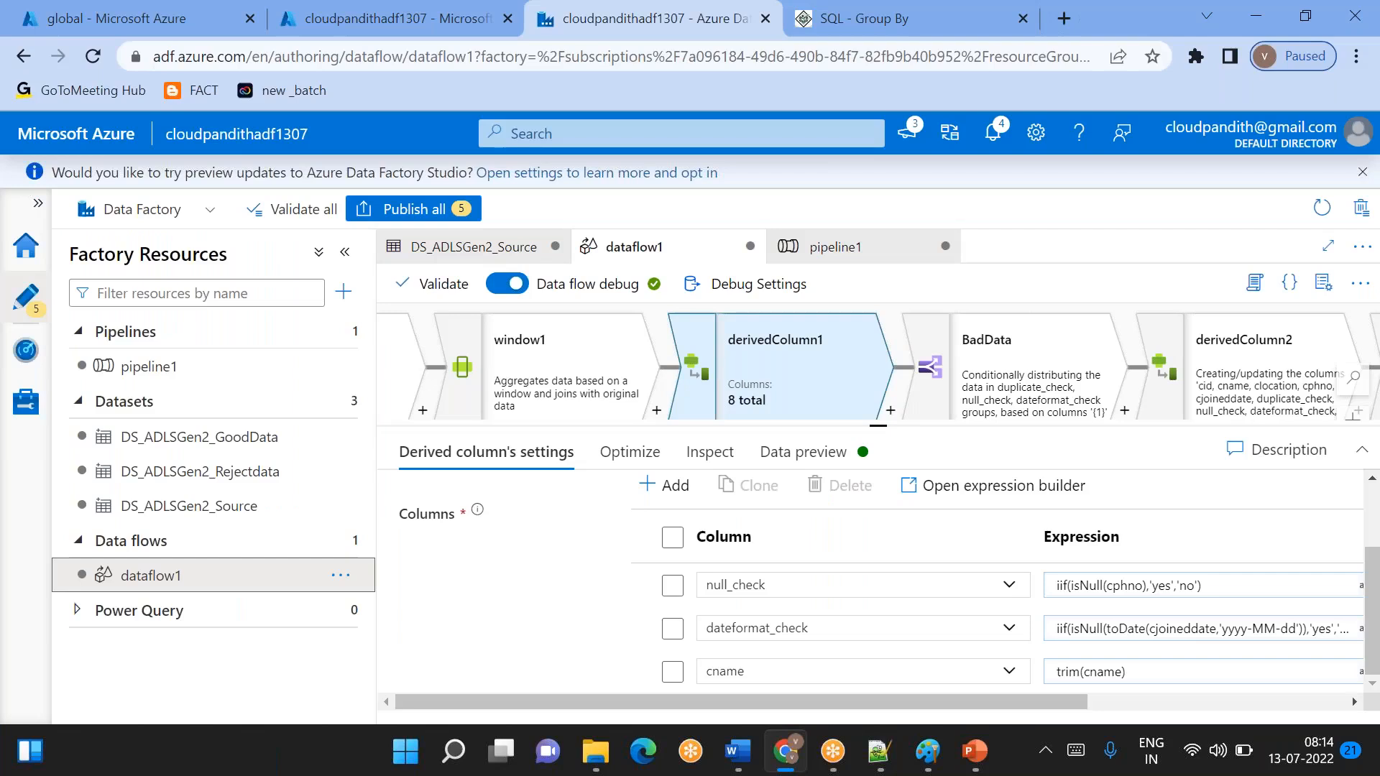
pyautogui.hotkey('alt', 'Tab')
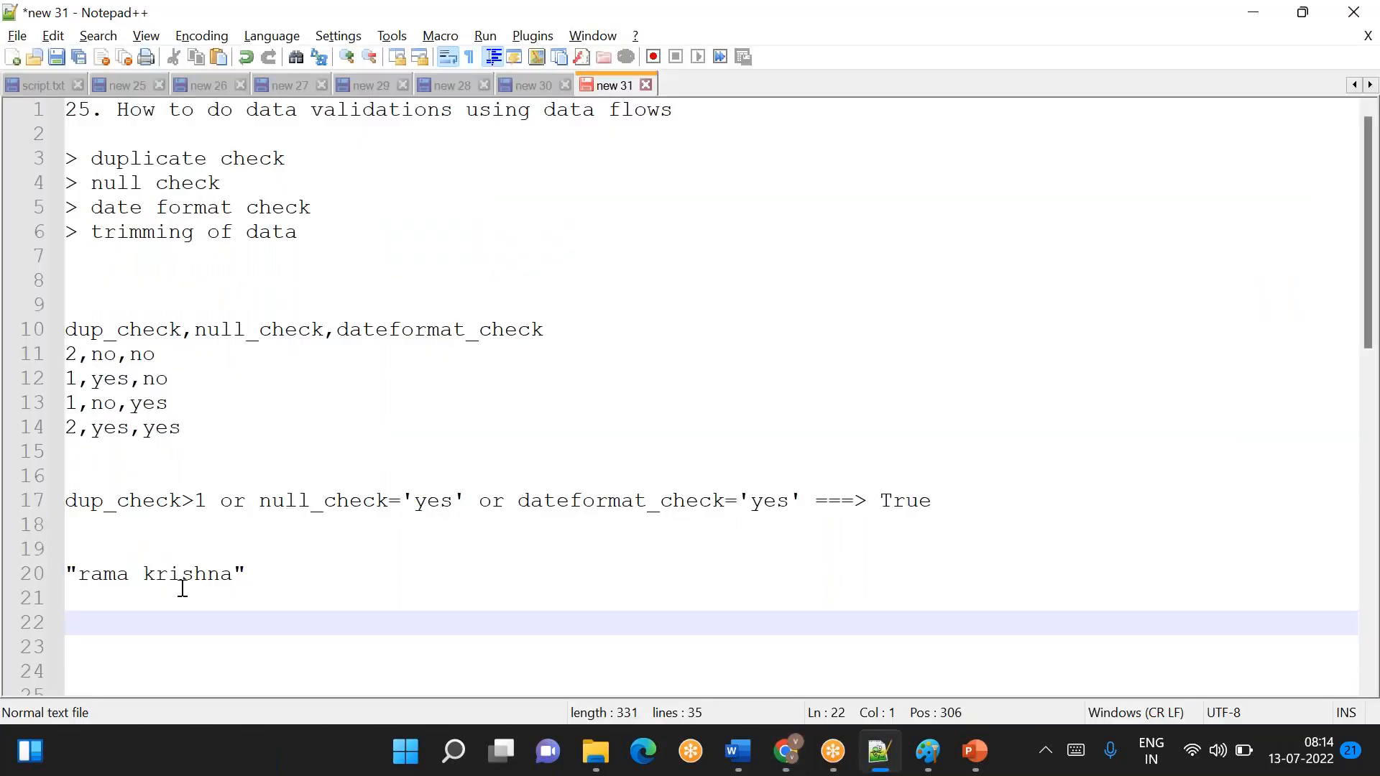
pyautogui.press('Return')
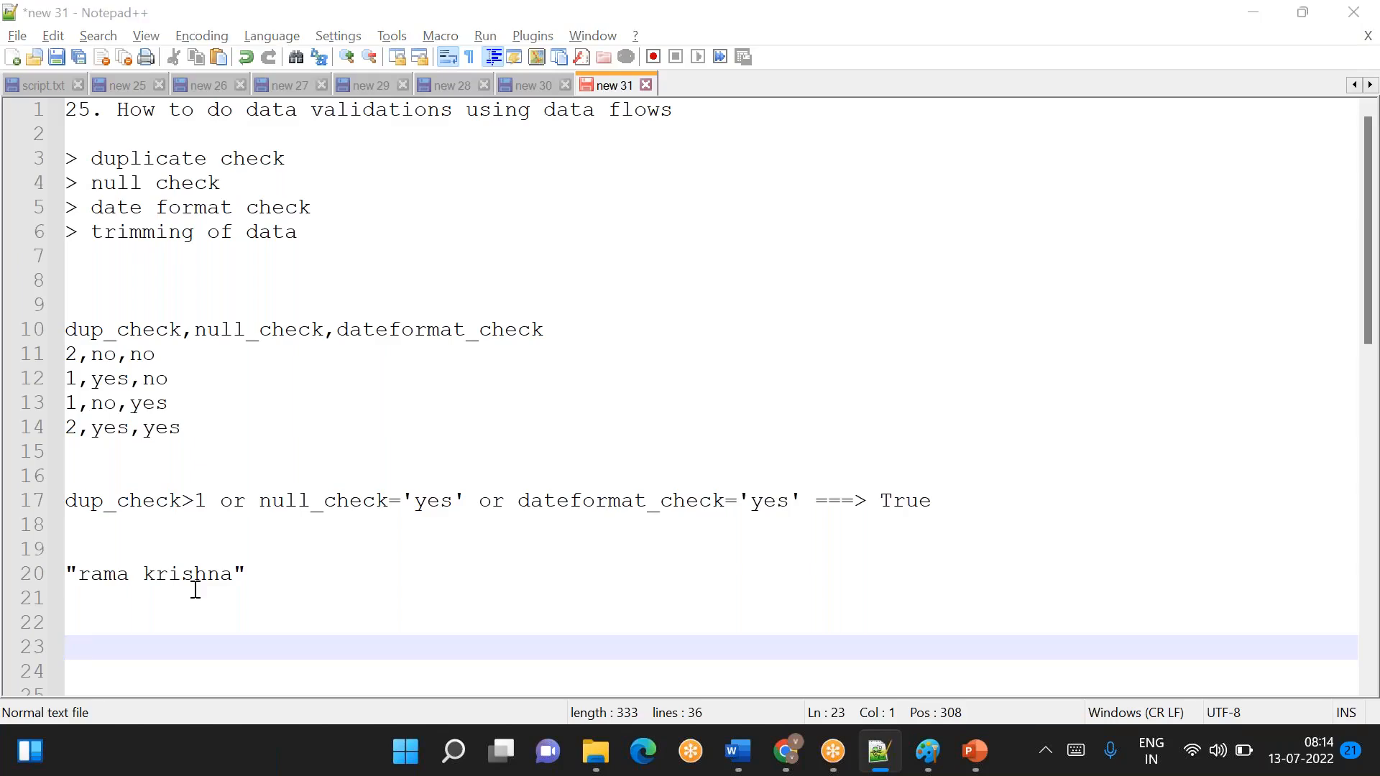
# - Switch to Azure Data Factory and try adding a length function below trim(cname) in derivedColumn1's cname expression
pyautogui.hotkey('alt', 'Tab')
pyautogui.click(1080, 673)
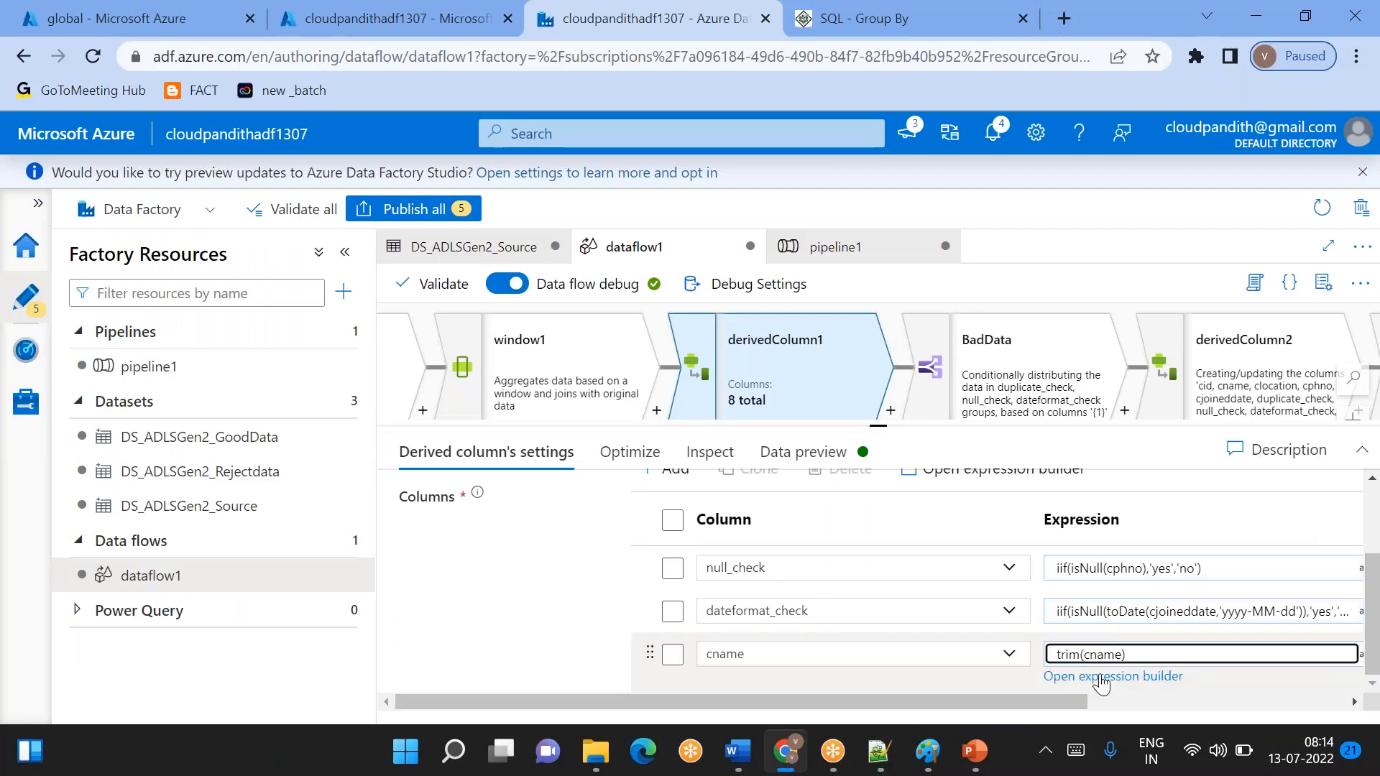
pyautogui.click(1110, 680)
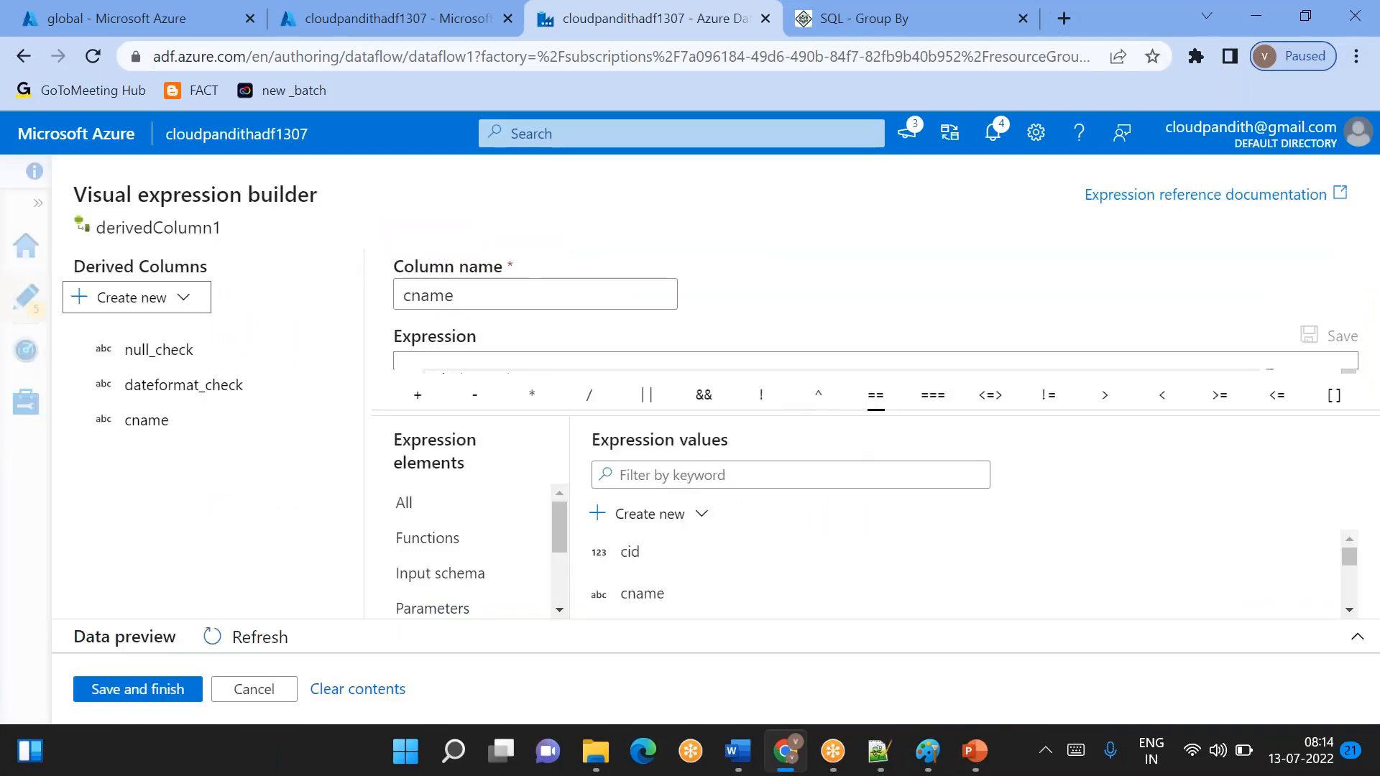
pyautogui.click(602, 391)
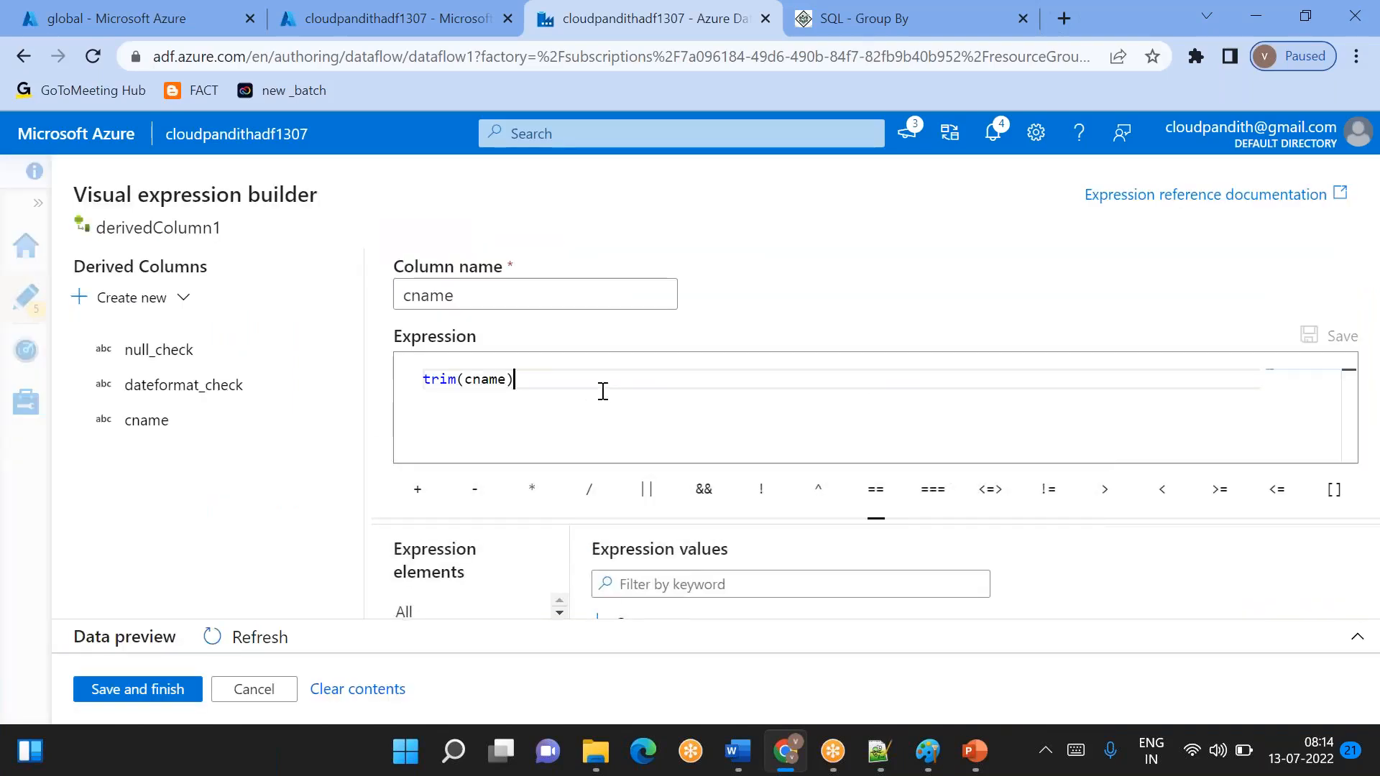
pyautogui.press('Return')
pyautogui.press('Return')
pyautogui.write('len')
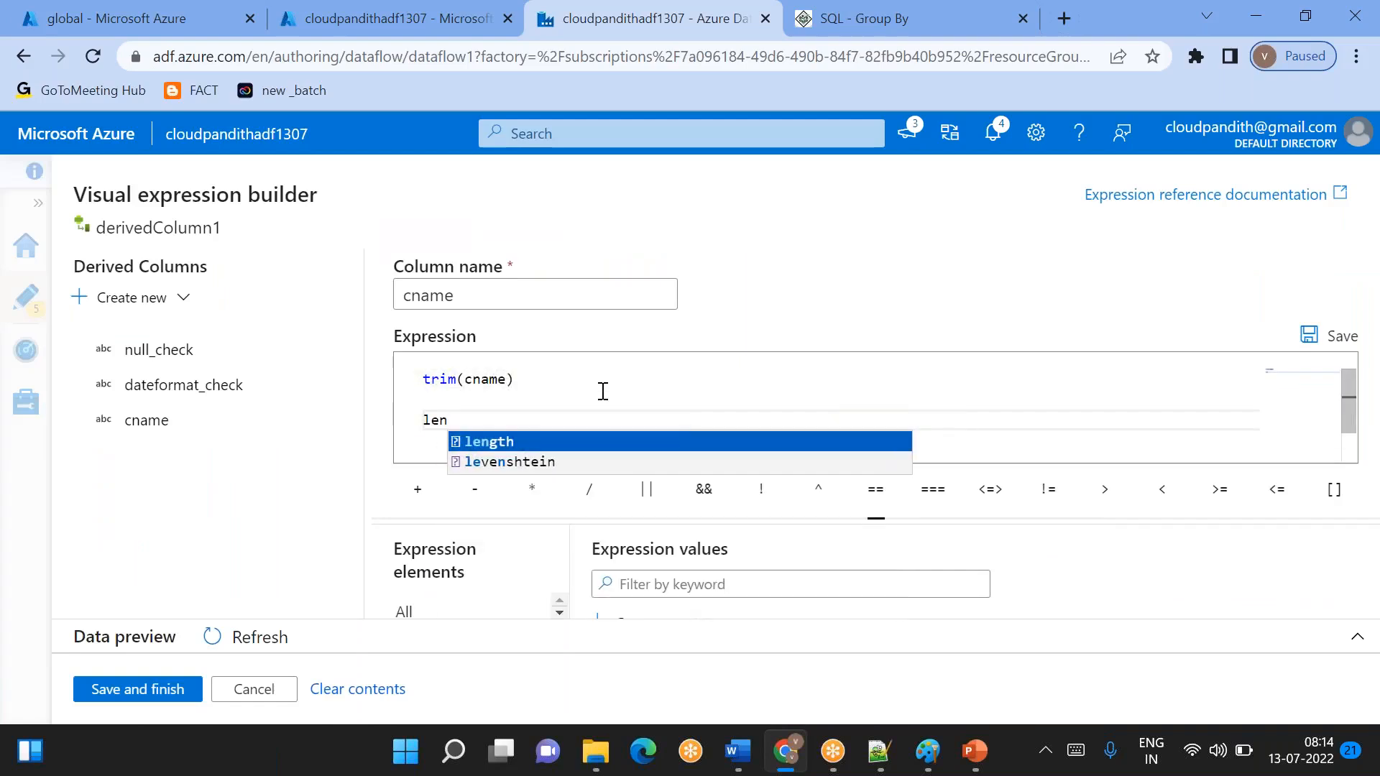
pyautogui.press('BackSpace')
pyautogui.press('BackSpace')
pyautogui.press('BackSpace')
pyautogui.press('BackSpace')
pyautogui.press('BackSpace')
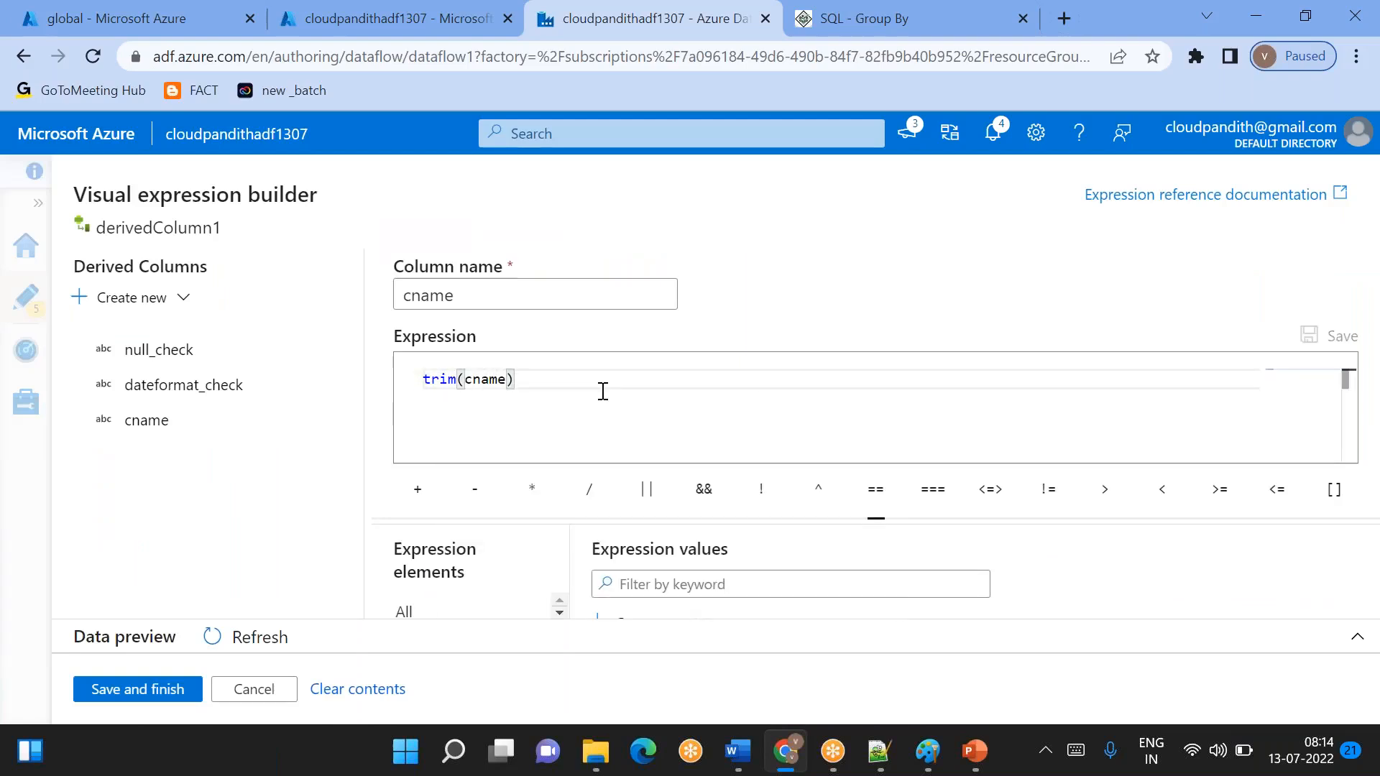
pyautogui.click(155, 691)
# - Close the cname expression builder, look at pipeline1 and return to dataflow1
pyautogui.moveTo(879, 427); pyautogui.dragTo(880, 447)
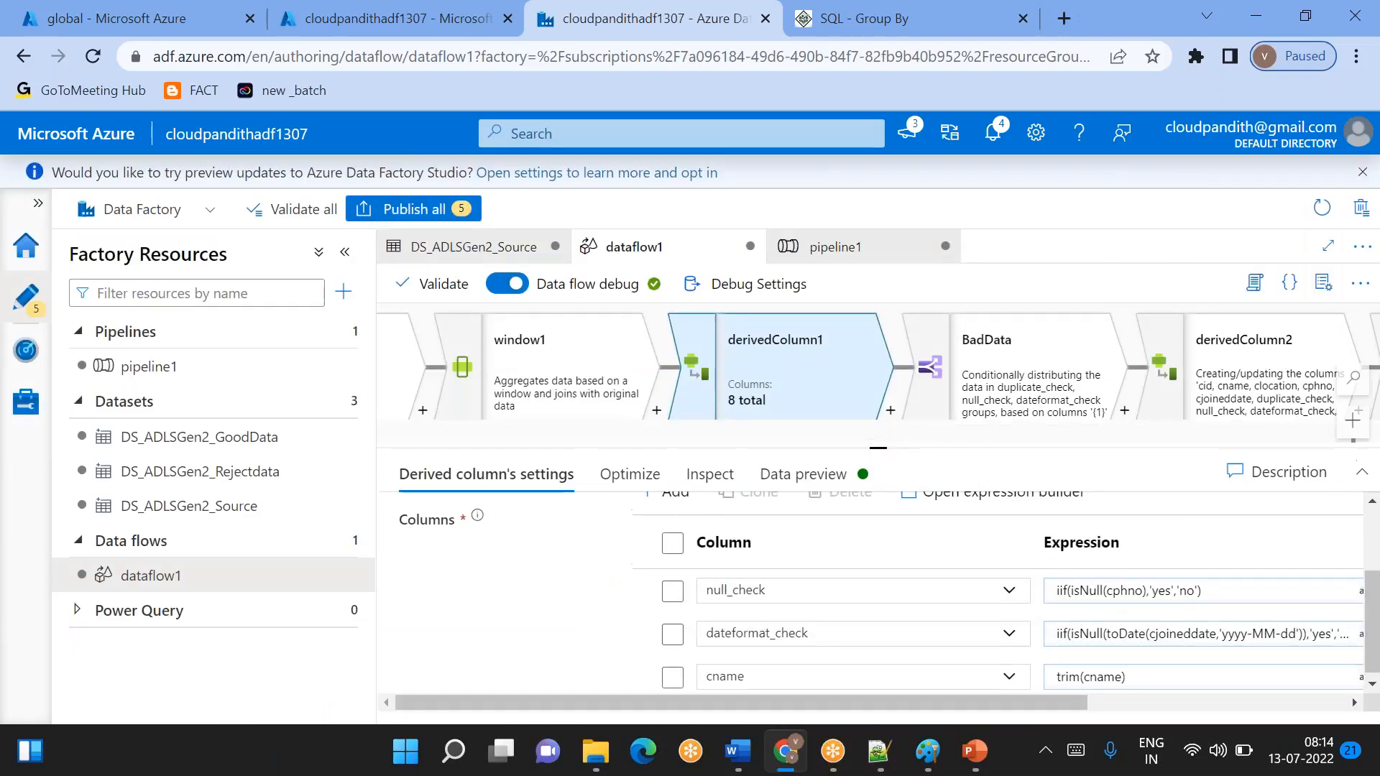
pyautogui.click(240, 370)
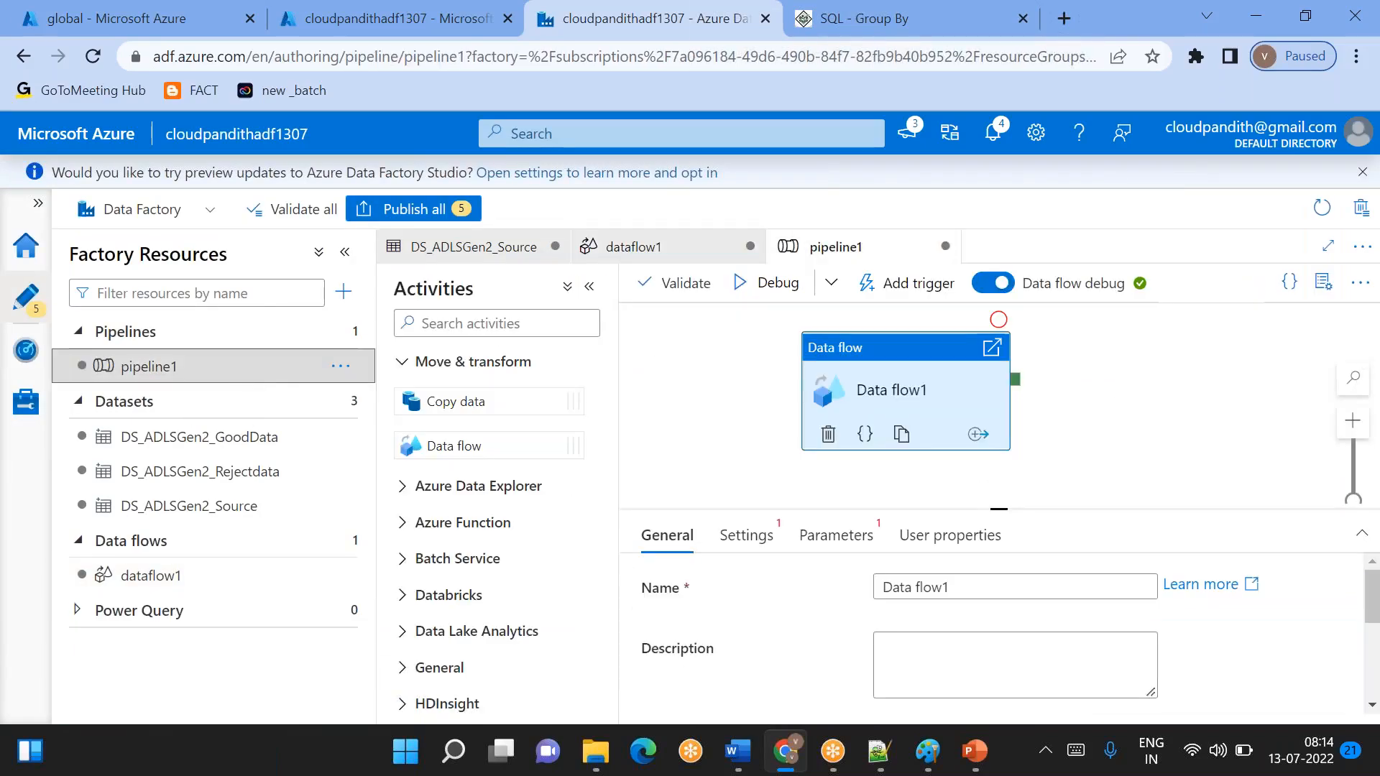
pyautogui.click(151, 573)
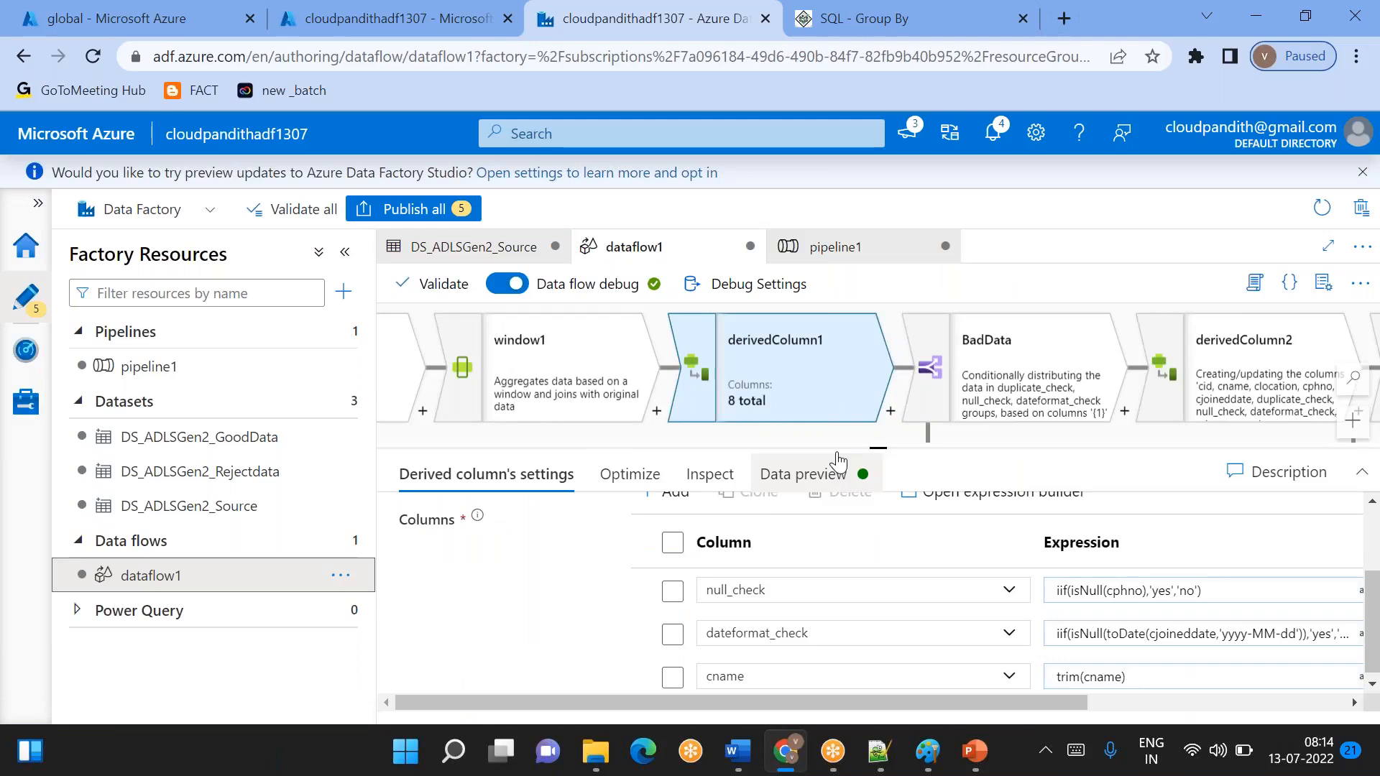
pyautogui.click(949, 33)
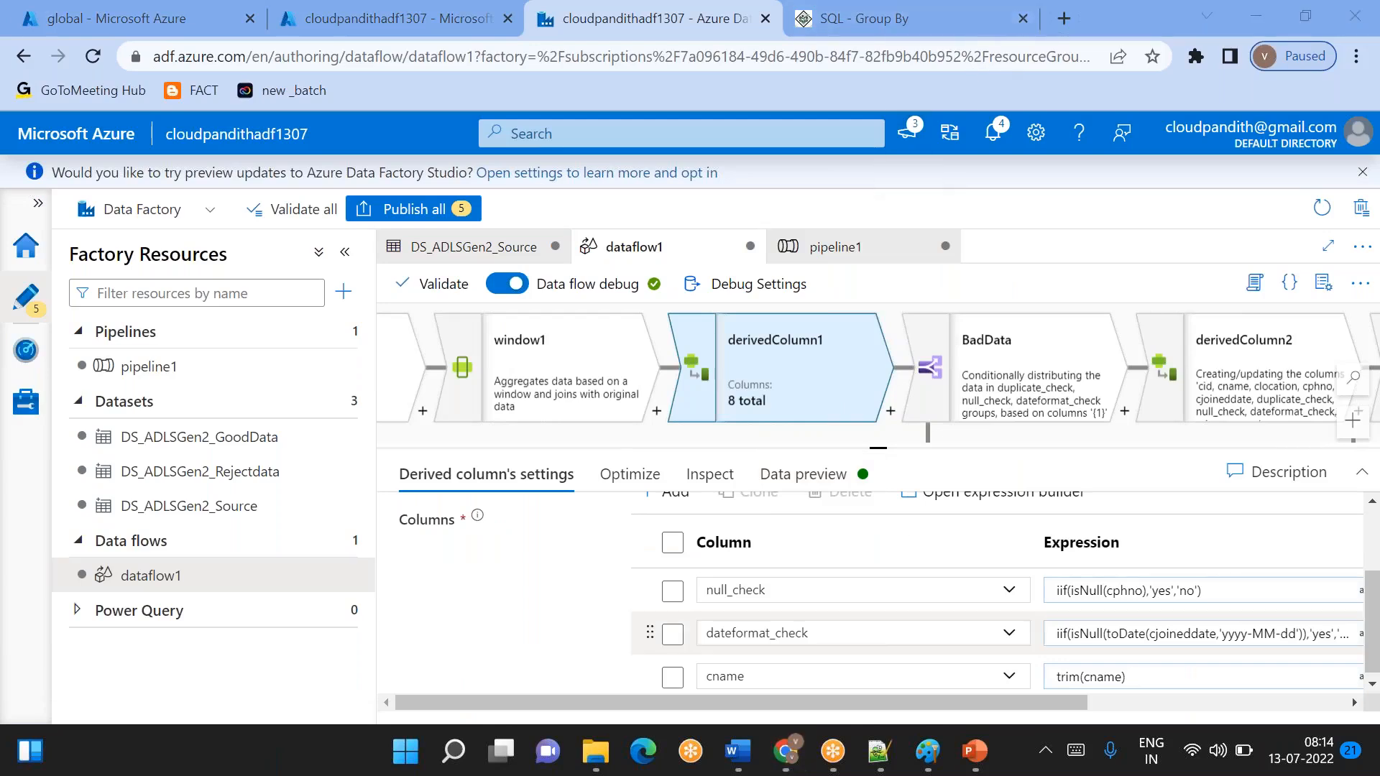
# - Switch to Notepad++, try extra spaces between the two words of the sample name and reduce them to one
pyautogui.click(875, 756)
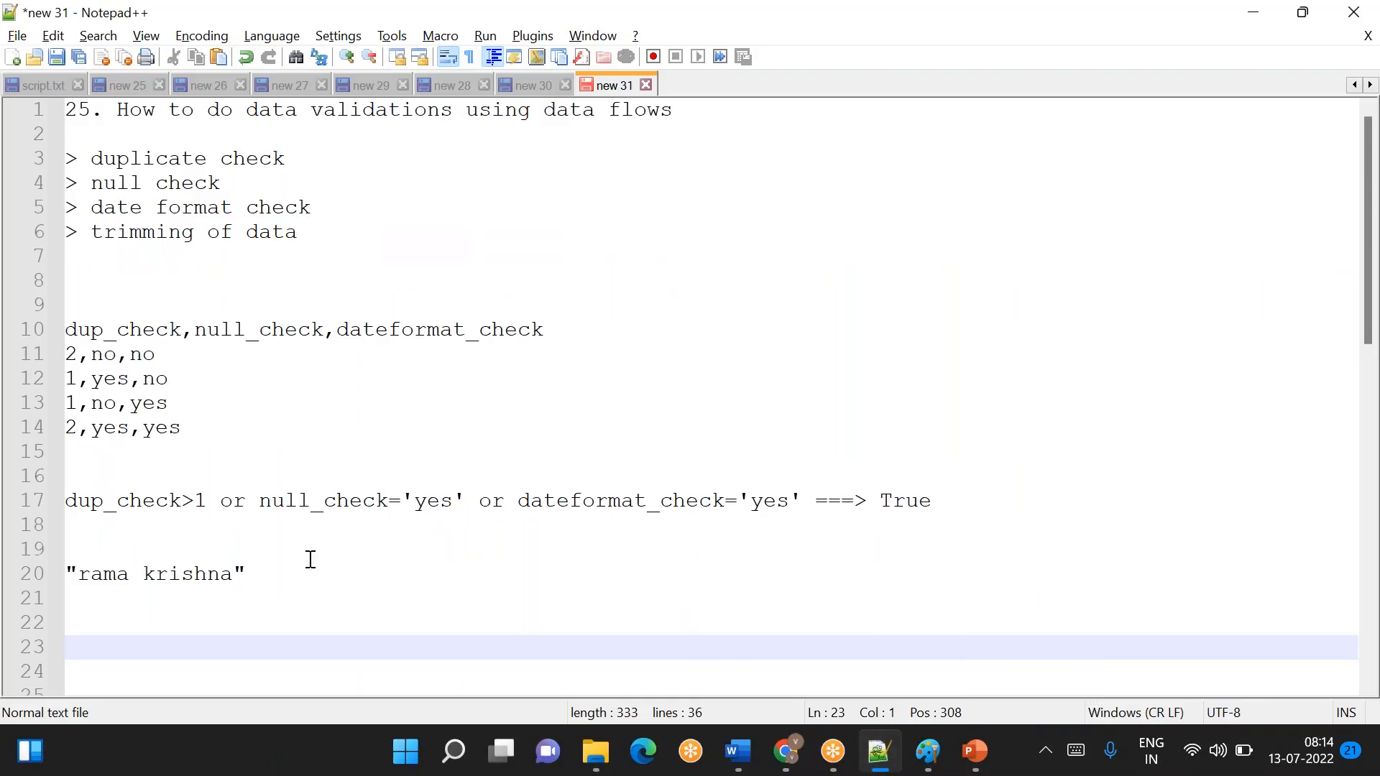
pyautogui.click(136, 572)
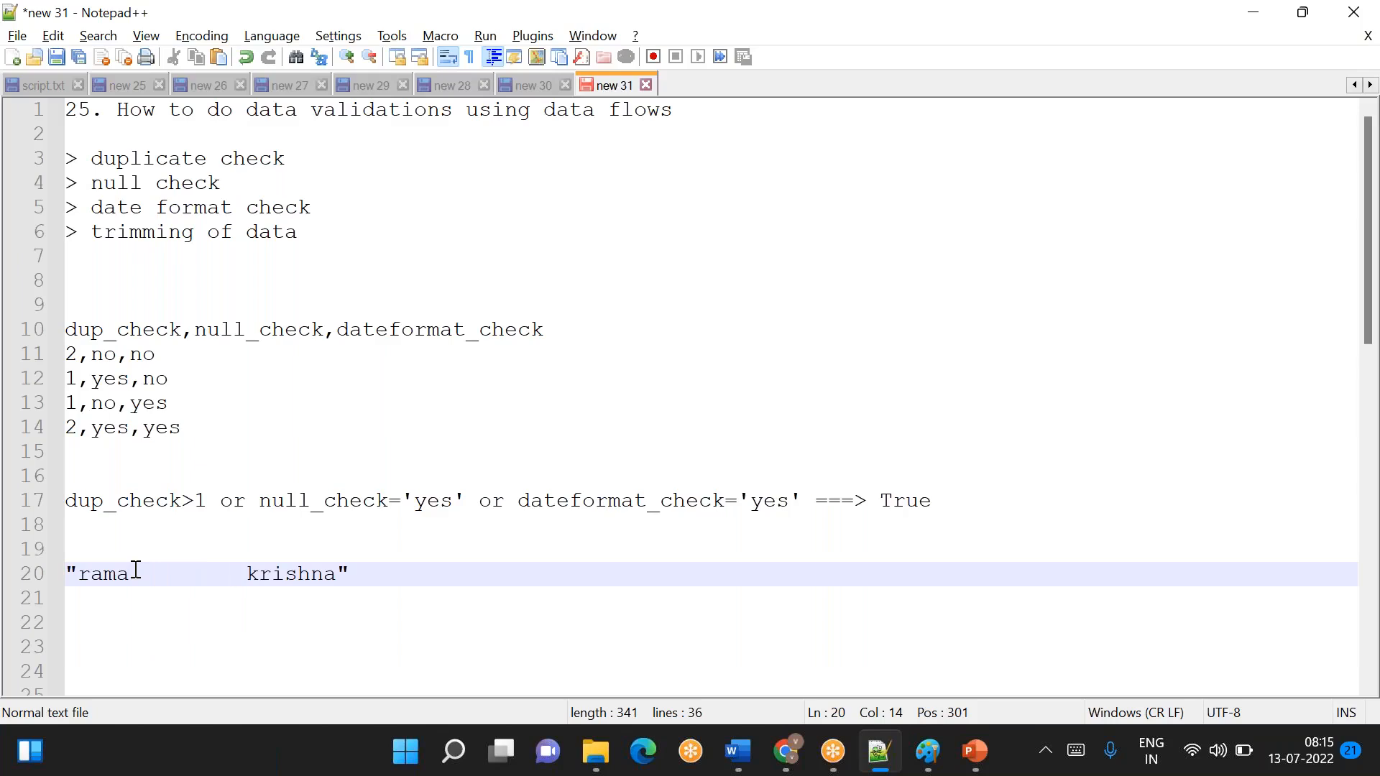
pyautogui.press('BackSpace')
pyautogui.press('BackSpace')
pyautogui.press('BackSpace')
pyautogui.press('BackSpace')
pyautogui.press('BackSpace')
pyautogui.press('BackSpace')
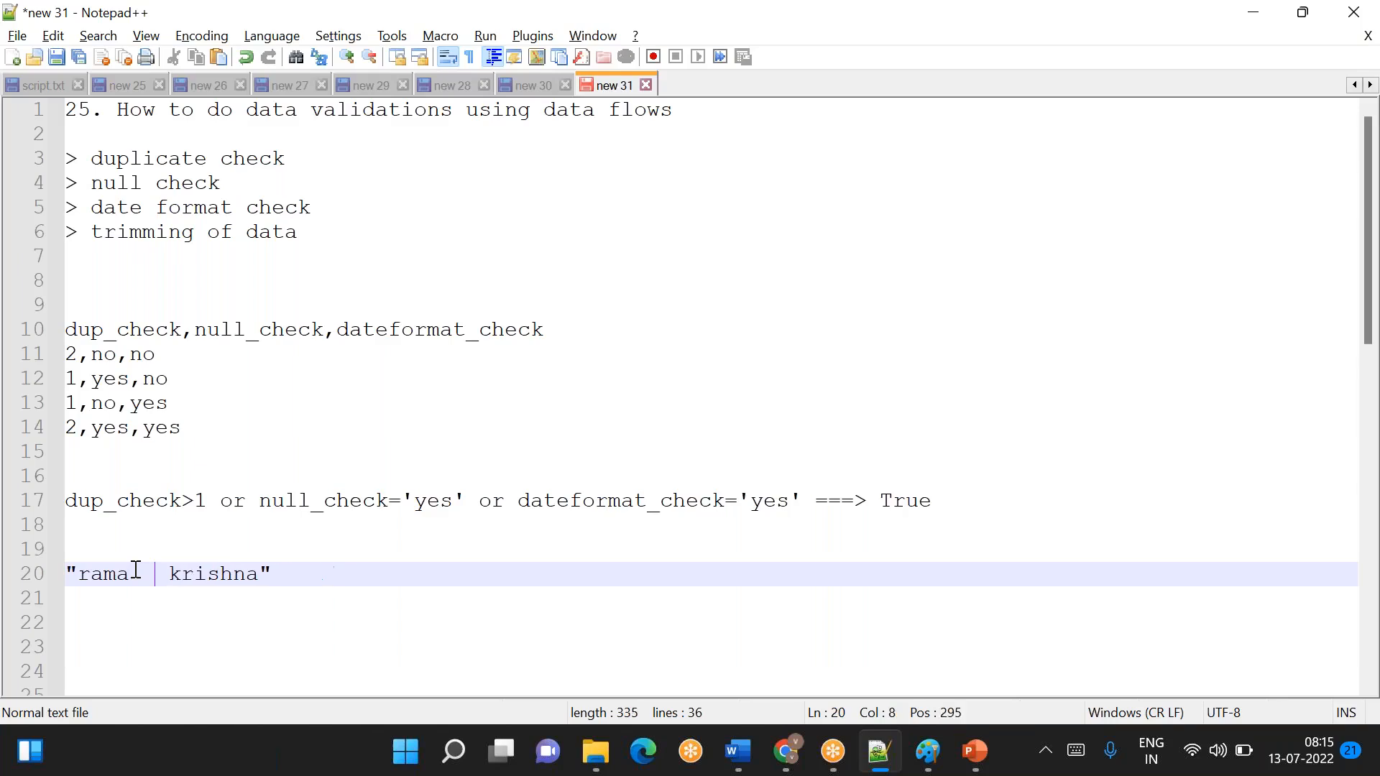
pyautogui.press('BackSpace')
pyautogui.press('BackSpace')
# - Pad the sample name with leading and trailing spaces inside its double quotes
pyautogui.press('Left')
pyautogui.press('Left')
pyautogui.press('Left')
pyautogui.press('Left')
pyautogui.press('Right')
pyautogui.press('Right')
pyautogui.press('Right')
pyautogui.press('Right')
pyautogui.press('Right')
pyautogui.press('Right')
pyautogui.press('Right')
pyautogui.press('Right')
pyautogui.press('Right')
pyautogui.press('Right')
pyautogui.press('Right')
pyautogui.press('Right')
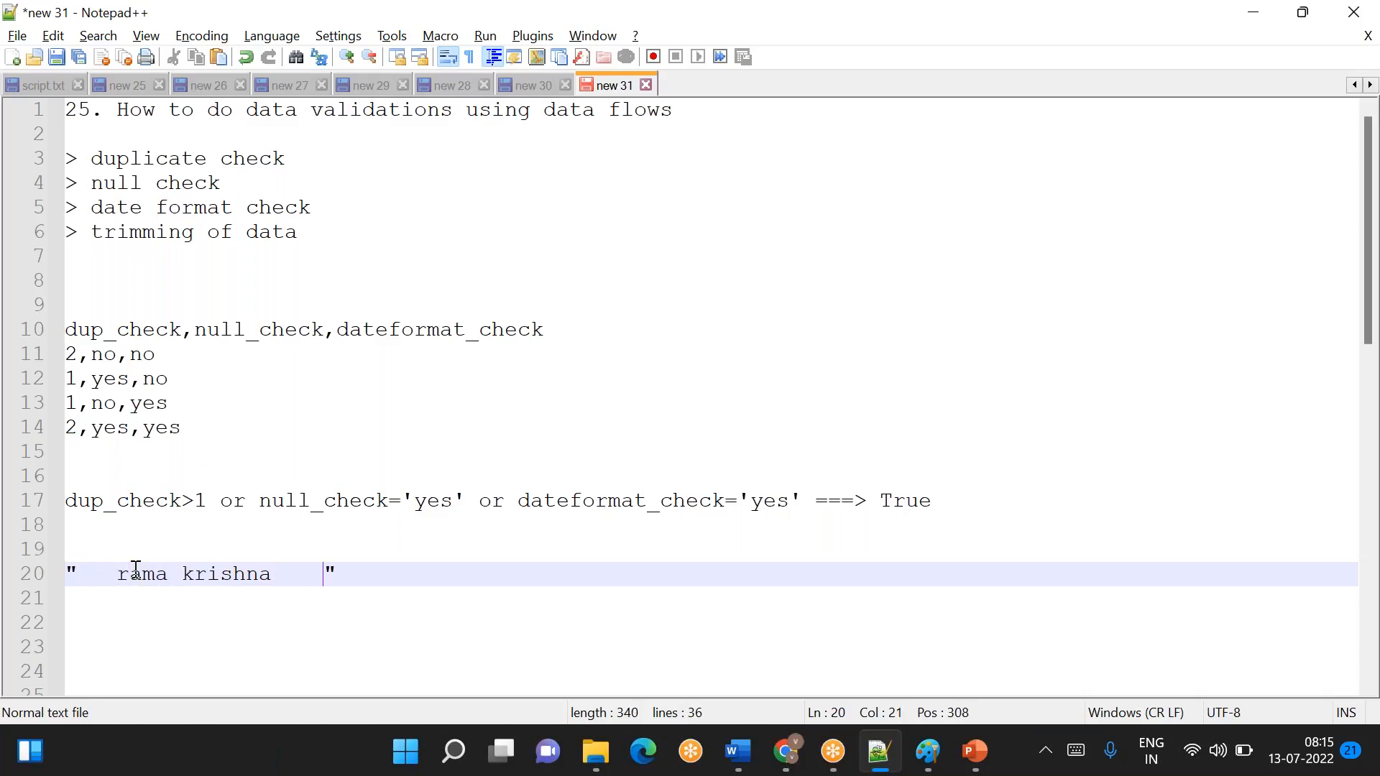
# - Remove the padding around the quoted sample name, keeping one space between its words, and add two new lines below it
pyautogui.press('BackSpace')
pyautogui.press('BackSpace')
pyautogui.press('BackSpace')
pyautogui.press('BackSpace')
pyautogui.press('BackSpace')
pyautogui.write('a')
pyautogui.press('Left')
pyautogui.press('Left')
pyautogui.press('Left')
pyautogui.press('Left')
pyautogui.press('Left')
pyautogui.press('Left')
pyautogui.press('Left')
pyautogui.press('Left')
pyautogui.press('Left')
pyautogui.press('Left')
pyautogui.press('Left')
pyautogui.press('Left')
pyautogui.press('BackSpace')
pyautogui.press('BackSpace')
pyautogui.press('BackSpace')
pyautogui.press('End')
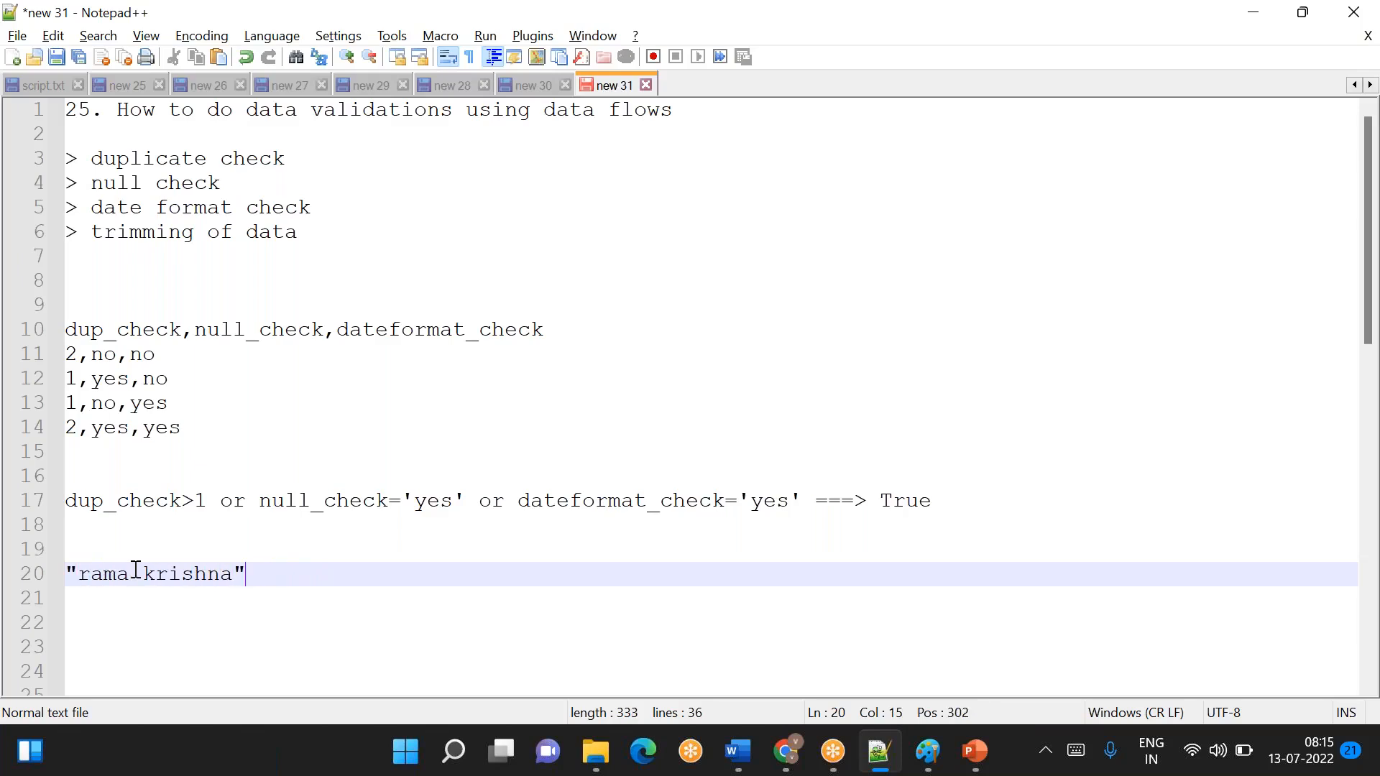
pyautogui.press('Return')
pyautogui.press('Return')
# - Switch to Azure Data Factory and check derivedColumn1's dateformat_check expression and output schema
pyautogui.hotkey('alt', 'Tab')
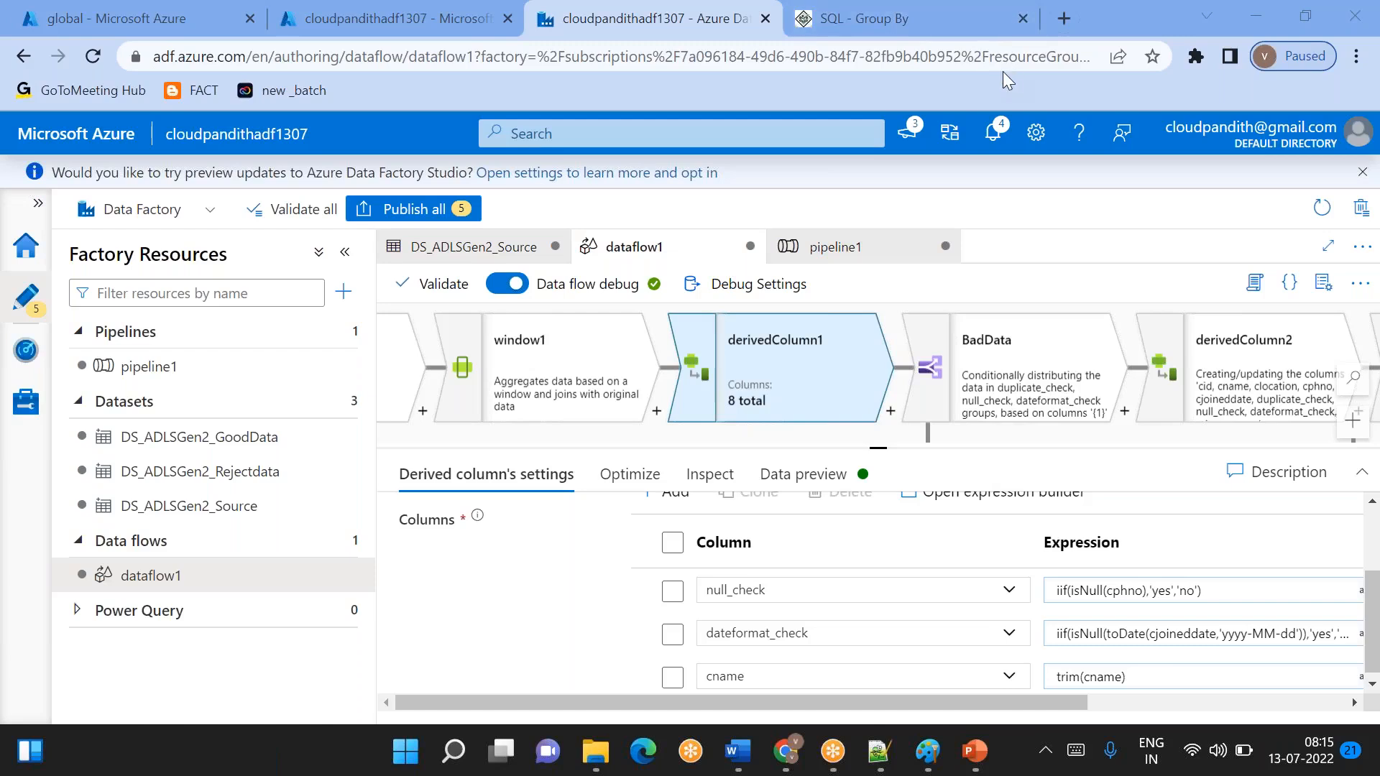
pyautogui.click(1089, 633)
pyautogui.click(1091, 656)
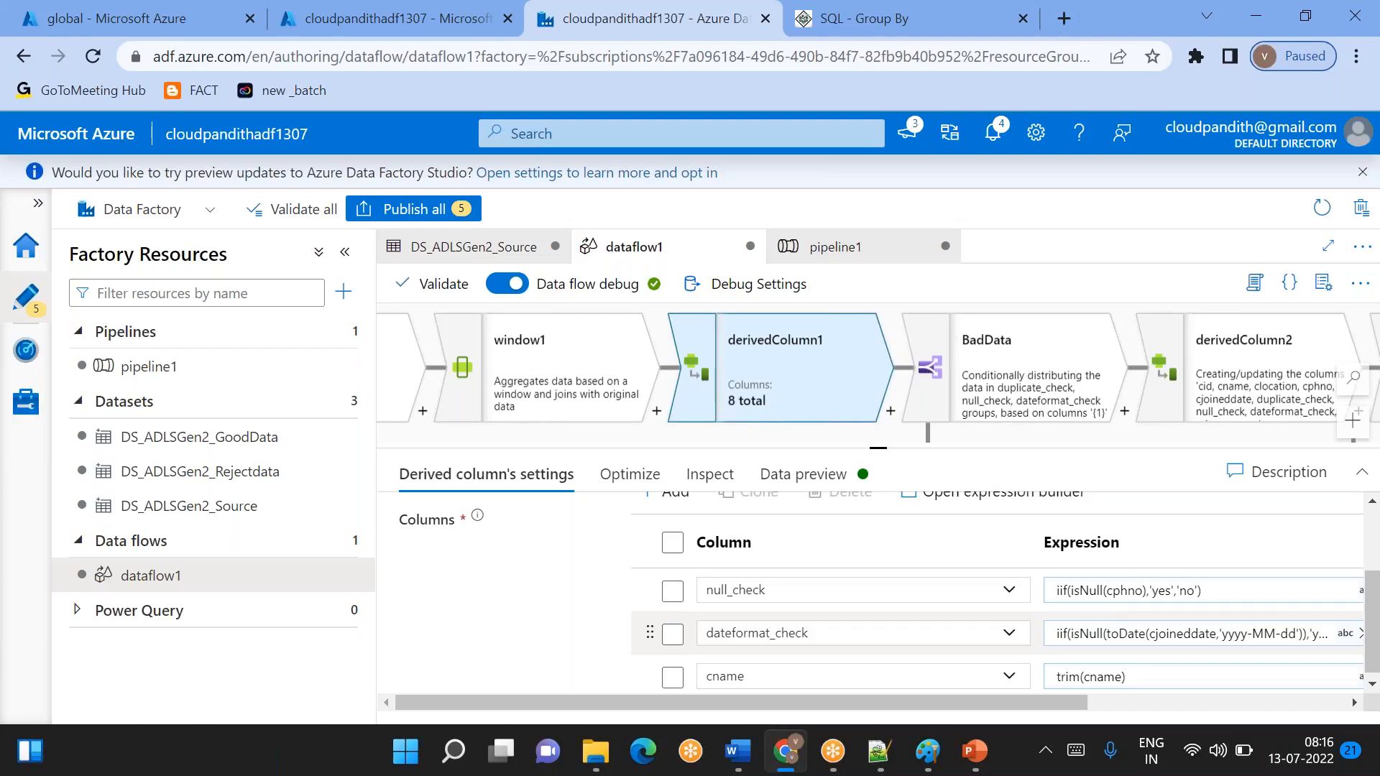
pyautogui.click(1117, 631)
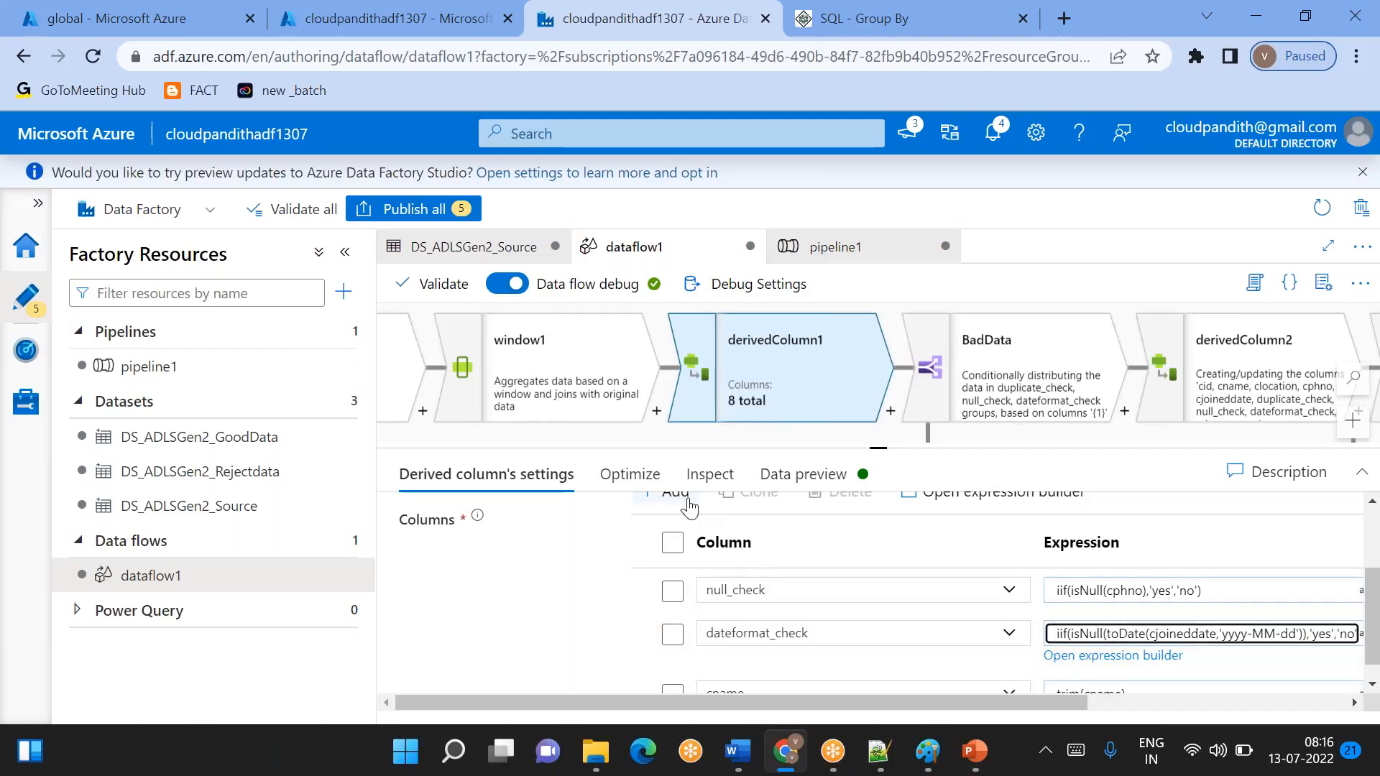
pyautogui.click(708, 475)
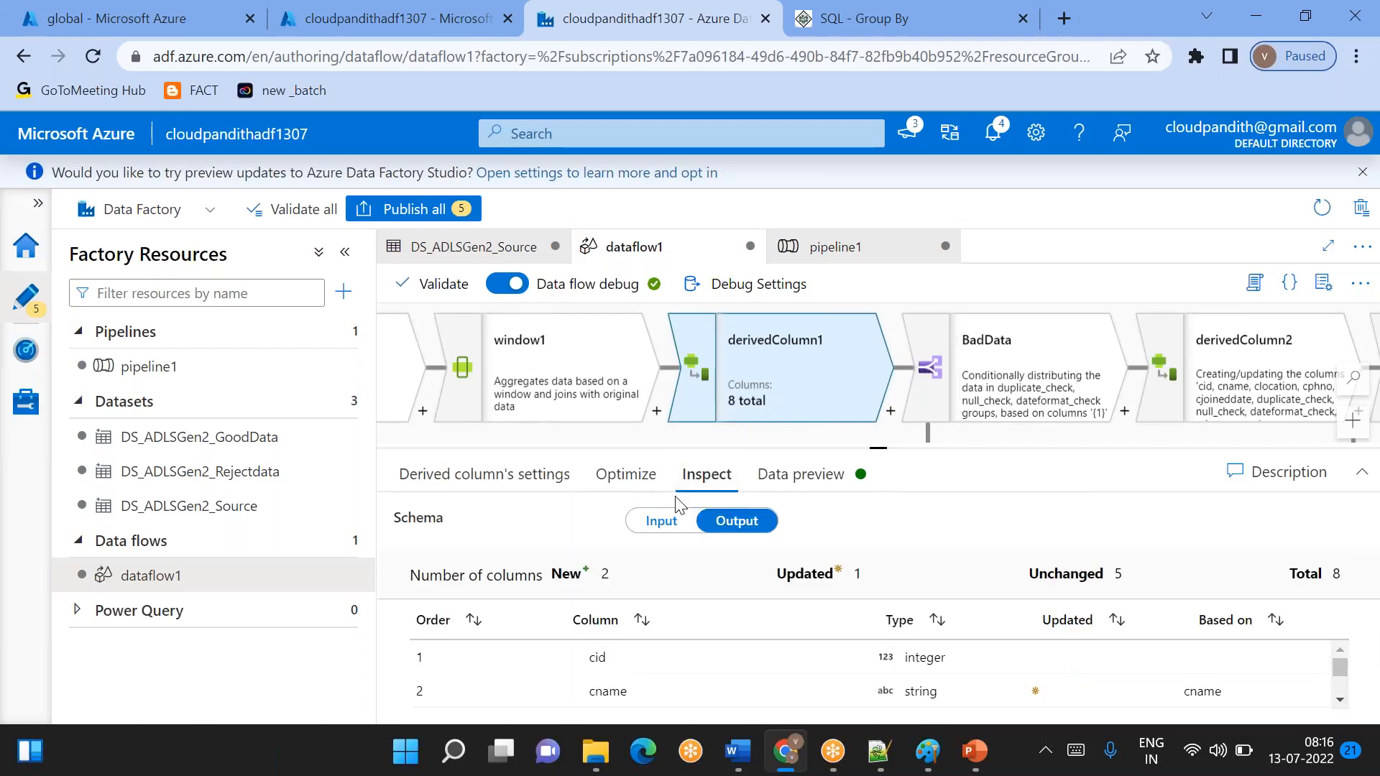
# - Add a column named year to derivedColumn1's settings
pyautogui.click(530, 477)
pyautogui.scroll(-2, 795, 637)
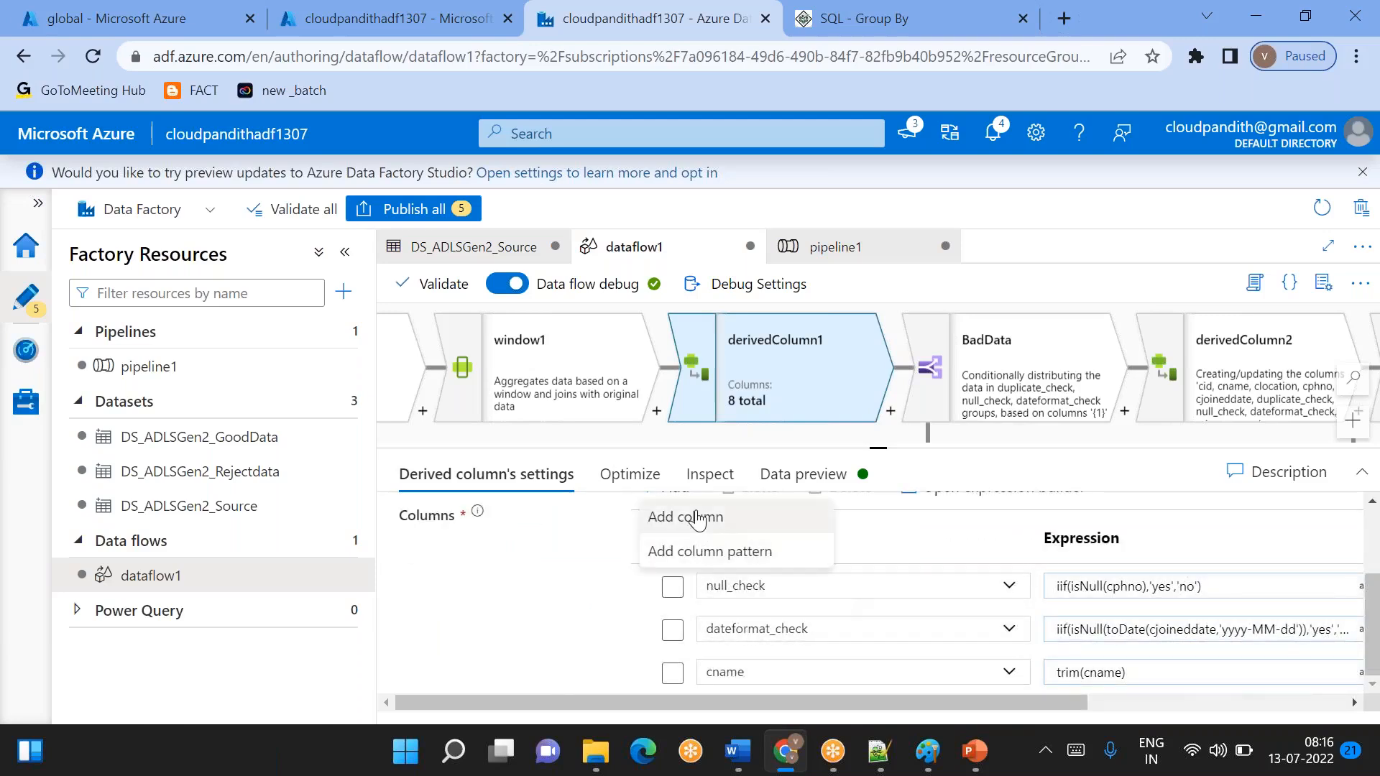
pyautogui.click(693, 516)
pyautogui.click(744, 676)
pyautogui.doubleClick(745, 676)
pyautogui.press('BackSpace')
pyautogui.write('year')
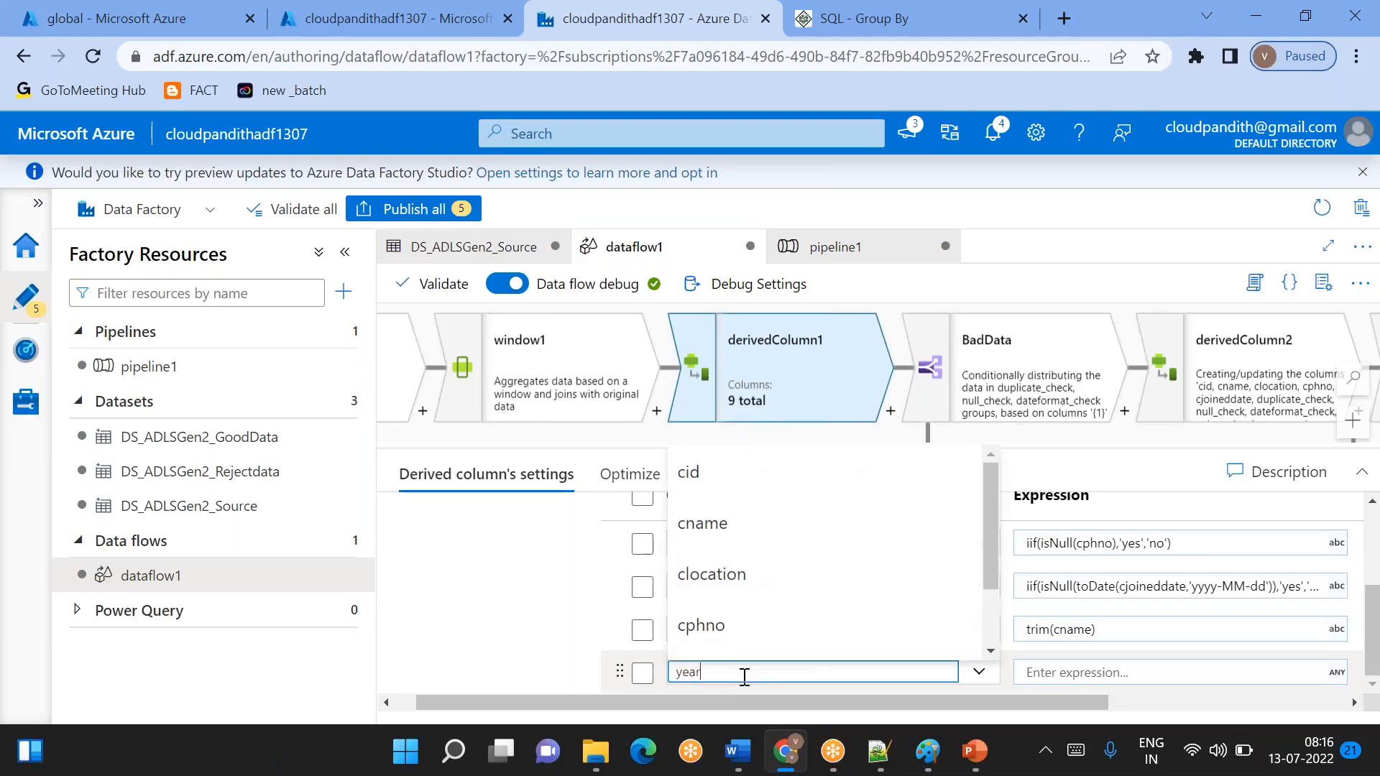
# - Open the expression builder for the year column and try the year function as its expression
pyautogui.click(1032, 670)
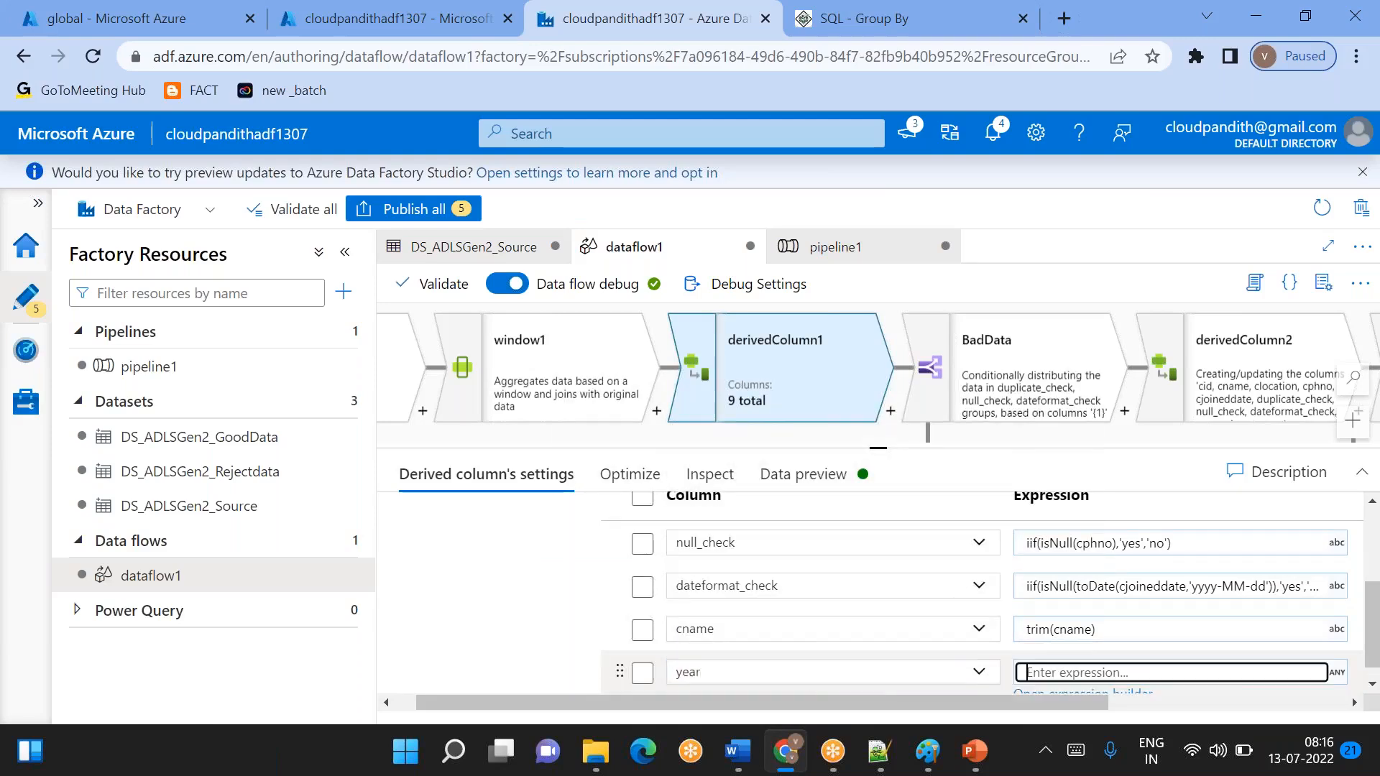
pyautogui.click(1070, 678)
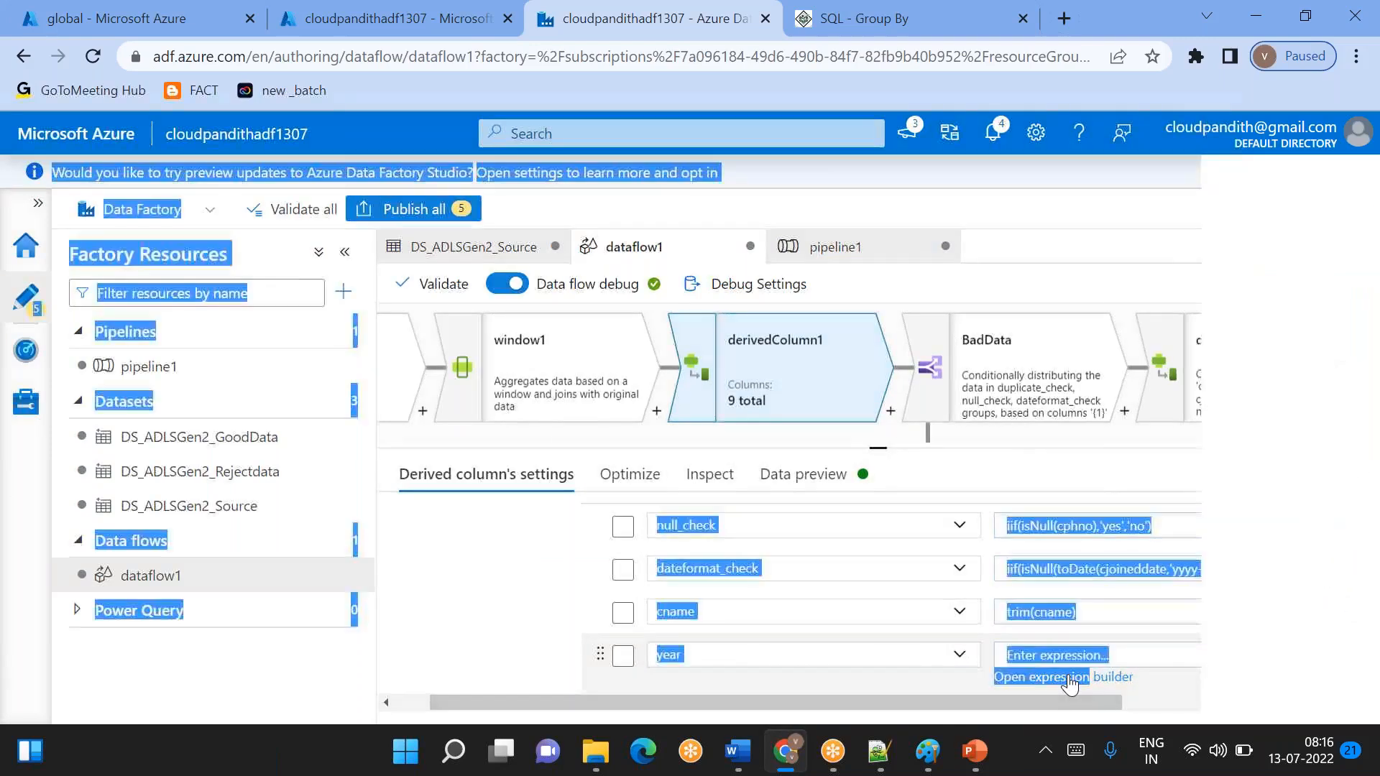
pyautogui.moveTo(891, 408); pyautogui.dragTo(891, 491)
pyautogui.click(659, 407)
pyautogui.write('year')
pyautogui.press('Return')
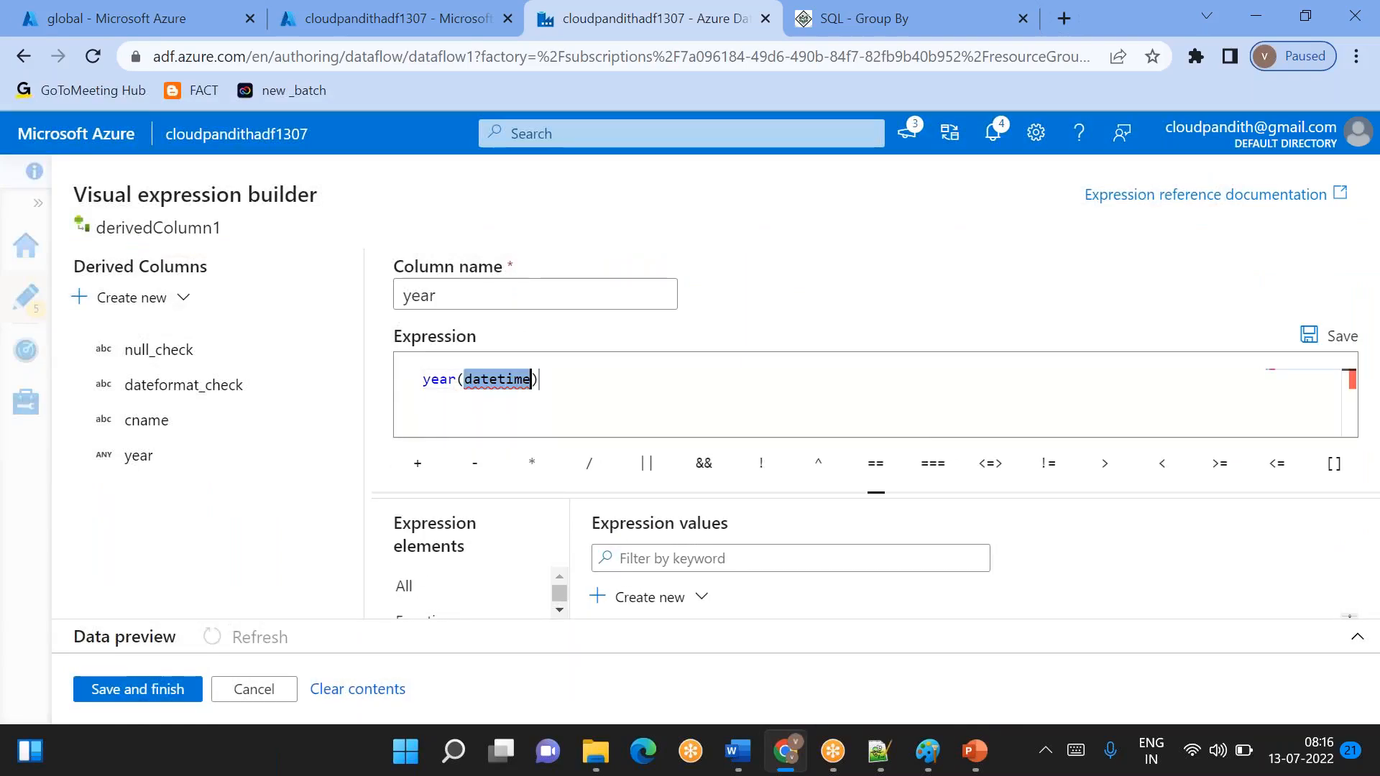
# - Replace the year function with the month function and clear the expression again
pyautogui.click(540, 380)
pyautogui.hotkey('ctrl', 'a')
pyautogui.press('BackSpace')
pyautogui.write('month')
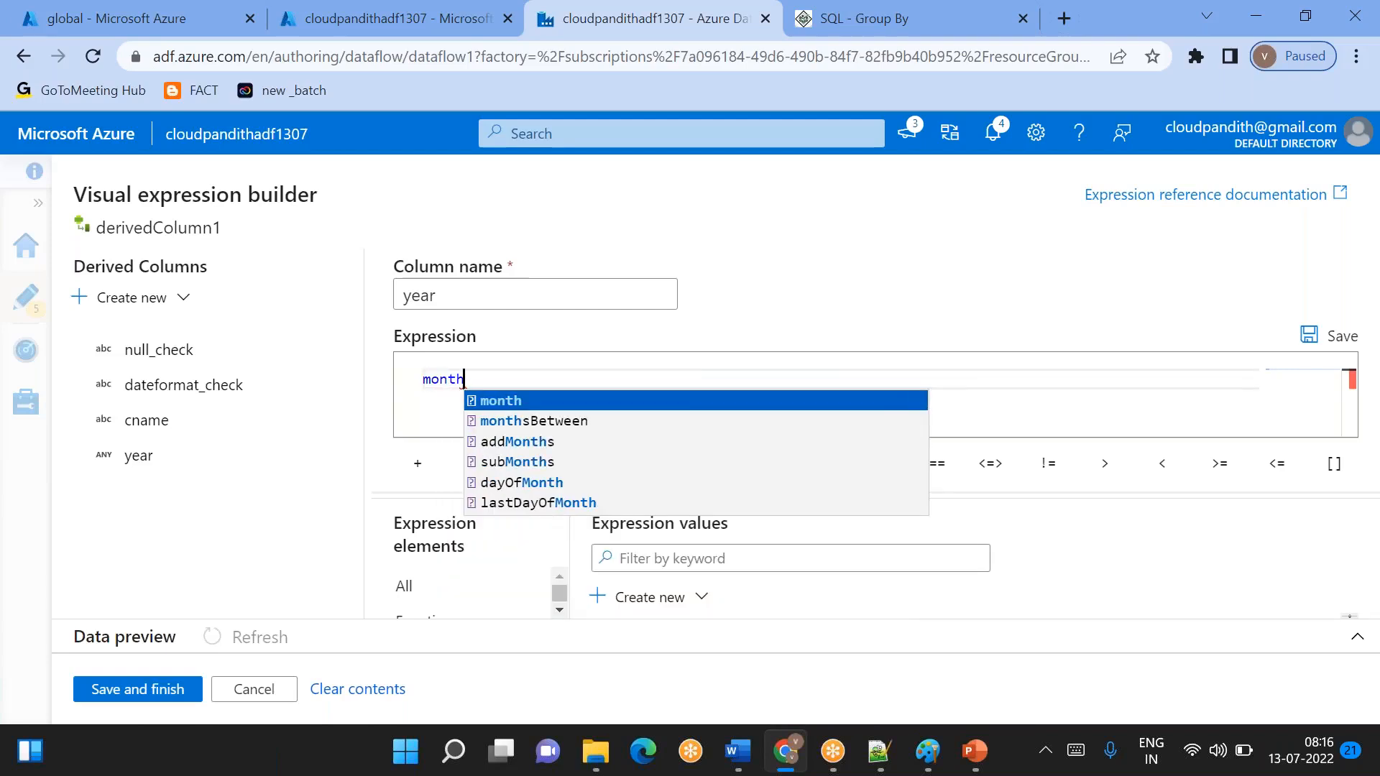
pyautogui.press('Return')
pyautogui.hotkey('ctrl', 'a')
pyautogui.press('BackSpace')
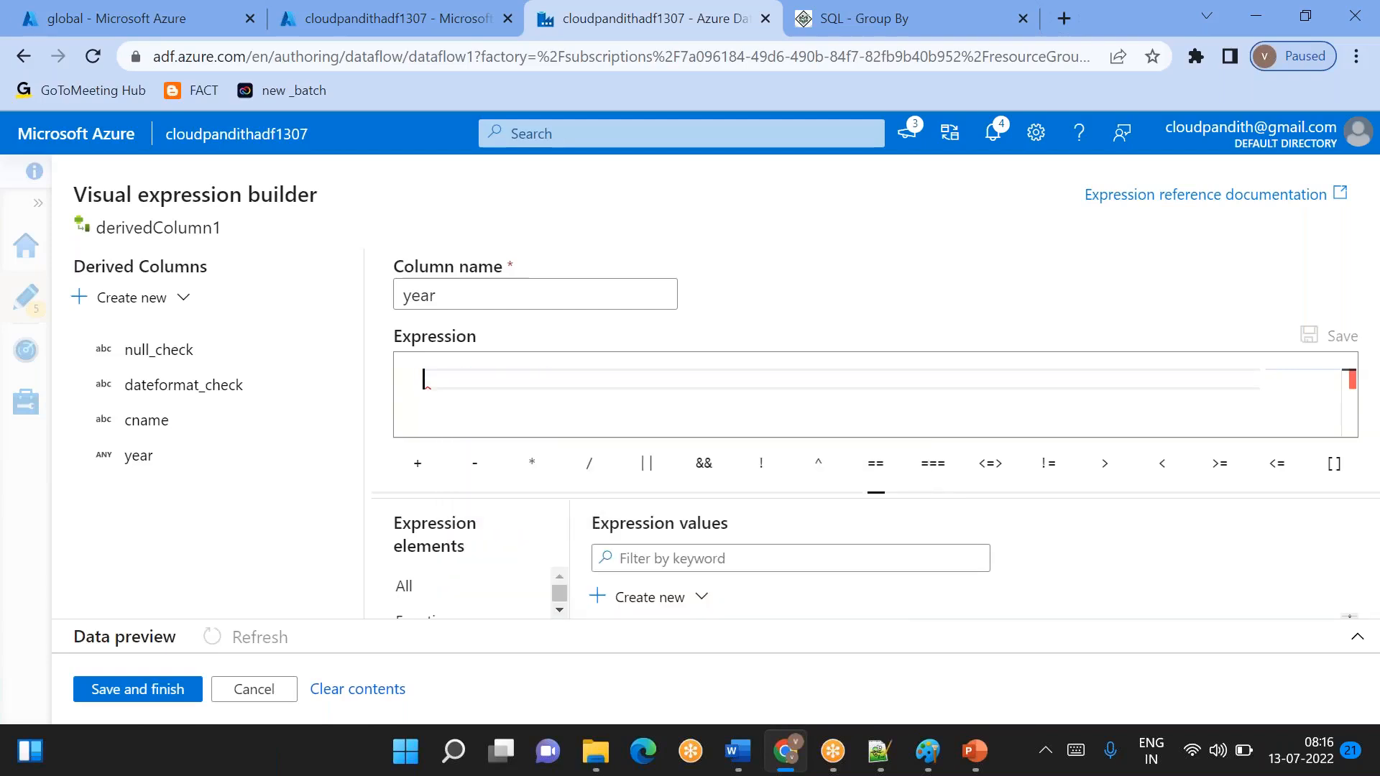
# - Try the dayOfMonth function in the year column's expression and clear it
pyautogui.write('daya')
pyautogui.press('BackSpace')
pyautogui.write('p')
pyautogui.press('BackSpace')
pyautogui.write('of')
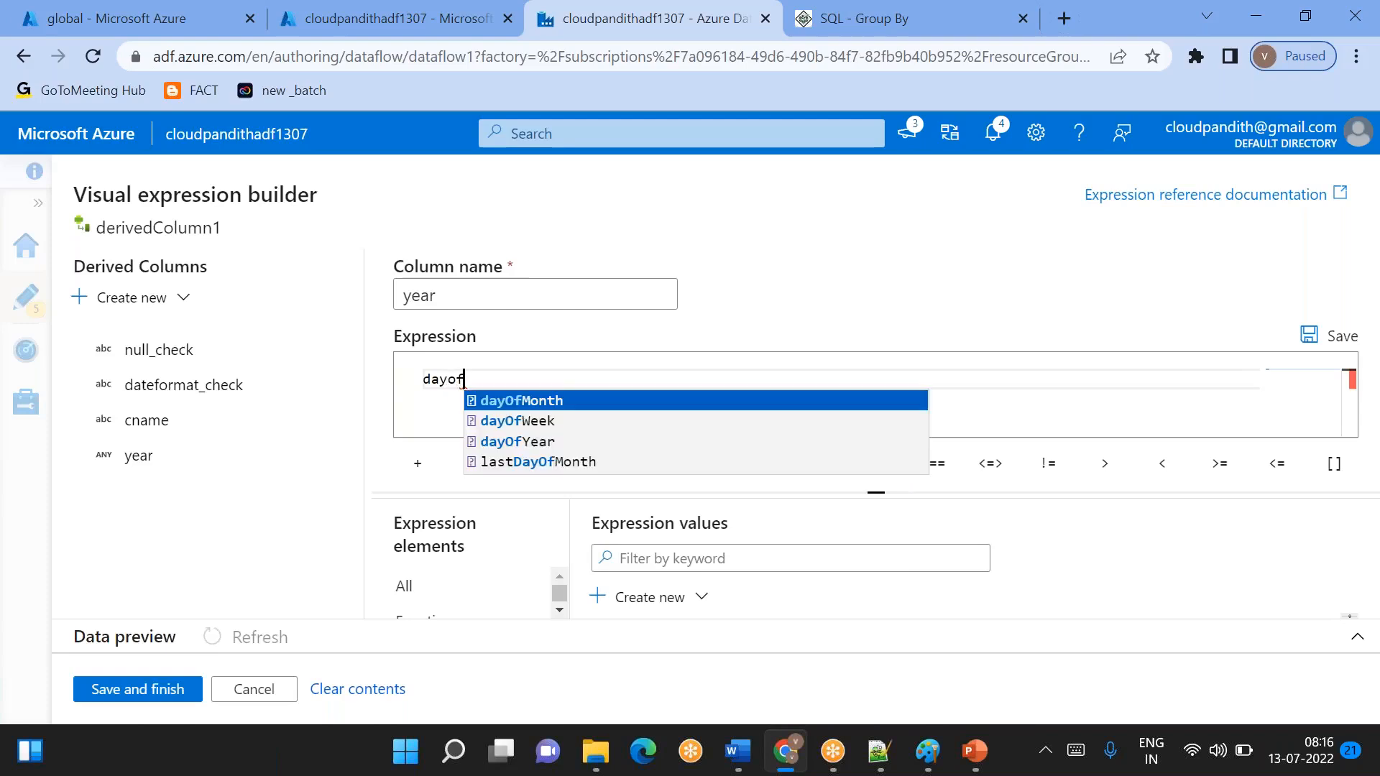
pyautogui.press('Down')
pyautogui.press('Up')
pyautogui.press('Return')
pyautogui.hotkey('ctrl', 'a')
pyautogui.press('BackSpace')
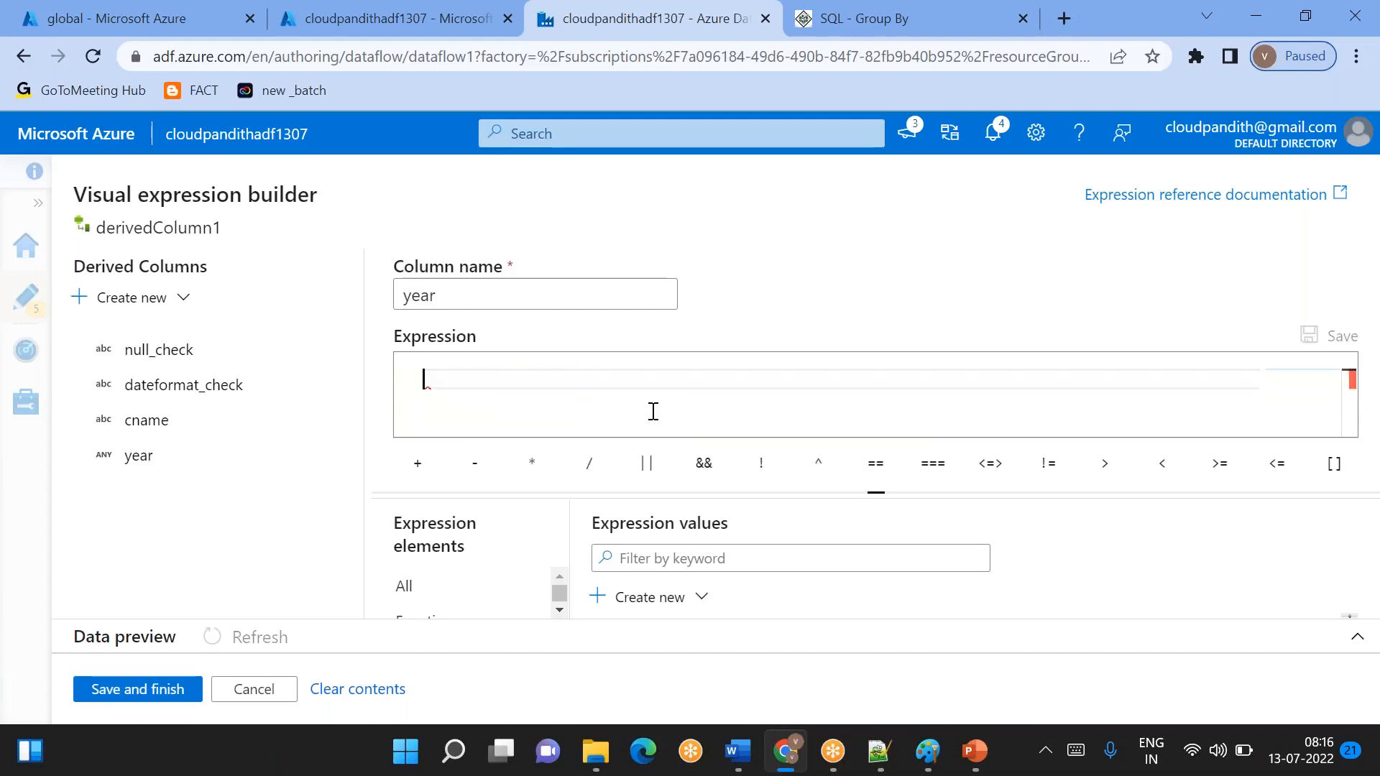
# - Cancel the expression builder and delete the year column from derivedColumn1
pyautogui.click(254, 689)
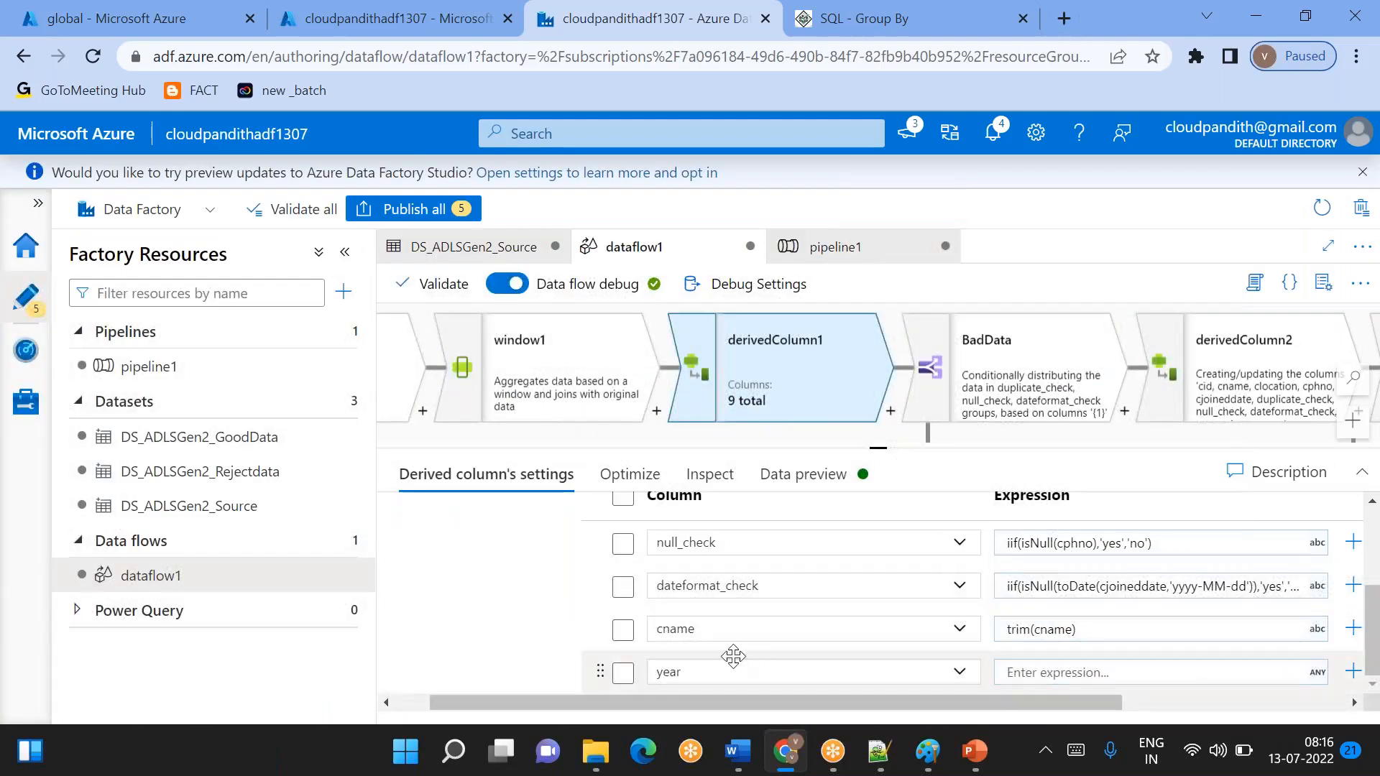
pyautogui.click(623, 673)
pyautogui.scroll(1, 718, 618)
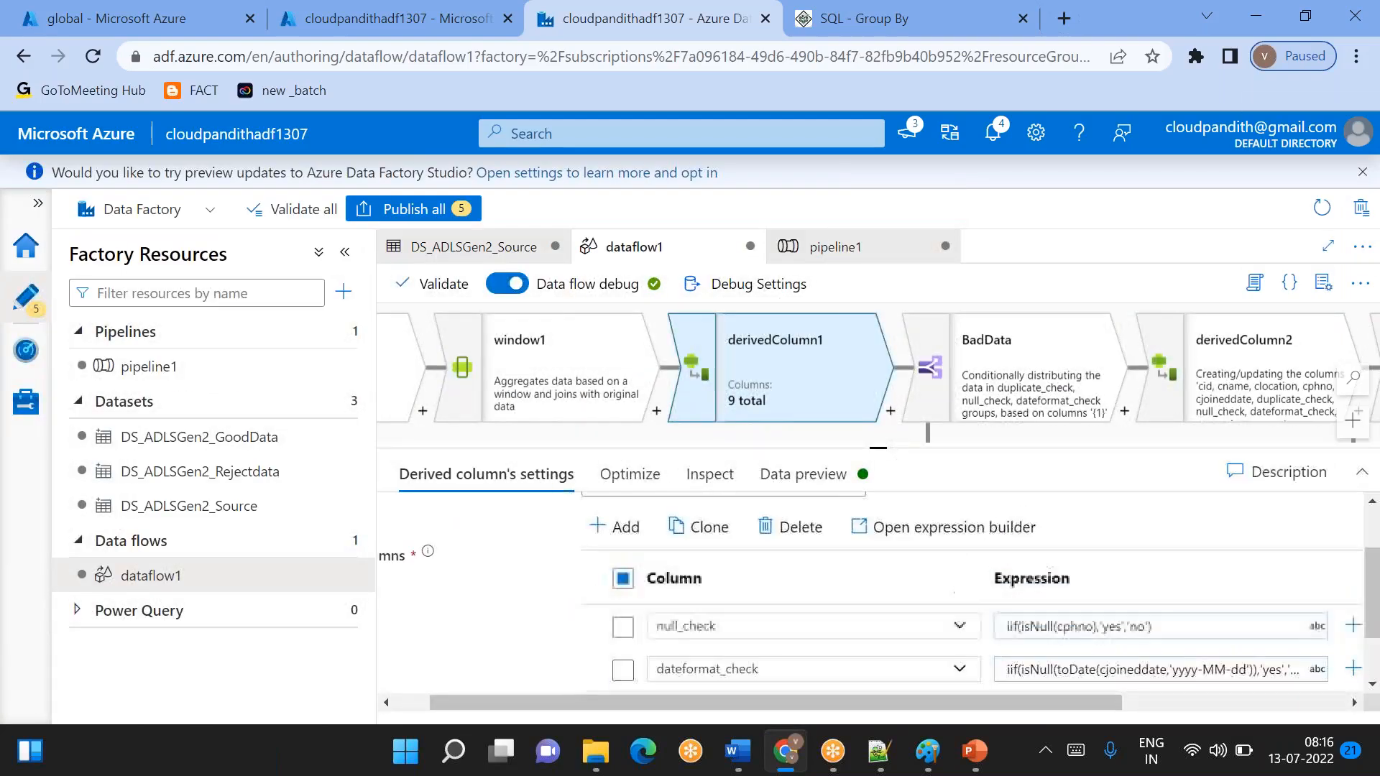
pyautogui.click(801, 534)
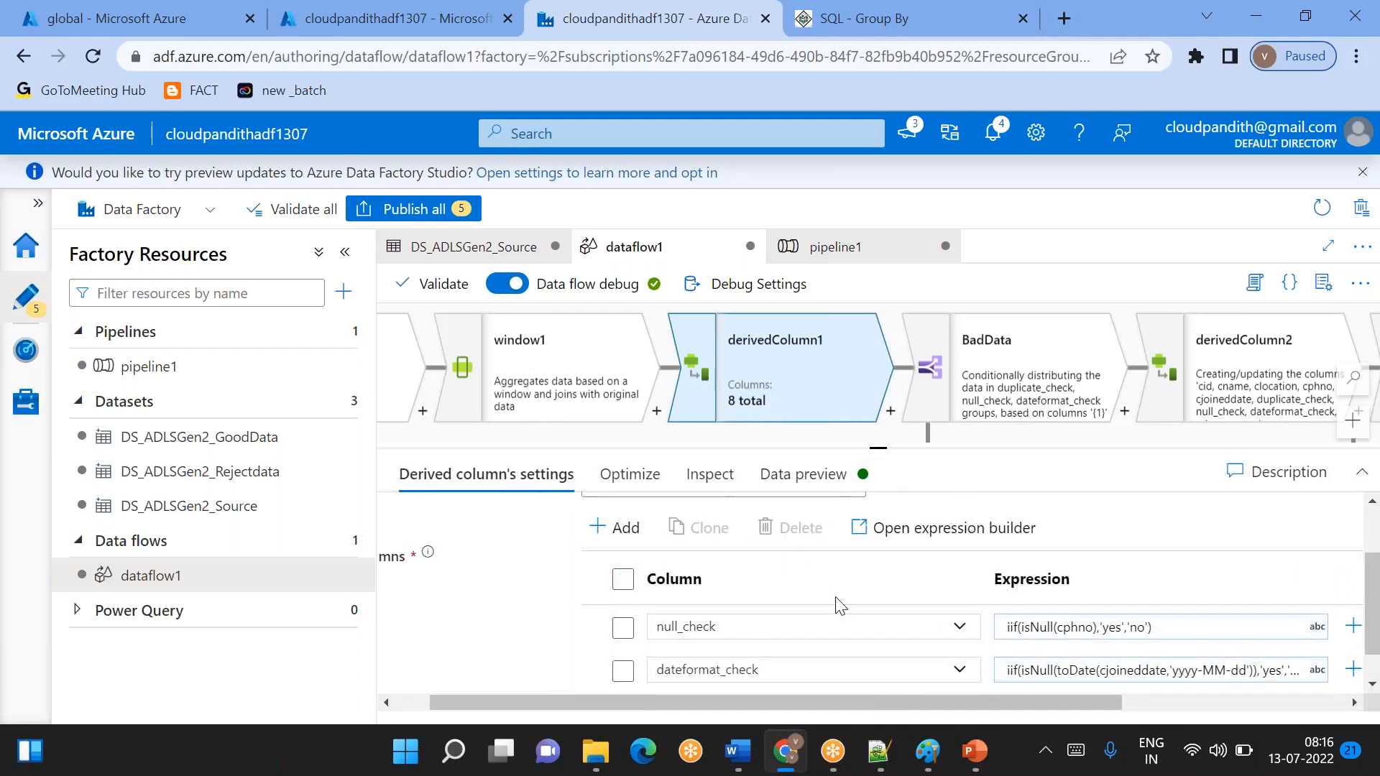
pyautogui.scroll(-1, 834, 601)
pyautogui.hscroll(1, 834, 601)
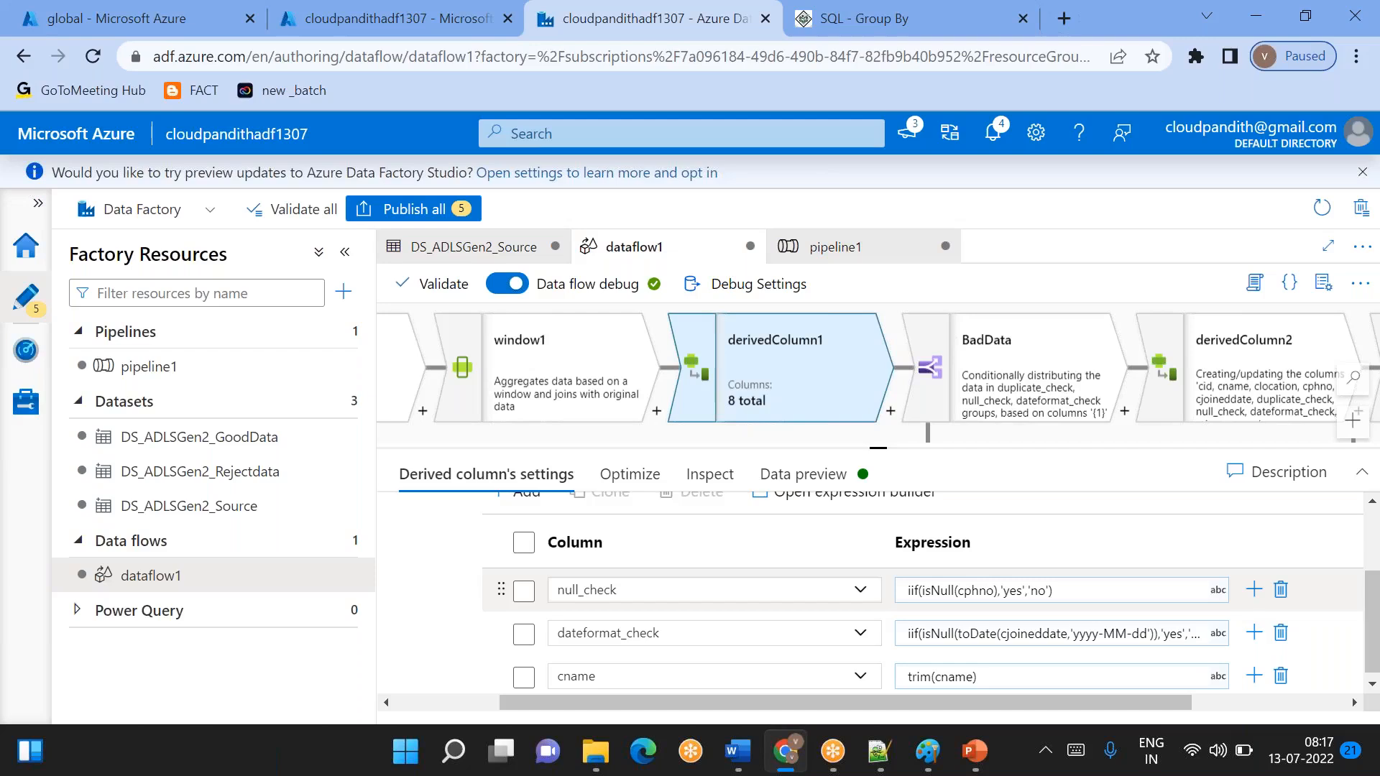
# - Switch to Notepad++ and add two more blank lines below the quoted sample name
pyautogui.click(878, 751)
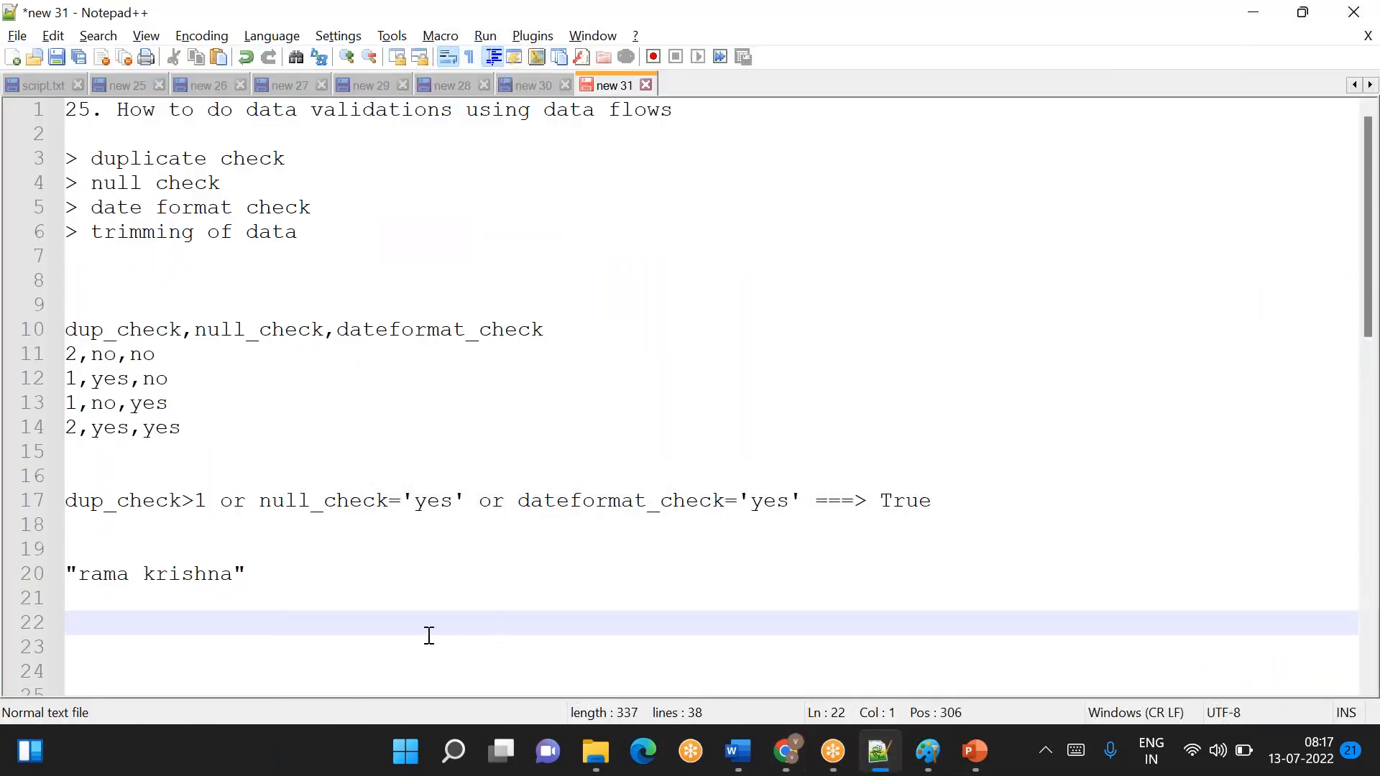
pyautogui.press('Return')
pyautogui.press('Return')
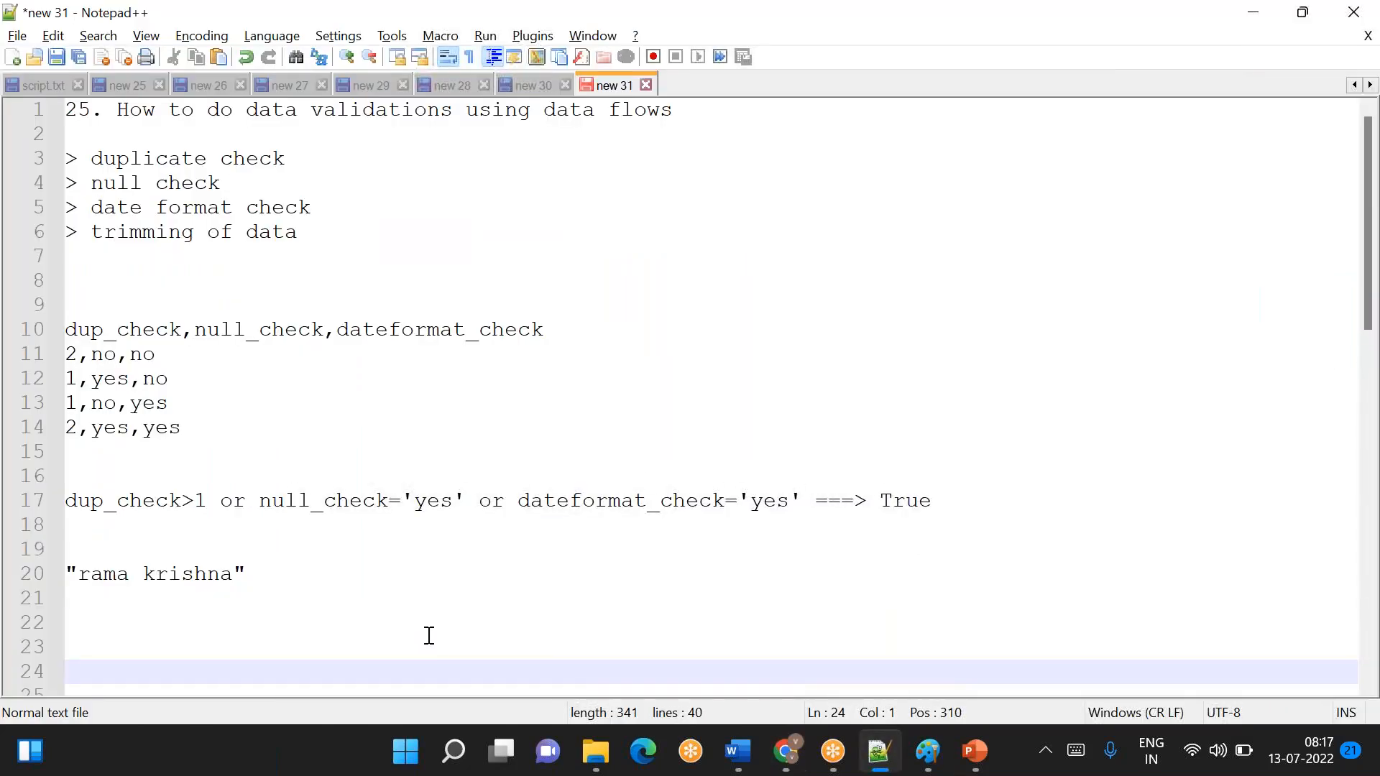
# - Switch to Azure Data Factory and start a new data flow library under Data flow libraries in the management area
pyautogui.hotkey('alt', 'Tab')
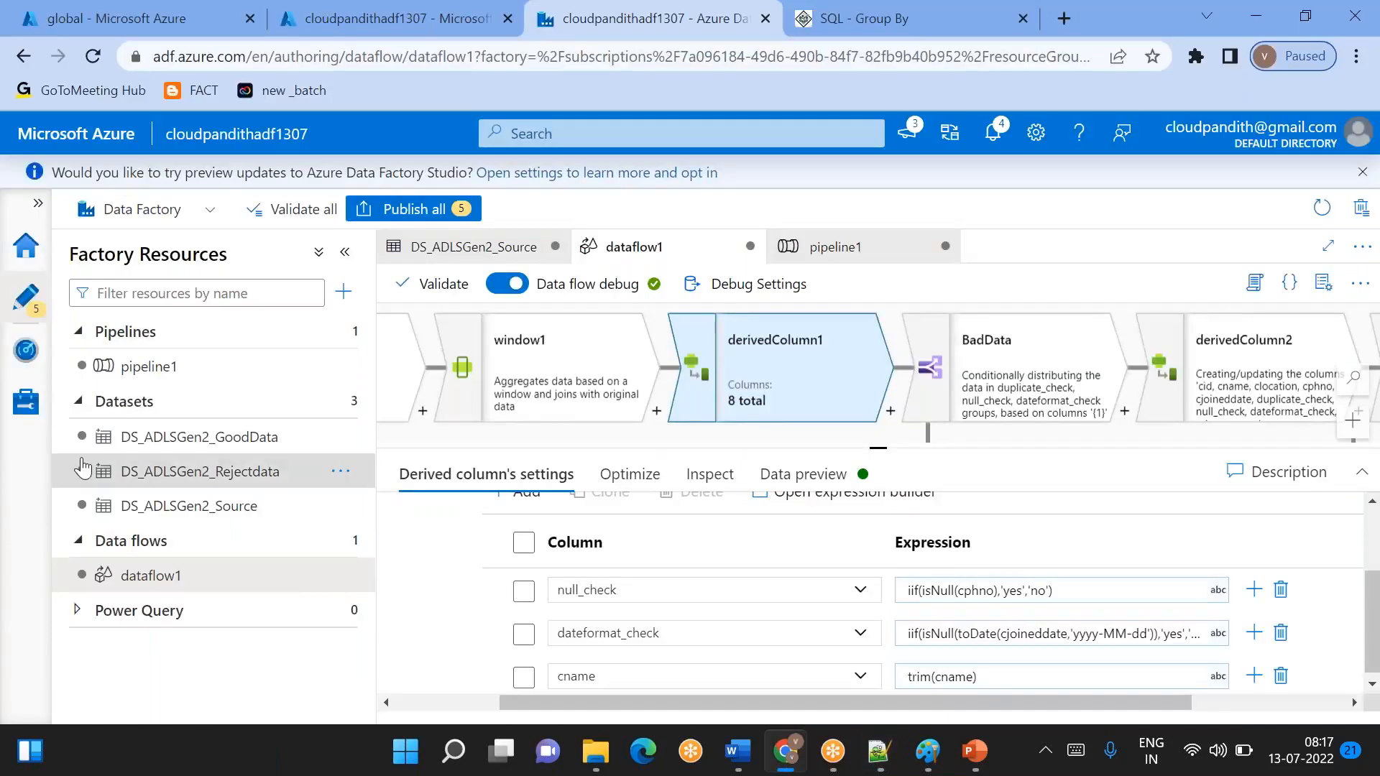
pyautogui.click(31, 419)
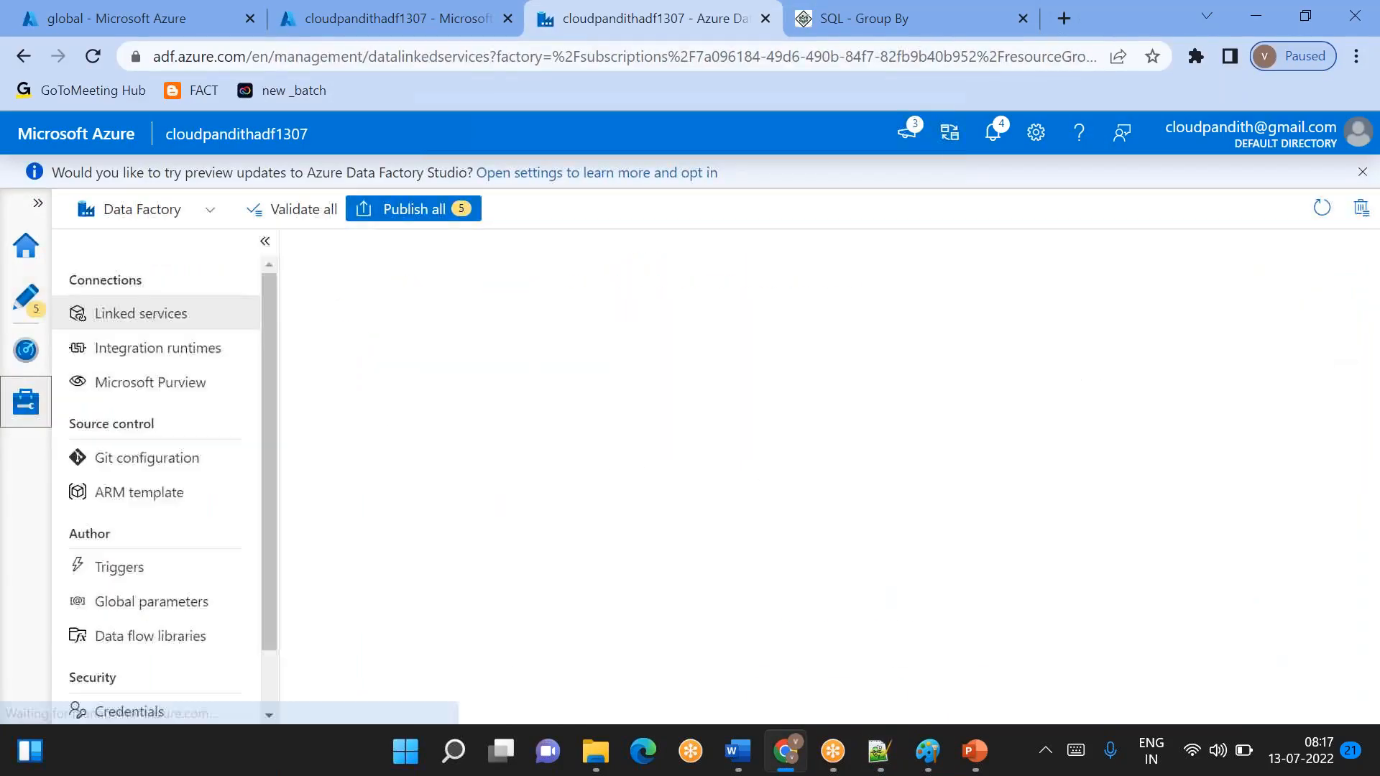
pyautogui.scroll(-1, 201, 589)
pyautogui.click(200, 586)
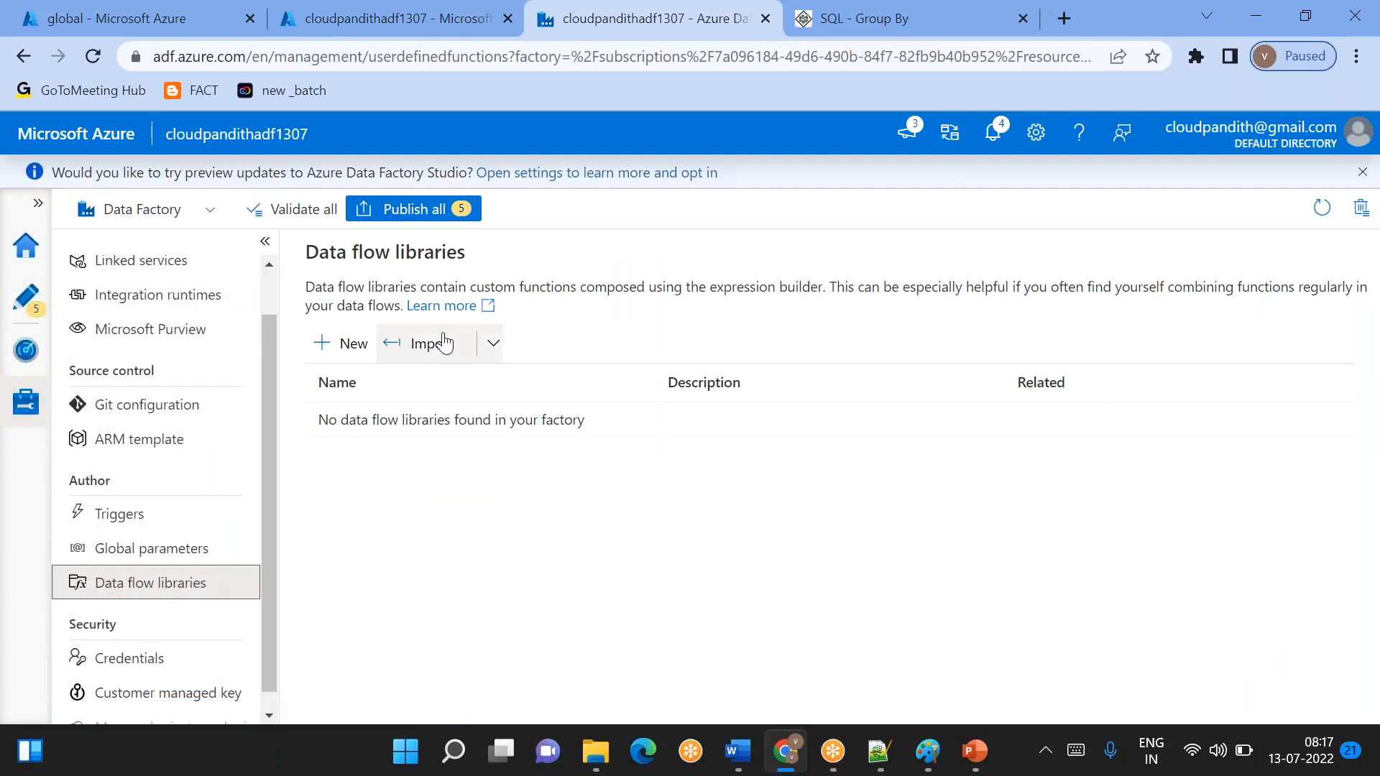
pyautogui.click(329, 347)
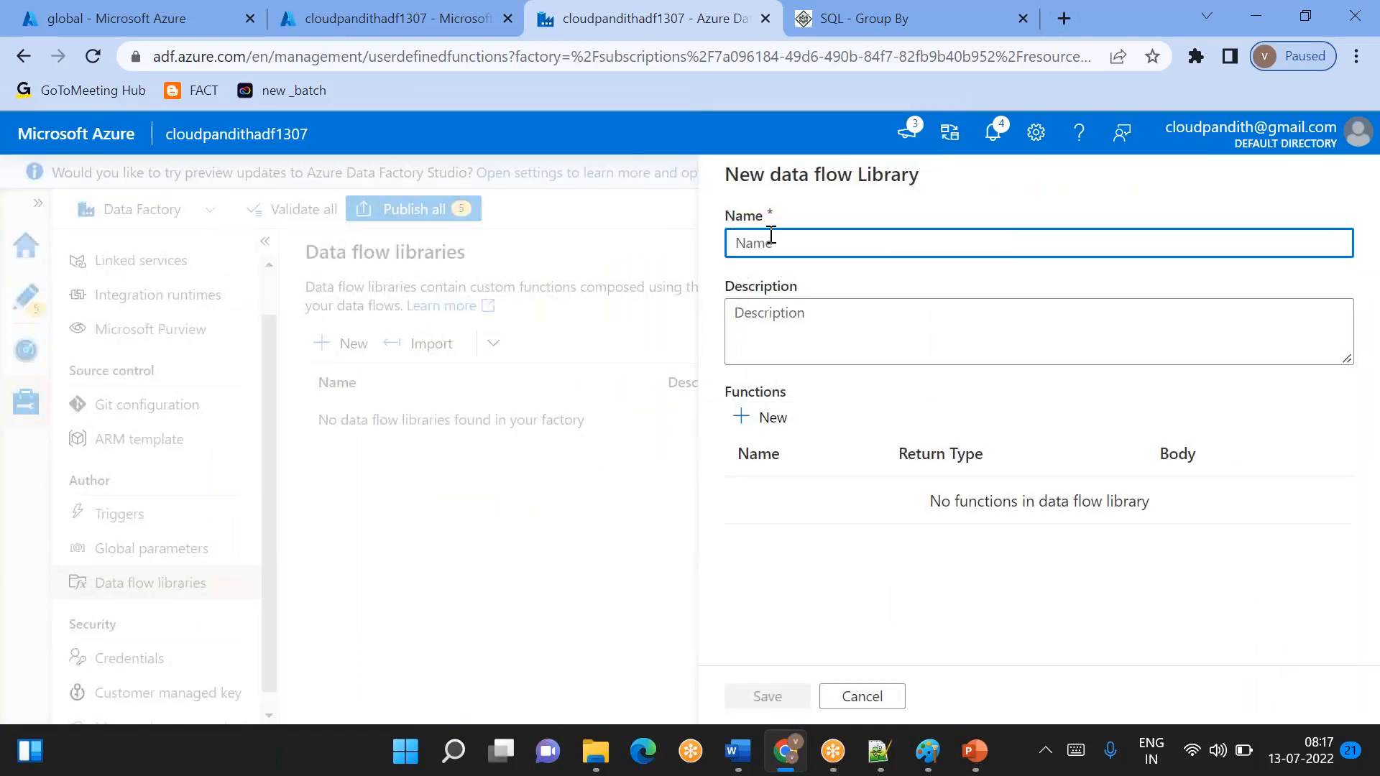
# - Examine the name, arguments and body fields for a new data flow function and cancel the form
pyautogui.click(763, 419)
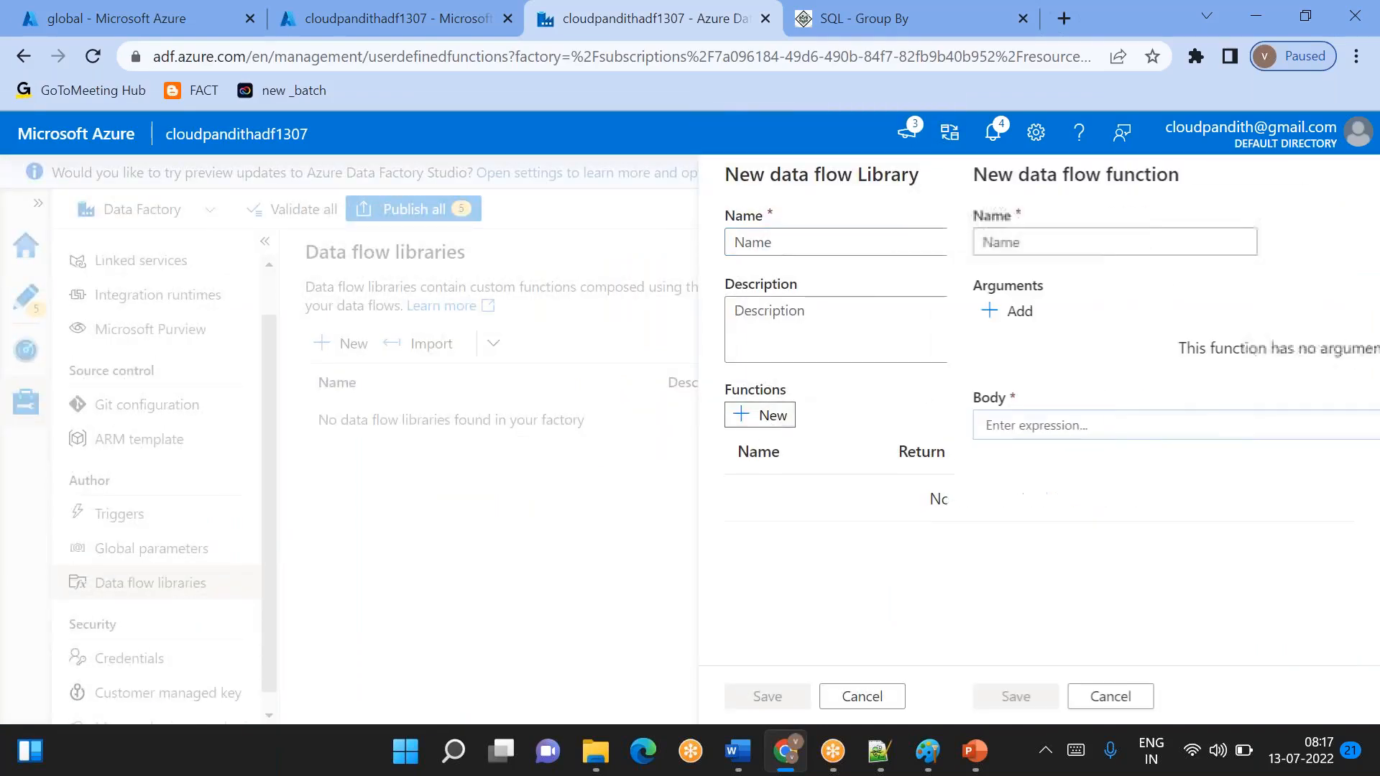
pyautogui.click(805, 435)
pyautogui.click(770, 237)
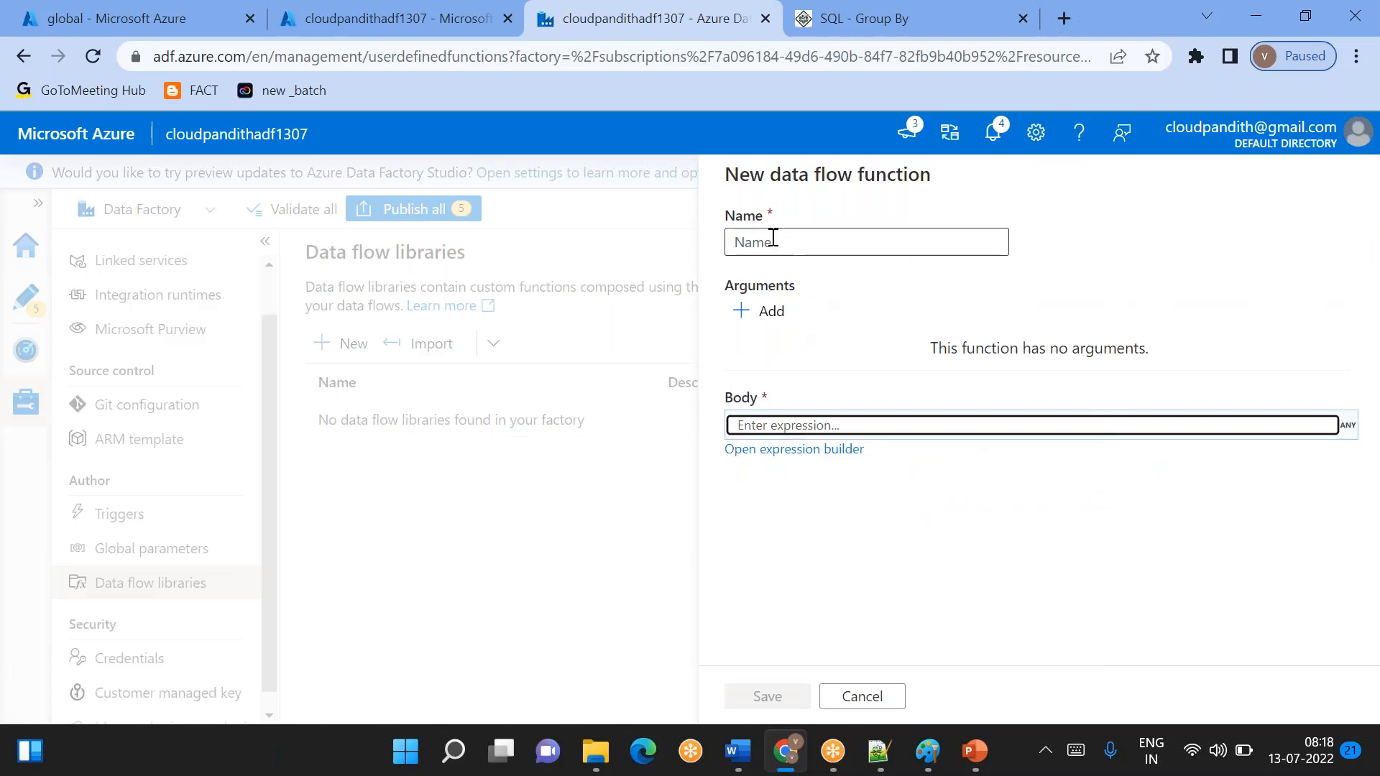
pyautogui.click(773, 424)
pyautogui.click(884, 700)
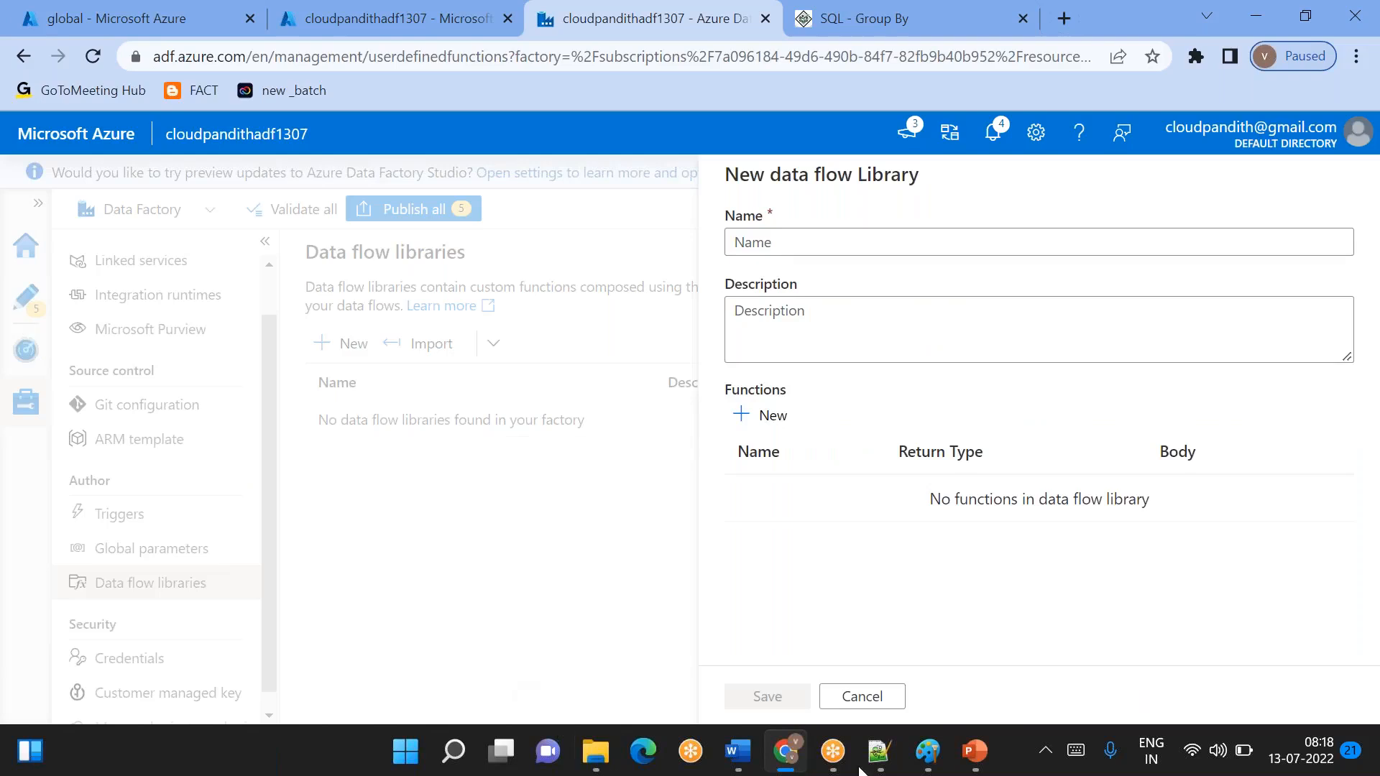
# - Cancel the new data flow library and return to dataflow1 in the authoring area with its properties pane hidden
pyautogui.click(850, 697)
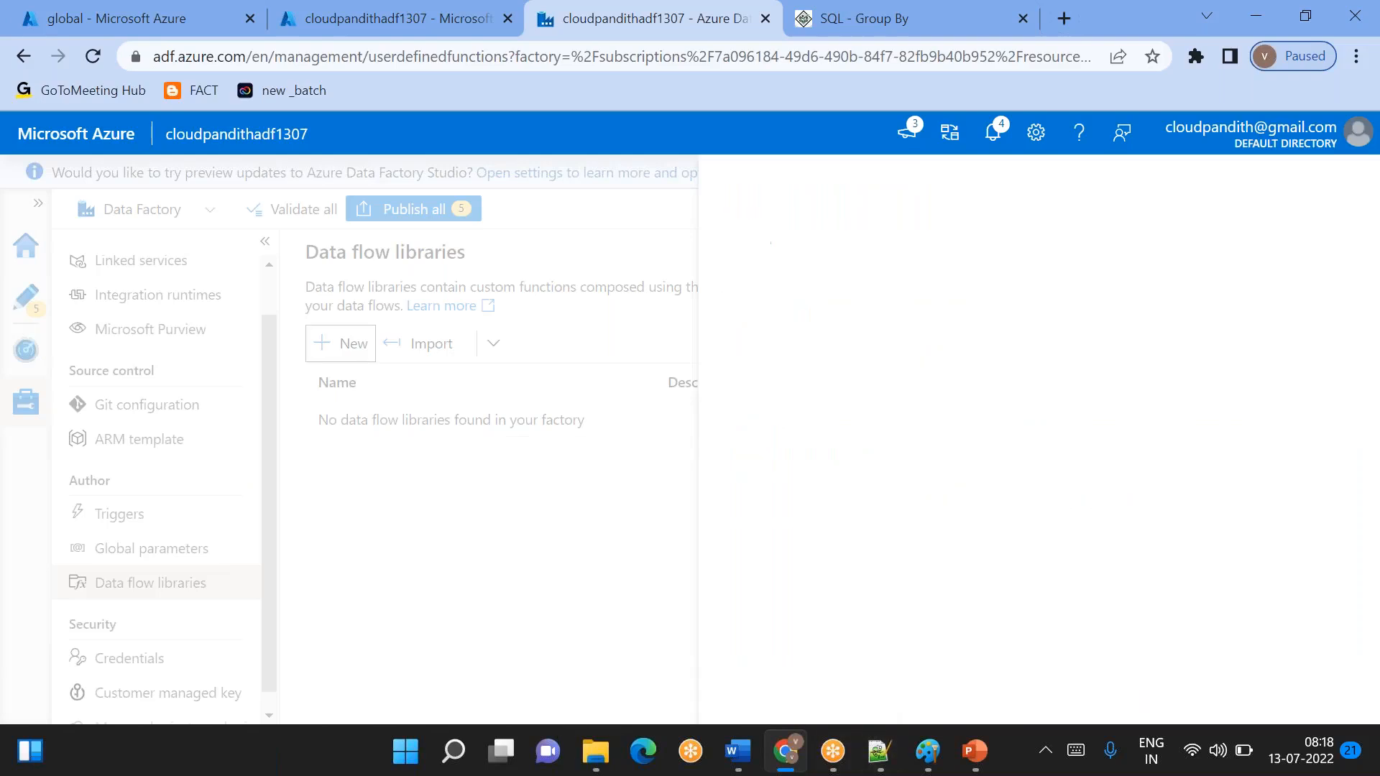
pyautogui.click(25, 297)
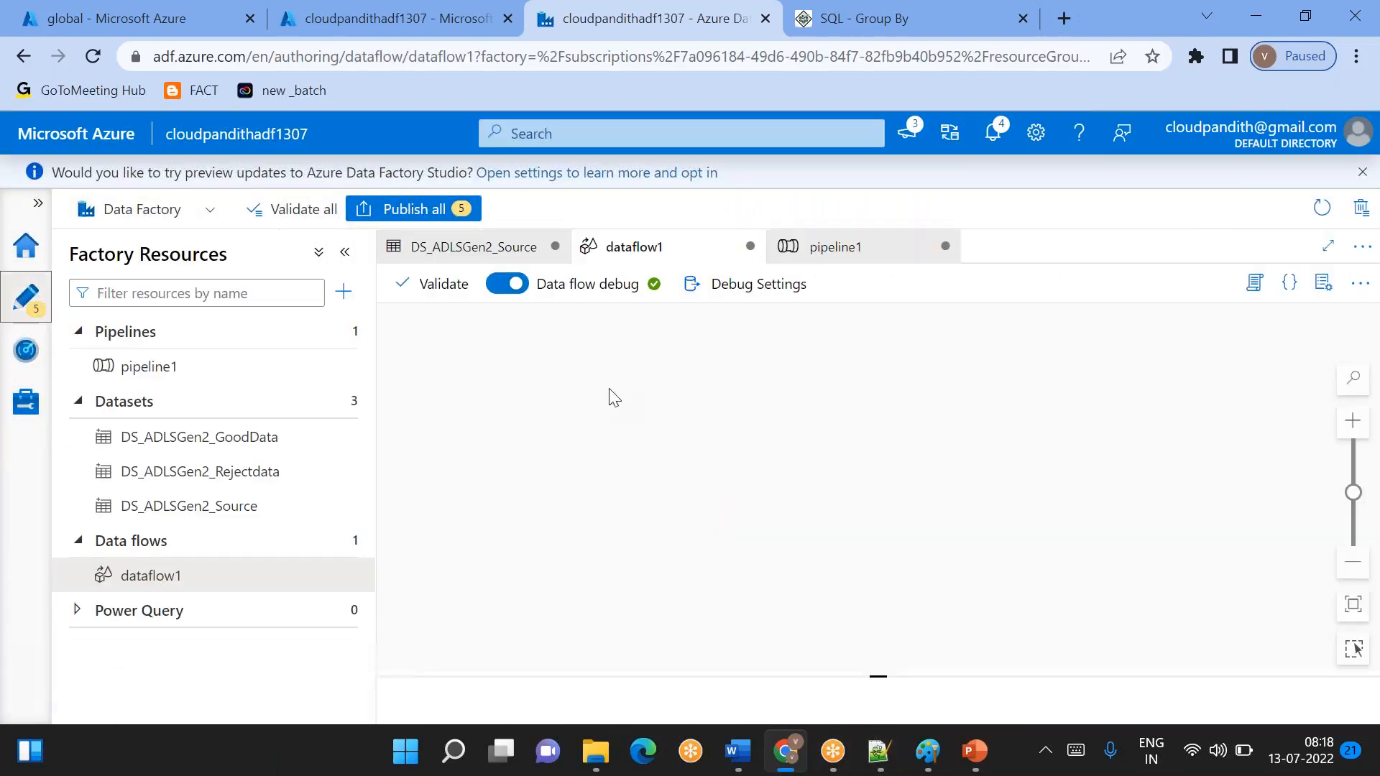
pyautogui.click(1323, 284)
pyautogui.moveTo(795, 450); pyautogui.dragTo(631, 453)
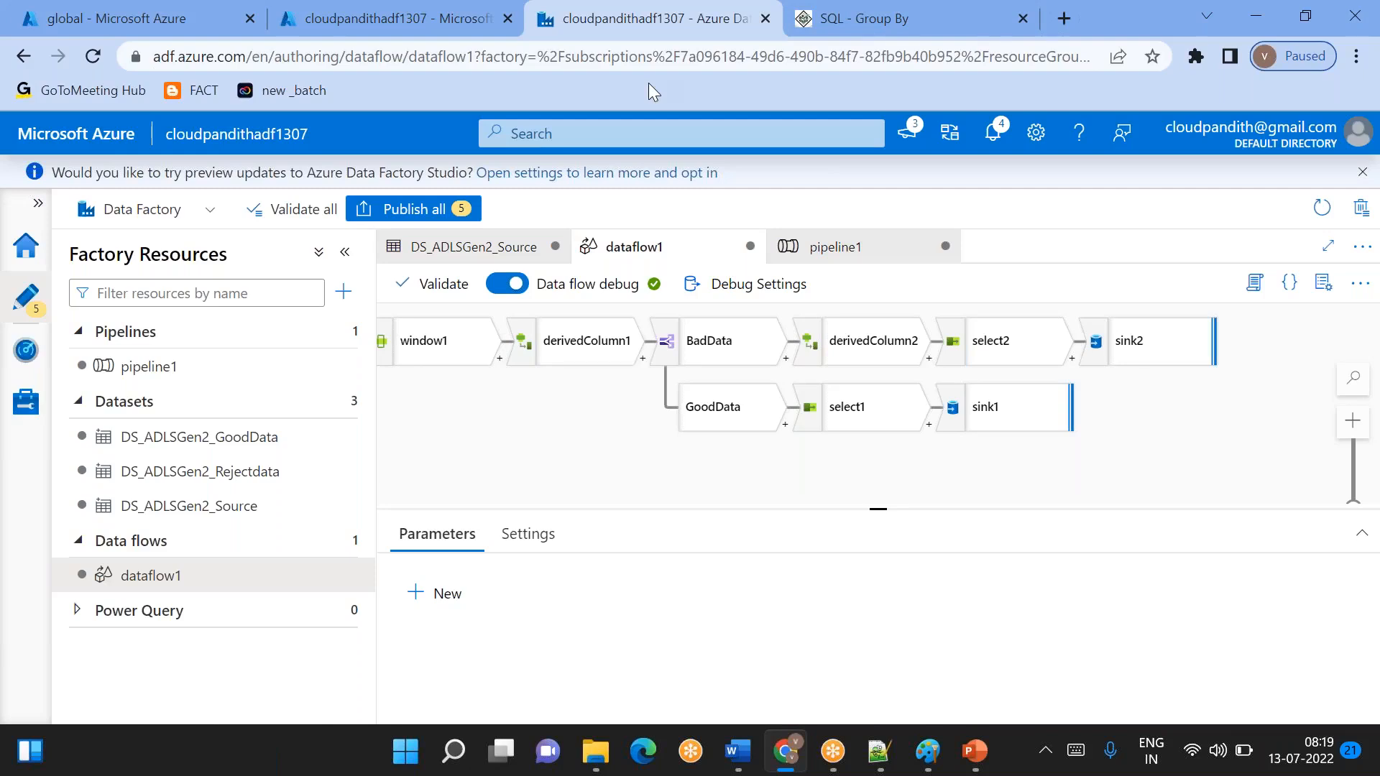
pyautogui.click(951, 35)
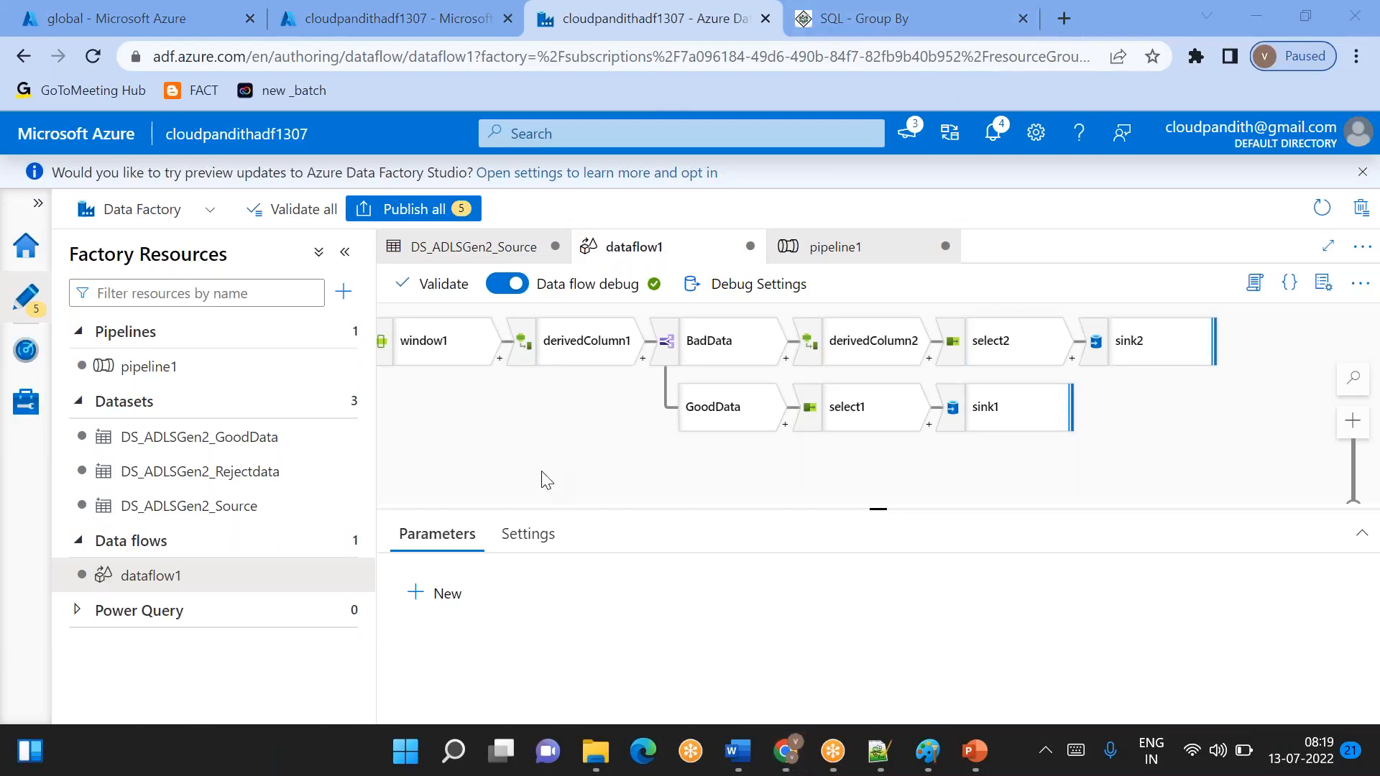
pyautogui.moveTo(540, 479); pyautogui.dragTo(678, 477)
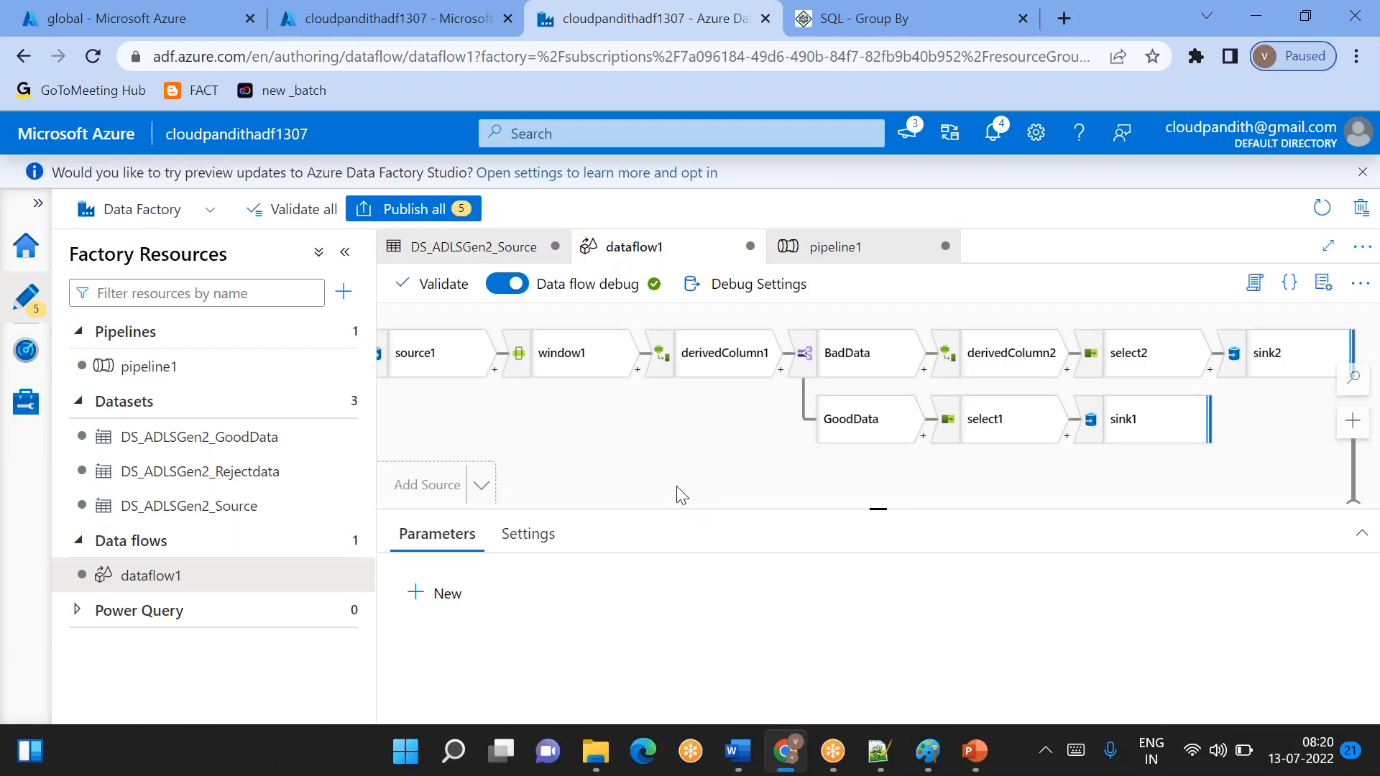
# - Open pipeline1 and set its Data flow1 activity to run dataflow1
pyautogui.click(182, 372)
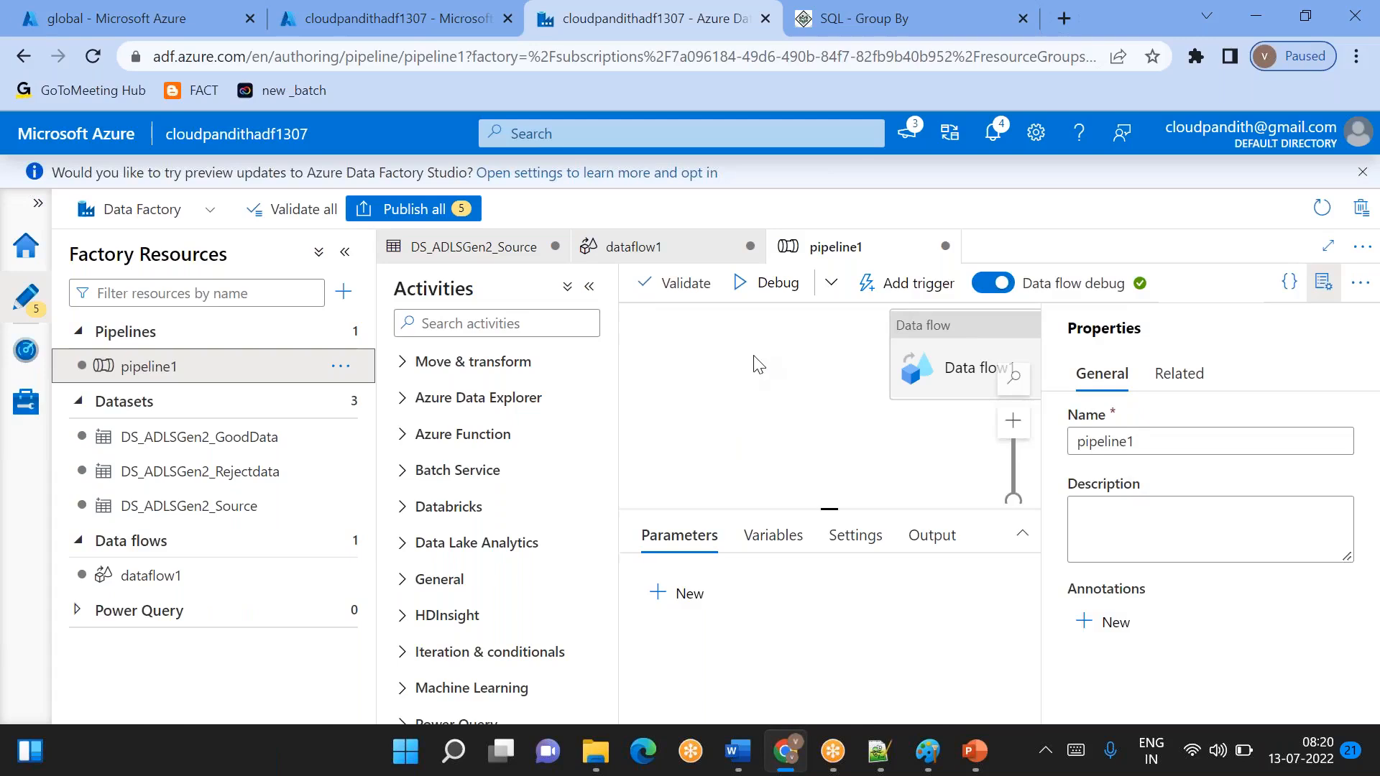
pyautogui.click(938, 351)
pyautogui.click(1324, 283)
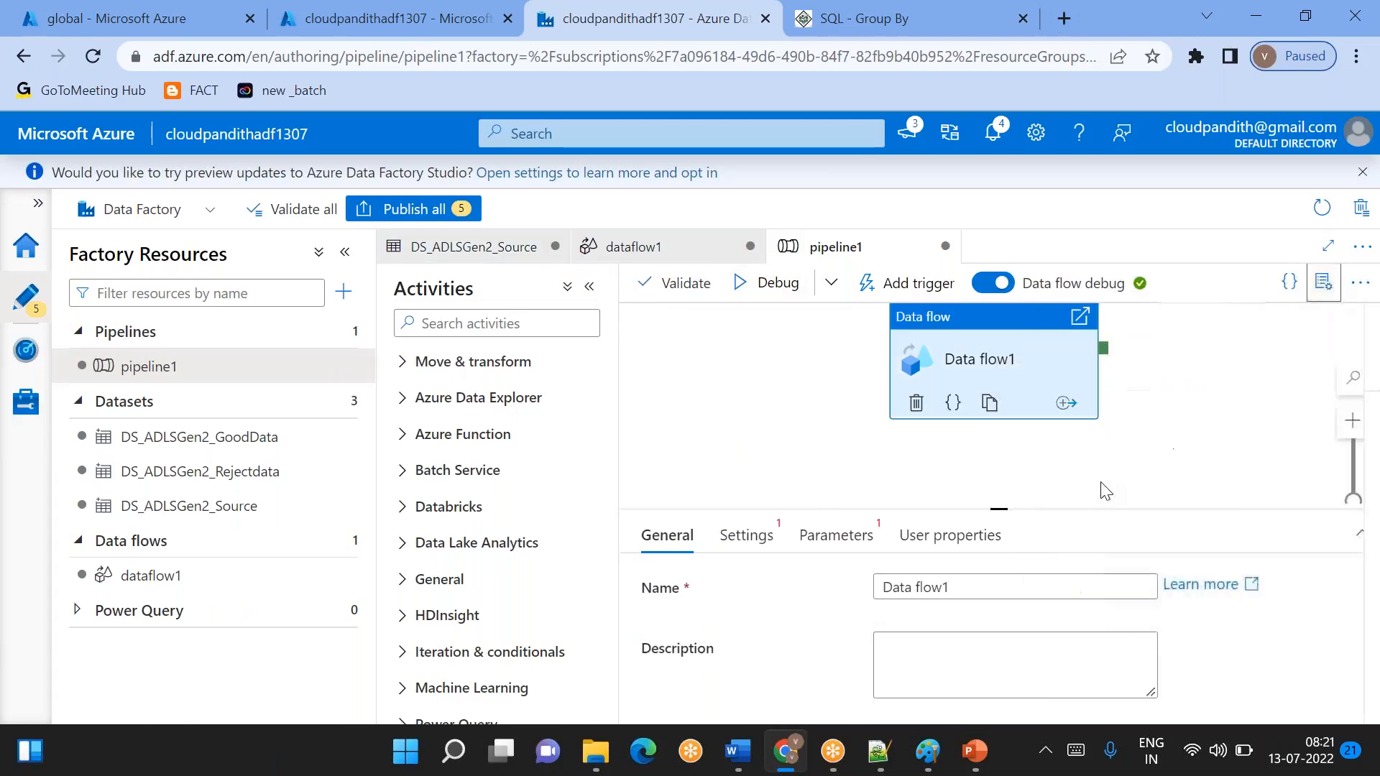
pyautogui.moveTo(1011, 508); pyautogui.dragTo(1005, 406)
pyautogui.rightClick(1005, 406)
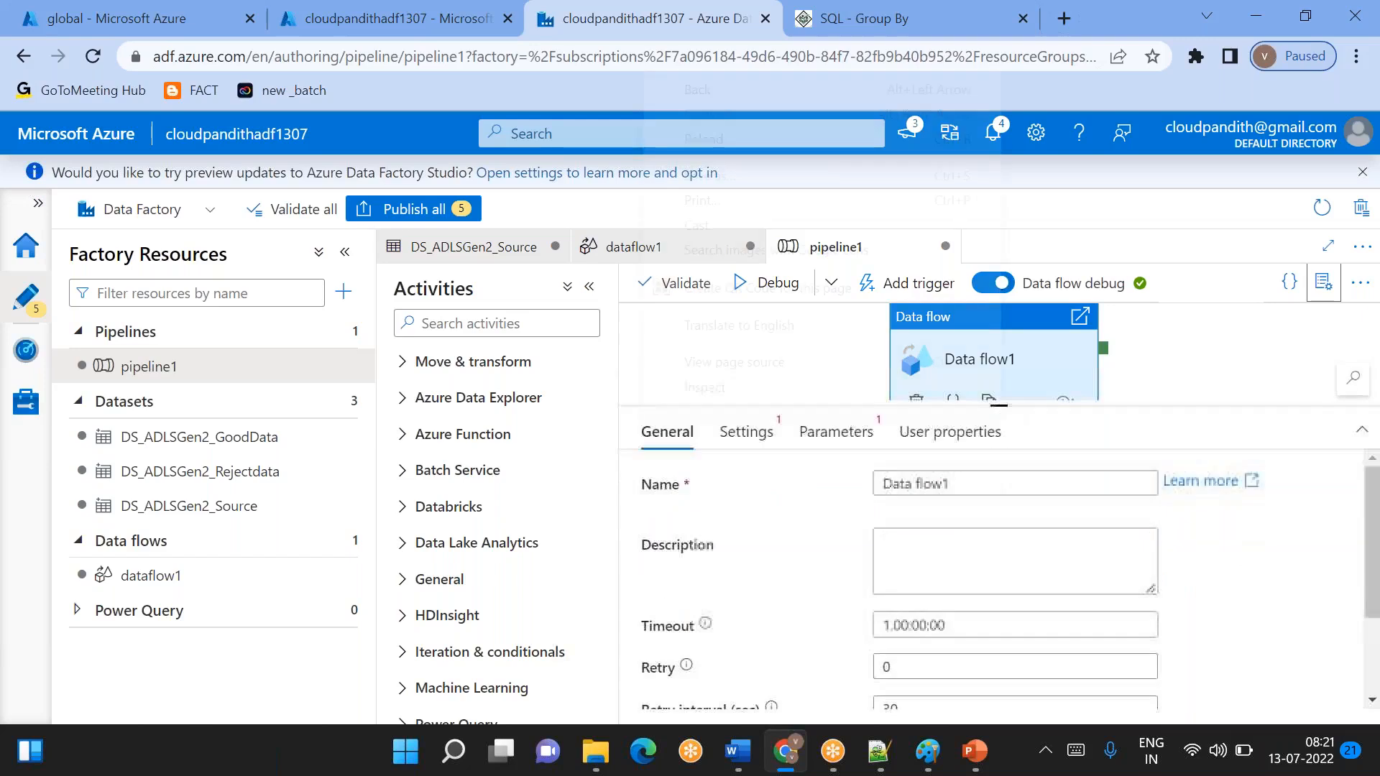
pyautogui.click(787, 436)
pyautogui.click(746, 431)
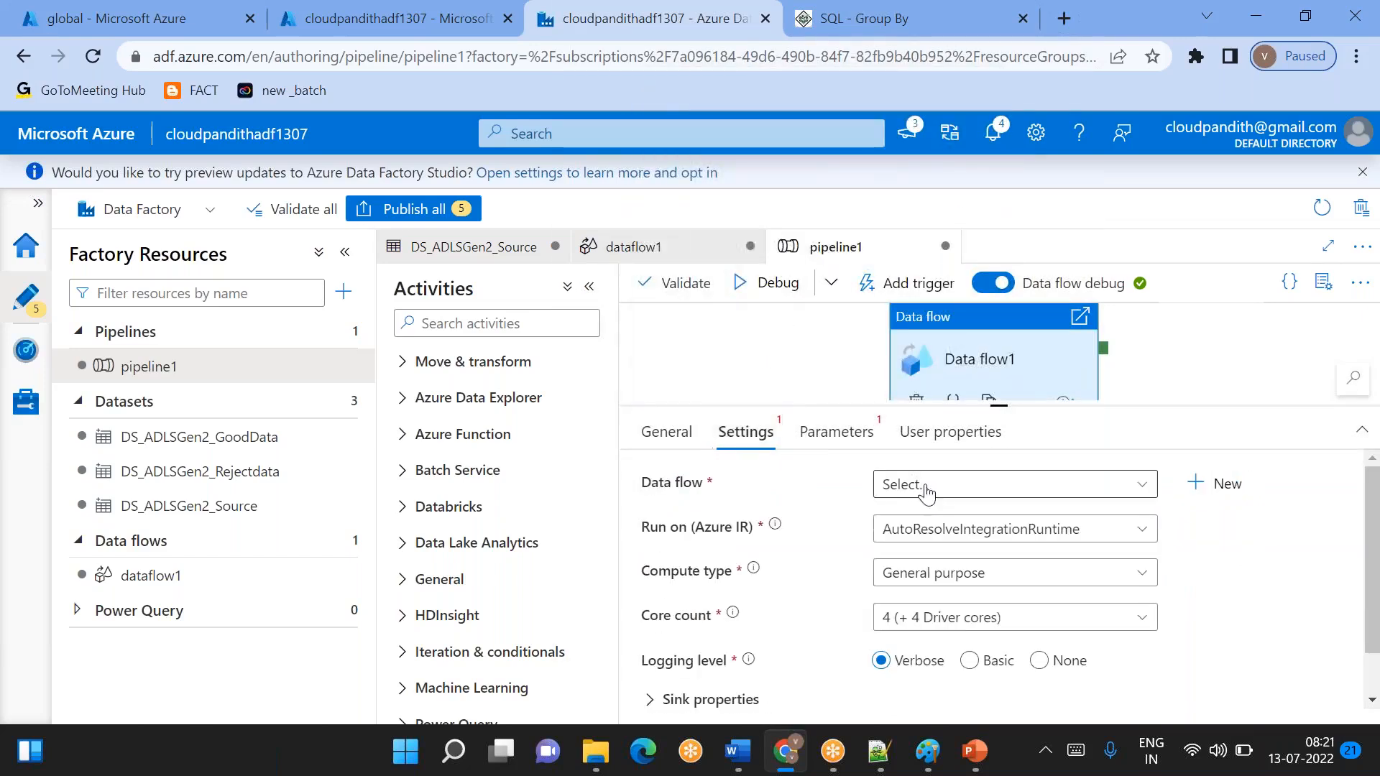
pyautogui.click(938, 487)
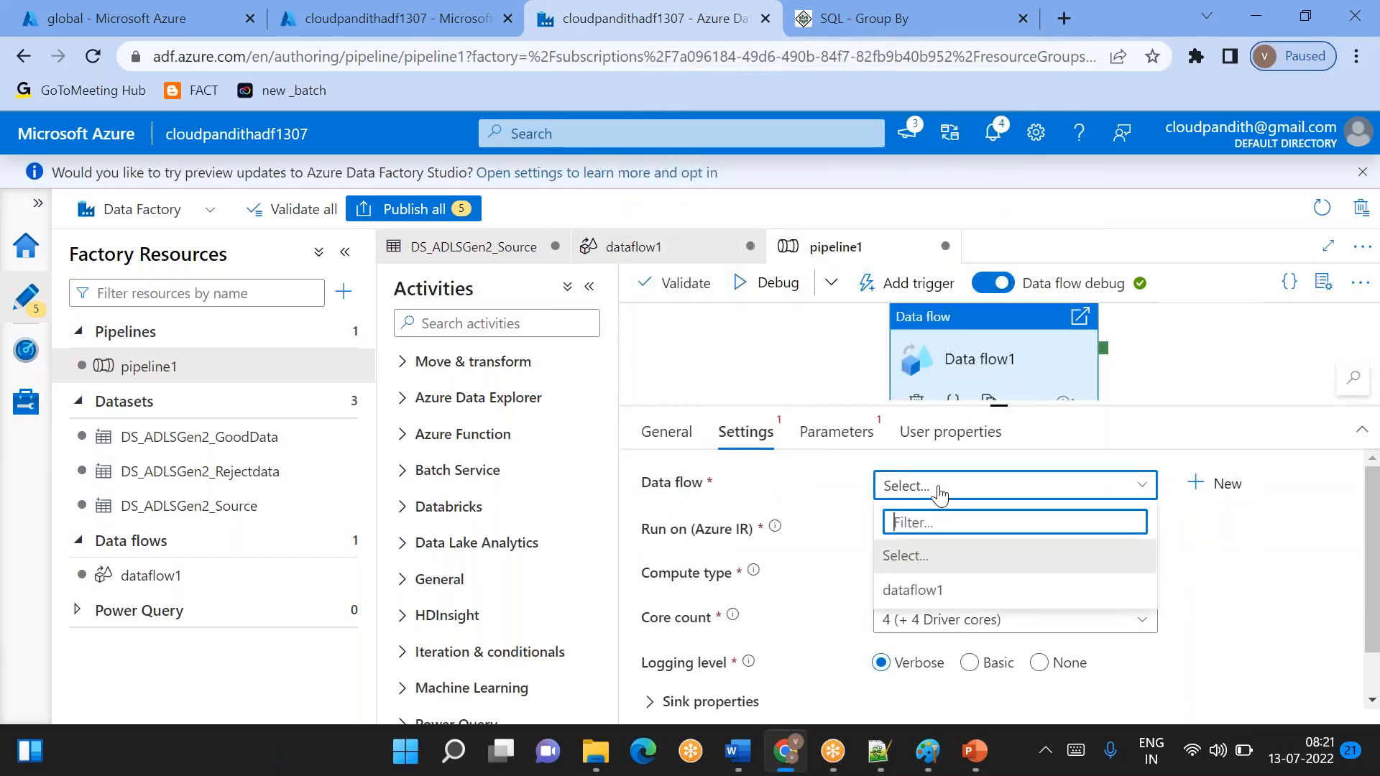
pyautogui.click(914, 591)
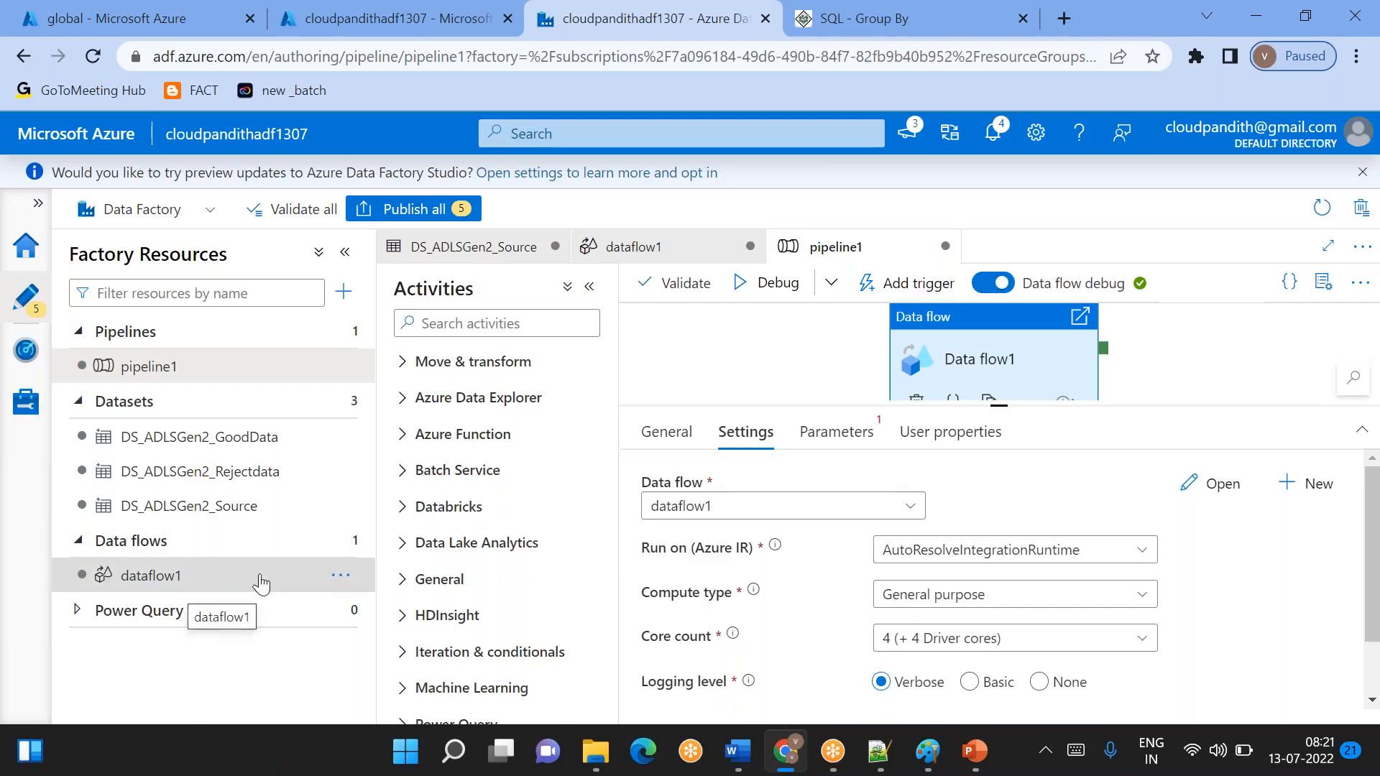
# - Run pipeline1 in debug mode, refresh the run output and open the Data flow1 run details
pyautogui.click(766, 288)
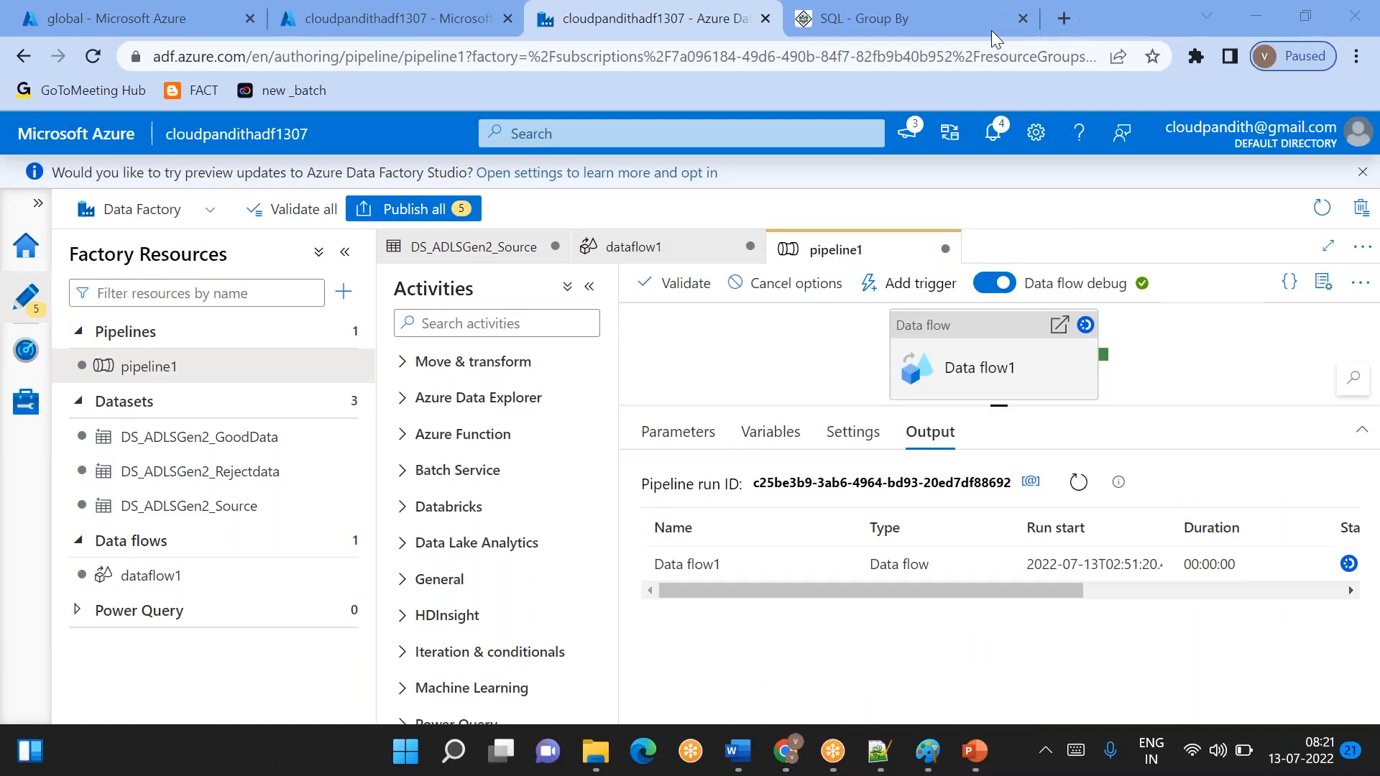
pyautogui.click(1080, 483)
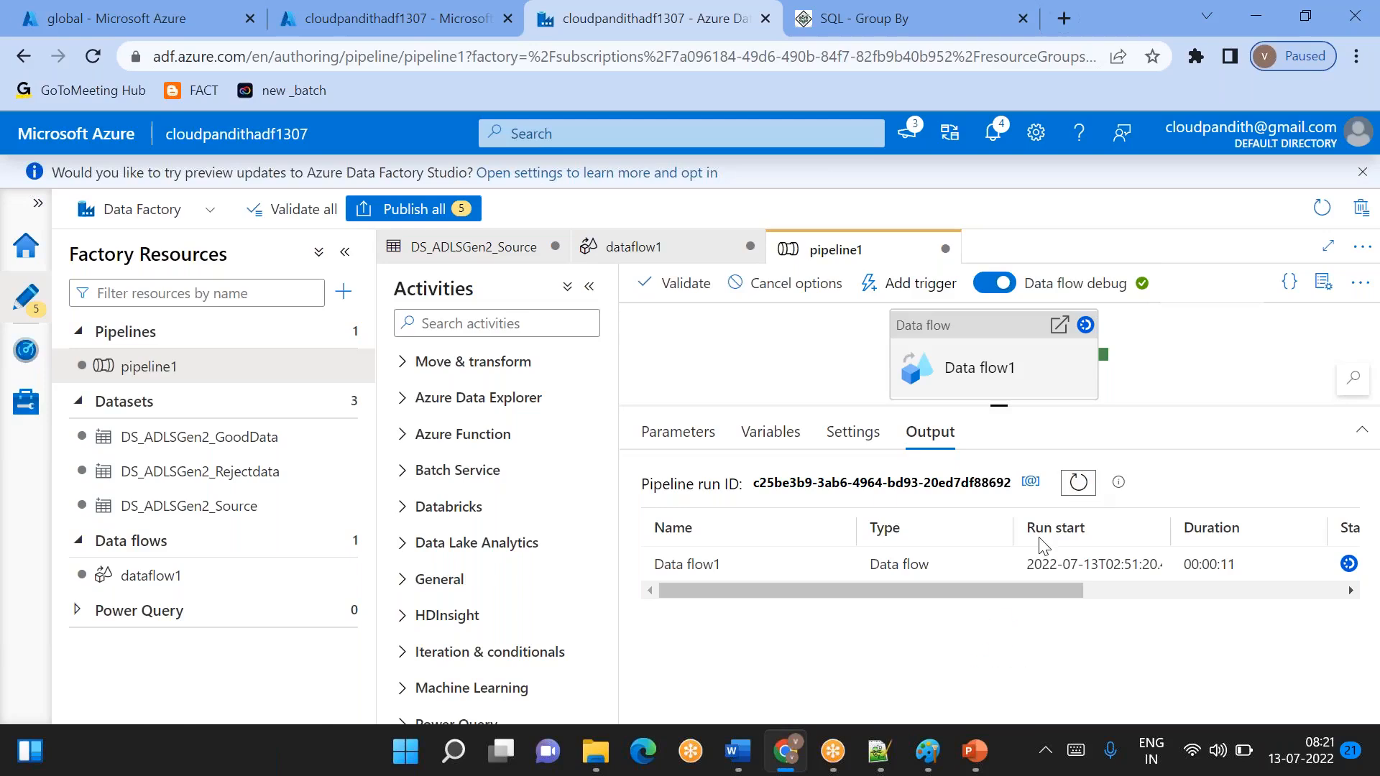
pyautogui.moveTo(970, 590); pyautogui.dragTo(912, 604)
pyautogui.click(840, 565)
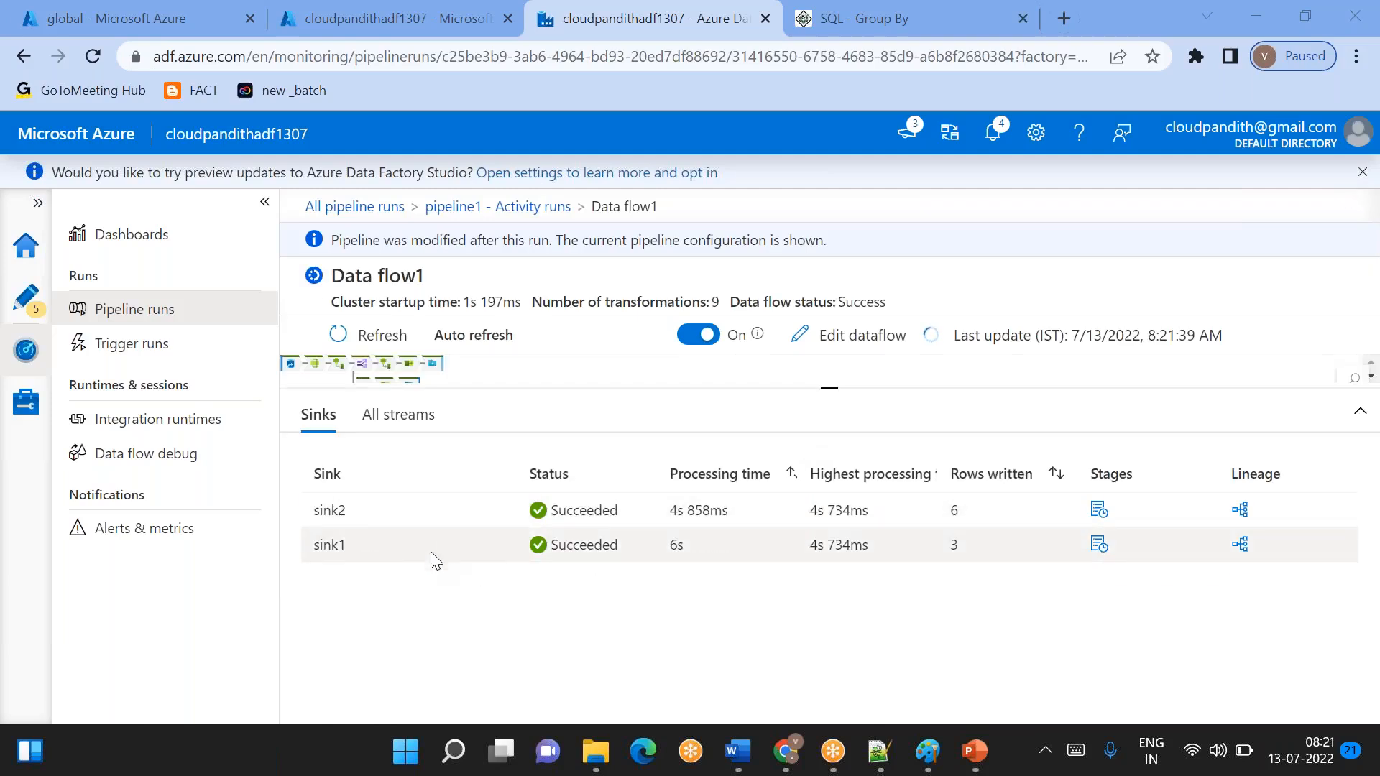
# - Review the status of all streams in the Data flow1 run and examine the sink1 diagnostics
pyautogui.click(391, 415)
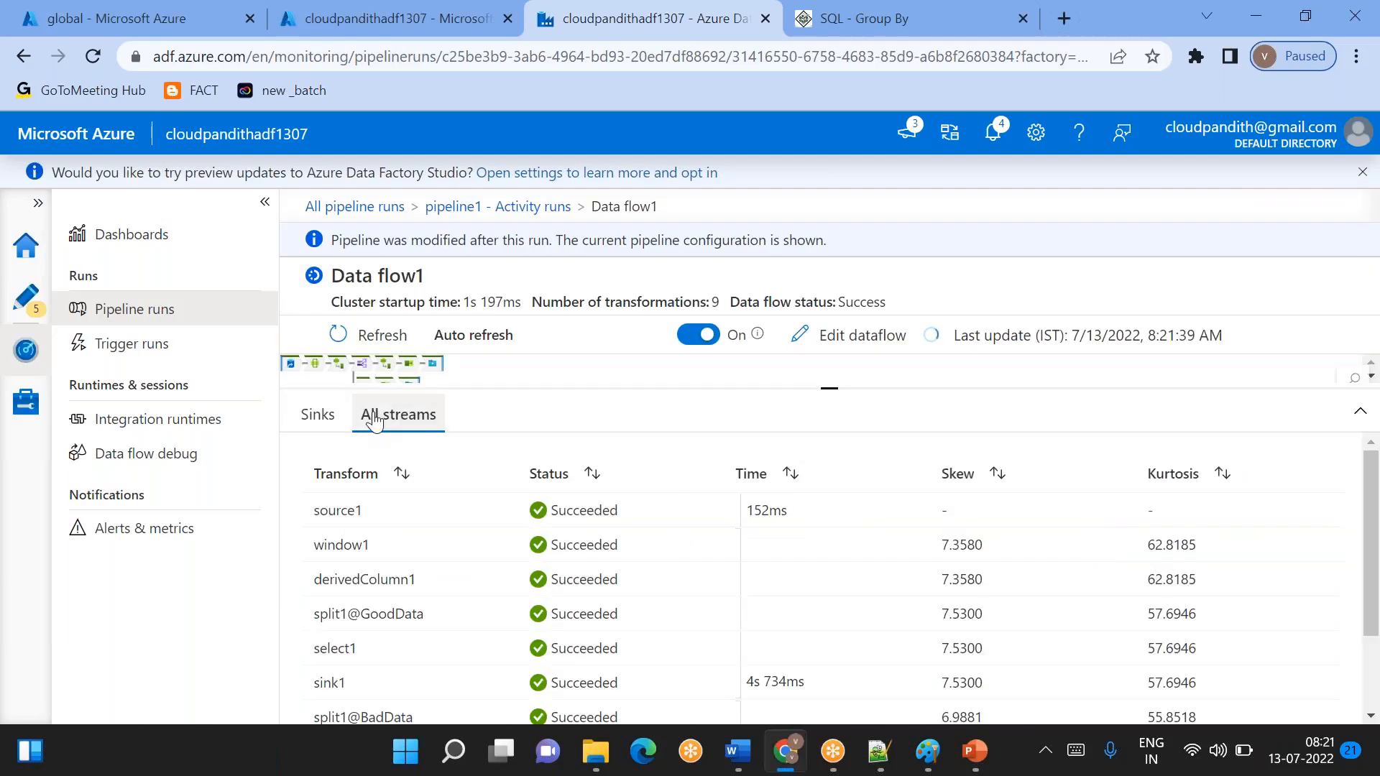
pyautogui.scroll(-1, 444, 595)
pyautogui.scroll(-3, 445, 595)
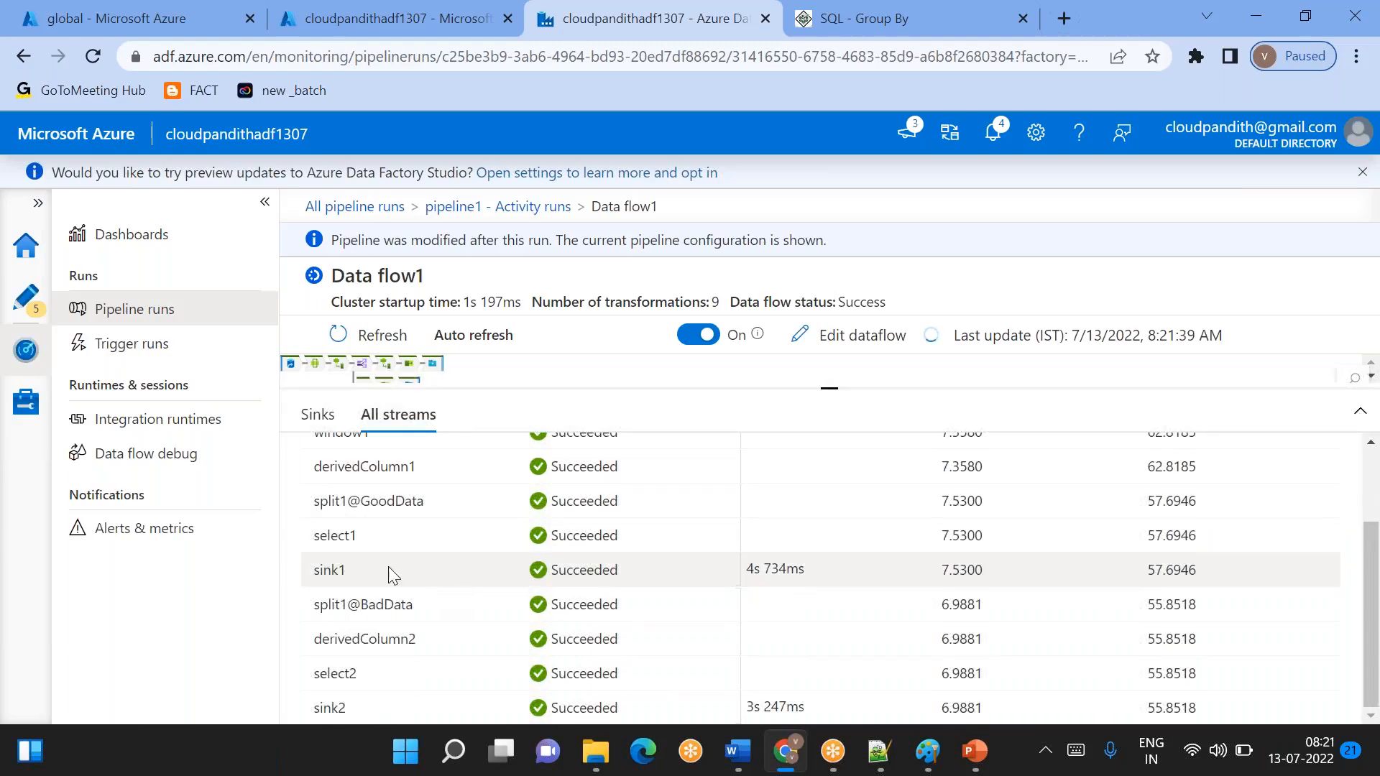
pyautogui.click(335, 572)
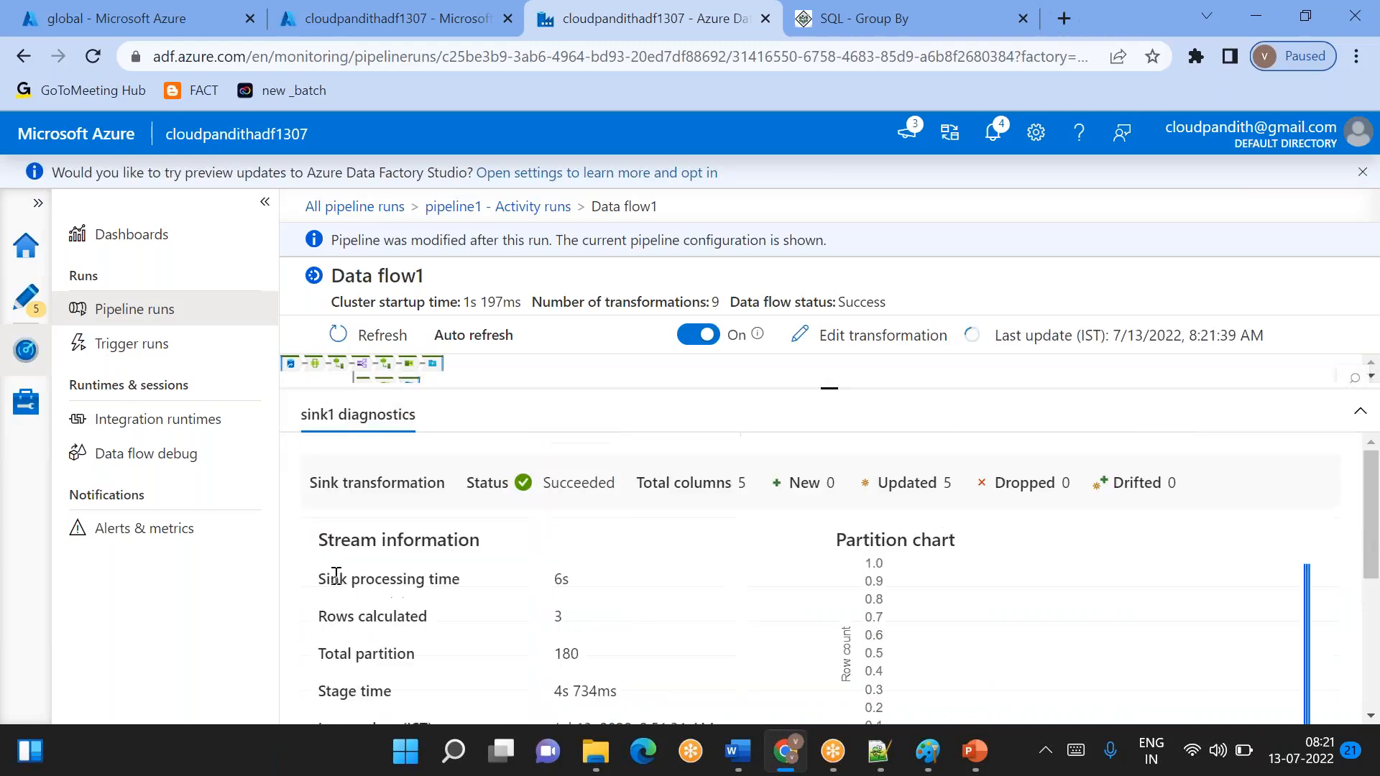
pyautogui.scroll(-4, 534, 570)
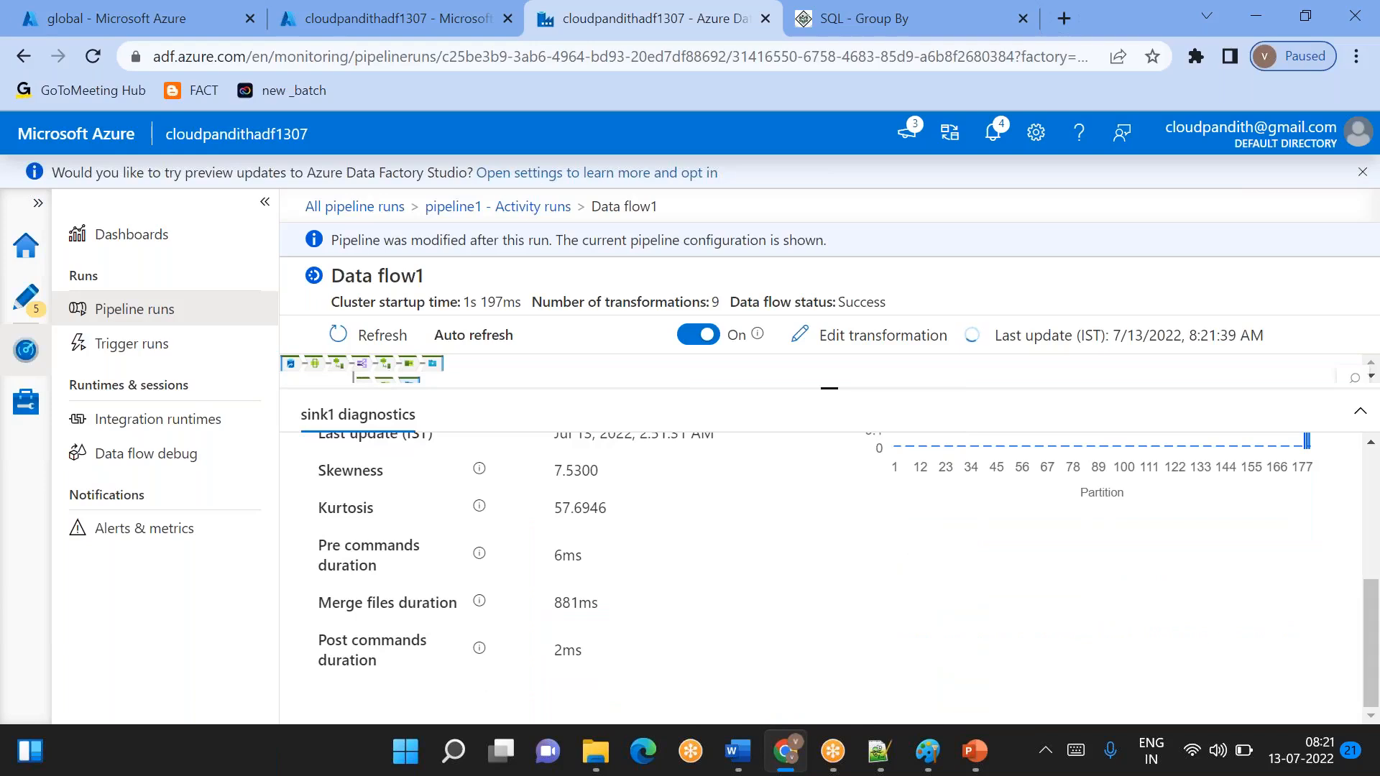
pyautogui.scroll(4, 826, 575)
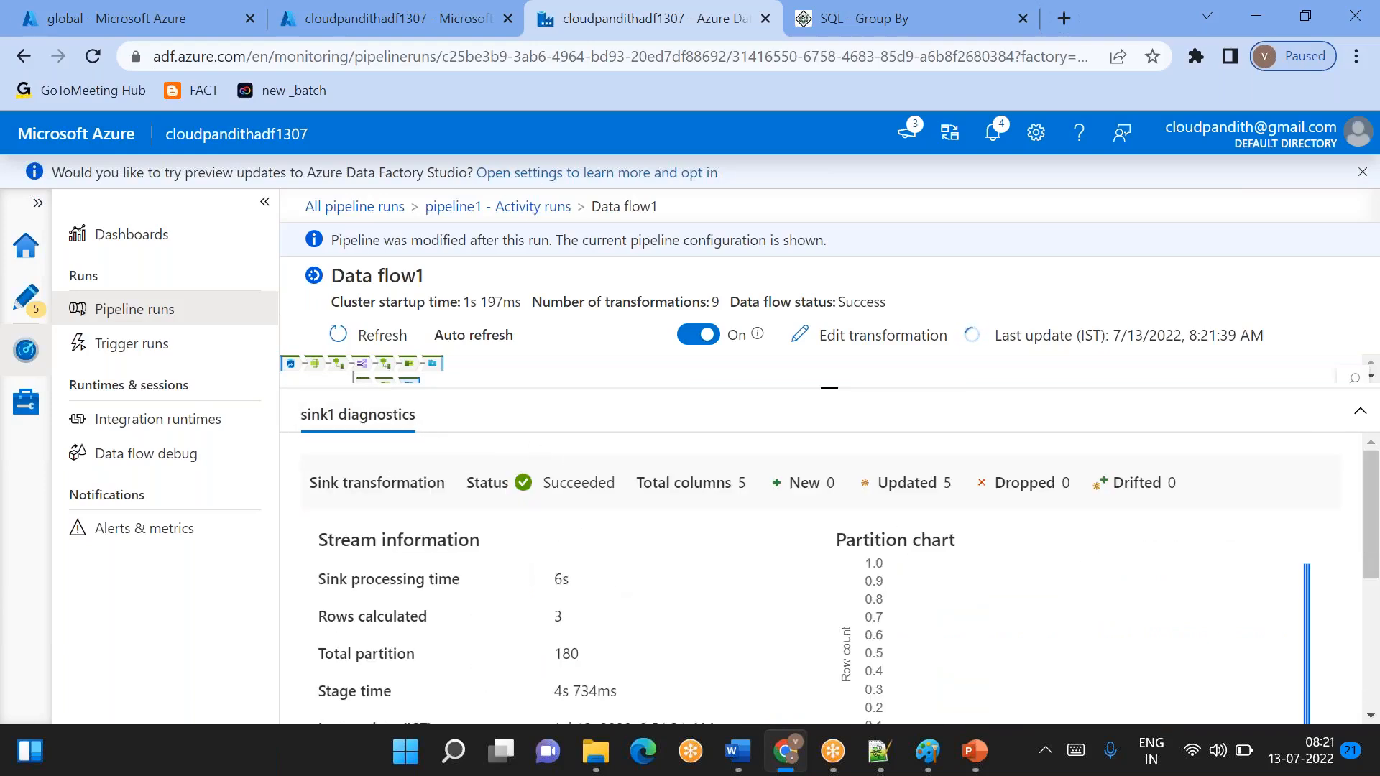
# - Check the status and duration in the pipeline1 activity runs and reopen the Data flow1 run details
pyautogui.click(539, 208)
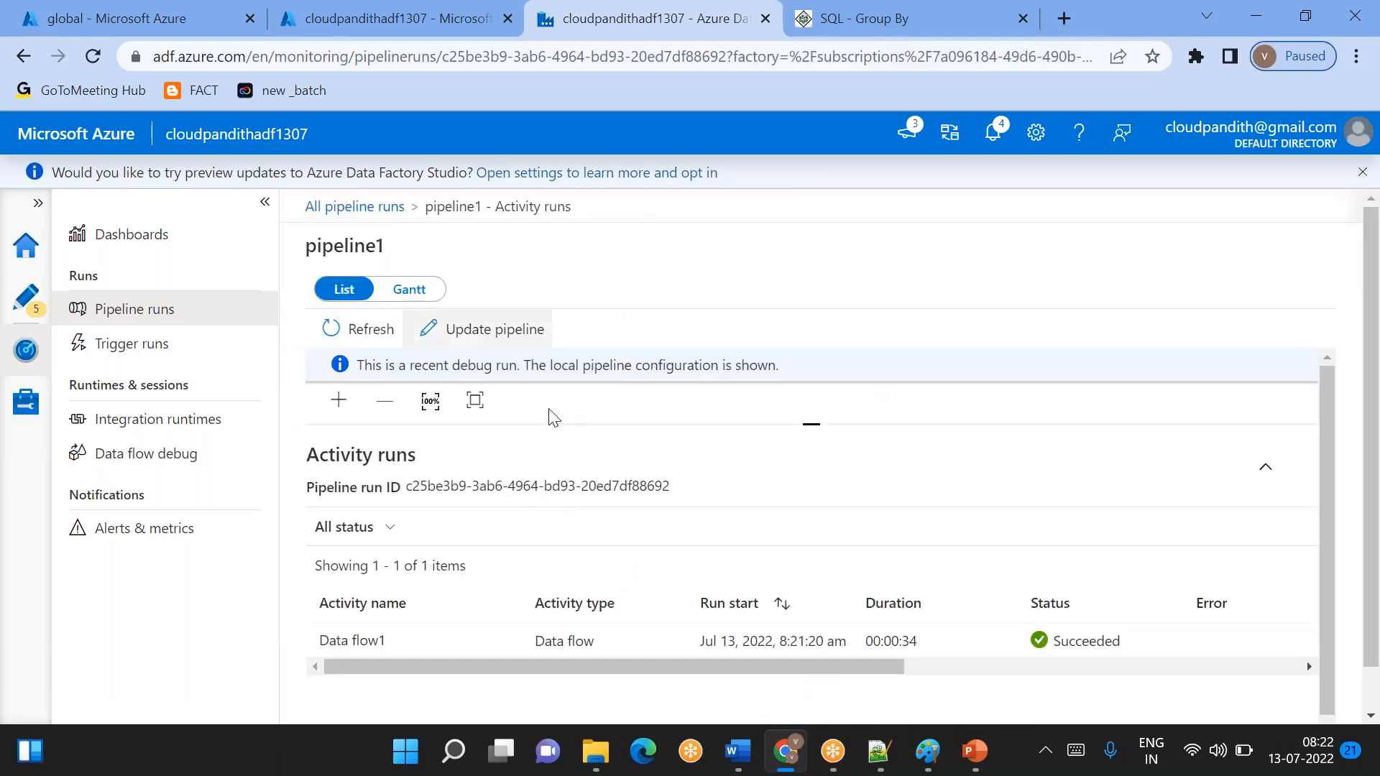
pyautogui.hscroll(10, 719, 640)
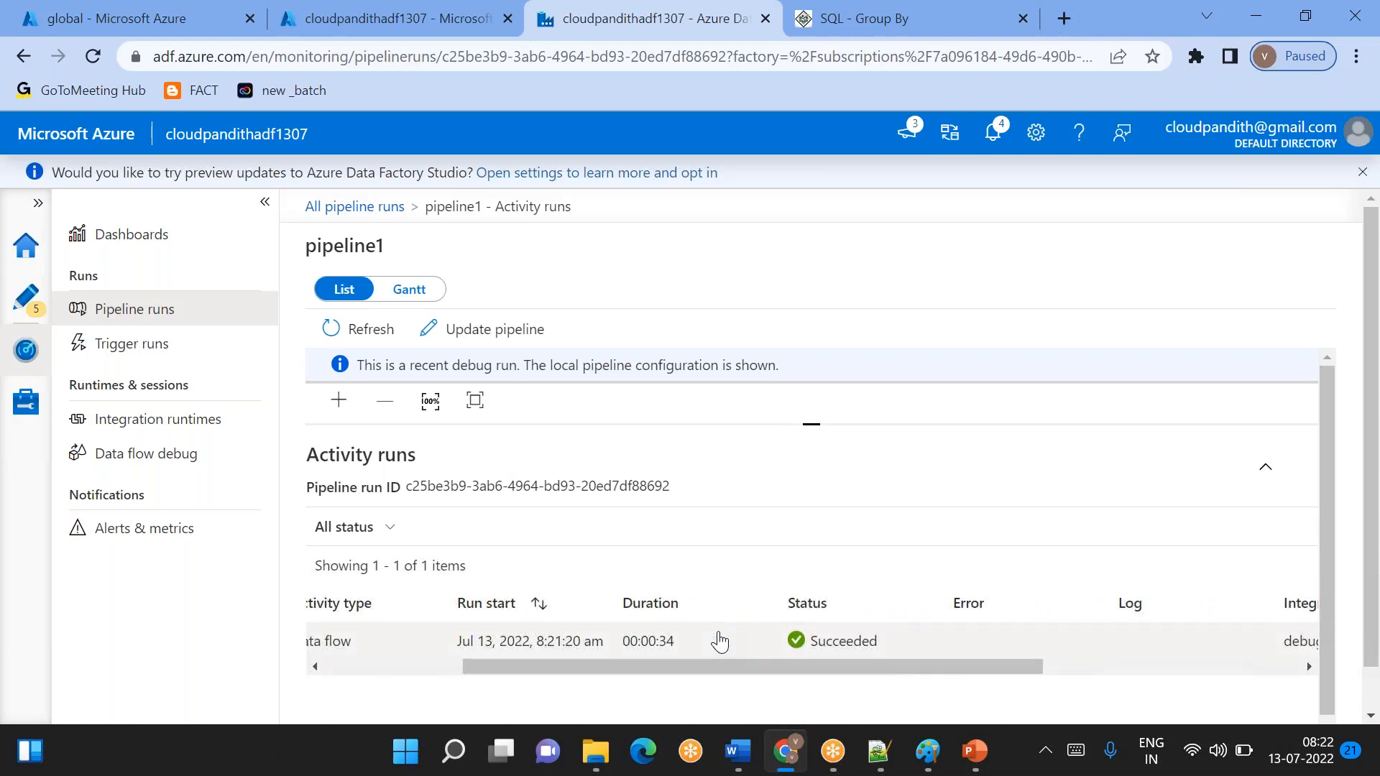
pyautogui.hscroll(-10, 719, 639)
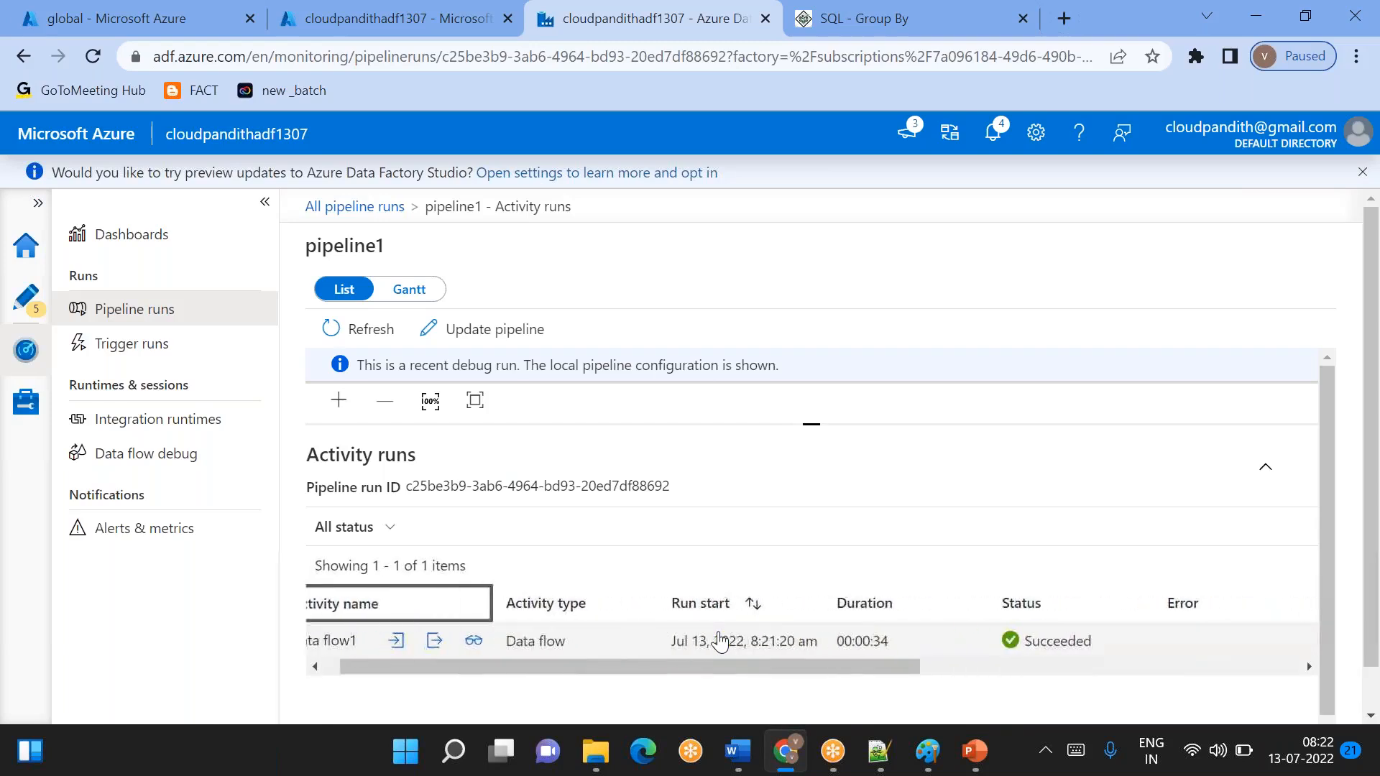
pyautogui.click(500, 642)
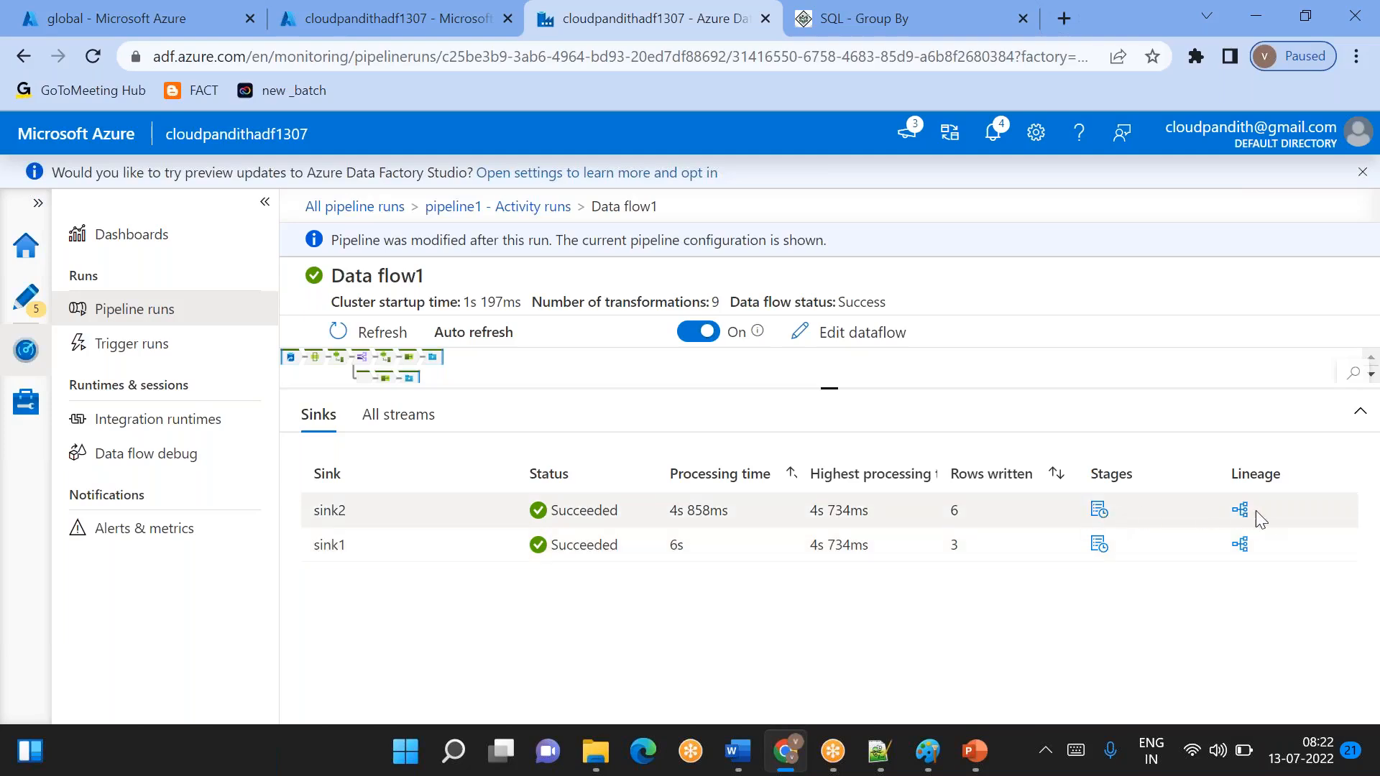
# - Examine the column lineage of sink2, expanding the Used, cname and cphno entries, and close it
pyautogui.click(1241, 511)
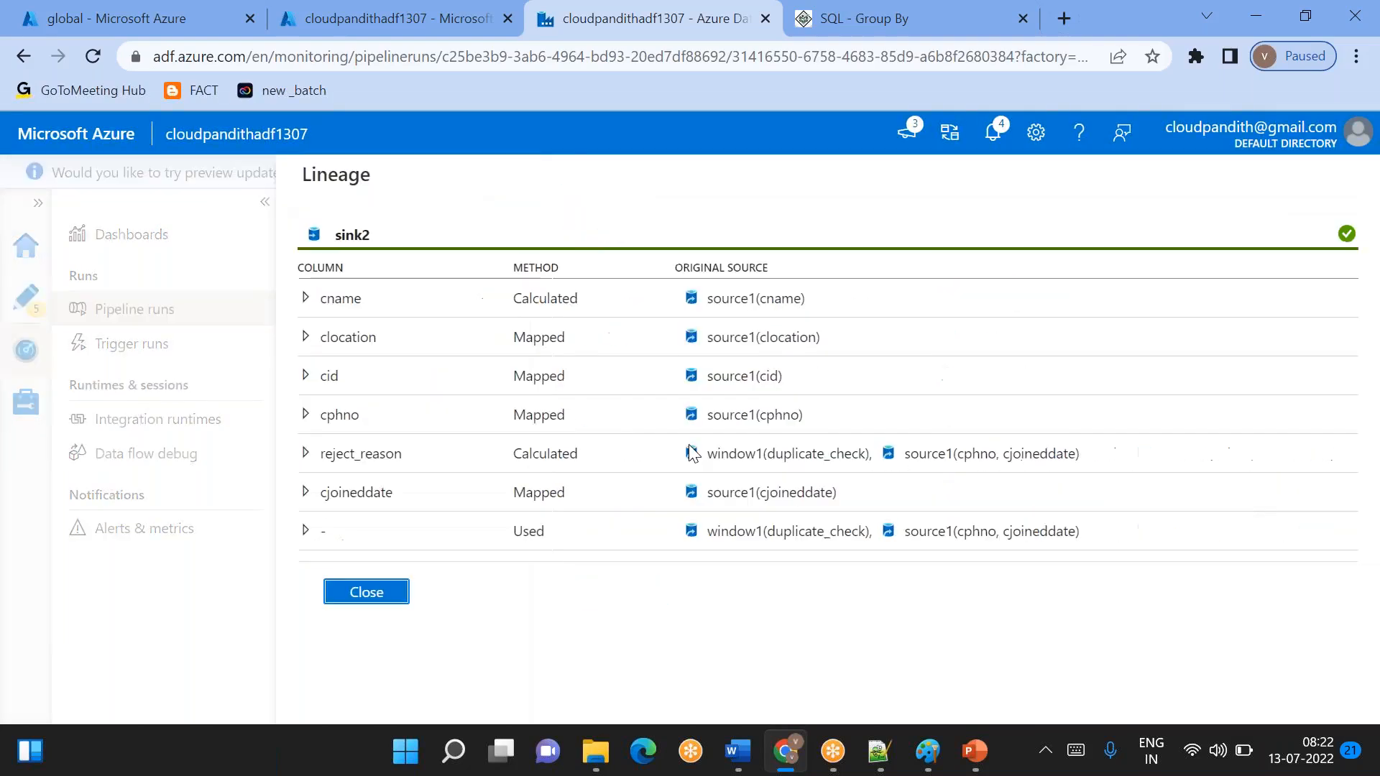
pyautogui.click(305, 531)
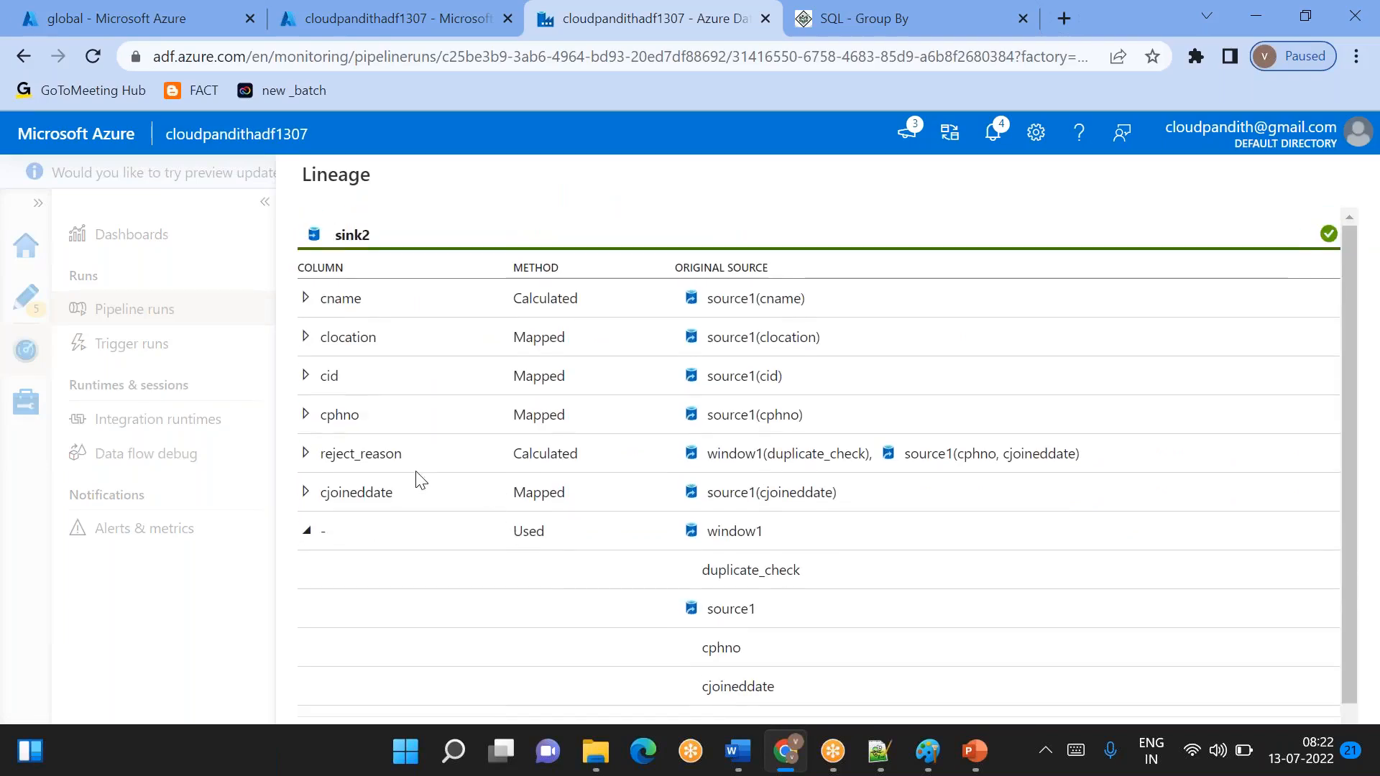
pyautogui.click(307, 299)
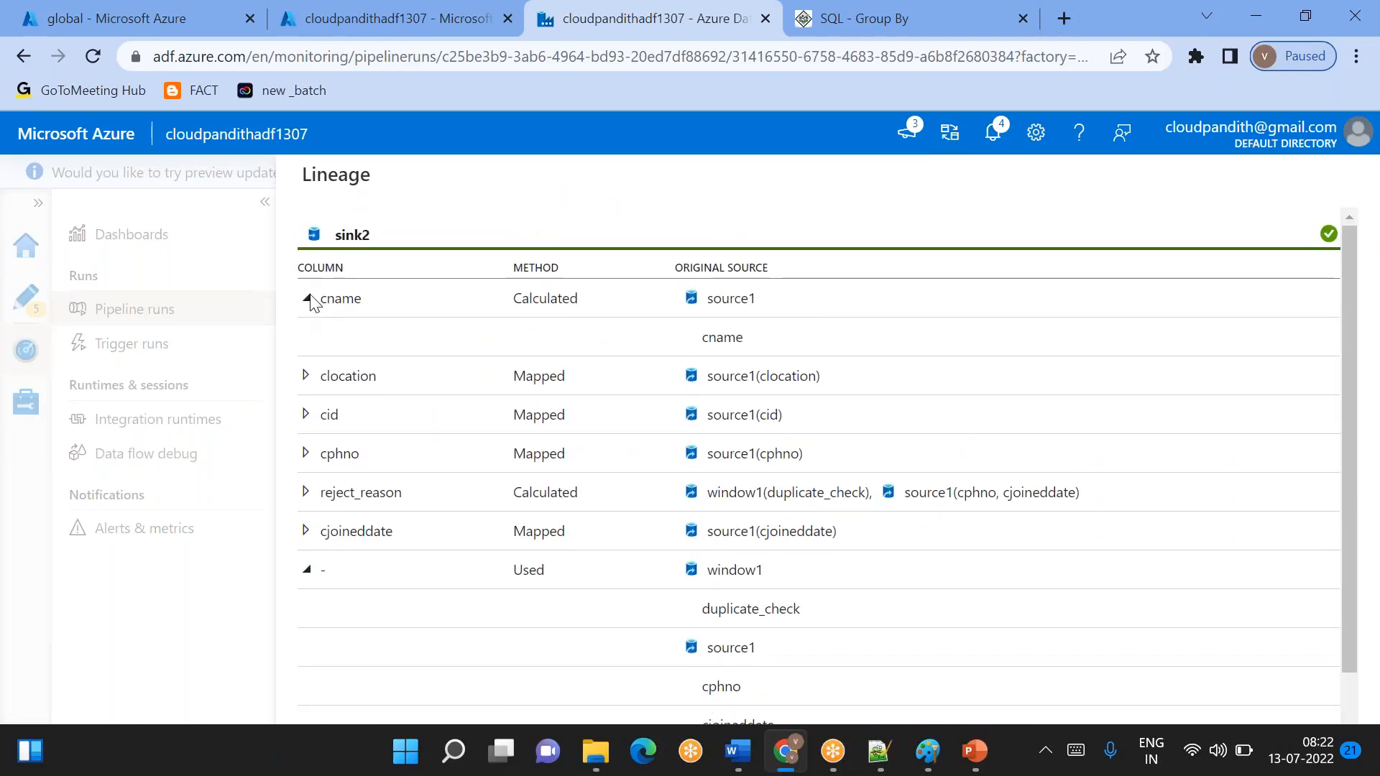
pyautogui.click(306, 376)
pyautogui.click(306, 375)
pyautogui.click(305, 454)
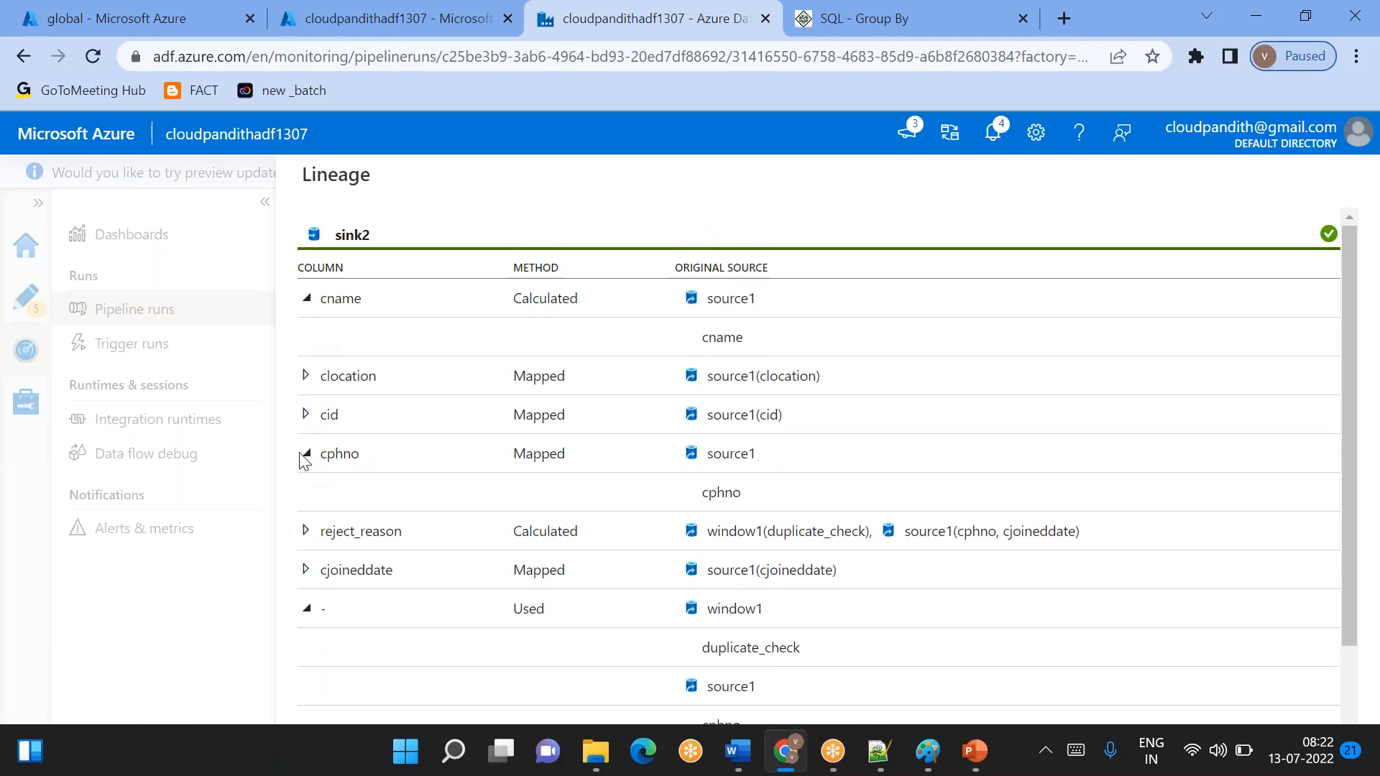
pyautogui.click(304, 454)
pyautogui.scroll(-1, 493, 700)
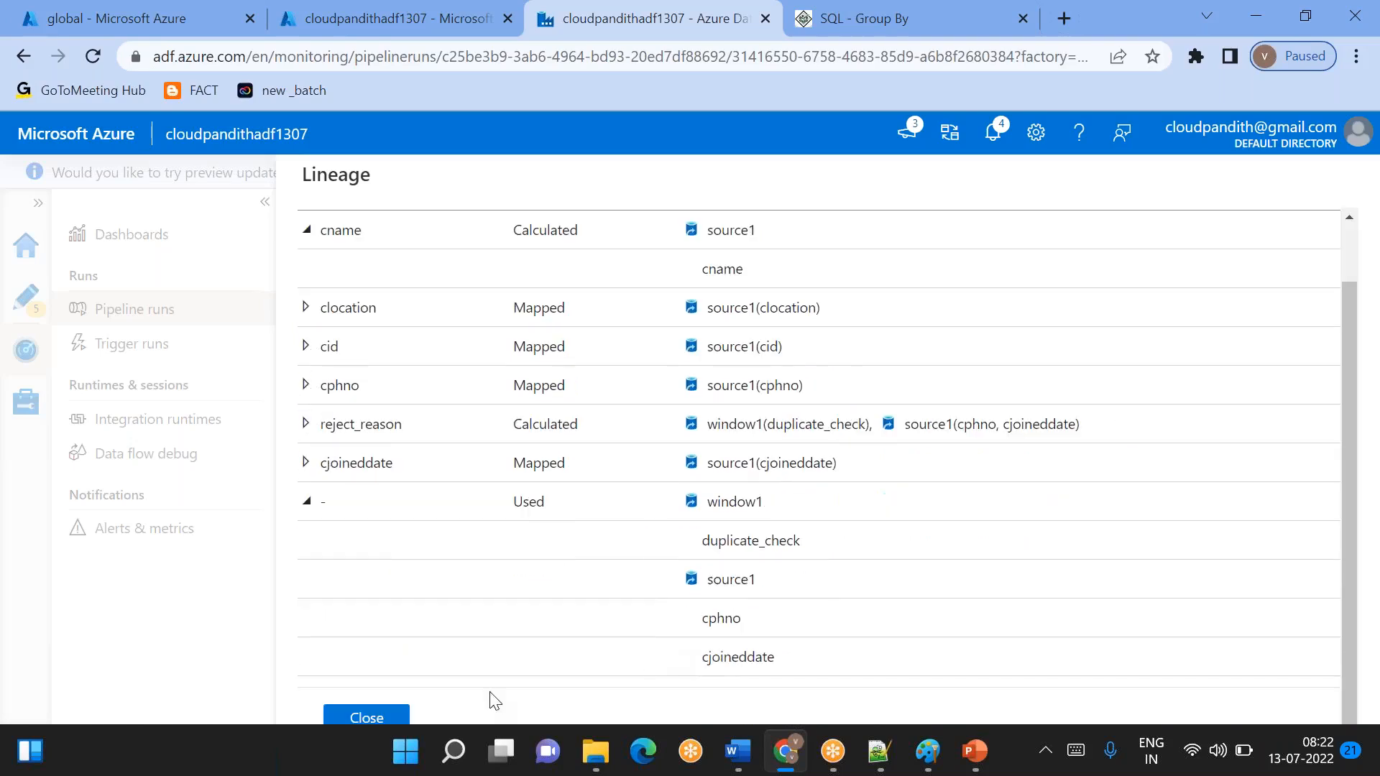
pyautogui.click(384, 720)
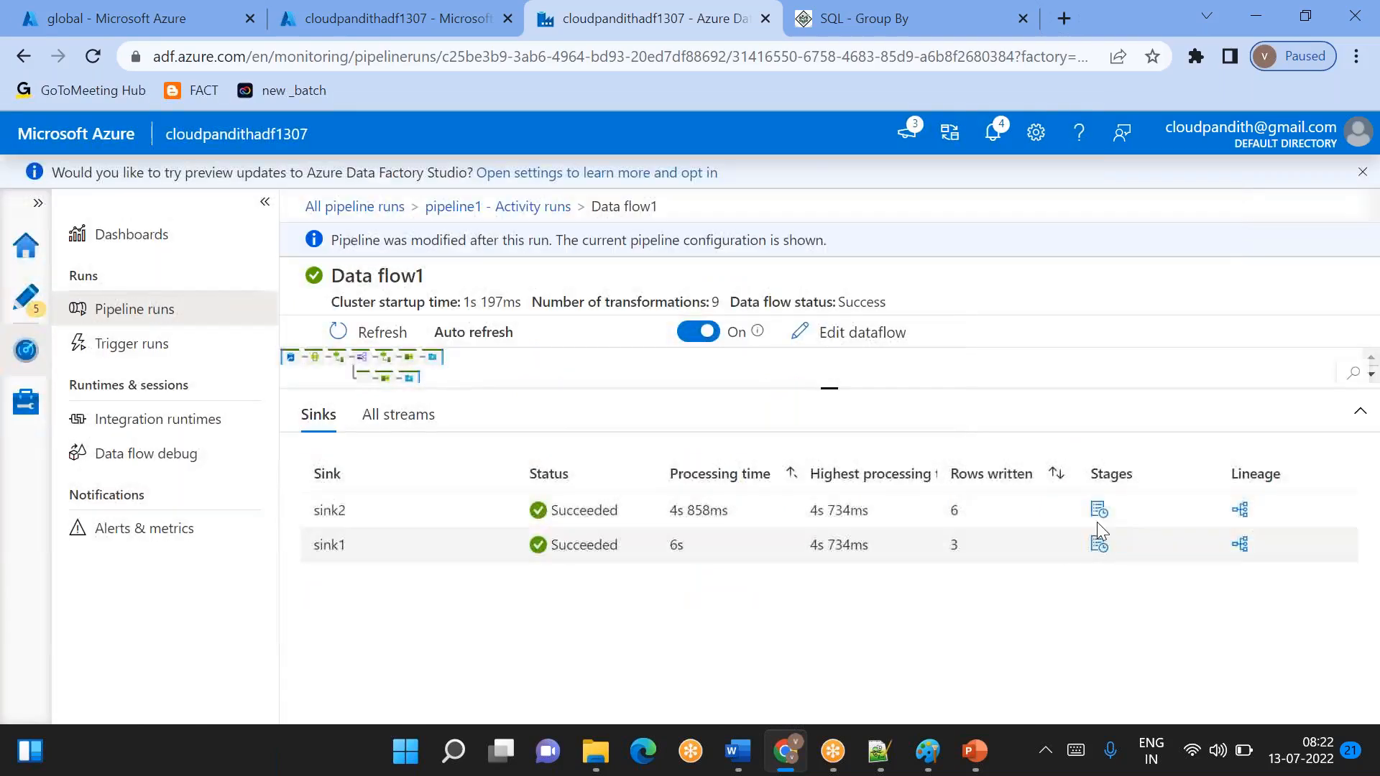
# - Examine the transformations and stages of sink2, close them and compare the run's streams with its sinks
pyautogui.click(1098, 510)
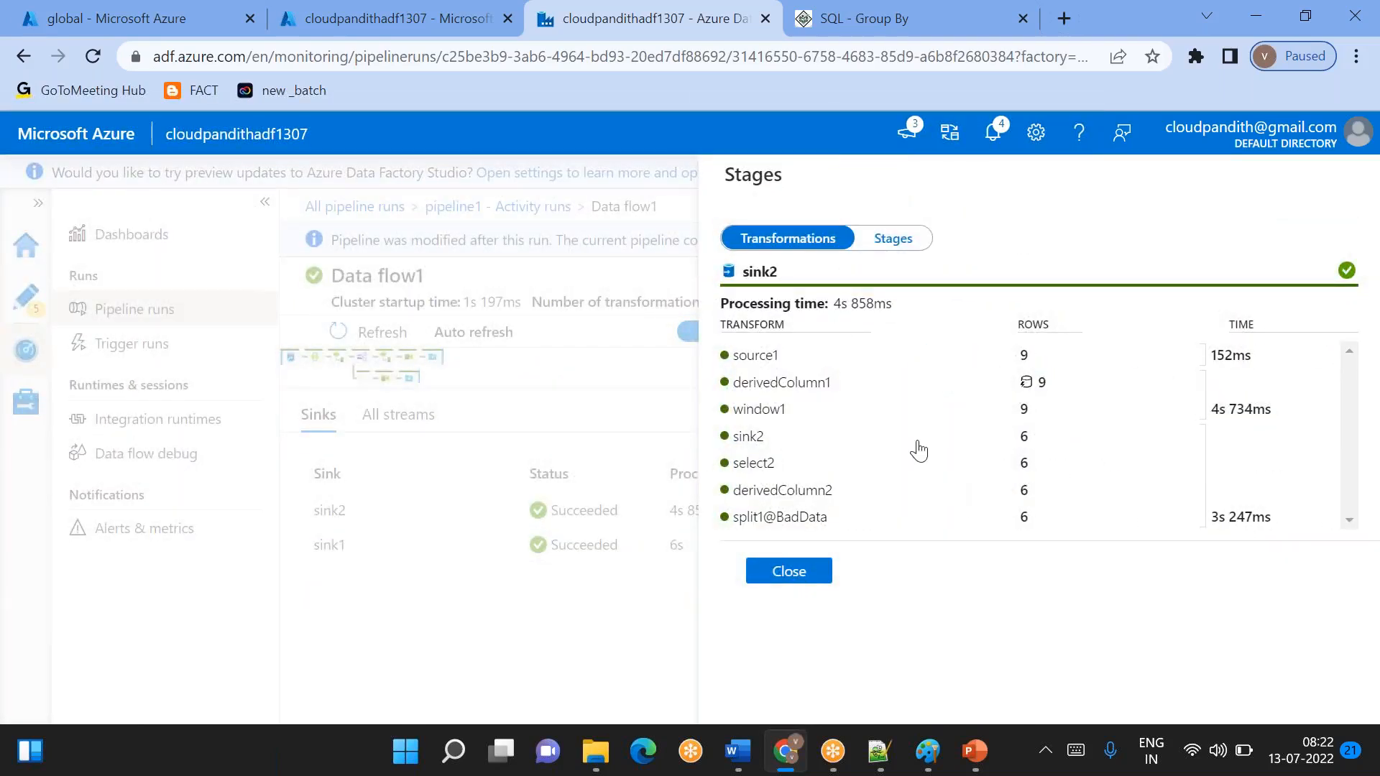
pyautogui.click(894, 240)
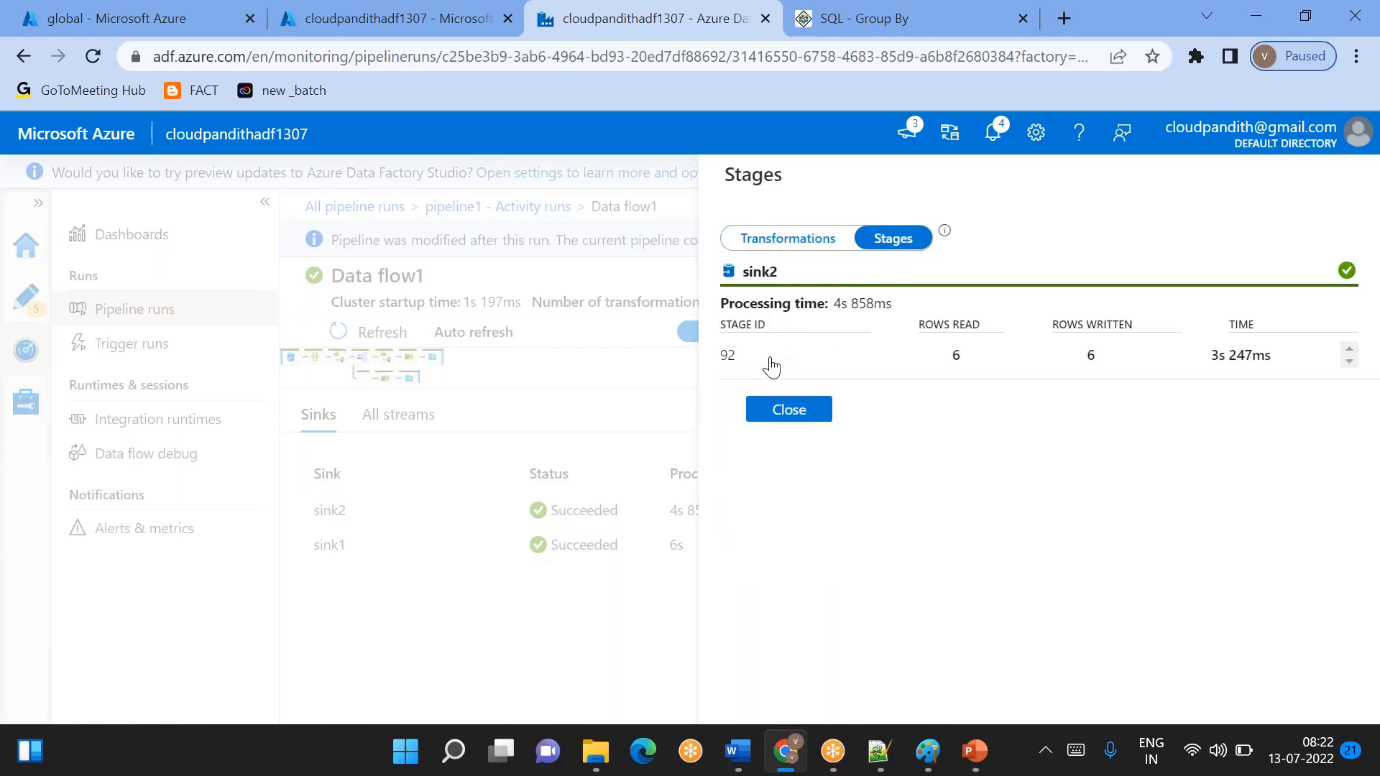
pyautogui.click(801, 415)
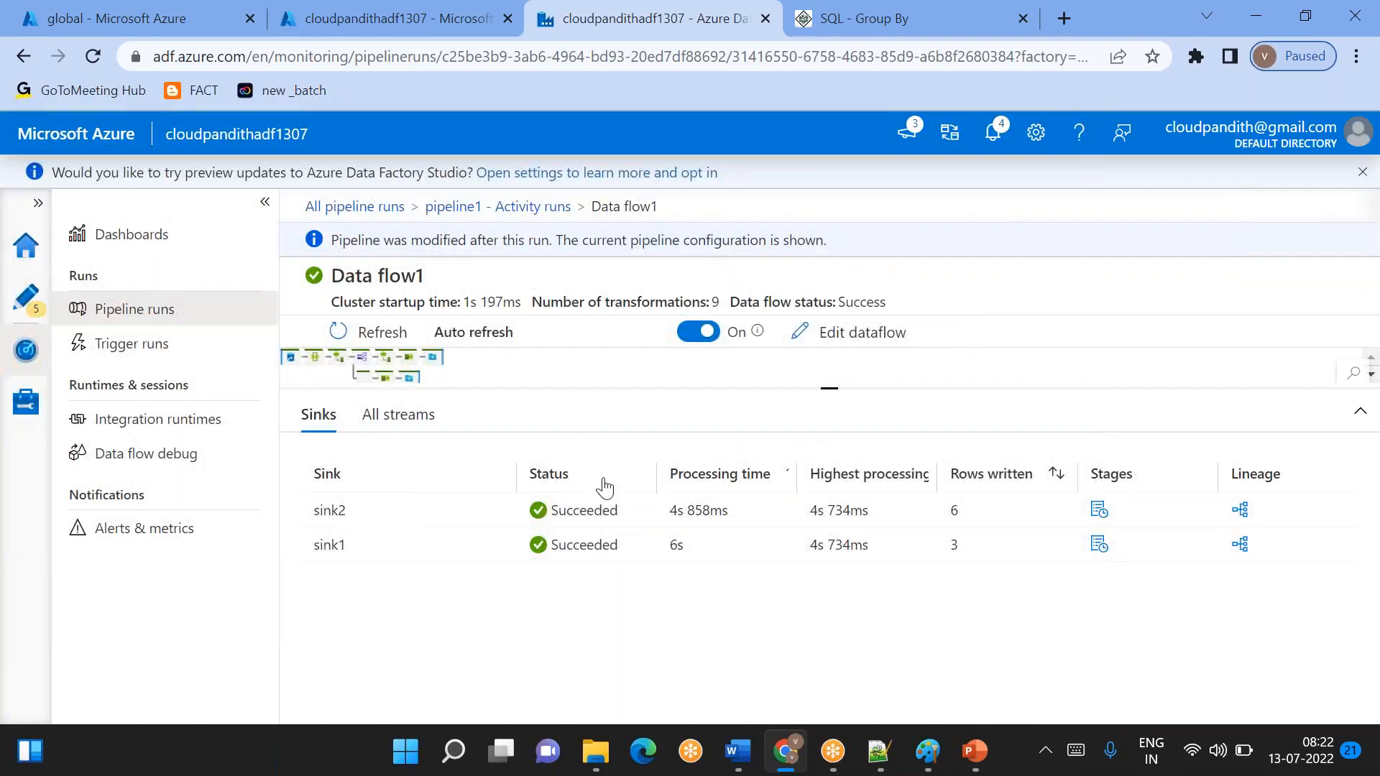
pyautogui.click(393, 415)
pyautogui.click(302, 414)
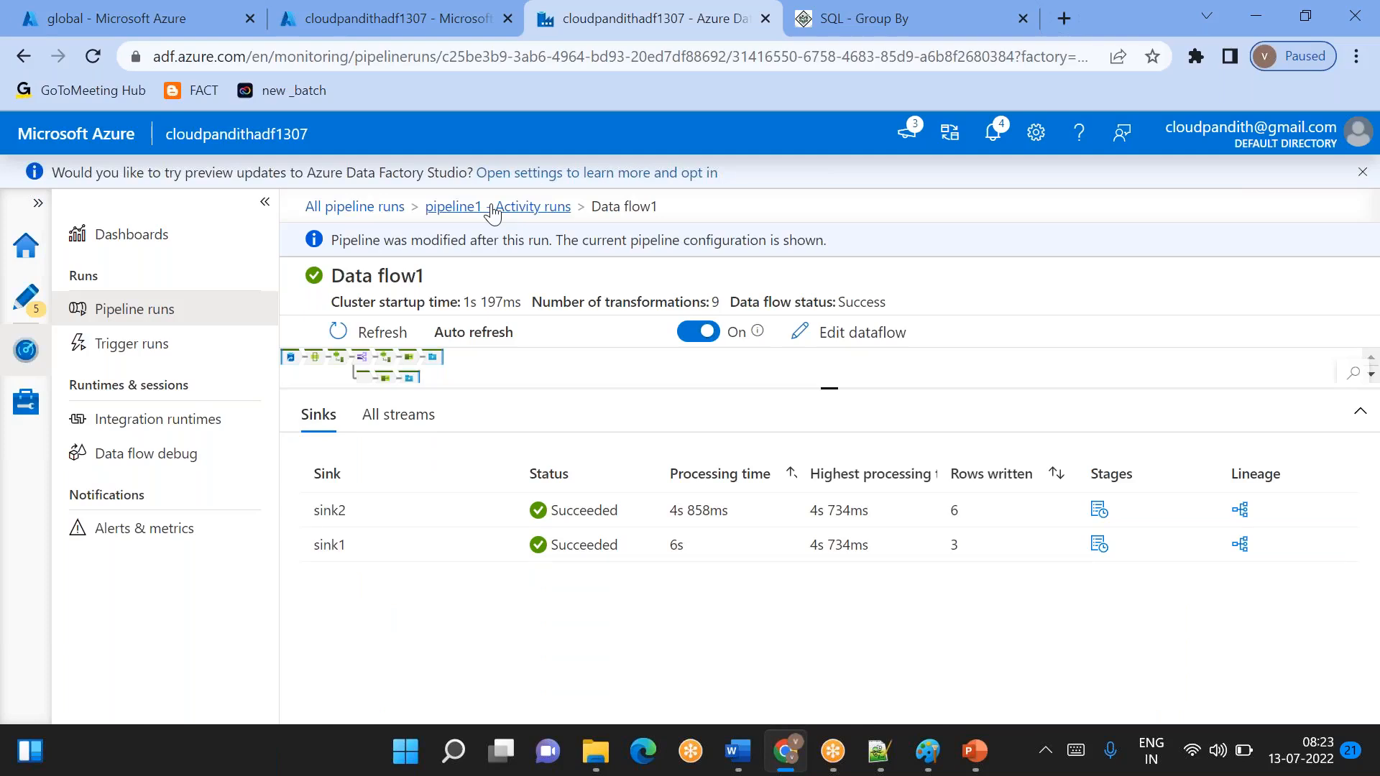
# - View the monitoring dashboards and the active data flow debug sessions
pyautogui.click(144, 237)
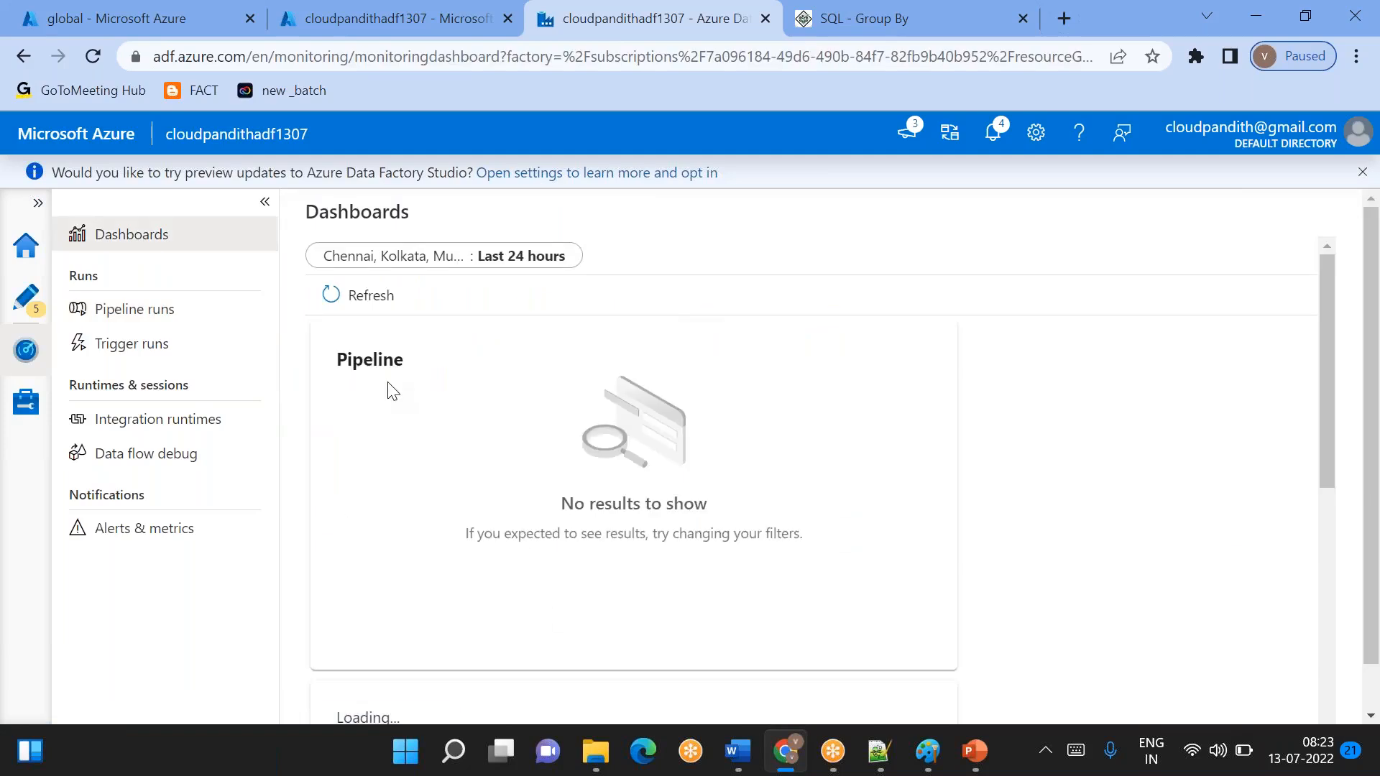
pyautogui.click(144, 453)
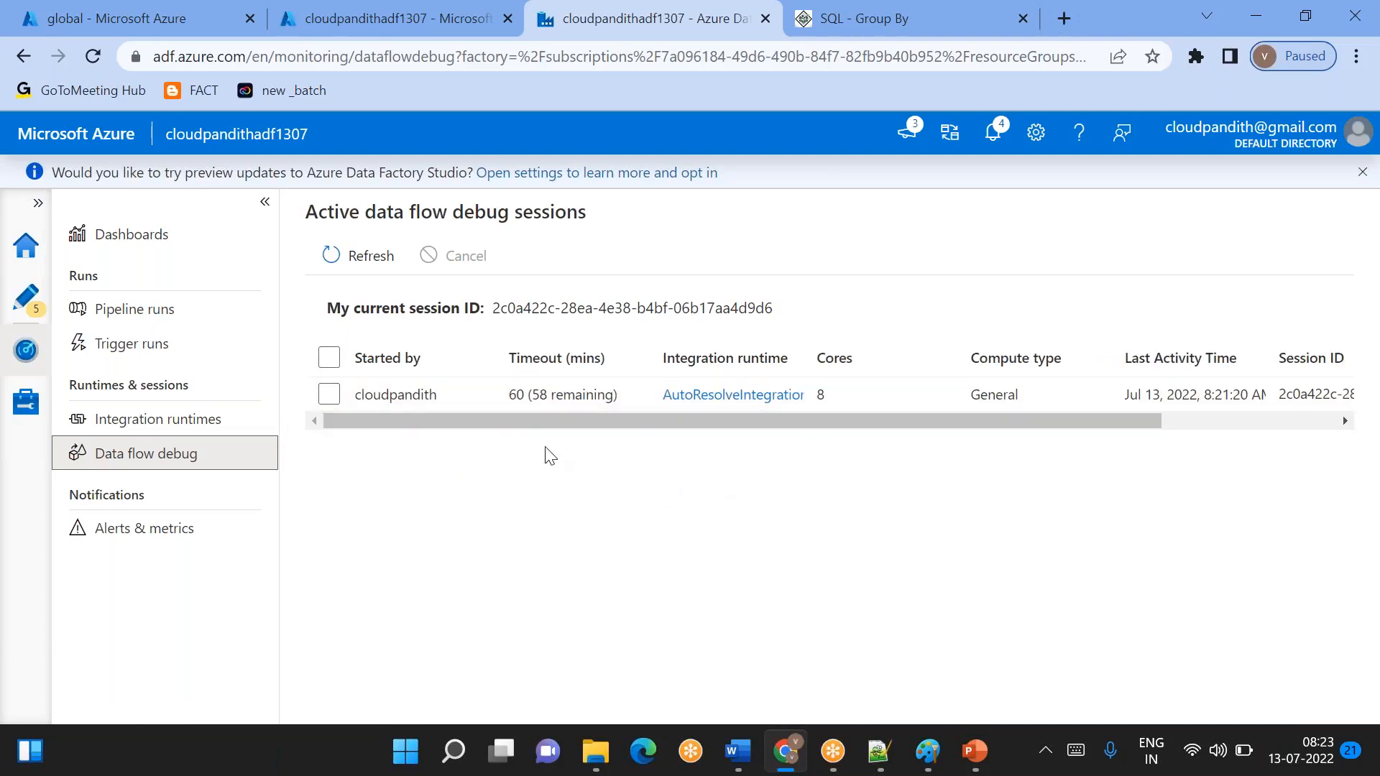
pyautogui.click(501, 431)
pyautogui.moveTo(675, 424); pyautogui.dragTo(710, 483)
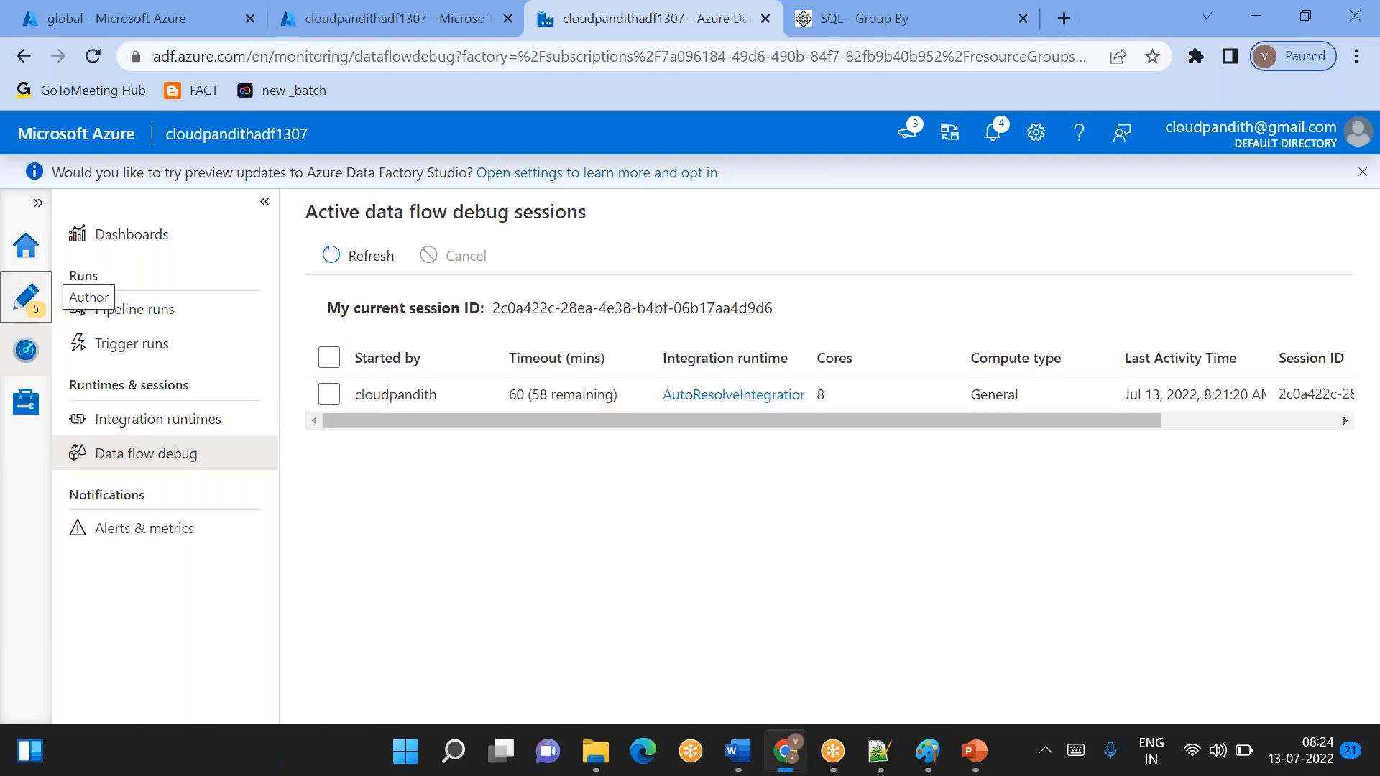
# - Return to authoring, refresh the global container in the storage account and view the contents of gooddata/refineddata.csv
pyautogui.click(26, 297)
pyautogui.click(372, 5)
pyautogui.click(141, 18)
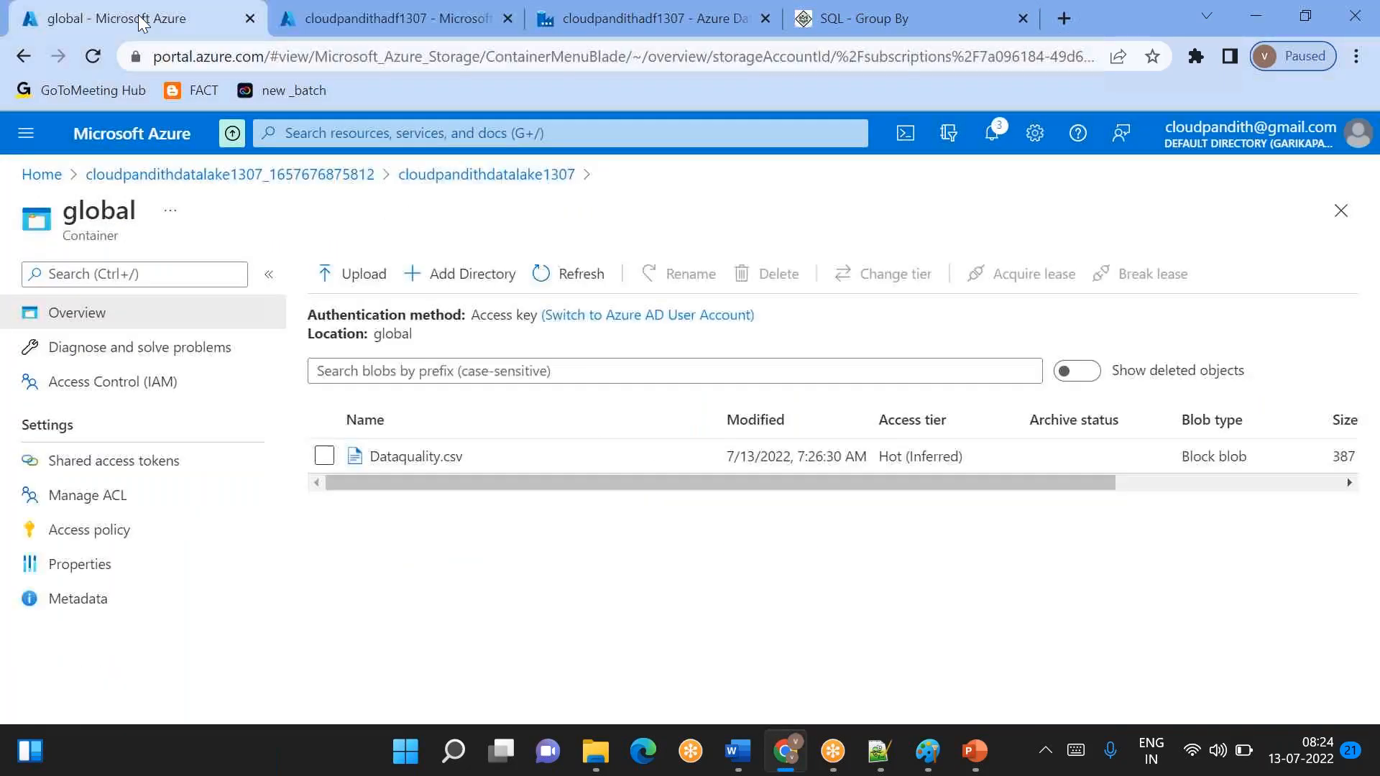
pyautogui.click(588, 272)
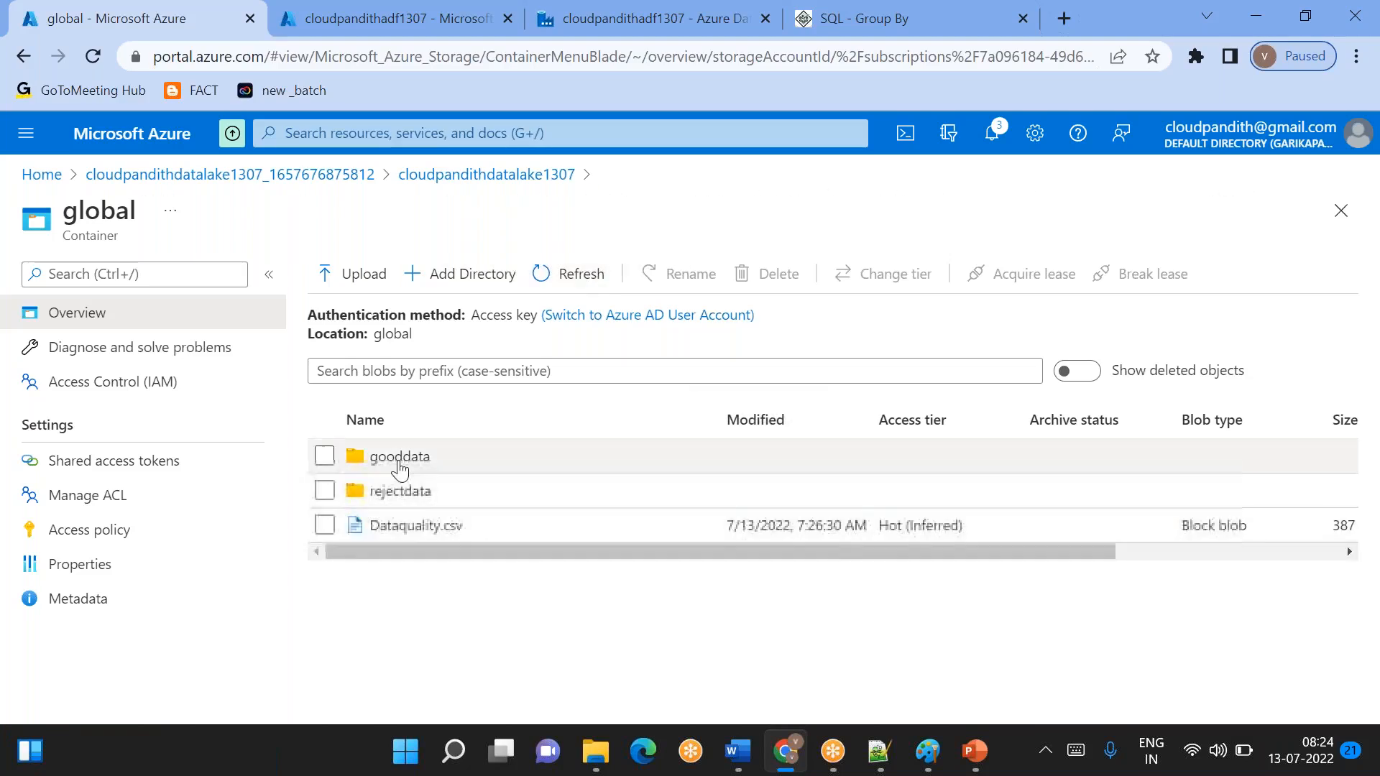
pyautogui.click(396, 460)
pyautogui.click(474, 493)
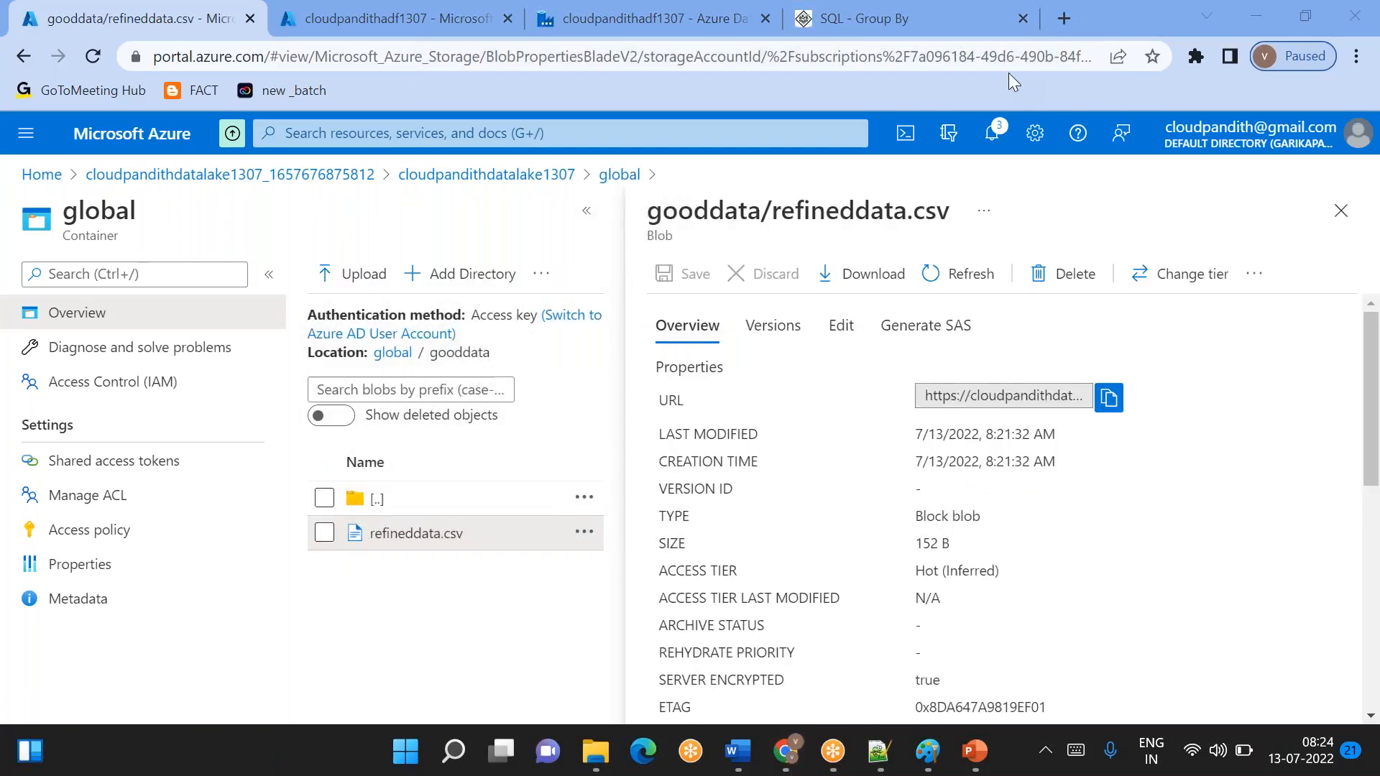
pyautogui.click(842, 327)
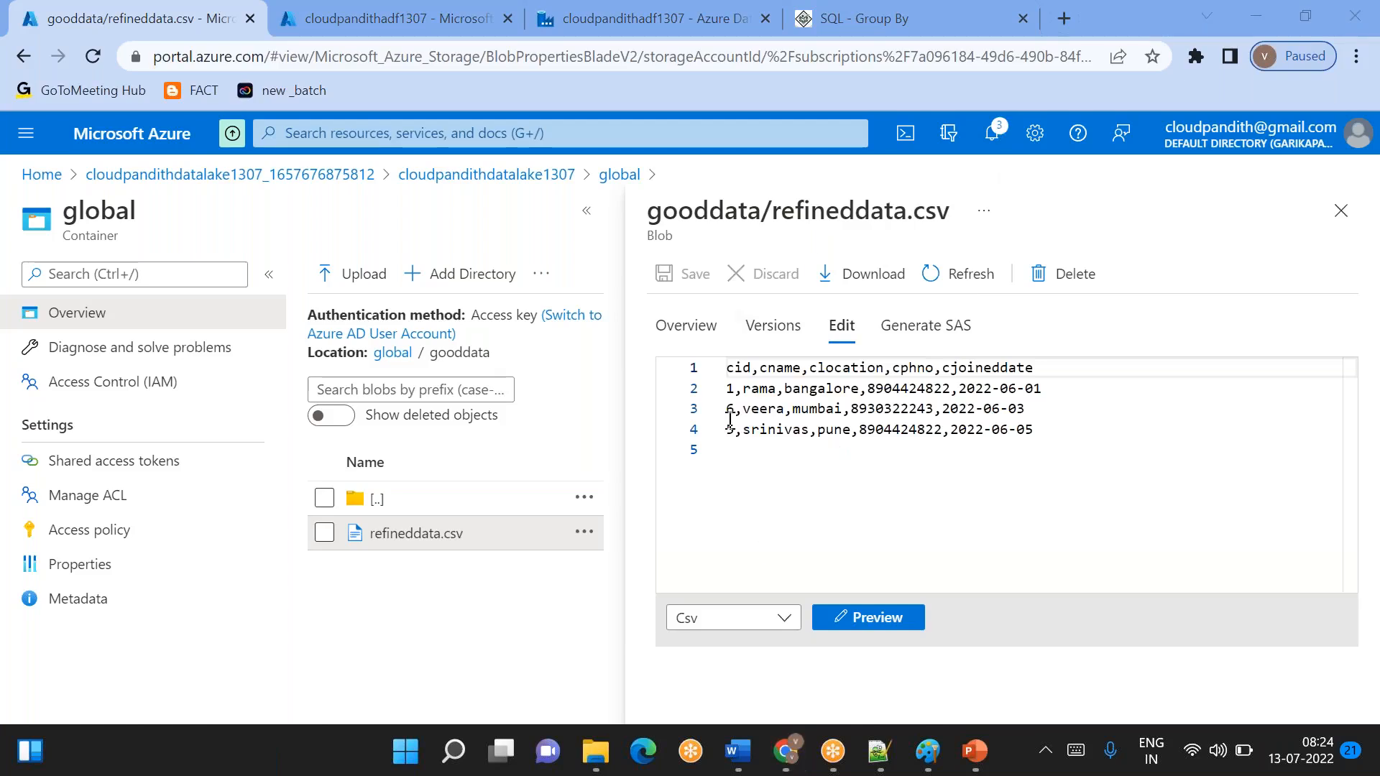
# - Go back to the global container and view the contents of rejectdata/rejectdata.csv
pyautogui.click(402, 360)
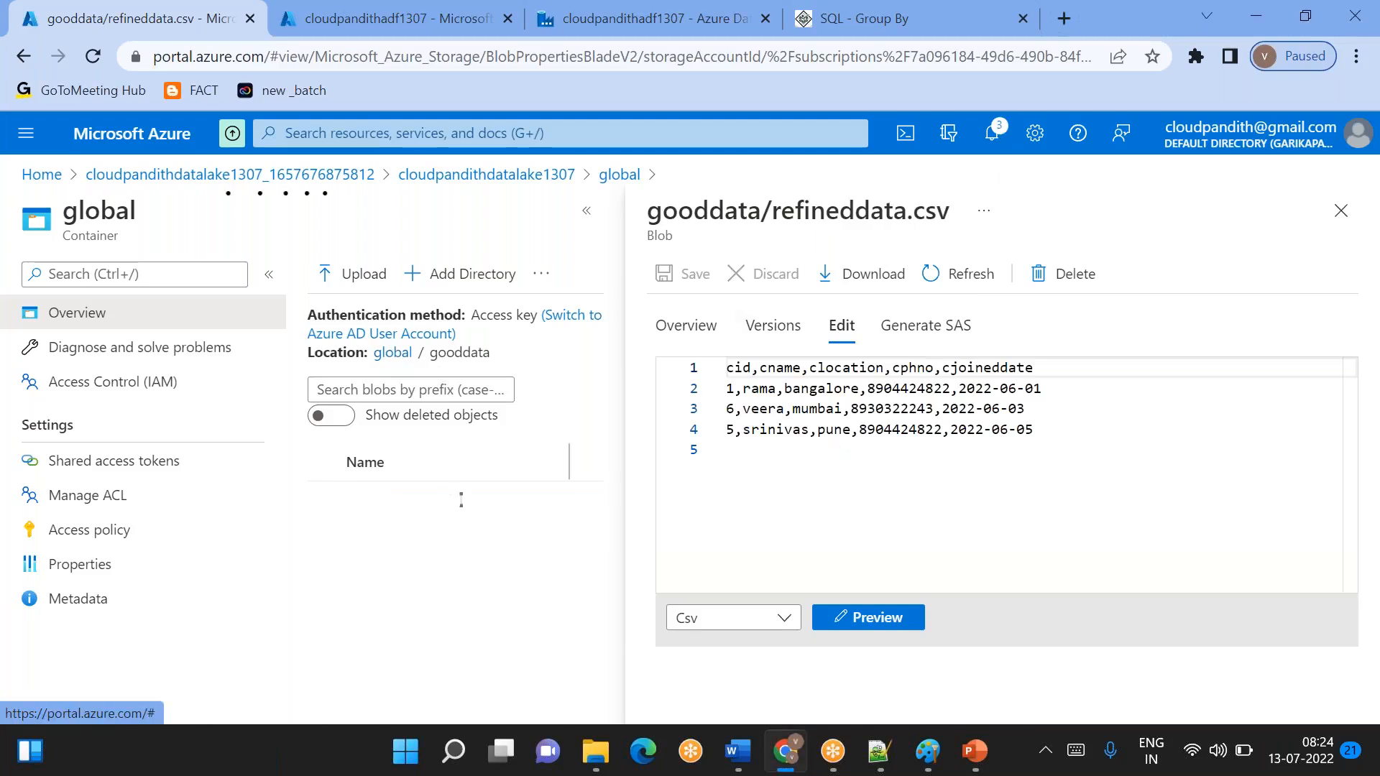
pyautogui.click(478, 531)
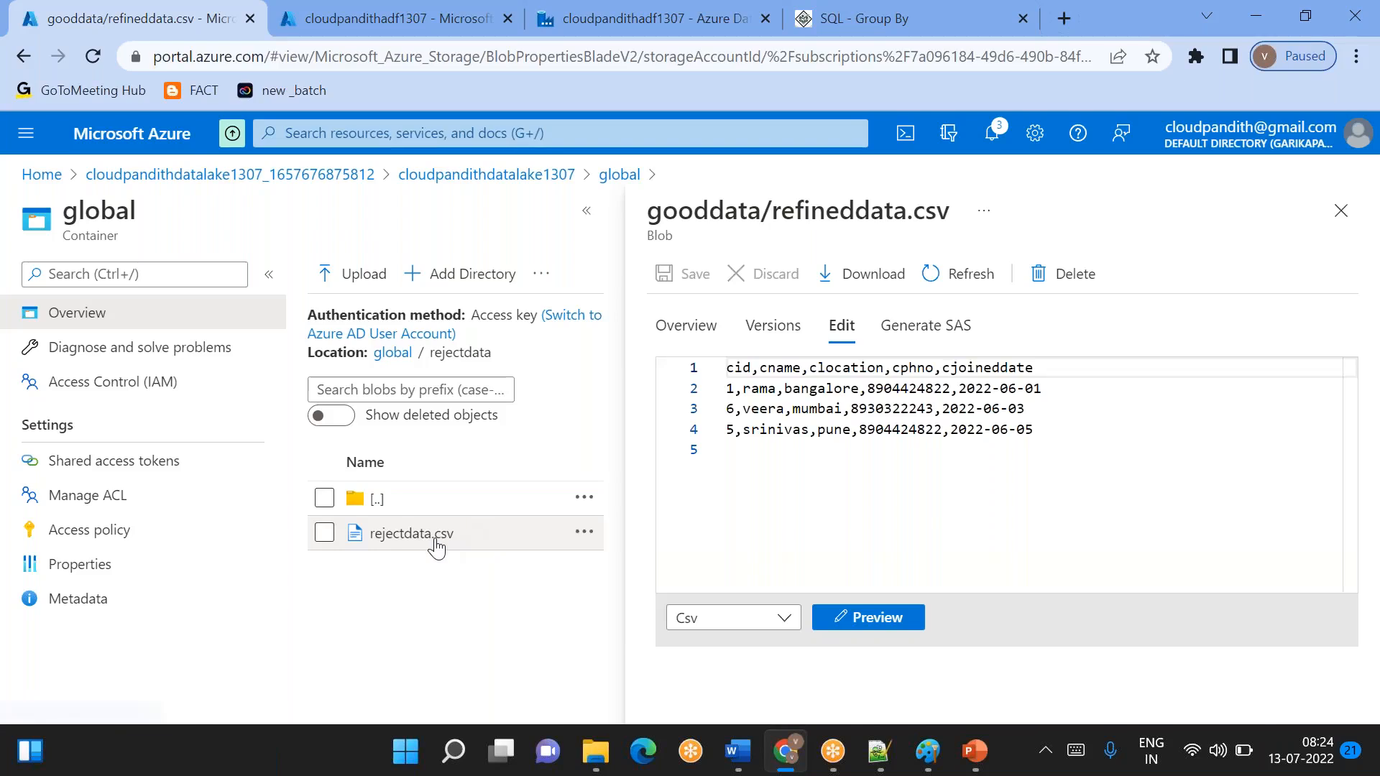
pyautogui.click(436, 542)
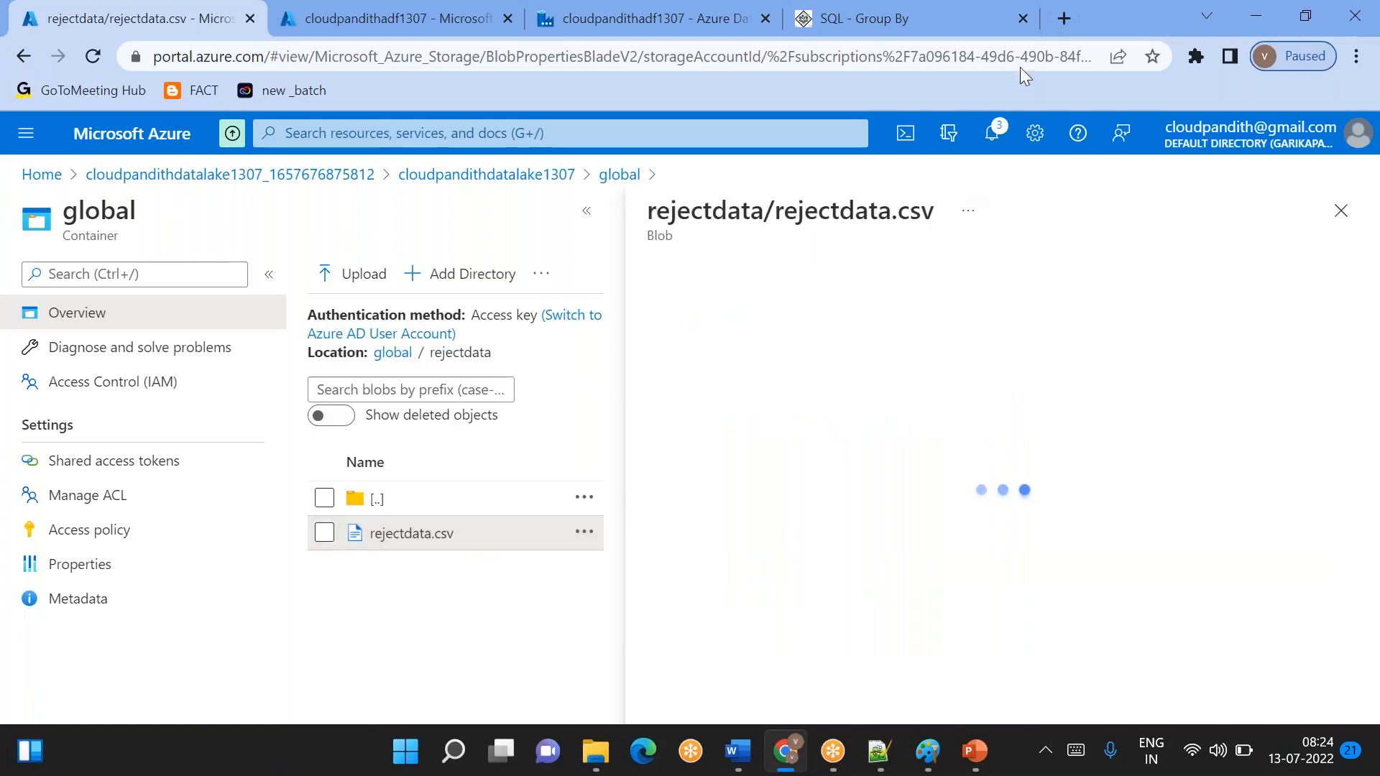
pyautogui.click(841, 325)
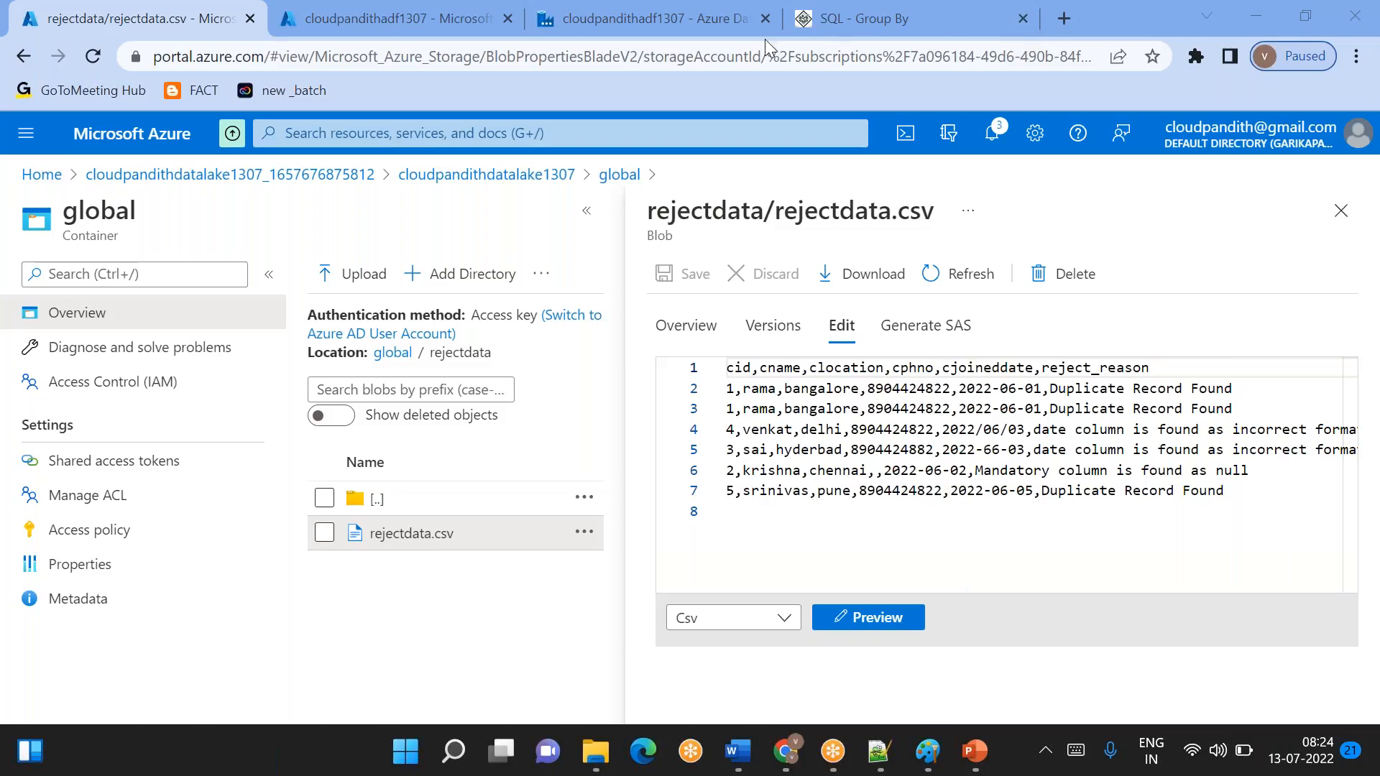
# - Open the source1 settings of dataflow1 in the data factory and switch the source type to Inline
pyautogui.click(705, 27)
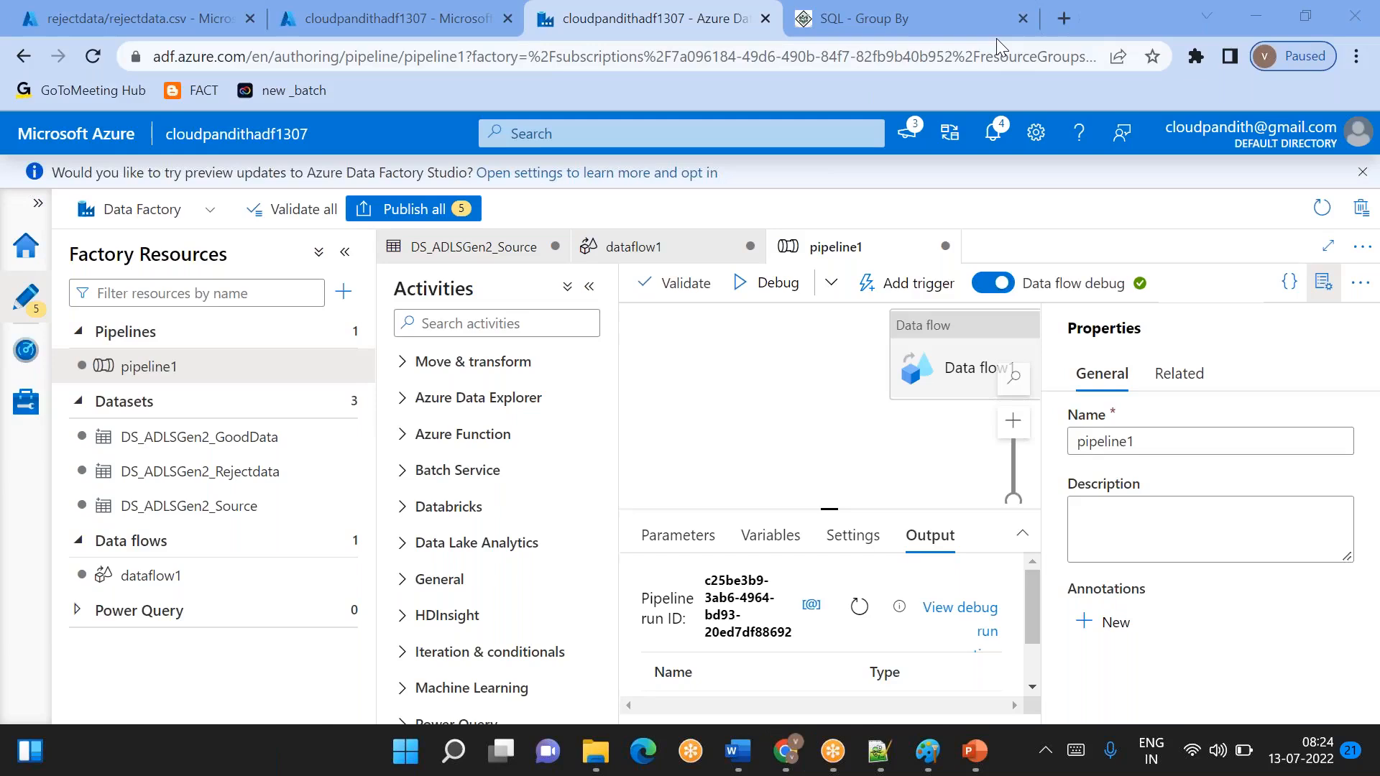
pyautogui.click(208, 588)
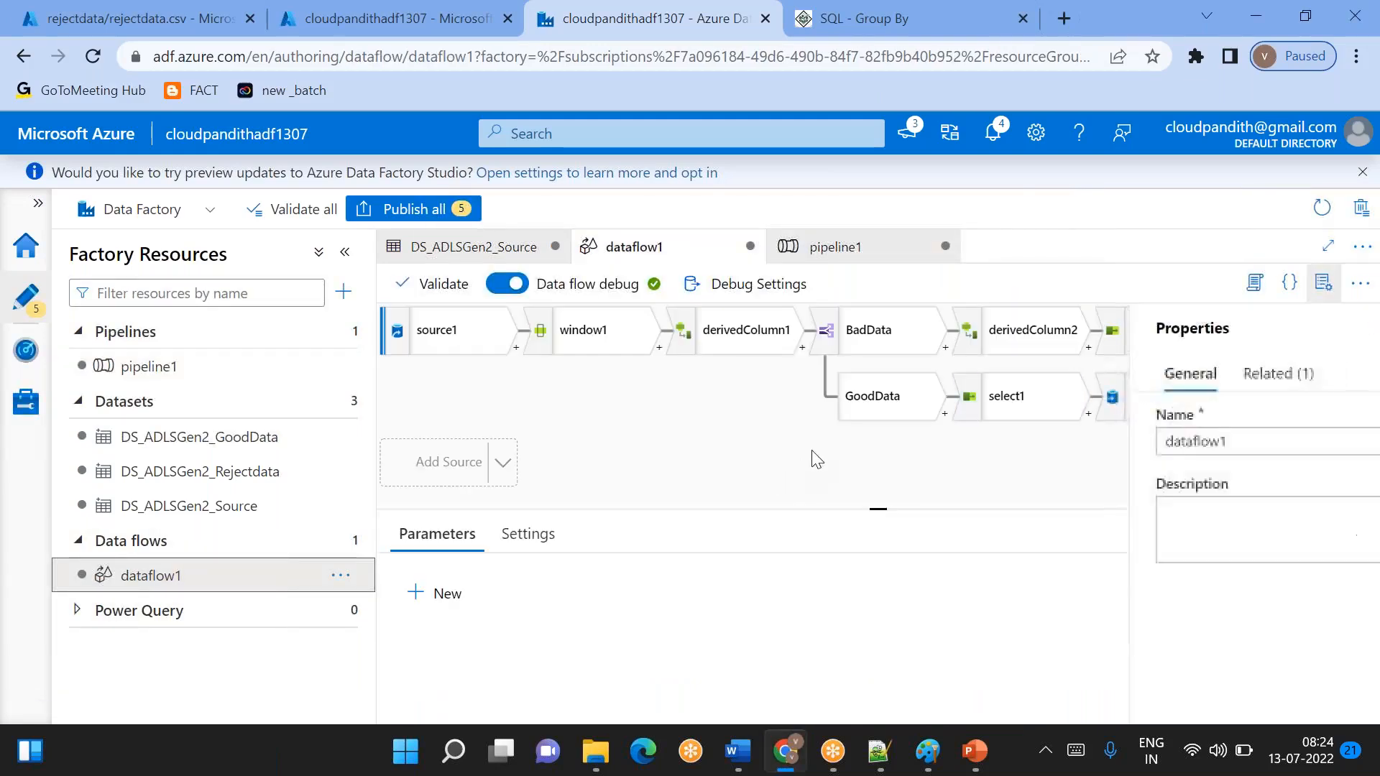
pyautogui.click(471, 332)
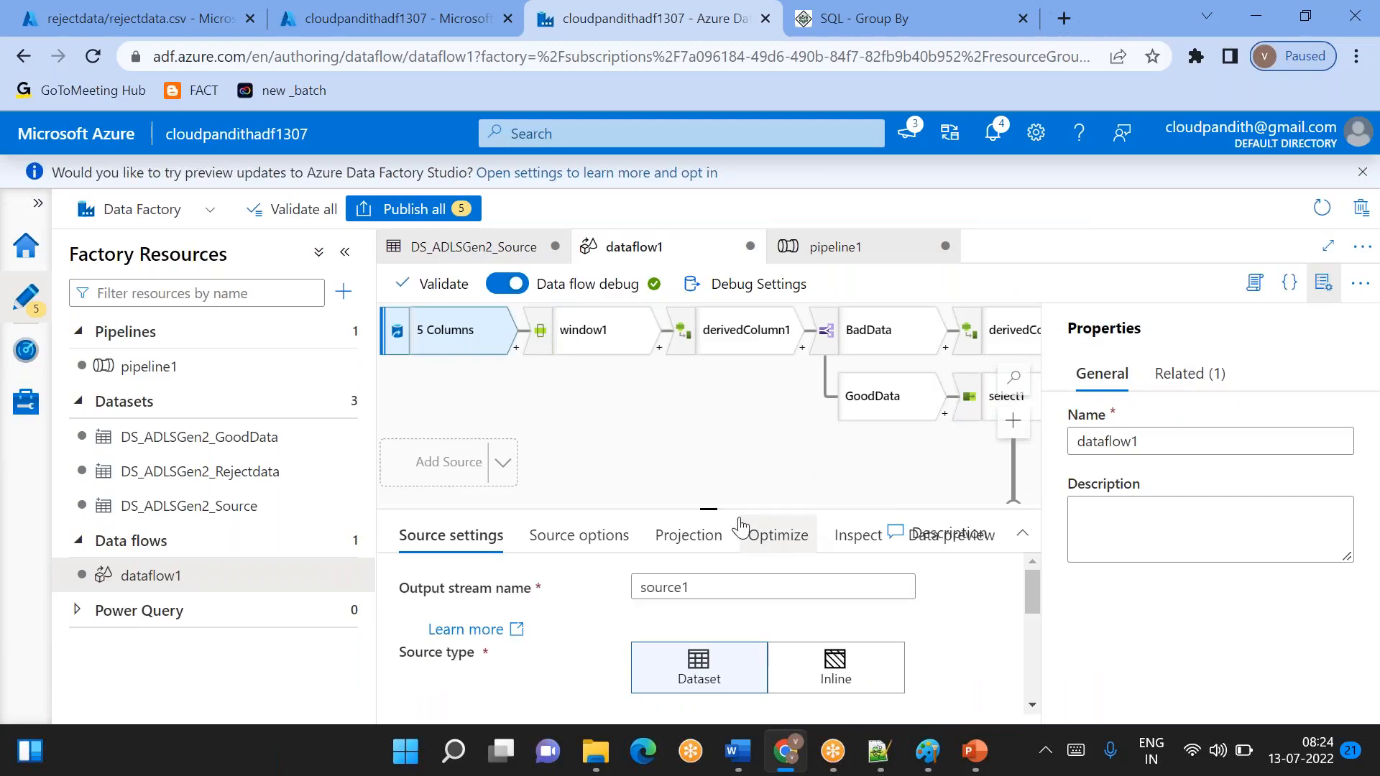
pyautogui.moveTo(714, 508); pyautogui.dragTo(701, 409)
pyautogui.rightClick(700, 409)
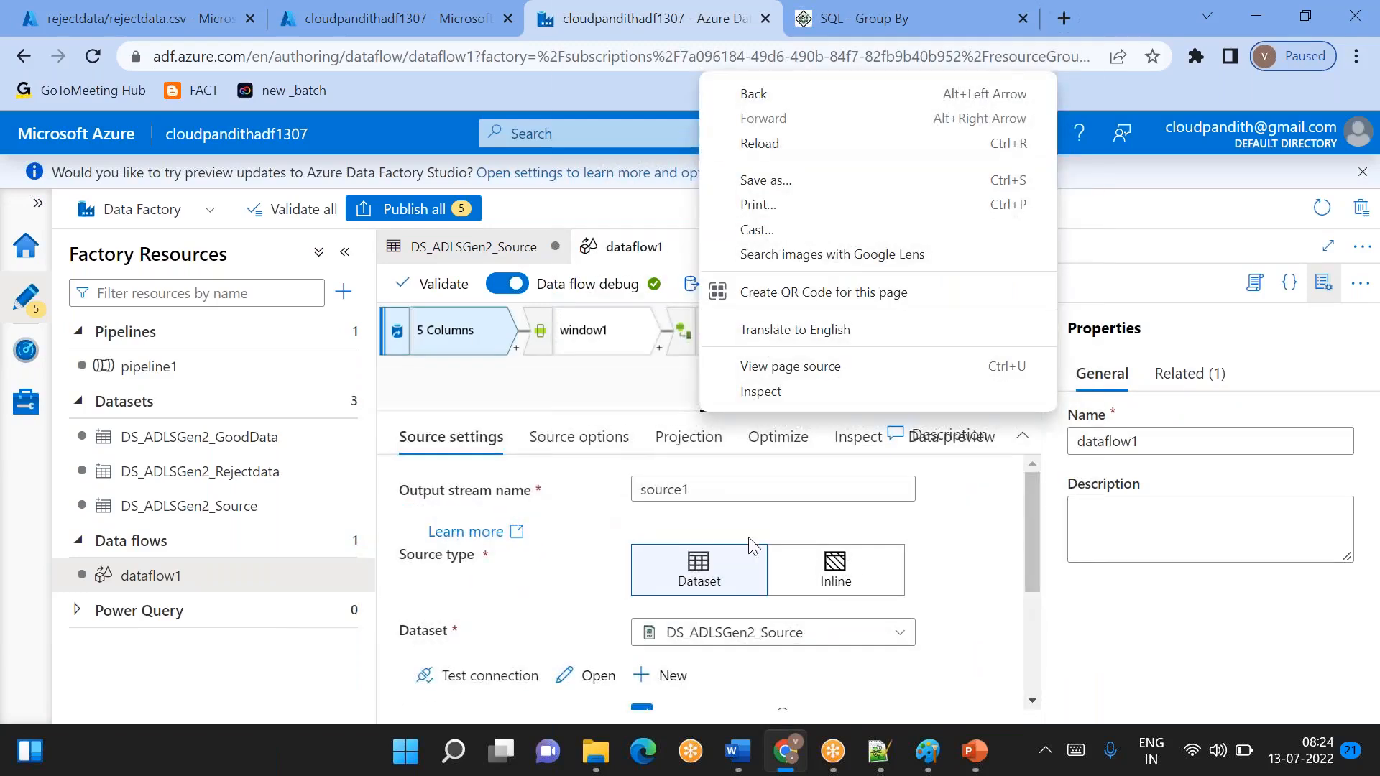
pyautogui.click(853, 570)
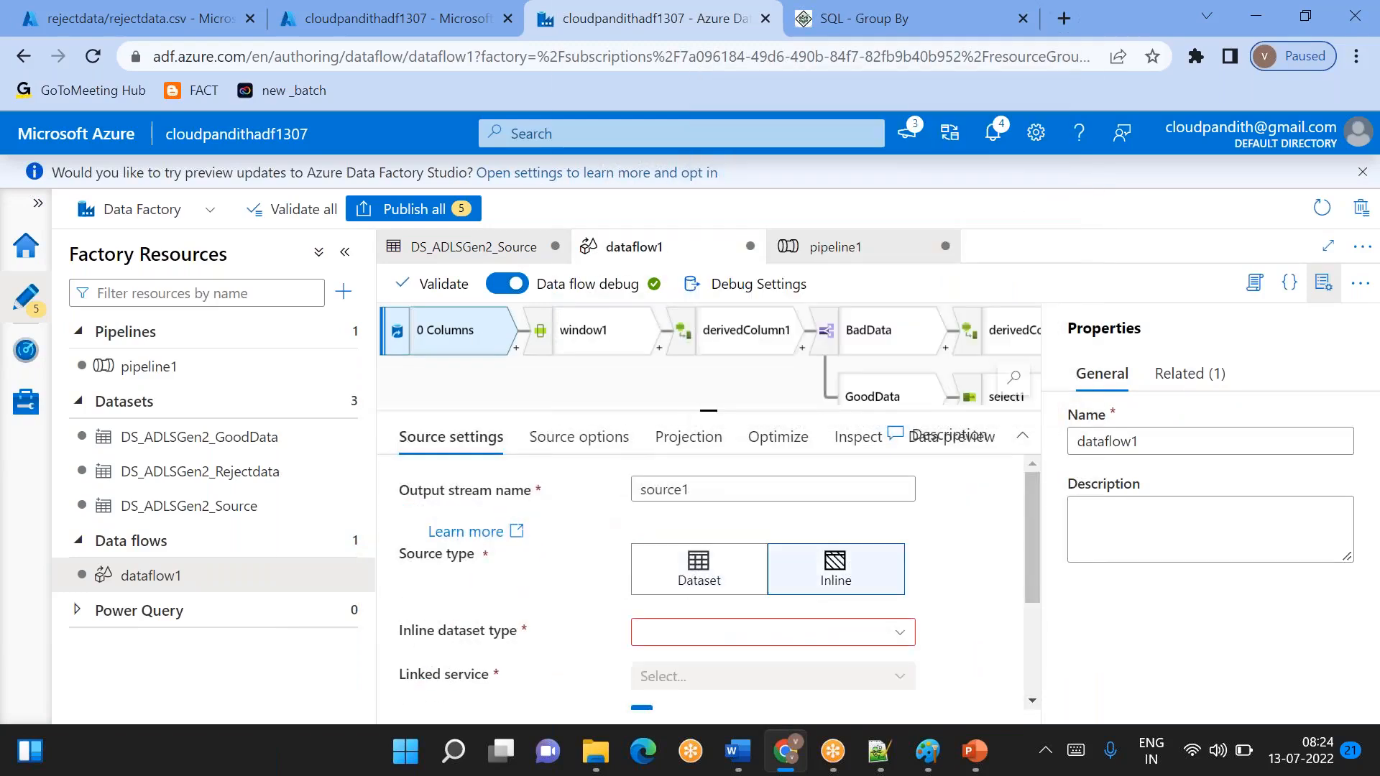
# - Set the inline dataset type of source1 to DelimitedText and its linked service to LS_ADLSGen2
pyautogui.click(736, 643)
pyautogui.write('deli')
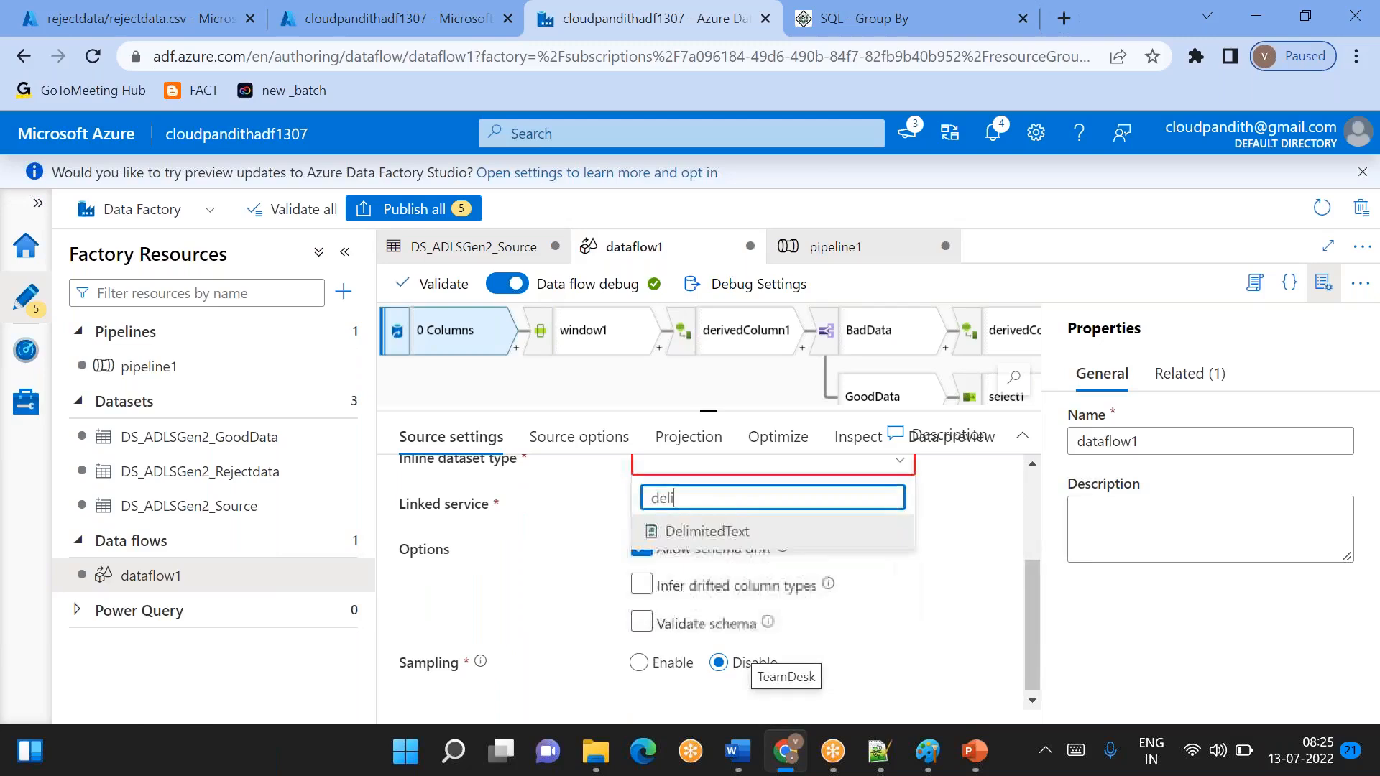
pyautogui.click(726, 532)
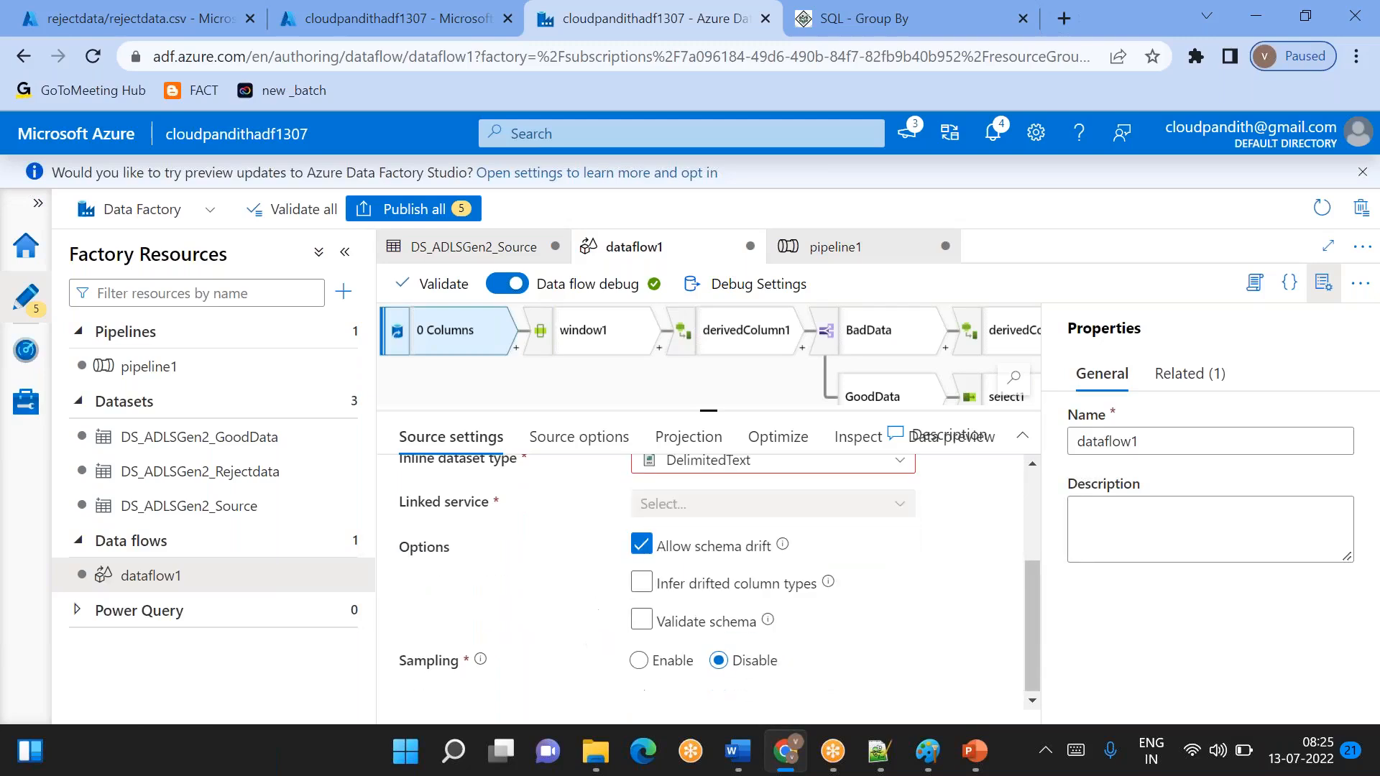
pyautogui.click(694, 575)
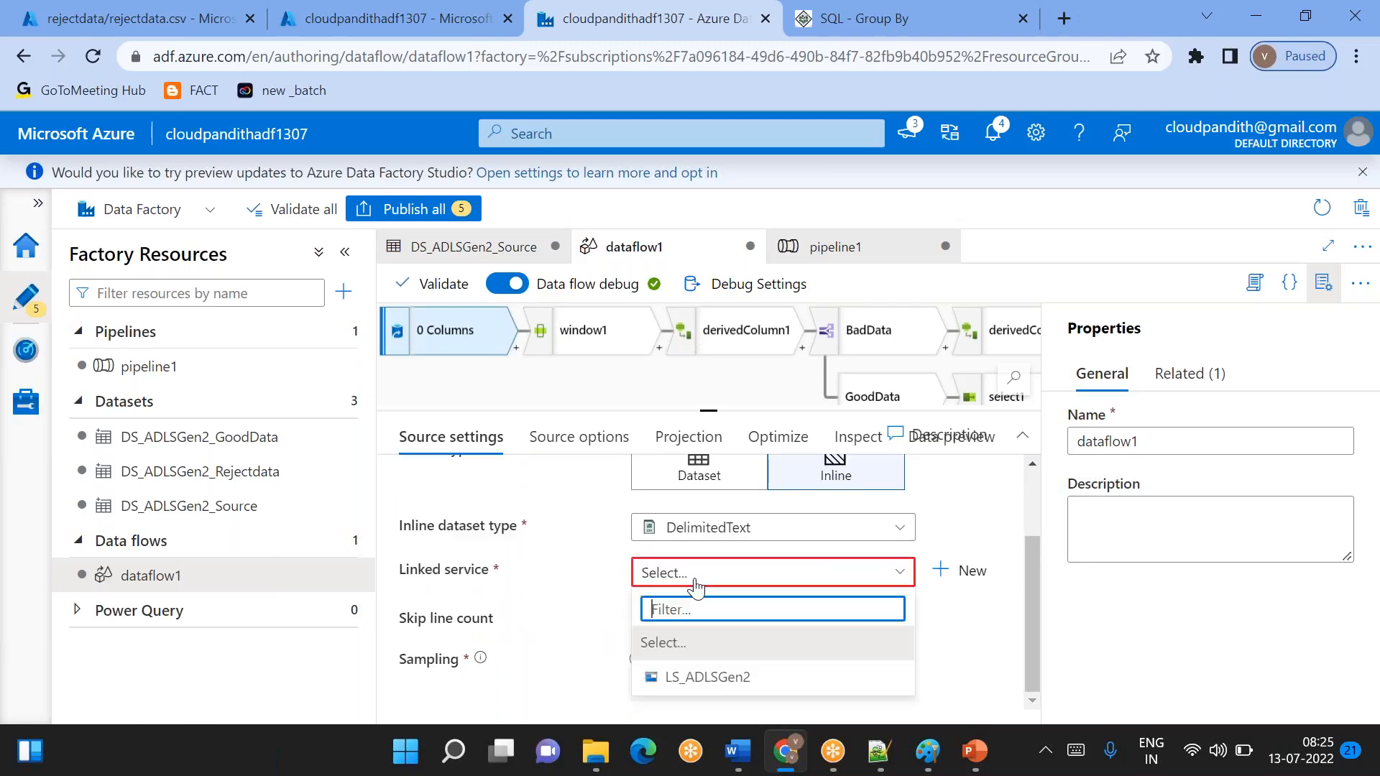
pyautogui.click(679, 678)
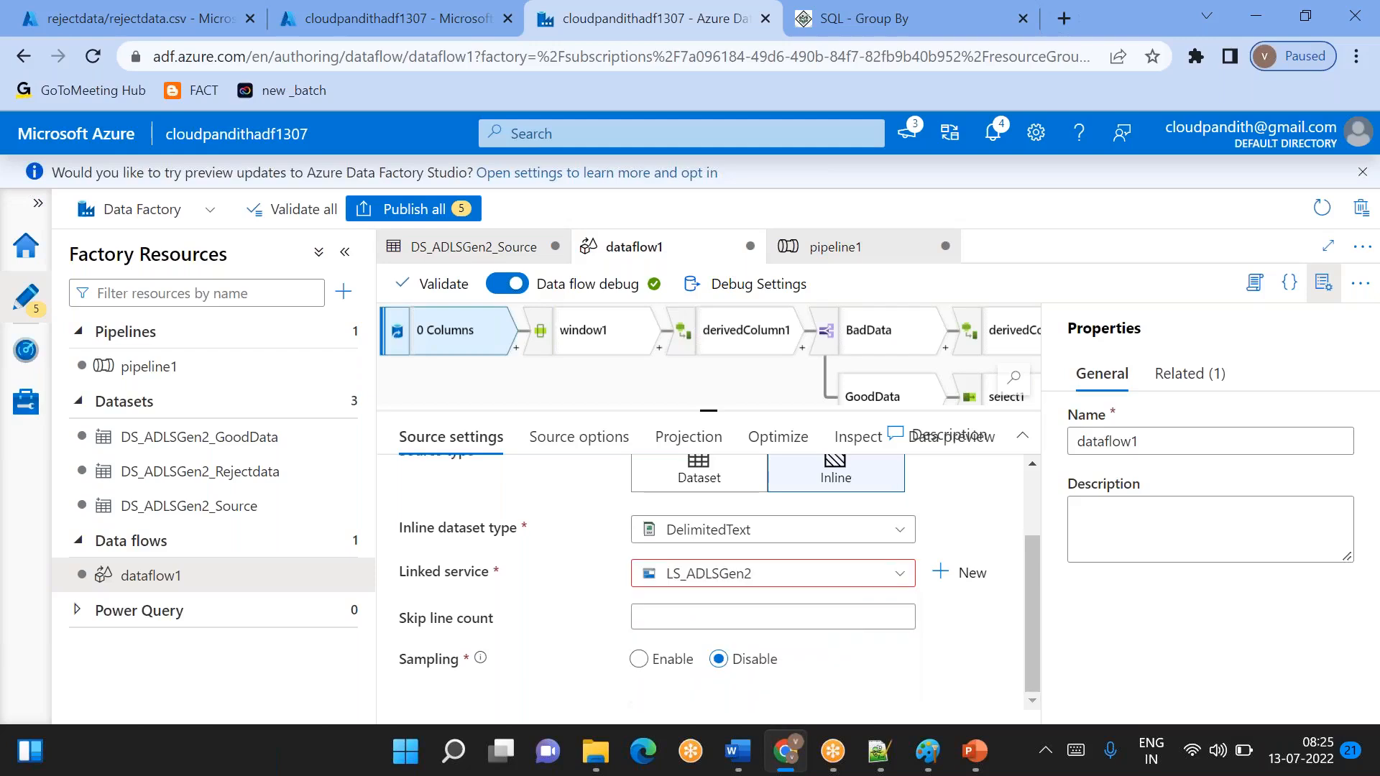
# - Browse to the file Dataquality.csv in the global folder and use it as the file path of source1
pyautogui.click(560, 439)
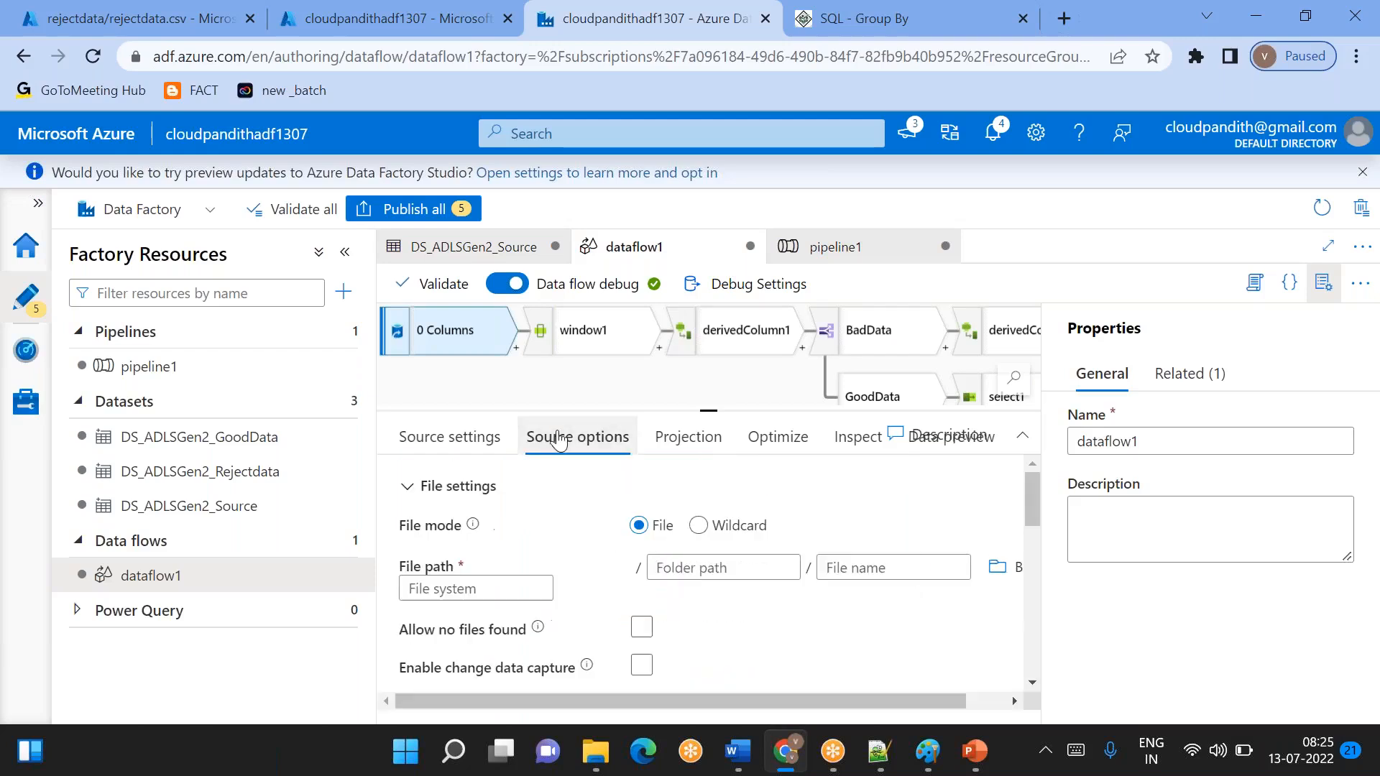
pyautogui.click(1001, 570)
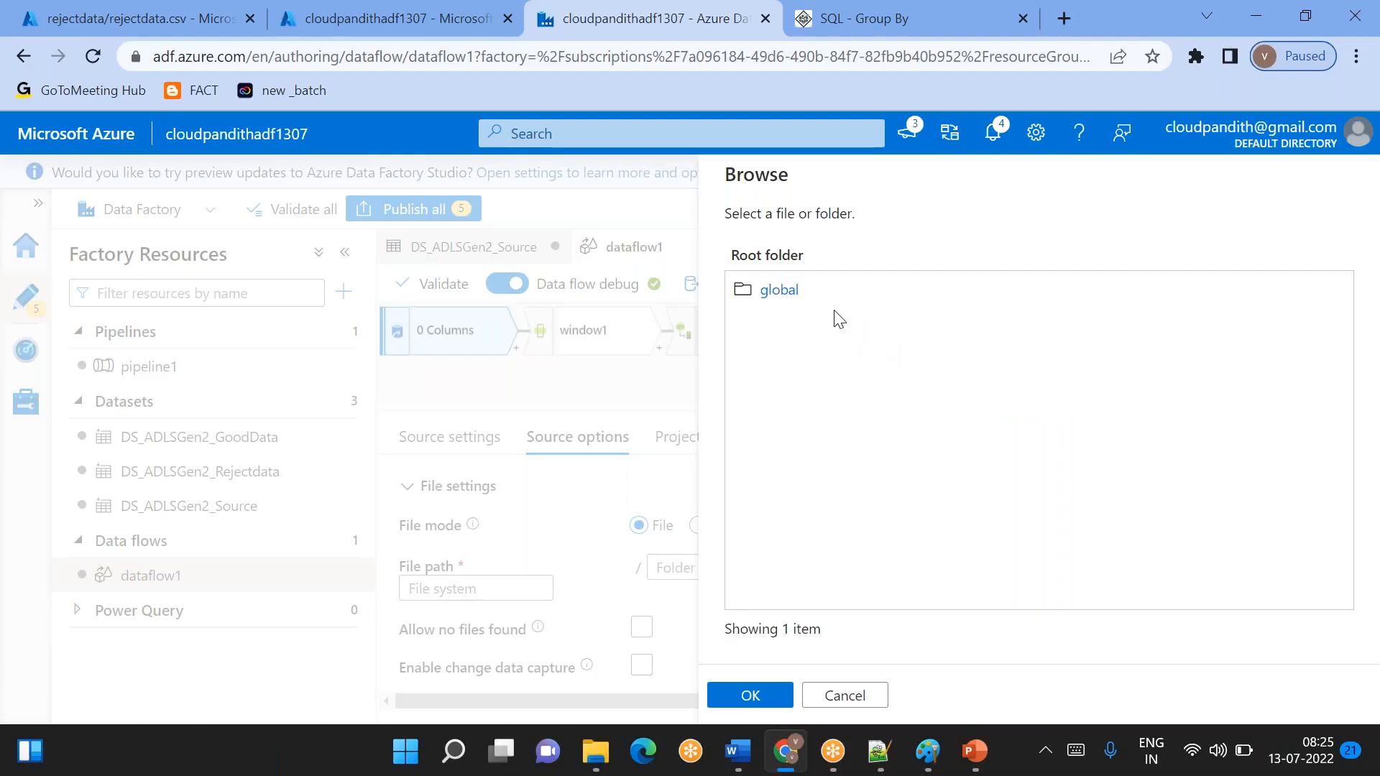
pyautogui.click(791, 291)
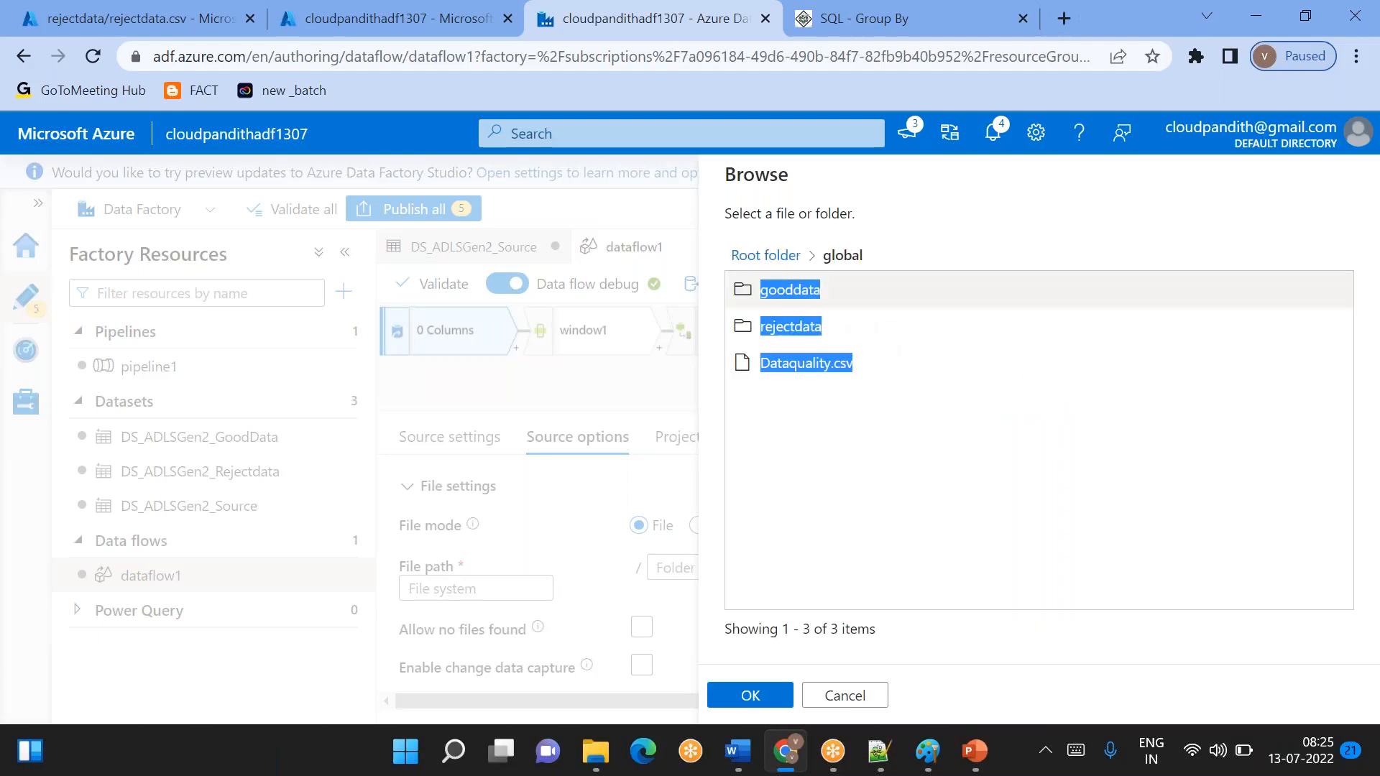
pyautogui.click(795, 376)
pyautogui.click(751, 695)
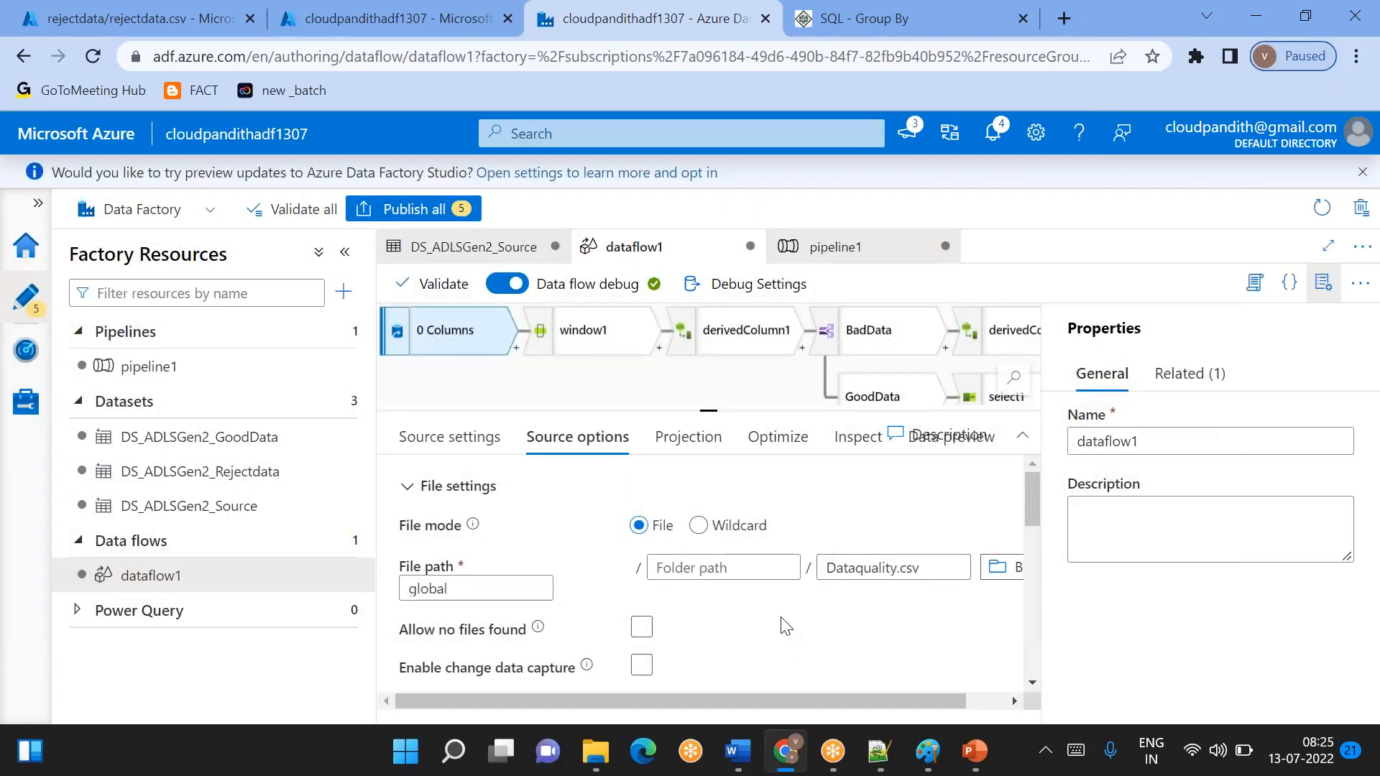
# - Enable first row as header in the source options of source1
pyautogui.scroll(-5, 783, 625)
pyautogui.scroll(-1, 783, 624)
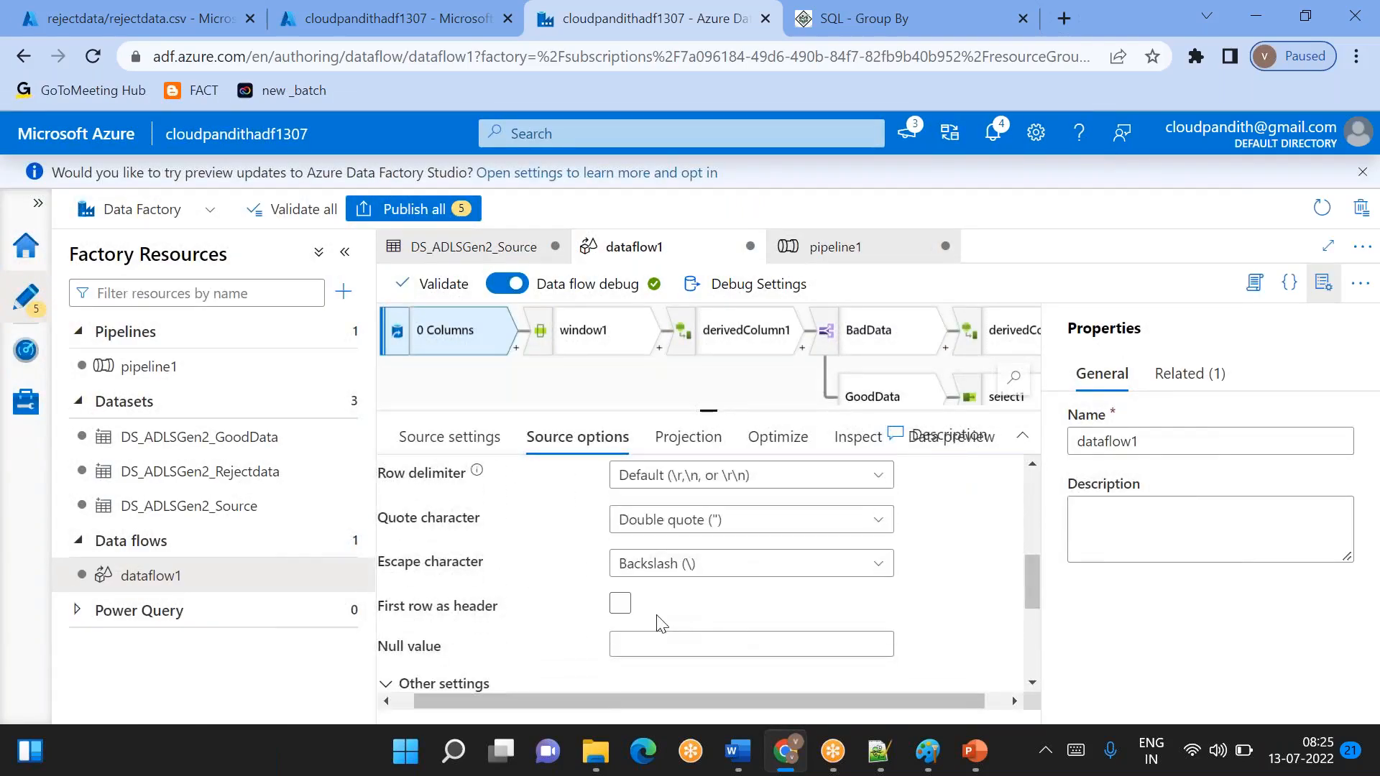
pyautogui.click(620, 605)
pyautogui.scroll(6, 777, 613)
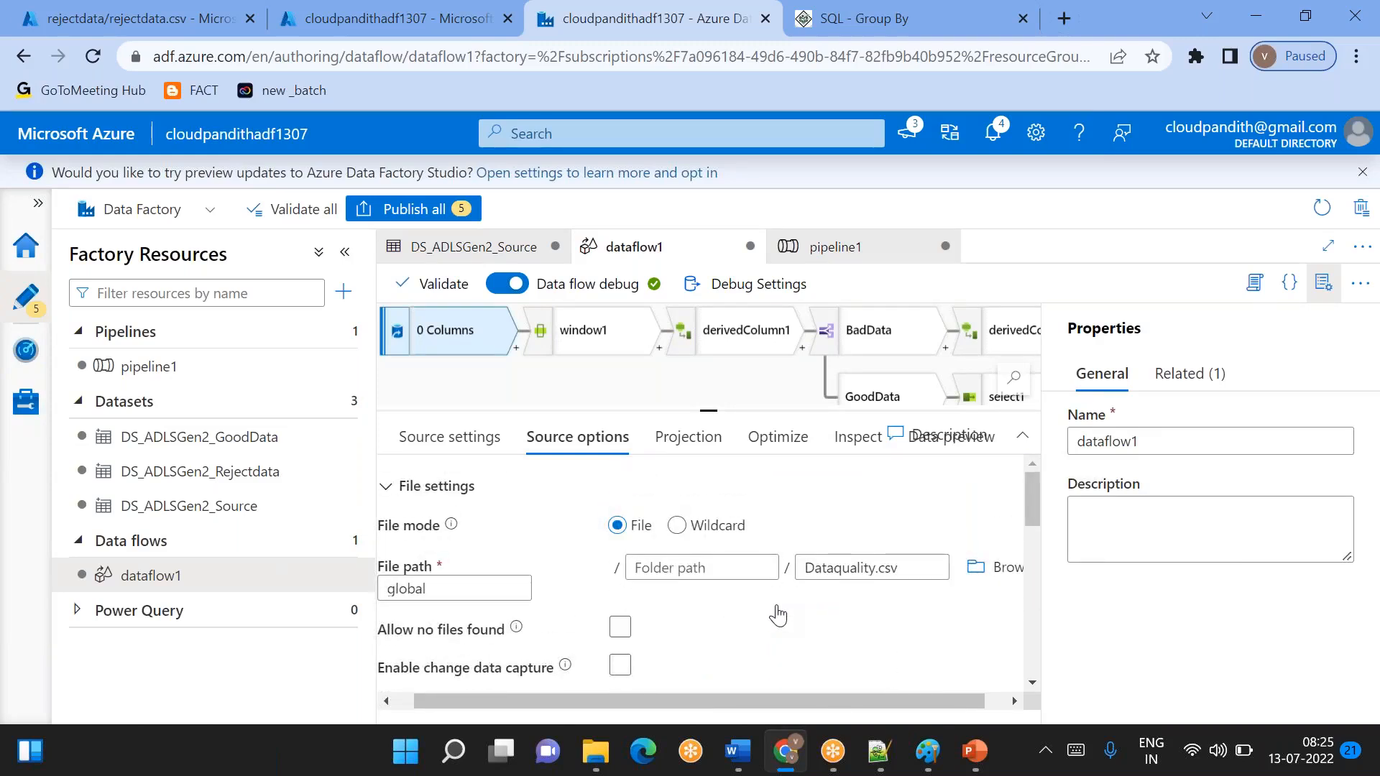
pyautogui.hscroll(-1, 773, 613)
# - Delete the gooddata and rejectdata directories from the global container of the cloudpandithdatalake1307 storage account
pyautogui.click(392, 18)
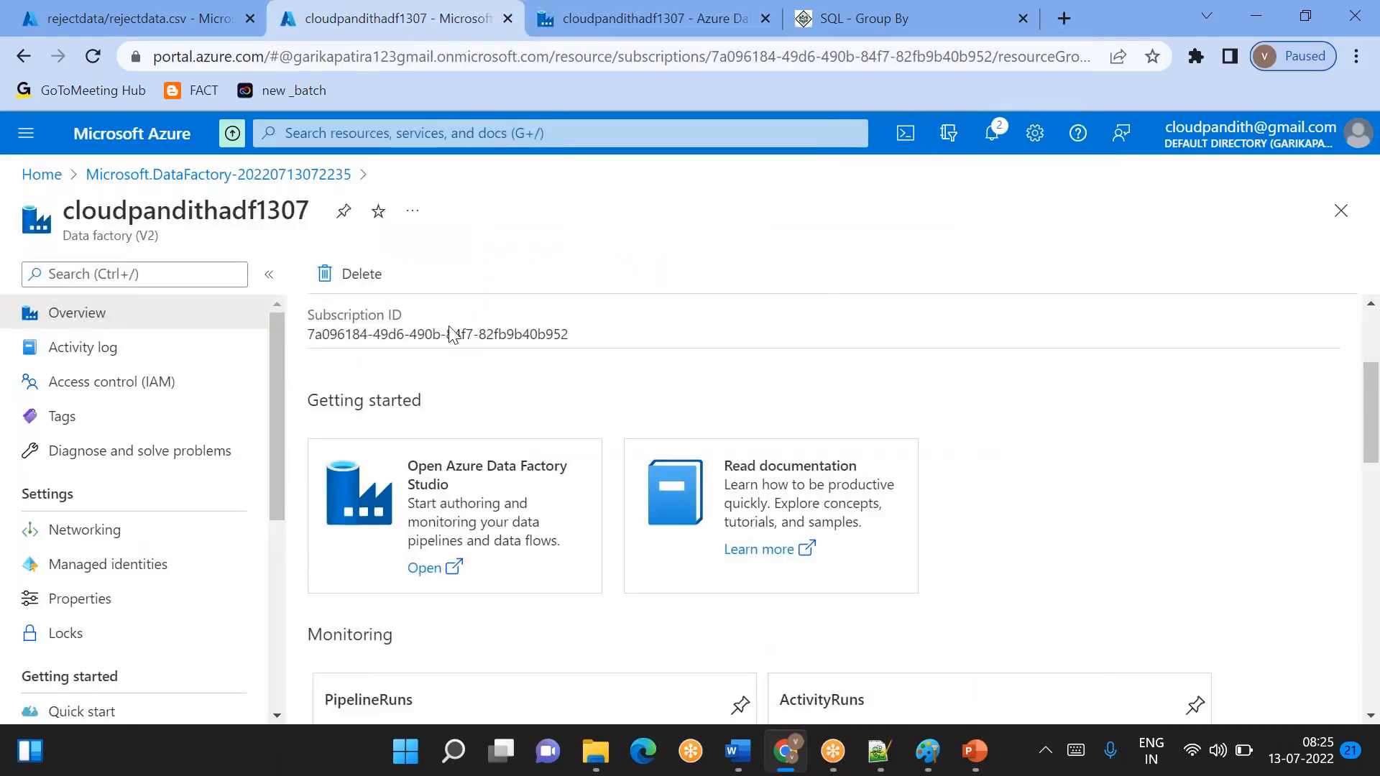
pyautogui.click(170, 12)
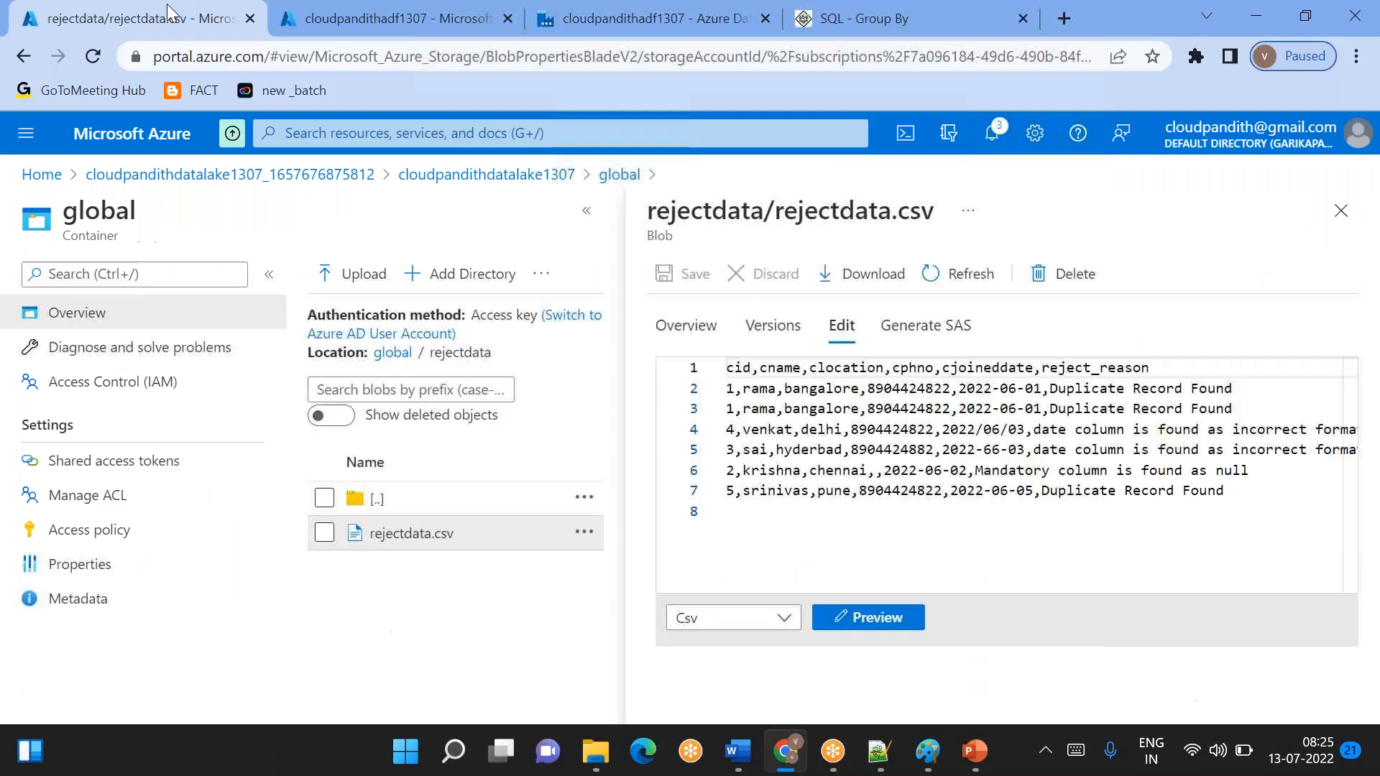
pyautogui.click(525, 175)
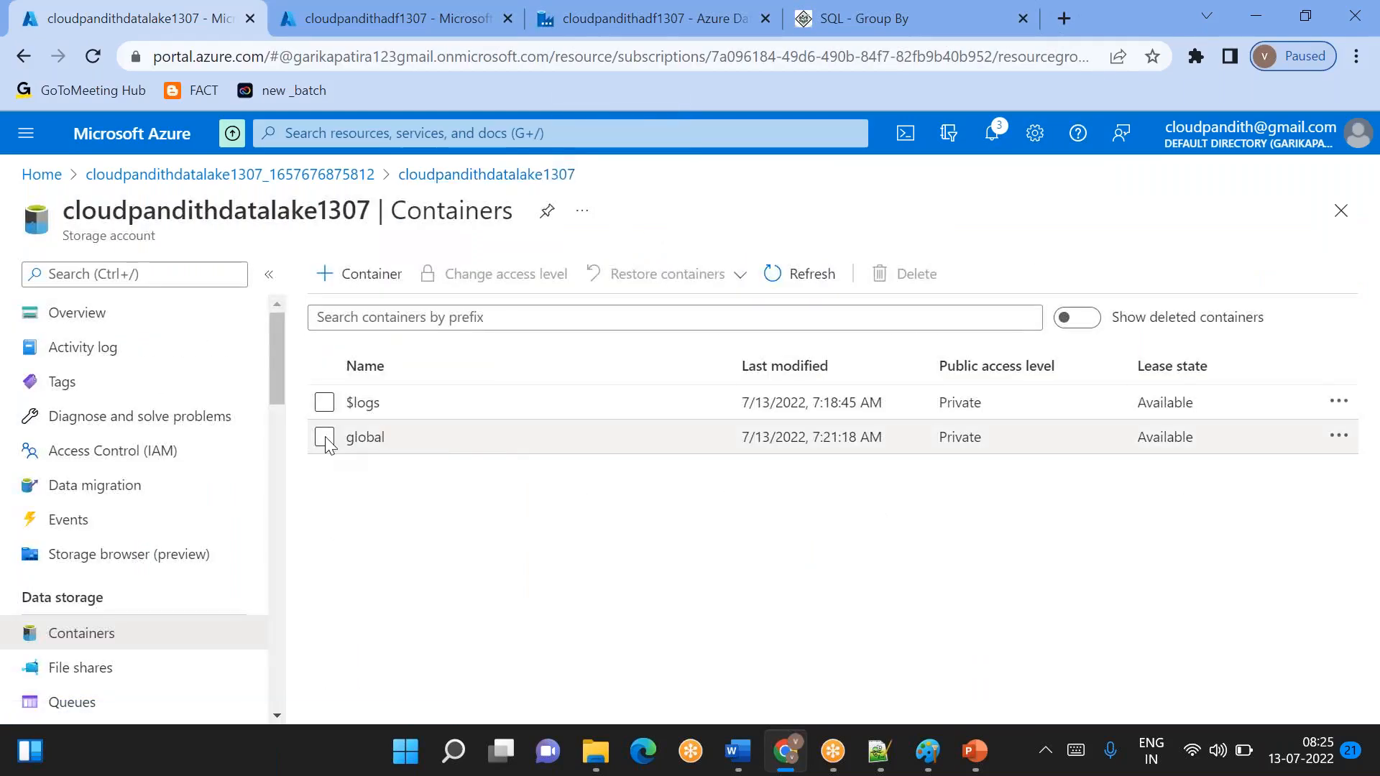
pyautogui.click(368, 439)
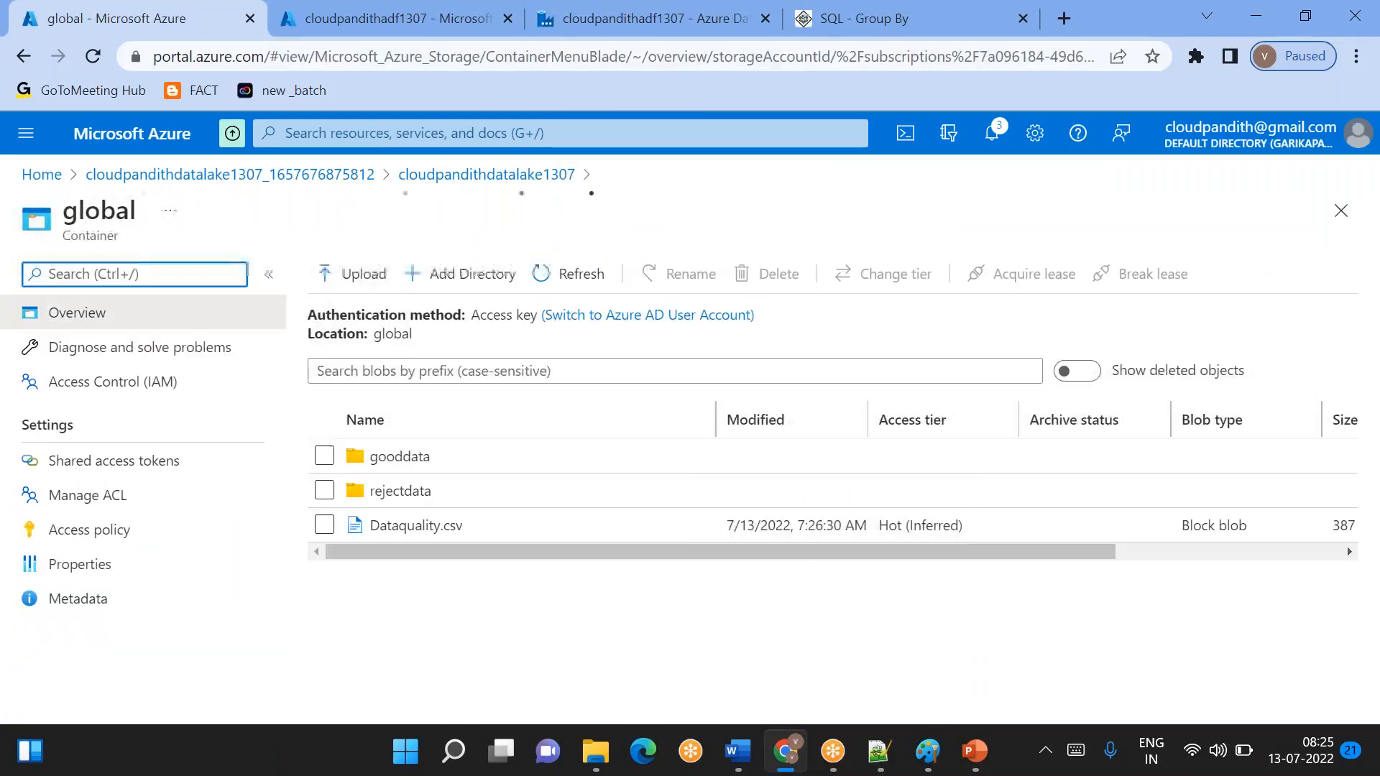
pyautogui.click(324, 493)
pyautogui.click(324, 456)
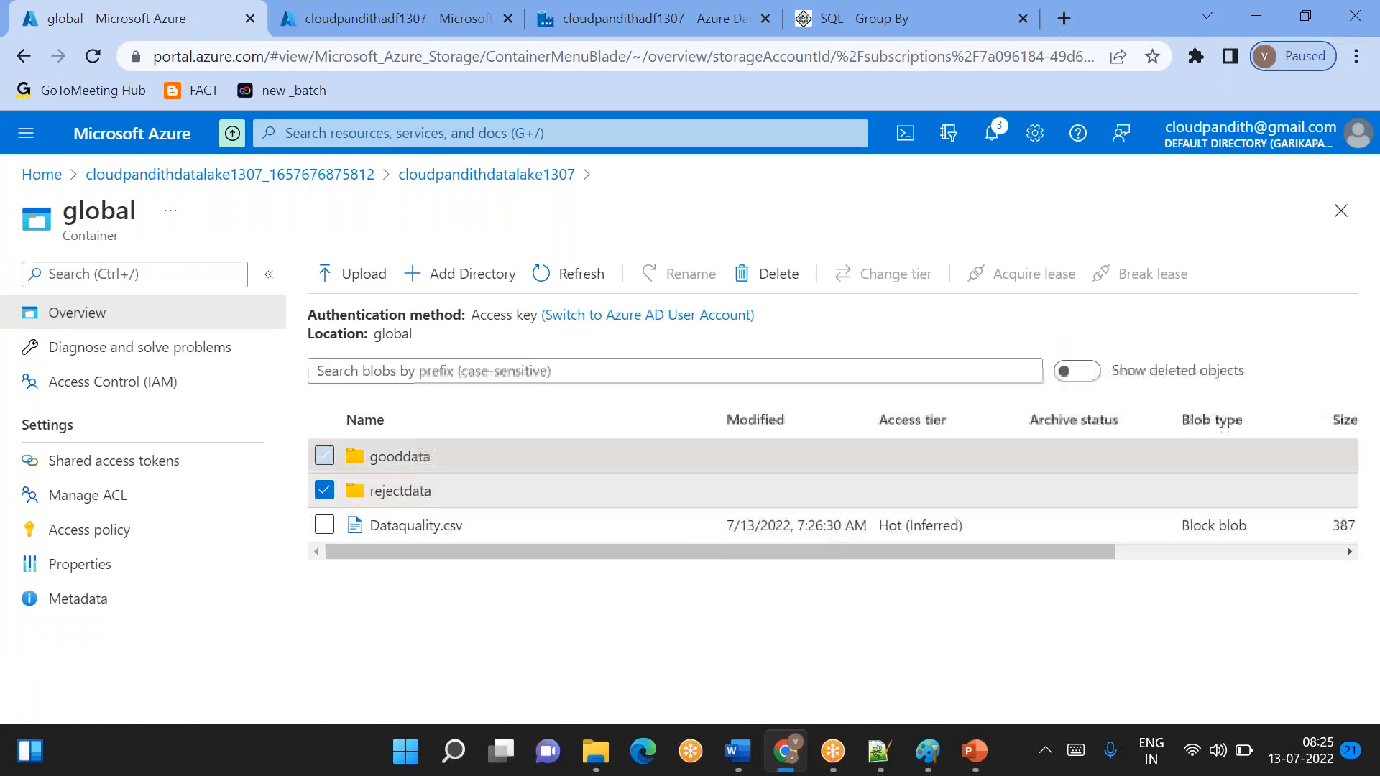
pyautogui.click(803, 284)
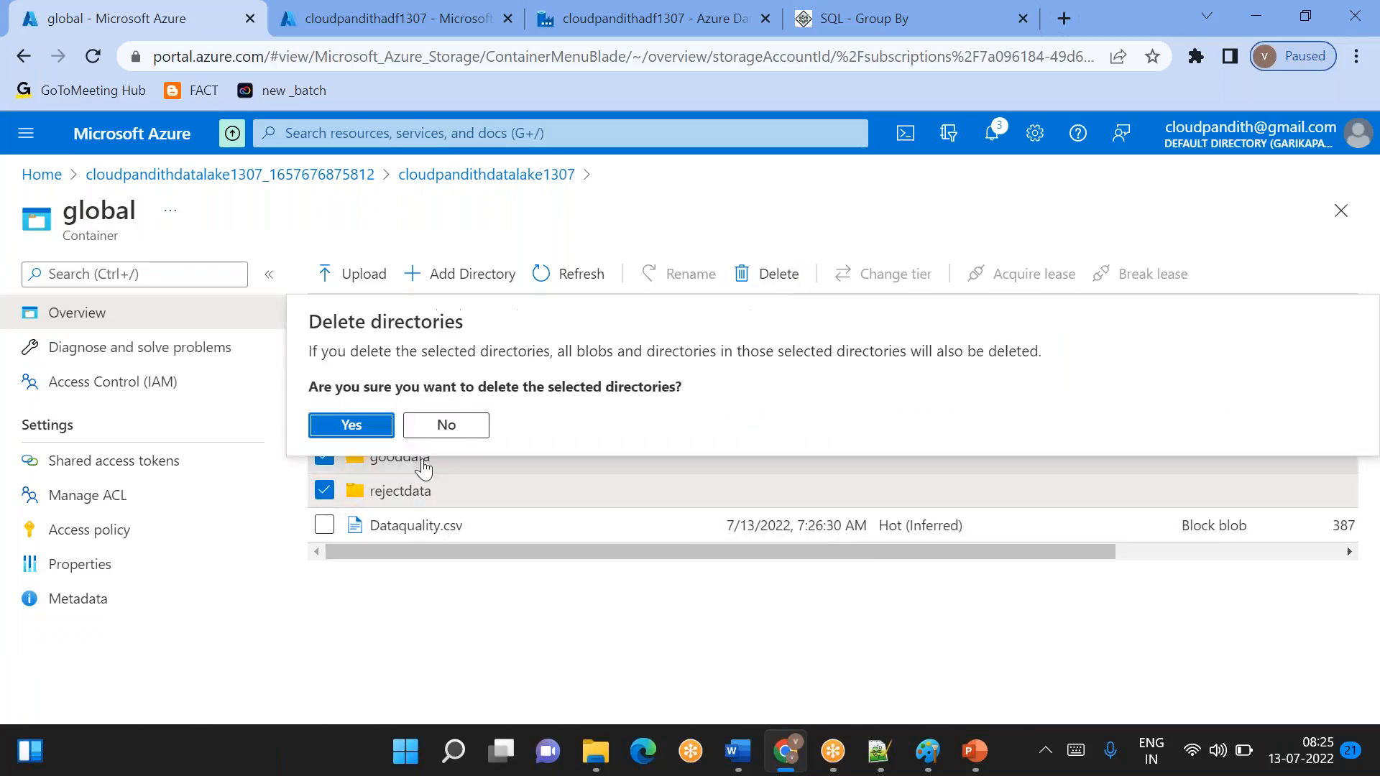
pyautogui.click(355, 425)
# - Review the source settings and source options of source1 in dataflow1, including its inline dataset, file path and delimiter settings
pyautogui.click(563, 32)
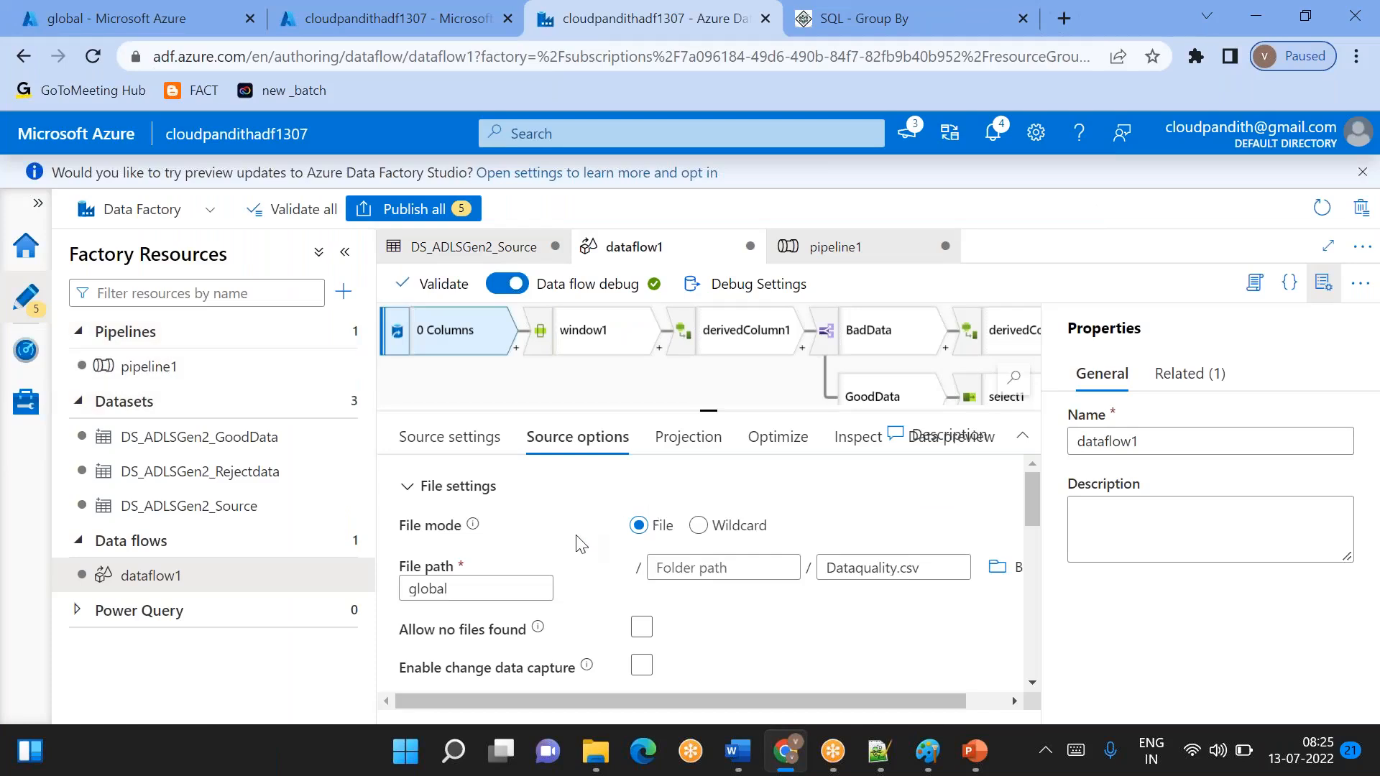
pyautogui.click(448, 435)
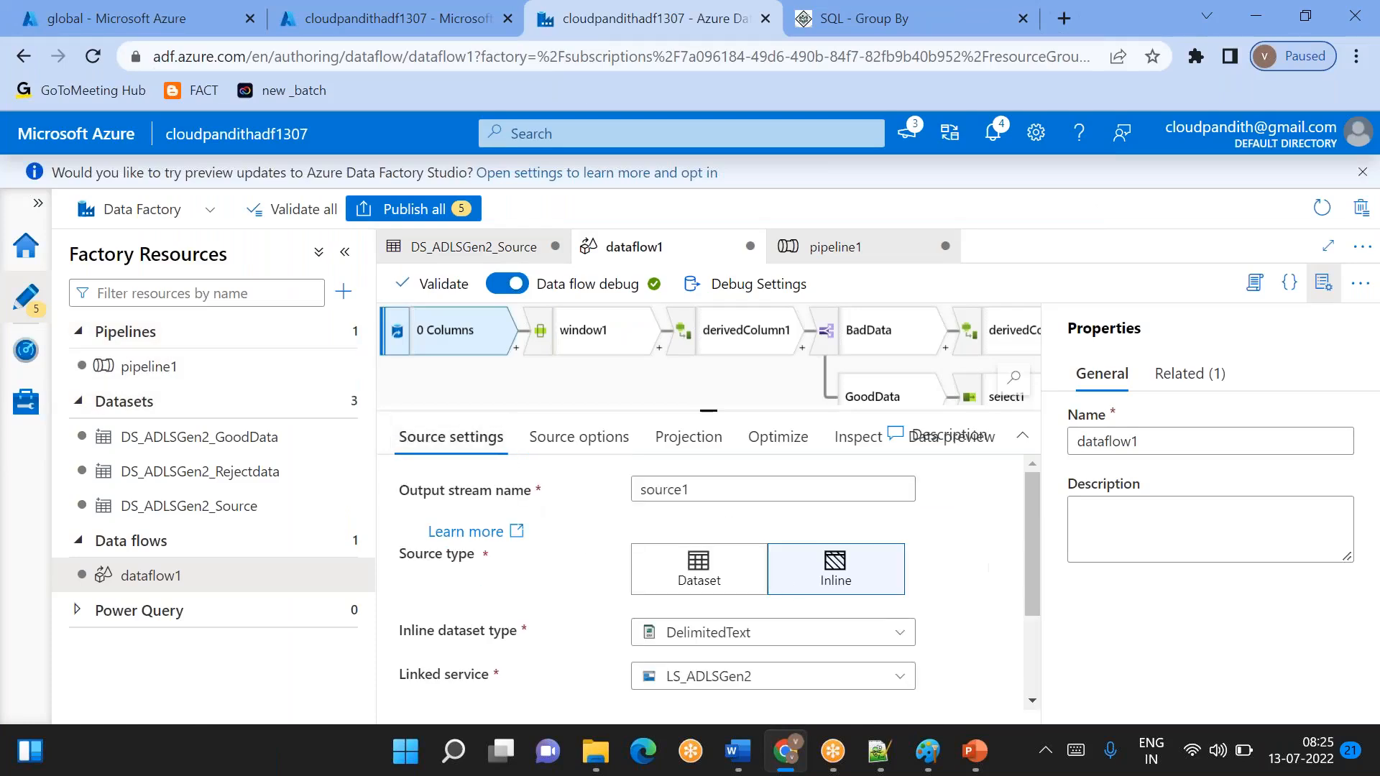
pyautogui.scroll(-3, 784, 589)
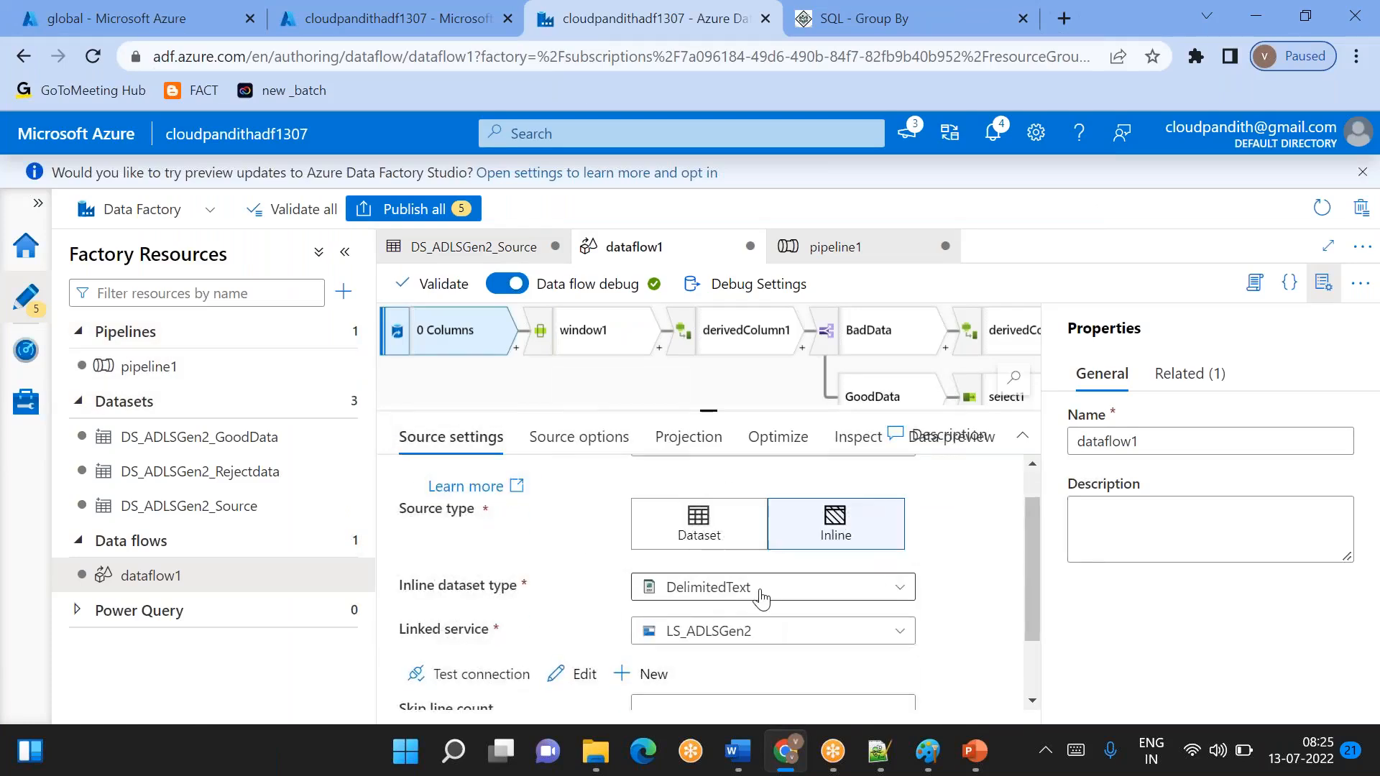
pyautogui.click(574, 427)
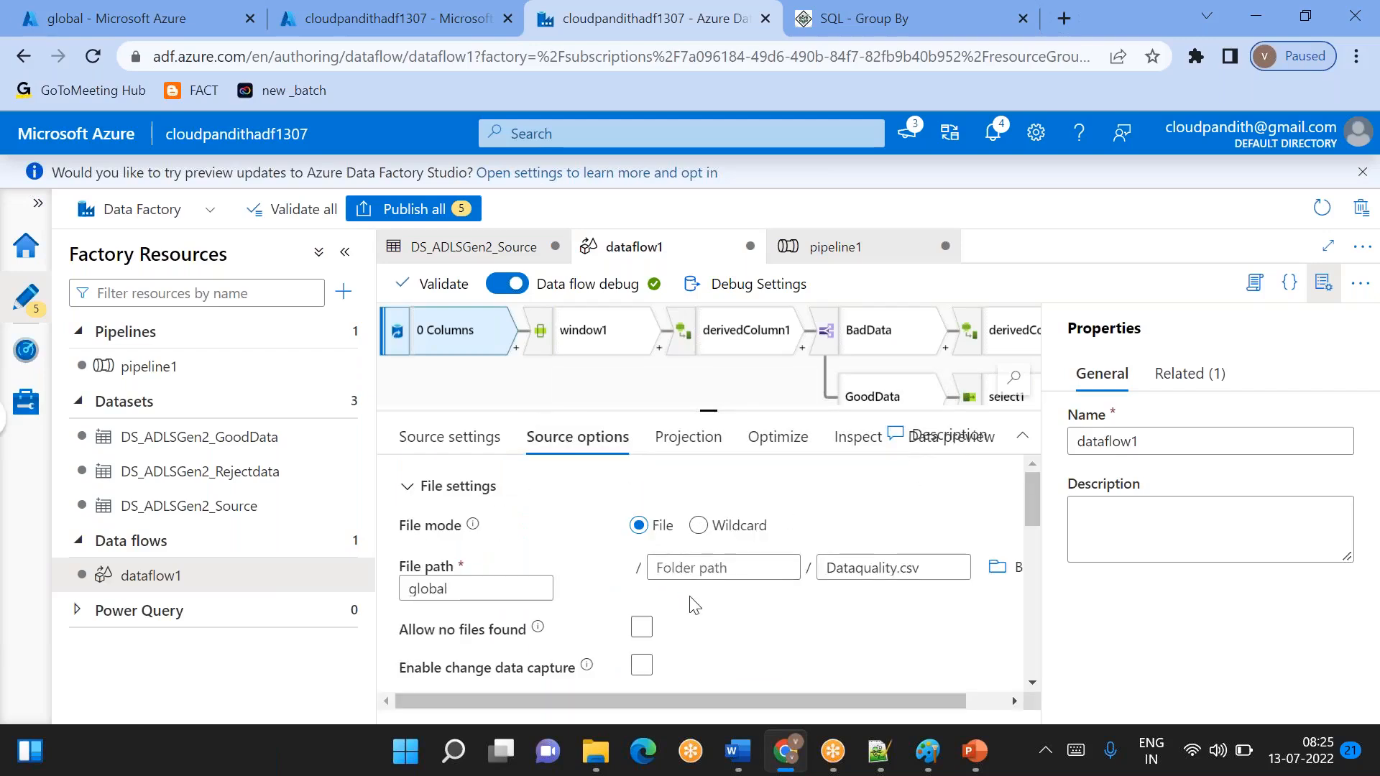
pyautogui.scroll(-5, 826, 606)
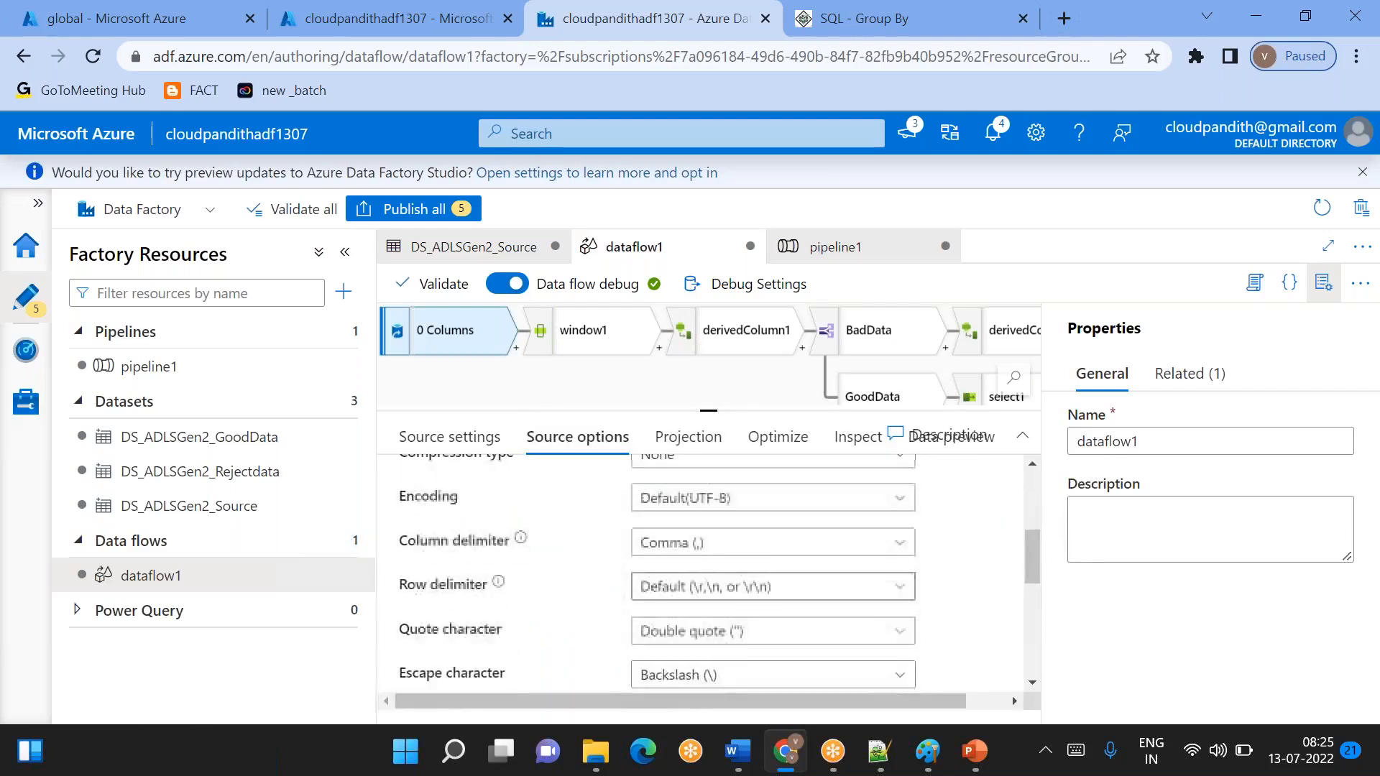
pyautogui.scroll(-3, 677, 576)
pyautogui.scroll(-3, 676, 579)
pyautogui.scroll(5, 675, 578)
# - Try to start a debug run of pipeline1 and dismiss the pipeline validation output
pyautogui.click(225, 379)
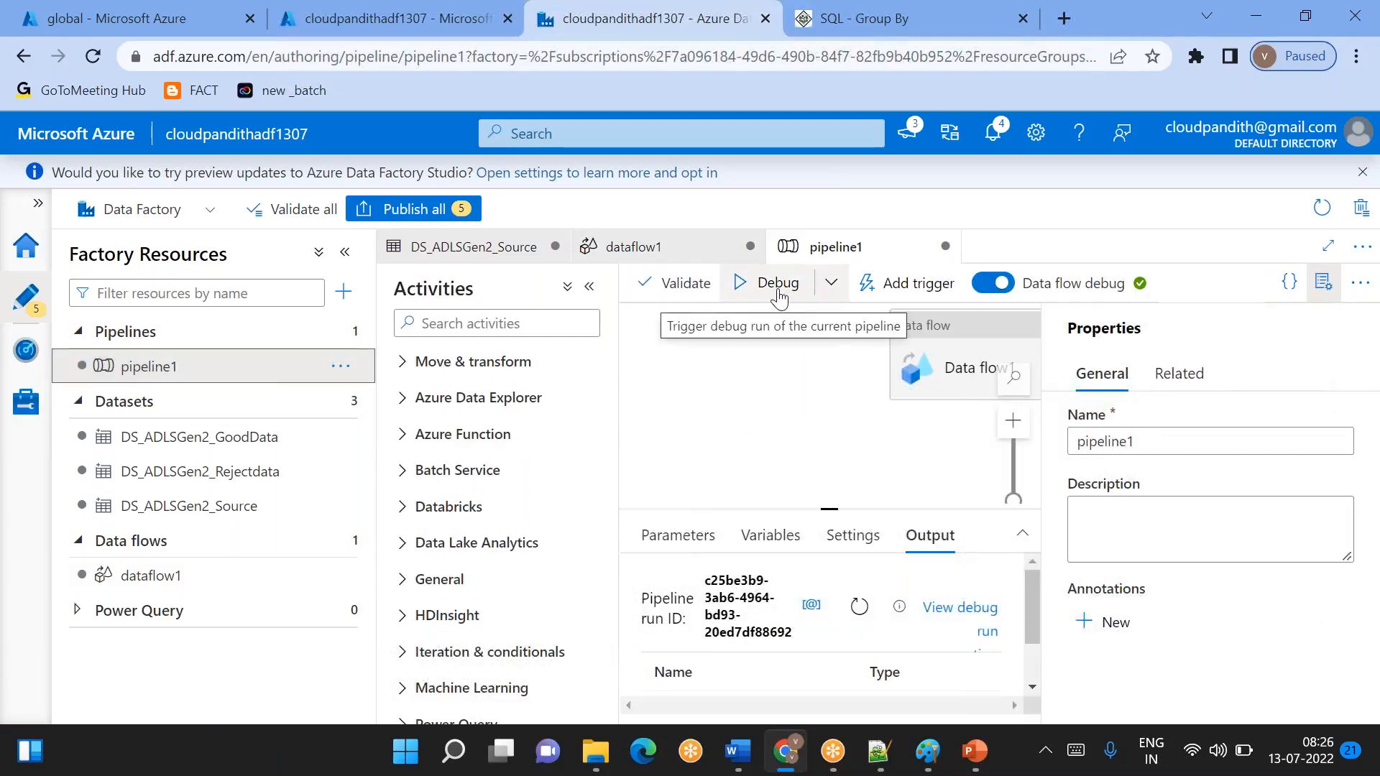
pyautogui.click(776, 284)
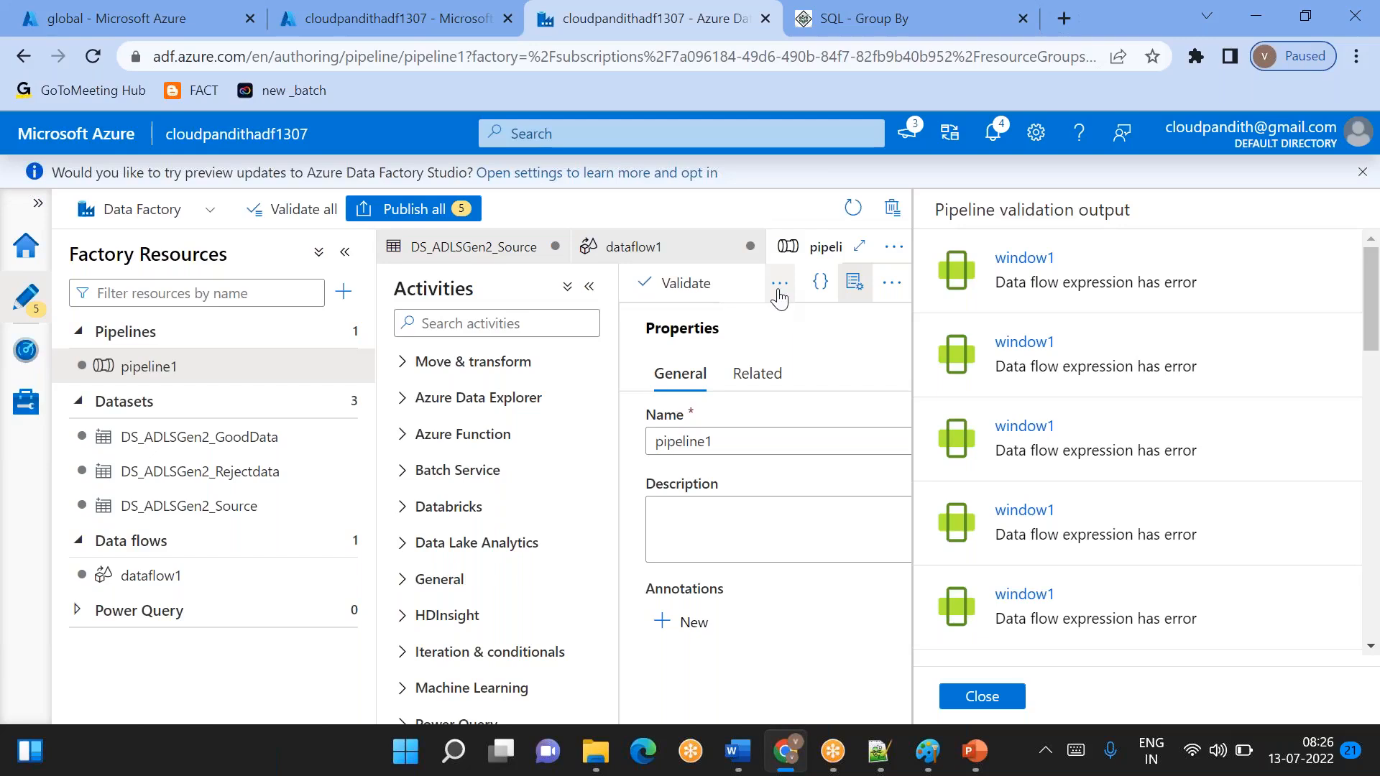
pyautogui.click(982, 696)
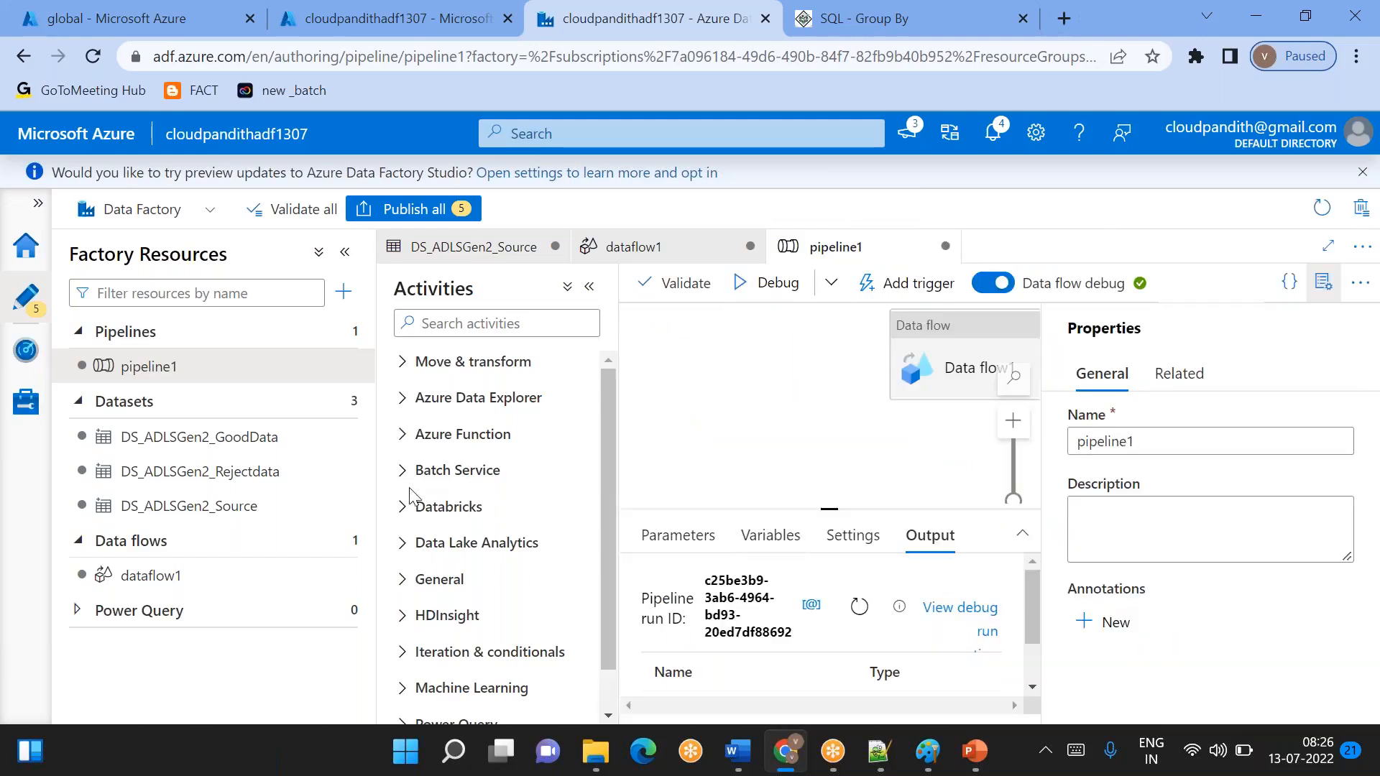
# - Import the schema into the projection of source1 in dataflow1, using integer as the numerical whole number format
pyautogui.click(128, 572)
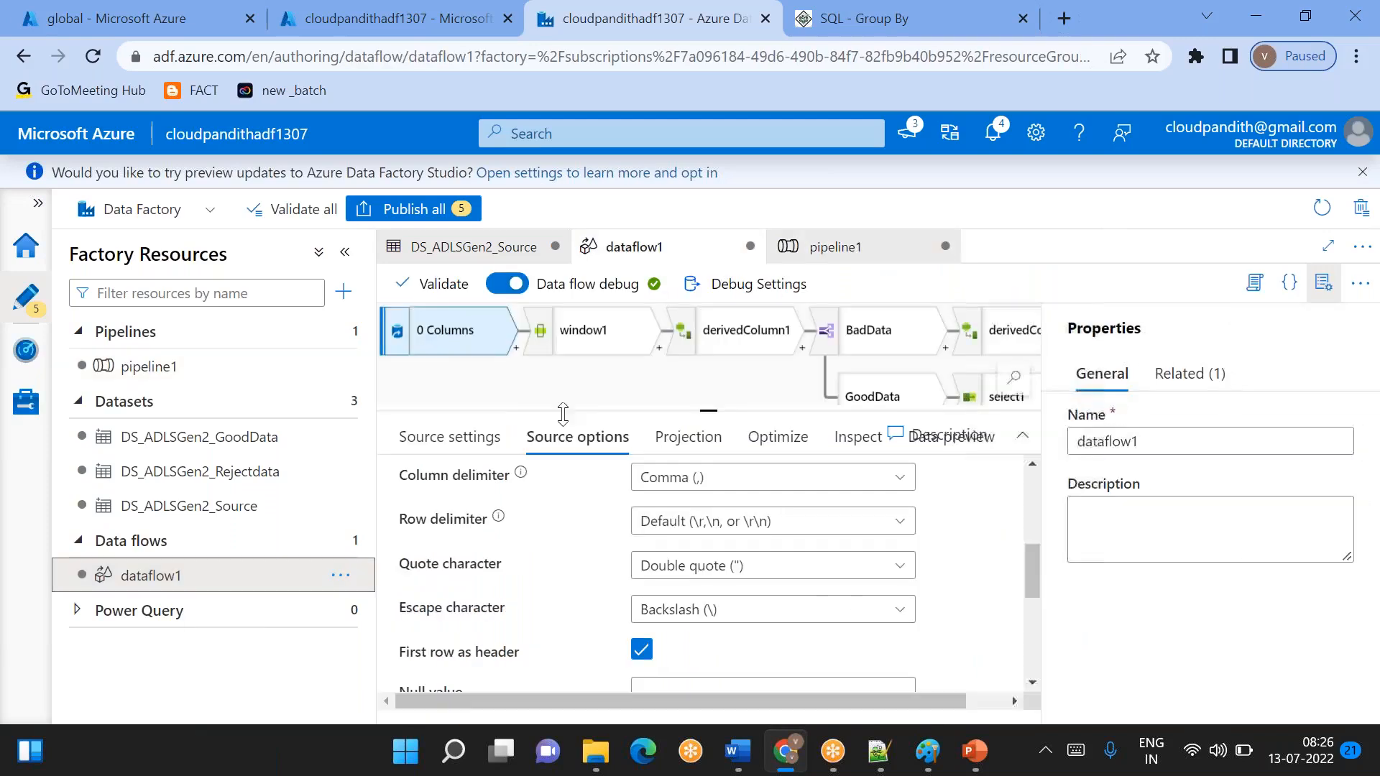
pyautogui.click(709, 447)
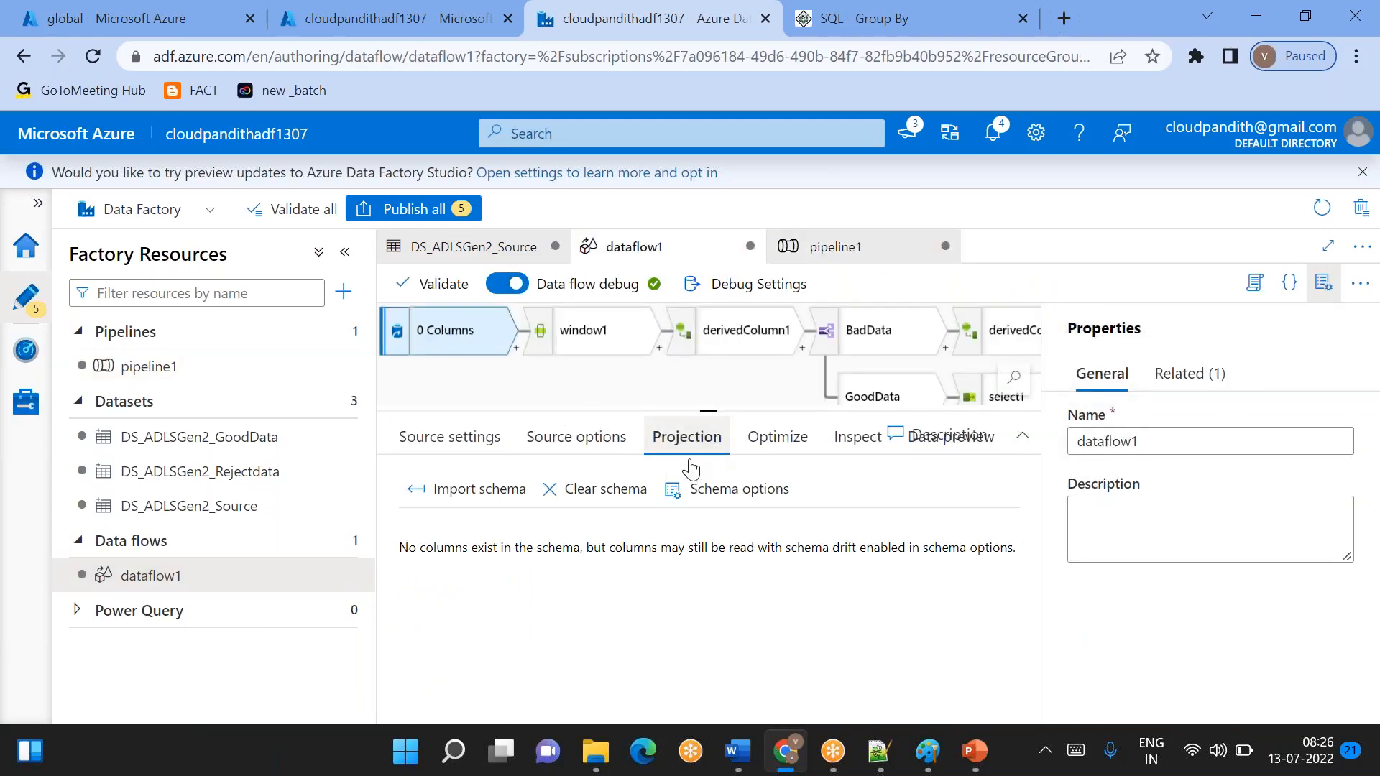
pyautogui.click(480, 493)
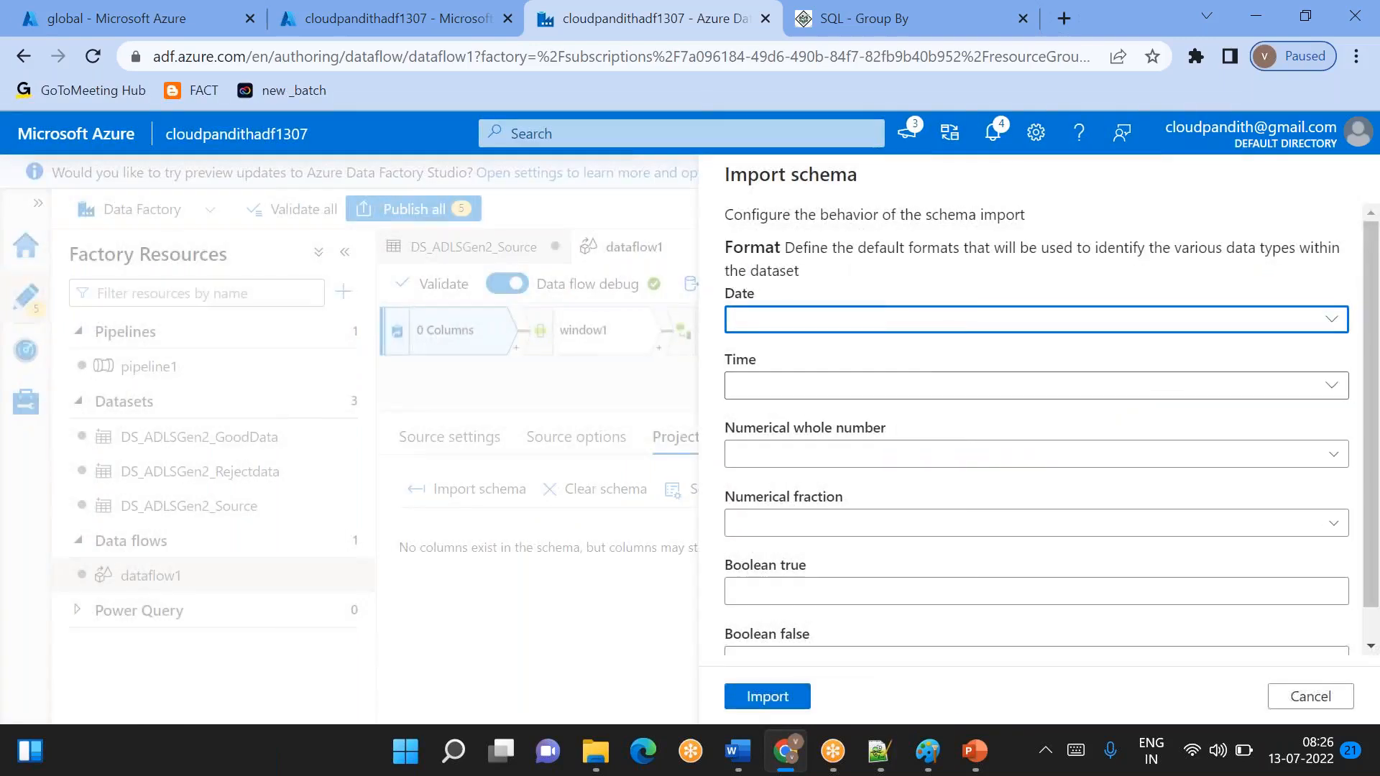
pyautogui.click(785, 456)
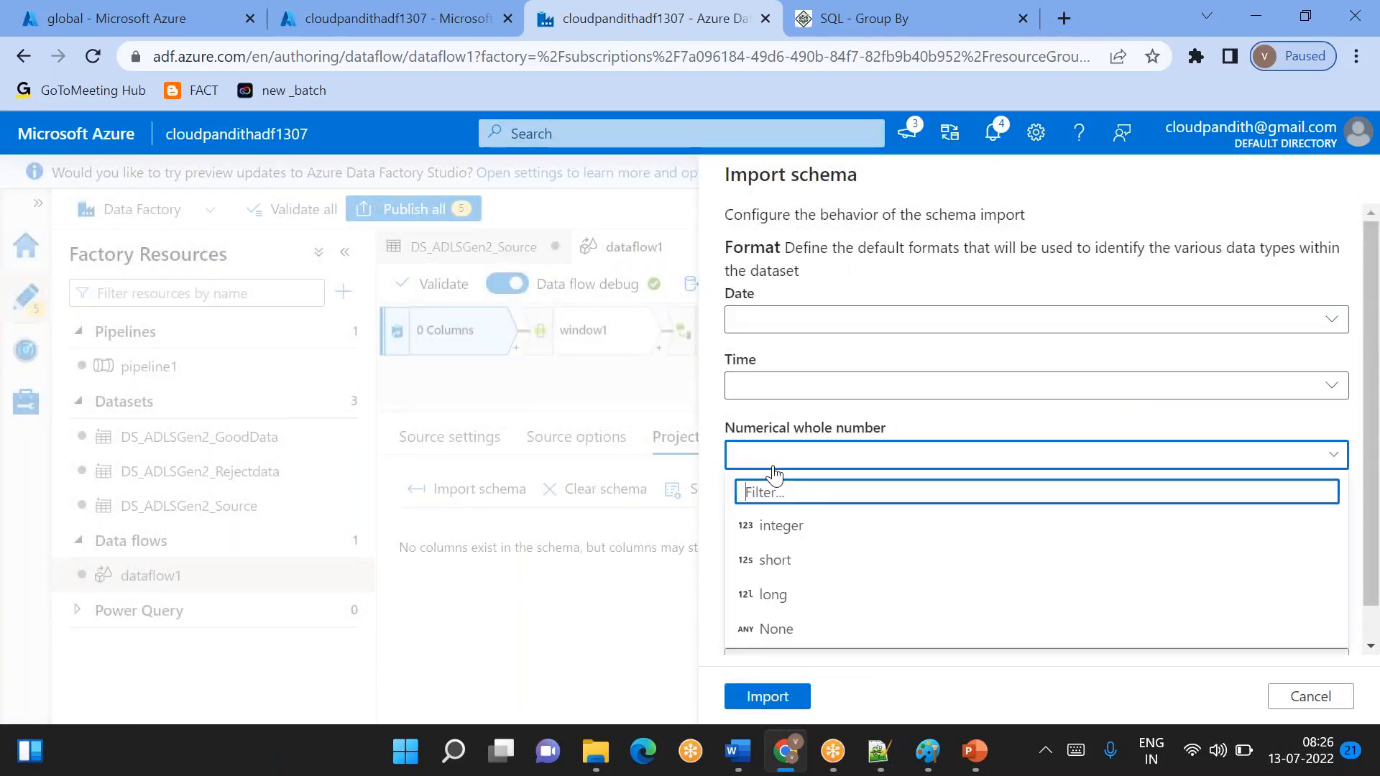
pyautogui.click(799, 536)
pyautogui.click(753, 699)
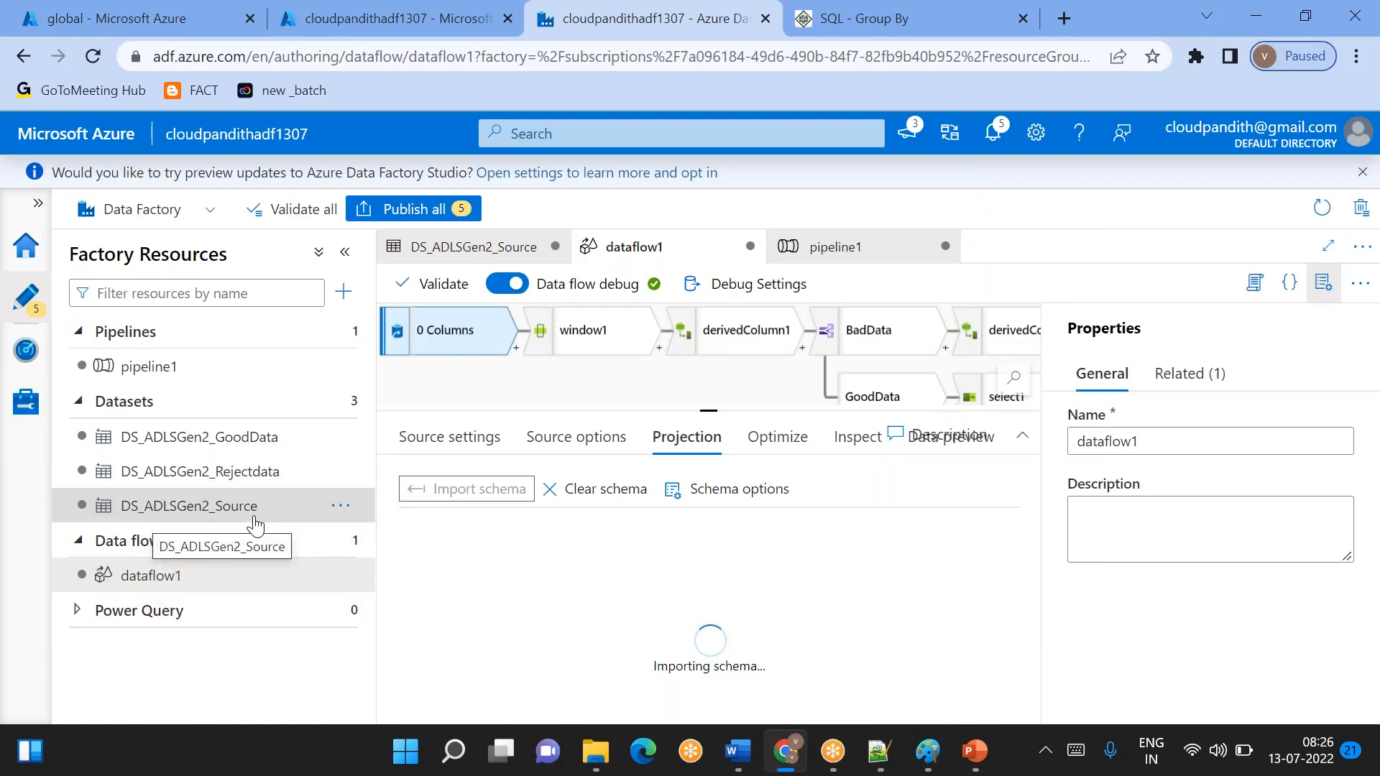
# - Check the source settings of source1 and the imported column names and types in its projection
pyautogui.click(449, 436)
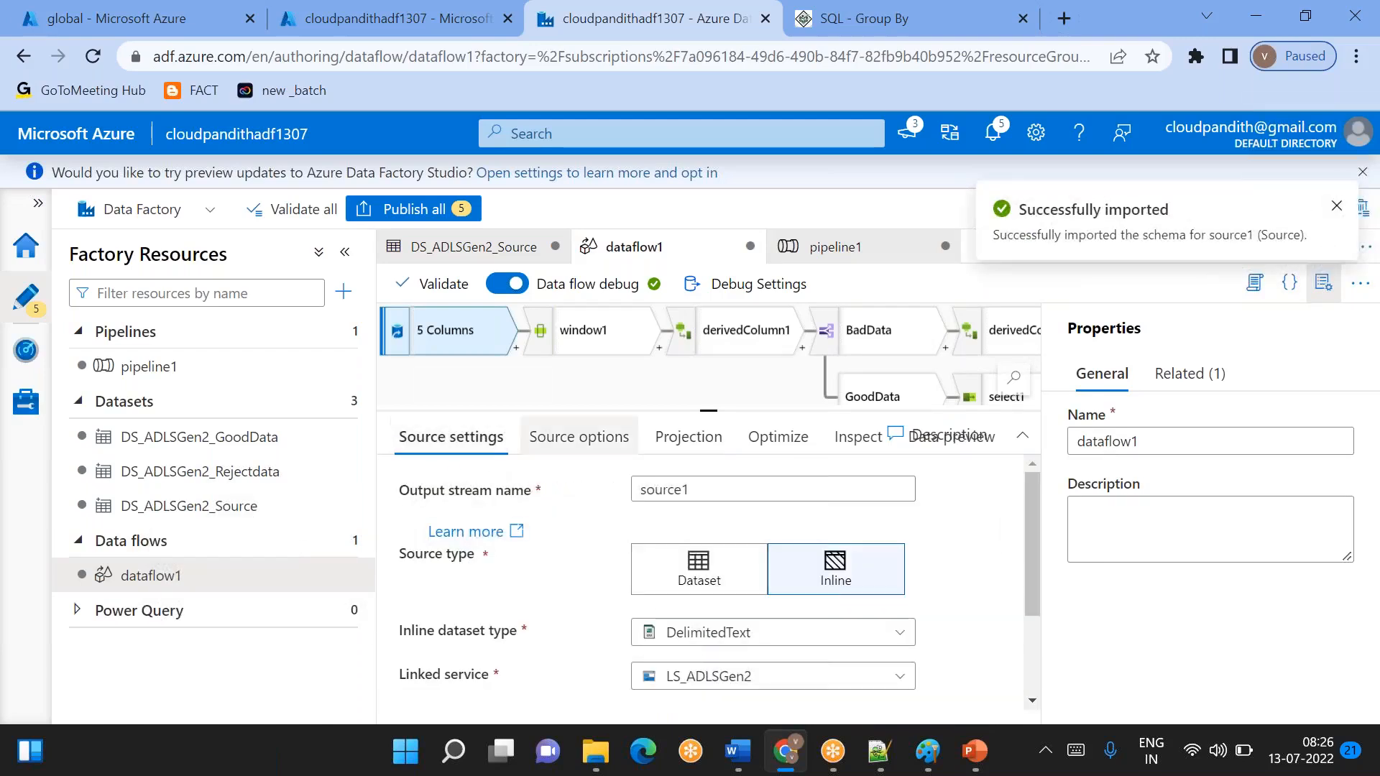
pyautogui.click(670, 444)
pyautogui.scroll(-1, 632, 575)
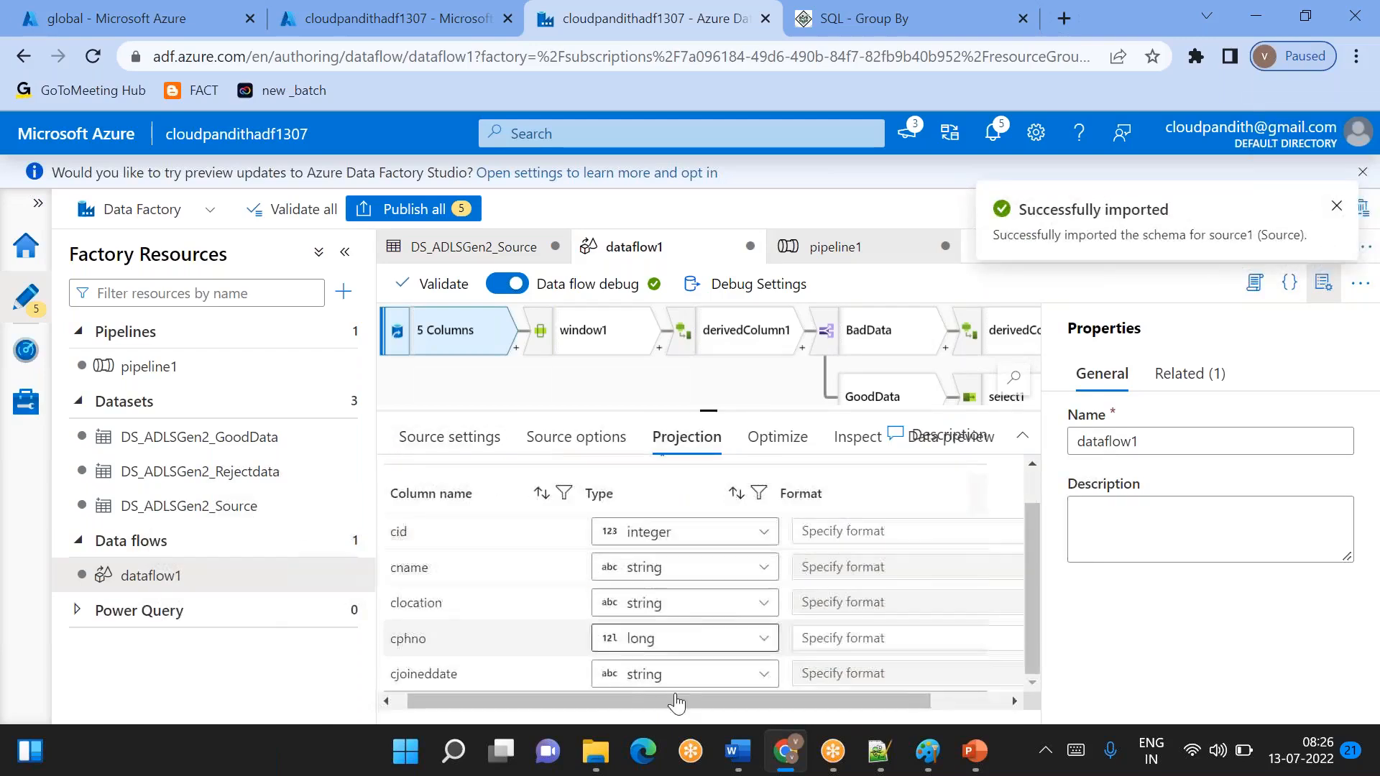
# - Start a debug run of pipeline1 and collapse the properties and activities panes to show its output
pyautogui.click(183, 366)
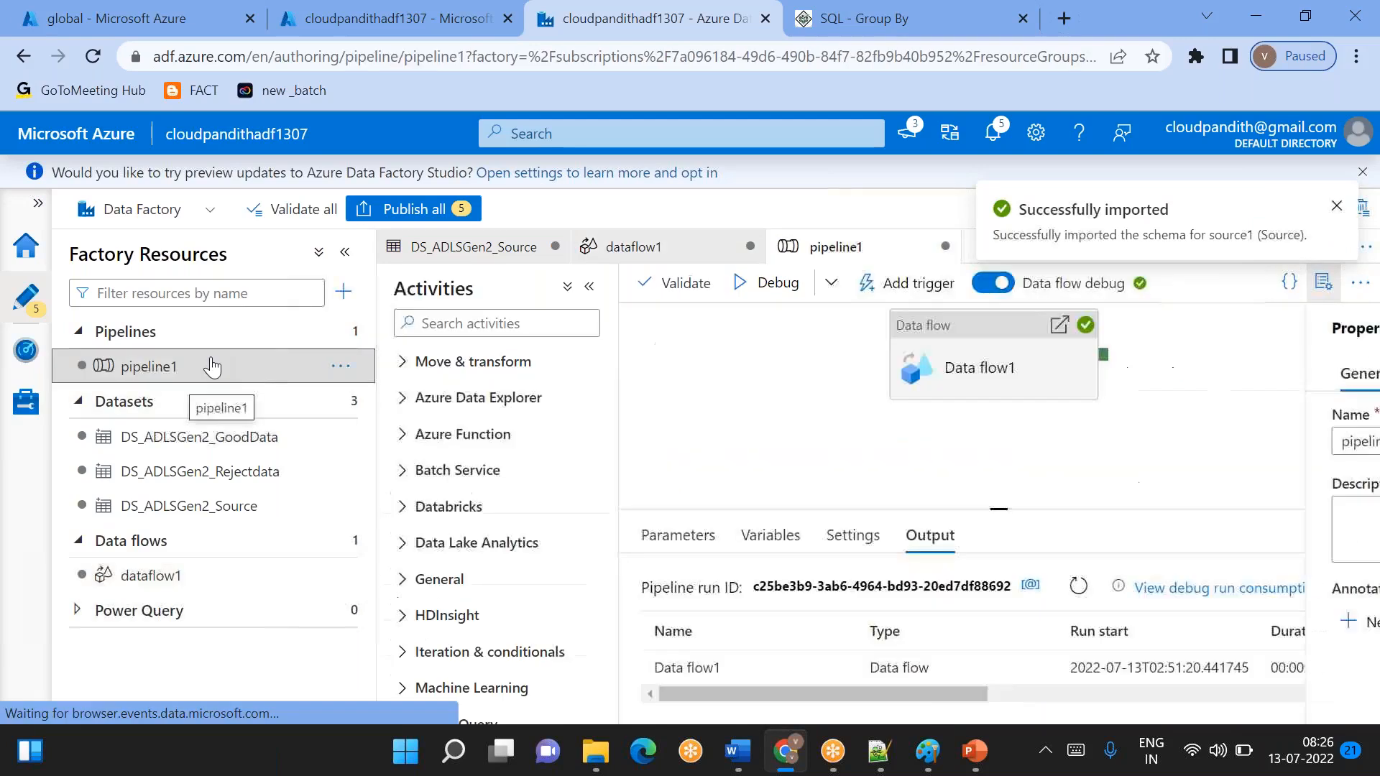
pyautogui.click(780, 284)
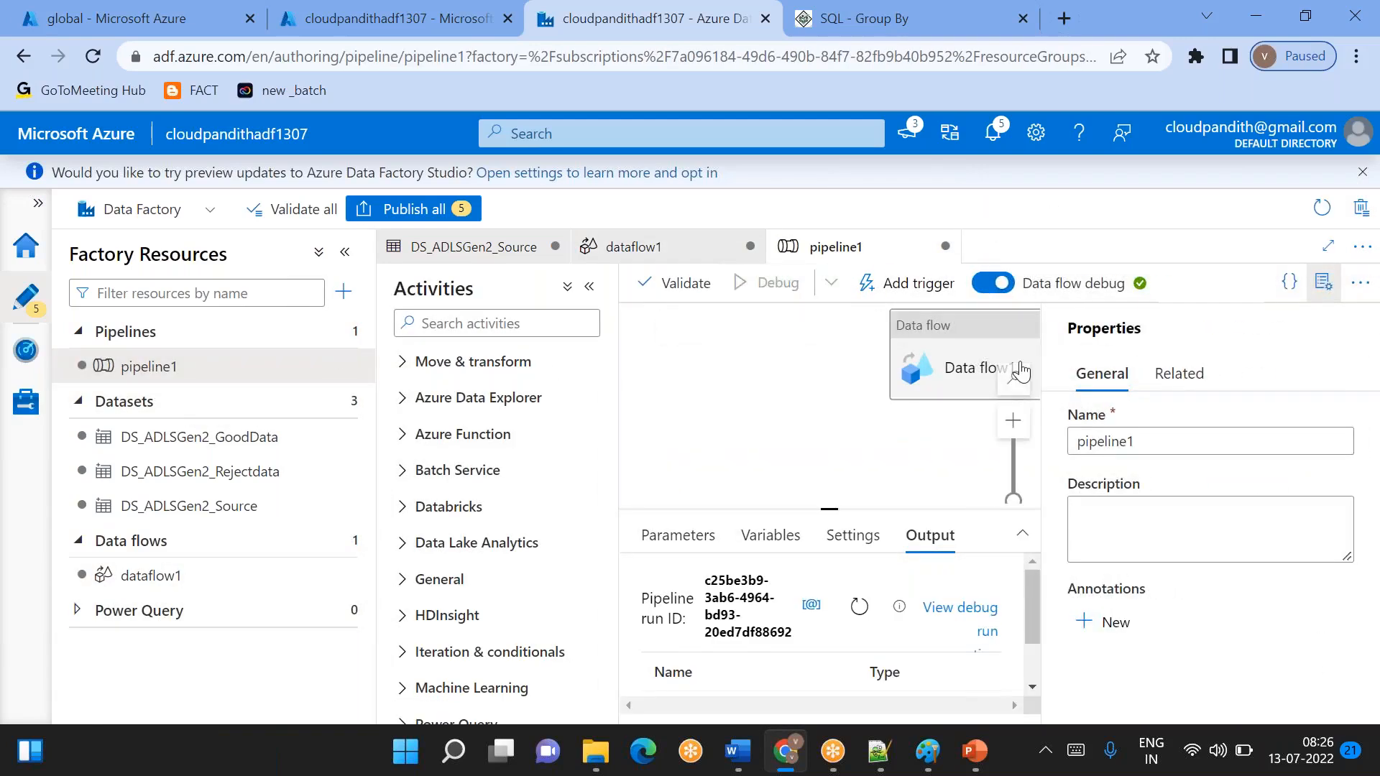
pyautogui.click(1337, 295)
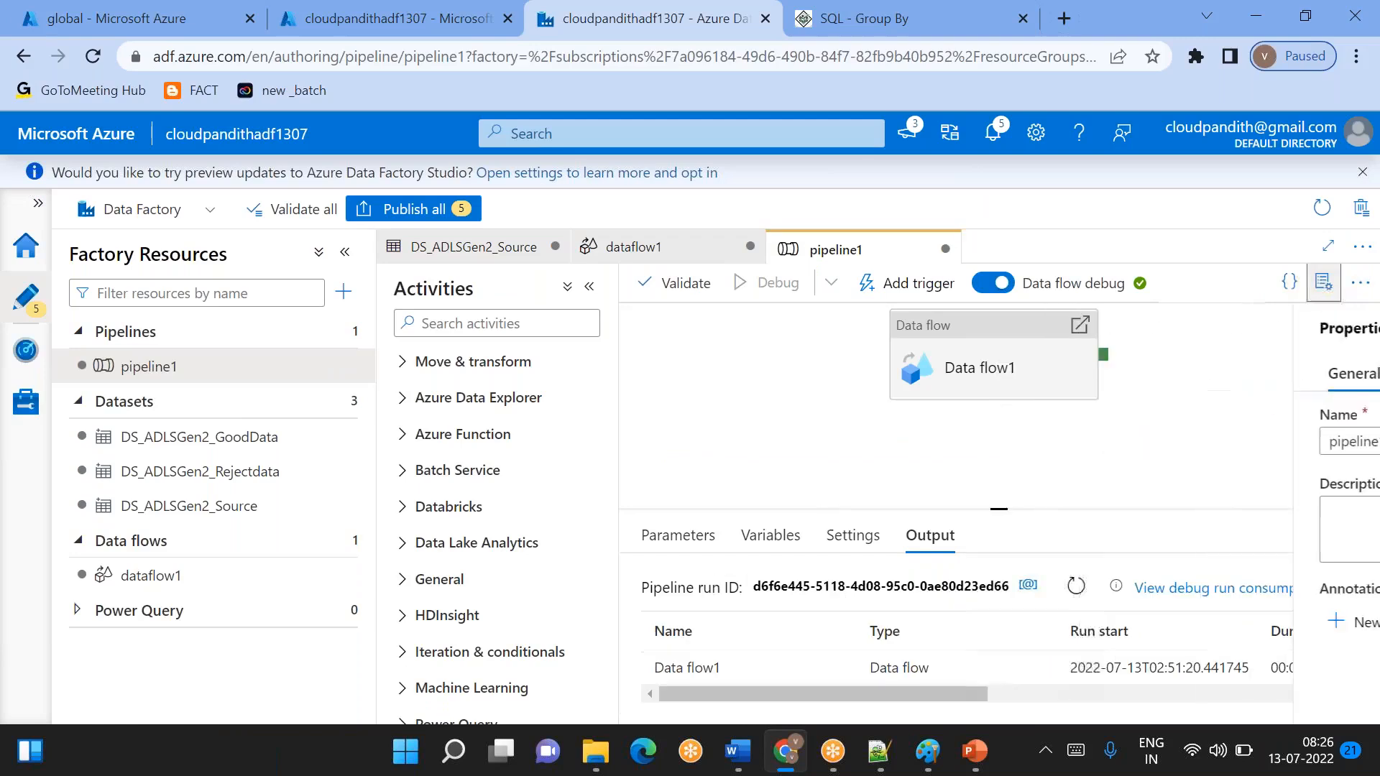
pyautogui.click(1077, 588)
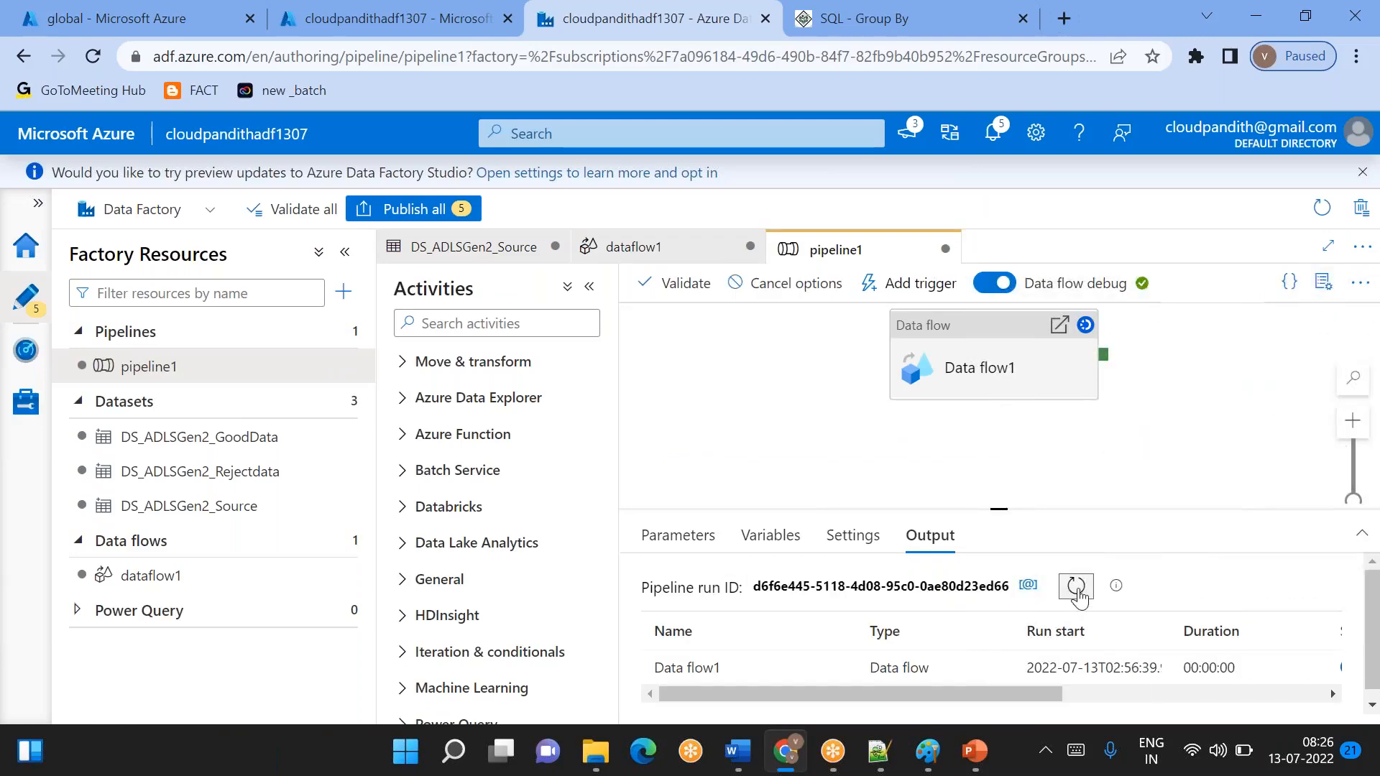
pyautogui.click(589, 288)
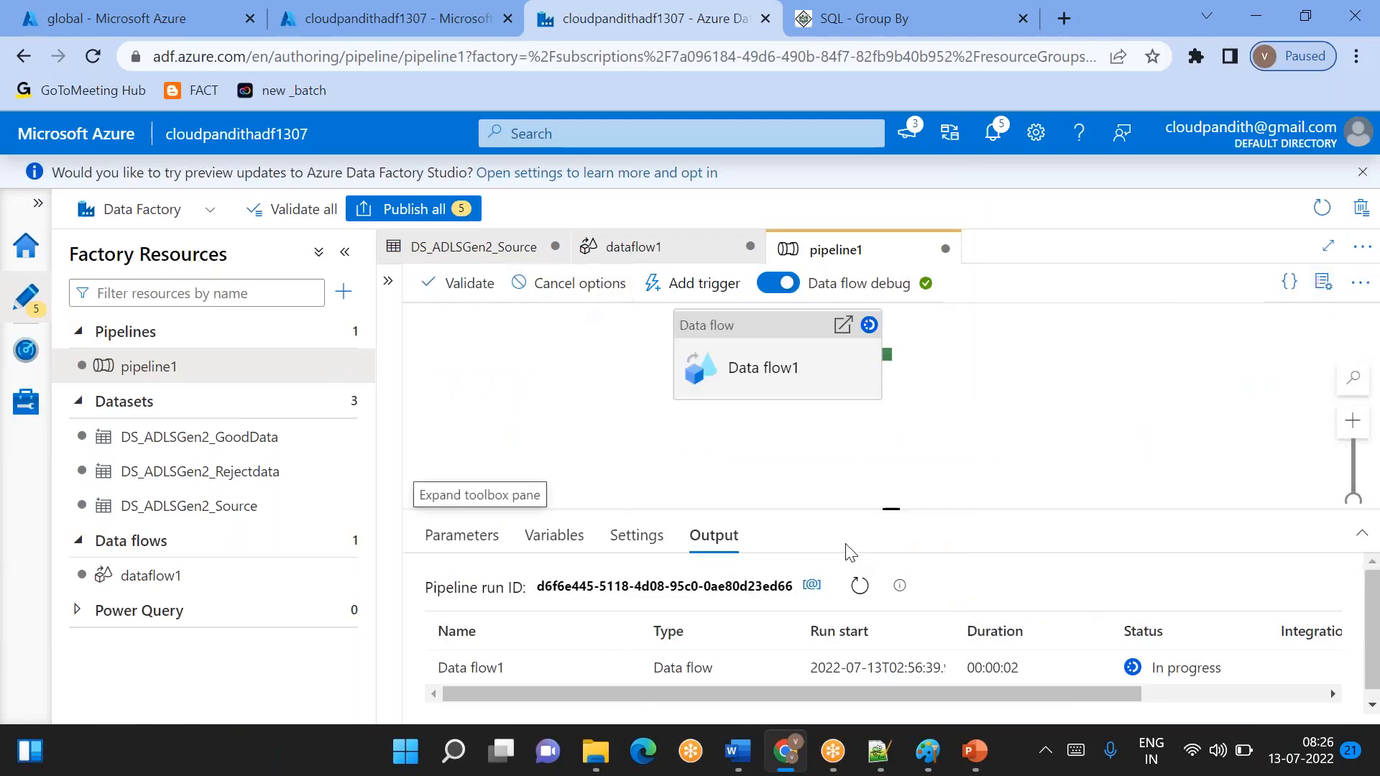
# - Refresh the debug run status of pipeline1 until Data flow1 finishes, and enlarge the output area
pyautogui.click(860, 600)
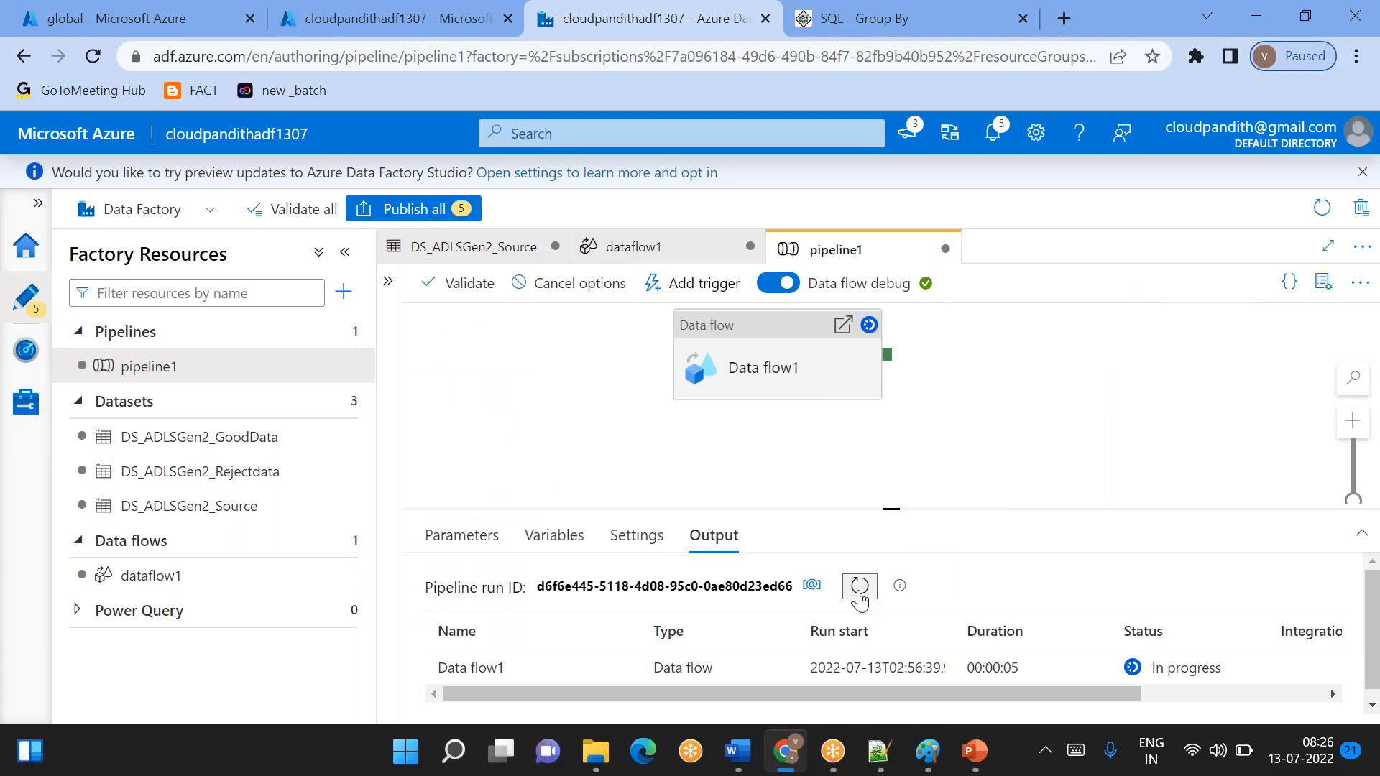
pyautogui.click(860, 599)
pyautogui.click(860, 600)
pyautogui.click(860, 600)
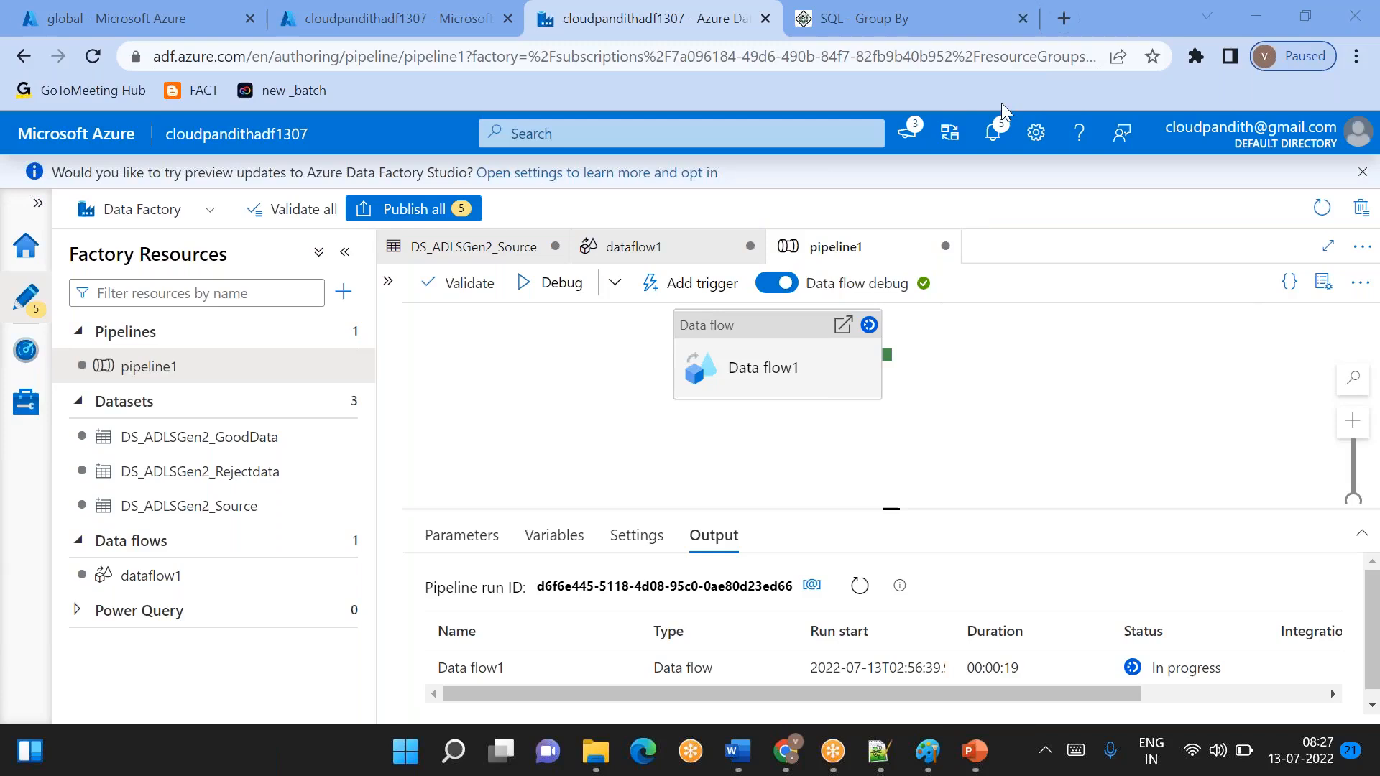
pyautogui.click(860, 586)
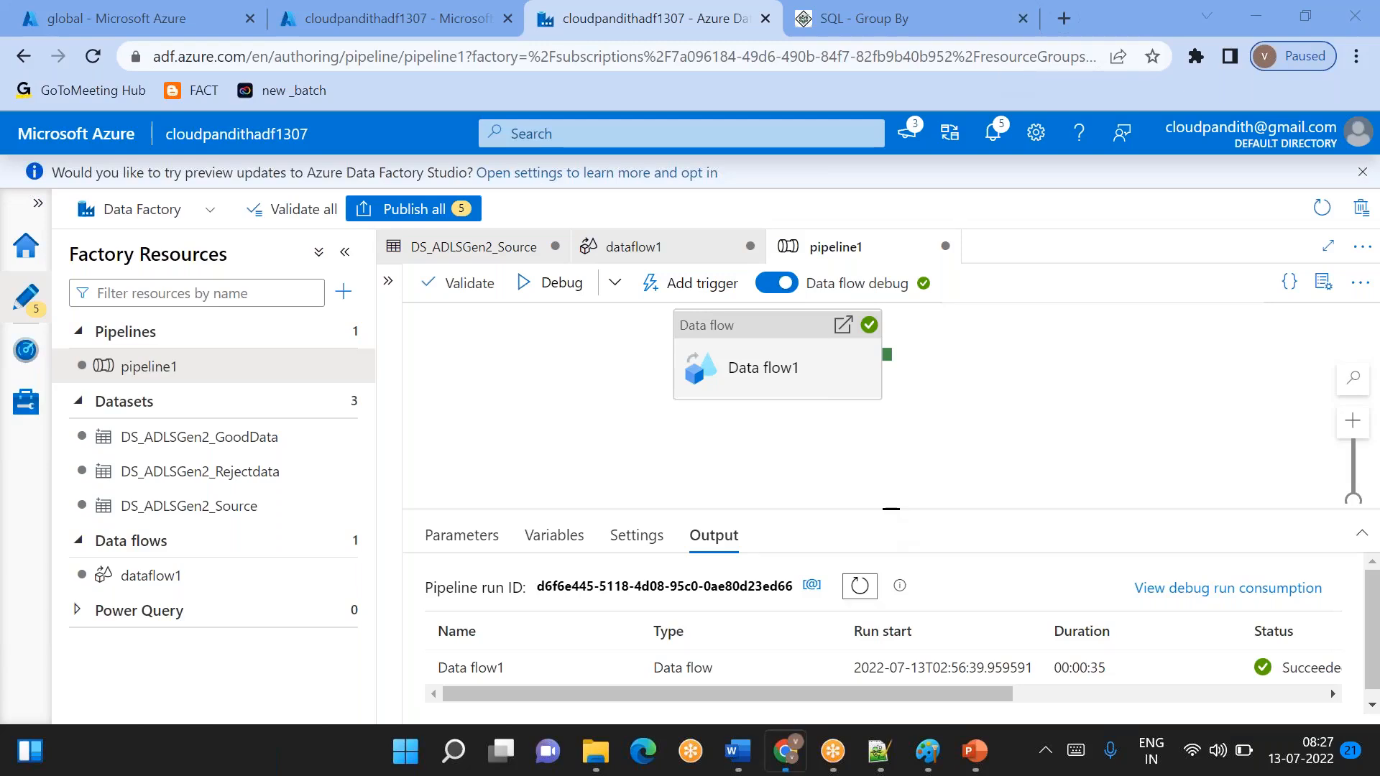
pyautogui.moveTo(891, 509); pyautogui.dragTo(888, 463)
pyautogui.rightClick(885, 464)
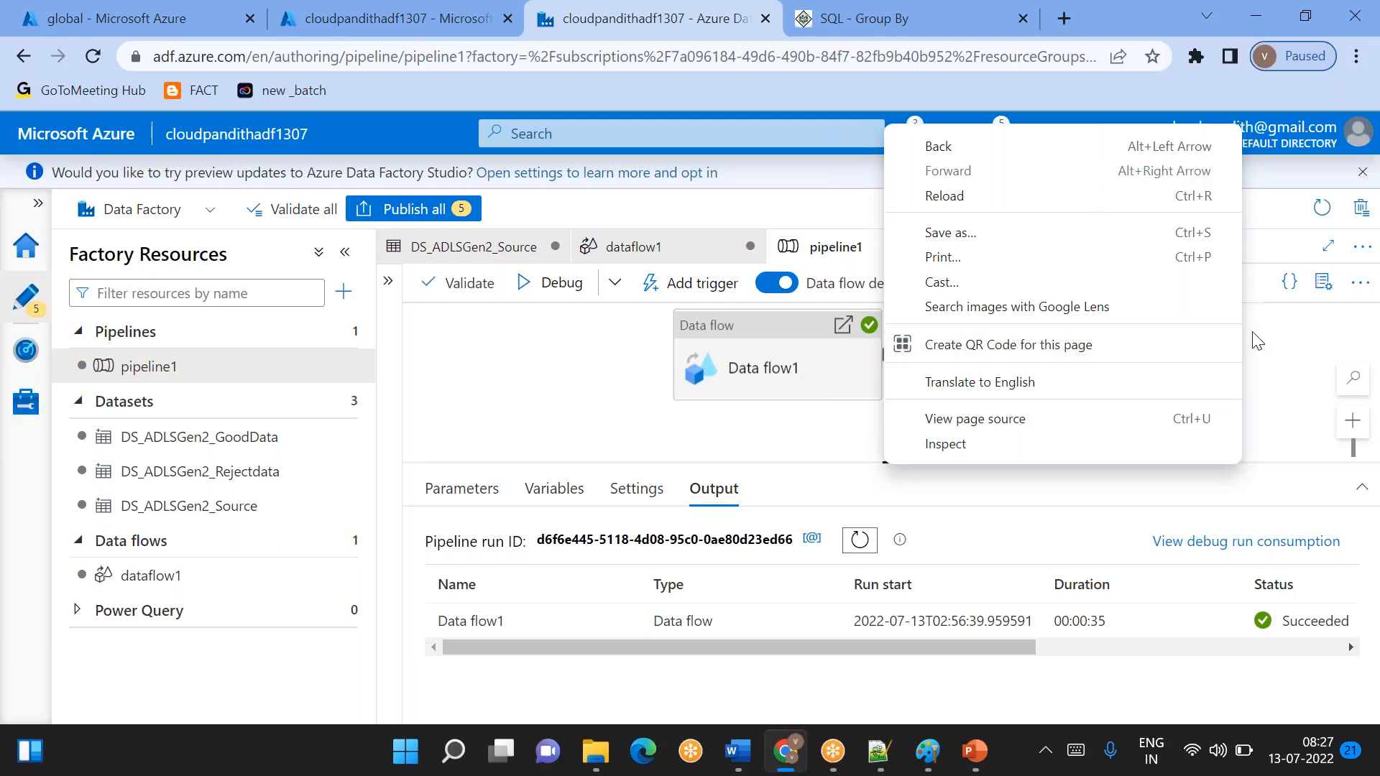
pyautogui.click(952, 33)
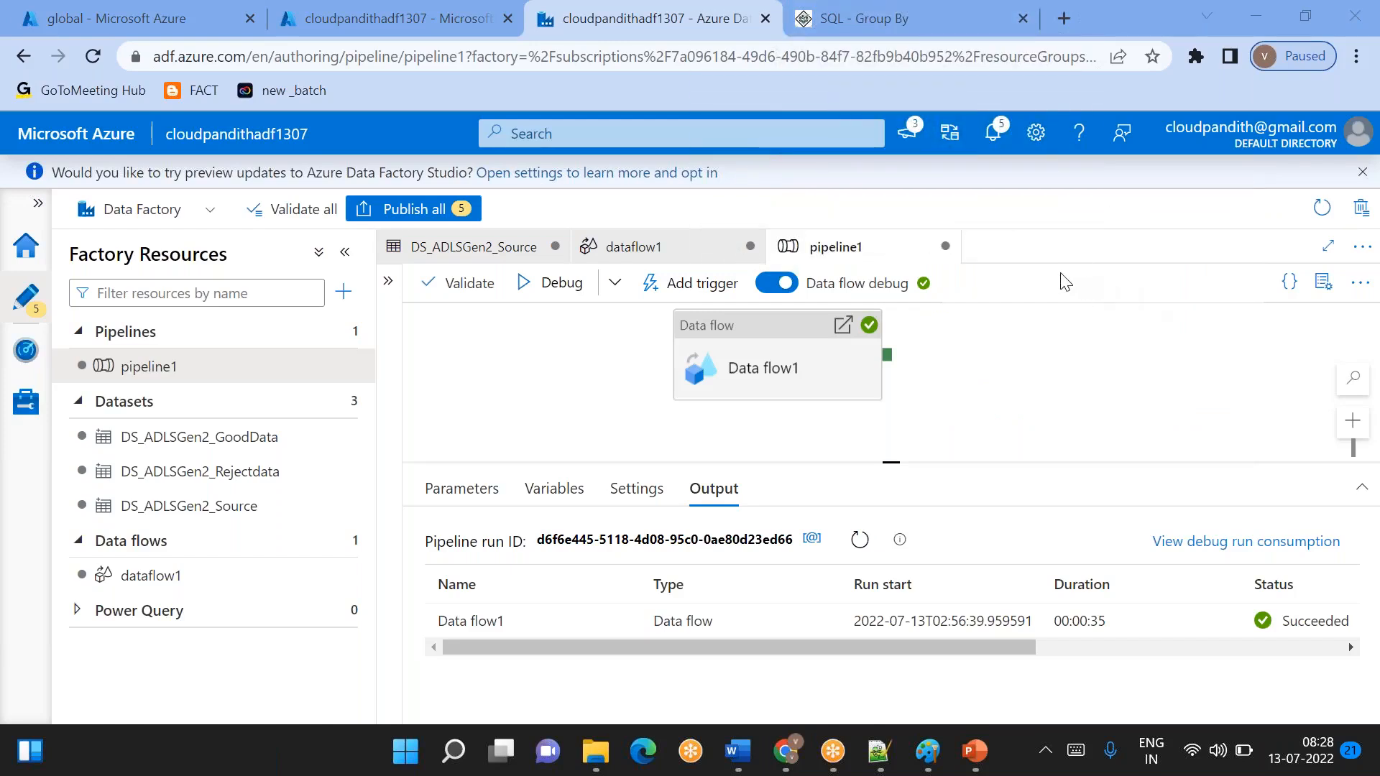
# - Refresh the global container in the Azure portal and view the contents of refineddata.csv in the gooddata directory
pyautogui.click(367, 22)
pyautogui.click(165, 11)
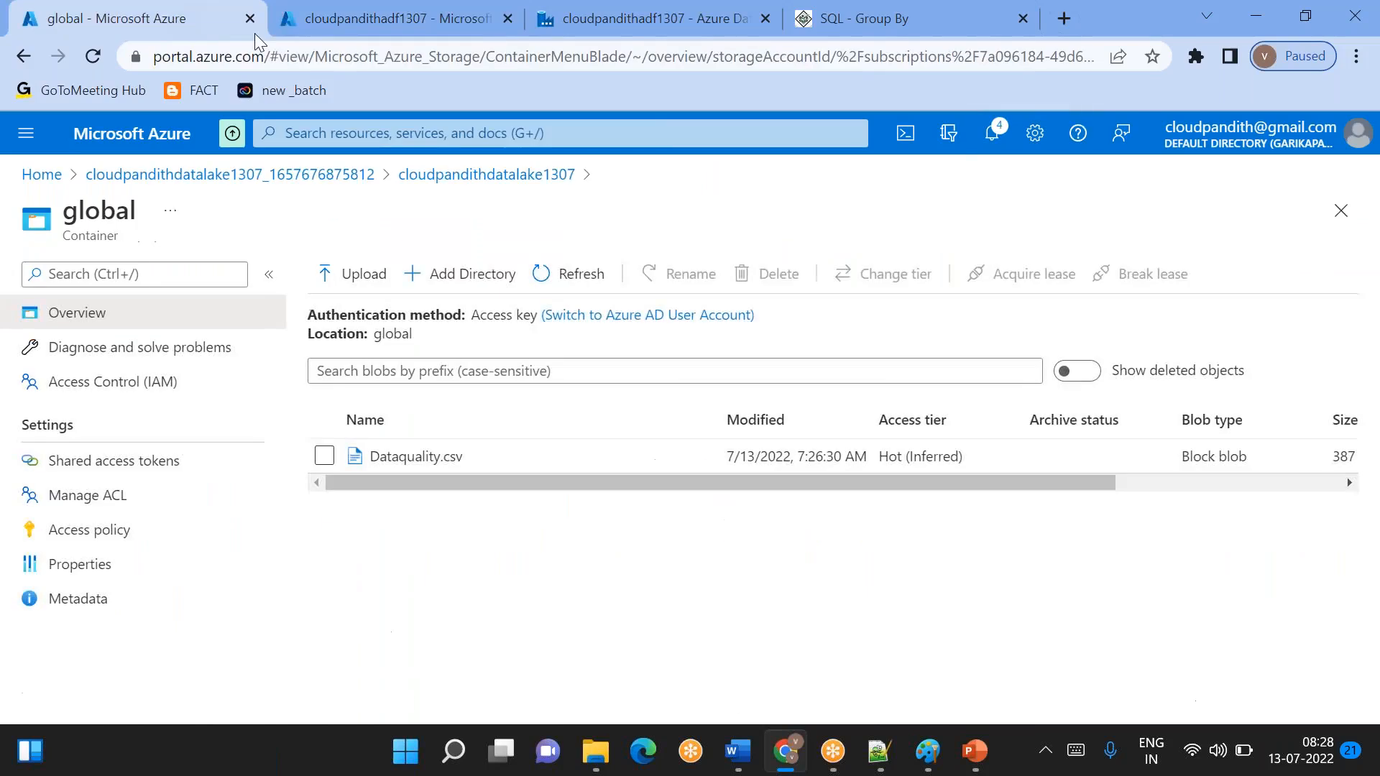
pyautogui.click(586, 275)
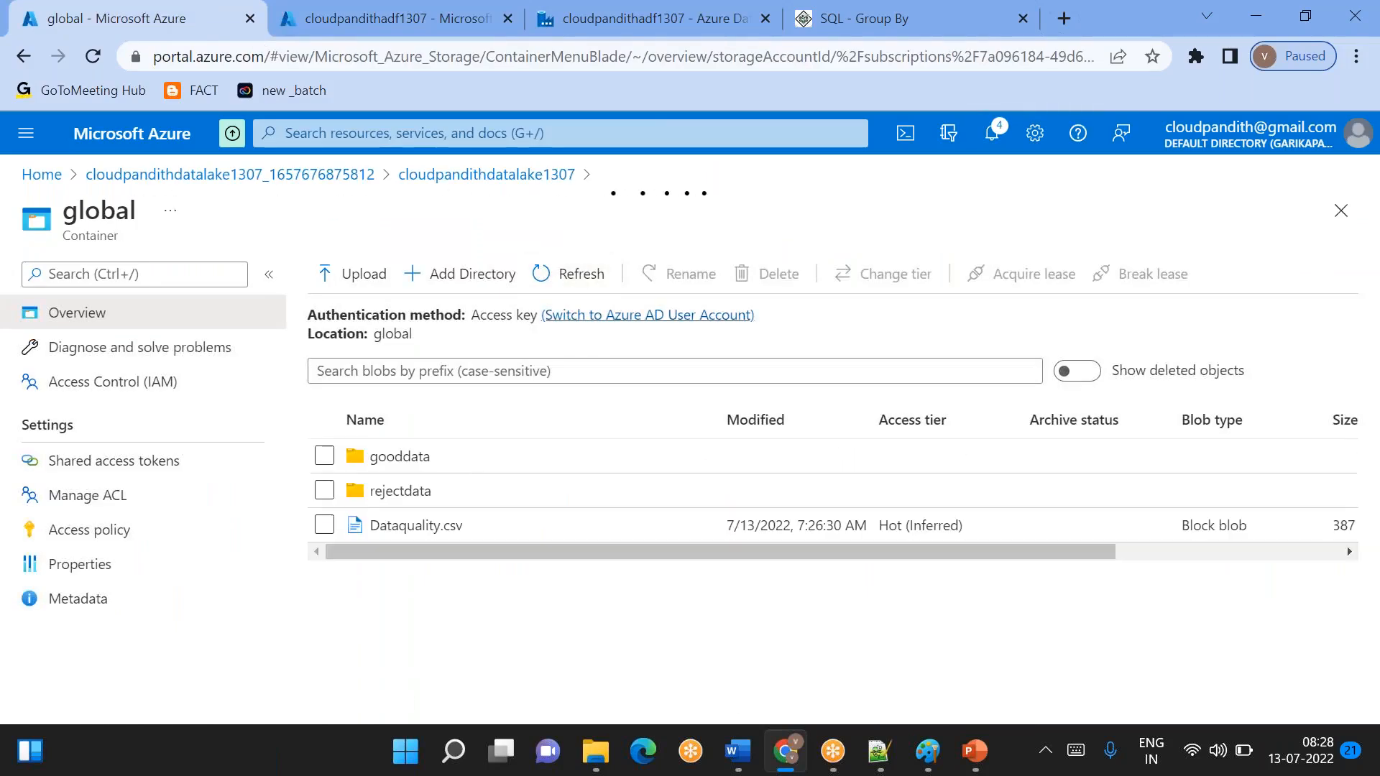
pyautogui.click(441, 465)
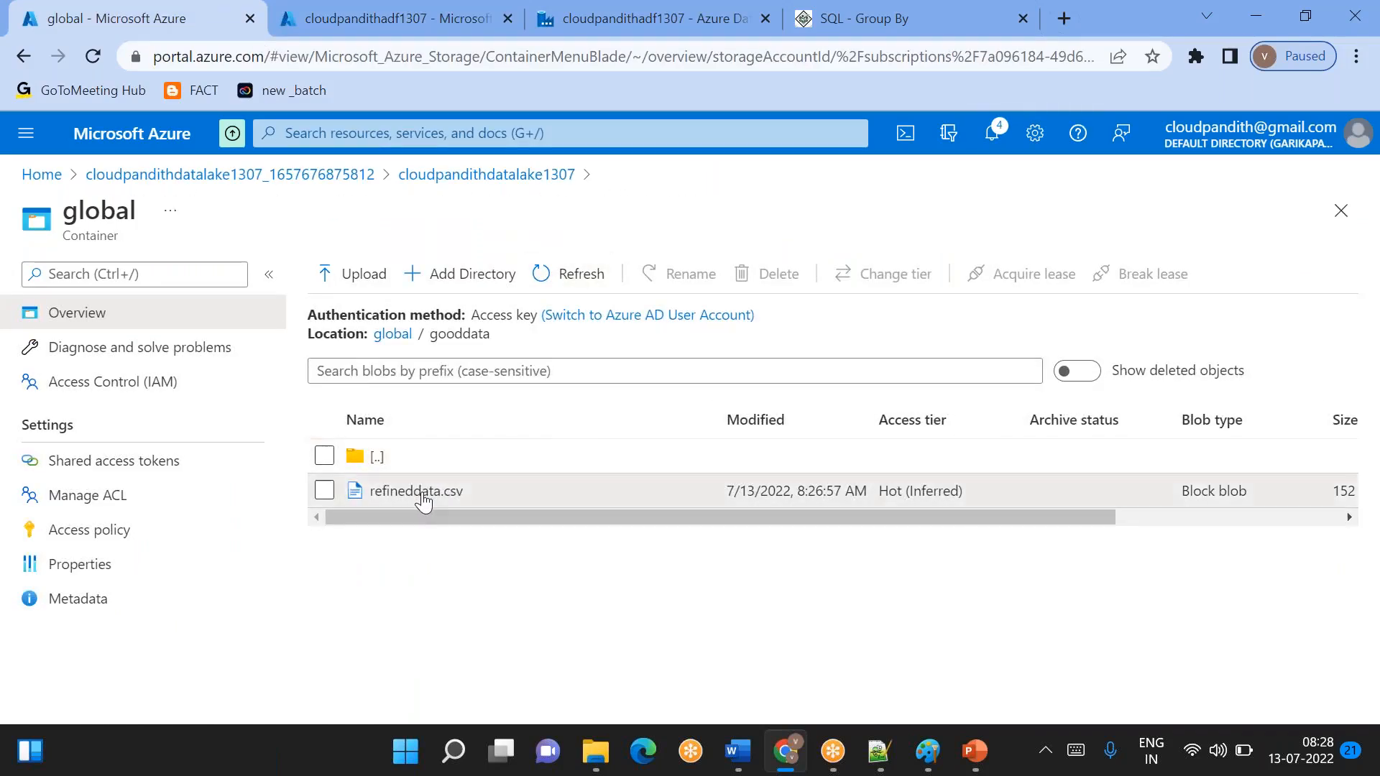
pyautogui.click(422, 493)
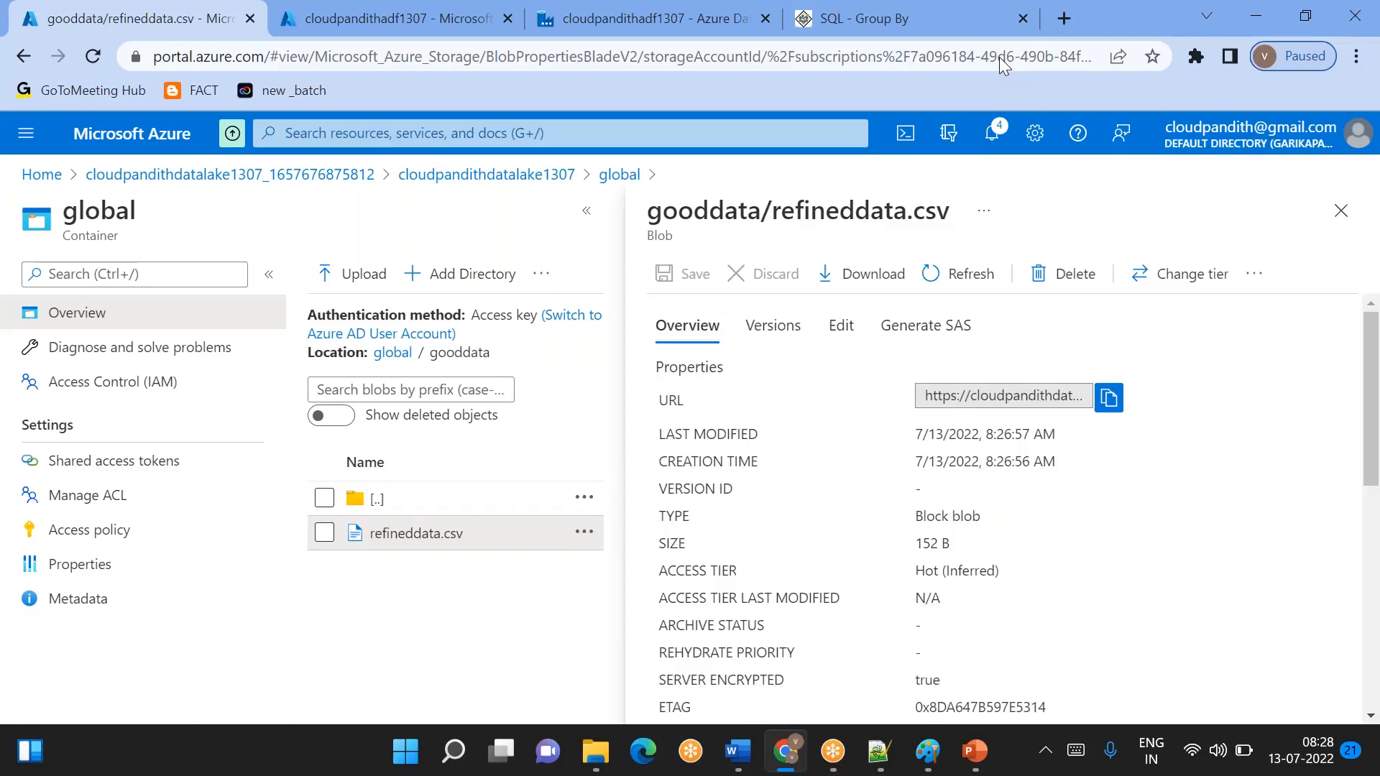
pyautogui.click(841, 325)
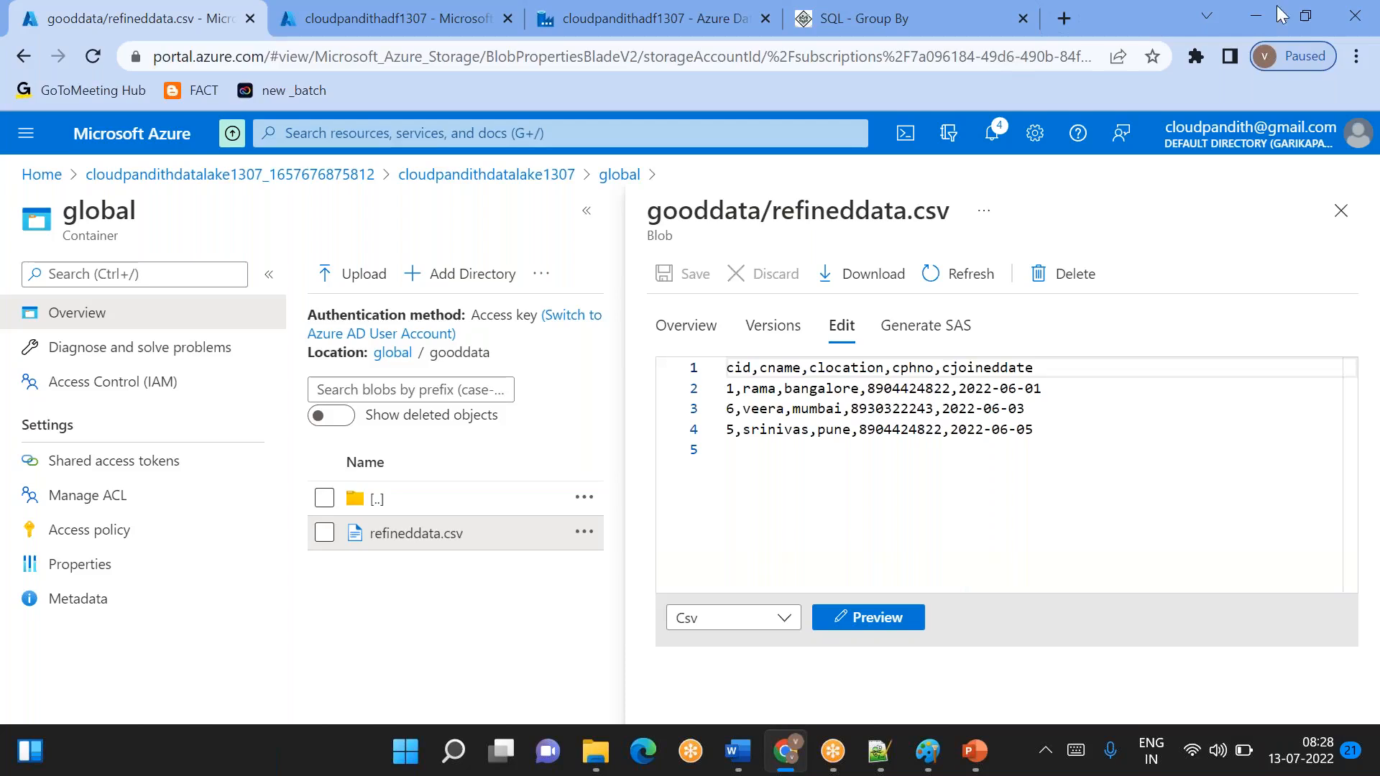
pyautogui.click(1355, 23)
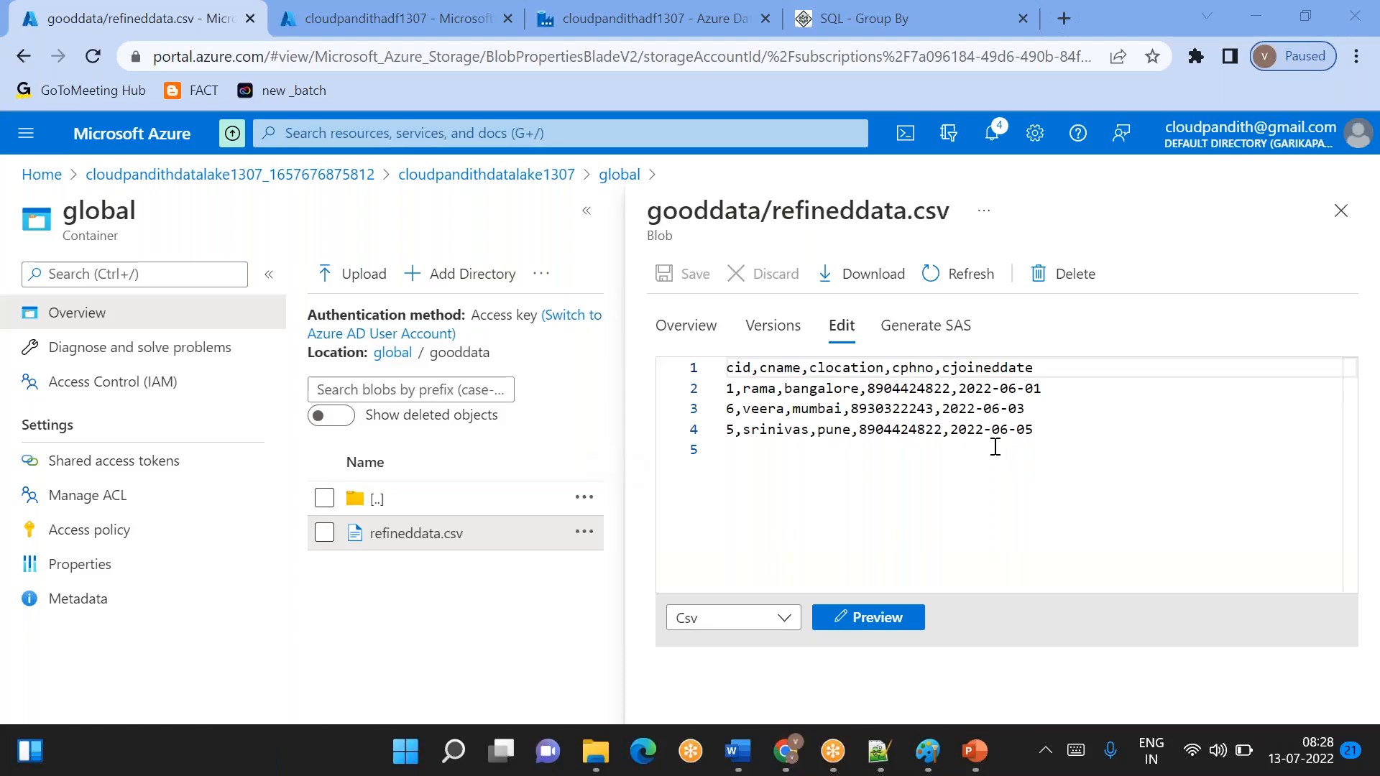
# - Switch back to Azure Data Factory Studio and select the Data flow1 activity on the pipeline1 canvas
pyautogui.click(388, 18)
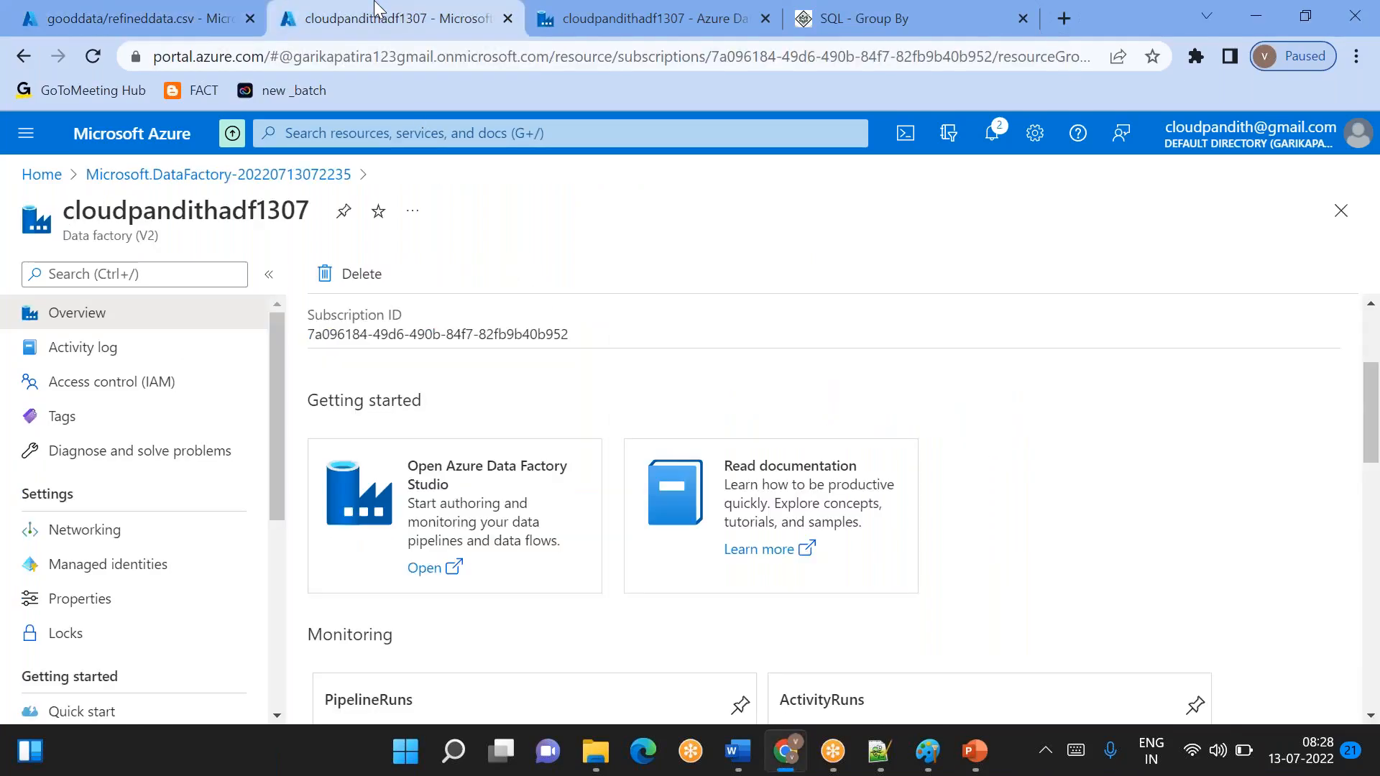
pyautogui.click(579, 29)
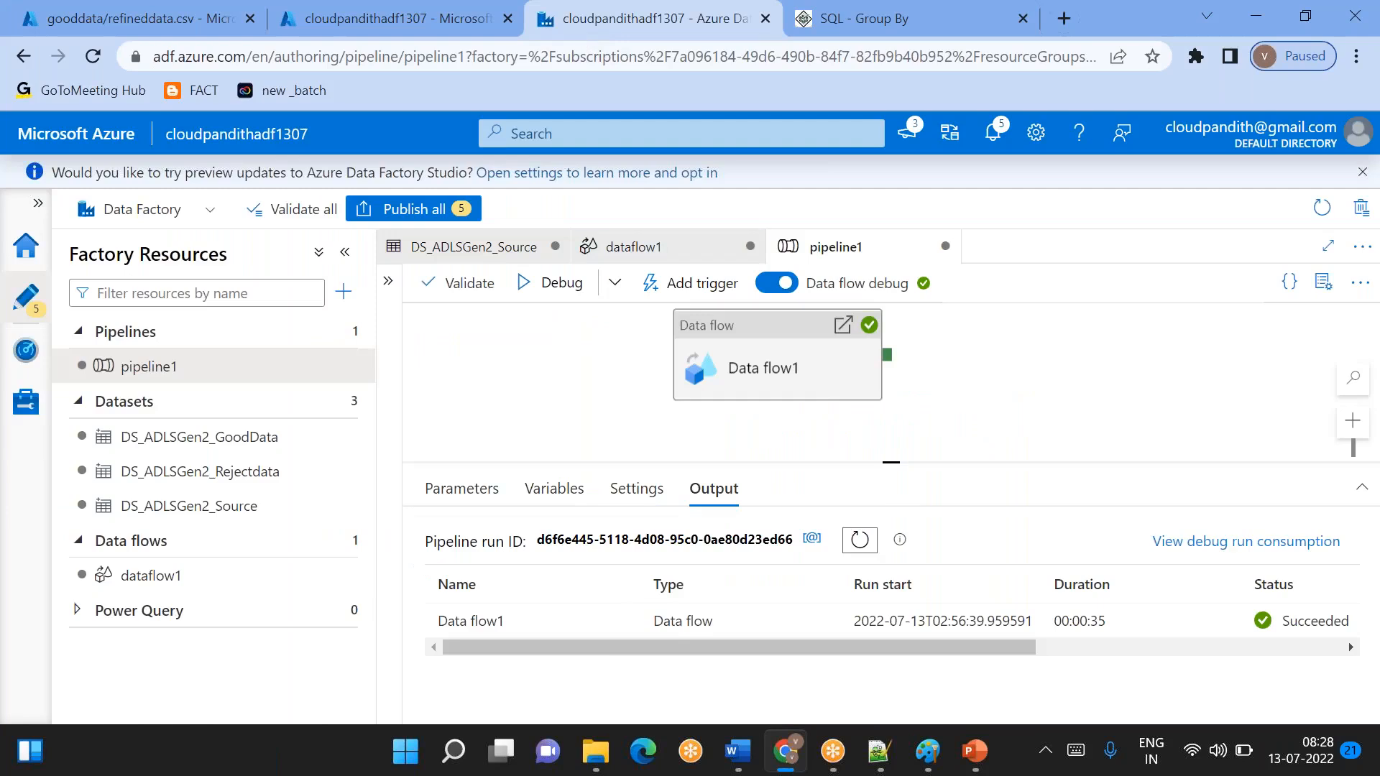
pyautogui.moveTo(732, 356); pyautogui.dragTo(719, 383)
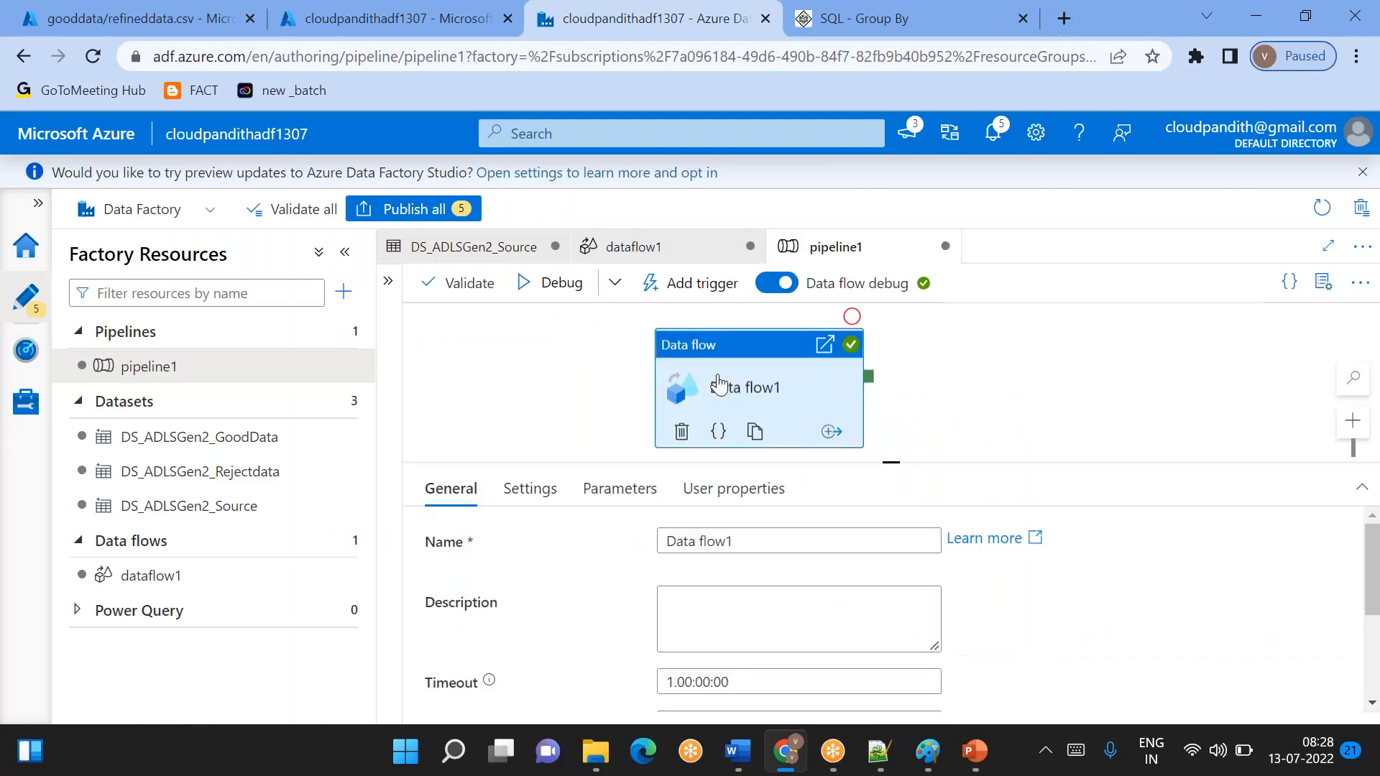
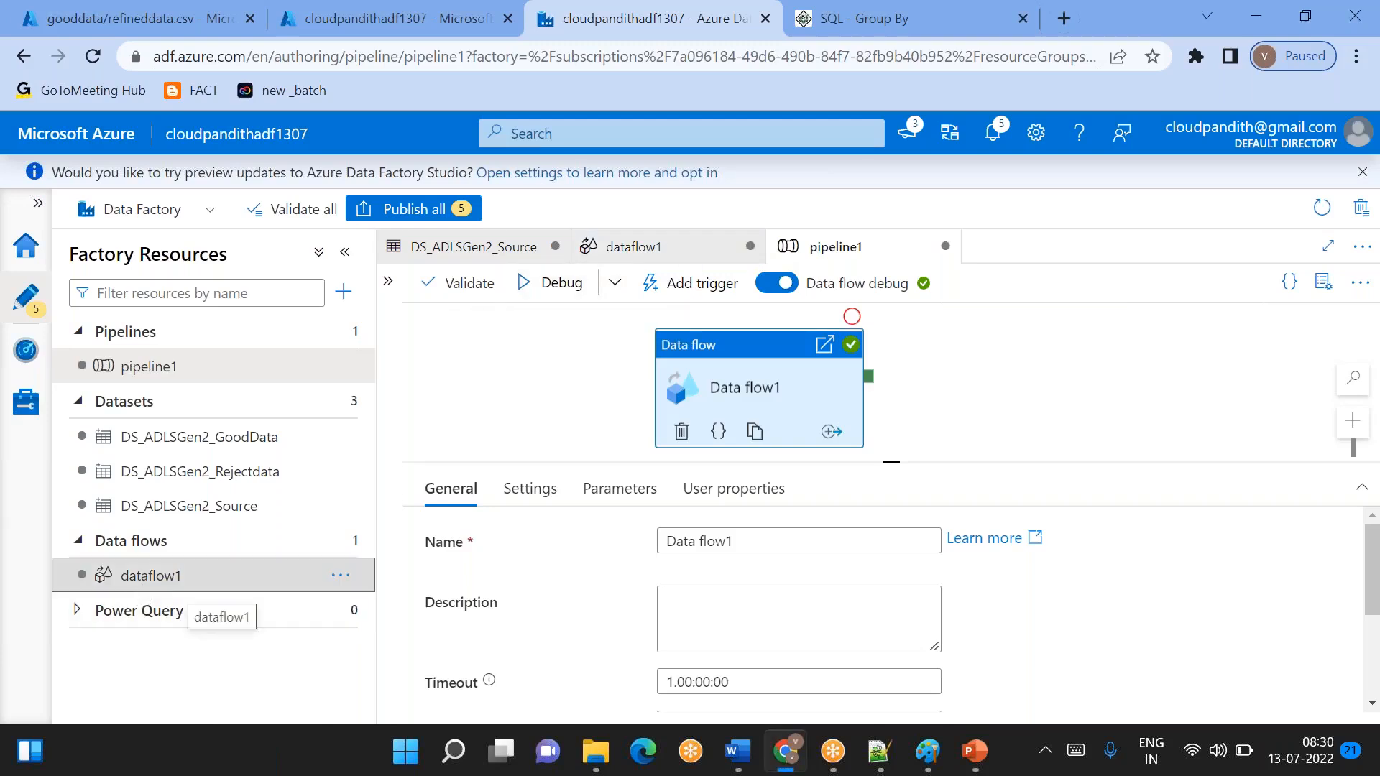
# - Compare the debug options of dataflow1 and pipeline1 by switching between the two resources
pyautogui.click(144, 579)
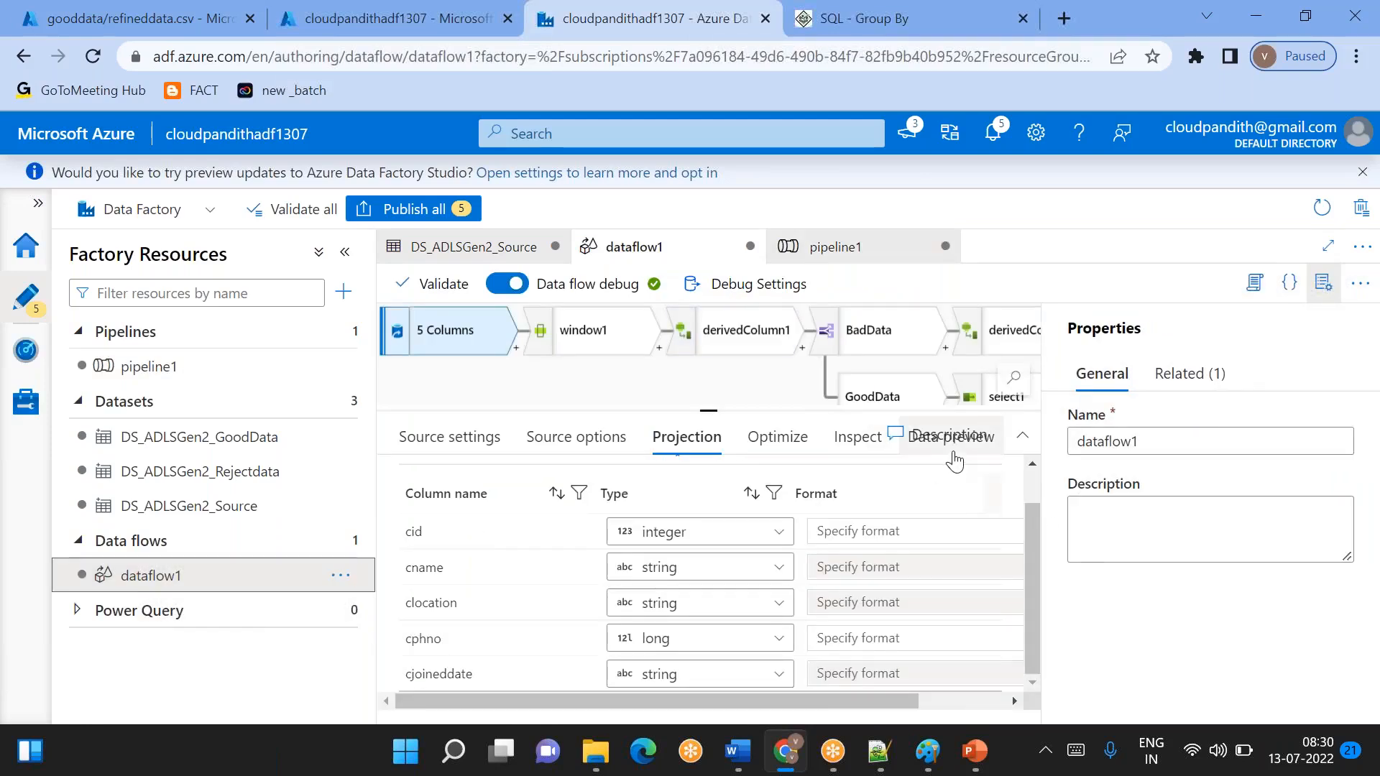
pyautogui.click(190, 365)
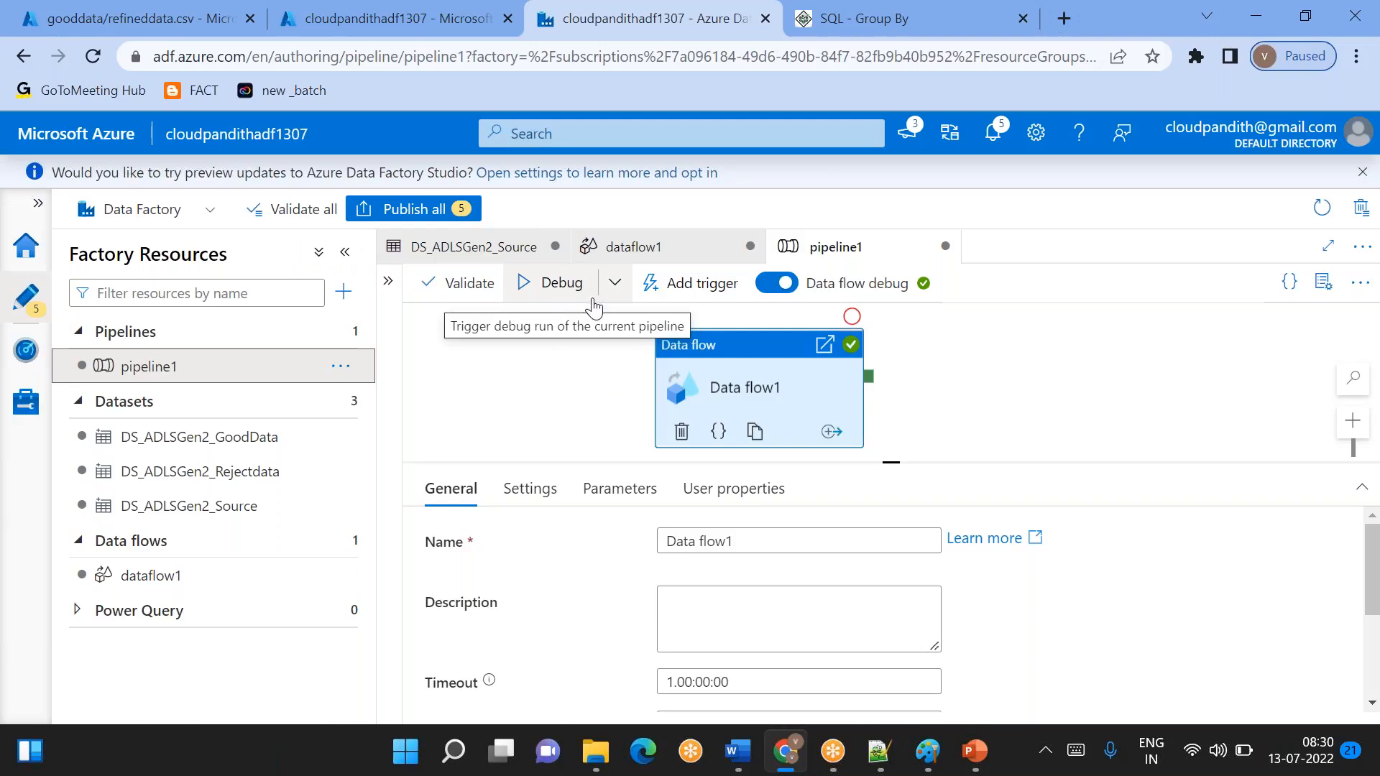
pyautogui.click(233, 588)
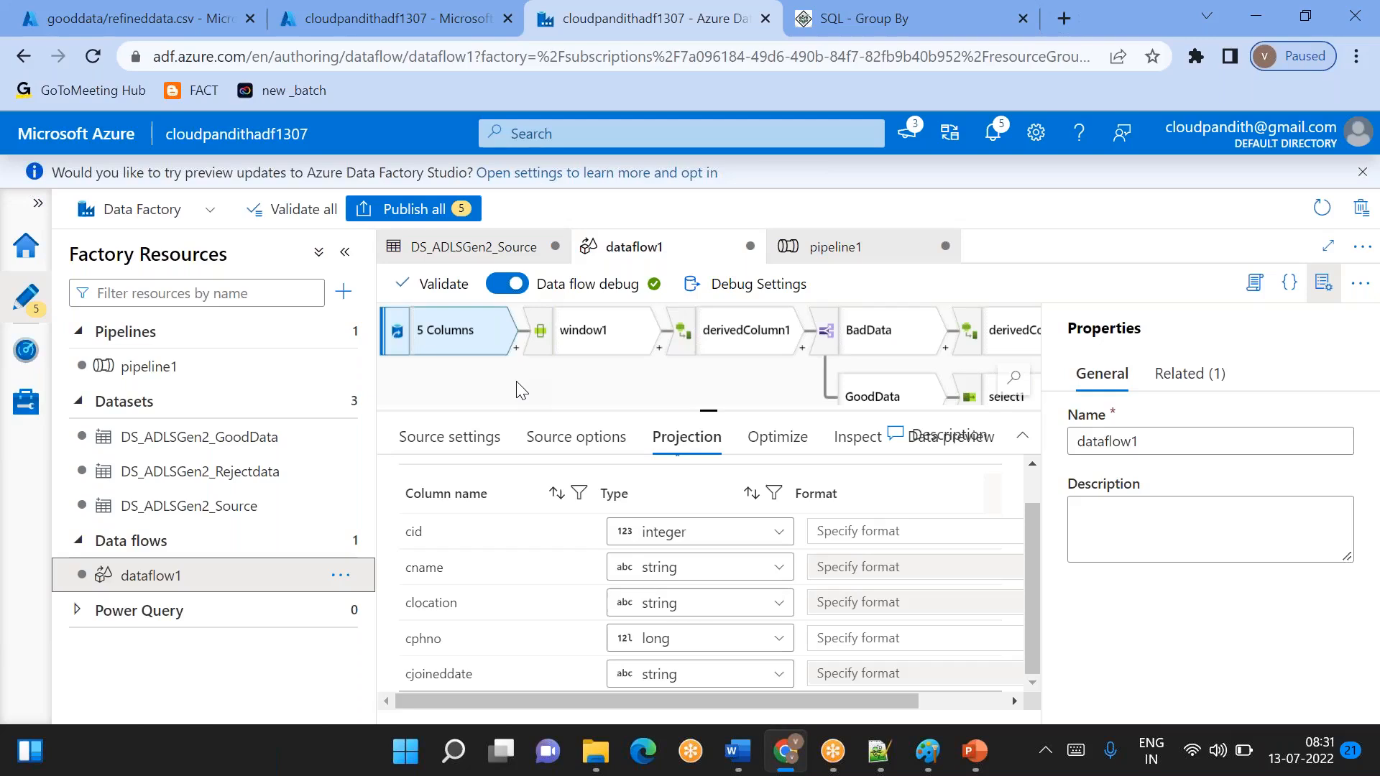
pyautogui.click(168, 375)
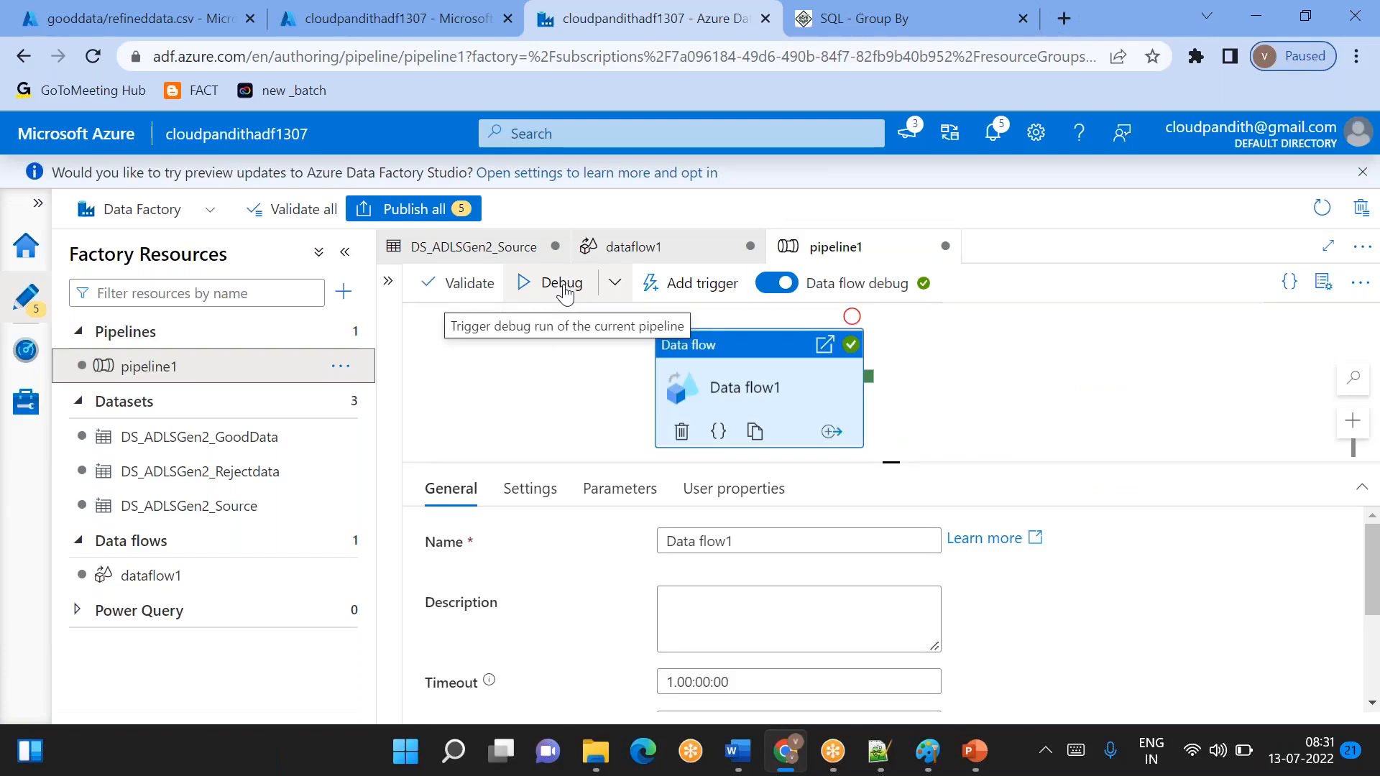
# - Review the source1 row limit in dataflow1's debug settings and save the settings
pyautogui.click(163, 587)
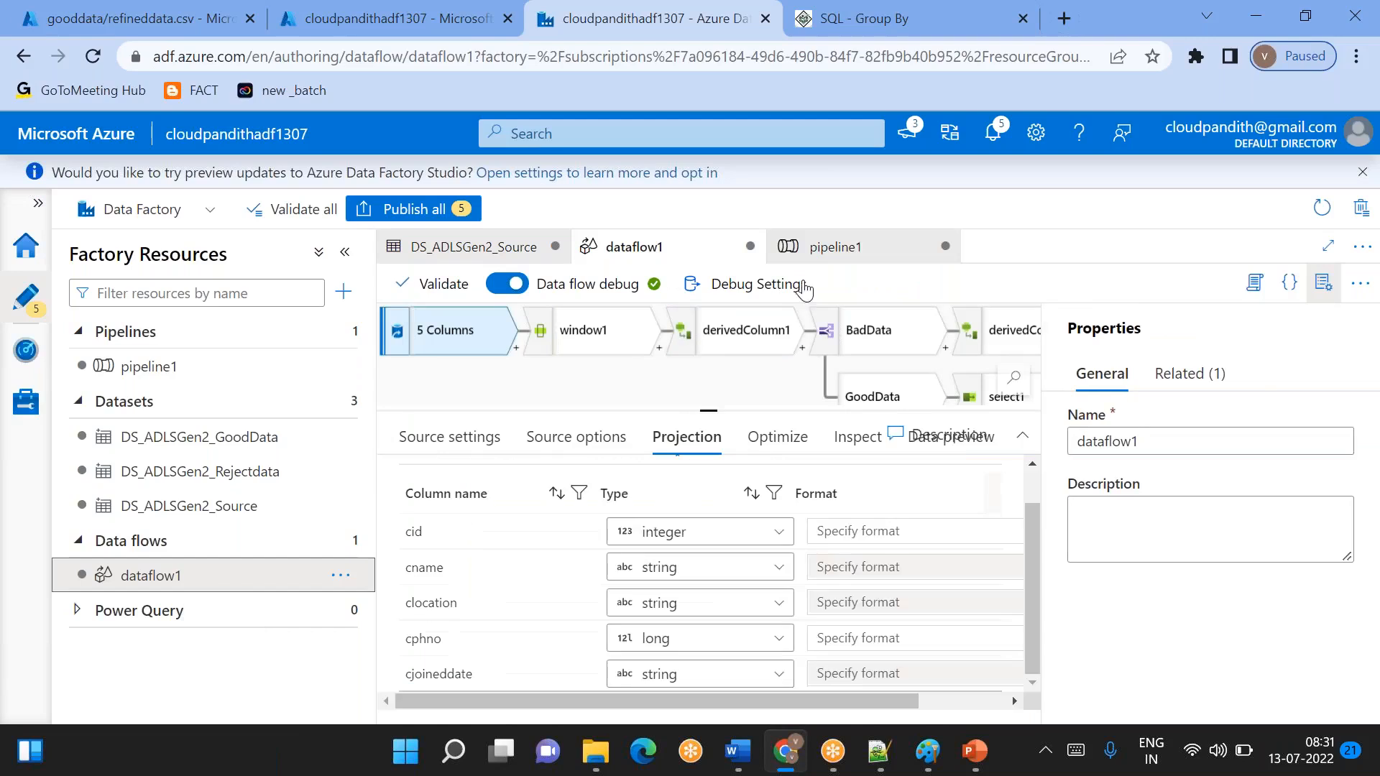
pyautogui.click(769, 284)
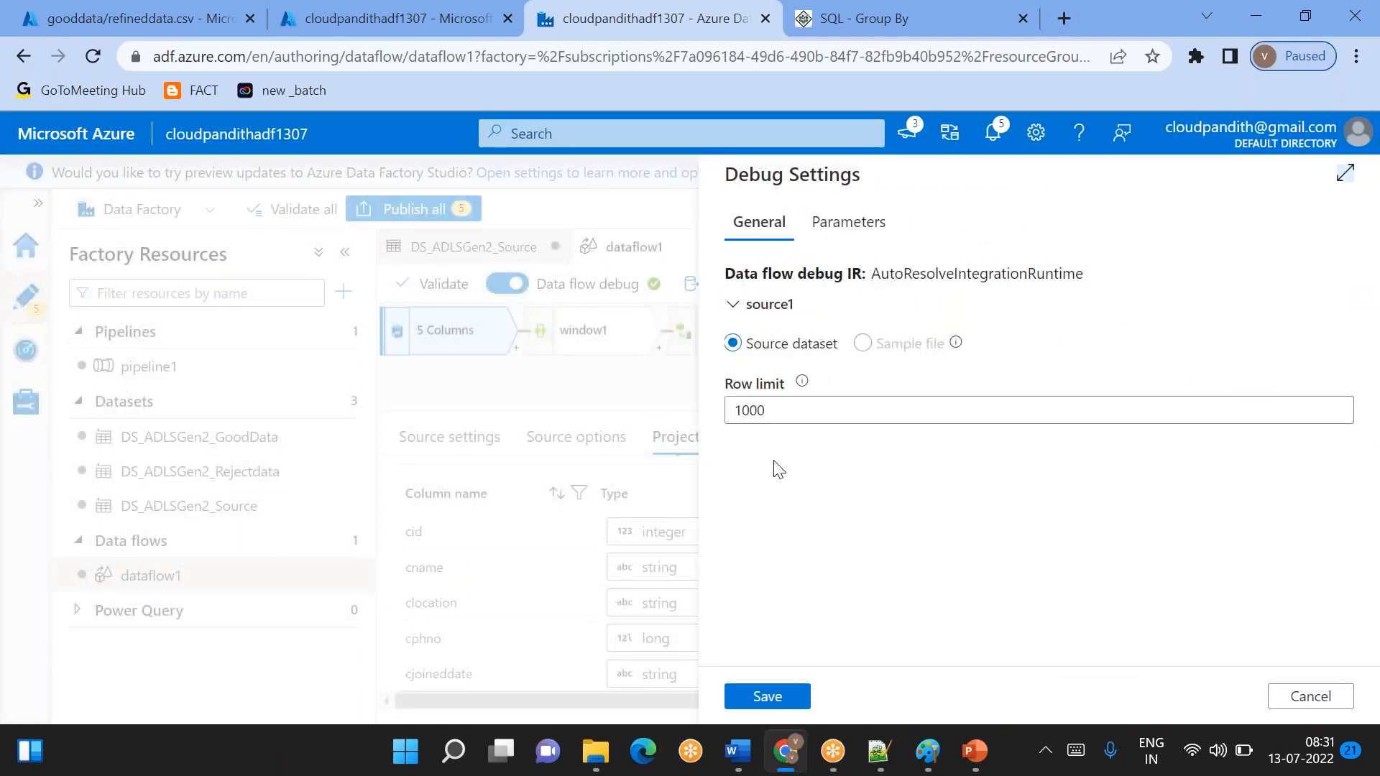
pyautogui.click(793, 407)
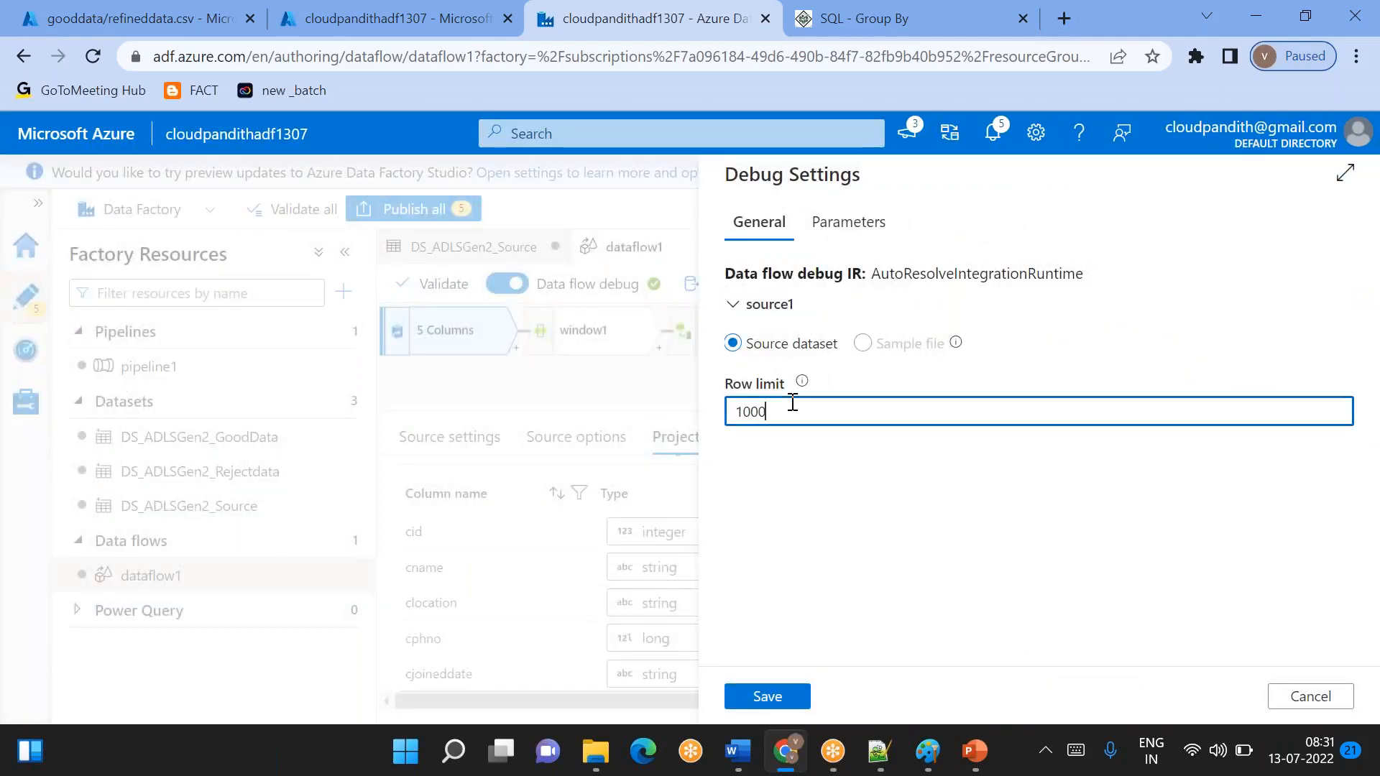
pyautogui.click(780, 701)
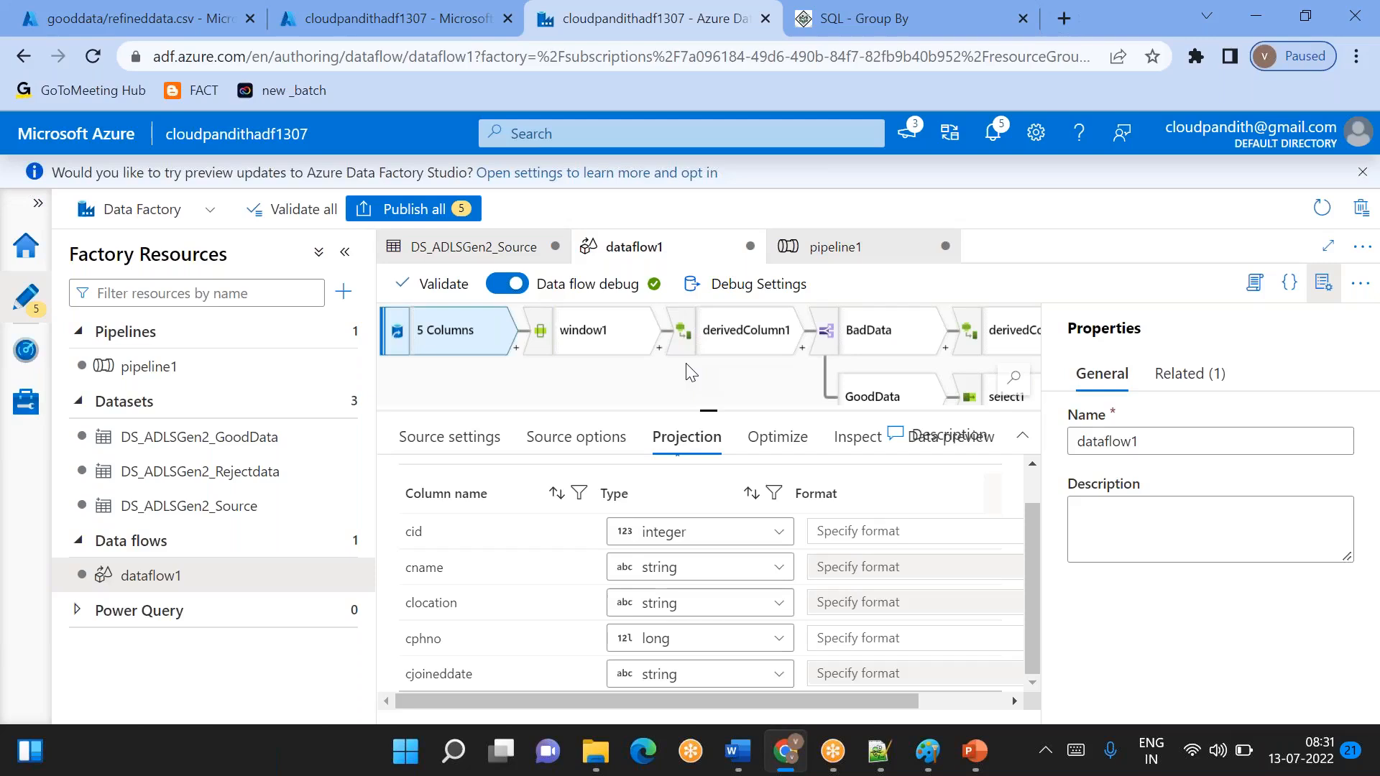
# - Return to pipeline1 and deselect the Data flow1 activity to show the pipeline run output
pyautogui.click(145, 366)
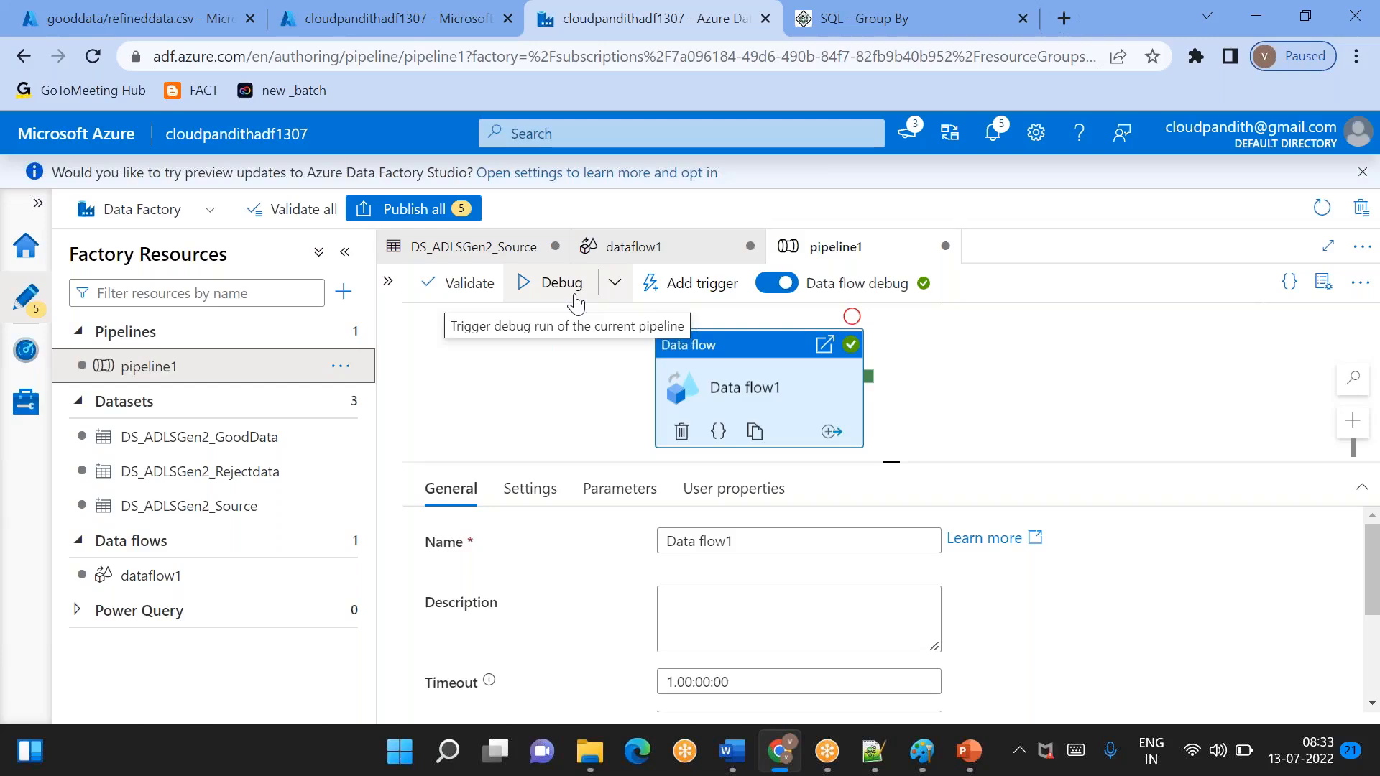
pyautogui.click(520, 411)
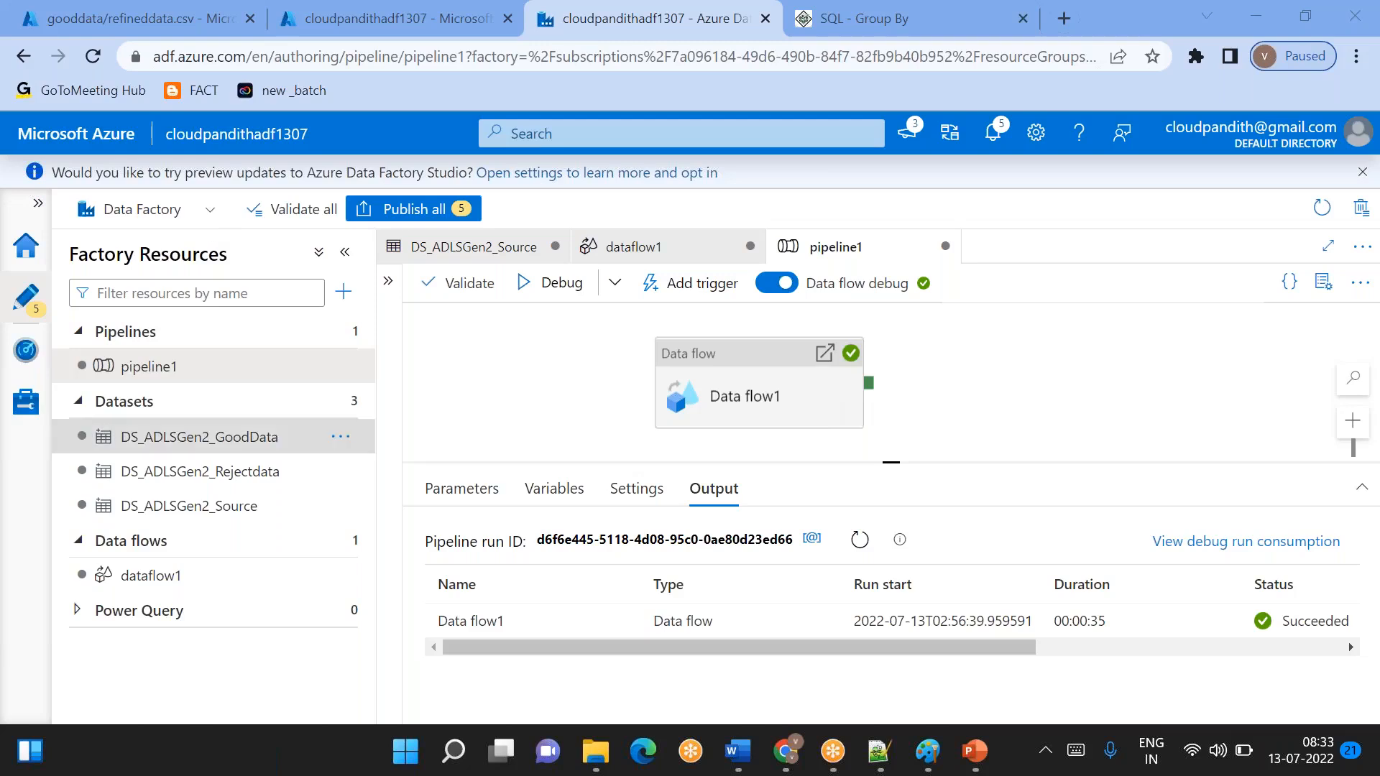
pyautogui.click(196, 211)
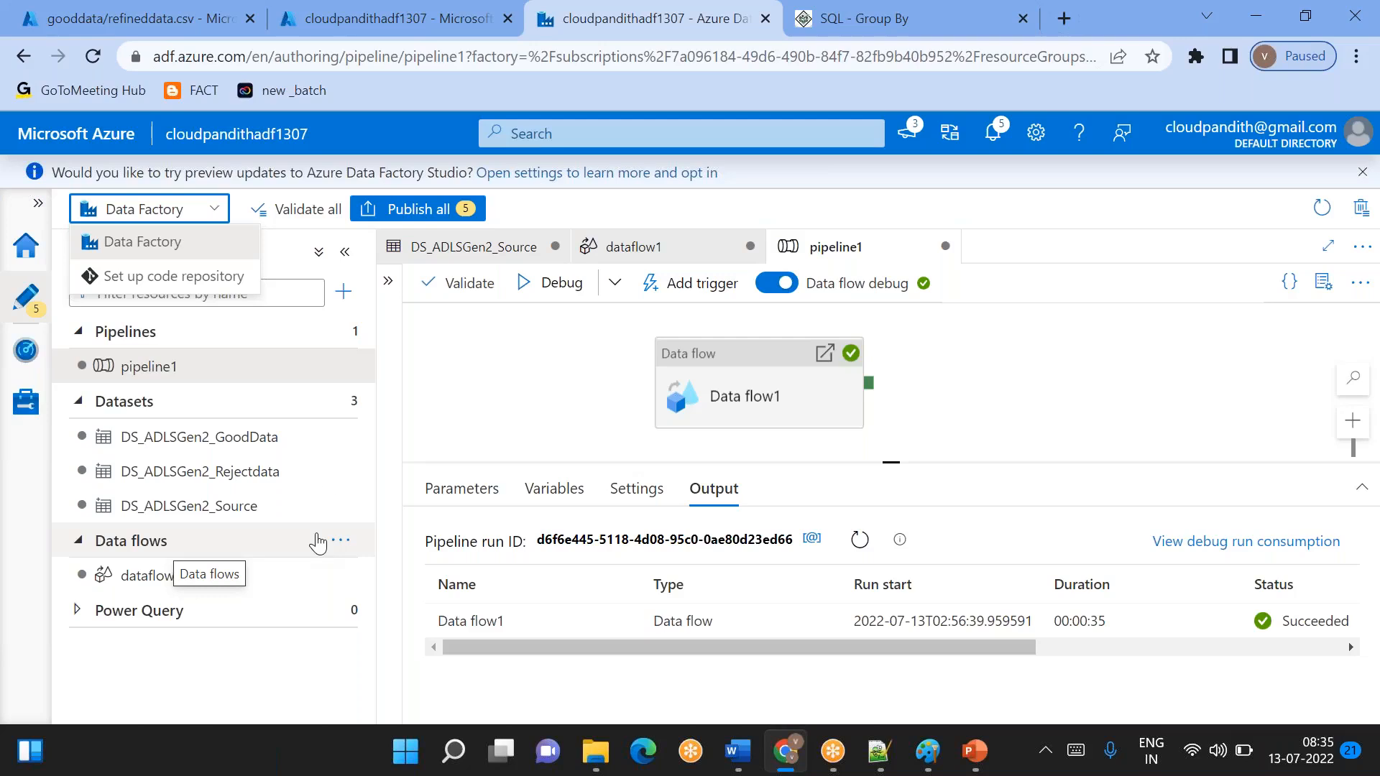
pyautogui.click(1006, 63)
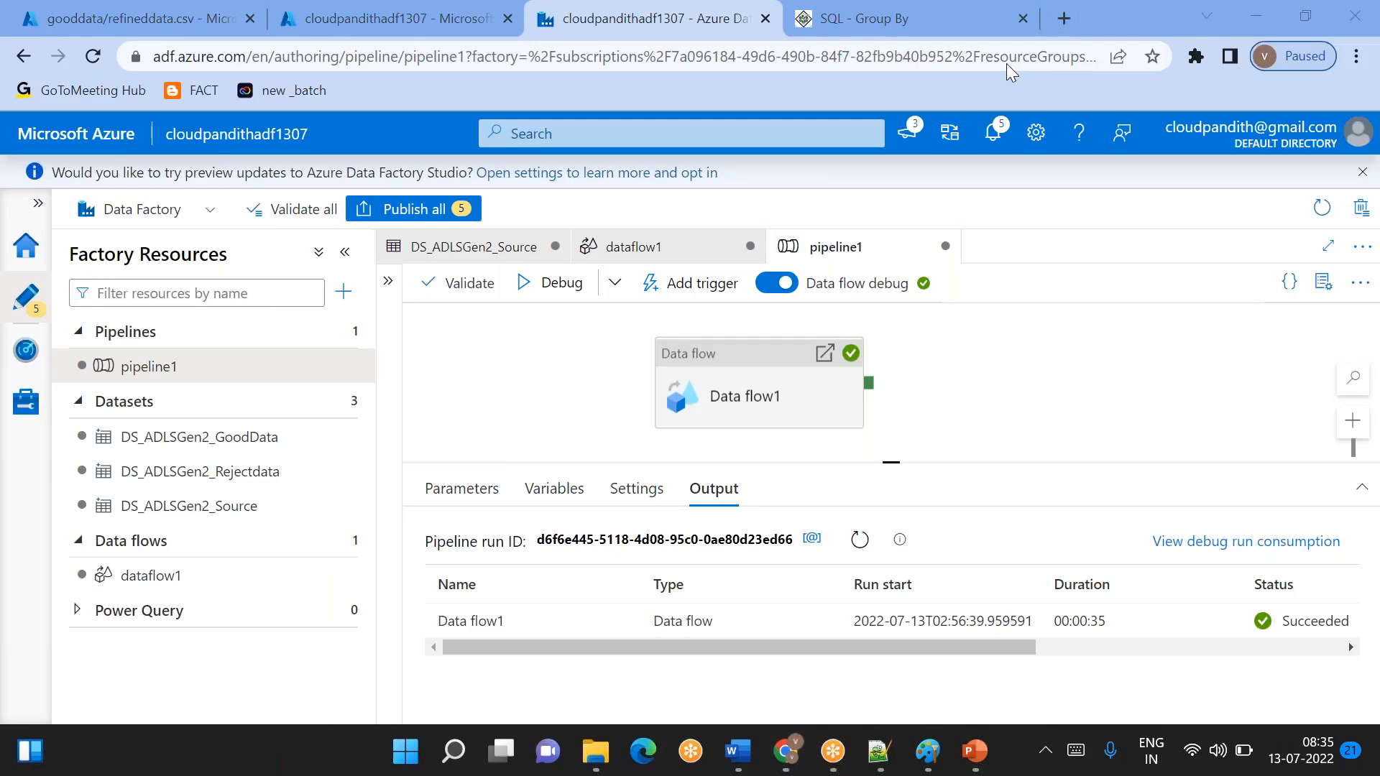
pyautogui.click(1362, 247)
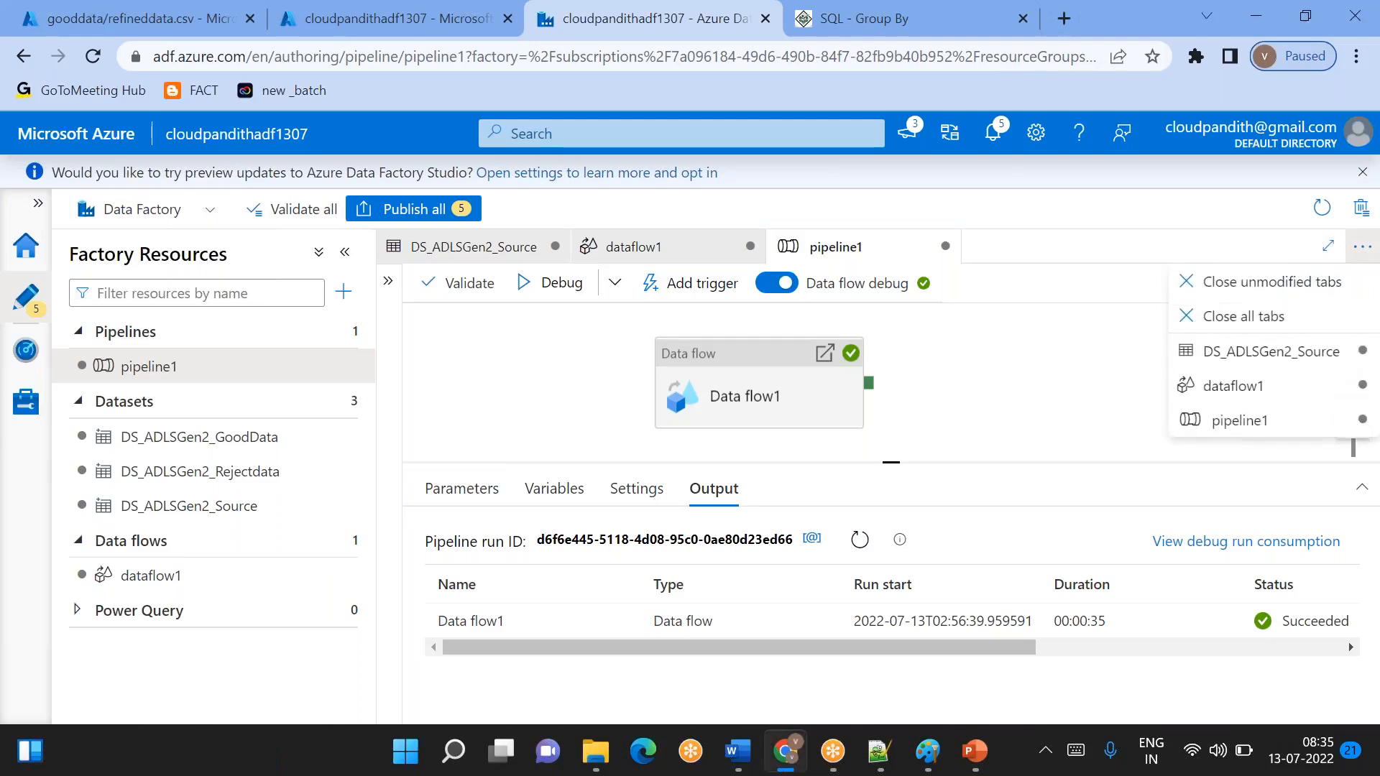
pyautogui.click(1362, 247)
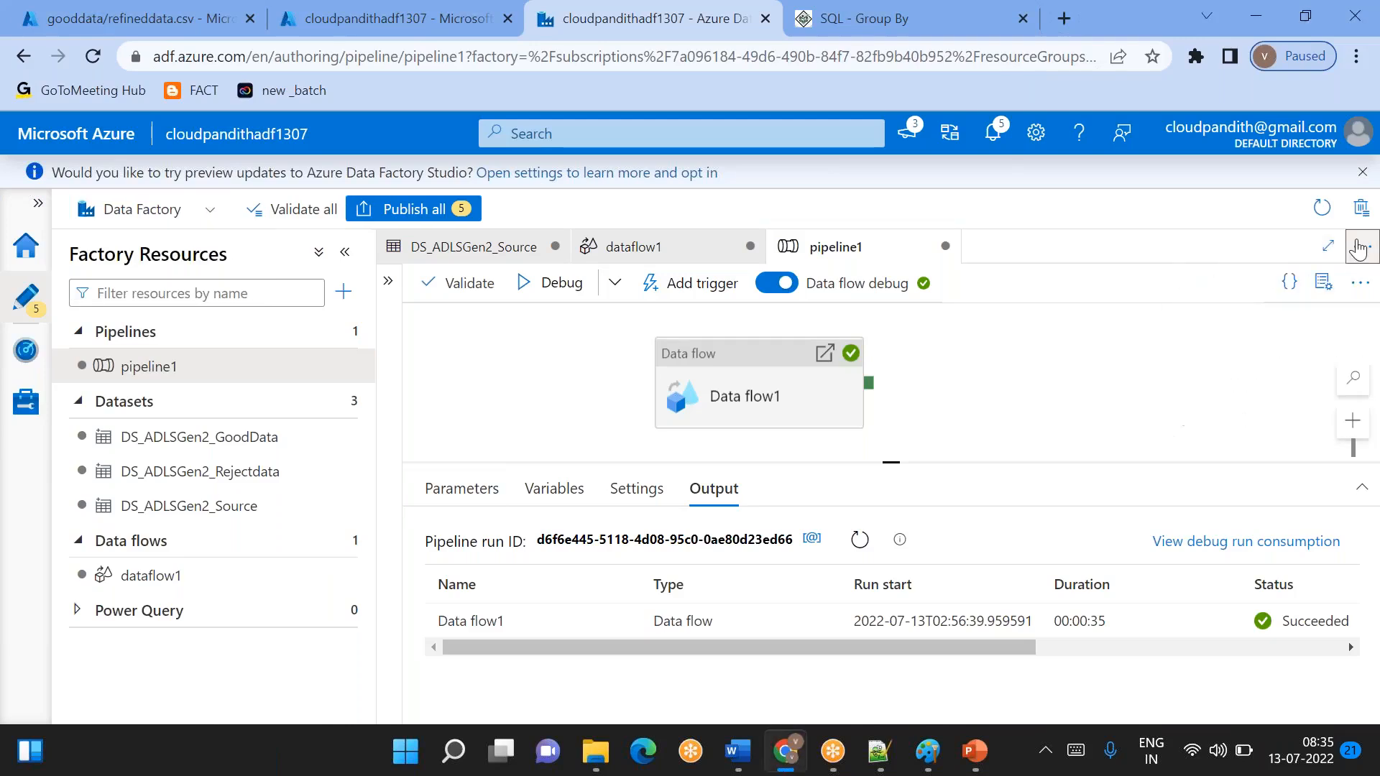
# - Export pipeline1 as a template and show the downloaded pipeline1 (2).zip in its folder
pyautogui.click(1360, 283)
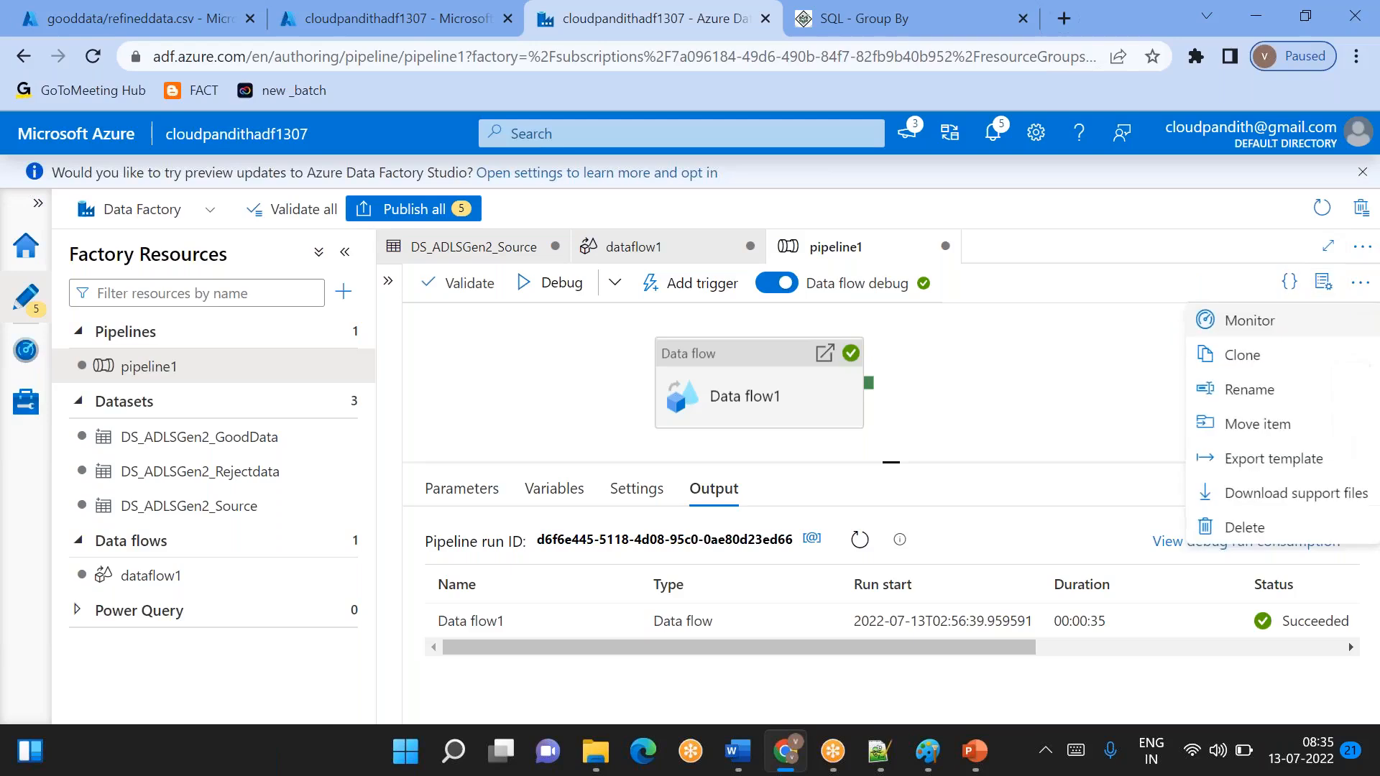
pyautogui.click(1261, 464)
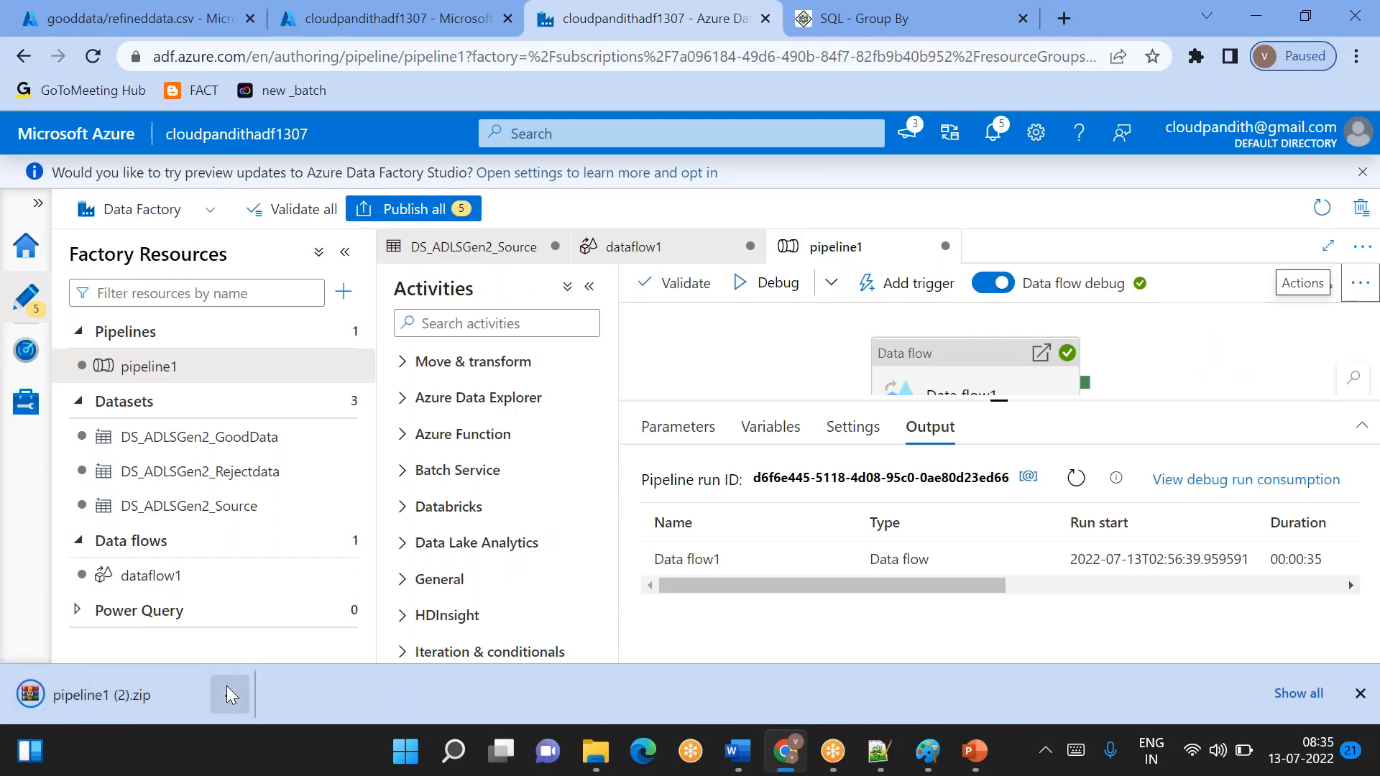
pyautogui.click(229, 692)
pyautogui.click(287, 617)
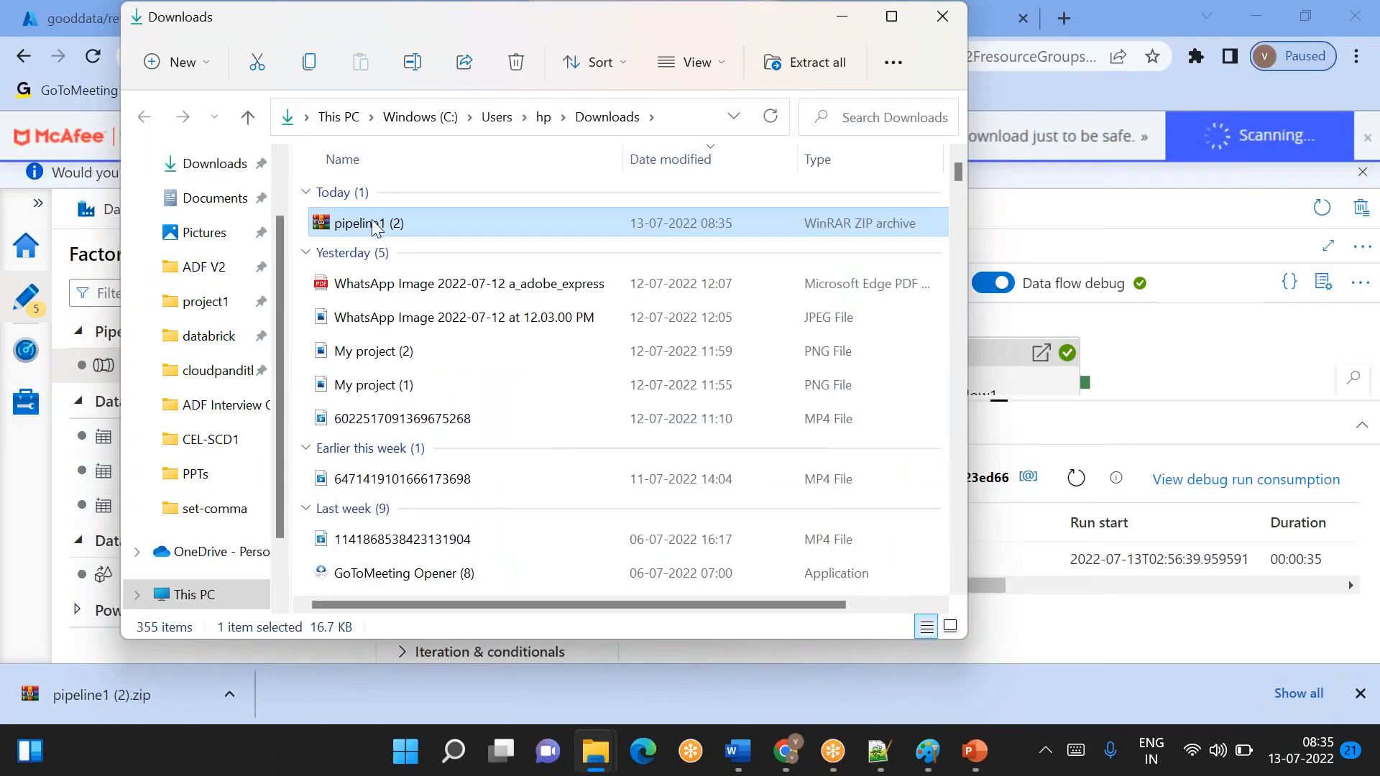
# - Extract the pipeline1 (2) archive in Downloads and open the extracted pipeline1 folder
pyautogui.rightClick(373, 228)
pyautogui.click(486, 357)
pyautogui.click(890, 600)
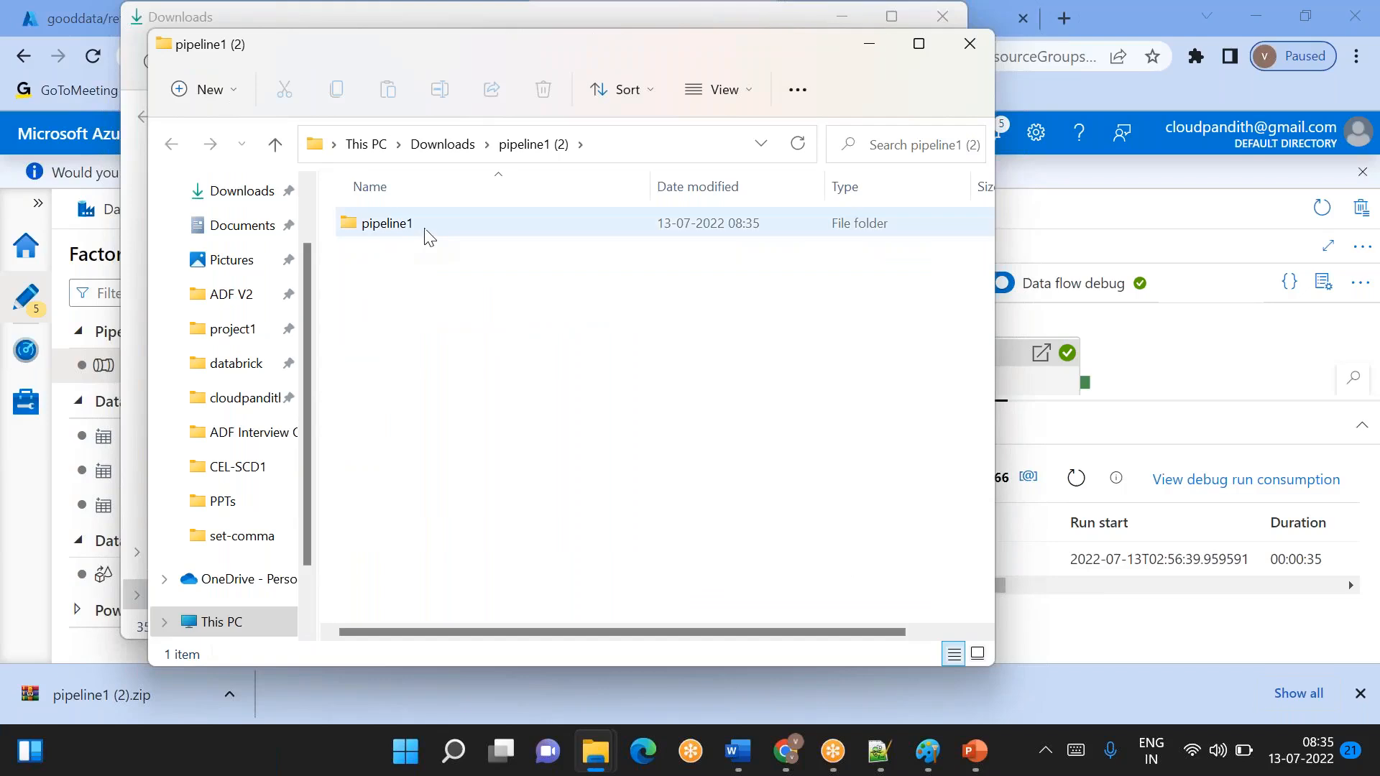
pyautogui.doubleClick(429, 233)
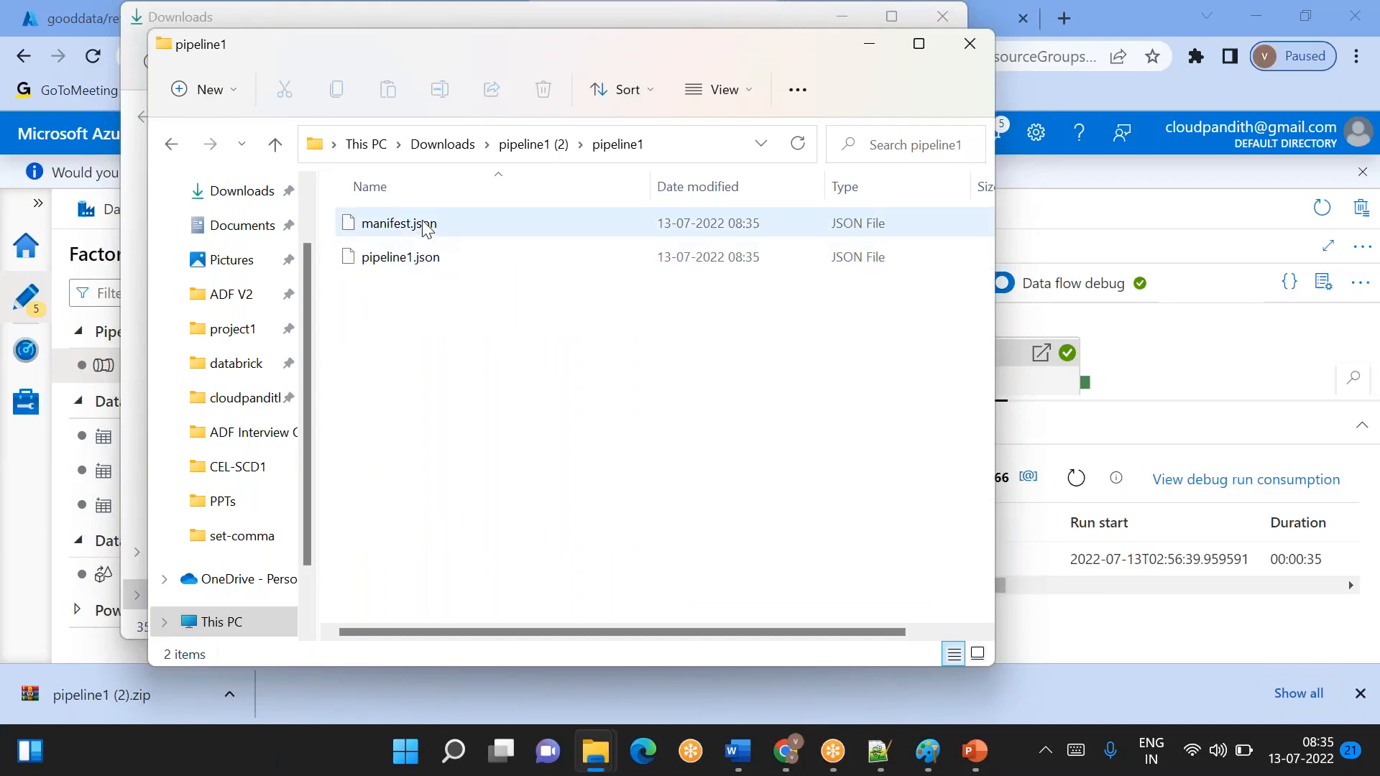
# - Open manifest.json with Notepad as the default app for .json files, and close it after viewing
pyautogui.doubleClick(426, 226)
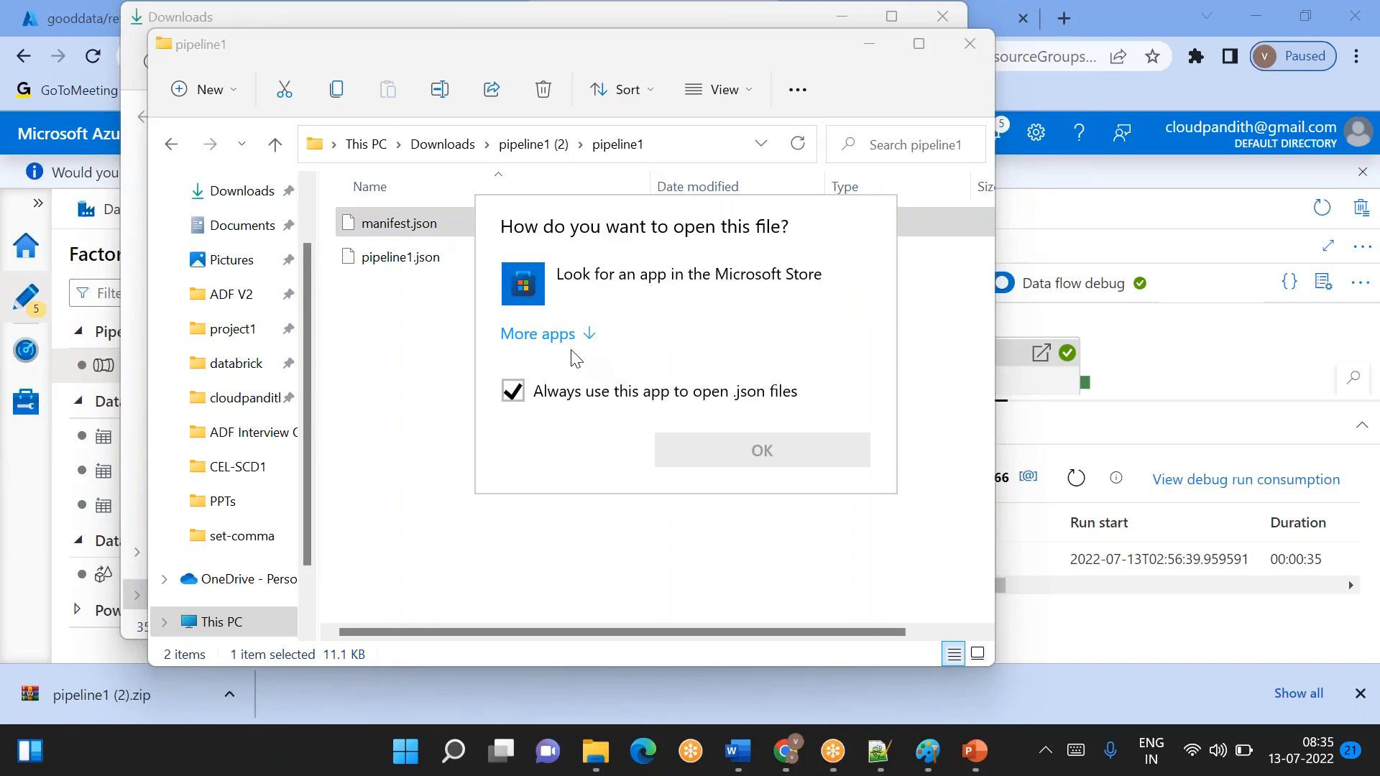
pyautogui.click(574, 336)
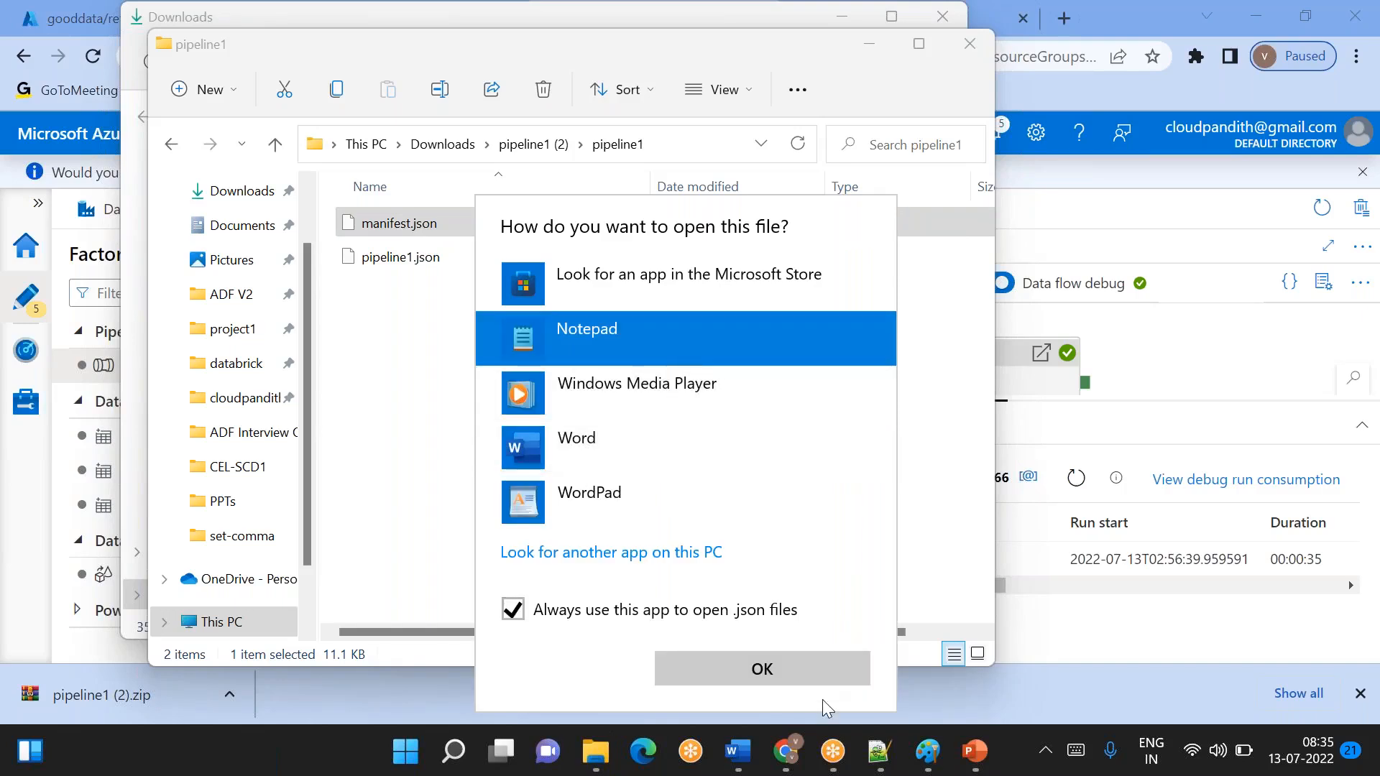
pyautogui.click(764, 670)
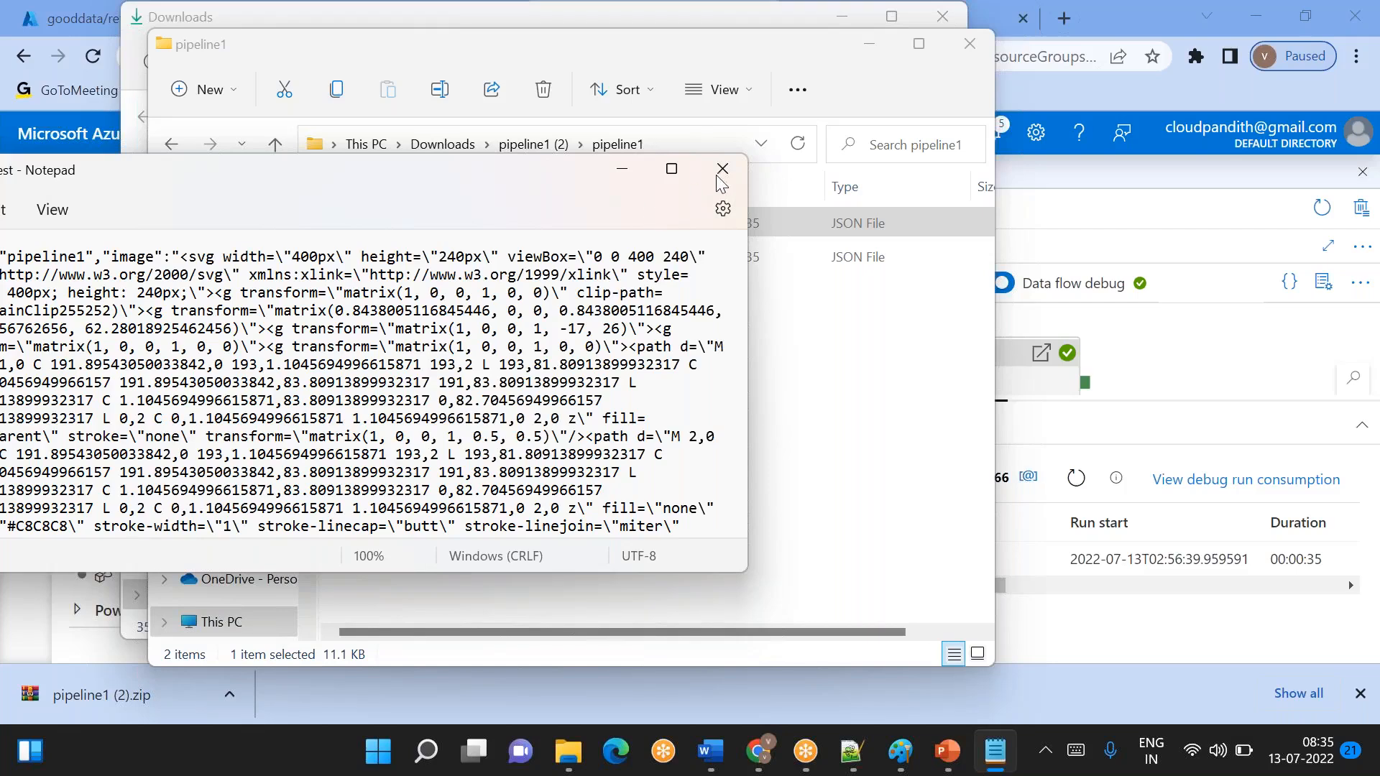
pyautogui.click(723, 168)
# - Open pipeline1.json from the extracted folder in Notepad and maximize its window
pyautogui.click(406, 260)
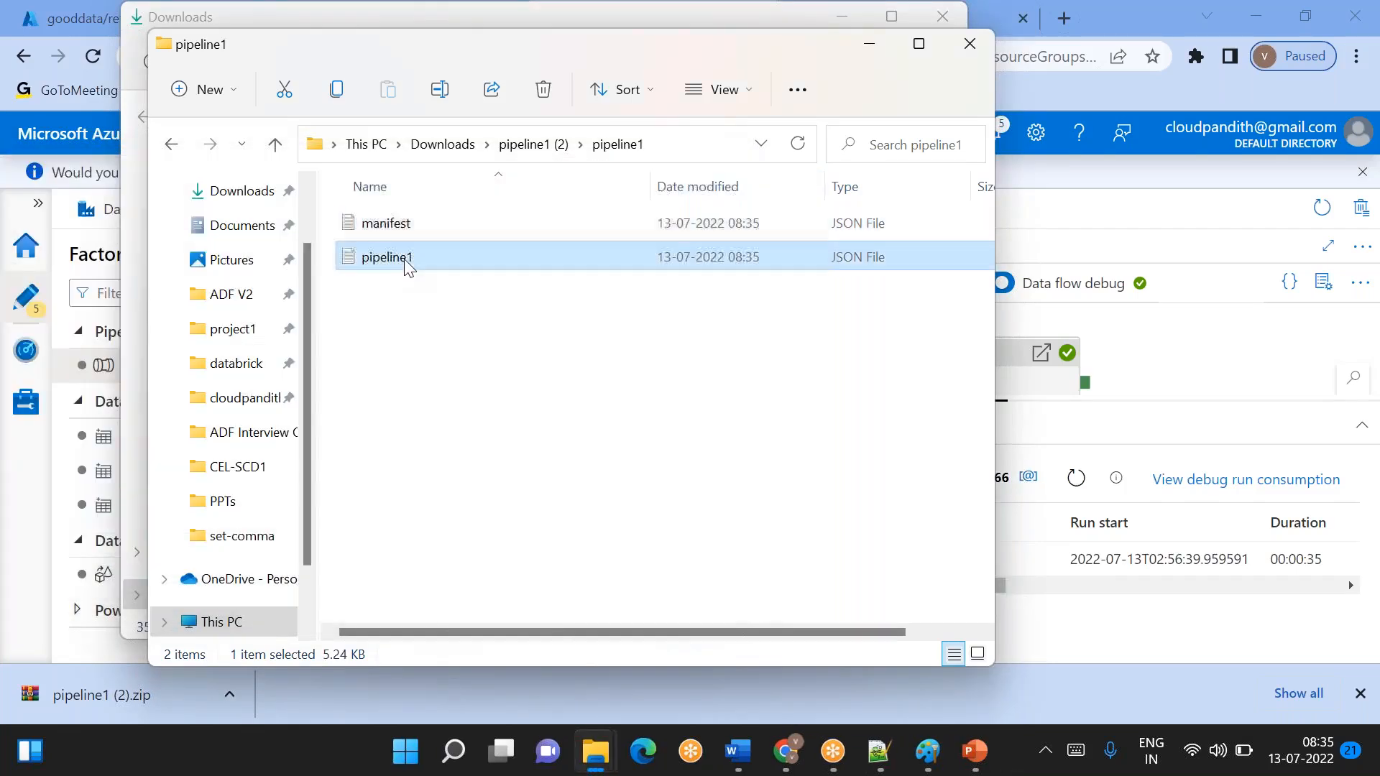
pyautogui.doubleClick(388, 257)
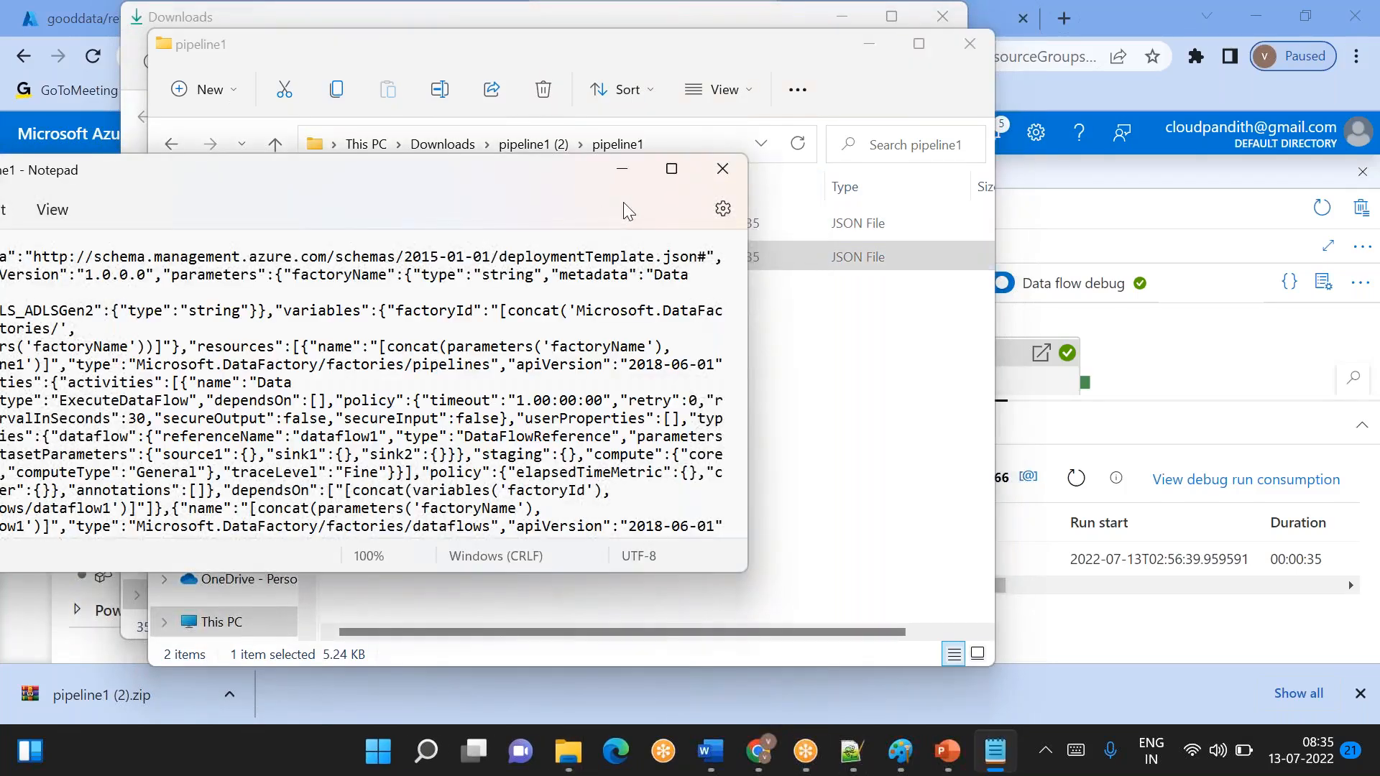
pyautogui.click(679, 169)
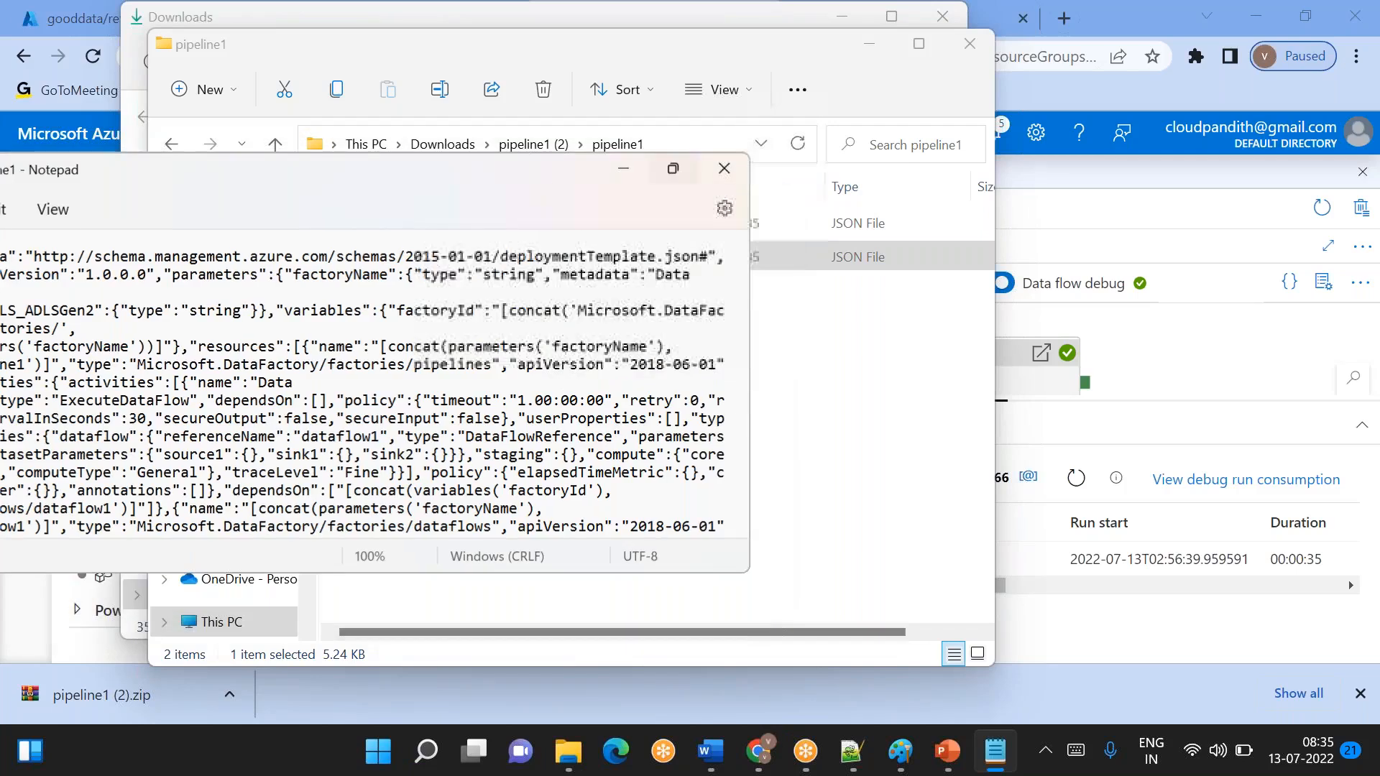
# - Examine the exported pipeline1 template code, including the LS_ADLSGen2 and factoryName parameters
pyautogui.doubleClick(532, 265)
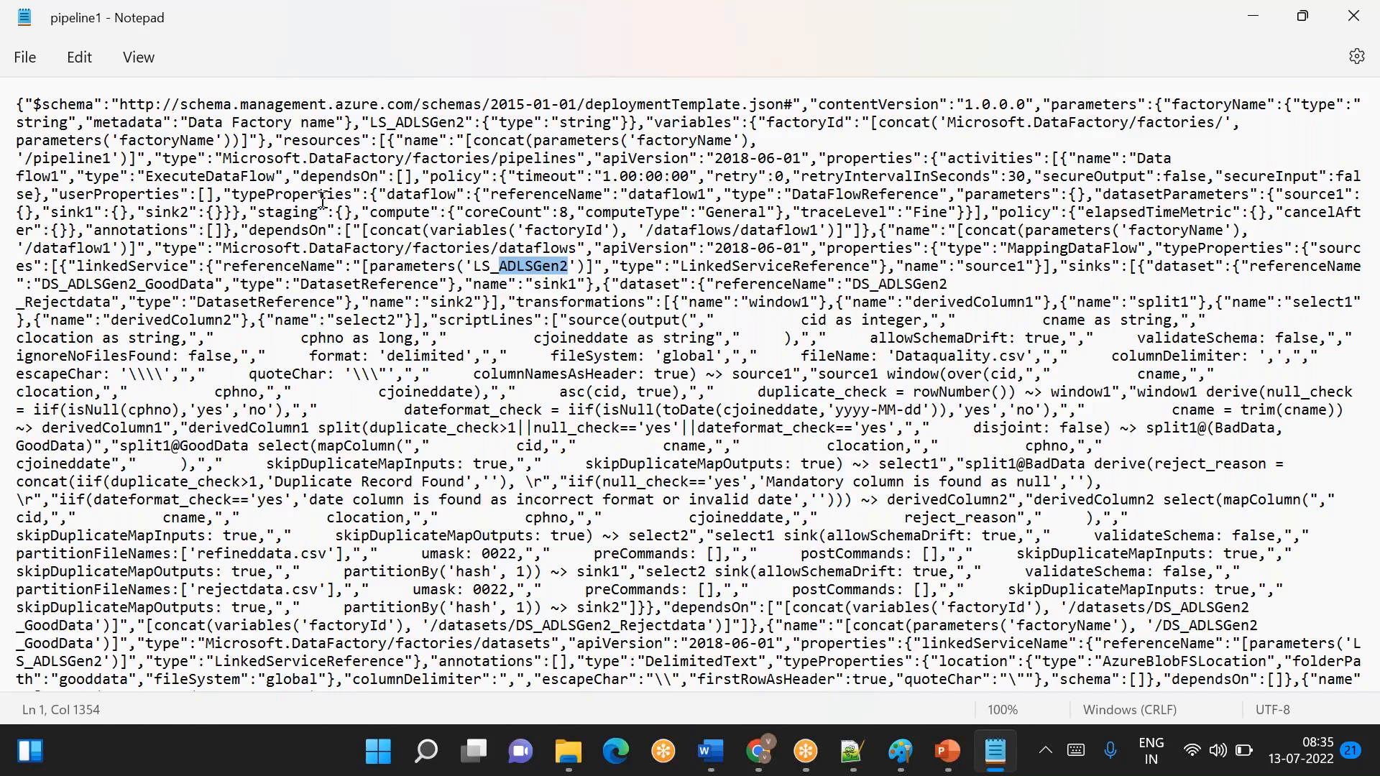
pyautogui.doubleClick(179, 140)
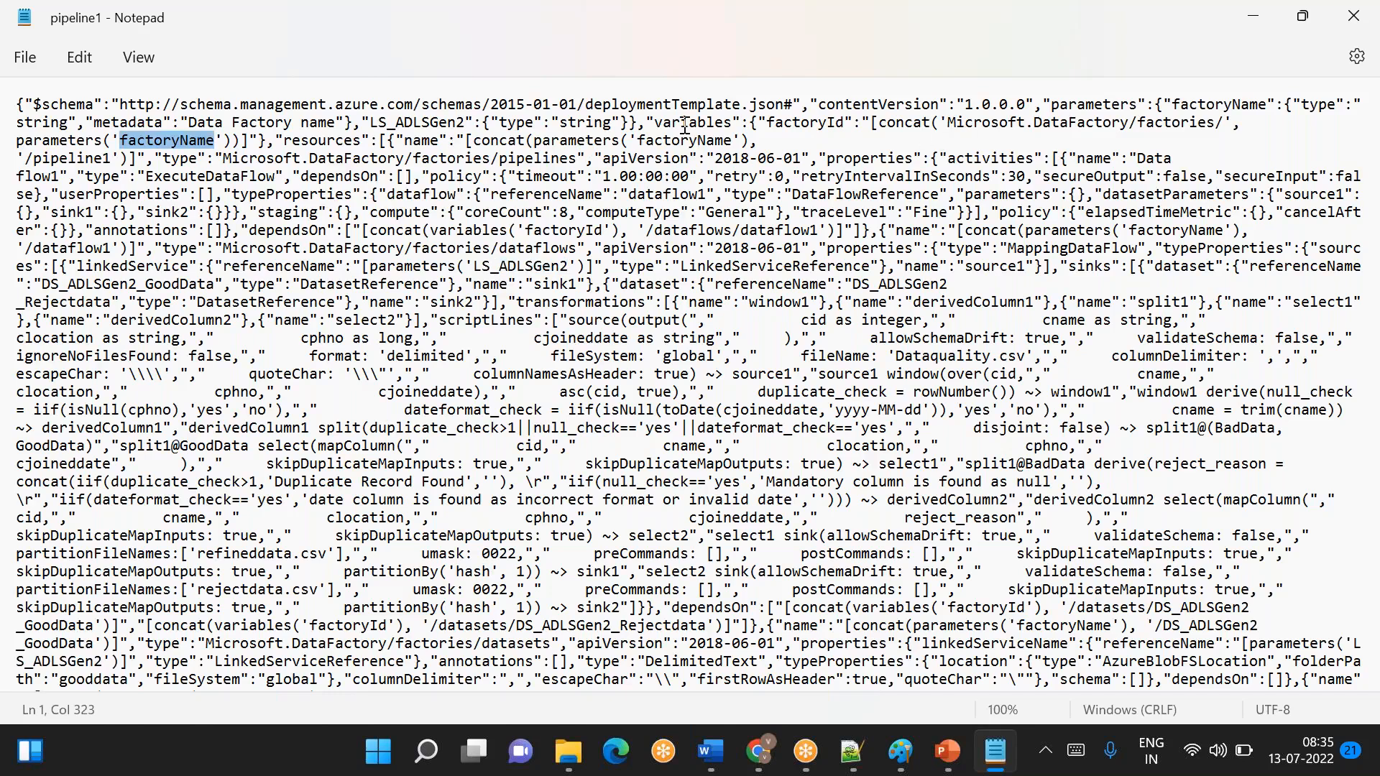
pyautogui.doubleClick(418, 122)
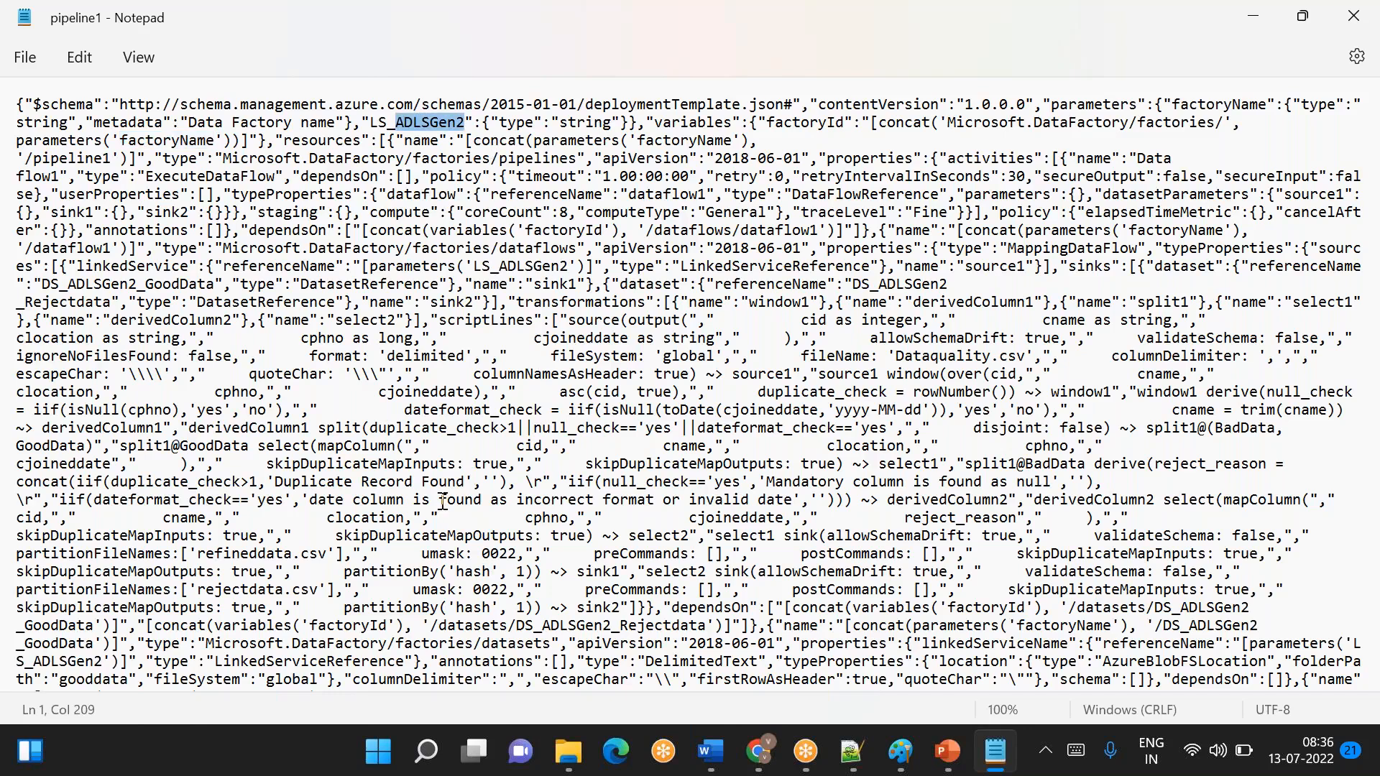
pyautogui.scroll(-1, 443, 502)
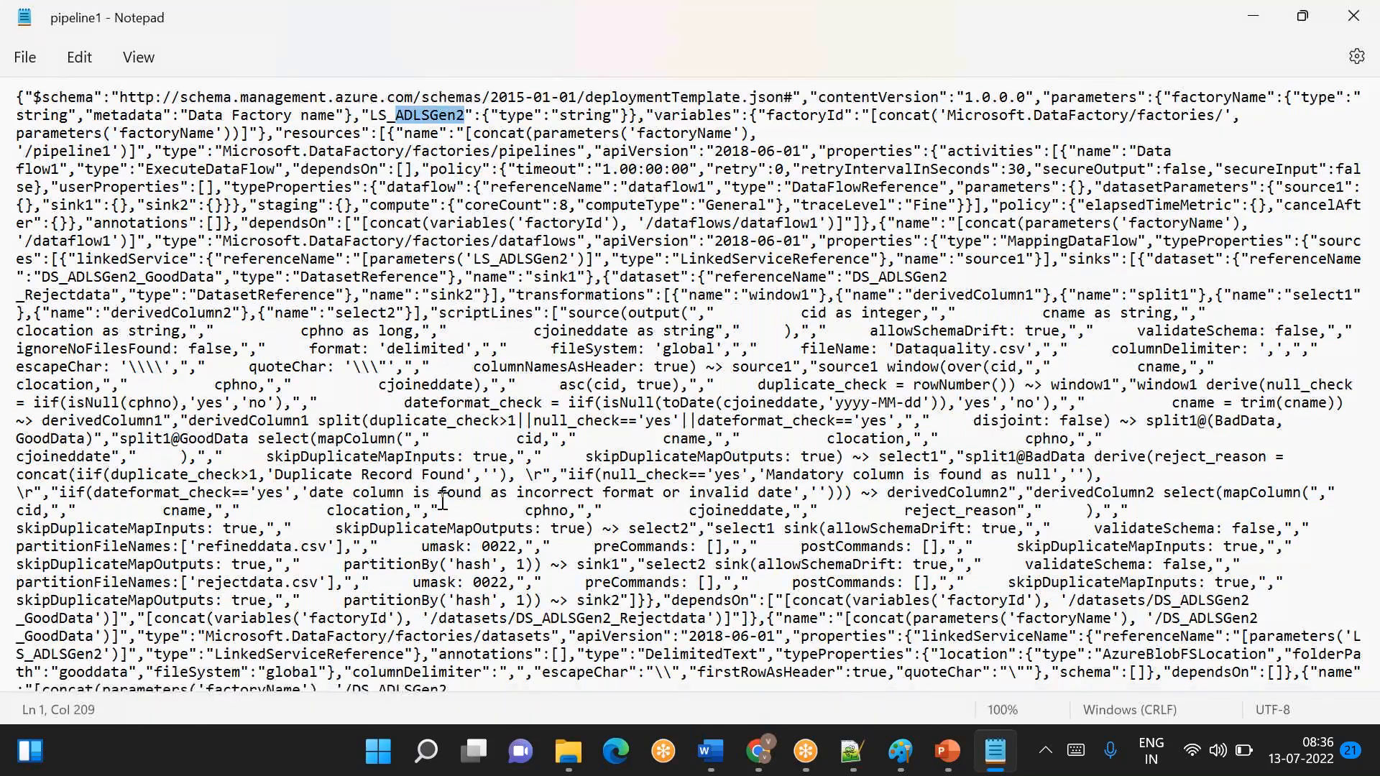
pyautogui.scroll(-1, 443, 501)
pyautogui.scroll(1, 444, 502)
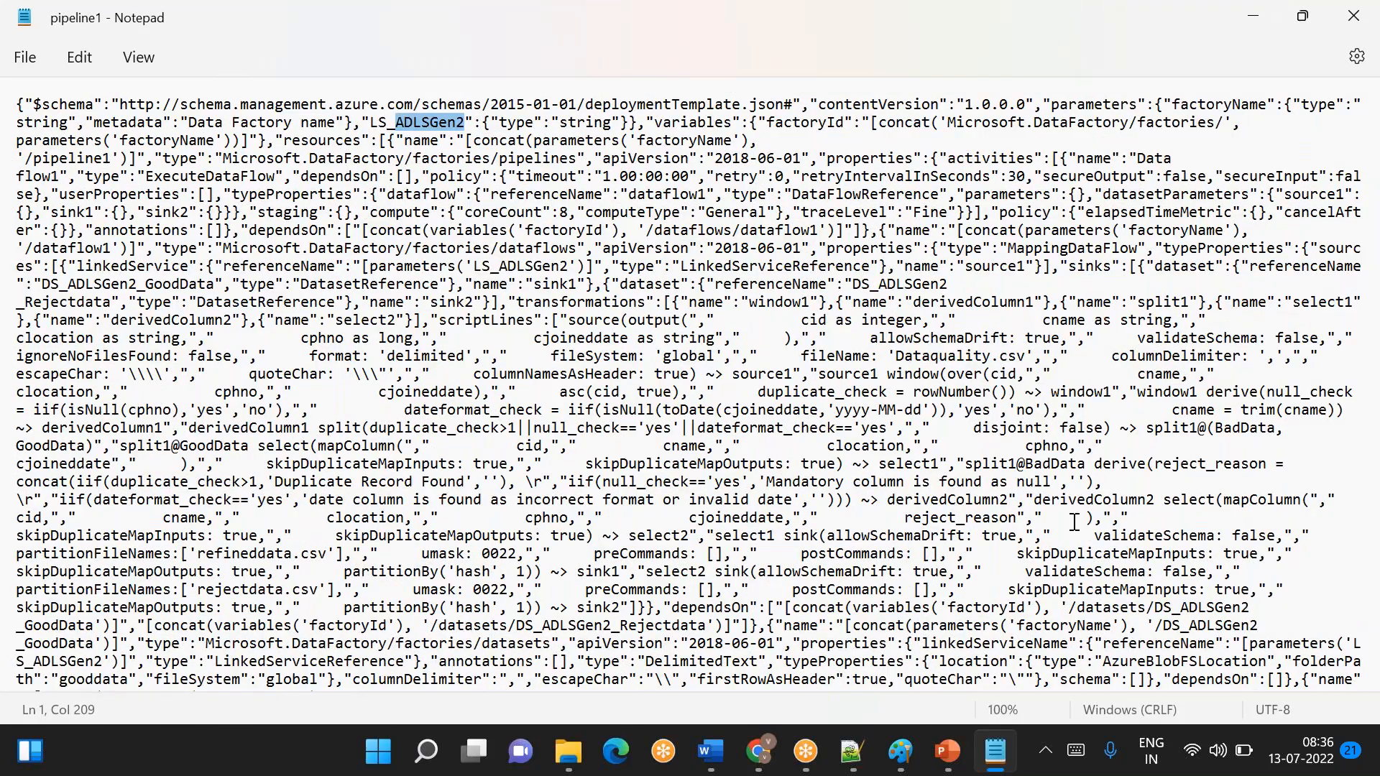
pyautogui.click(876, 447)
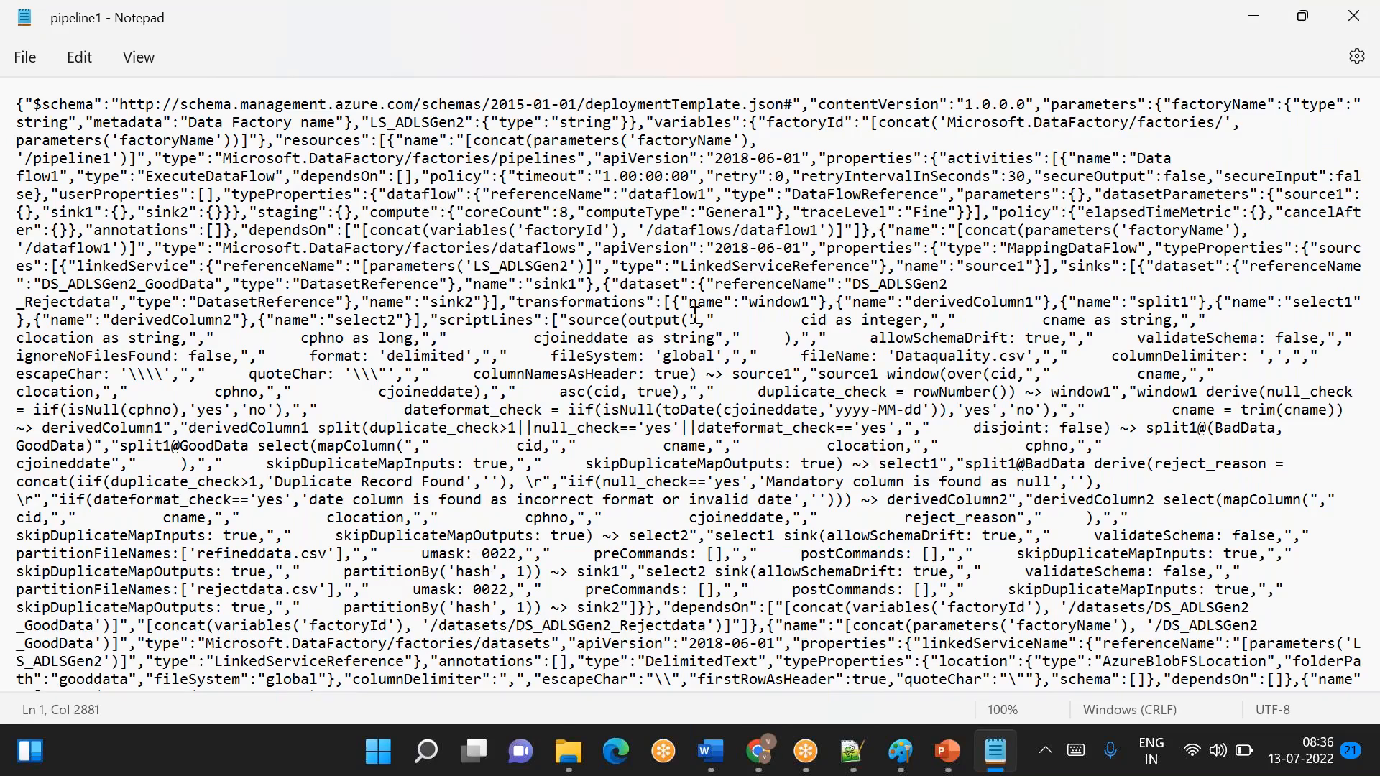
# - Select the entire JSON text of pipeline1 in Notepad and switch back to Chrome
pyautogui.scroll(-1, 695, 314)
pyautogui.hotkey('ctrl', 'a')
pyautogui.hotkey('alt', 'Tab')
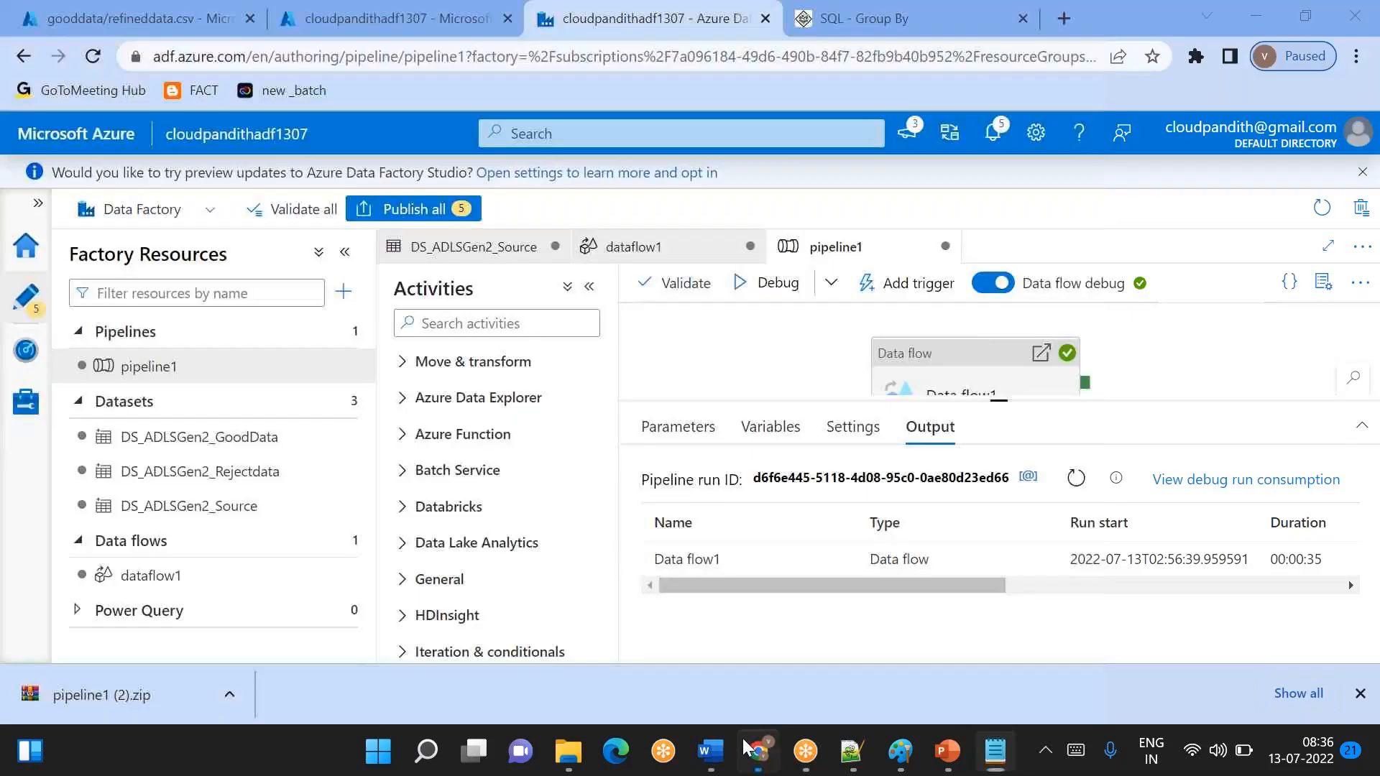
# - Search the web for "json viewer online sku" in the SQL - Group By browser tab and open the Online JSON Viewer at jsonviewer.stack.hu
pyautogui.click(823, 30)
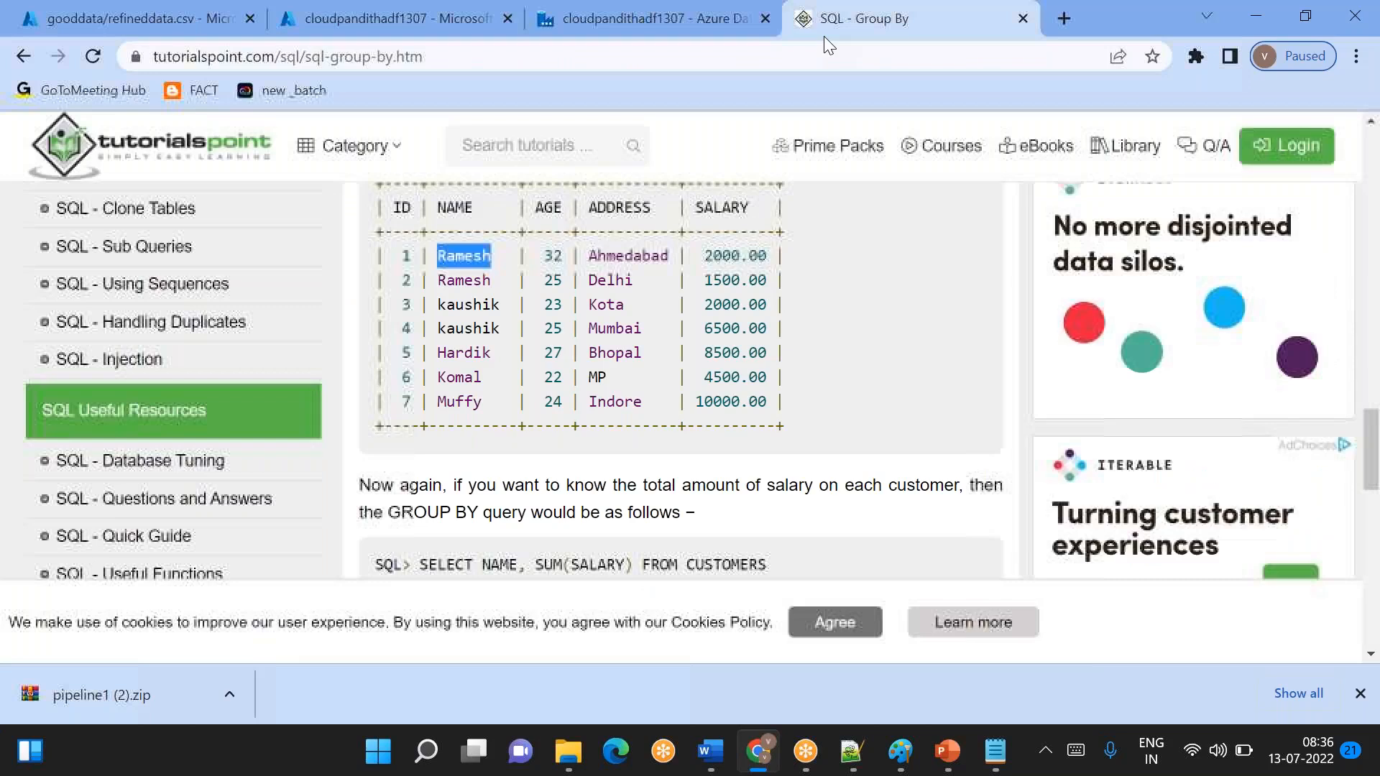
pyautogui.click(682, 49)
pyautogui.press('BackSpace')
pyautogui.write('json v')
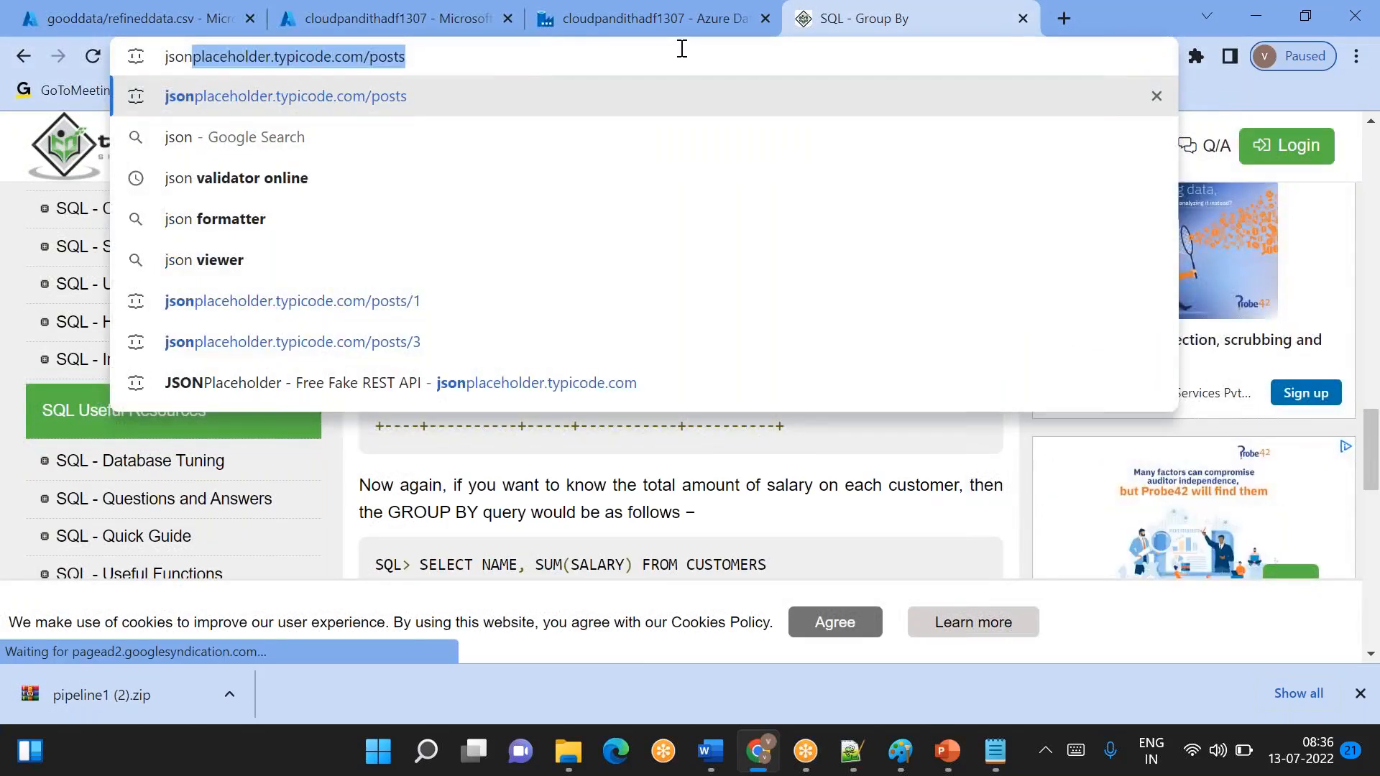
pyautogui.write('i')
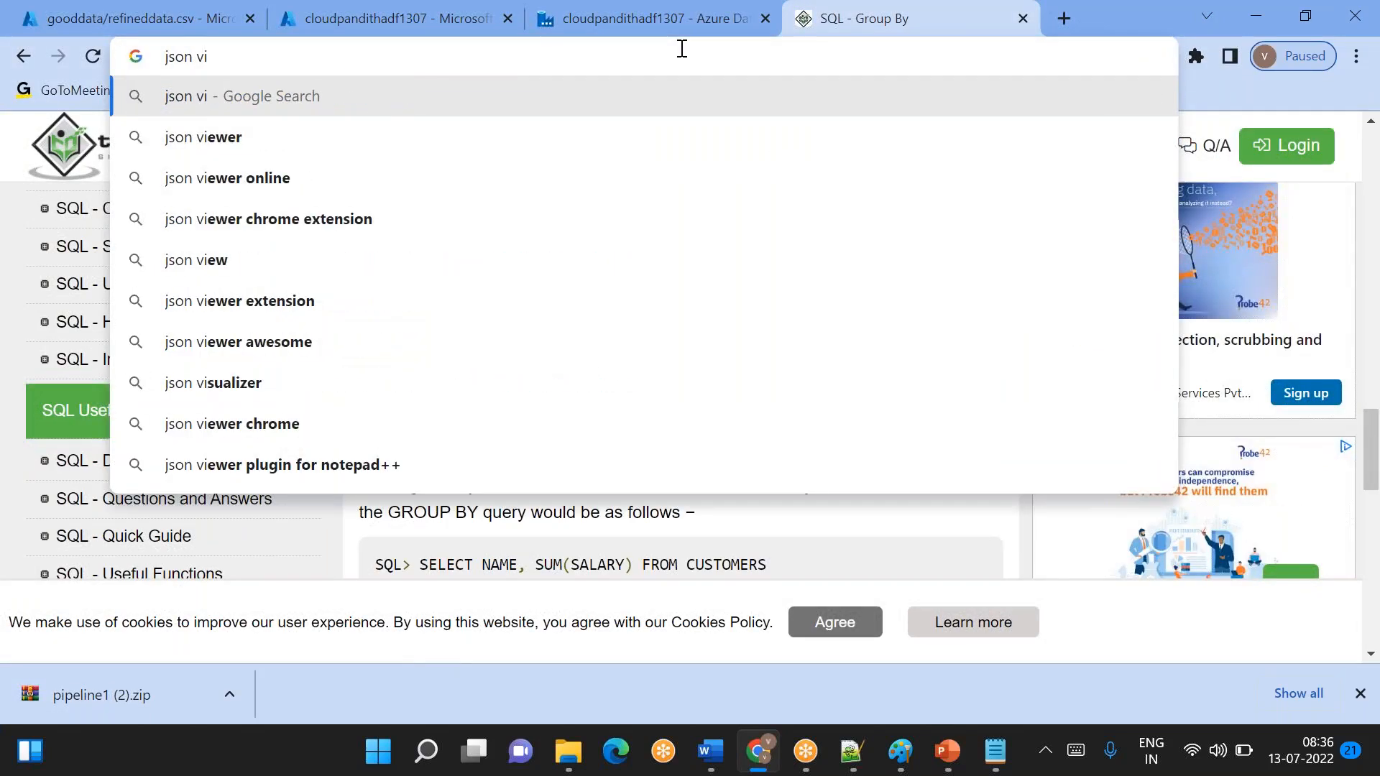
pyautogui.press('Down')
pyautogui.press('Down')
pyautogui.write('sku')
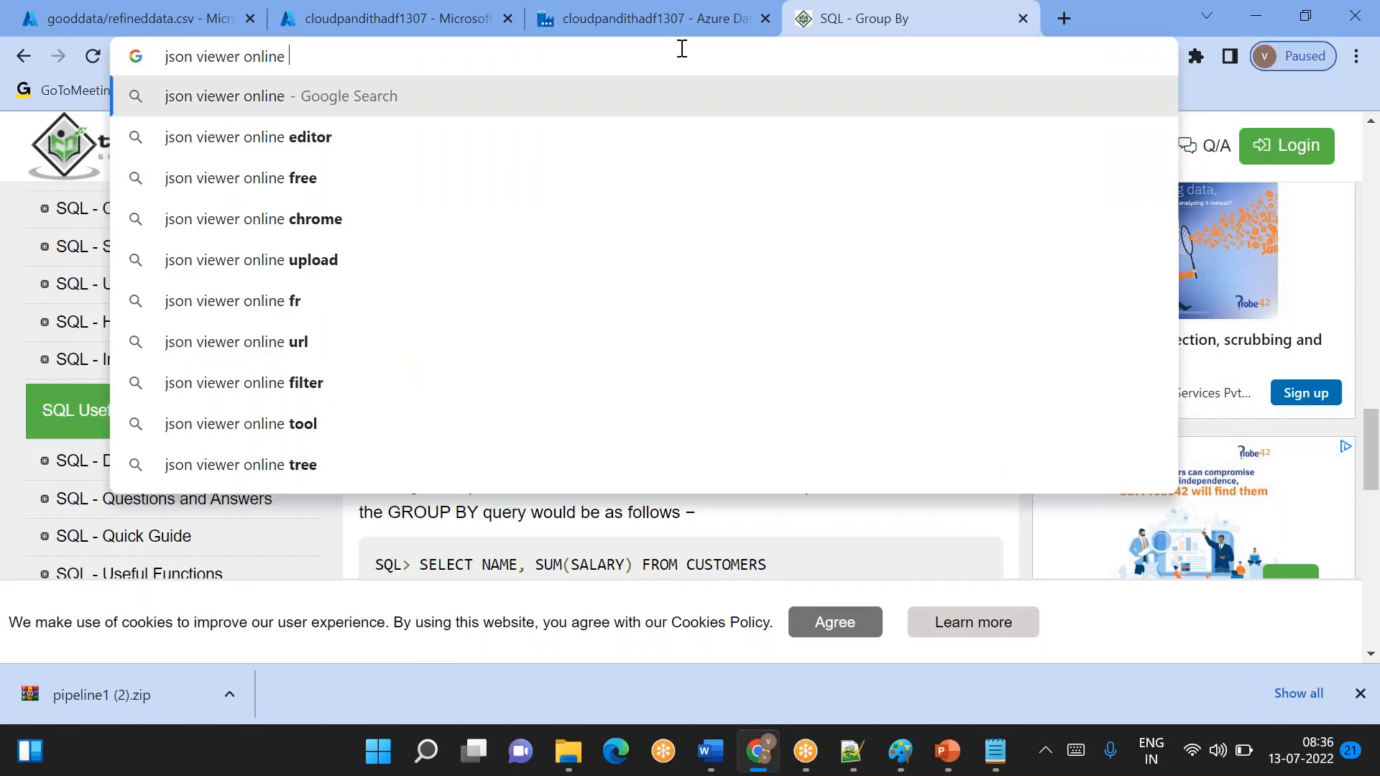
pyautogui.press('Return')
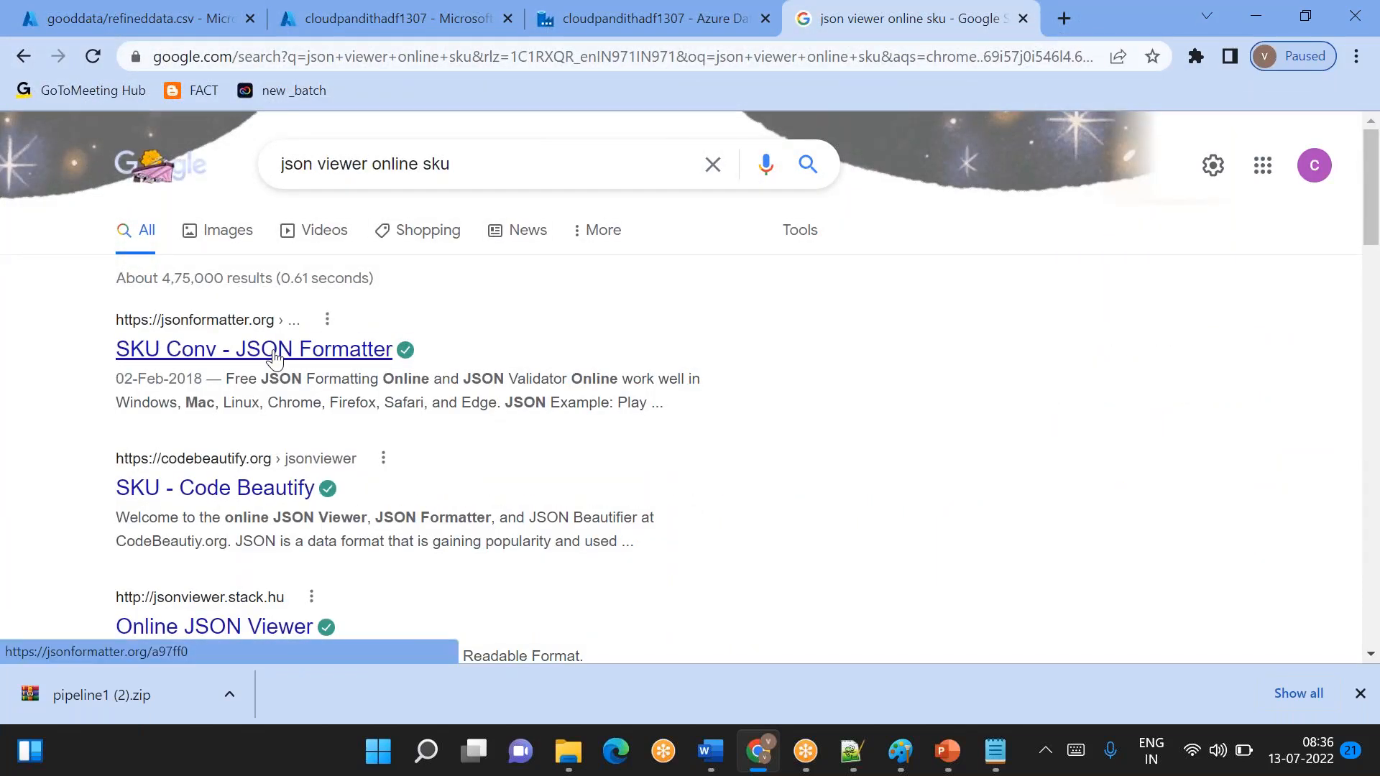
pyautogui.click(240, 626)
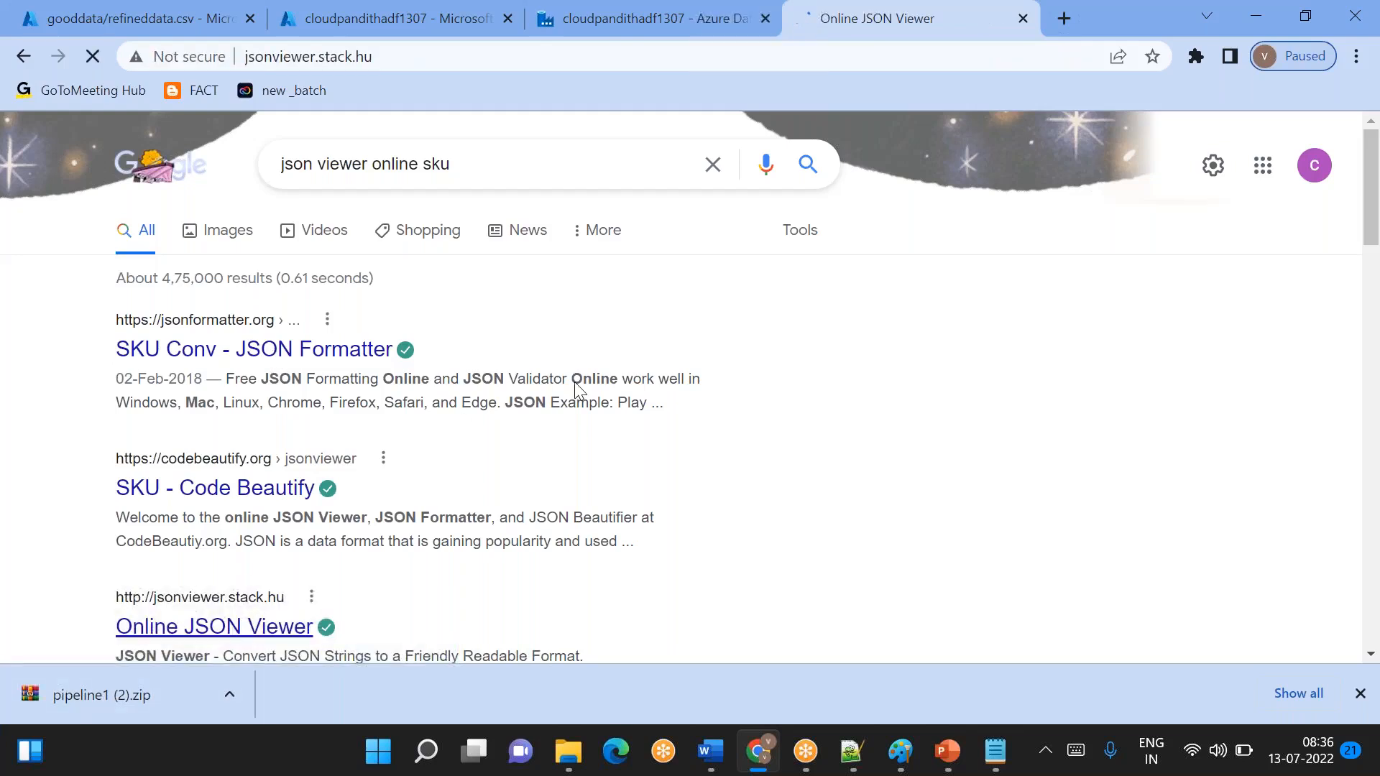
# - Paste the copied pipeline1 JSON into the Online JSON Viewer and display it as a tree
pyautogui.click(331, 259)
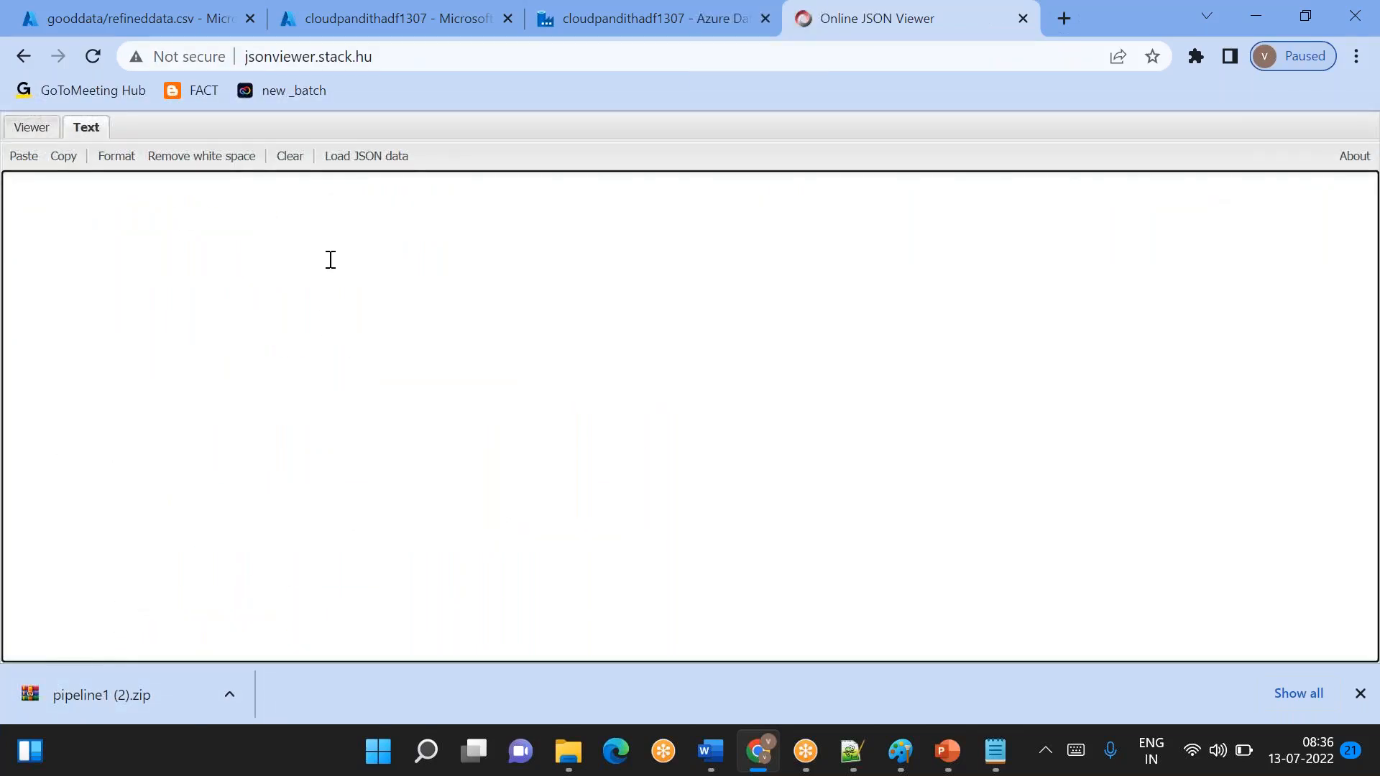
pyautogui.hotkey('ctrl', 'v')
pyautogui.click(32, 127)
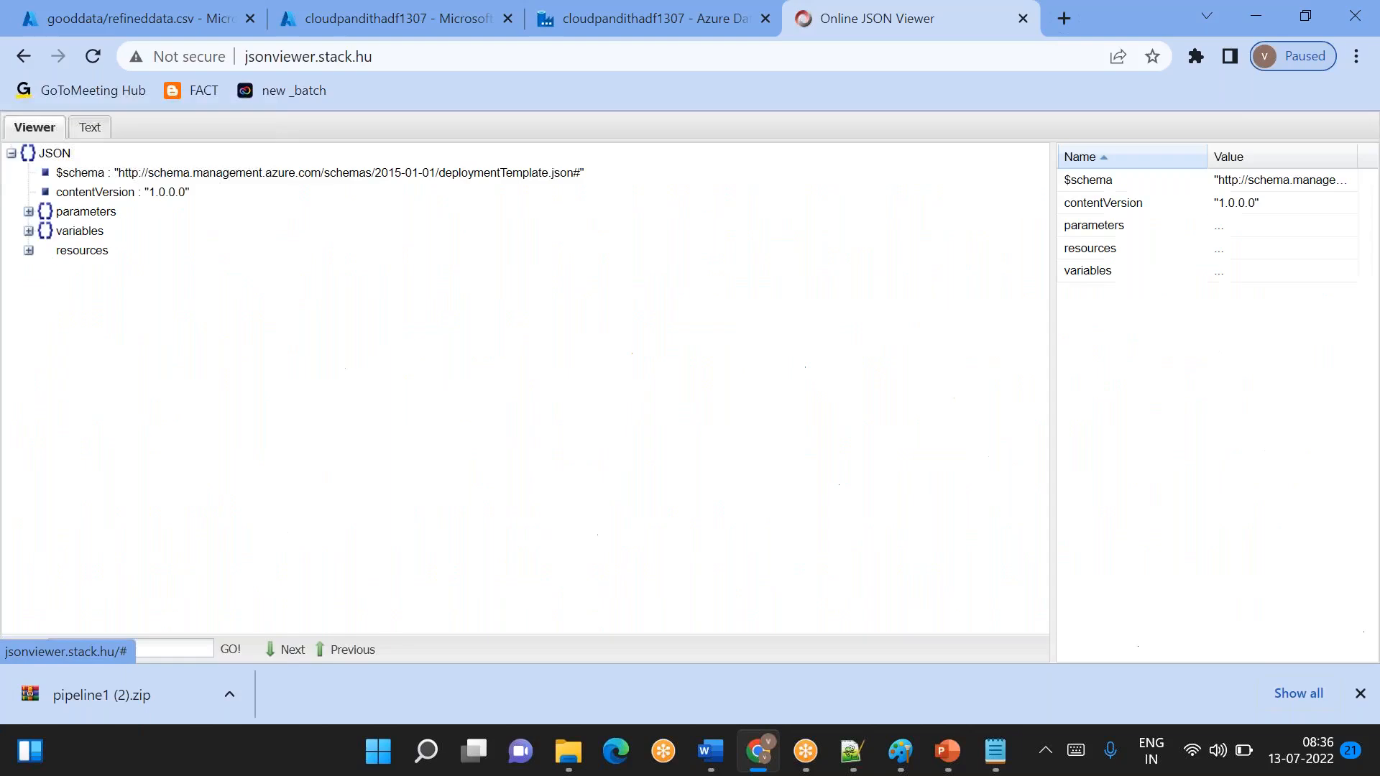
# - Expand the parameters node with its factoryName and LS_ADLSGen2 entries, plus the variables node, to inspect their contents
pyautogui.click(28, 211)
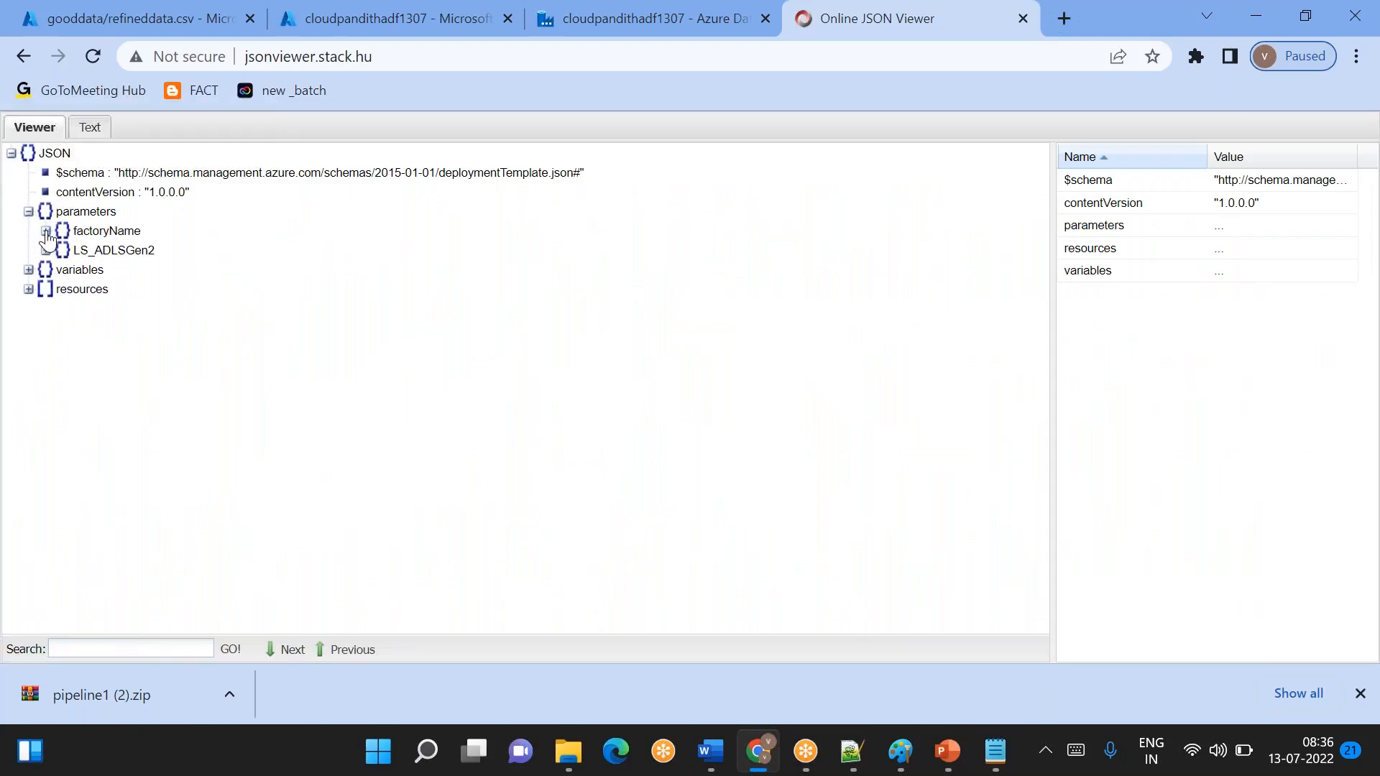
pyautogui.click(45, 232)
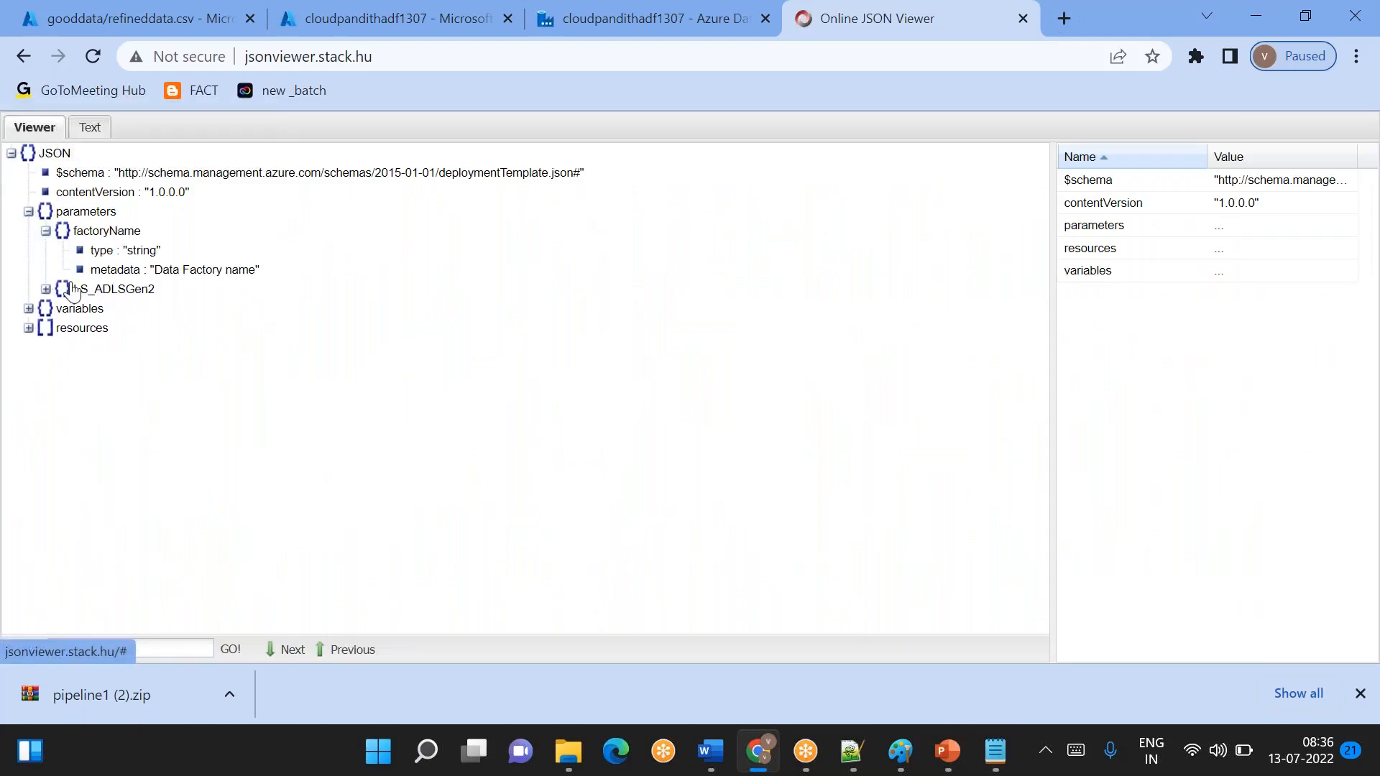
pyautogui.click(45, 289)
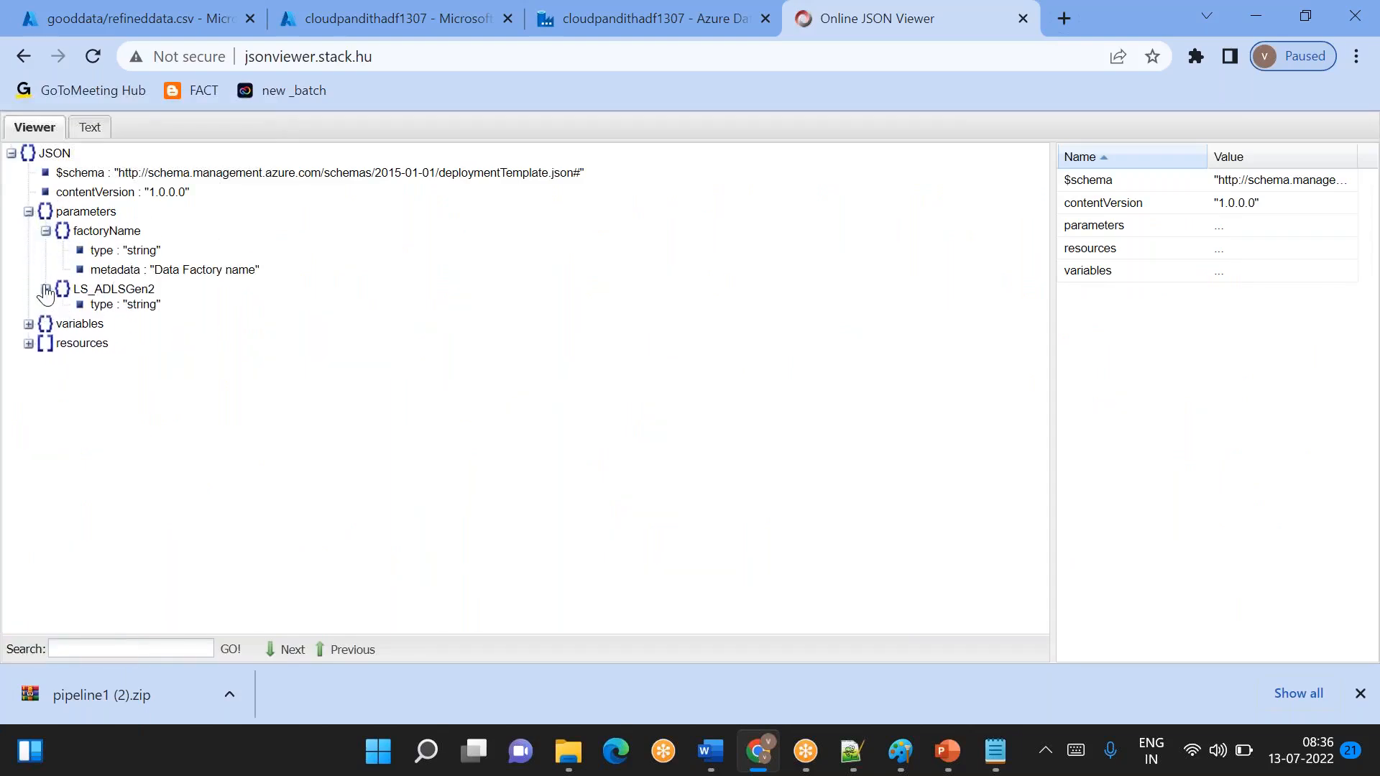
pyautogui.click(28, 329)
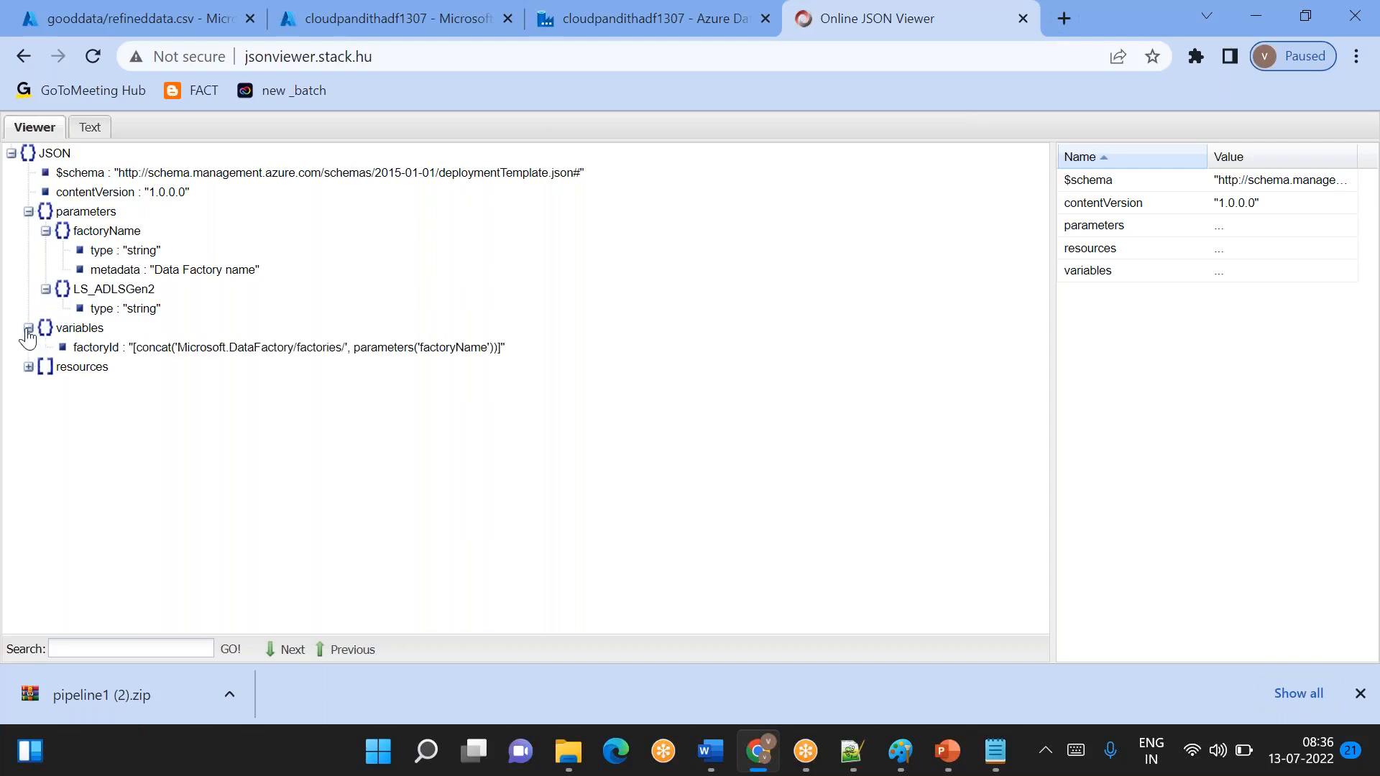
# - Expand the resources node and its entries 0 to 3 to examine the name and type of each exported resource
pyautogui.click(28, 368)
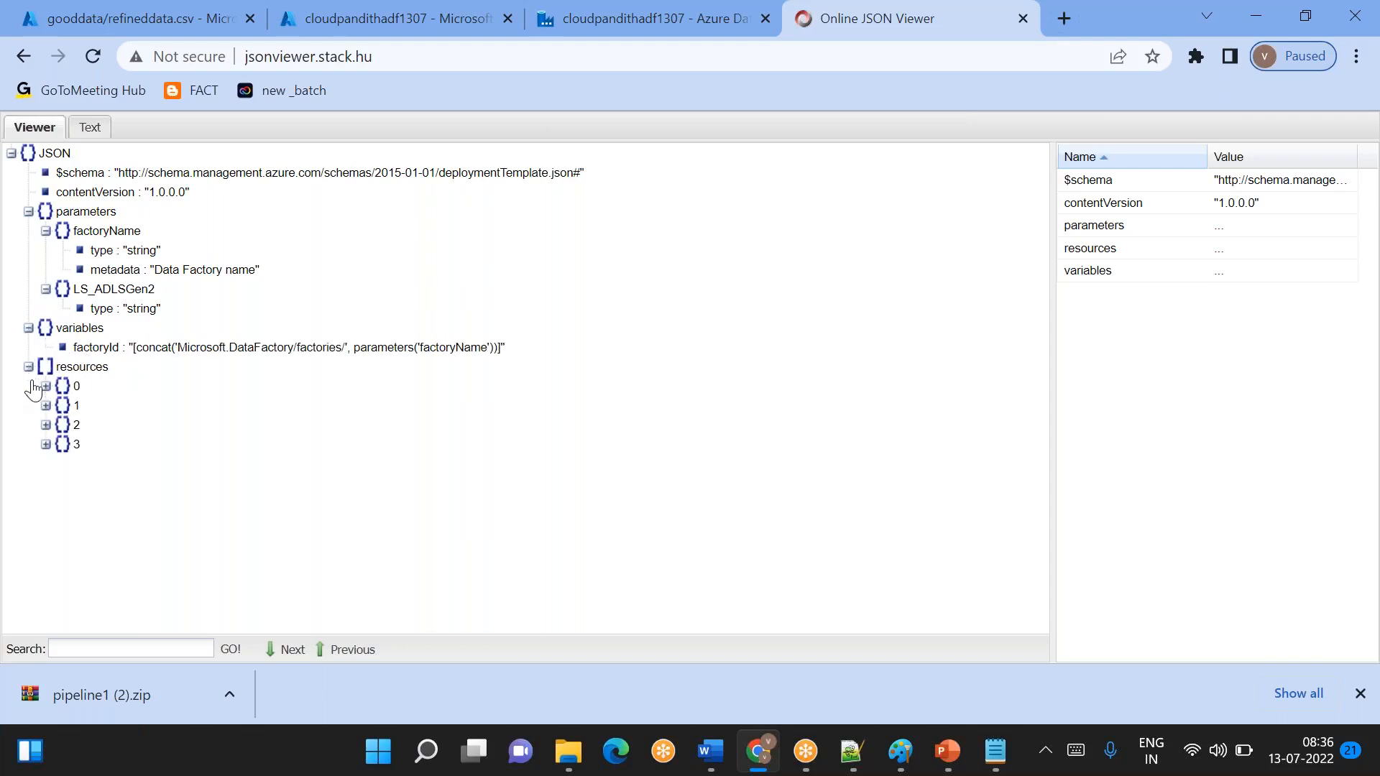
pyautogui.click(45, 387)
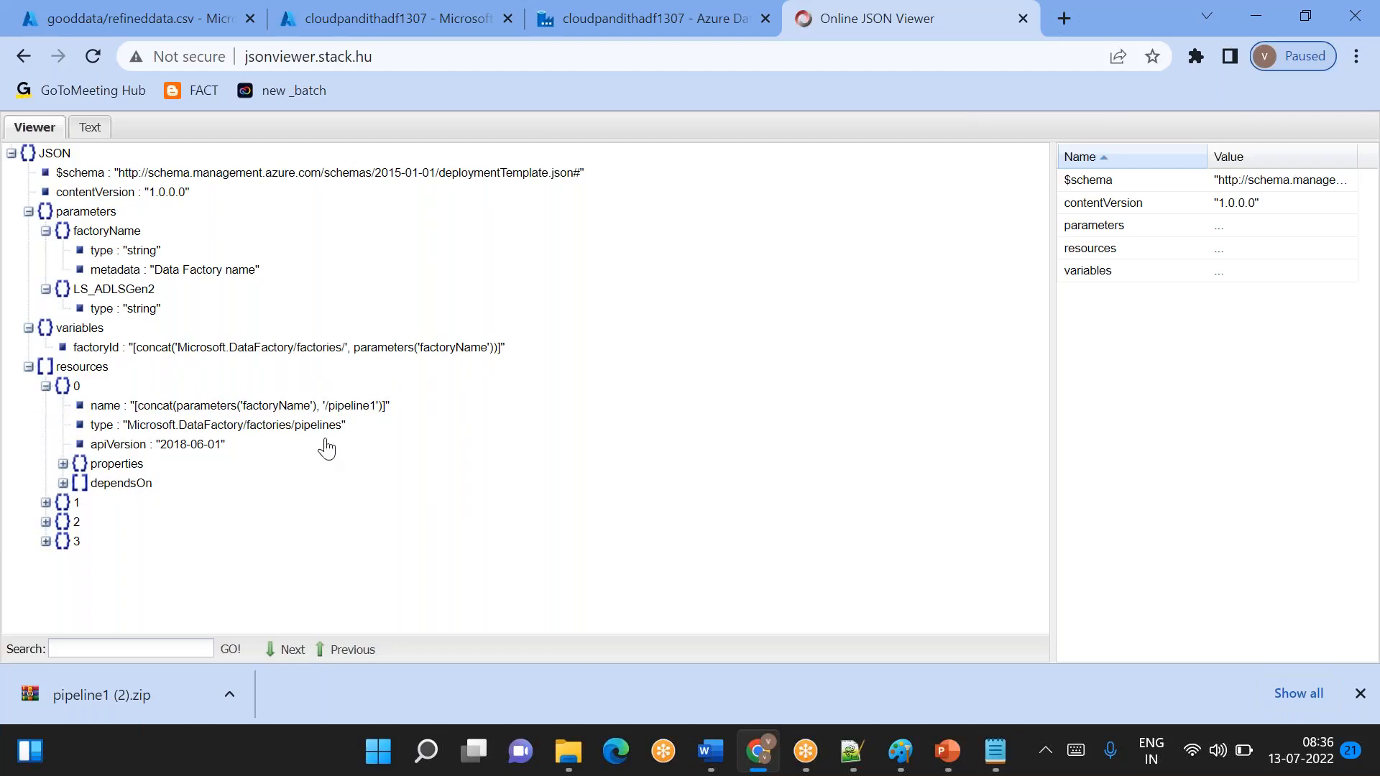
pyautogui.click(45, 503)
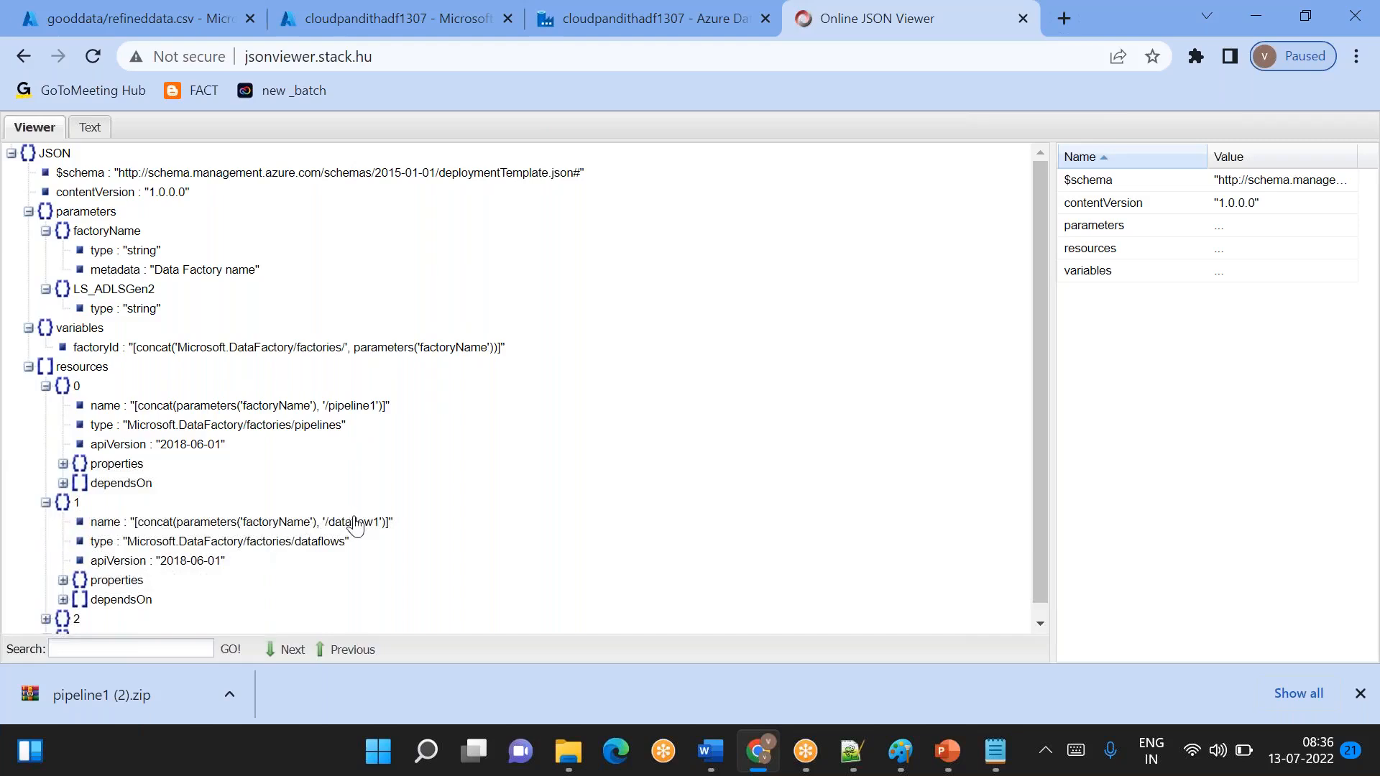
pyautogui.scroll(-1, 361, 539)
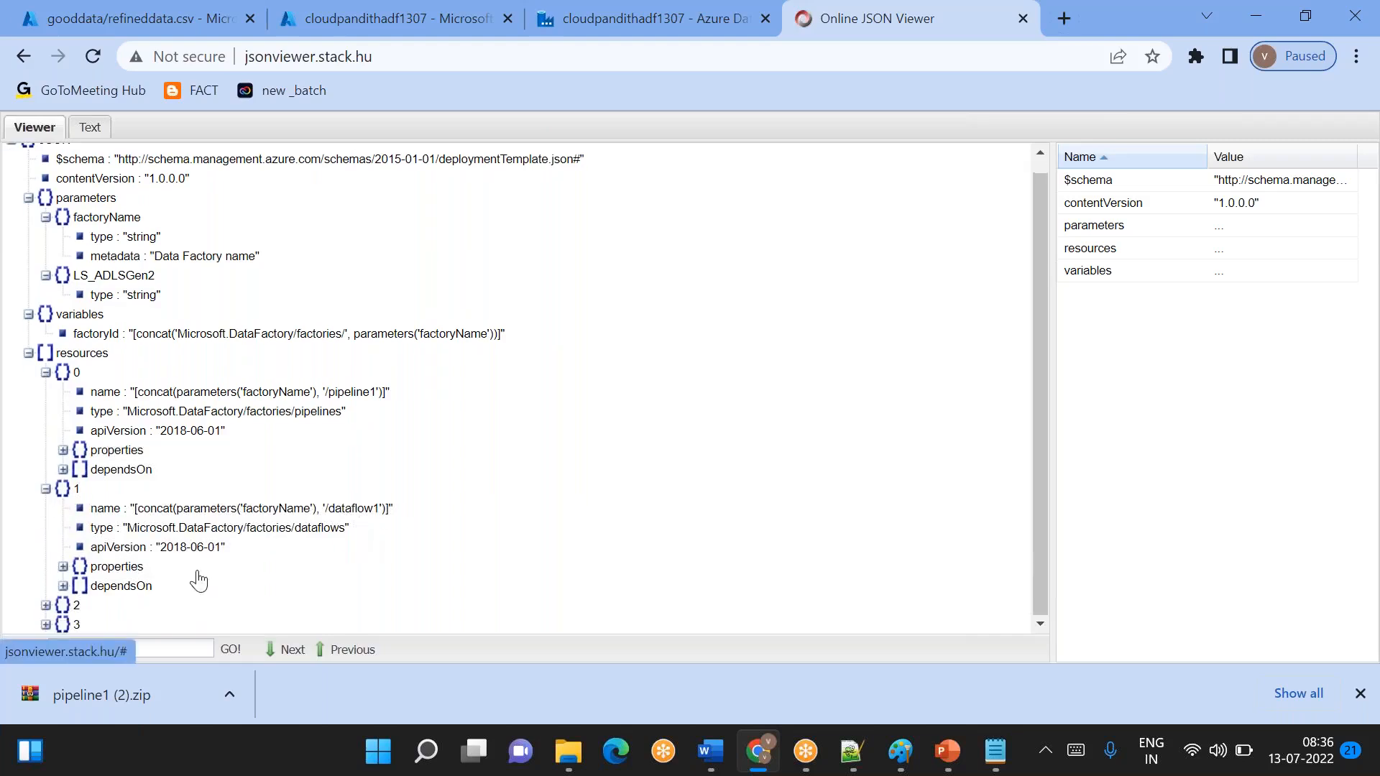
pyautogui.click(46, 606)
pyautogui.scroll(-2, 347, 576)
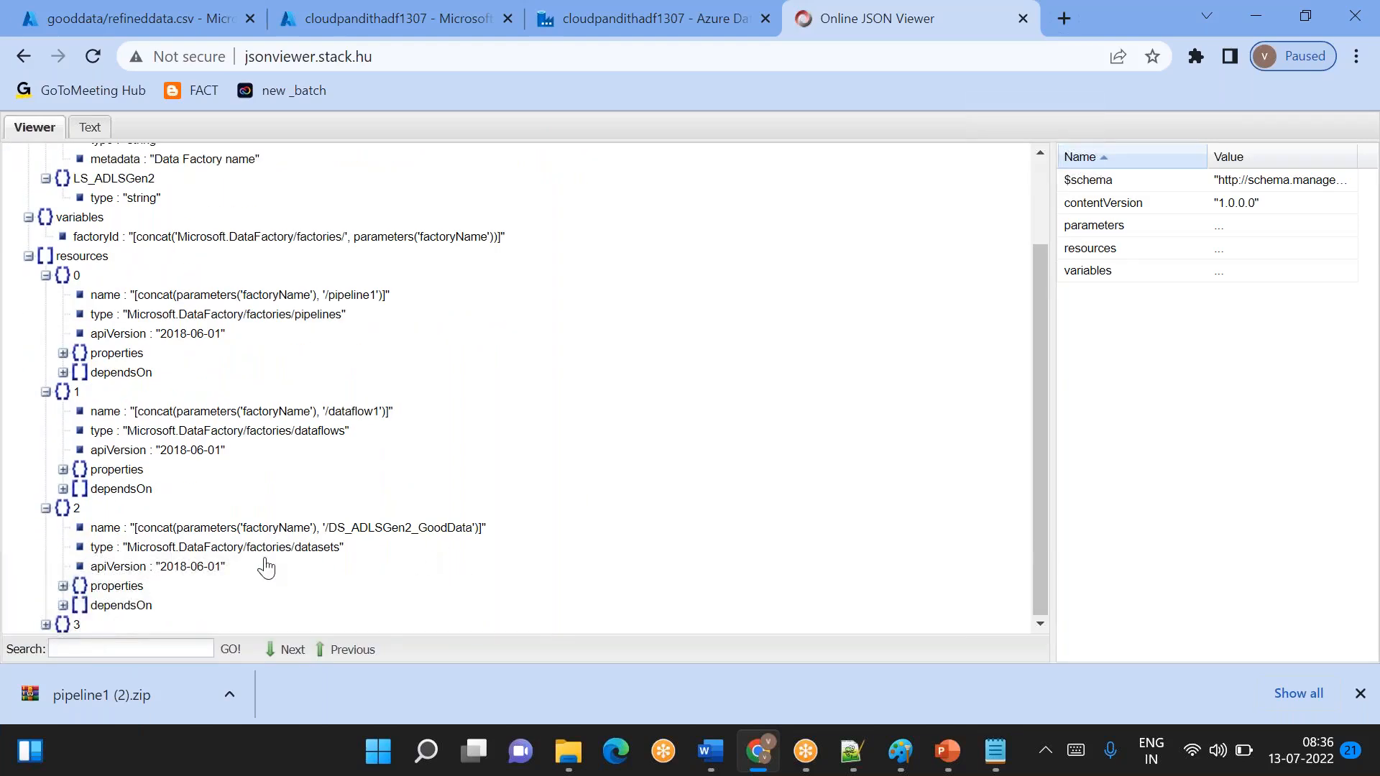
pyautogui.click(45, 625)
pyautogui.scroll(-2, 262, 586)
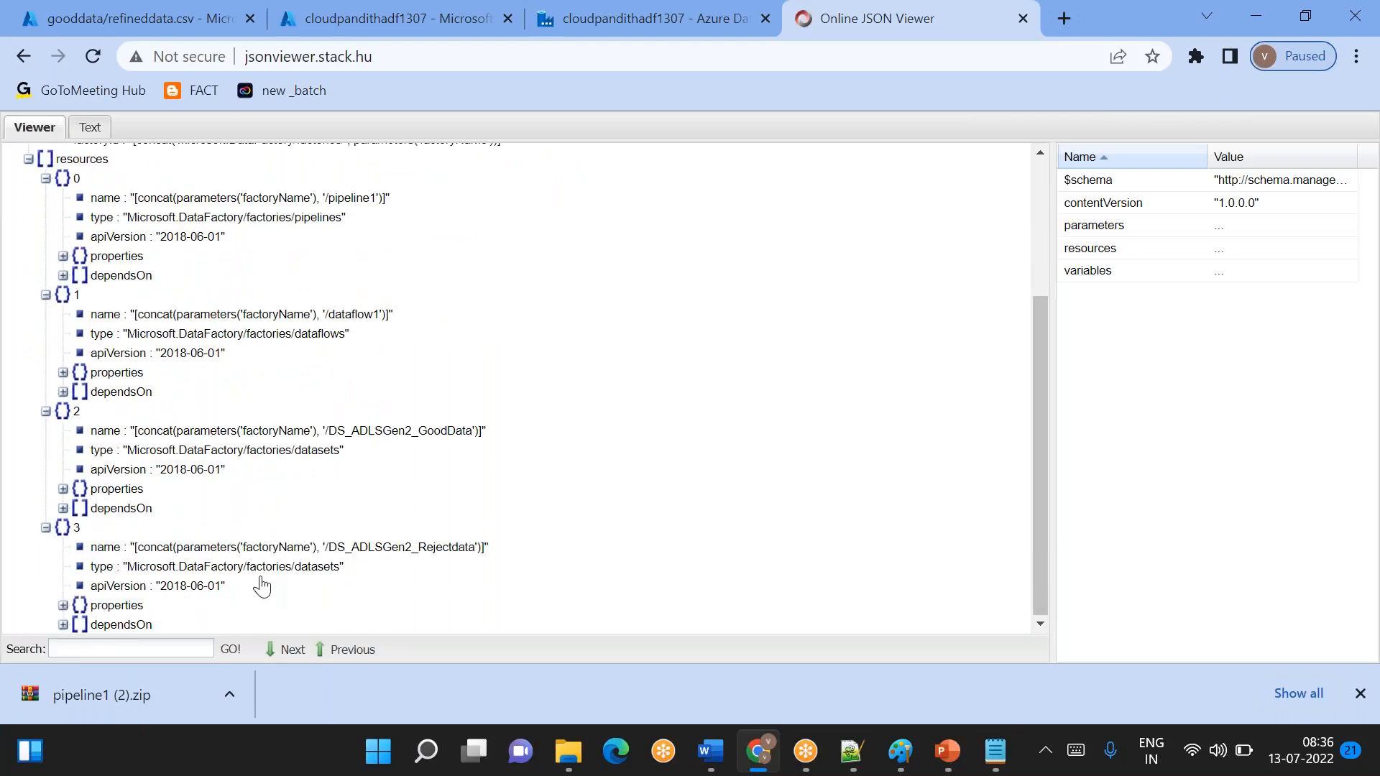
pyautogui.scroll(5, 262, 586)
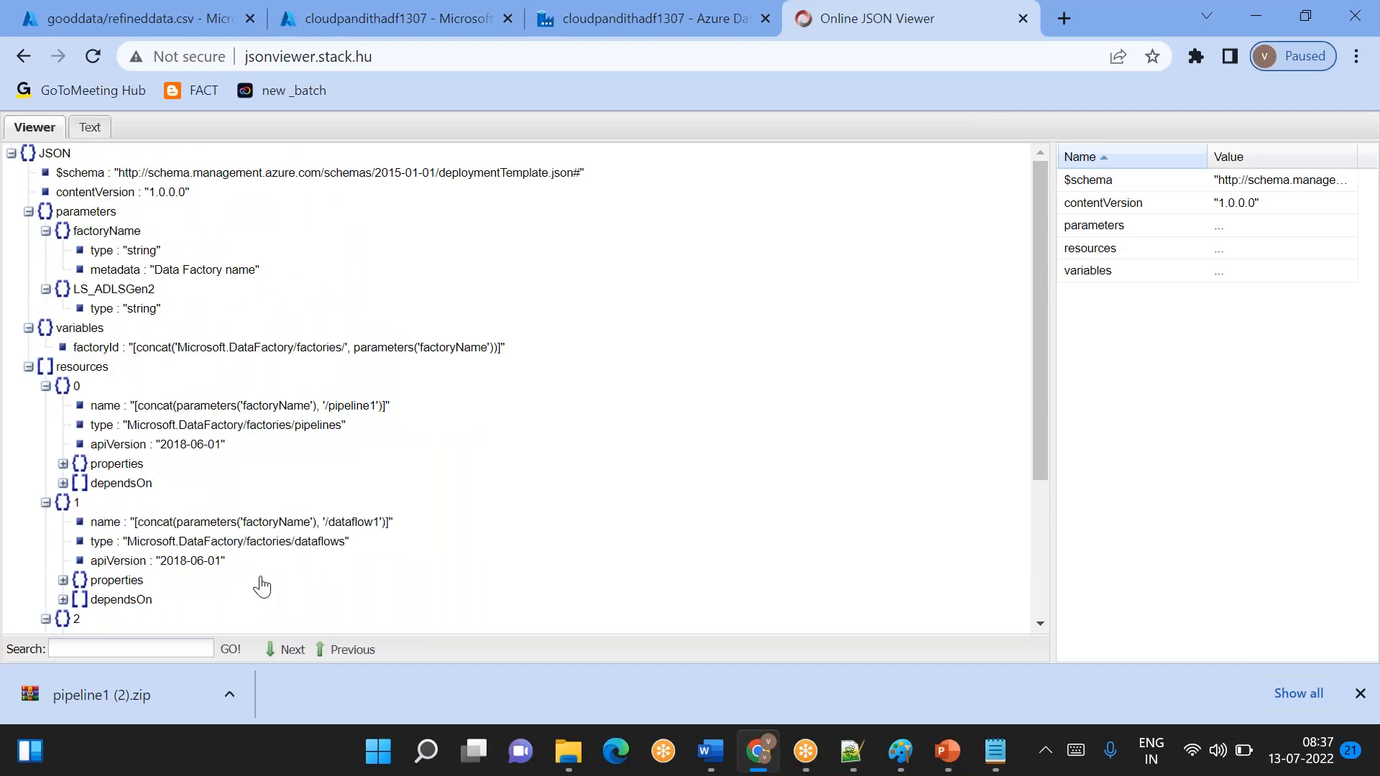
# - Return to pipeline1 in Azure Data Factory and review the pipeline actions, the open-tab options and the code repository setup choice
pyautogui.click(963, 36)
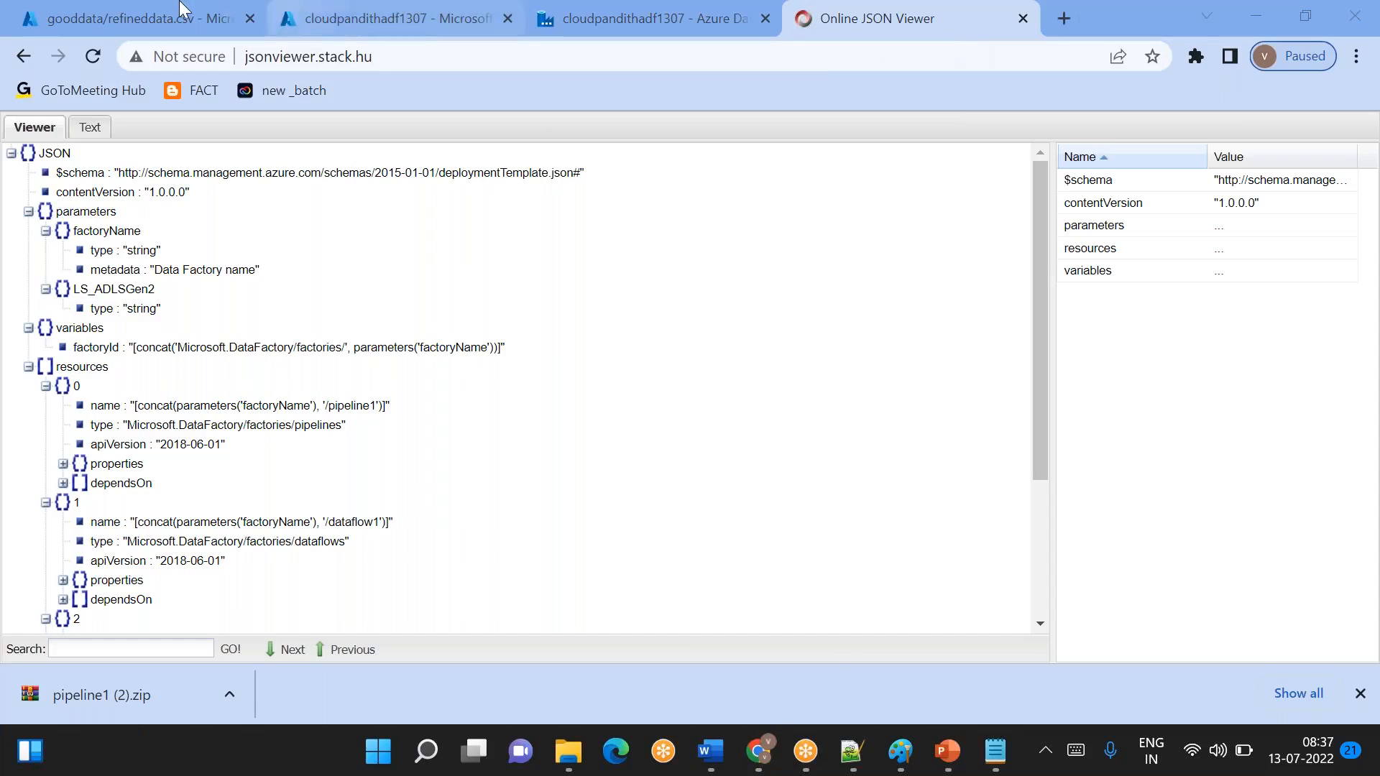
pyautogui.click(143, 18)
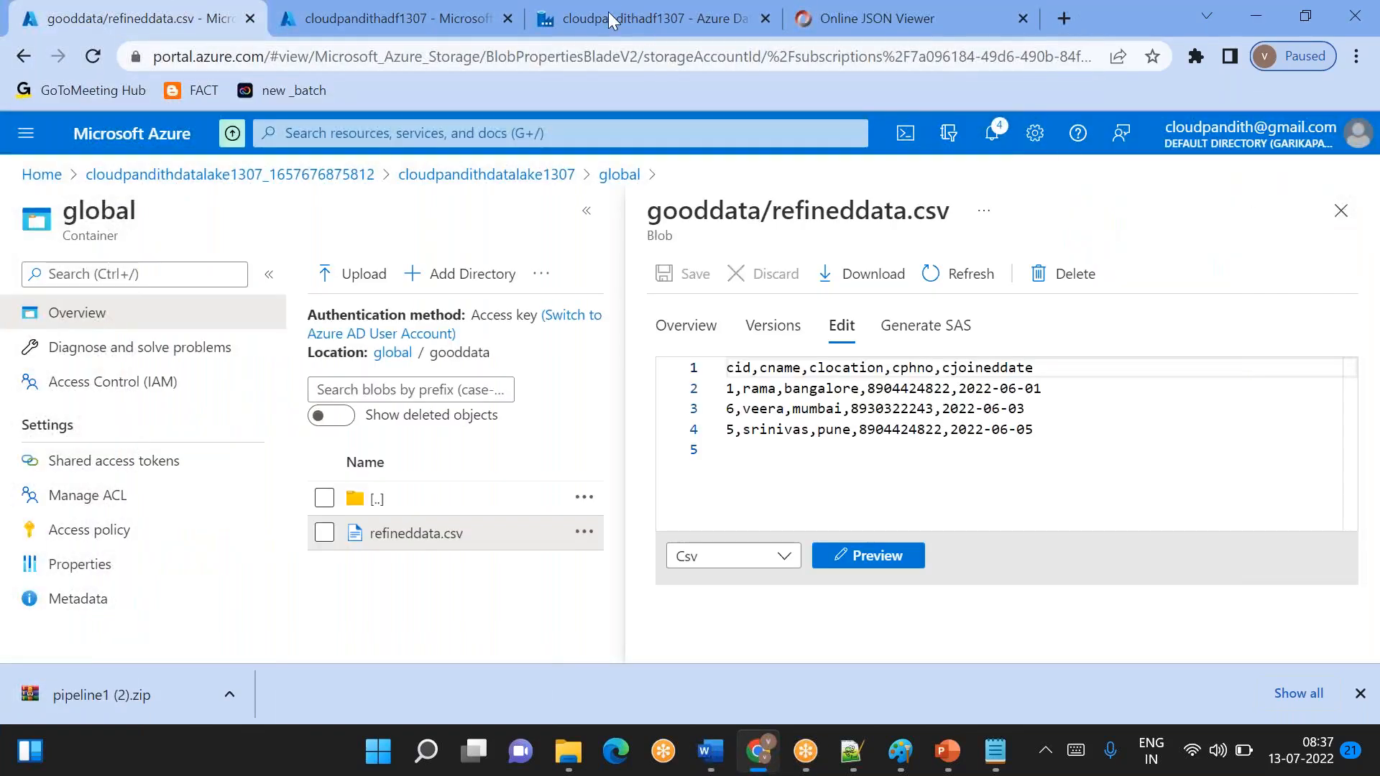
pyautogui.click(585, 30)
pyautogui.click(1360, 284)
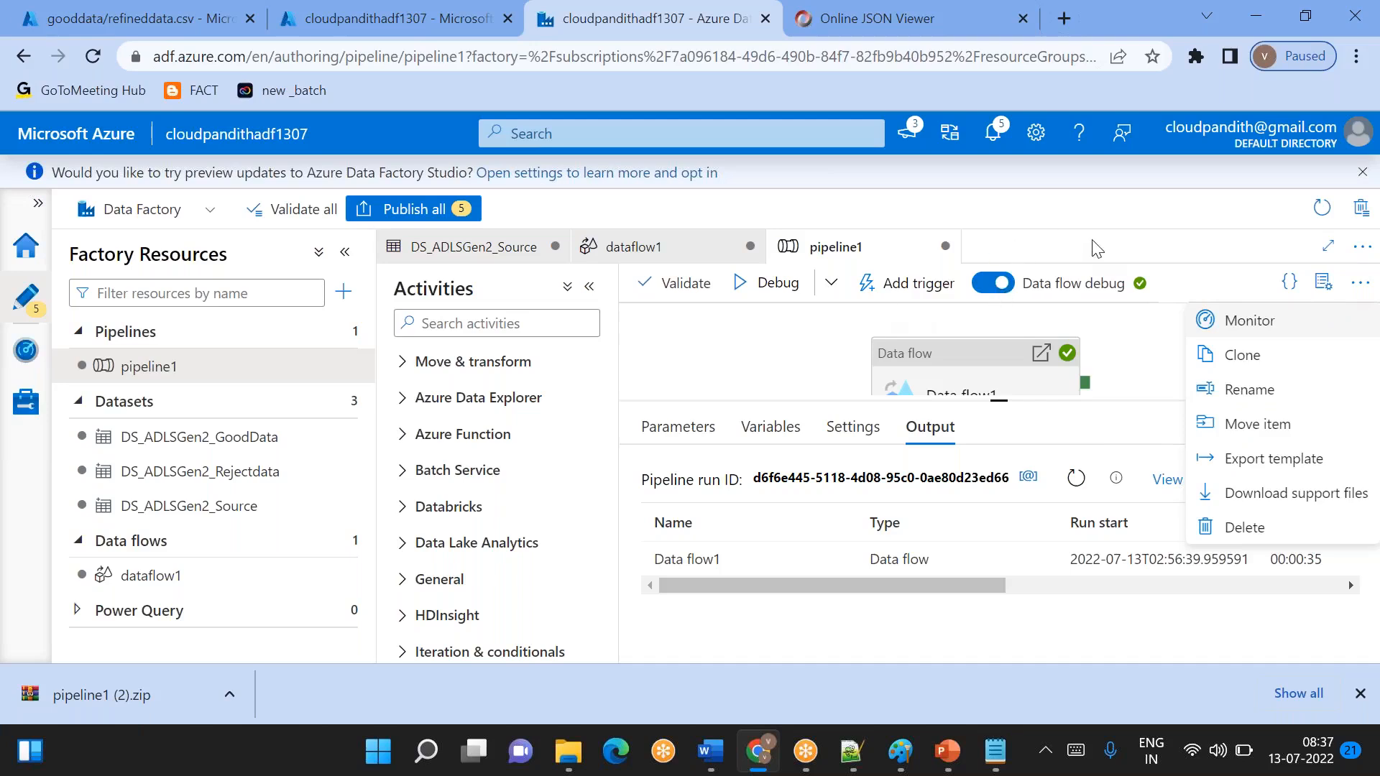
pyautogui.click(1360, 285)
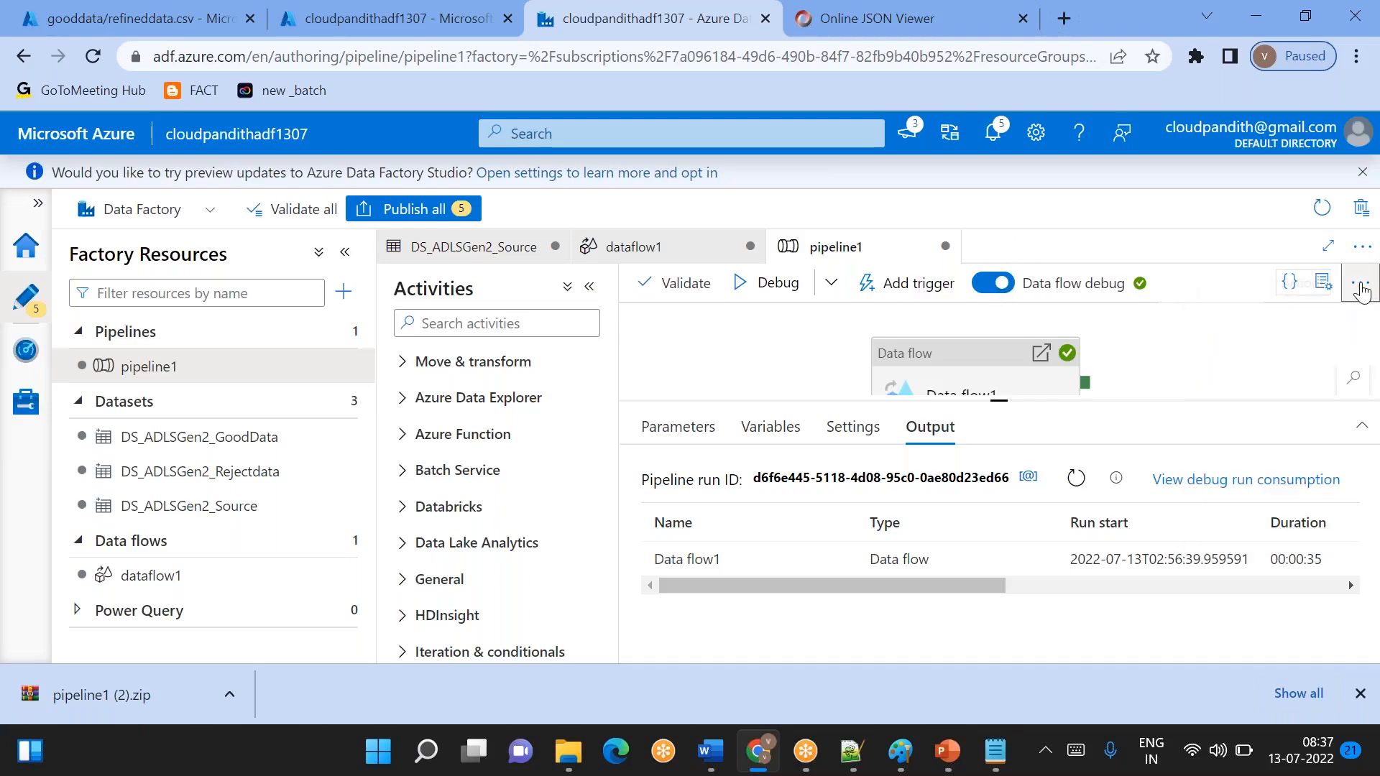
pyautogui.click(1362, 247)
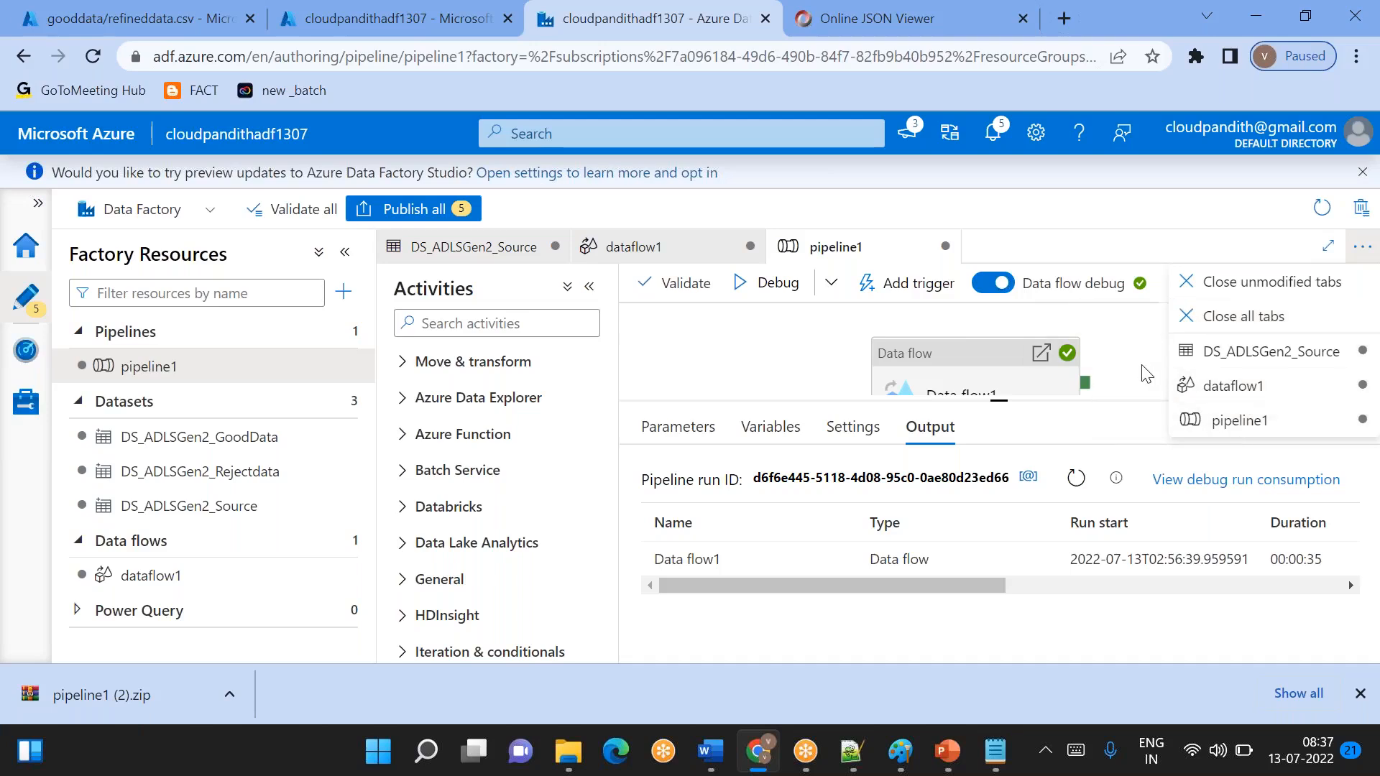
pyautogui.click(1362, 247)
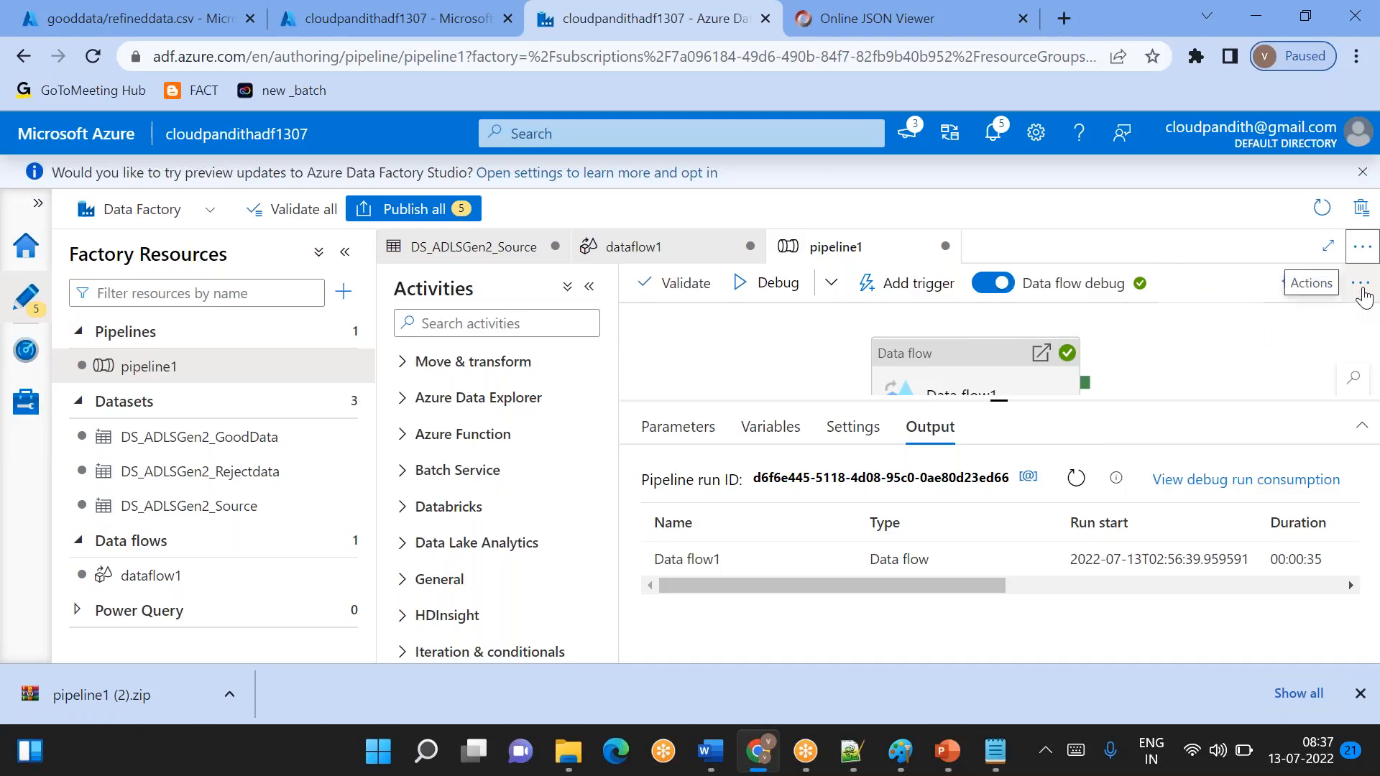
pyautogui.click(1360, 284)
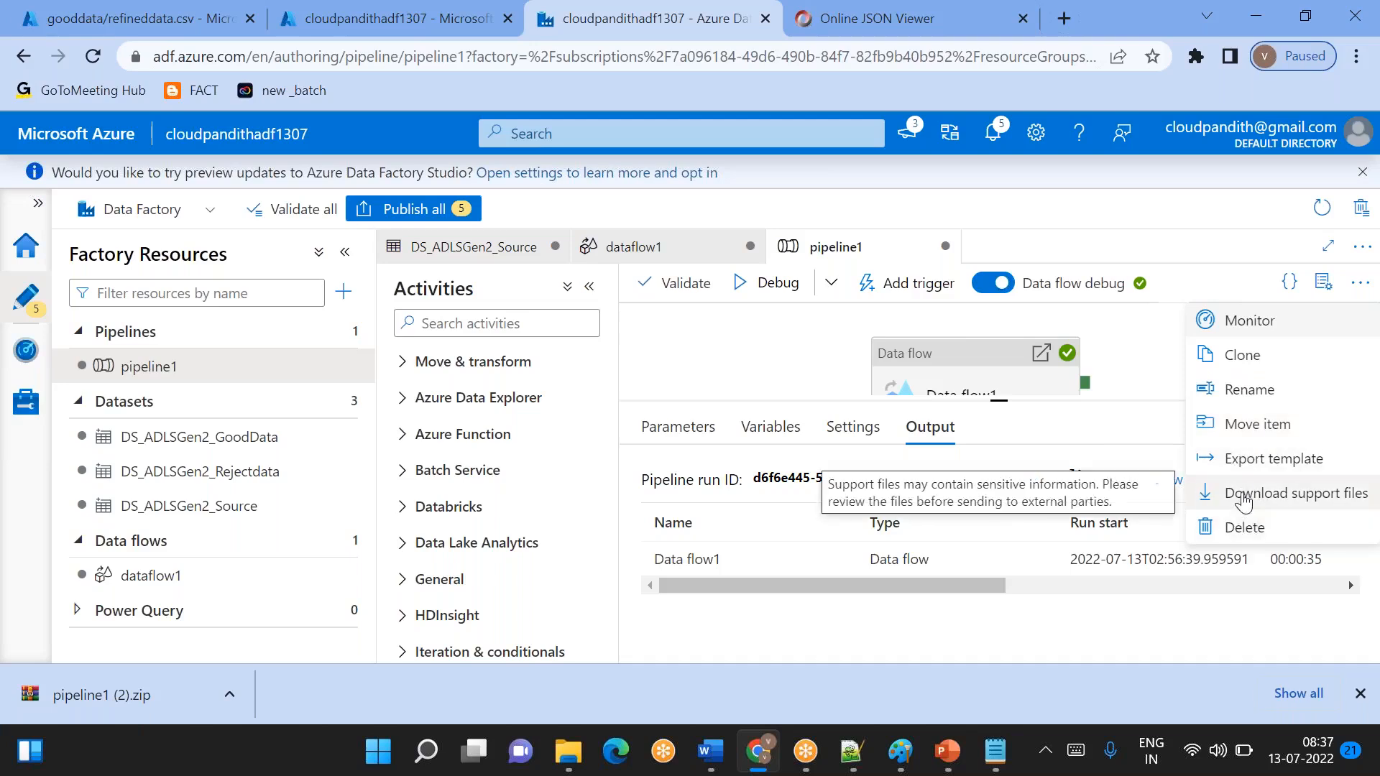
pyautogui.click(702, 361)
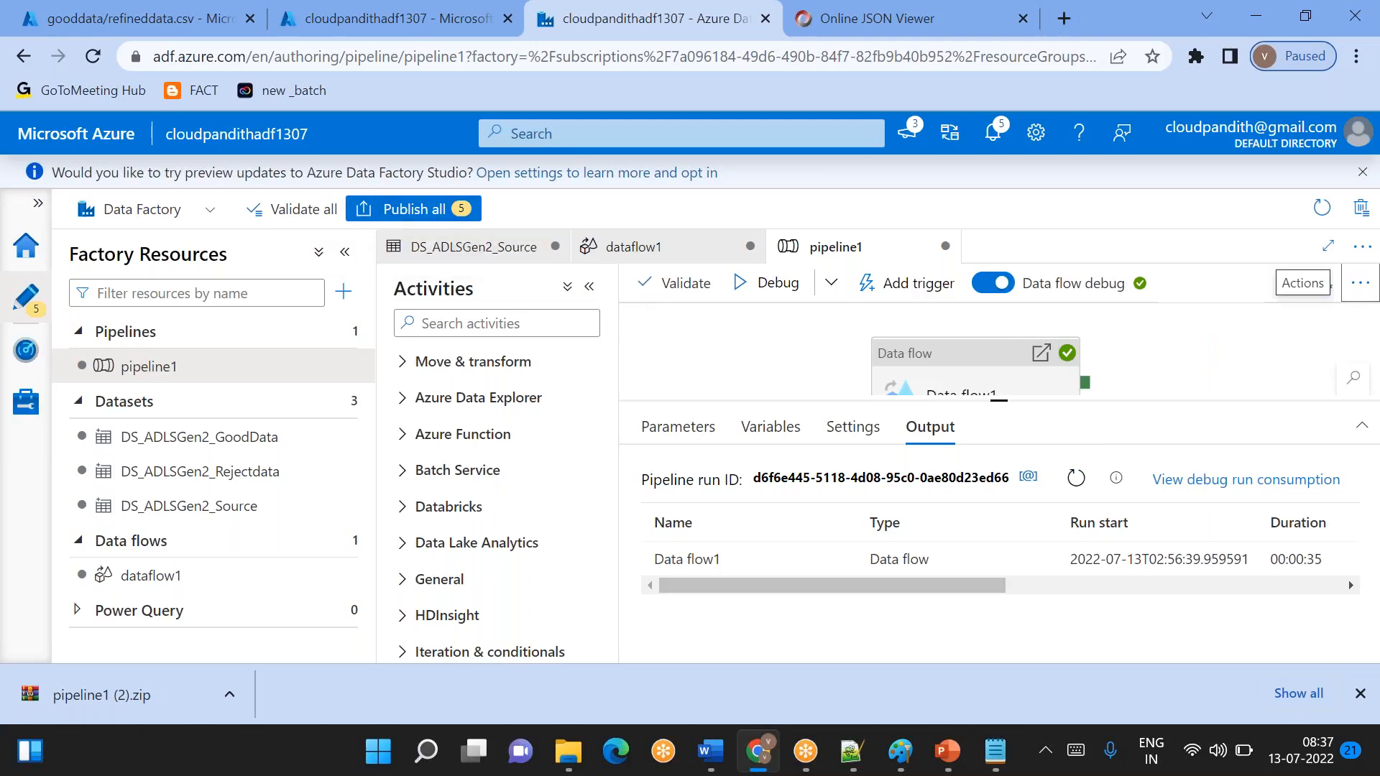
pyautogui.click(198, 217)
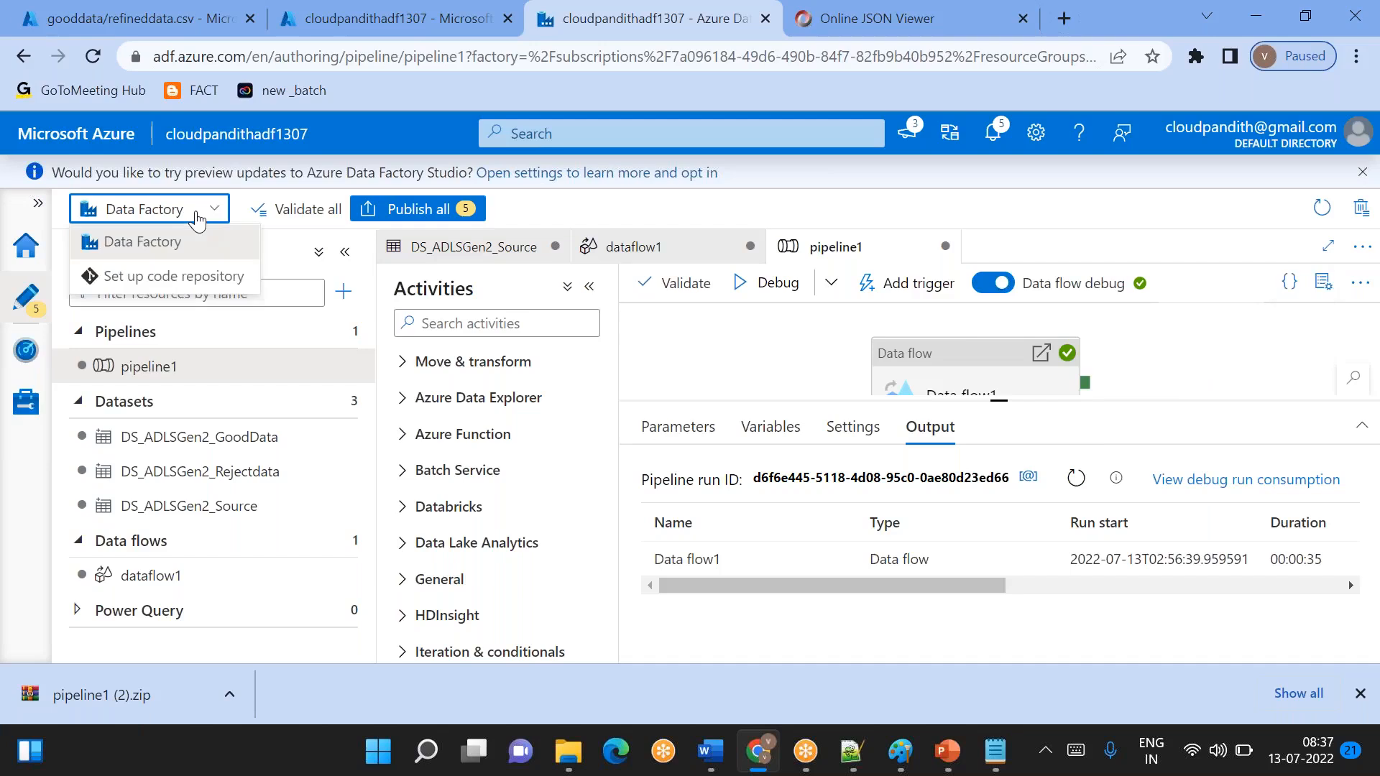
pyautogui.click(199, 217)
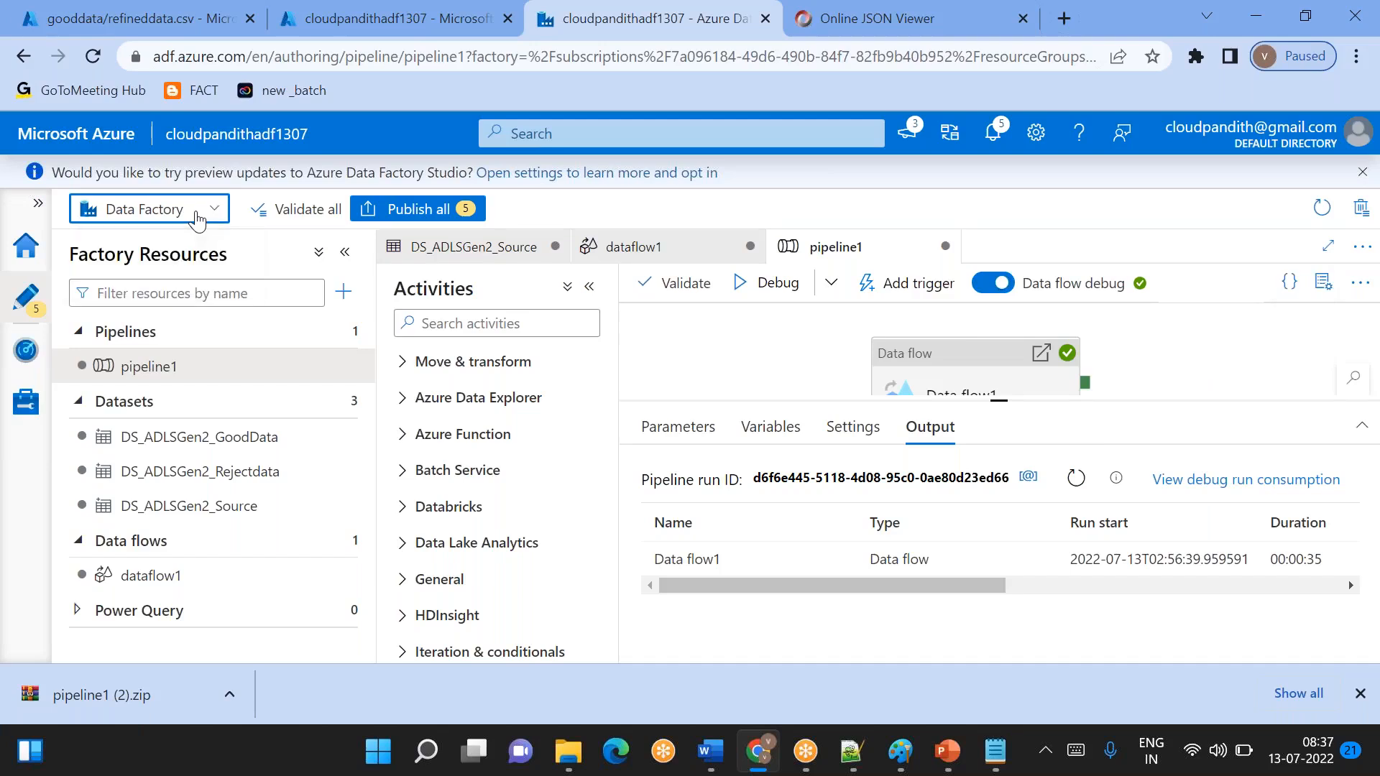
# - Browse the template gallery for creating a pipeline from a template, including its import option, and cancel without creating one
pyautogui.click(353, 331)
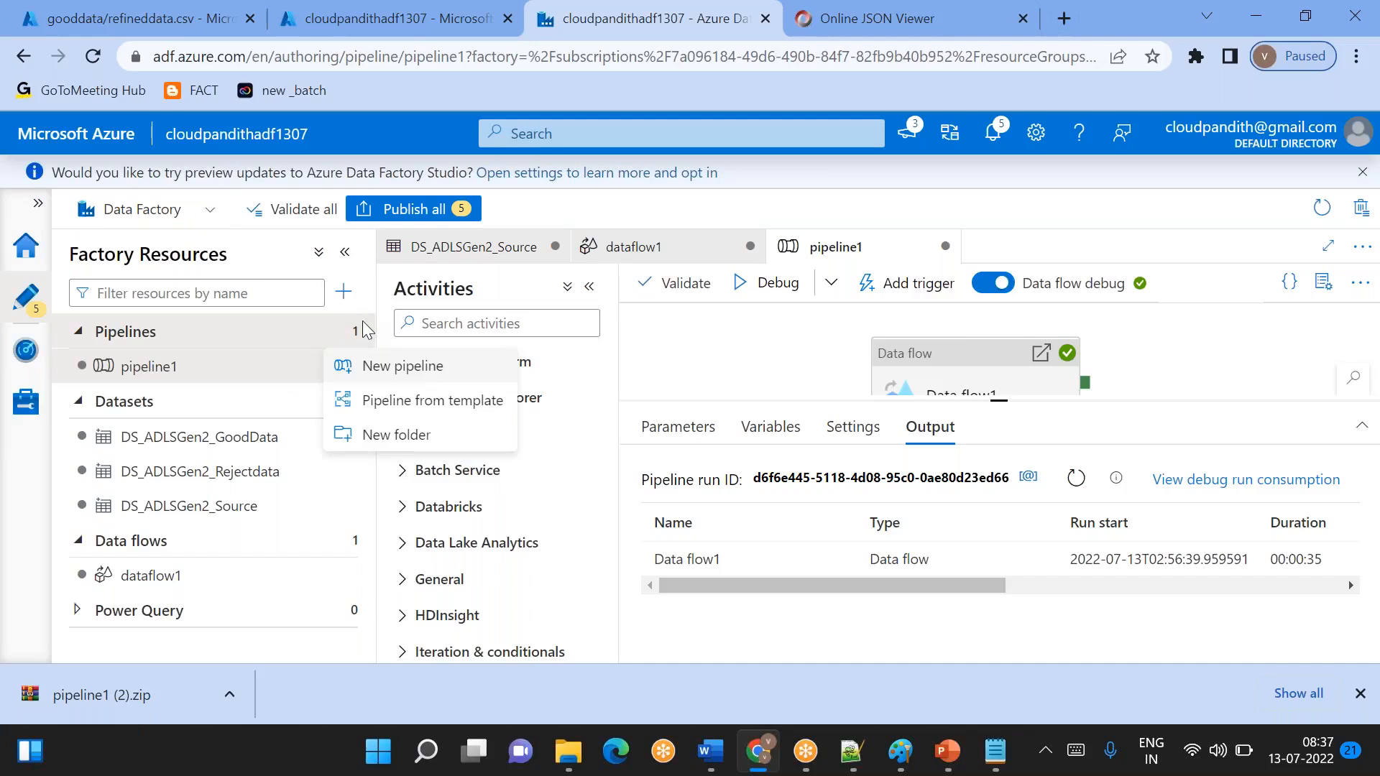
pyautogui.click(366, 400)
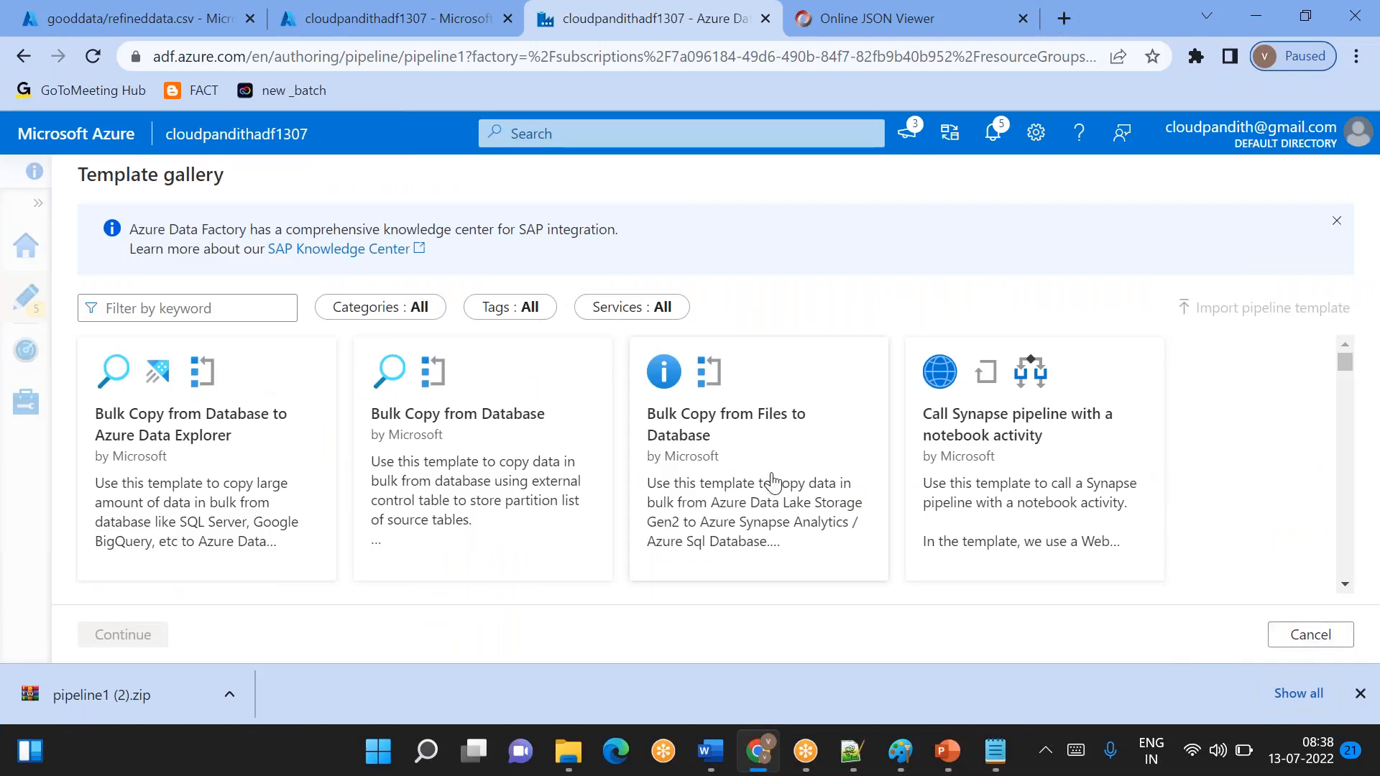
pyautogui.scroll(-5, 772, 483)
pyautogui.click(1311, 635)
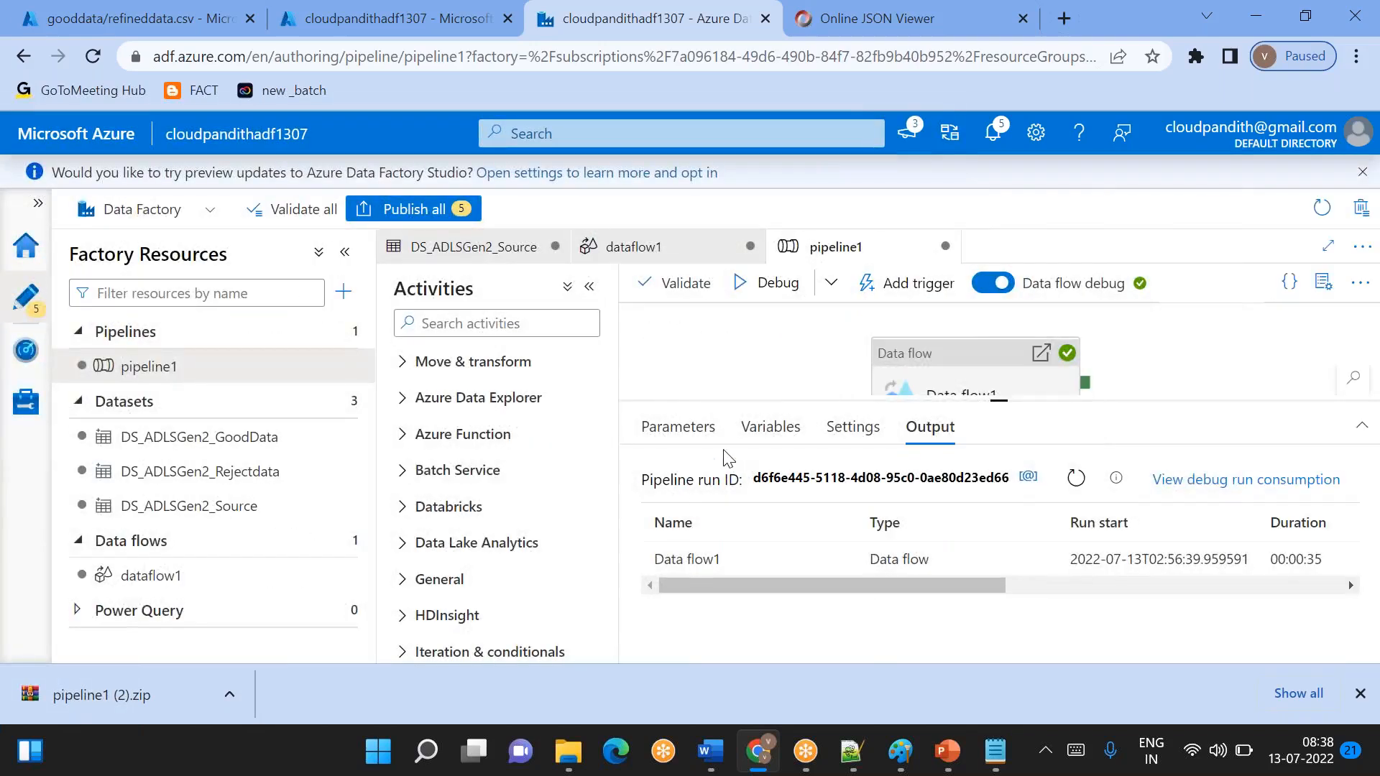
pyautogui.click(349, 336)
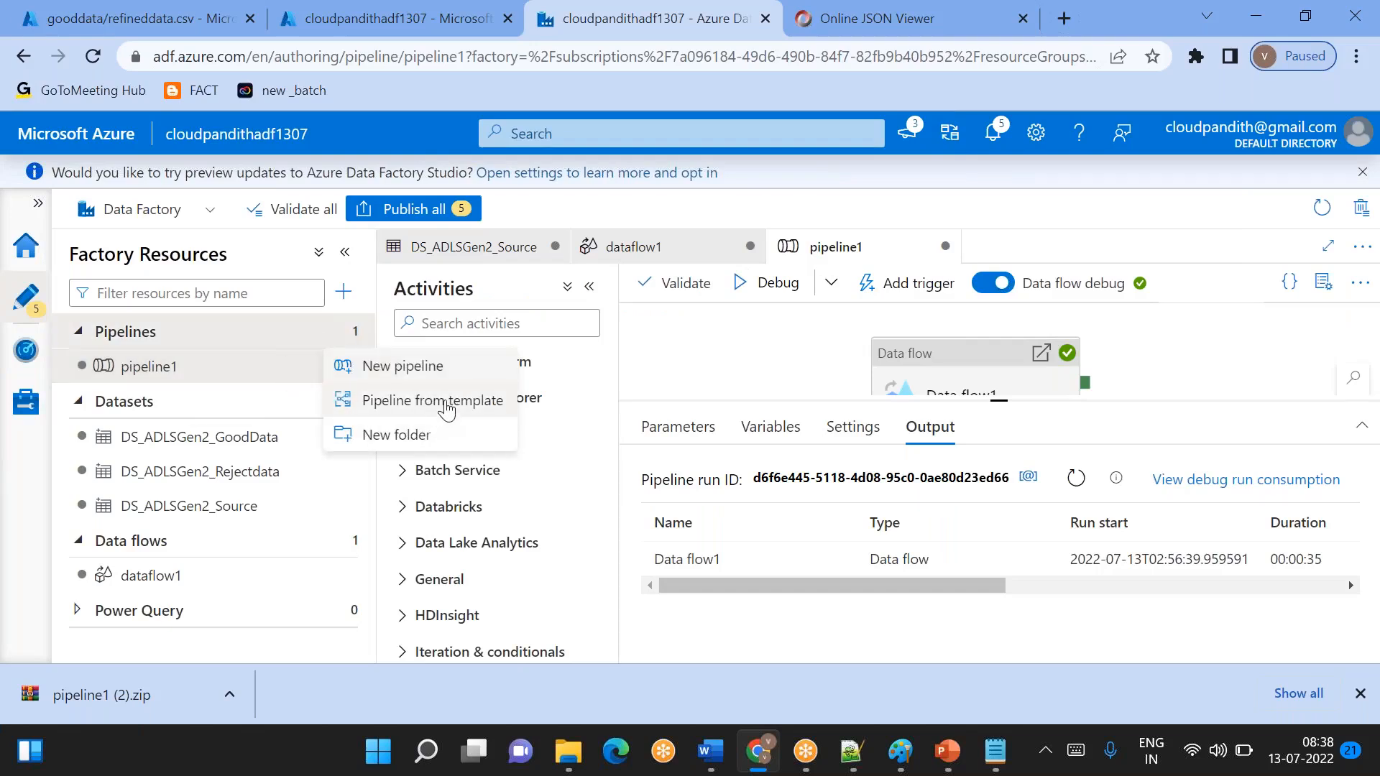
pyautogui.click(442, 401)
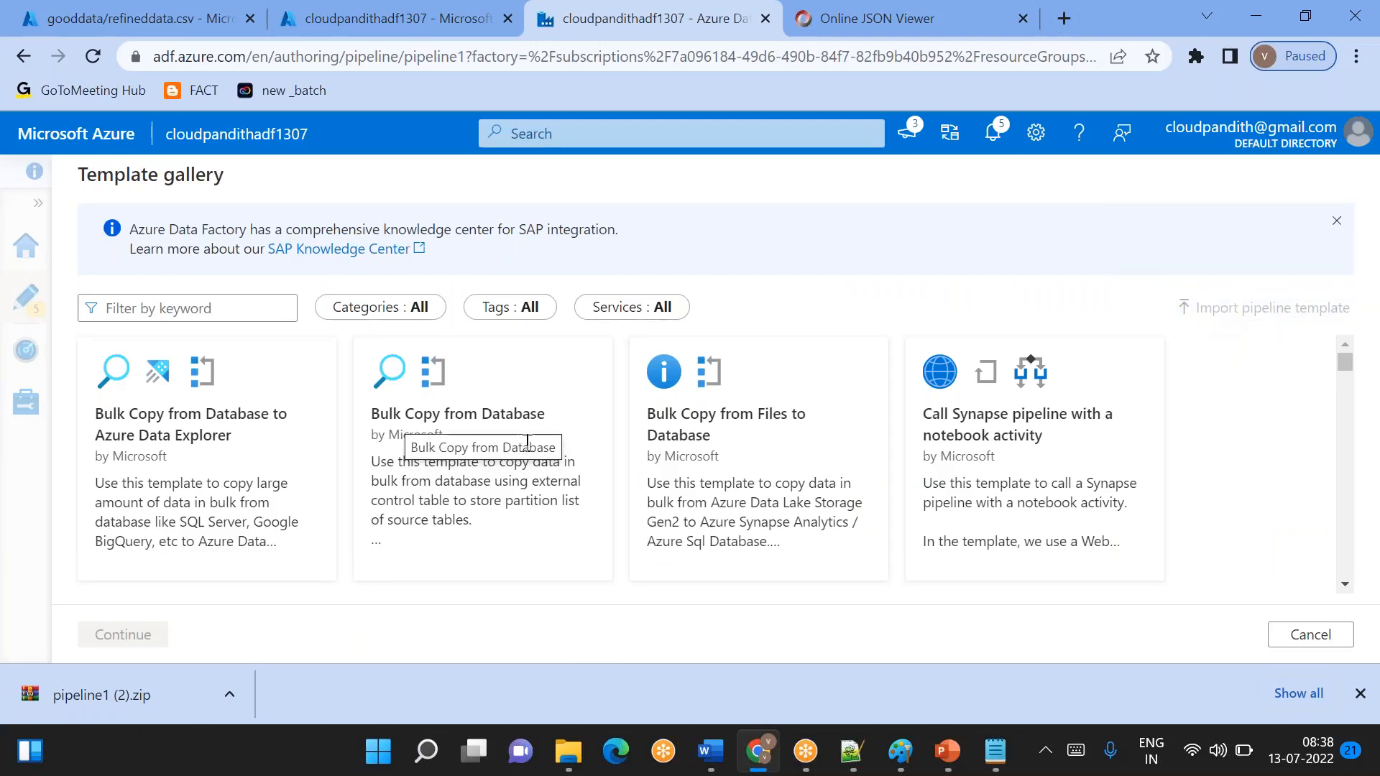
pyautogui.click(1310, 635)
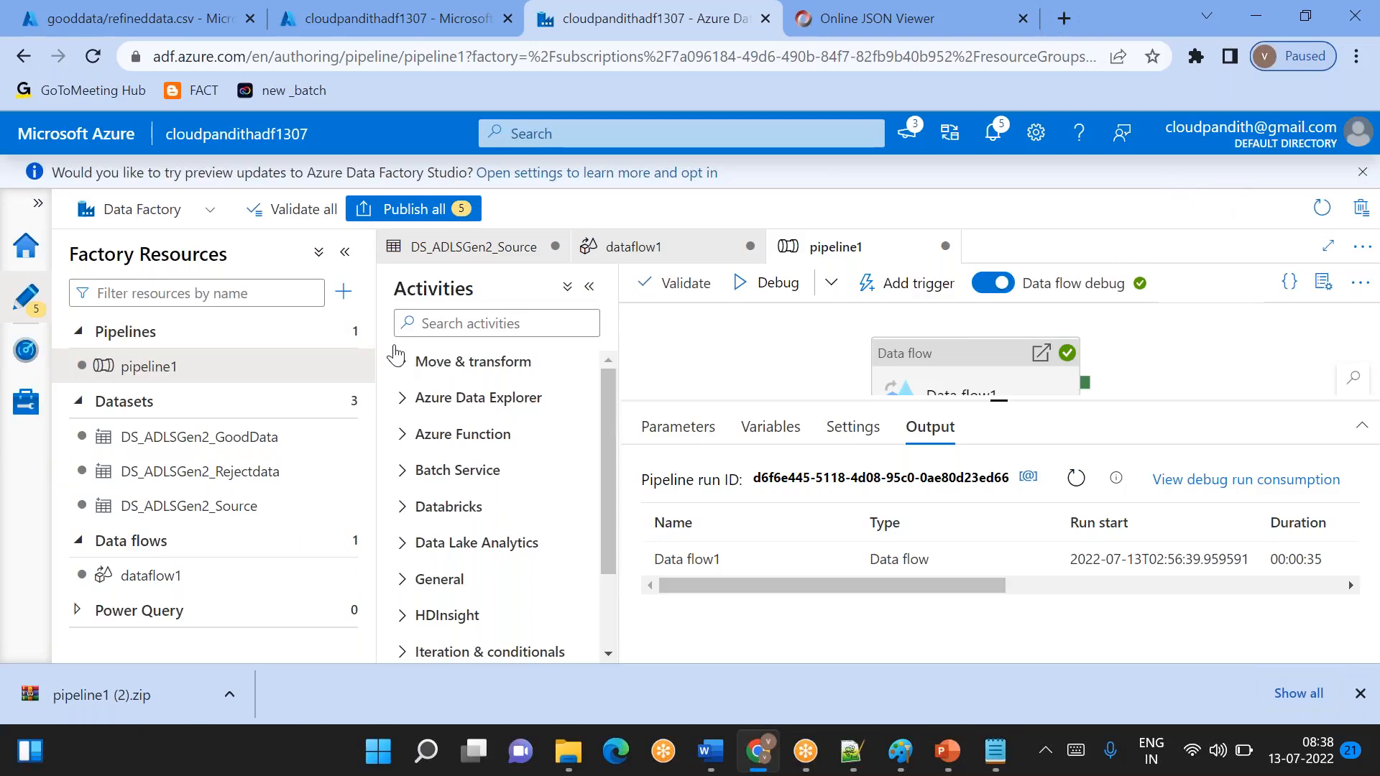
pyautogui.click(194, 212)
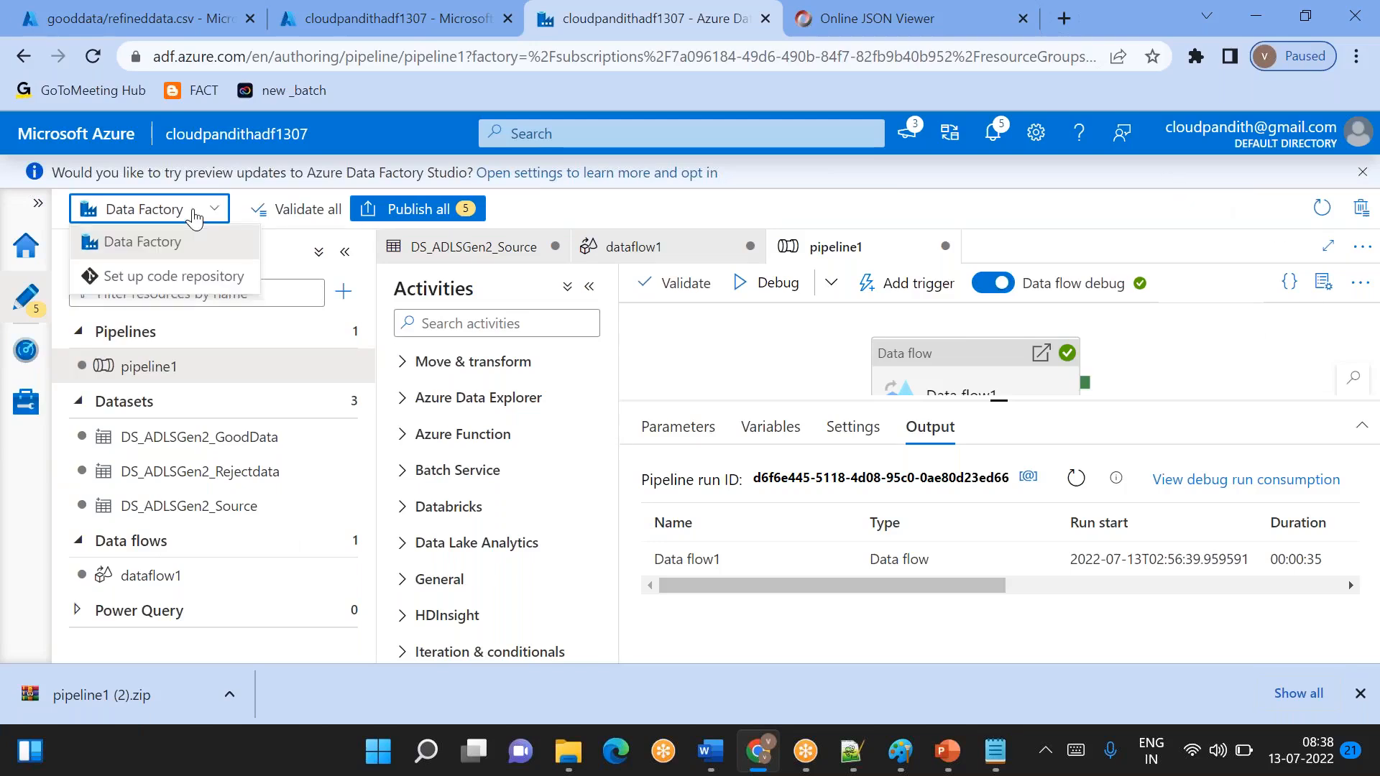
pyautogui.click(194, 212)
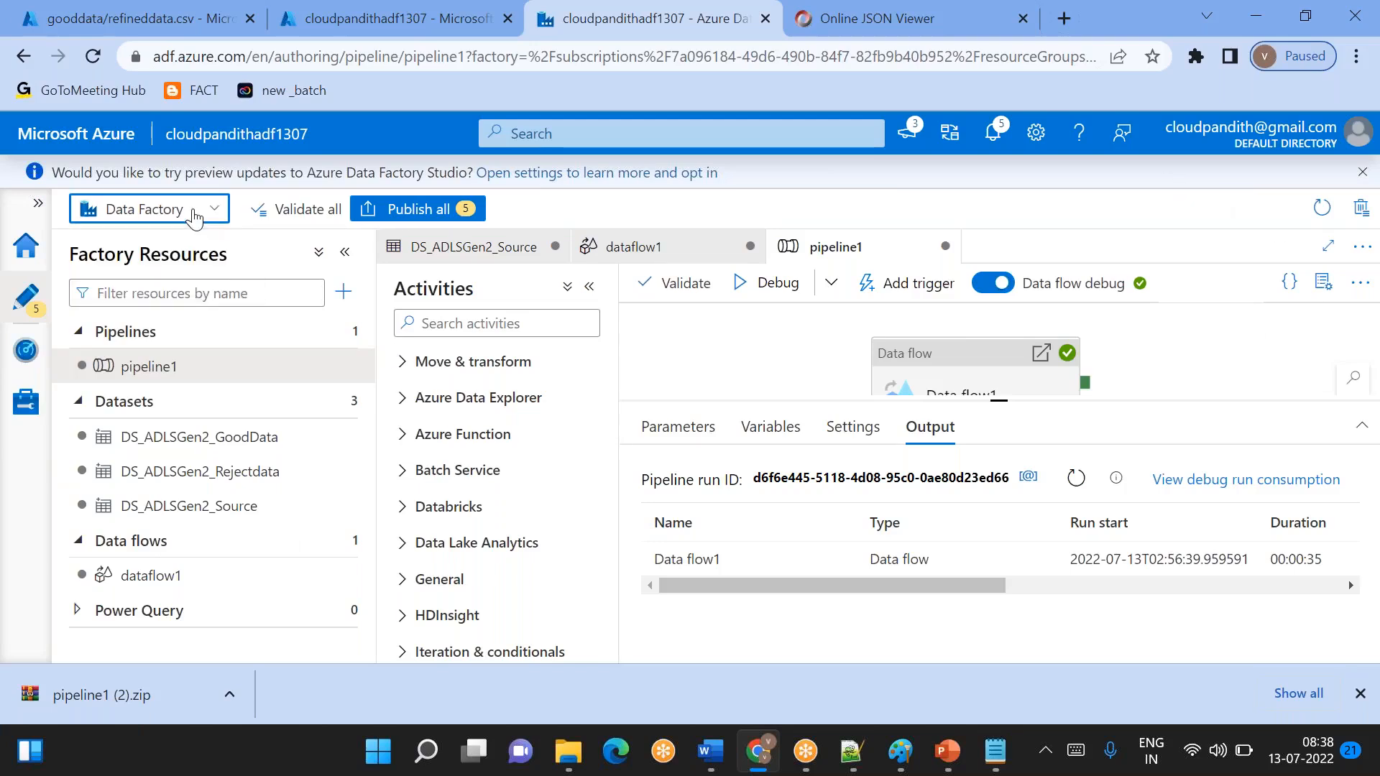
pyautogui.click(959, 28)
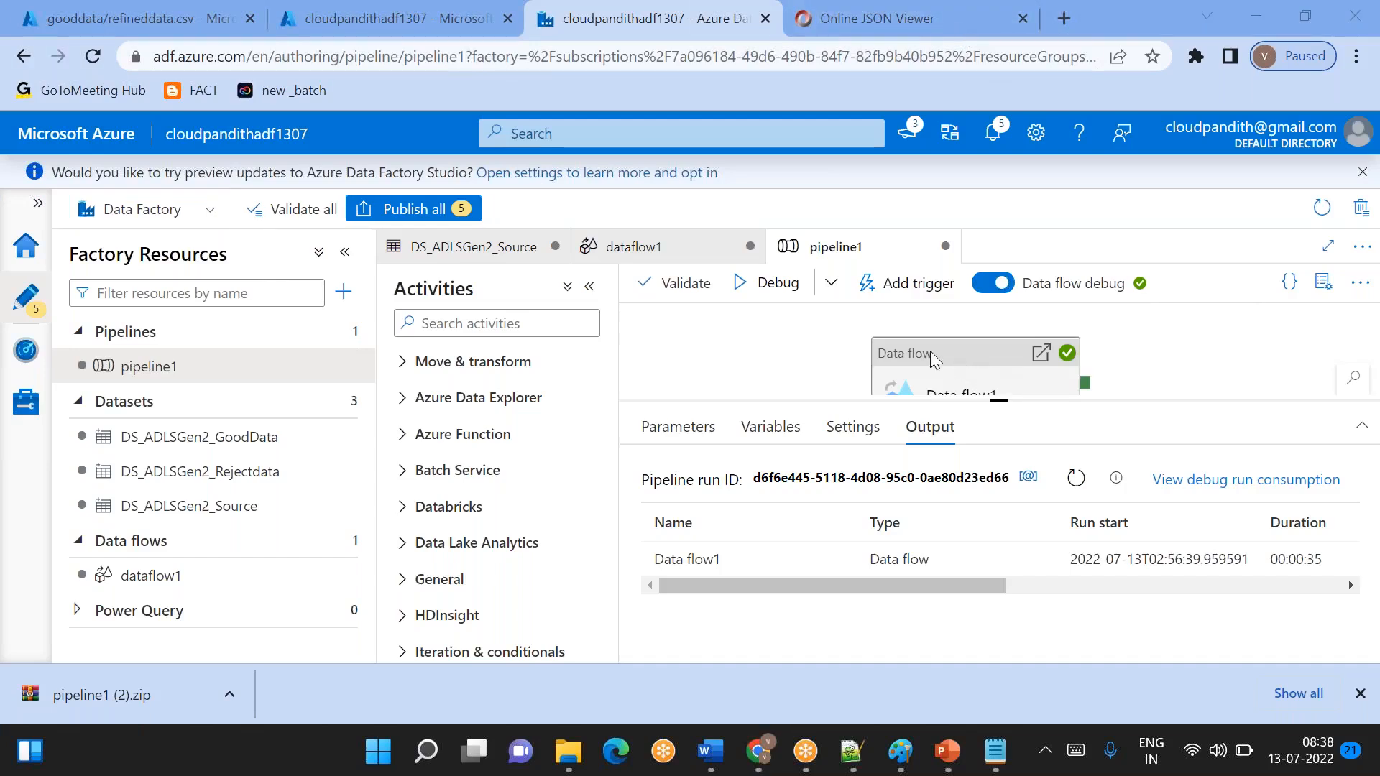